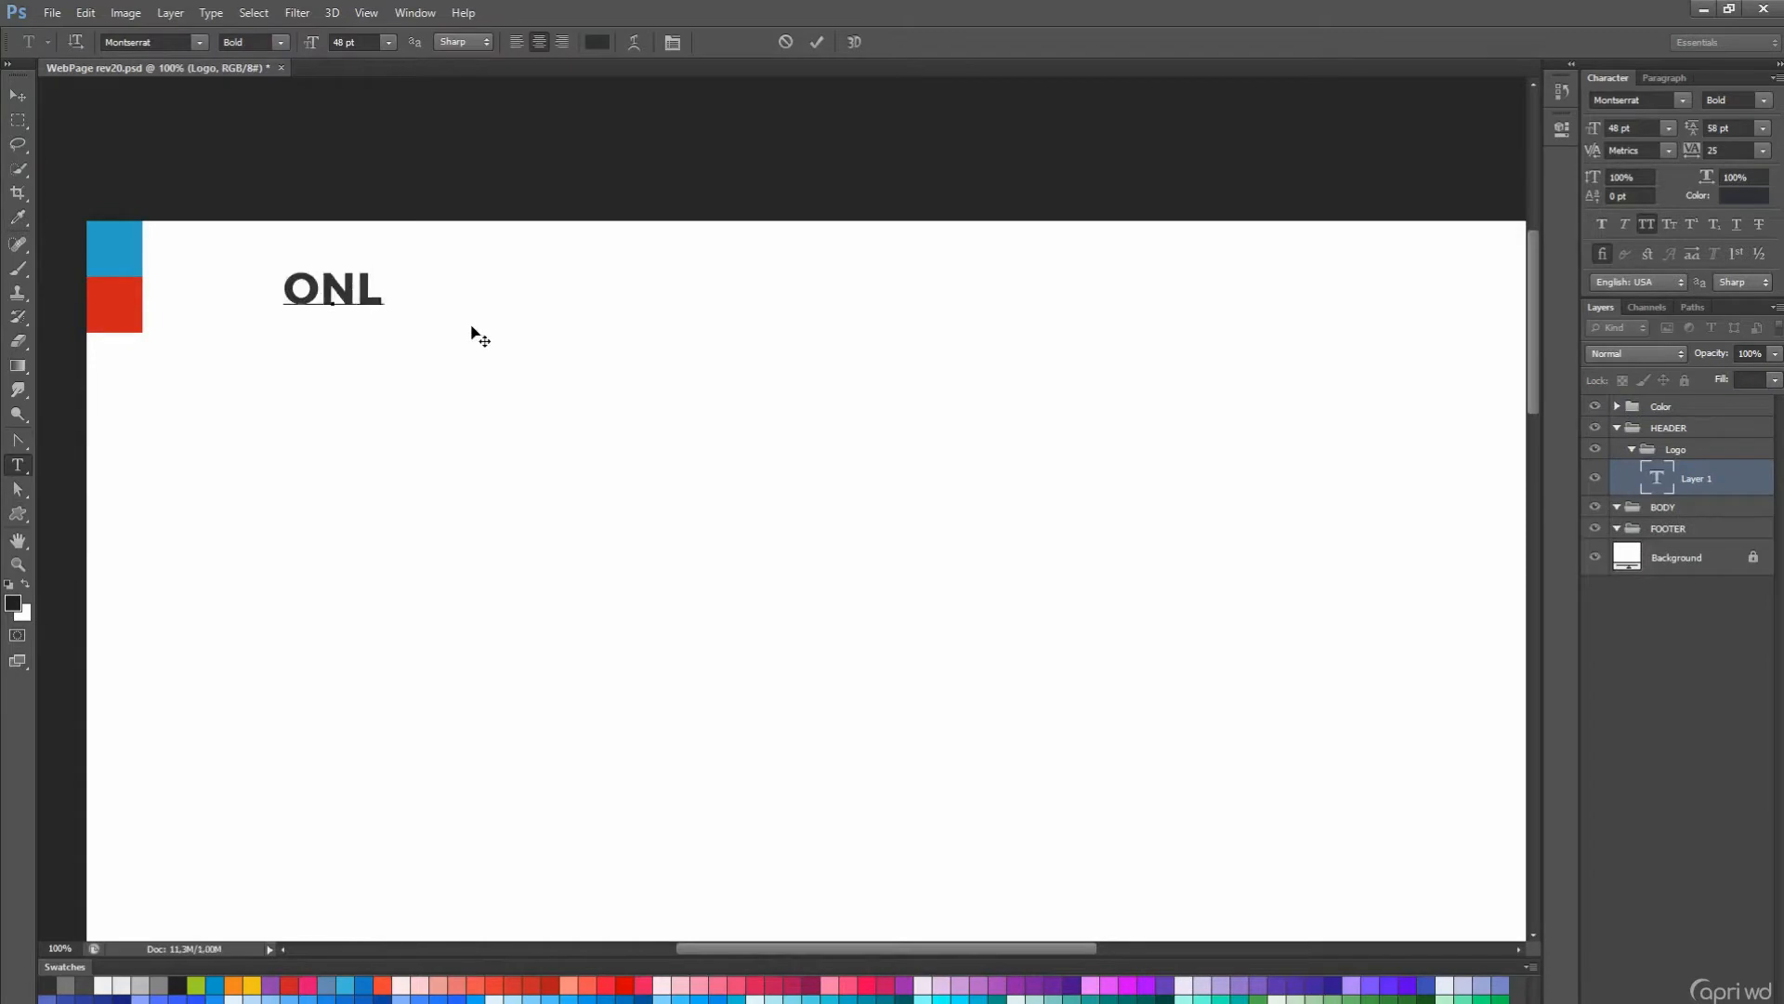
# - Finish the "Only Manuals" logo text and try the Bell MT font on it
pyautogui.hotkey('ctrl', 'Return')
pyautogui.click(161, 43)
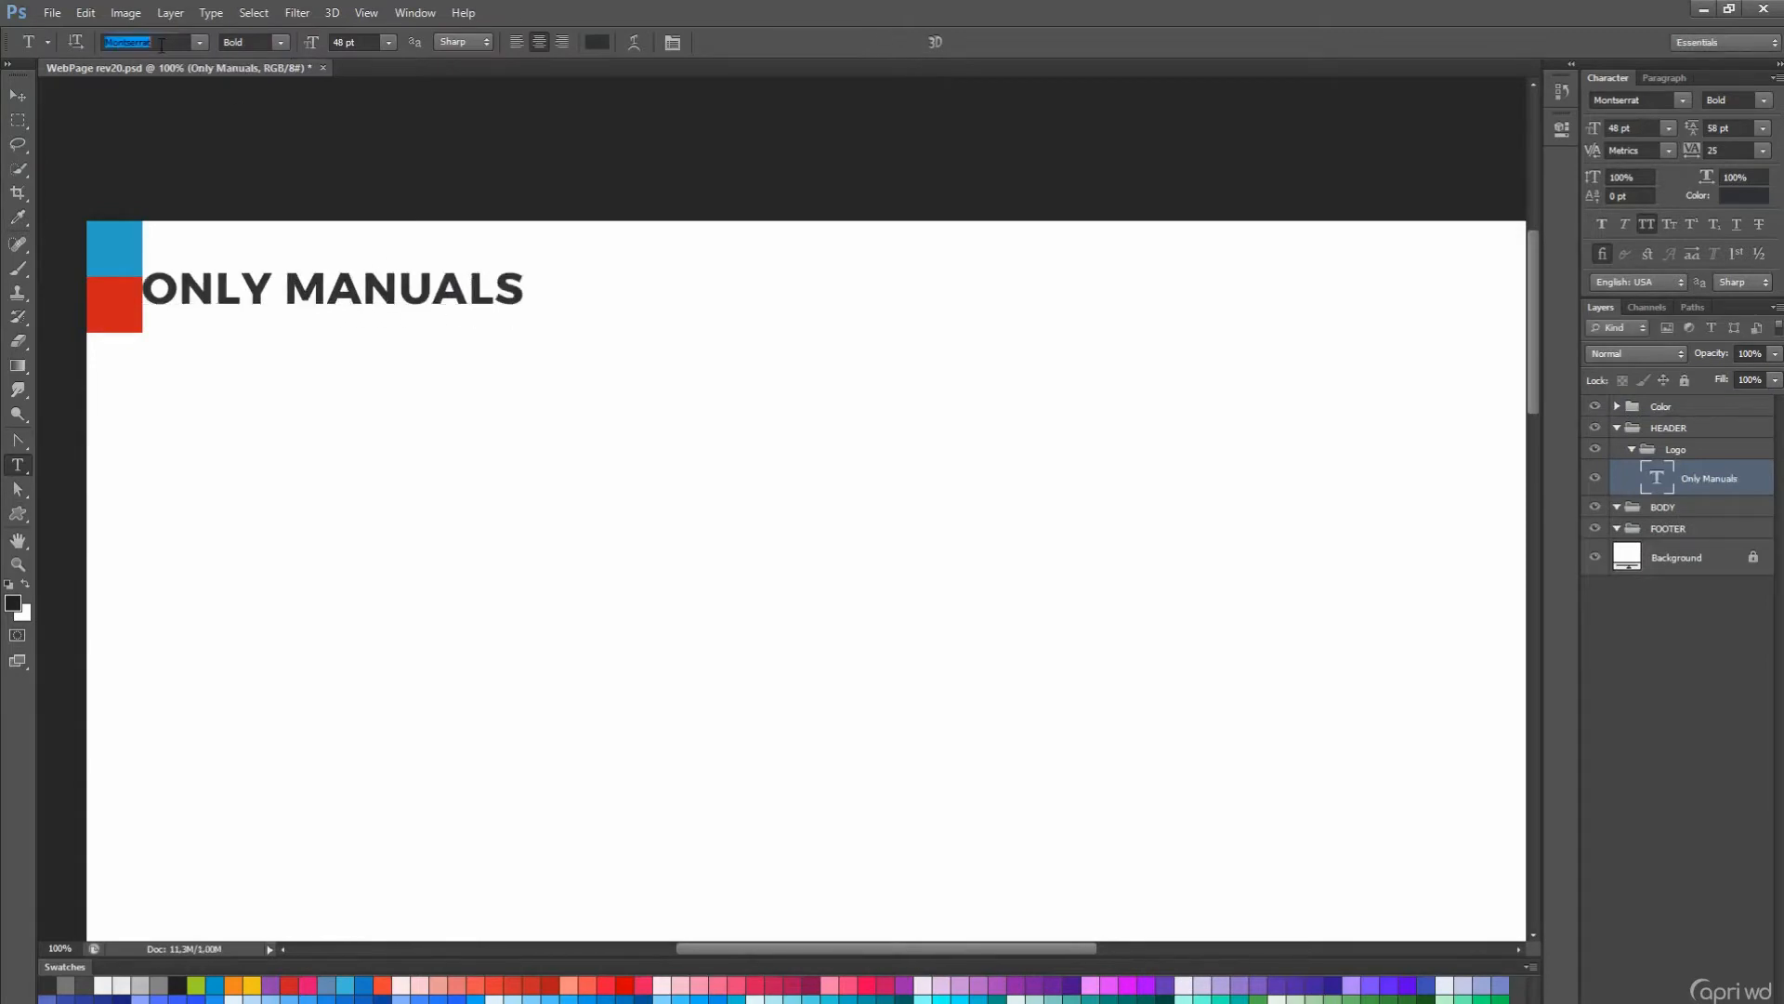
pyautogui.write('Bell MT')
pyautogui.press('Return')
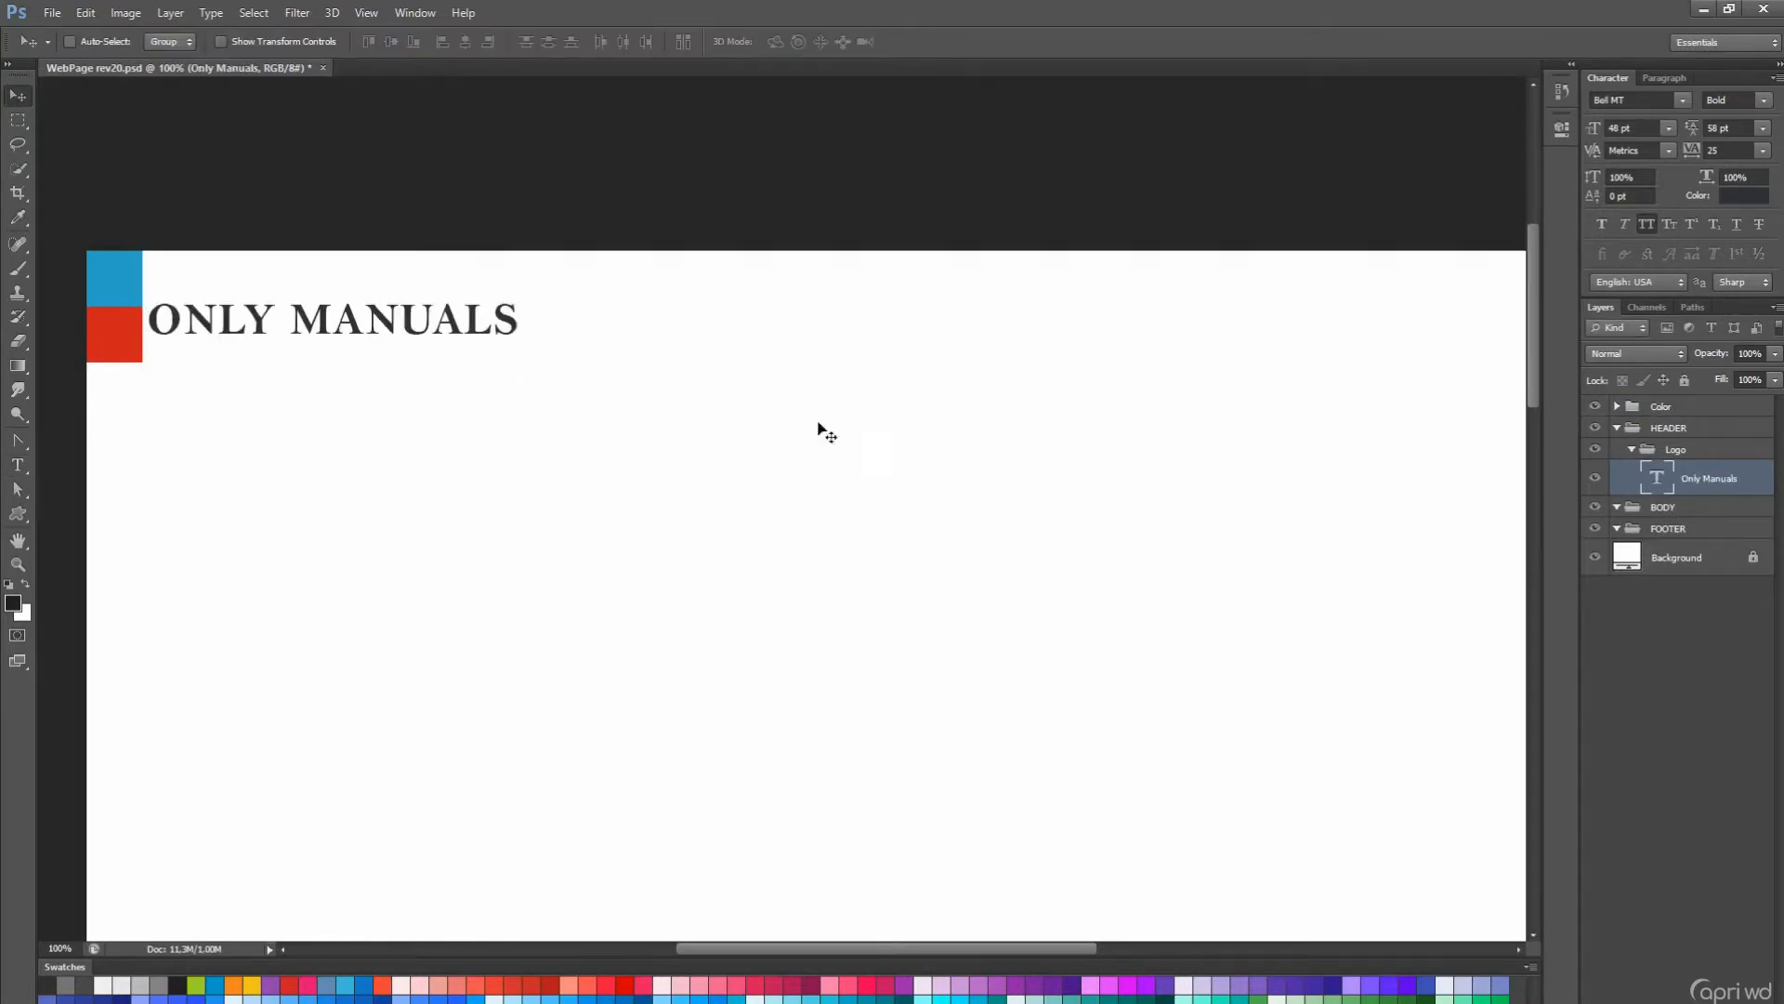
# - Set the logo text's font to Oswald and its size to 30 pt
pyautogui.write('Oswald')
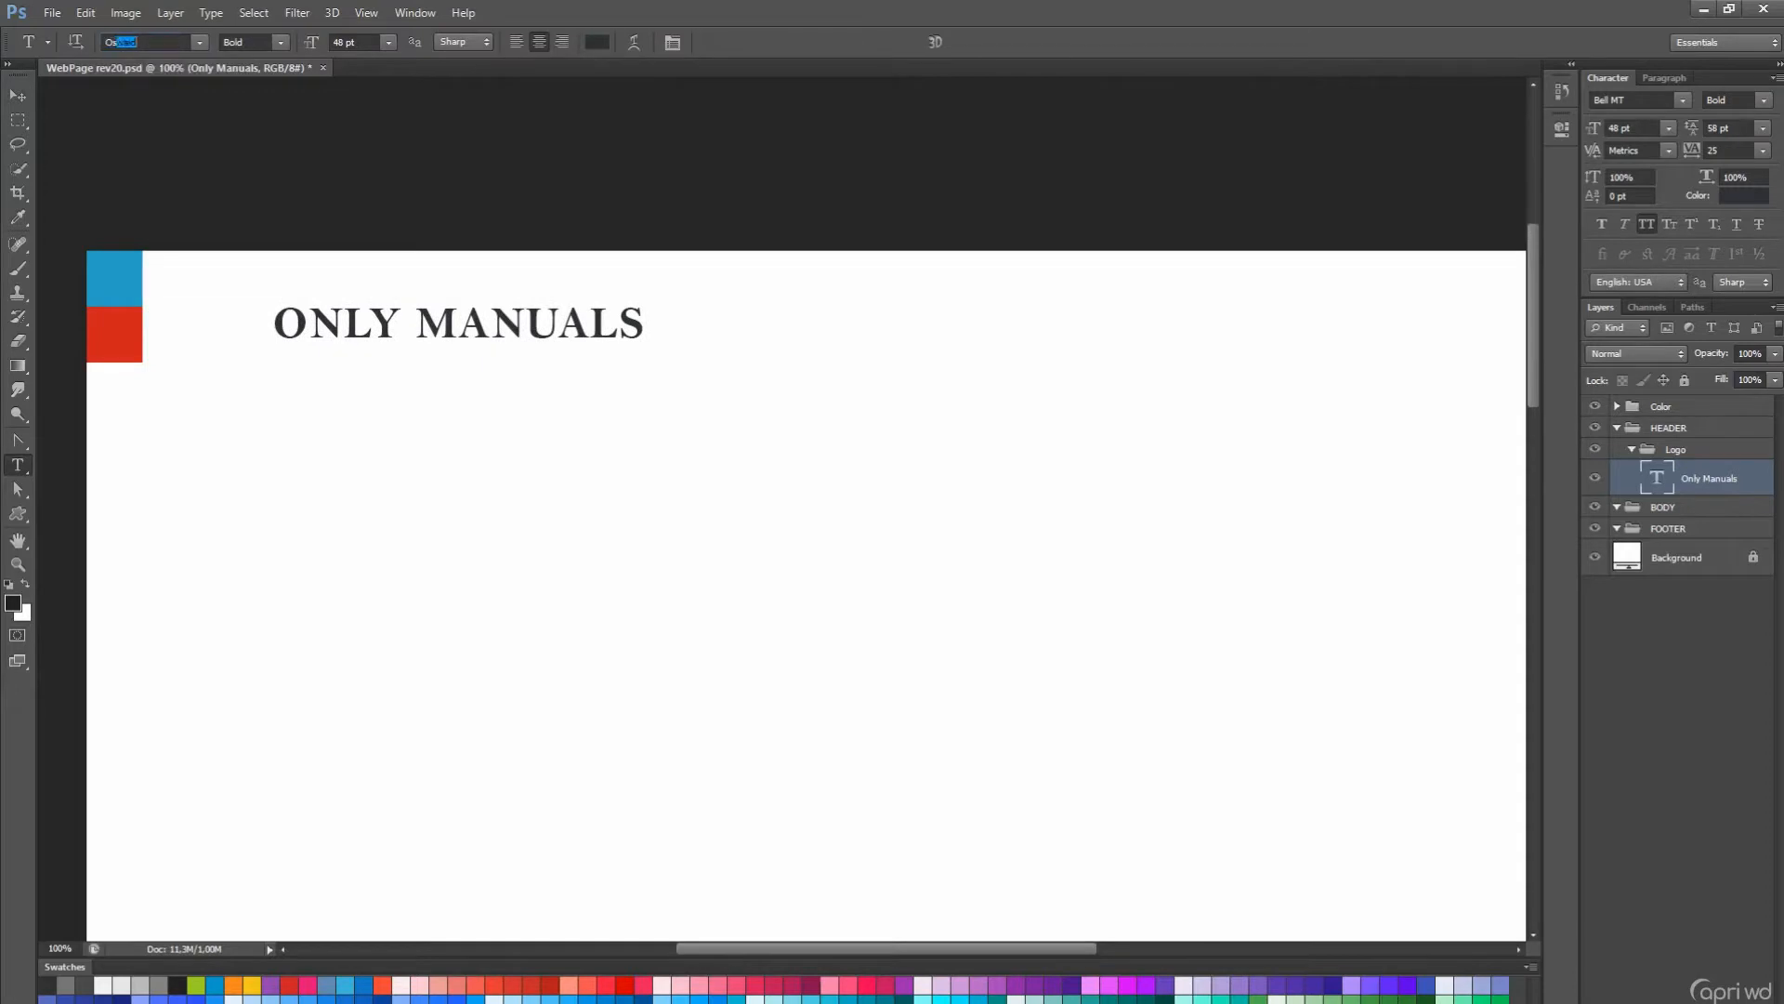
pyautogui.press('Return')
pyautogui.click(387, 42)
pyautogui.click(384, 287)
# - Break the logo text onto two lines before "Manuals" and left-align it
pyautogui.click(436, 326)
pyautogui.press('Return')
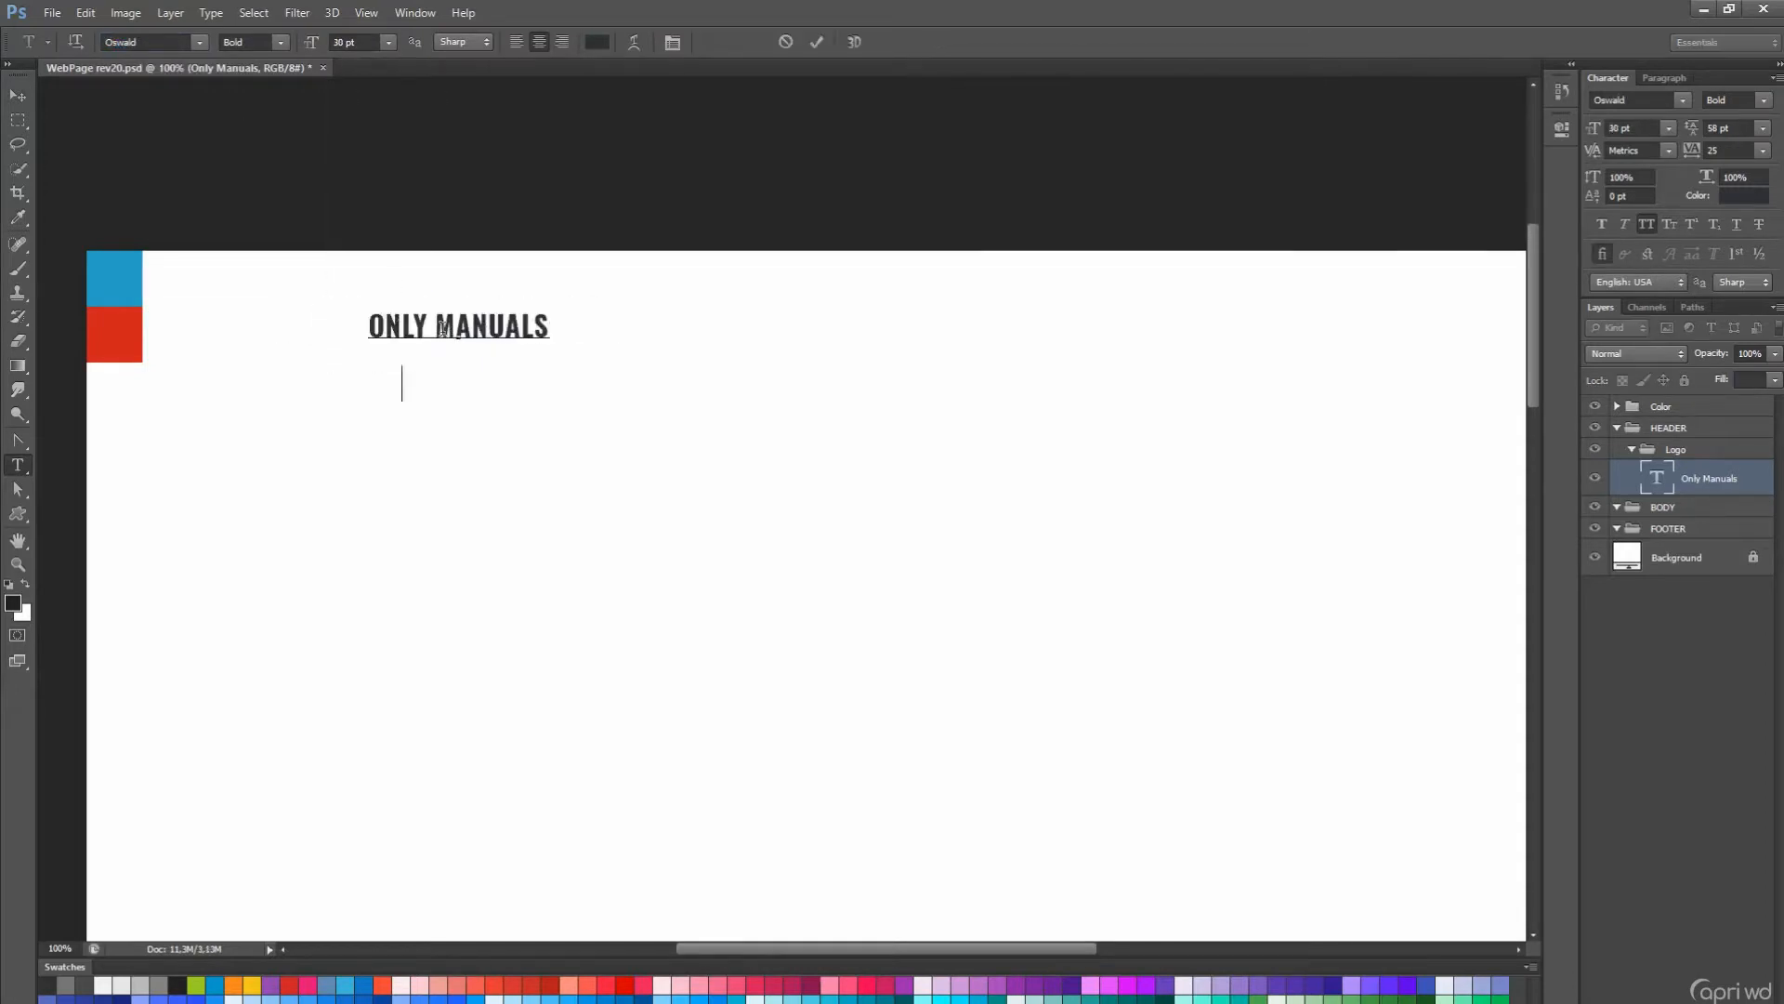
pyautogui.hotkey('ctrl', 'a')
pyautogui.click(517, 42)
# - Tighten the leading of the two-line logo text to 42 pt
pyautogui.hotkey('alt', 'Up')
pyautogui.hotkey('alt', 'Up')
pyautogui.hotkey('alt', 'Up')
pyautogui.hotkey('alt', 'Up')
pyautogui.hotkey('alt', 'Up')
pyautogui.hotkey('alt', 'Up')
pyautogui.hotkey('alt', 'Up')
pyautogui.hotkey('alt', 'Up')
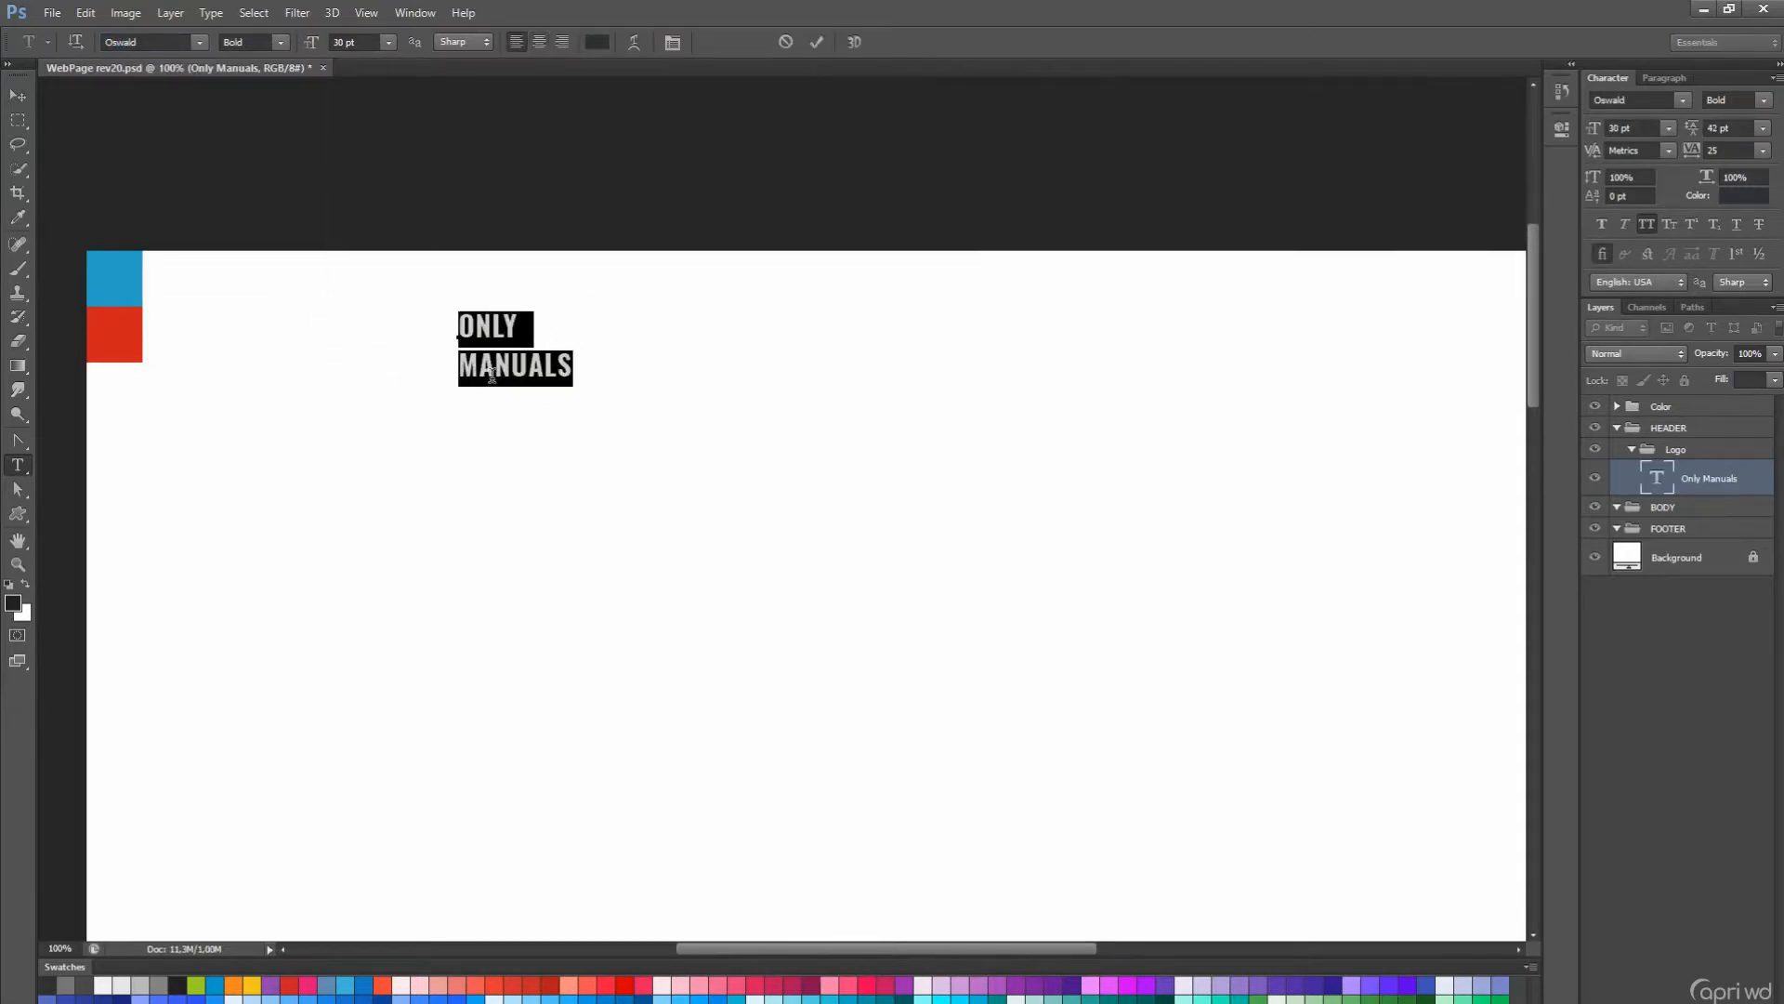
pyautogui.hotkey('ctrl', 'Return')
# - Move the logo text toward the page's upper-left corner and line it up with the first column guide
pyautogui.press('v')
pyautogui.moveTo(623, 447); pyautogui.dragTo(497, 418)
pyautogui.hotkey('ctrl', ';')
pyautogui.hotkey('shift', 'Left')
pyautogui.hotkey('shift', 'Left')
pyautogui.hotkey('shift', 'Left')
pyautogui.hotkey('shift', 'Left')
pyautogui.hotkey('shift', 'Left')
pyautogui.press('Left')
pyautogui.press('Left')
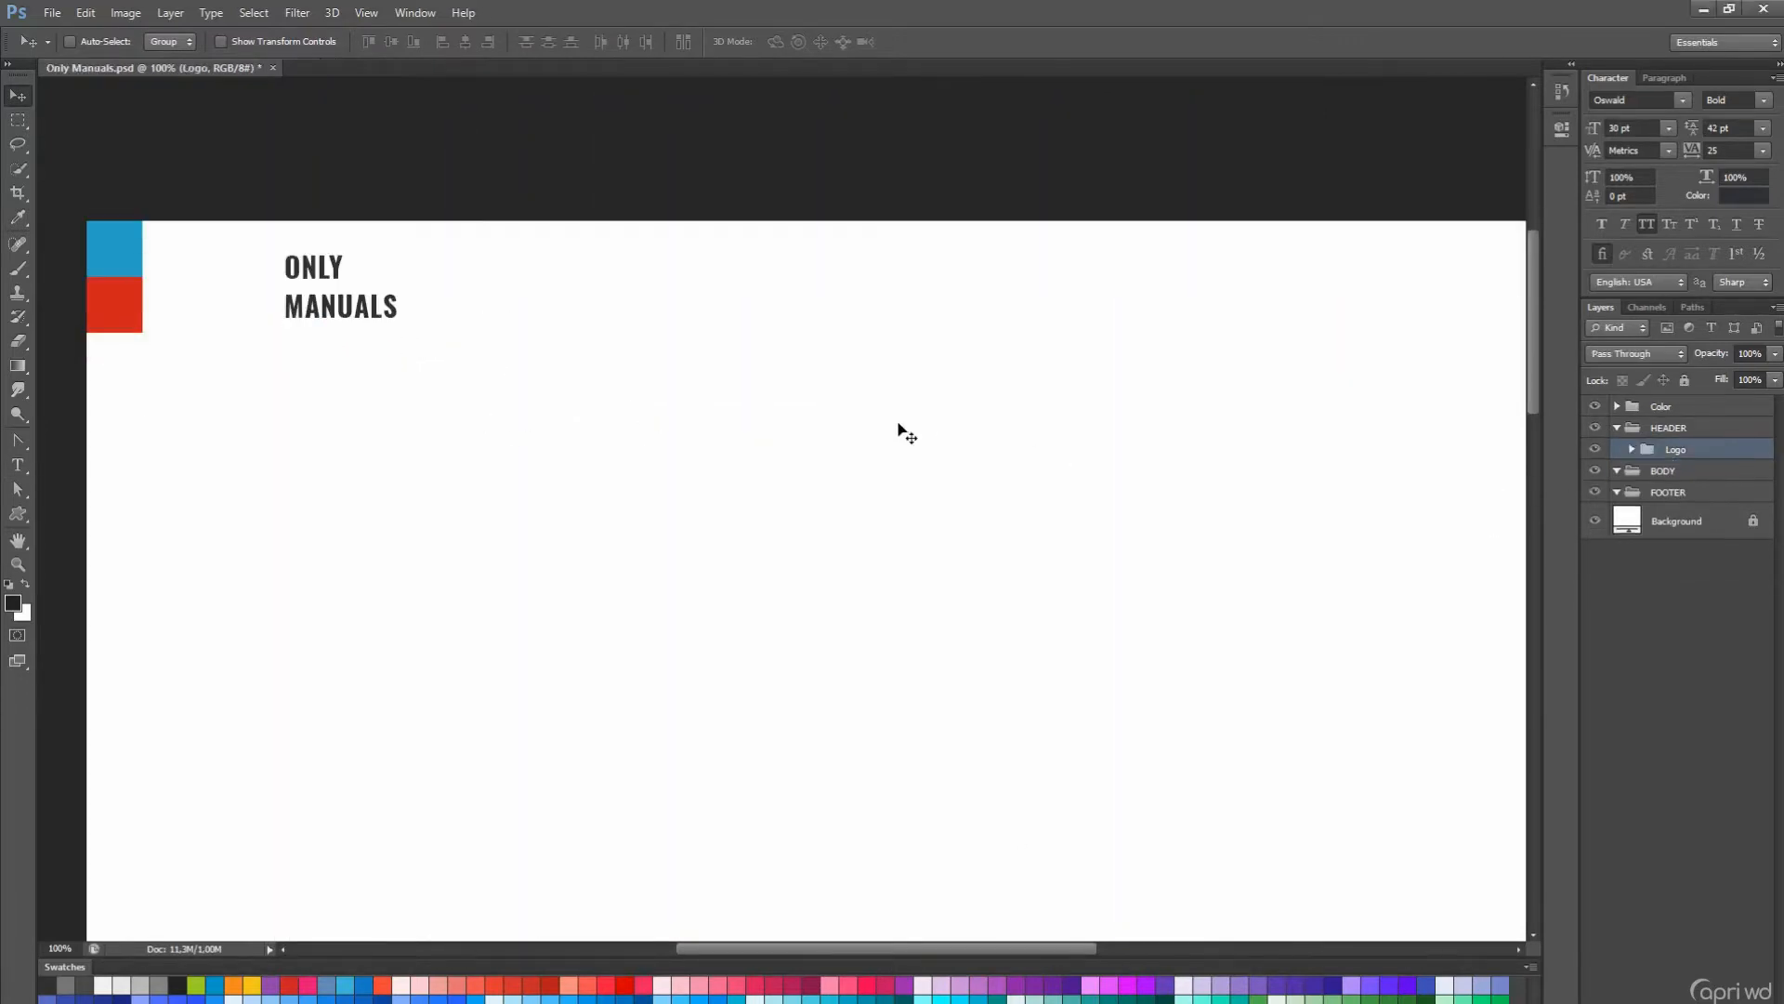
# - Nudge the Logo group vertically so it sits close below the page's top edge
pyautogui.hotkey('shift', 'Up')
pyautogui.hotkey('shift', 'Up')
pyautogui.hotkey('shift', 'Up')
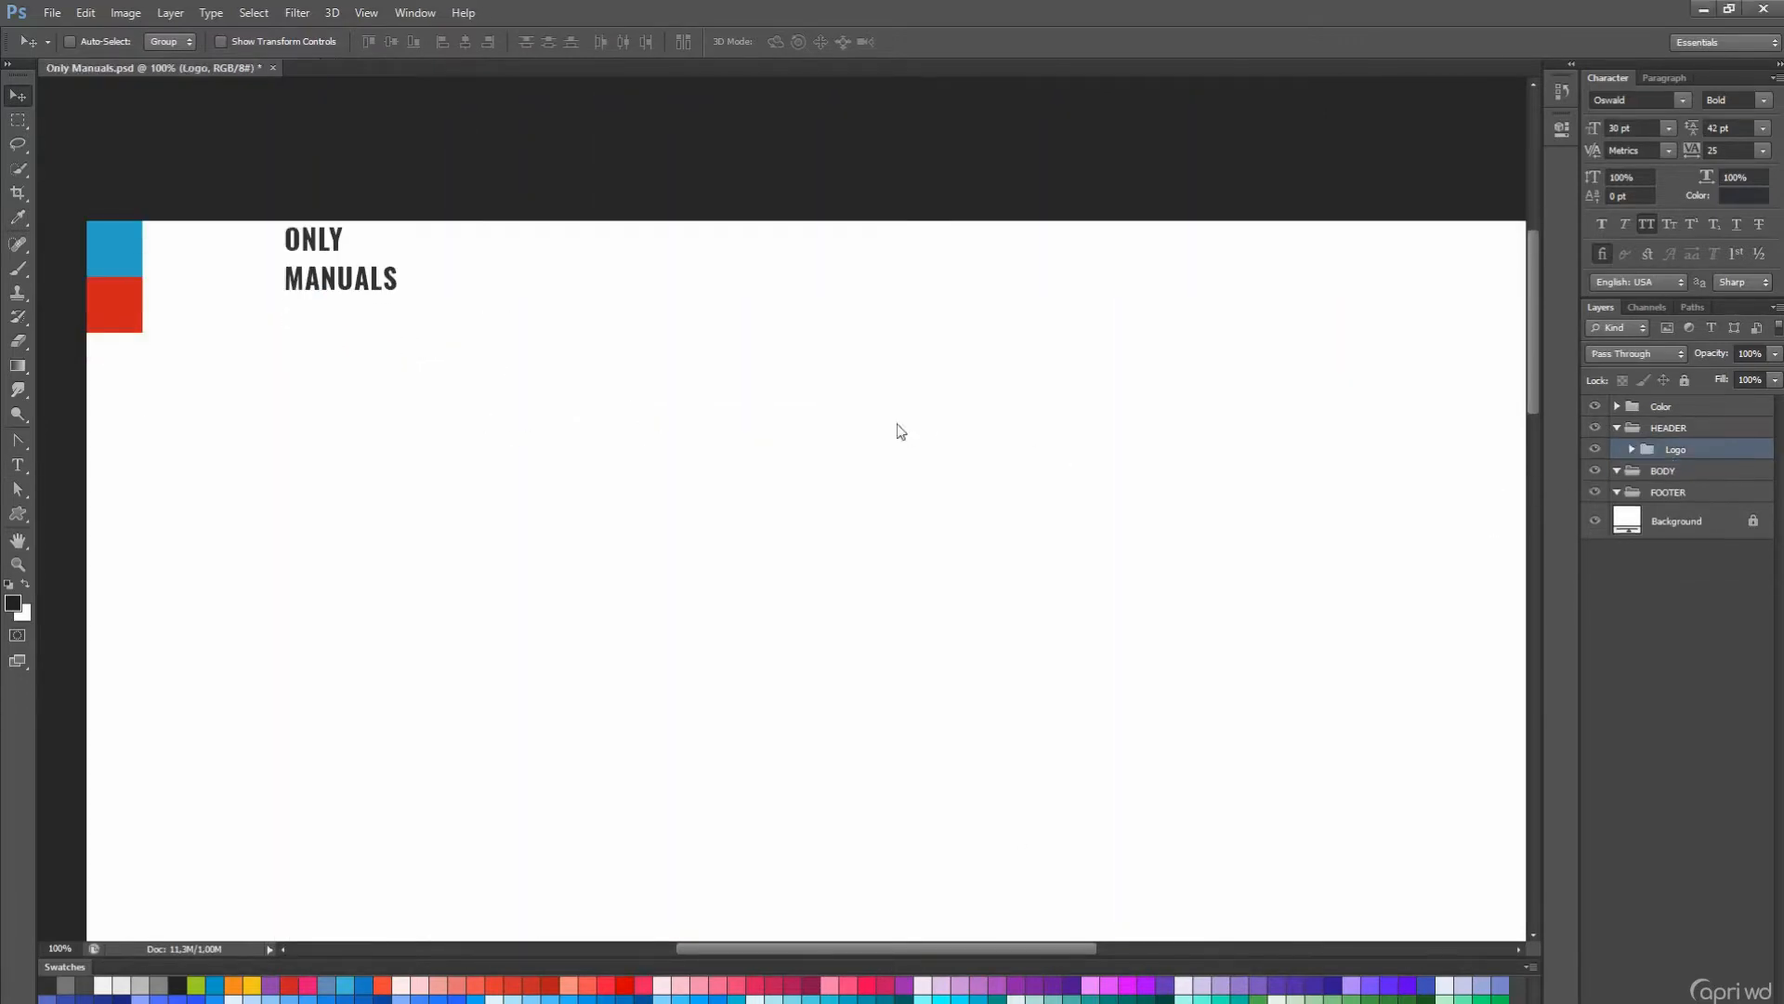
pyautogui.press('Up')
pyautogui.press('Up')
pyautogui.press('Up')
pyautogui.press('Up')
pyautogui.press('Up')
pyautogui.press('Up')
pyautogui.press('Up')
pyautogui.hotkey('shift', 'Down')
pyautogui.hotkey('shift', 'Down')
# - Create a new group named Nav above Logo inside the HEADER group
pyautogui.hotkey('ctrl', 'g')
pyautogui.doubleClick(1685, 449)
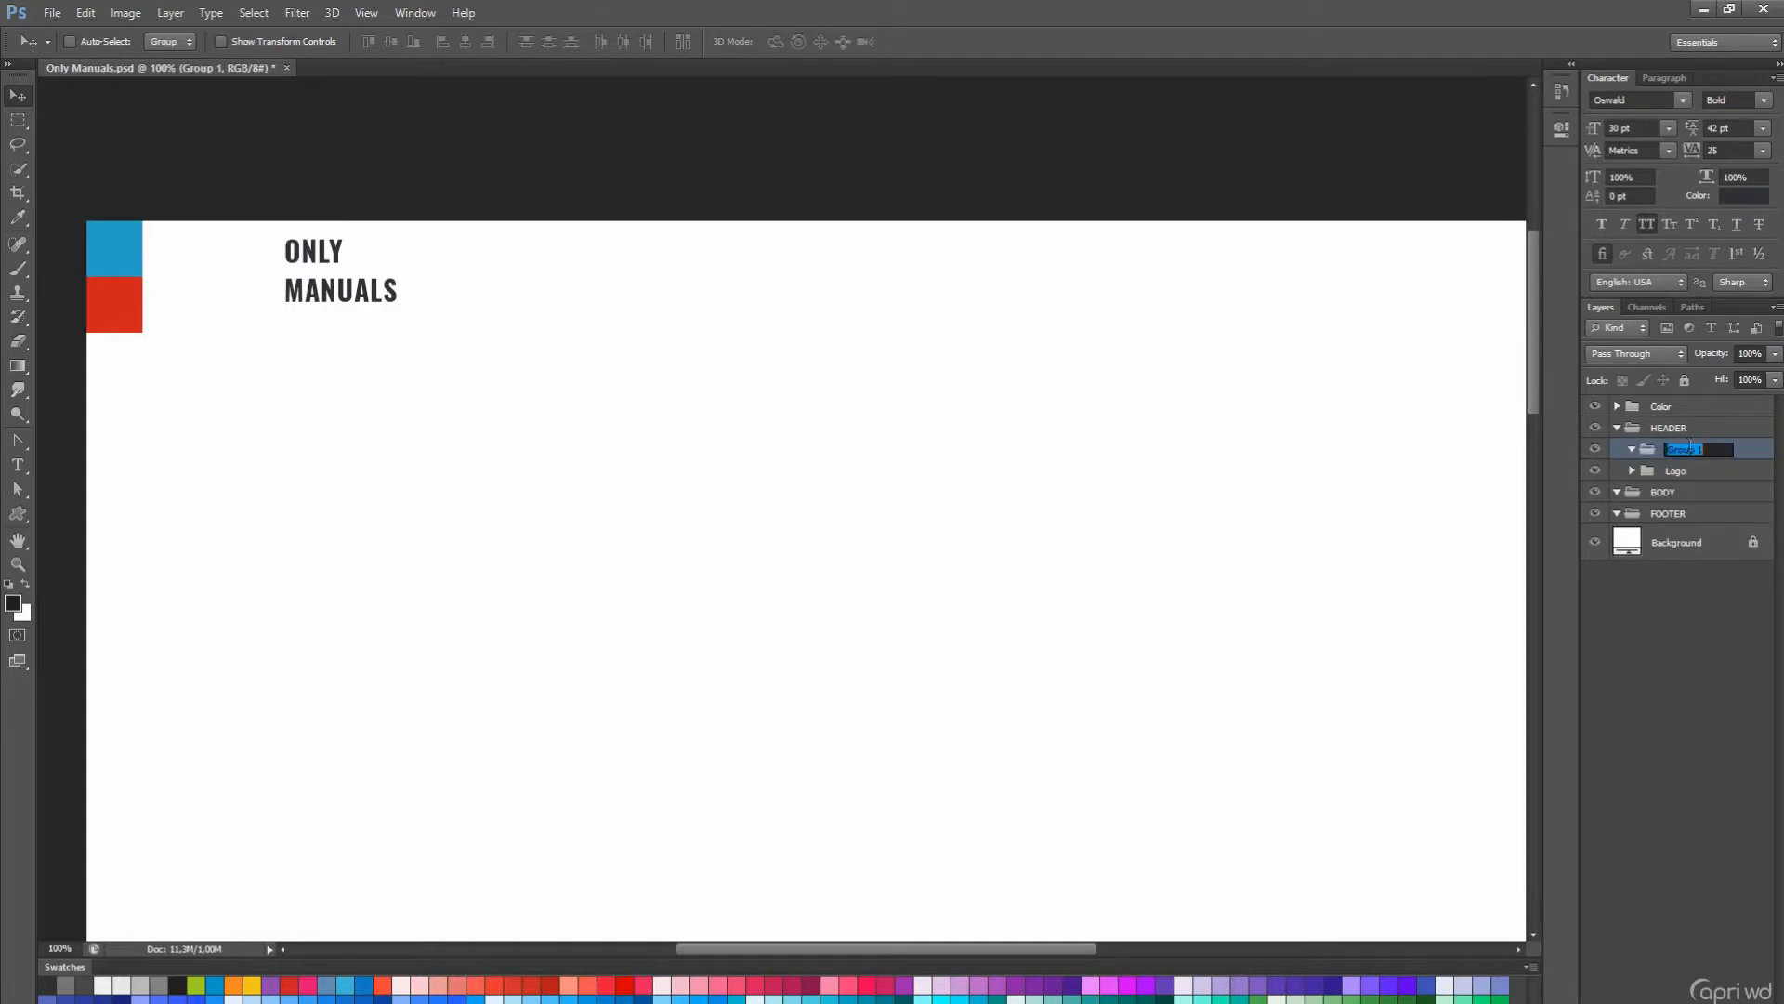
pyautogui.press('Return')
# - Add an 18 pt Open Sans menu line: Find a Repair Guide, Car Parts Finder, Product Reviews, Ask the Experts, ABout Us
pyautogui.press('t')
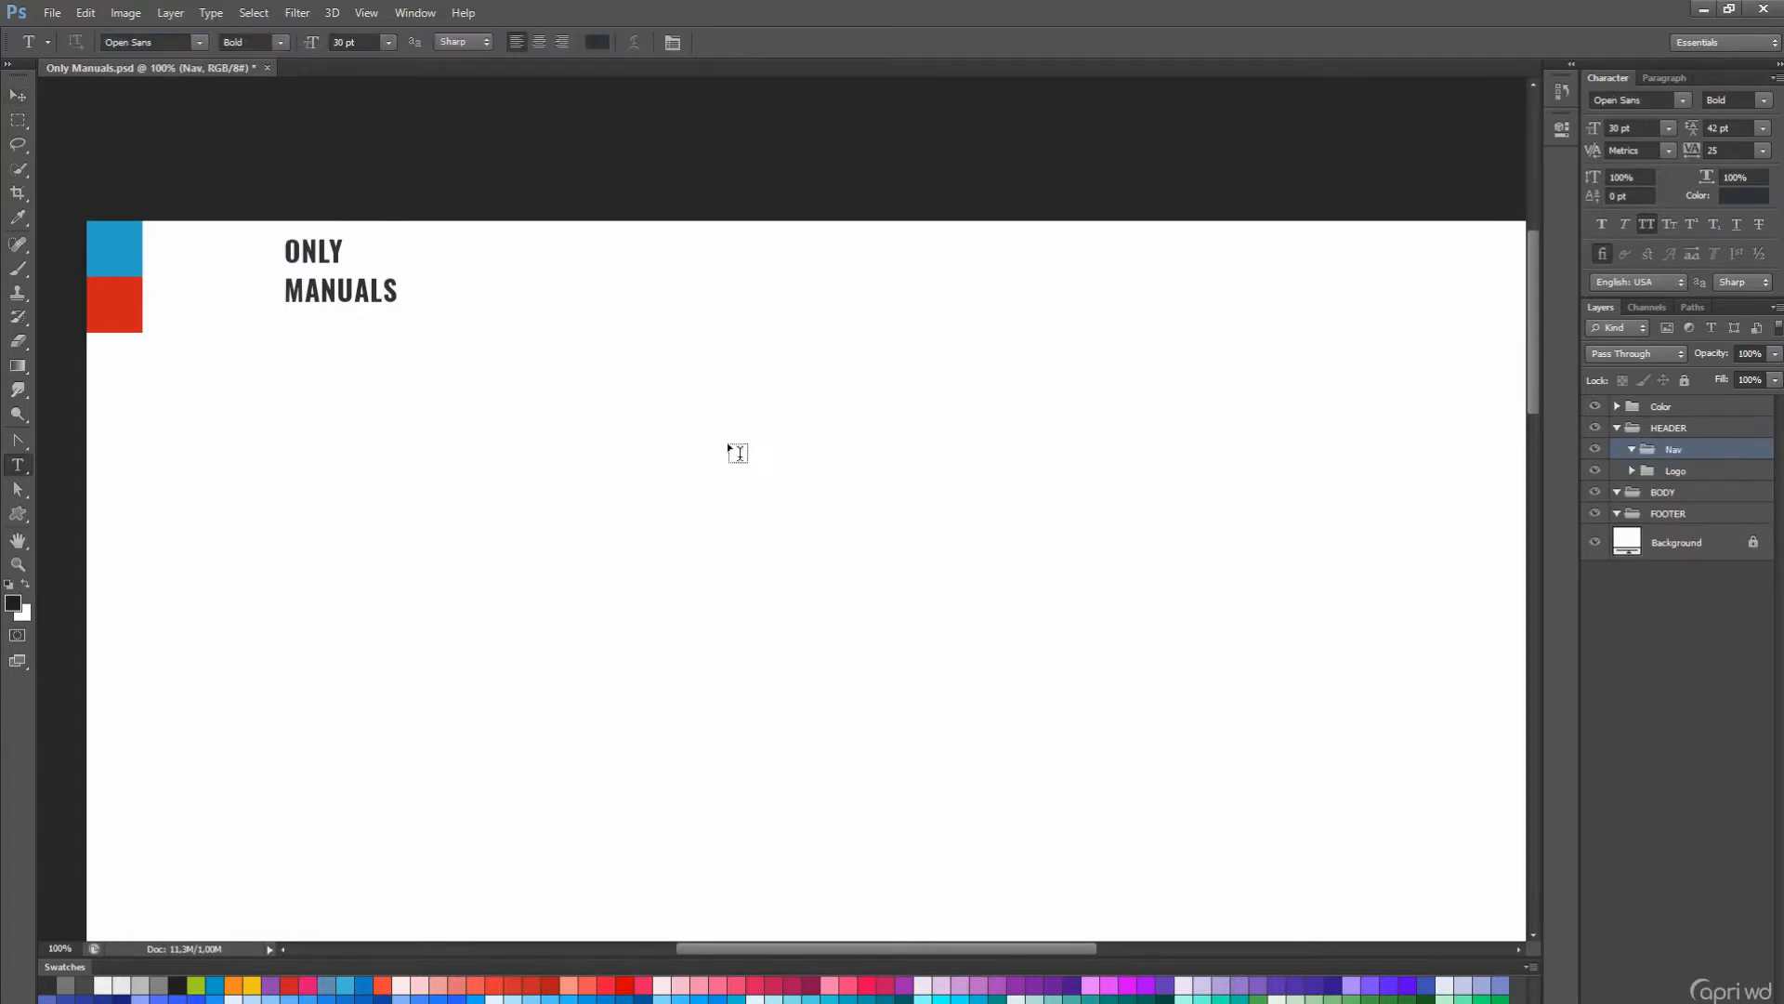
pyautogui.click(387, 42)
pyautogui.click(402, 233)
pyautogui.click(633, 269)
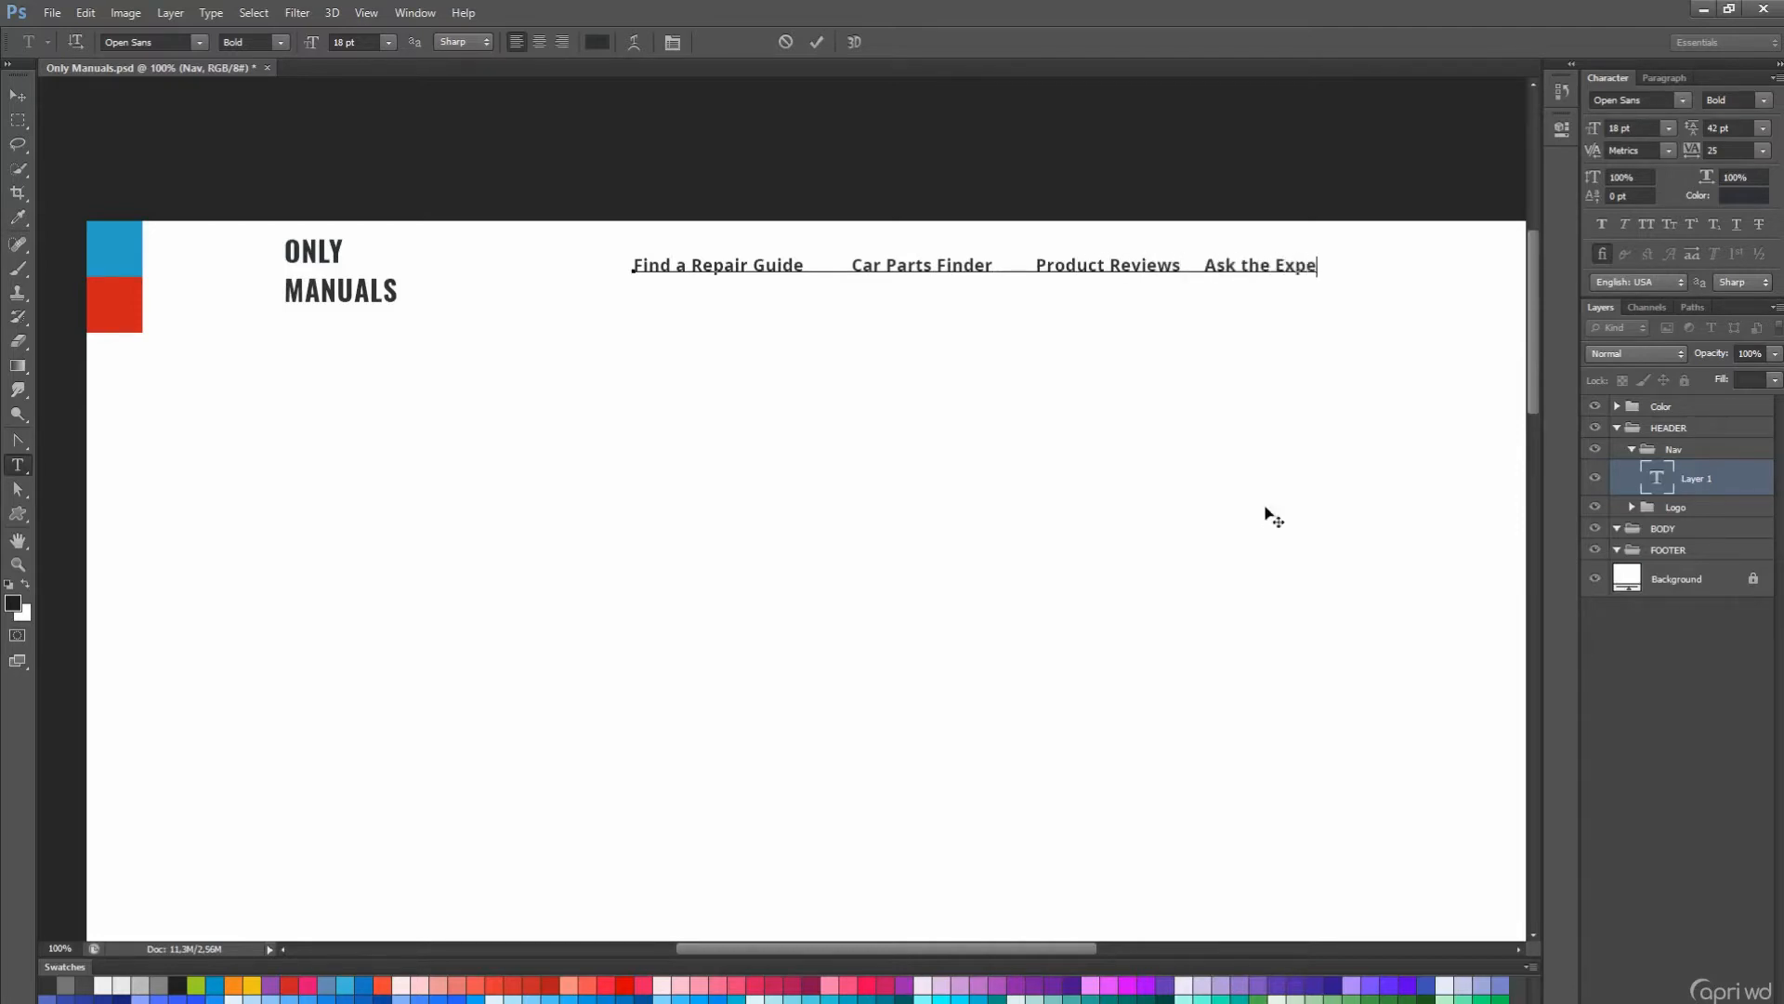
pyautogui.write('Us')
pyautogui.hotkey('ctrl', 'Return')
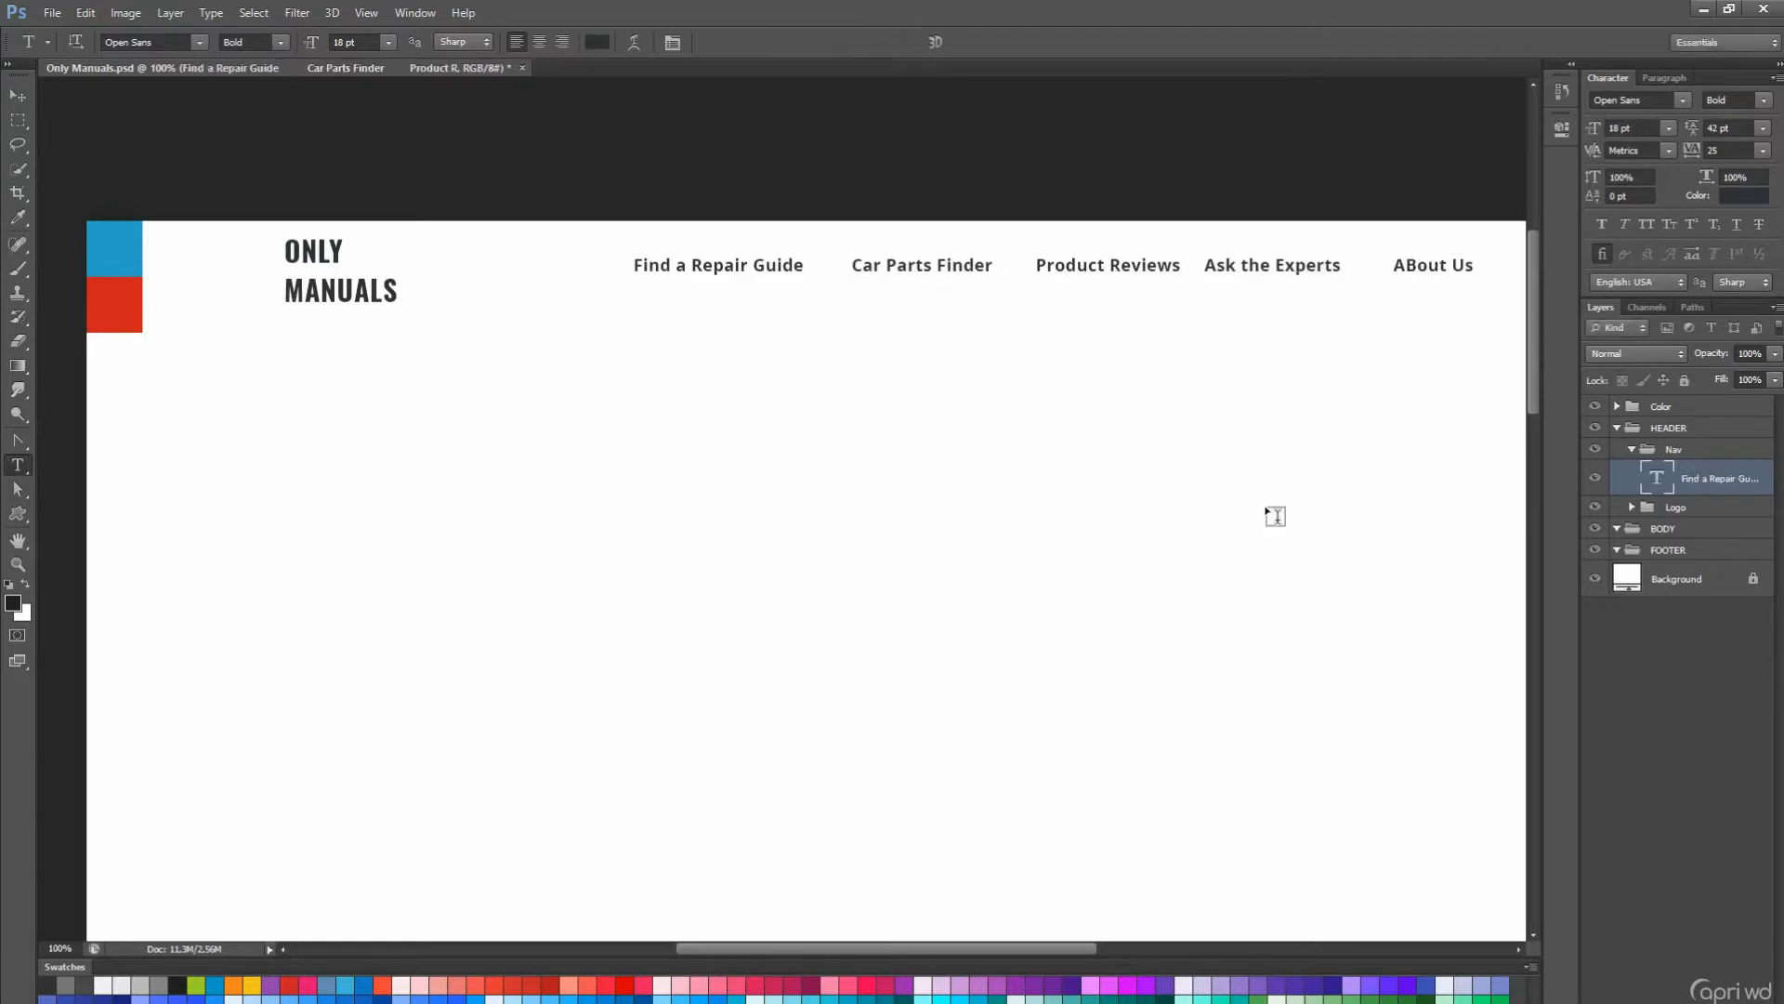
# - Correct the last menu item to "About Us" and set the whole menu line's size to 15 pt
pyautogui.moveTo(1419, 266); pyautogui.dragTo(1406, 266)
pyautogui.write('b')
pyautogui.hotkey('ctrl', 'a')
pyautogui.click(357, 43)
pyautogui.press('Down')
pyautogui.press('Down')
pyautogui.press('Down')
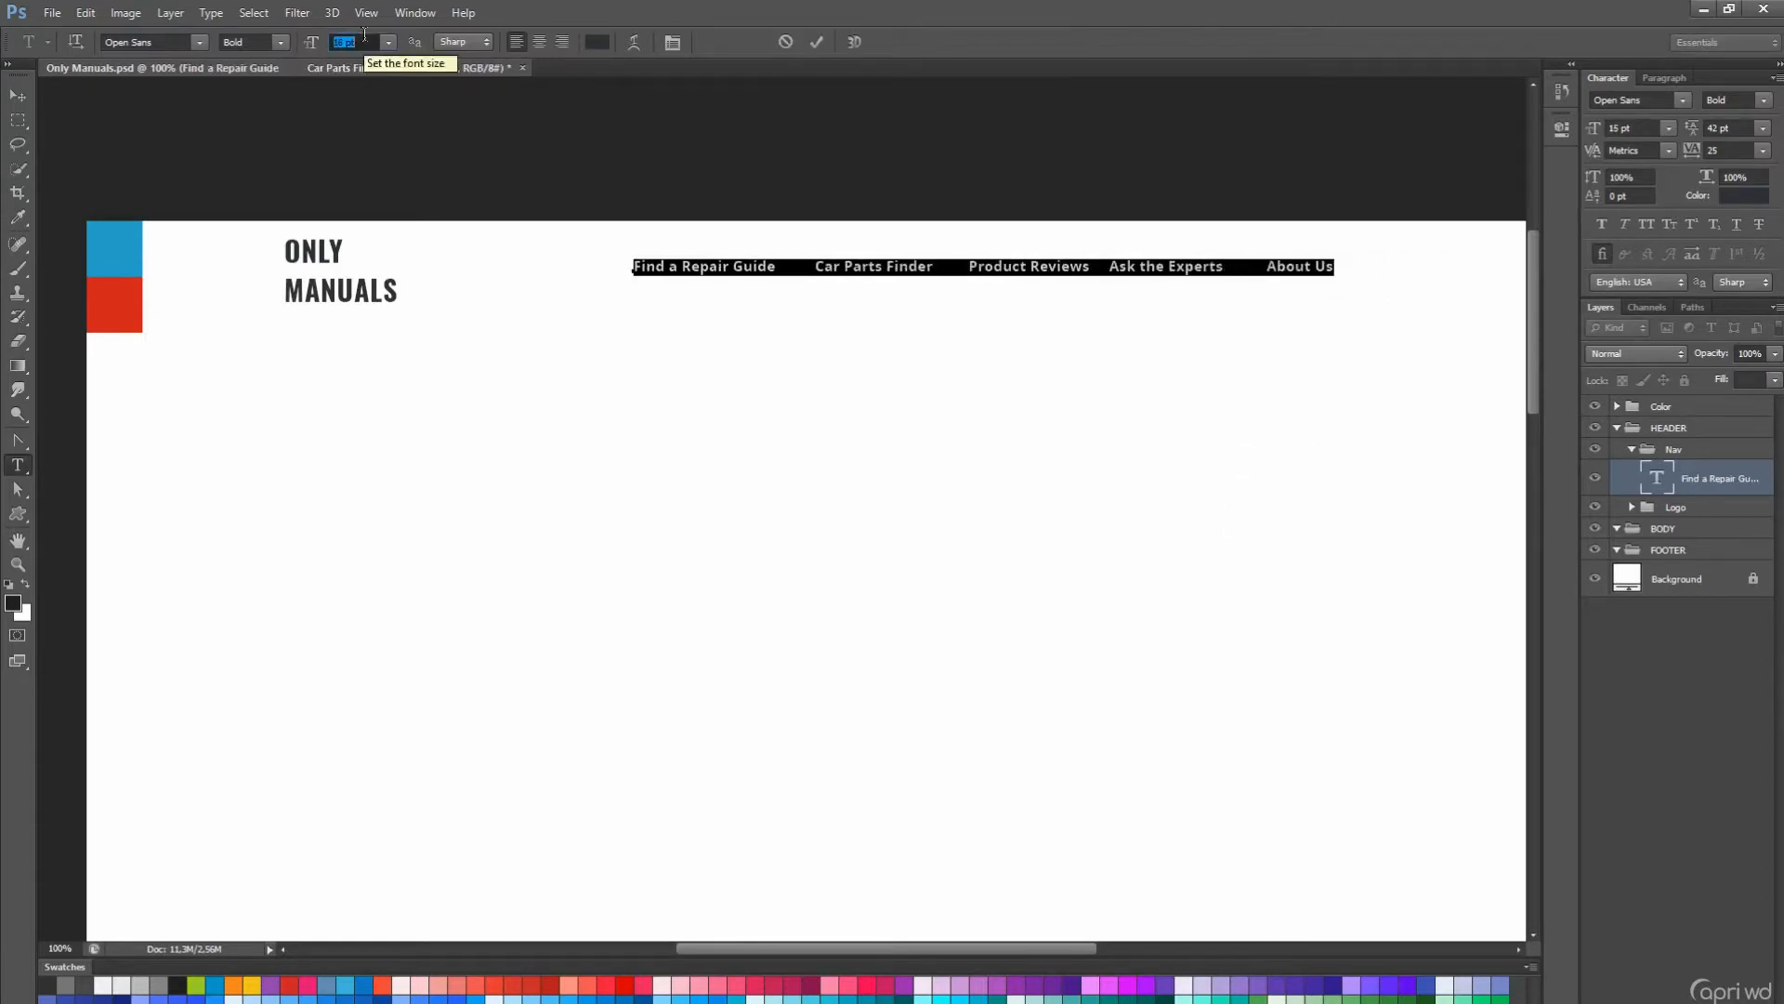
# - Even out the menu spacing by reusing the gap after "Find a Repair Guide" between the other items
pyautogui.click(918, 269)
pyautogui.moveTo(1010, 484); pyautogui.dragTo(1023, 473)
pyautogui.click(810, 260)
pyautogui.moveTo(788, 261); pyautogui.dragTo(844, 275)
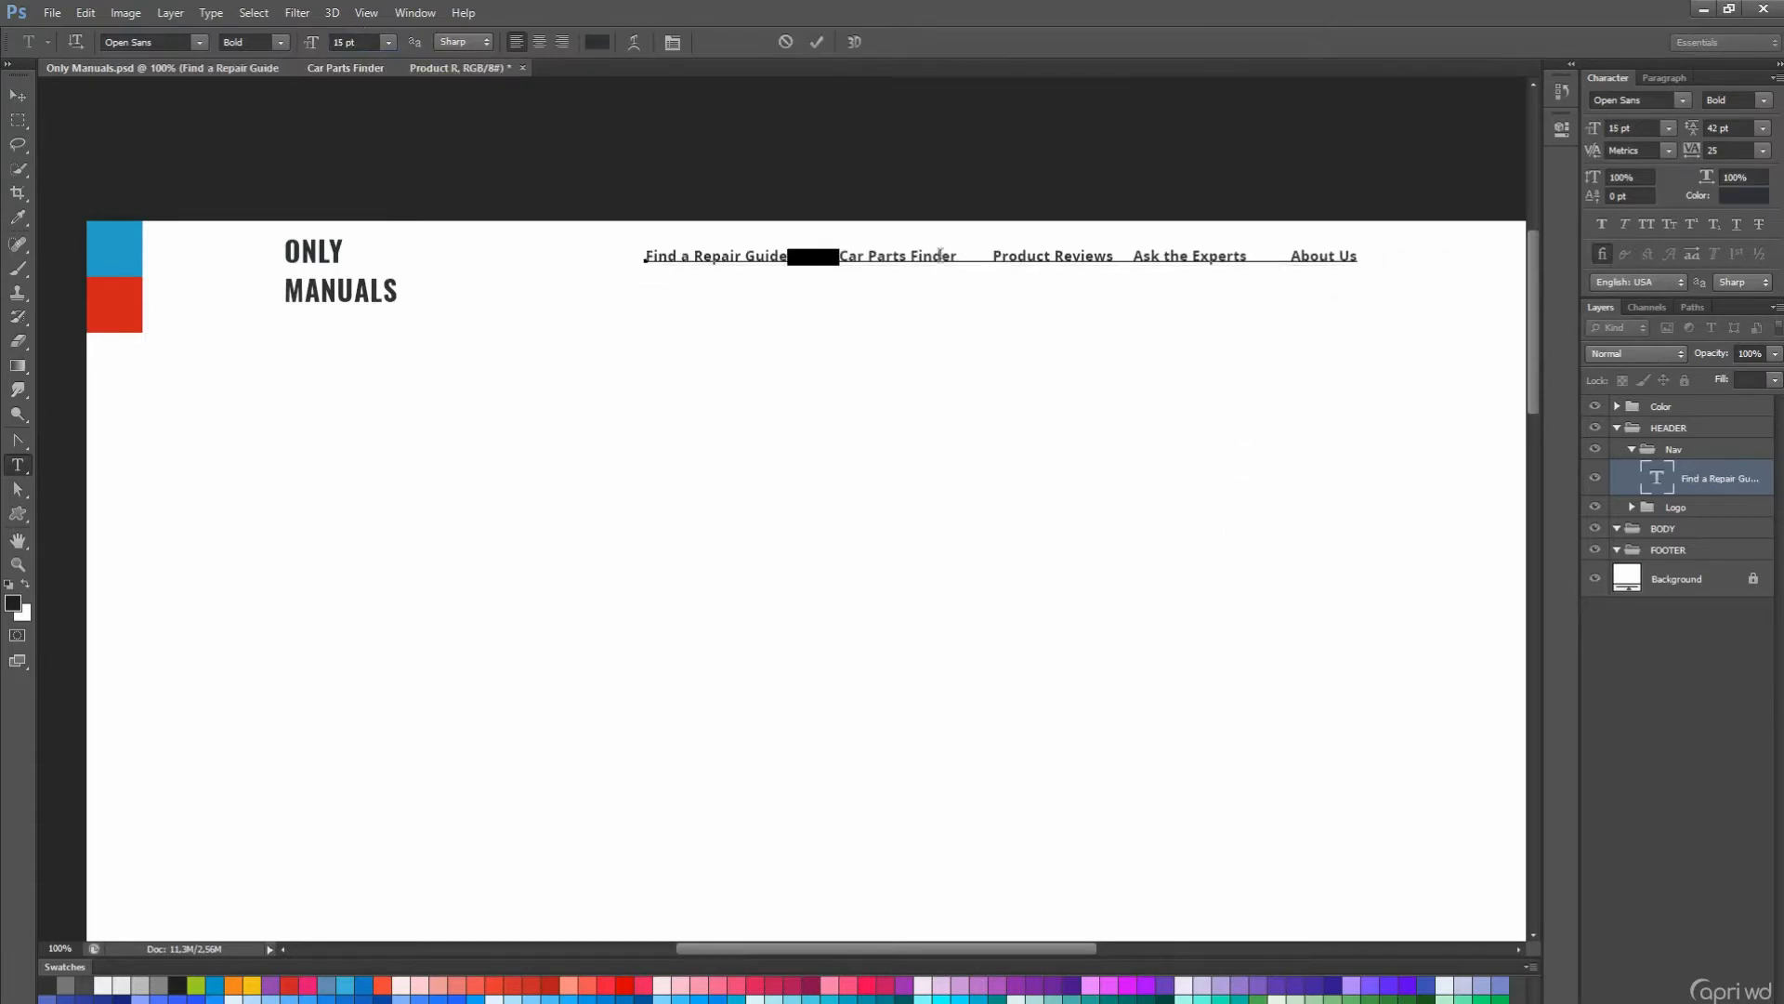
pyautogui.hotkey('ctrl', 'v')
pyautogui.moveTo(1130, 260); pyautogui.dragTo(1152, 283)
pyautogui.hotkey('ctrl', 'v')
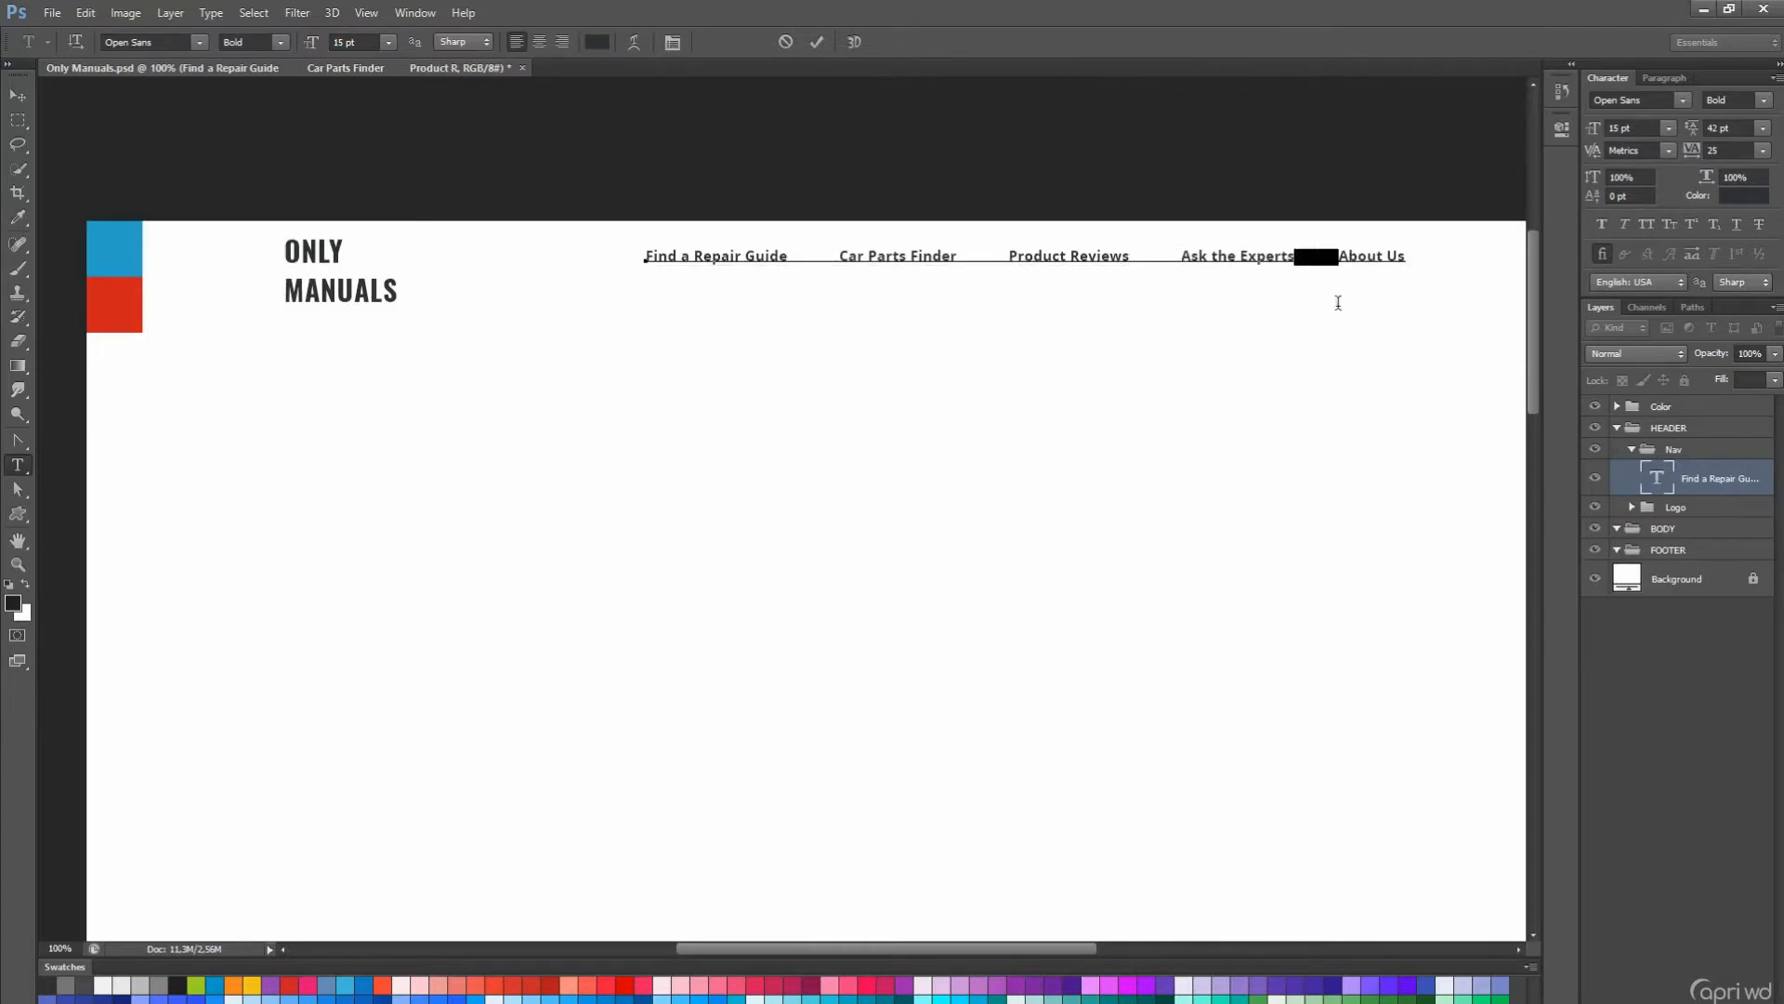
pyautogui.hotkey('ctrl', 'v')
# - Move the menu line closer to the logo, aligning its start with a column guide and its height with the logo
pyautogui.click(1692, 506)
pyautogui.click(1697, 481)
pyautogui.press('v')
pyautogui.hotkey('ctrl', ';')
pyautogui.hotkey('shift', 'Left')
pyautogui.hotkey('shift', 'Left')
pyautogui.hotkey('shift', 'Left')
pyautogui.hotkey('shift', 'Left')
pyautogui.hotkey('shift', 'Left')
pyautogui.hotkey('shift', 'Up')
pyautogui.press('Left')
pyautogui.press('Left')
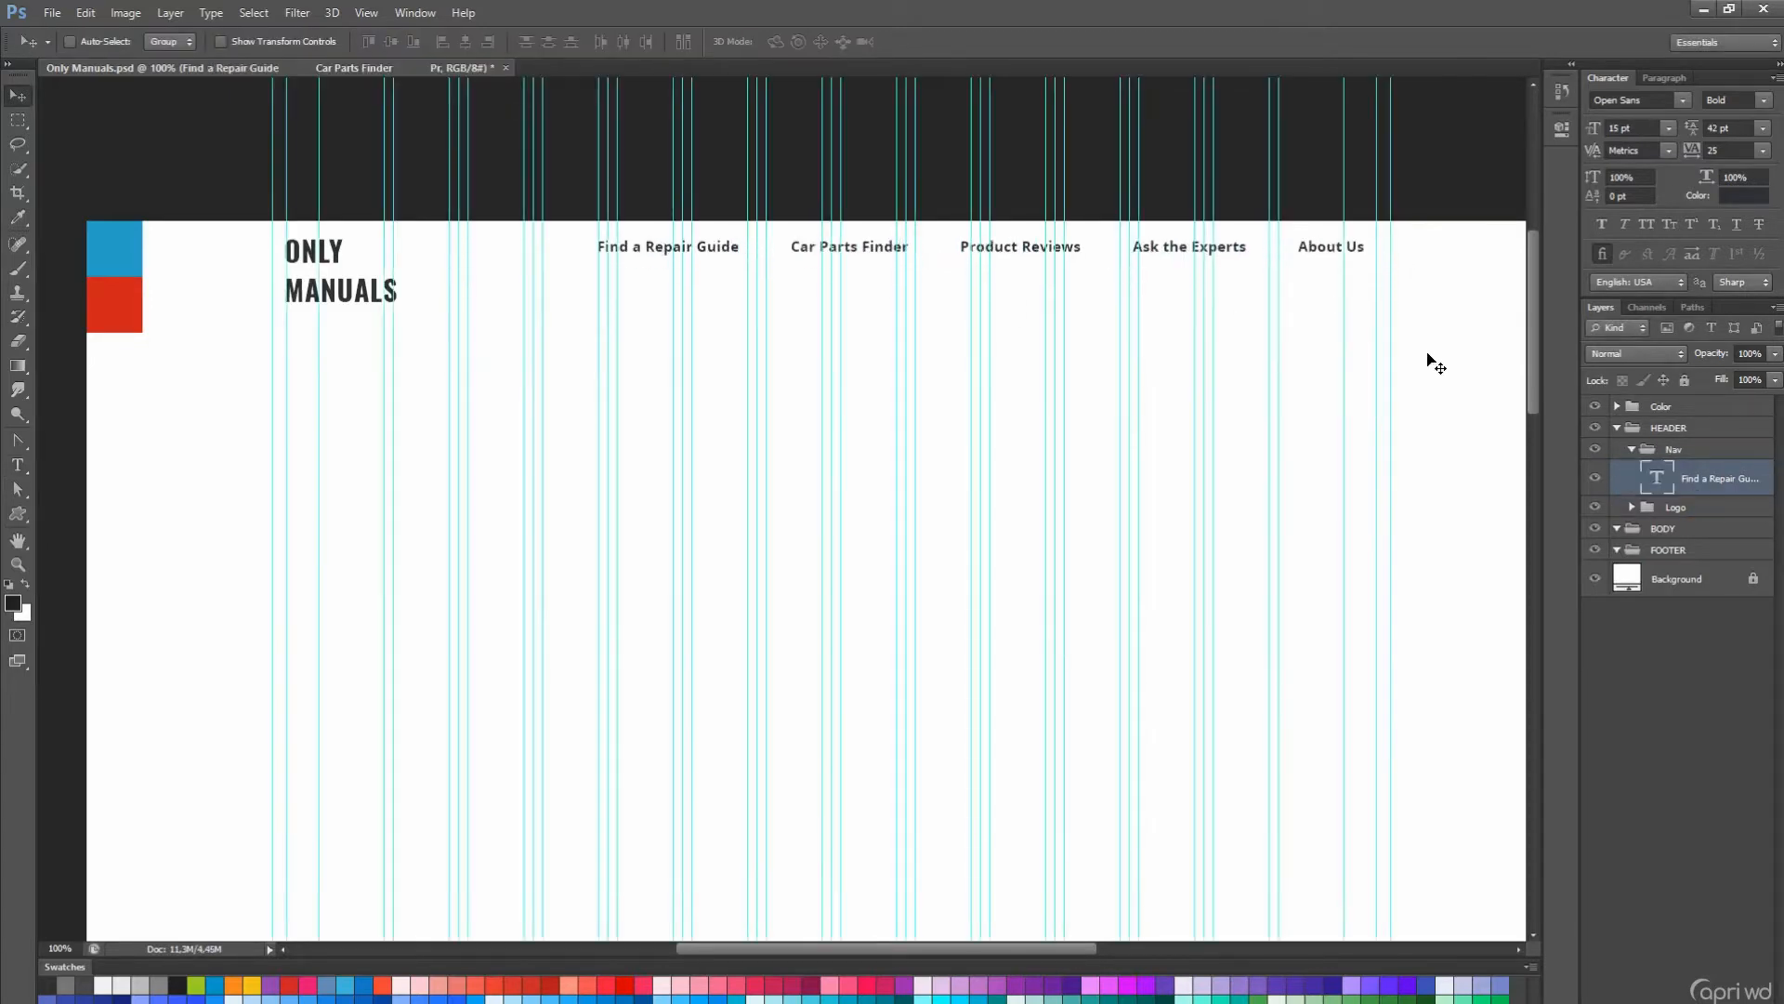
pyautogui.press('Left')
pyautogui.hotkey('shift', 'Down')
pyautogui.hotkey('shift', 'Down')
pyautogui.hotkey('ctrl', ';')
# - Create a new group named Search above Nav inside the HEADER group
pyautogui.click(1632, 450)
pyautogui.click(1697, 1001)
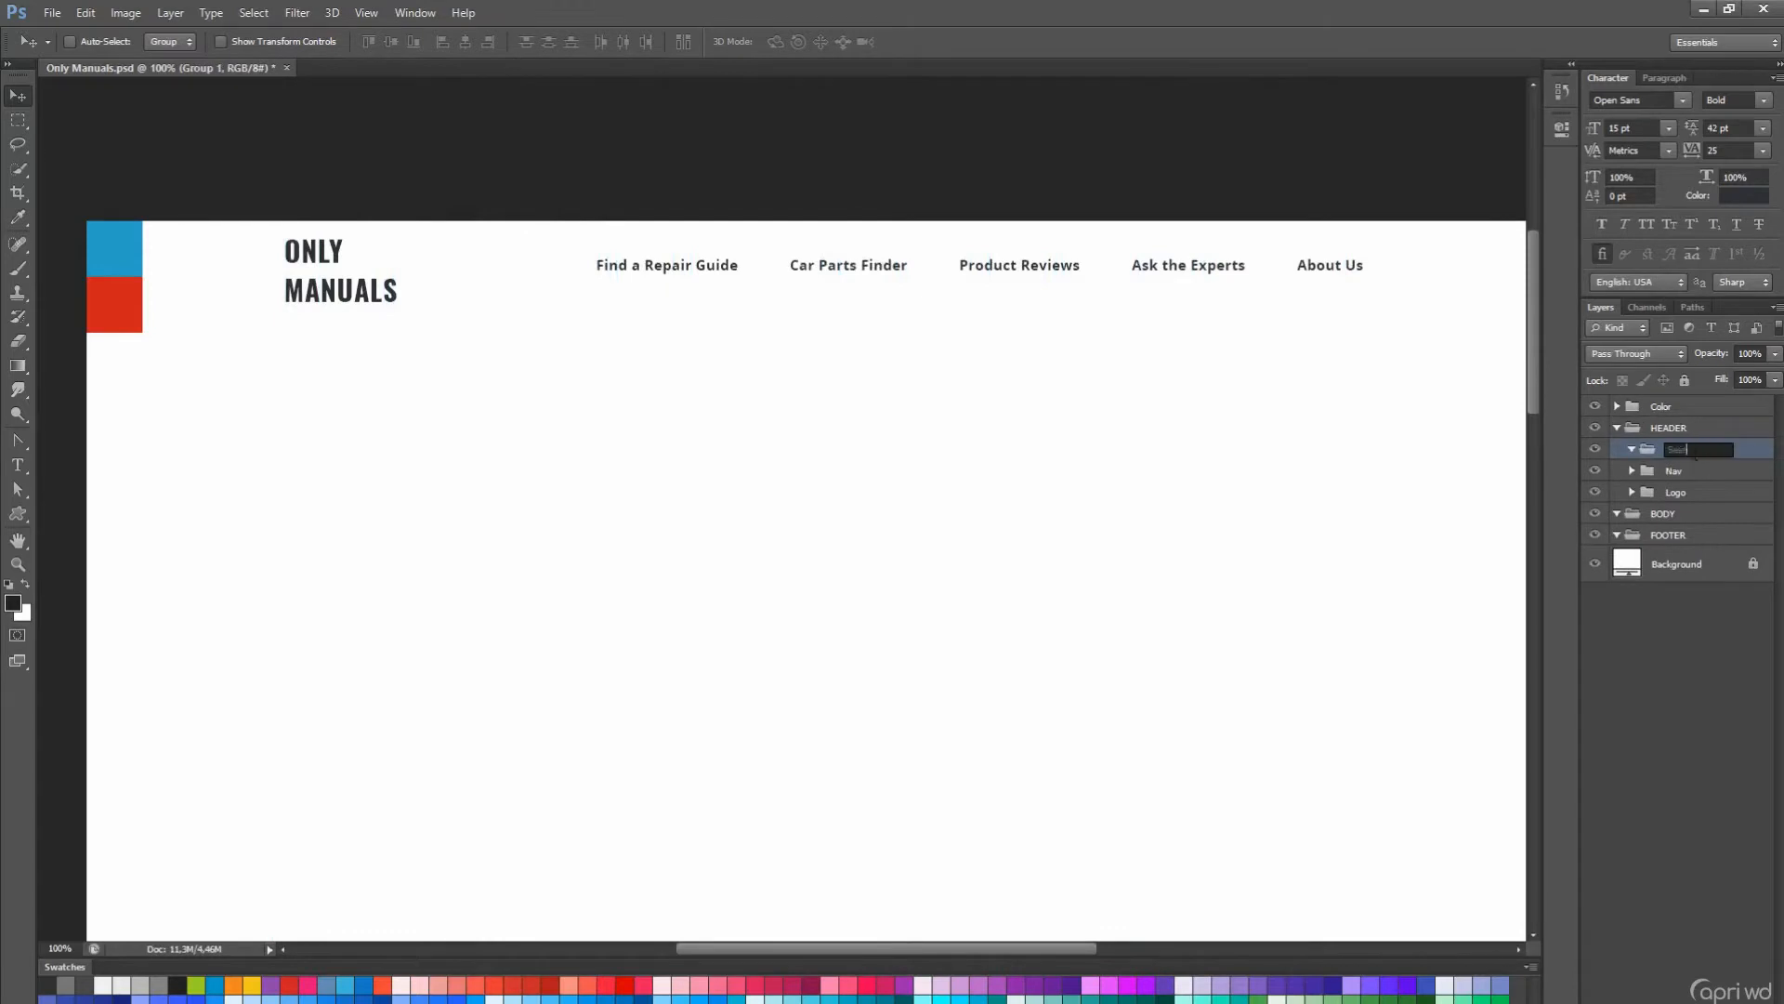
pyautogui.press('Return')
# - Draw a dark rectangle across the full page width in the Search group, 60 px high
pyautogui.rightClick(17, 514)
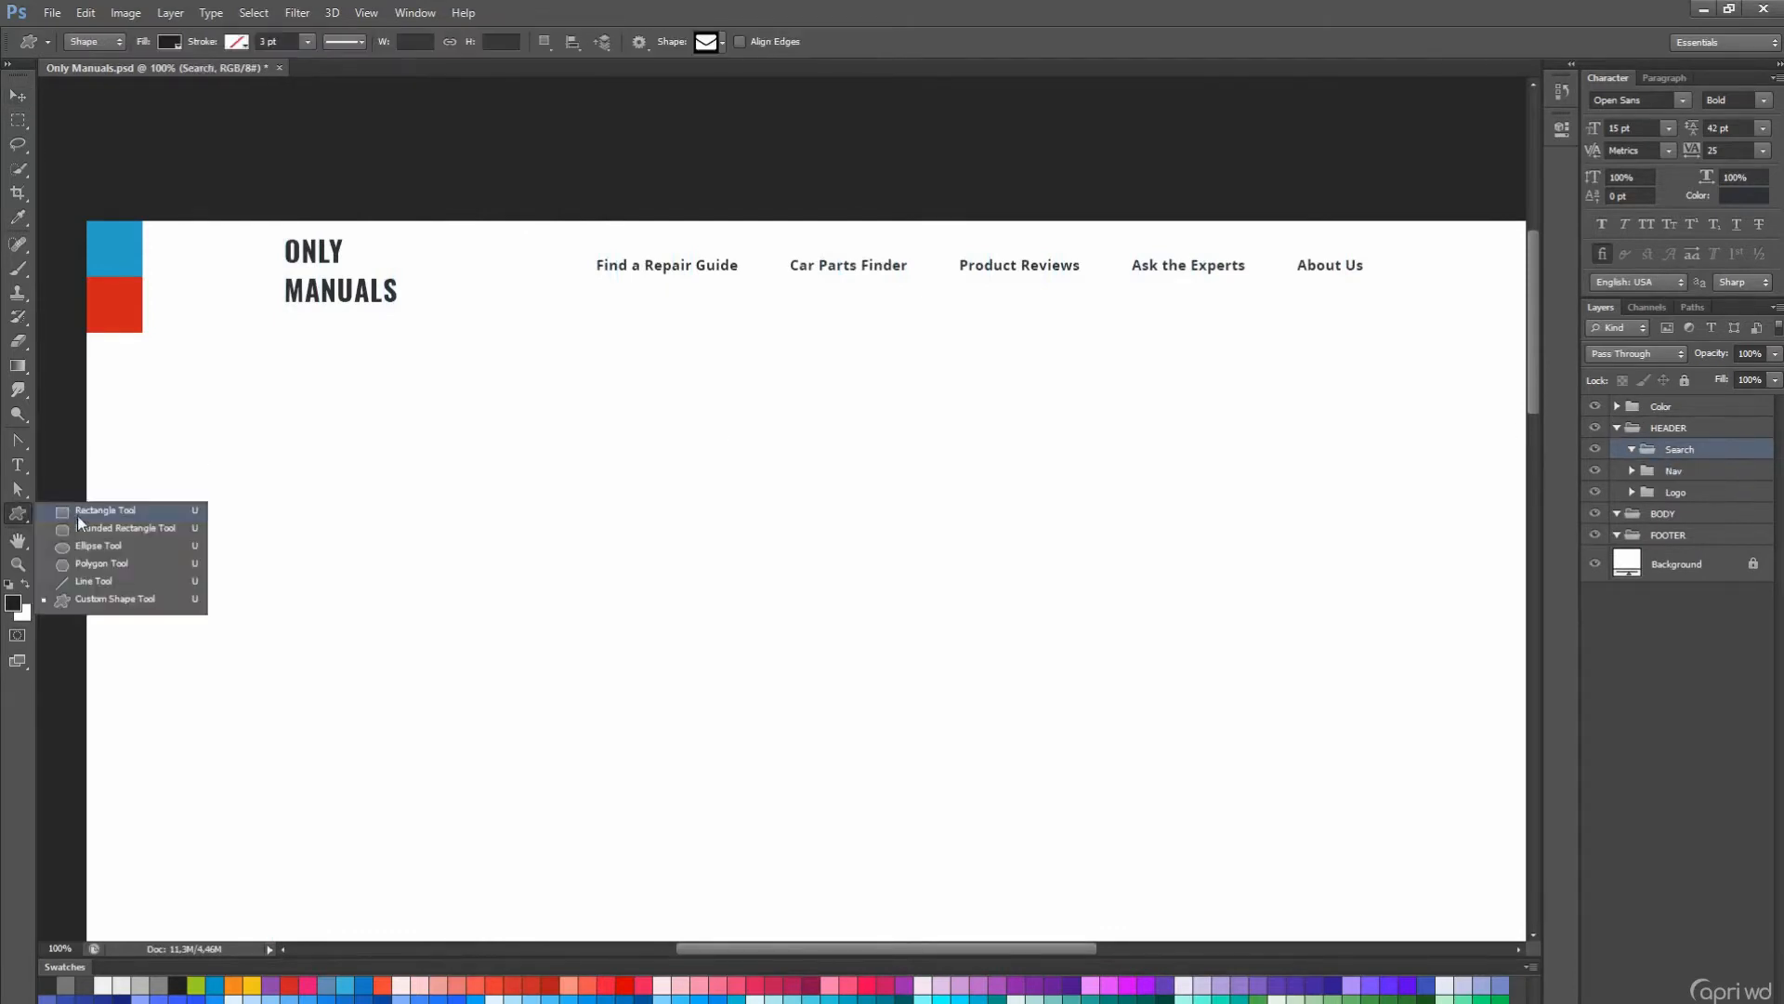
pyautogui.click(77, 516)
pyautogui.moveTo(70, 284); pyautogui.dragTo(1507, 339)
pyautogui.press('a')
pyautogui.press('Up')
pyautogui.press('Return')
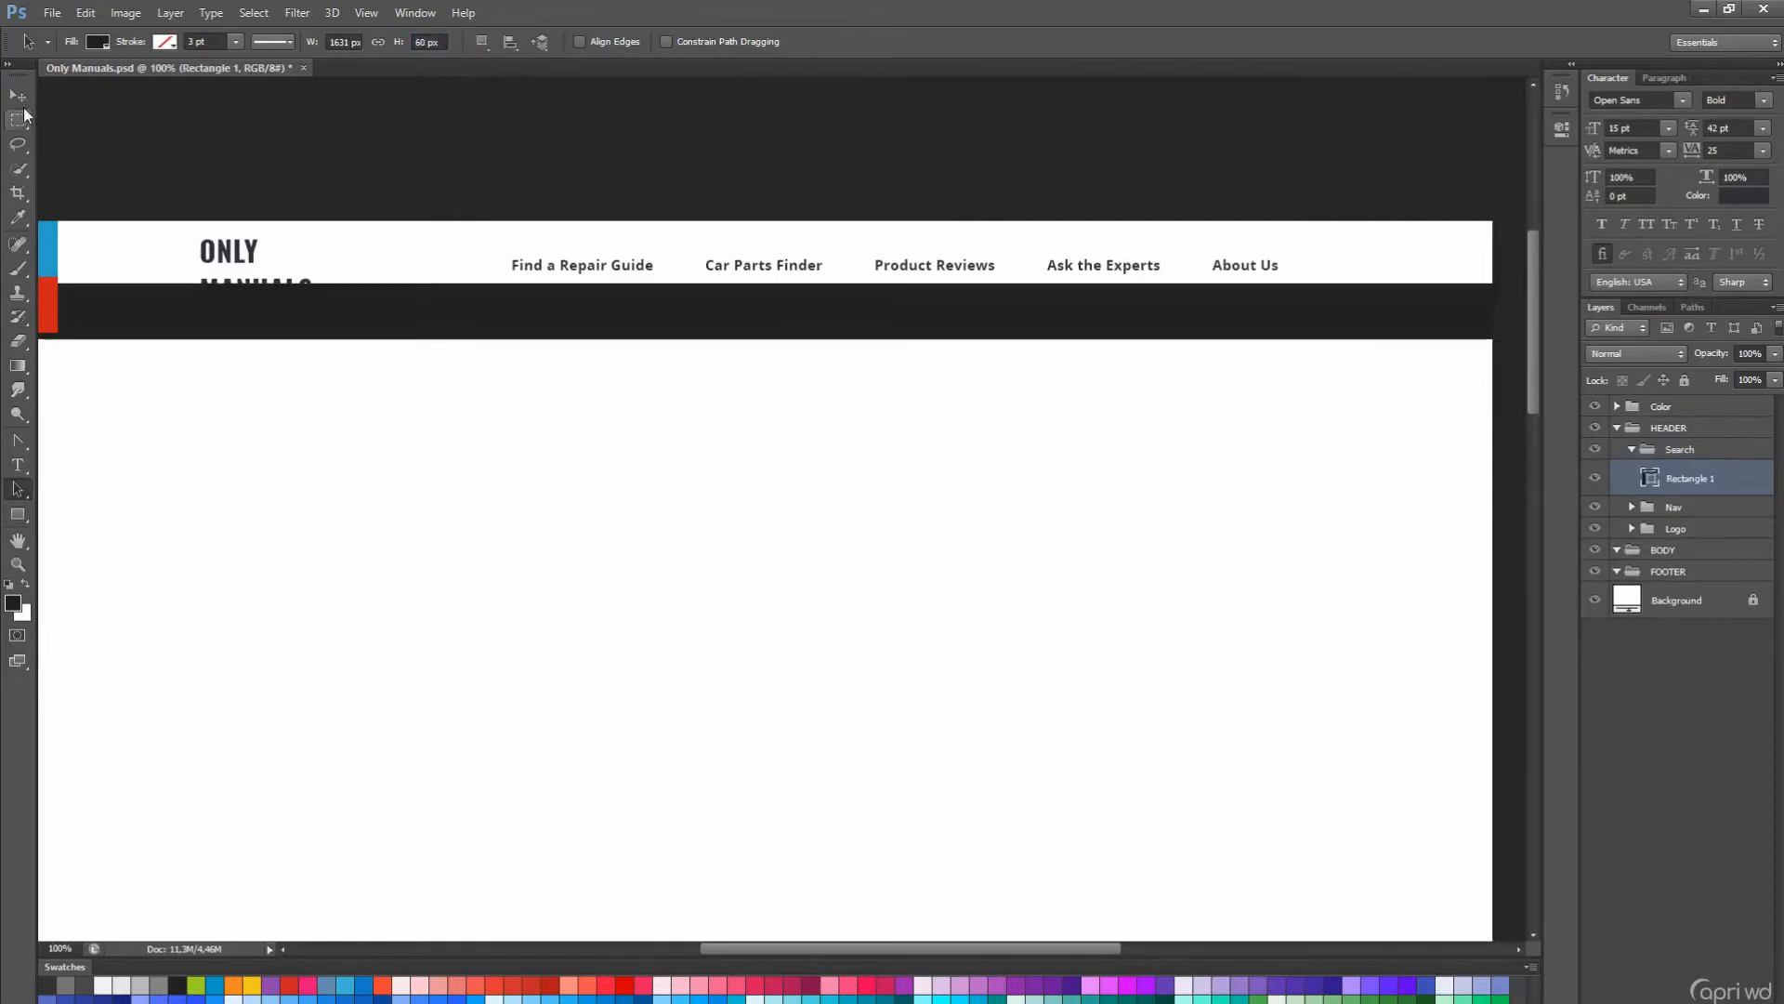
# - Raise the dark bar slightly and move the menu up and left into the white strip above it
pyautogui.click(17, 97)
pyautogui.hotkey('shift', 'Up')
pyautogui.hotkey('shift', 'Up')
pyautogui.click(1664, 507)
pyautogui.hotkey('shift', 'Up')
pyautogui.hotkey('shift', 'Up')
pyautogui.hotkey('shift', 'Up')
pyautogui.press('Down')
pyautogui.press('Down')
pyautogui.press('Down')
pyautogui.press('Down')
pyautogui.press('Down')
pyautogui.press('Down')
pyautogui.scroll(1, 1236, 499)
pyautogui.moveTo(1143, 500); pyautogui.dragTo(933, 500)
# - Draw a rounded rectangle with a 10 px radius over the logo in the Logo group, about 130 by 199 px
pyautogui.click(1632, 450)
pyautogui.click(1640, 495)
pyautogui.click(1640, 495)
pyautogui.rightClick(17, 513)
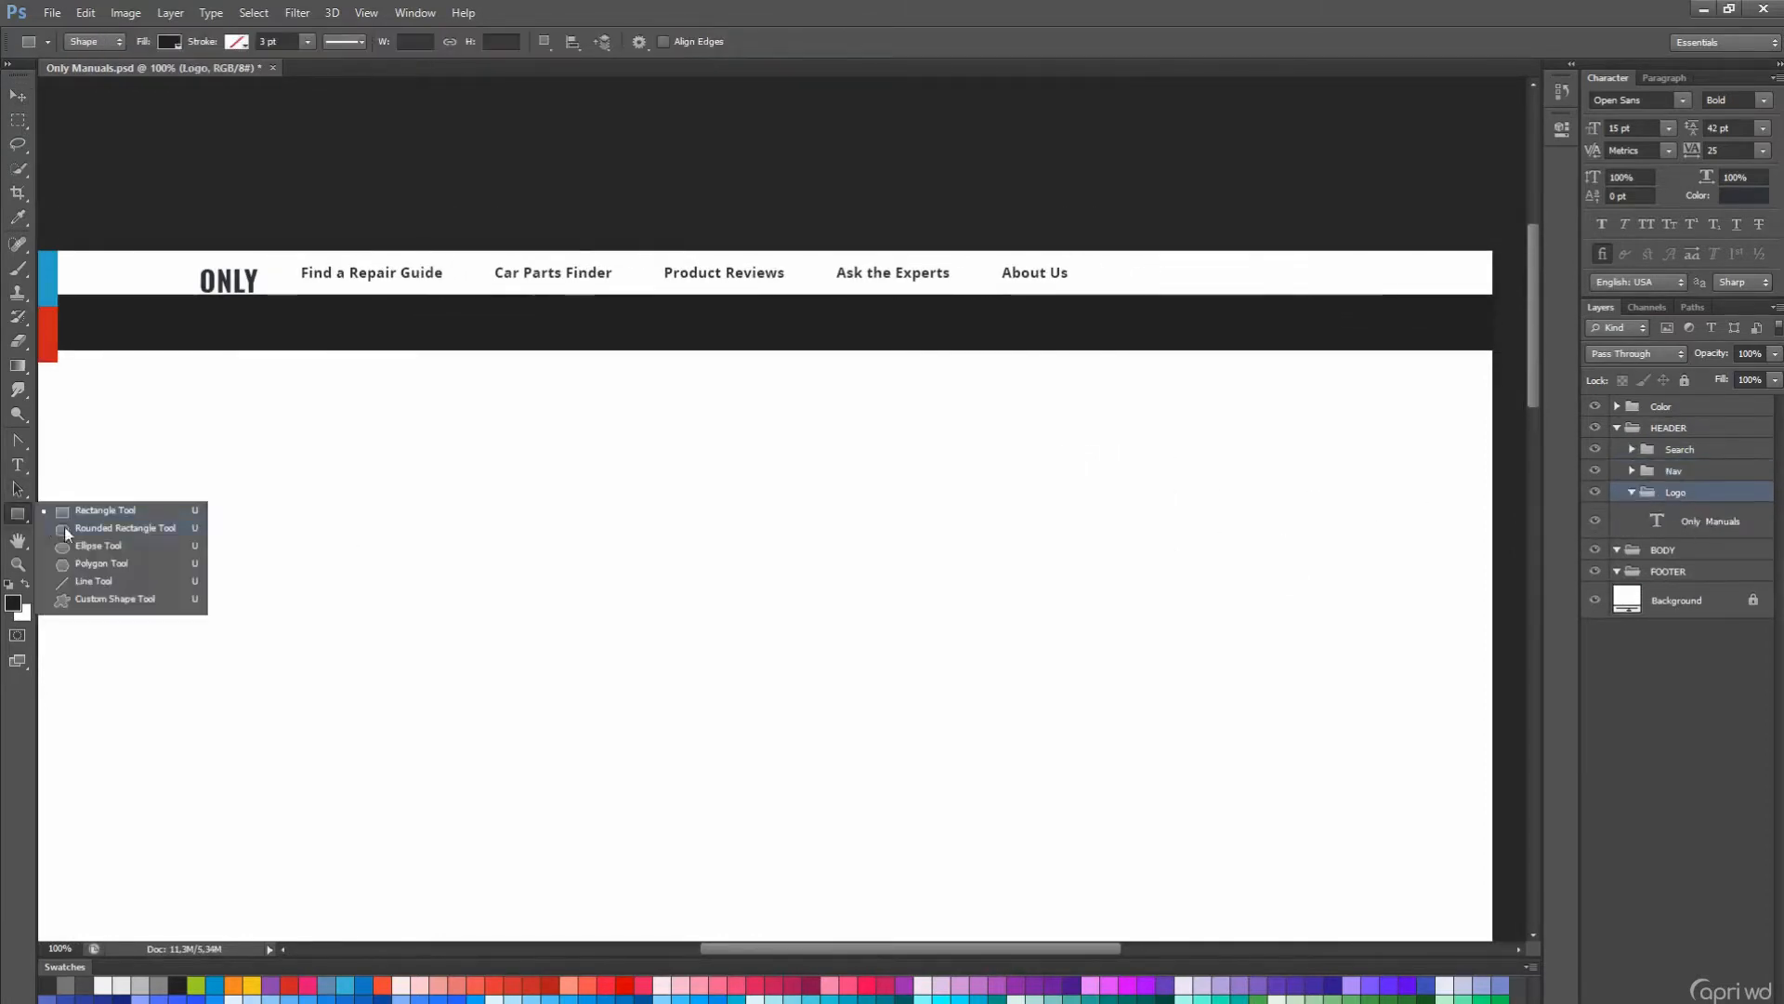
pyautogui.click(102, 530)
pyautogui.click(711, 42)
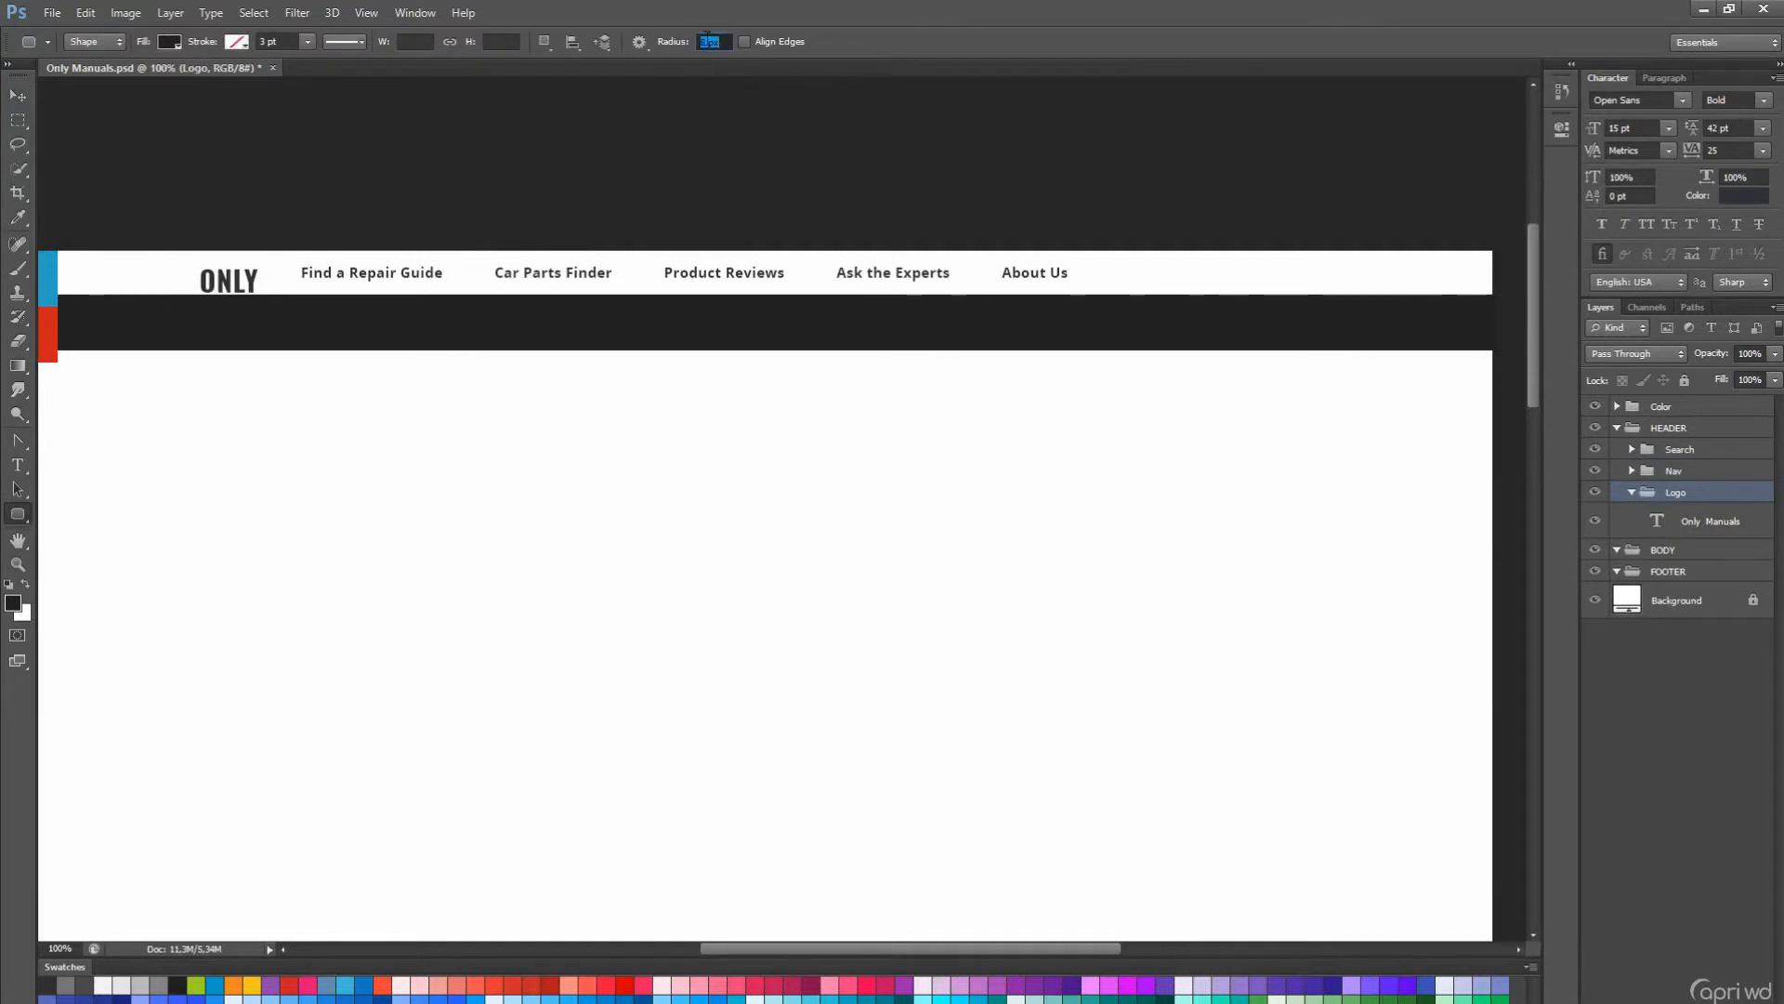
pyautogui.moveTo(188, 211)
pyautogui.mouseDown()
pyautogui.moveTo(279, 410)
pyautogui.moveTo(309, 379)
pyautogui.mouseUp()
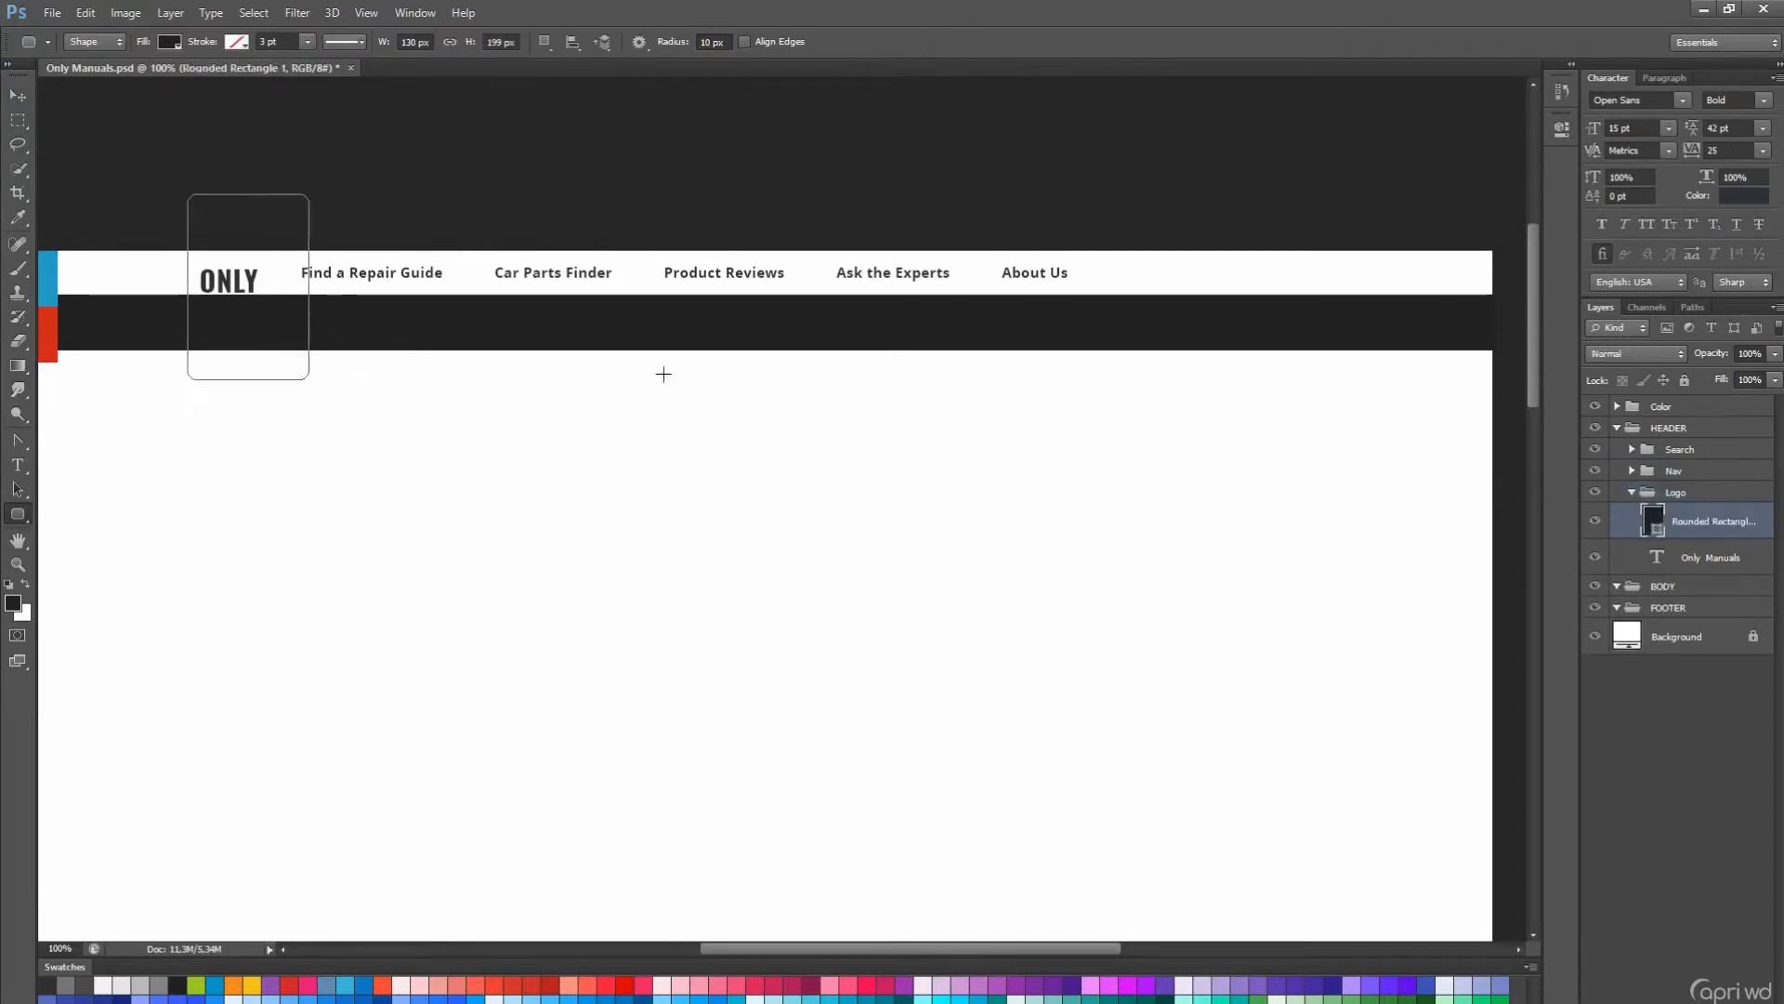
# - Place the rounded rectangle beneath the Only Manuals text layer and fill it with white
pyautogui.moveTo(1654, 520)
pyautogui.mouseDown()
pyautogui.moveTo(1652, 487)
pyautogui.moveTo(1654, 572)
pyautogui.mouseUp()
pyautogui.doubleClick(1653, 558)
pyautogui.click(1251, 746)
pyautogui.press('Return')
pyautogui.press('a')
pyautogui.press('Return')
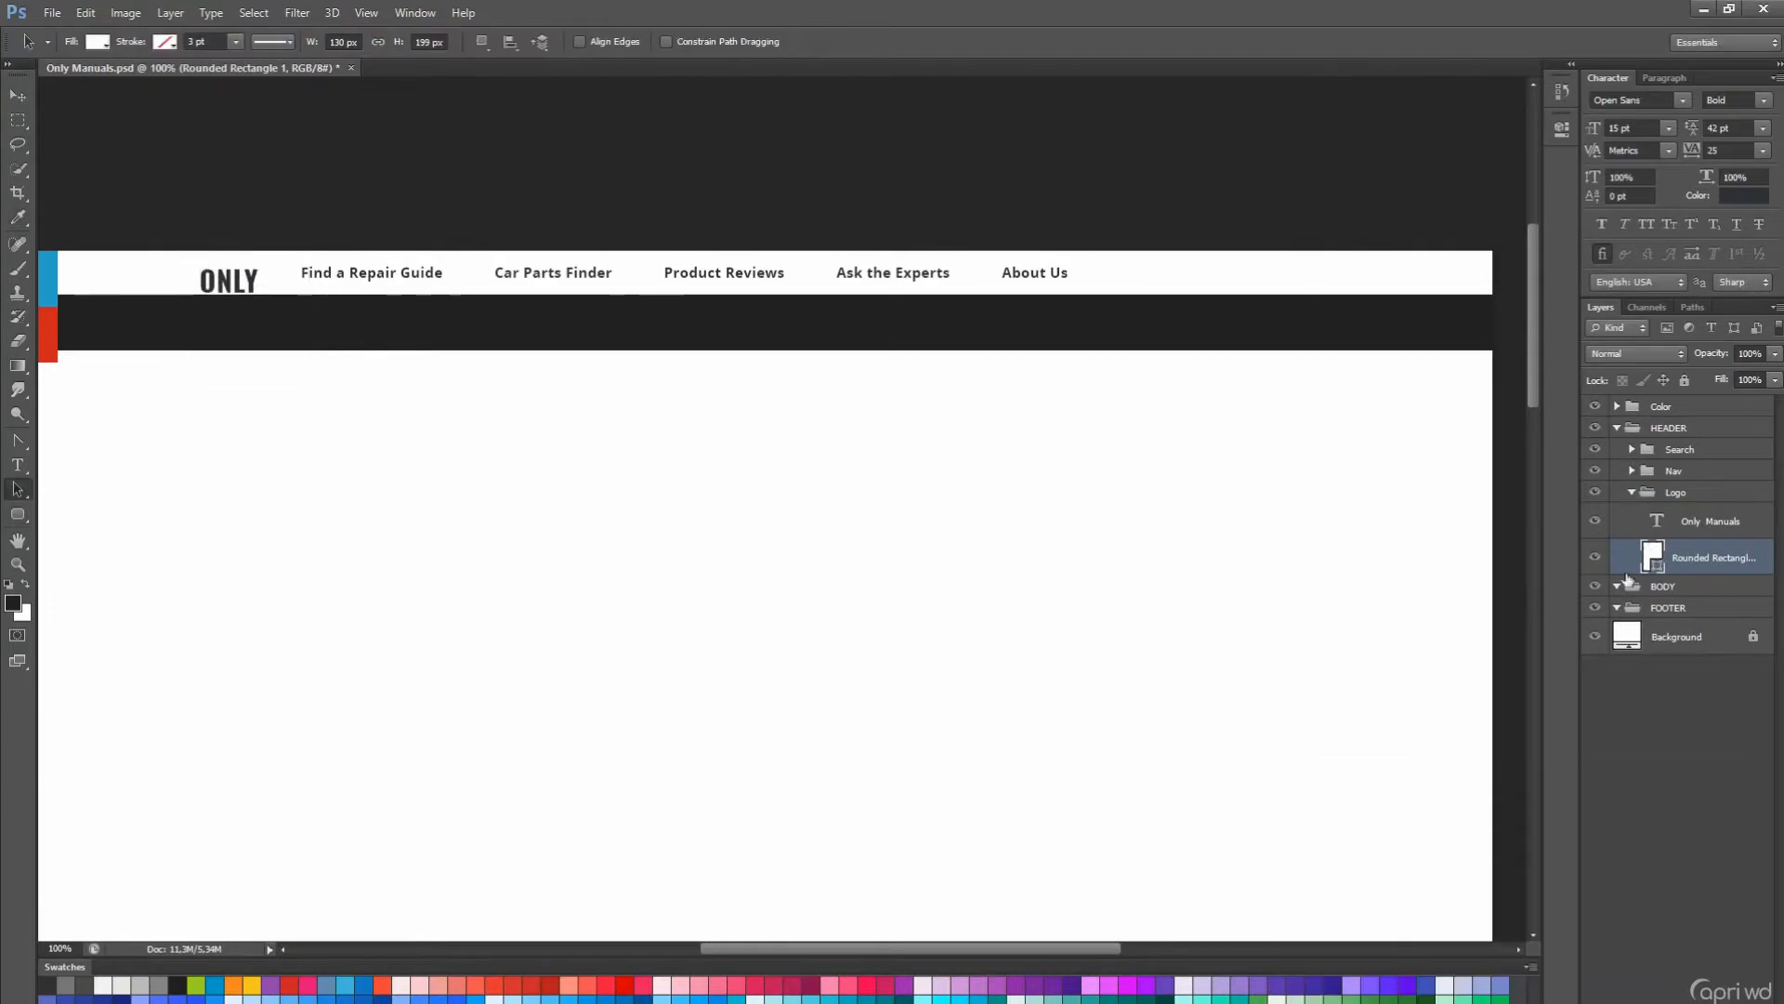
# - Move the Logo group above Search inside HEADER and shift its white rounded rectangle up slightly
pyautogui.click(1632, 492)
pyautogui.moveTo(1674, 492); pyautogui.dragTo(1673, 446)
pyautogui.click(277, 324)
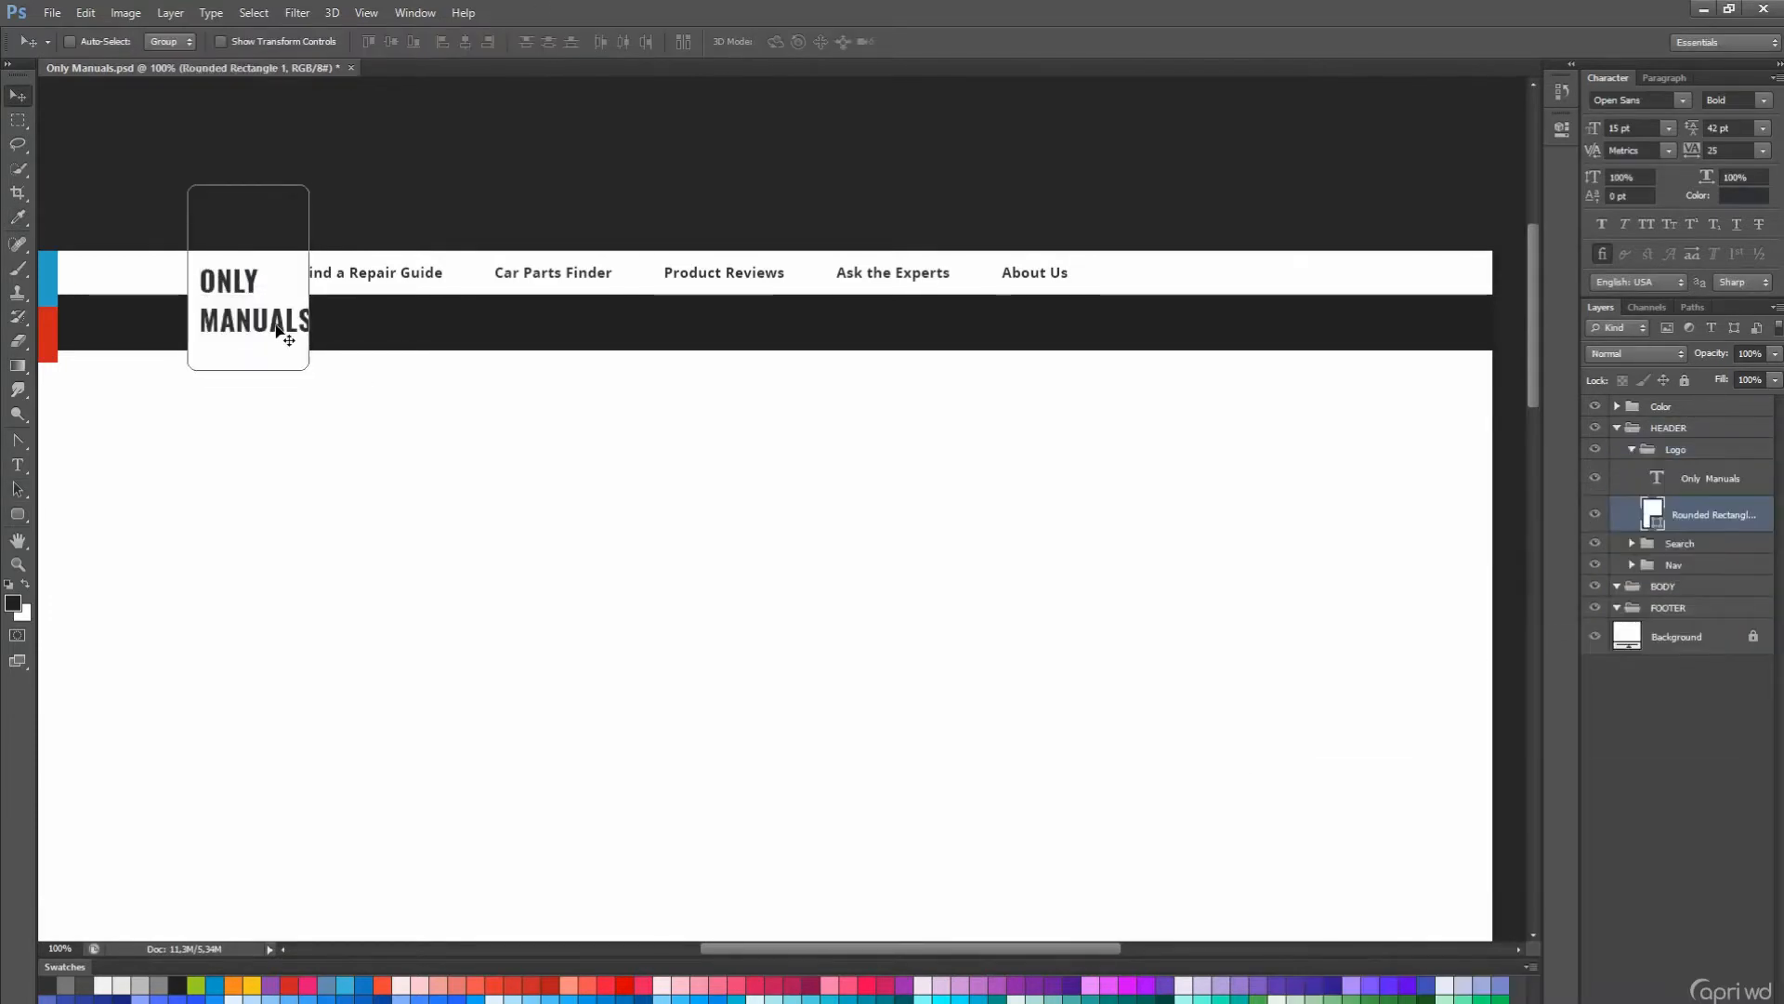
# - Widen the logo's white rounded rectangle to 150 px by shifting its right-hand anchor points
pyautogui.moveTo(265, 298); pyautogui.dragTo(429, 458)
pyautogui.hotkey('shift', 'Right')
pyautogui.hotkey('shift', 'Right')
pyautogui.hotkey('shift', 'Right')
pyautogui.hotkey('shift', 'Left')
pyautogui.press('Return')
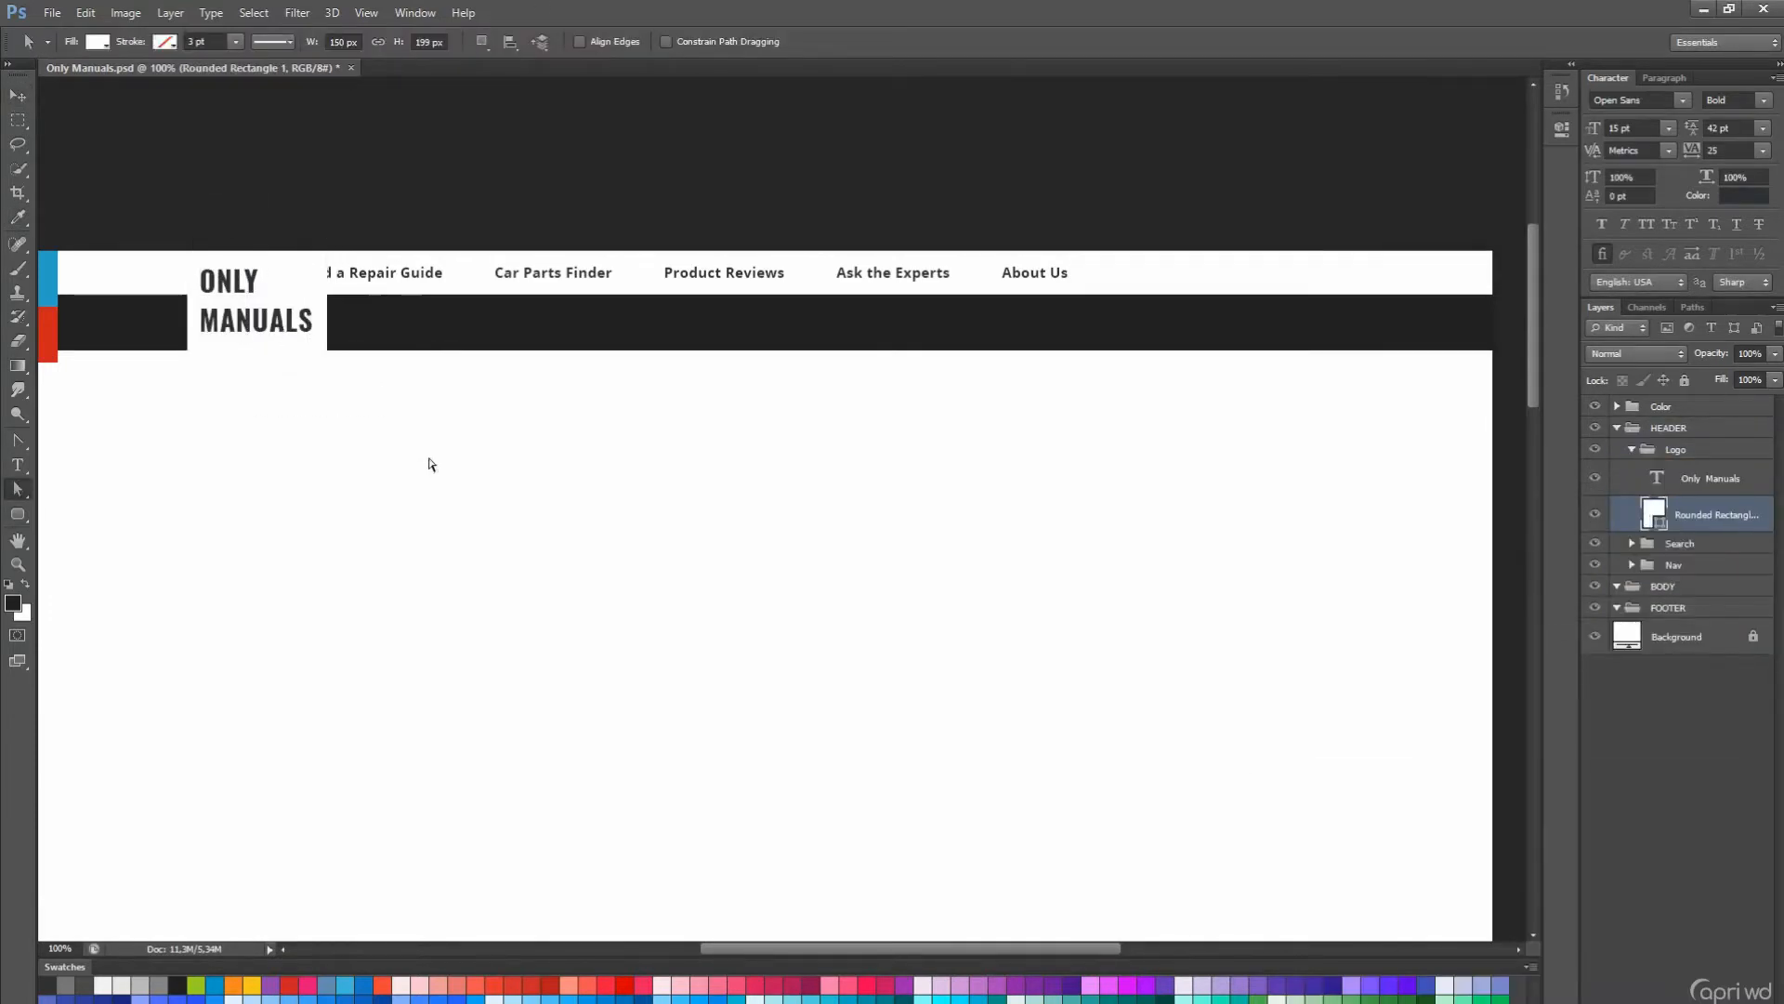
# - Shift the menu line to the right so it clears the white logo box
pyautogui.press('t')
pyautogui.click(569, 274)
pyautogui.hotkey('ctrl', 'Return')
pyautogui.press('v')
pyautogui.hotkey('shift', 'Right')
pyautogui.hotkey('shift', 'Right')
pyautogui.hotkey('shift', 'Right')
pyautogui.hotkey('shift', 'Right')
pyautogui.hotkey('shift', 'Right')
pyautogui.hotkey('shift', 'Right')
pyautogui.hotkey('shift', 'Right')
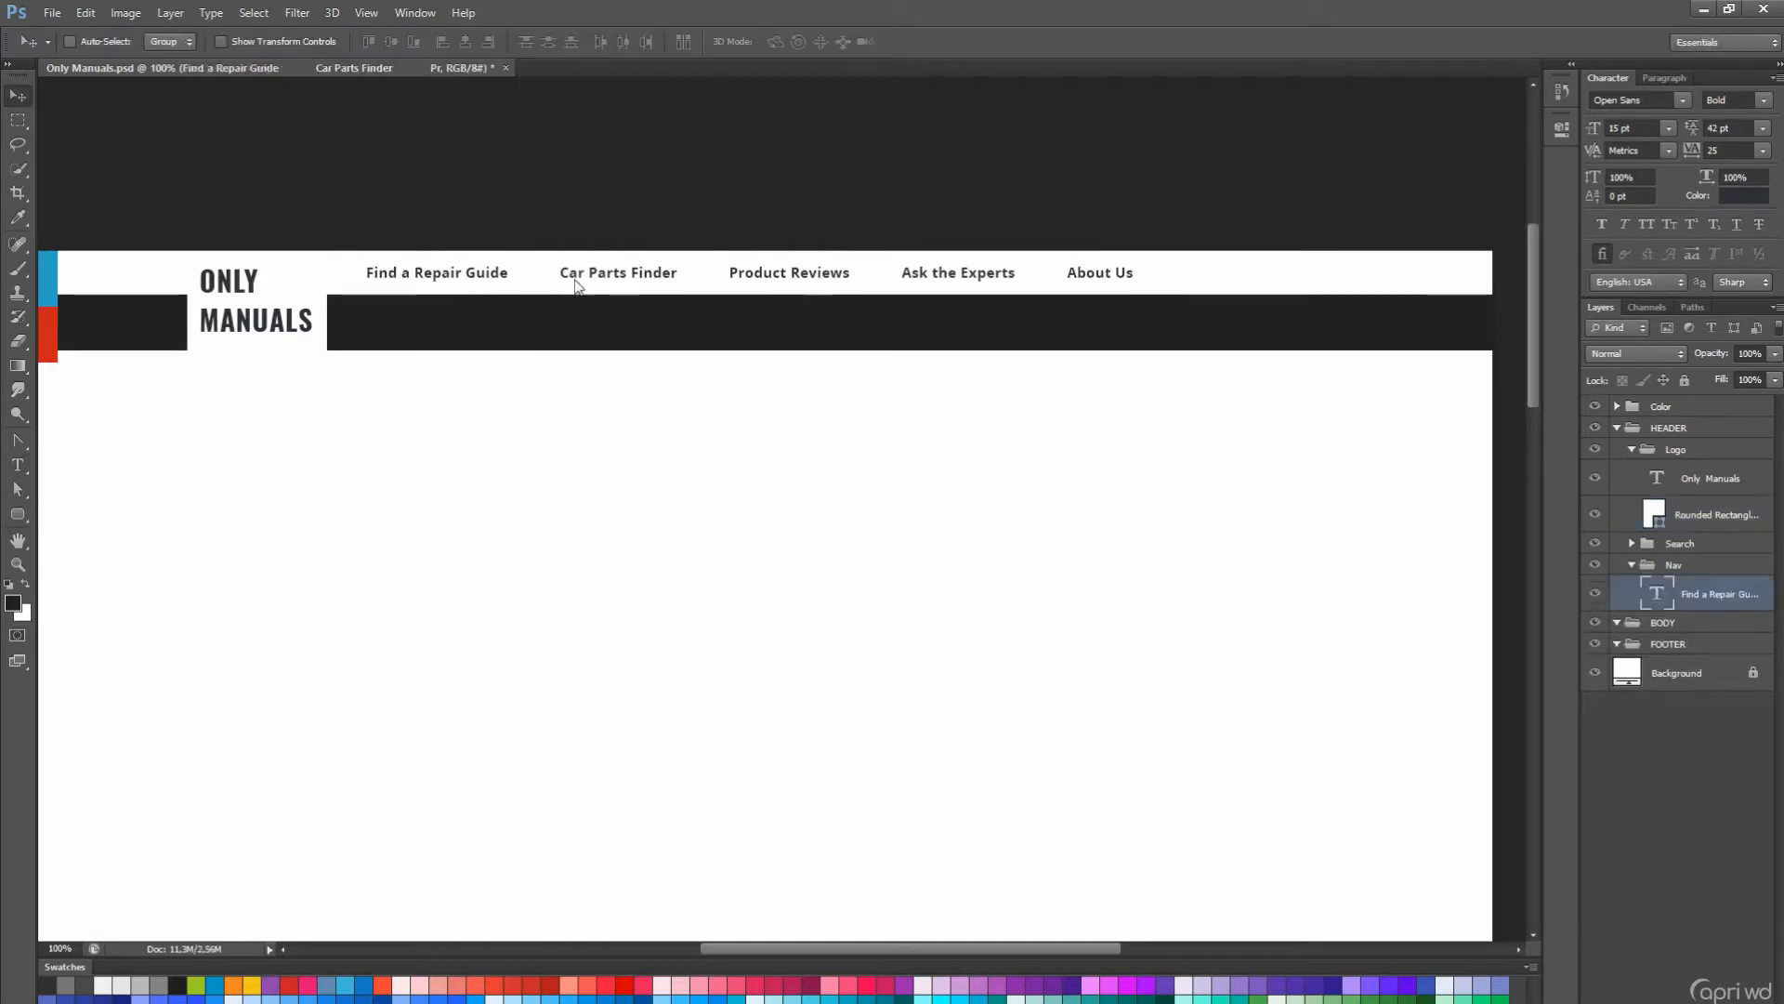
pyautogui.hotkey('shift', 'Left')
pyautogui.press('Right')
pyautogui.press('Right')
# - Duplicate the dark bar and place the copy below the Nav group at the bottom of HEADER
pyautogui.press('a')
pyautogui.click(1407, 322)
pyautogui.hotkey('ctrl', 'j')
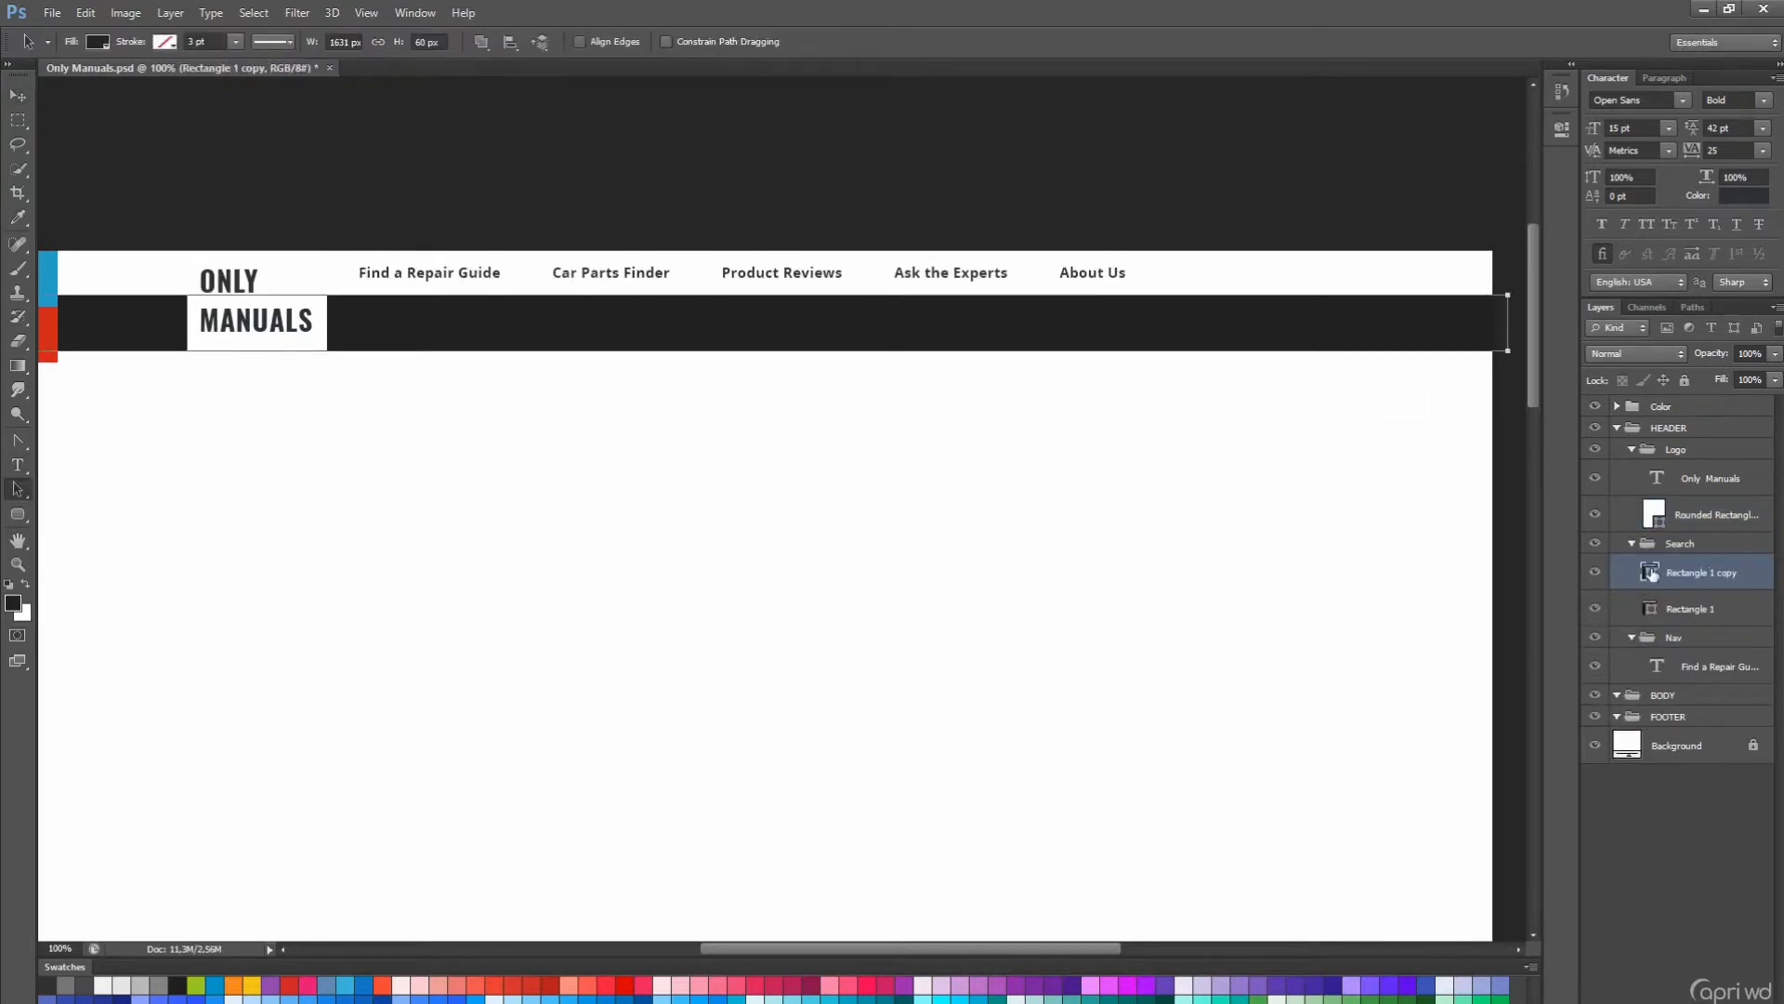
pyautogui.moveTo(1655, 570); pyautogui.dragTo(1680, 430)
# - Stretch the bar copy upward past the page's top edge to 118 px high and fill it with the sample blue
pyautogui.hotkey('ctrl', 't')
pyautogui.moveTo(750, 294); pyautogui.dragTo(750, 239)
pyautogui.press('Return')
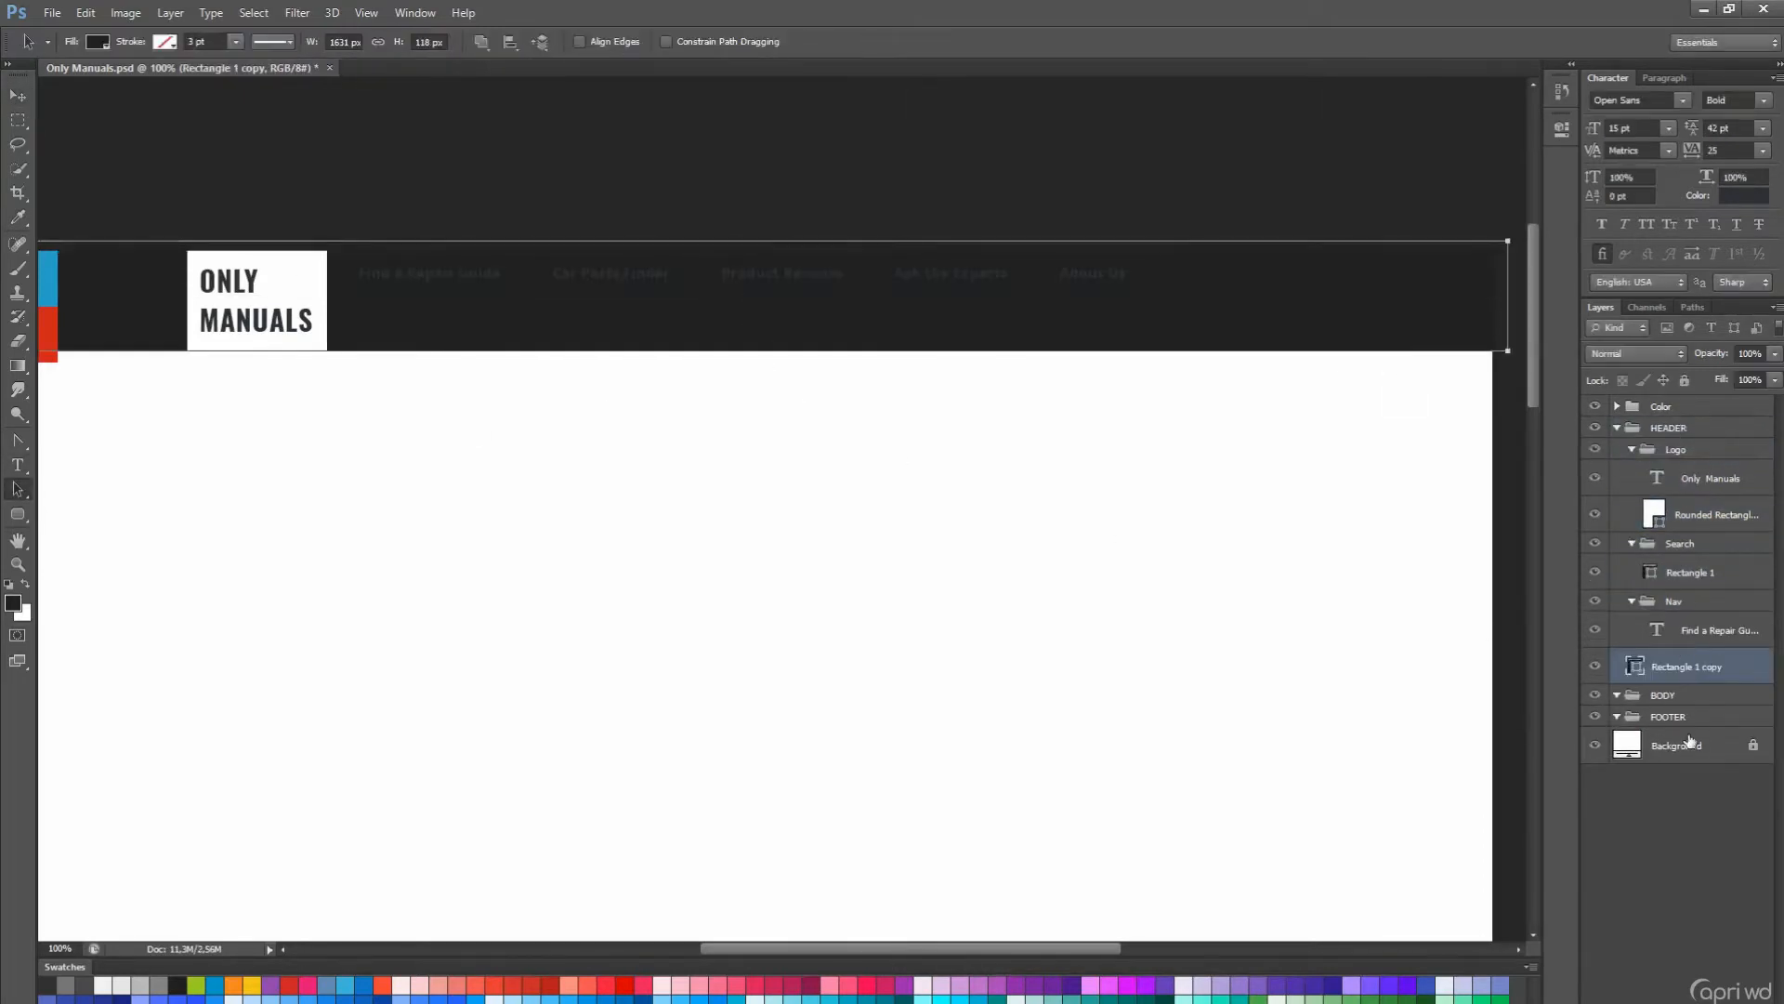
pyautogui.doubleClick(1634, 666)
pyautogui.click(47, 269)
pyautogui.press('Return')
# - Colour the navigation menu text white and set its tracking to 0
pyautogui.scroll(1, 564, 382)
pyautogui.press('t')
pyautogui.click(824, 294)
pyautogui.hotkey('ctrl', 'Return')
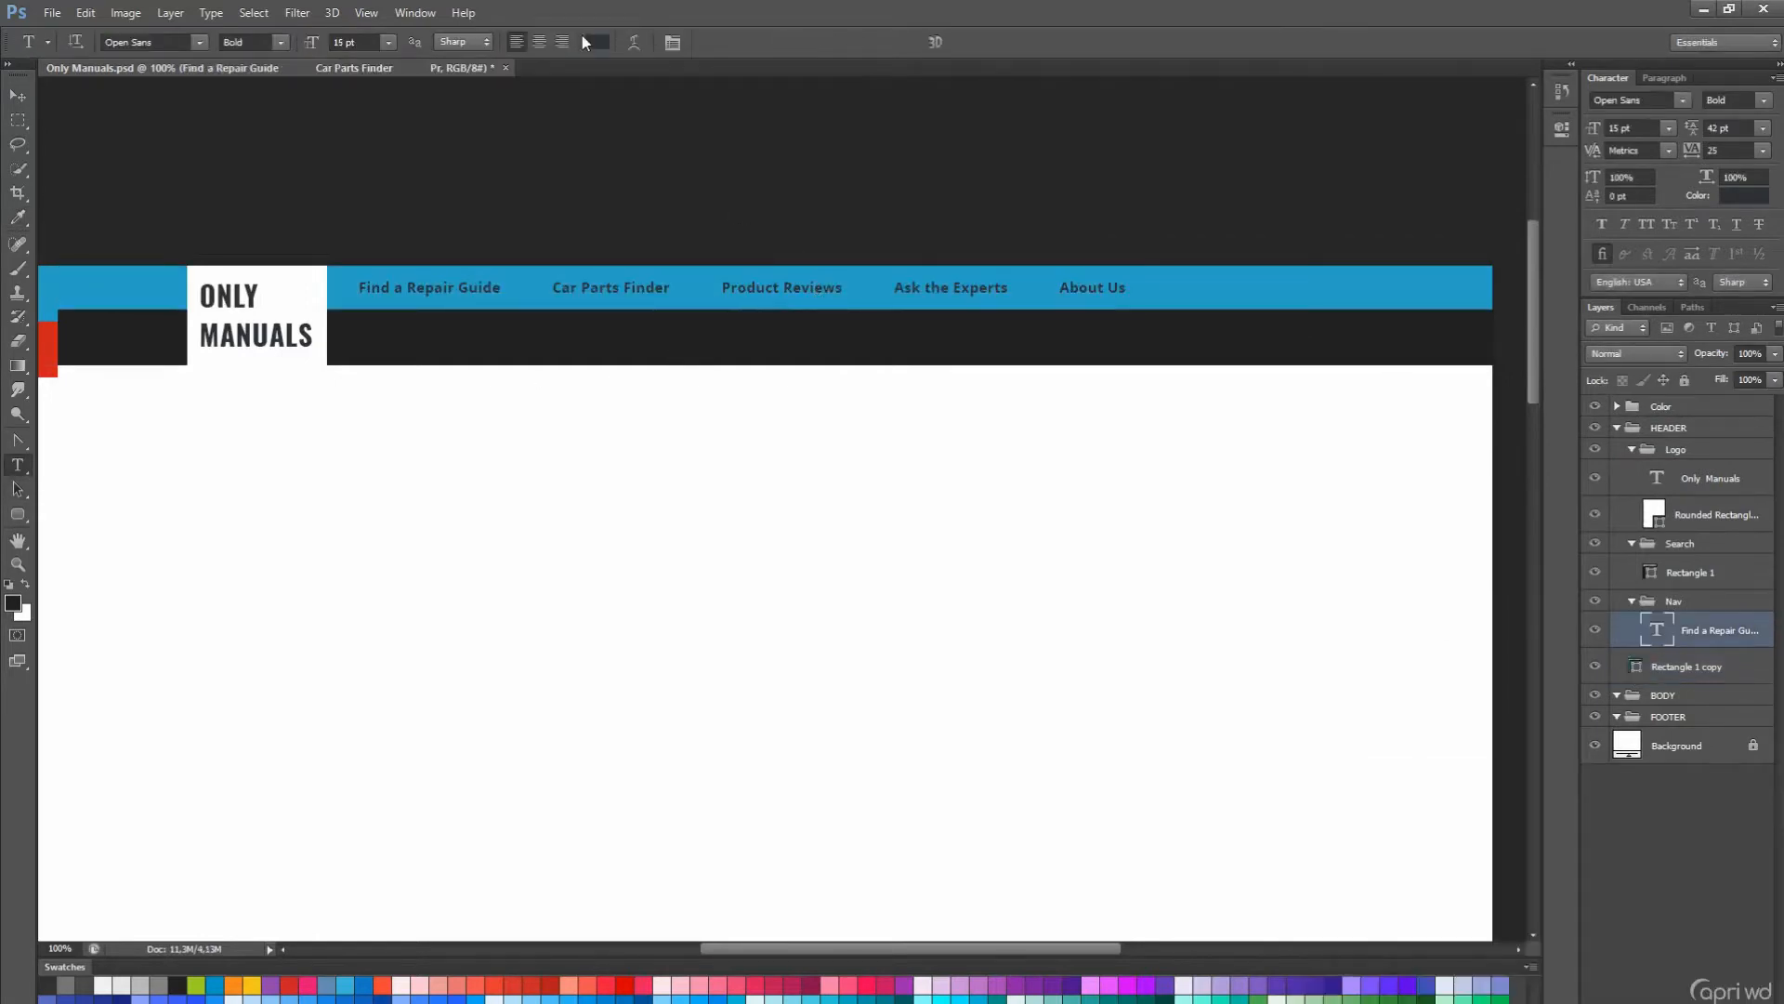
pyautogui.click(594, 43)
pyautogui.click(791, 512)
pyautogui.press('Return')
pyautogui.click(1762, 151)
pyautogui.click(1745, 305)
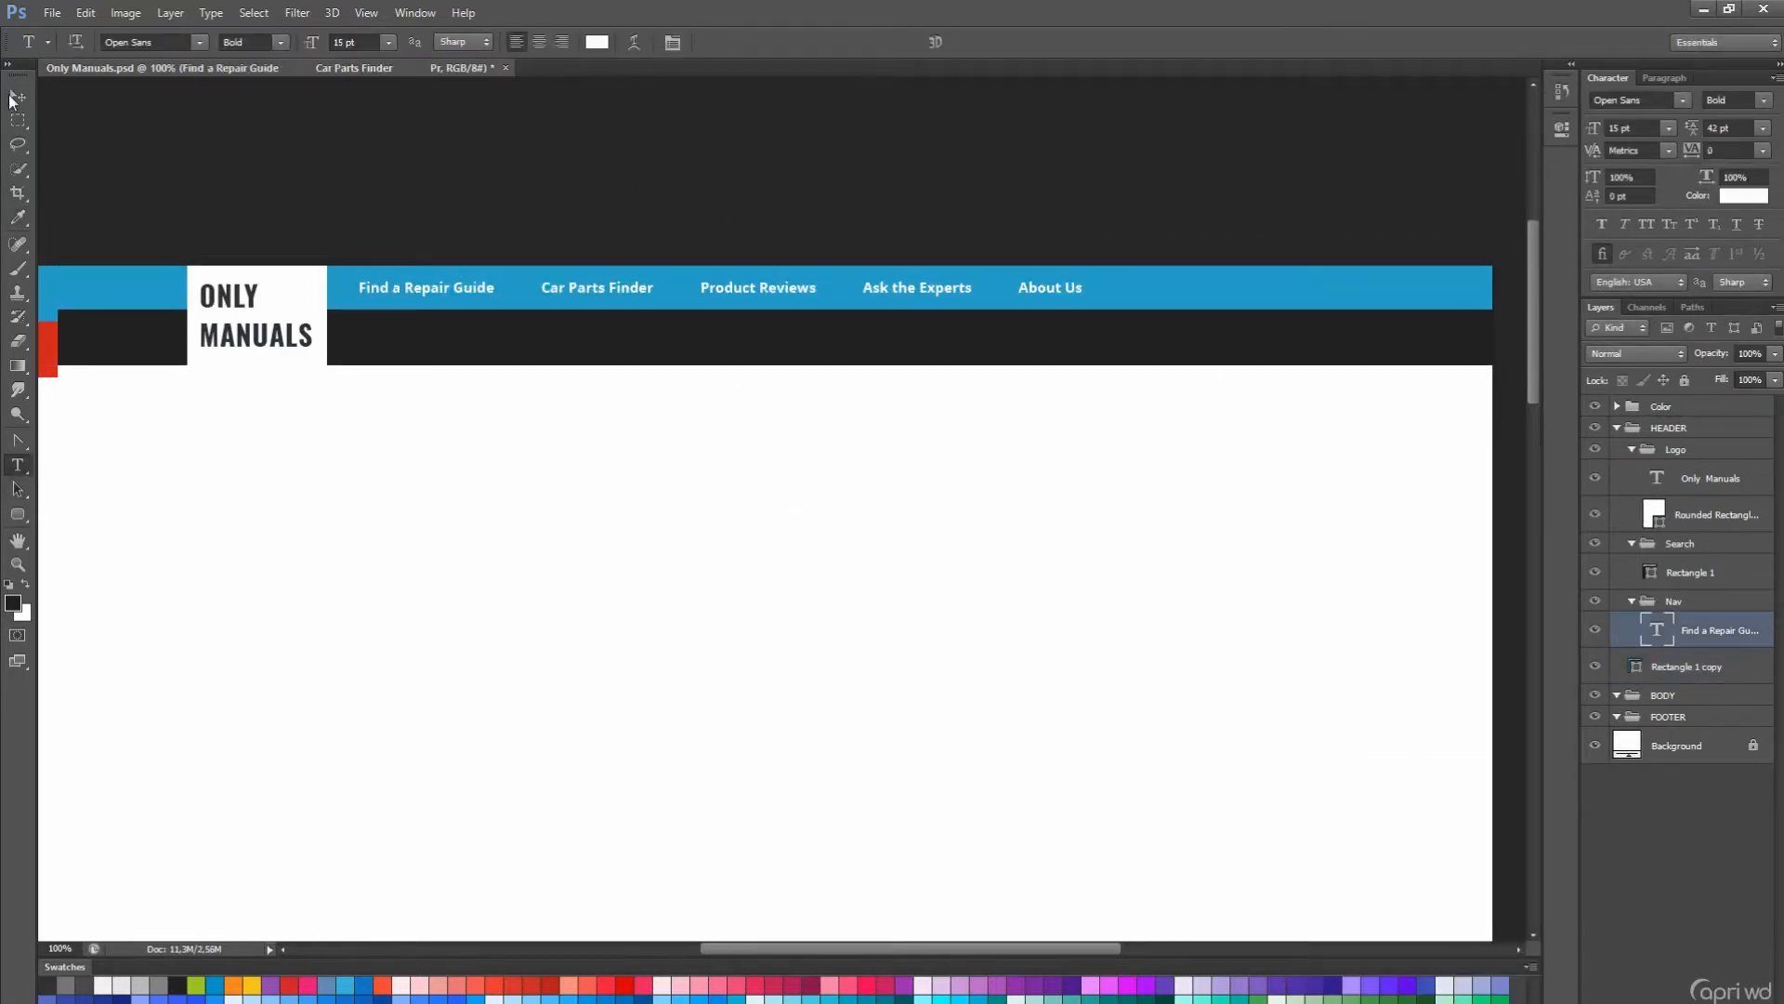
pyautogui.click(15, 96)
pyautogui.press('Up')
pyautogui.scroll(1, 602, 276)
pyautogui.press('Down')
pyautogui.scroll(-2, 792, 301)
pyautogui.scroll(1, 805, 321)
# - Change the fill of the dark search bar strip to white
pyautogui.press('a')
pyautogui.click(817, 340)
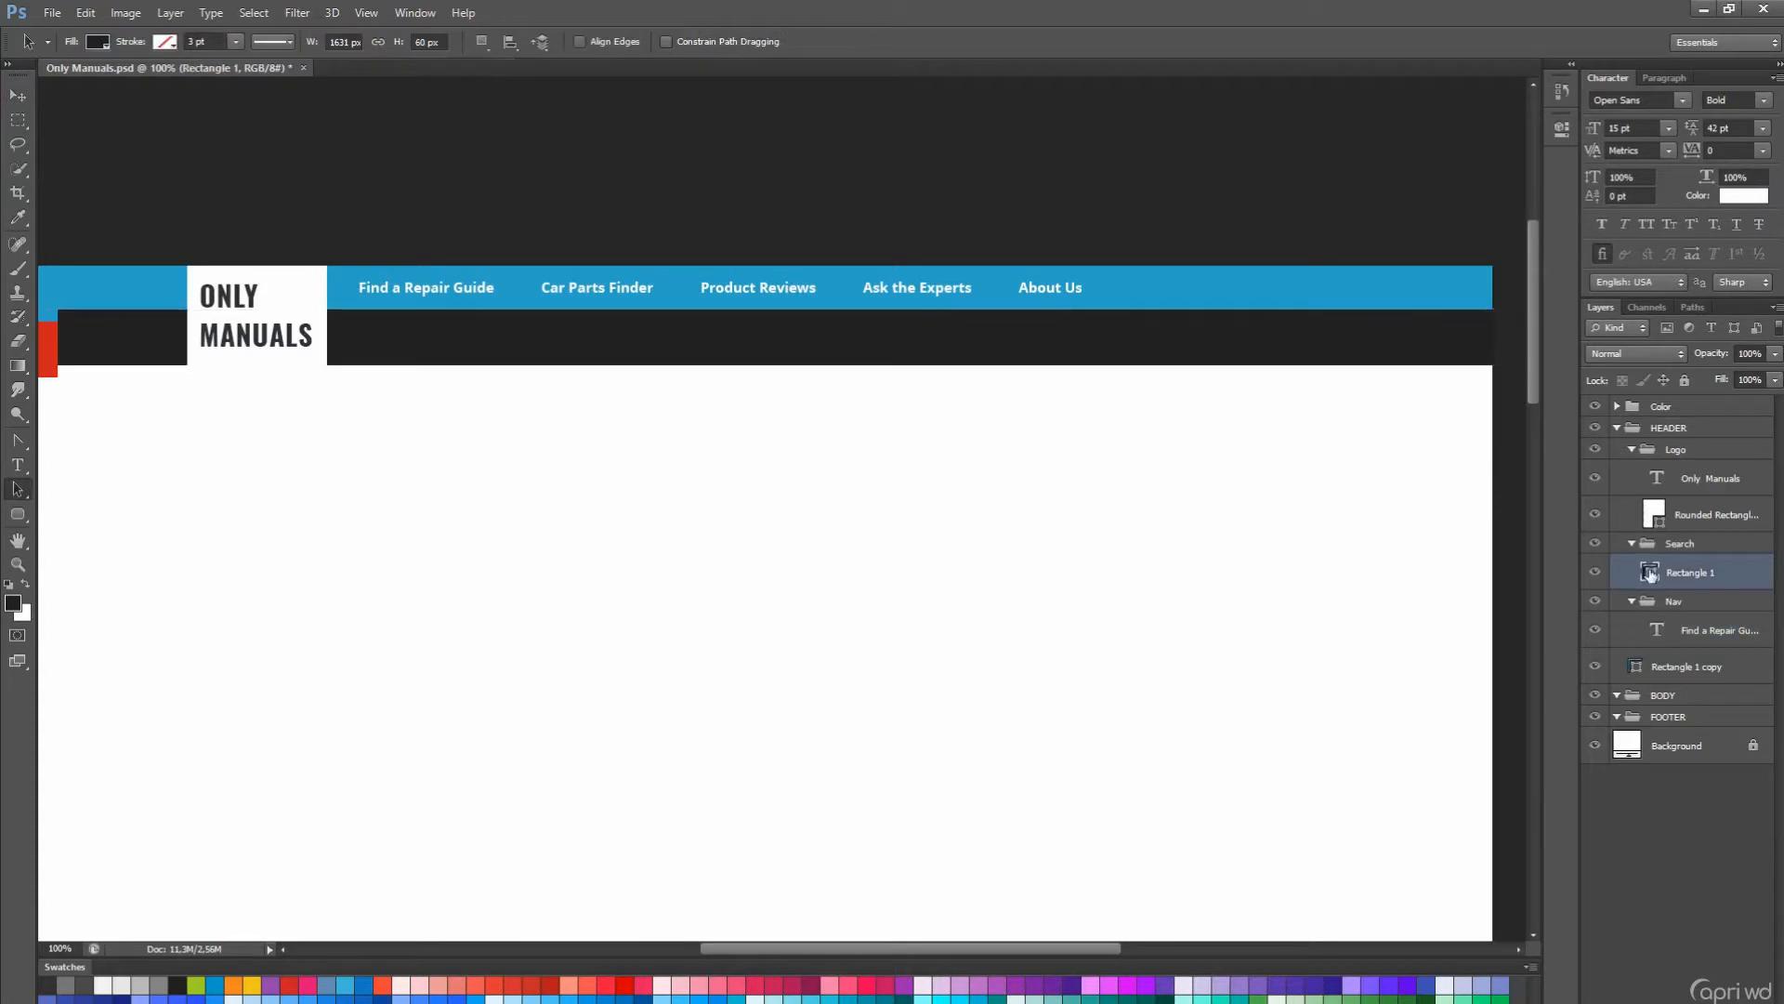
pyautogui.doubleClick(1650, 573)
pyautogui.click(1226, 741)
pyautogui.press('Return')
# - Add a 1 px light grey Stroke layer style to the white search strip
pyautogui.click(1626, 999)
pyautogui.click(1659, 893)
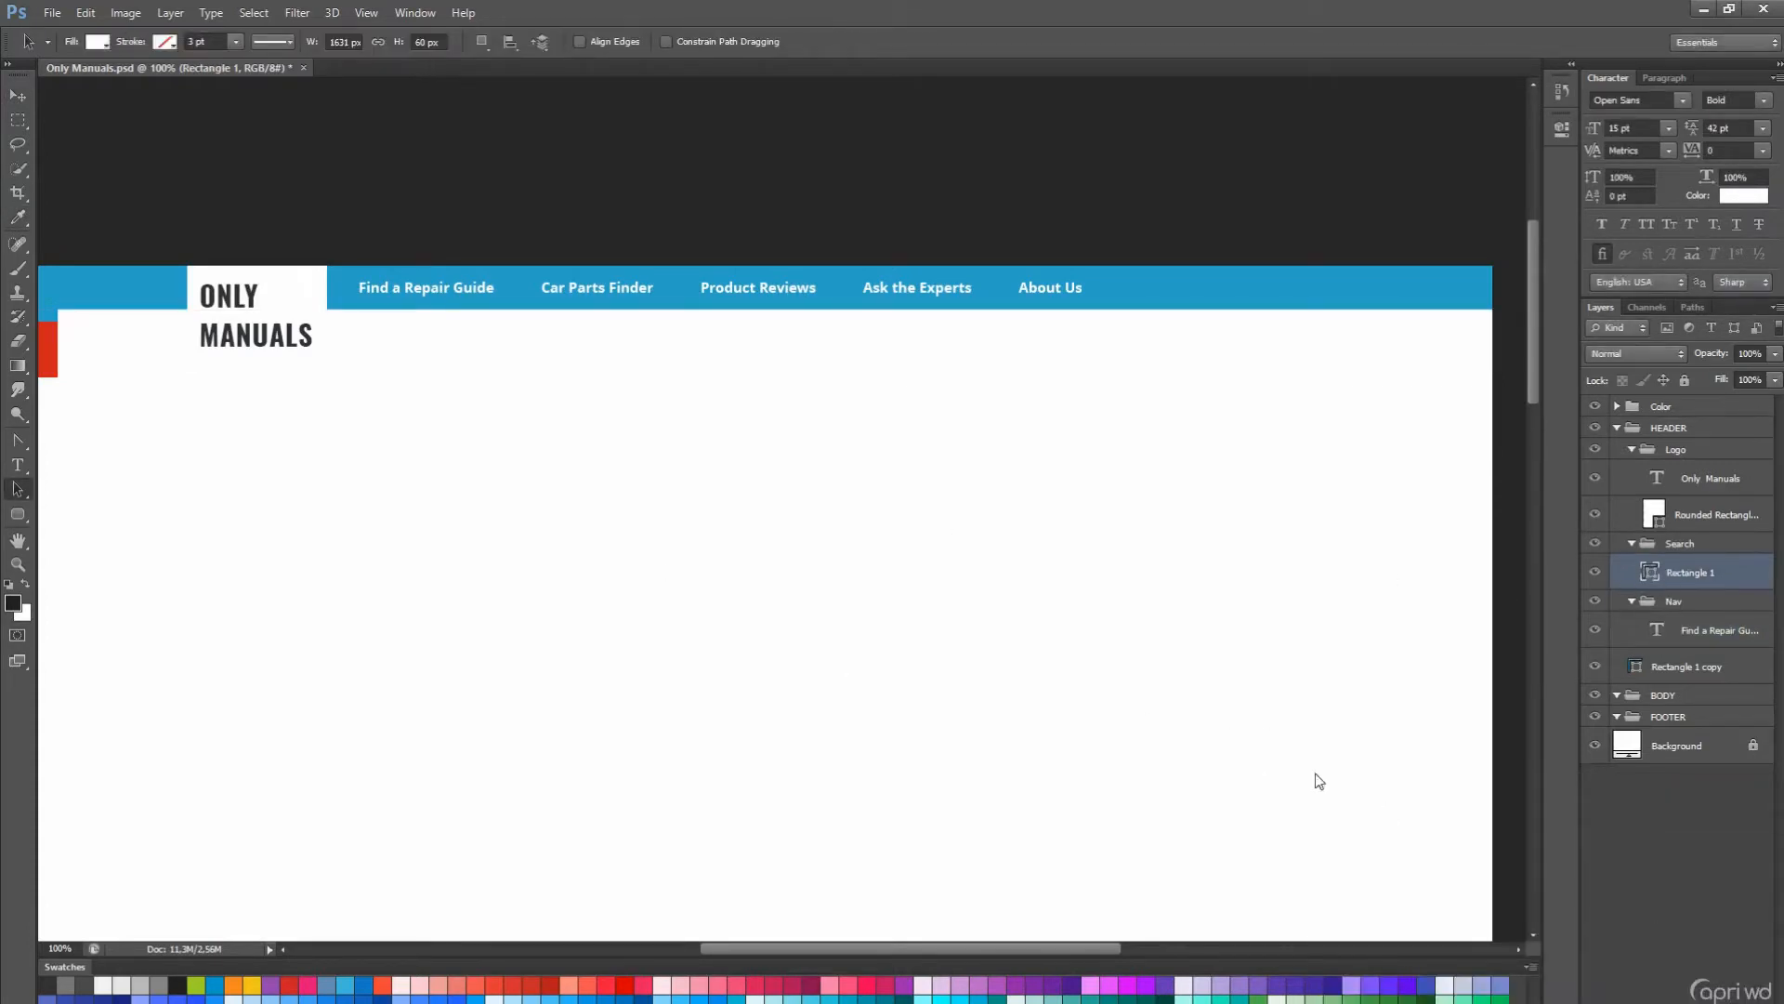
pyautogui.write('1')
pyautogui.click(886, 633)
pyautogui.click(876, 658)
pyautogui.click(843, 742)
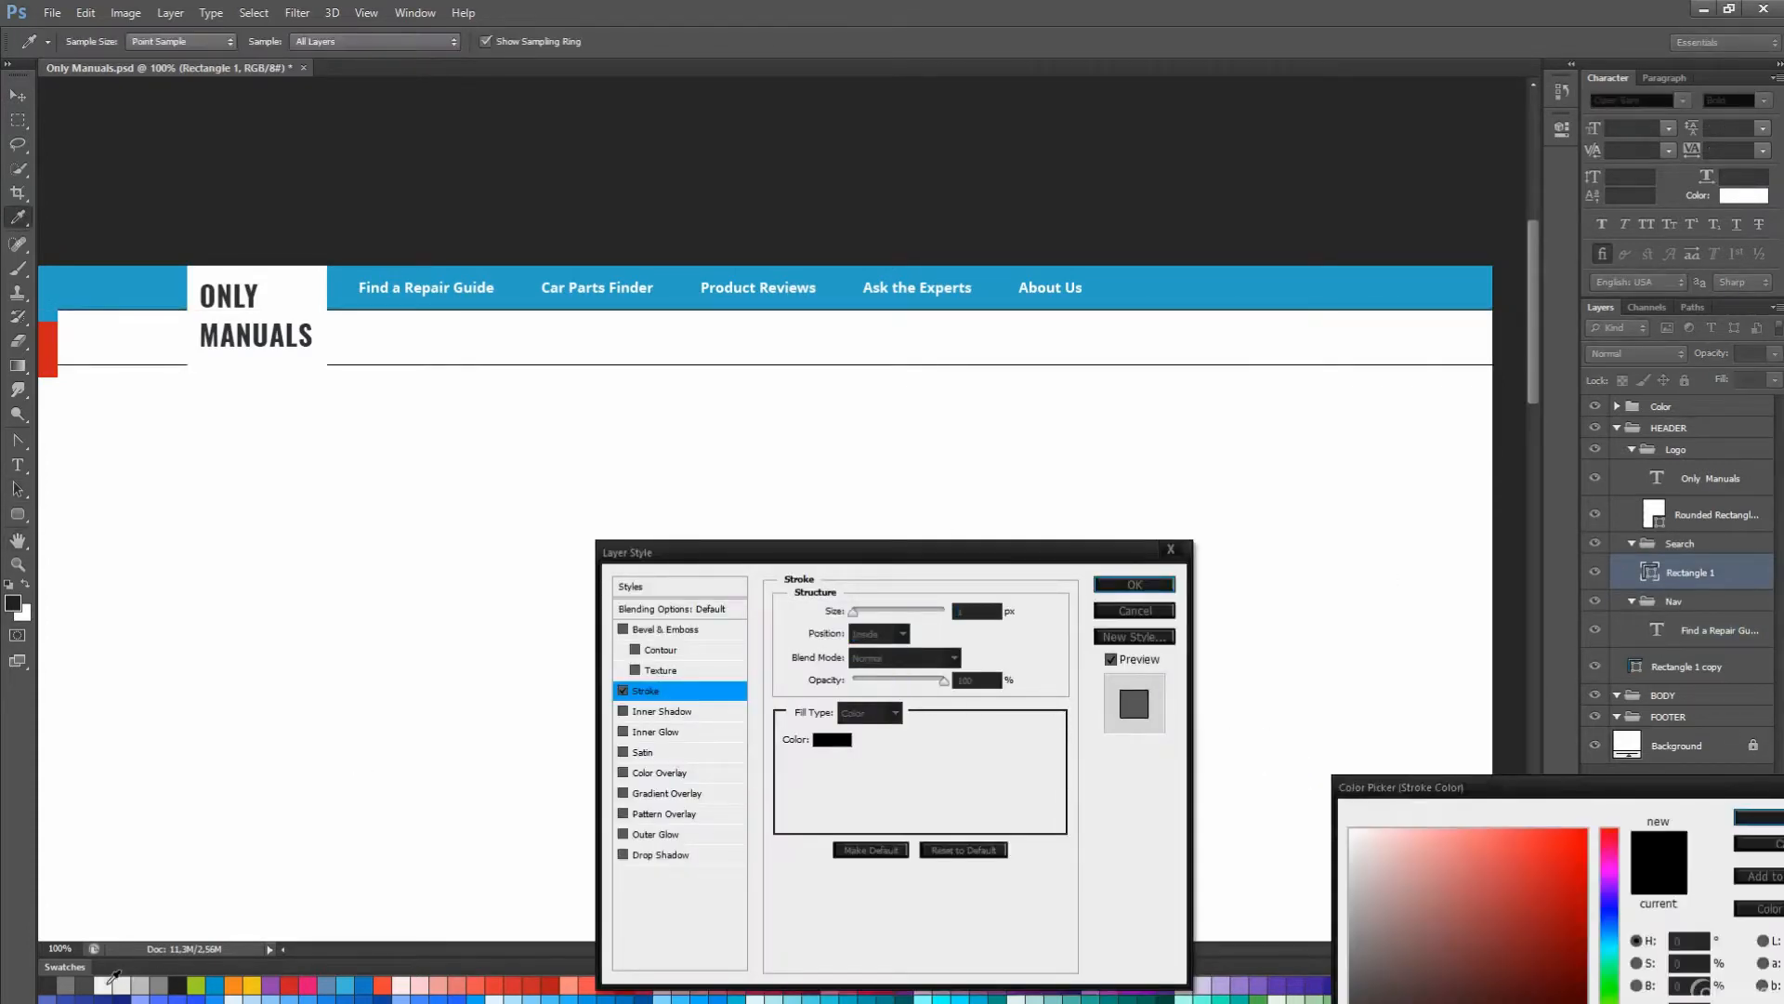
pyautogui.click(105, 985)
pyautogui.press('Return')
pyautogui.press('Return')
# - Make the Search group the active layer group and save the document
pyautogui.moveTo(417, 467); pyautogui.dragTo(492, 475)
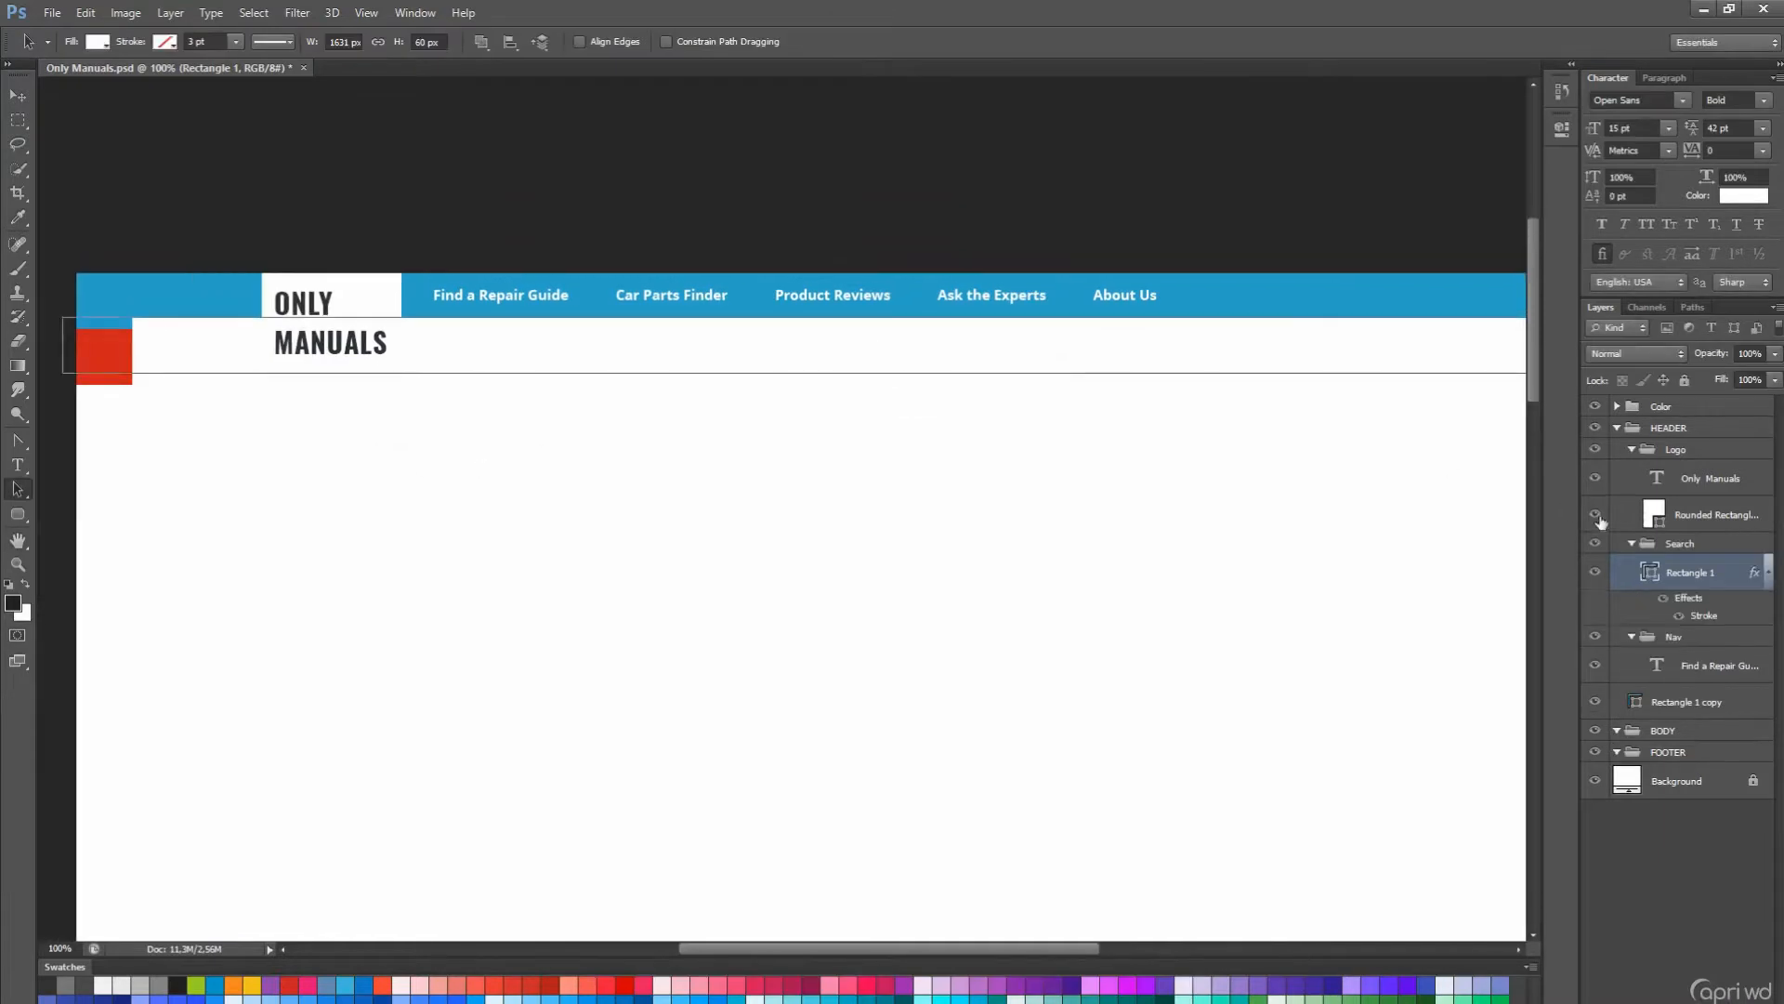
pyautogui.click(1673, 451)
pyautogui.click(1632, 449)
pyautogui.click(1680, 472)
pyautogui.press('t')
pyautogui.hotkey('ctrl', 's')
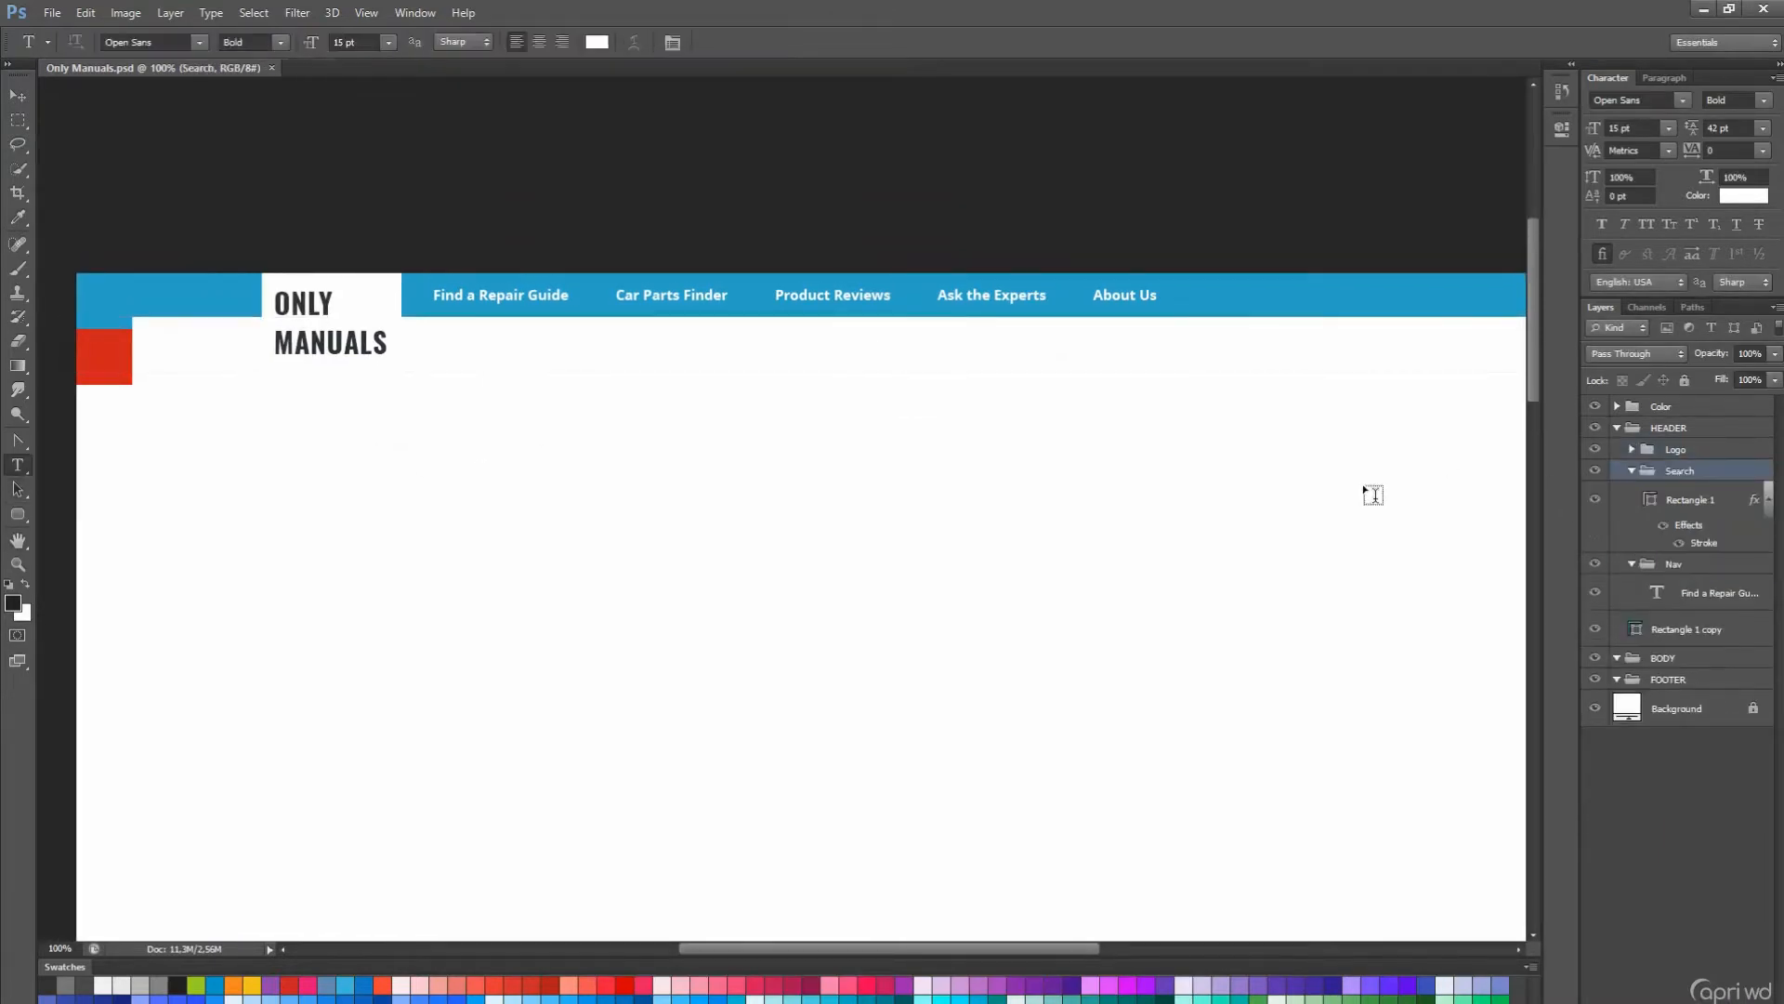
# - Add the two-line text "Select / A Manufacturer" below the menu in the logo's dark colour
pyautogui.click(596, 43)
pyautogui.click(363, 343)
pyautogui.press('Return')
pyautogui.click(432, 422)
pyautogui.write('Se')
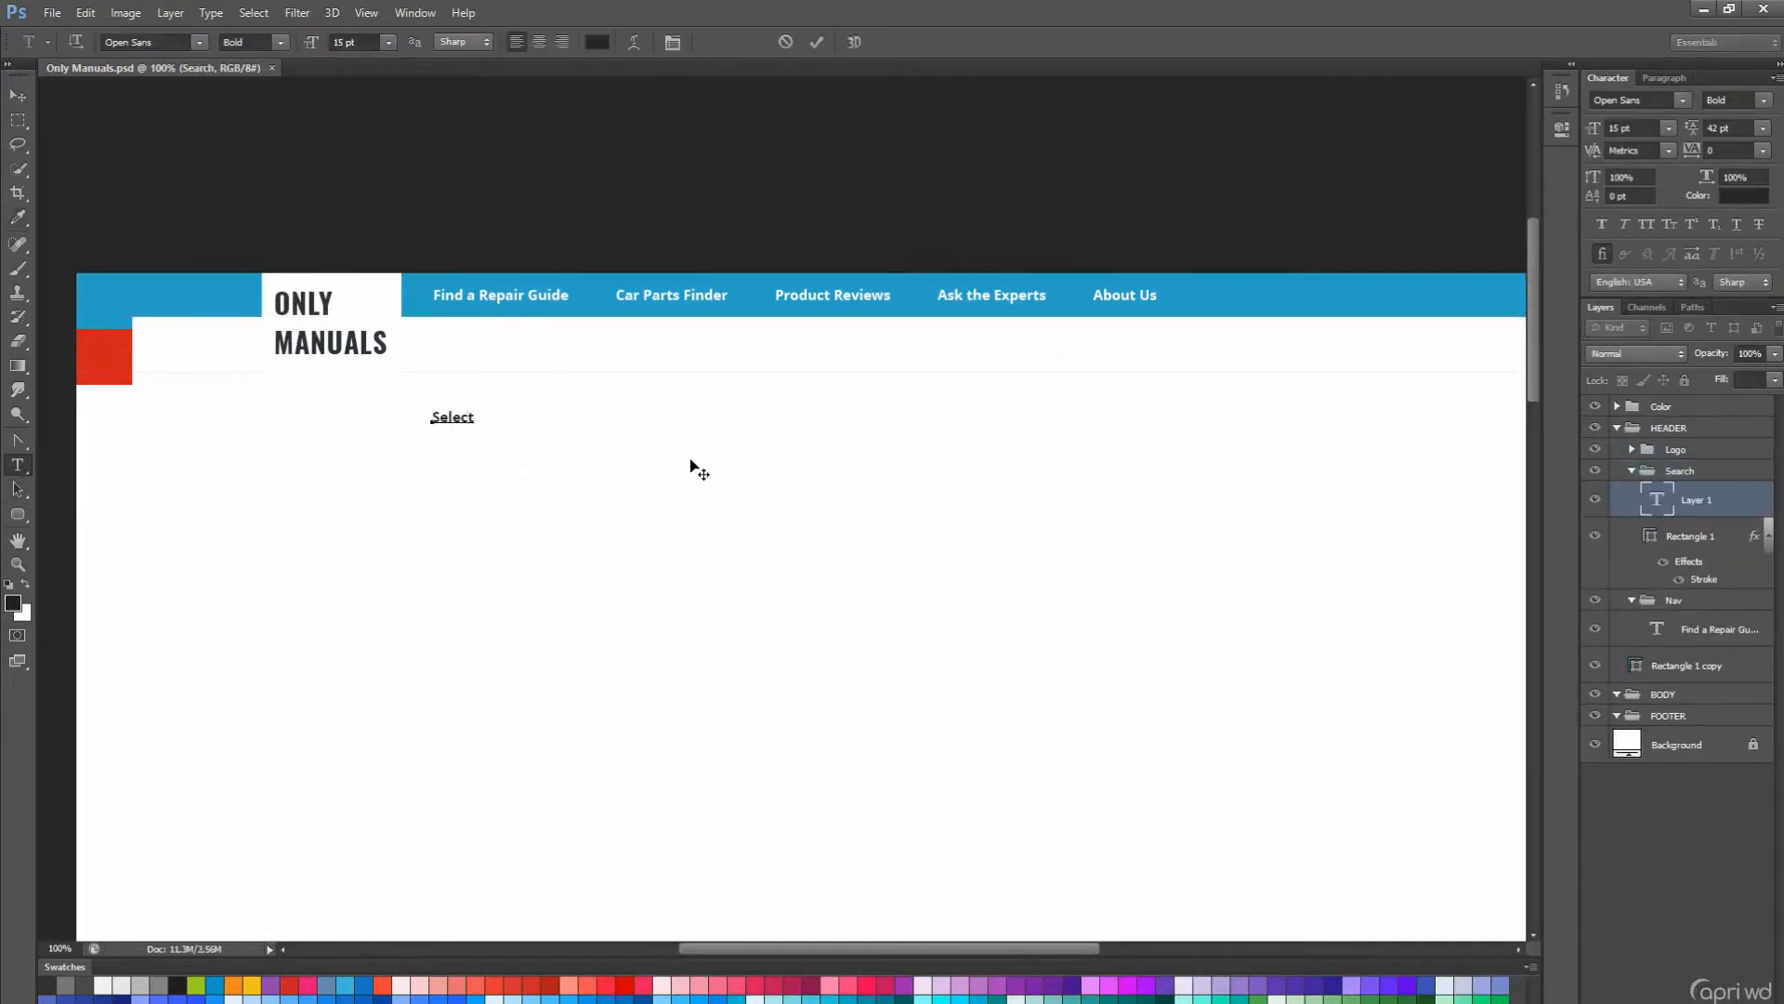
pyautogui.write('lect')
pyautogui.press('Return')
pyautogui.write('A Manufact')
# - Tighten the leading of the manufacturer text to 20 pt
pyautogui.hotkey('ctrl', 'a')
pyautogui.hotkey('alt', 'Up')
pyautogui.hotkey('alt', 'Up')
pyautogui.hotkey('alt', 'Up')
pyautogui.hotkey('alt', 'Up')
pyautogui.hotkey('alt', 'Up')
pyautogui.hotkey('alt', 'Up')
pyautogui.hotkey('alt', 'Up')
pyautogui.hotkey('alt', 'Up')
pyautogui.hotkey('alt', 'Up')
pyautogui.hotkey('alt', 'Up')
pyautogui.hotkey('alt', 'Up')
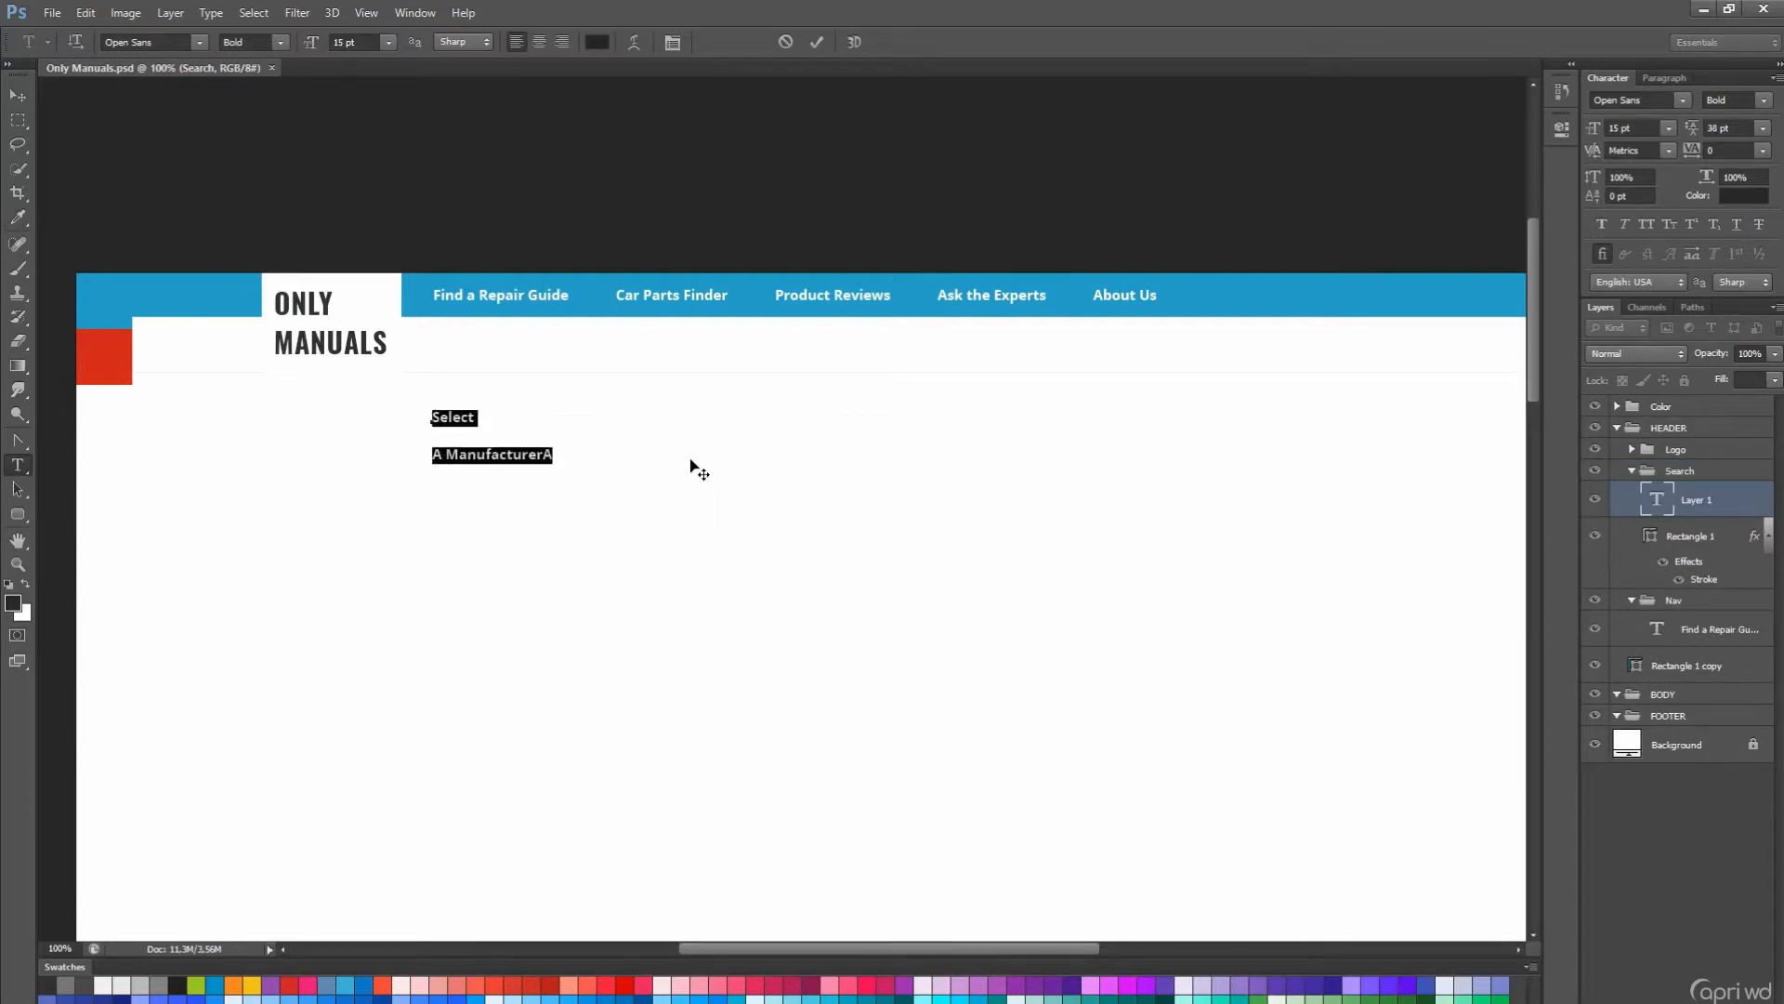
# - Remove the stray final "A" and move the manufacturer text up into the white strip beside the logo
pyautogui.click(562, 436)
pyautogui.press('BackSpace')
pyautogui.click(1694, 544)
pyautogui.moveTo(667, 737); pyautogui.dragTo(665, 661)
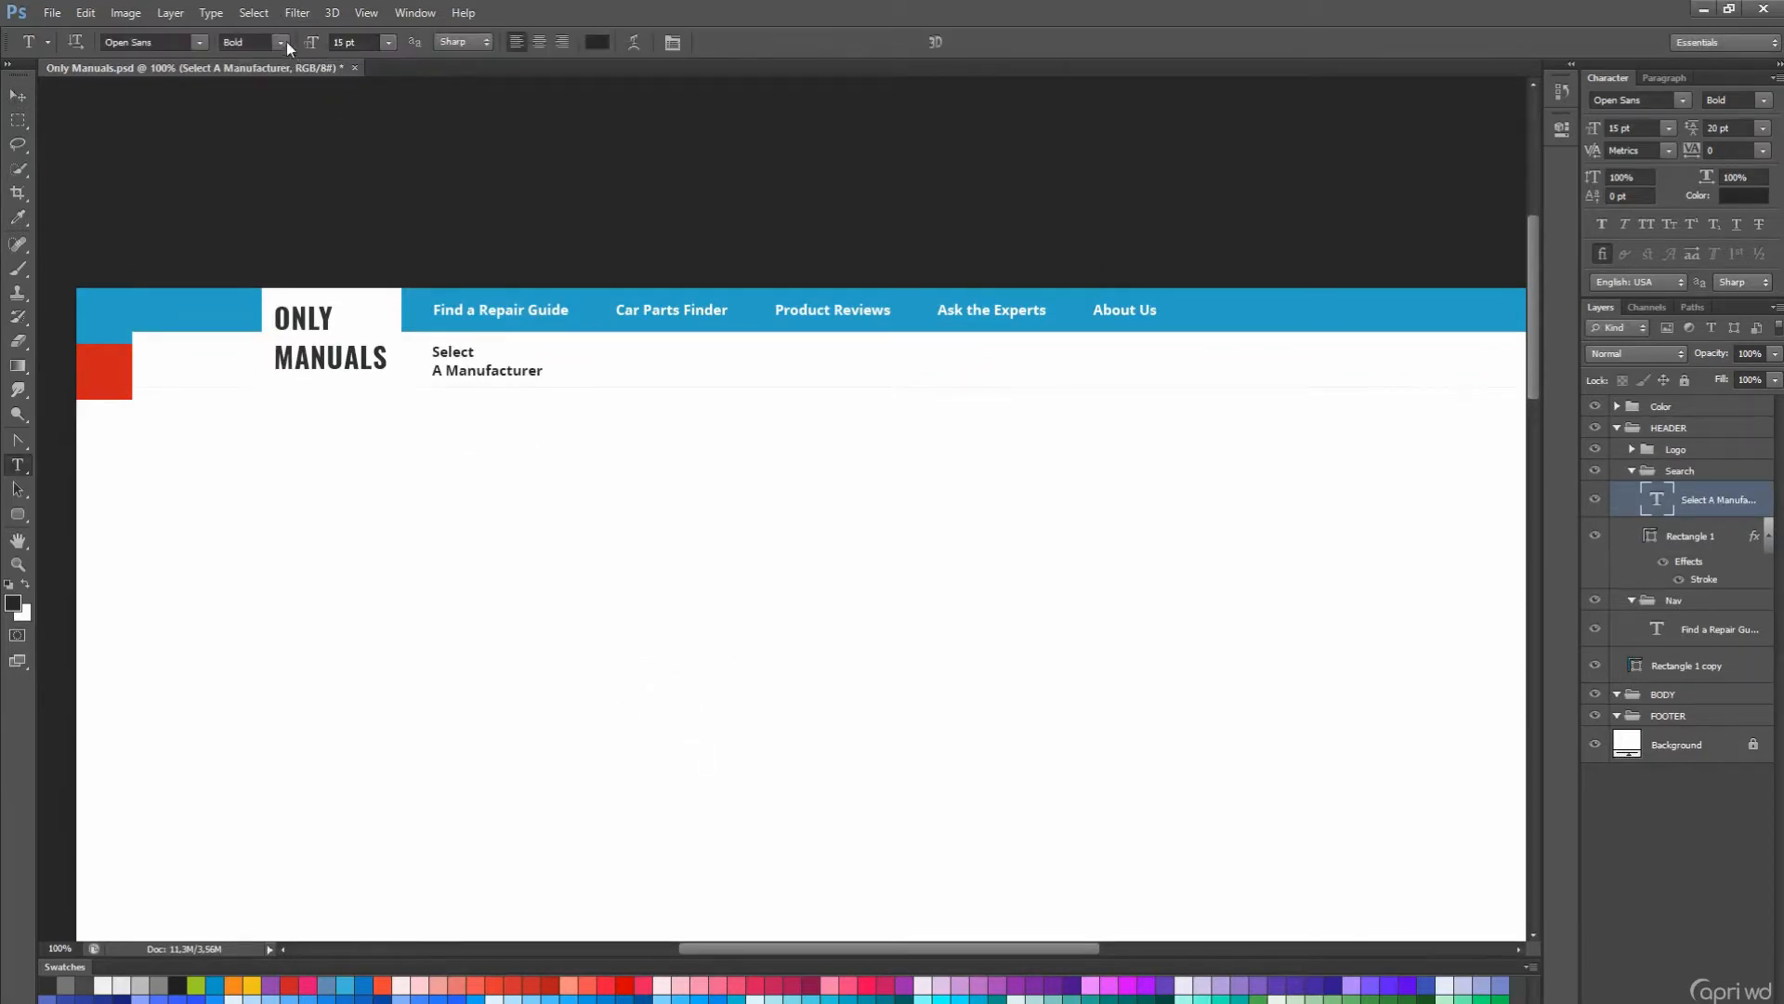
# - Set the manufacturer text to Open Sans Regular with 22 pt leading
pyautogui.click(282, 43)
pyautogui.click(302, 121)
pyautogui.click(459, 372)
pyautogui.hotkey('ctrl', 'a')
pyautogui.hotkey('alt', 'Down')
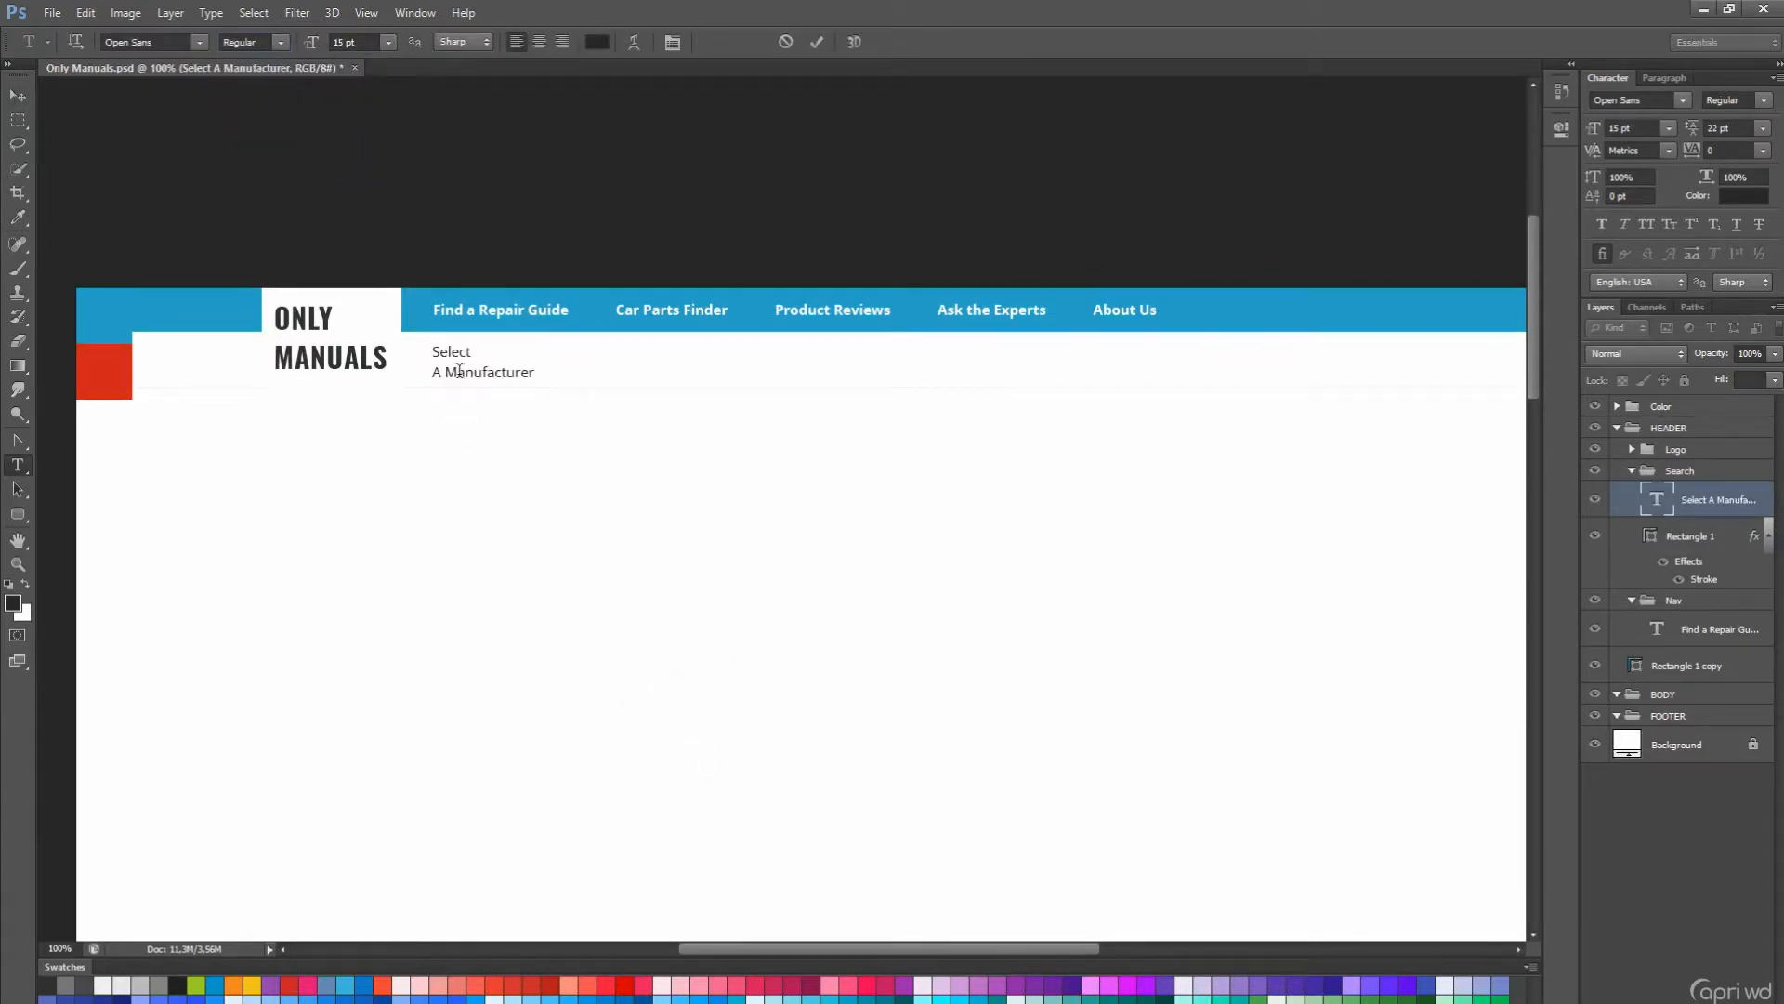
pyautogui.hotkey('ctrl', 'Return')
# - Increase the white search strip's height to 70 px
pyautogui.press('a')
pyautogui.click(459, 372)
pyautogui.press('Tab')
pyautogui.press('Tab')
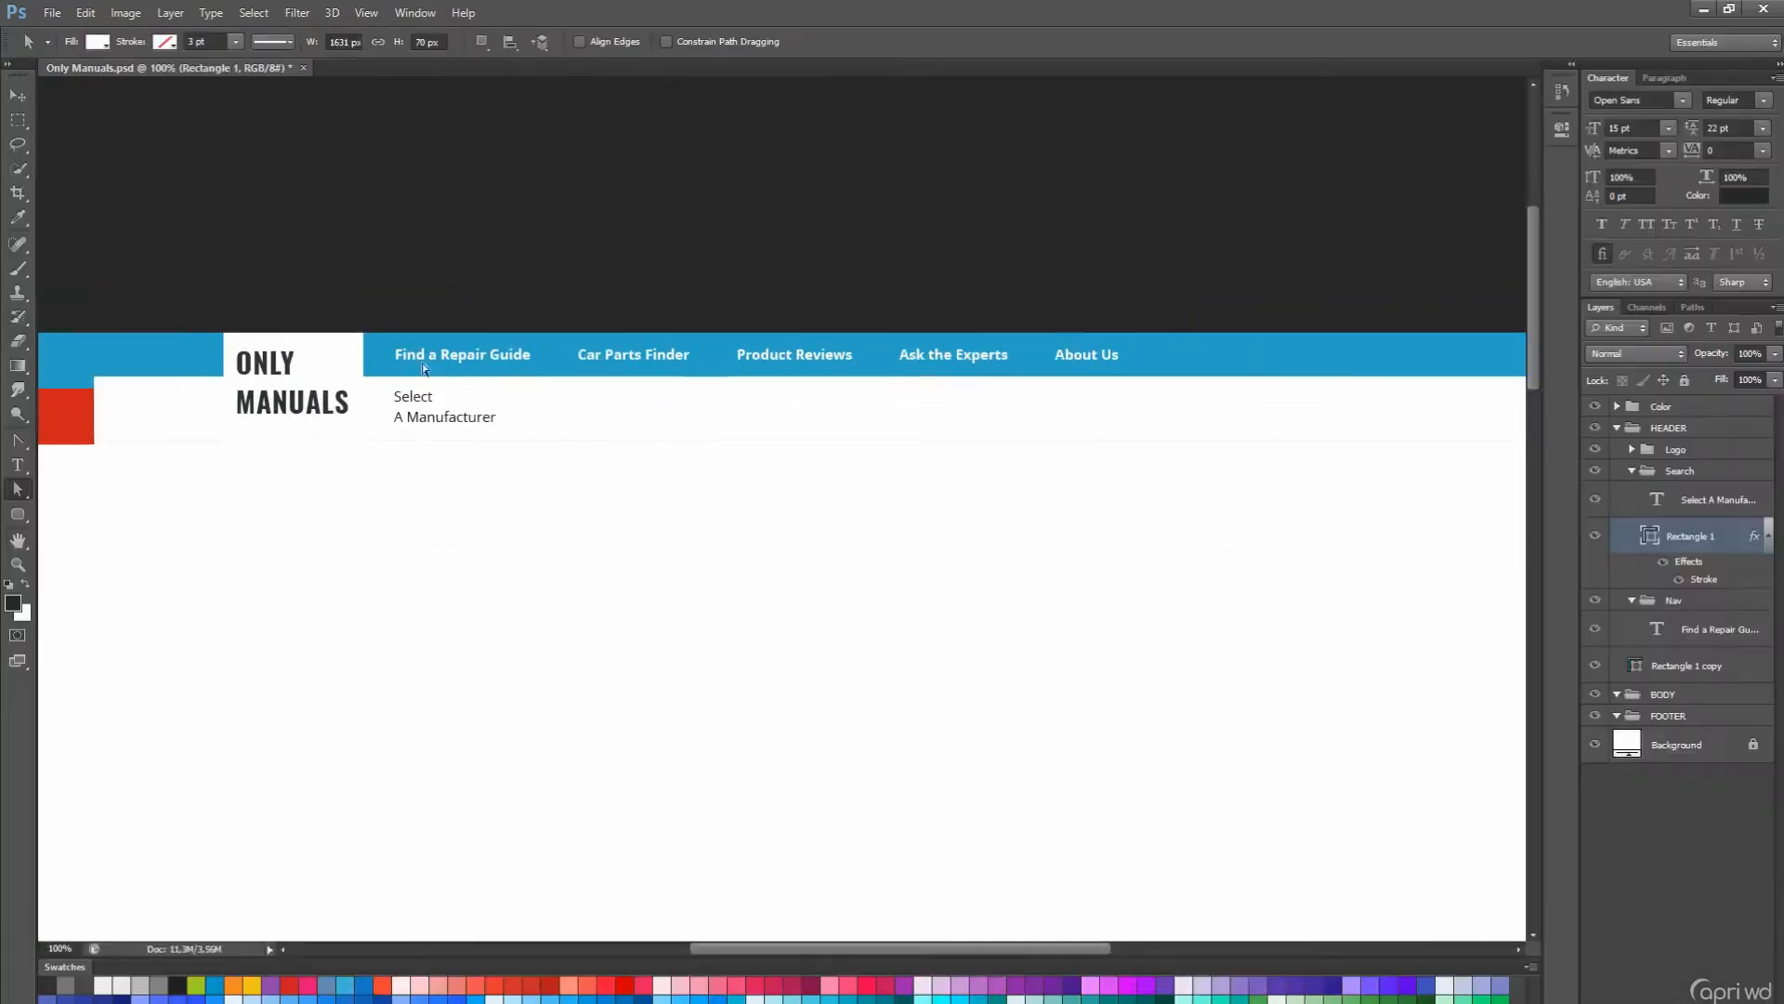
# - Copy the search strip's Stroke layer style onto the logo's white rounded rectangle
pyautogui.click(307, 390)
pyautogui.click(1691, 608)
pyautogui.rightClick(1719, 608)
pyautogui.click(1681, 685)
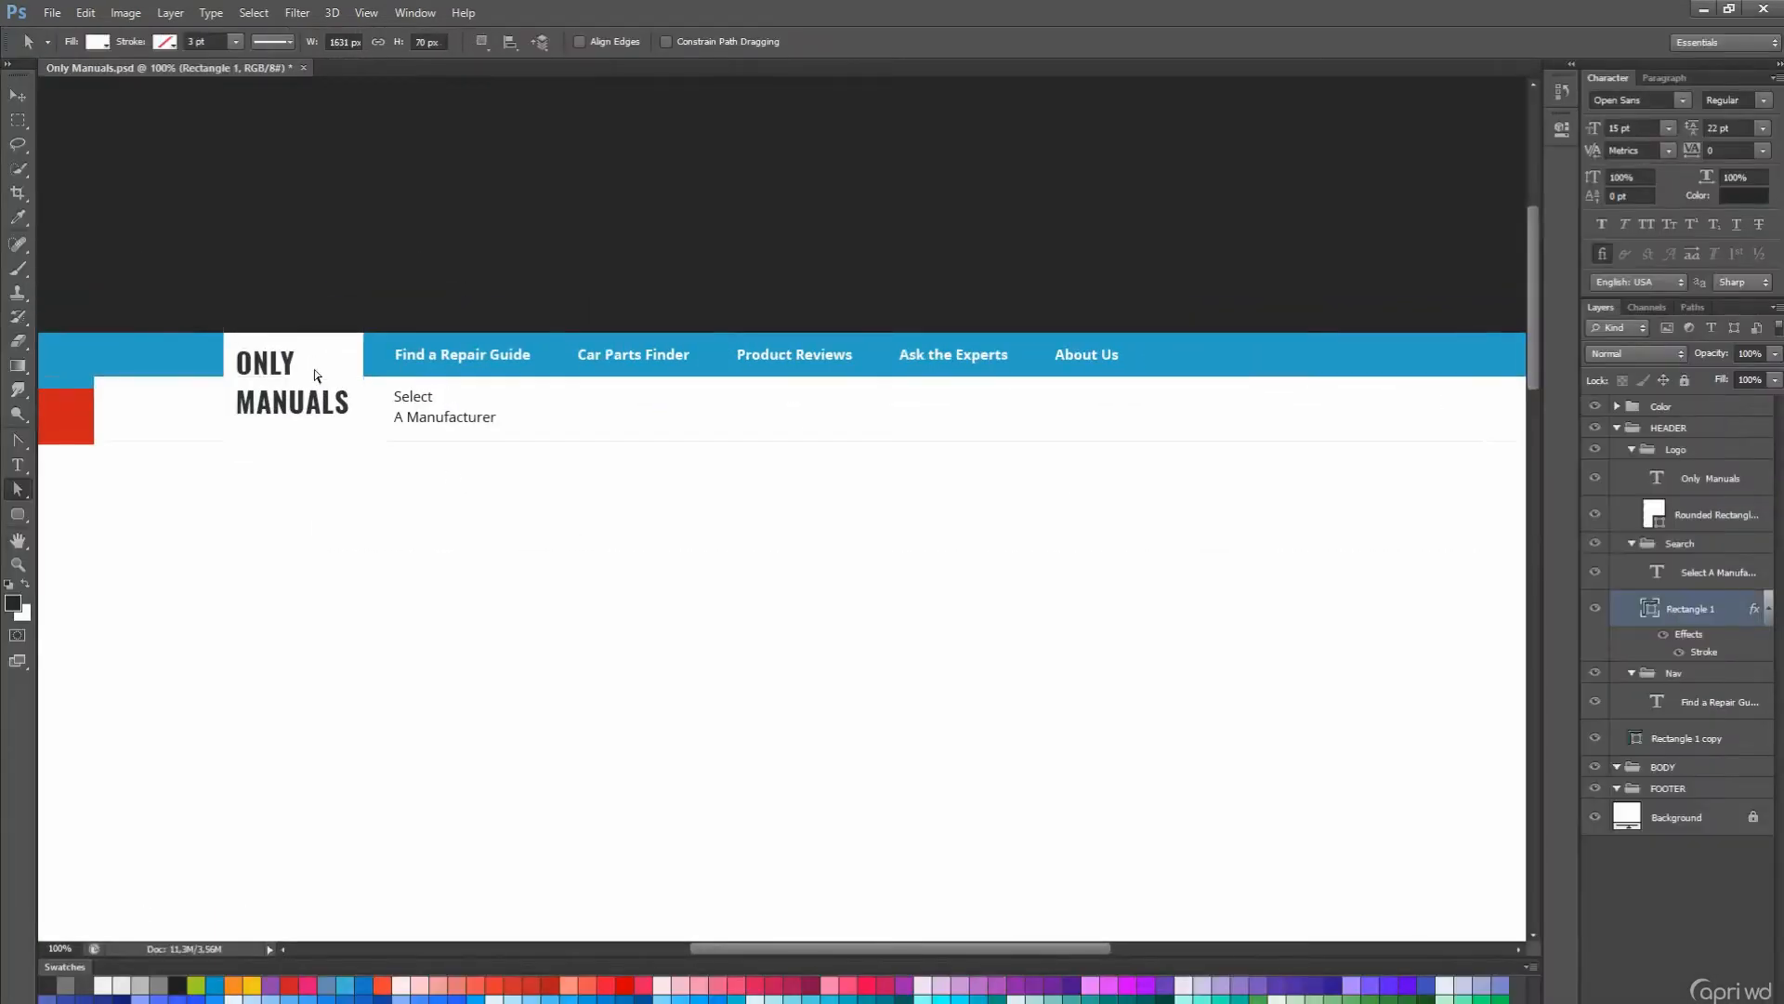
pyautogui.click(1709, 514)
pyautogui.rightClick(1709, 514)
pyautogui.click(1672, 705)
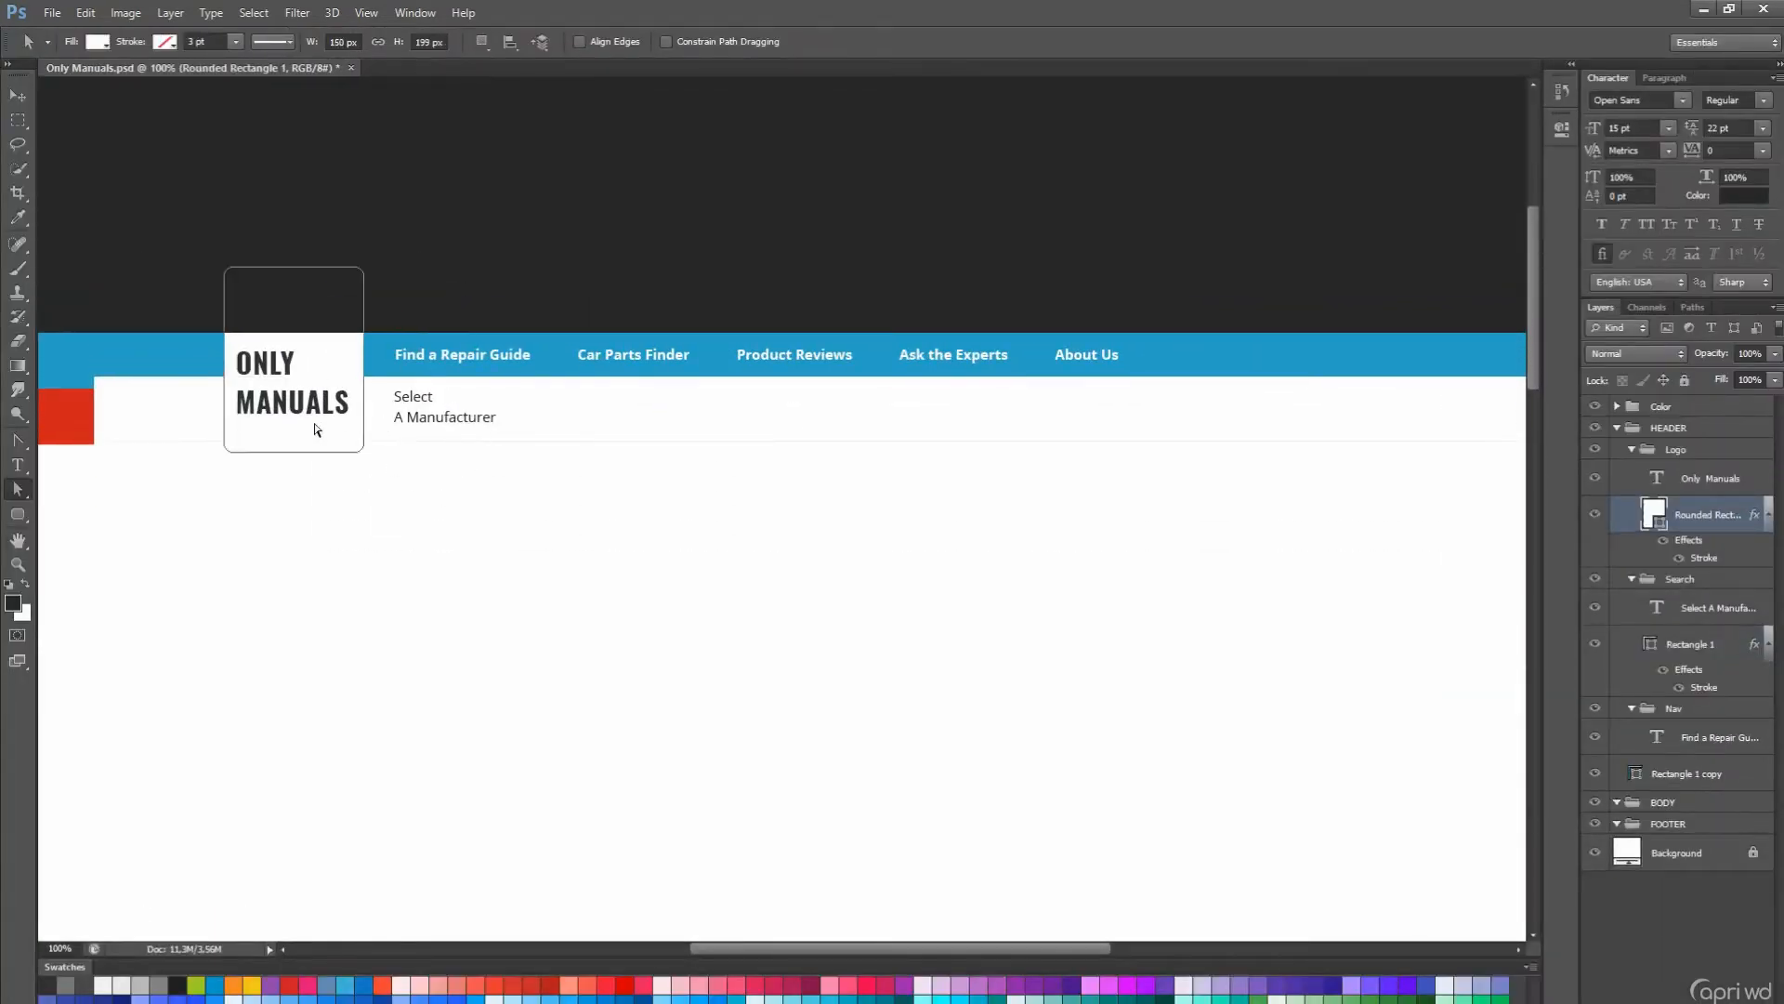
pyautogui.moveTo(528, 527); pyautogui.dragTo(528, 527)
pyautogui.click(474, 512)
# - Paste the down-arrow shape beside "A Manufacturer" and move its layer into the Search group below the text
pyautogui.press('v')
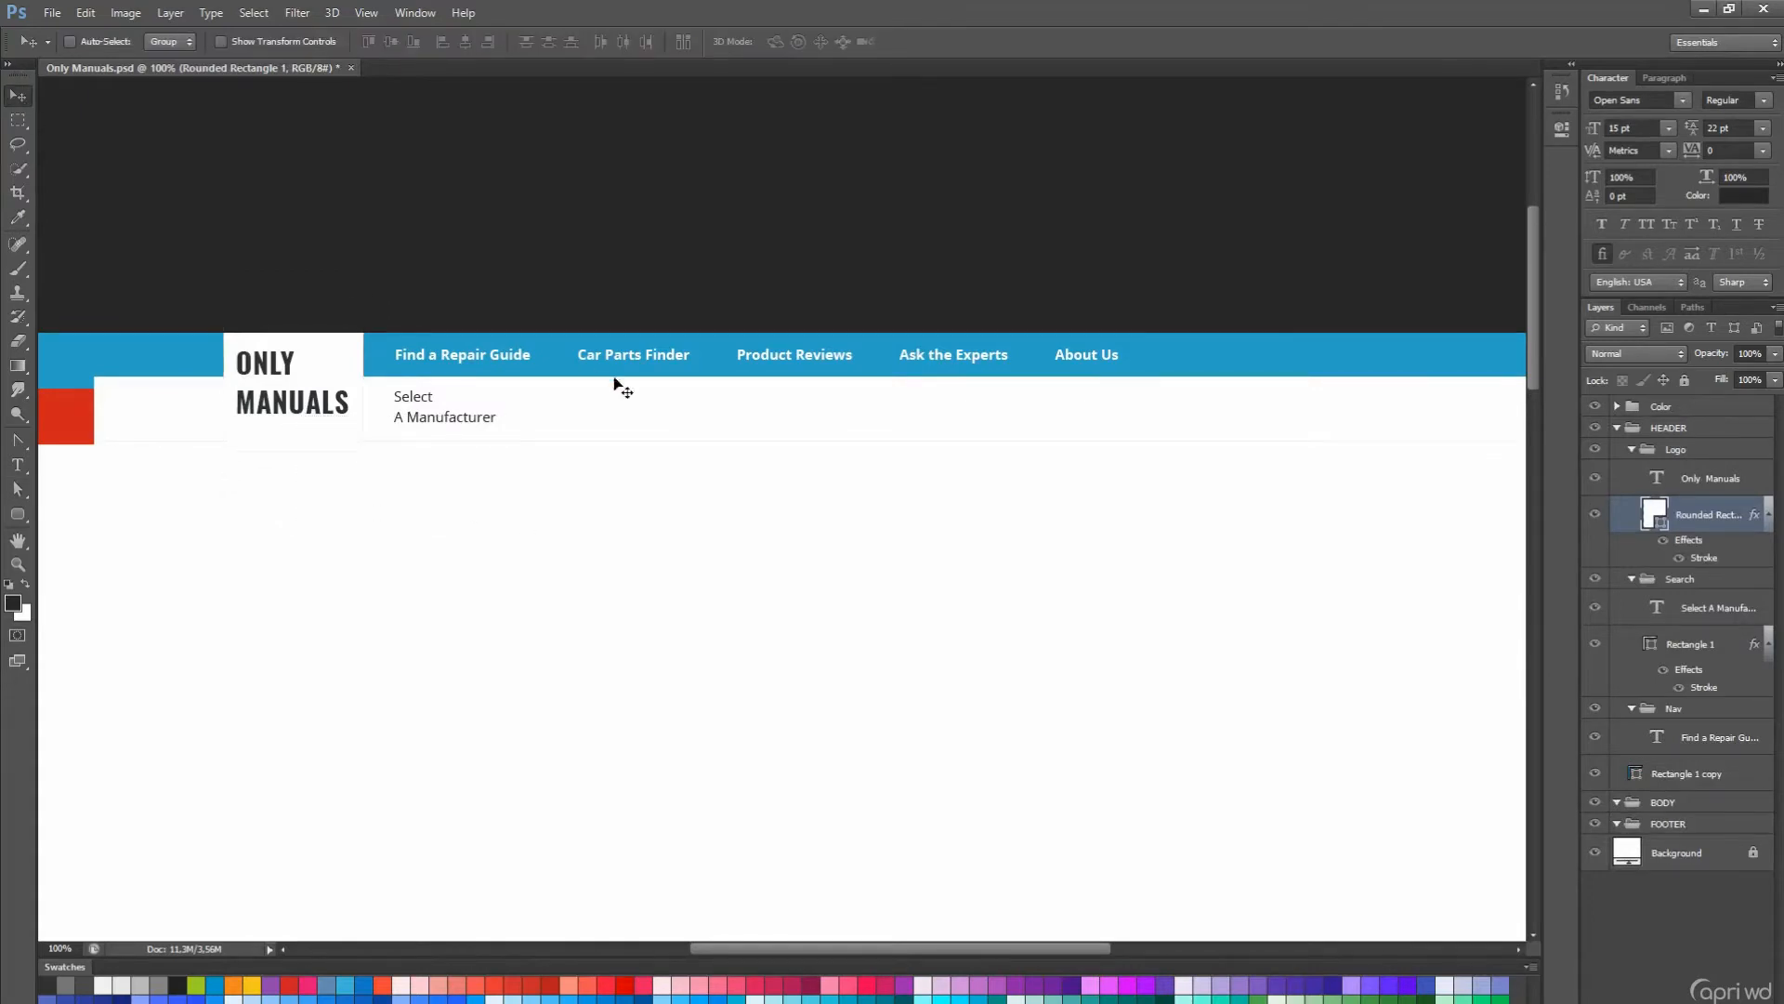
pyautogui.scroll(1, 615, 435)
pyautogui.hotkey('ctrl', 'v')
pyautogui.moveTo(615, 434)
pyautogui.mouseDown()
pyautogui.moveTo(648, 487)
pyautogui.moveTo(599, 461)
pyautogui.mouseUp()
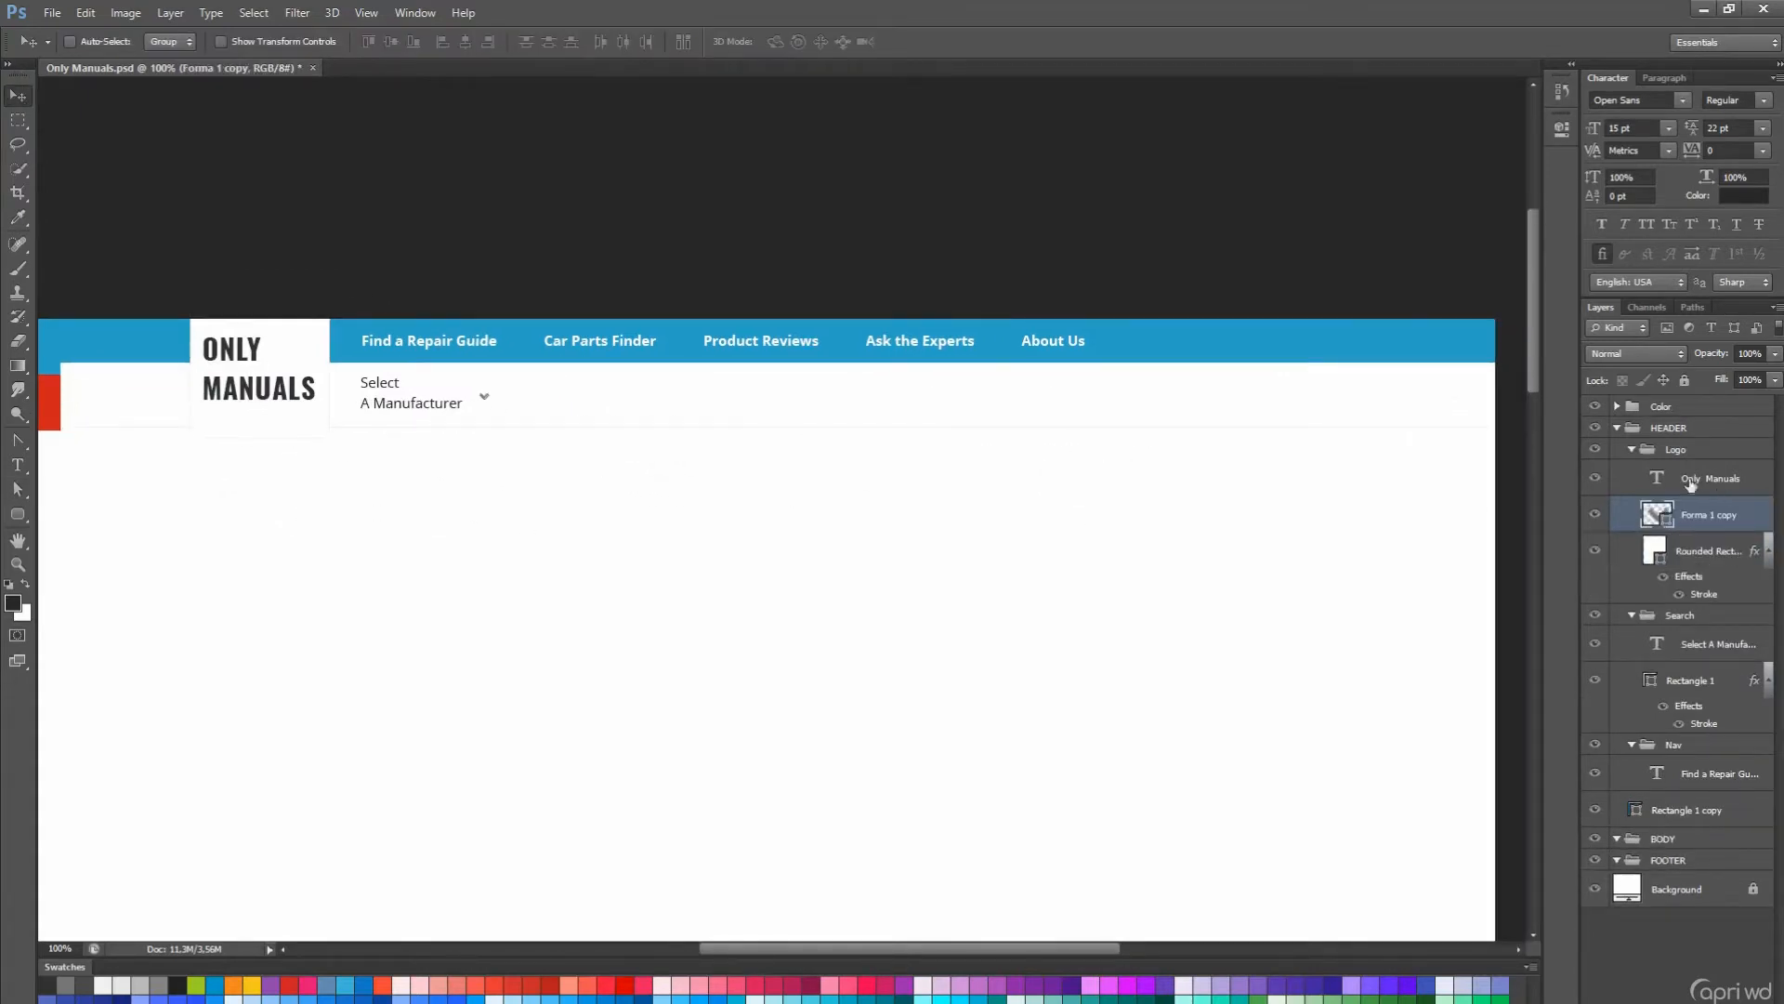
pyautogui.moveTo(1696, 514); pyautogui.dragTo(1698, 662)
pyautogui.scroll(-2, 915, 532)
# - Draw a rounded rectangle about 624 by 45 px beside the arrow in the Search group and fill it light grey
pyautogui.click(1673, 582)
pyautogui.click(17, 514)
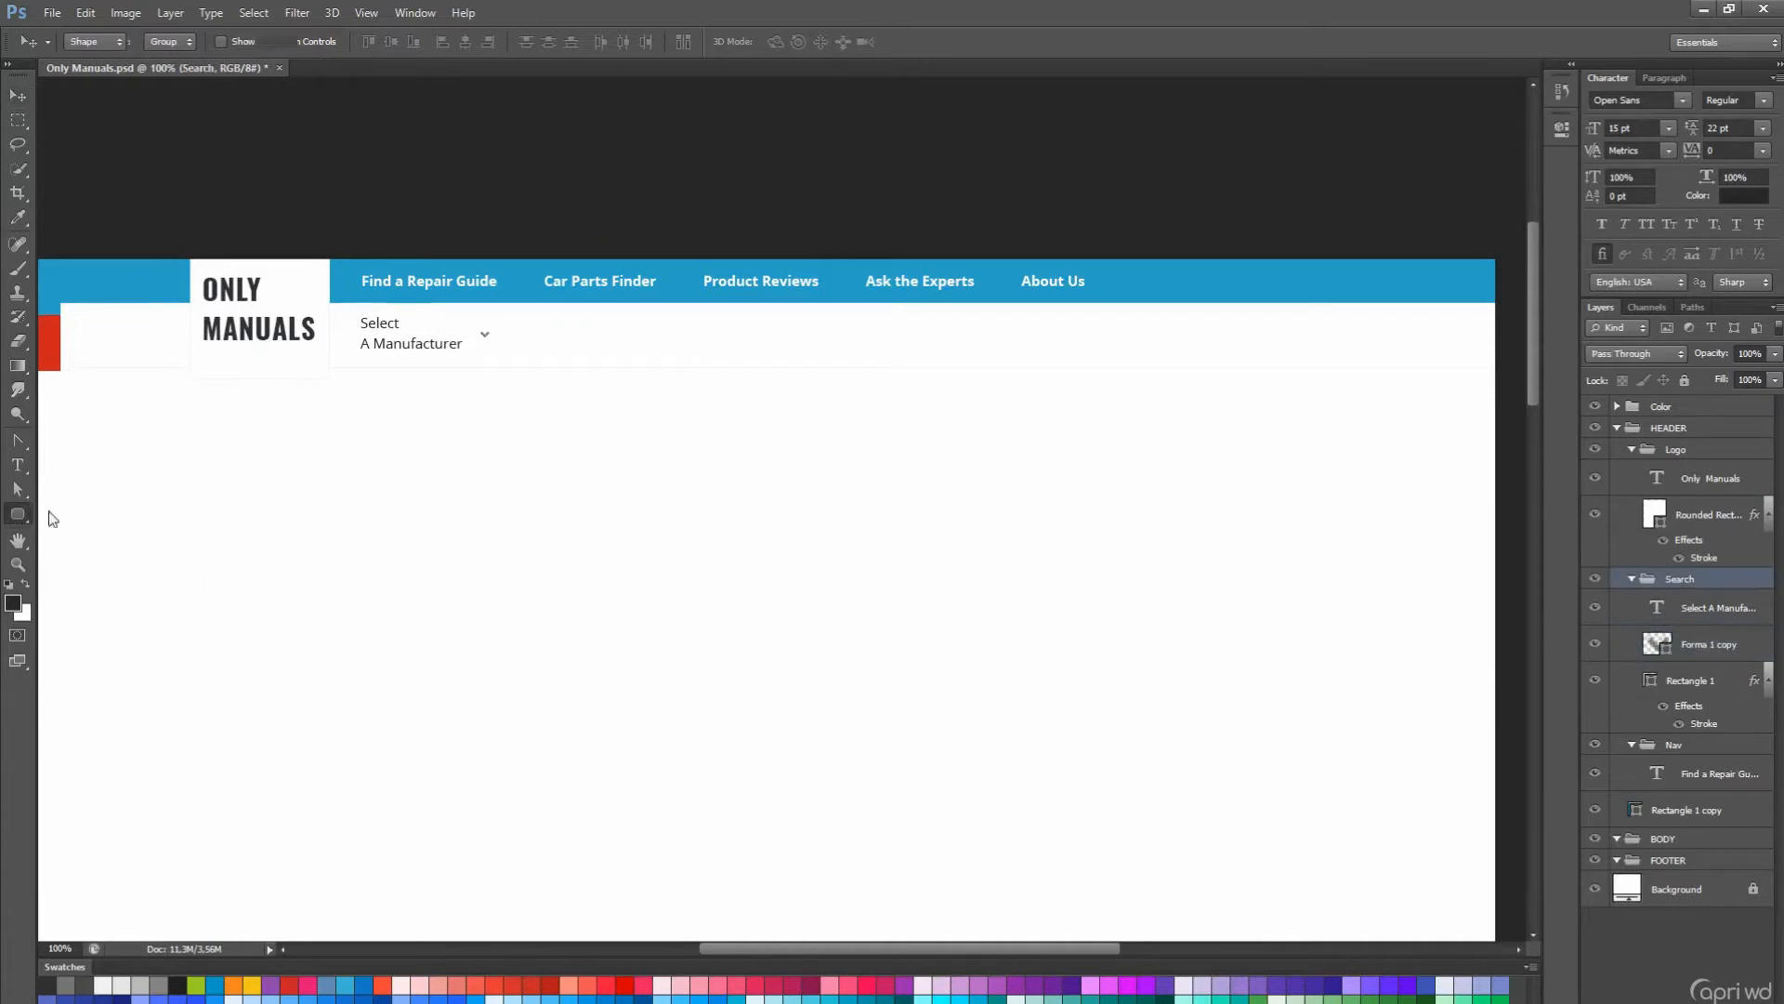
pyautogui.rightClick(17, 514)
pyautogui.click(102, 531)
pyautogui.moveTo(525, 317); pyautogui.dragTo(1106, 358)
pyautogui.doubleClick(1651, 608)
pyautogui.click(853, 651)
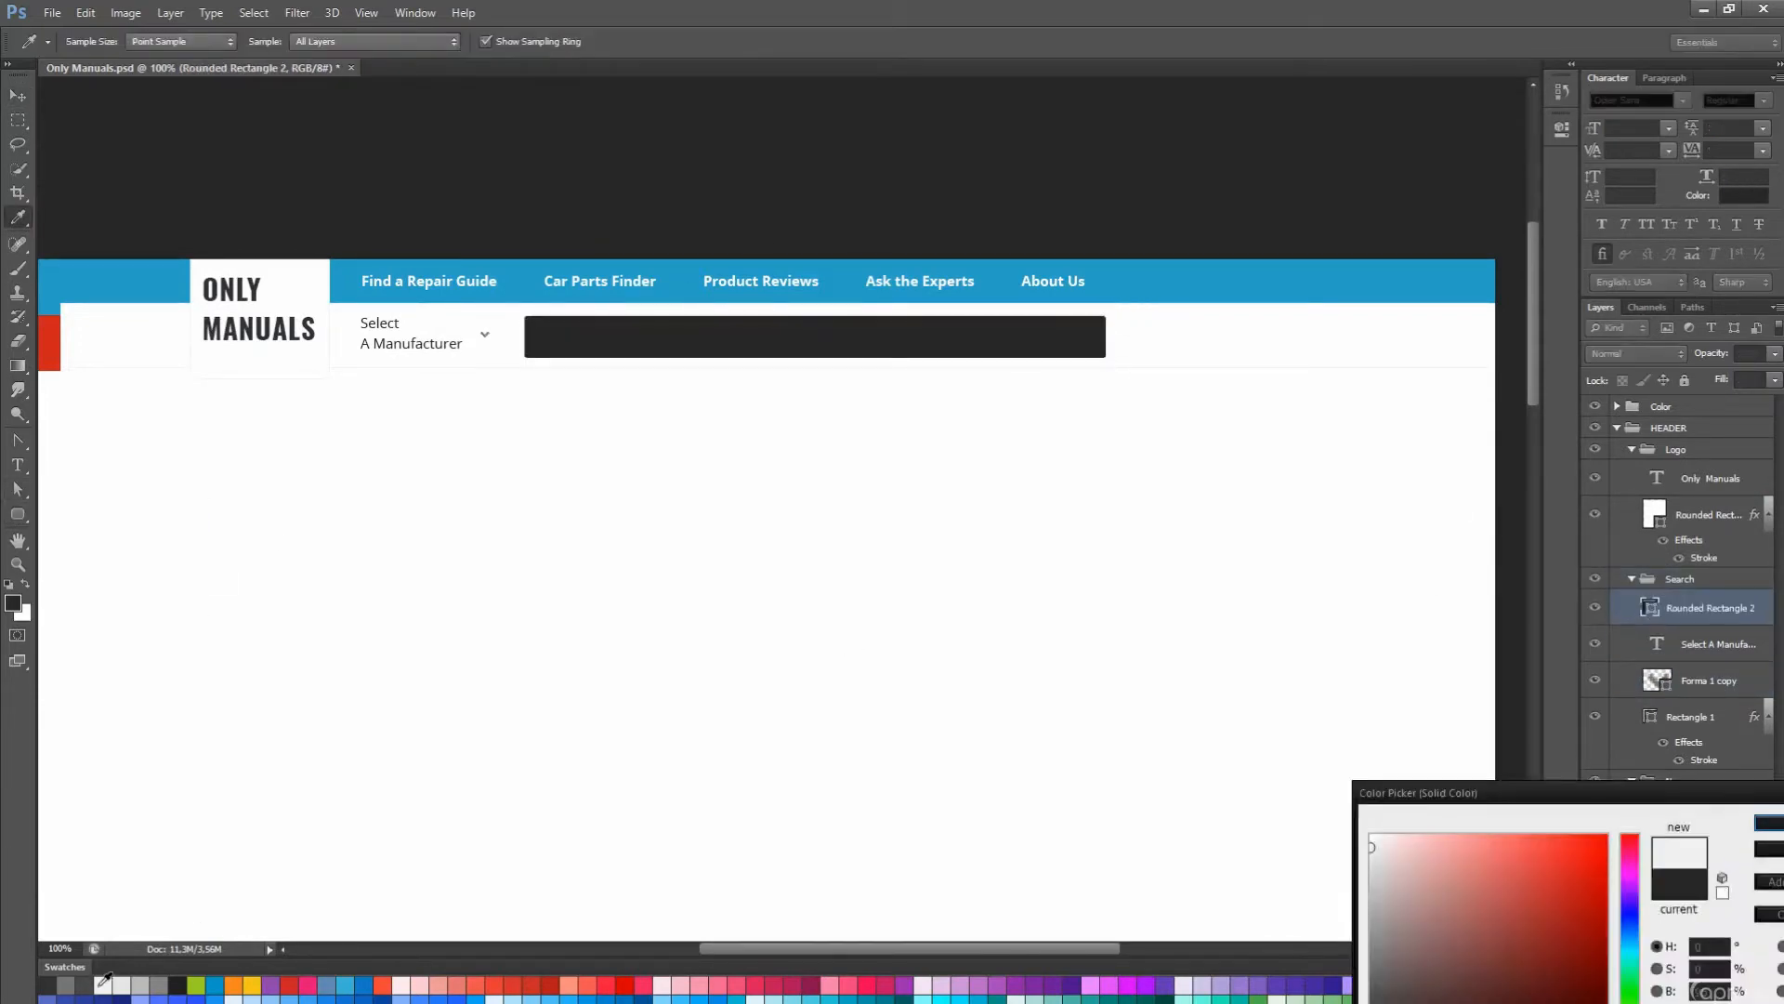
pyautogui.click(1766, 821)
# - Show the guides and shift the grey search field right until its right edge meets the last column's guide
pyautogui.hotkey('ctrl', ';')
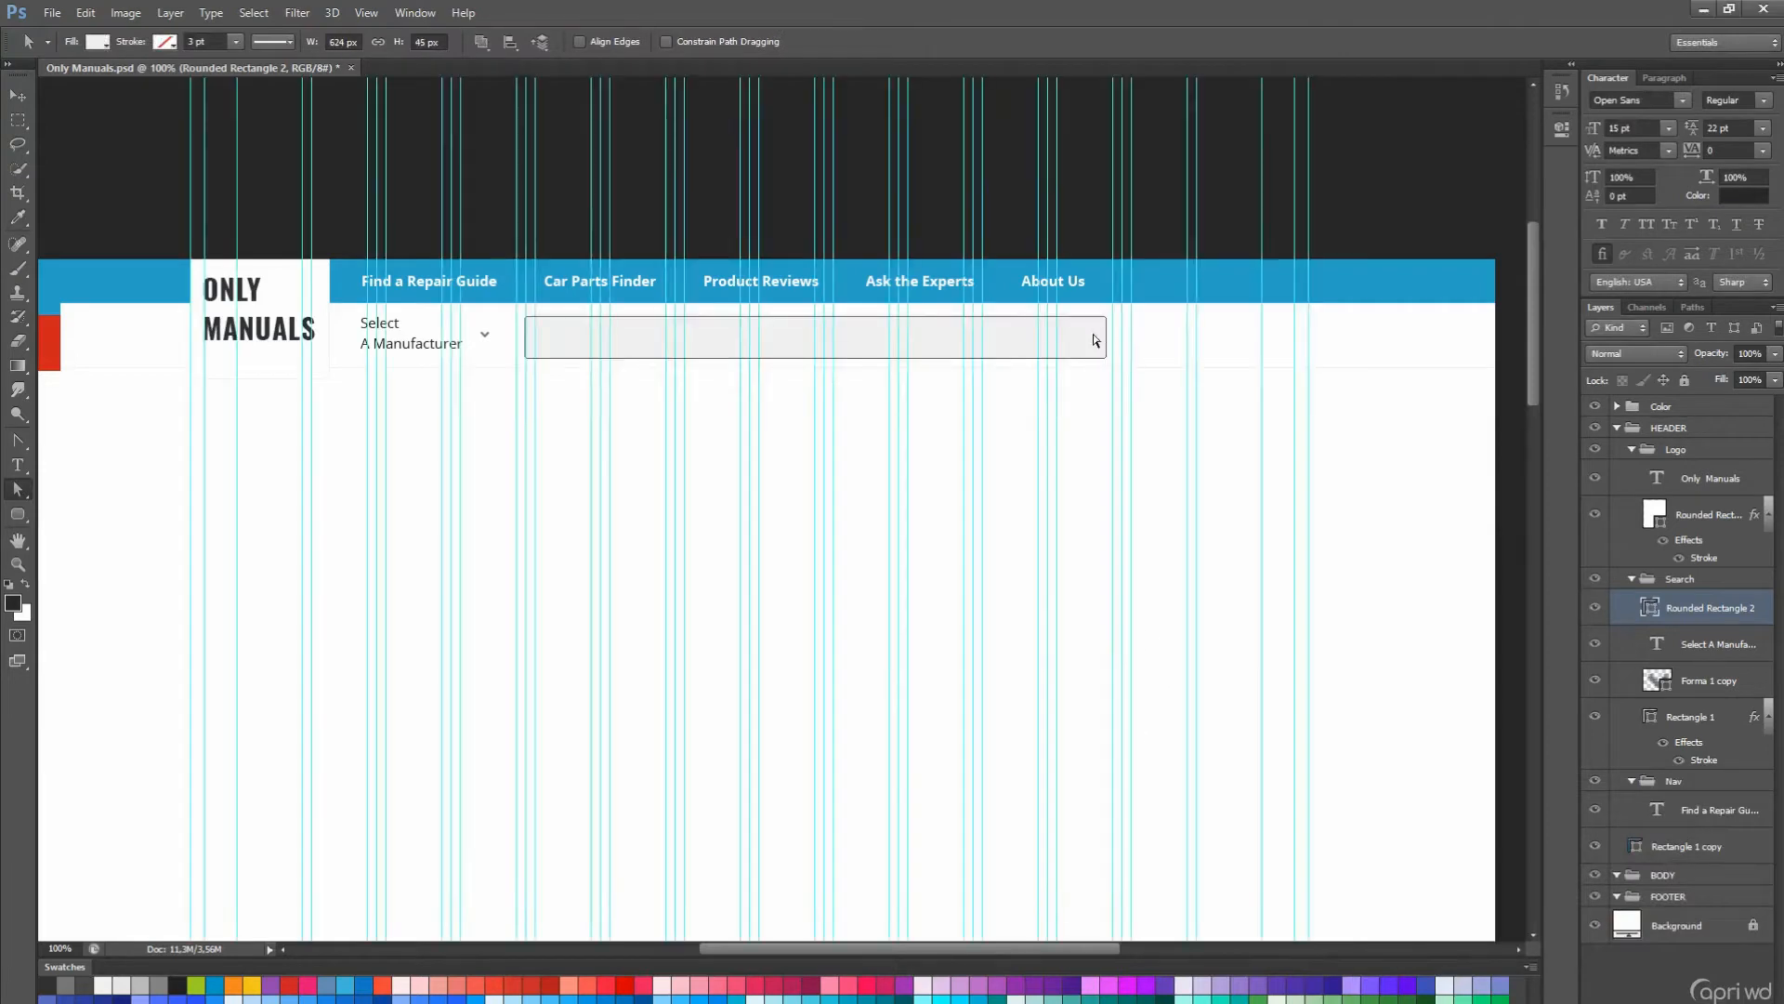
pyautogui.hotkey('shift', 'Right')
pyautogui.hotkey('shift', 'Right')
pyautogui.hotkey('shift', 'Right')
pyautogui.hotkey('shift', 'Right')
pyautogui.hotkey('shift', 'Right')
pyautogui.hotkey('shift', 'Right')
pyautogui.hotkey('shift', 'Right')
pyautogui.hotkey('shift', 'Right')
pyautogui.hotkey('shift', 'Right')
pyautogui.hotkey('shift', 'Right')
pyautogui.hotkey('shift', 'Right')
pyautogui.hotkey('shift', 'Right')
pyautogui.hotkey('shift', 'Right')
pyautogui.hotkey('shift', 'Right')
pyautogui.hotkey('shift', 'Right')
pyautogui.hotkey('shift', 'Right')
pyautogui.hotkey('shift', 'Right')
pyautogui.hotkey('shift', 'Right')
pyautogui.hotkey('shift', 'Right')
pyautogui.hotkey('shift', 'Right')
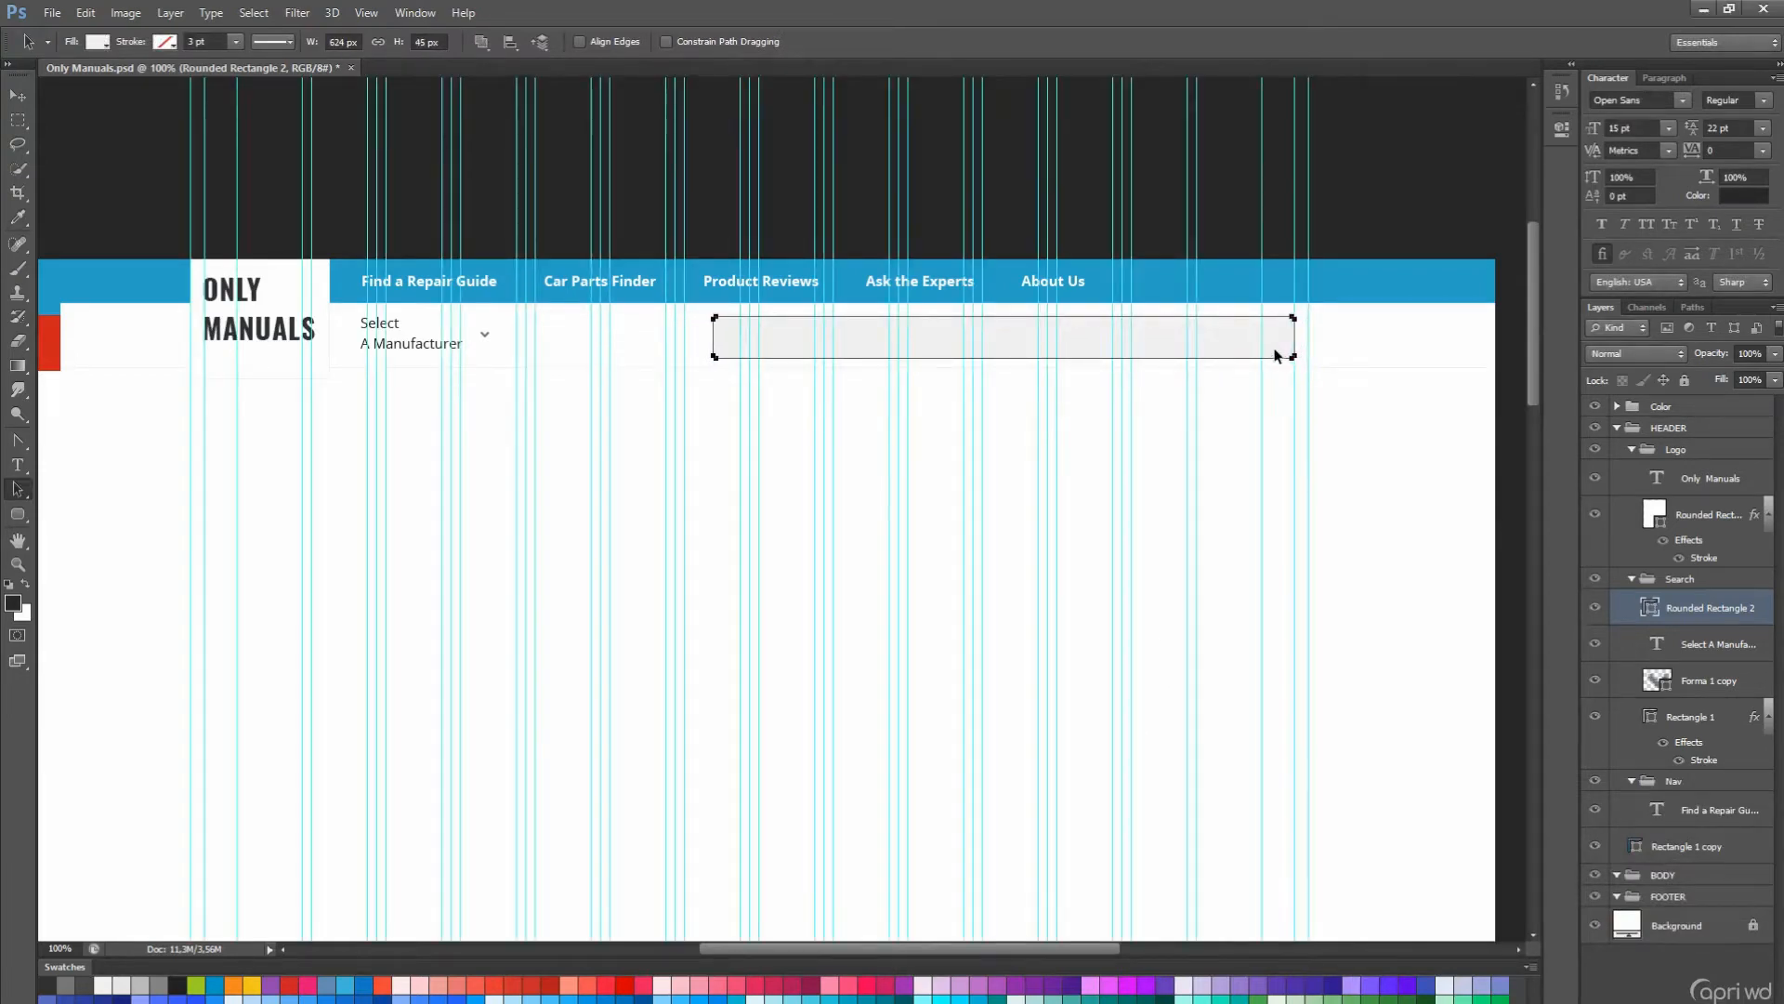
pyautogui.scroll(1, 1277, 354)
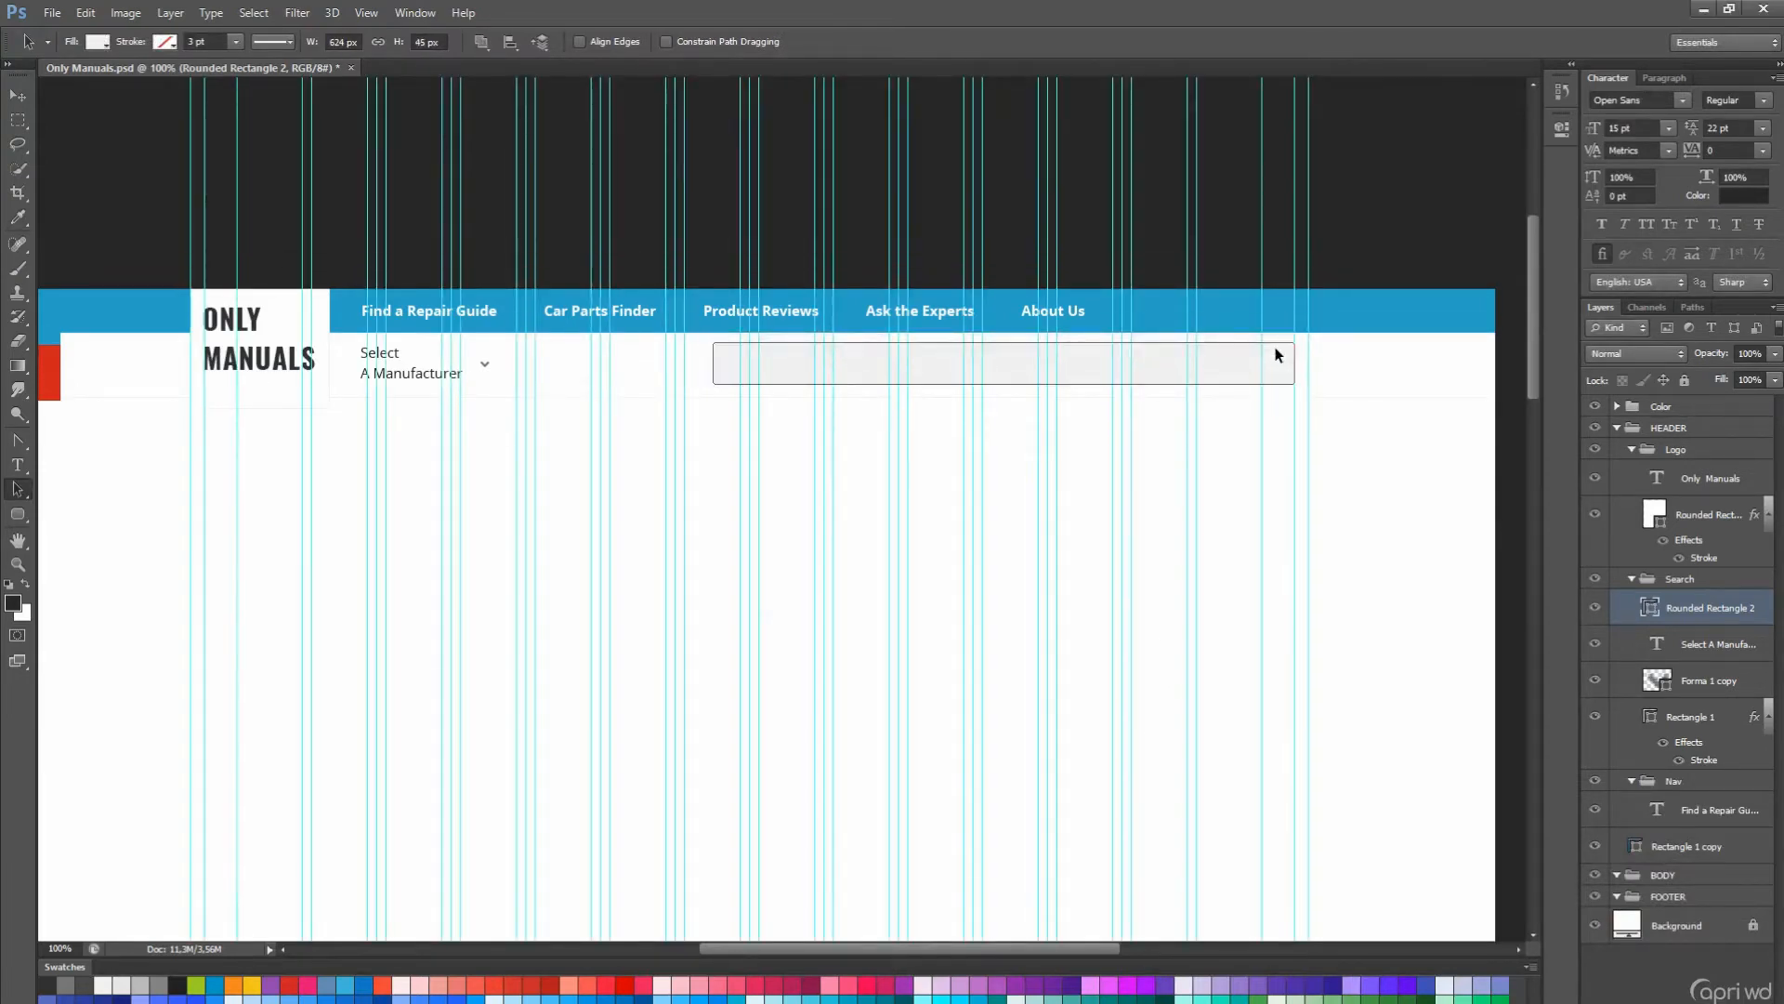
pyautogui.scroll(-1, 1277, 367)
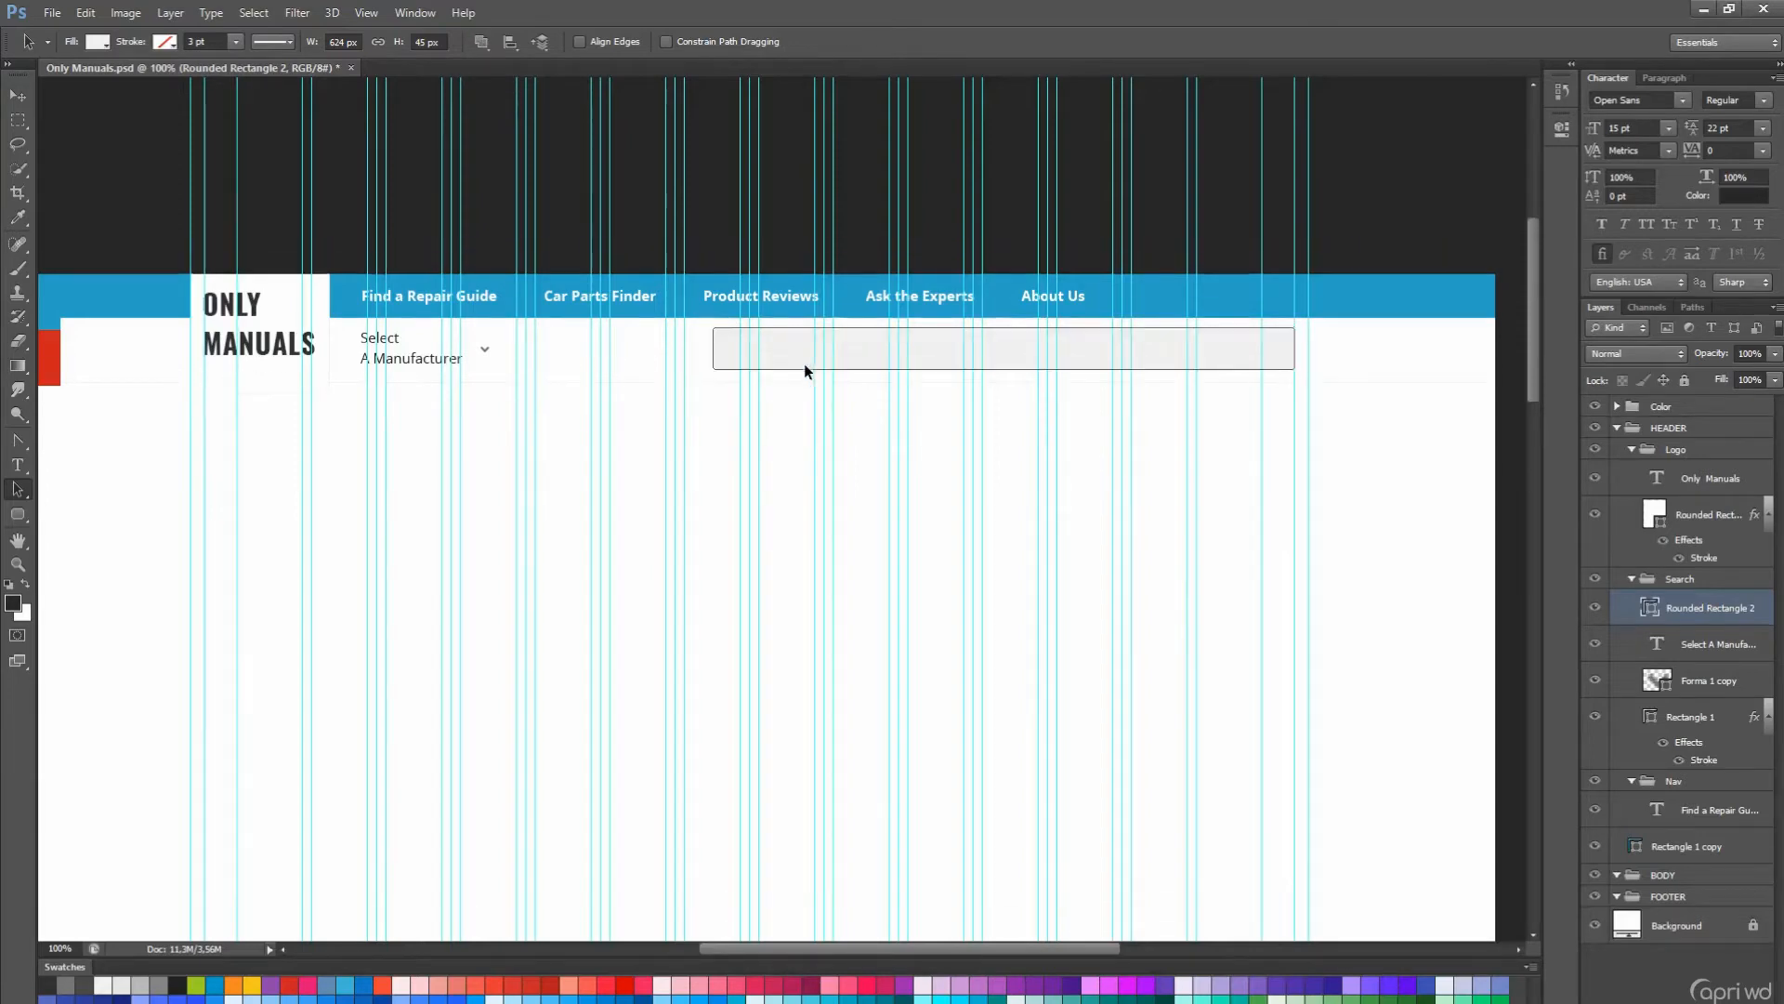
# - Extend the search field's left edge to make it 755 px wide, and hide the guides
pyautogui.hotkey('shift', 'Left')
pyautogui.hotkey('shift', 'Left')
pyautogui.hotkey('shift', 'Left')
pyautogui.hotkey('shift', 'Left')
pyautogui.hotkey('shift', 'Left')
pyautogui.hotkey('shift', 'Left')
pyautogui.hotkey('shift', 'Left')
pyautogui.hotkey('shift', 'Left')
pyautogui.hotkey('shift', 'Left')
pyautogui.hotkey('shift', 'Left')
pyautogui.hotkey('shift', 'Left')
pyautogui.press('Return')
pyautogui.hotkey('ctrl', ';')
# - Place the magnifier icon at the left end of the search field and move the field's layer beneath it
pyautogui.scroll(-5, 1071, 446)
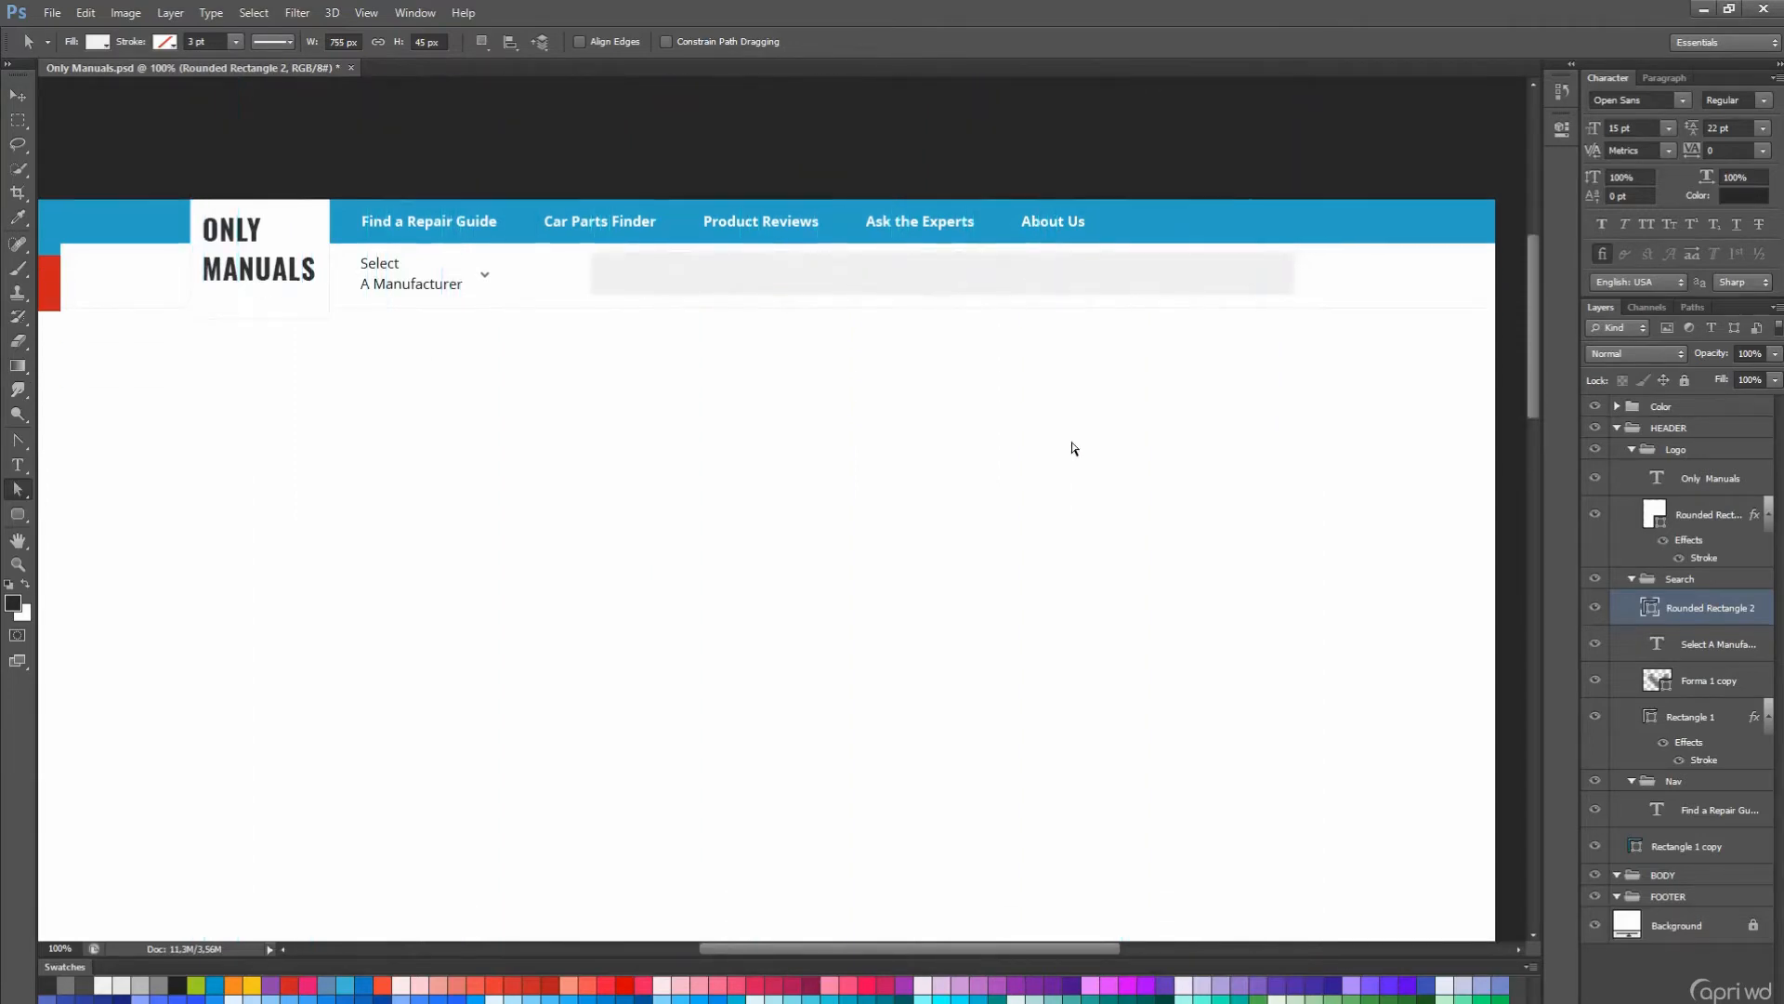
pyautogui.scroll(5, 1071, 446)
pyautogui.press('t')
pyautogui.moveTo(922, 474); pyautogui.dragTo(681, 442)
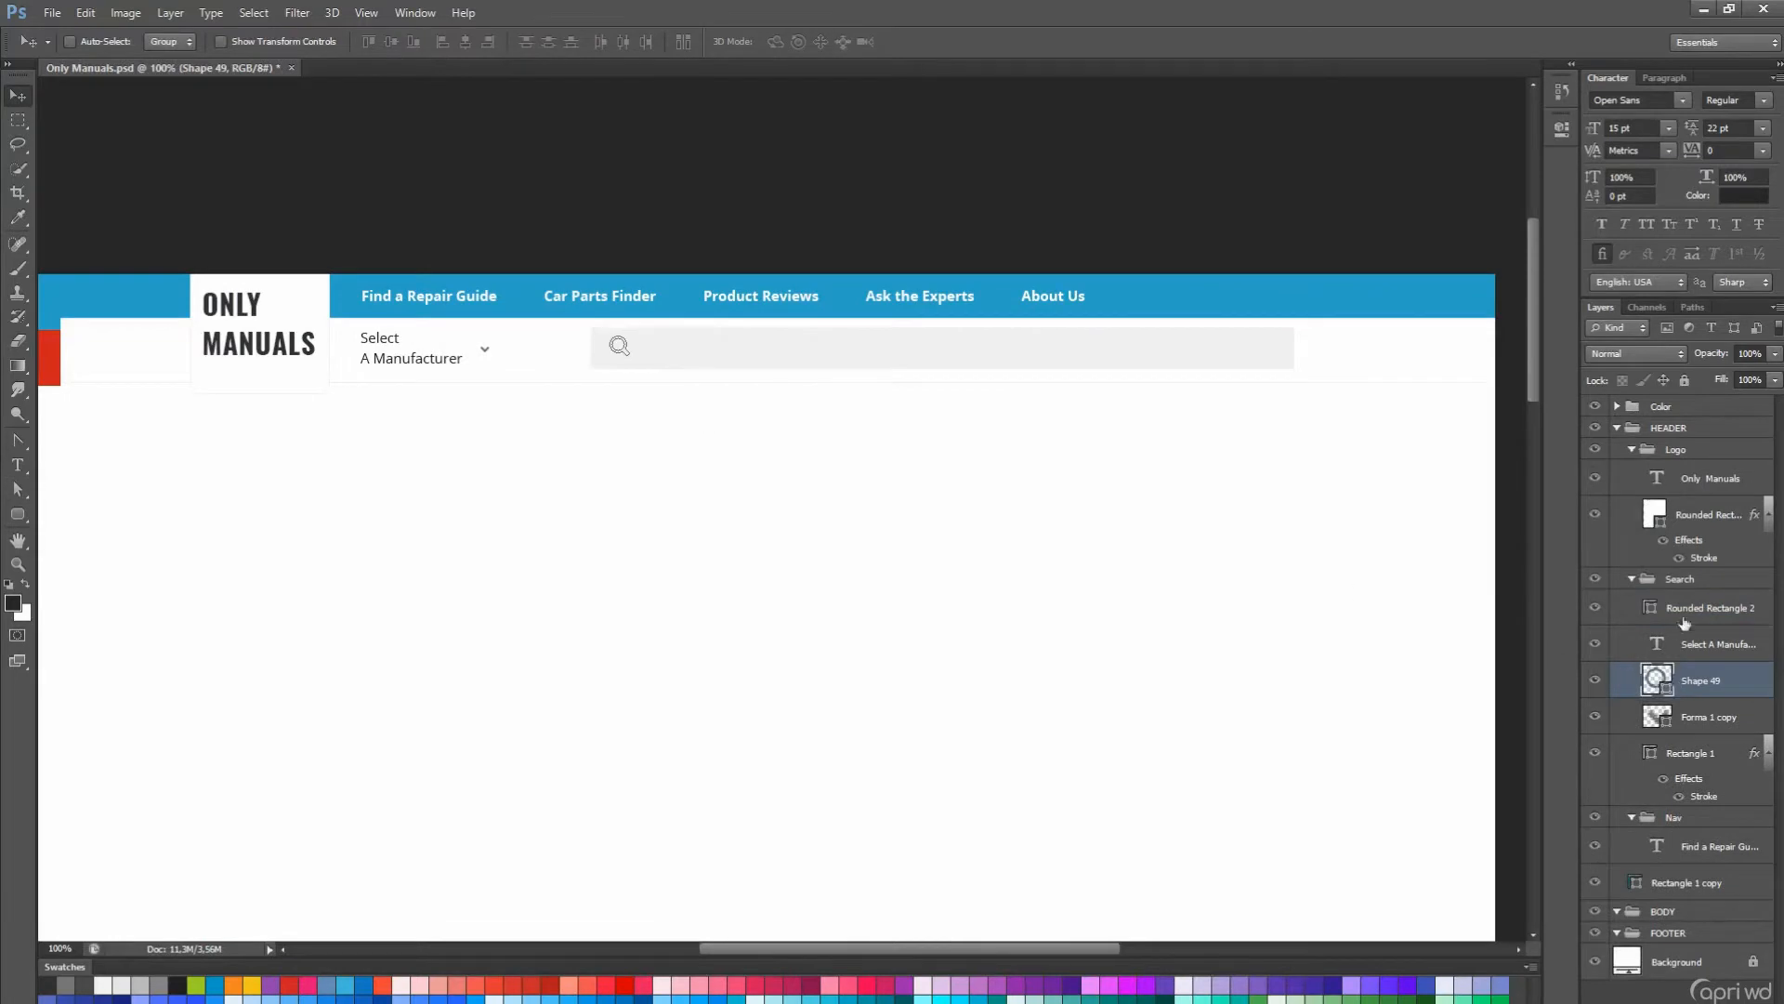
pyautogui.moveTo(1709, 607); pyautogui.dragTo(1709, 734)
# - Recolour the magnifier icon light grey and shift it slightly left within the search field
pyautogui.press('a')
pyautogui.doubleClick(1657, 643)
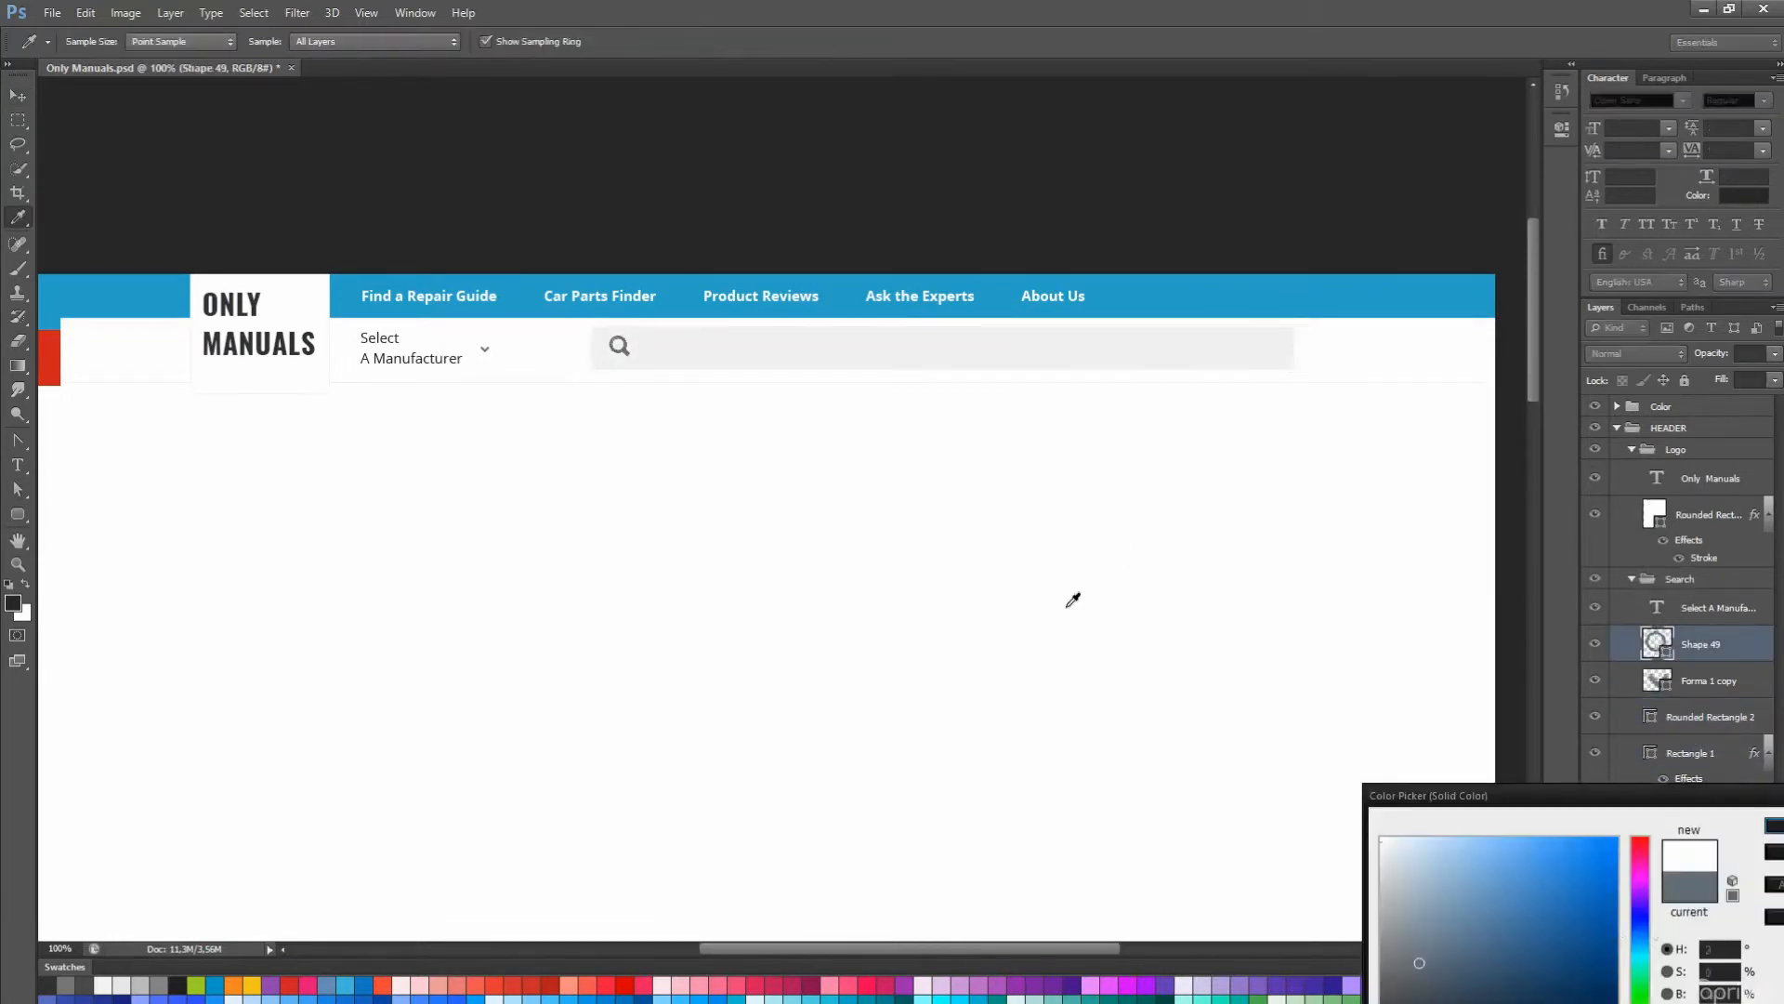
pyautogui.click(1068, 597)
pyautogui.click(1143, 376)
pyautogui.press('Return')
pyautogui.click(14, 97)
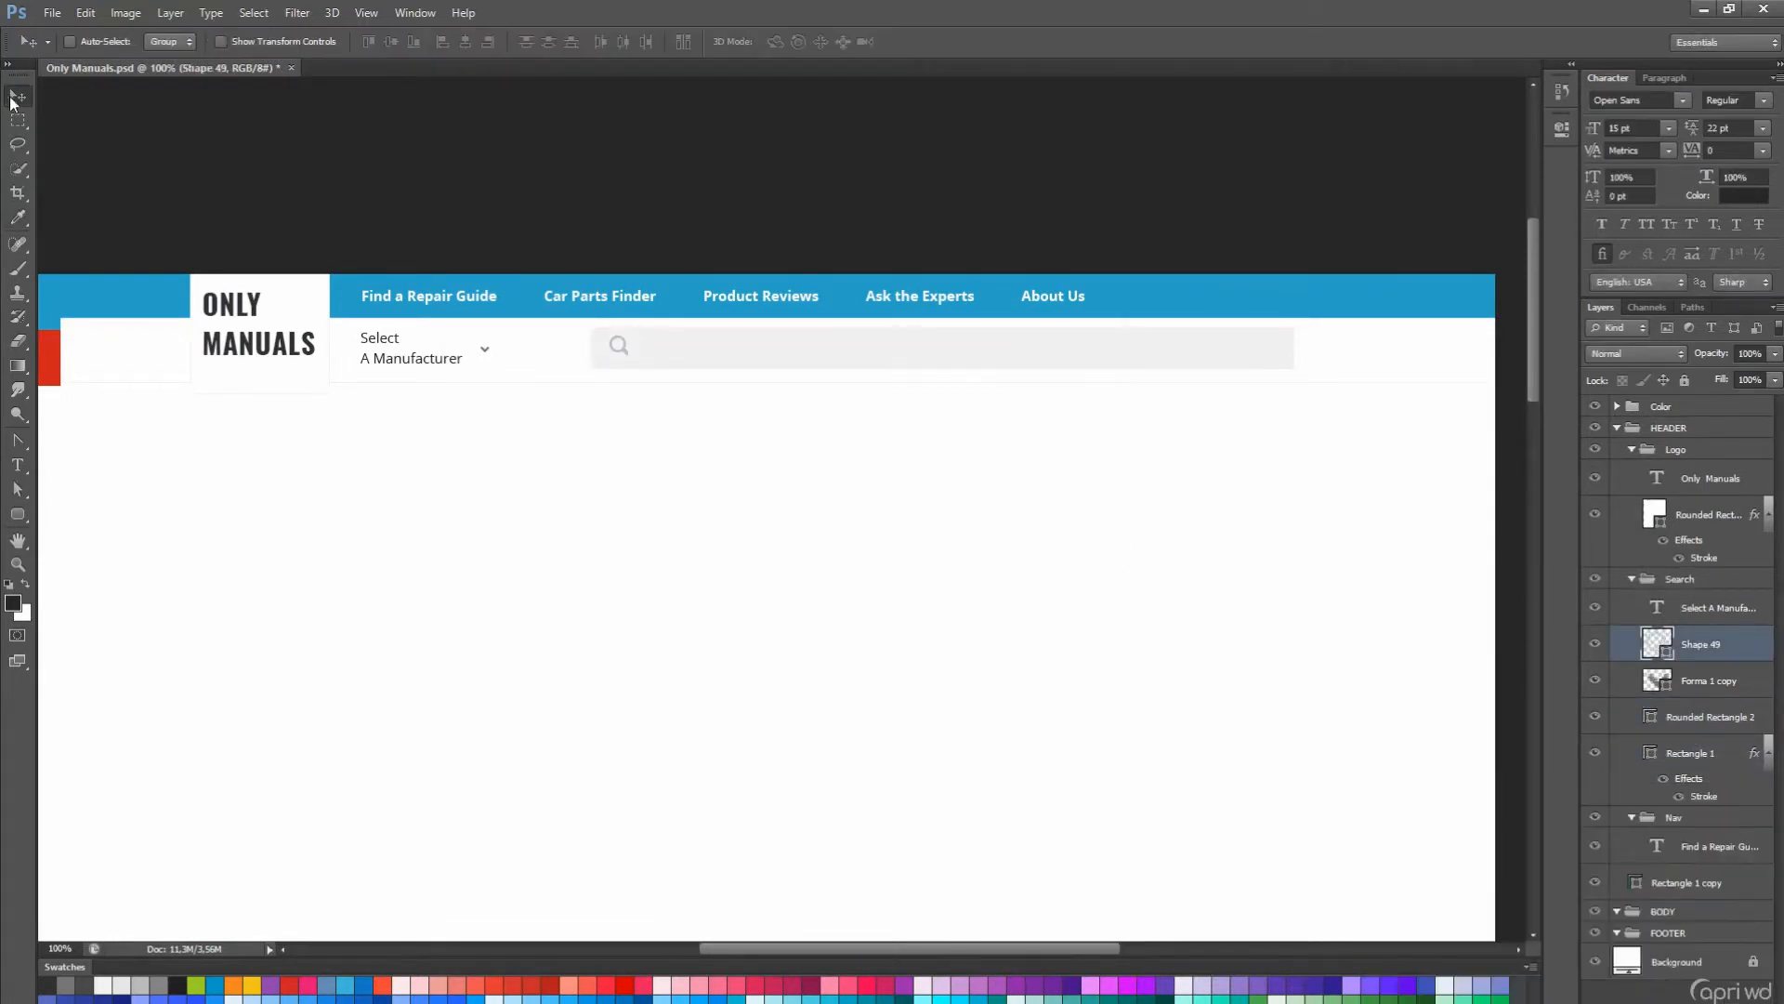
# - Add the placeholder text "Search" next to the magnifier icon and colour it mid grey
pyautogui.press('t')
pyautogui.click(647, 351)
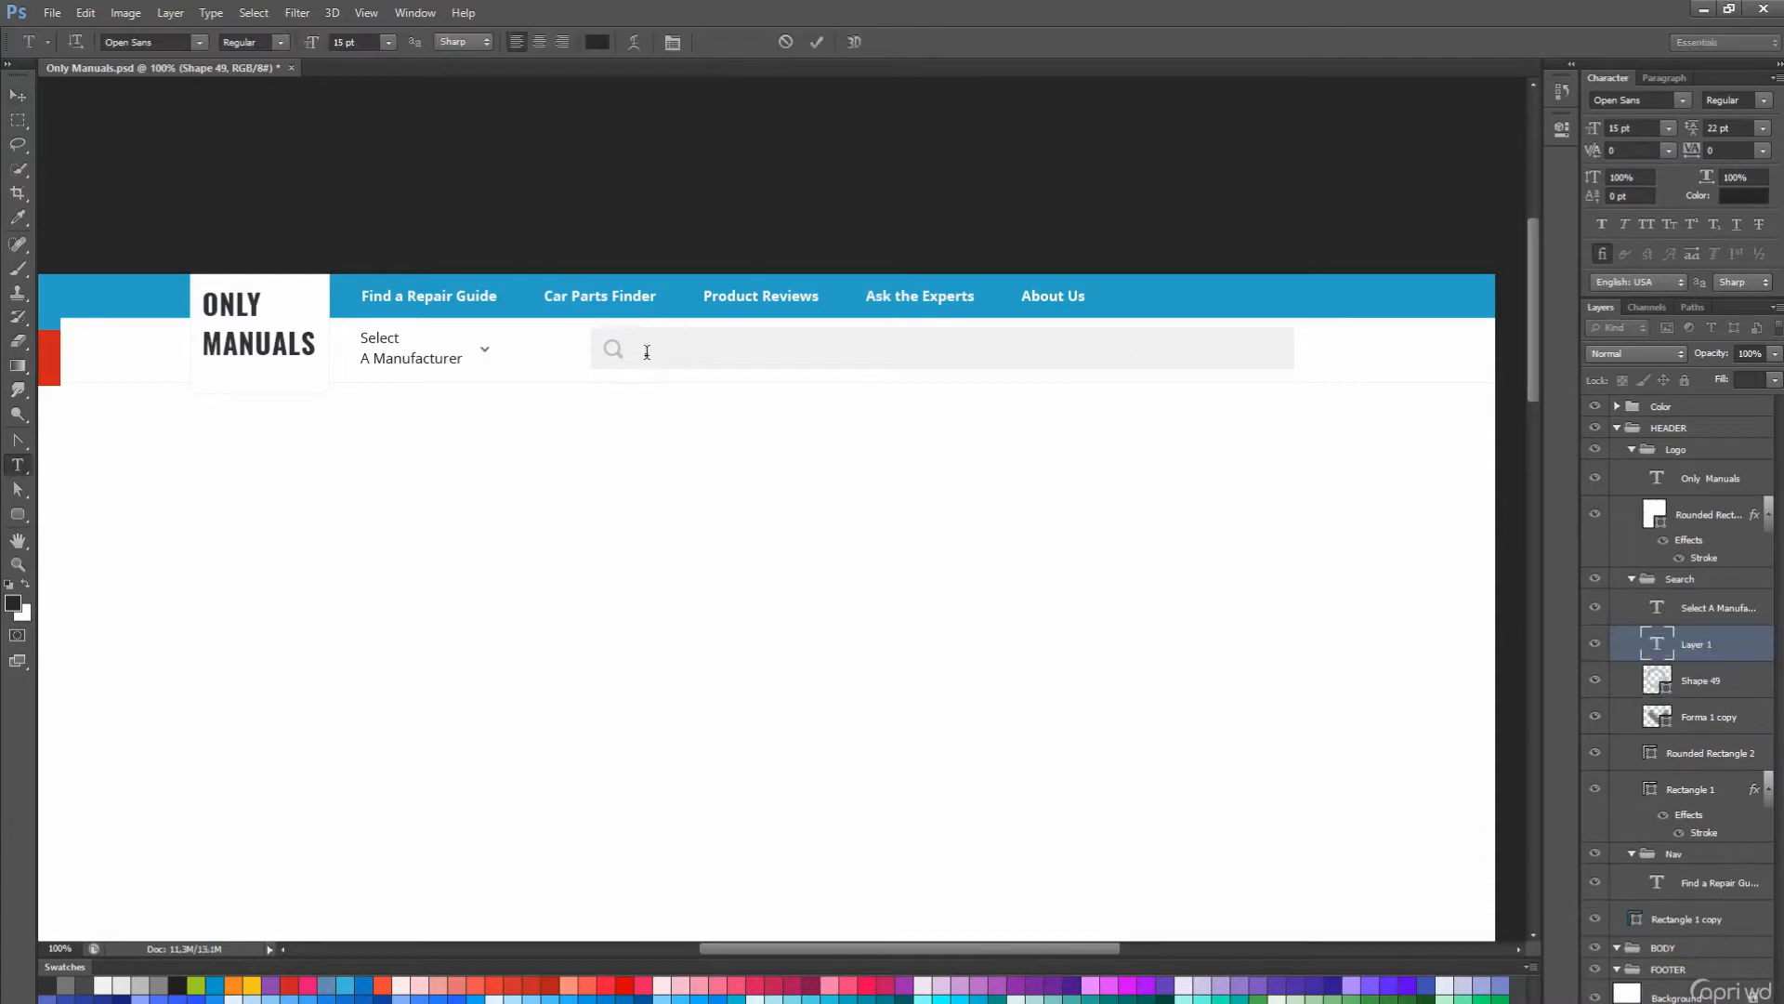
pyautogui.click(597, 42)
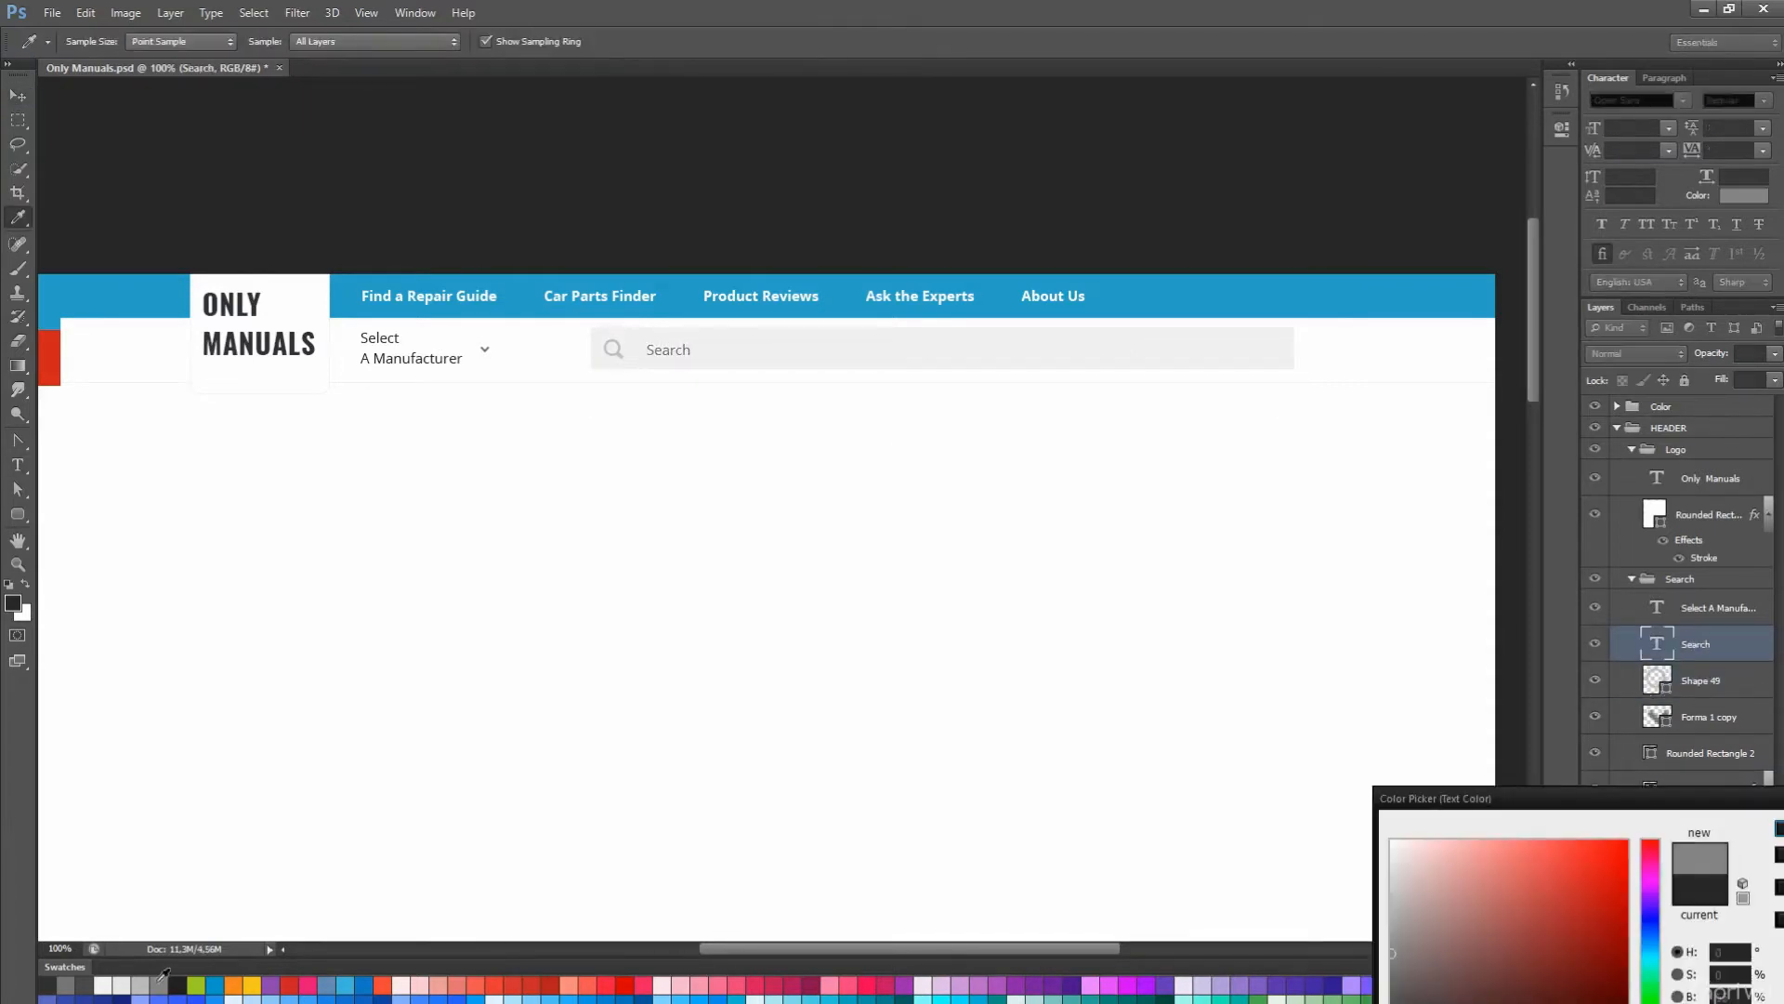
pyautogui.click(1779, 830)
pyautogui.press('v')
pyautogui.scroll(-1, 762, 507)
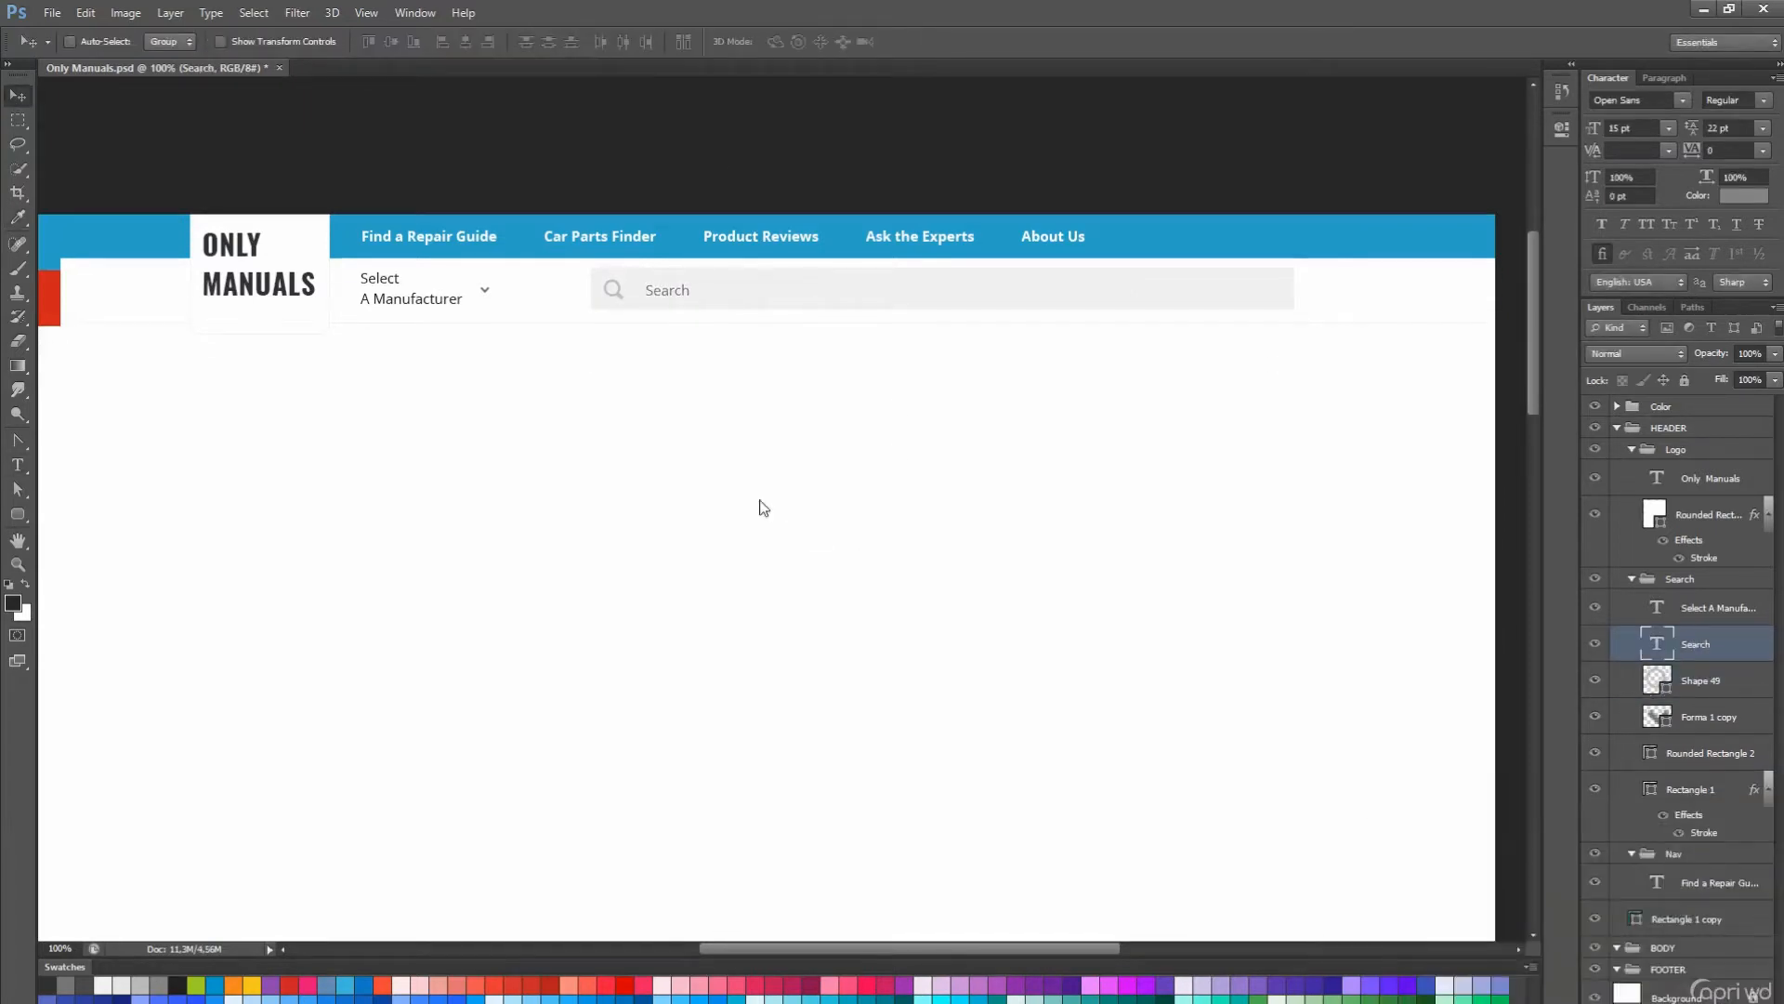
pyautogui.keyDown('shift'); pyautogui.click(1708, 680); pyautogui.keyUp('shift')
pyautogui.hscroll(-1, 948, 425)
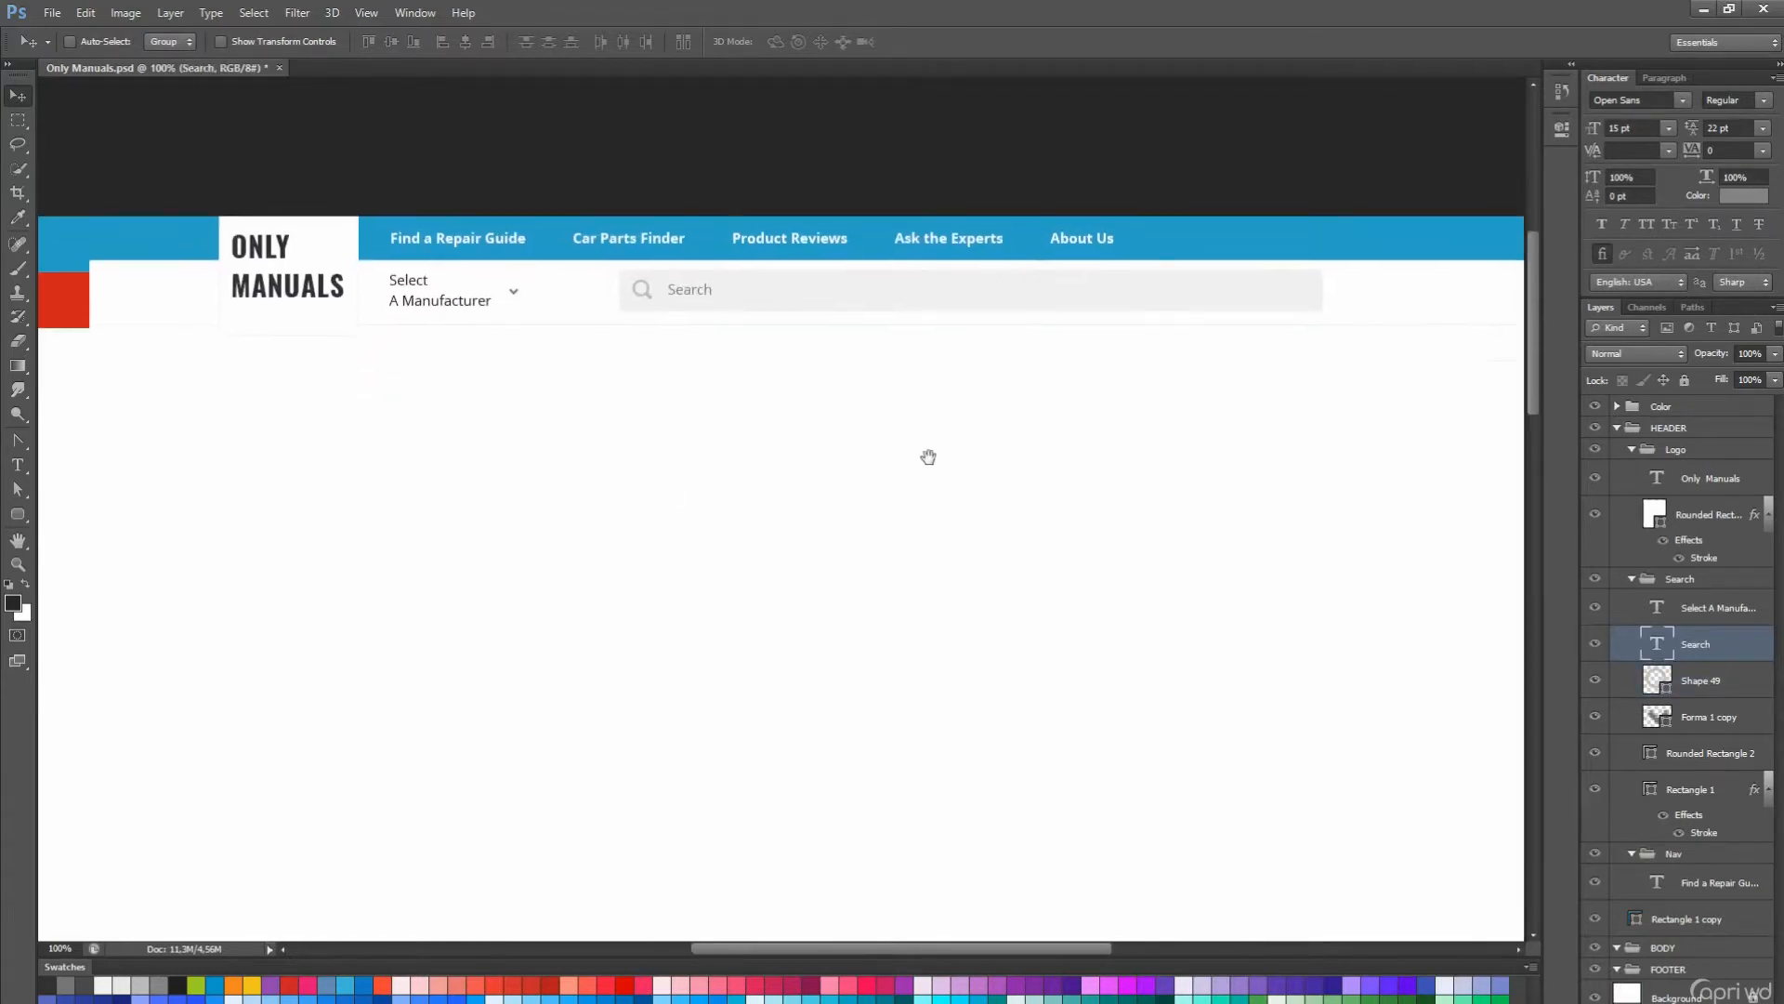
# - Set the navigation menu text's font weight to Semibold
pyautogui.scroll(1, 927, 458)
pyautogui.press('t')
pyautogui.keyDown('ctrl'); pyautogui.click(457, 267); pyautogui.keyUp('ctrl')
pyautogui.click(246, 42)
pyautogui.press('Up')
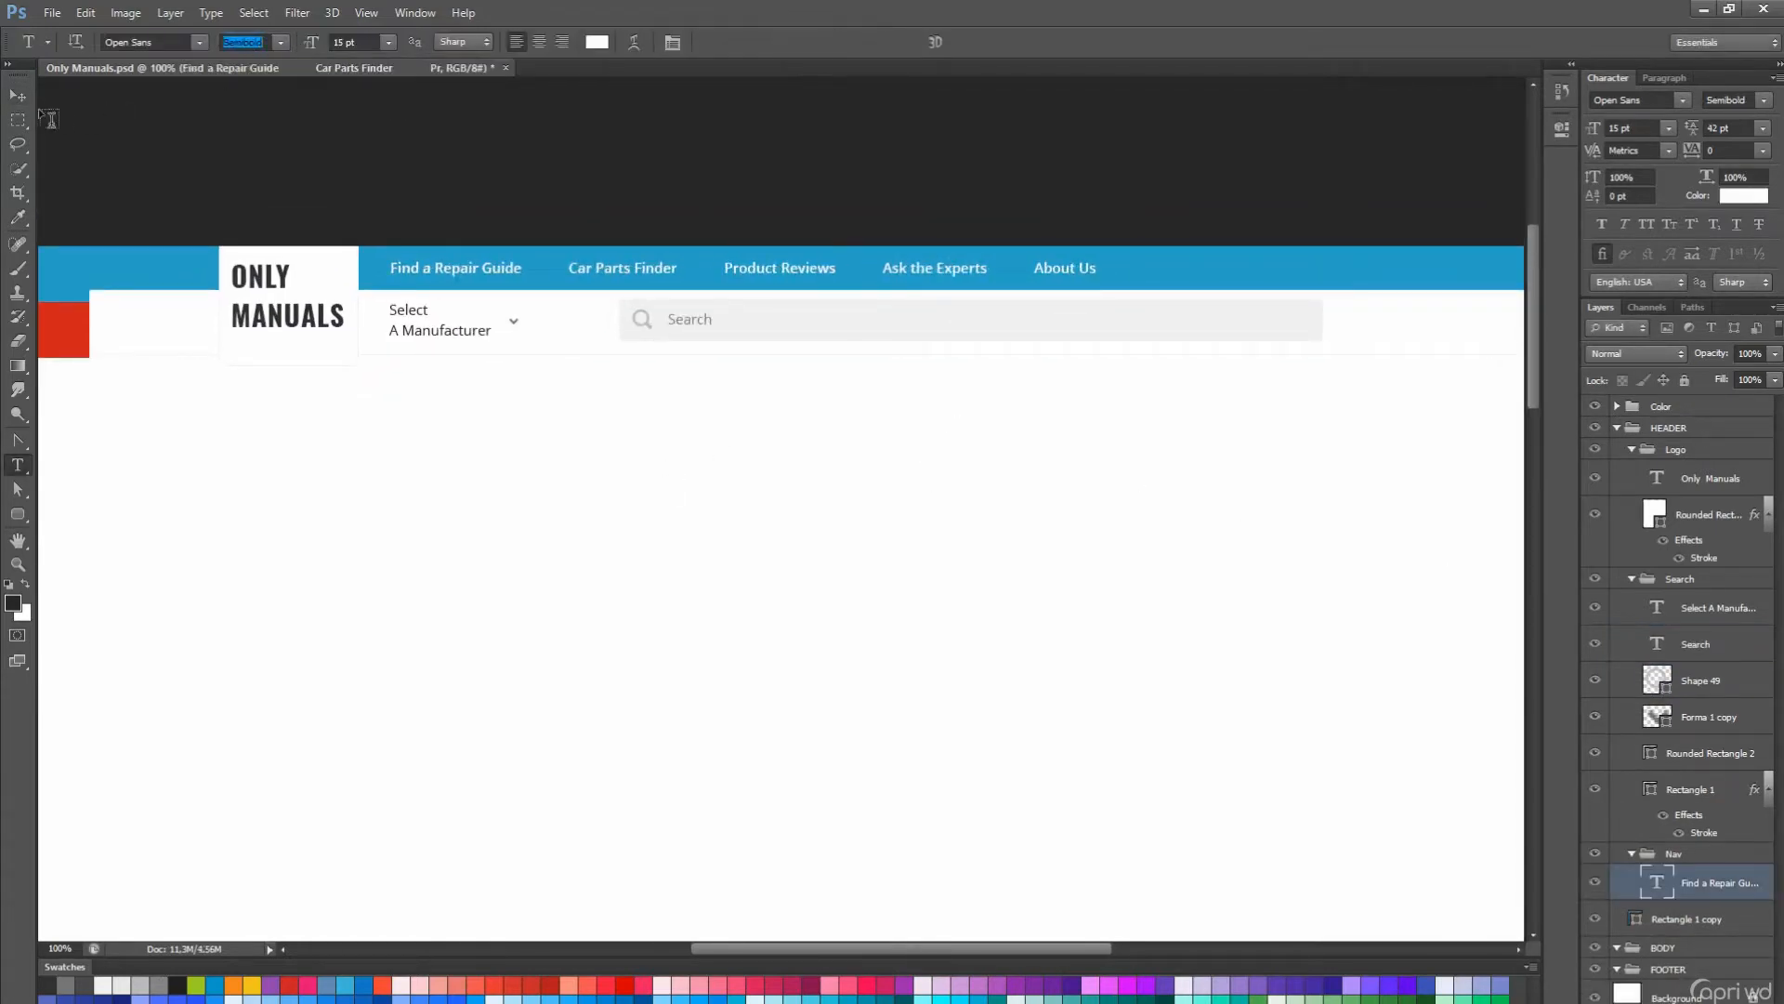
pyautogui.press('v')
# - Move the dropdown arrow's layer directly beneath the Select A Manufacturer text layer and align the two by their vertical centres
pyautogui.scroll(-1, 868, 458)
pyautogui.scroll(1, 493, 307)
pyautogui.doubleClick(493, 306)
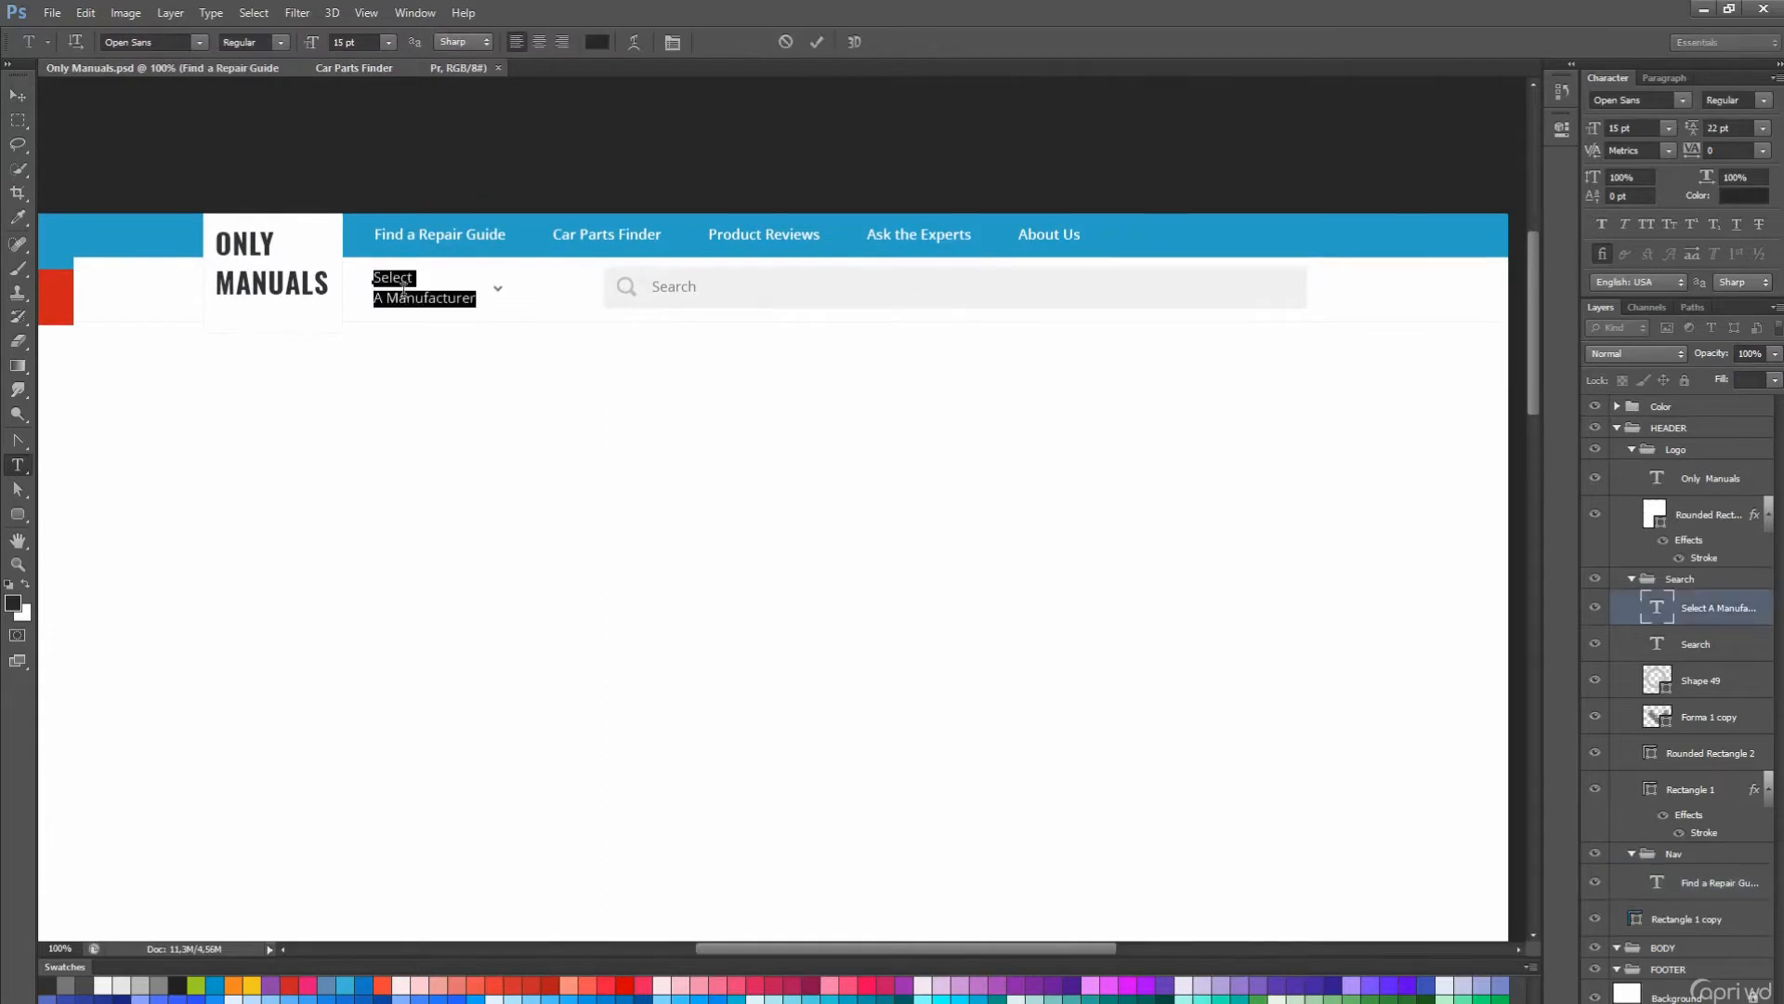
pyautogui.moveTo(1703, 690); pyautogui.dragTo(1713, 621)
pyautogui.press('v')
pyautogui.scroll(2, 761, 382)
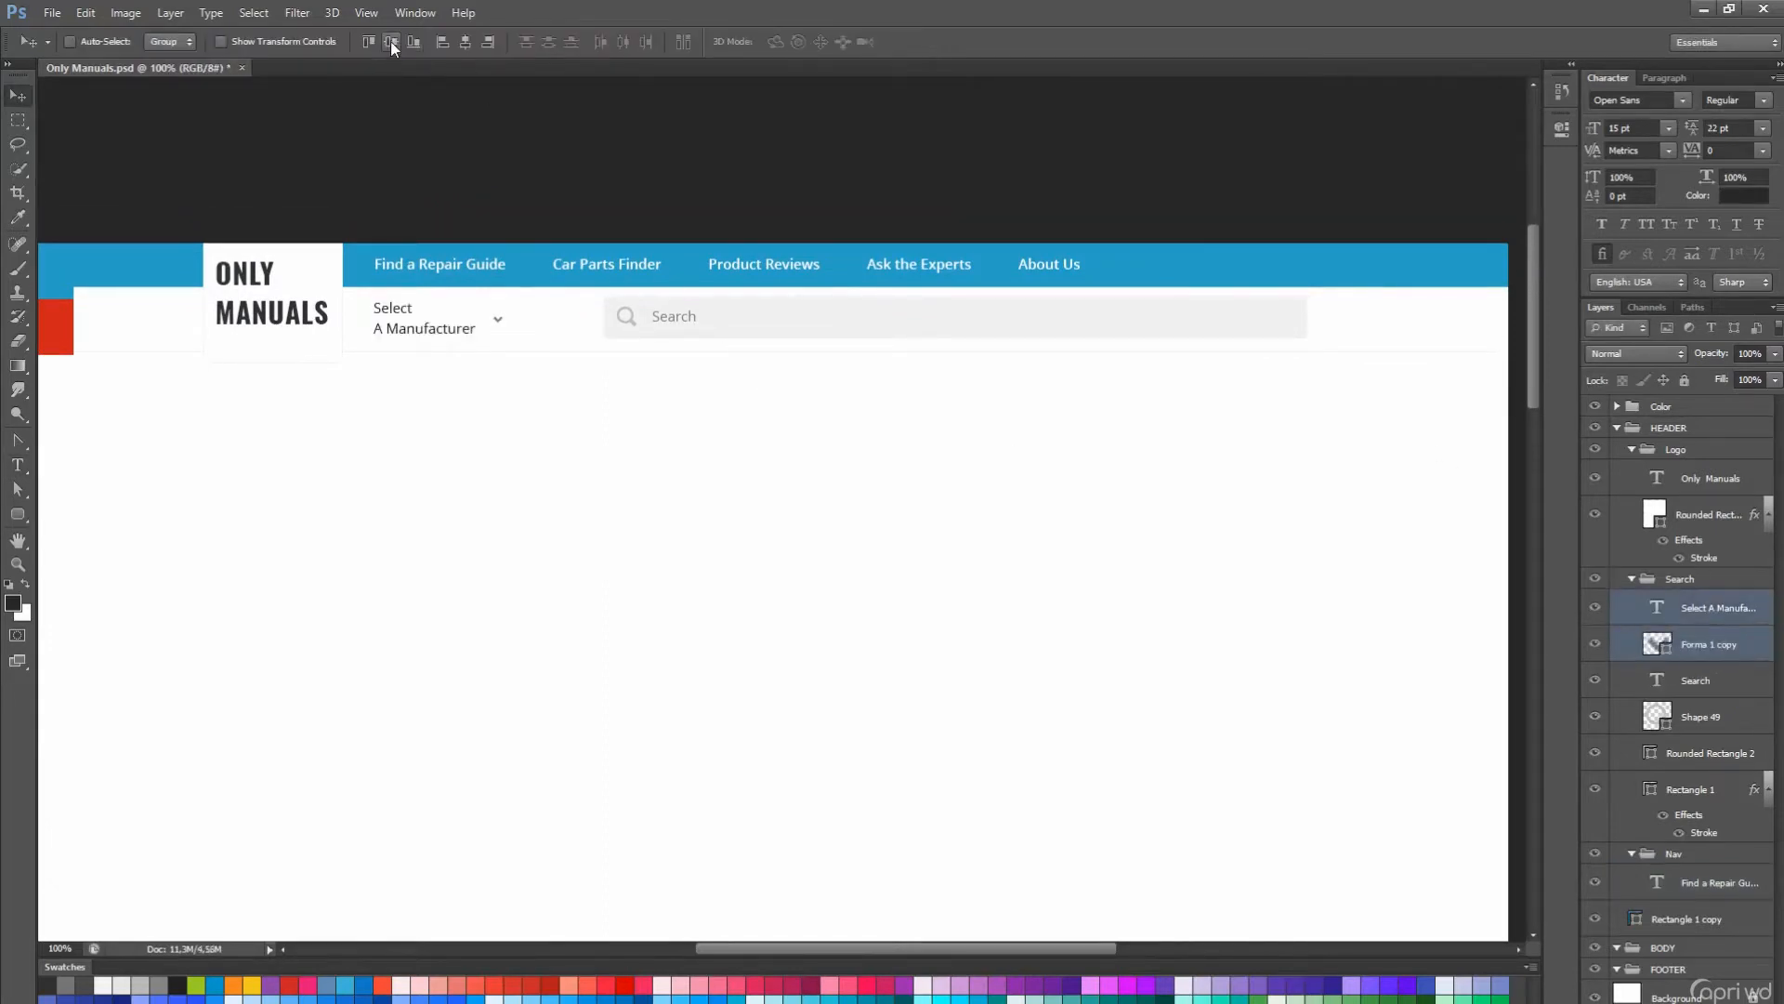
# - Shift the manufacturer selector's dropdown arrow right until it sits just before the search field
pyautogui.click(1697, 634)
pyautogui.scroll(2, 972, 577)
pyautogui.scroll(-3, 911, 558)
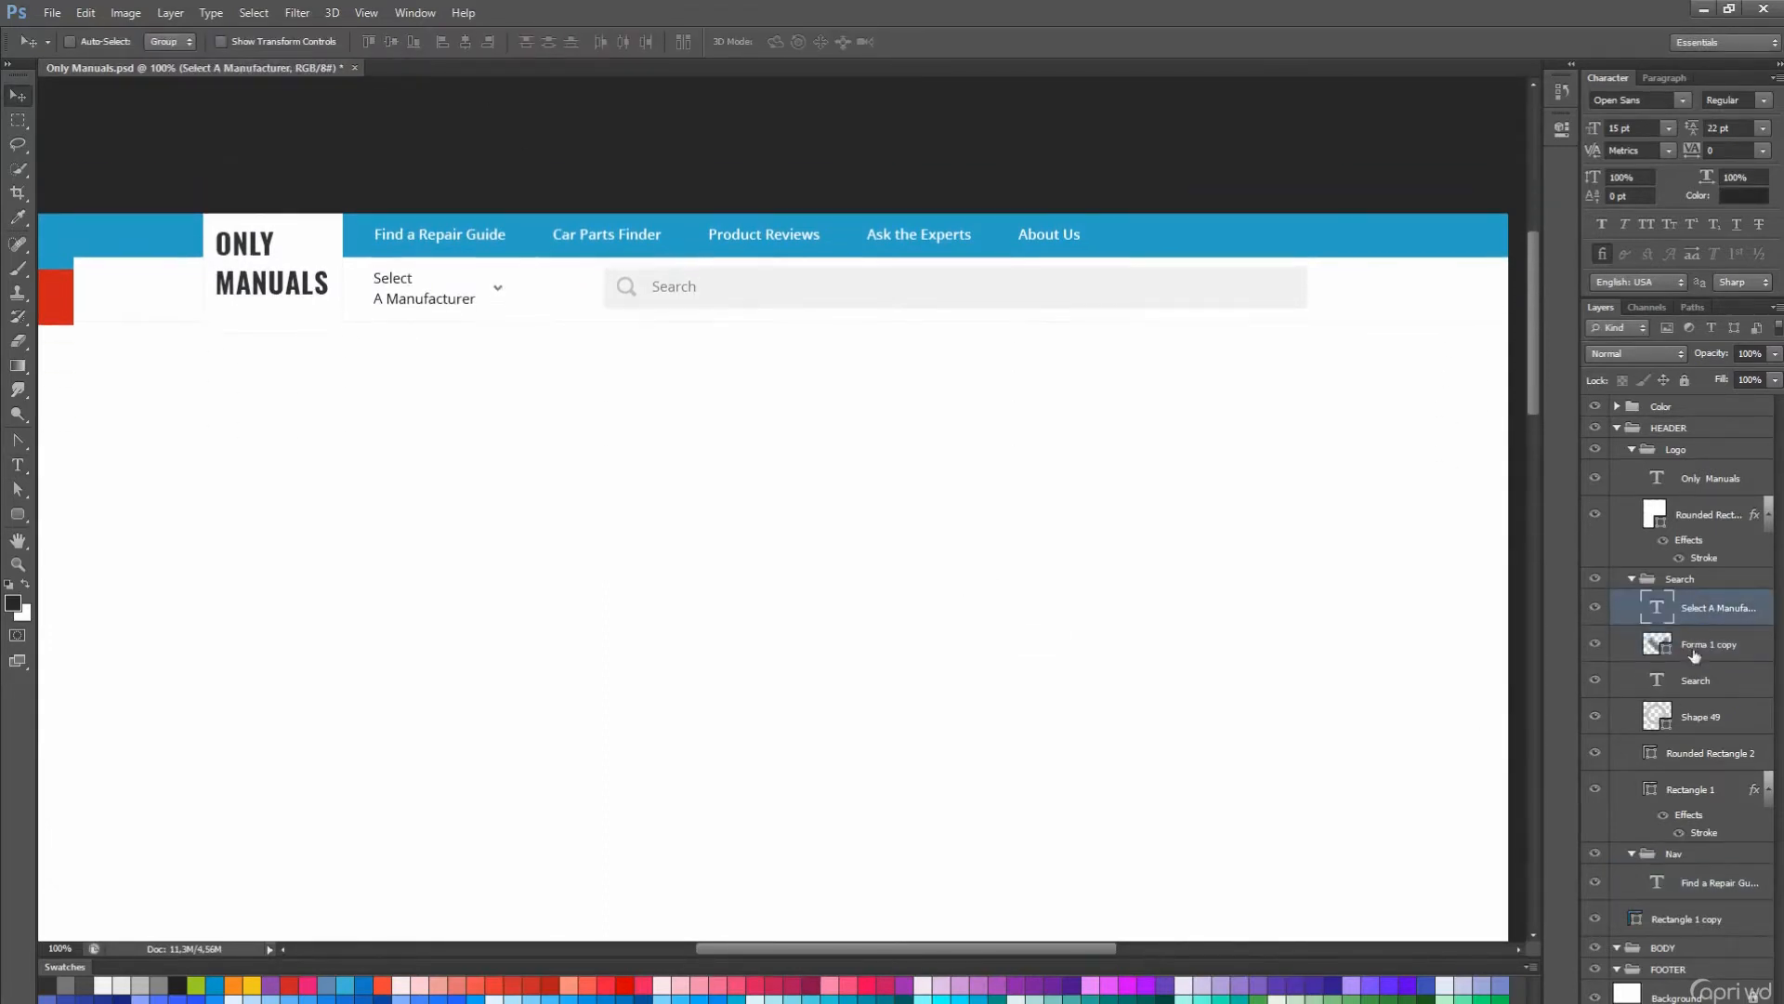
pyautogui.moveTo(777, 549); pyautogui.dragTo(844, 548)
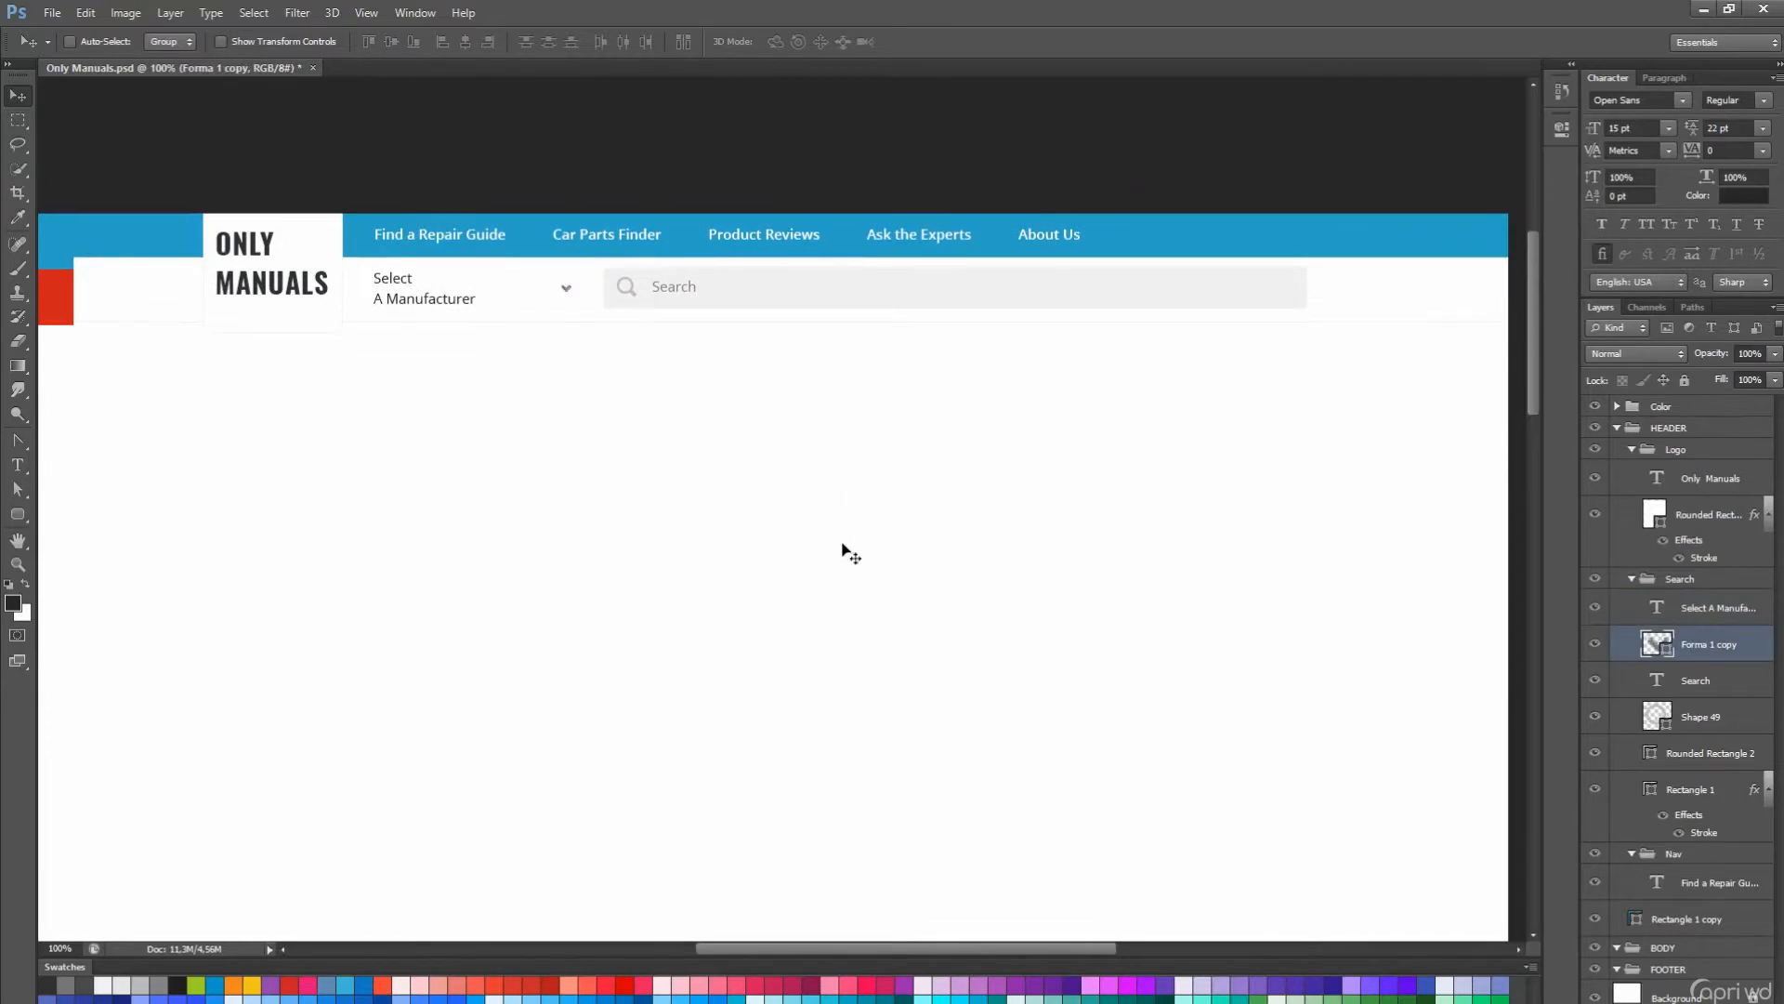
# - Collapse the Logo, Search and Nav groups and create a group named Hero inside BODY
pyautogui.scroll(-3, 850, 555)
pyautogui.click(1632, 578)
pyautogui.click(1631, 449)
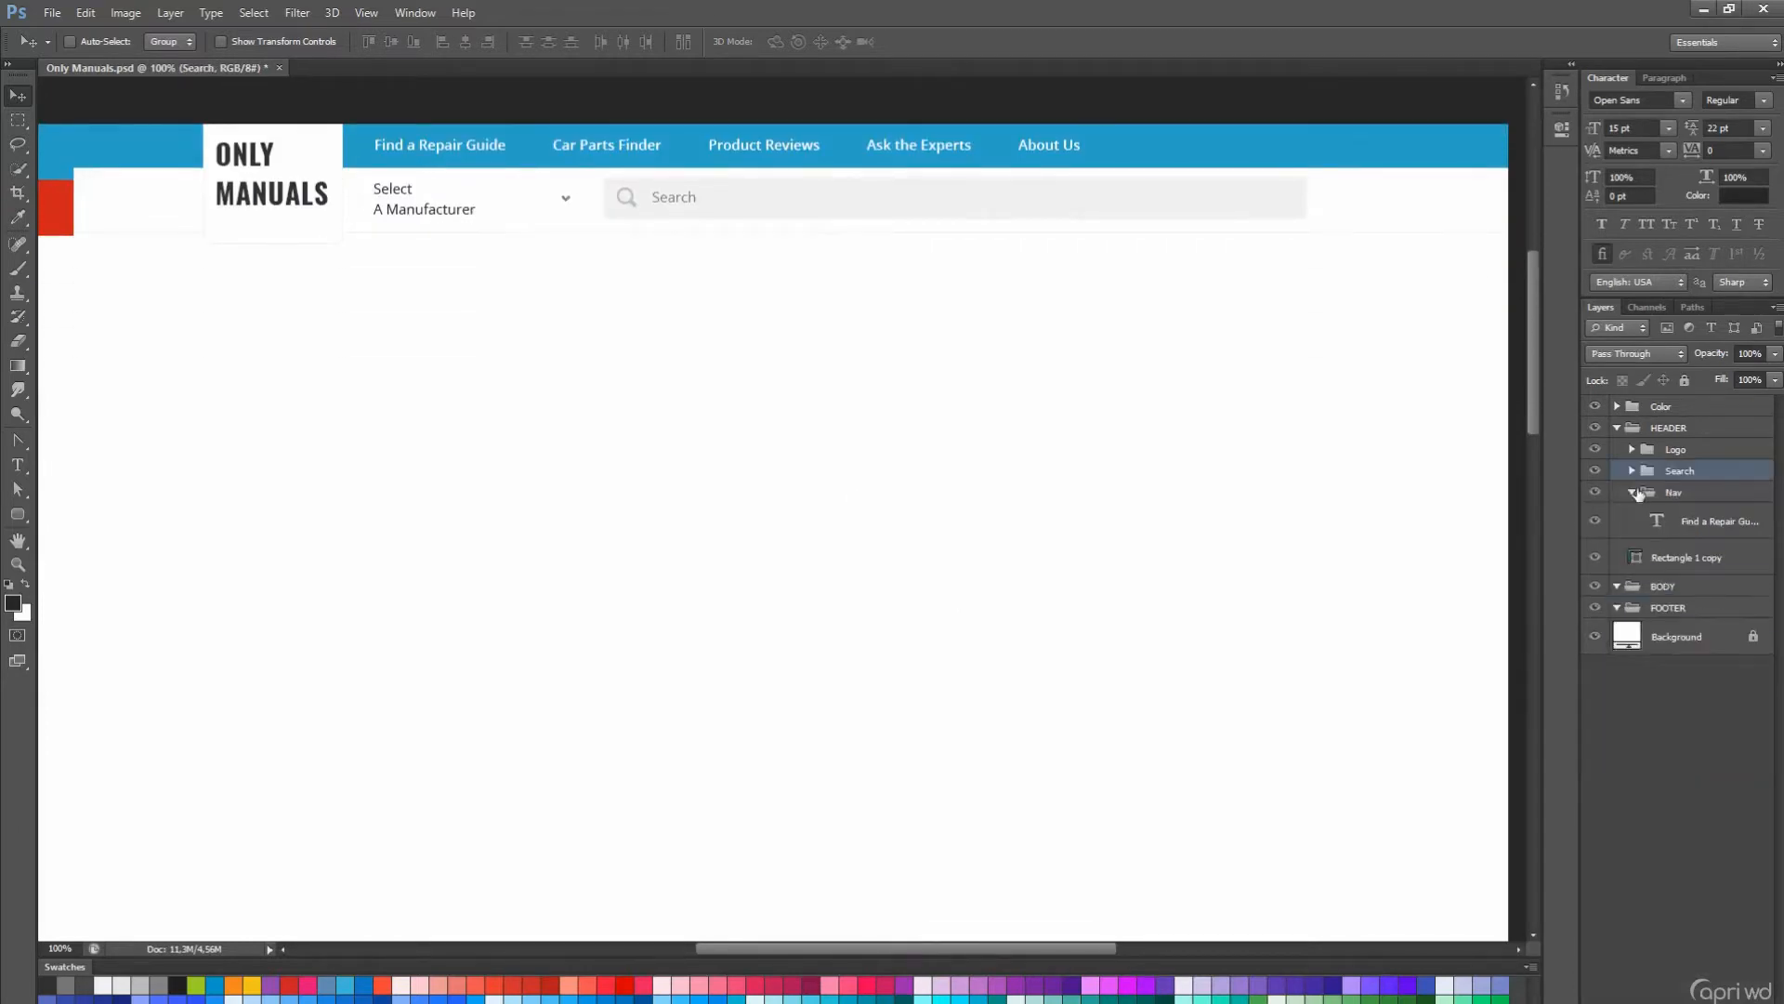
pyautogui.click(1631, 492)
pyautogui.click(1648, 550)
pyautogui.hotkey('ctrl', 'g')
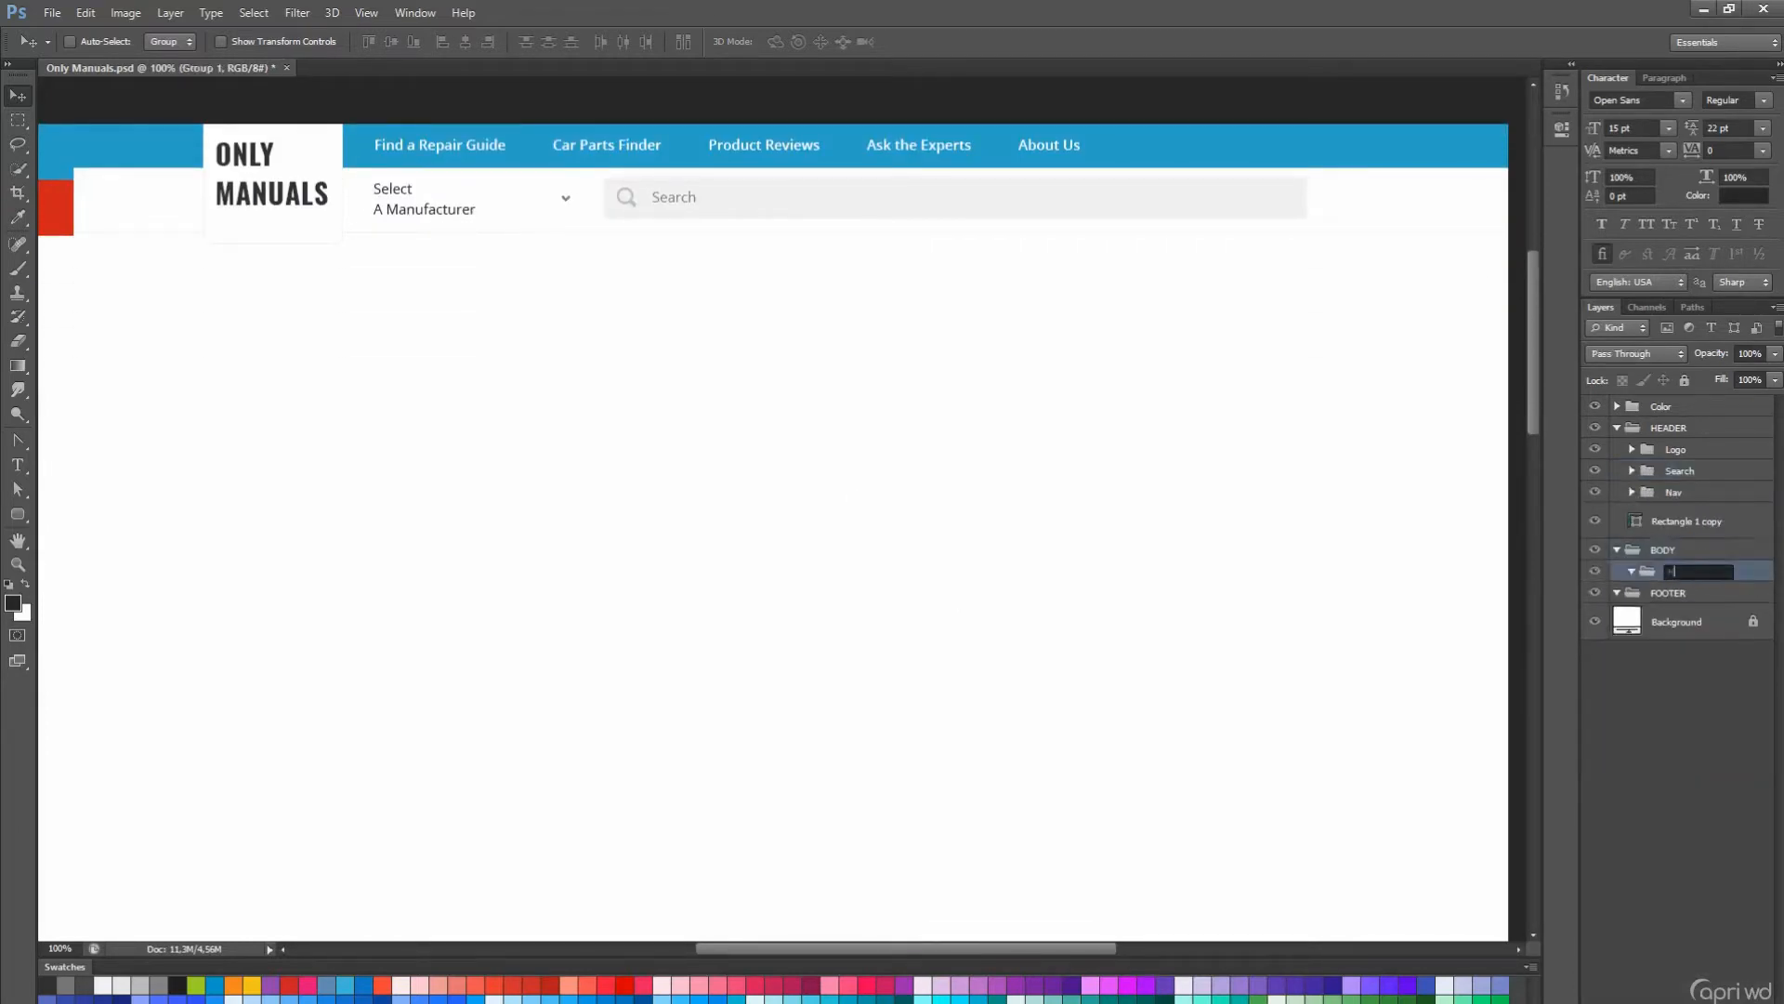
# - Draw a full-width dark rectangle about 1641 by 498 px below the header in the Hero group and hide the Color group
pyautogui.press('u')
pyautogui.press('Tab')
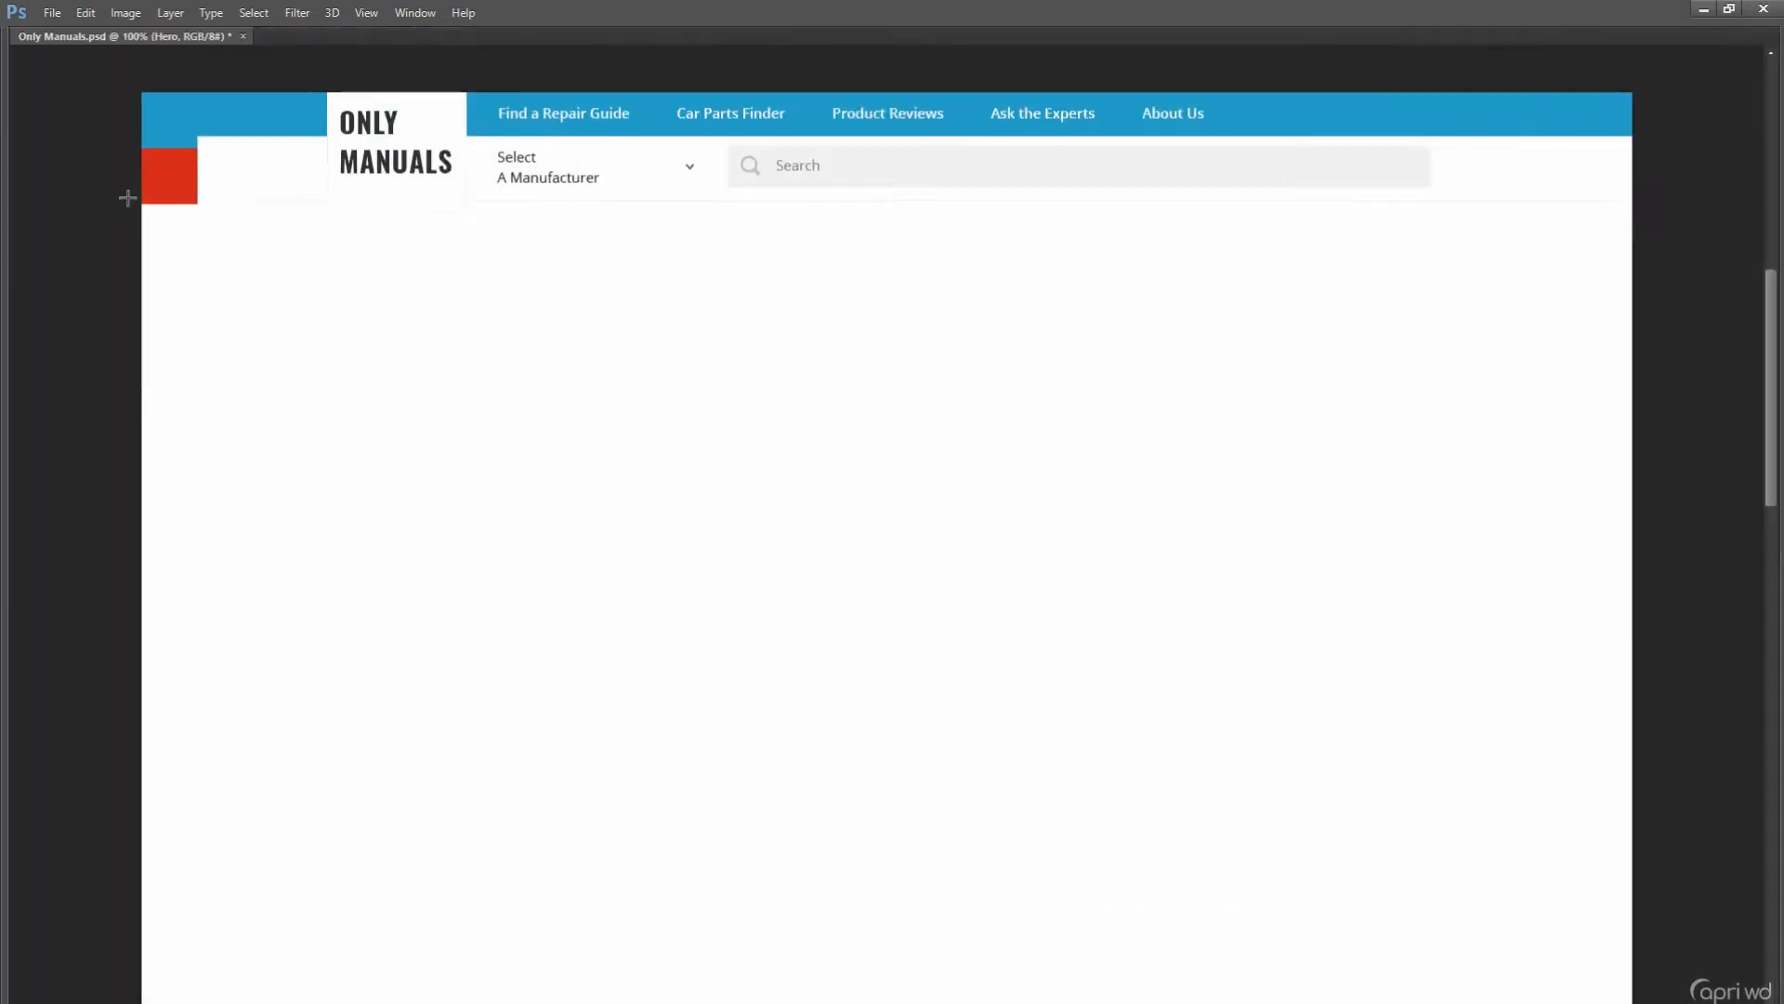
pyautogui.moveTo(125, 194); pyautogui.dragTo(1647, 638)
pyautogui.press('Tab')
pyautogui.press('v')
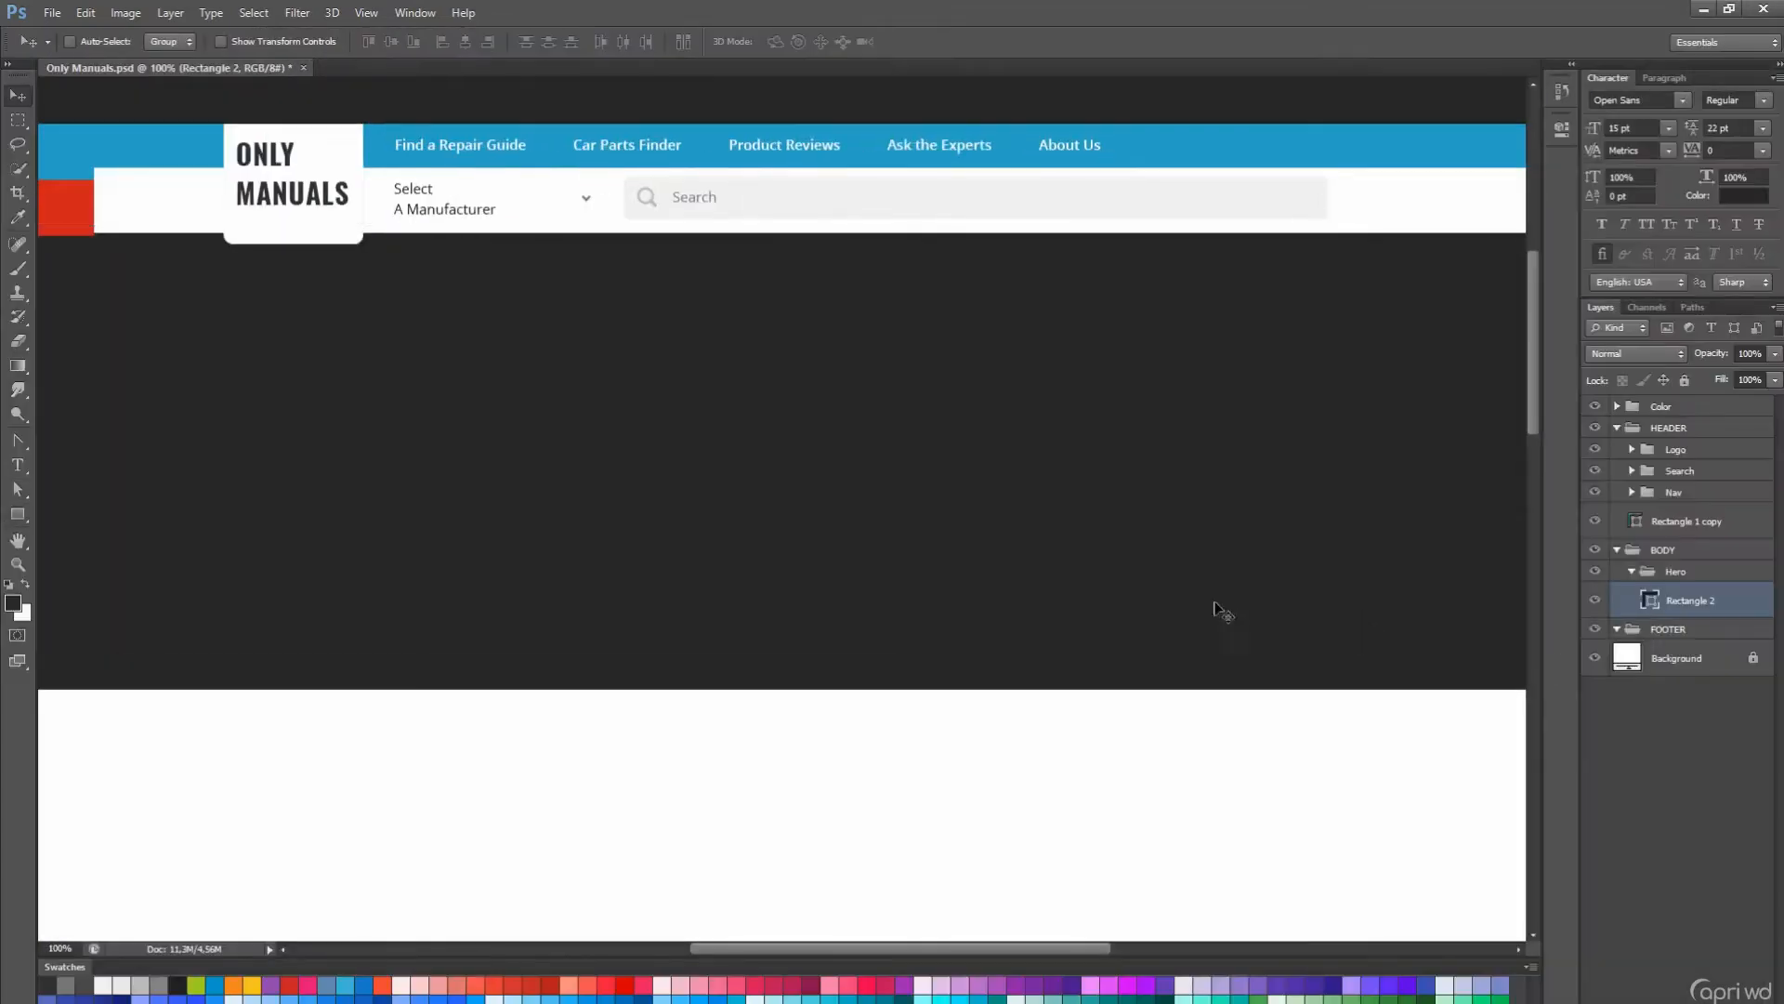
pyautogui.scroll(2, 1301, 524)
pyautogui.scroll(2, 998, 509)
pyautogui.click(1595, 406)
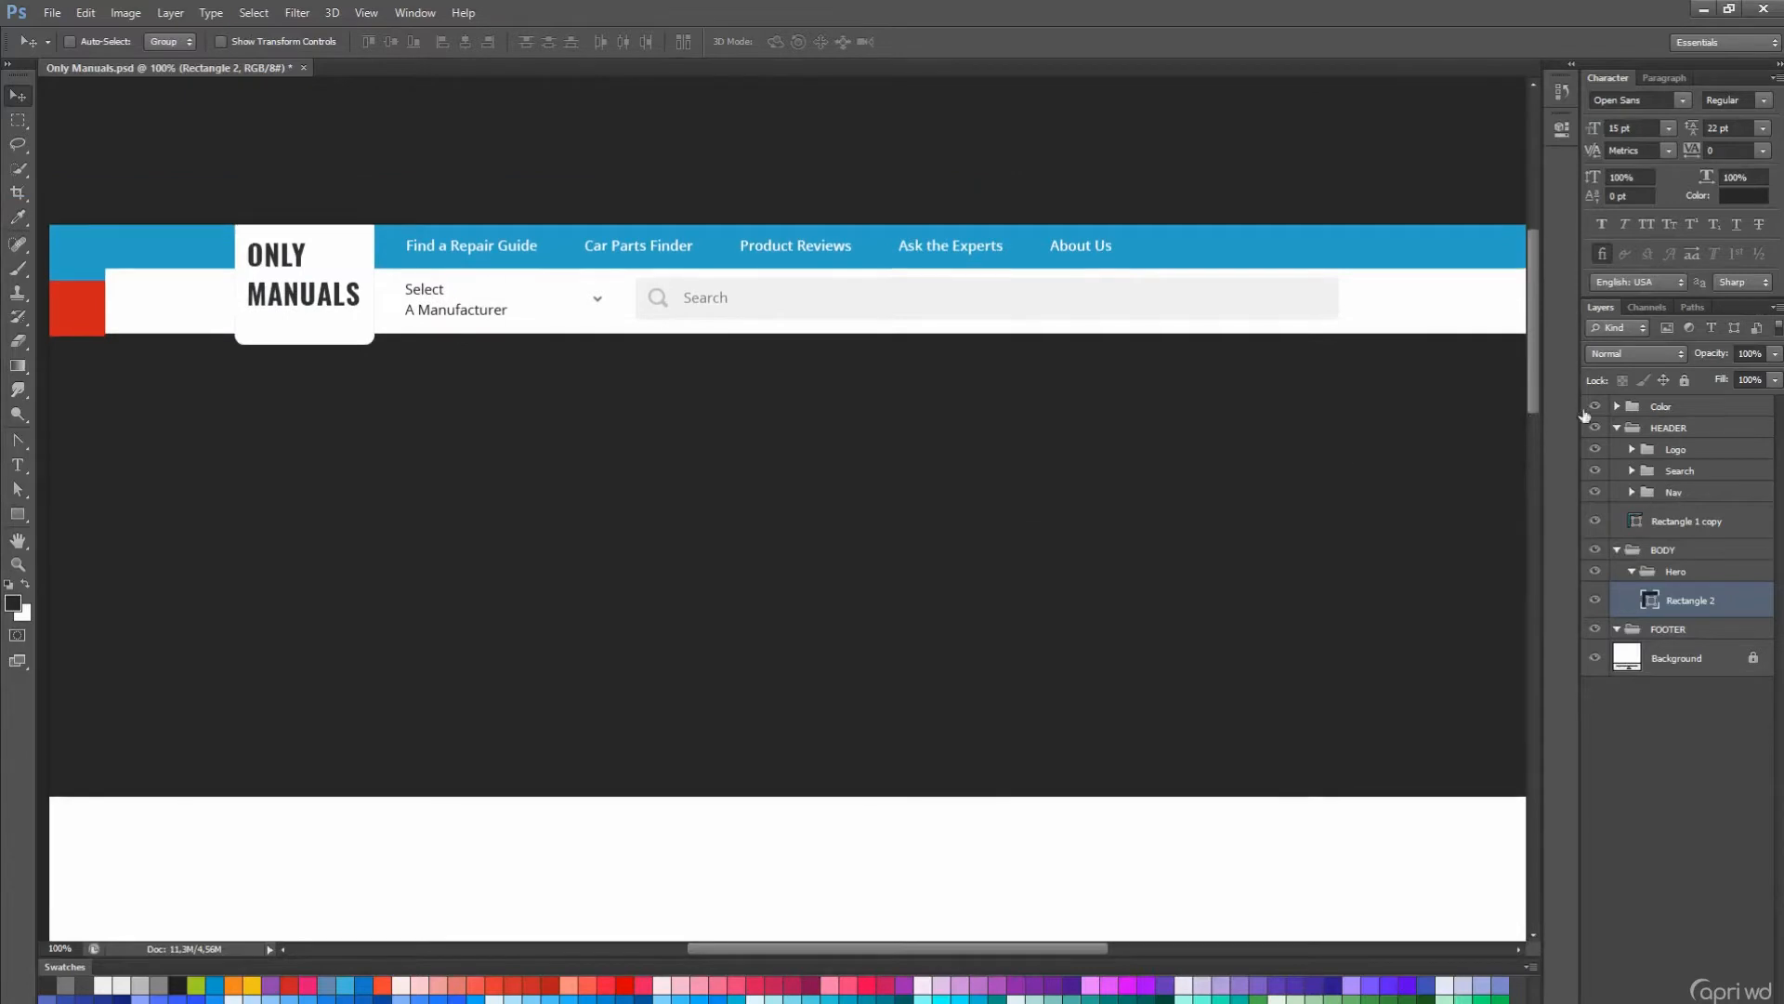
pyautogui.scroll(1, 1039, 526)
pyautogui.scroll(-1, 1187, 321)
# - Slightly reduce the white search strip's height and bring the dark hero rectangle's upper edge up to meet it
pyautogui.keyDown('ctrl'); pyautogui.click(1188, 322); pyautogui.keyUp('ctrl')
pyautogui.keyDown('ctrl'); pyautogui.click(1312, 428); pyautogui.keyUp('ctrl')
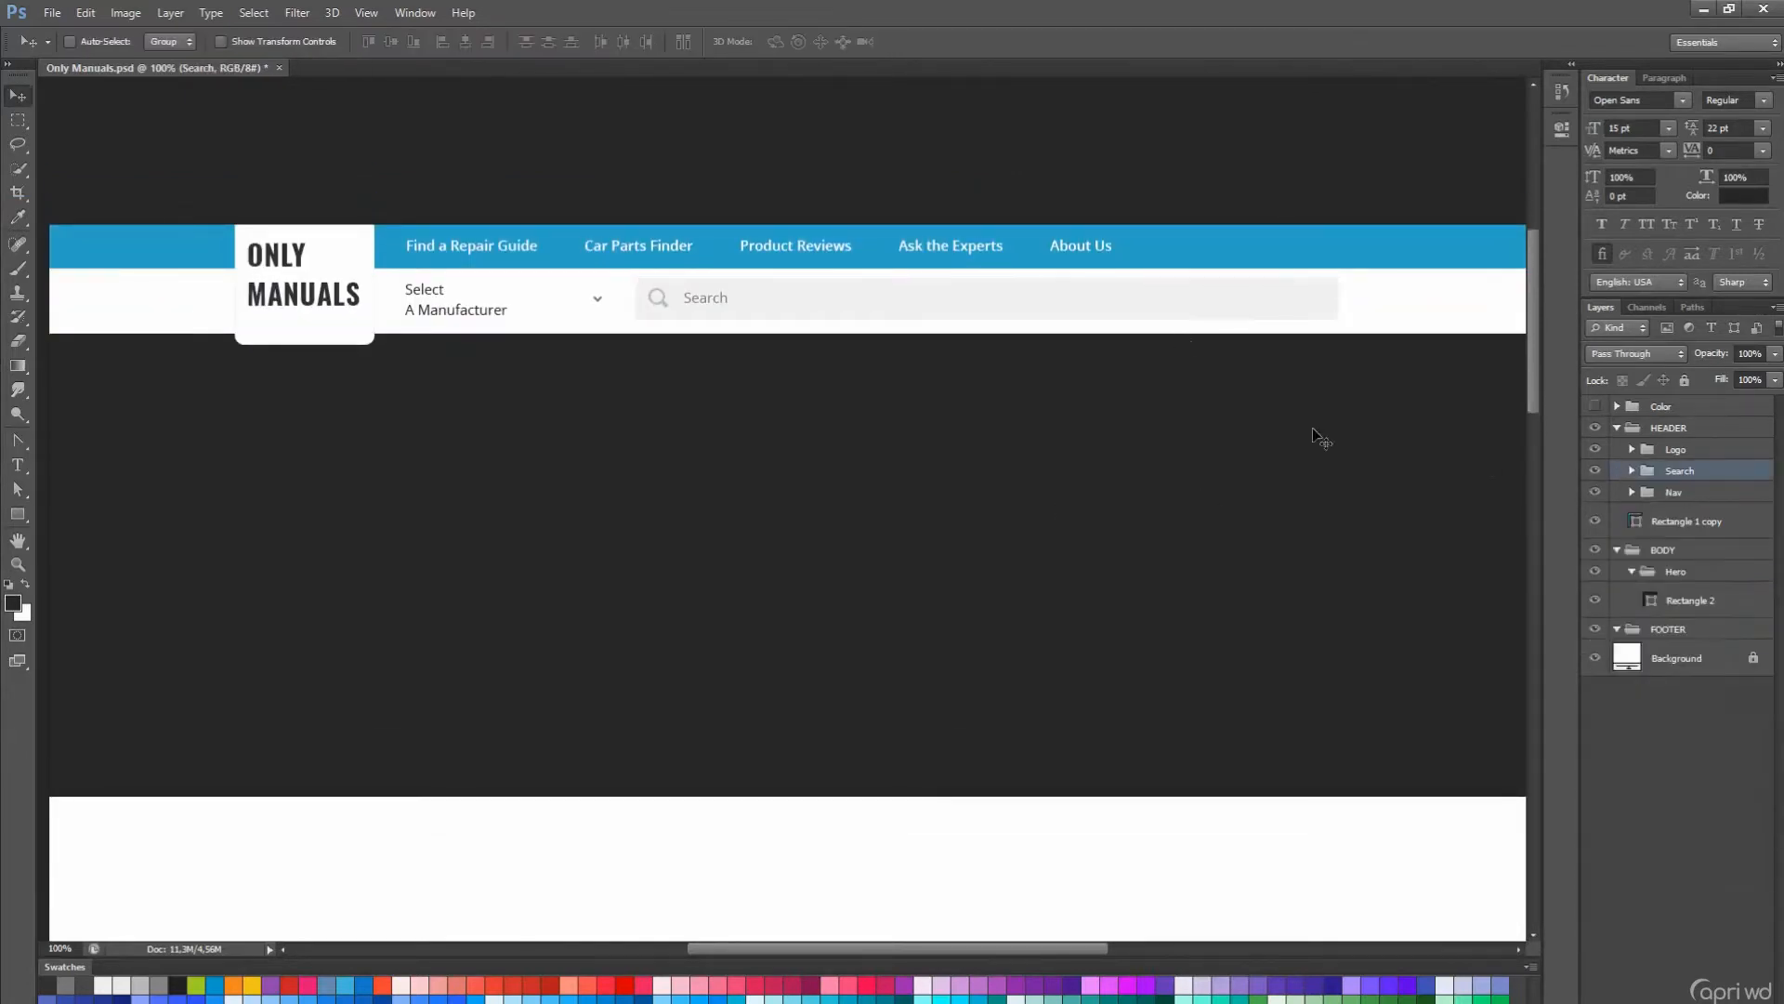
pyautogui.click(1260, 307)
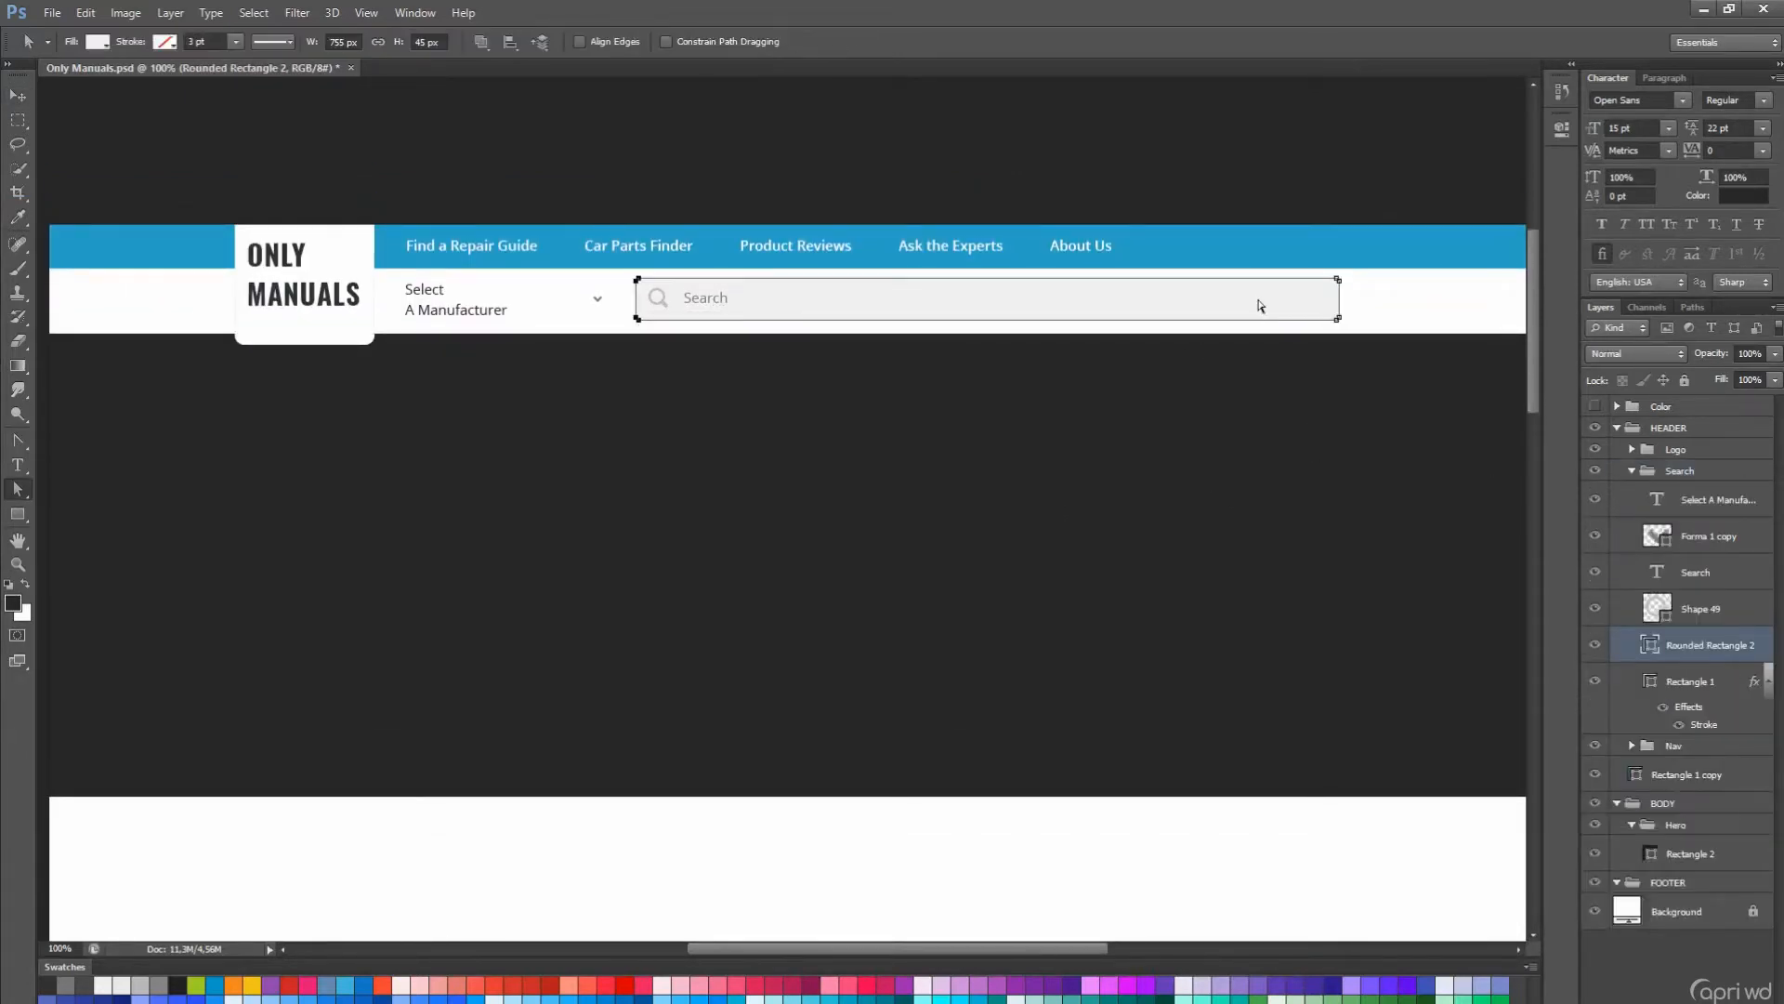
pyautogui.click(1378, 312)
pyautogui.press('Tab')
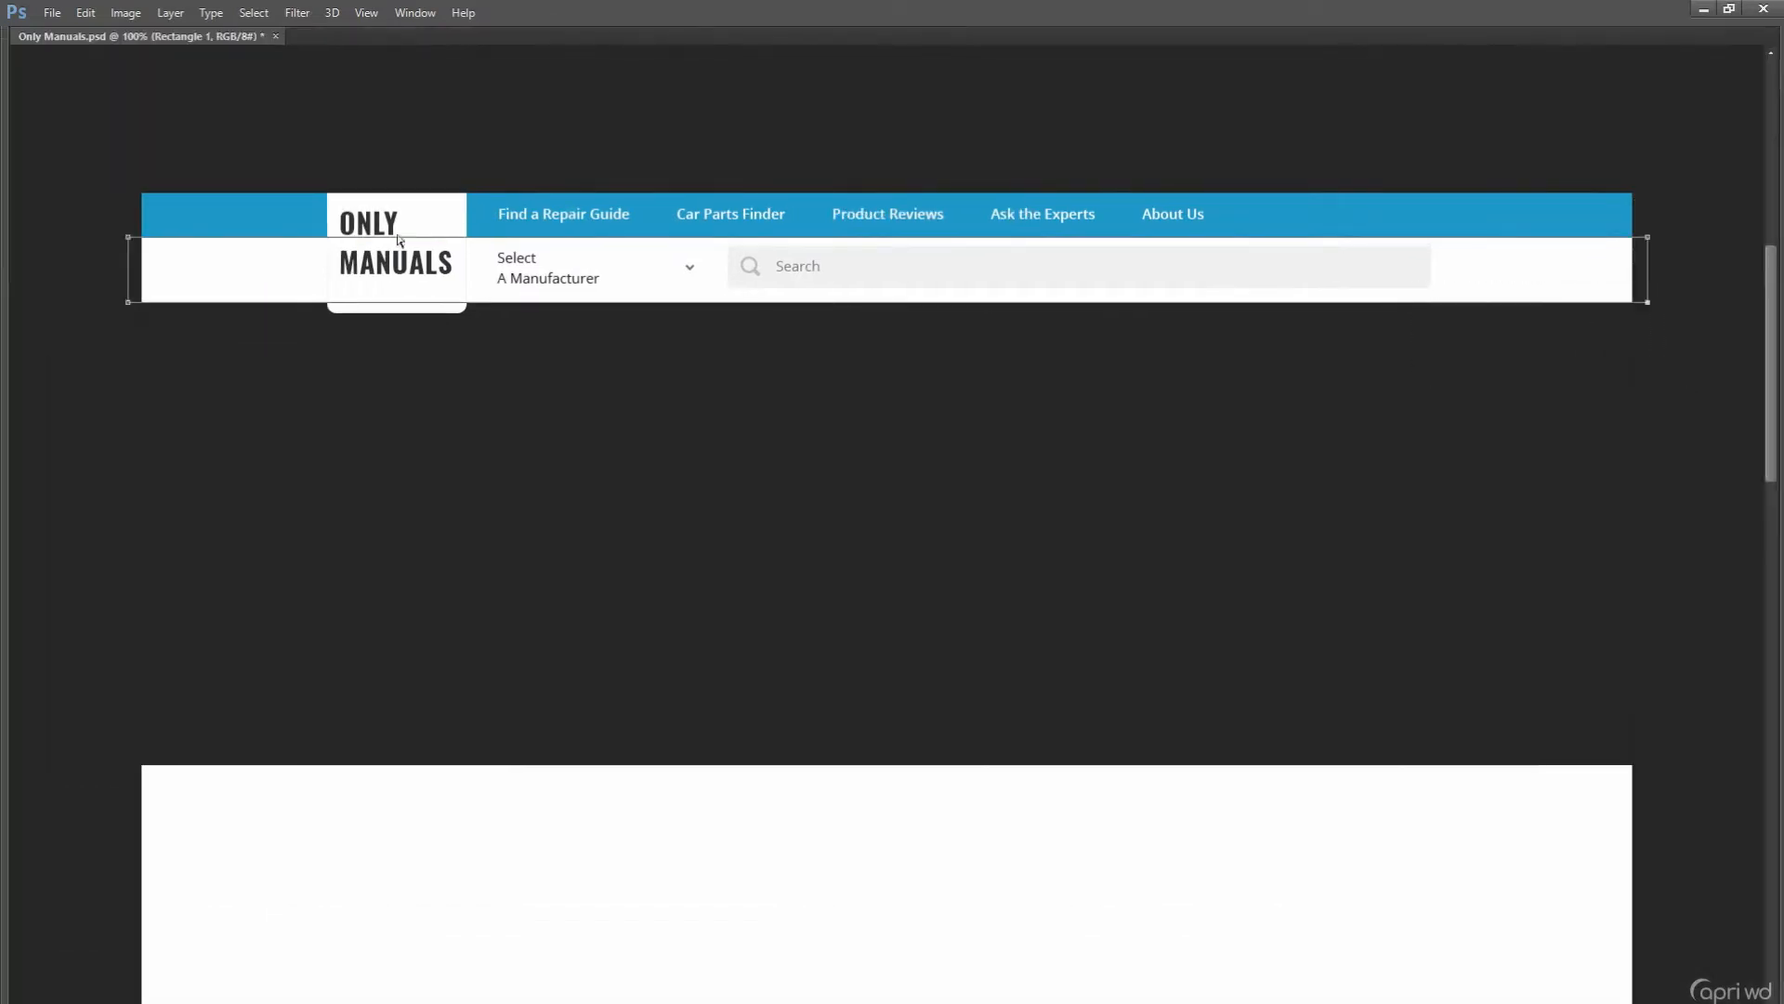
pyautogui.press('Tab')
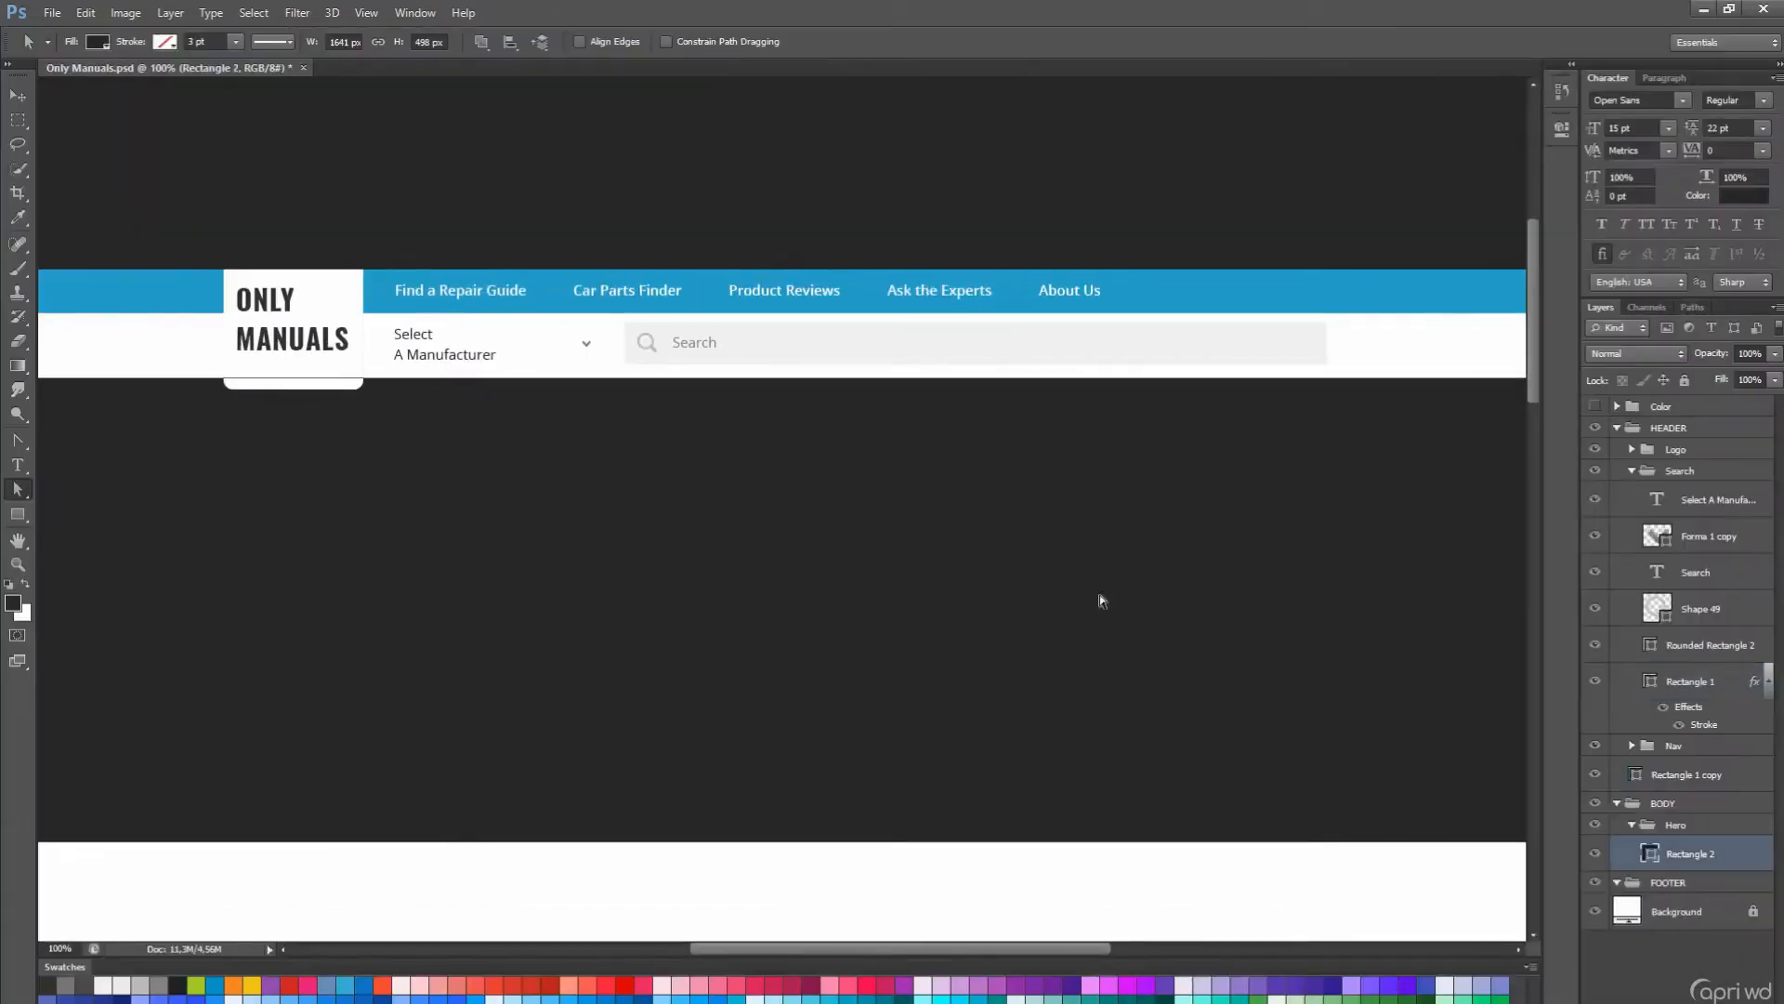
pyautogui.keyDown('ctrl'); pyautogui.click(1349, 650); pyautogui.keyUp('ctrl')
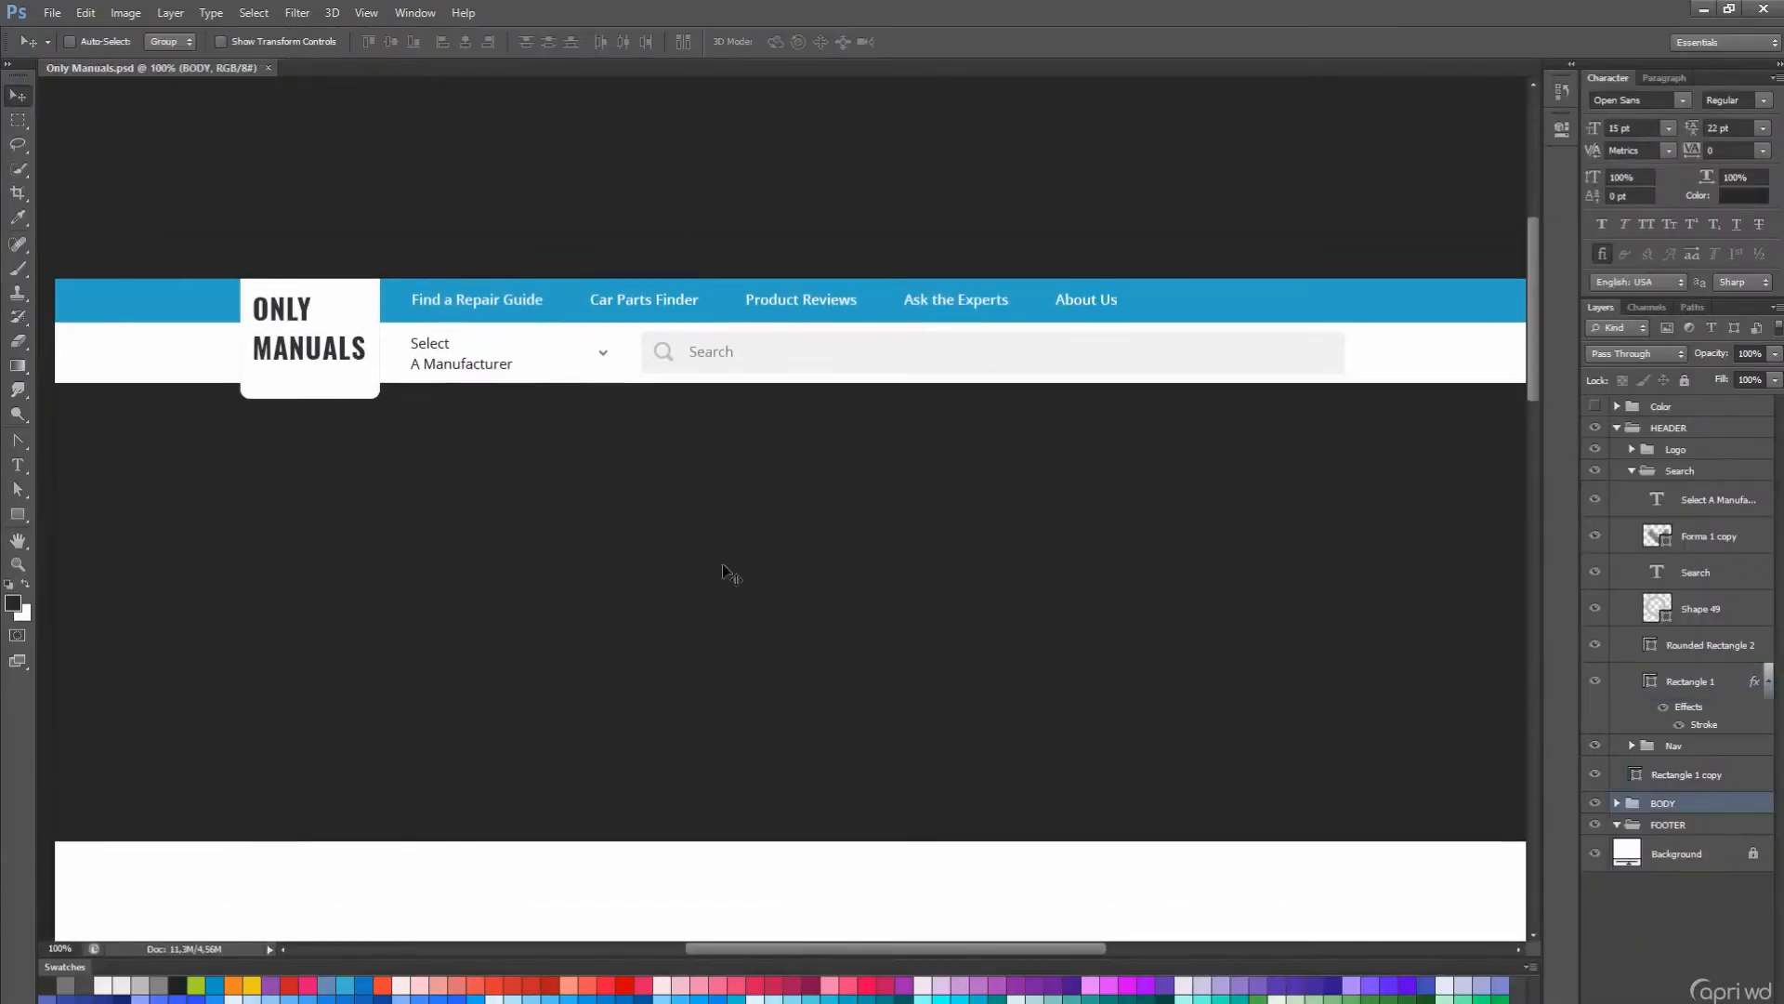
# - Nudge the ONLY MANUALS text down within its white logo box and collapse the Logo and Search groups
pyautogui.keyDown('ctrl'); pyautogui.click(319, 360); pyautogui.keyUp('ctrl')
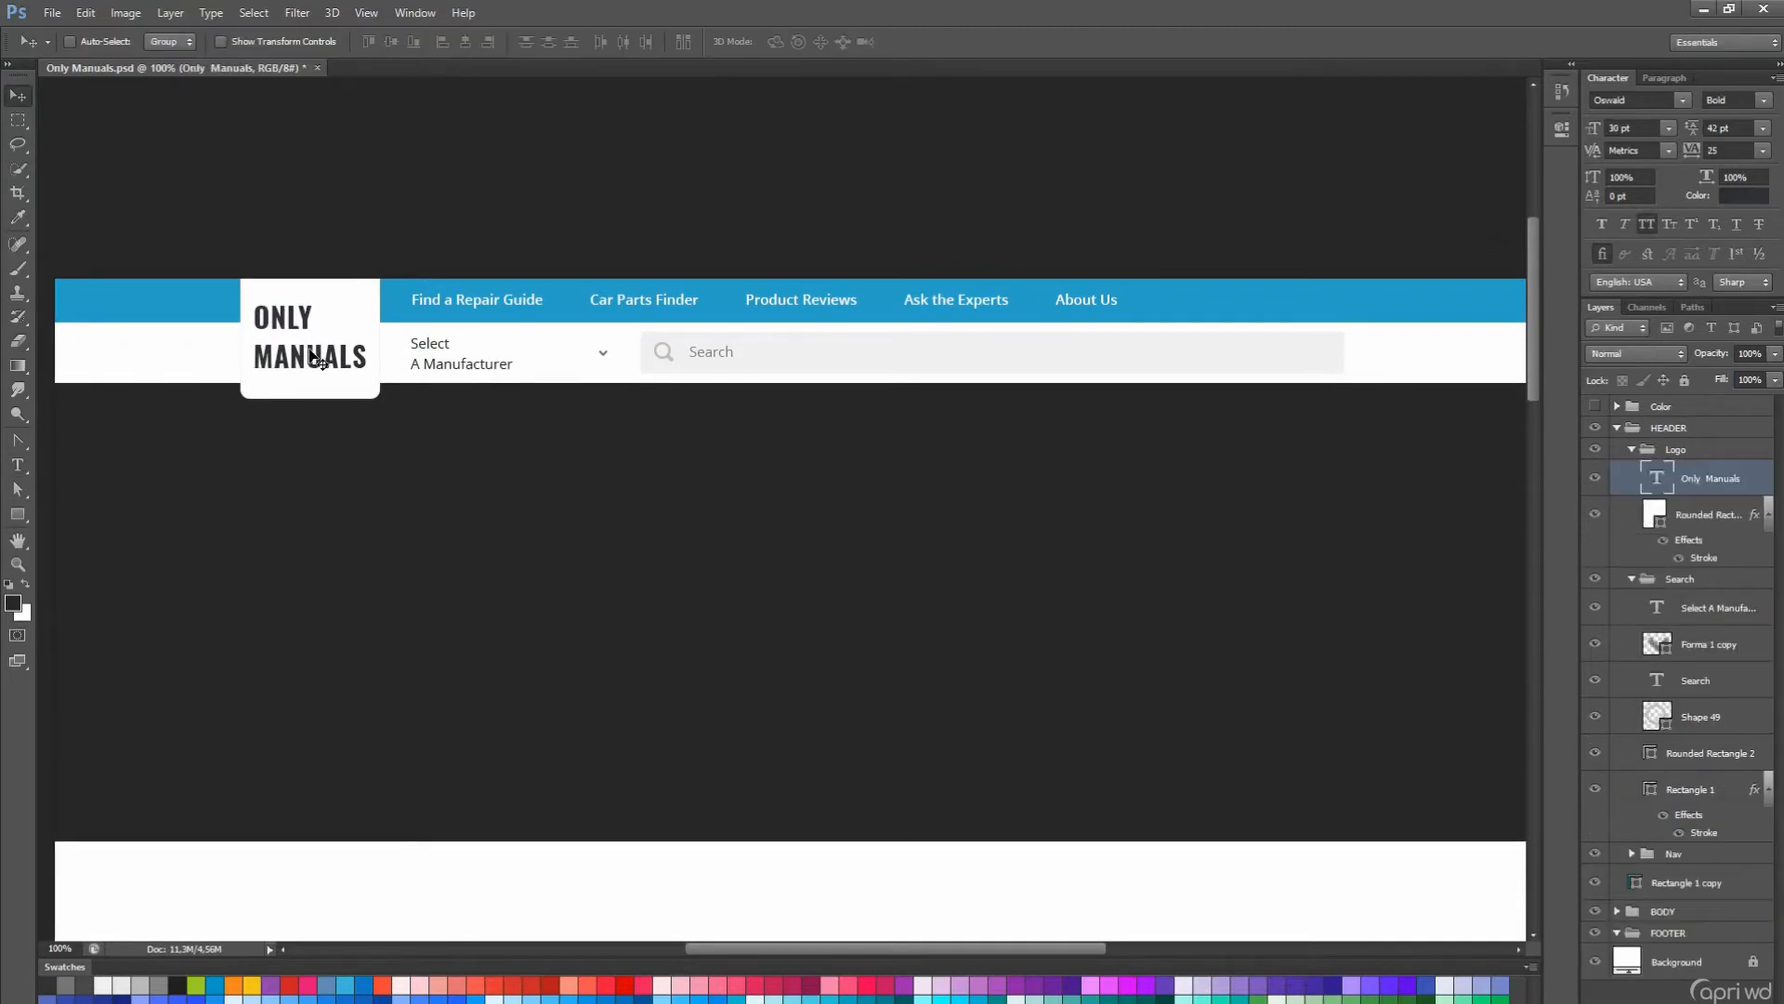
pyautogui.scroll(-2, 331, 366)
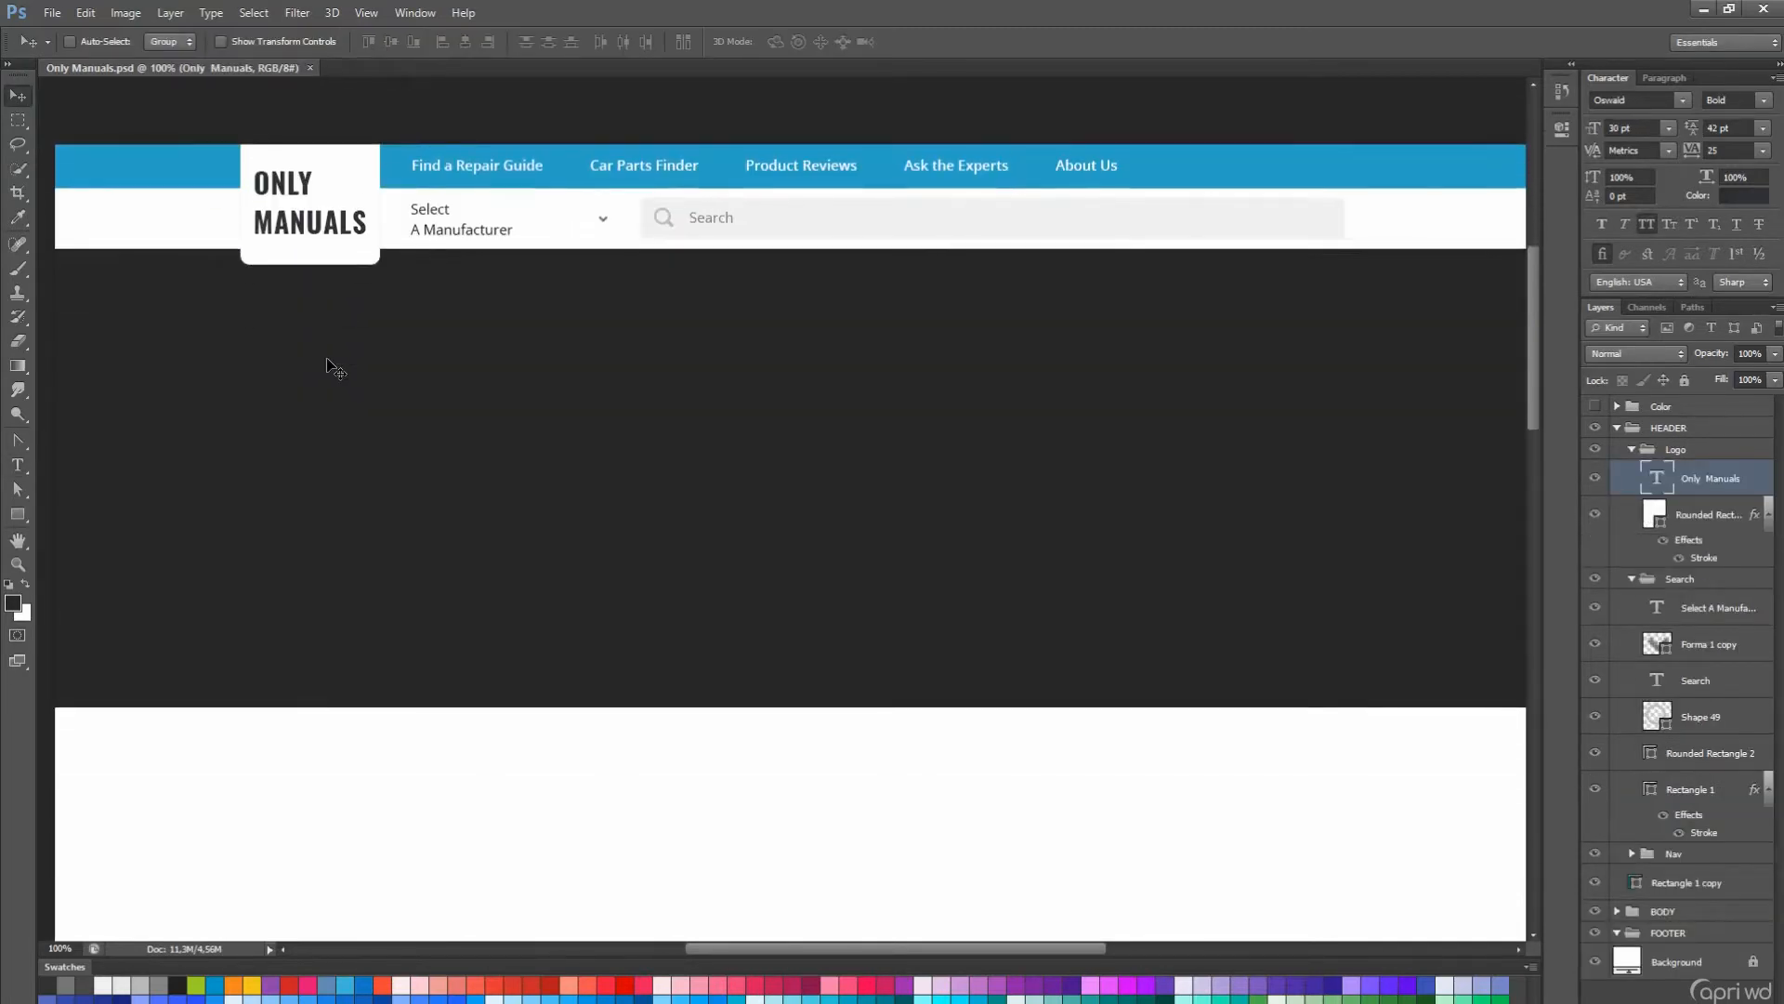
pyautogui.click(1632, 449)
pyautogui.click(1632, 470)
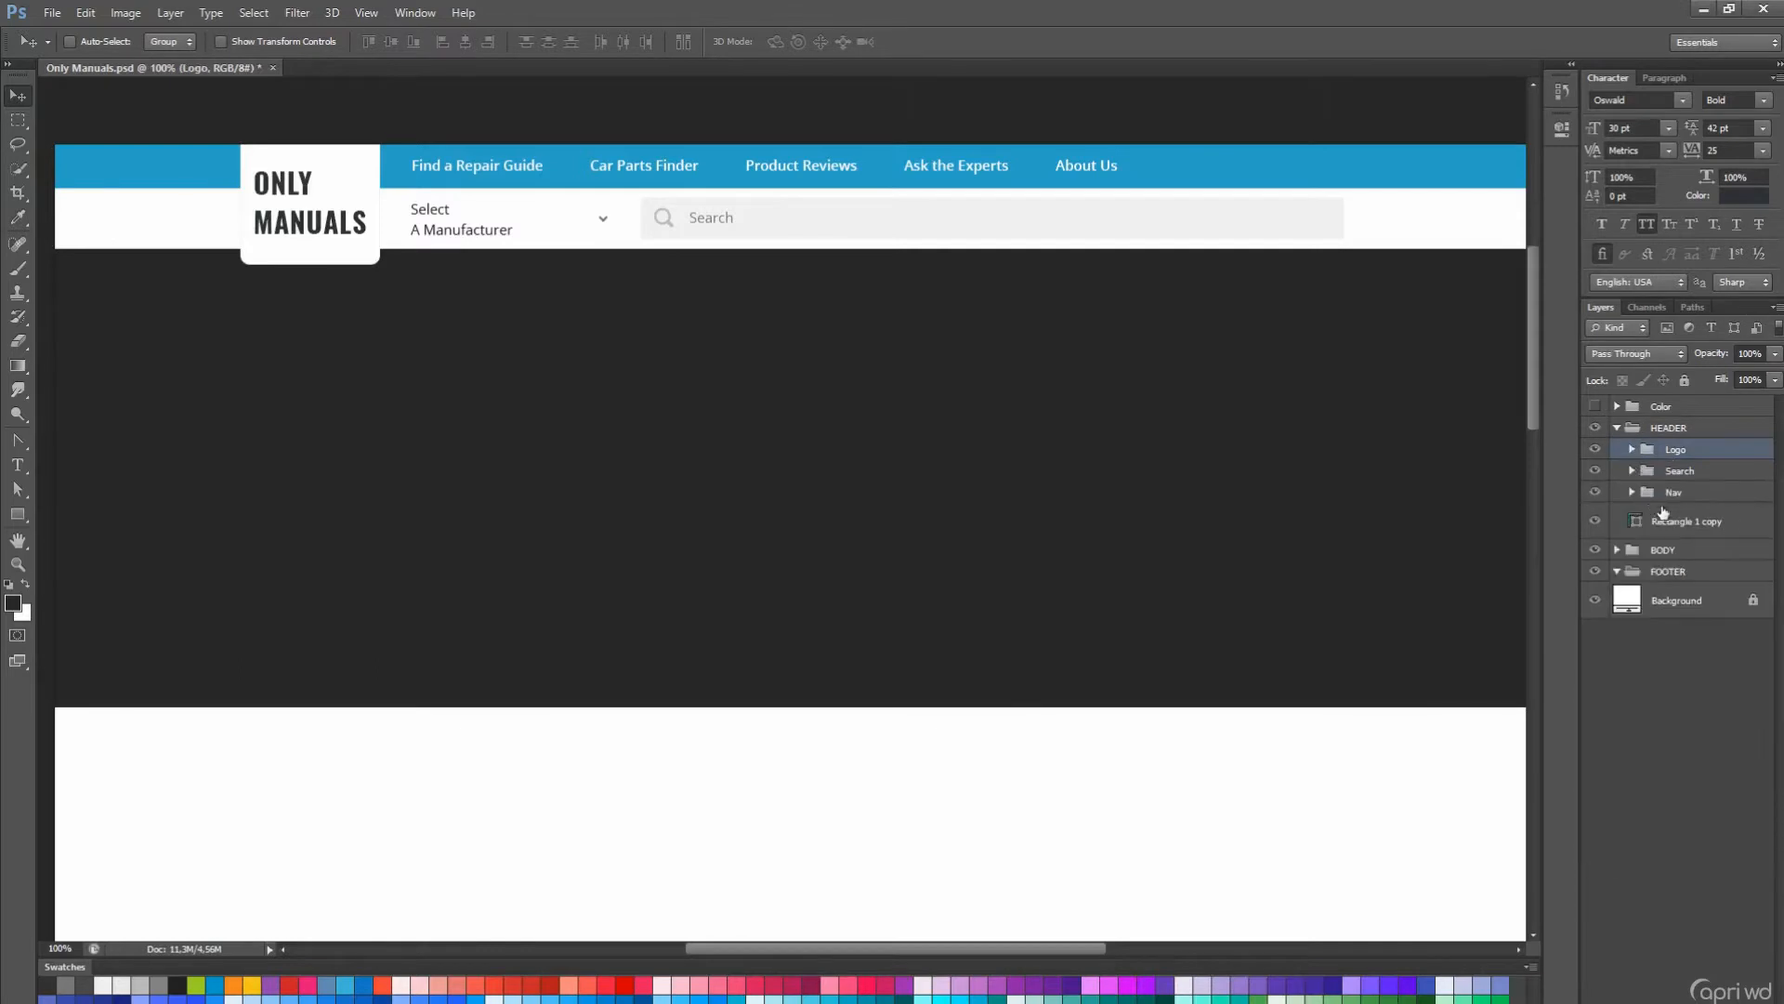
# - Duplicate the dark hero rectangle into the FOOTER group and move the copy down to the page's lower edge
pyautogui.click(1667, 572)
pyautogui.scroll(-6, 1140, 458)
pyautogui.press('a')
pyautogui.click(947, 305)
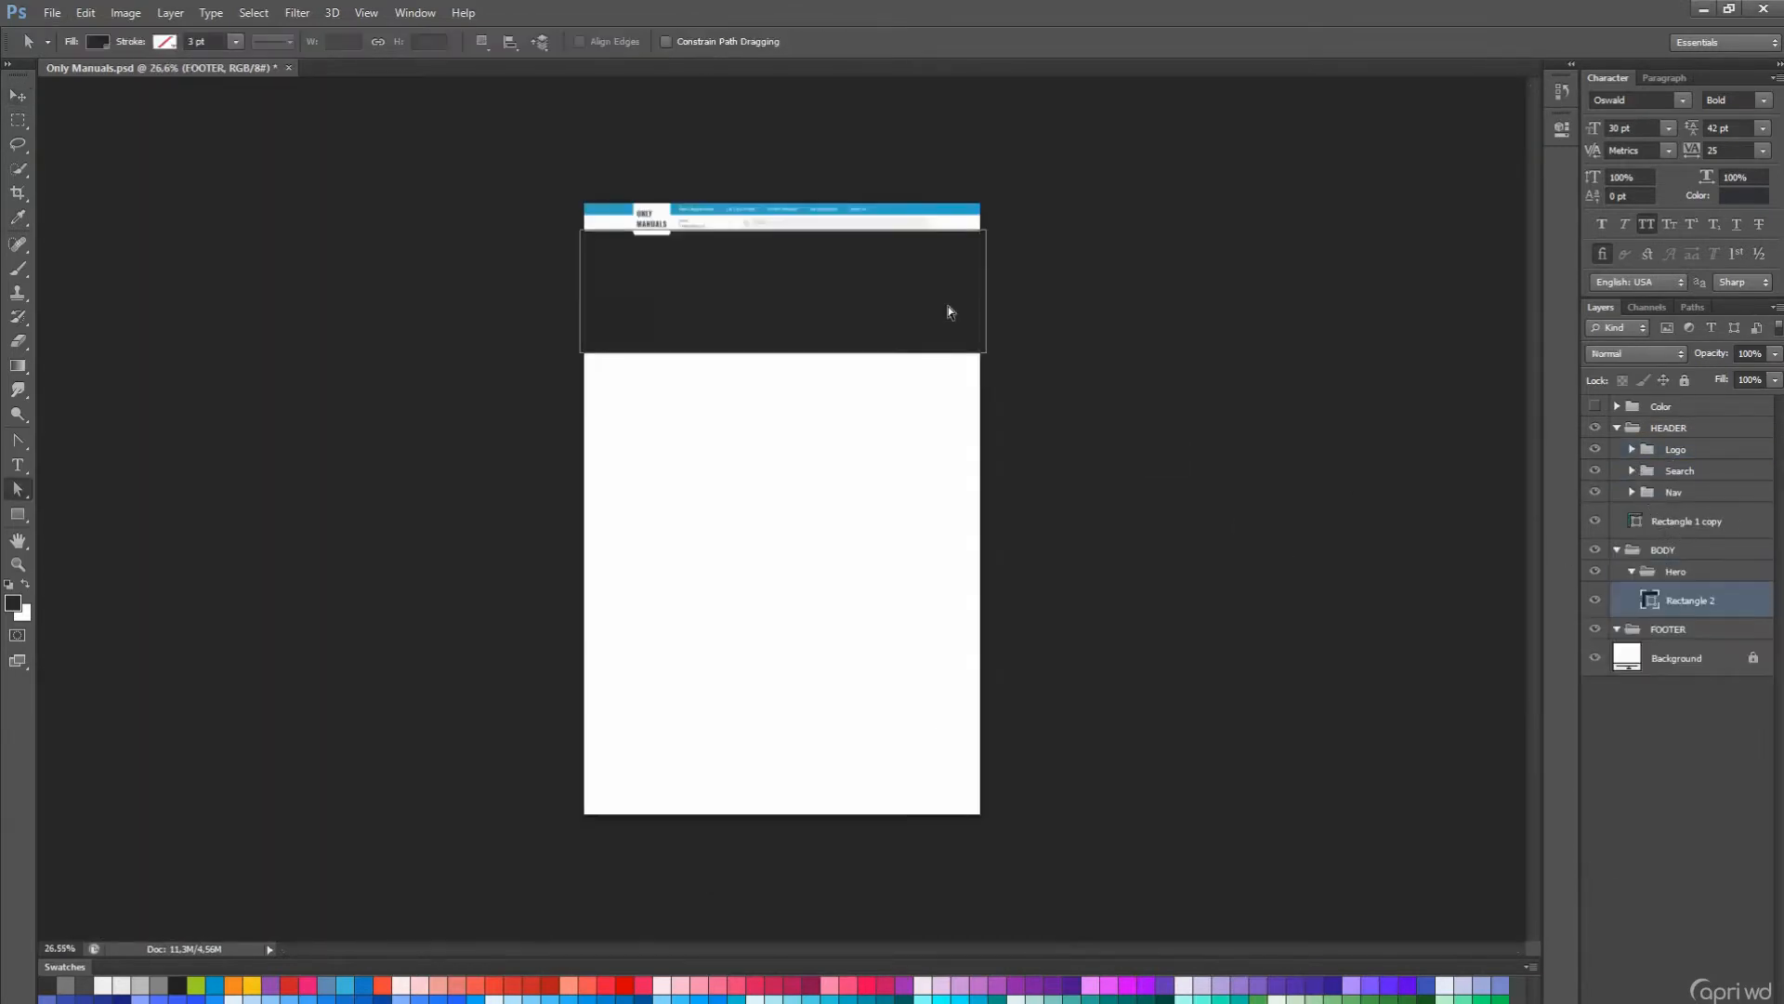
pyautogui.moveTo(1650, 602); pyautogui.dragTo(1663, 631)
pyautogui.moveTo(892, 334); pyautogui.dragTo(899, 781)
# - Recolour the footer rectangle with the blue sampled from the navigation bar
pyautogui.doubleClick(1635, 656)
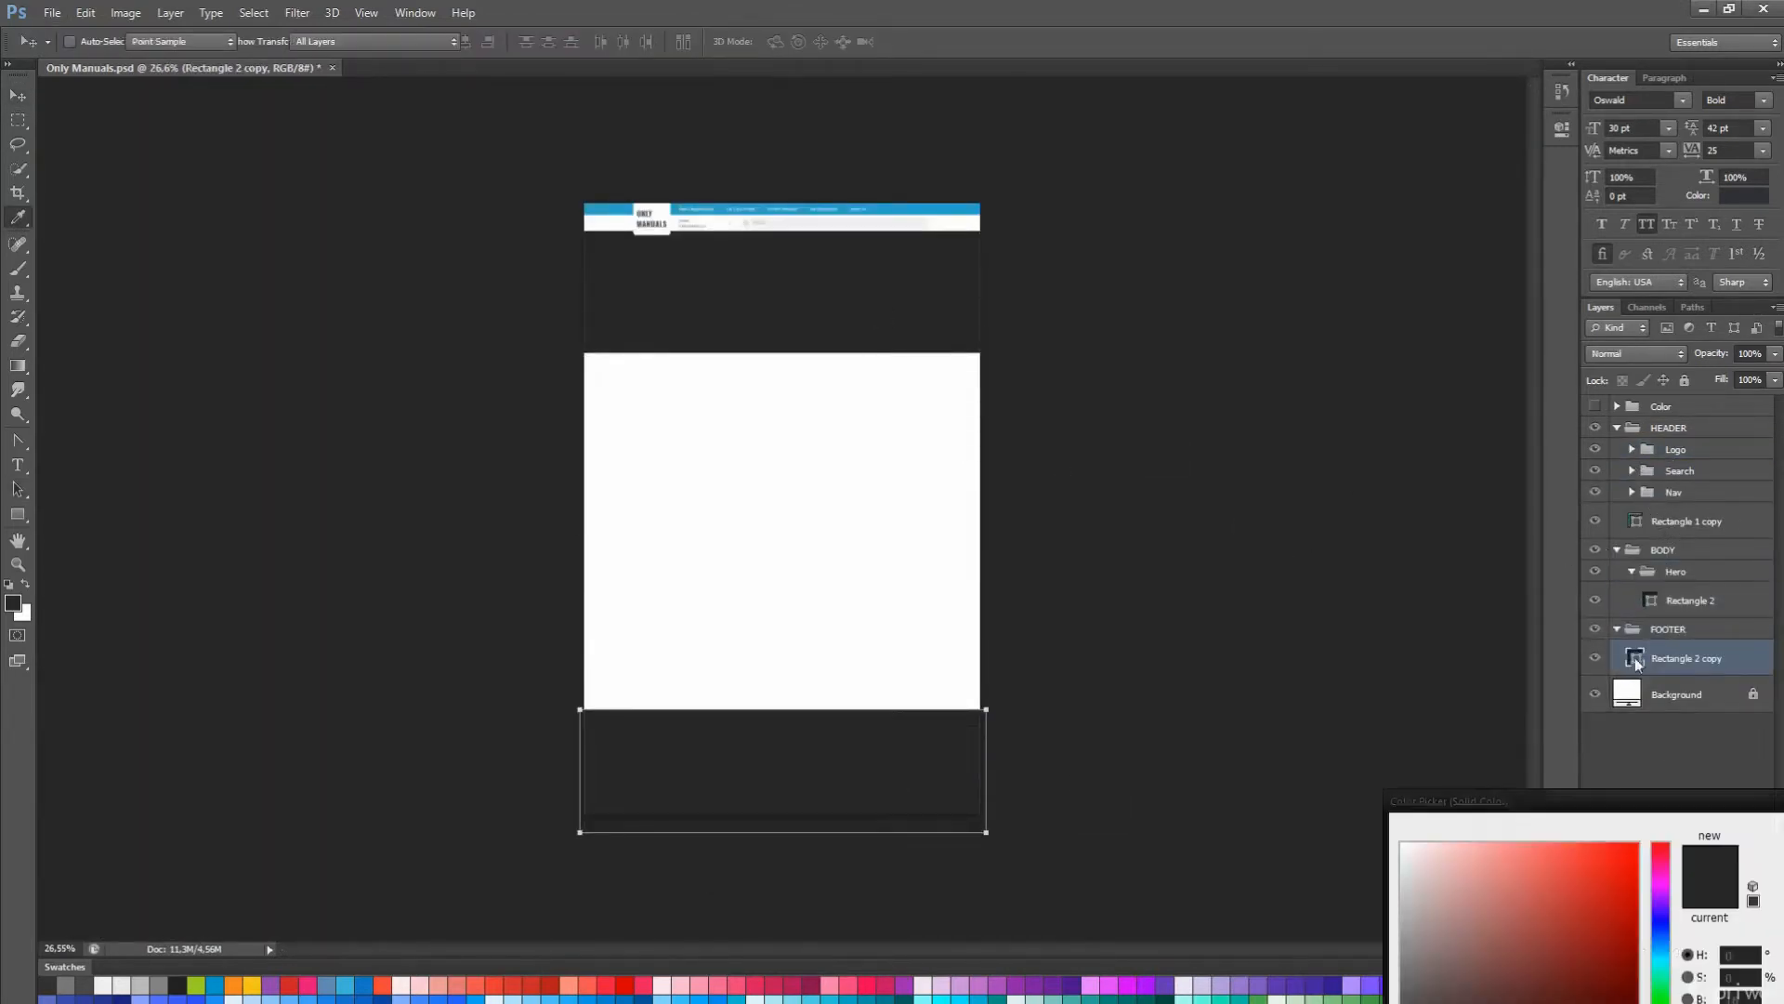
pyautogui.click(953, 200)
pyautogui.press('Return')
# - Add white footer text on the blue rectangle with the lines "About Us", "Manufacturer list" and "Part Finder"
pyautogui.hotkey('ctrl', '1')
pyautogui.moveTo(1536, 520); pyautogui.dragTo(1536, 679)
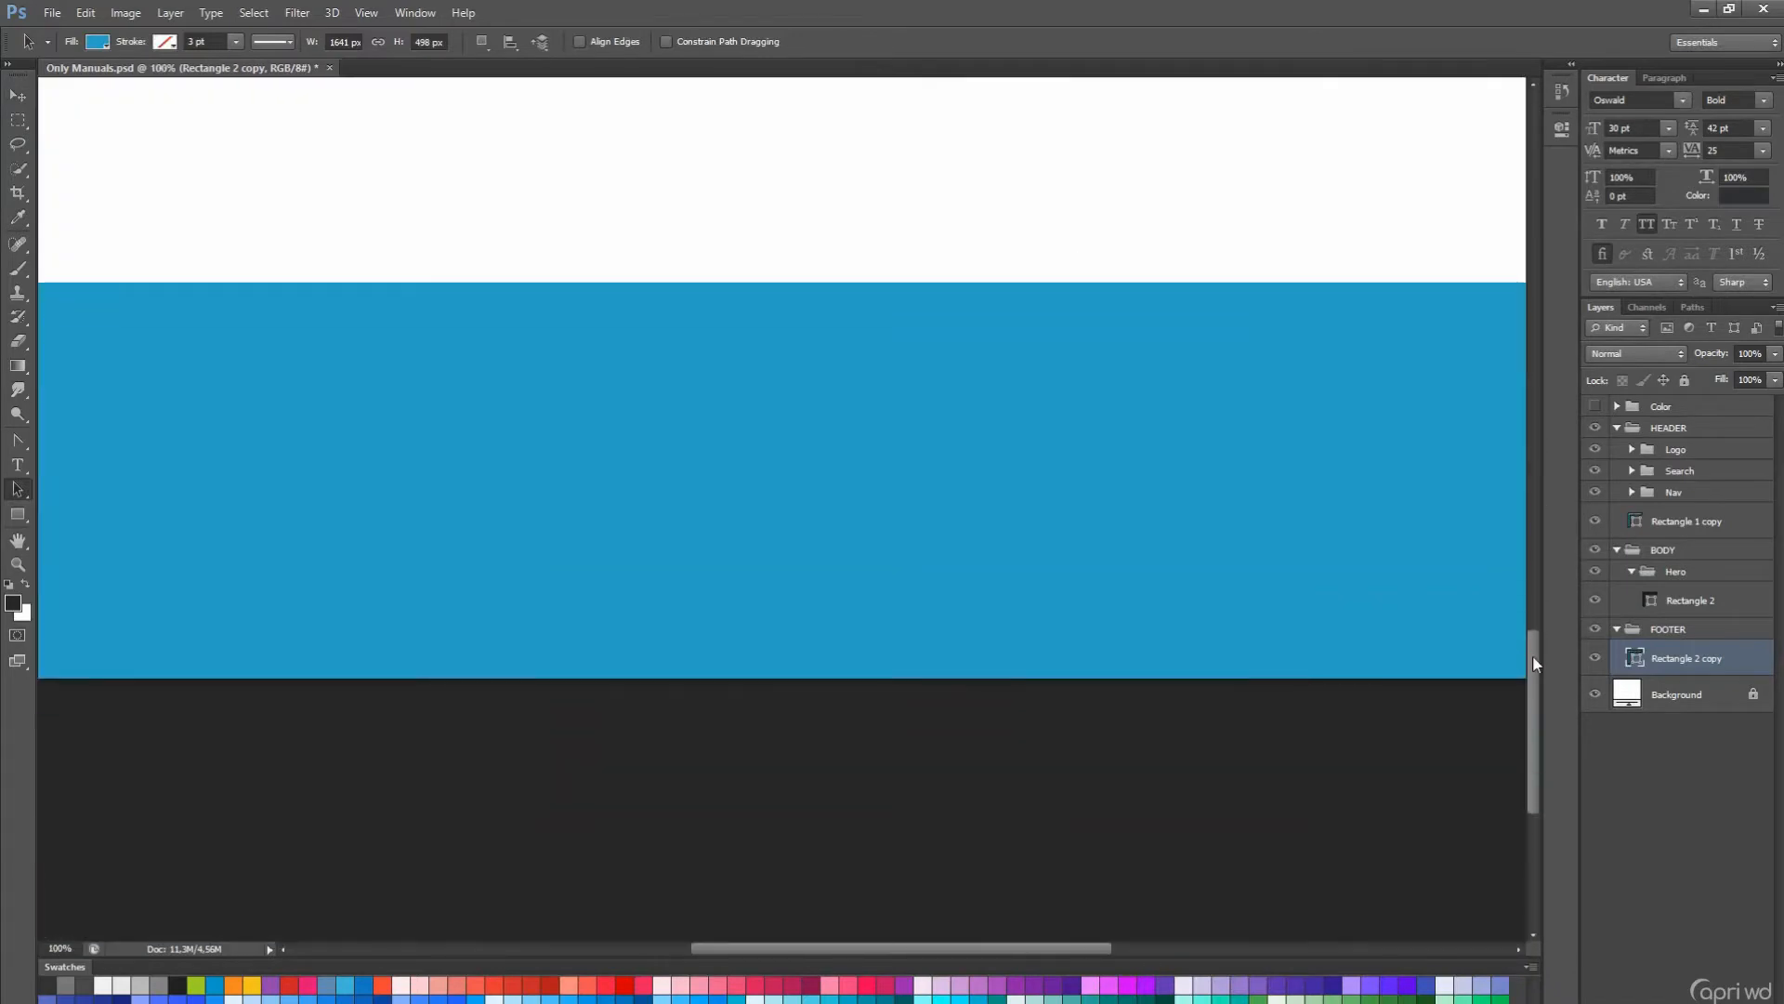
pyautogui.press('t')
pyautogui.click(769, 326)
pyautogui.write('AB')
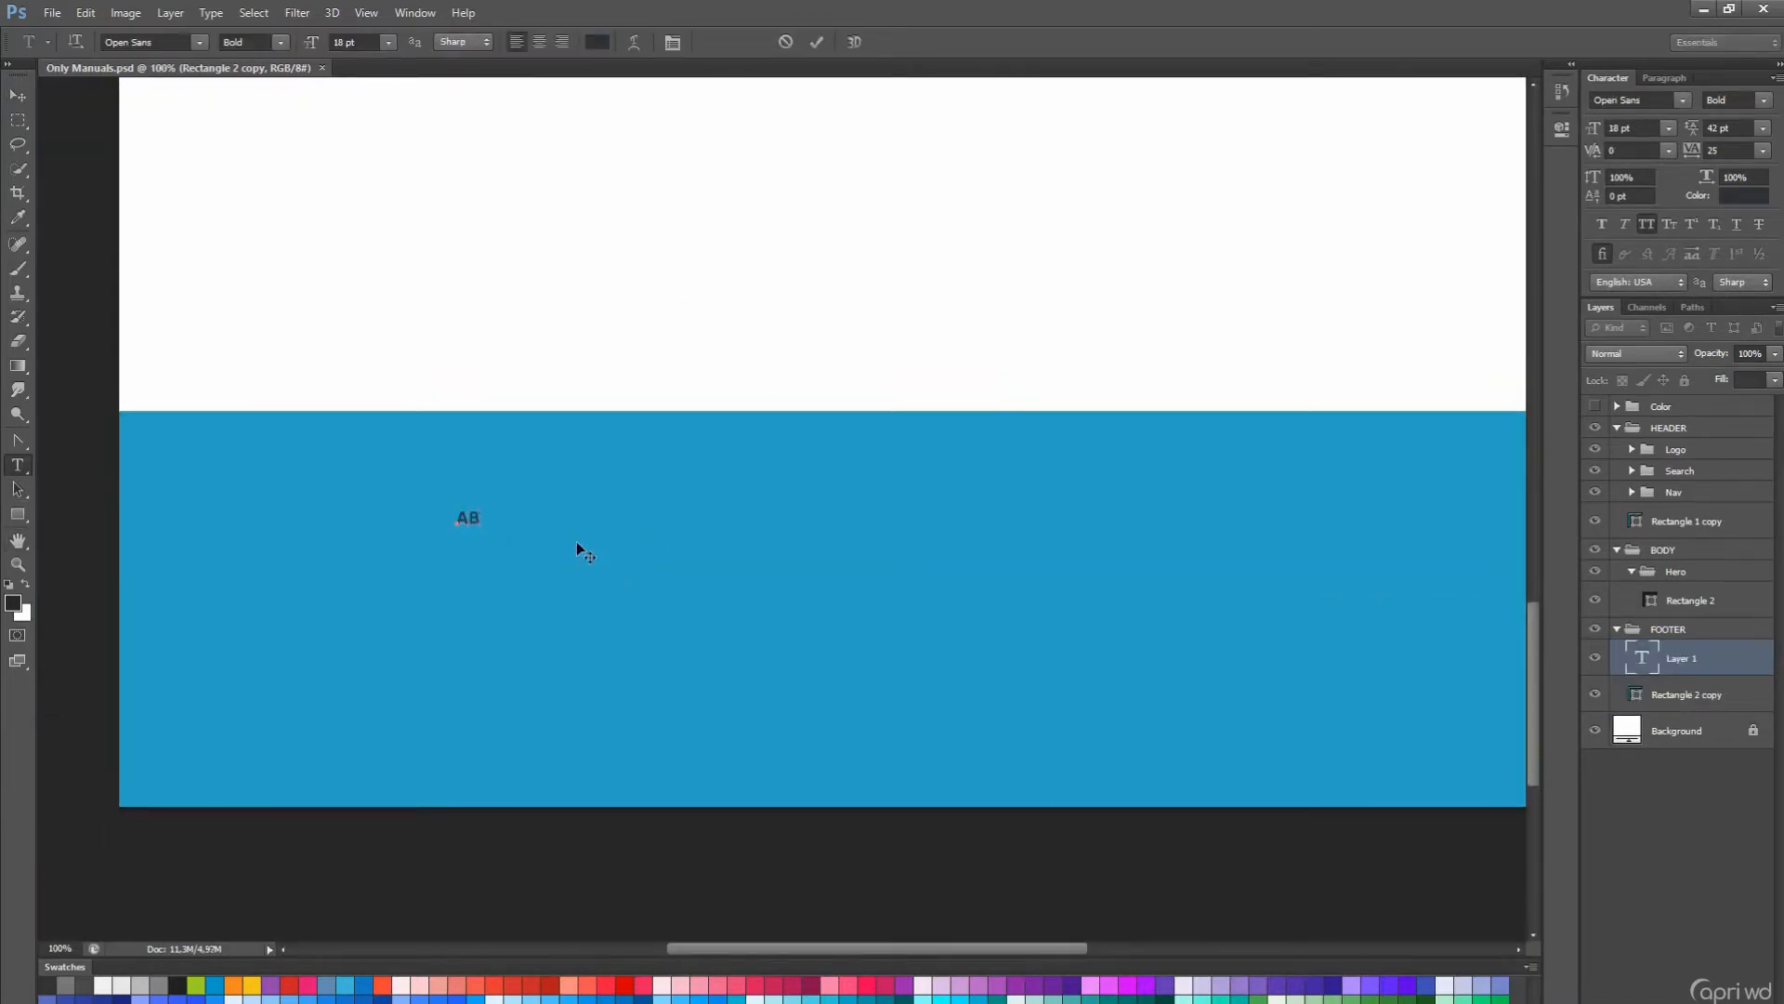
pyautogui.write('OUT US')
pyautogui.hotkey('ctrl', 'a')
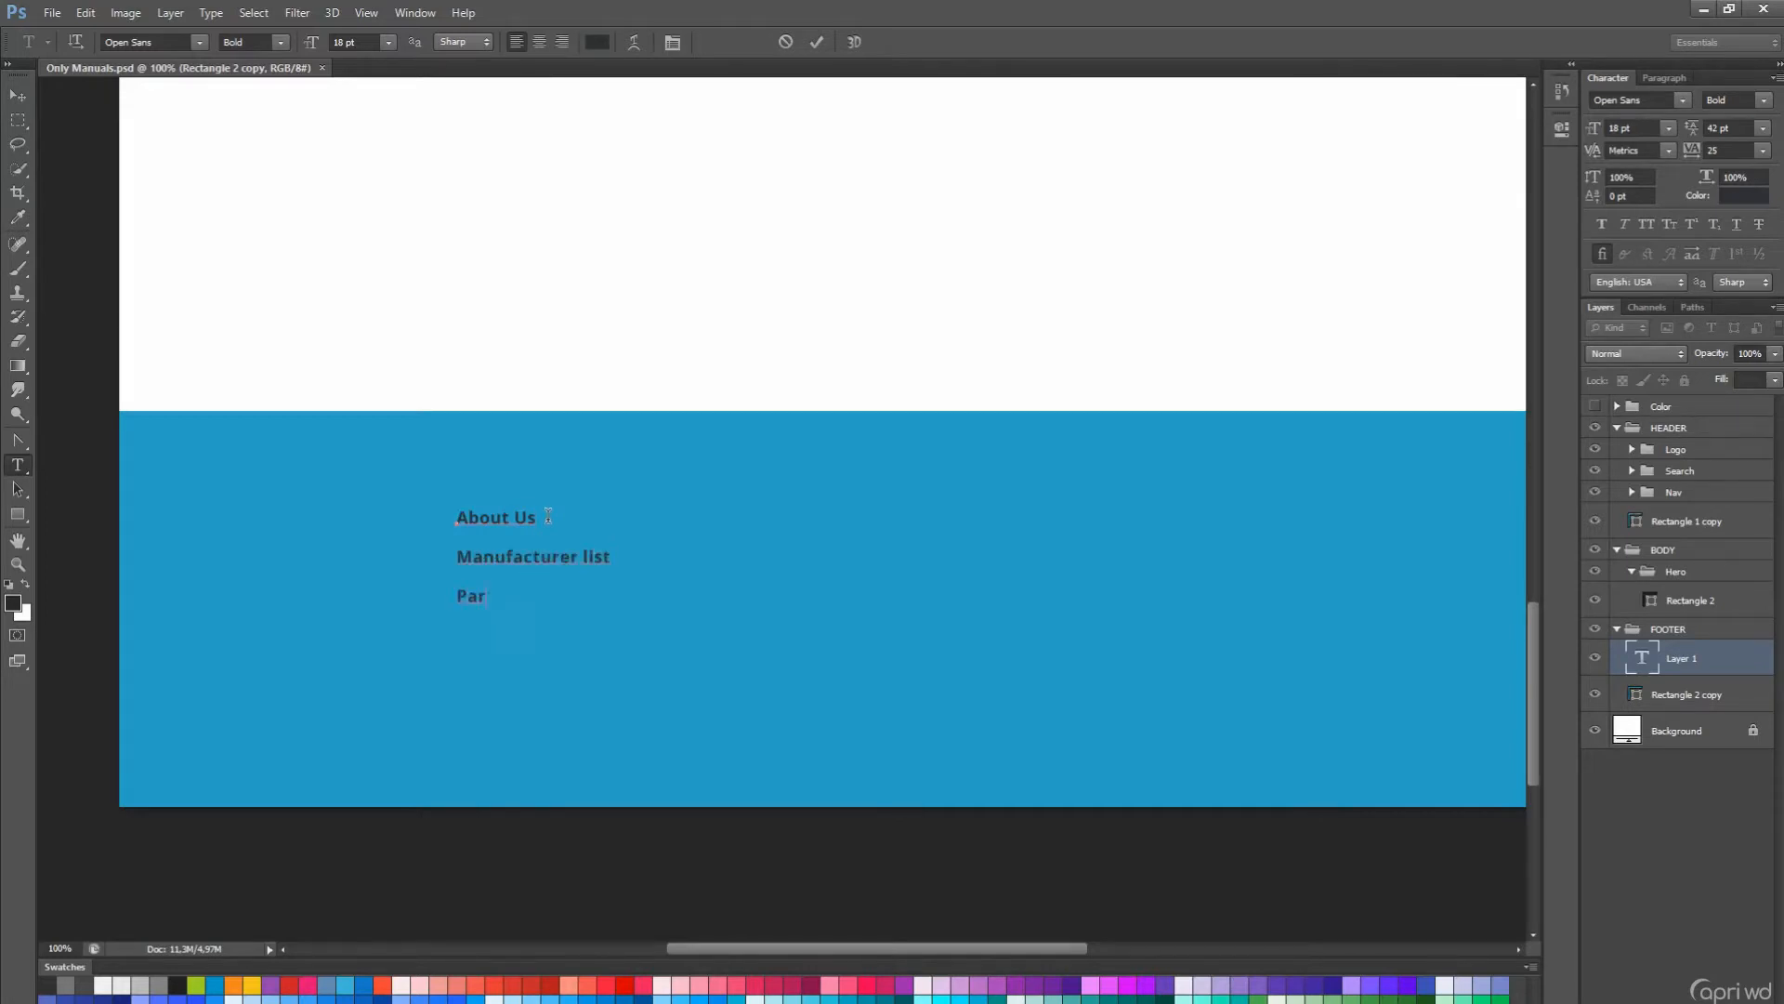
pyautogui.hotkey('ctrl', 'Return')
pyautogui.hotkey('ctrl', 'BackSpace')
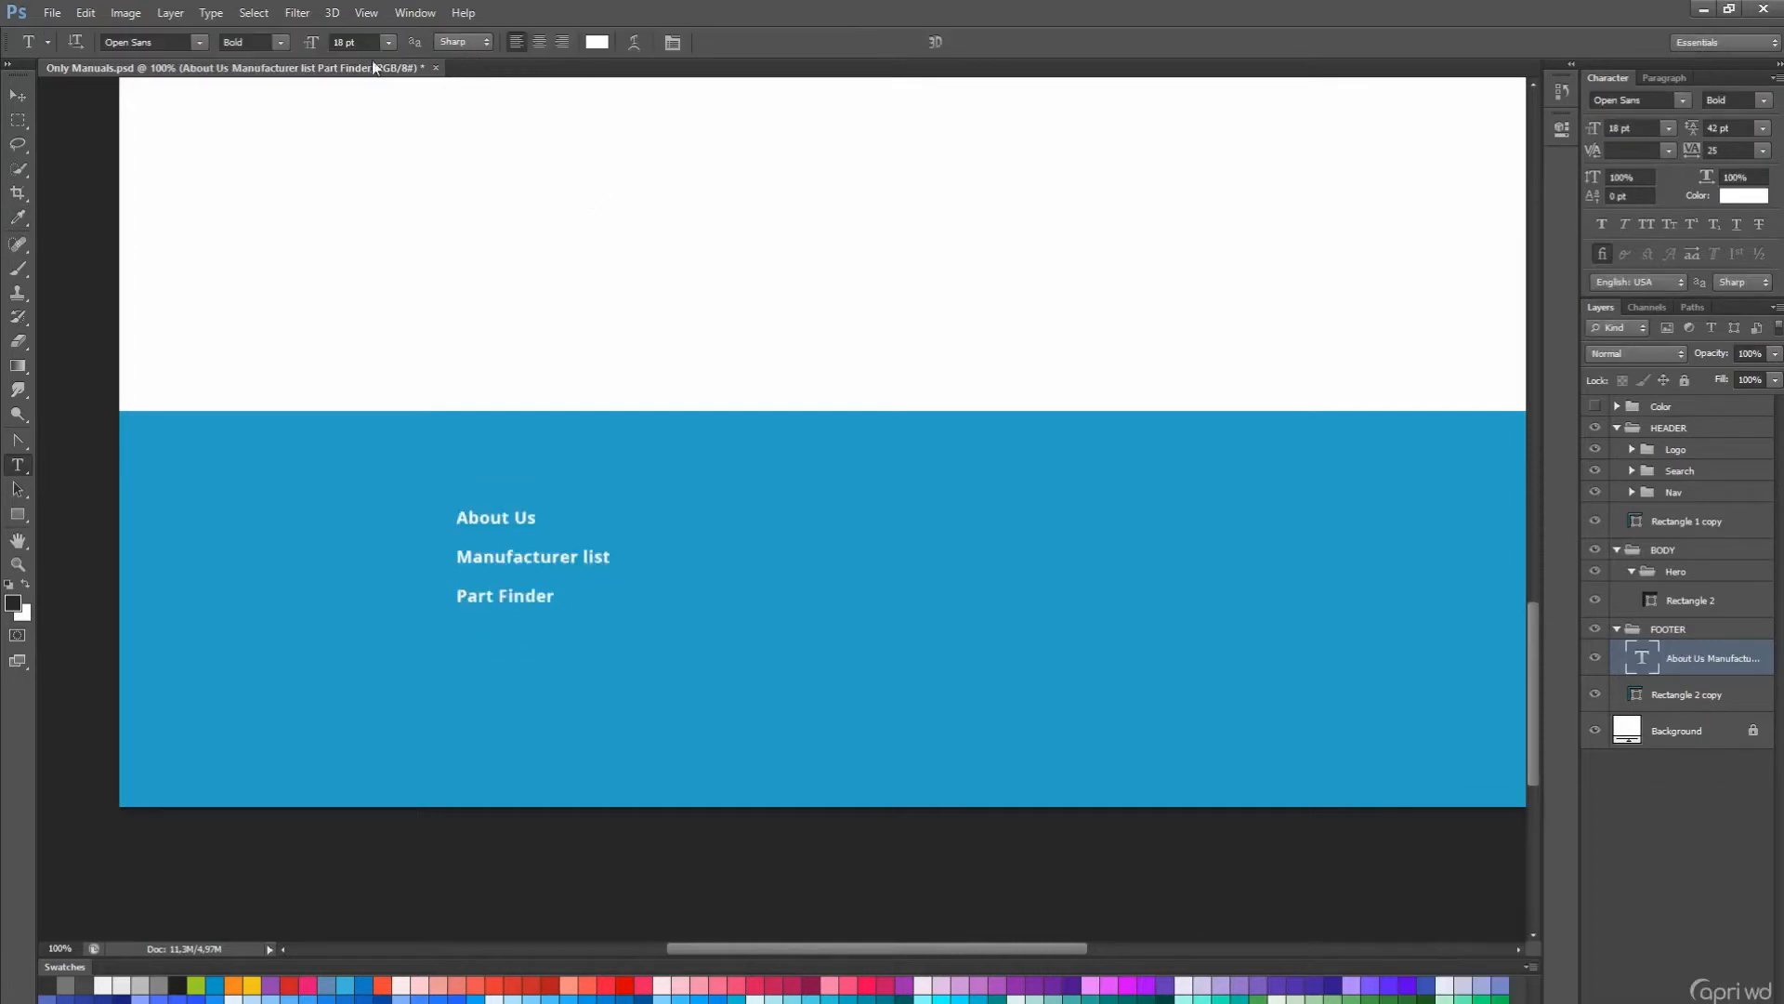
# - Set the footer link text to Regular weight at 15 pt and tighten its line spacing to 26 pt
pyautogui.click(251, 42)
pyautogui.click(286, 113)
pyautogui.write('15')
pyautogui.press('Return')
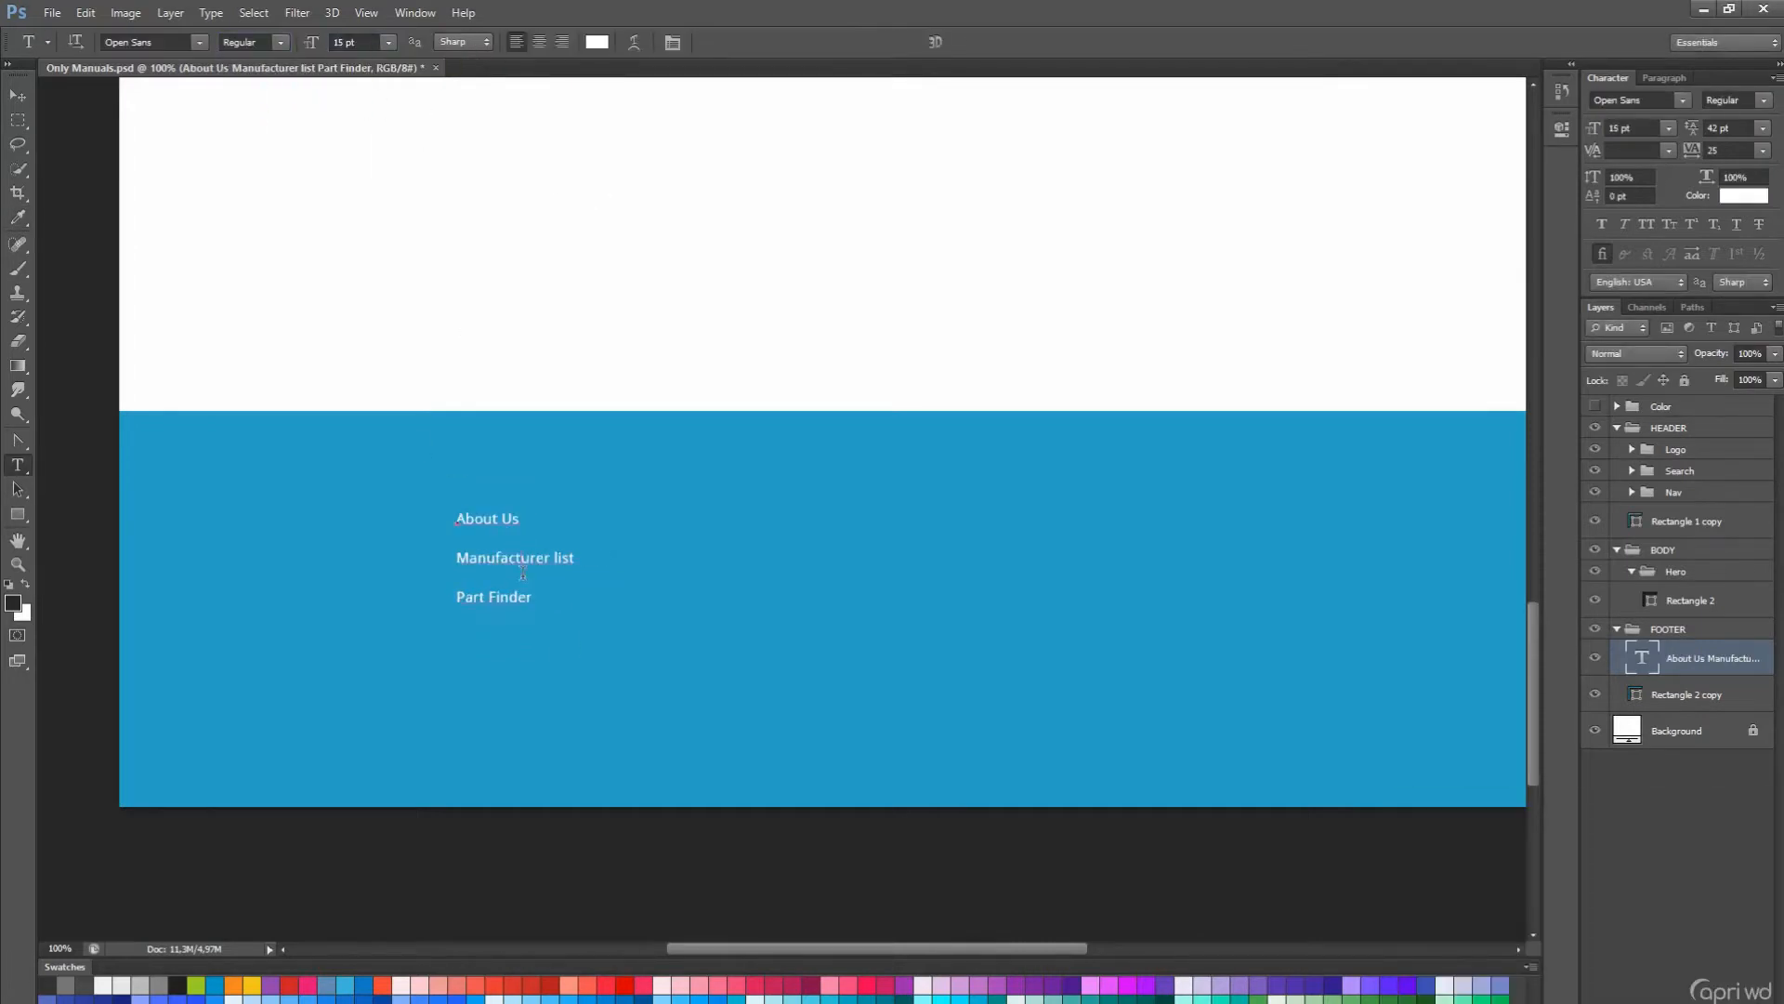
pyautogui.click(522, 573)
pyautogui.hotkey('ctrl', 'a')
pyautogui.hotkey('ctrl', 'Return')
# - Move the footer link column left onto a layout guide and duplicate it to the right as a second column
pyautogui.press('v')
pyautogui.hotkey('ctrl', ';')
pyautogui.moveTo(494, 593); pyautogui.dragTo(626, 611)
pyautogui.hotkey('ctrl', ';')
# - Replace the second column's text with "Printing Service", "Ask the experts", "Product reviews" and "Product testing club"
pyautogui.write('Pr')
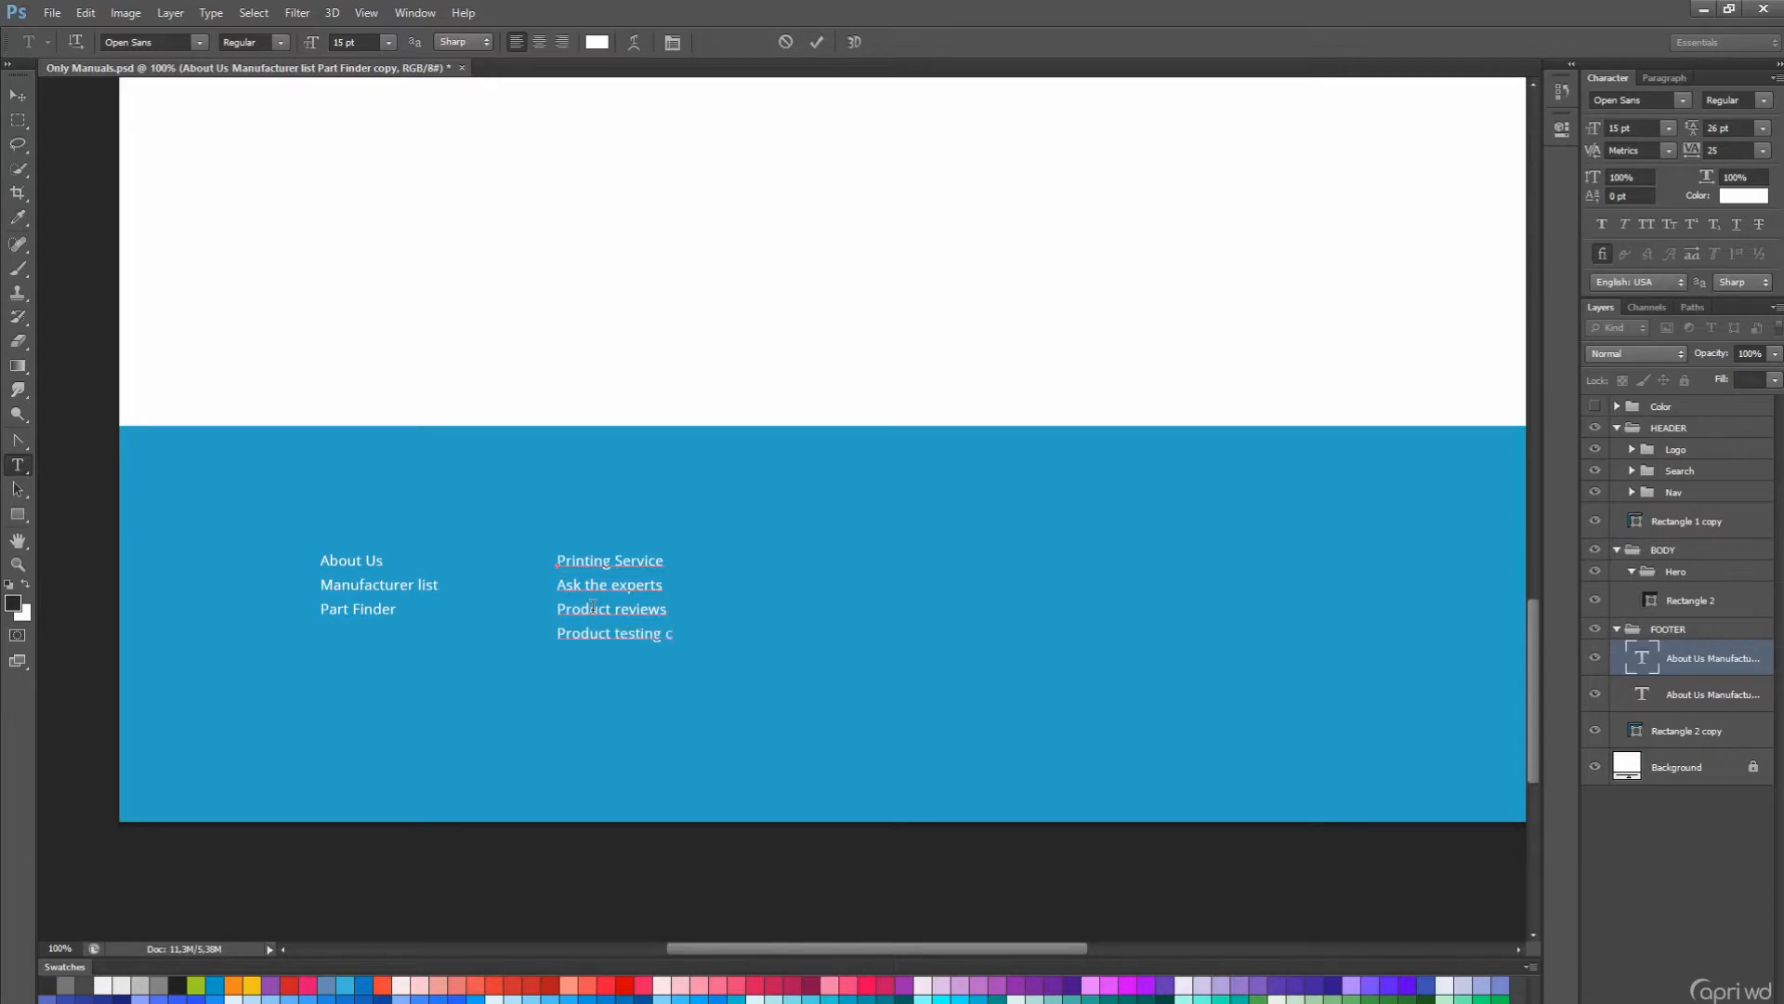
pyautogui.write('lub')
pyautogui.hotkey('ctrl', 'Return')
# - Duplicate the second column to the right and replace the copy's text with "DCMA Policy" and "Privacy Policy"
pyautogui.press('v')
pyautogui.moveTo(677, 636); pyautogui.dragTo(923, 636)
pyautogui.scroll(1, 922, 636)
pyautogui.press('t')
pyautogui.click(920, 639)
pyautogui.hotkey('ctrl', 'a')
pyautogui.write('DC')
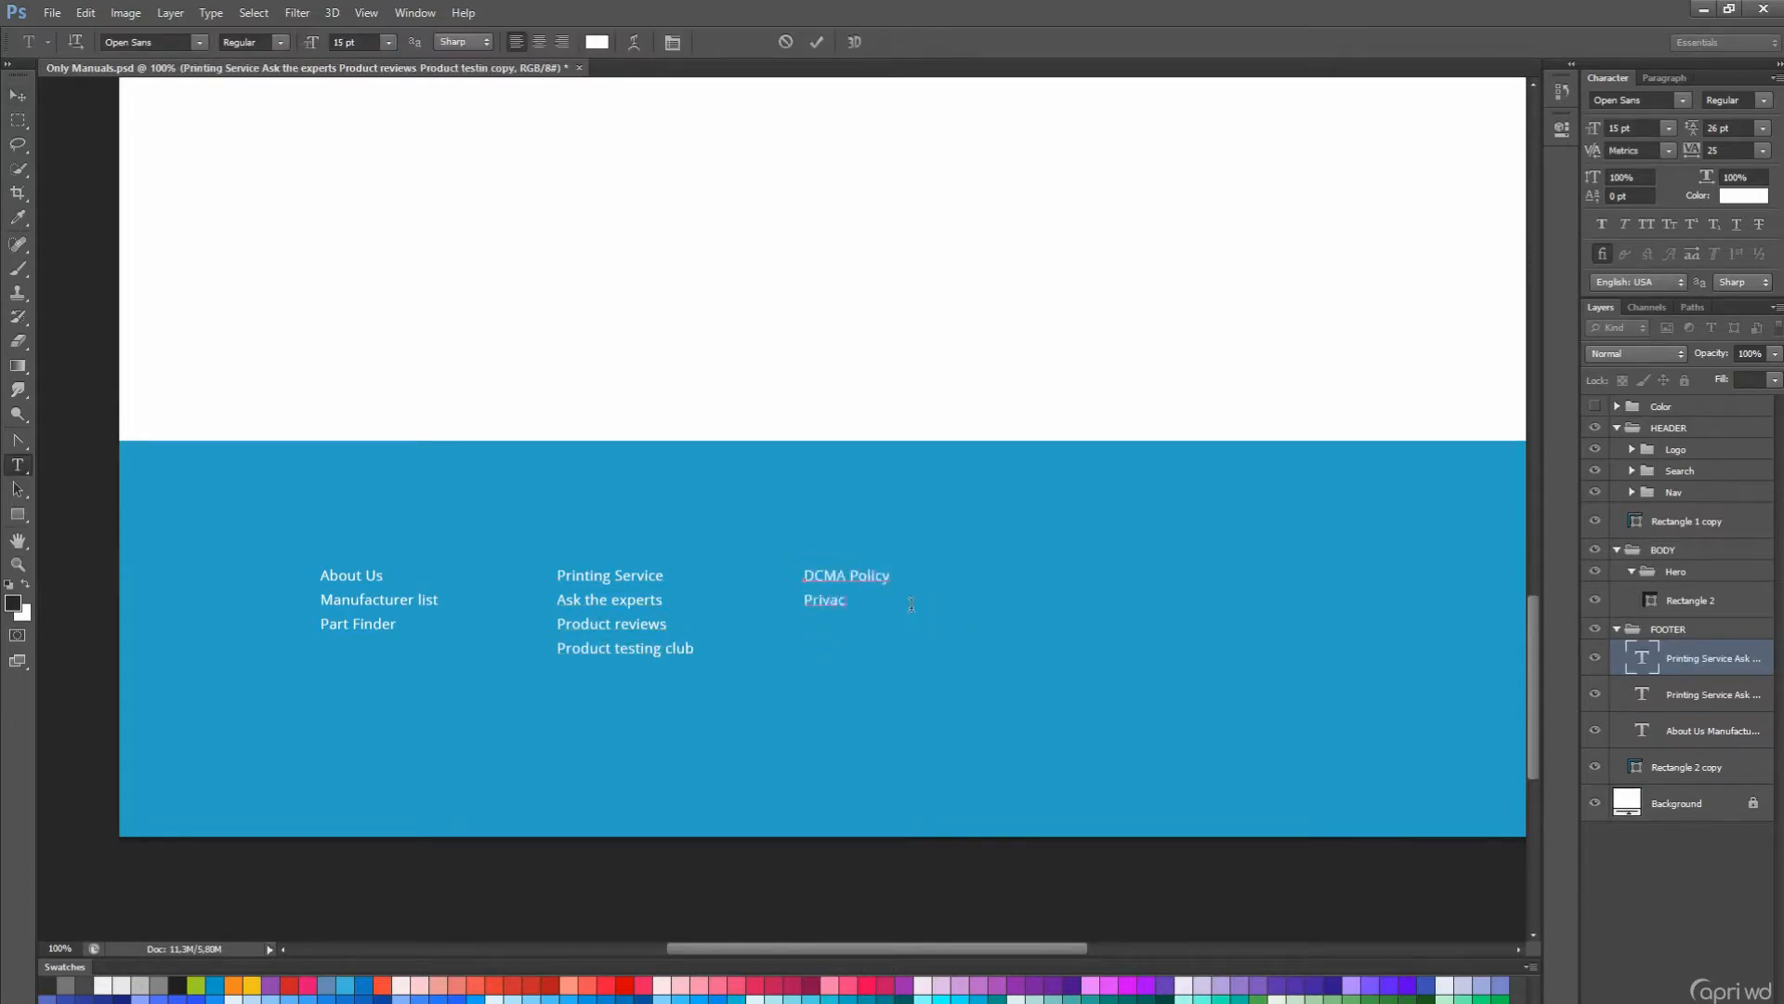
pyautogui.hotkey('ctrl', 'Return')
# - Duplicate the policy column to the right and replace the copy's text with "English Manuals", "German Manuals" and "Spanish Manuals"
pyautogui.press('v')
pyautogui.moveTo(877, 606); pyautogui.dragTo(1095, 606)
pyautogui.scroll(1, 1095, 606)
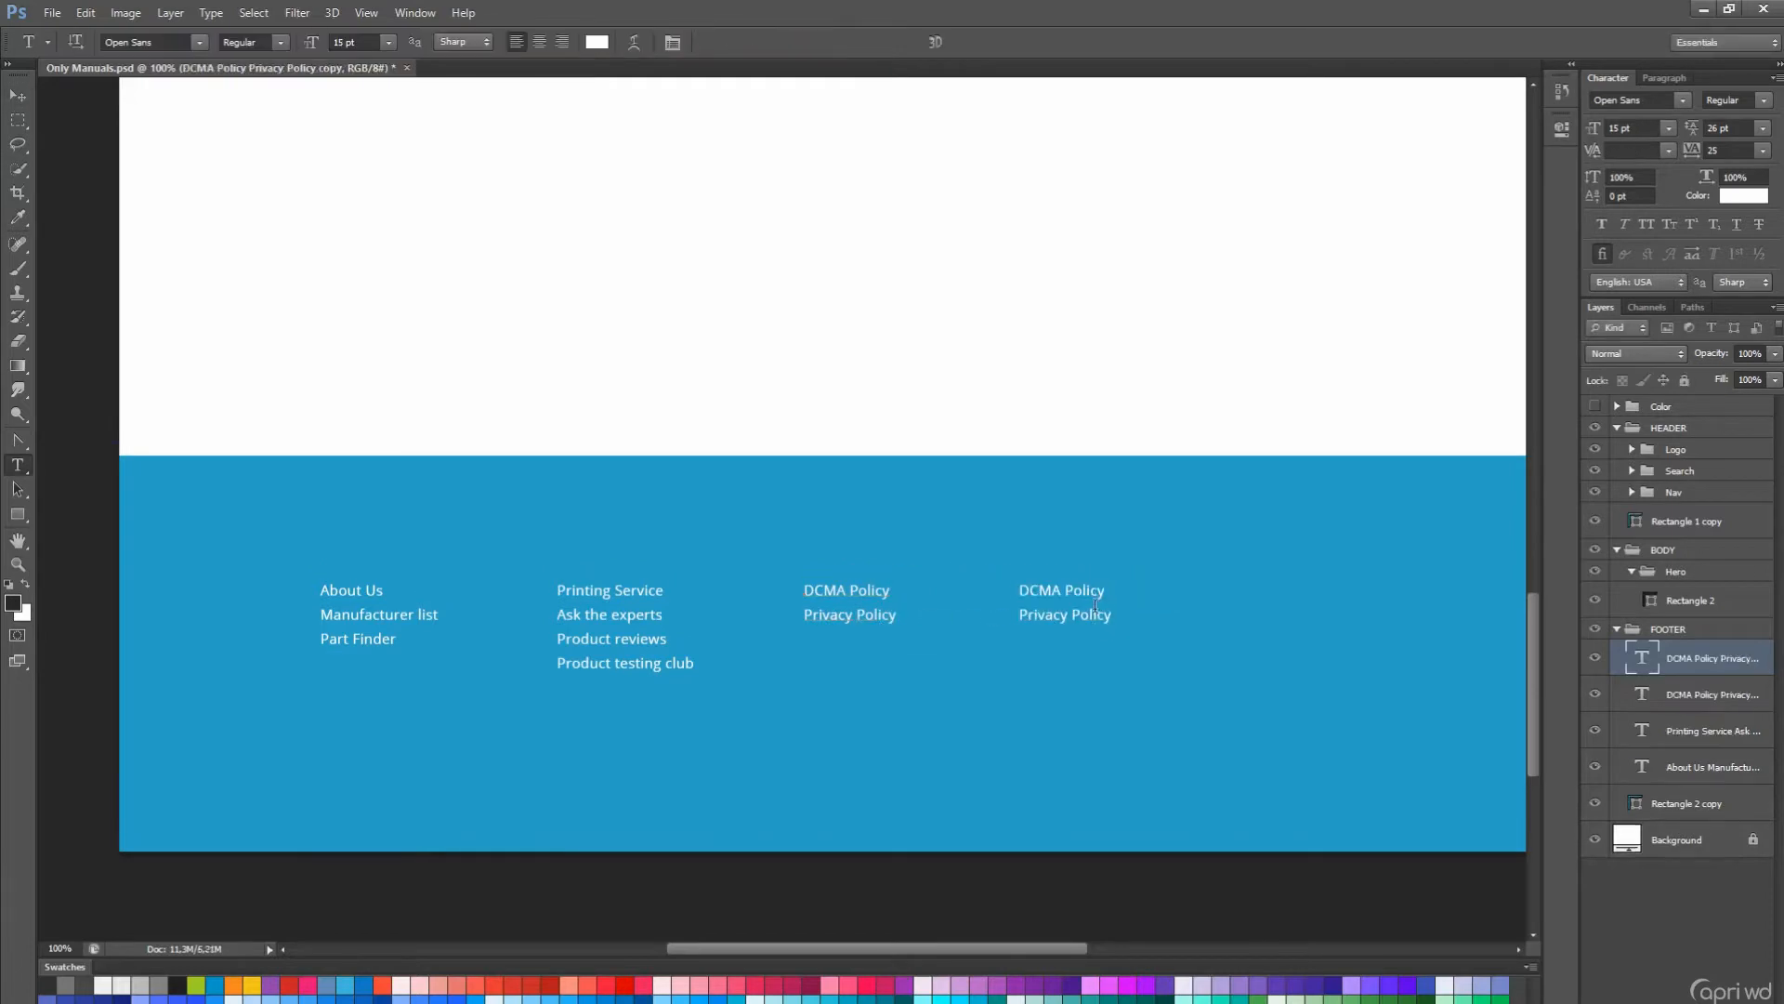
pyautogui.press('t')
pyautogui.click(1095, 605)
pyautogui.hotkey('ctrl', 'a')
pyautogui.write('Eng')
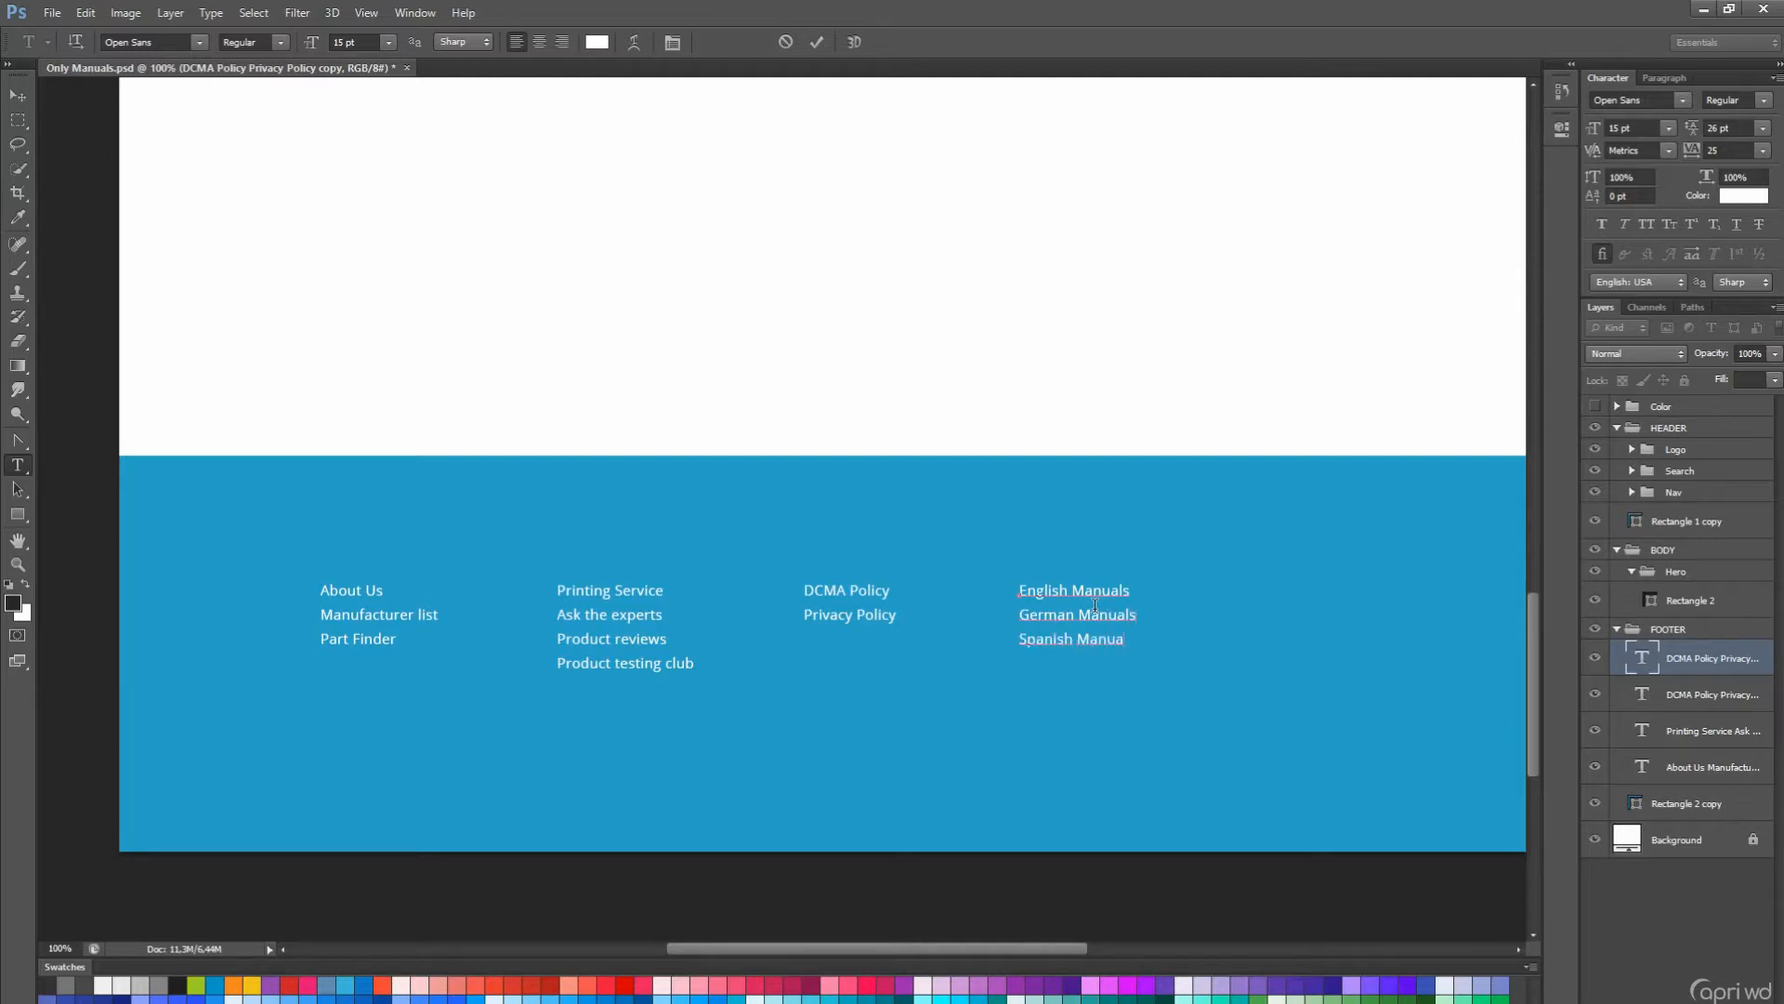
pyautogui.write('lis')
pyautogui.hotkey('ctrl', 'Return')
# - Show the guides, move the English Manuals column farther right onto a guide, and distribute all four footer columns by their horizontal centres
pyautogui.hotkey('ctrl', ';')
pyautogui.click(29, 101)
pyautogui.moveTo(1068, 712); pyautogui.dragTo(1273, 712)
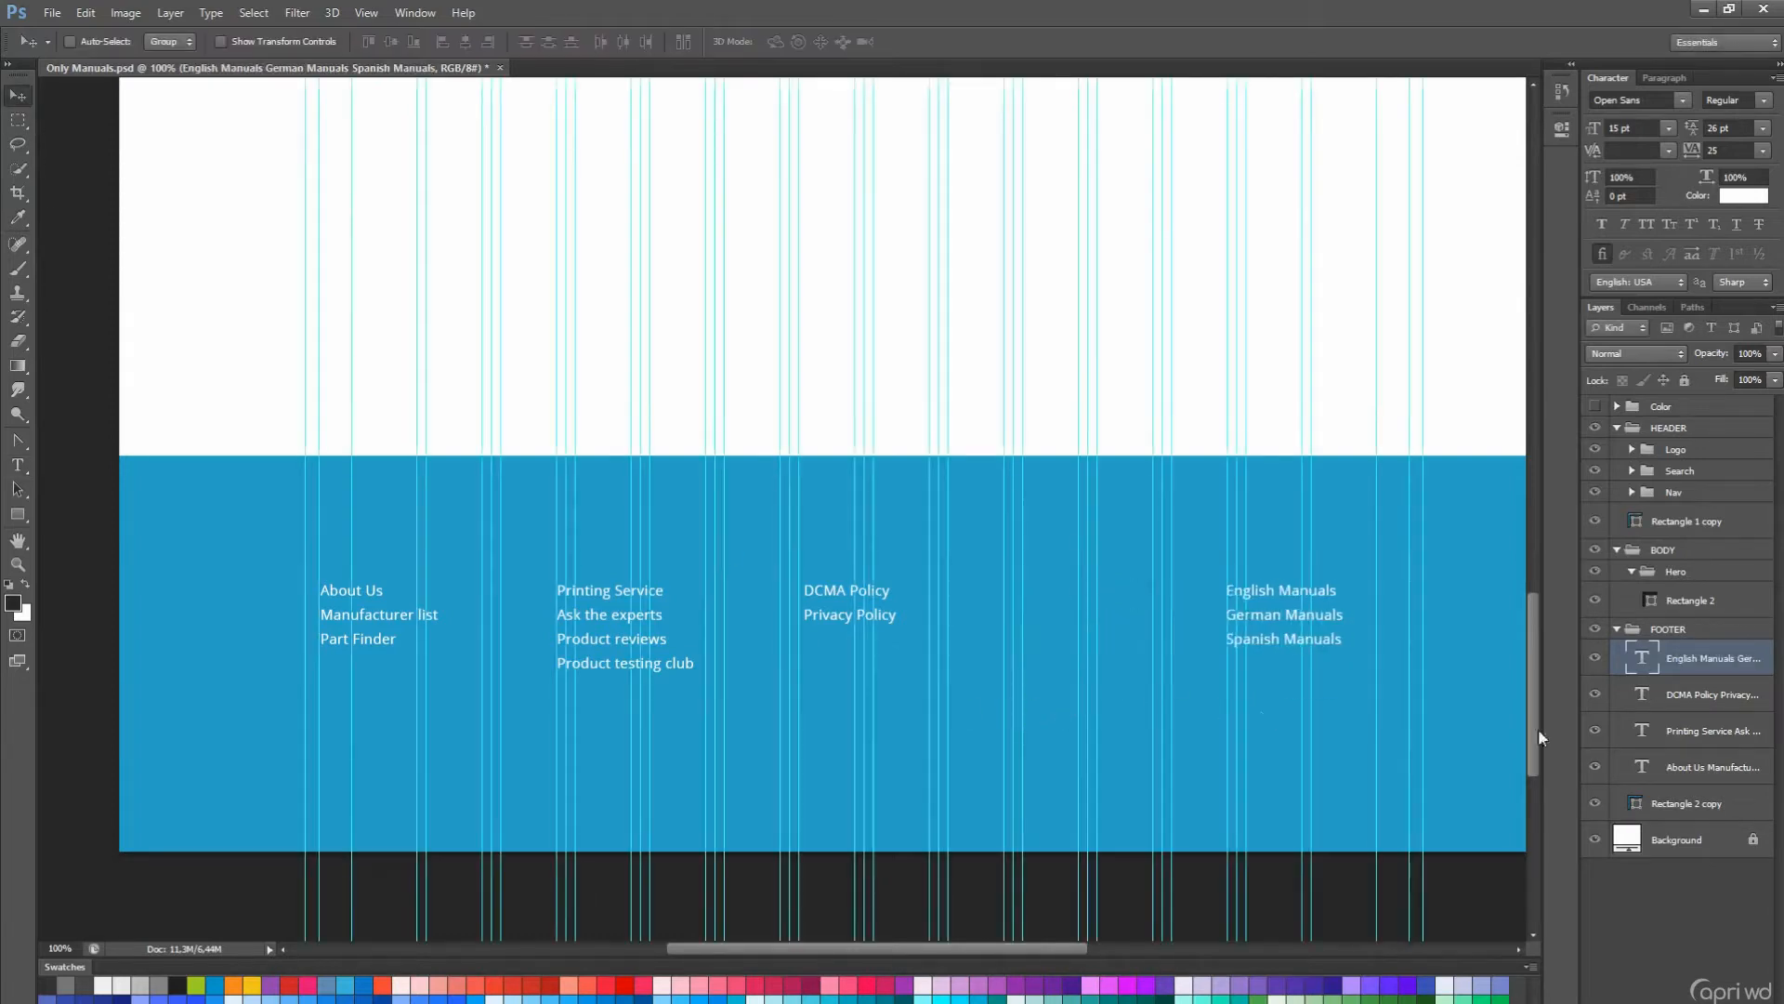
pyautogui.keyDown('shift'); pyautogui.click(1700, 771); pyautogui.keyUp('shift')
pyautogui.click(623, 43)
# - Nudge the DCMA Policy and Printing Service columns sideways to line up with nearby guides
pyautogui.click(1663, 660)
pyautogui.click(1685, 701)
pyautogui.hotkey('shift', 'Left')
pyautogui.press('Right')
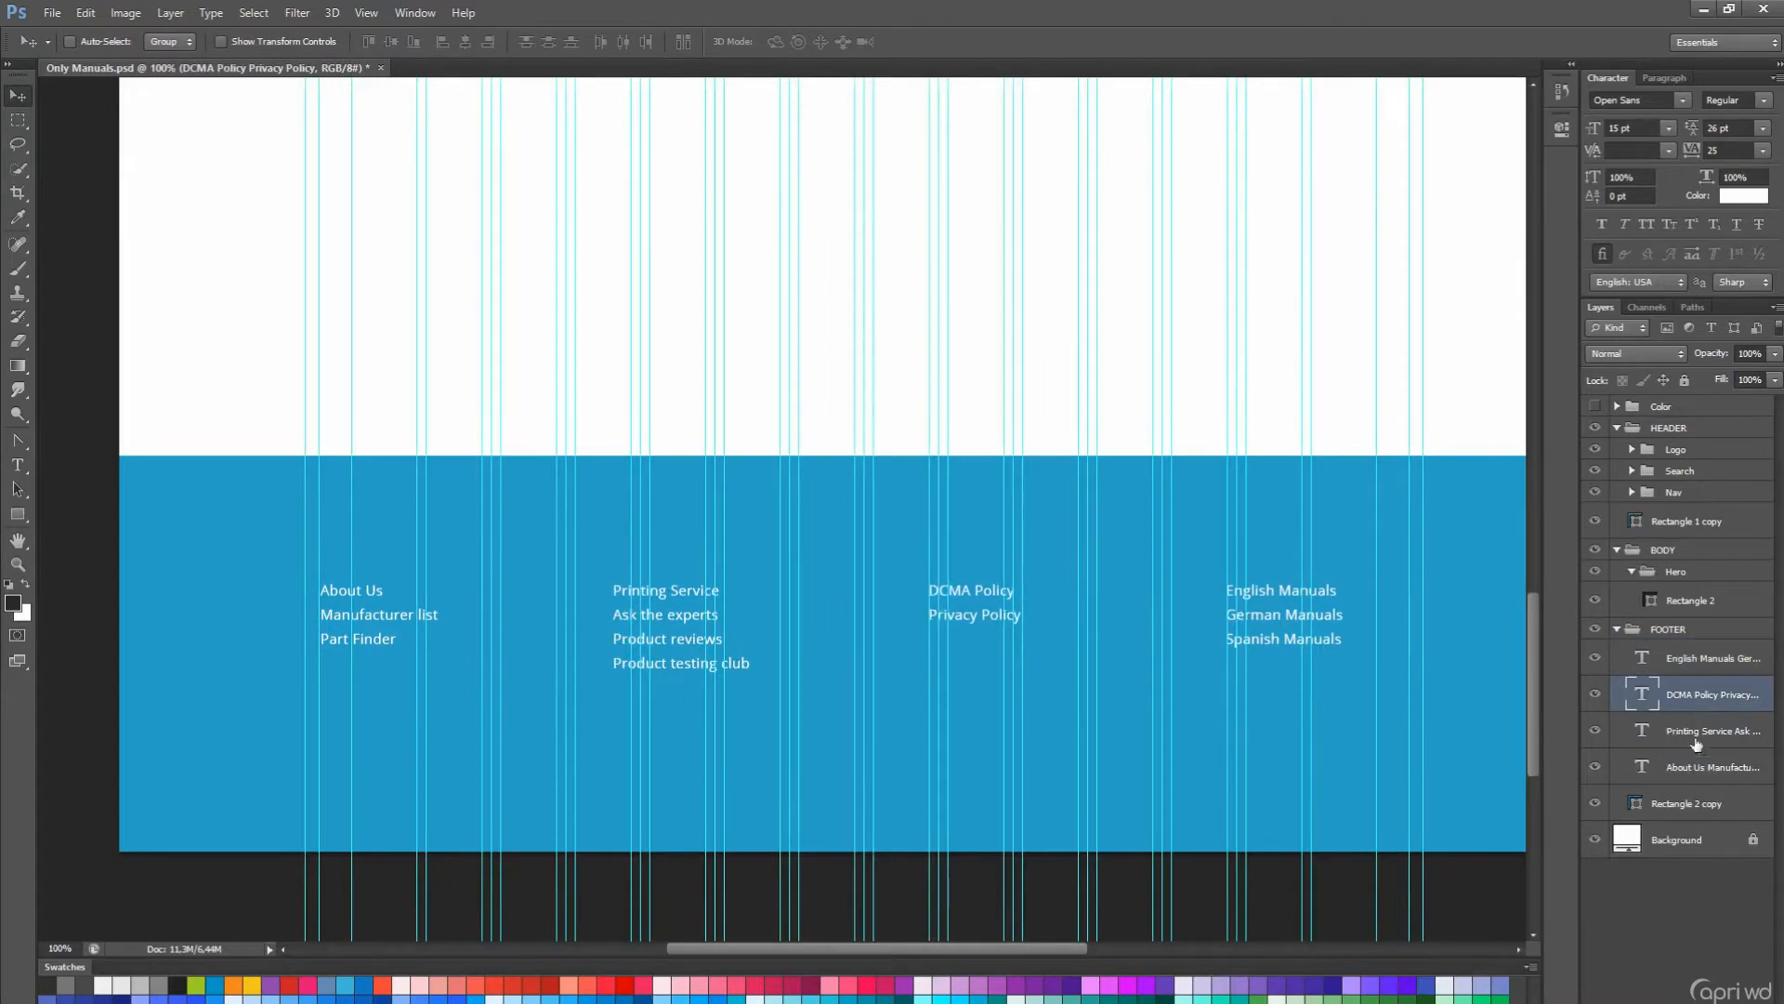
pyautogui.click(1695, 742)
pyautogui.hotkey('shift', 'Right')
pyautogui.hotkey('shift', 'Right')
pyautogui.press('Left')
# - Shift the Printing Service and DCMA Policy columns right together to the next layout guides
pyautogui.scroll(1, 1312, 710)
pyautogui.keyDown('shift'); pyautogui.click(1671, 697); pyautogui.keyUp('shift')
pyautogui.hotkey('shift', 'Right')
pyautogui.hotkey('shift', 'Right')
pyautogui.hotkey('shift', 'Right')
pyautogui.hotkey('shift', 'Right')
pyautogui.hotkey('shift', 'Right')
pyautogui.hotkey('shift', 'Right')
pyautogui.hotkey('shift', 'Right')
pyautogui.hotkey('shift', 'Right')
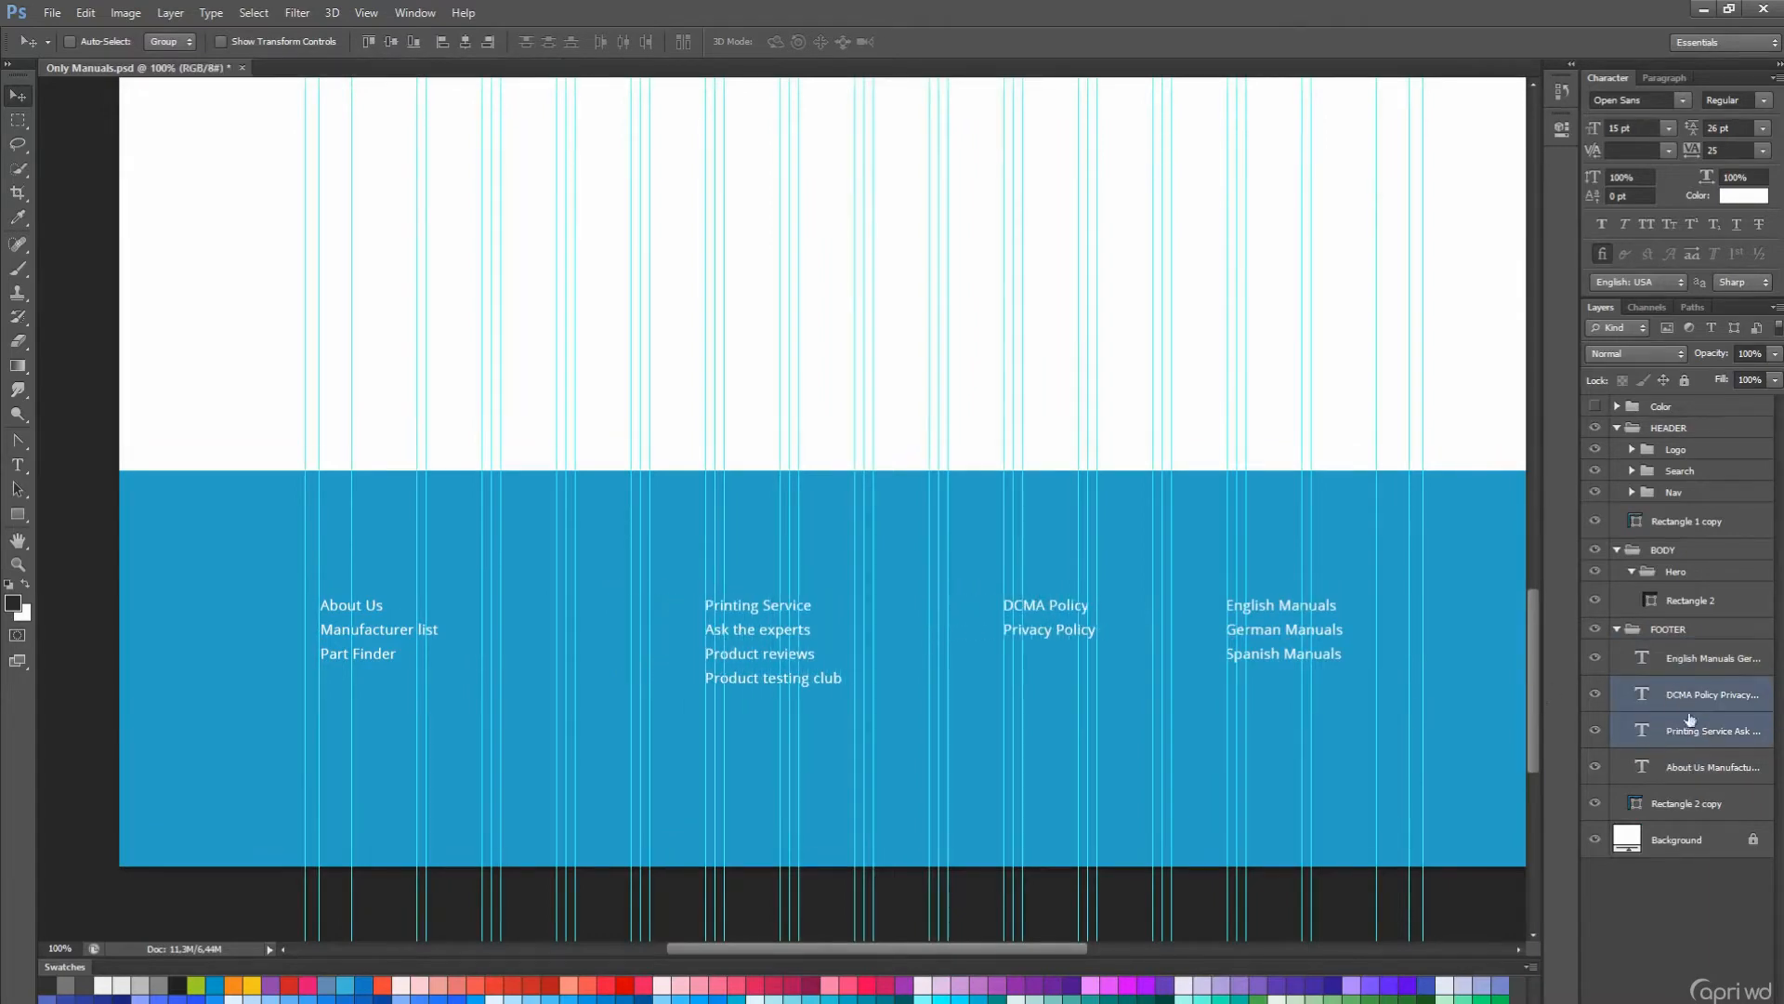
# - Move the About Us column right, close to the Printing Service column, and distribute all four footer columns evenly across
pyautogui.click(1696, 766)
pyautogui.moveTo(604, 685); pyautogui.dragTo(860, 684)
pyautogui.keyDown('shift'); pyautogui.click(1701, 658); pyautogui.keyUp('shift')
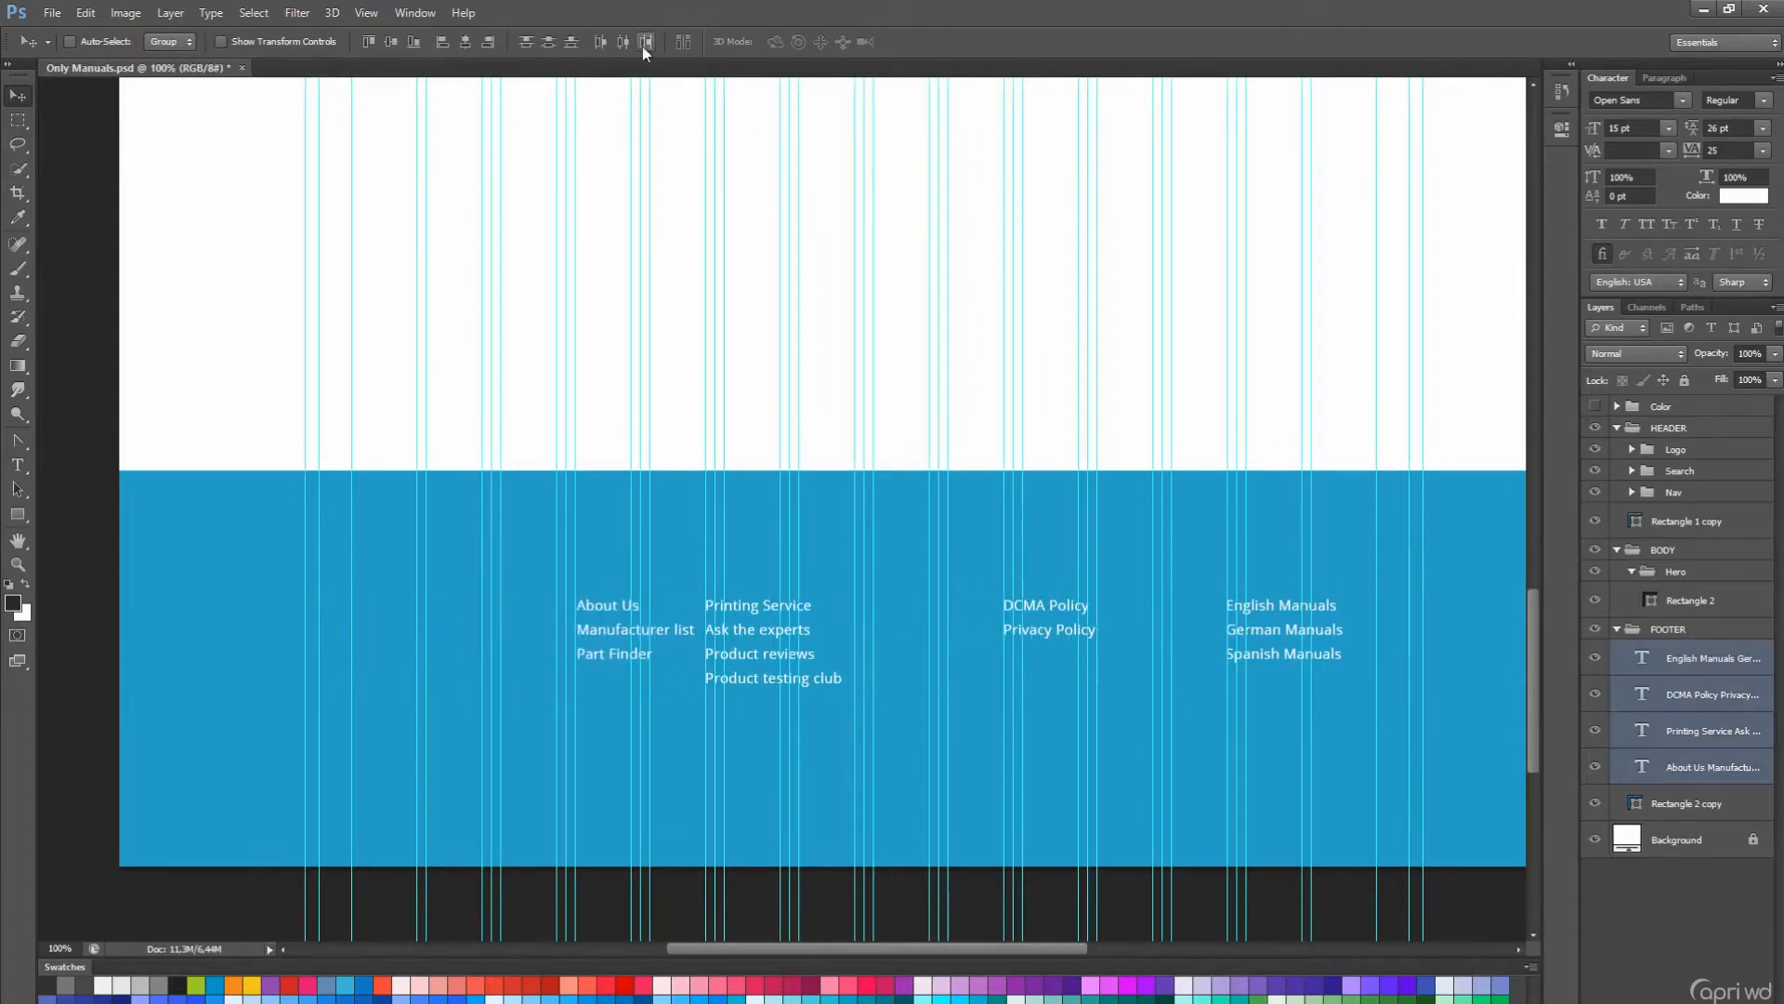
pyautogui.click(643, 44)
pyautogui.click(1706, 731)
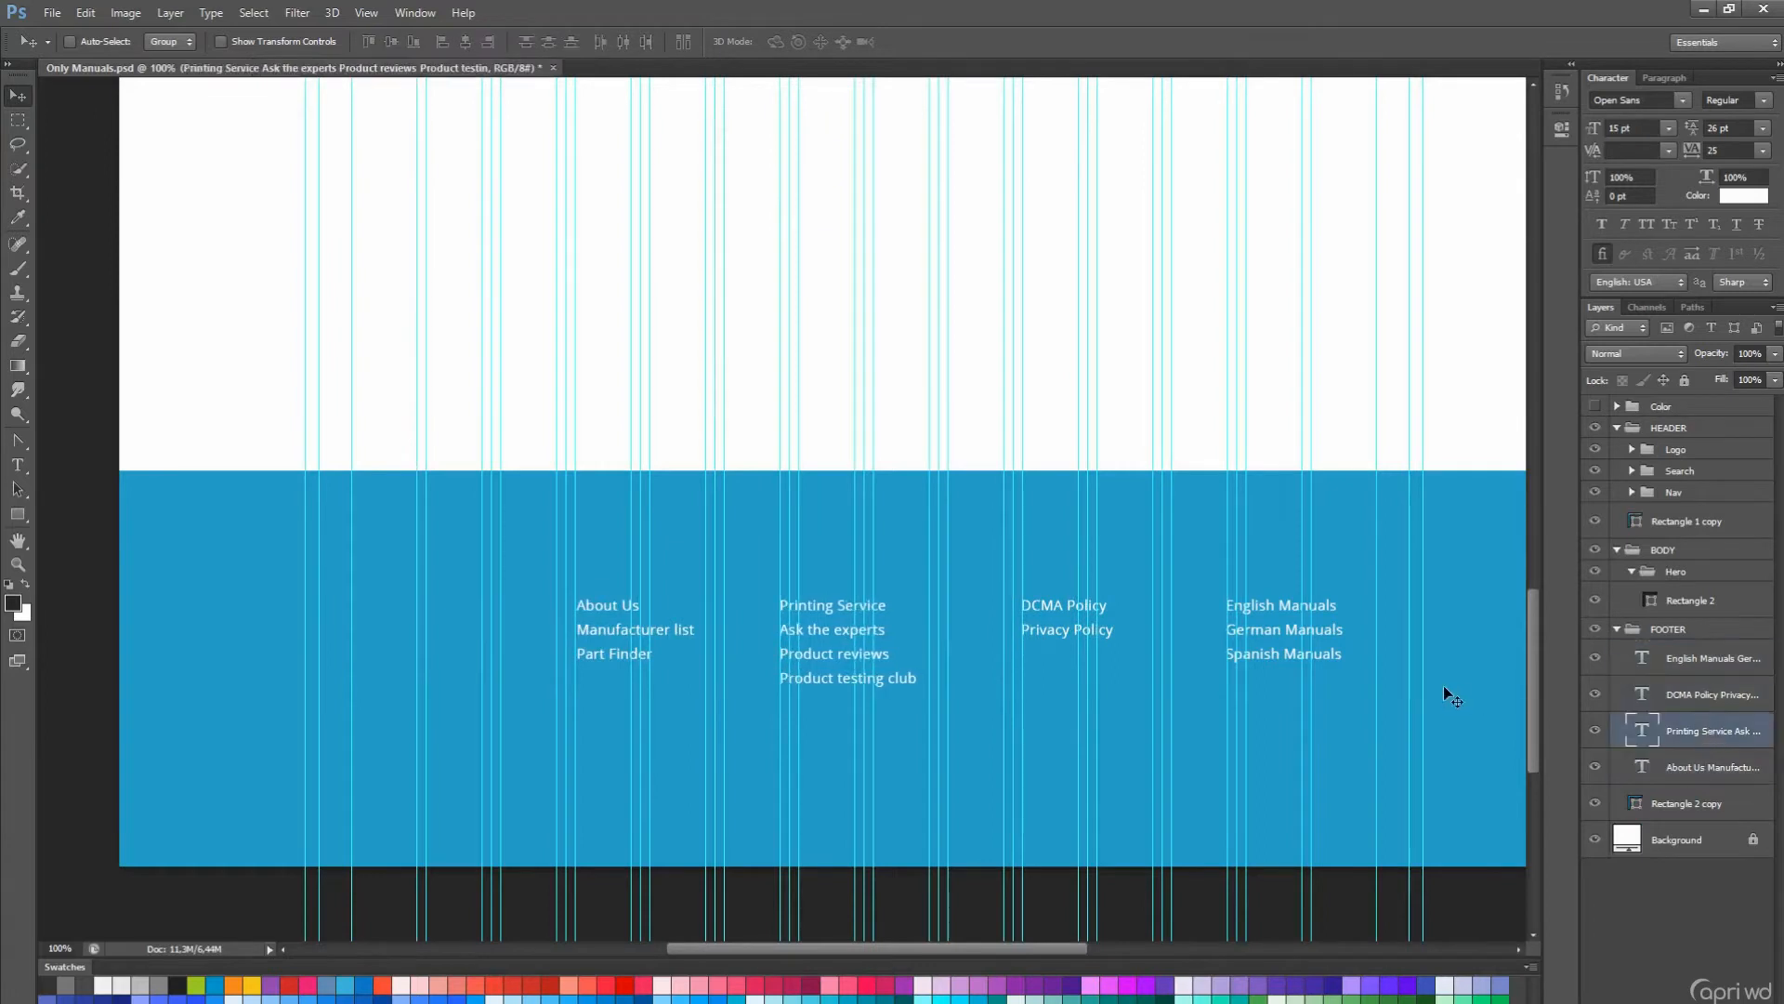
# - Hide the guides and group the four footer text columns under the name Sitemap
pyautogui.hotkey('ctrl', ';')
pyautogui.scroll(1, 1444, 687)
pyautogui.click(1677, 654)
pyautogui.keyDown('shift'); pyautogui.click(1713, 762); pyautogui.keyUp('shift')
pyautogui.hotkey('ctrl', 'g')
pyautogui.doubleClick(1675, 648)
pyautogui.write('Sit')
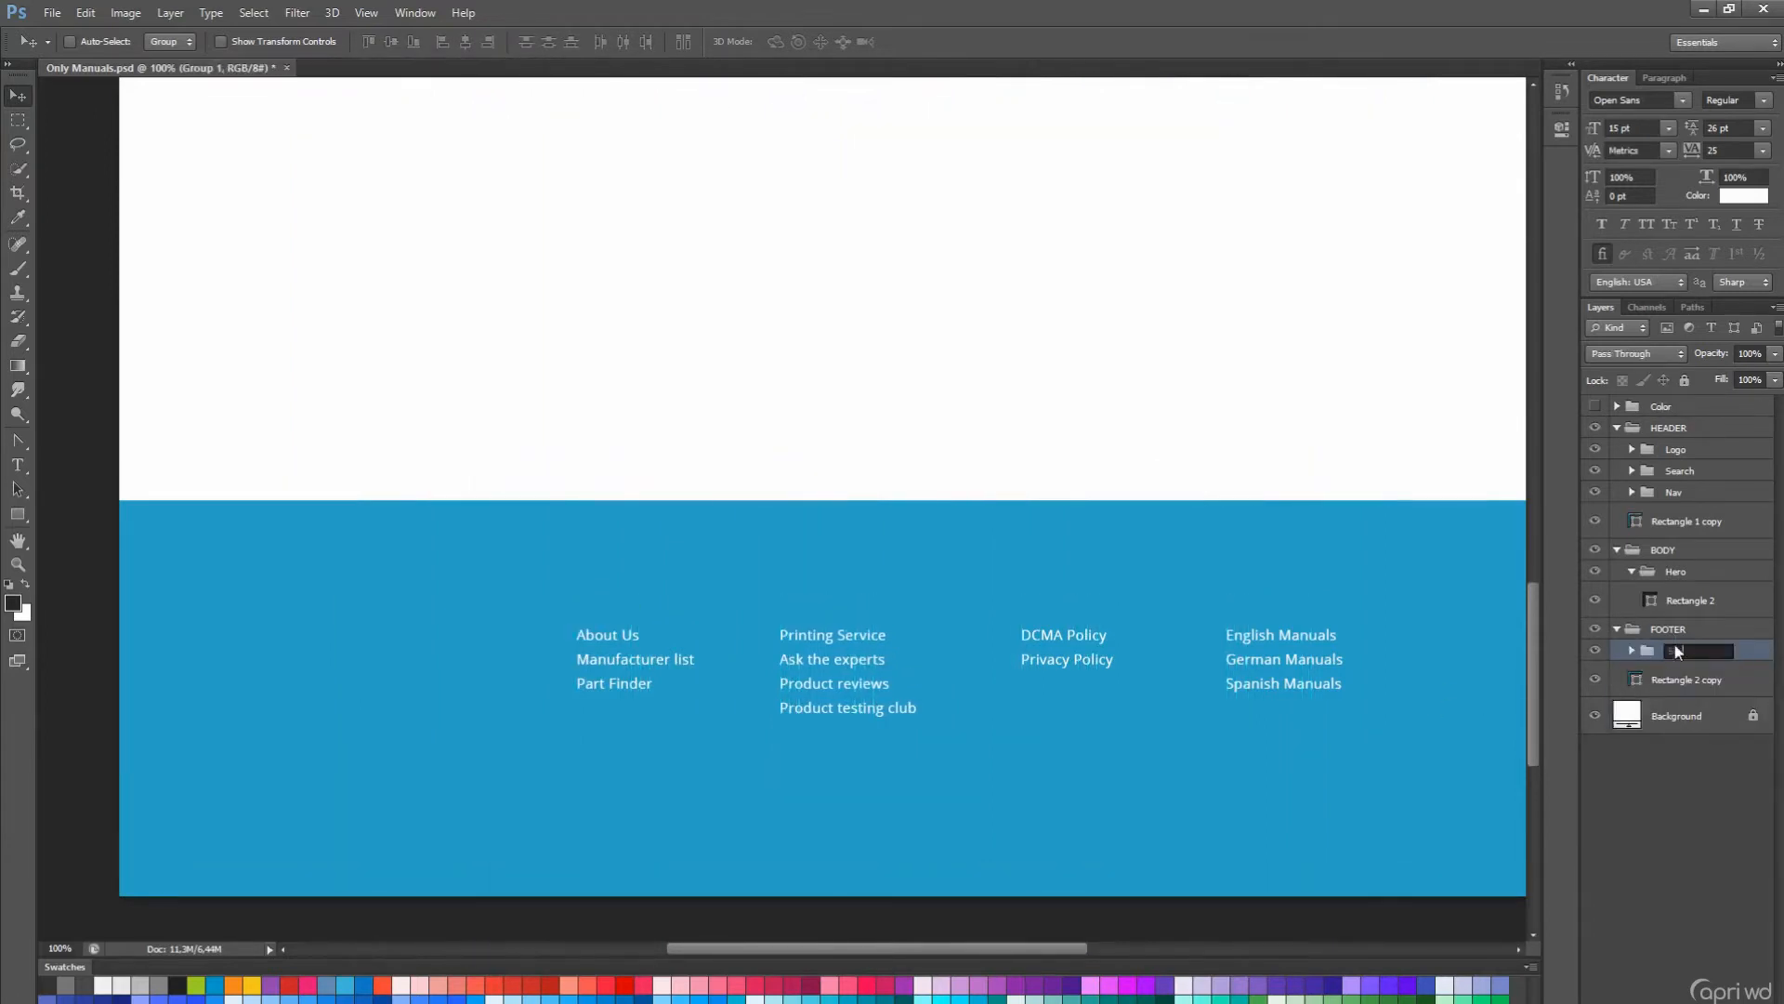
pyautogui.write('emap')
pyautogui.press('Return')
# - Move the Sitemap group slightly up within the footer and duplicate the header's Logo group into FOOTER above Sitemap
pyautogui.scroll(1, 1486, 756)
pyautogui.moveTo(1180, 805); pyautogui.dragTo(1180, 744)
pyautogui.moveTo(1675, 450); pyautogui.dragTo(1705, 648)
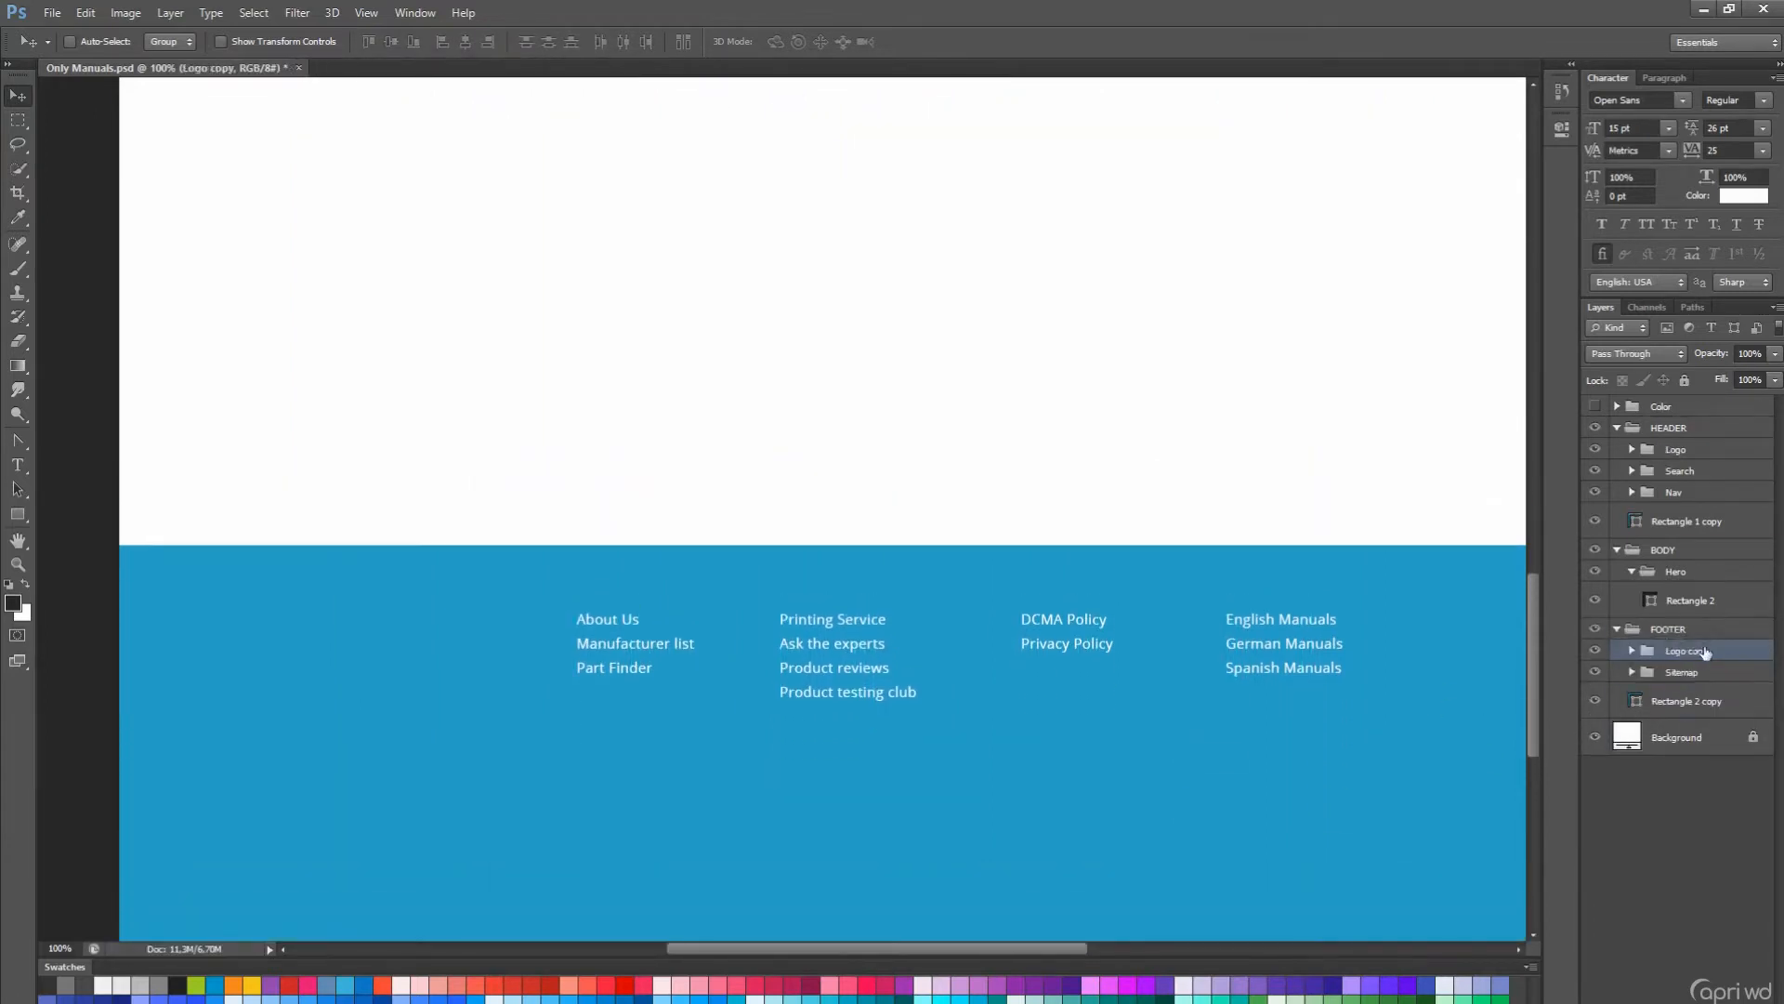
# - Align the copied logo group with the top edge of the blue footer rectangle and shift it slightly up
pyautogui.keyDown('ctrl'); pyautogui.click(1637, 704); pyautogui.keyUp('ctrl')
pyautogui.click(370, 43)
pyautogui.hotkey('ctrl', 'd')
pyautogui.moveTo(571, 584)
pyautogui.mouseDown()
pyautogui.moveTo(570, 621)
pyautogui.moveTo(589, 555)
pyautogui.mouseUp()
pyautogui.scroll(-2, 376, 650)
# - Shorten the footer logo's white rounded rectangle from its upper edge to a height of 119 px
pyautogui.press('a')
pyautogui.click(377, 483)
pyautogui.click(1594, 715)
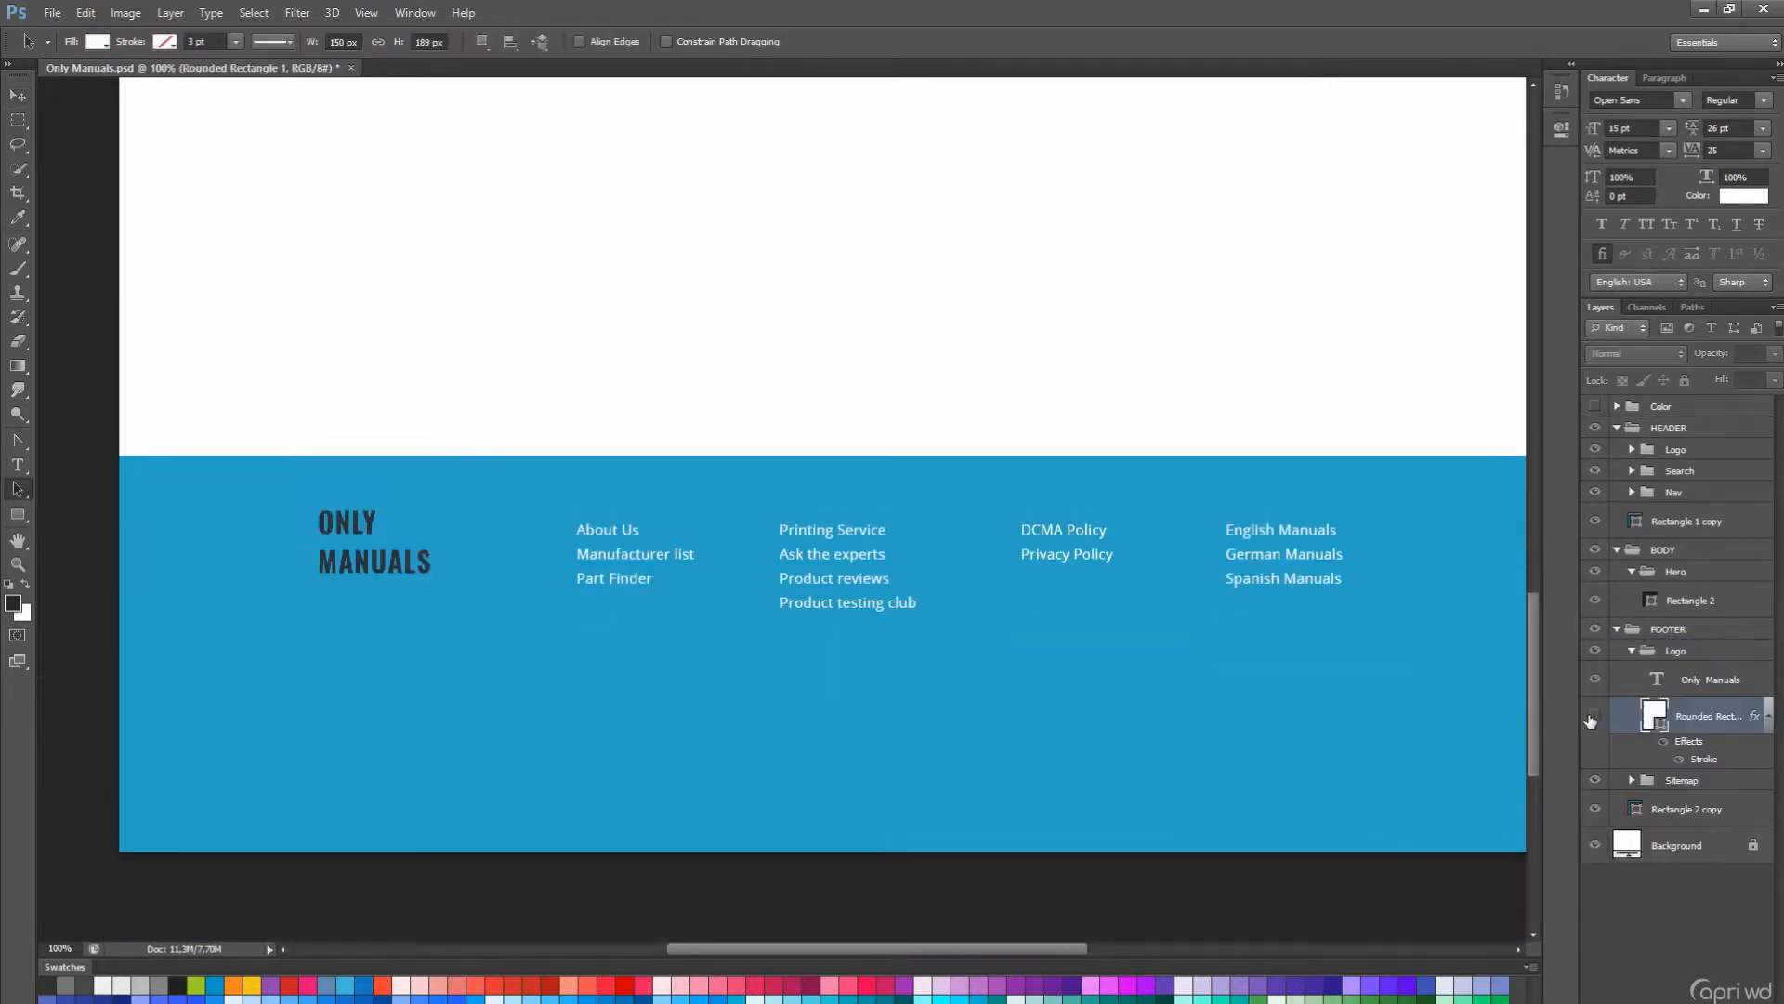
pyautogui.click(1595, 716)
pyautogui.moveTo(452, 495); pyautogui.dragTo(232, 345)
pyautogui.hotkey('shift', 'Down')
pyautogui.hotkey('shift', 'Down')
pyautogui.hotkey('shift', 'Down')
pyautogui.hotkey('shift', 'Down')
pyautogui.hotkey('shift', 'Down')
pyautogui.hotkey('shift', 'Down')
pyautogui.hotkey('shift', 'Down')
pyautogui.click(582, 625)
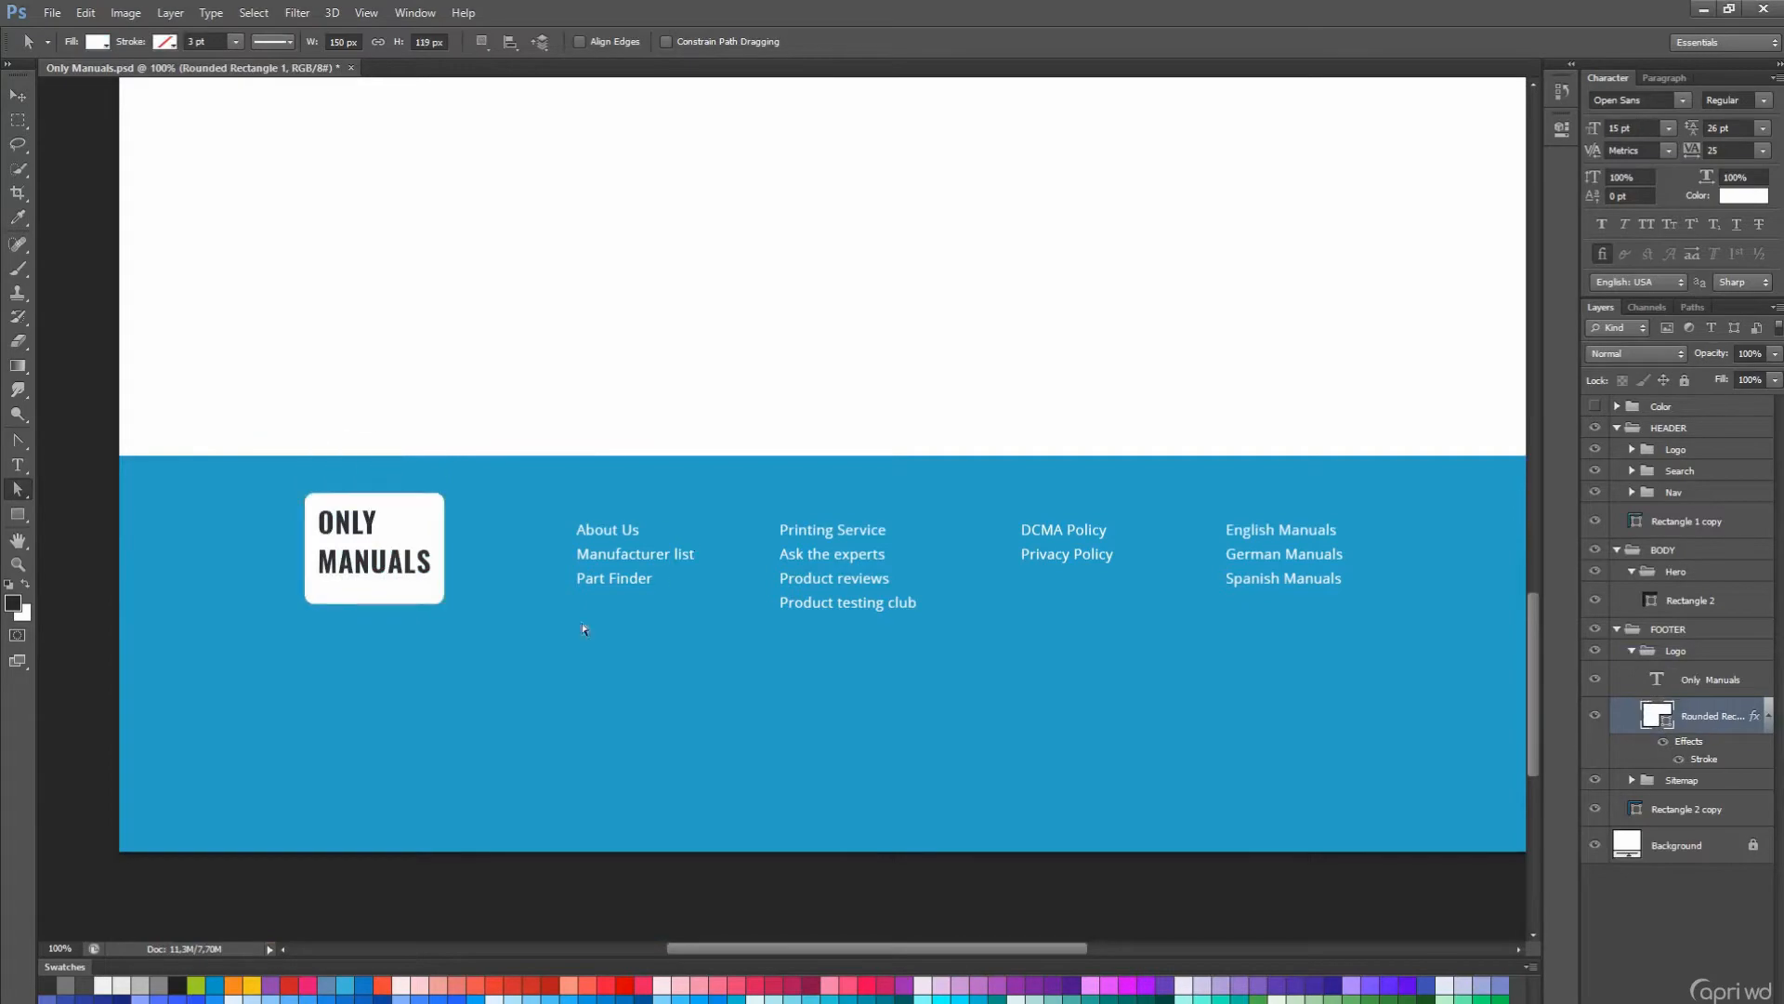
# - Hide the footer logo's rounded rectangle and set the Only Manuals text colour to white
pyautogui.scroll(1, 581, 625)
pyautogui.click(1597, 715)
pyautogui.click(1708, 678)
pyautogui.press('t')
pyautogui.click(598, 42)
pyautogui.click(605, 136)
pyautogui.press('Return')
# - Nudge the footer's Only Manuals text down 21 px, using the layout guides for reference, and hide the guides again
pyautogui.click(20, 98)
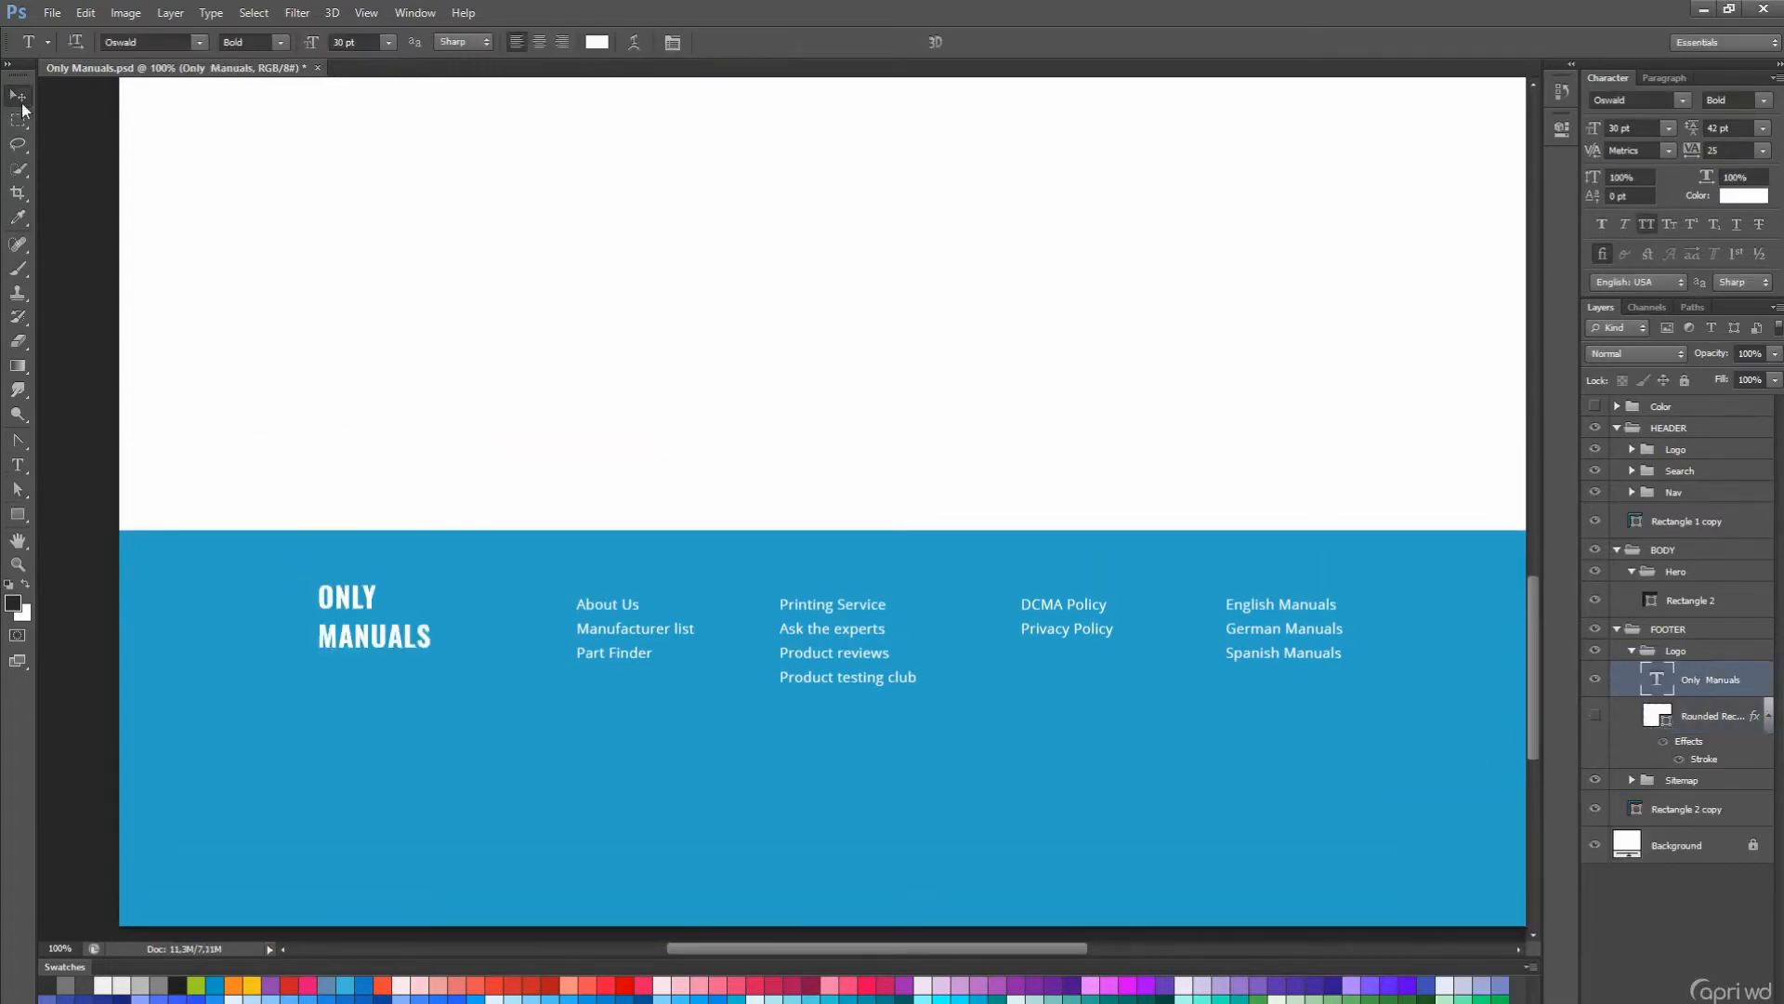
pyautogui.hotkey('ctrl', 'h')
pyautogui.hotkey('ctrl', 'h')
pyautogui.hotkey('ctrl', 'h')
pyautogui.hotkey('shift', 'Down')
pyautogui.hotkey('shift', 'Down')
pyautogui.press('Down')
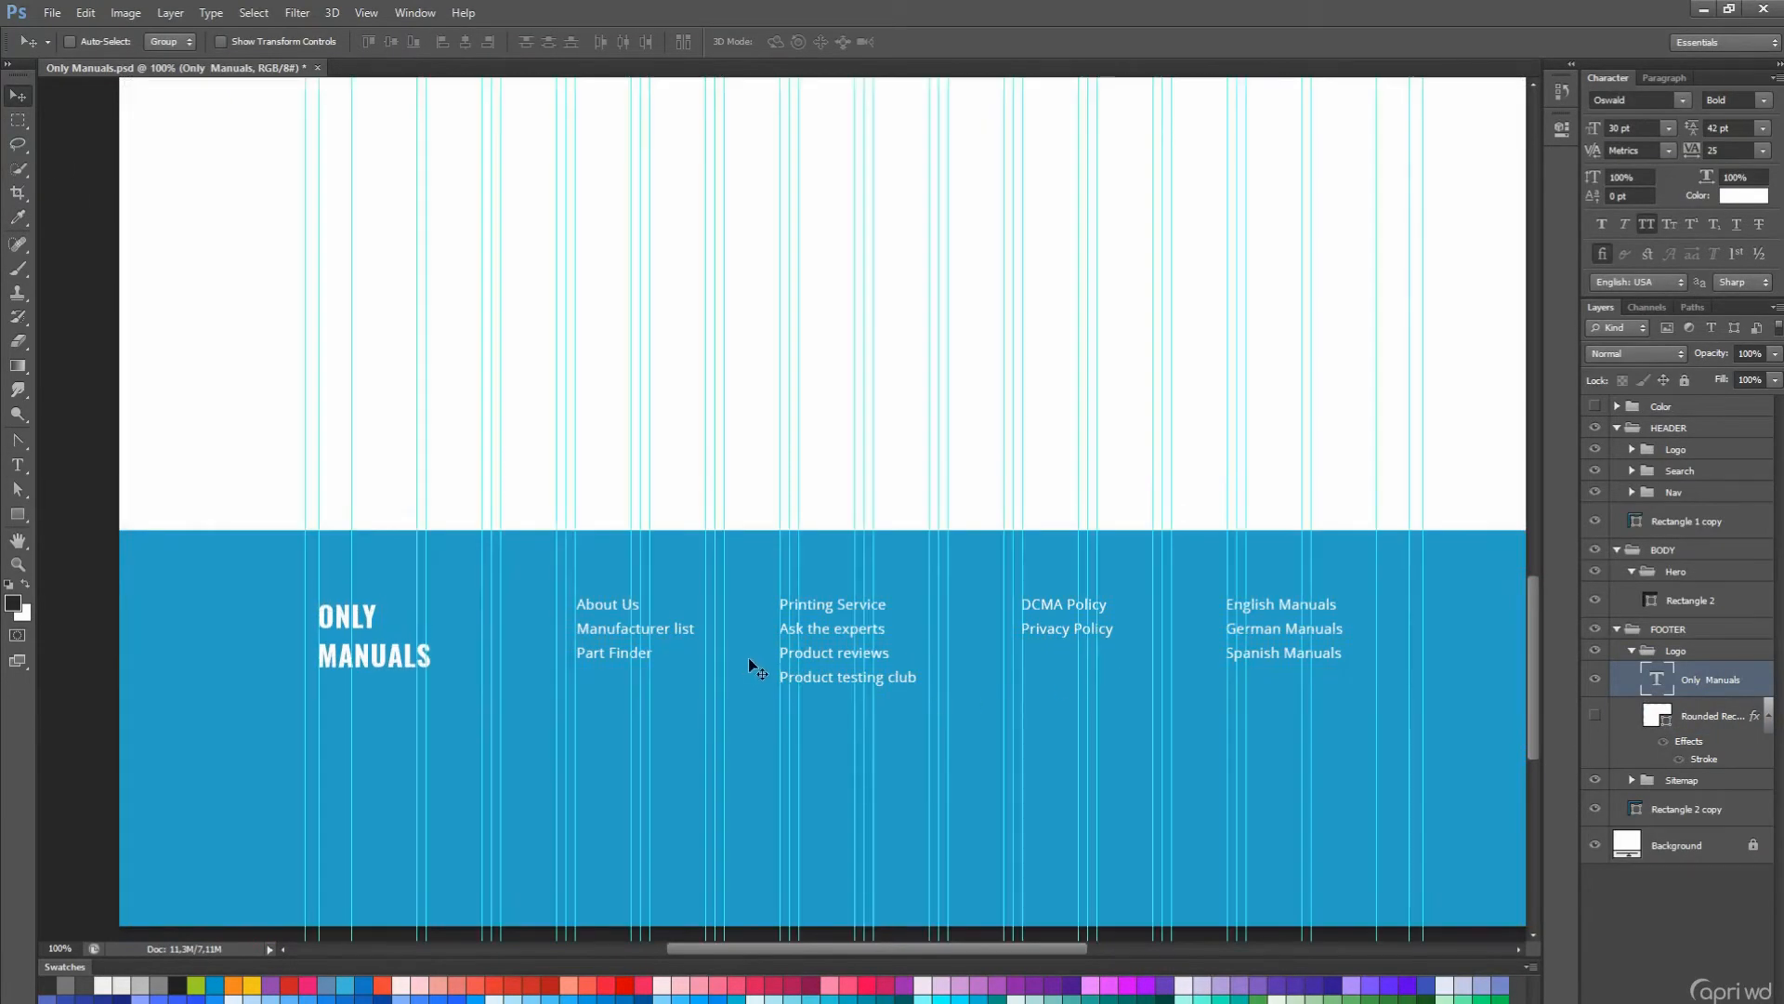
pyautogui.hotkey('ctrl', 'h')
# - Collapse the footer's groups and move the whole FOOTER group further down the page
pyautogui.scroll(-1, 751, 659)
pyautogui.click(1632, 650)
pyautogui.click(1617, 629)
pyautogui.scroll(-1, 1148, 530)
pyautogui.moveTo(1148, 531); pyautogui.dragTo(1191, 664)
# - Expand FOOTER and select its Logo and Sitemap groups together to move them up, closer to the blue band's upper edge
pyautogui.click(1617, 629)
pyautogui.click(1663, 650)
pyautogui.keyDown('shift'); pyautogui.click(1683, 669); pyautogui.keyUp('shift')
pyautogui.scroll(-3, 1193, 669)
# - Shorten the blue footer rectangle from below so it ends just past the page's lower edge
pyautogui.press('a')
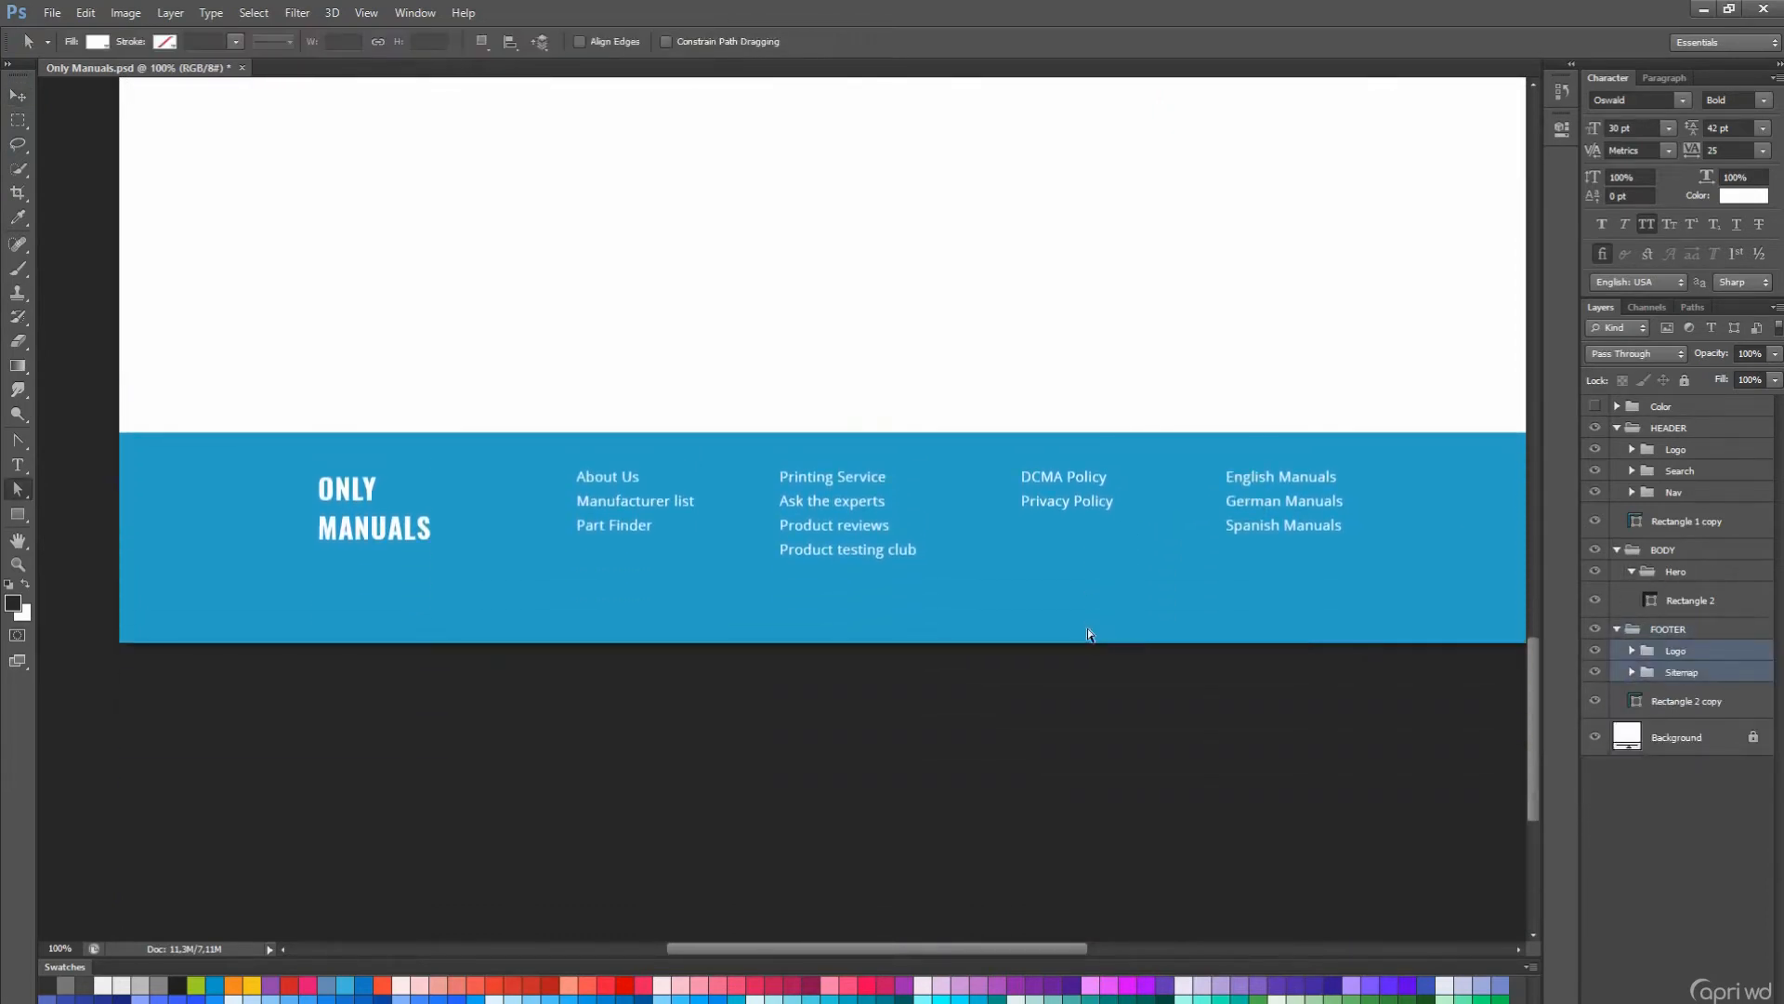
pyautogui.click(1087, 629)
pyautogui.hotkey('ctrl', 't')
pyautogui.moveTo(868, 895); pyautogui.dragTo(868, 675)
pyautogui.press('Return')
# - Duplicate the blue footer rectangle, reduce the copy from above to a 94 px high strip along the page's bottom, and fill it white
pyautogui.hotkey('ctrl', 'j')
pyautogui.hotkey('ctrl', 't')
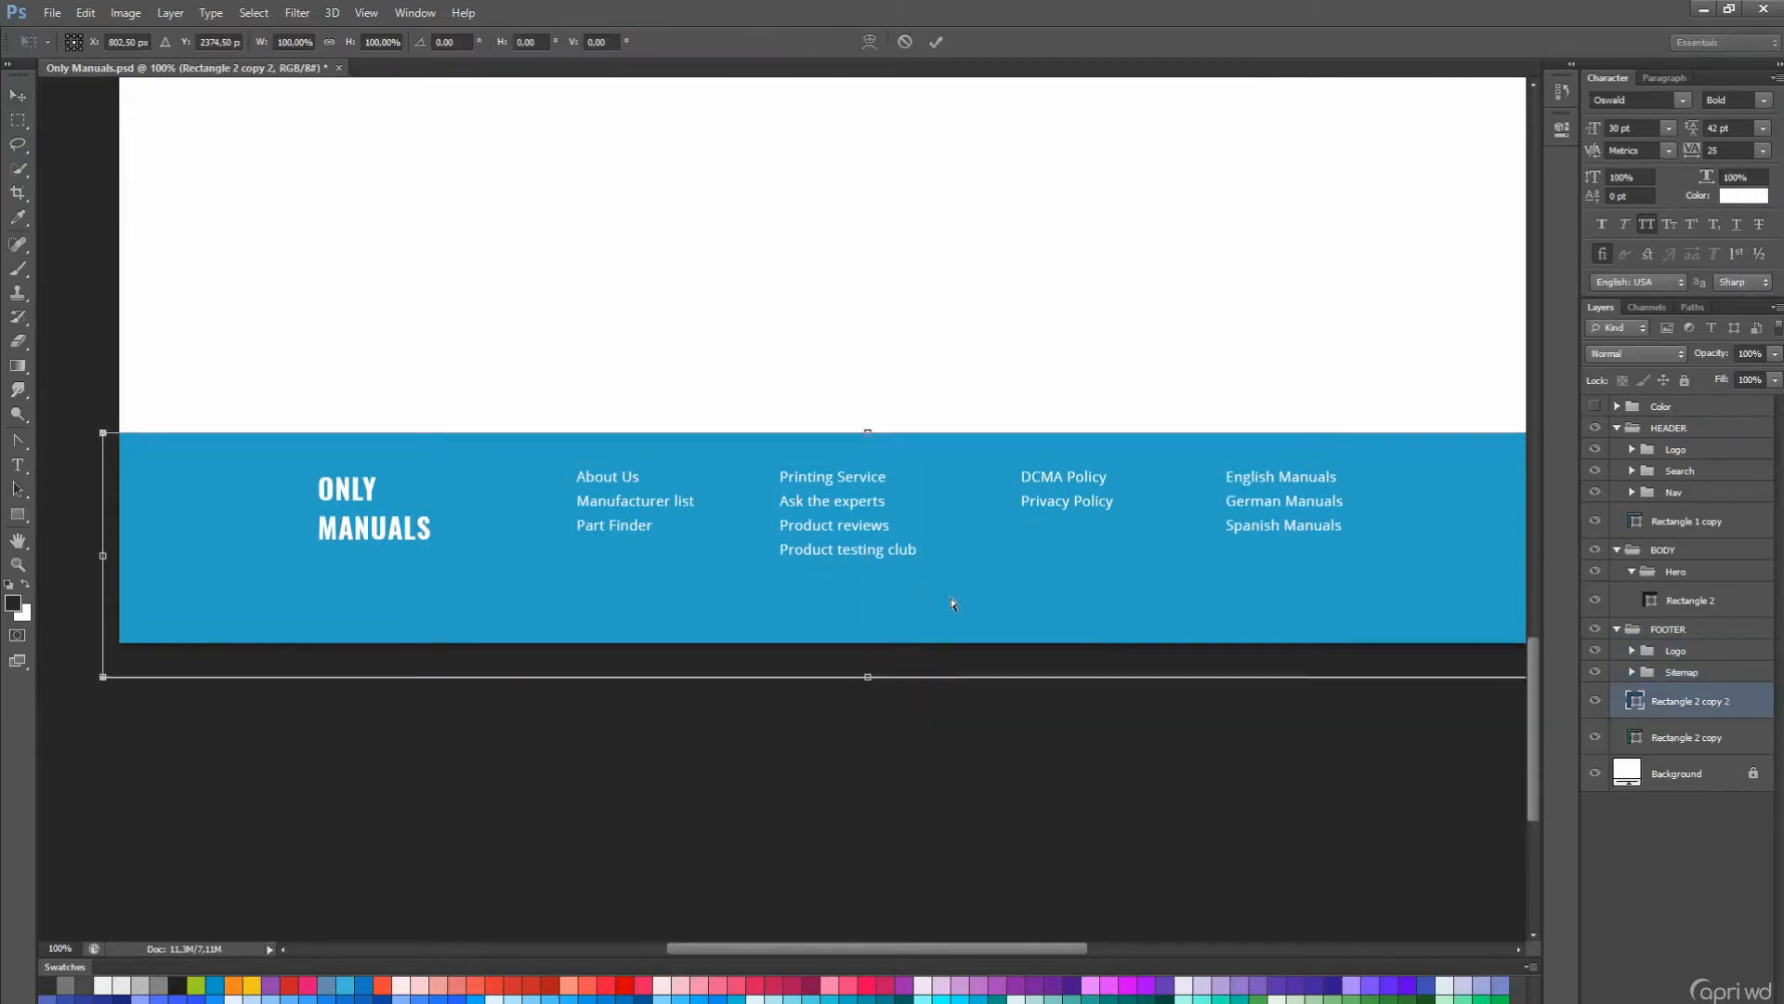
pyautogui.moveTo(877, 432); pyautogui.dragTo(894, 588)
pyautogui.press('Return')
pyautogui.doubleClick(1638, 702)
pyautogui.click(1316, 297)
pyautogui.press('Return')
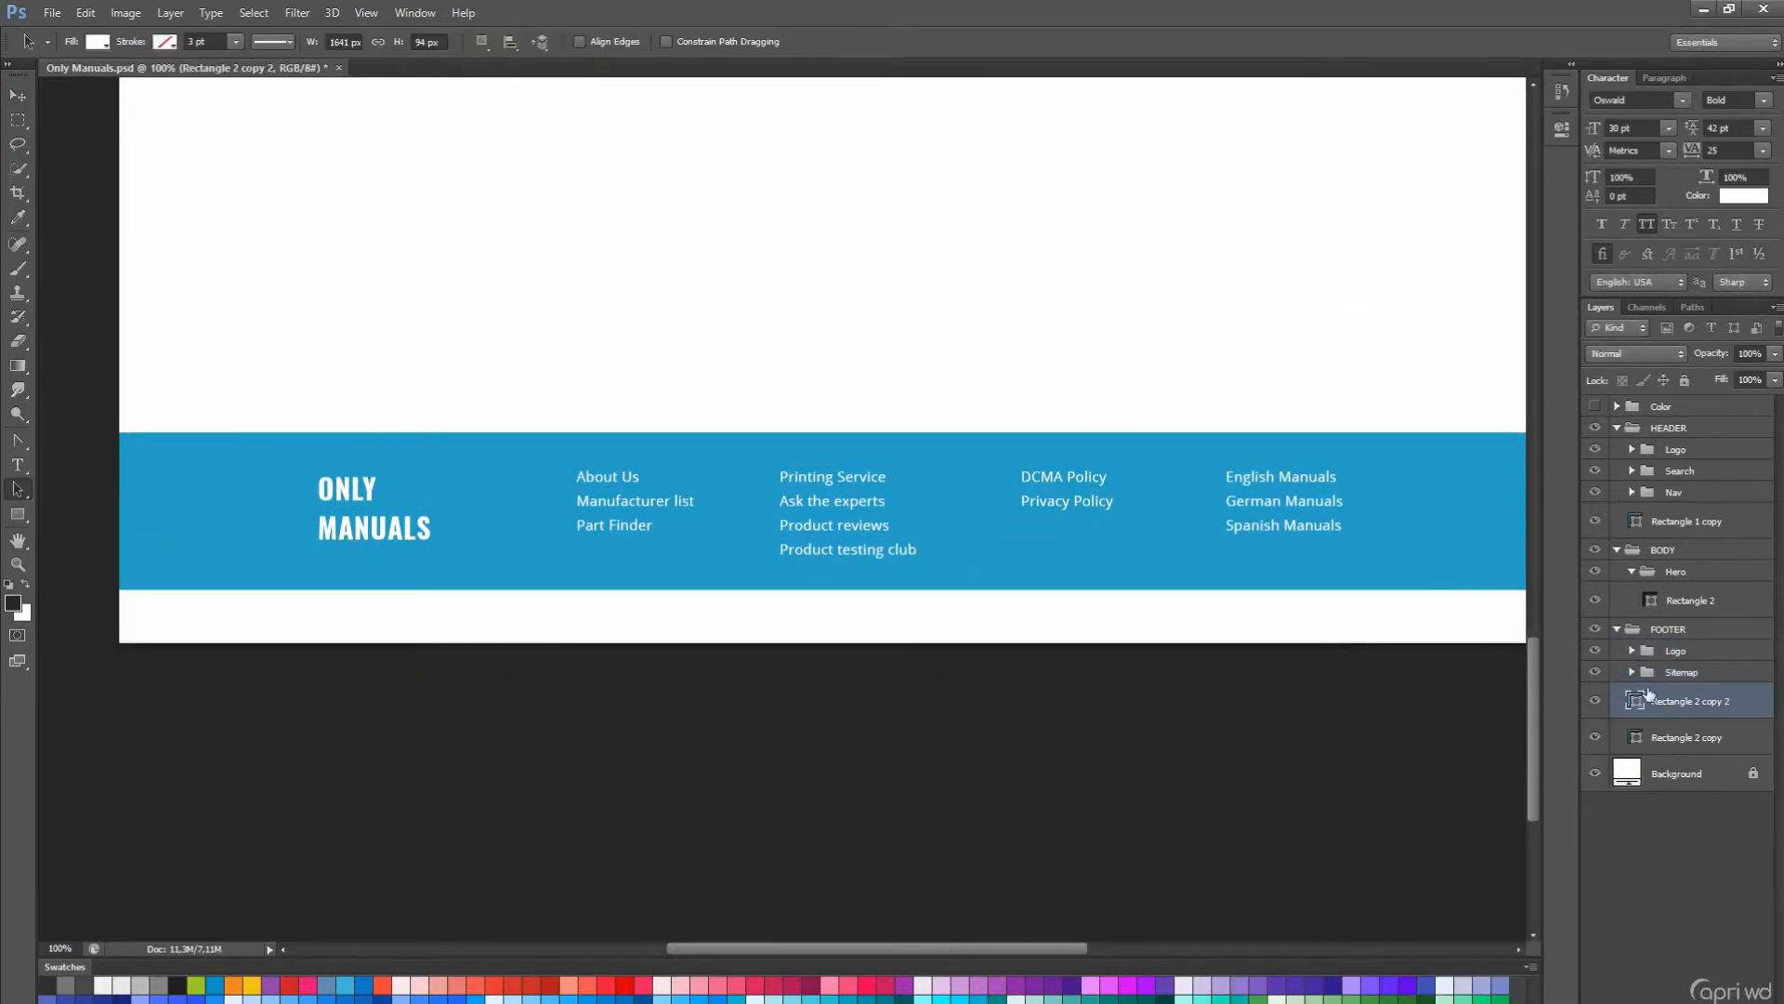
# - Start a text line in the white strip, layered above the footer's Logo group, and set its colour to dark grey
pyautogui.click(1684, 673)
pyautogui.press('t')
pyautogui.click(1673, 629)
pyautogui.click(1283, 502)
pyautogui.click(1632, 672)
pyautogui.click(1632, 672)
pyautogui.click(1676, 652)
pyautogui.click(661, 630)
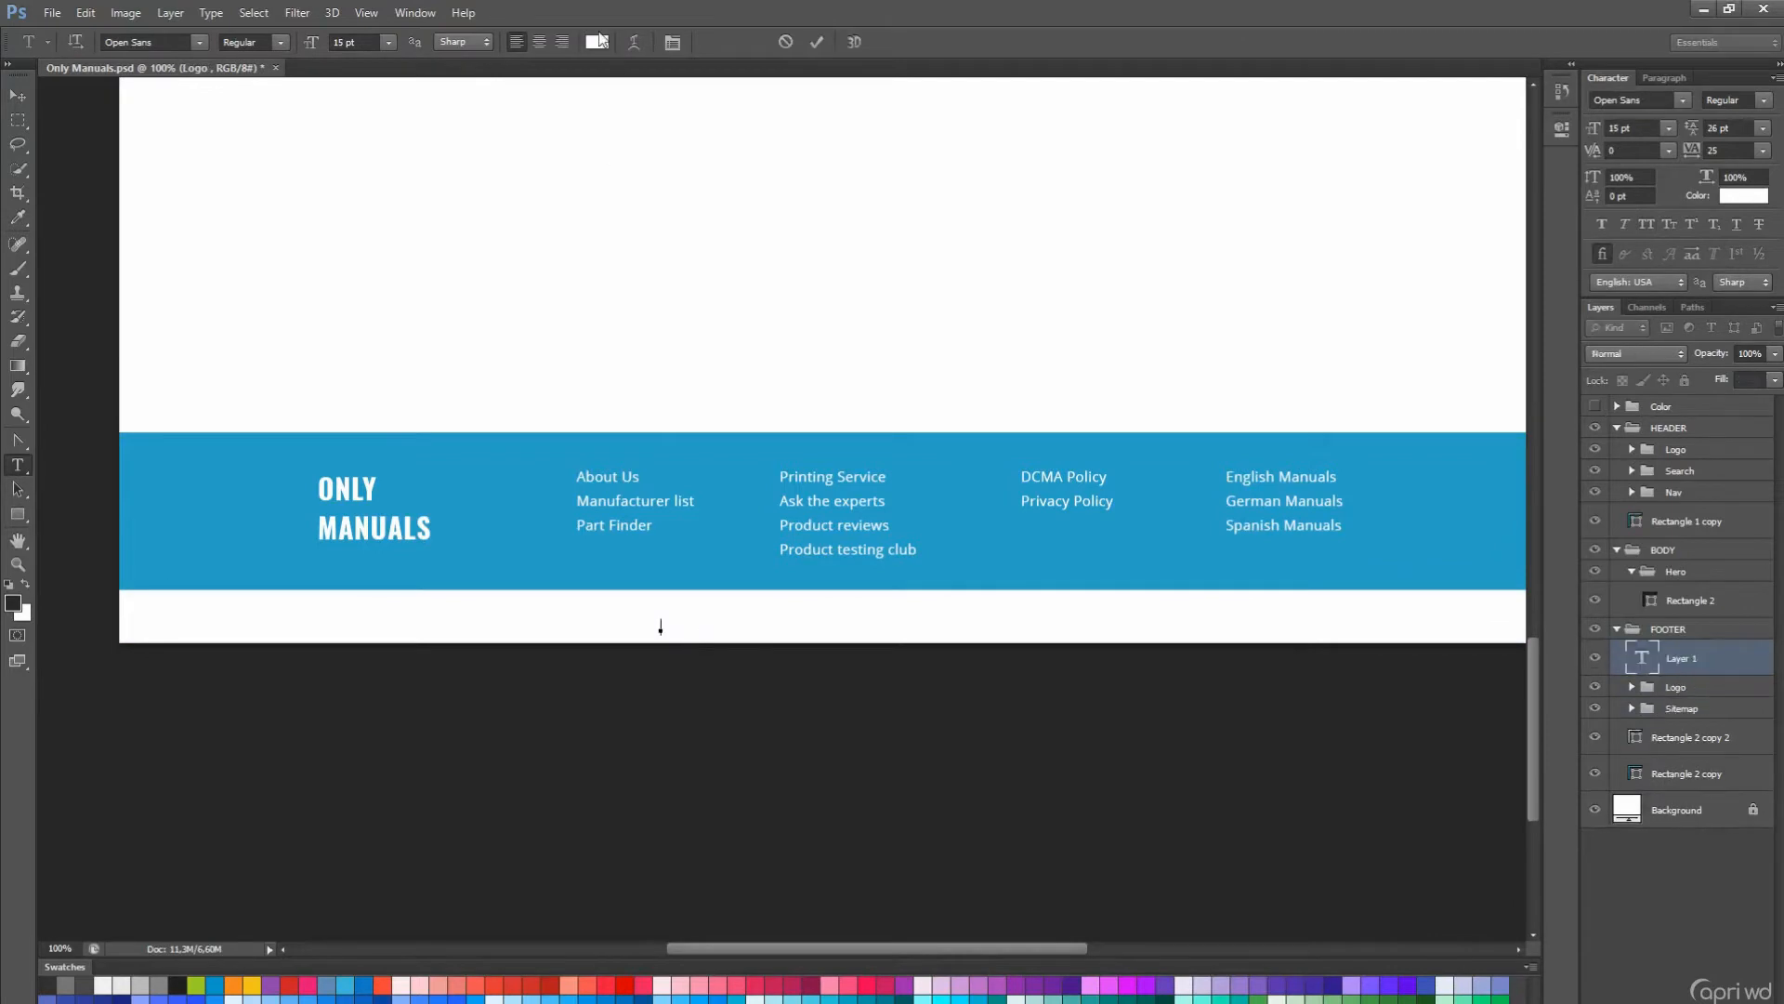
pyautogui.click(599, 42)
pyautogui.click(85, 985)
pyautogui.press('Return')
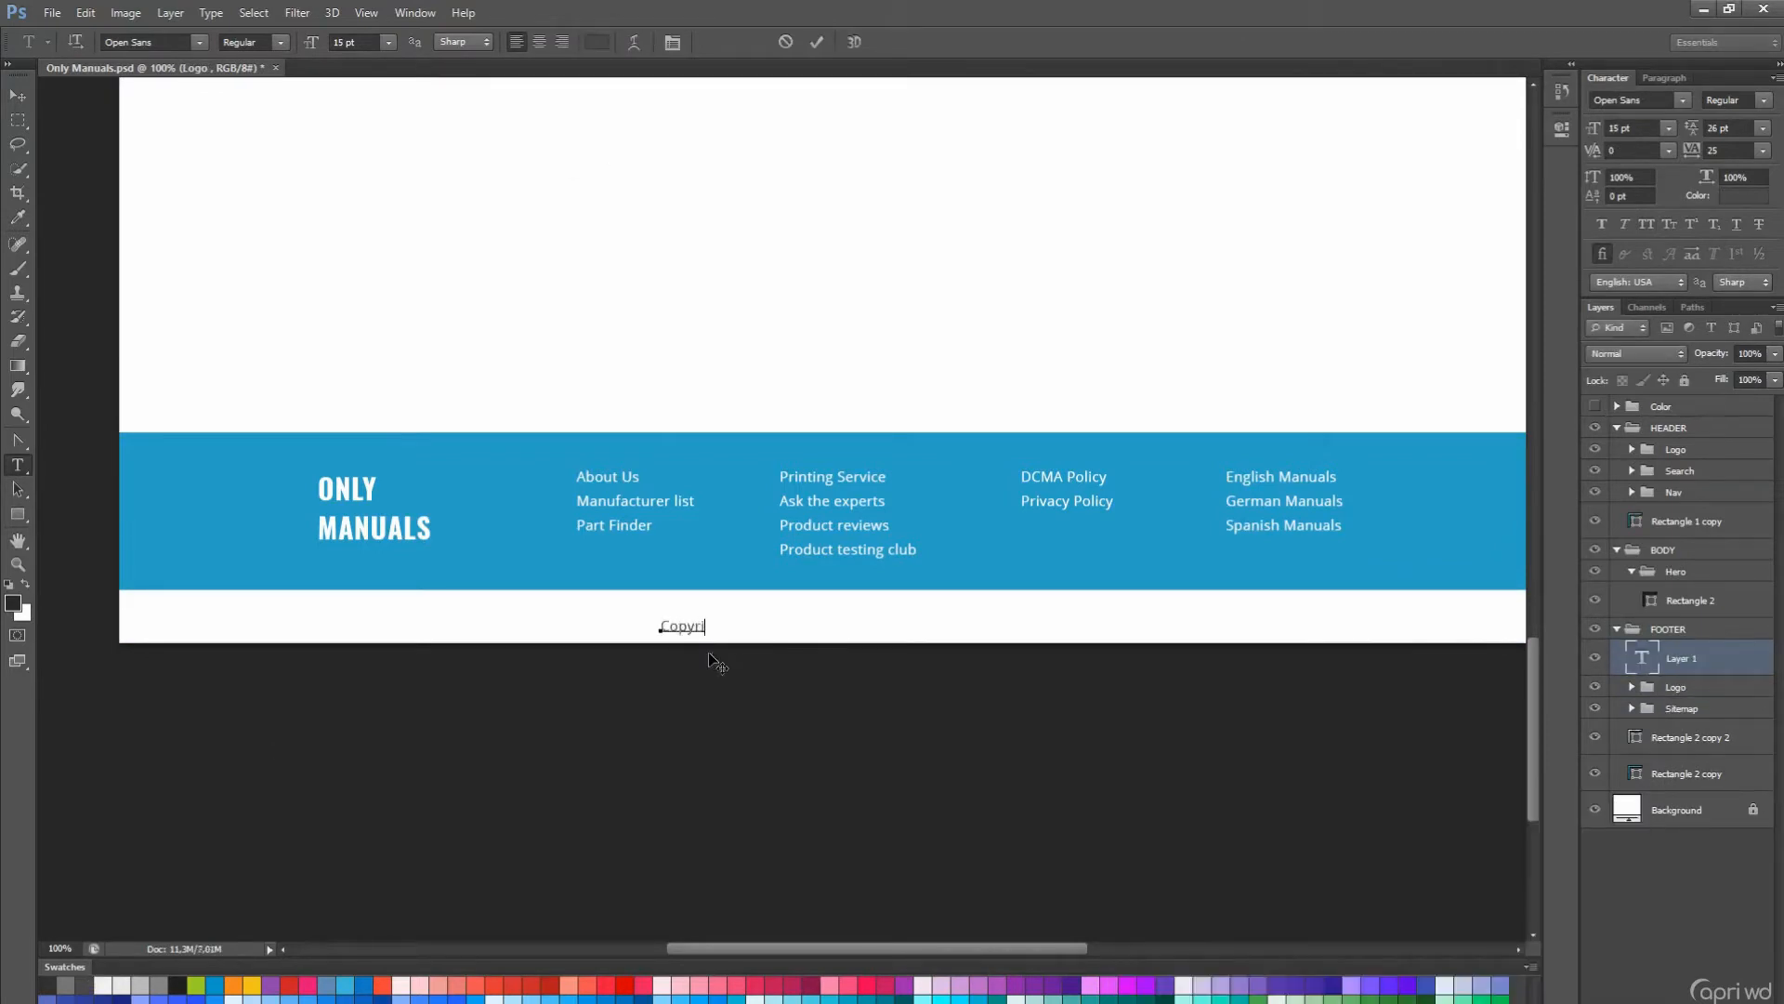
# - Enter the copyright line "Copyright 2018 Ony Manuals all rights reserved"
pyautogui.write('Copyright 2018 Ony Manuals all right reserved')
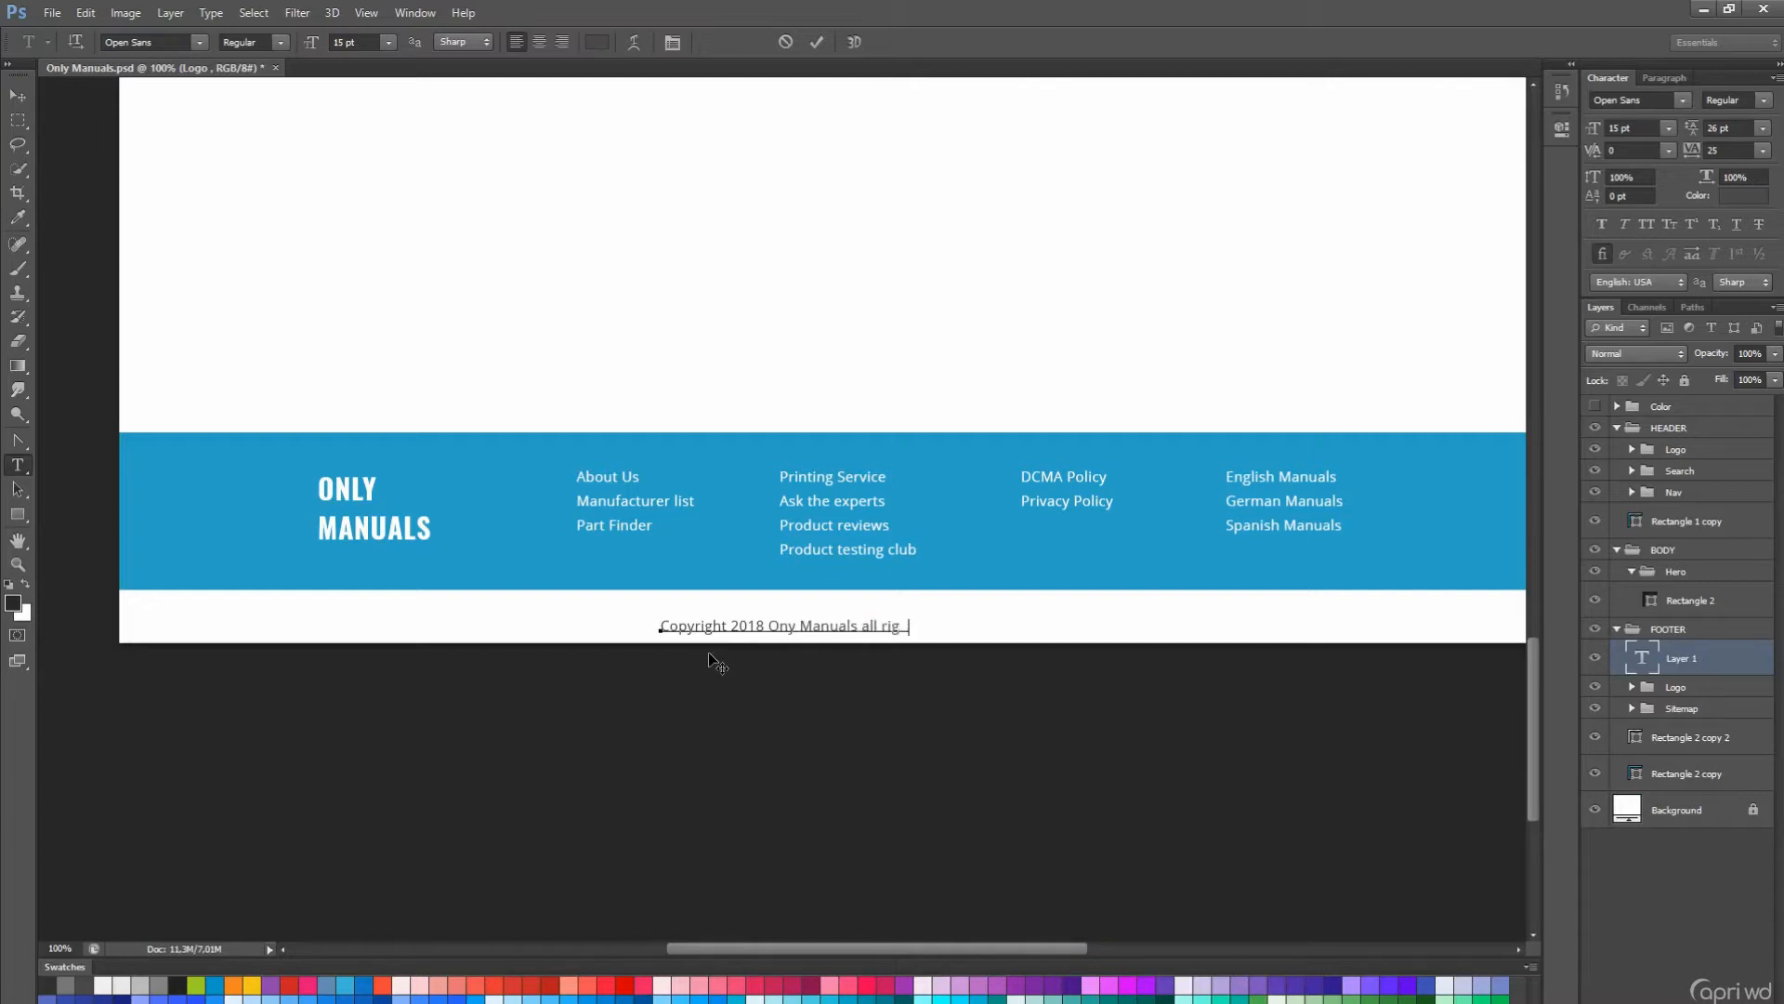
pyautogui.hotkey('ctrl', 'Return')
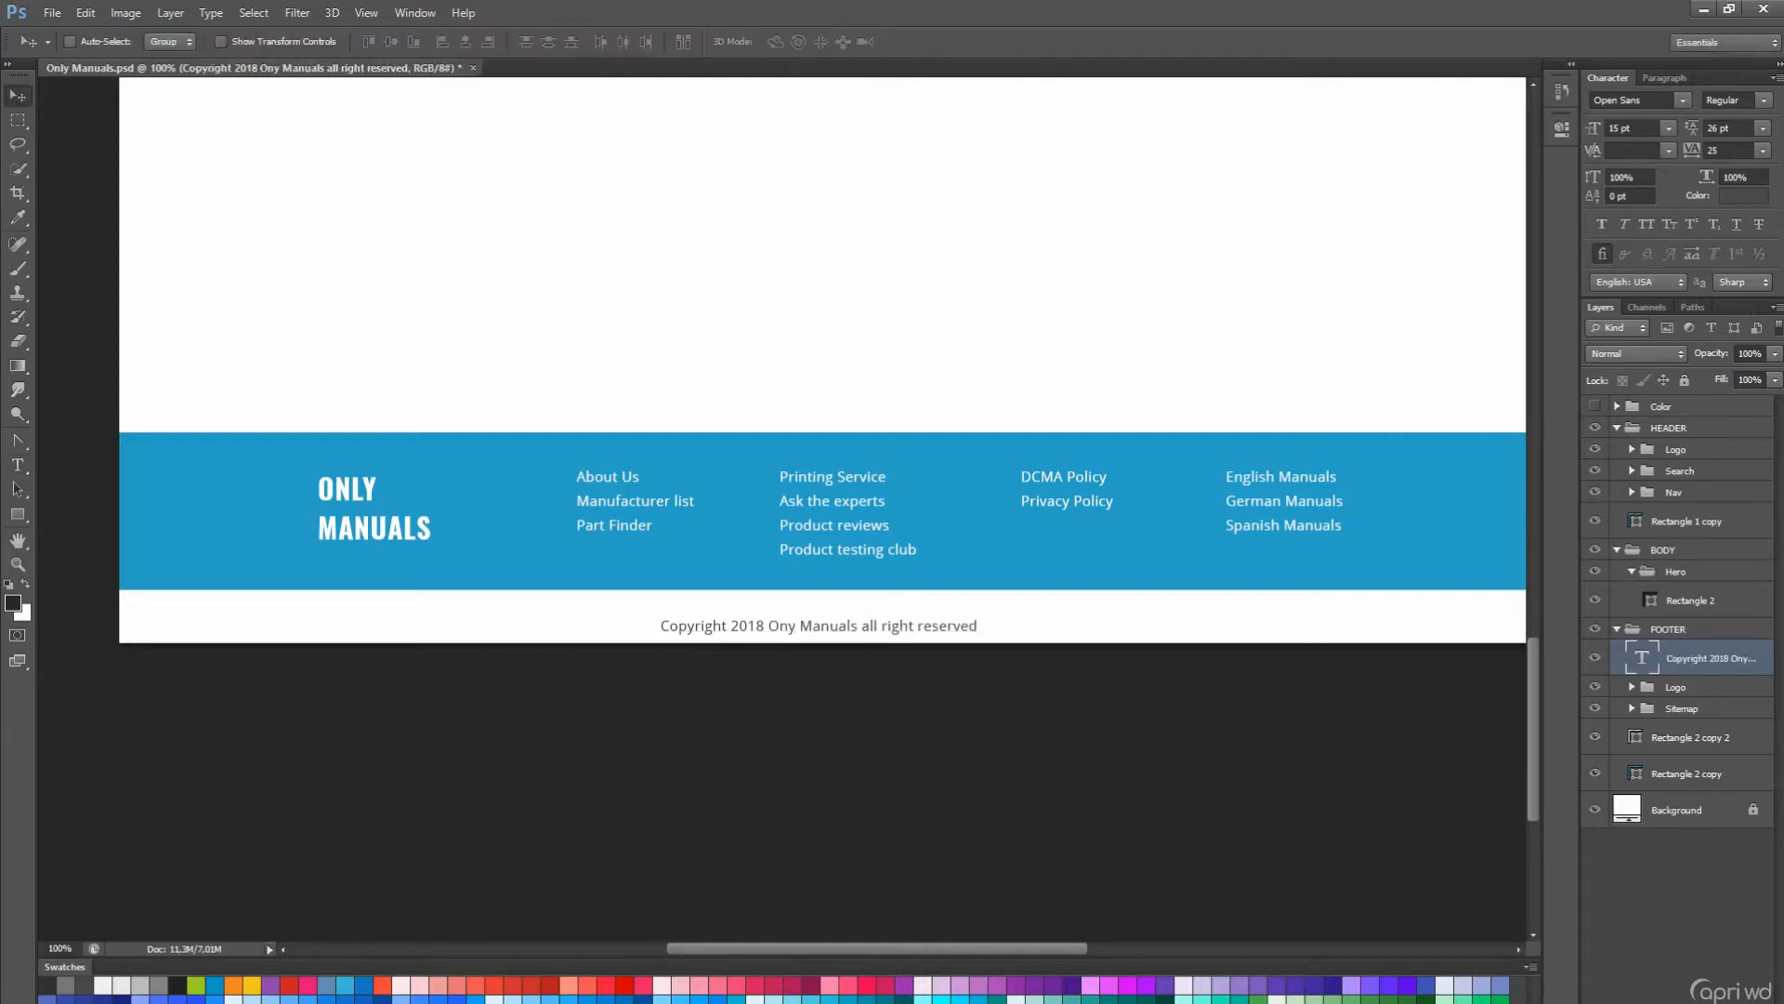
pyautogui.doubleClick(907, 628)
pyautogui.write('s')
pyautogui.hotkey('ctrl', 'Return')
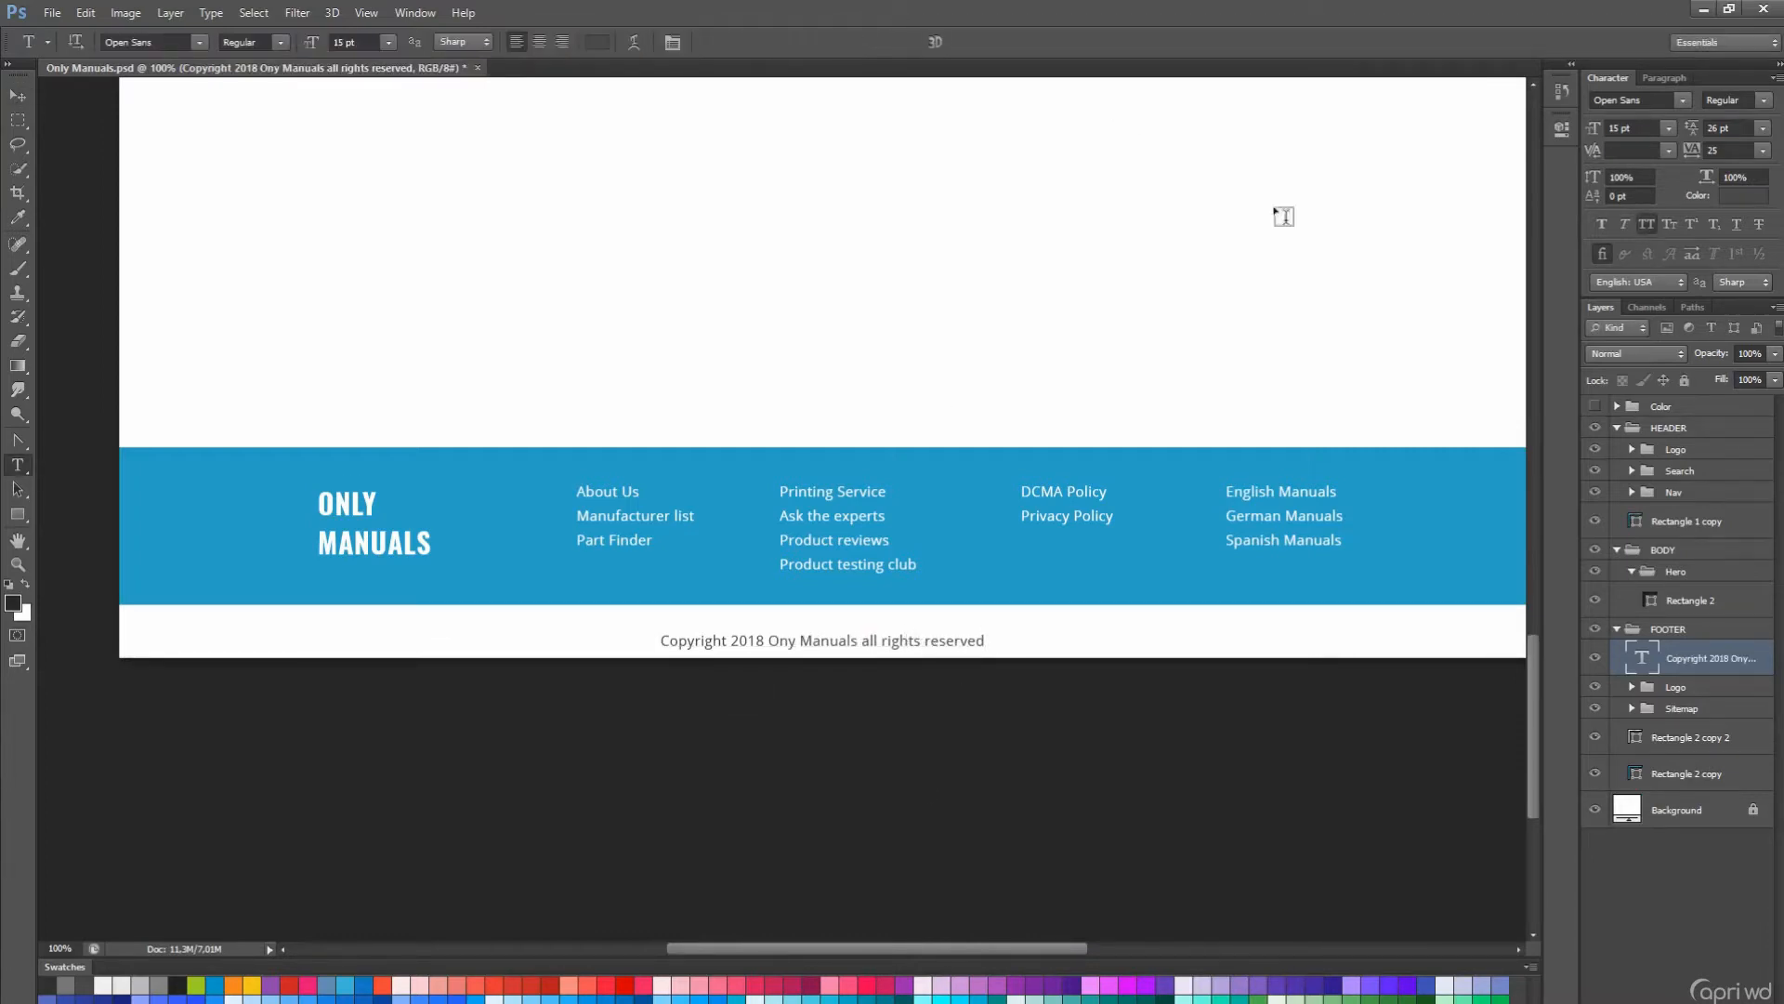
# - Set the copyright line in all caps at 13 pt and colour it light grey
pyautogui.click(1647, 224)
pyautogui.click(1743, 196)
pyautogui.click(158, 986)
pyautogui.click(139, 987)
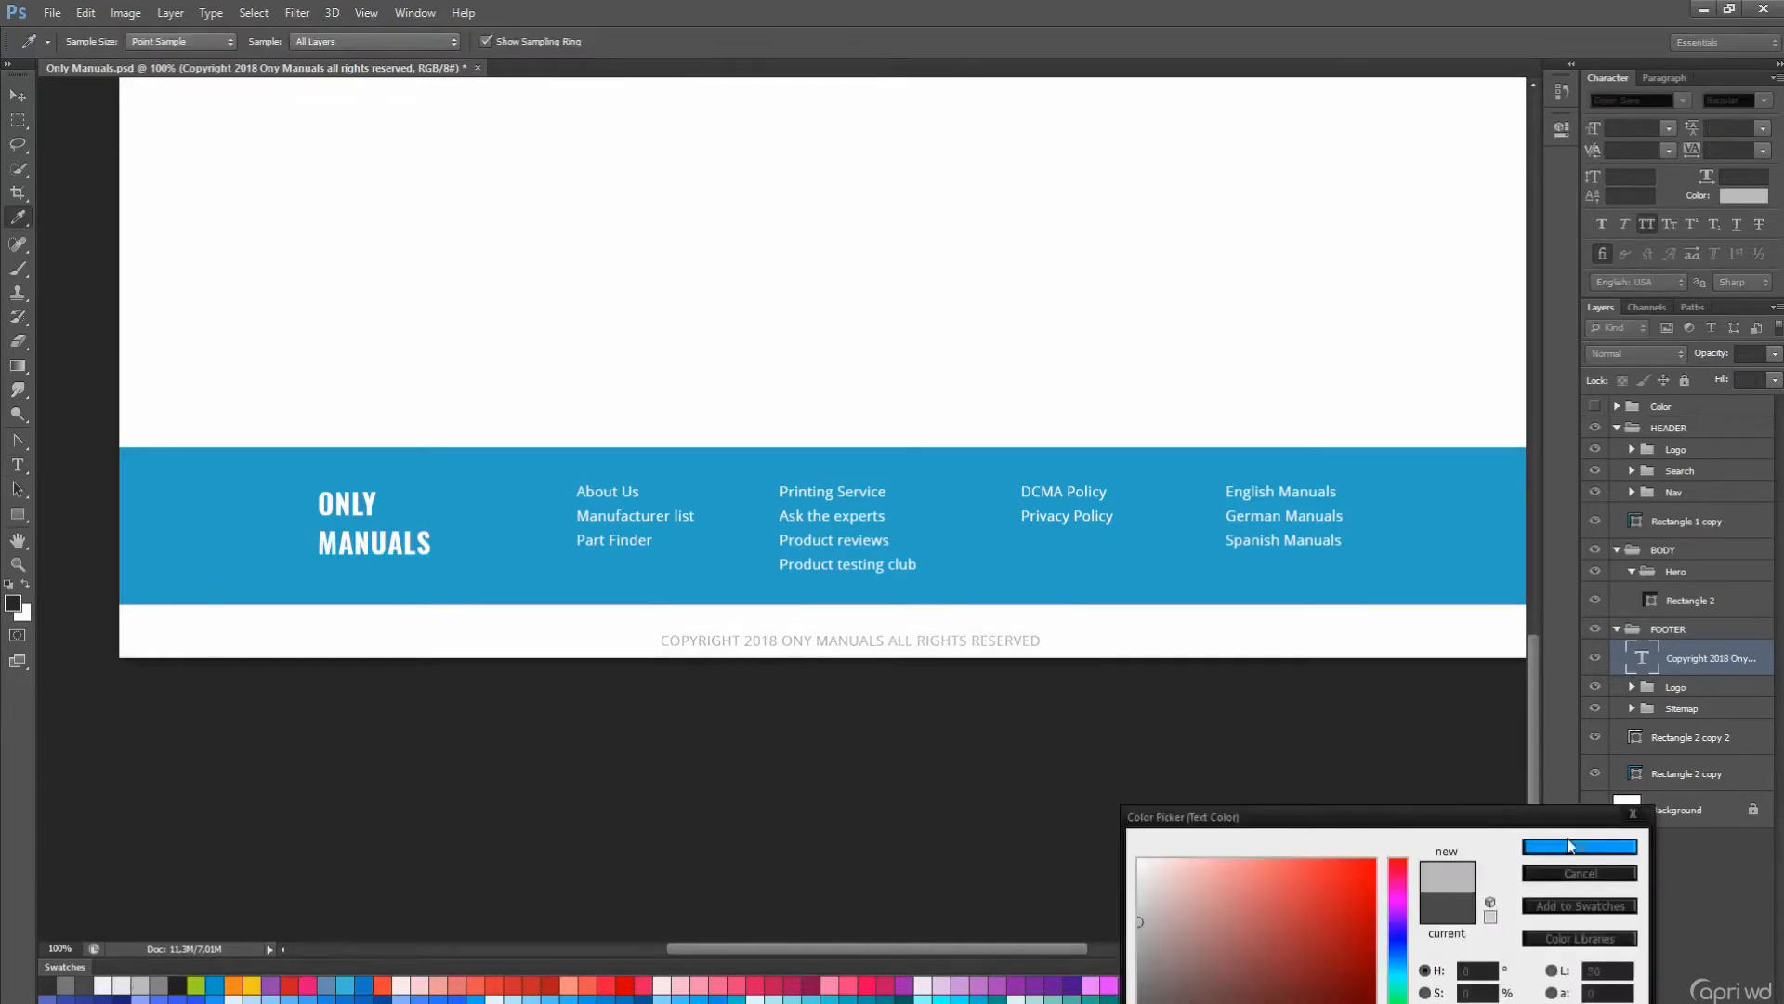
pyautogui.click(1569, 845)
# - Move the copyright line left under the footer logo, check it against the guides, and collapse the FOOTER group
pyautogui.press('v')
pyautogui.moveTo(830, 704); pyautogui.dragTo(499, 697)
pyautogui.hotkey('ctrl', ';')
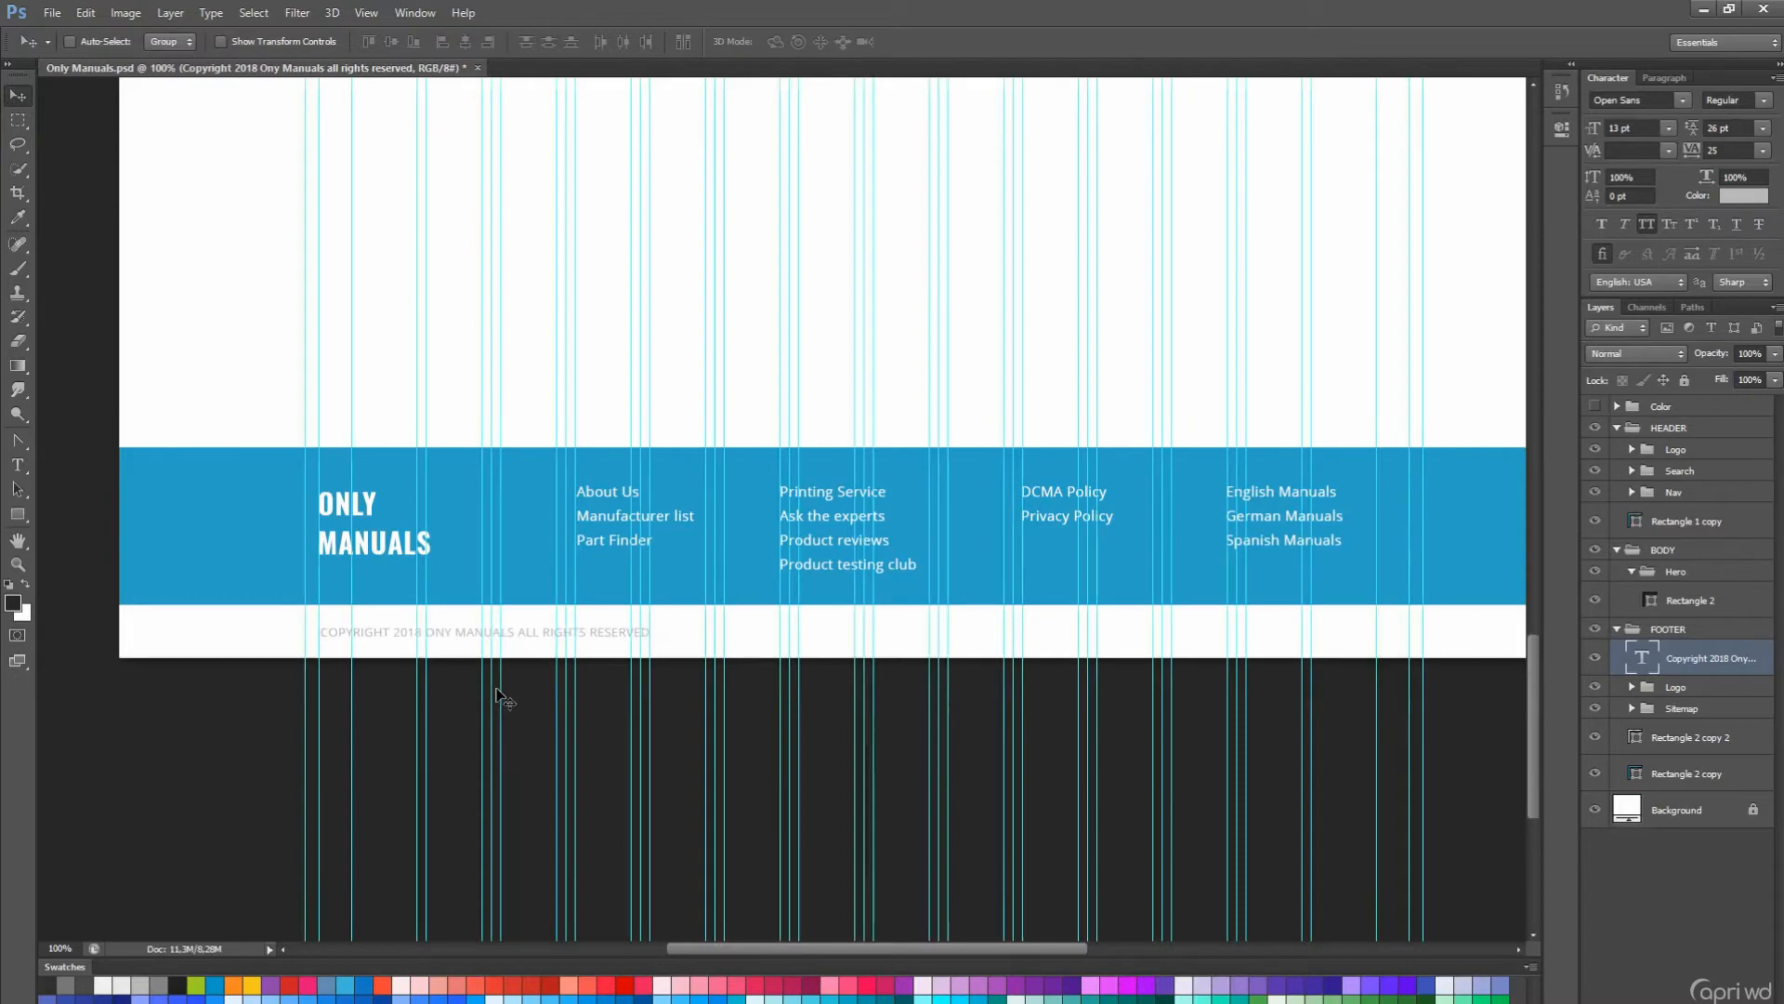
pyautogui.hotkey('ctrl', ';')
pyautogui.scroll(2, 845, 645)
pyautogui.click(1616, 629)
# - Add the two-line heading "100% Free" and "Card Worksgop Repair Manuas." to the Hero group, reusing the header logo's Oswald Bold 30 pt style
pyautogui.scroll(1, 1191, 595)
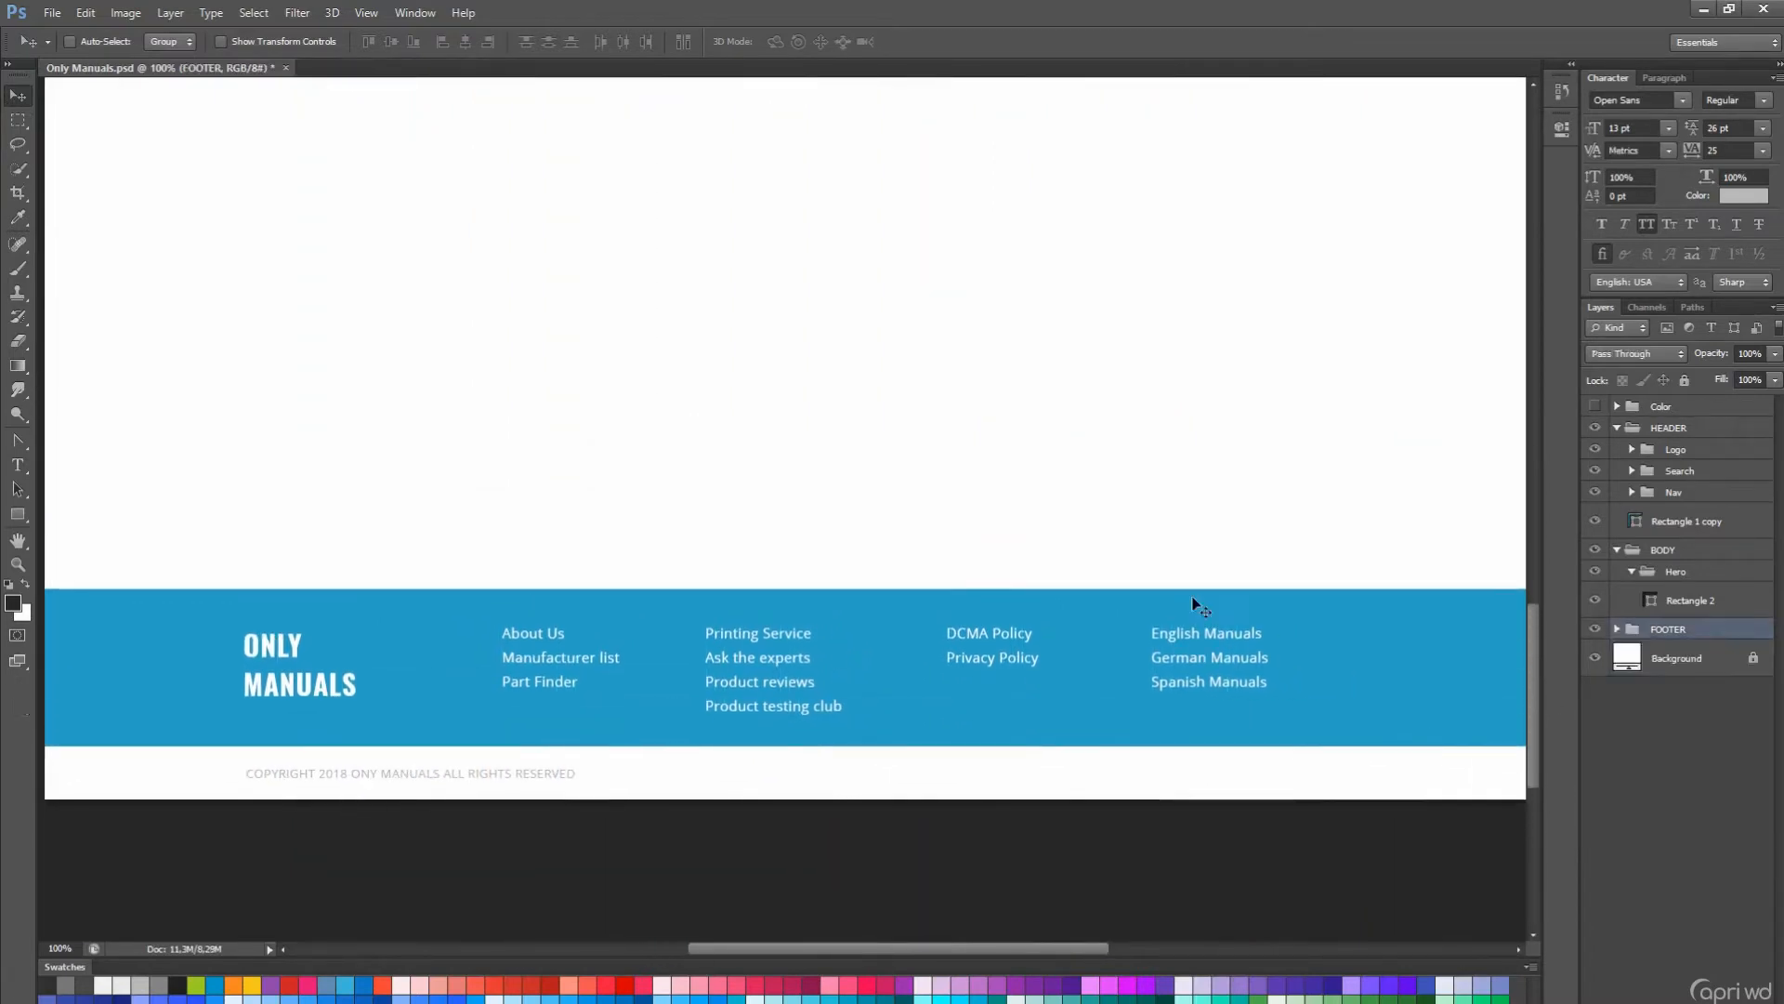
pyautogui.press('h')
pyautogui.moveTo(1192, 598); pyautogui.dragTo(984, 191)
pyautogui.press('a')
pyautogui.click(1690, 601)
pyautogui.click(1675, 571)
pyautogui.press('t')
pyautogui.click(286, 160)
pyautogui.click(1632, 451)
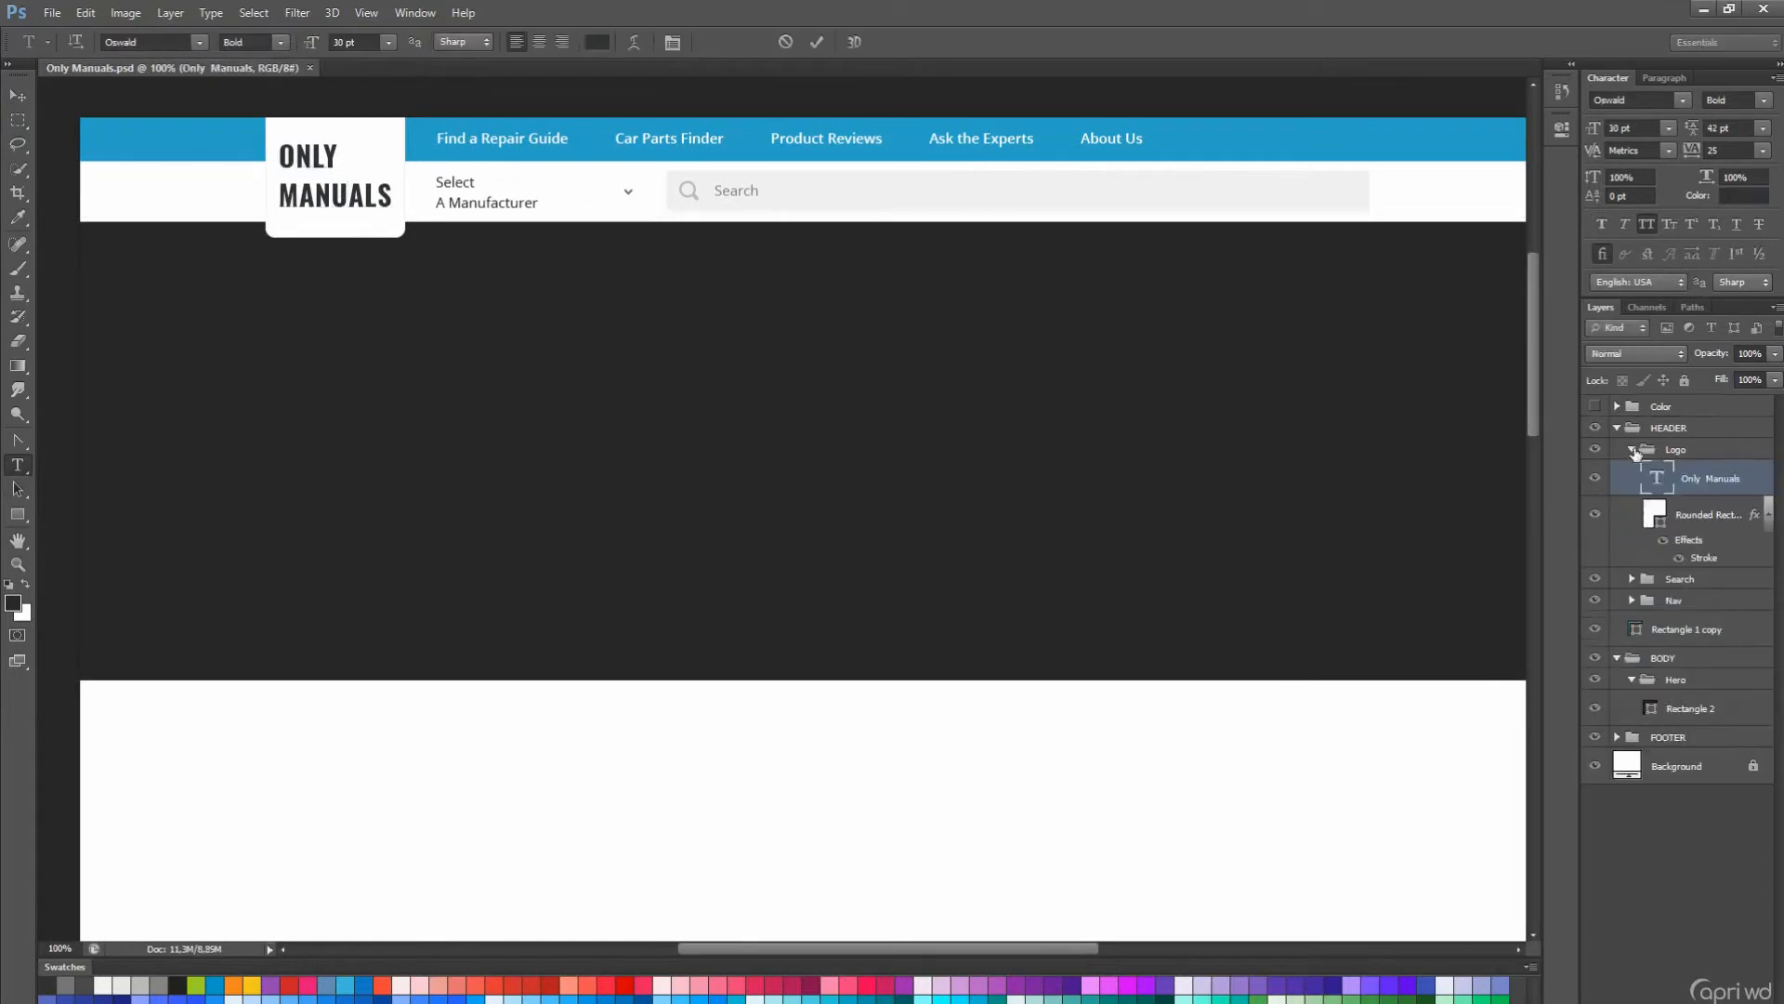
pyautogui.click(1634, 451)
pyautogui.click(1682, 570)
pyautogui.click(510, 365)
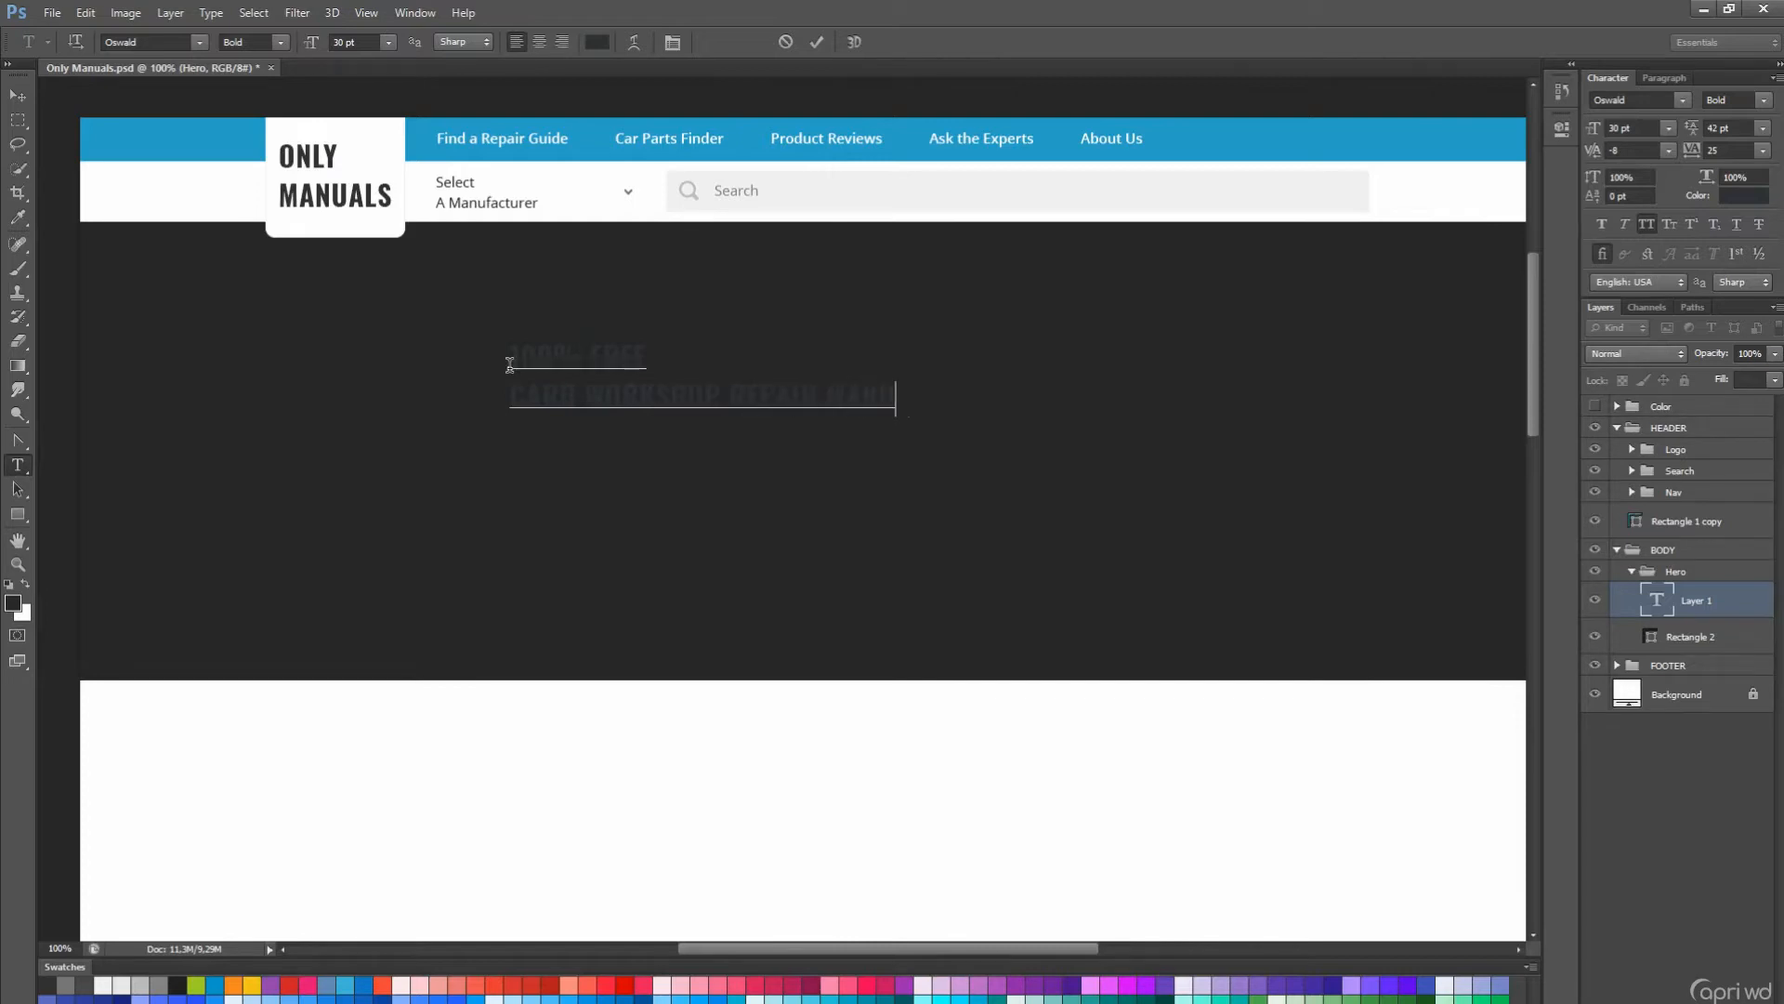
pyautogui.hotkey('ctrl', 'Return')
# - Colour the hero heading off-white and set its font size to 48 pt
pyautogui.click(597, 42)
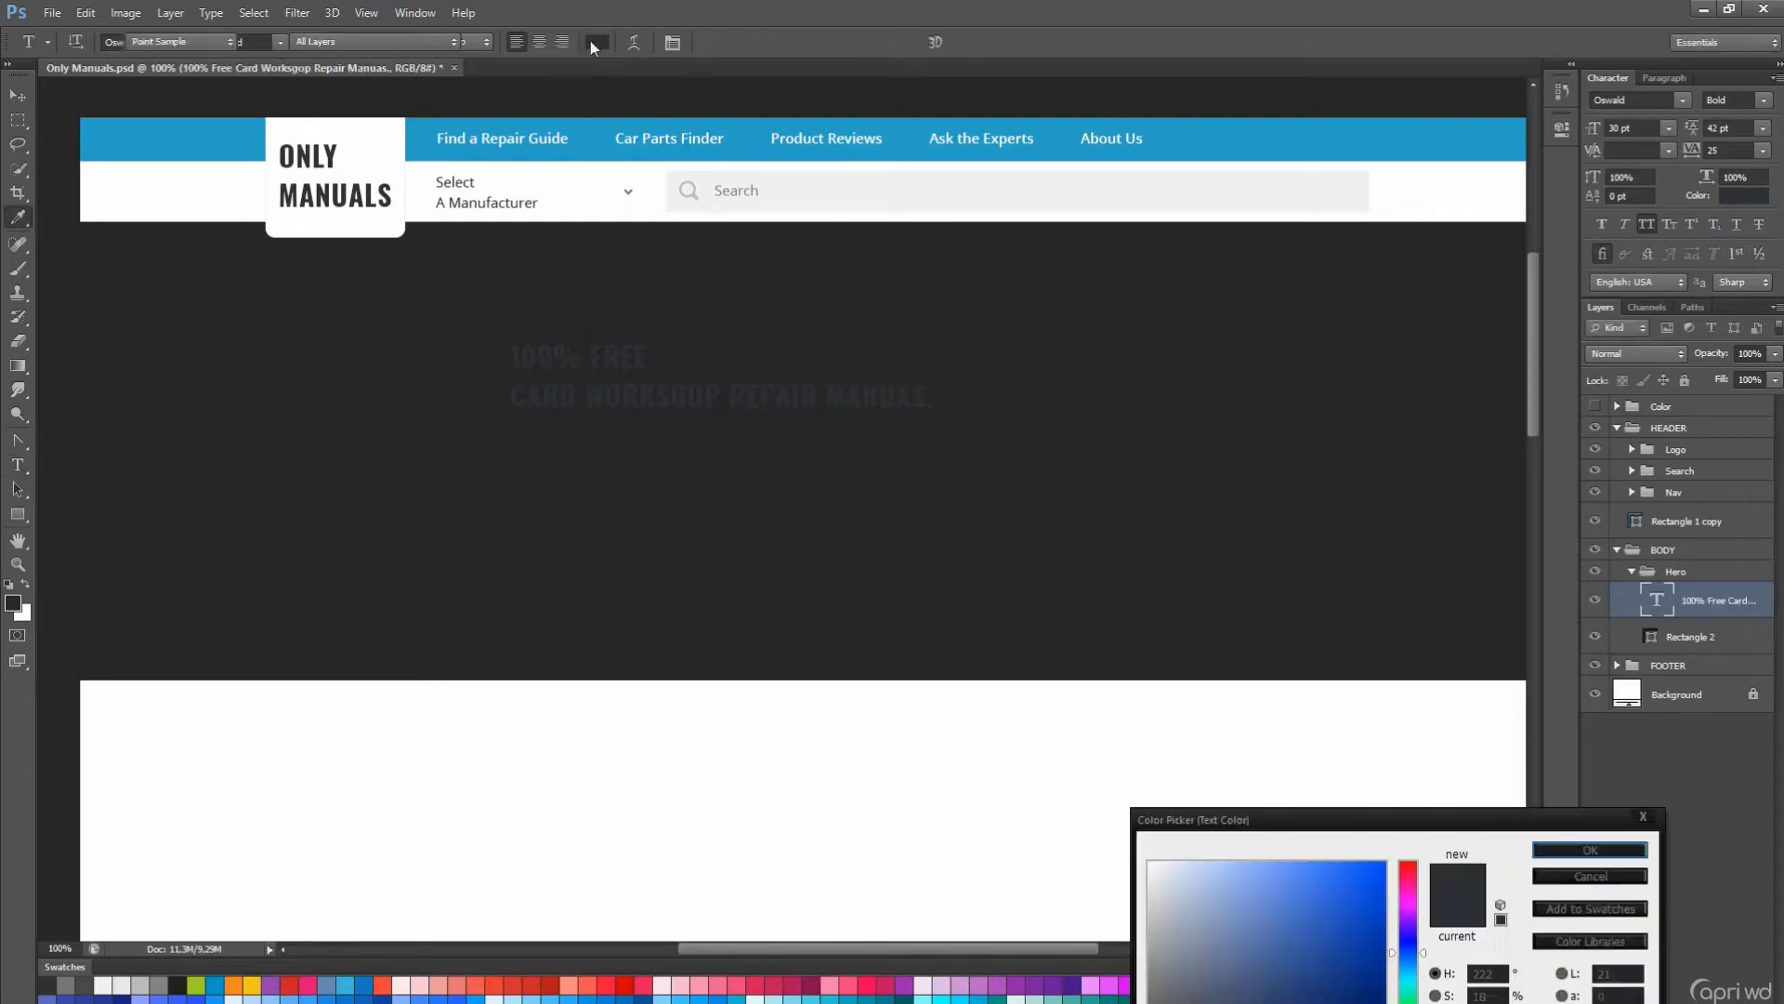
pyautogui.click(1421, 728)
pyautogui.click(1590, 853)
pyautogui.click(387, 42)
pyautogui.click(413, 316)
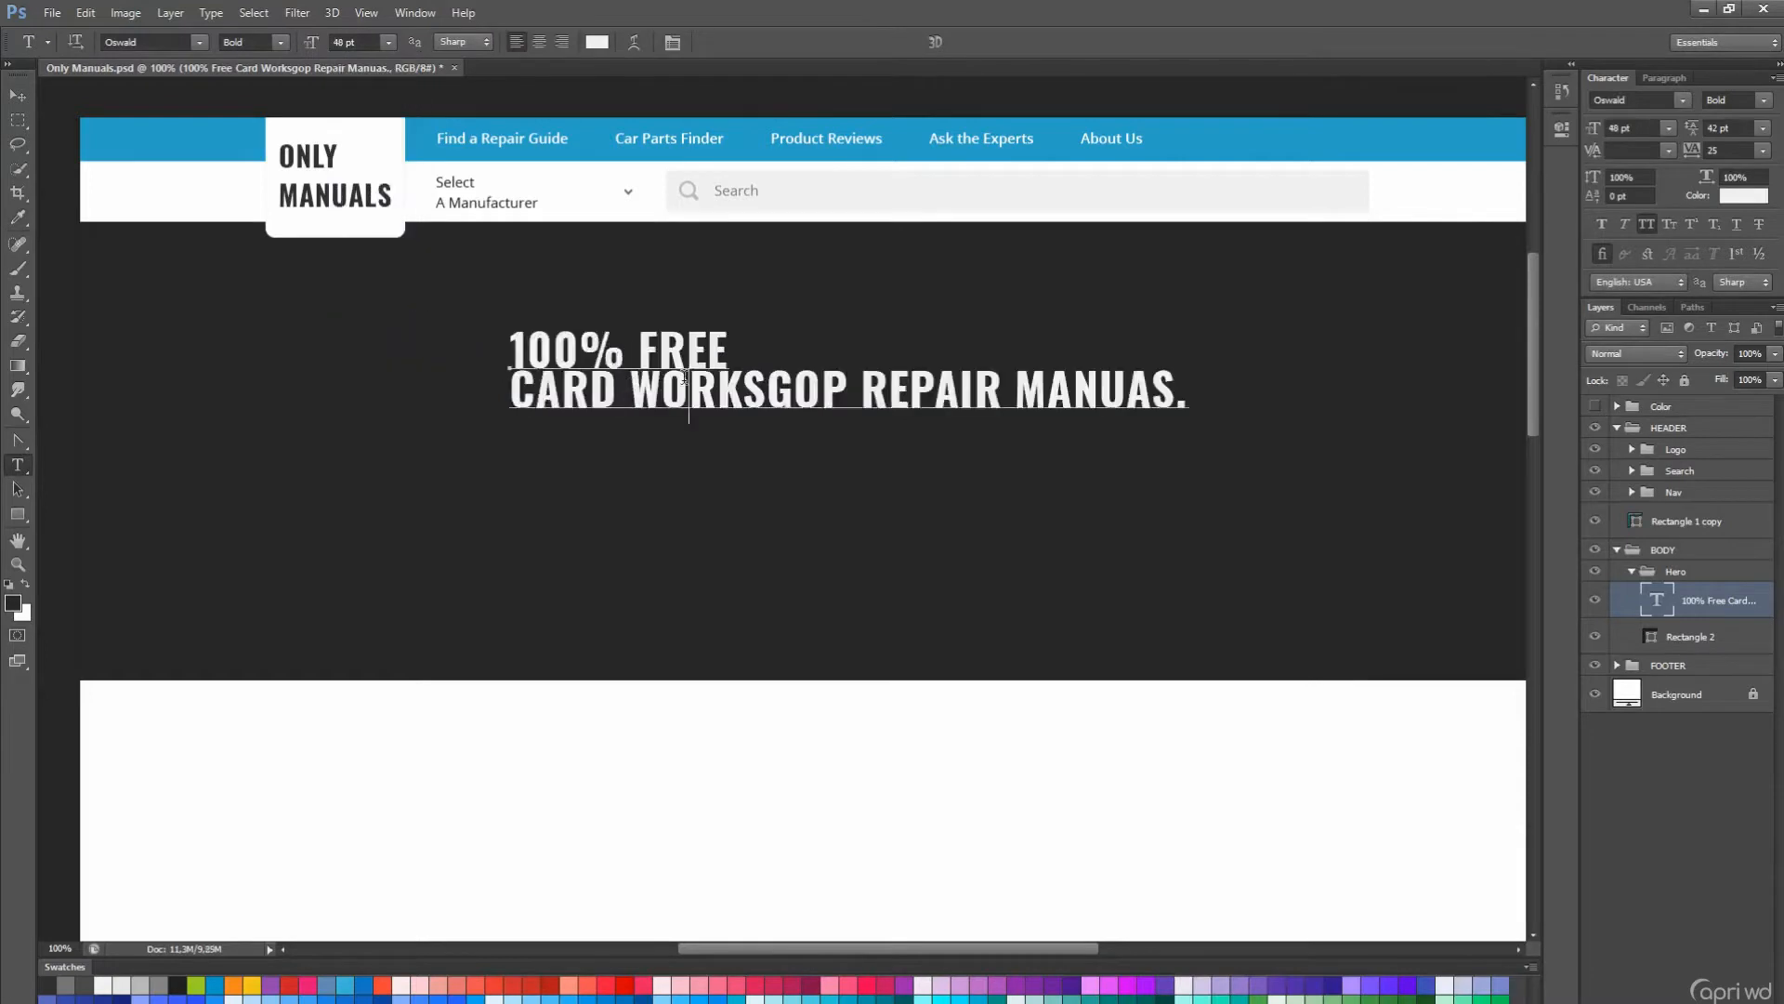
# - Increase the line spacing of both hero heading lines to 68 pt
pyautogui.click(606, 383)
pyautogui.hotkey('ctrl', 'a')
pyautogui.hotkey('alt', 'Down')
pyautogui.hotkey('alt', 'Down')
pyautogui.hotkey('alt', 'Down')
pyautogui.hotkey('alt', 'Down')
pyautogui.hotkey('alt', 'Down')
pyautogui.hotkey('alt', 'Down')
pyautogui.hotkey('alt', 'Down')
pyautogui.hotkey('alt', 'Down')
pyautogui.hotkey('alt', 'Down')
pyautogui.hotkey('alt', 'Down')
pyautogui.hotkey('alt', 'Down')
pyautogui.hotkey('alt', 'Down')
pyautogui.hotkey('alt', 'Down')
pyautogui.hotkey('ctrl', 'Return')
# - Move the hero heading left to line up with the logo's left layout guide and lower it slightly
pyautogui.press('v')
pyautogui.moveTo(737, 463); pyautogui.dragTo(521, 478)
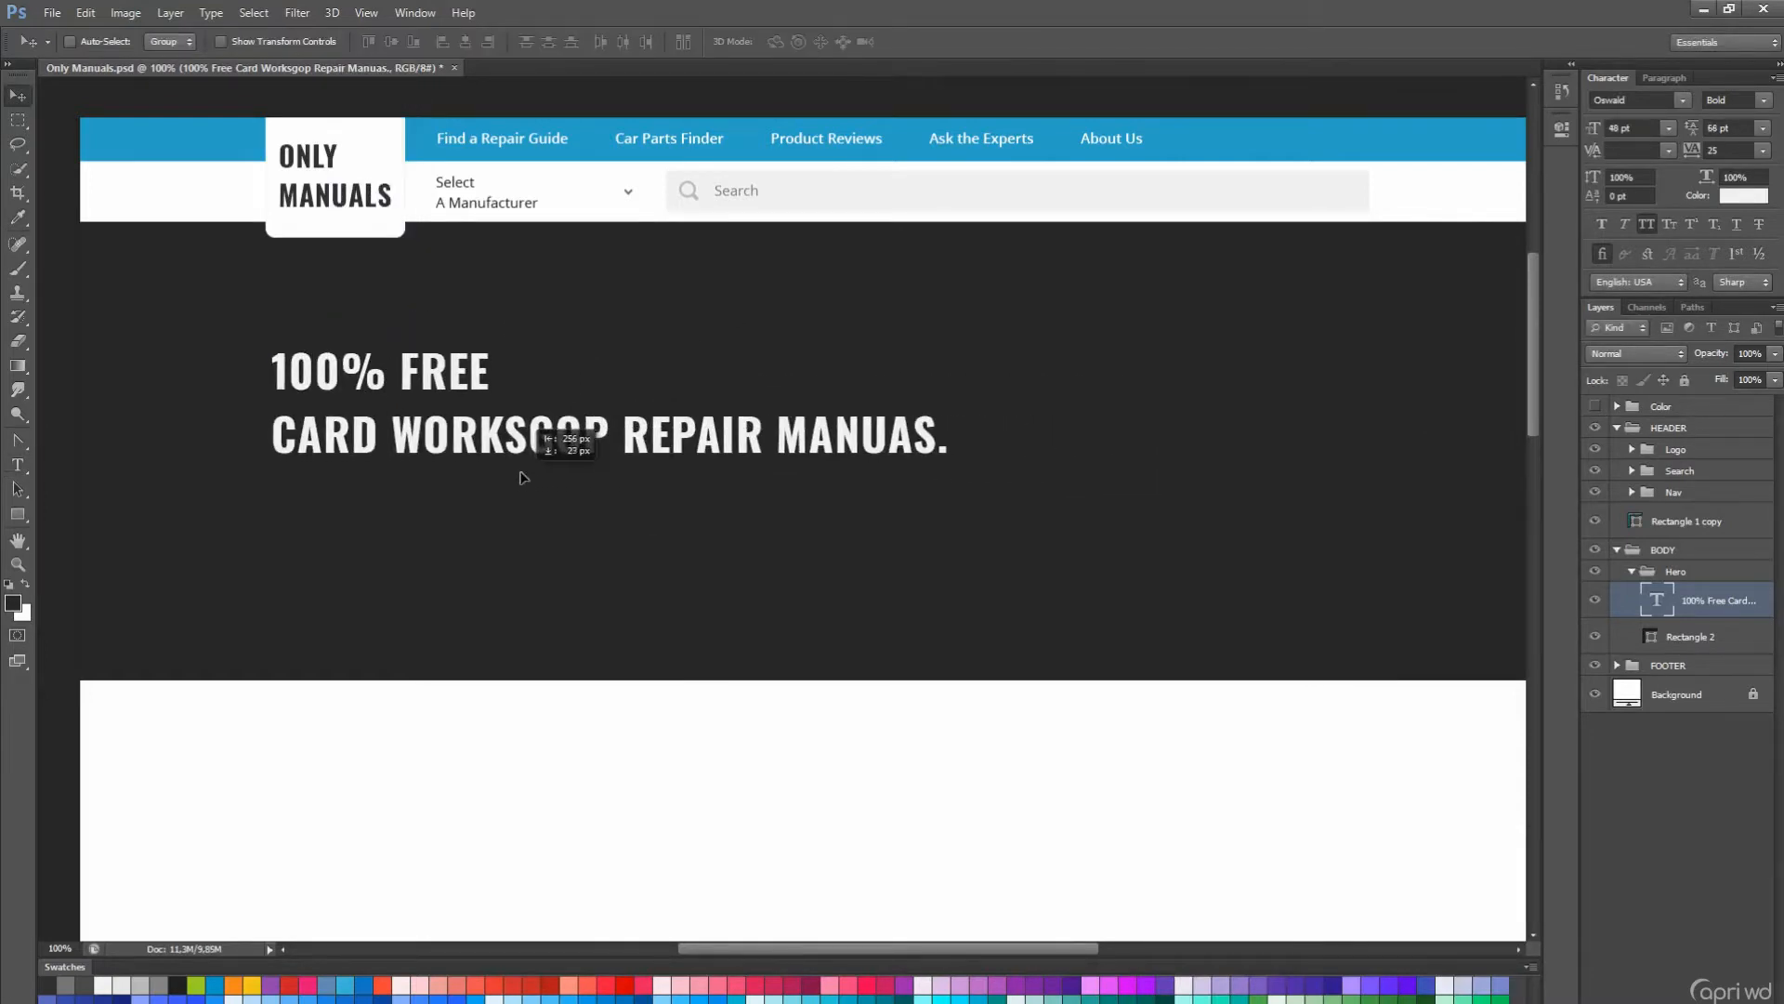
pyautogui.scroll(-2, 524, 478)
pyautogui.hotkey('ctrl', ';')
pyautogui.hotkey('shift', 'Right')
pyautogui.hotkey('shift', 'Down')
pyautogui.hotkey('shift', 'Down')
pyautogui.hotkey('ctrl', ';')
pyautogui.scroll(1, 523, 477)
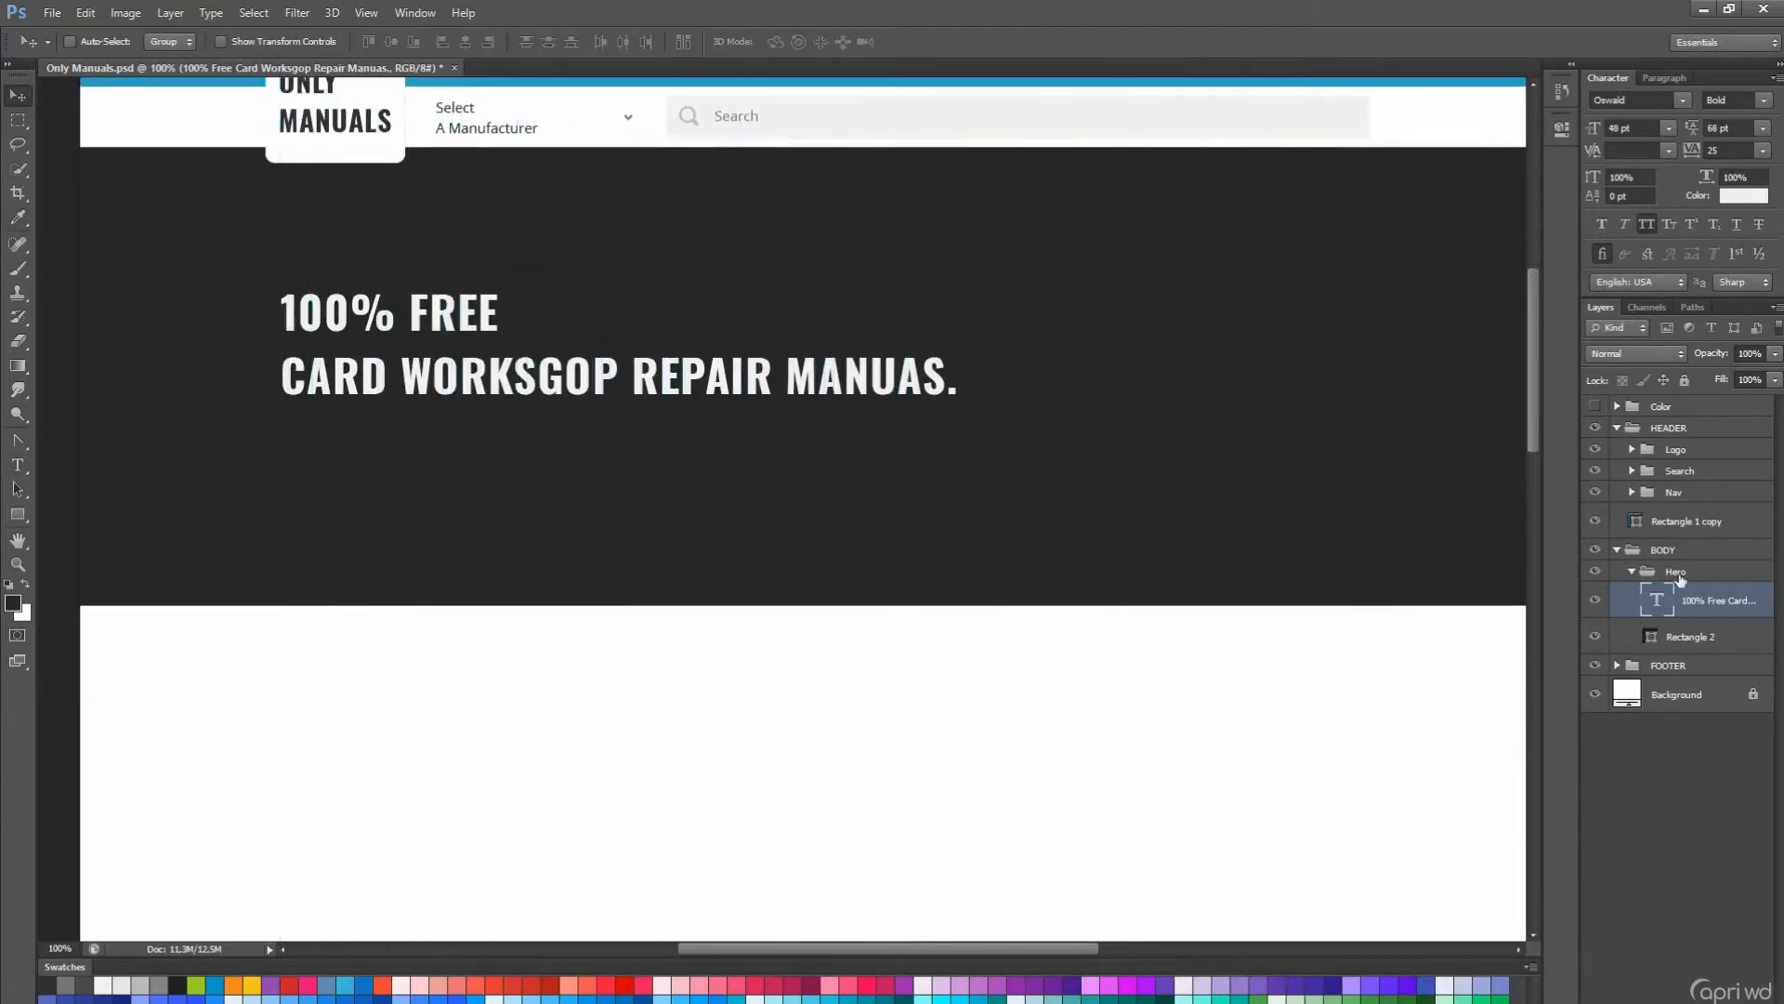
# - Save the file and draw a white rounded rectangle about 515 by 60 px with a 3 px radius below the hero heading
pyautogui.click(1680, 574)
pyautogui.hscroll(-1, 1008, 575)
pyautogui.hotkey('ctrl', 's')
pyautogui.rightClick(18, 515)
pyautogui.click(93, 531)
pyautogui.moveTo(329, 437)
pyautogui.mouseDown()
pyautogui.moveTo(568, 489)
pyautogui.moveTo(799, 492)
pyautogui.mouseUp()
pyautogui.doubleClick(1651, 601)
pyautogui.click(1028, 724)
pyautogui.press('Return')
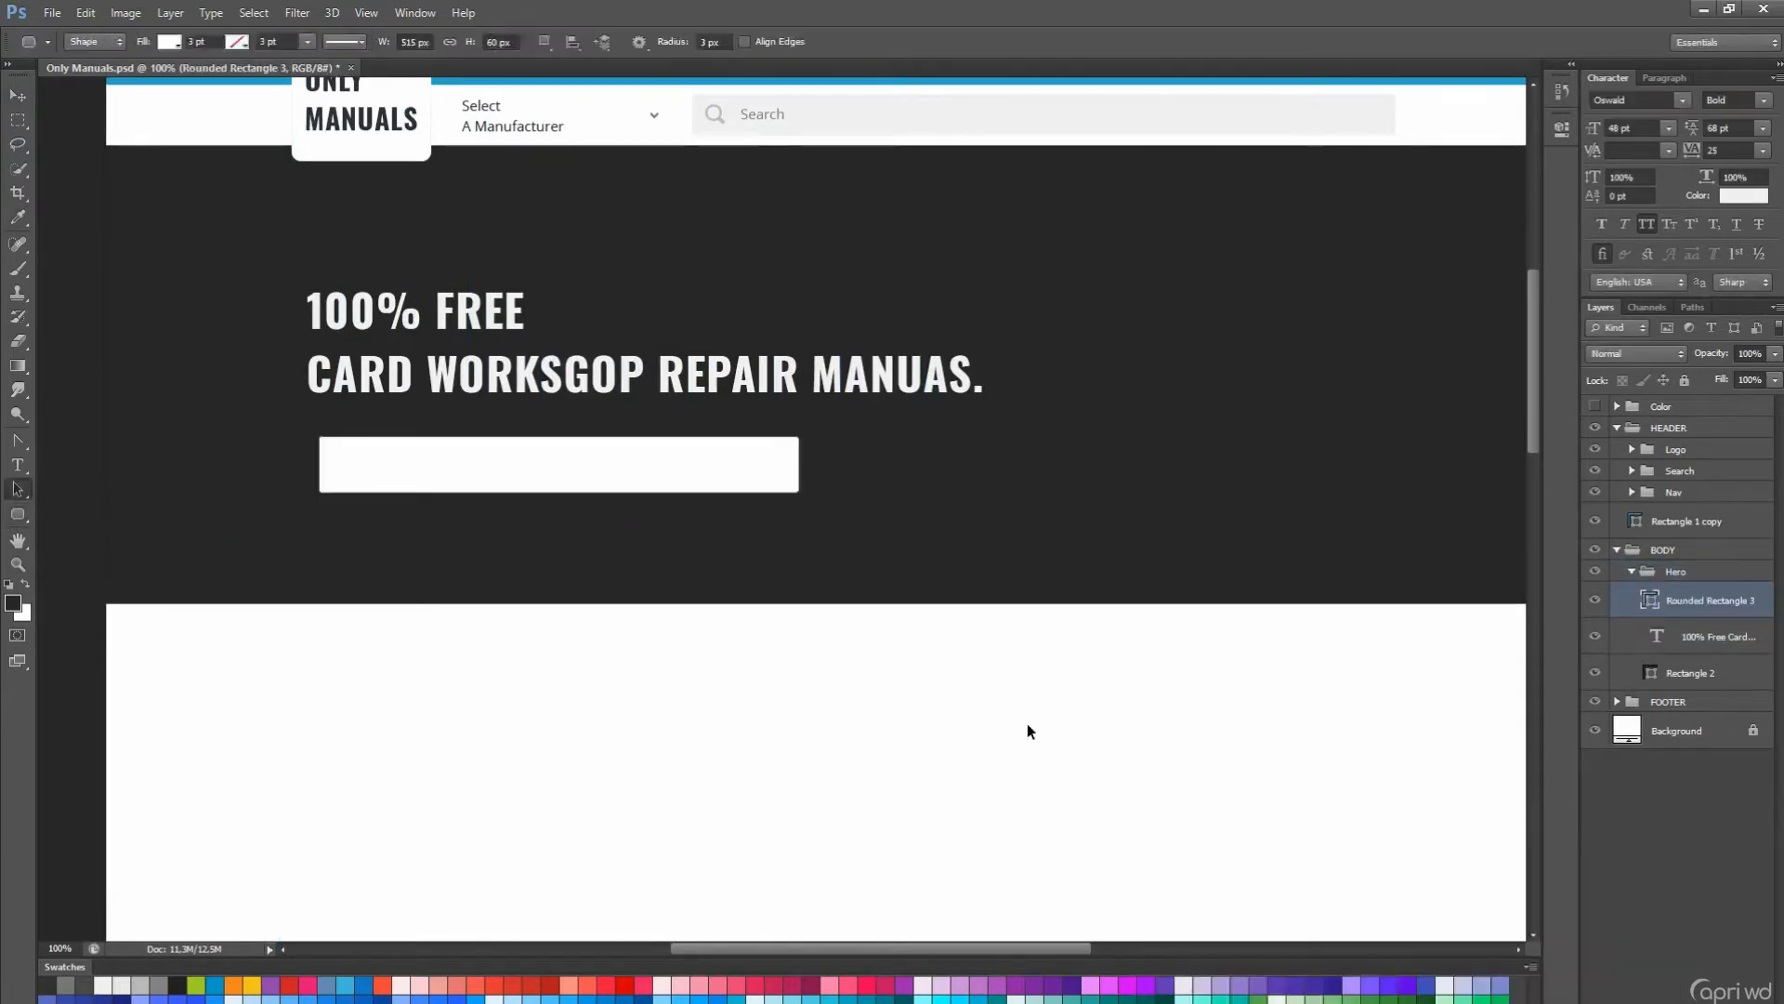
# - Align the white rounded rectangle with the heading's left edge using the guides and set its width to 500 px
pyautogui.press('v')
pyautogui.hotkey('ctrl', ';')
pyautogui.hotkey('shift', 'Left')
pyautogui.hotkey('shift', 'Left')
pyautogui.hotkey('ctrl', ';')
pyautogui.scroll(1, 840, 677)
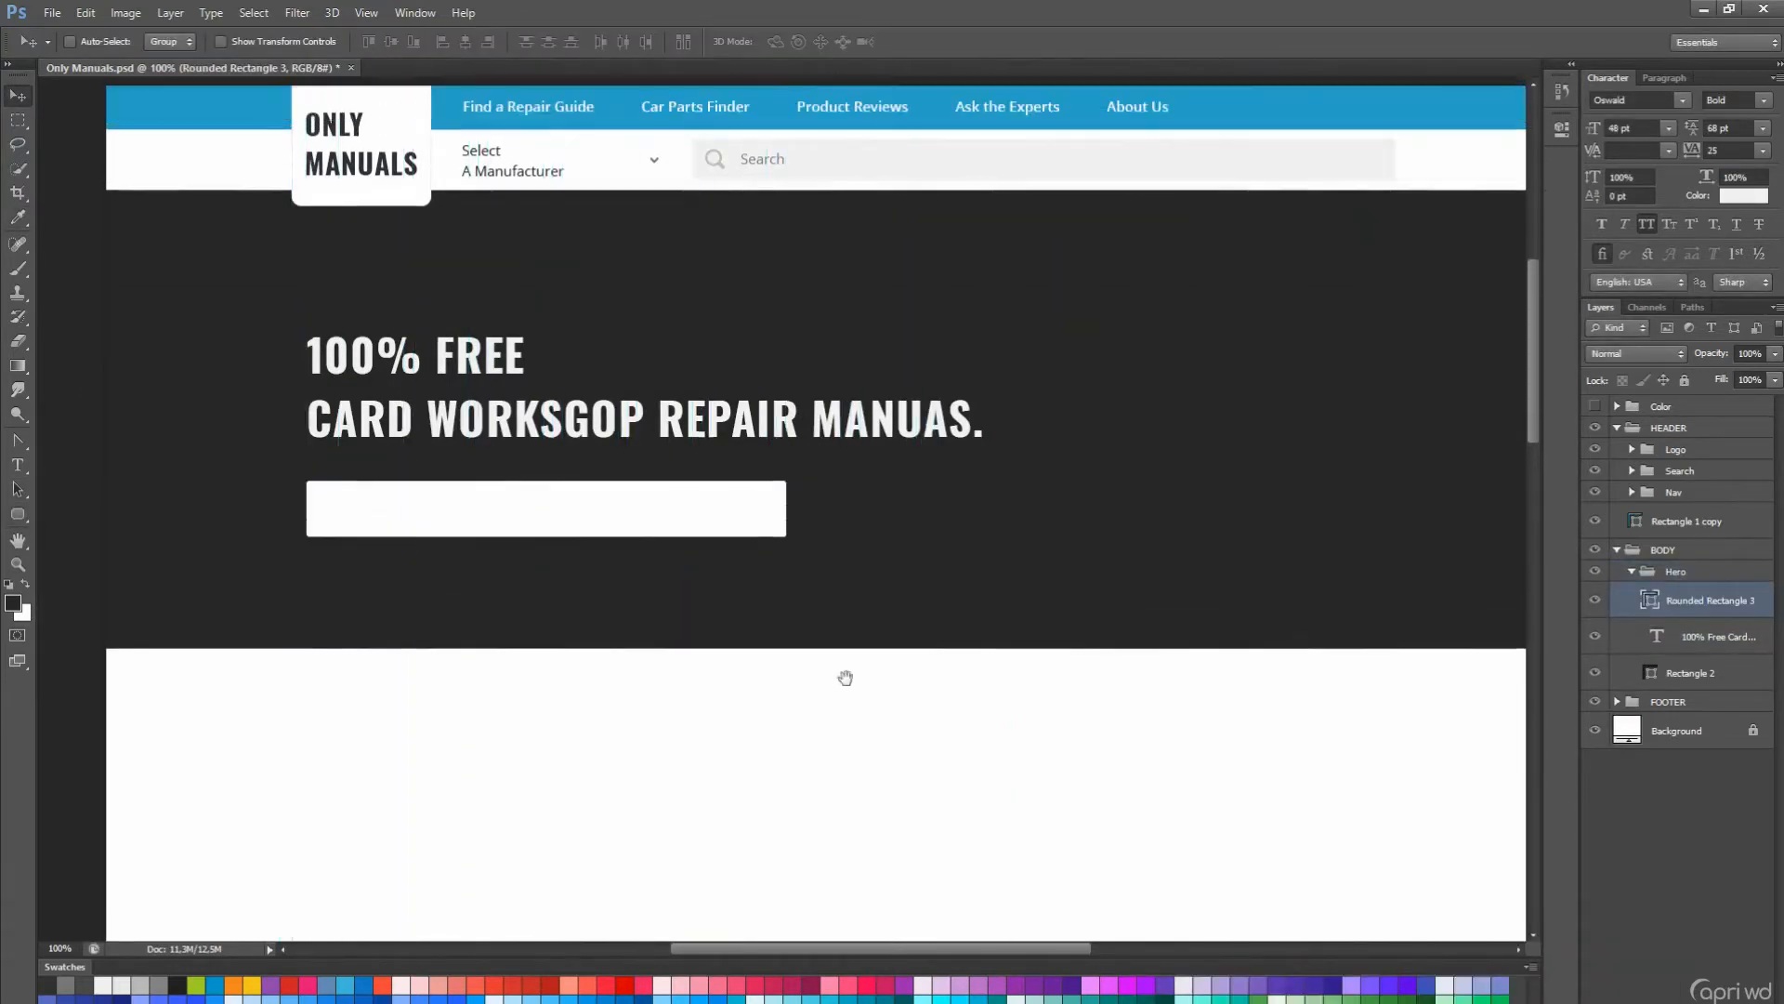
pyautogui.hscroll(-1, 791, 502)
pyautogui.press('a')
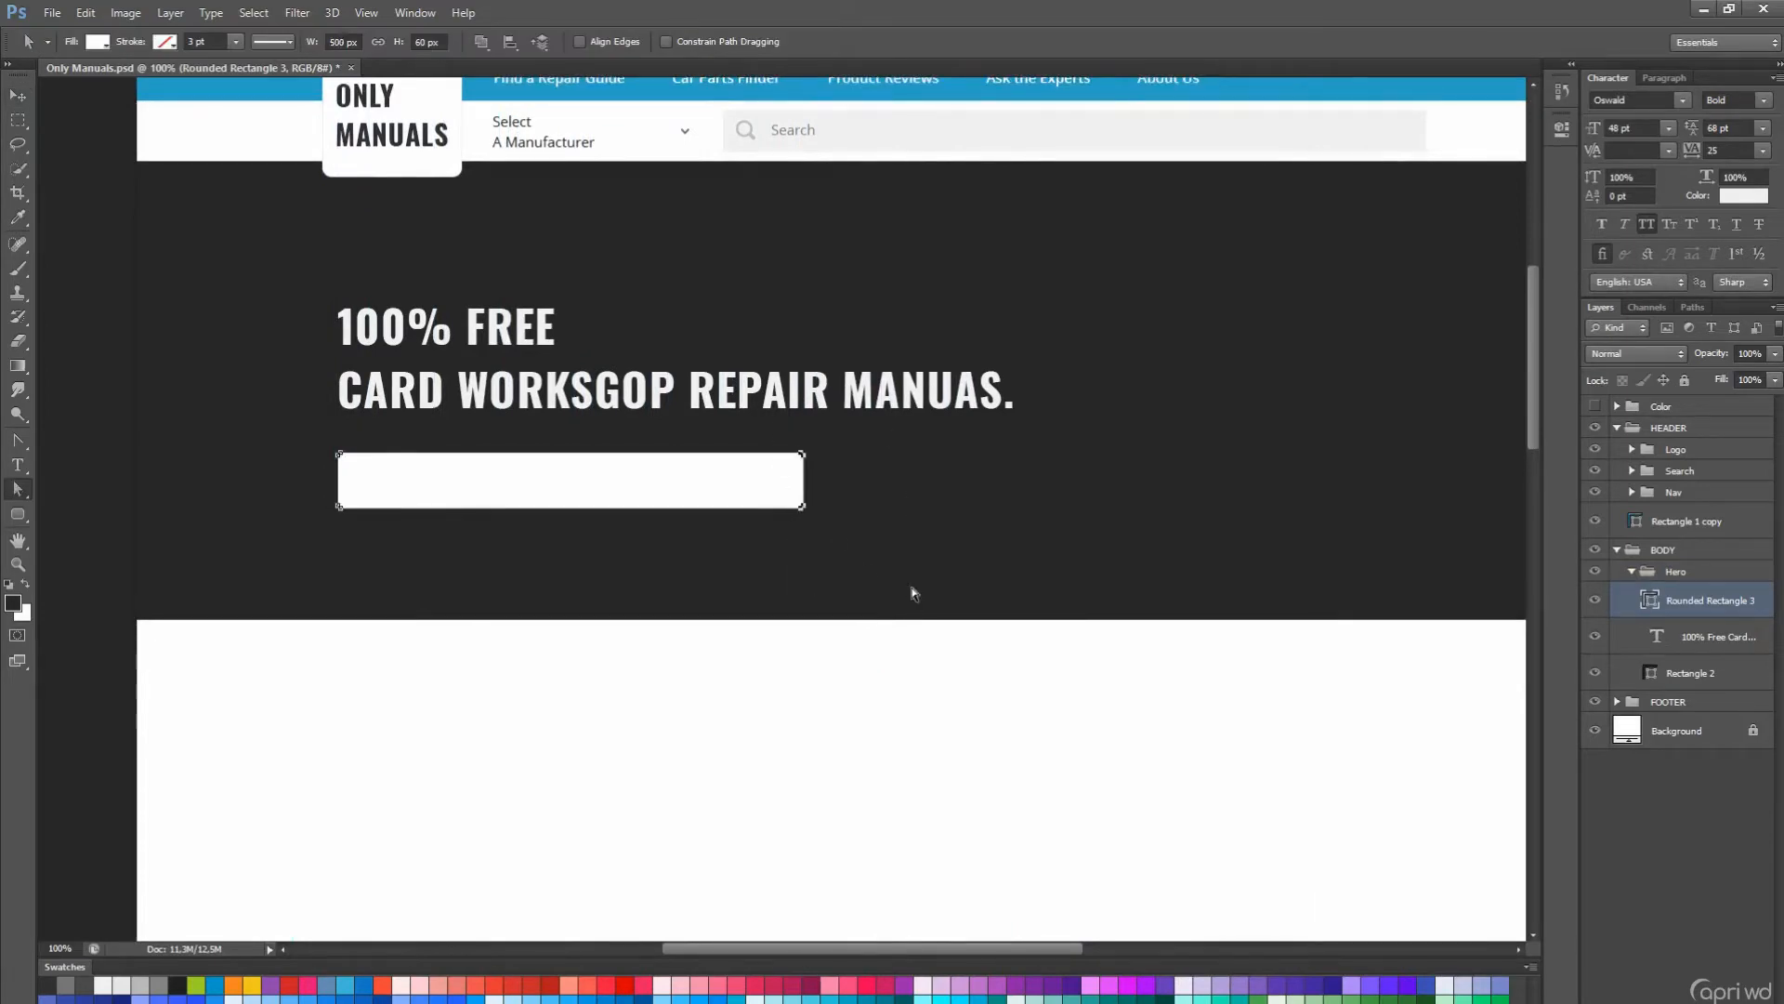
# - Duplicate the white box to its right within the same shape layer, leaving a gap of about 20 px
pyautogui.scroll(1, 744, 525)
pyautogui.hotkey('alt', 'shift', 'Right')
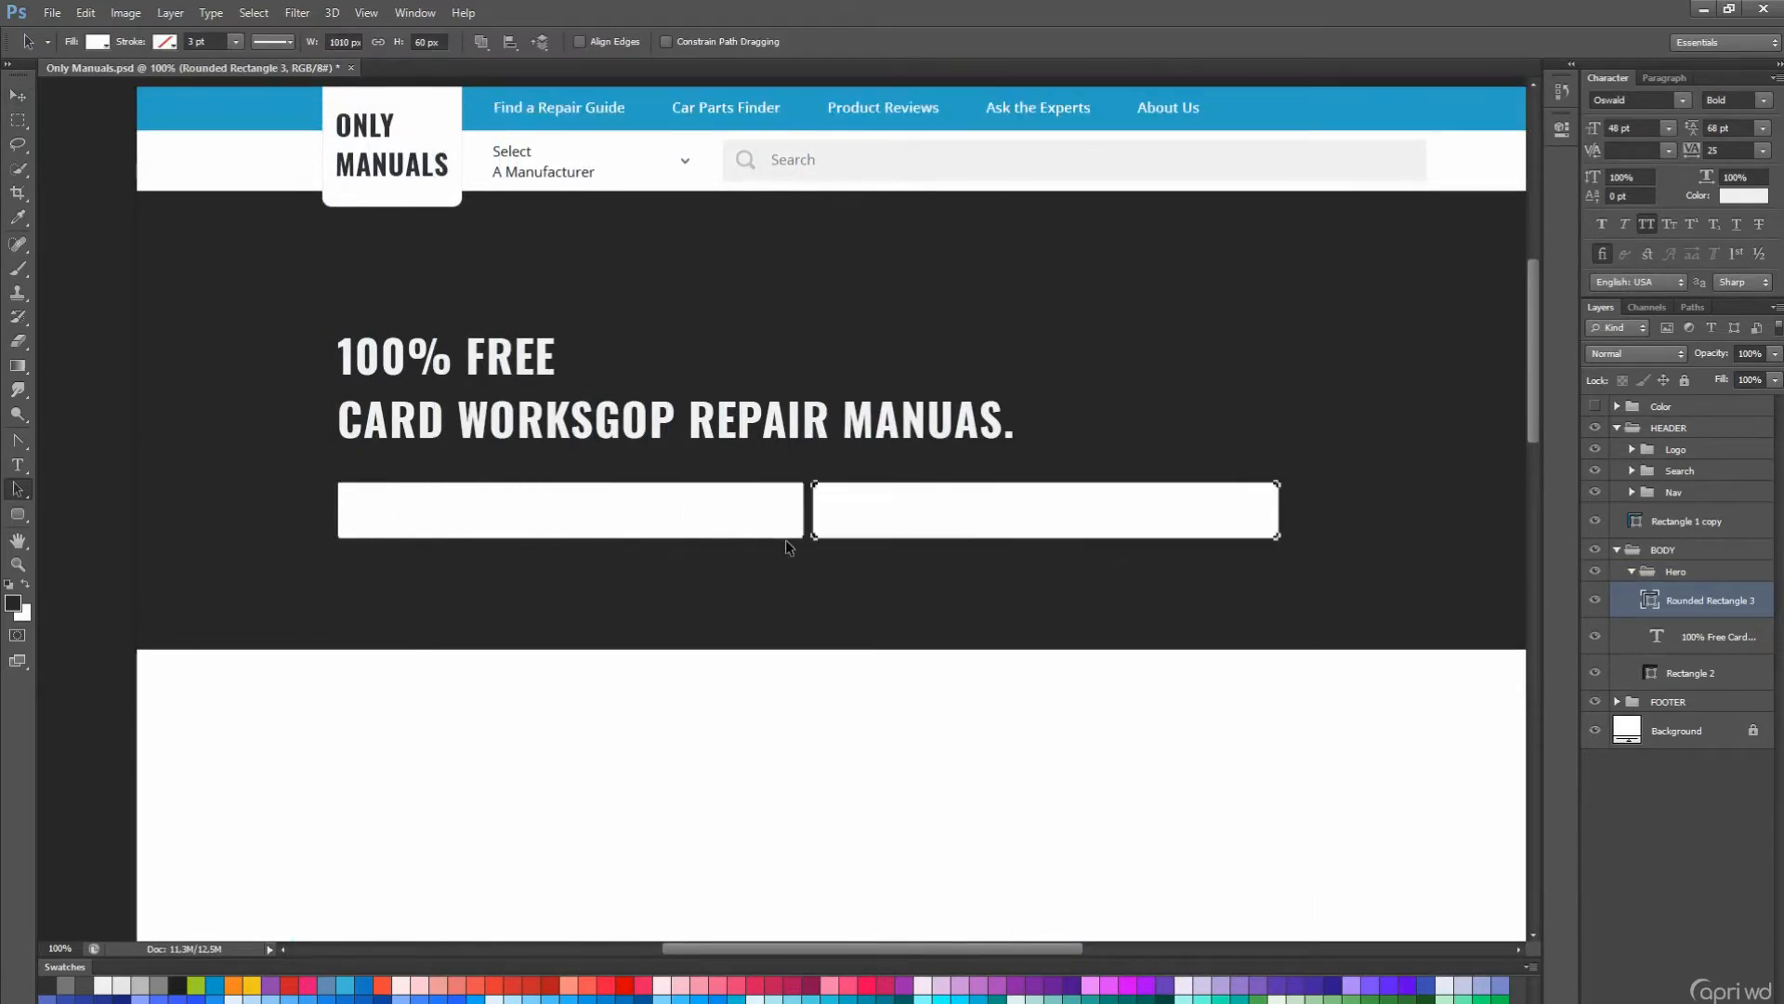
pyautogui.hotkey('shift', 'Right')
# - Add the text "Select a Manufacturer" in Open Sans 15 pt inside the first white box and nudge it slightly left
pyautogui.press('t')
pyautogui.scroll(1, 651, 418)
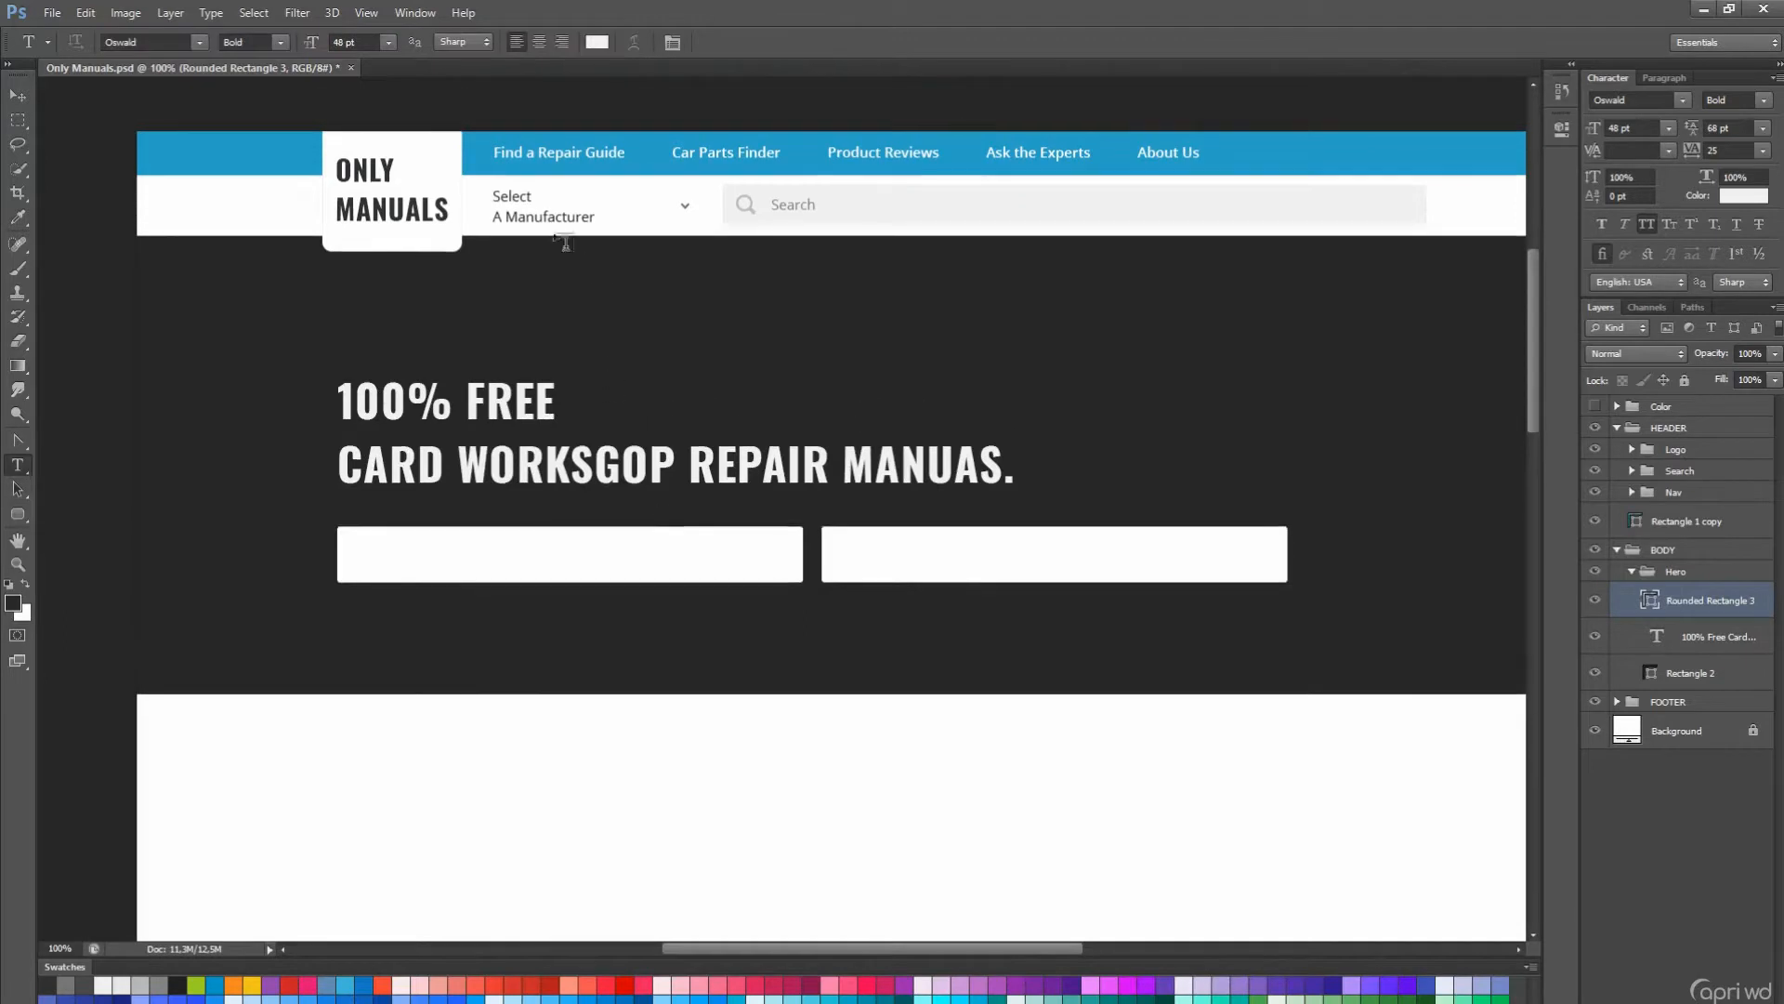
pyautogui.click(360, 558)
pyautogui.write('Se')
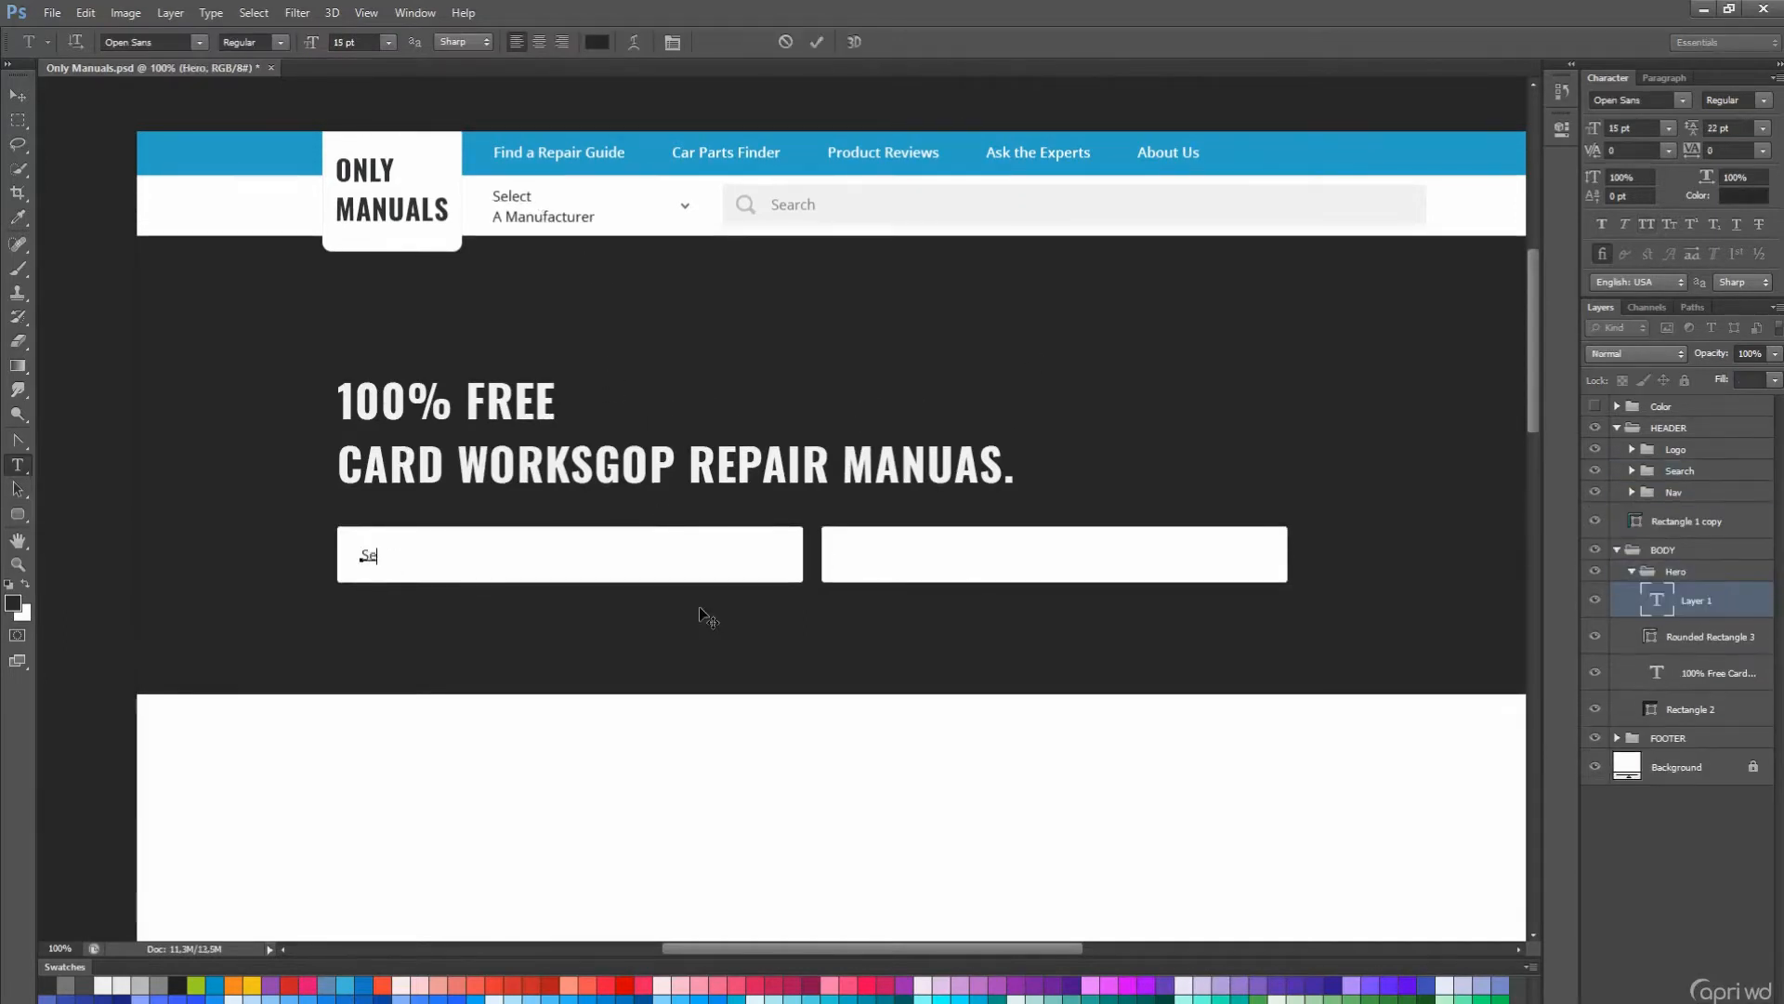
pyautogui.write('lect a Manufacturer')
pyautogui.hotkey('ctrl', 'Return')
pyautogui.hotkey('ctrl', 'Left')
pyautogui.hotkey('ctrl', 'Left')
pyautogui.hotkey('ctrl', 'Left')
pyautogui.hotkey('ctrl', 'Left')
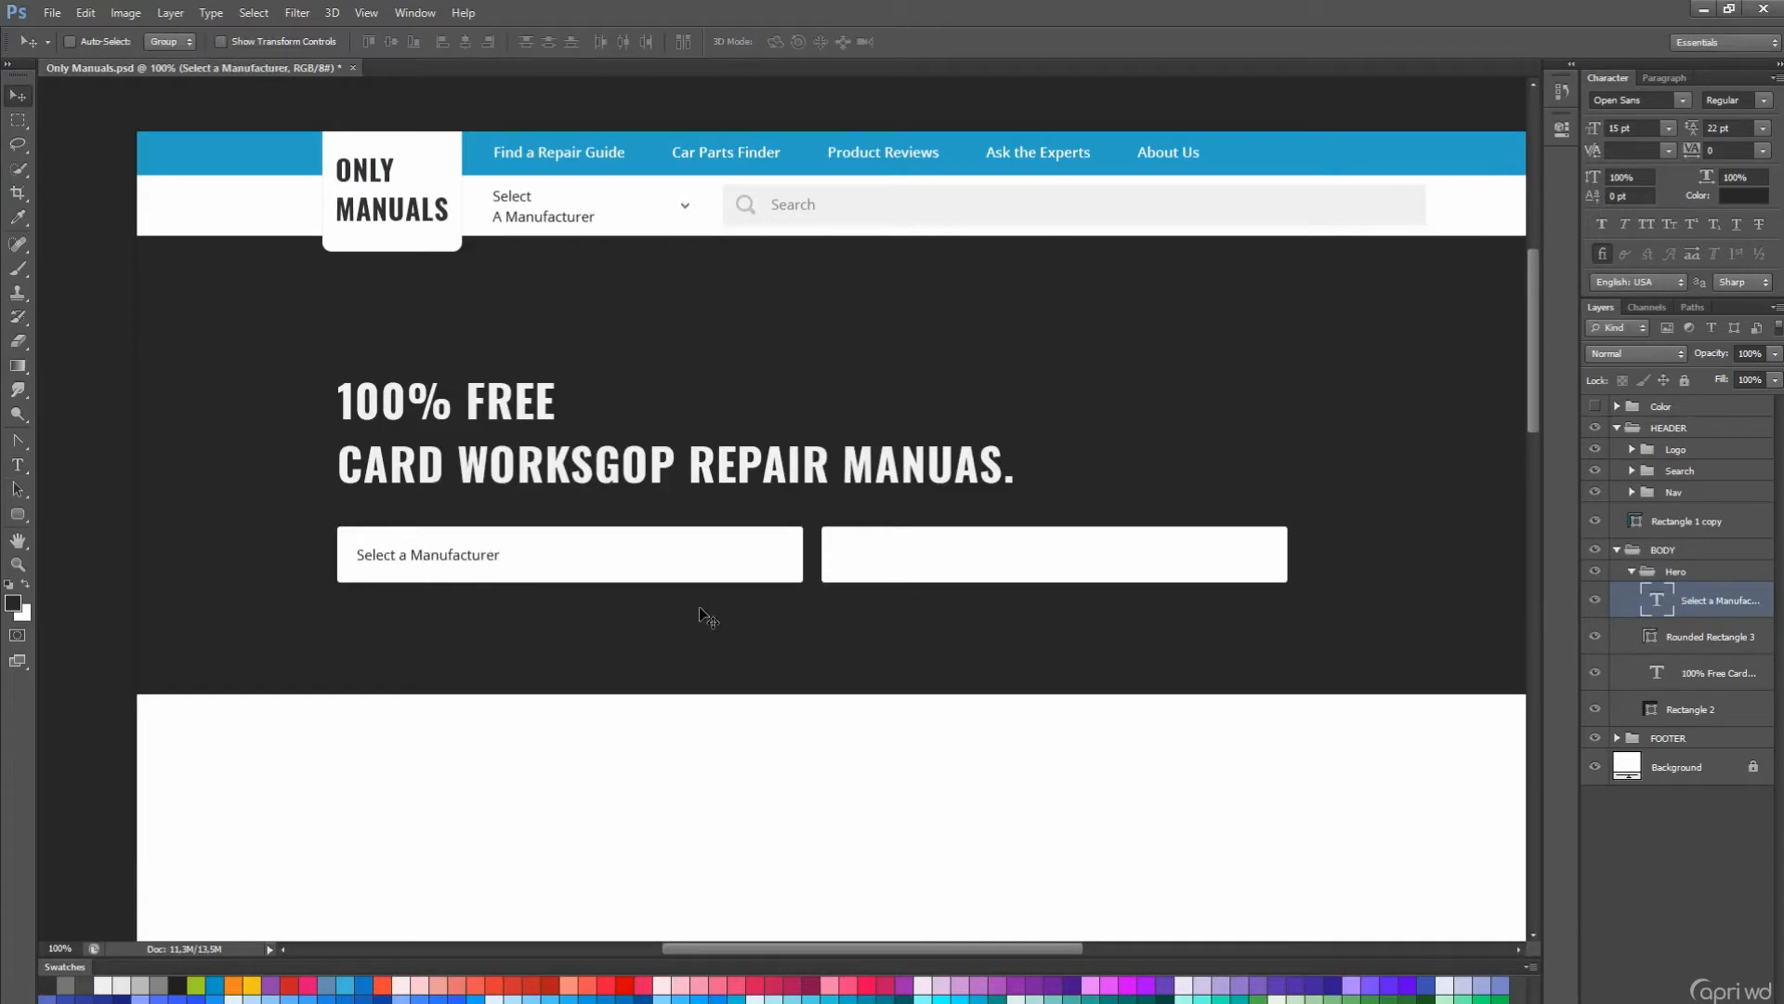
# - Set the "Select a Manufacturer" text to 18 pt and recolour it with a mid-grey swatch
pyautogui.press('t')
pyautogui.press('Return')
pyautogui.click(596, 43)
pyautogui.click(162, 987)
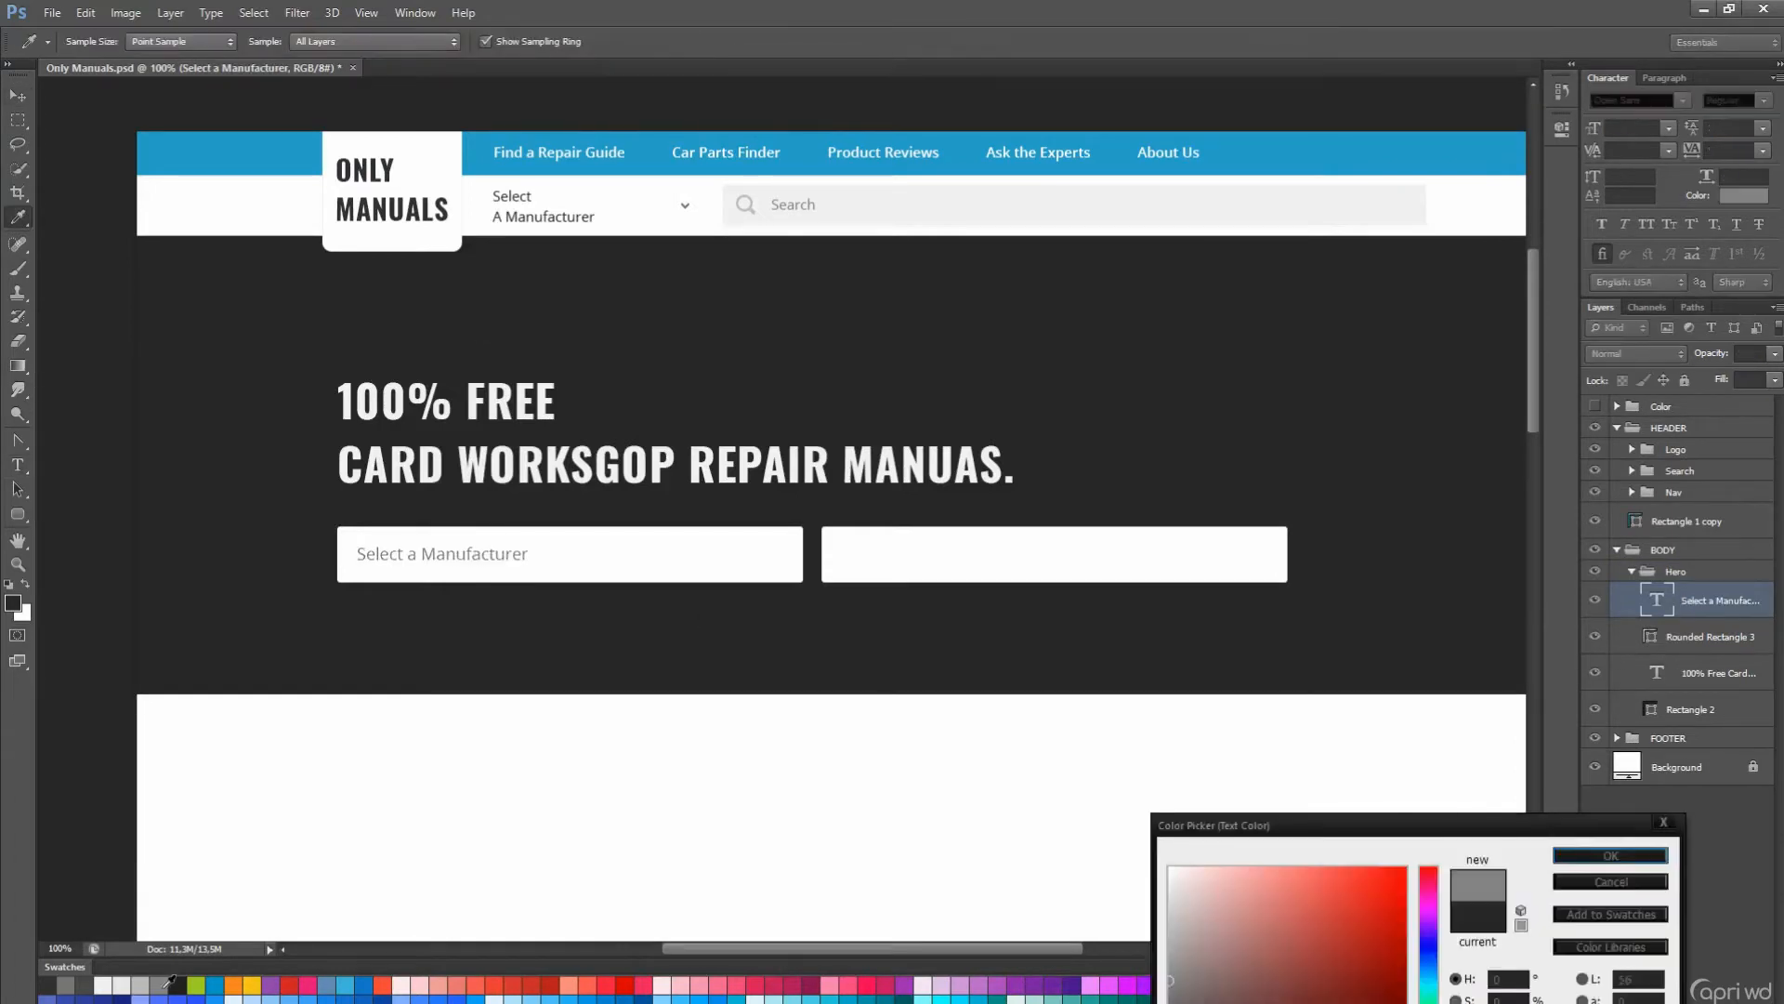
pyautogui.click(1613, 856)
# - Duplicate the placeholder text into the second white box and change the copy to "Select a Model"
pyautogui.press('v')
pyautogui.scroll(-1, 548, 483)
pyautogui.moveTo(458, 609); pyautogui.dragTo(939, 610)
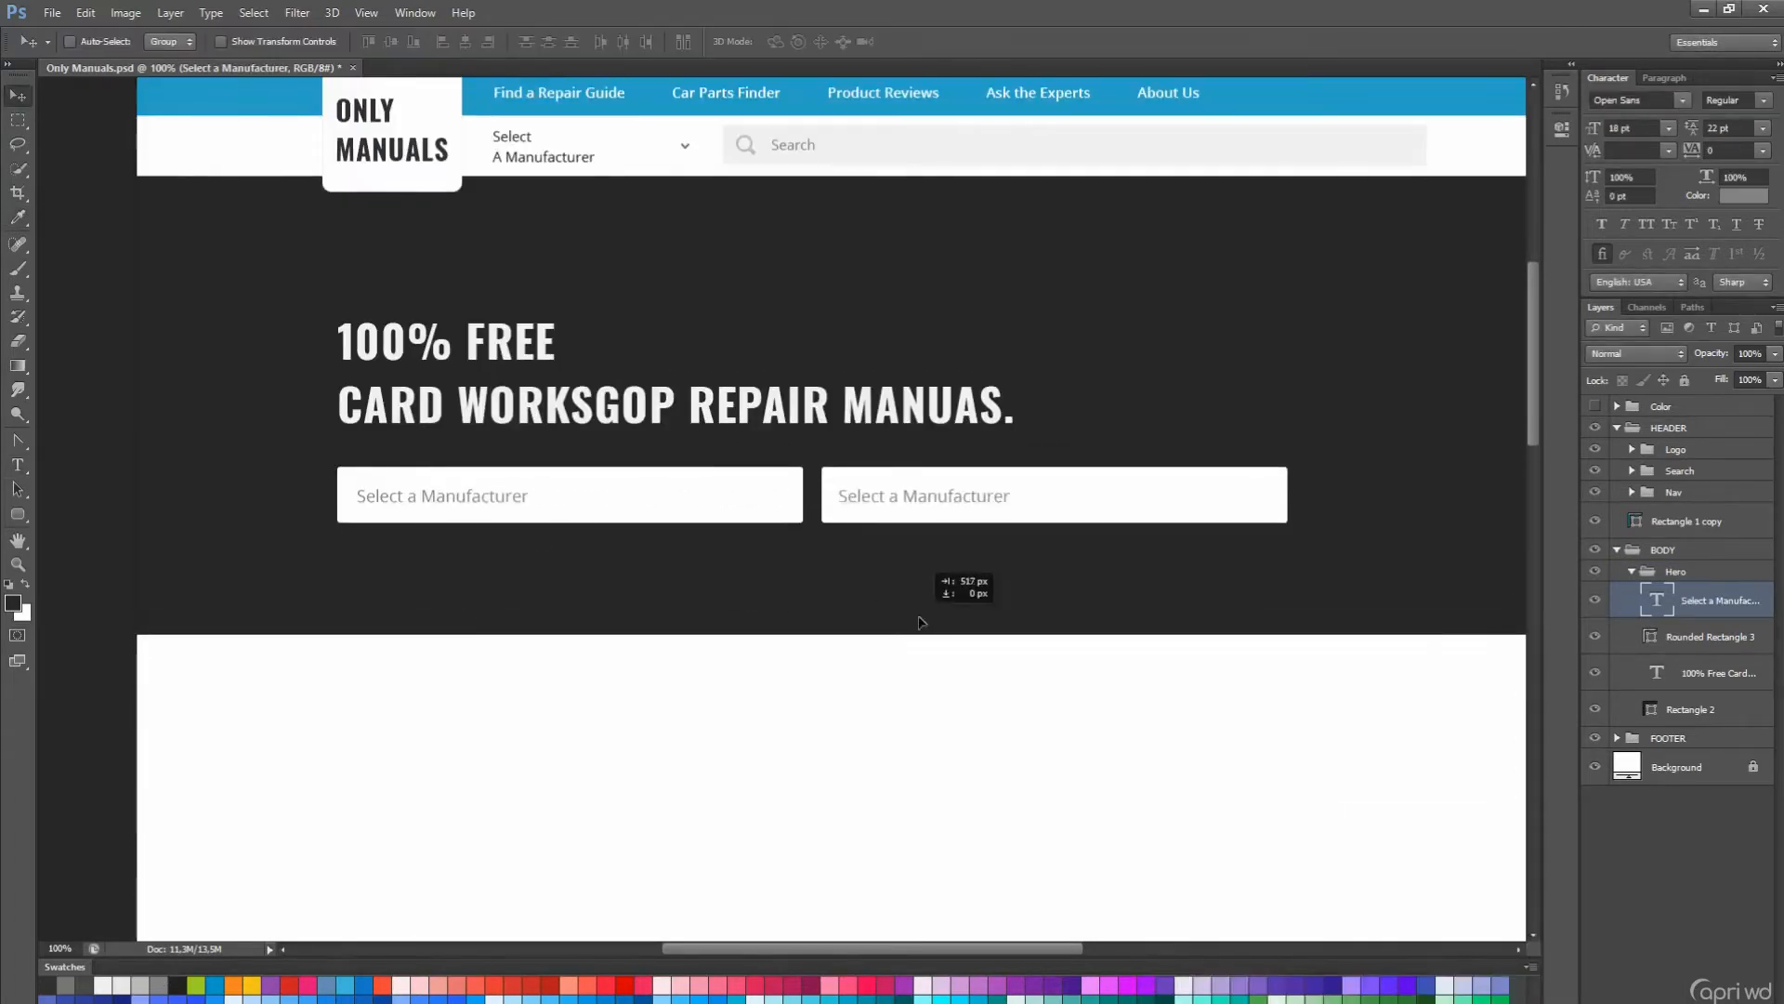
pyautogui.press('t')
pyautogui.moveTo(902, 526); pyautogui.dragTo(1183, 539)
pyautogui.write('Model')
pyautogui.hotkey('ctrl', 'Return')
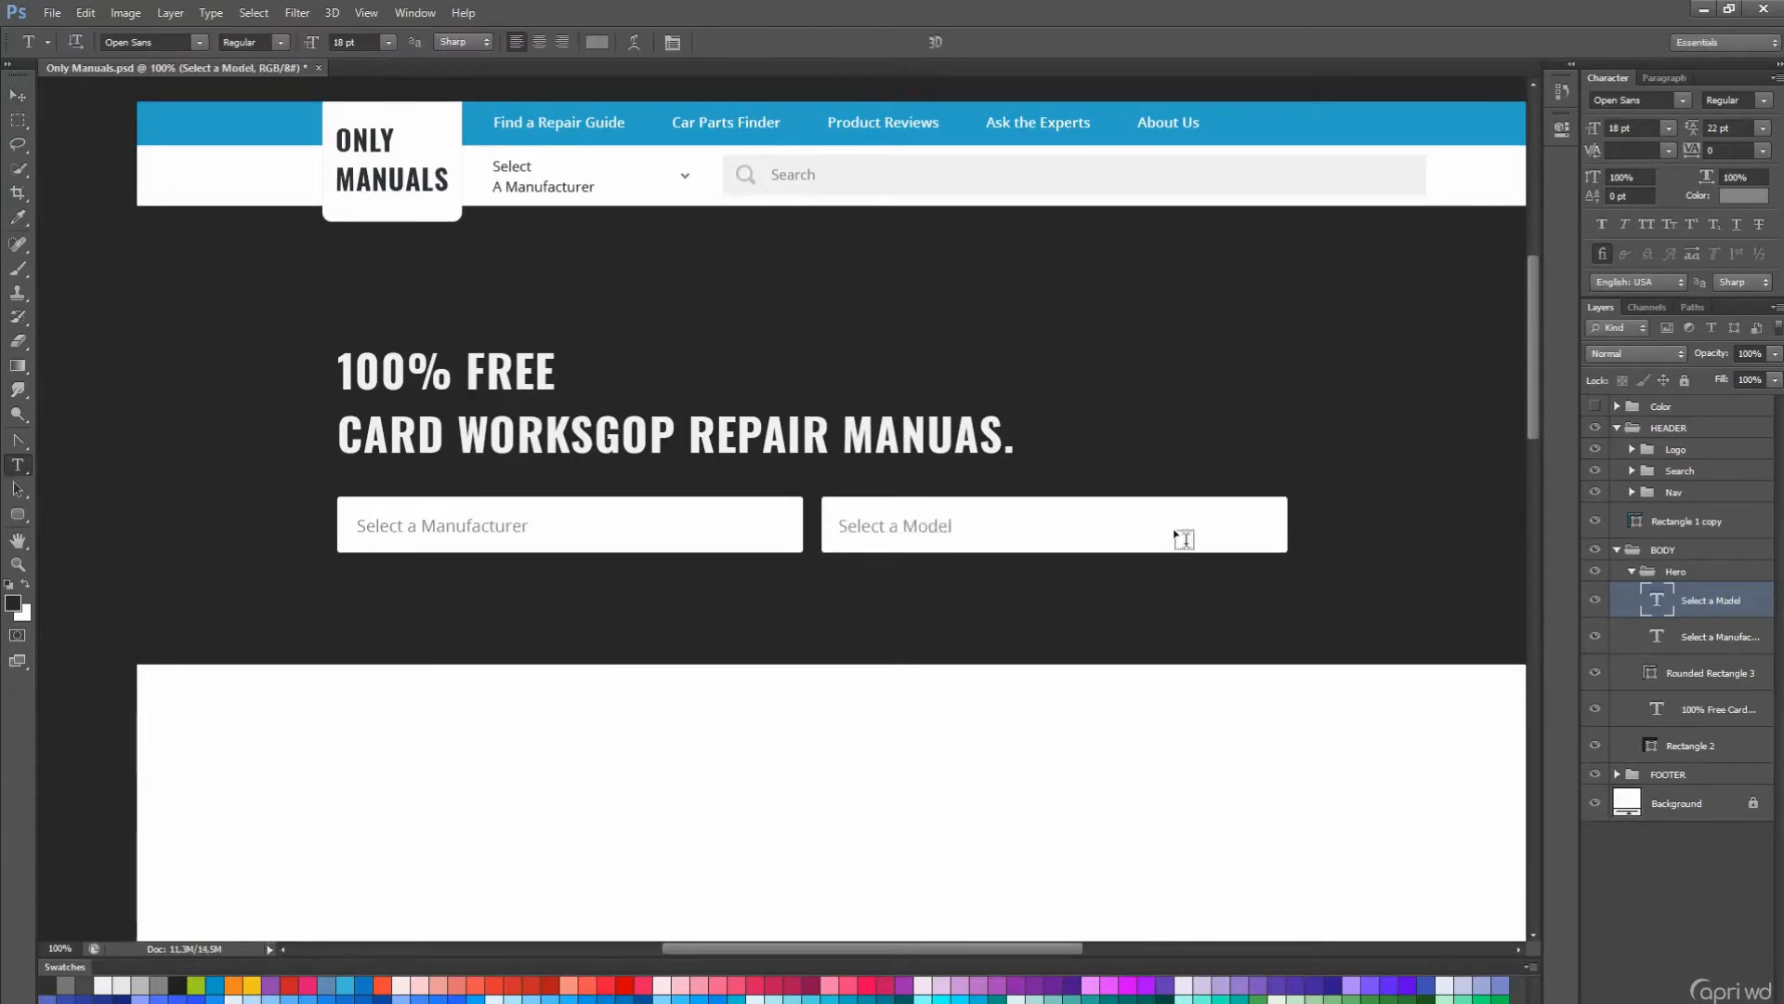
# - Add the text "Advanced Search" at 15 pt below the first box, aligned with the box's left edge and nudged down
pyautogui.click(341, 569)
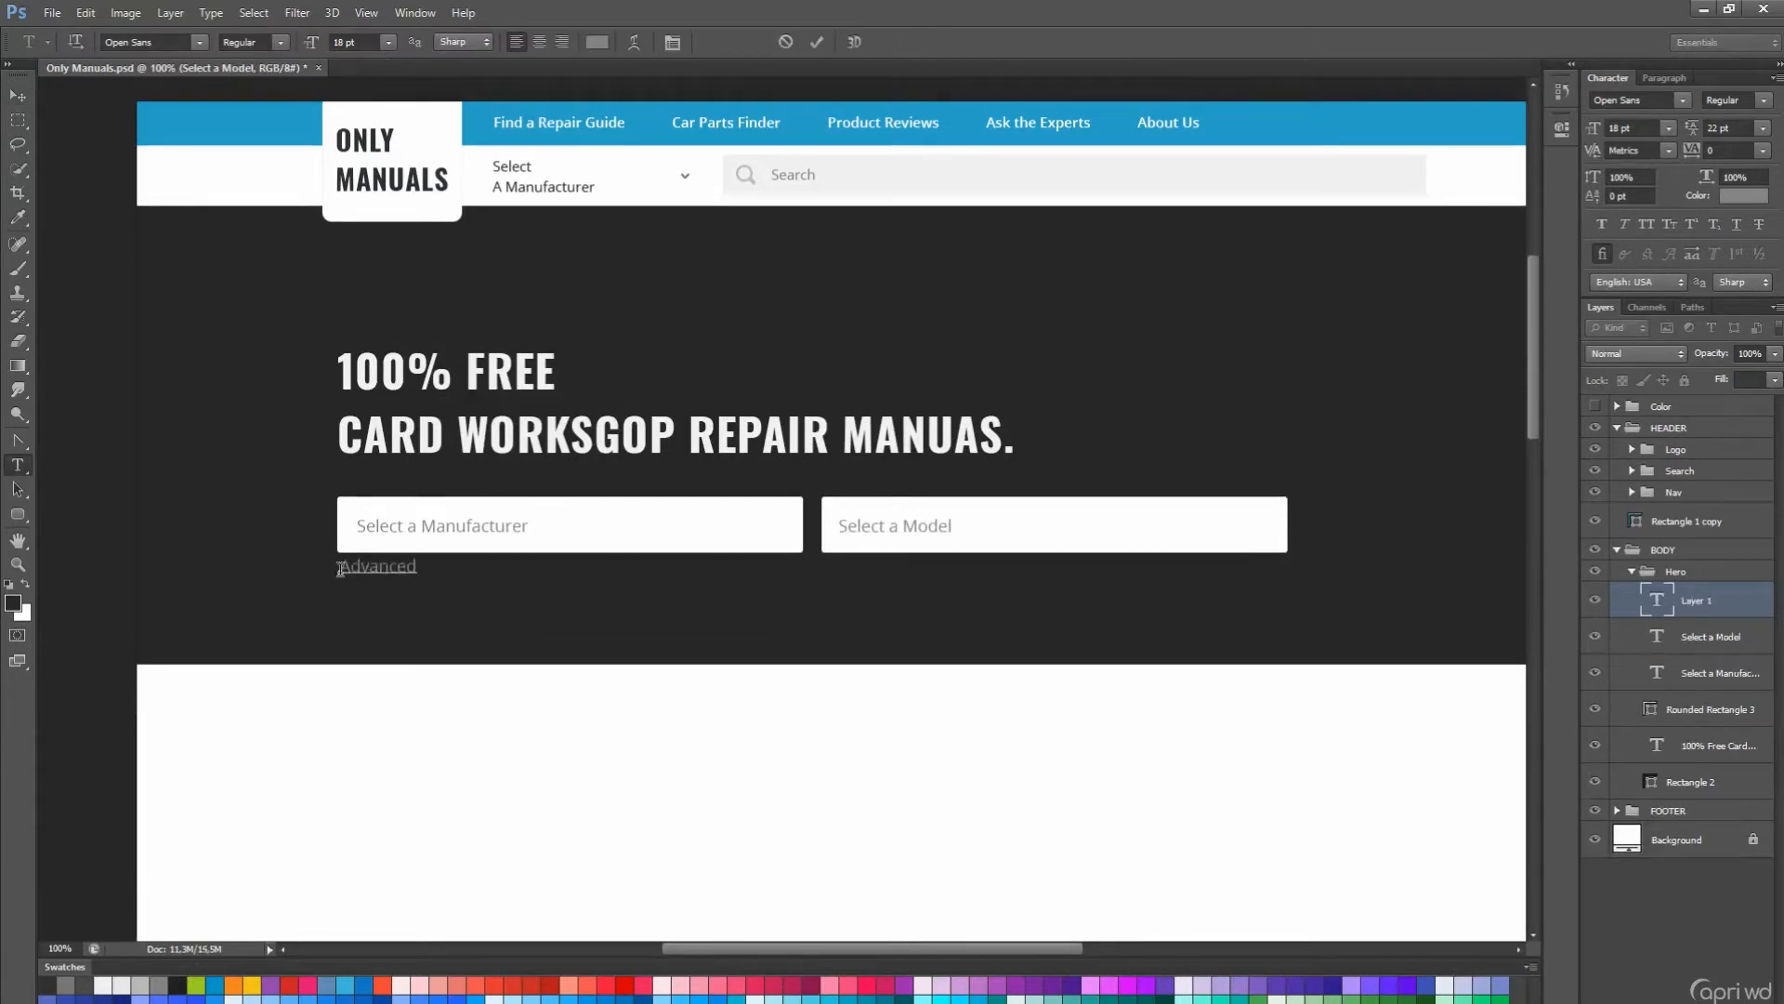
pyautogui.write('Advanced Search')
pyautogui.hotkey('ctrl', 'Return')
pyautogui.press('Return')
pyautogui.press('v')
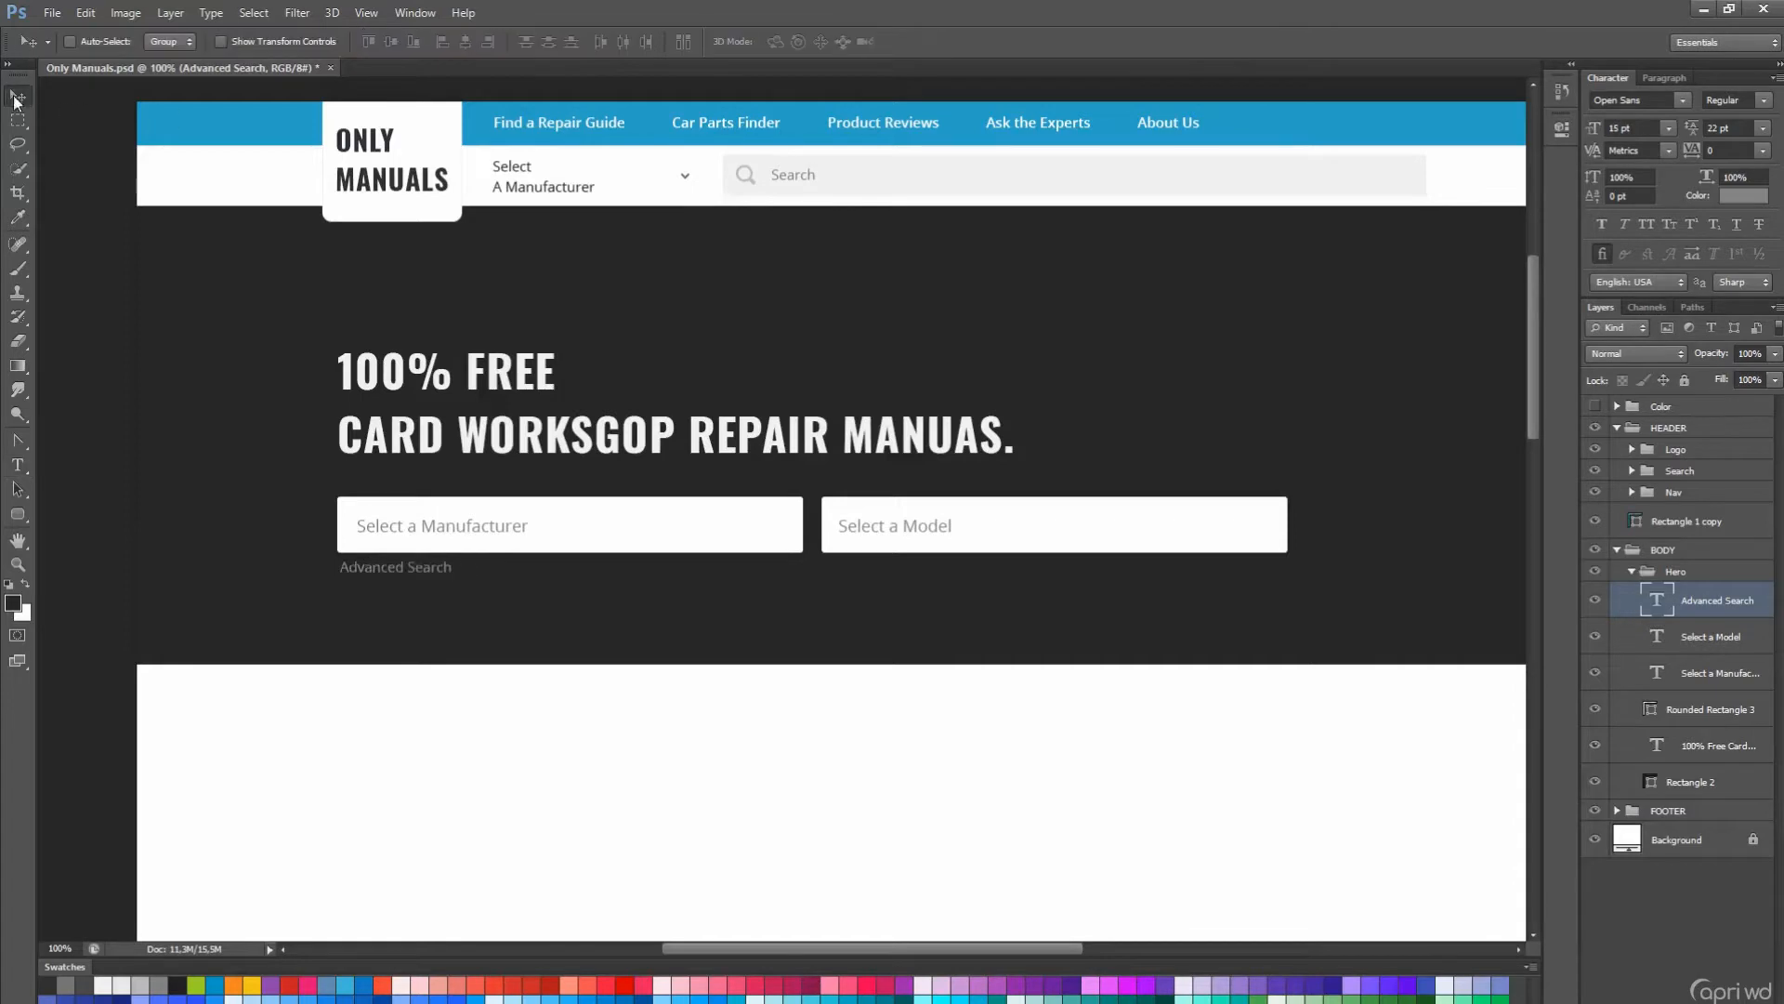
pyautogui.moveTo(615, 437); pyautogui.dragTo(611, 428)
pyautogui.hotkey('shift', 'Down')
pyautogui.hotkey('shift', 'Down')
# - Duplicate the Select a Manufacturer box within its shape layer and place the copy 120 px below the original
pyautogui.scroll(-1, 722, 500)
pyautogui.scroll(-1, 722, 500)
pyautogui.press('a')
pyautogui.click(662, 403)
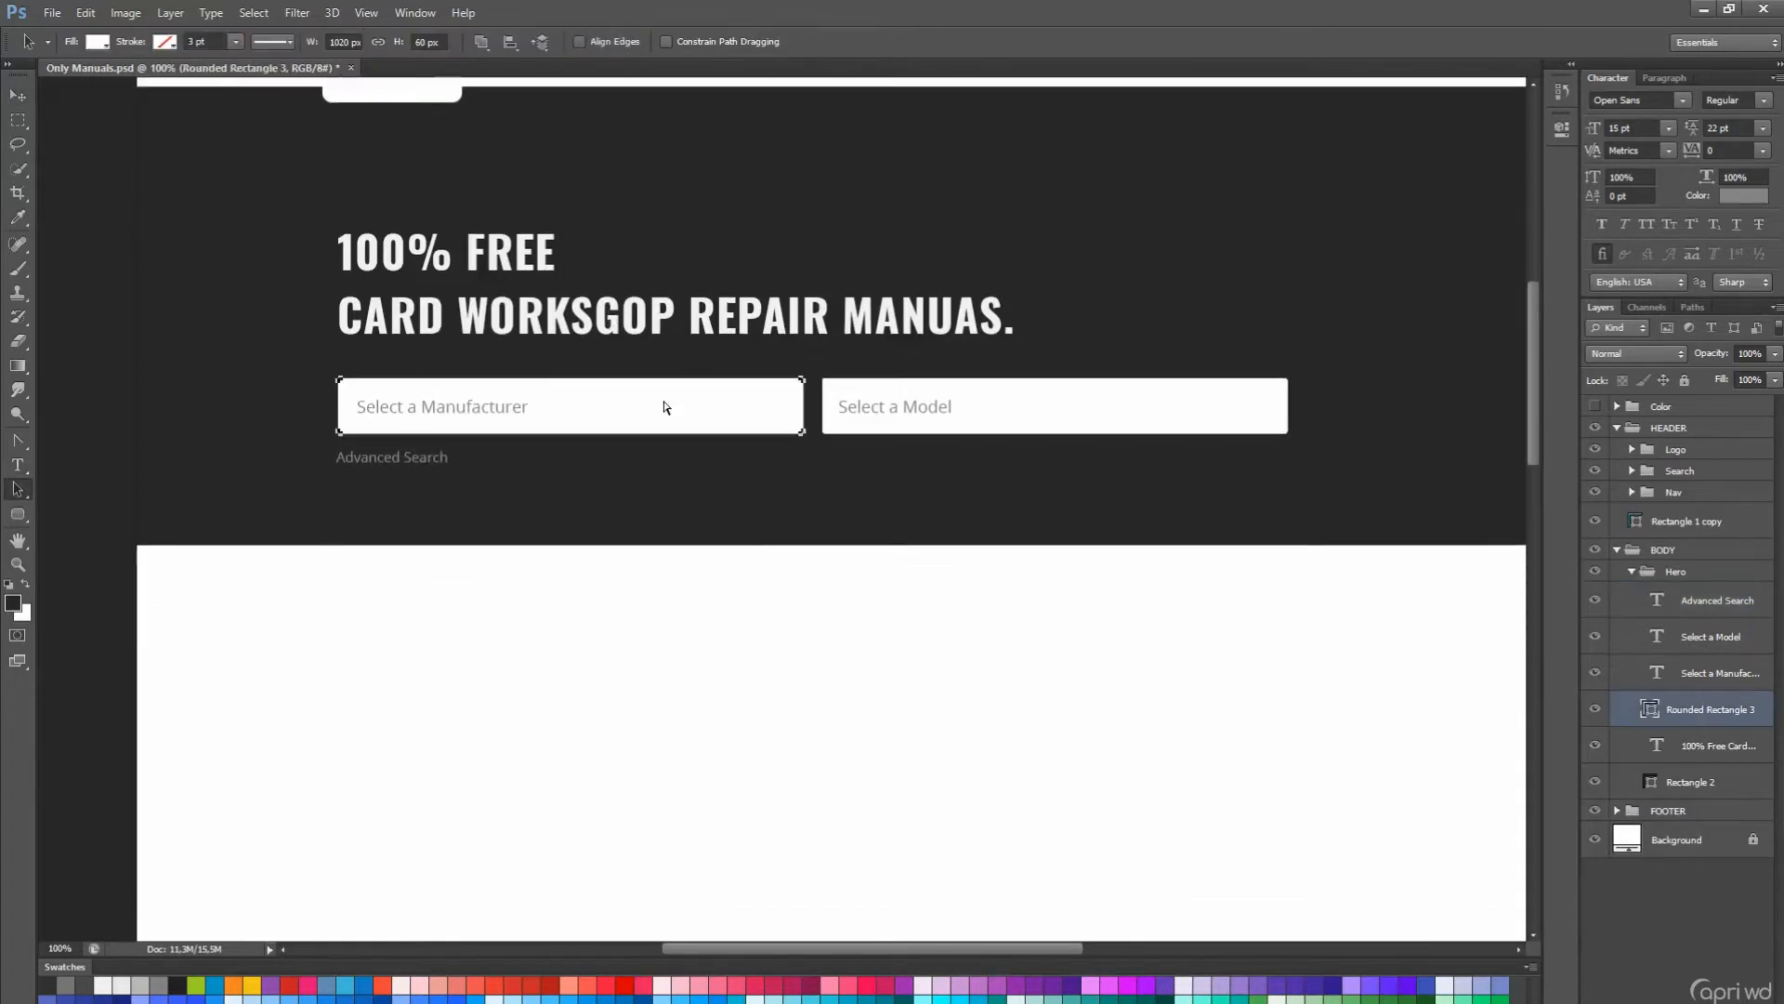
pyautogui.hotkey('ctrl', 'c')
pyautogui.hotkey('ctrl', 'v')
pyautogui.hotkey('shift', 'Down')
pyautogui.hotkey('shift', 'Down')
pyautogui.hotkey('shift', 'Down')
pyautogui.hotkey('shift', 'Down')
pyautogui.hotkey('shift', 'Down')
pyautogui.hotkey('shift', 'Down')
pyautogui.hotkey('shift', 'Down')
pyautogui.hotkey('shift', 'Down')
pyautogui.hotkey('shift', 'Down')
pyautogui.hotkey('shift', 'Down')
pyautogui.hotkey('shift', 'Down')
pyautogui.hotkey('shift', 'Down')
pyautogui.press('Return')
# - Nudge the "Advanced Search" text slightly up toward the Select a Manufacturer box
pyautogui.scroll(1, 706, 415)
pyautogui.press('t')
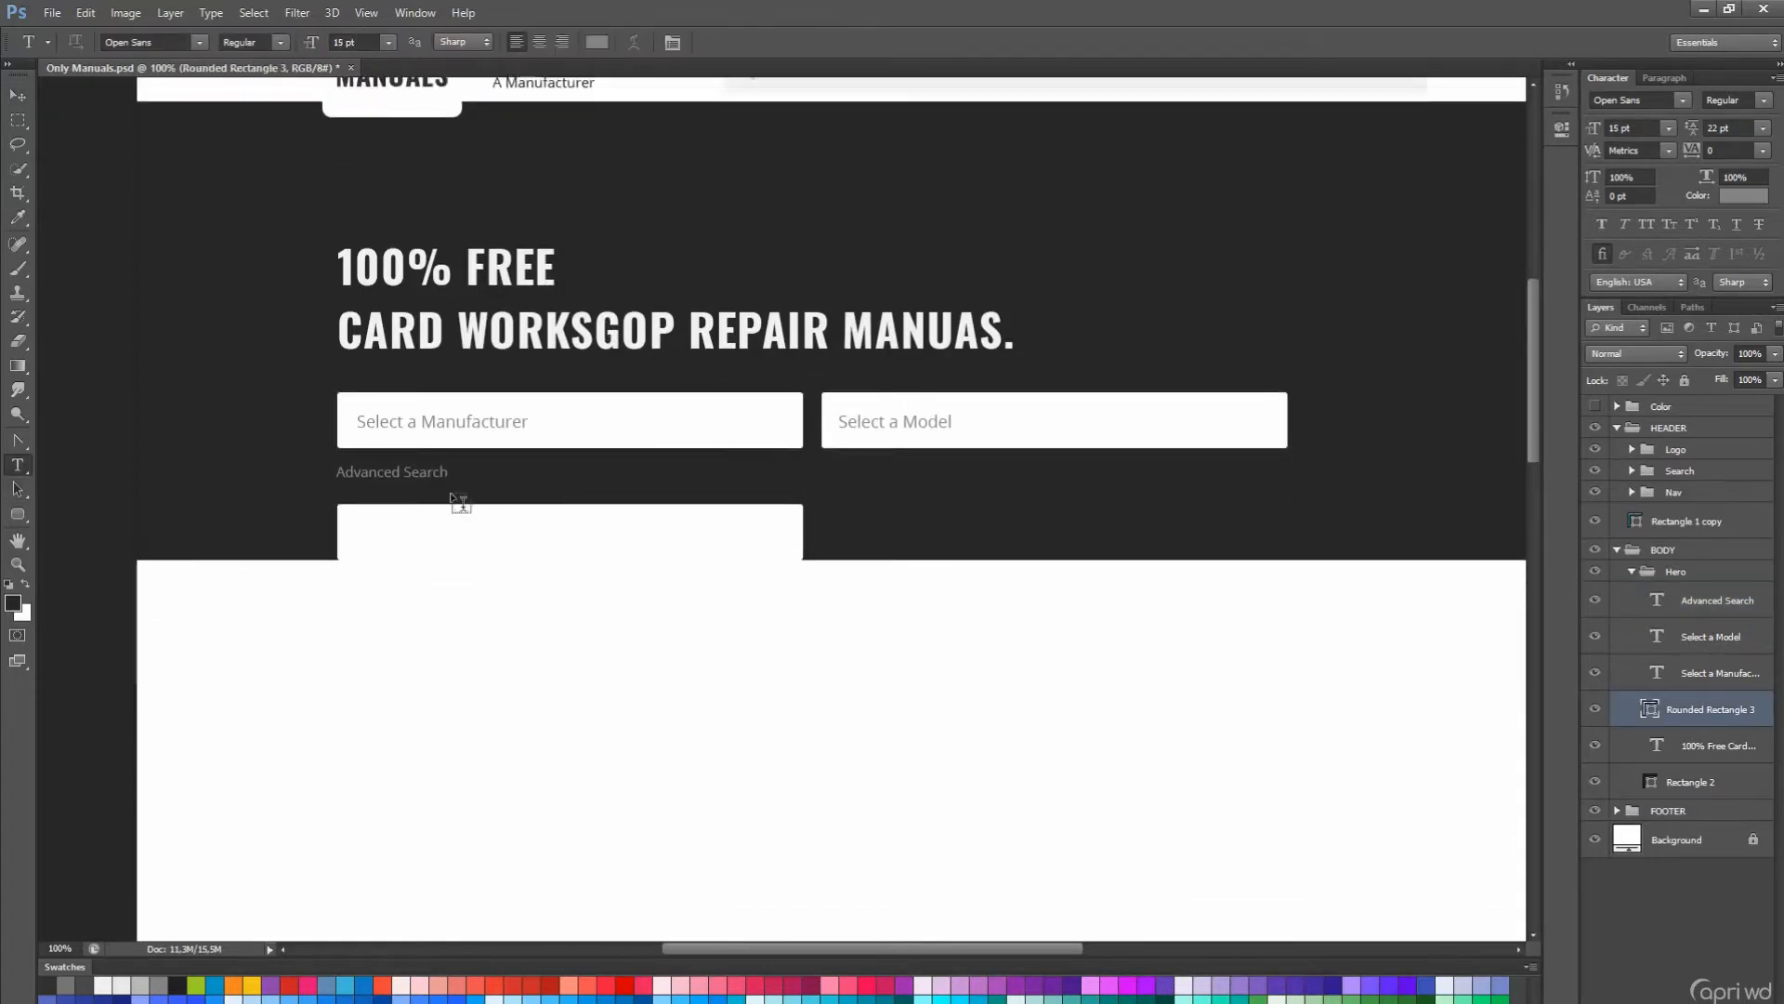
pyautogui.click(430, 468)
pyautogui.hotkey('ctrl', 'Return')
pyautogui.press('v')
pyautogui.hotkey('shift', 'Up')
pyautogui.hotkey('shift', 'Up')
# - Move the new lower box up 10 px and widen it to 1020 px so it spans both fields above
pyautogui.press('a')
pyautogui.click(534, 521)
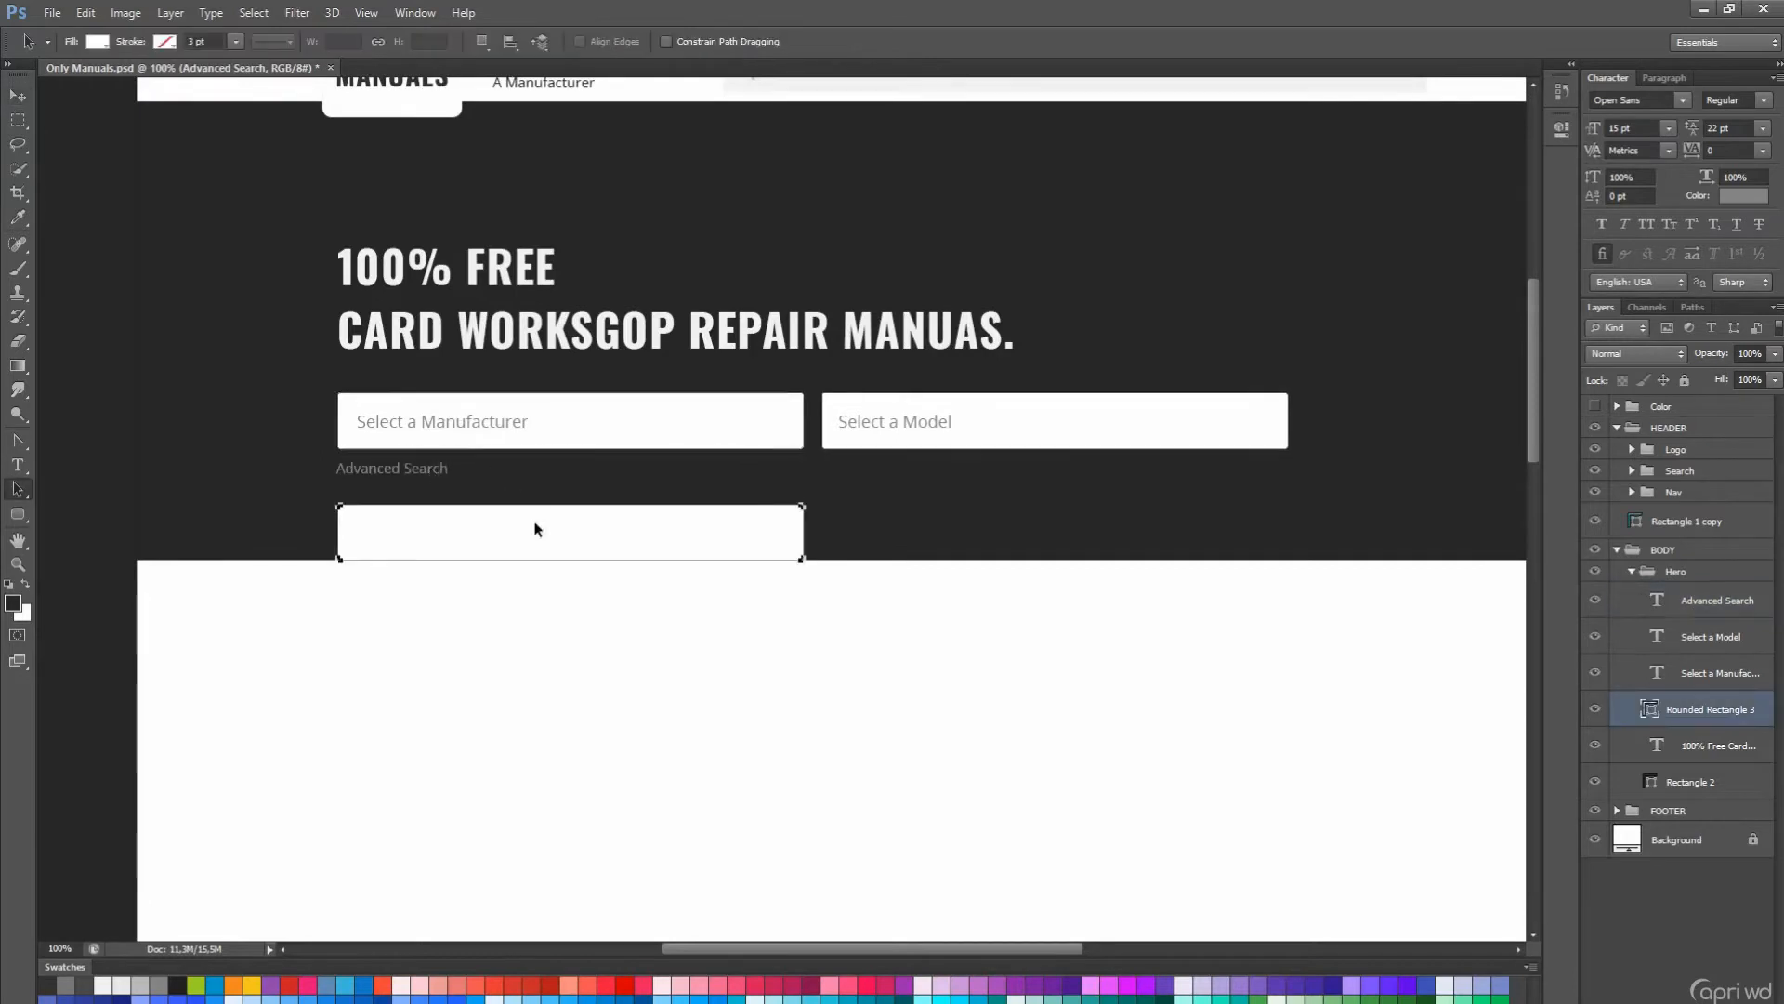
pyautogui.hotkey('shift', 'Up')
pyautogui.moveTo(857, 491); pyautogui.dragTo(856, 491)
pyautogui.hotkey('shift', 'Right')
pyautogui.hotkey('shift', 'Right')
pyautogui.hotkey('shift', 'Right')
pyautogui.hotkey('shift', 'Right')
pyautogui.hotkey('shift', 'Right')
pyautogui.hotkey('shift', 'Right')
pyautogui.hotkey('shift', 'Right')
pyautogui.hotkey('shift', 'Right')
pyautogui.hotkey('shift', 'Right')
pyautogui.hotkey('shift', 'Right')
pyautogui.hotkey('shift', 'Right')
pyautogui.hotkey('shift', 'Right')
pyautogui.hotkey('shift', 'Right')
pyautogui.hotkey('shift', 'Right')
pyautogui.hotkey('shift', 'Right')
pyautogui.hotkey('shift', 'Right')
pyautogui.hotkey('shift', 'Right')
pyautogui.hotkey('shift', 'Right')
pyautogui.hotkey('shift', 'Right')
pyautogui.hotkey('shift', 'Right')
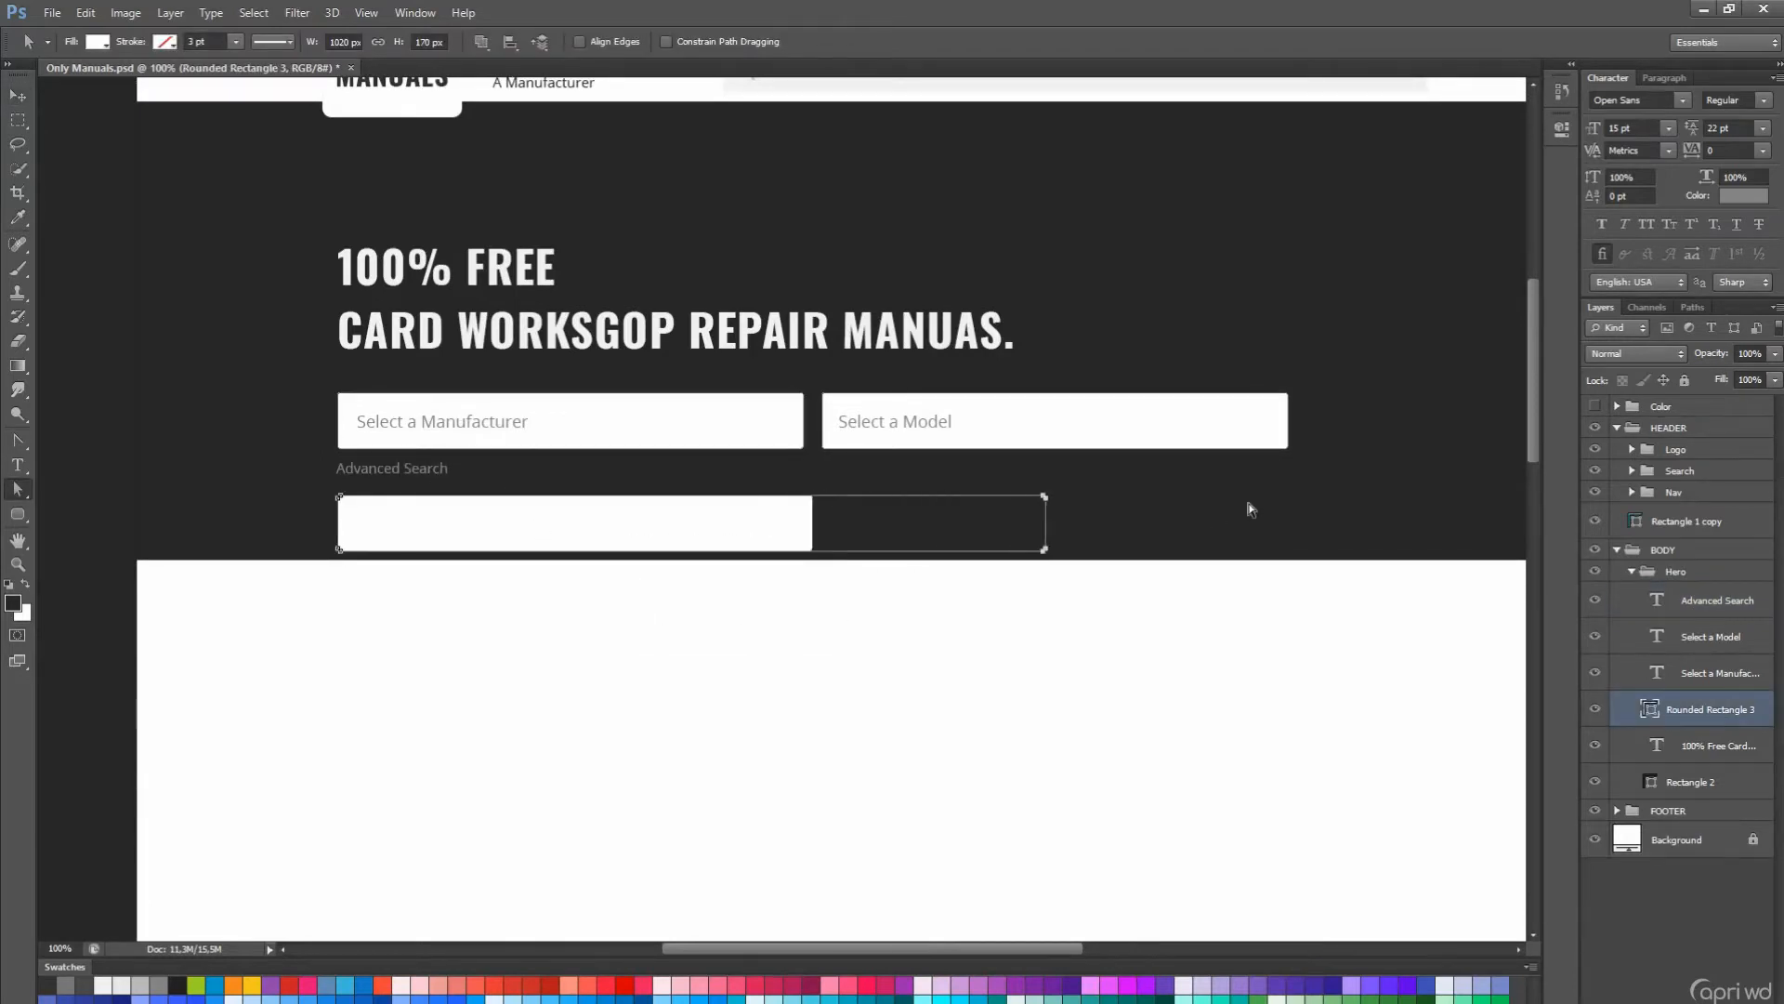
# - Duplicate the manufacturer placeholder into the wide box and change its text to "Search for a manufacturer, model, part or question..."
pyautogui.scroll(1, 1248, 507)
pyautogui.press('t')
pyautogui.click(418, 490)
pyautogui.hotkey('ctrl', 'Return')
pyautogui.press('v')
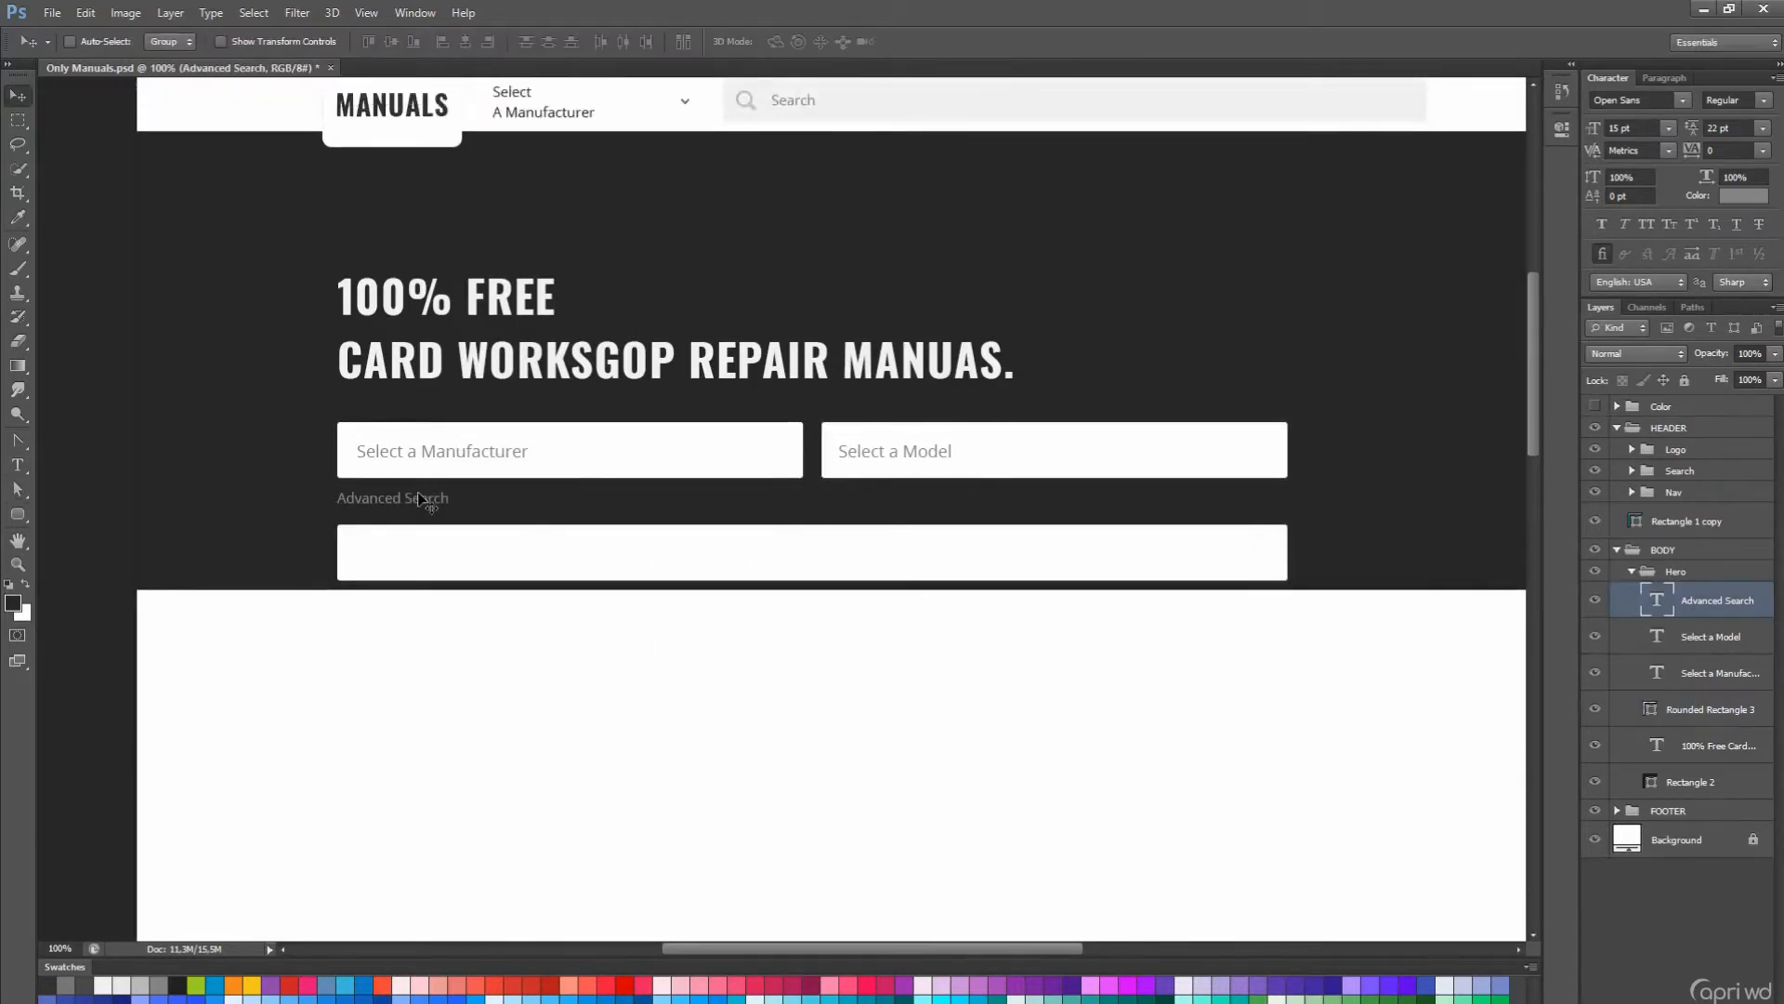
pyautogui.keyDown('ctrl'); pyautogui.click(659, 459); pyautogui.keyUp('ctrl')
pyautogui.moveTo(660, 460); pyautogui.dragTo(687, 569)
pyautogui.press('t')
pyautogui.click(526, 552)
pyautogui.hotkey('ctrl', 'a')
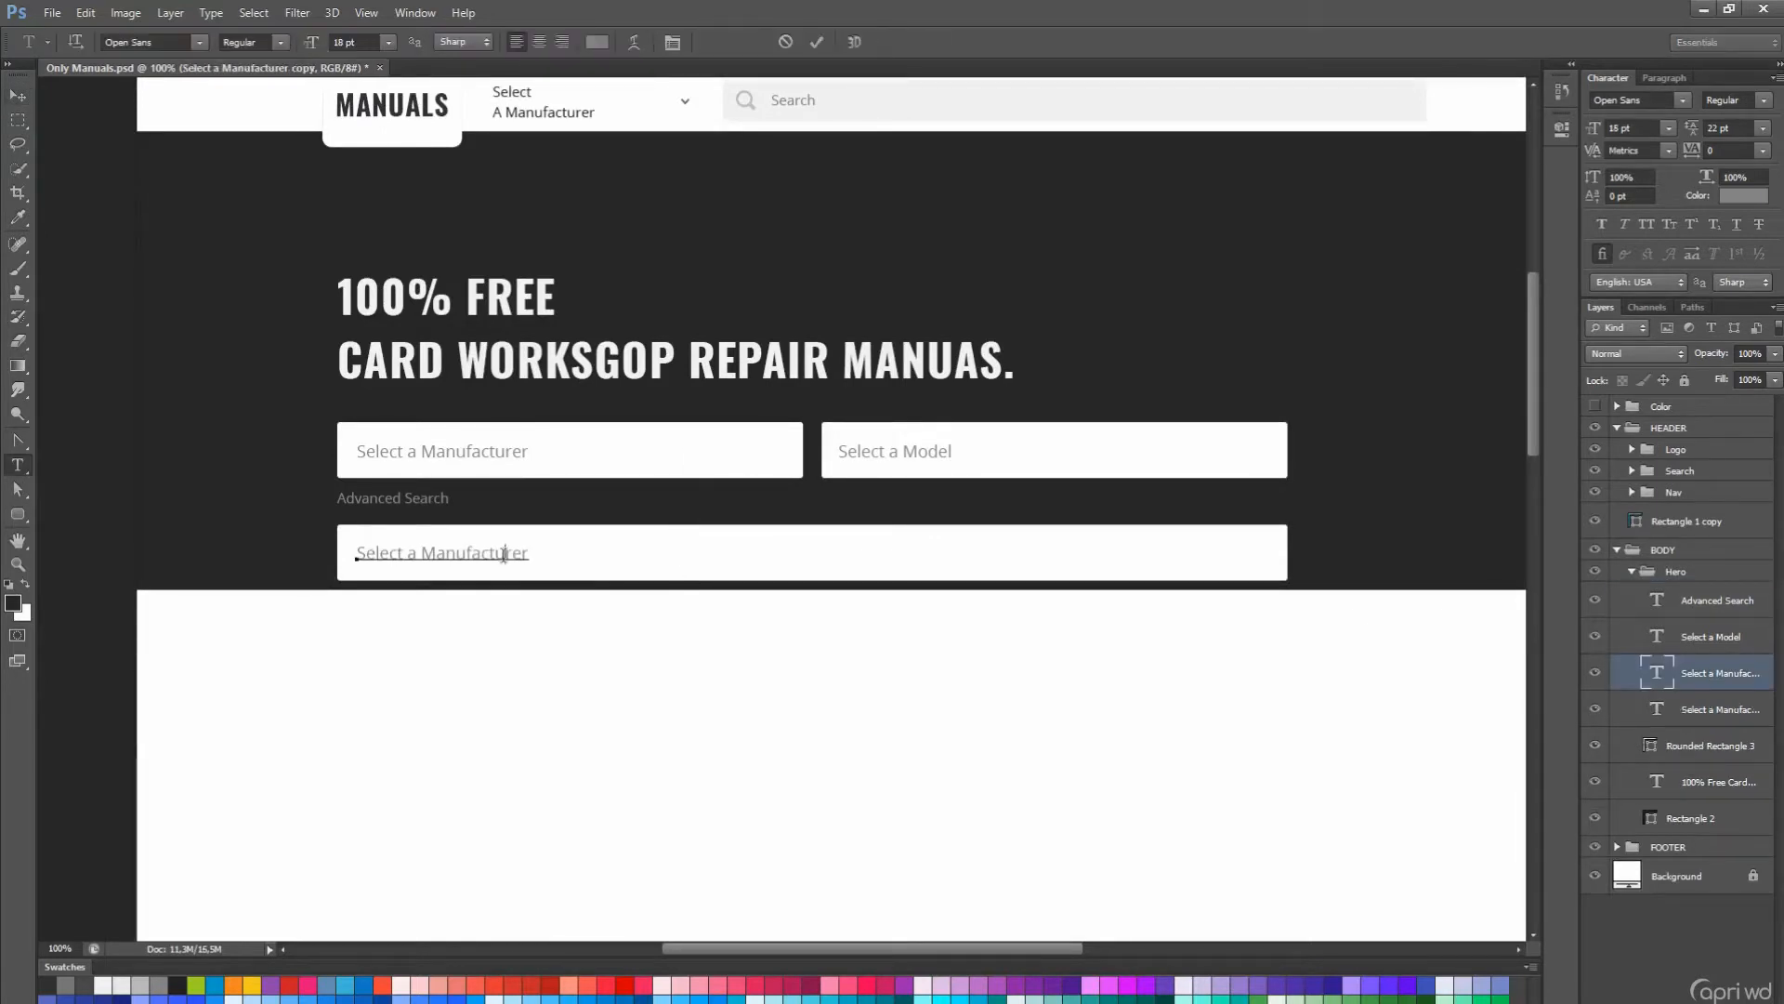
pyautogui.write('Search for')
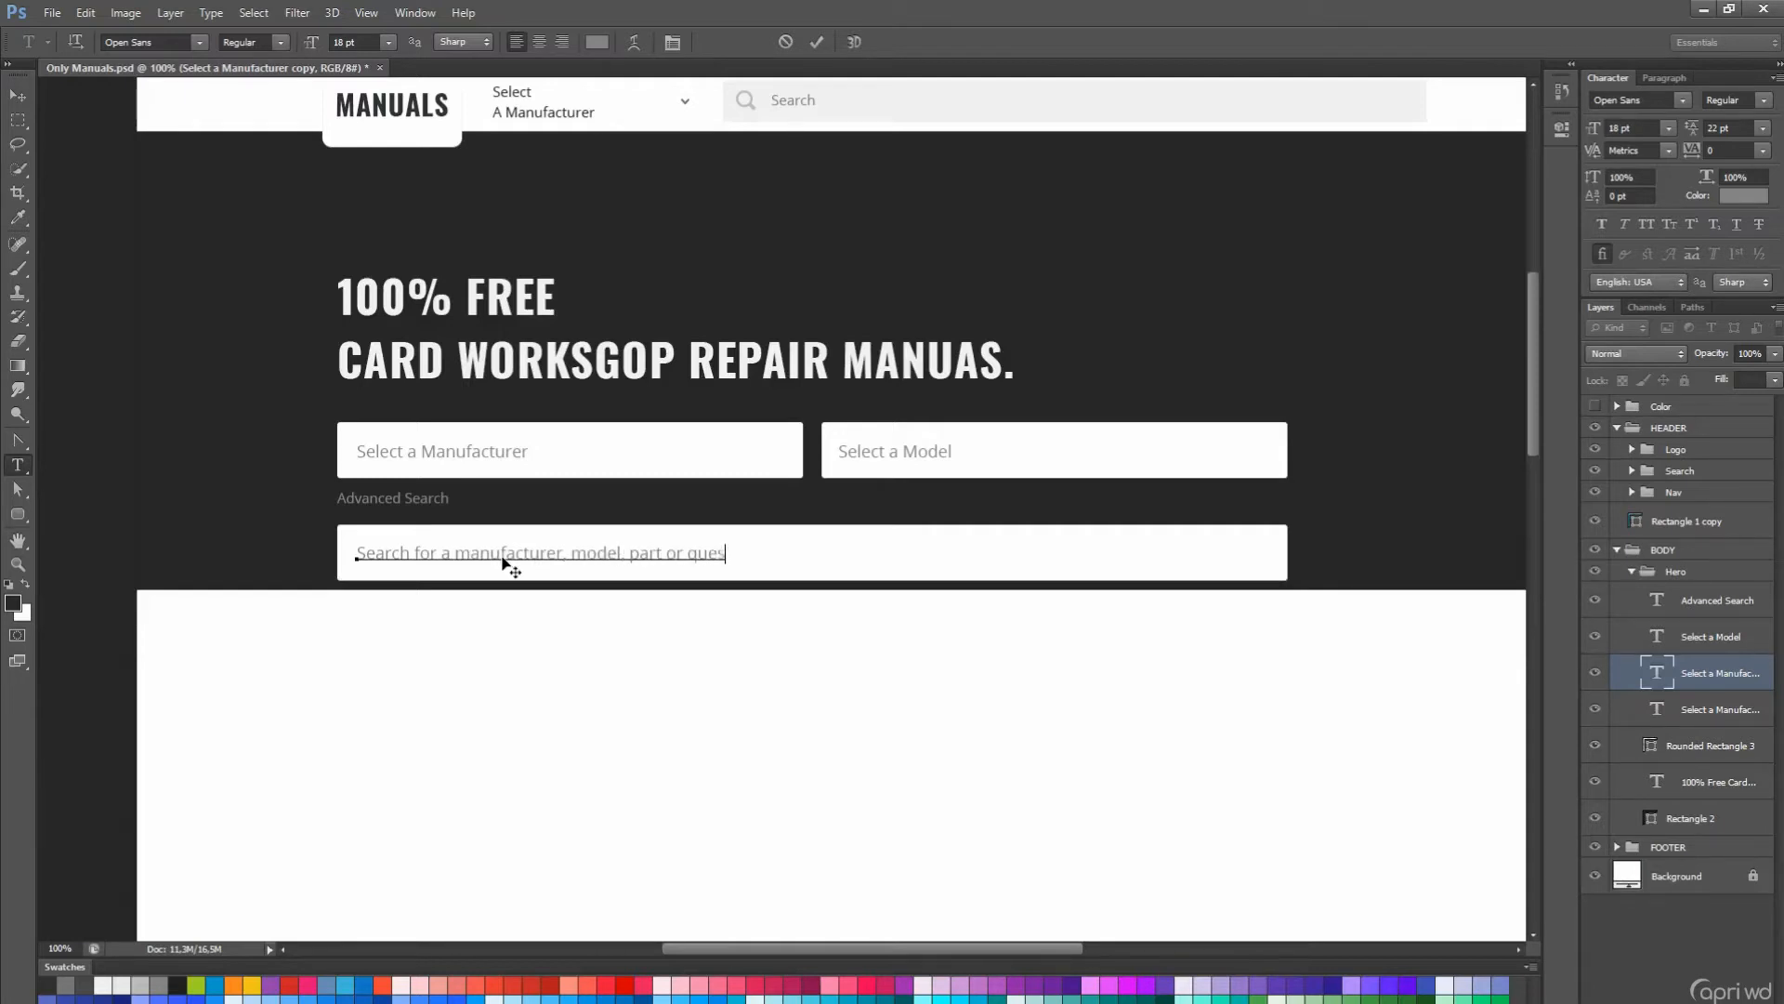
# - Stretch the hero's dark background rectangle downward to leave room below the wide search box
pyautogui.click(1690, 818)
pyautogui.press('a')
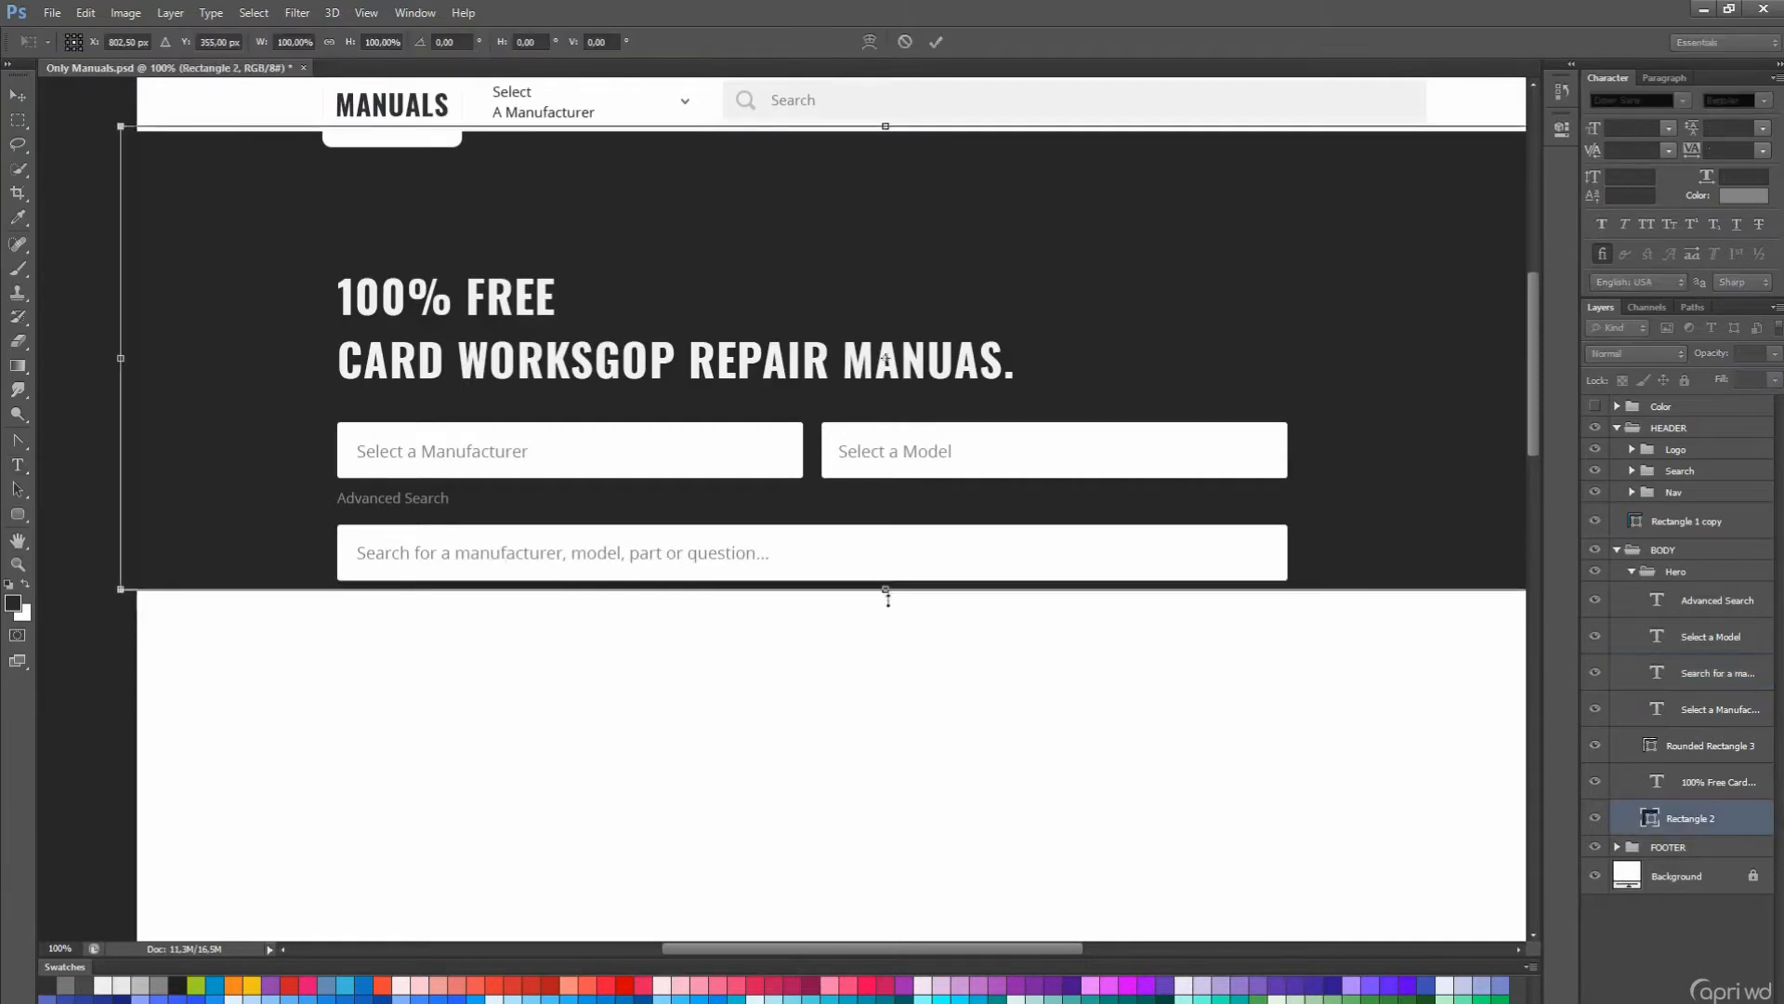
pyautogui.moveTo(883, 589); pyautogui.dragTo(896, 701)
pyautogui.scroll(2, 1073, 638)
pyautogui.hscroll(2, 1136, 558)
# - Add a white rounded box on its own layer in a new group, beside the right end of the Select a Model field
pyautogui.click(1136, 614)
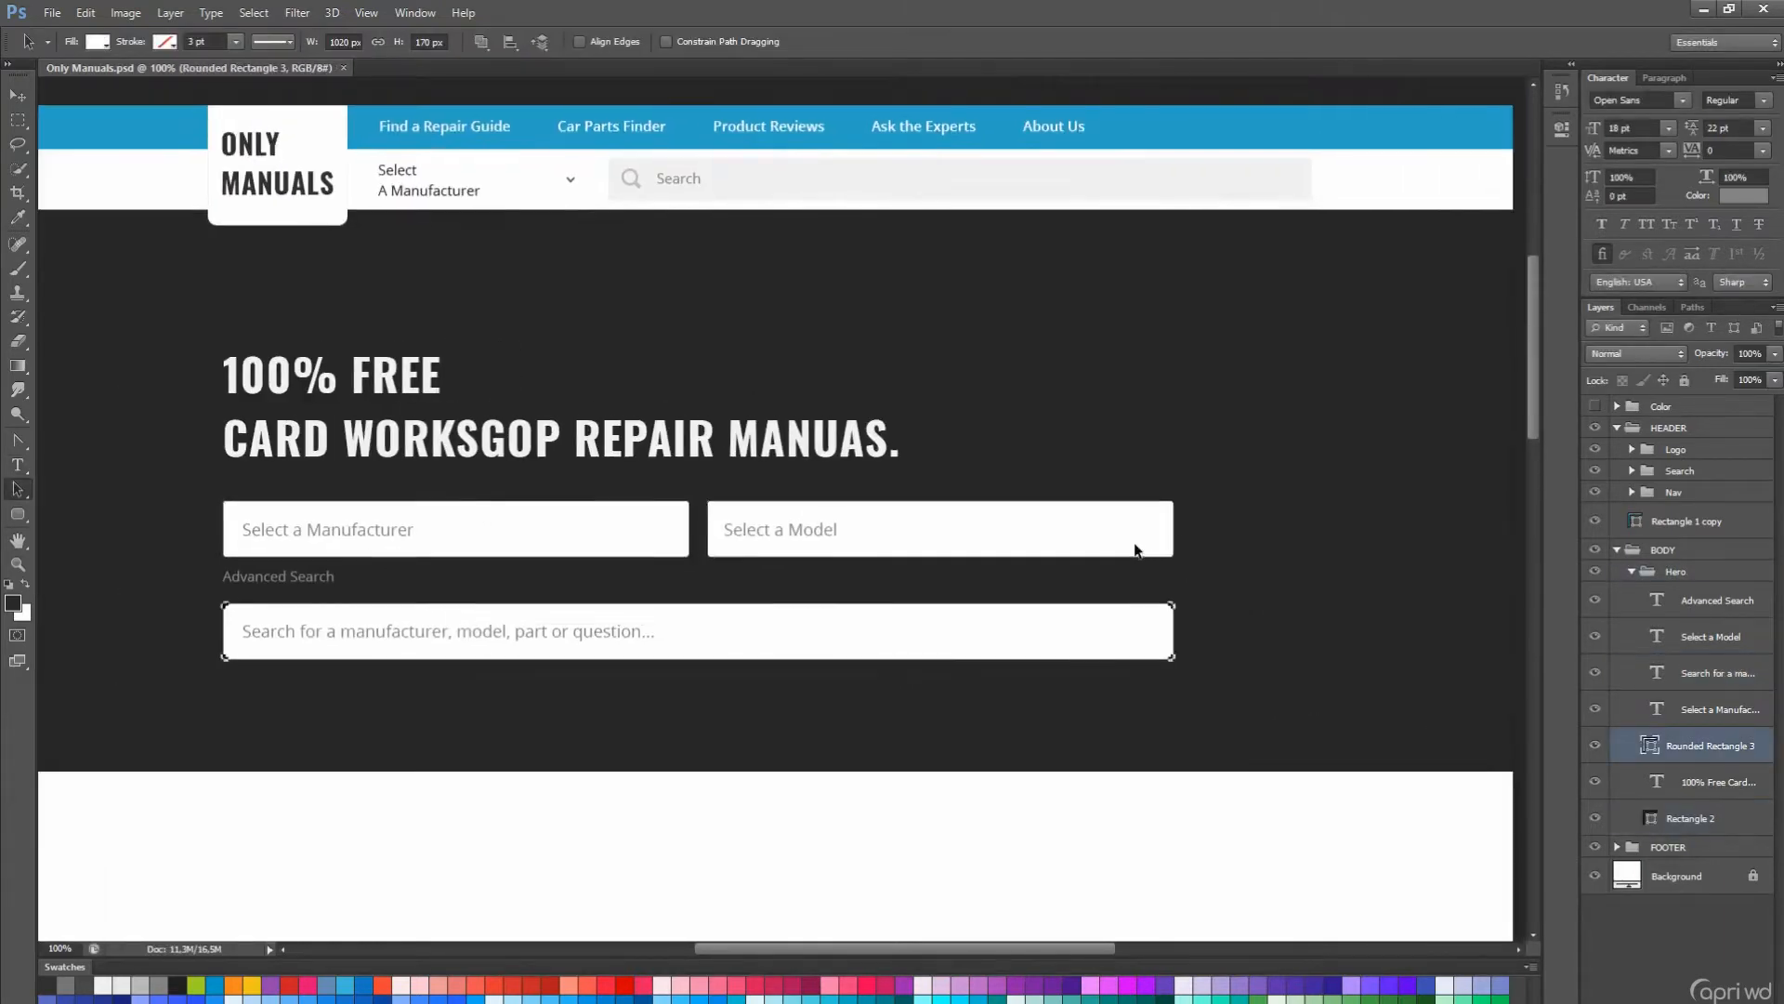
pyautogui.rightClick(17, 514)
pyautogui.click(93, 531)
pyautogui.click(709, 501)
pyautogui.press('Return')
pyautogui.press('a')
pyautogui.hotkey('ctrl', 'g')
pyautogui.press('v')
pyautogui.moveTo(883, 609); pyautogui.dragTo(1347, 621)
pyautogui.hscroll(4, 1346, 621)
# - Narrow the new box to 130 px using the guides, matching the header search field's right edge and keeping the field gap
pyautogui.press('a')
pyautogui.moveTo(1234, 519); pyautogui.dragTo(1505, 452)
pyautogui.hotkey('shift', 'Left')
pyautogui.hotkey('shift', 'Left')
pyautogui.hotkey('shift', 'Left')
pyautogui.hotkey('shift', 'Left')
pyautogui.hotkey('shift', 'Left')
pyautogui.hotkey('shift', 'Left')
pyautogui.hotkey('shift', 'Left')
pyautogui.hotkey('shift', 'Left')
pyautogui.hotkey('shift', 'Left')
pyautogui.hotkey('shift', 'Left')
pyautogui.hotkey('shift', 'Left')
pyautogui.hotkey('shift', 'Left')
pyautogui.hotkey('shift', 'Left')
pyautogui.hotkey('shift', 'Left')
pyautogui.hotkey('shift', 'Left')
pyautogui.hotkey('shift', 'Left')
pyautogui.hotkey('shift', 'Left')
pyautogui.hotkey('shift', 'Left')
pyautogui.hotkey('shift', 'Left')
pyautogui.hotkey('shift', 'Left')
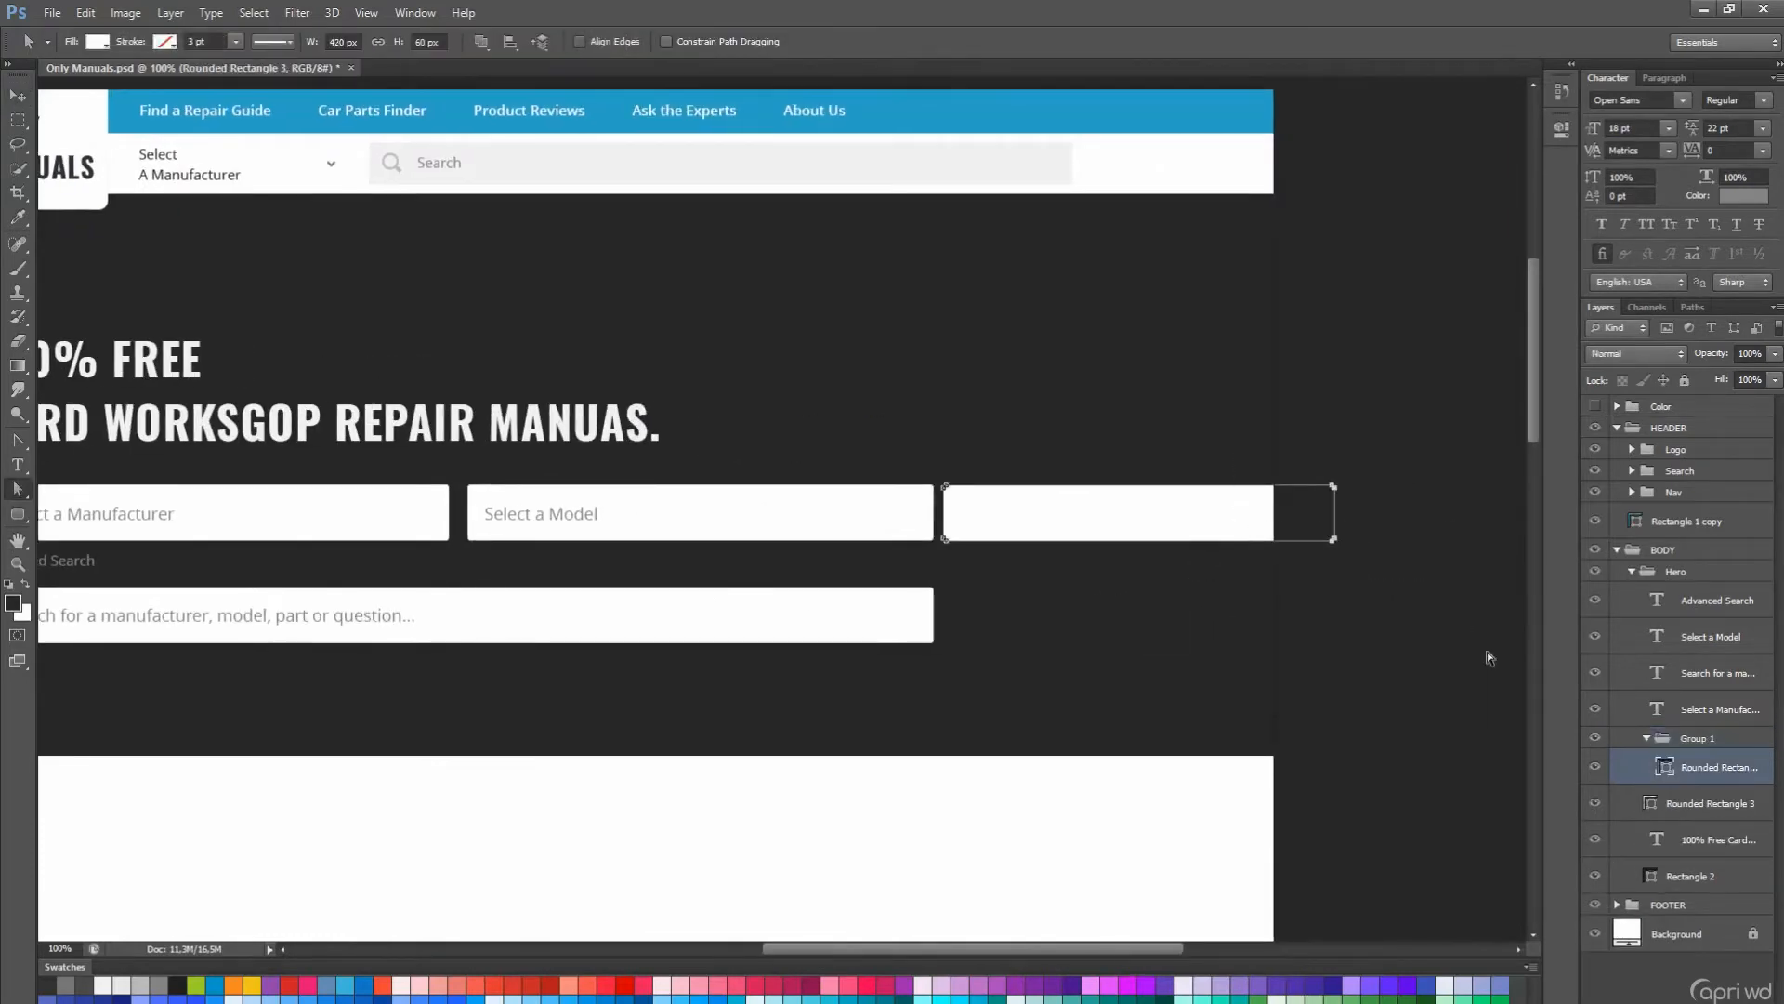
pyautogui.hotkey('ctrl', ';')
pyautogui.hotkey('shift', 'Left')
pyautogui.hscroll(-4, 1347, 622)
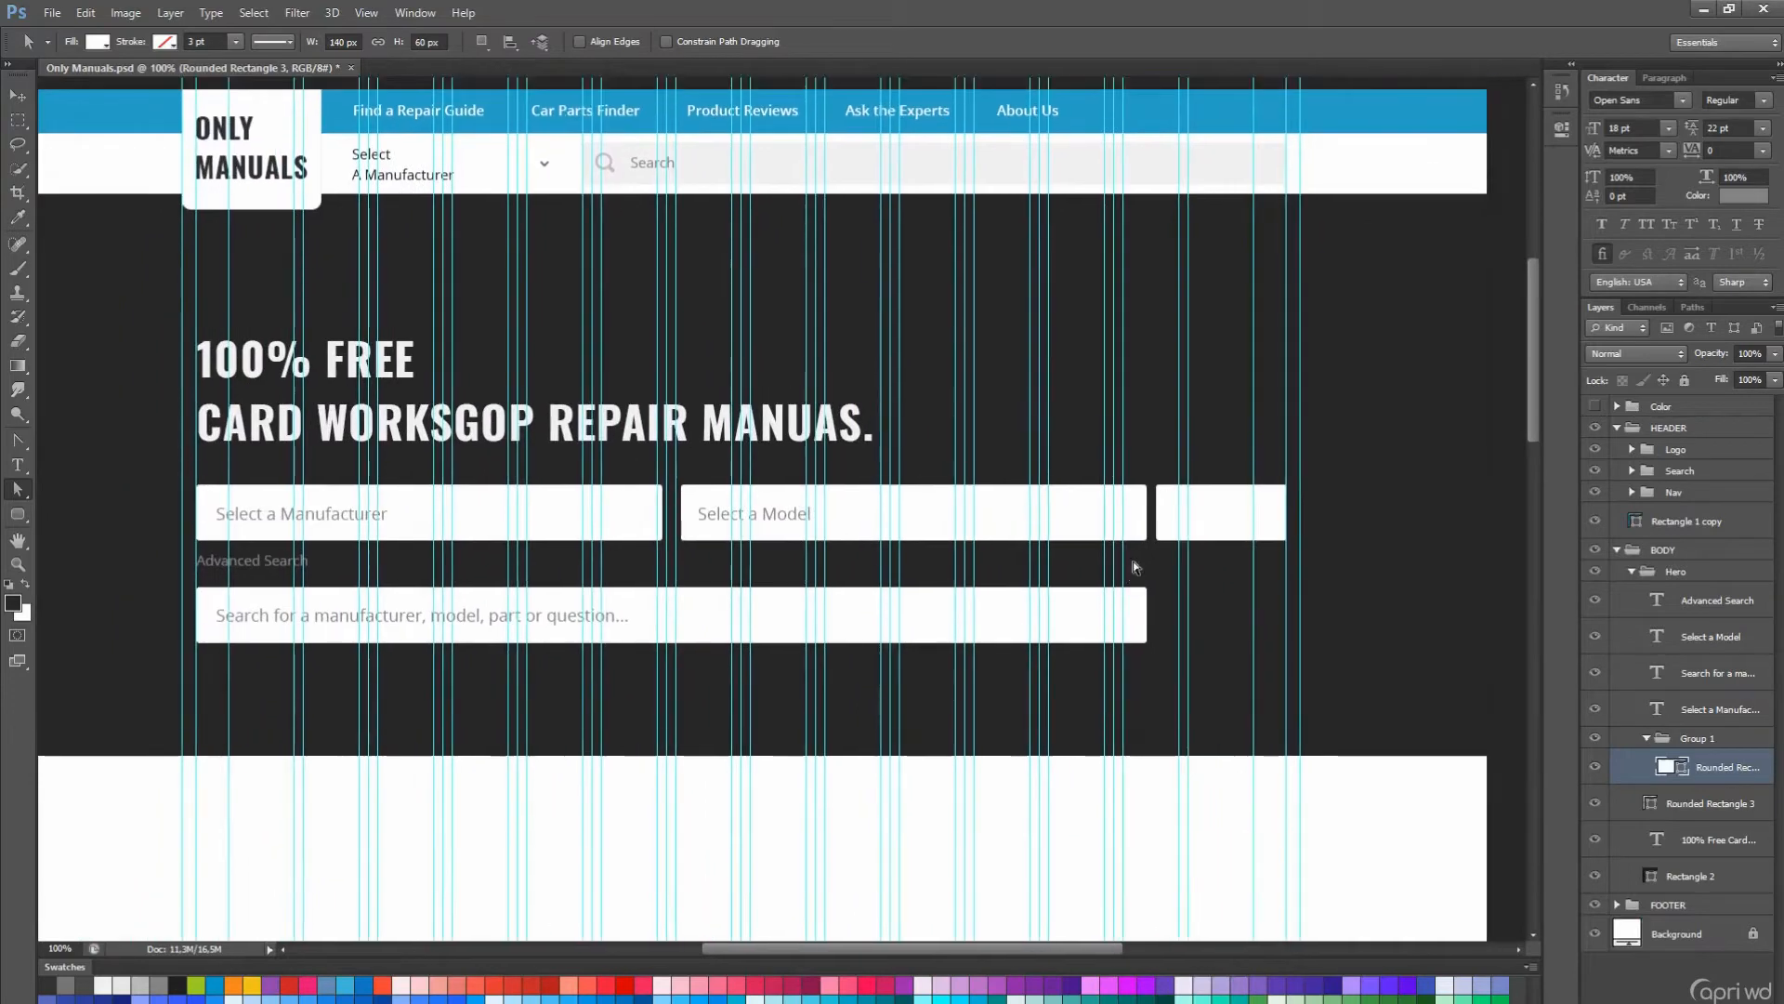
pyautogui.hotkey('ctrl', 'h')
pyautogui.scroll(-1, 1135, 567)
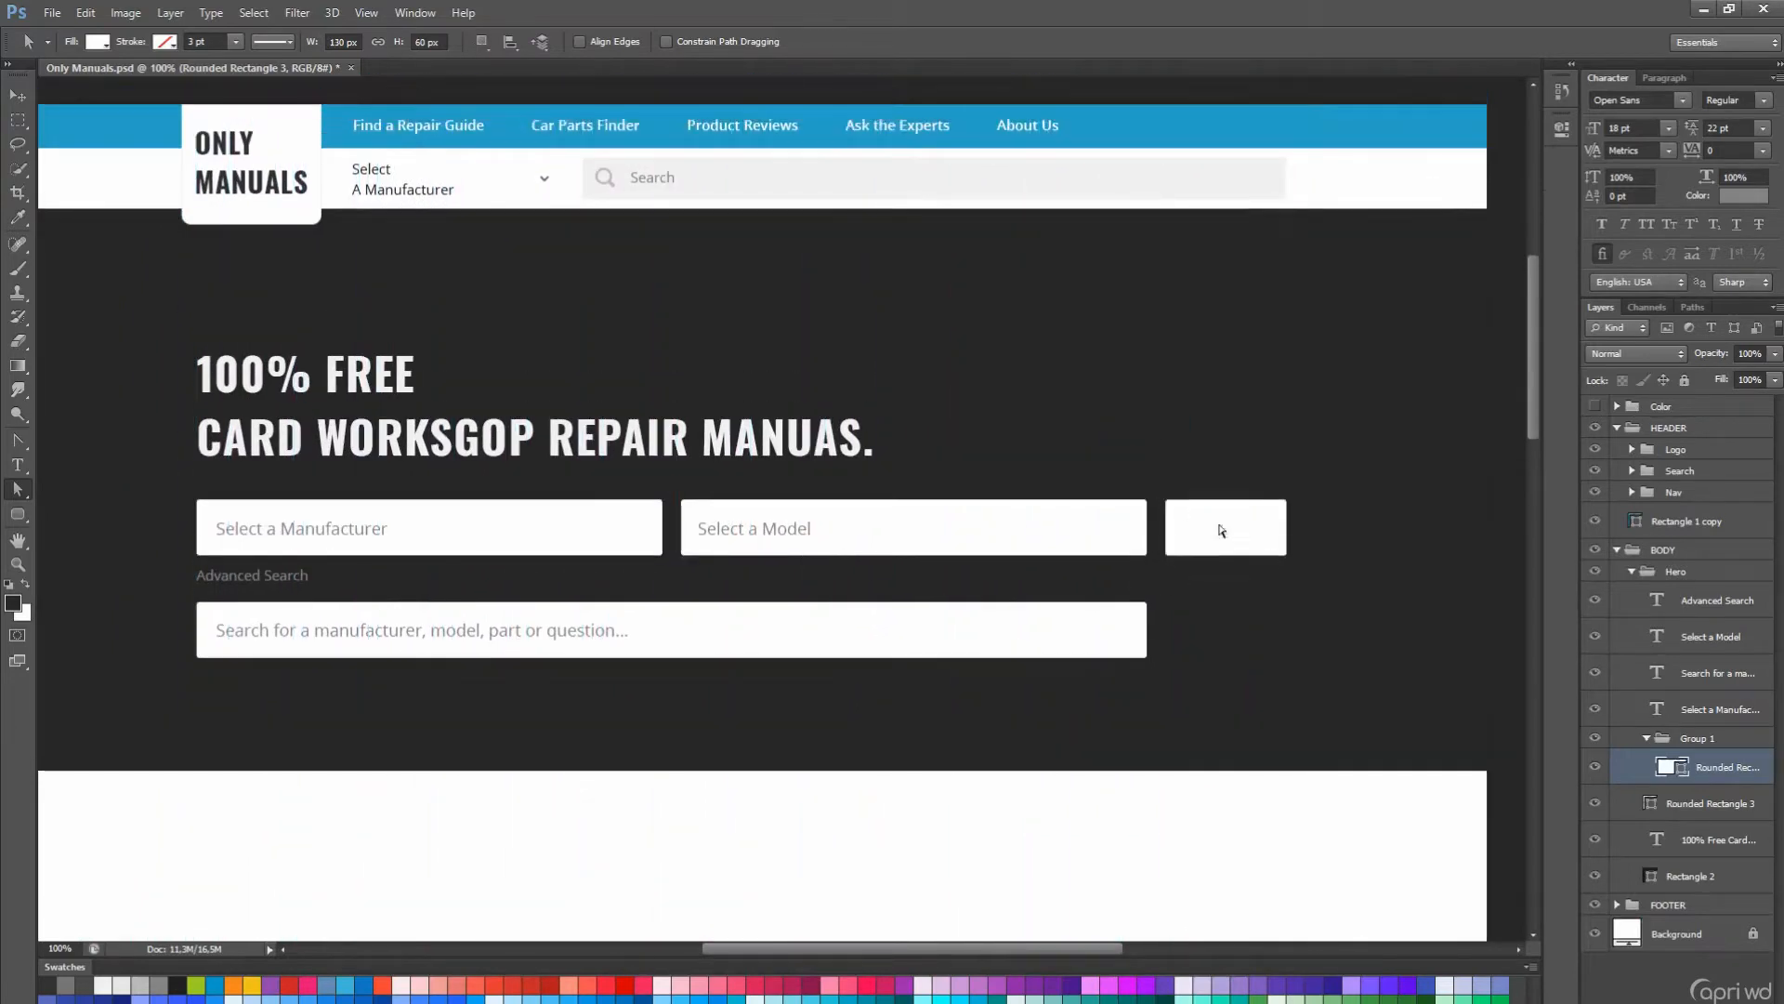
# - Show the Color group and fill the small box with its red swatch colour
pyautogui.scroll(1, 1218, 521)
pyautogui.doubleClick(1670, 767)
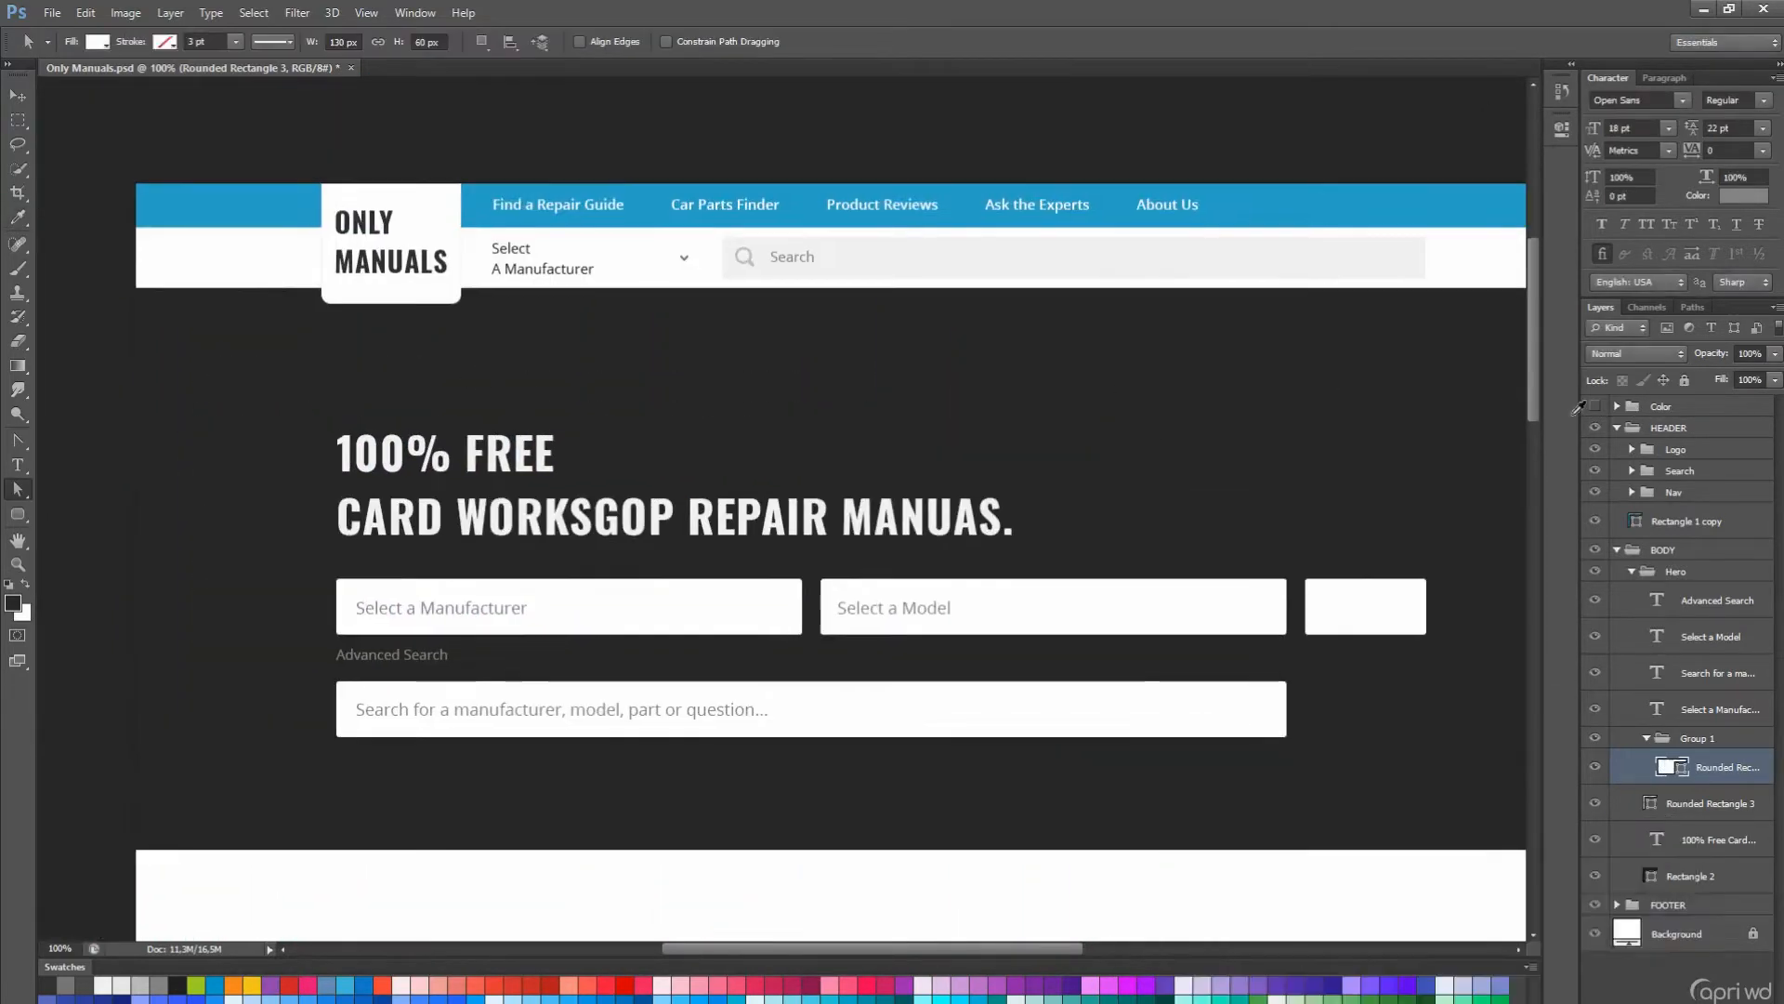
pyautogui.click(1595, 406)
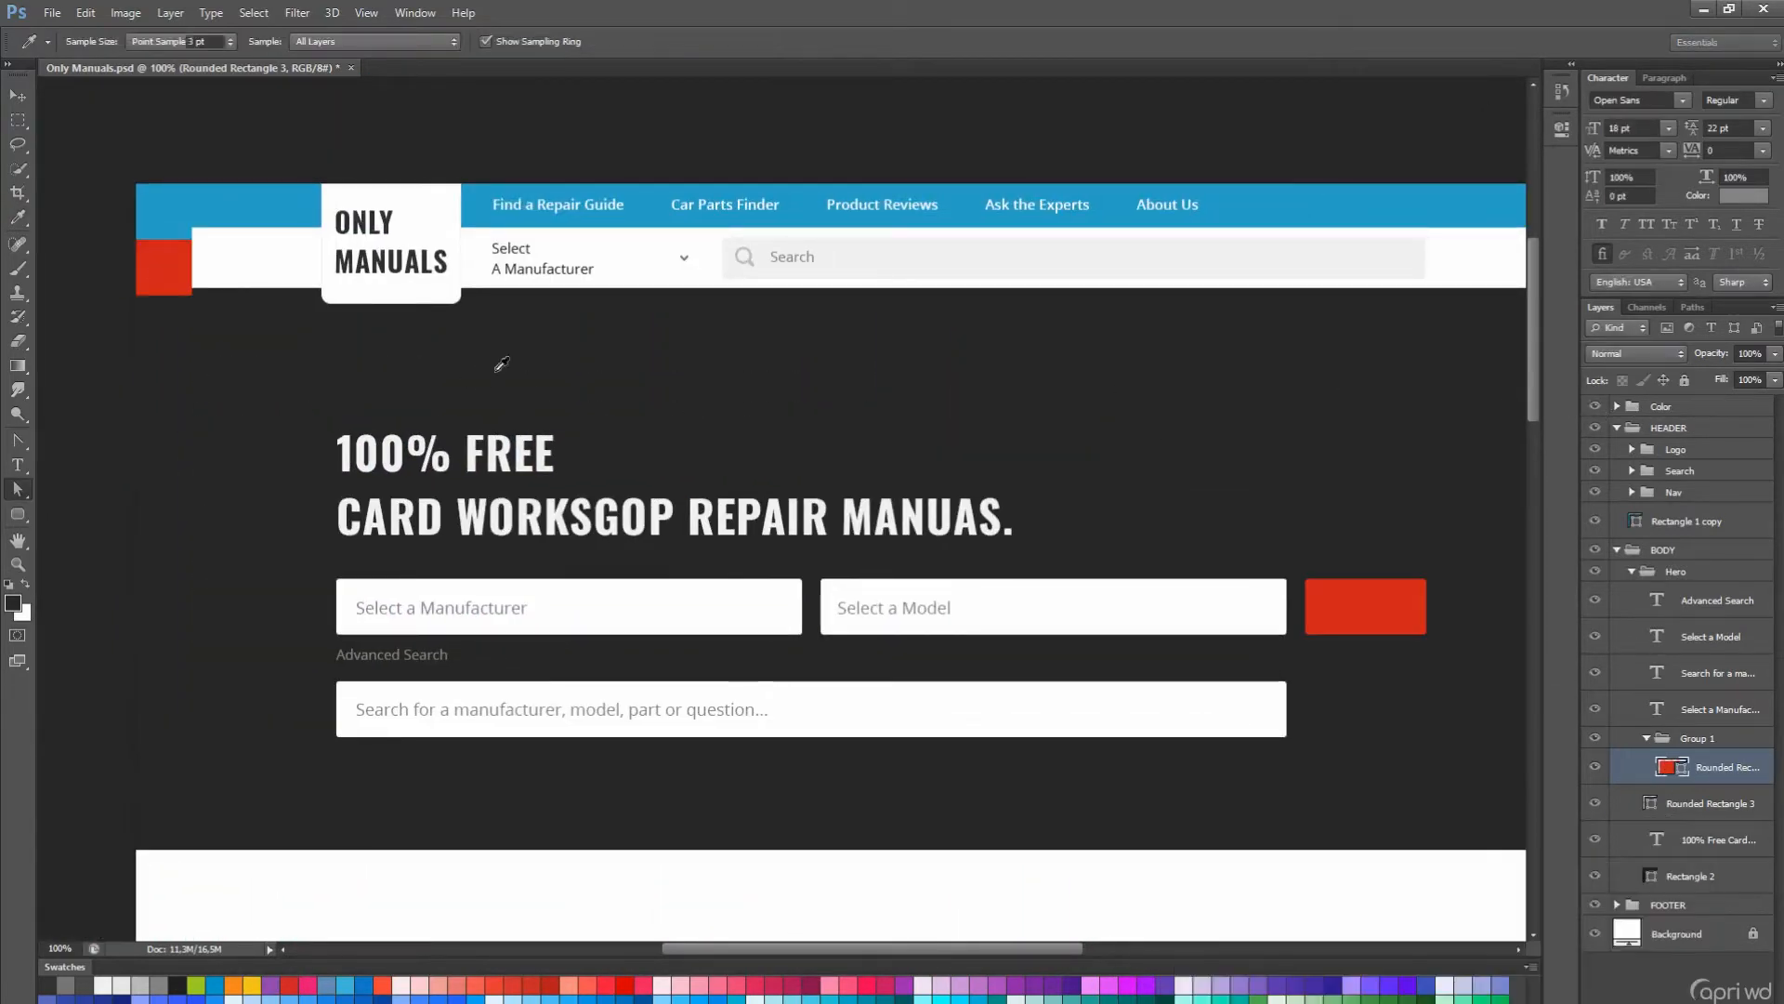
# - Add the text "Go" in white Open Sans Bold 18 pt all caps and centre it in the red button
pyautogui.scroll(1, 1347, 644)
pyautogui.press('t')
pyautogui.click(1347, 643)
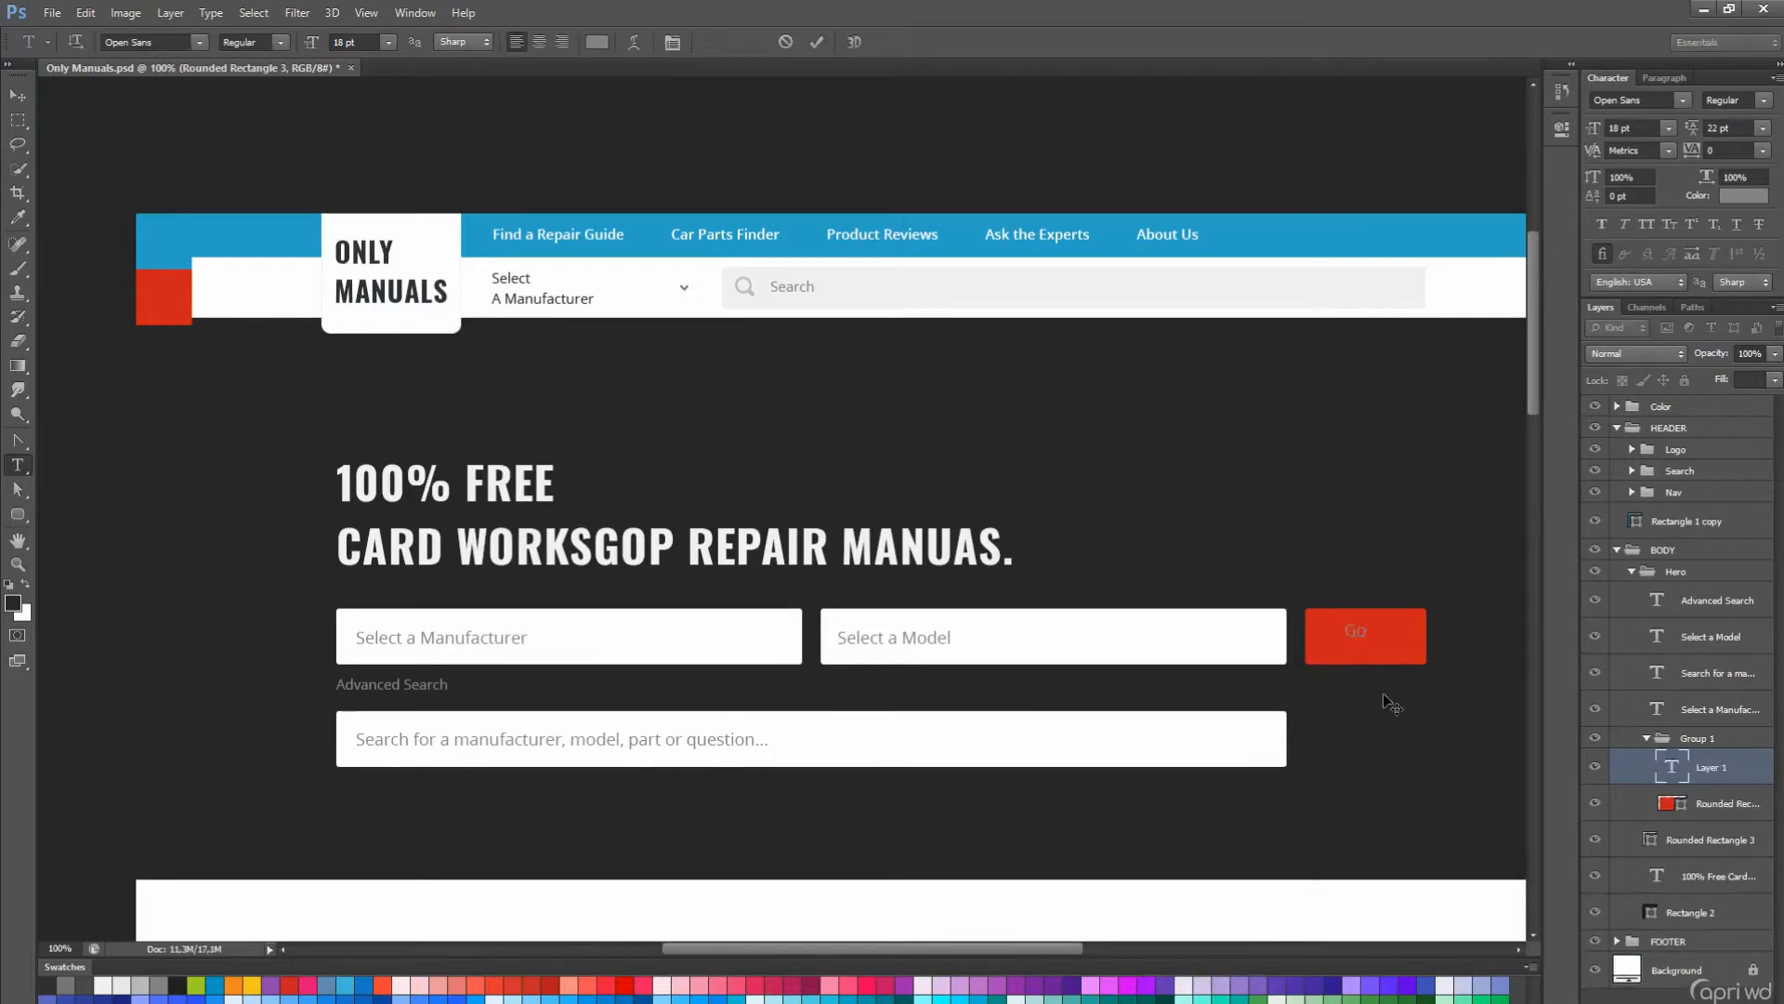
pyautogui.click(1646, 224)
pyautogui.click(1744, 195)
pyautogui.press('Return')
pyautogui.hotkey('ctrl', 'Return')
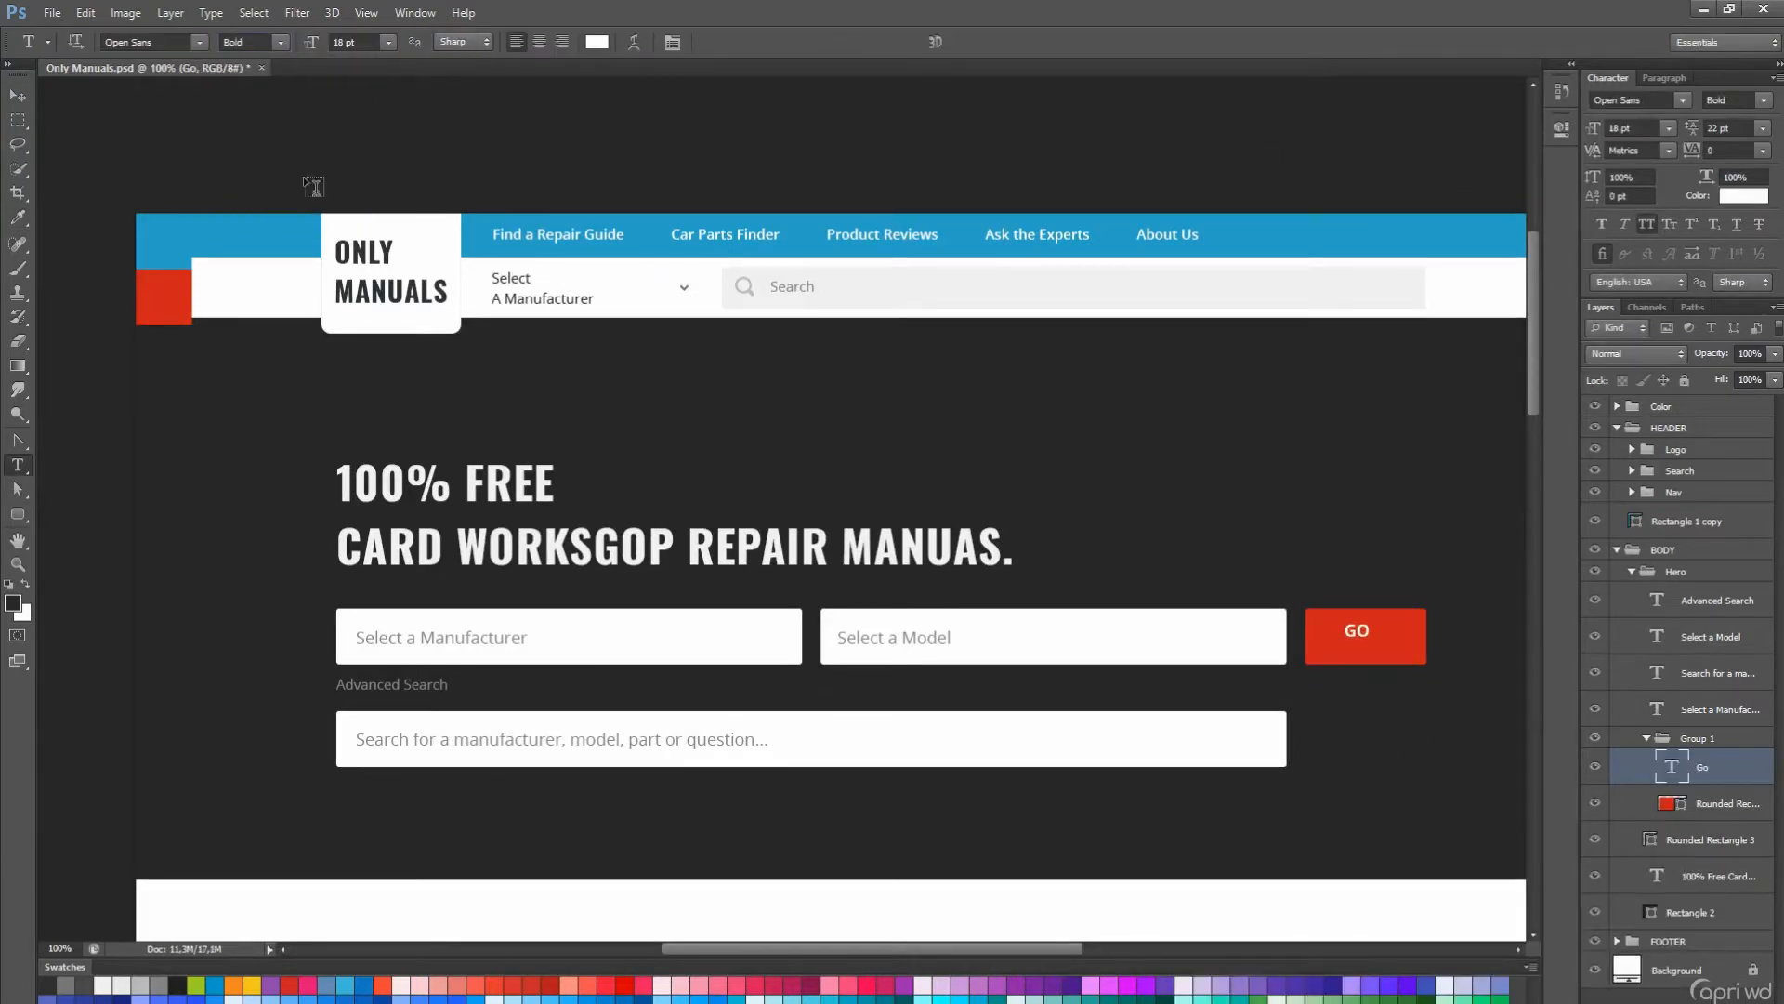
pyautogui.click(18, 96)
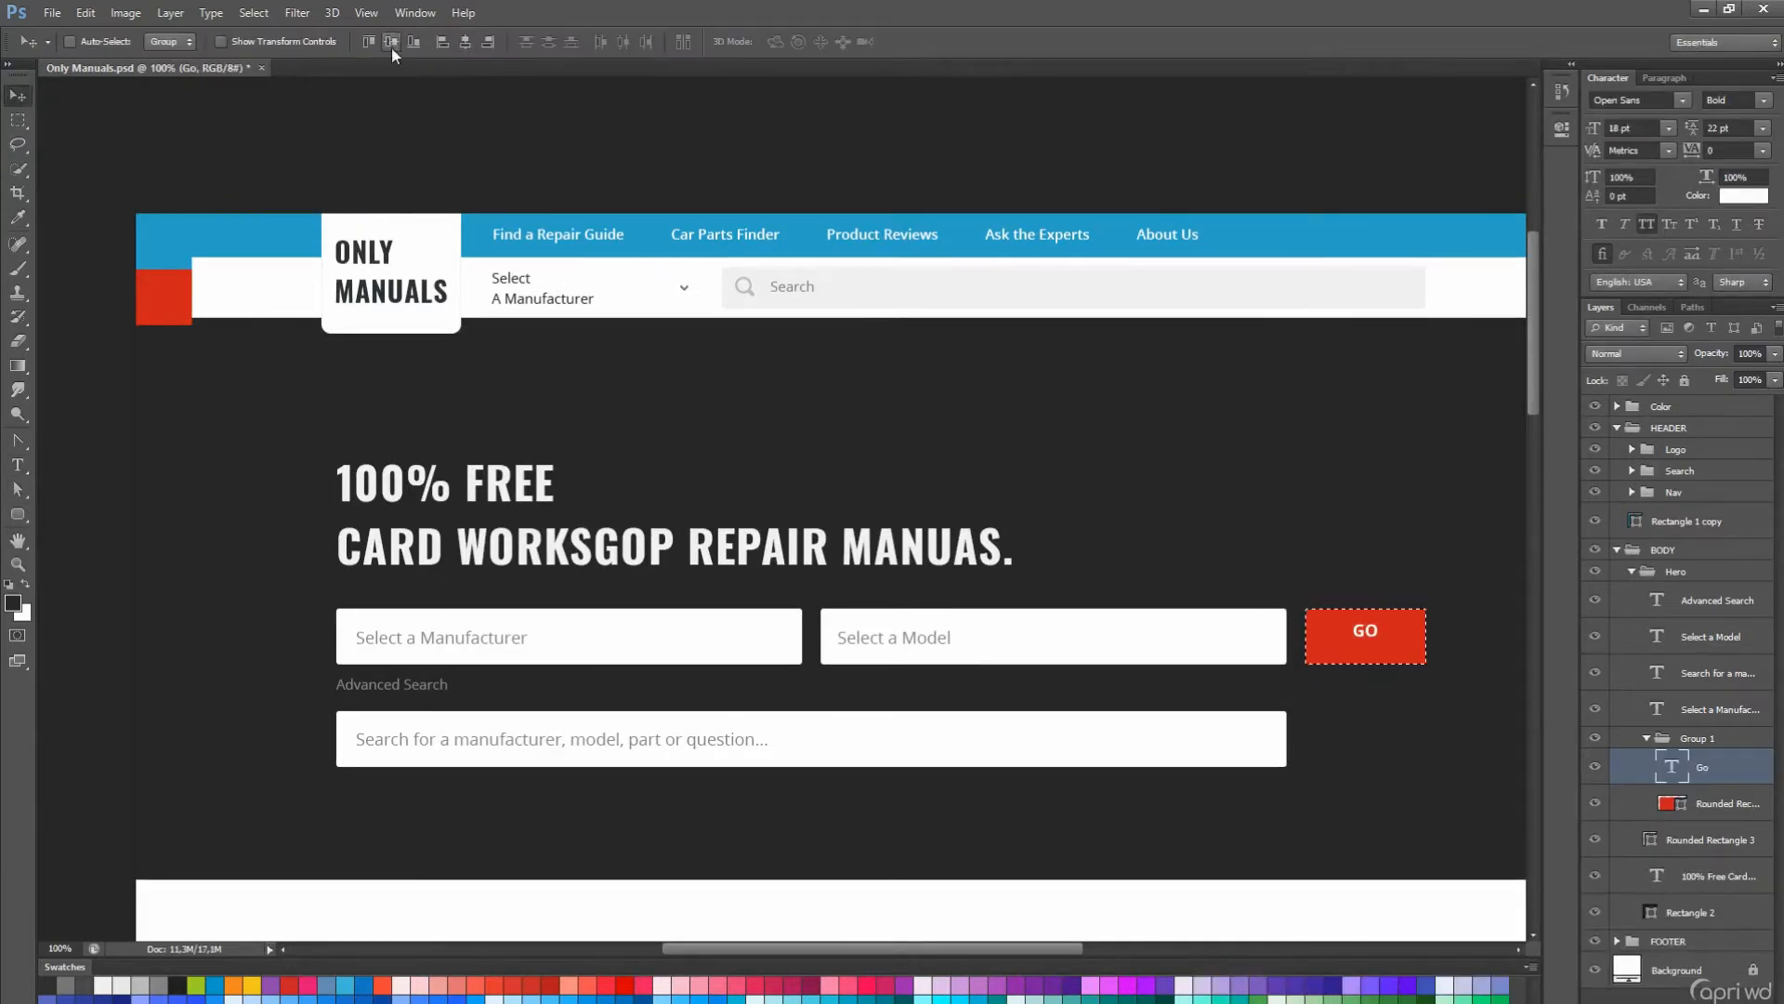
pyautogui.moveTo(1370, 718); pyautogui.dragTo(1171, 677)
# - Rename the button group as BTN and duplicate it beside the wide search box
pyautogui.doubleClick(1698, 738)
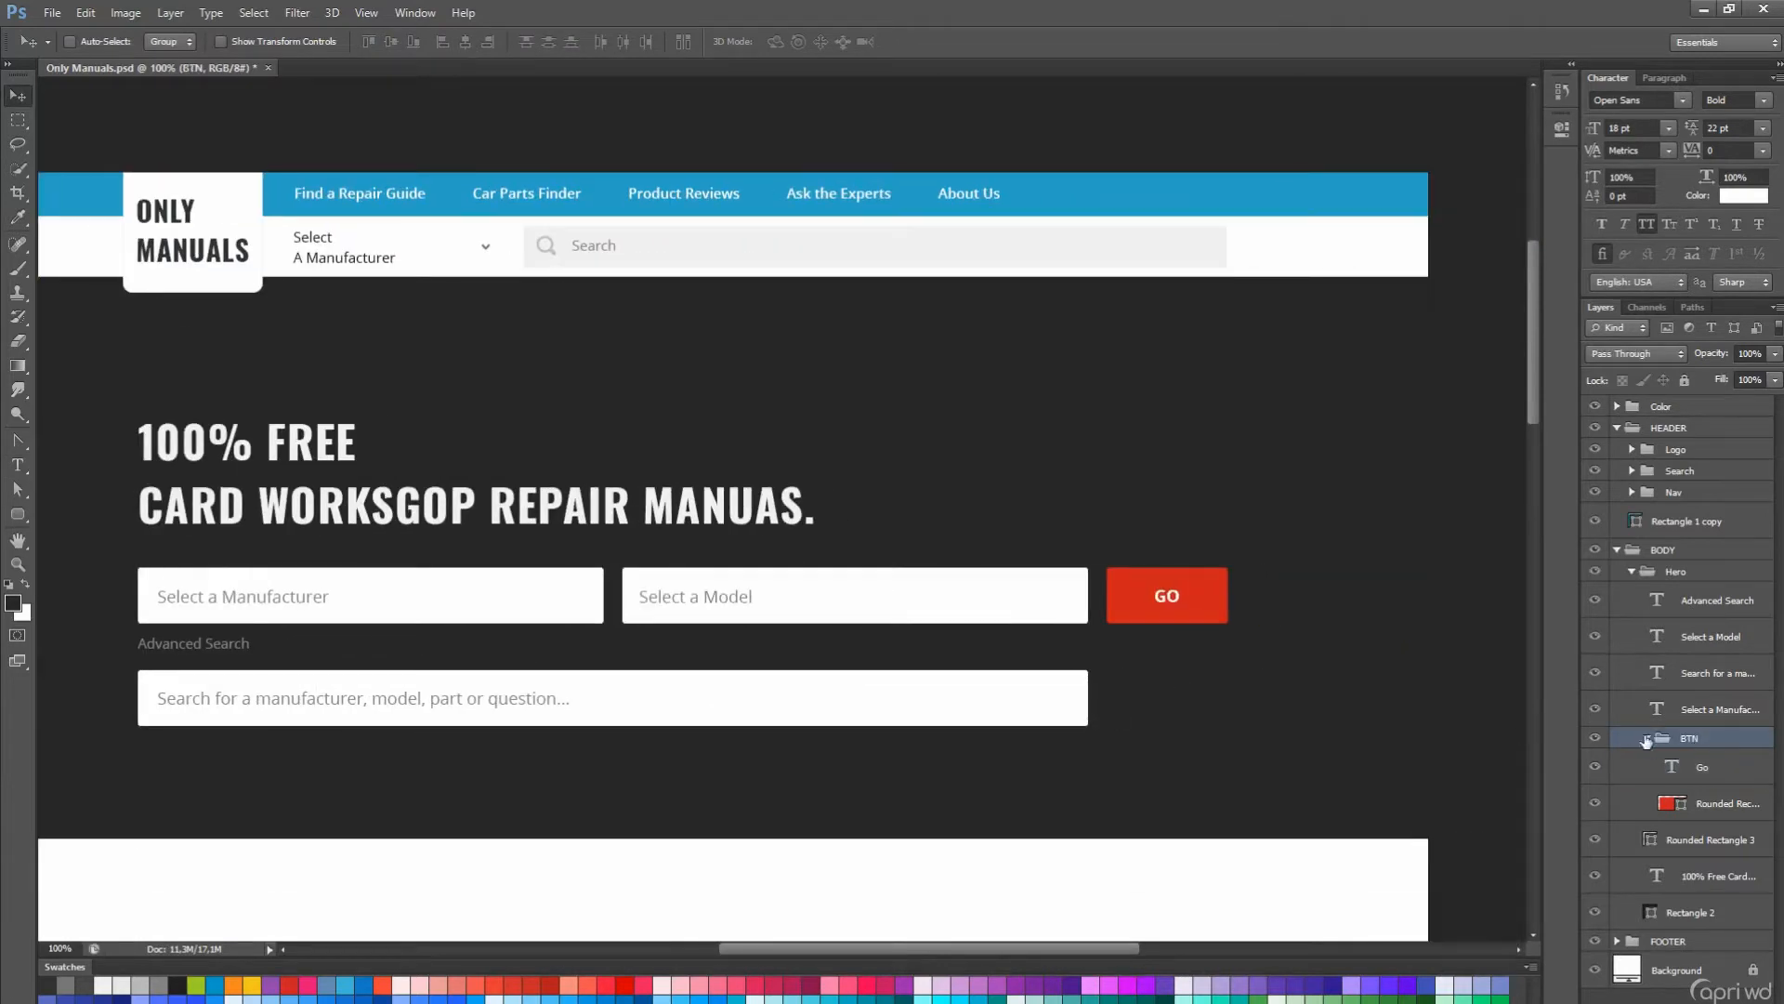
pyautogui.click(1647, 741)
pyautogui.scroll(-2, 1193, 530)
pyautogui.keyDown('alt'); pyautogui.moveTo(1193, 530); pyautogui.dragTo(1194, 633); pyautogui.keyUp('alt')
pyautogui.moveTo(1044, 513); pyautogui.dragTo(1133, 518)
# - Save the file and name the duplicated button group BTN 2
pyautogui.hotkey('ctrl', 's')
pyautogui.press('Return')
pyautogui.scroll(2, 777, 414)
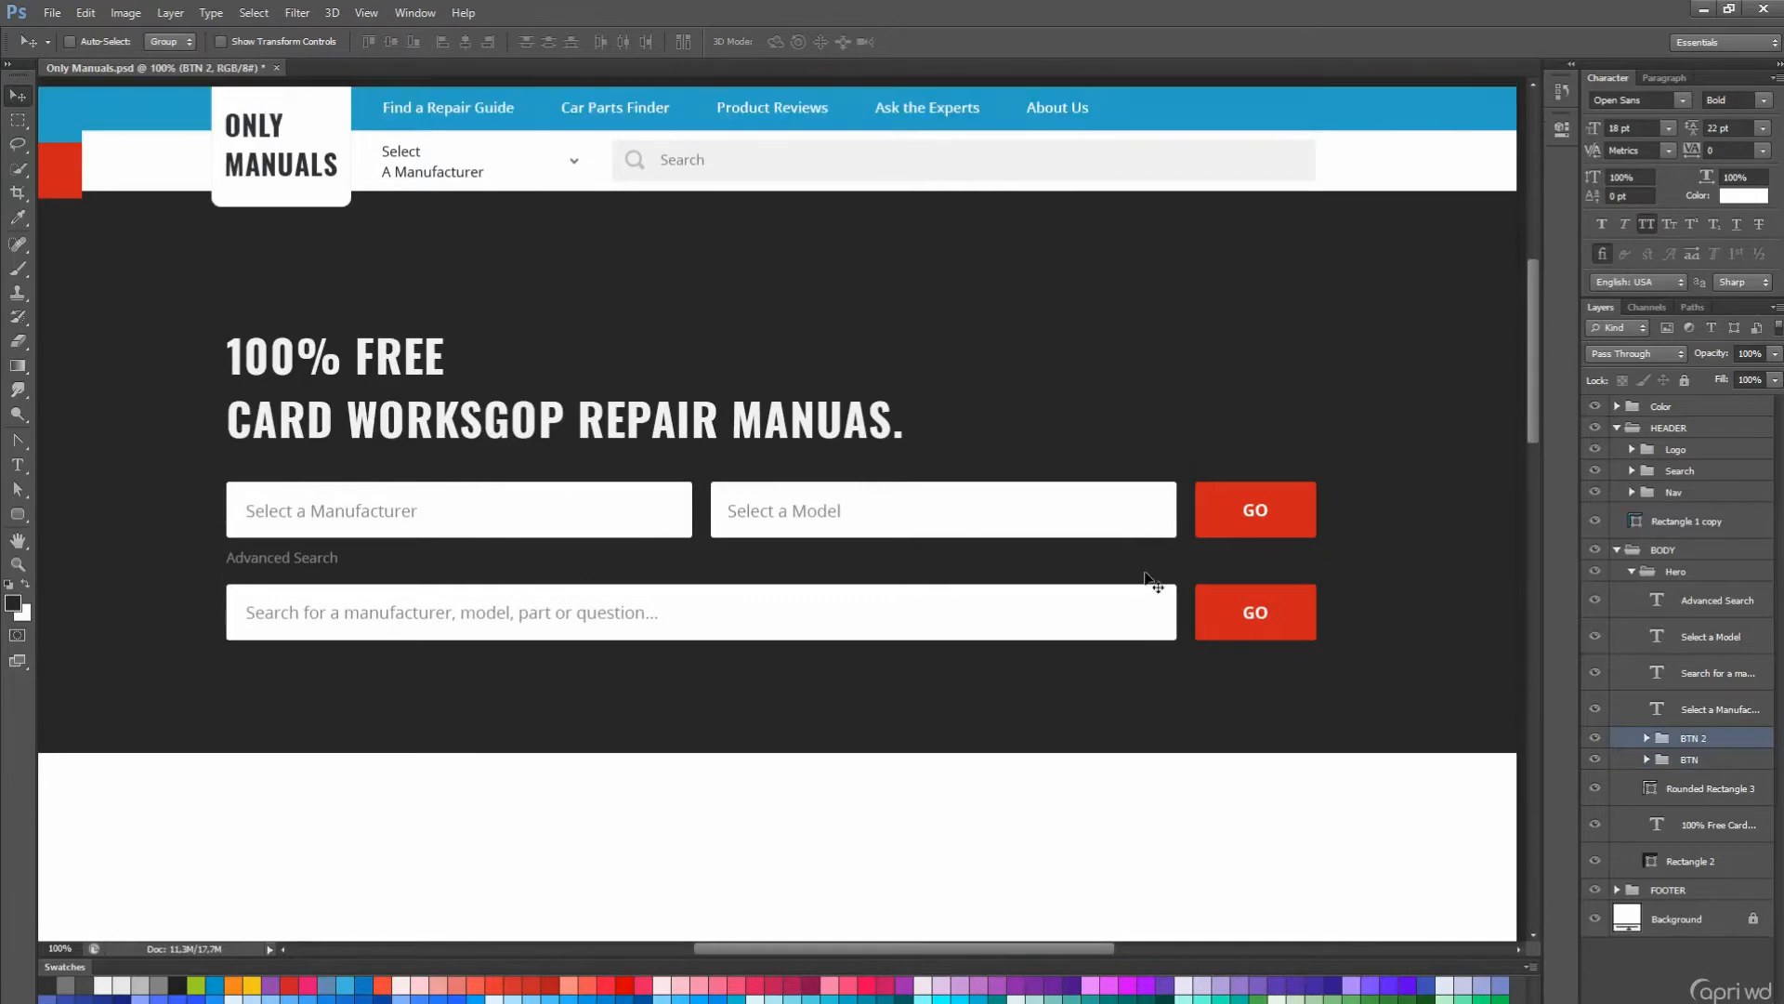
# - Copy the header's dropdown arrow to the right ends of the Select a Manufacturer and Select a Model fields
pyautogui.press('a')
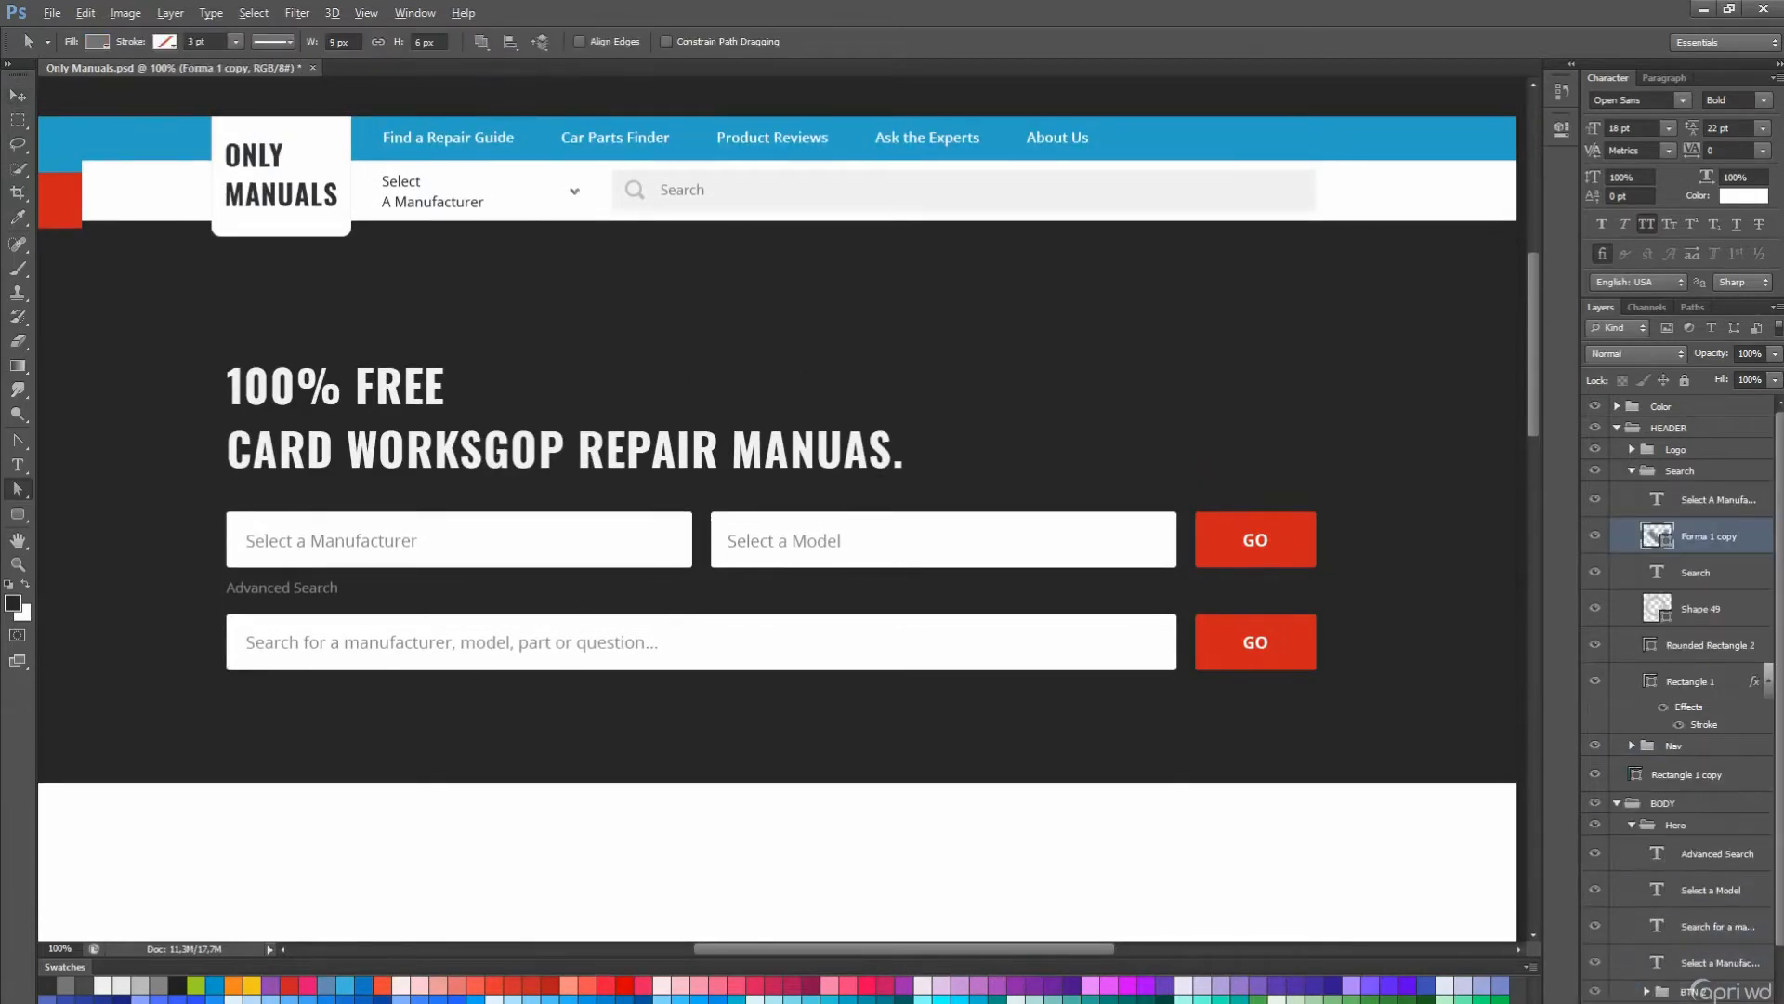
pyautogui.scroll(-3, 785, 558)
pyautogui.press('v')
pyautogui.moveTo(721, 215); pyautogui.dragTo(822, 562)
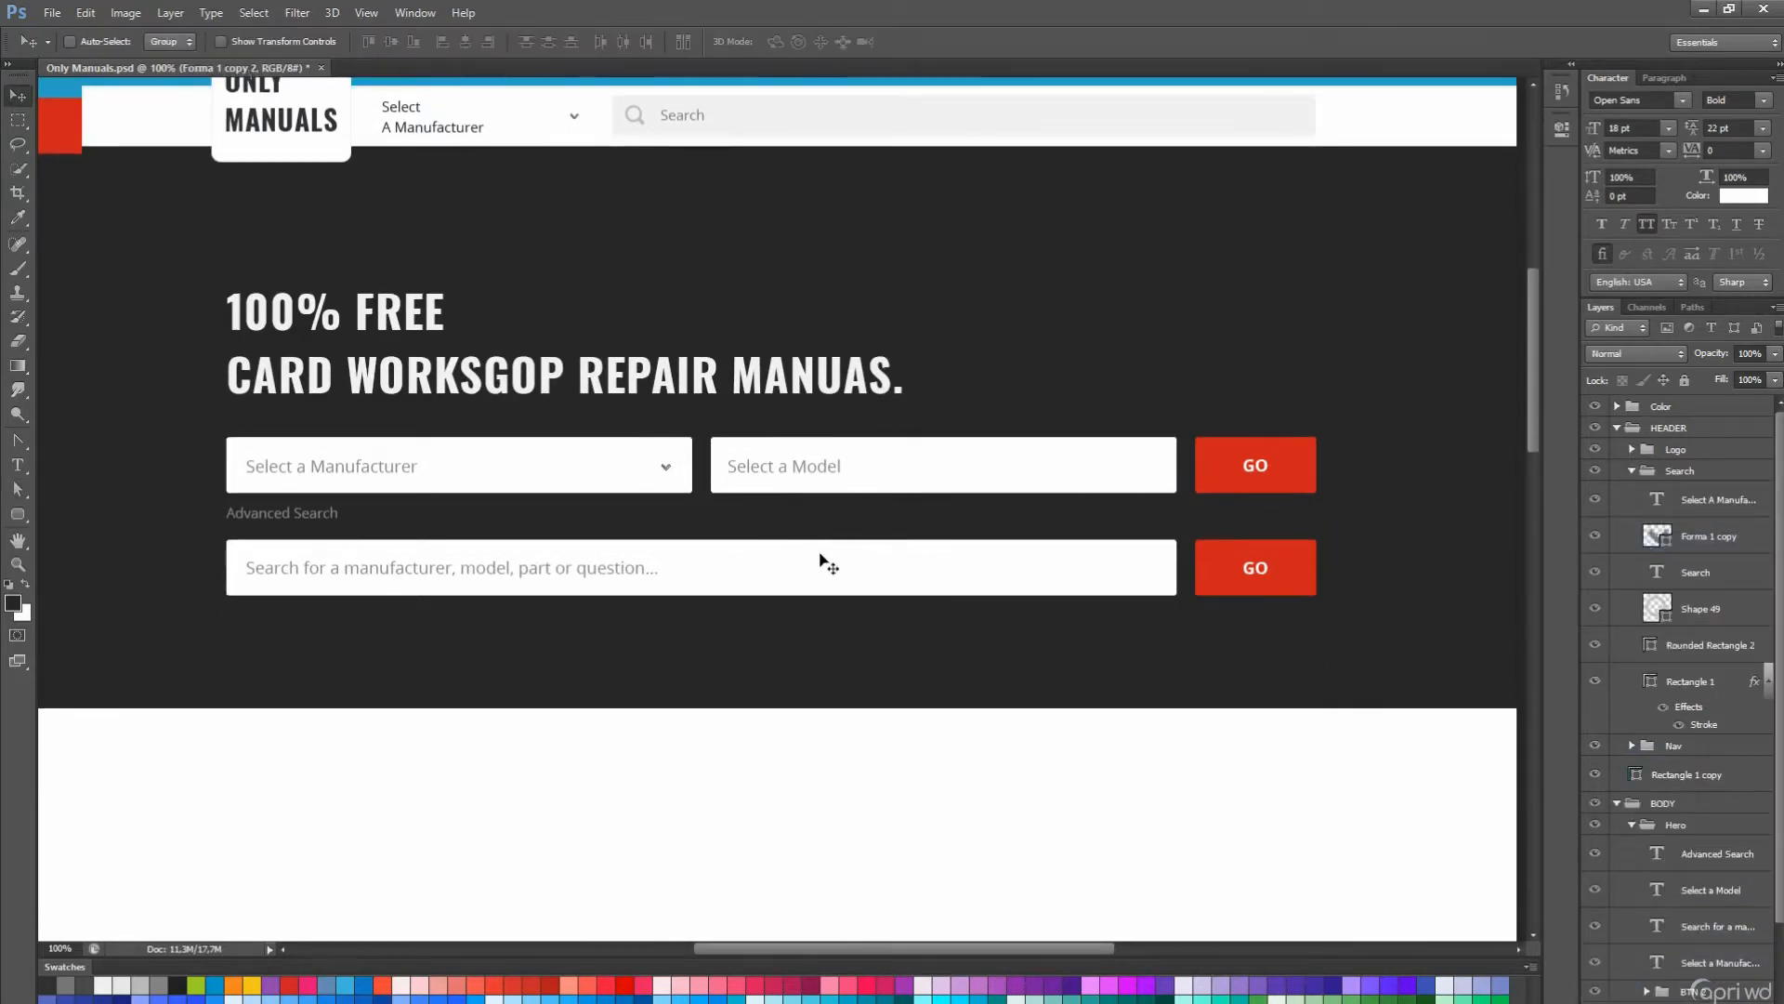
pyautogui.press('a')
pyautogui.hscroll(5, 828, 564)
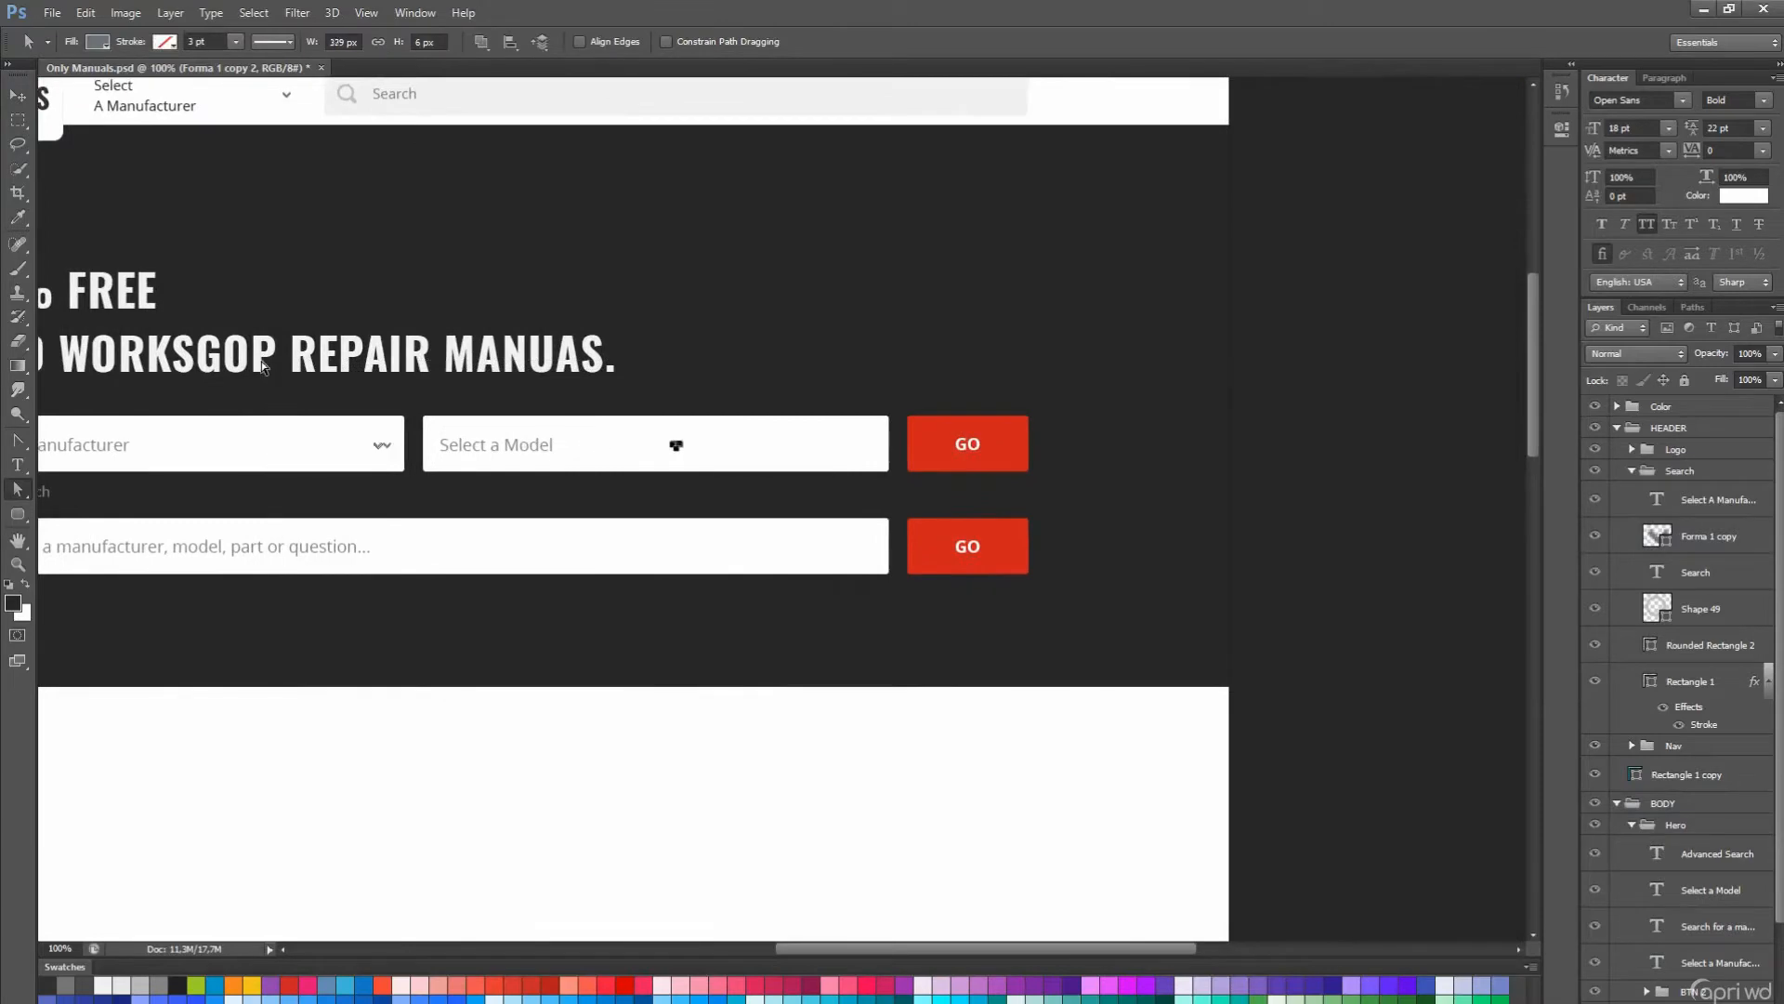
pyautogui.press('h')
pyautogui.moveTo(263, 366); pyautogui.dragTo(597, 407)
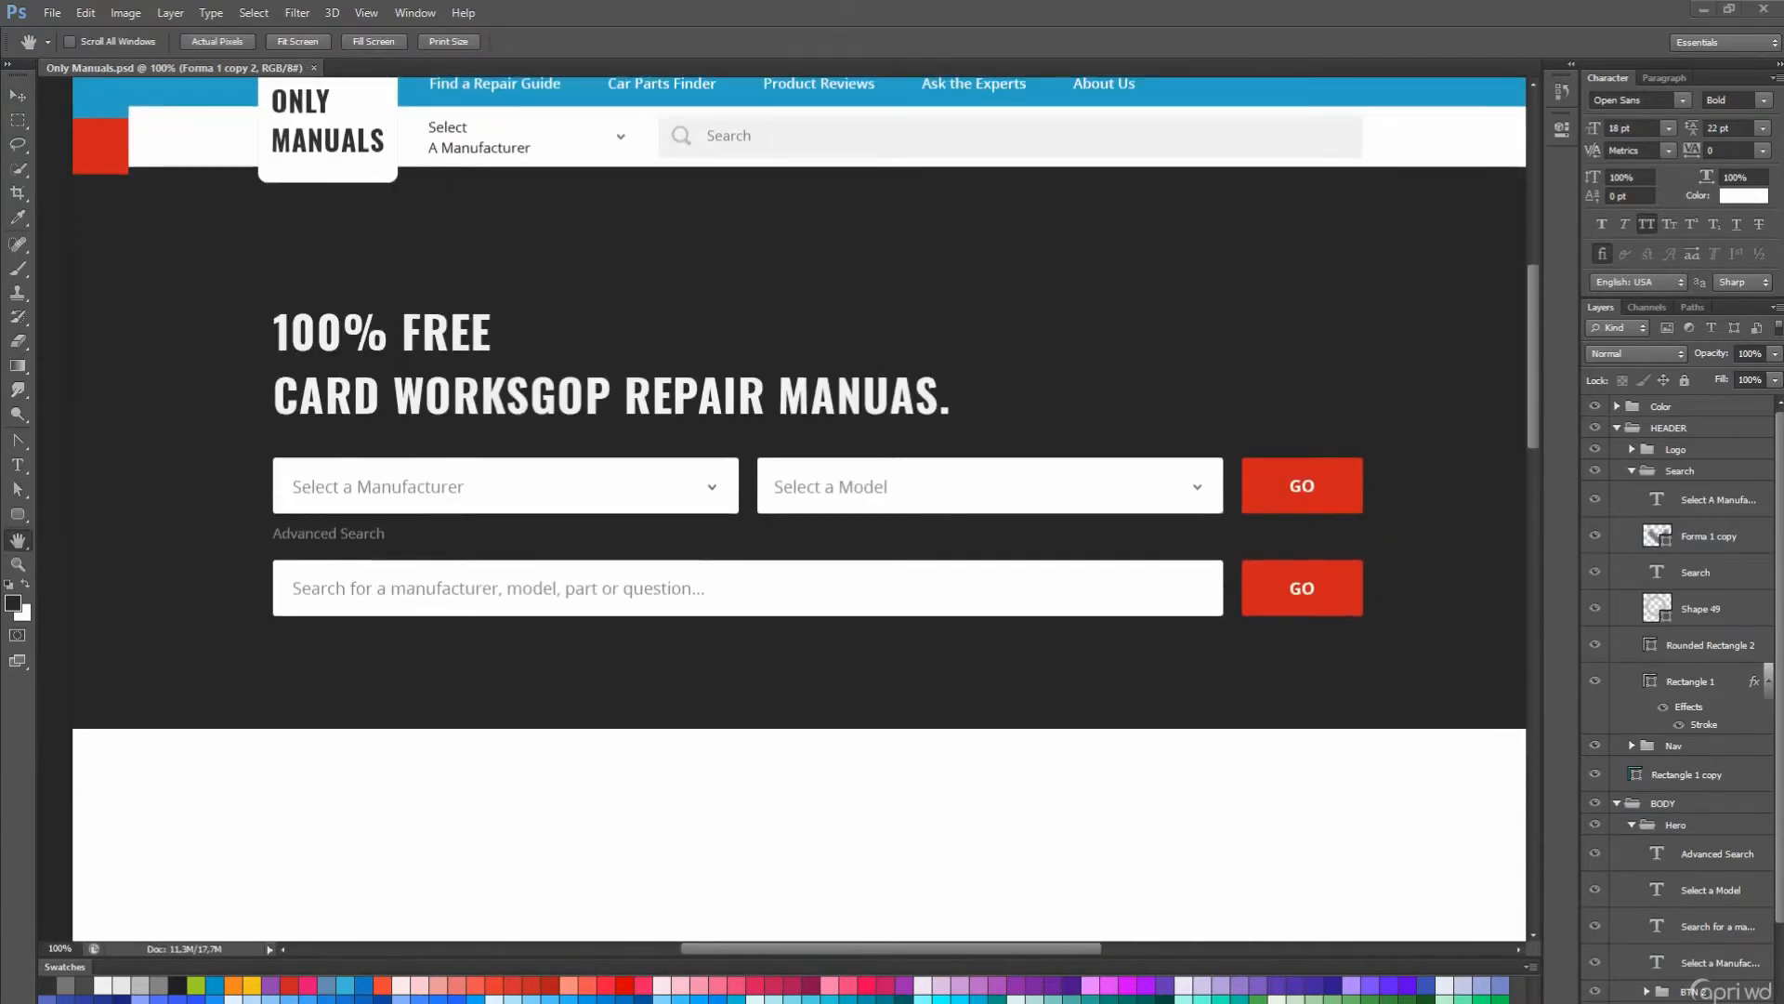
# - Switch to the browser, search Pexels for "car repair" and open the black-and-white car engine photo
pyautogui.write('ir')
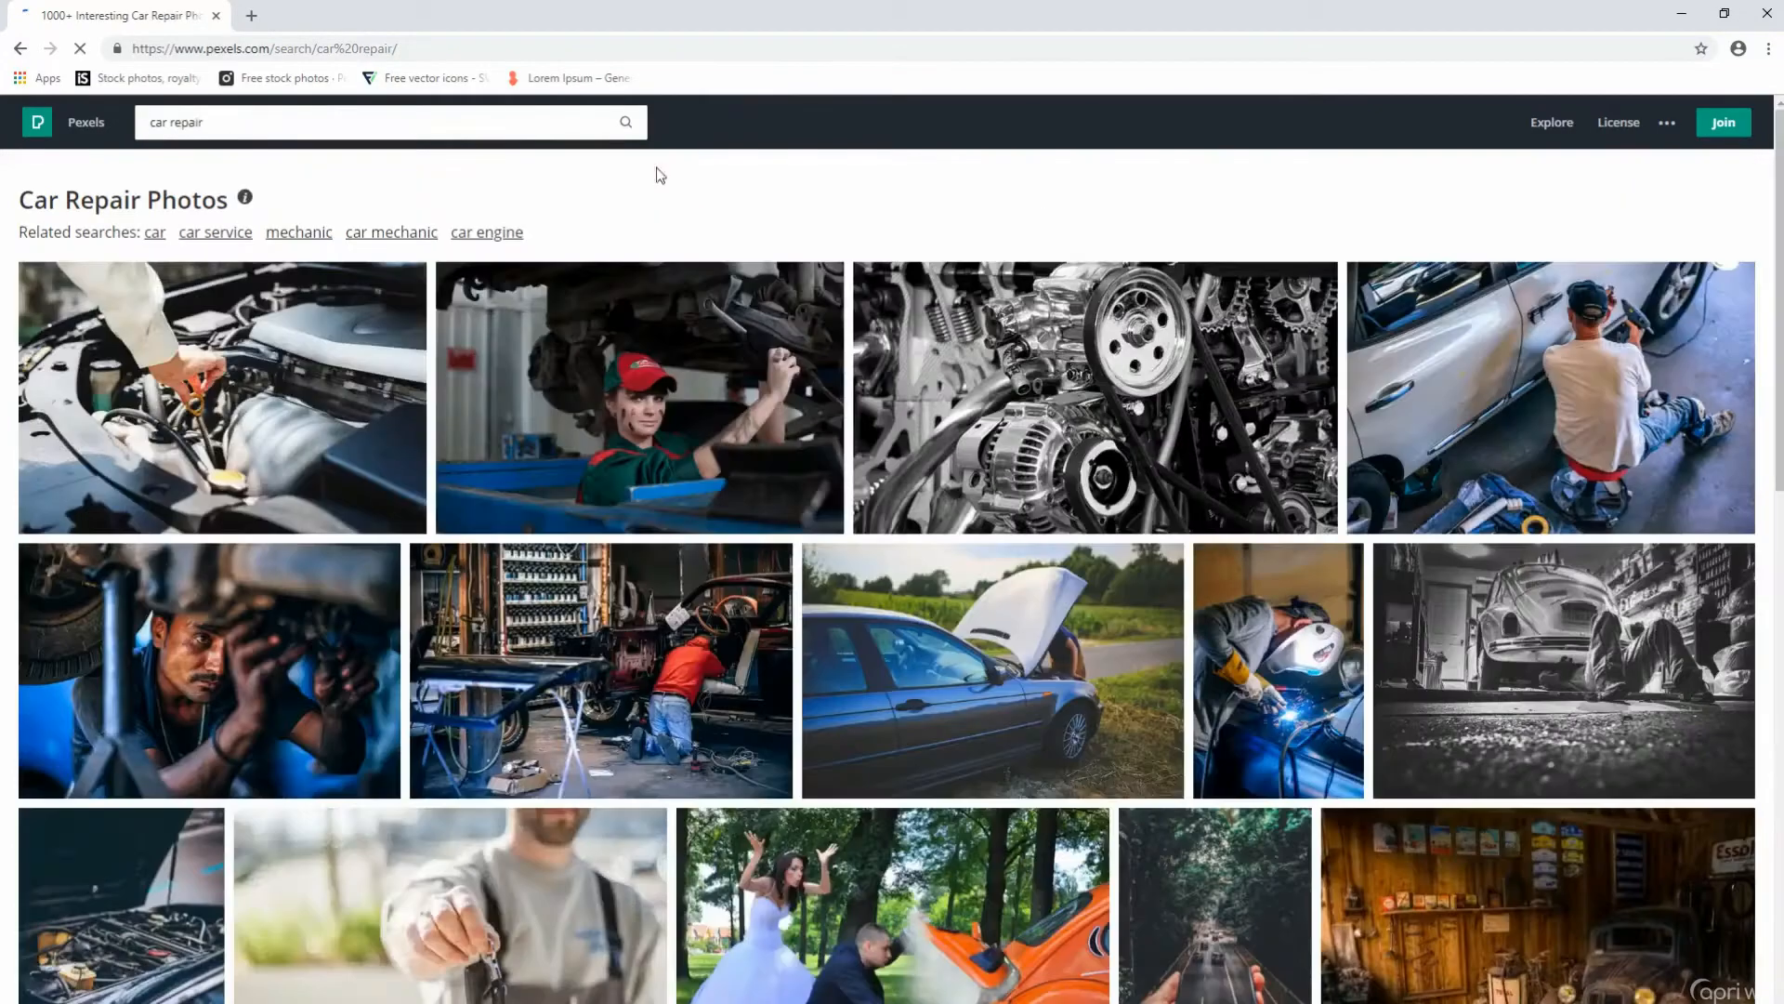
pyautogui.scroll(-1, 1034, 190)
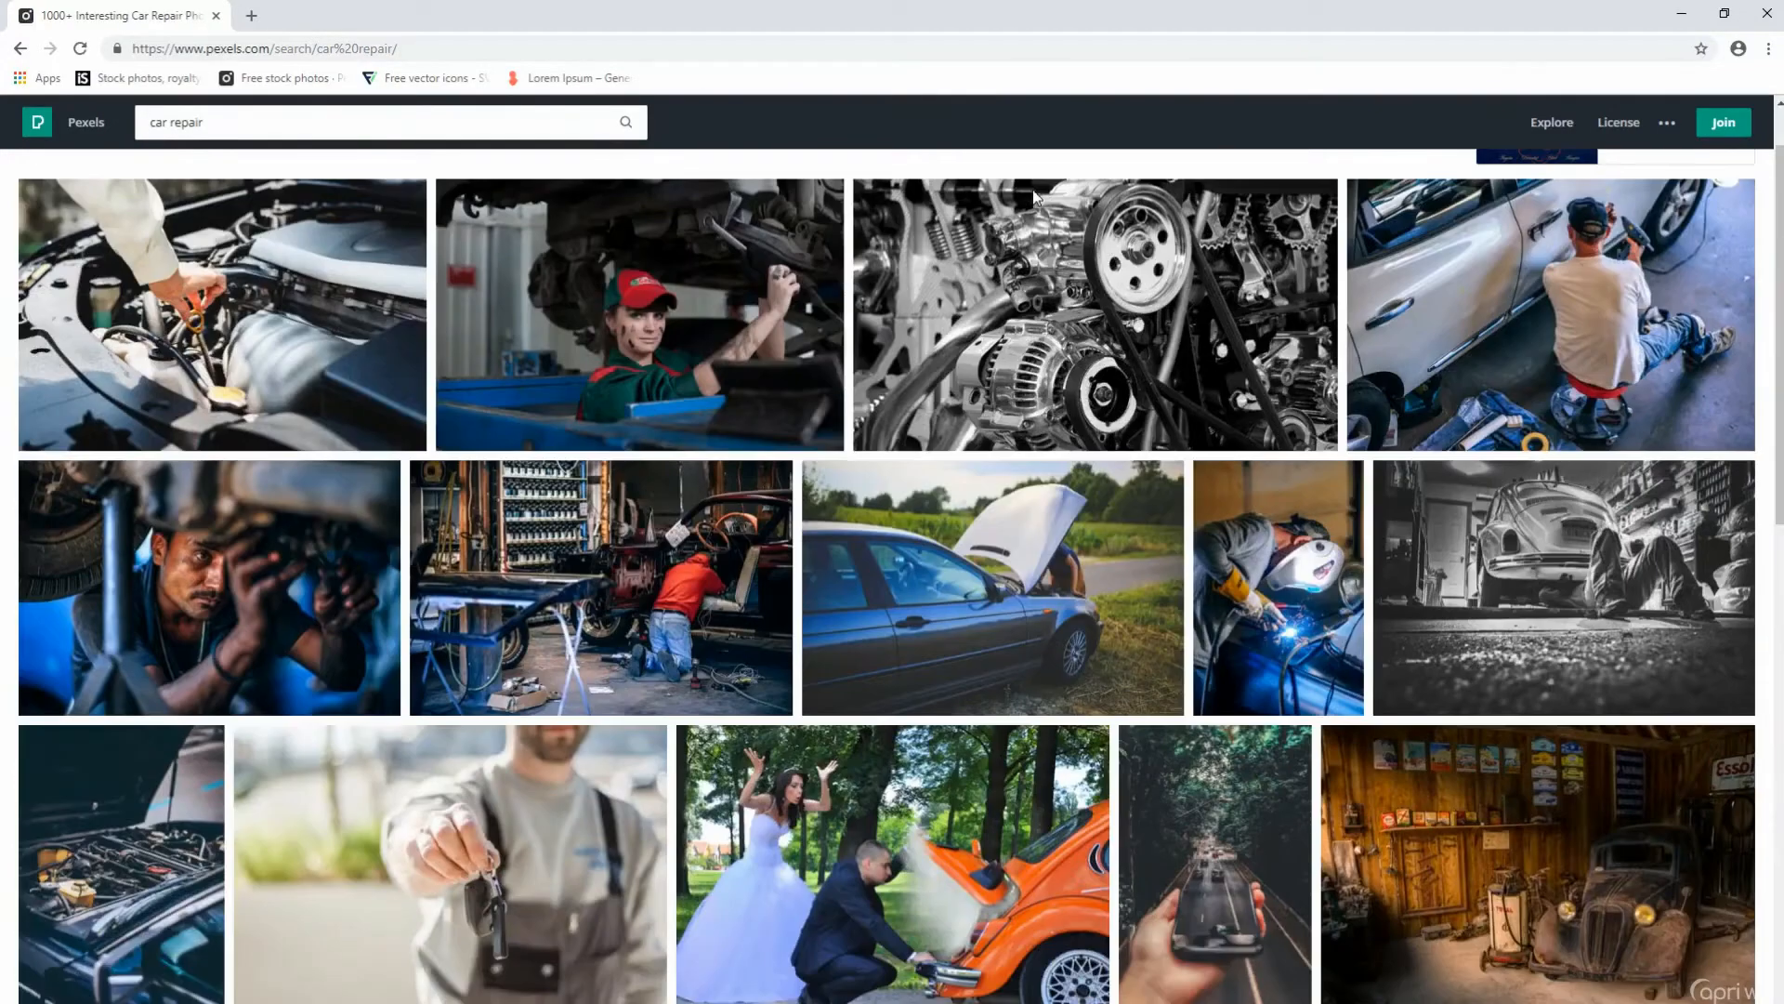
pyautogui.middleClick(1057, 321)
pyautogui.scroll(-15, 1056, 321)
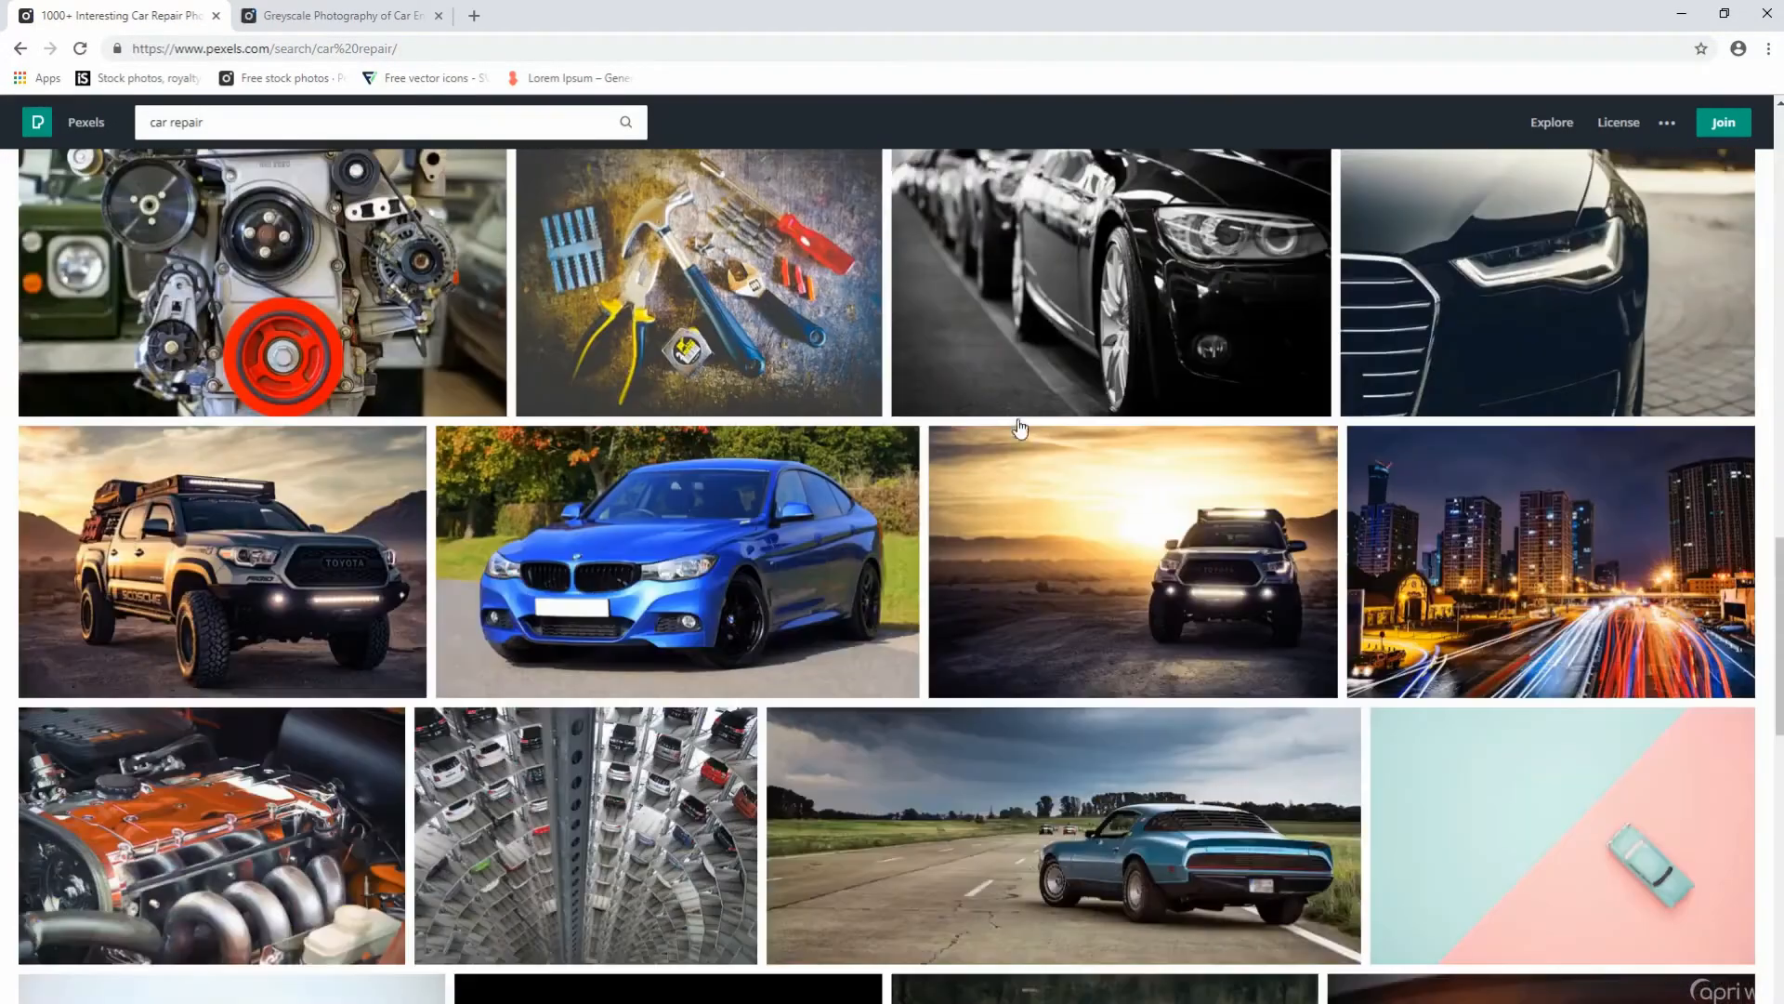
pyautogui.click(378, 26)
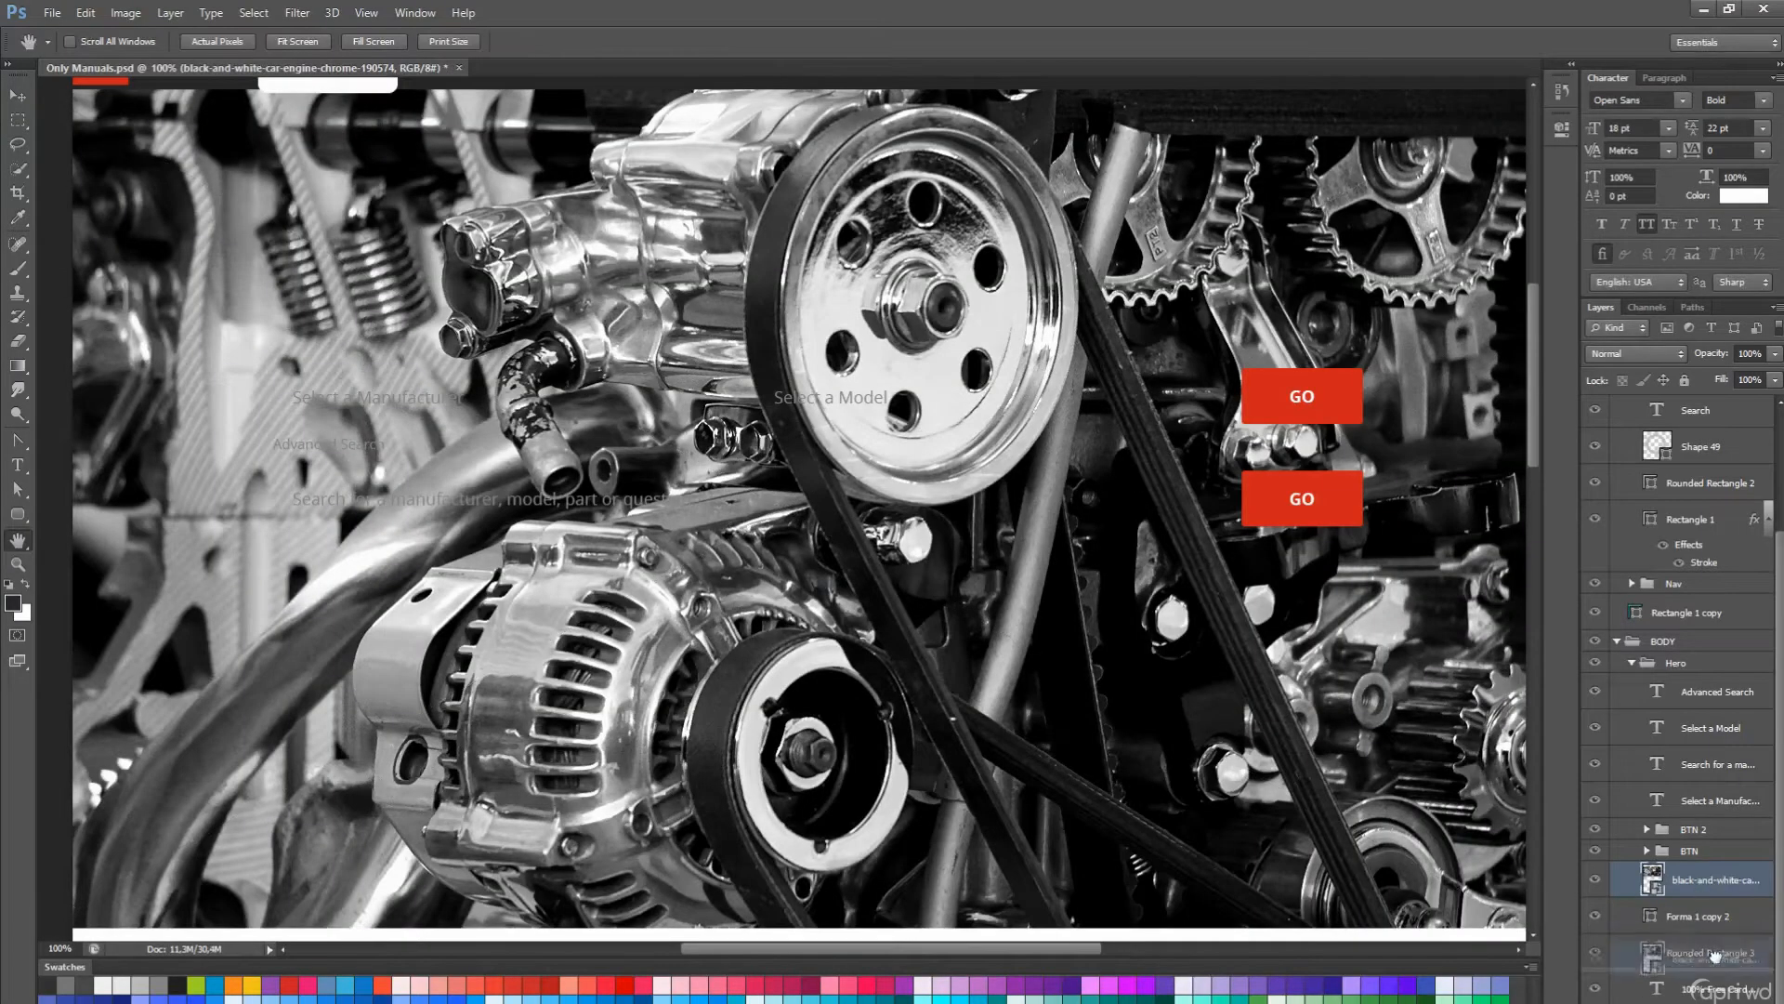
# - Clip the engine photo to the hero's background rectangle and enlarge it to cover the whole hero area
pyautogui.rightClick(1688, 749)
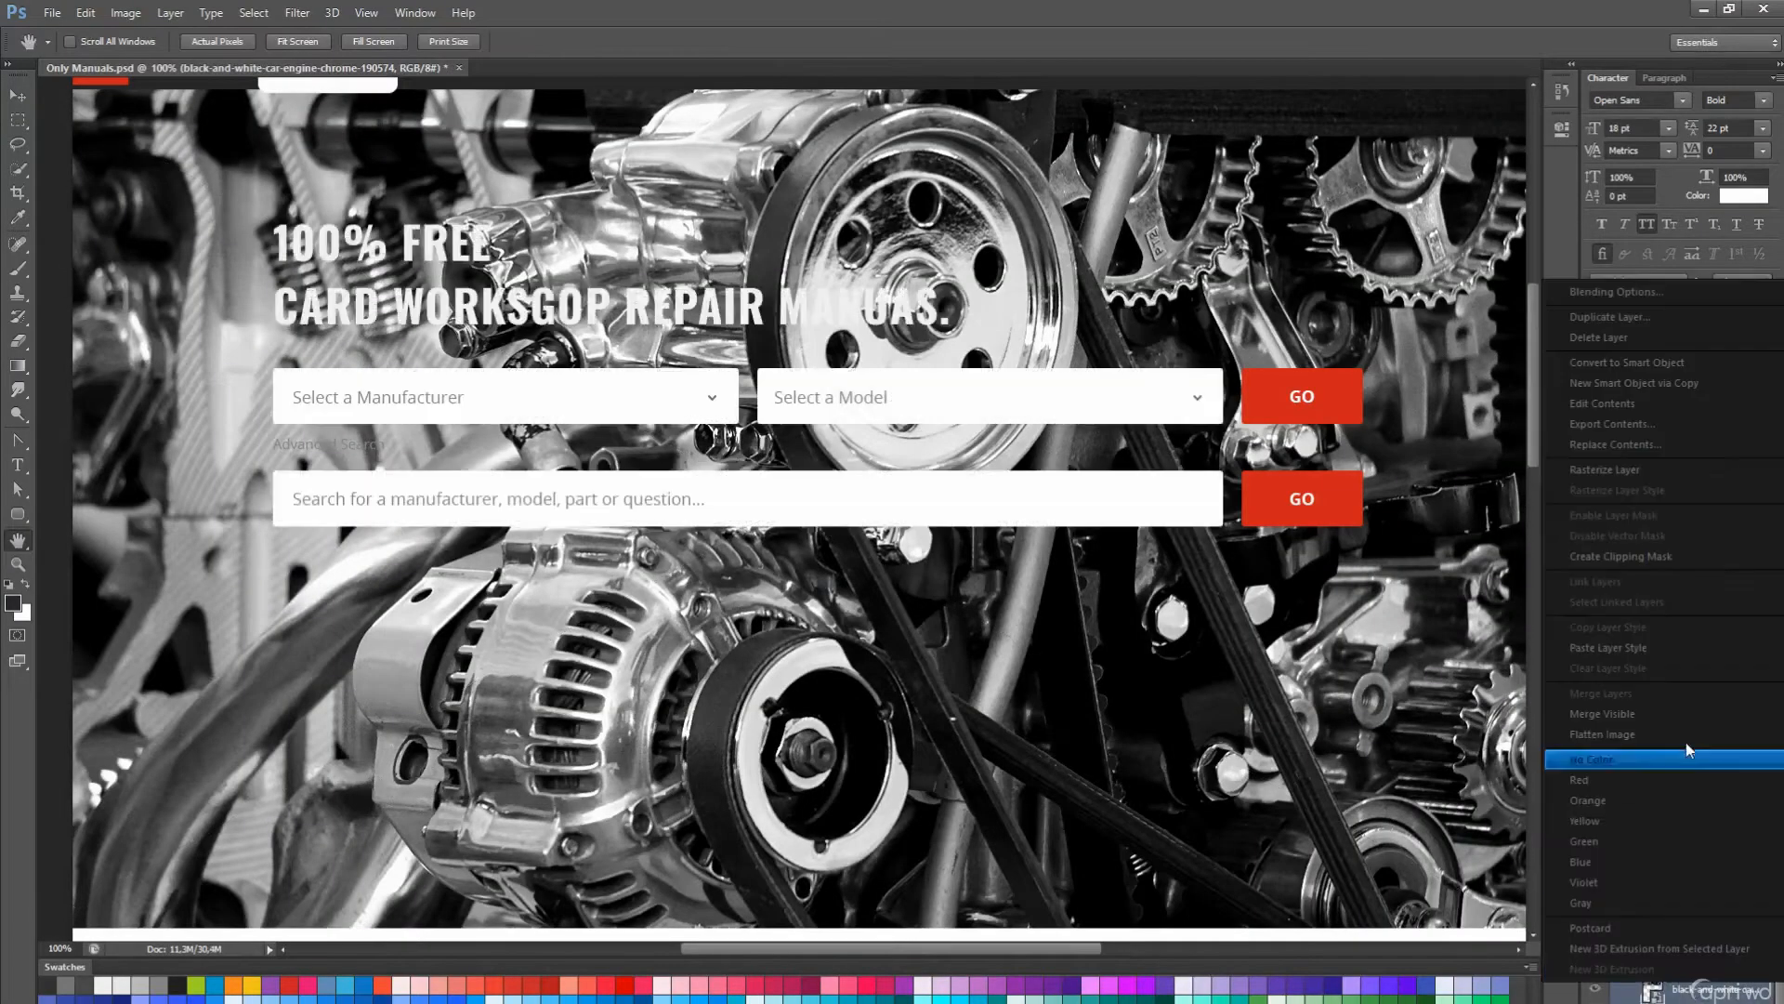
pyautogui.click(1688, 748)
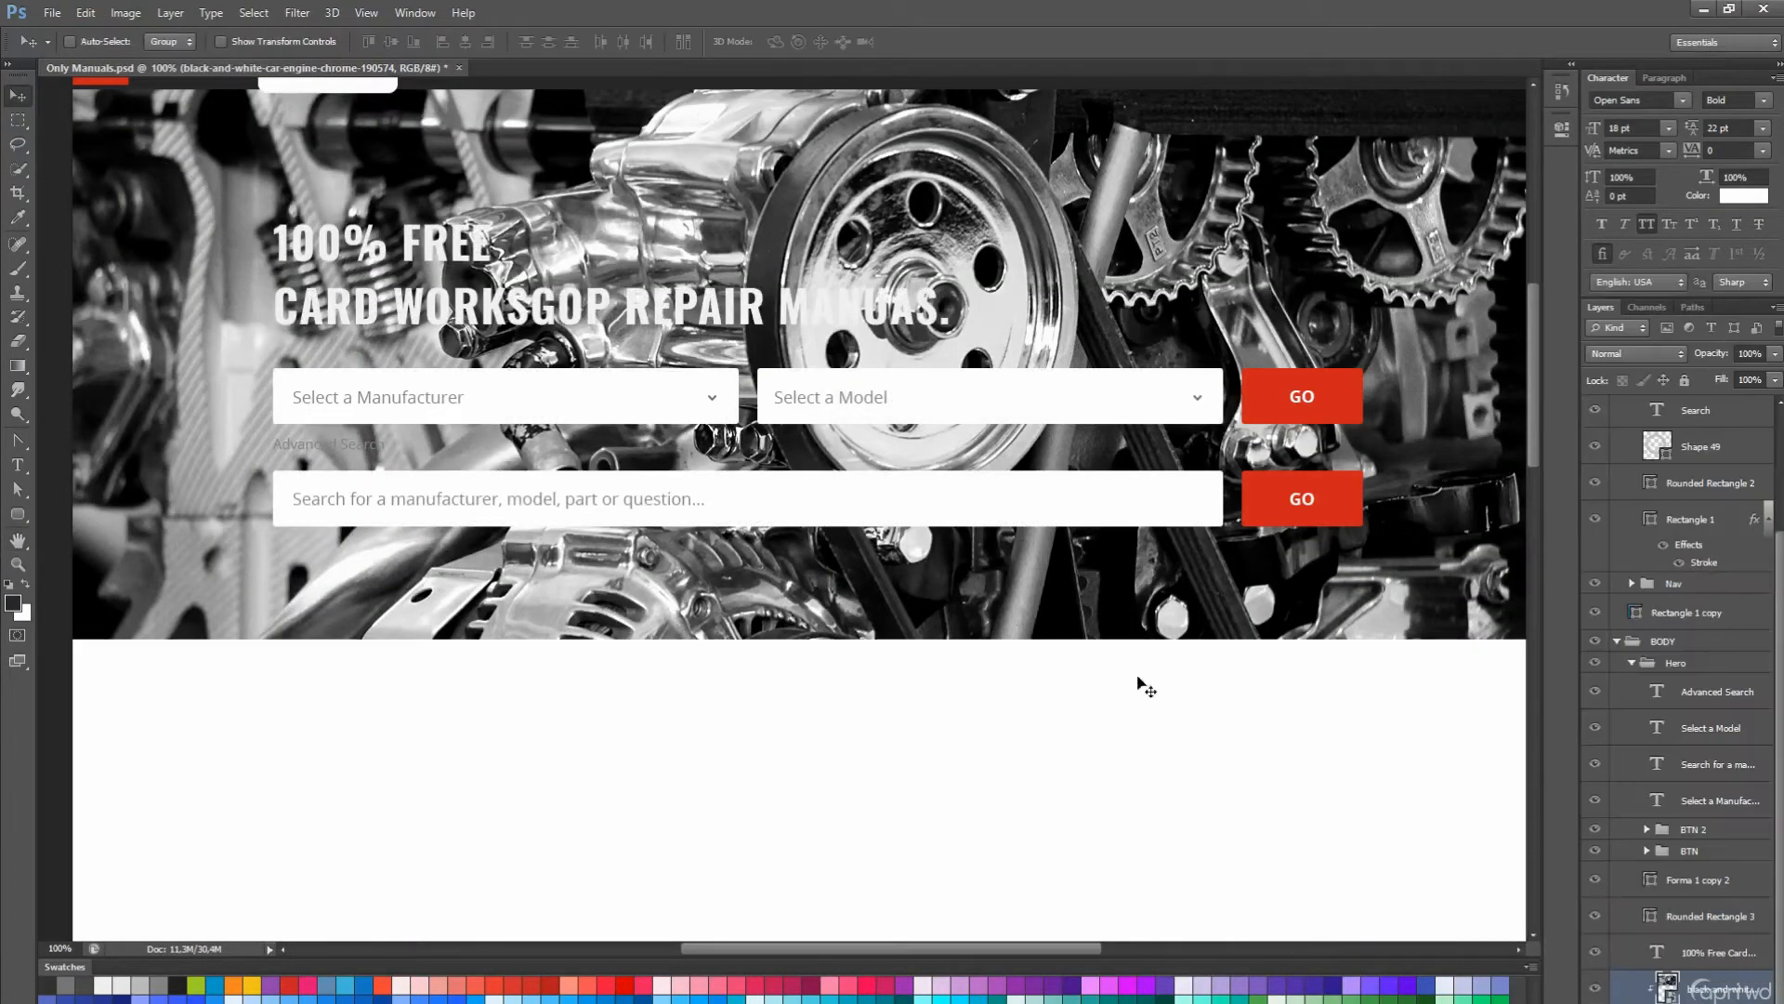
pyautogui.hotkey('ctrl', '0')
pyautogui.hotkey('ctrl', 't')
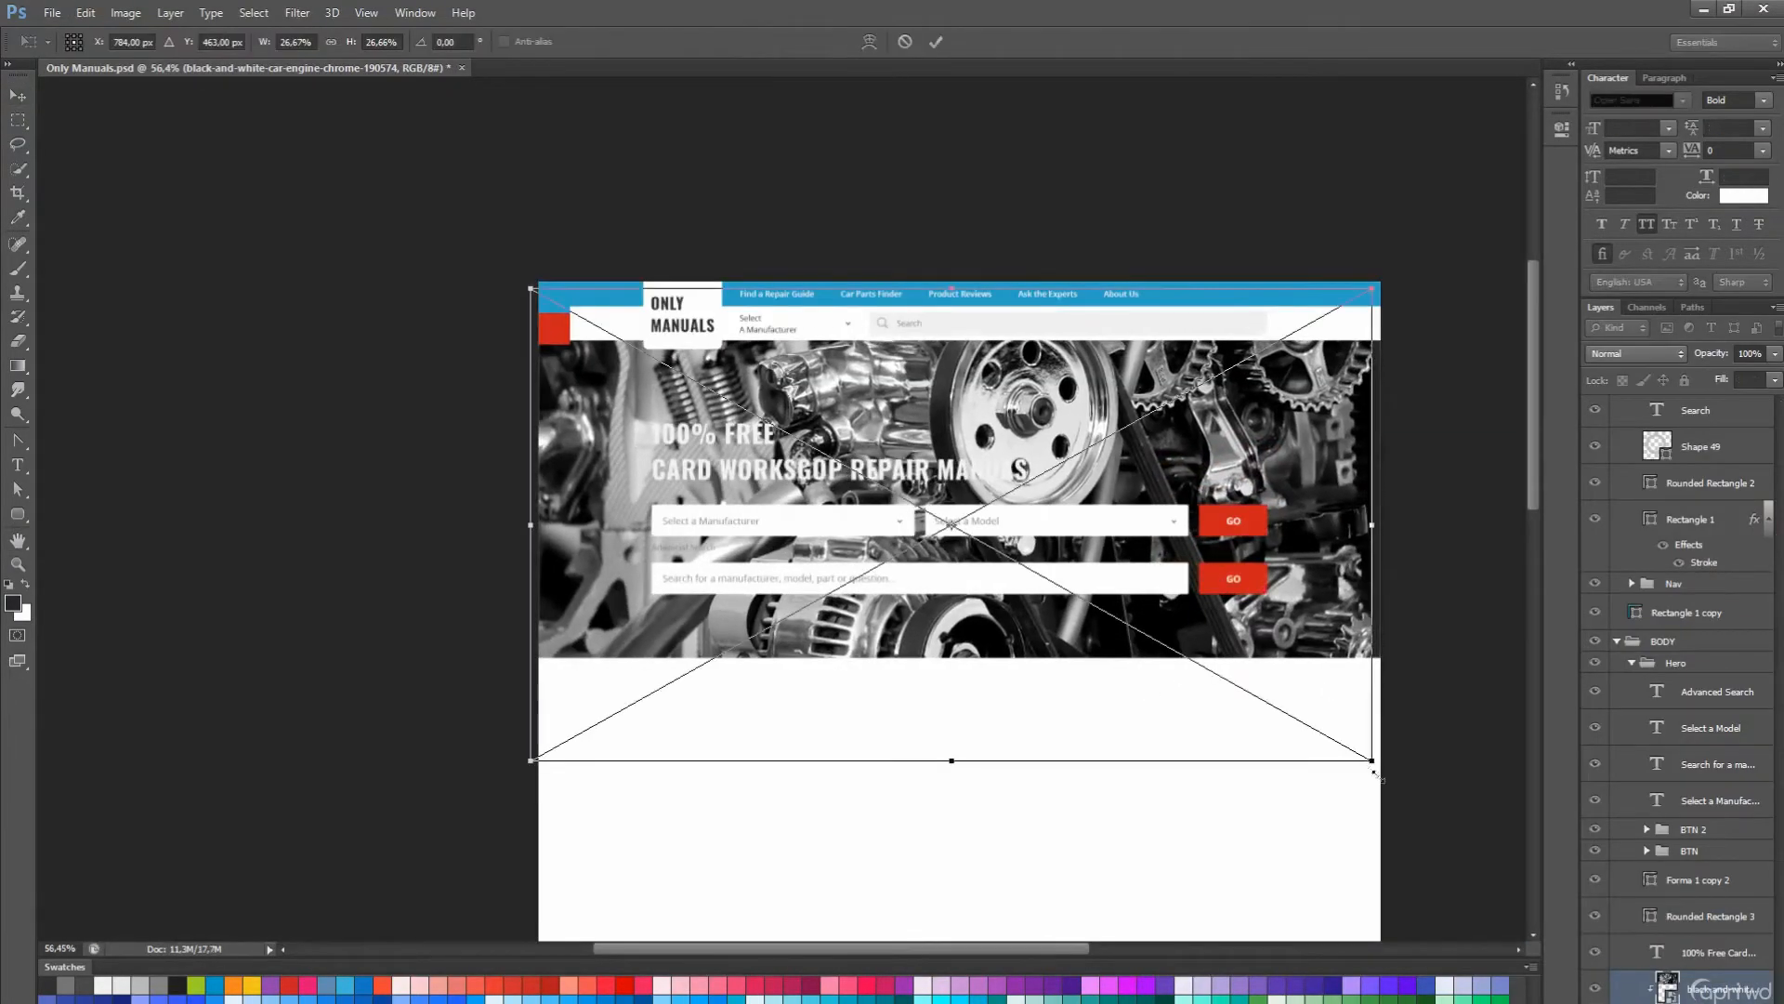
pyautogui.moveTo(1375, 773); pyautogui.dragTo(1412, 937)
pyautogui.press('Return')
# - Set the engine photo's opacity to 20% and darken the fill of the hero's background rectangle
pyautogui.press('2')
pyautogui.hotkey('ctrl', '1')
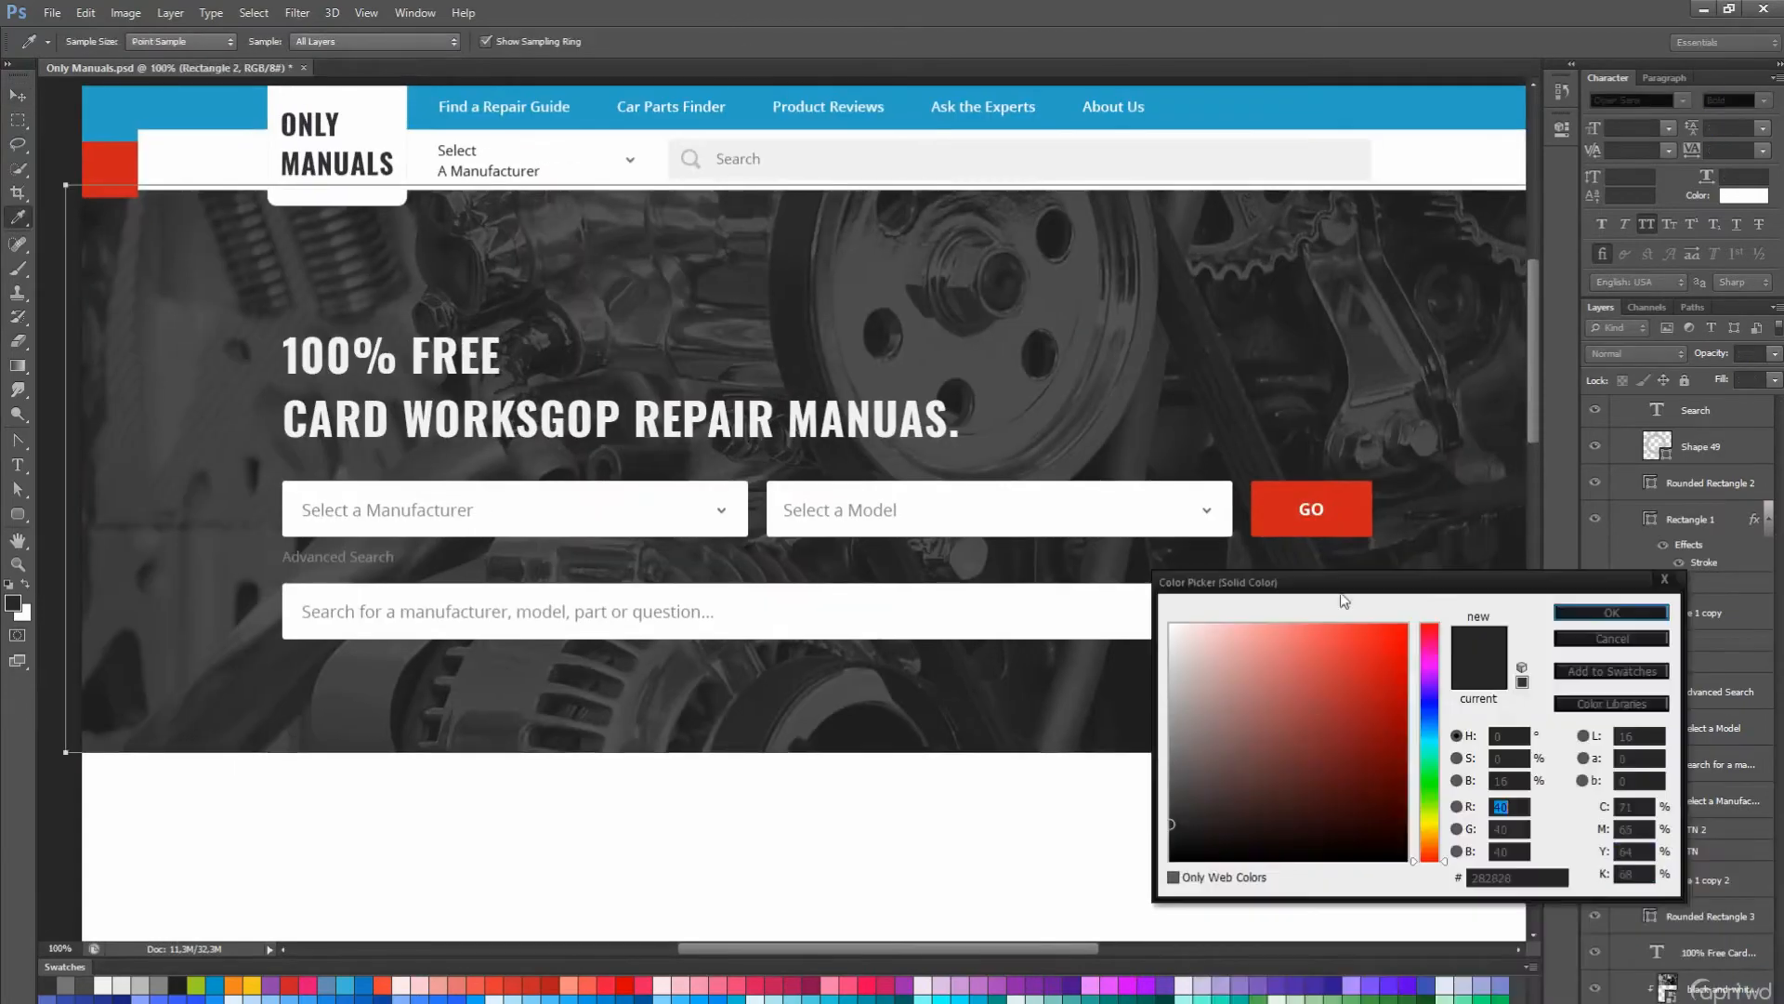
pyautogui.press('Return')
pyautogui.moveTo(1083, 662); pyautogui.dragTo(1135, 797)
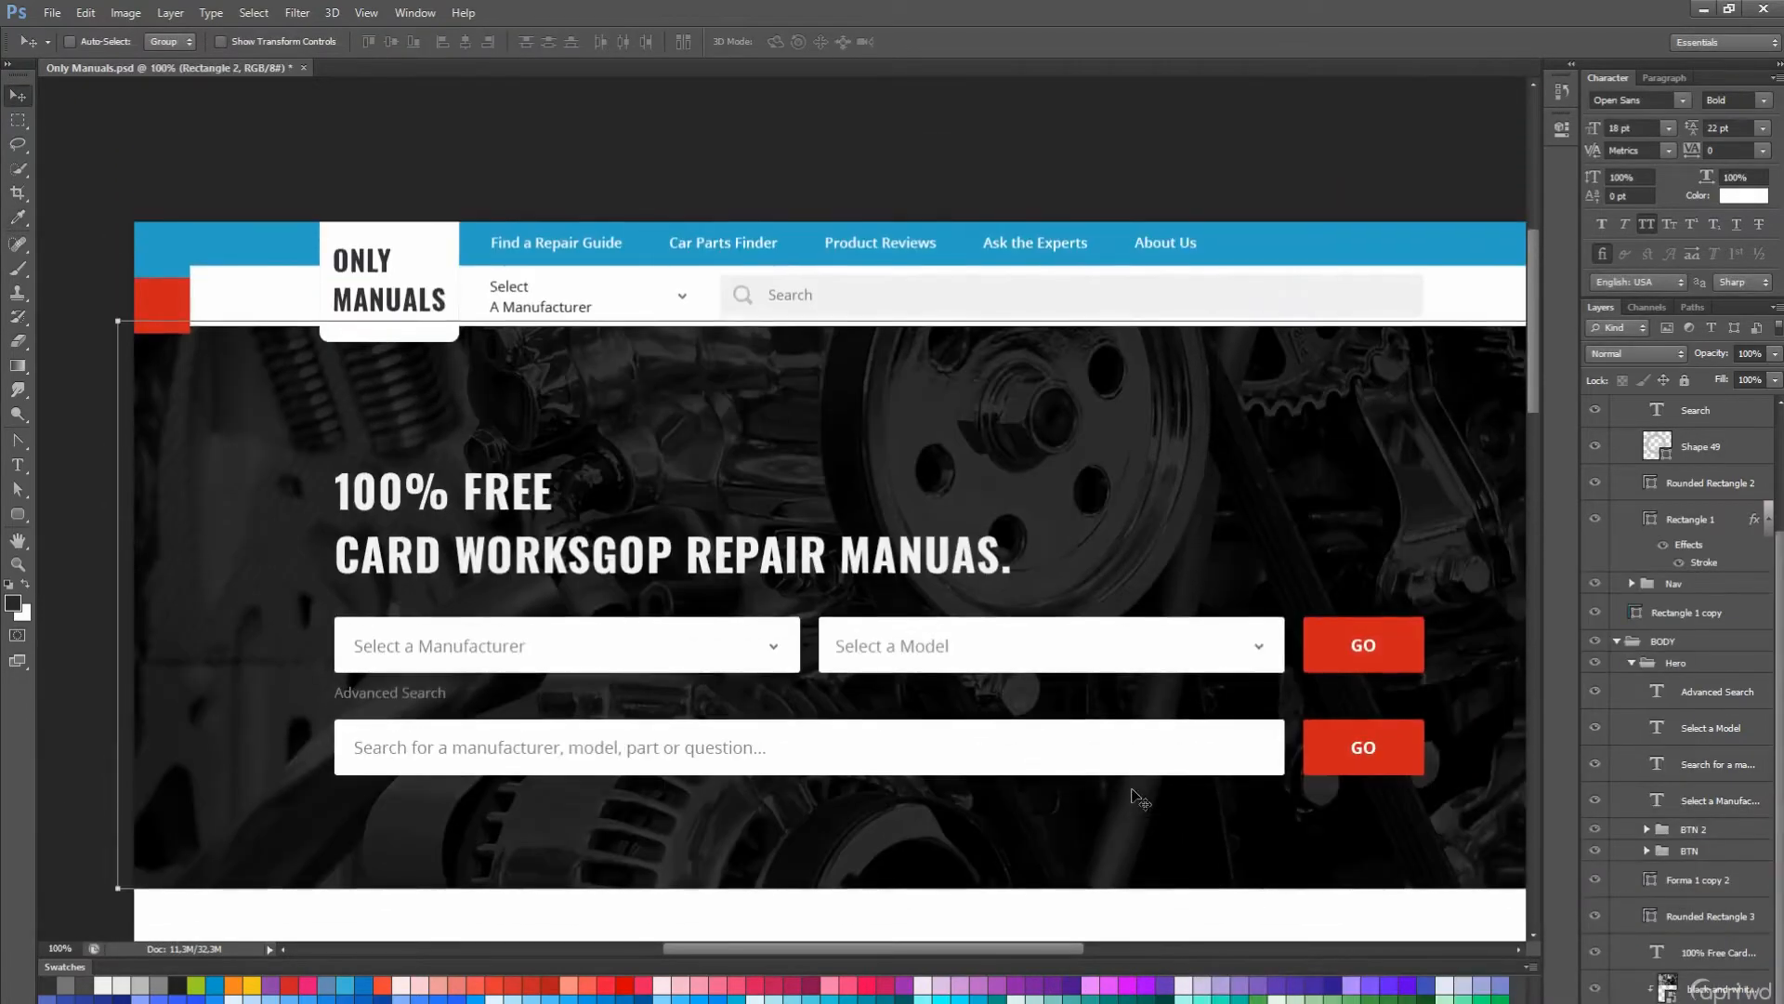
pyautogui.scroll(-3, 1131, 790)
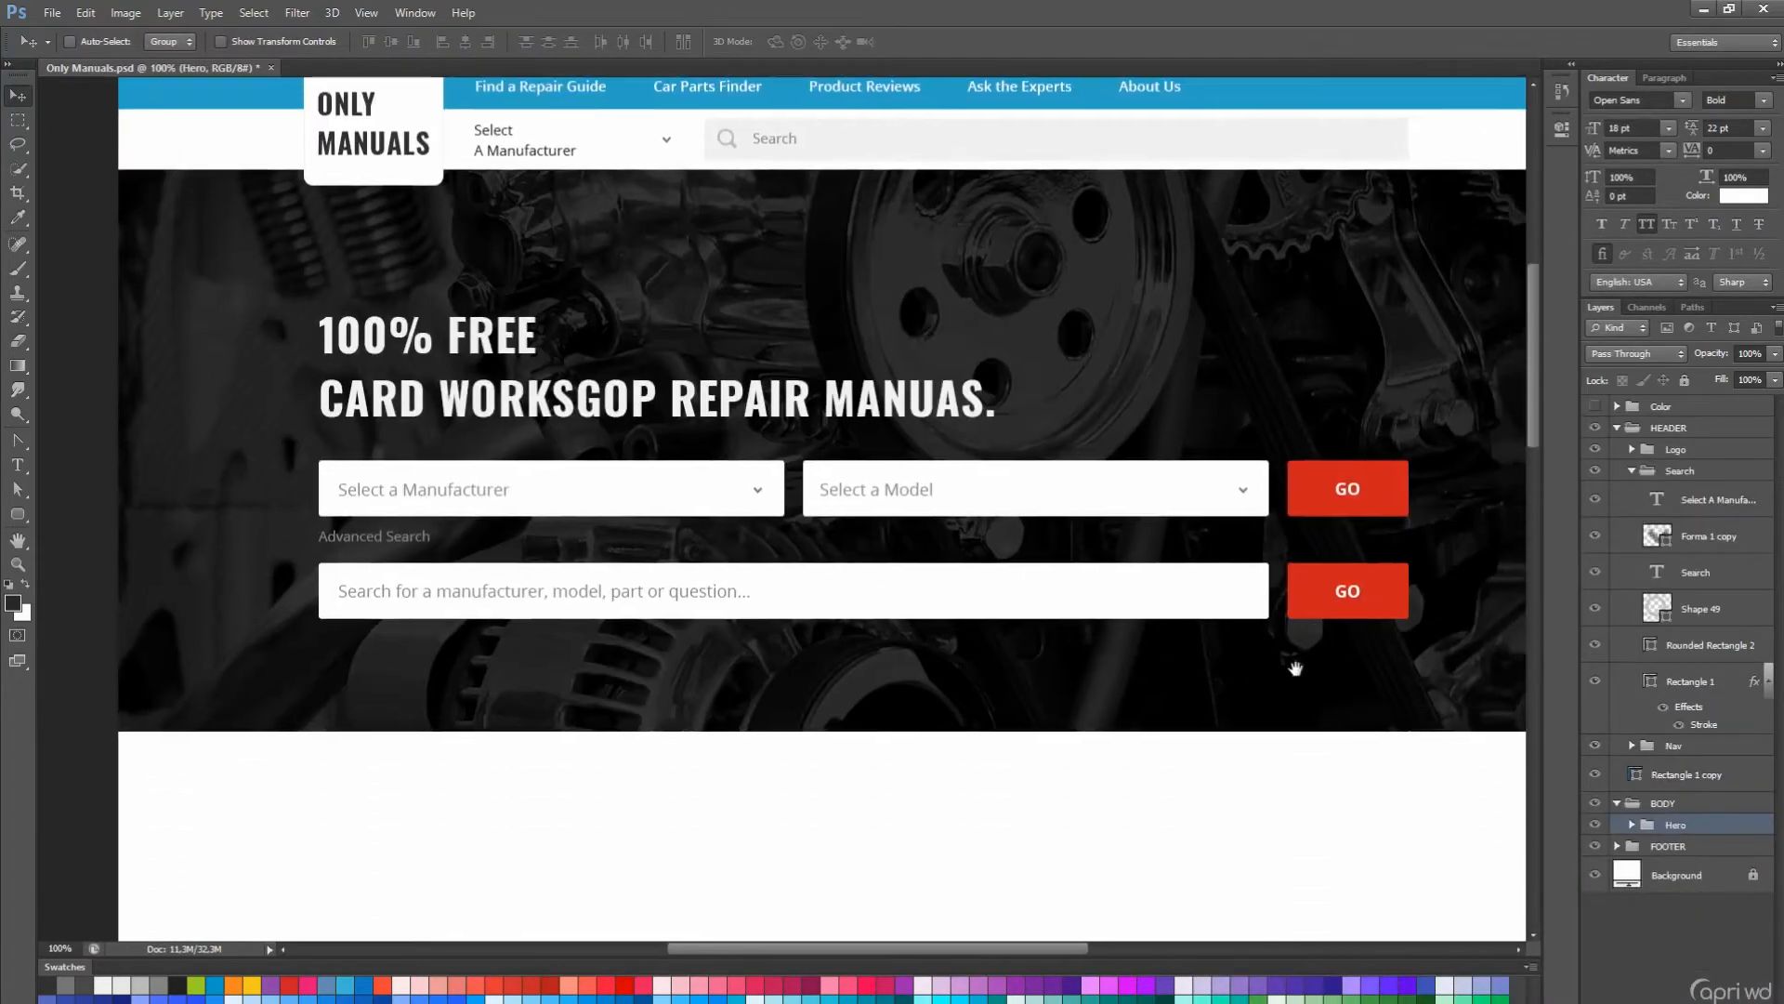
# - Duplicate the header's grey search box and narrow the original to fit behind the Select A Manufacturer label
pyautogui.scroll(3, 1278, 620)
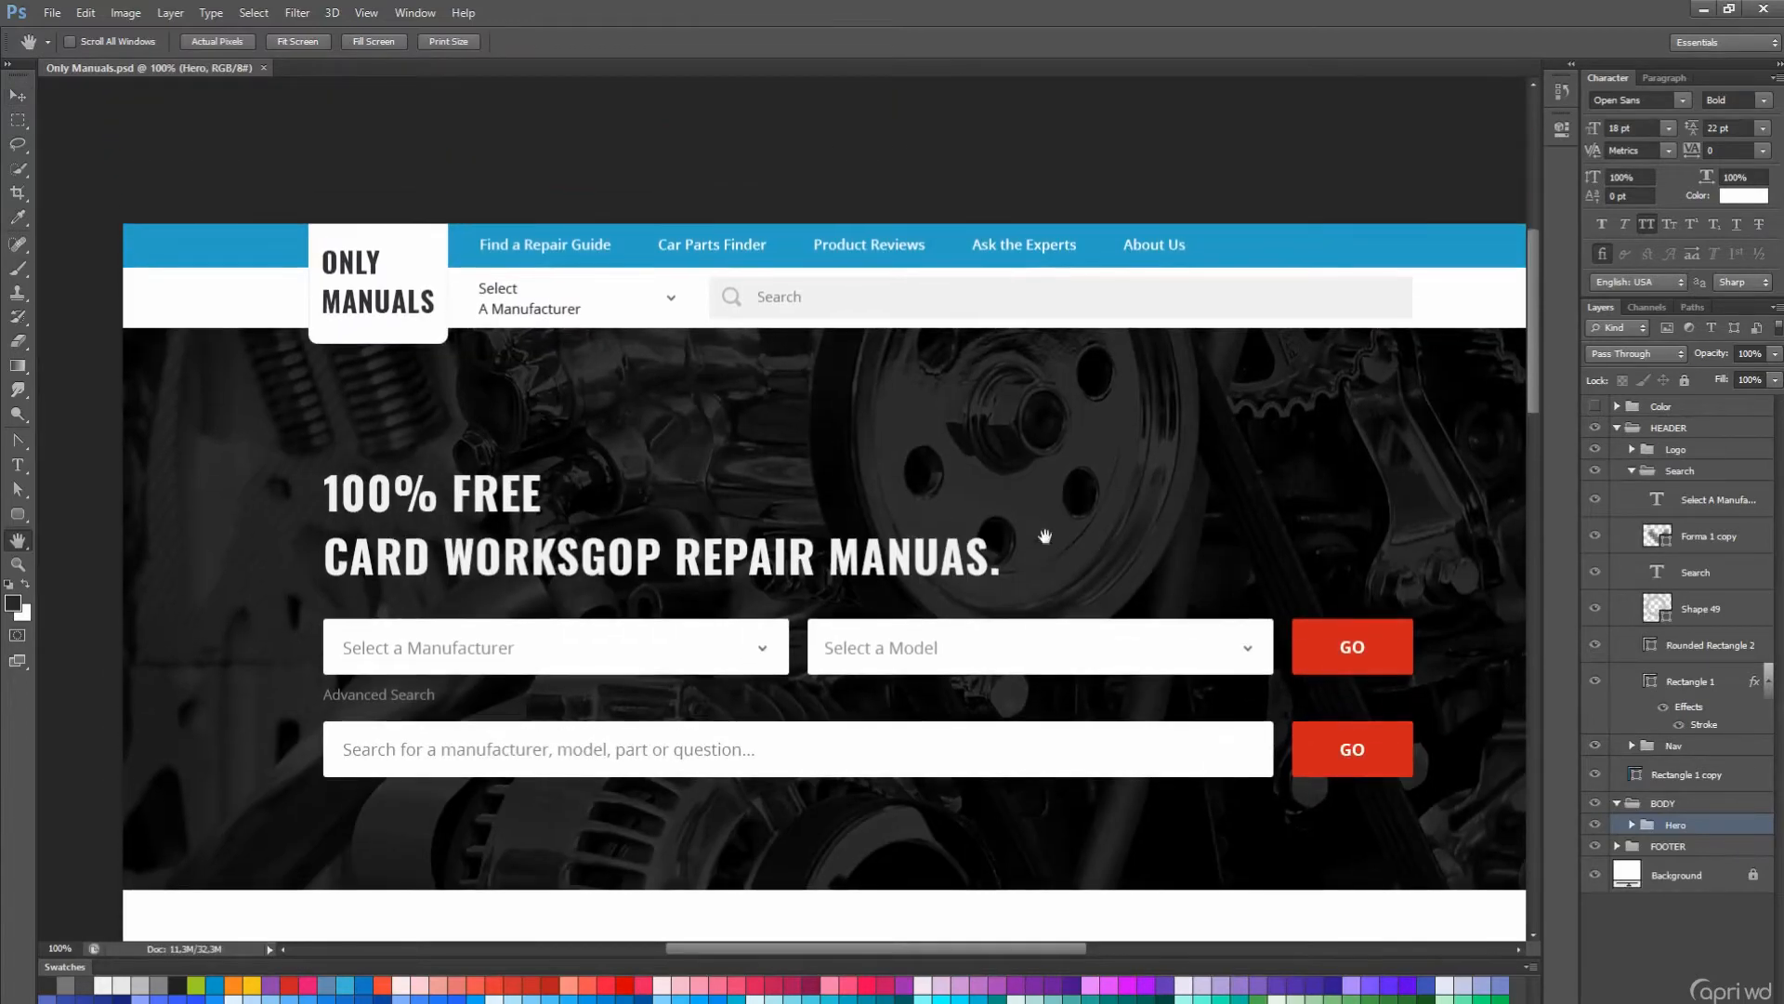
pyautogui.press('a')
pyautogui.click(895, 310)
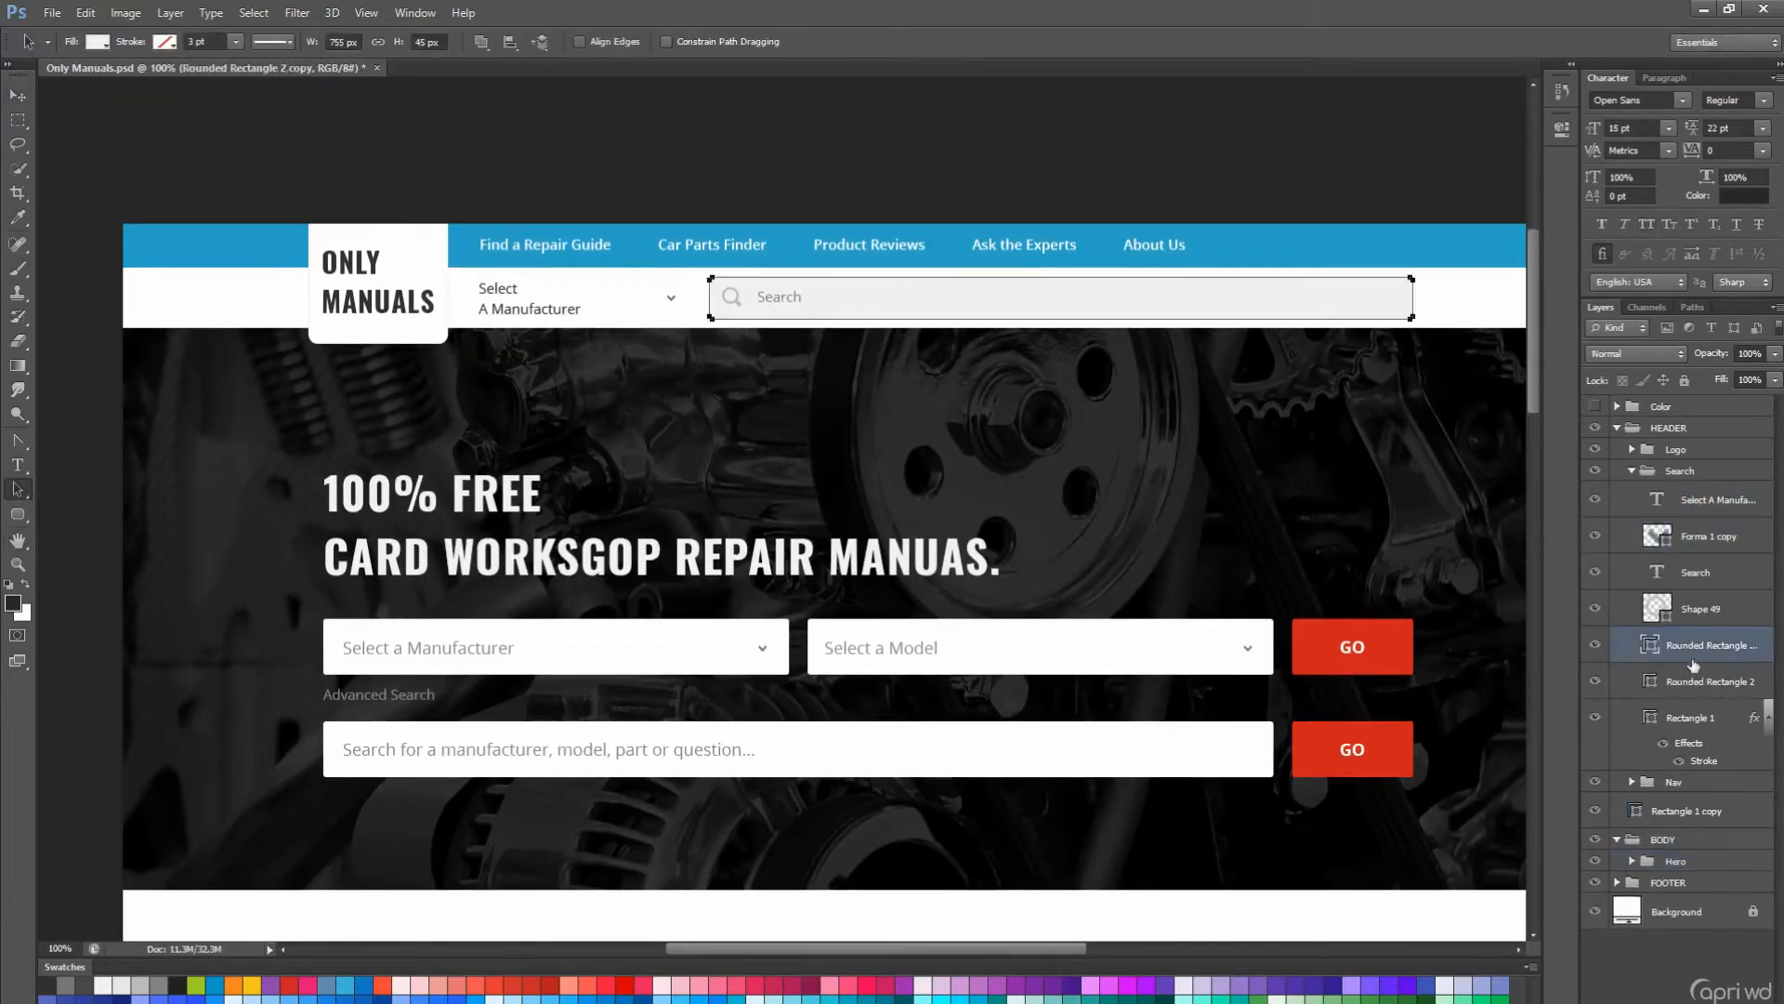
pyautogui.press('v')
pyautogui.moveTo(1272, 617); pyautogui.dragTo(1038, 618)
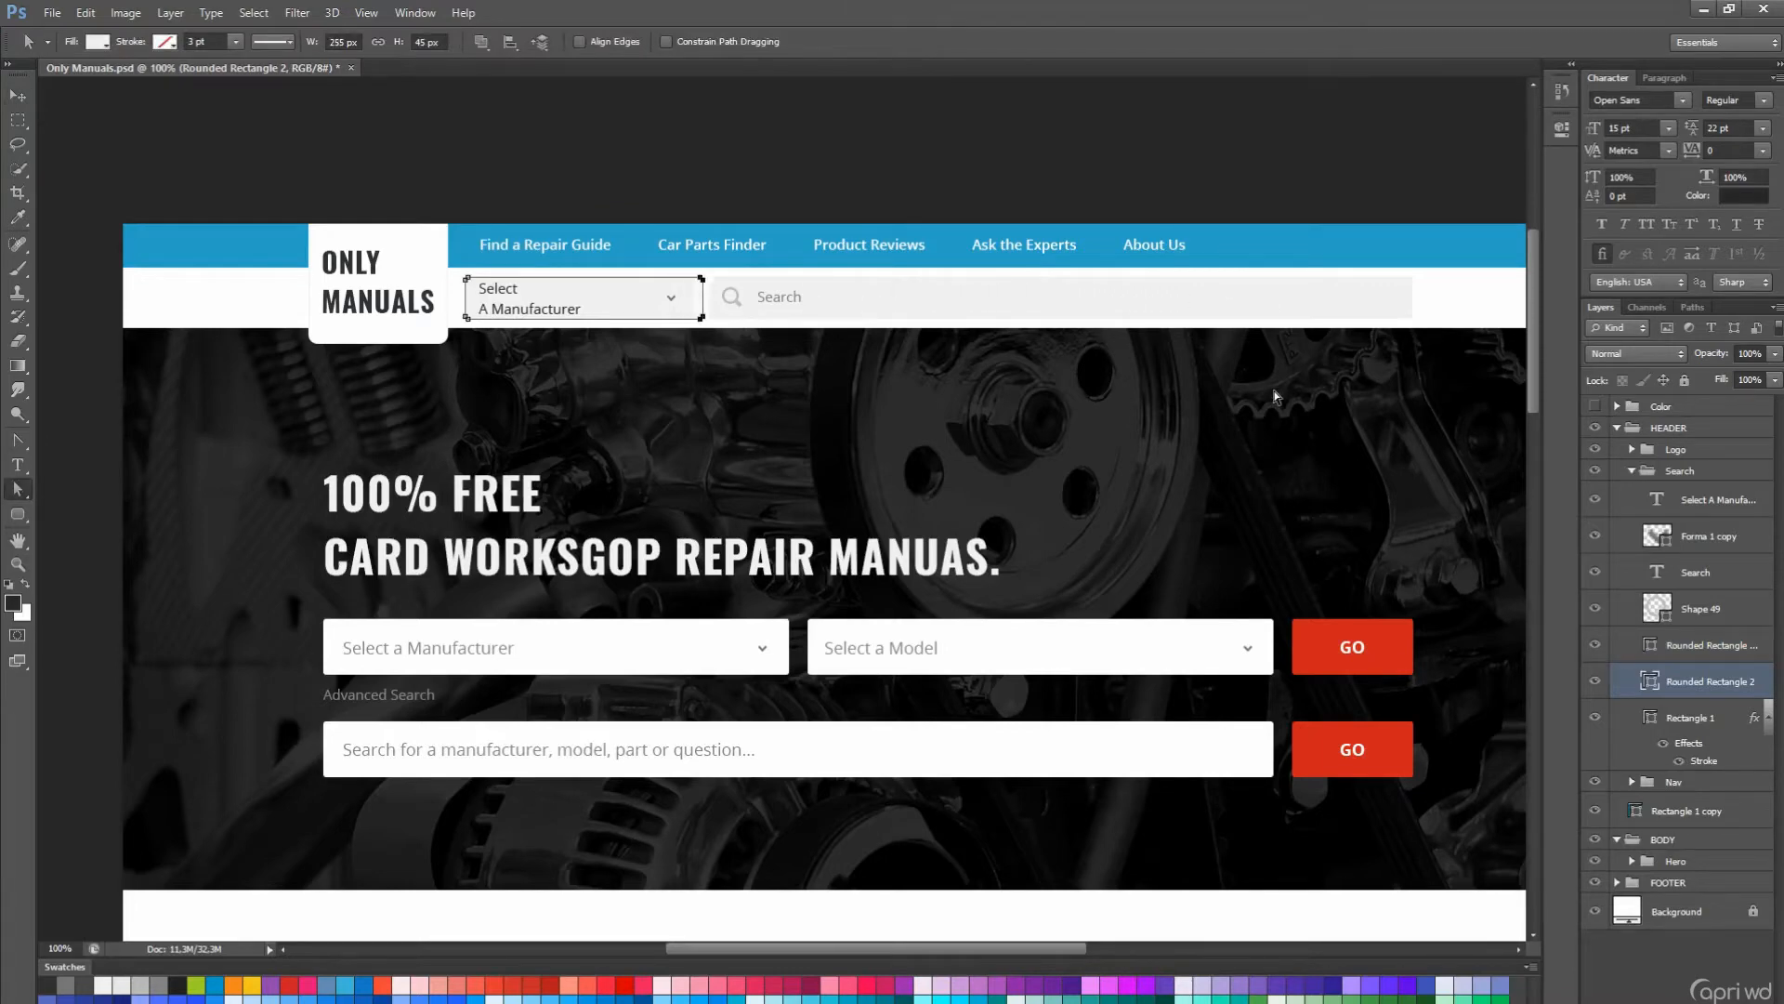
# - Fine-tune the edges of the box behind Select A Manufacturer to a width of 250 px
pyautogui.press('Left')
pyautogui.press('Left')
pyautogui.press('Left')
pyautogui.press('Left')
pyautogui.press('Left')
pyautogui.press('Left')
pyautogui.press('Left')
pyautogui.press('Left')
pyautogui.press('Left')
pyautogui.press('Left')
pyautogui.press('Left')
pyautogui.press('Left')
pyautogui.press('Left')
pyautogui.press('Left')
pyautogui.press('Left')
pyautogui.press('Left')
pyautogui.press('Left')
pyautogui.press('Left')
pyautogui.press('Left')
pyautogui.press('Left')
pyautogui.hotkey('ctrl', 'z')
pyautogui.press('Left')
pyautogui.press('Left')
pyautogui.press('Left')
pyautogui.press('Left')
pyautogui.press('Left')
pyautogui.hotkey('shift', 'Right')
pyautogui.hotkey('shift', 'Right')
pyautogui.scroll(1, 552, 340)
# - Put the header's Select A Manufacturer label on a single line and centre it vertically in its box
pyautogui.press('t')
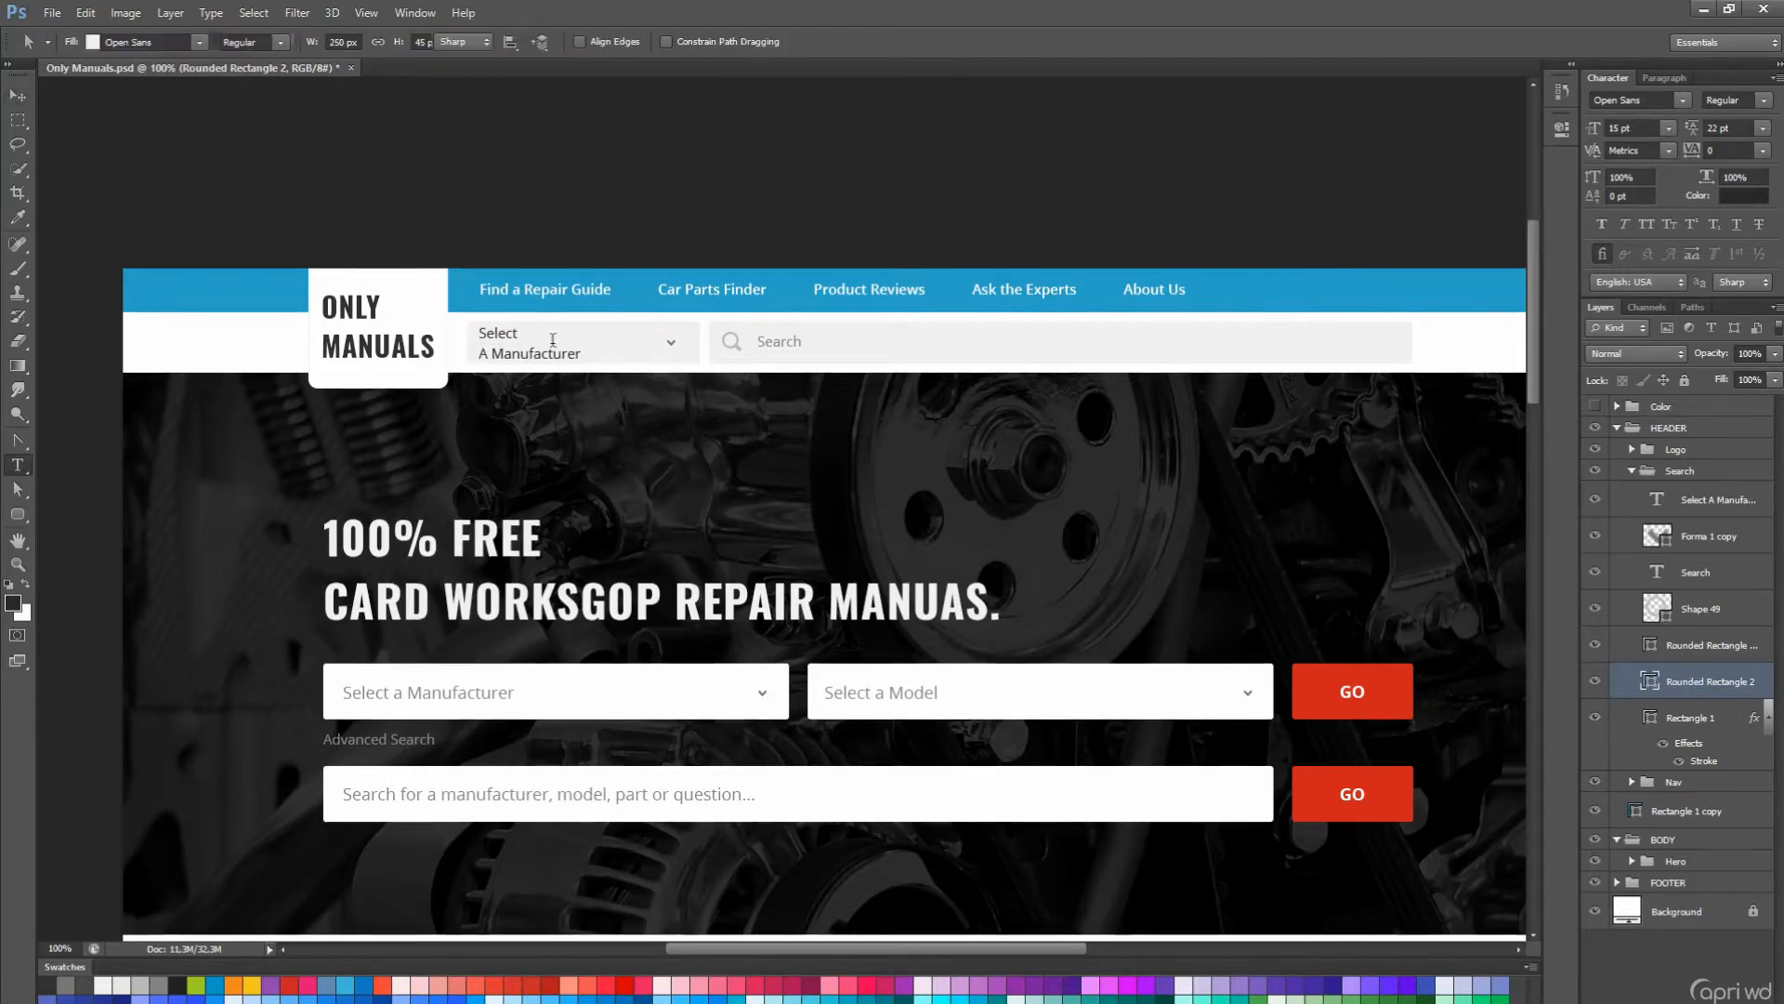
pyautogui.click(469, 358)
pyautogui.click(25, 96)
pyautogui.hotkey('shift', 'Down')
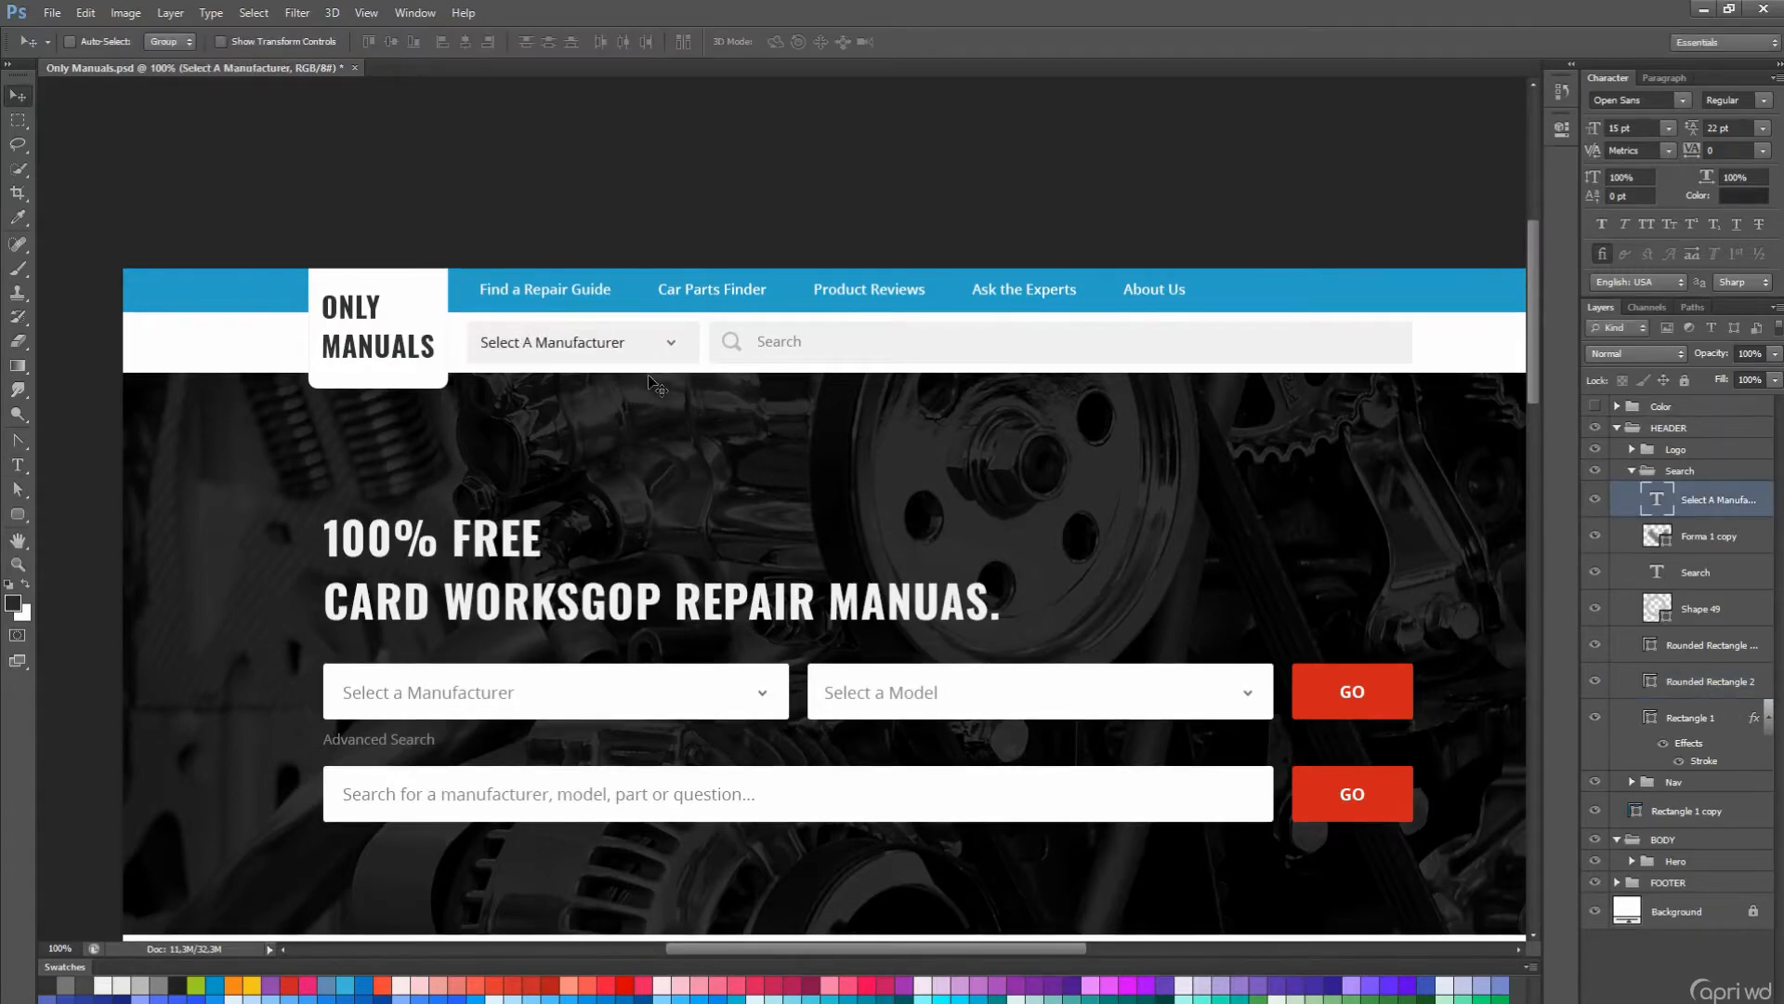
pyautogui.scroll(1, 648, 376)
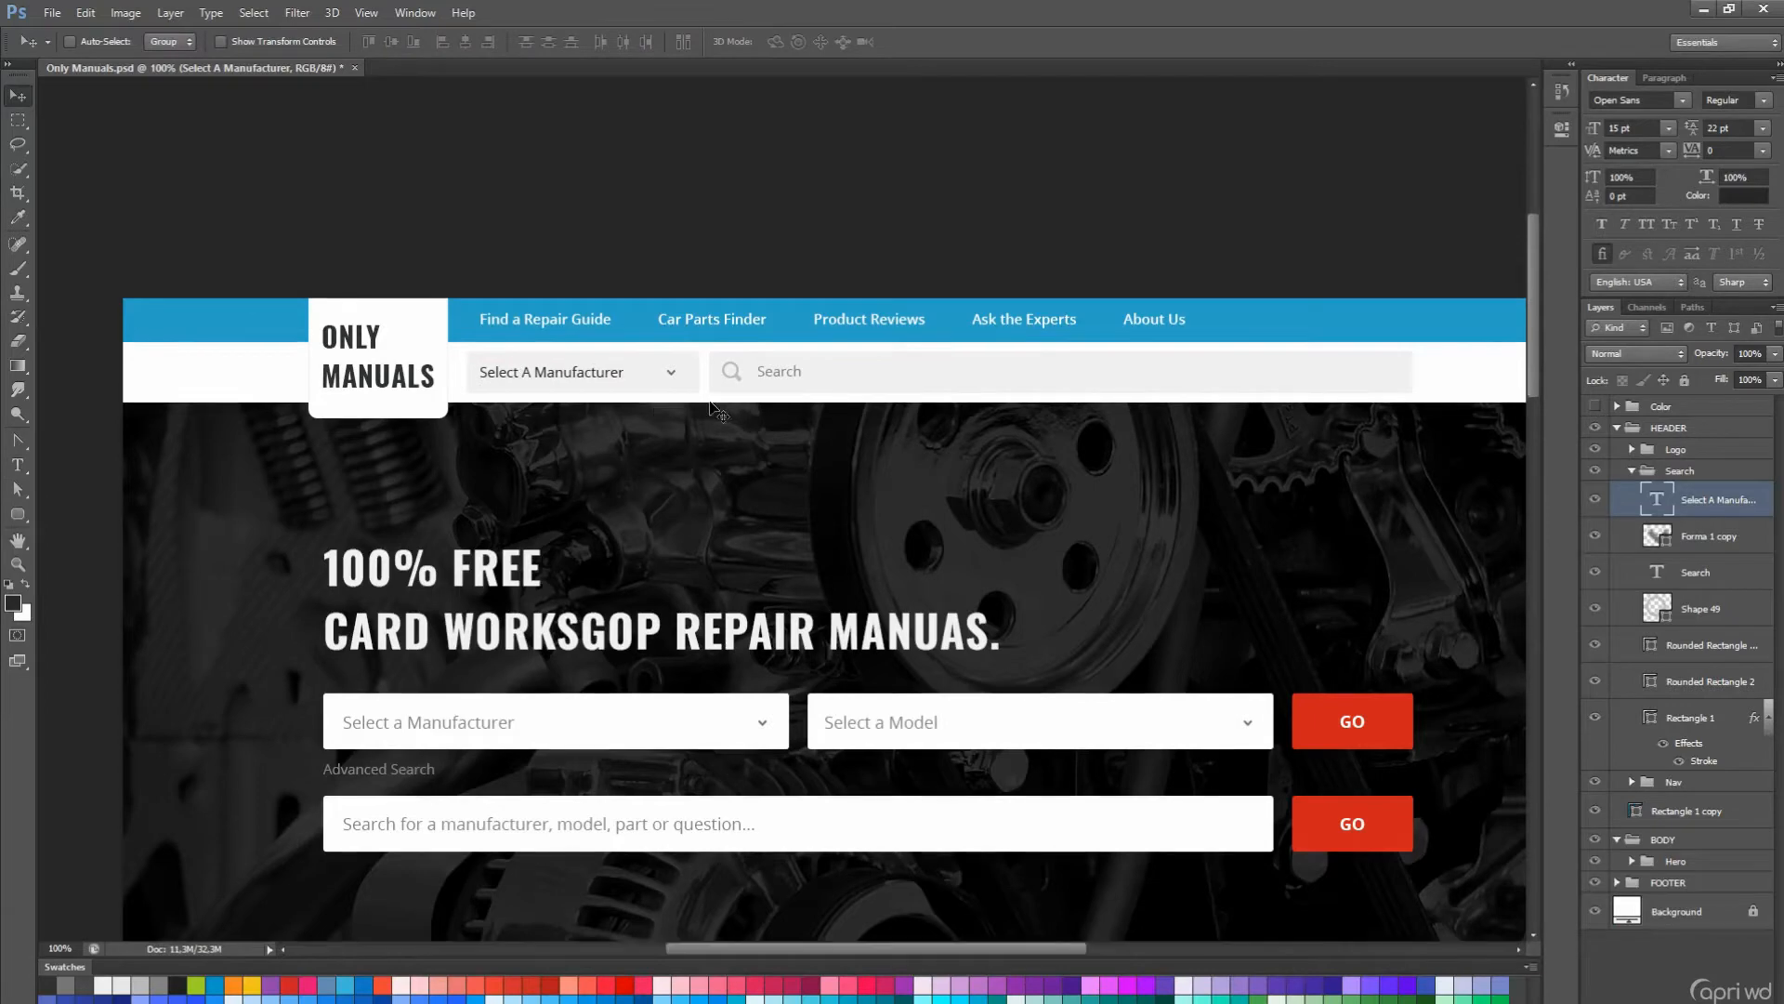
# - Nudge the header's navigation links and the Select A Manufacturer label 2 px to the right together
pyautogui.click(1631, 781)
pyautogui.keyDown('ctrl'); pyautogui.click(1717, 811); pyautogui.keyUp('ctrl')
pyautogui.press('Right')
pyautogui.press('Right')
pyautogui.click(1710, 501)
pyautogui.scroll(1, 1023, 279)
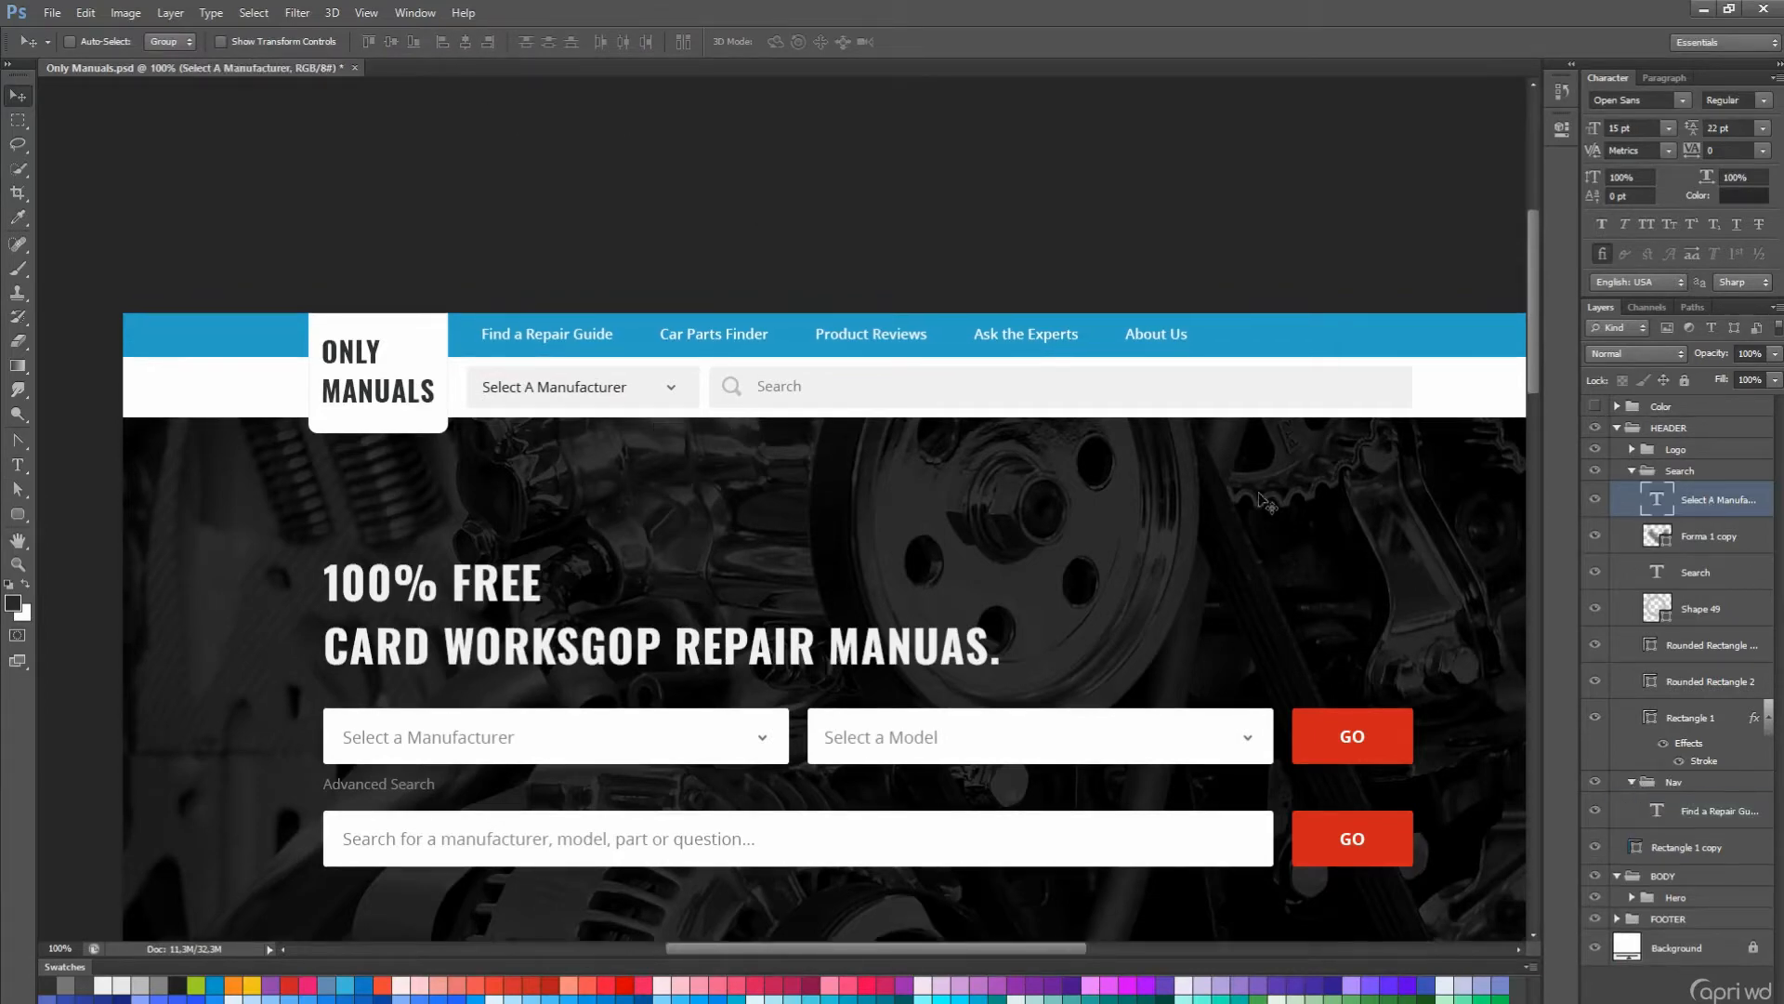
# - Recolour the header's Select A Manufacturer label grey and make its box white
pyautogui.press('t')
pyautogui.click(632, 42)
pyautogui.click(161, 981)
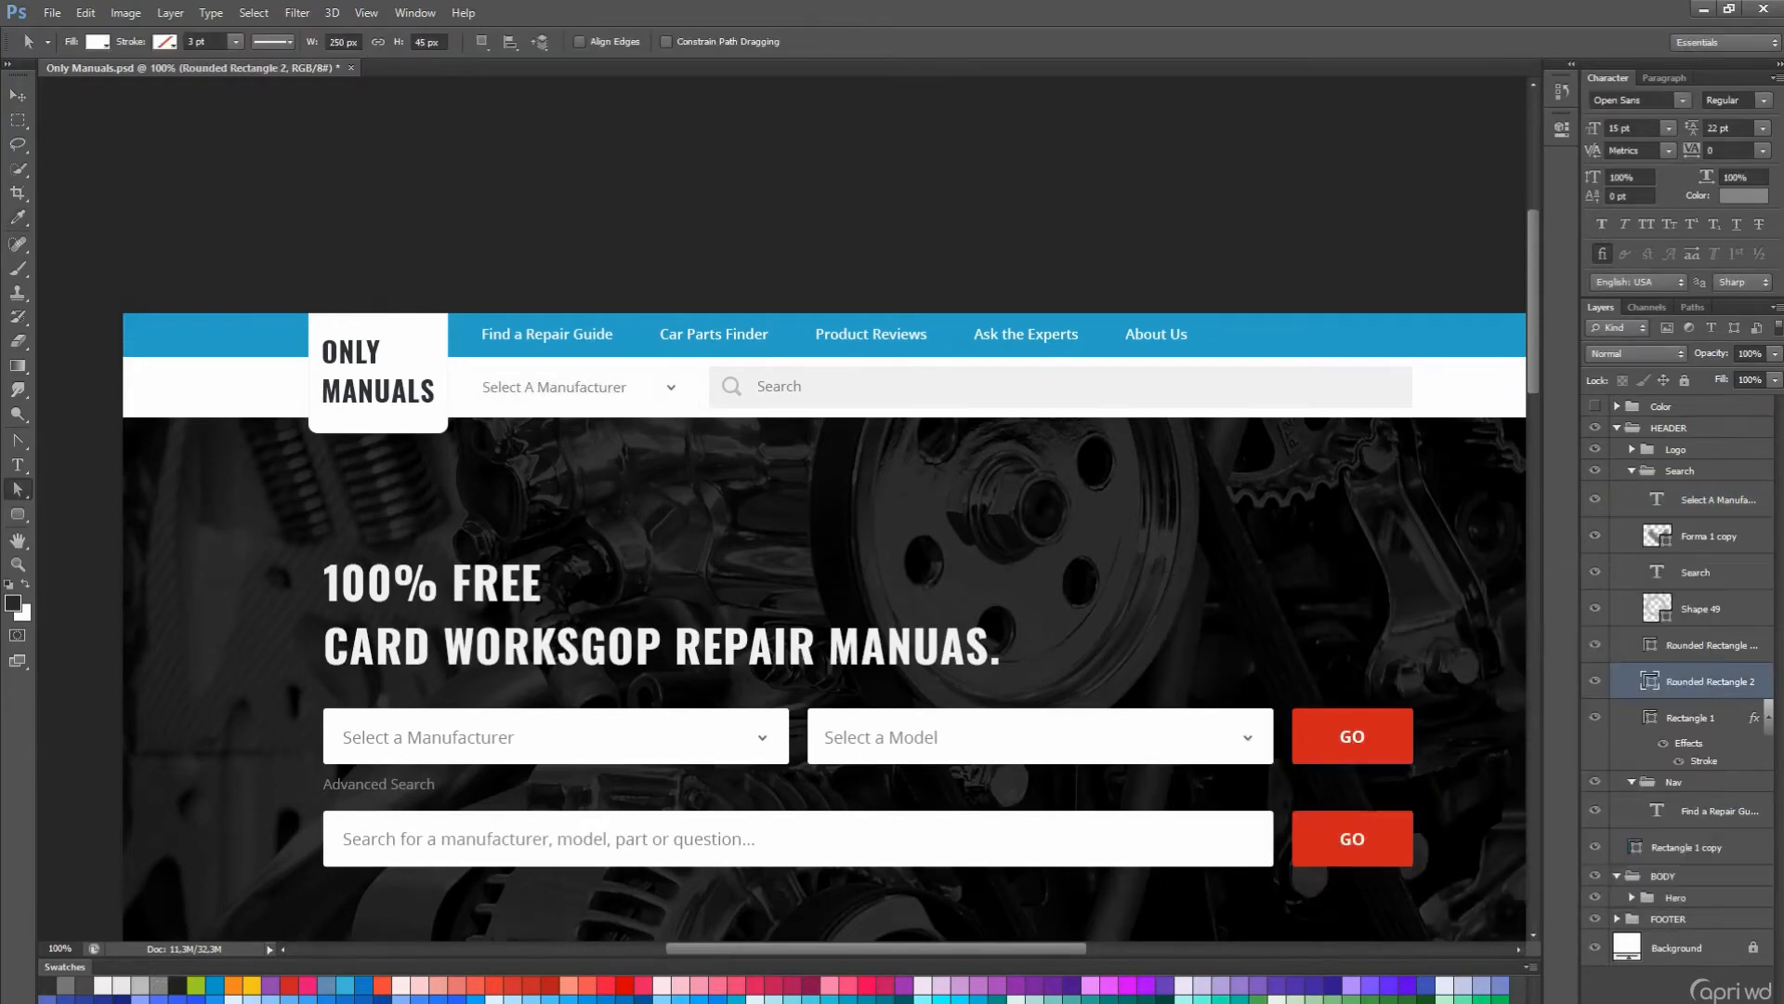
# - Add a thin, light Stroke effect around the header's manufacturer box
pyautogui.click(1650, 999)
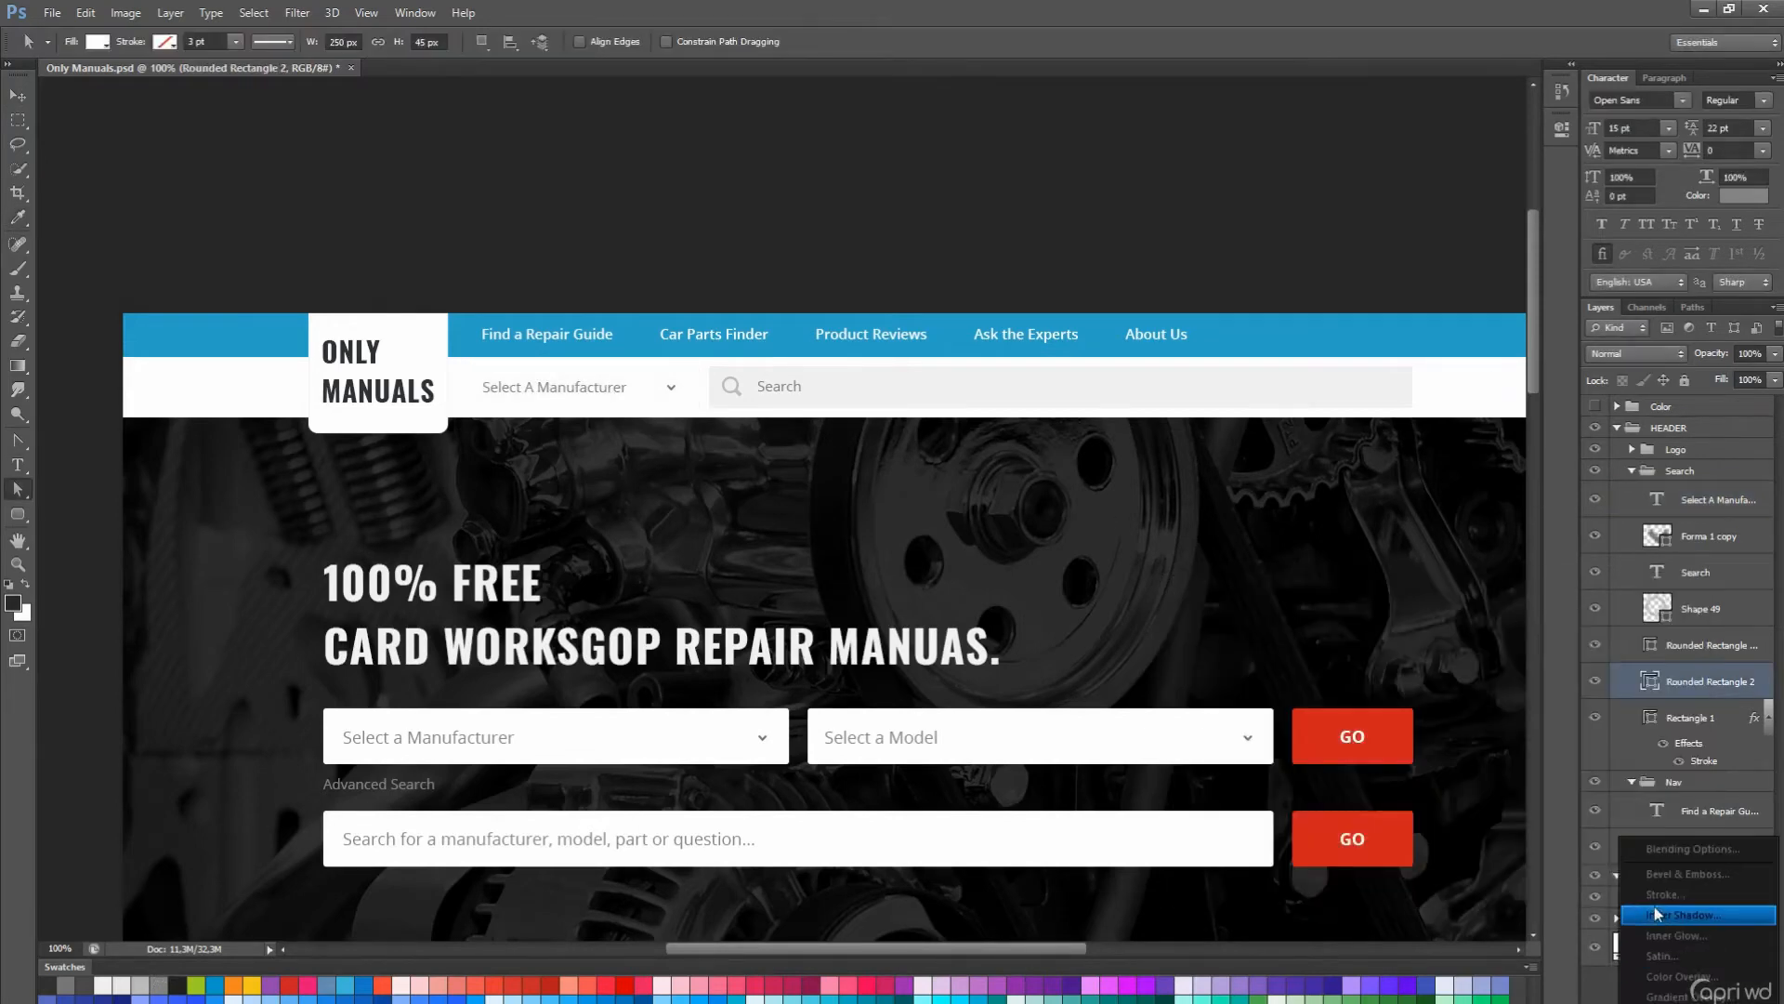
pyautogui.click(1662, 895)
pyautogui.press('Down')
pyautogui.press('Down')
pyautogui.click(897, 637)
pyautogui.click(888, 668)
pyautogui.click(841, 743)
pyautogui.click(932, 388)
pyautogui.press('Return')
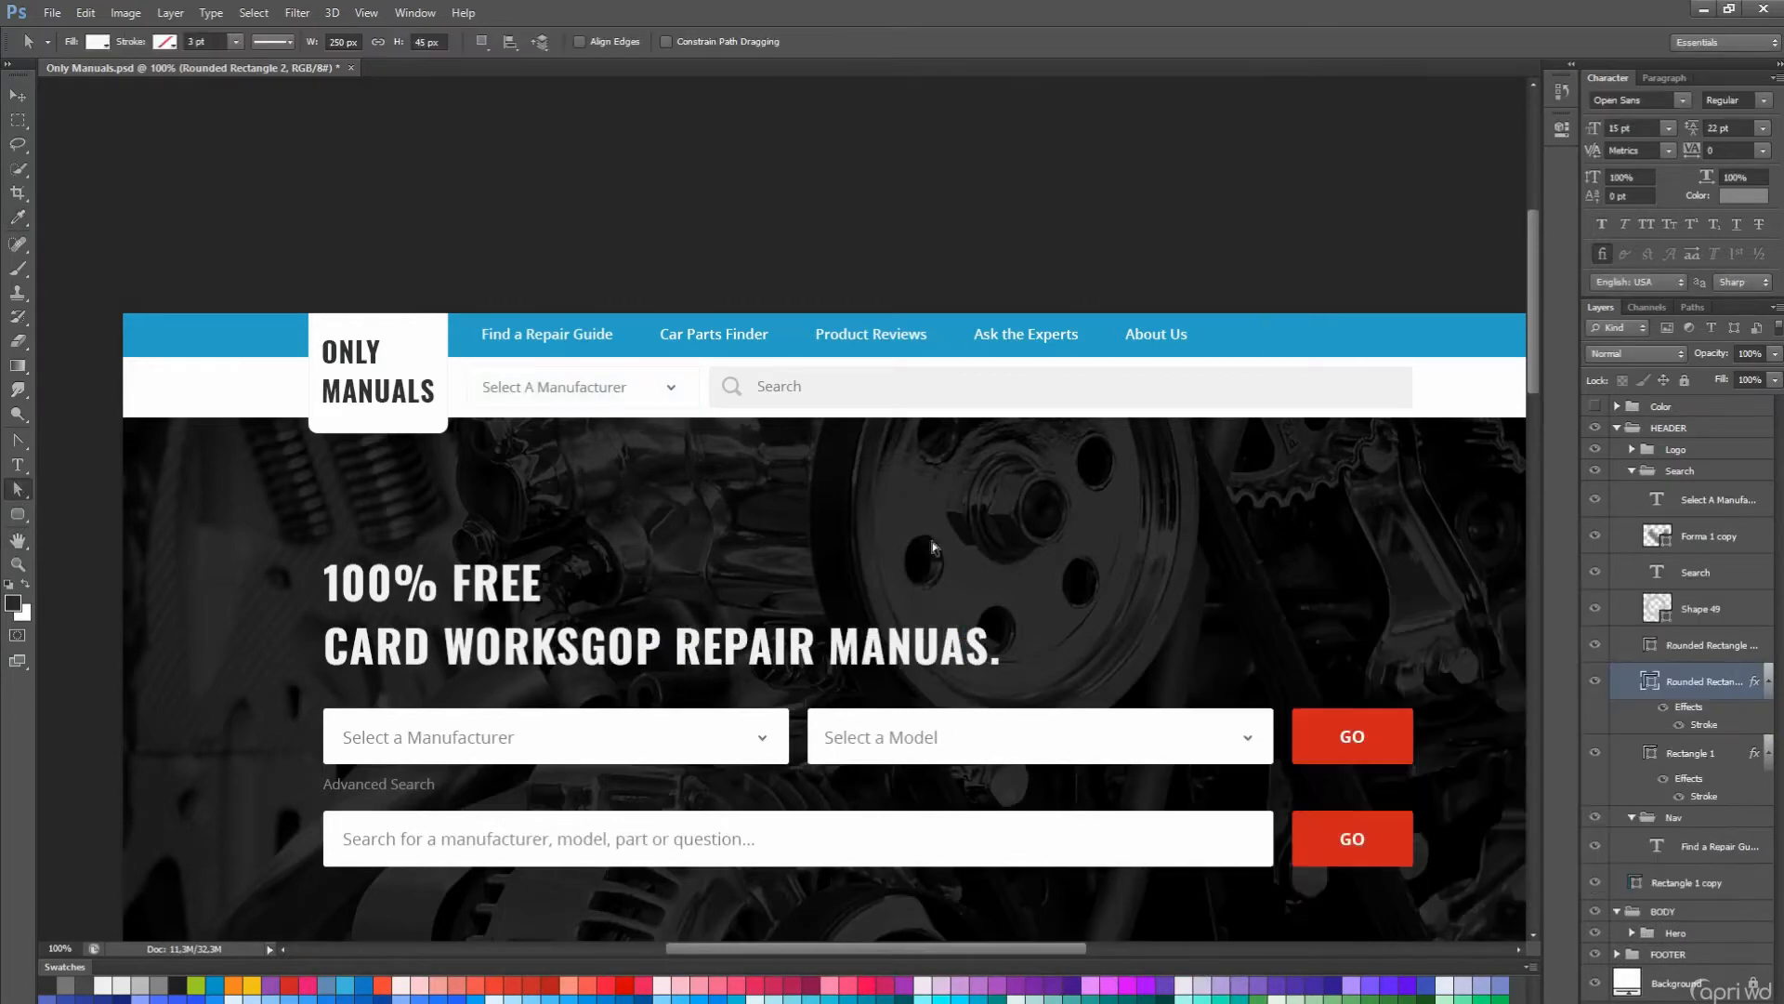
# - Shift the dropdown arrow closer to the right edge of the header's manufacturer box and save the file
pyautogui.scroll(-2, 1026, 487)
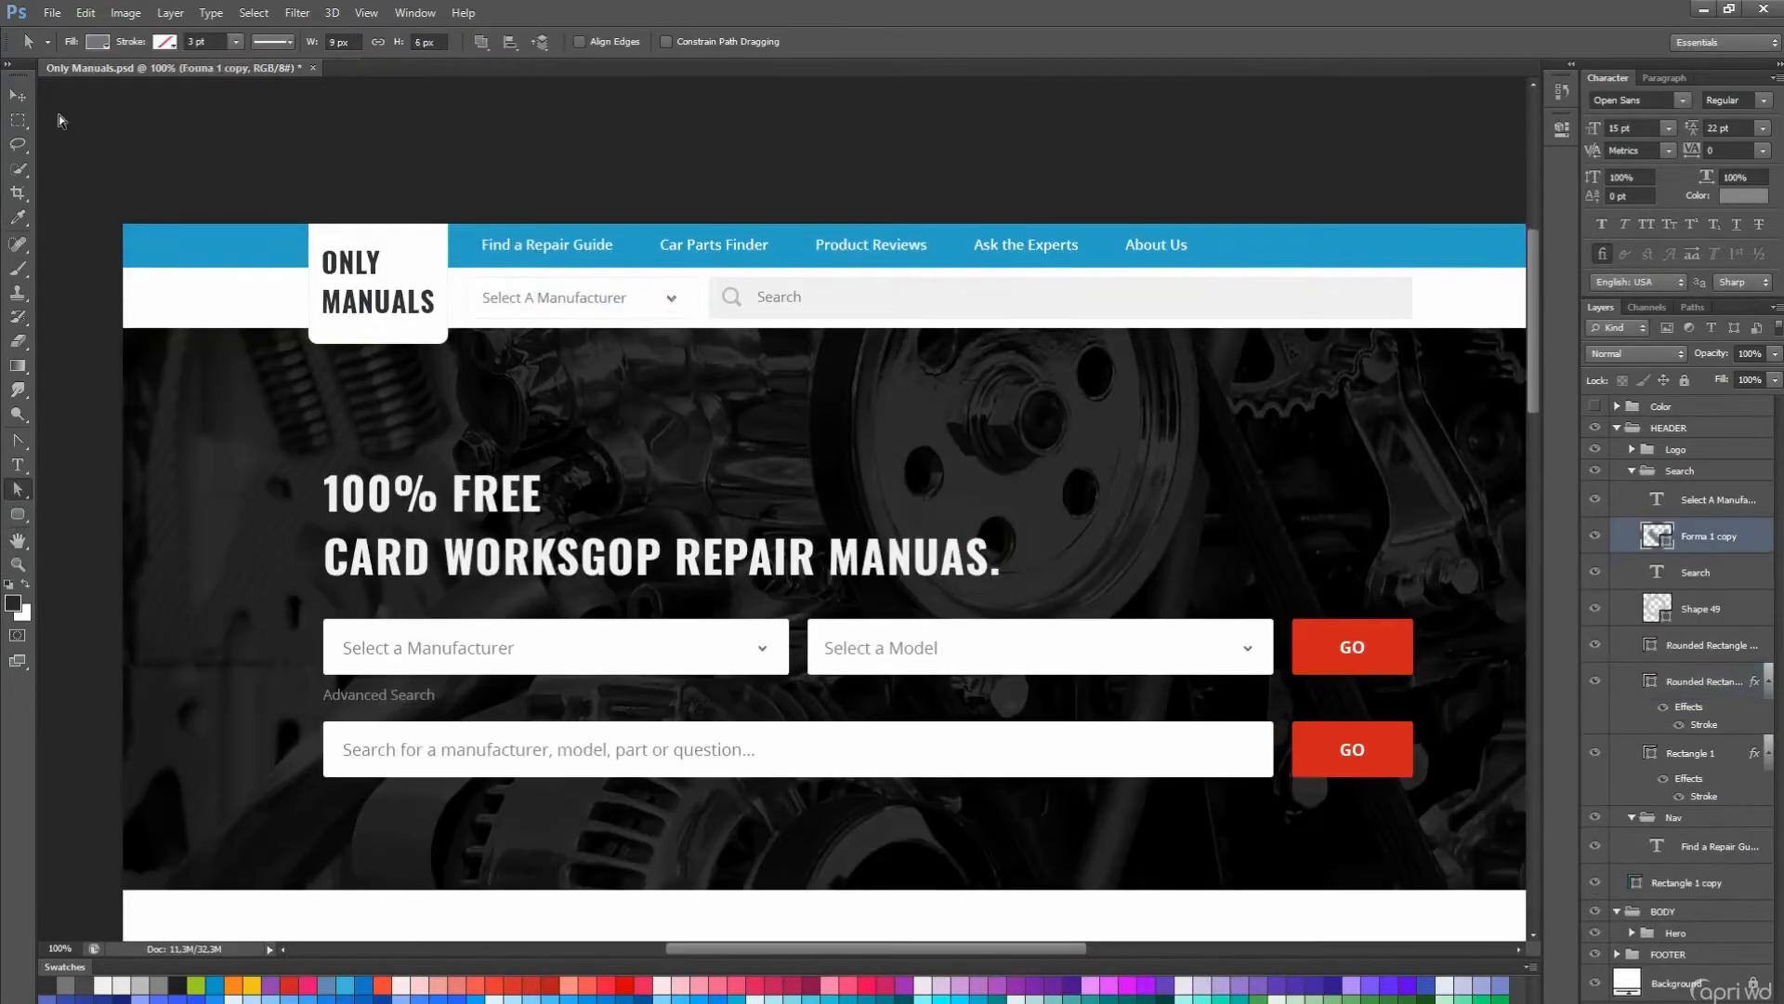
pyautogui.press('v')
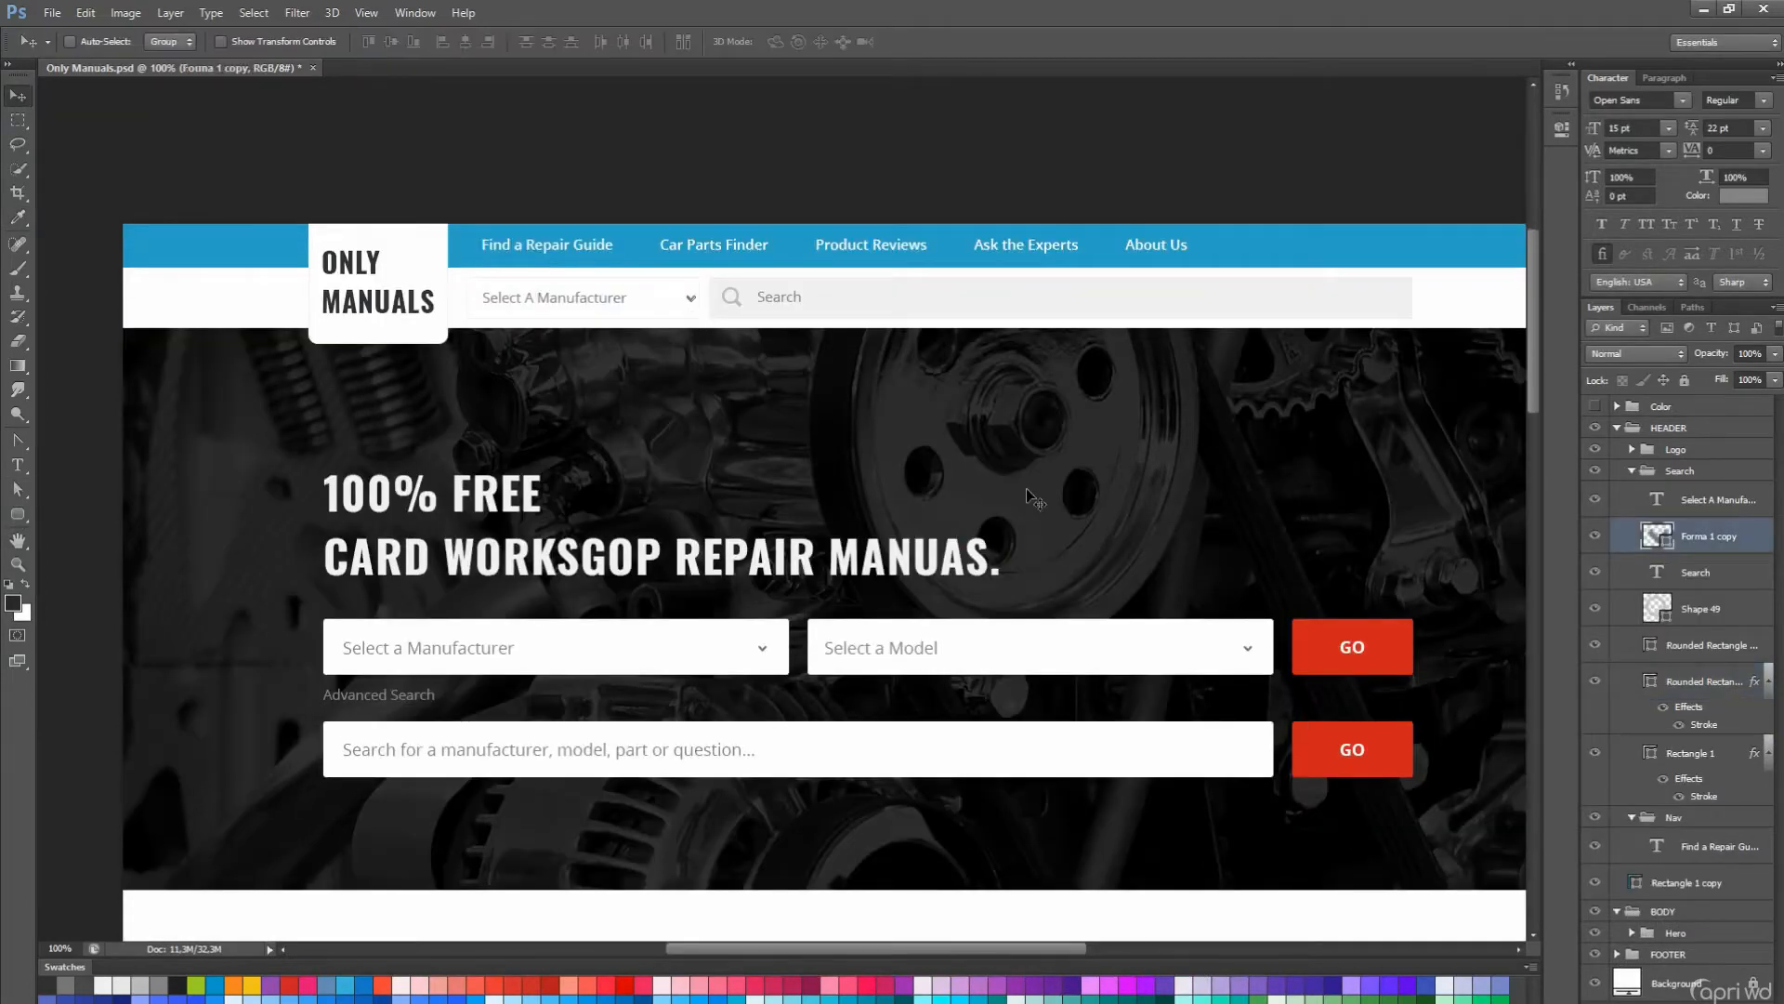
pyautogui.press('a')
pyautogui.press('h')
pyautogui.moveTo(1028, 492); pyautogui.dragTo(976, 552)
pyautogui.hotkey('ctrl', 's')
# - Collapse the Search, Nav and HEADER layer groups, select the Hero group and save the file
pyautogui.moveTo(1063, 645); pyautogui.dragTo(1071, 453)
pyautogui.moveTo(1098, 694); pyautogui.dragTo(1071, 782)
pyautogui.scroll(-3, 1072, 783)
pyautogui.click(1632, 471)
pyautogui.click(1631, 492)
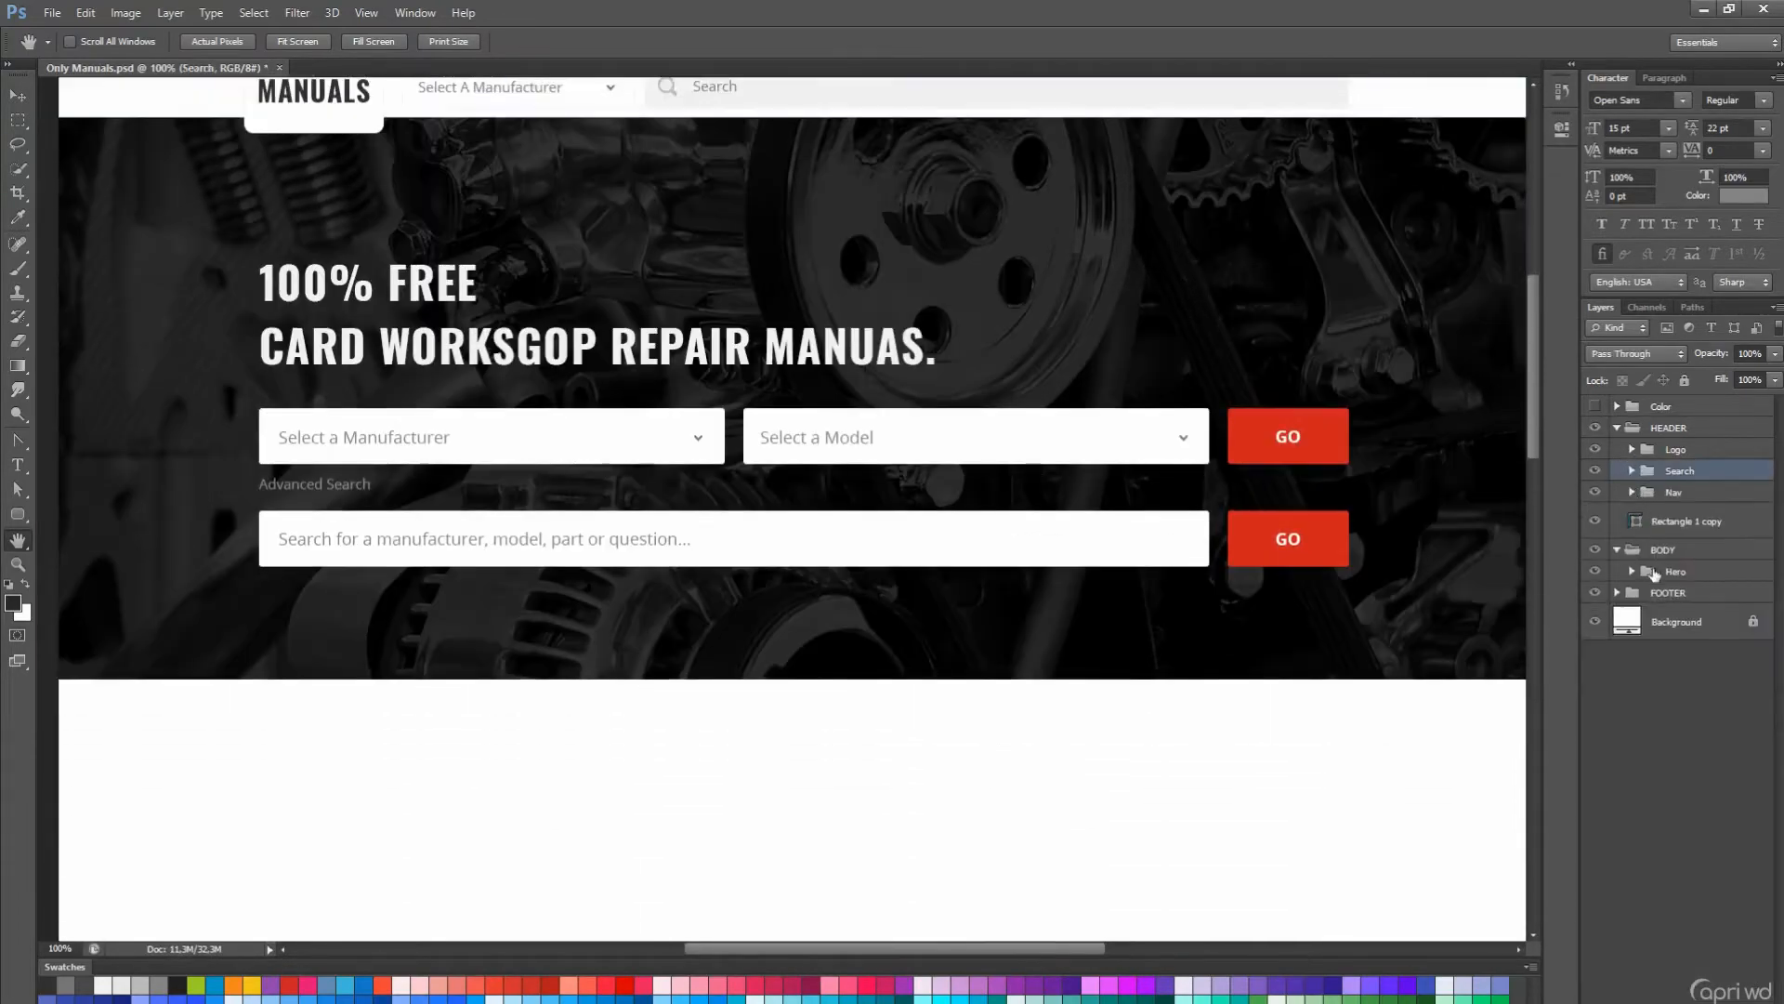
pyautogui.click(1652, 571)
pyautogui.click(1617, 428)
pyautogui.scroll(-1, 1283, 520)
pyautogui.scroll(1, 1283, 521)
pyautogui.hotkey('ctrl', 's')
pyautogui.moveTo(1051, 465); pyautogui.dragTo(1030, 634)
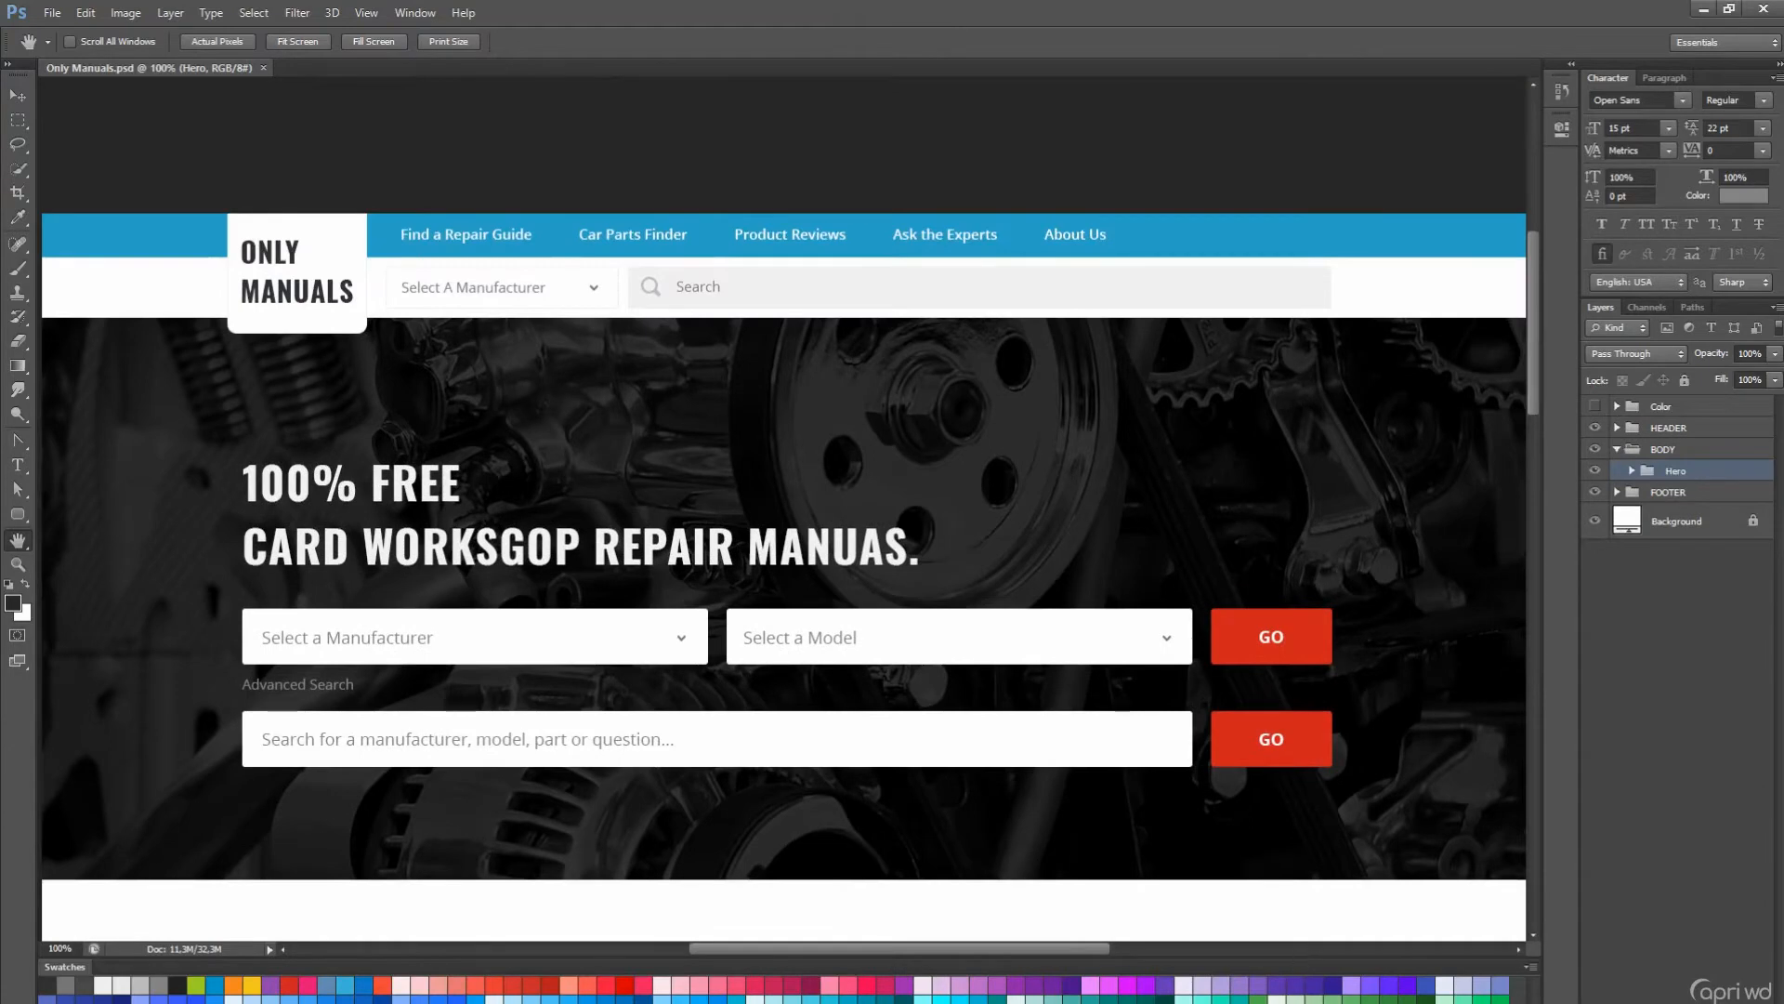
# - Add the black heading "How can we Help?" in Oswald Bold 48 pt on the white area below the hero
pyautogui.moveTo(1155, 677); pyautogui.dragTo(1178, 381)
pyautogui.press('t')
pyautogui.click(818, 232)
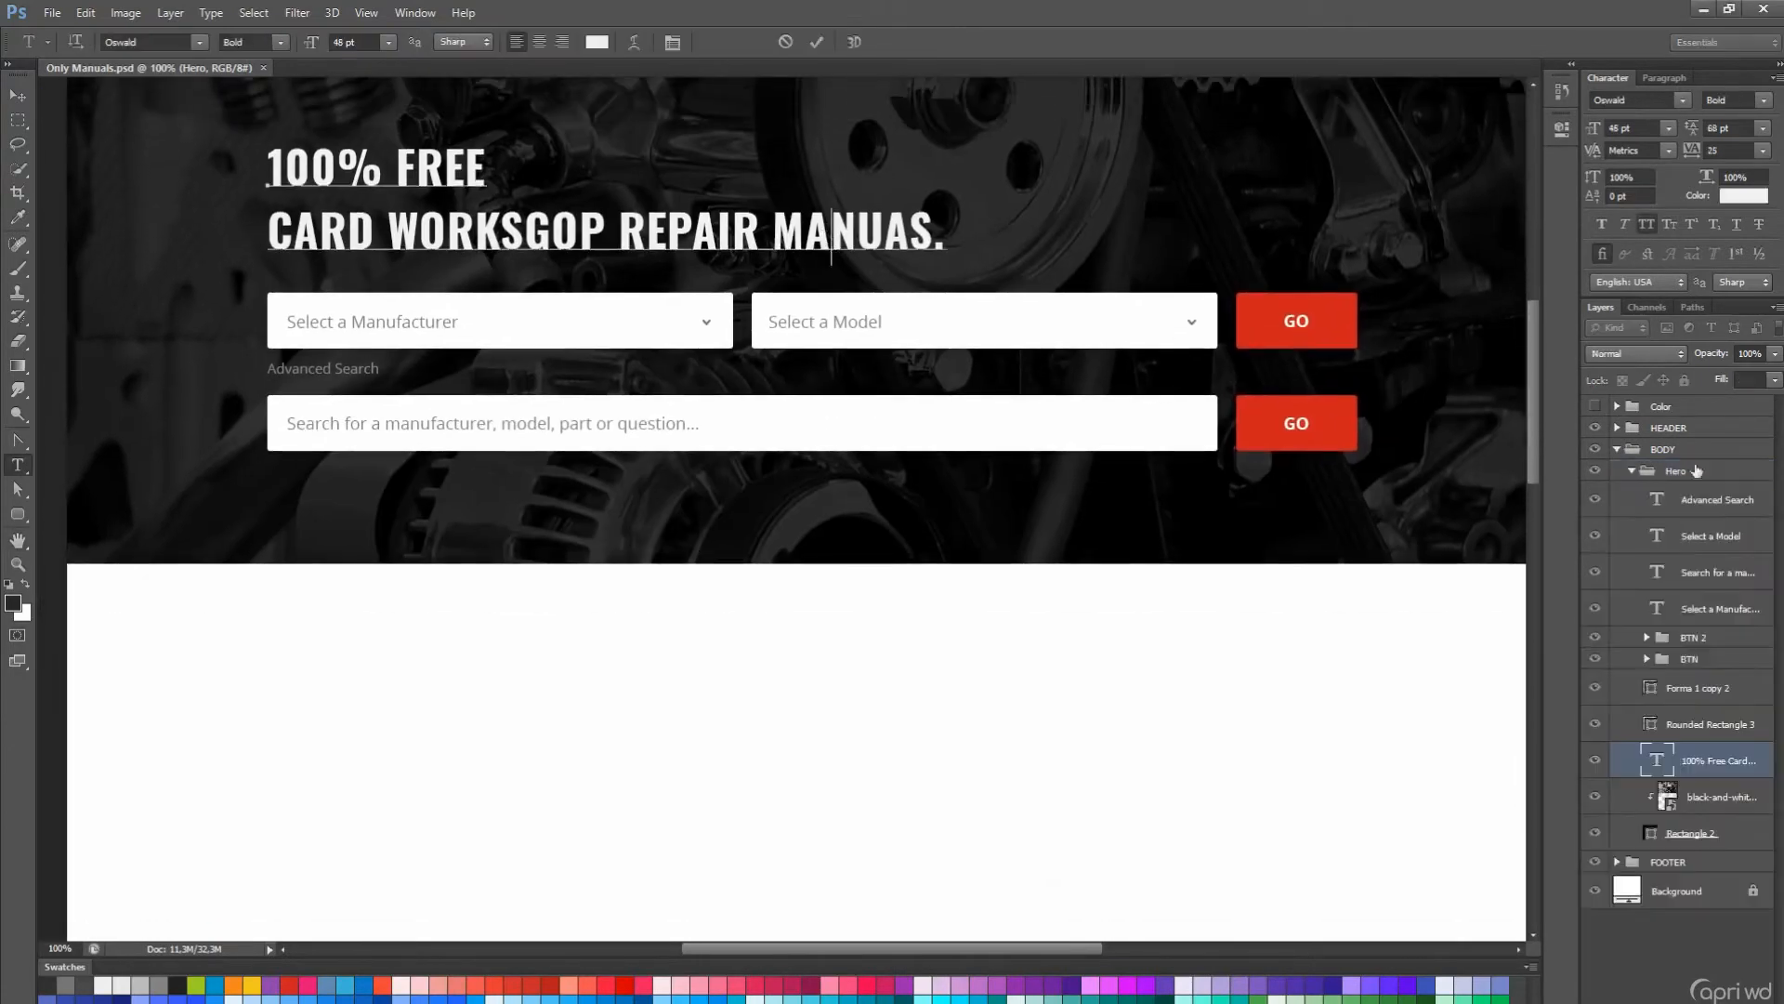
pyautogui.click(1632, 471)
pyautogui.click(620, 663)
pyautogui.click(597, 42)
pyautogui.click(1177, 558)
pyautogui.press('Return')
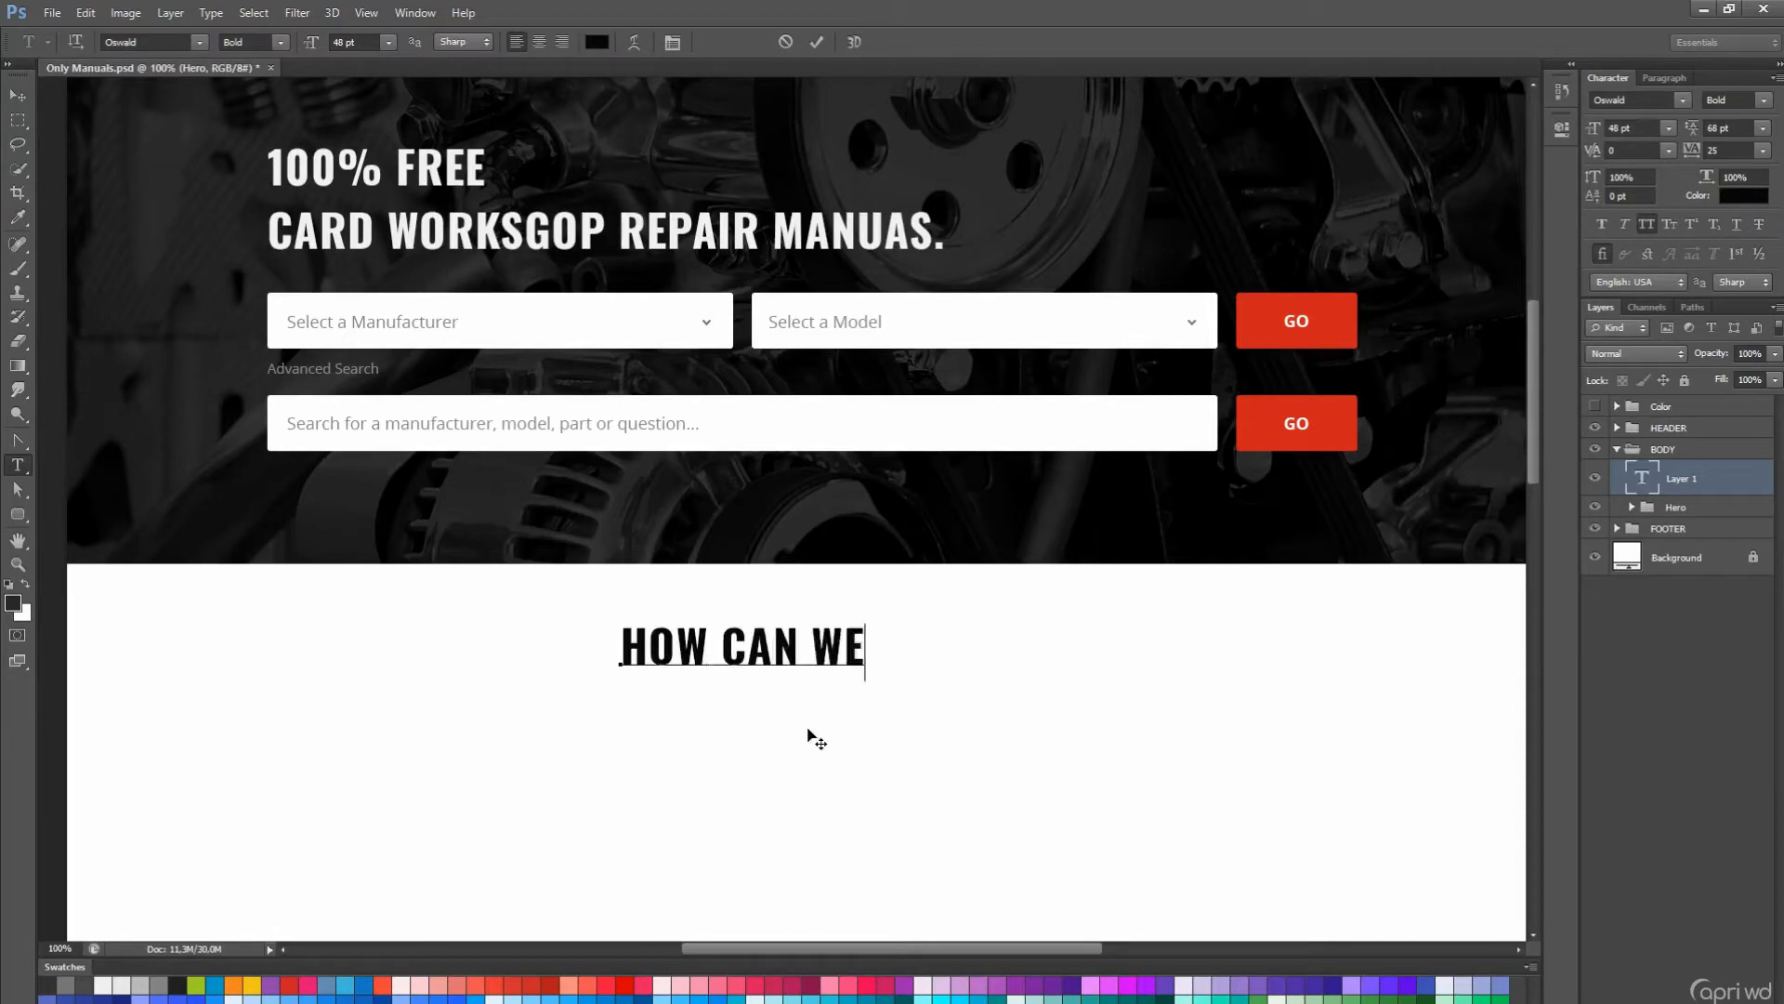
pyautogui.hotkey('ctrl', 'Return')
# - Recolour the "How can we Help?" heading dark grey, #4A4A4A
pyautogui.click(597, 42)
pyautogui.click(84, 982)
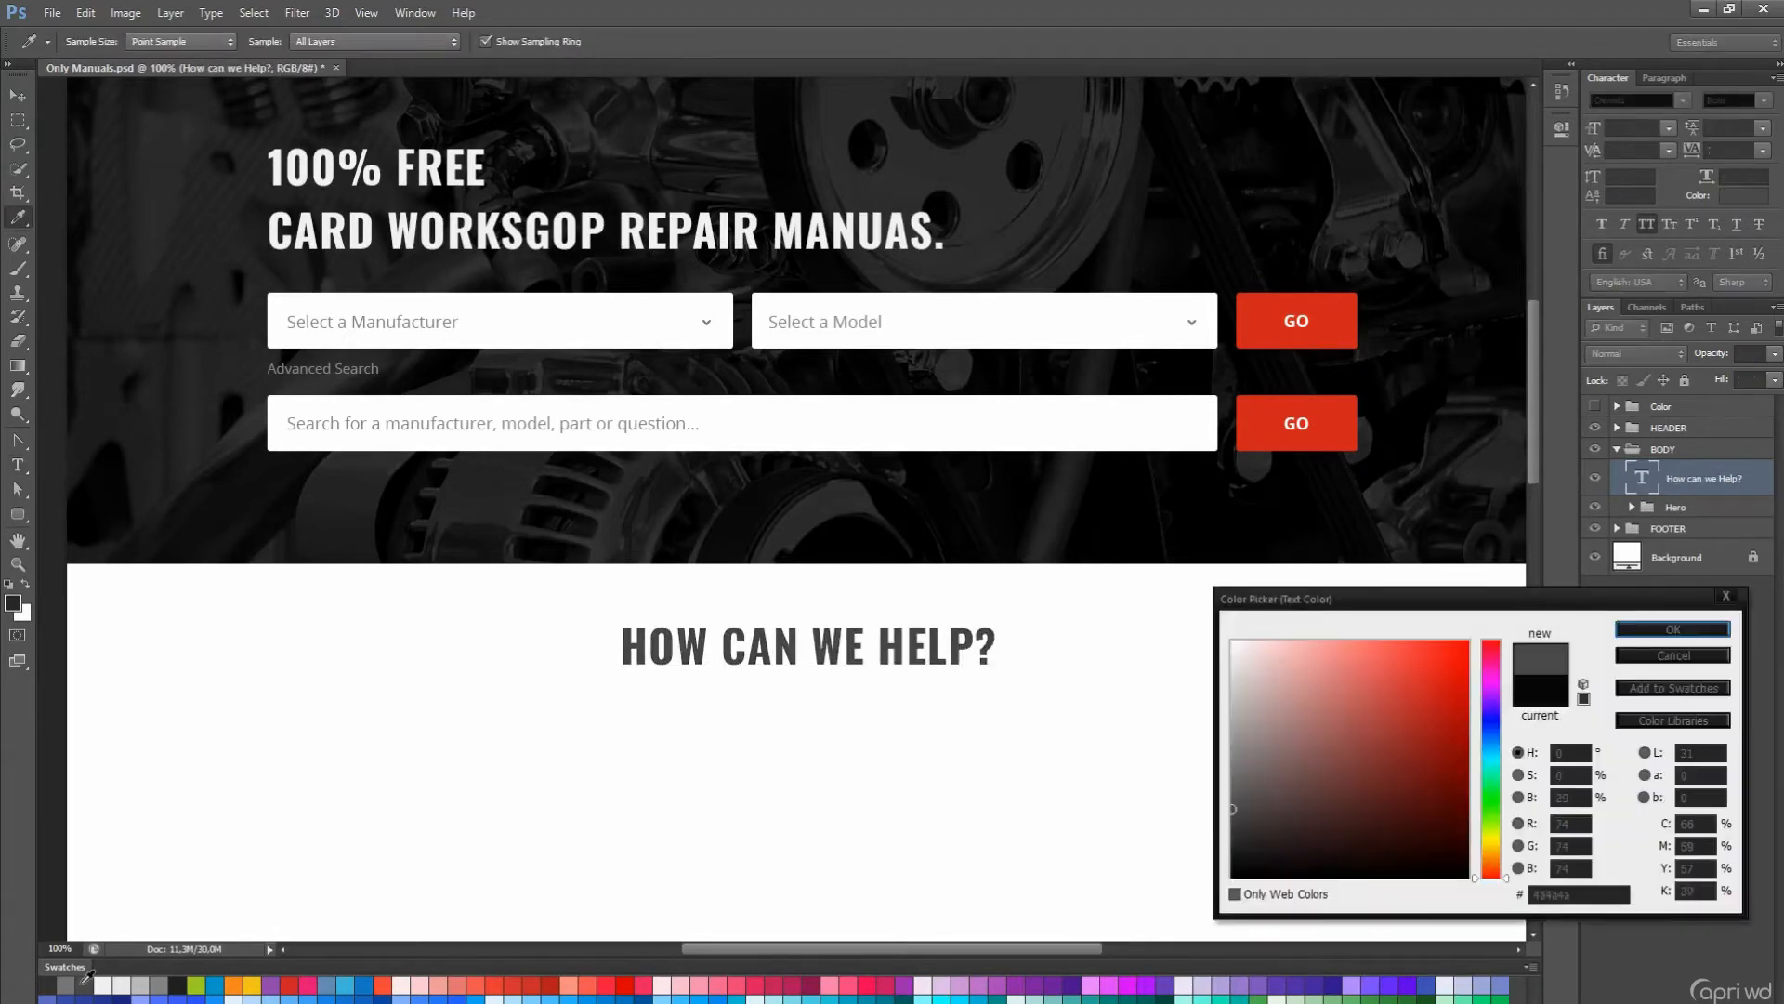
pyautogui.click(67, 983)
pyautogui.click(85, 986)
pyautogui.click(1672, 629)
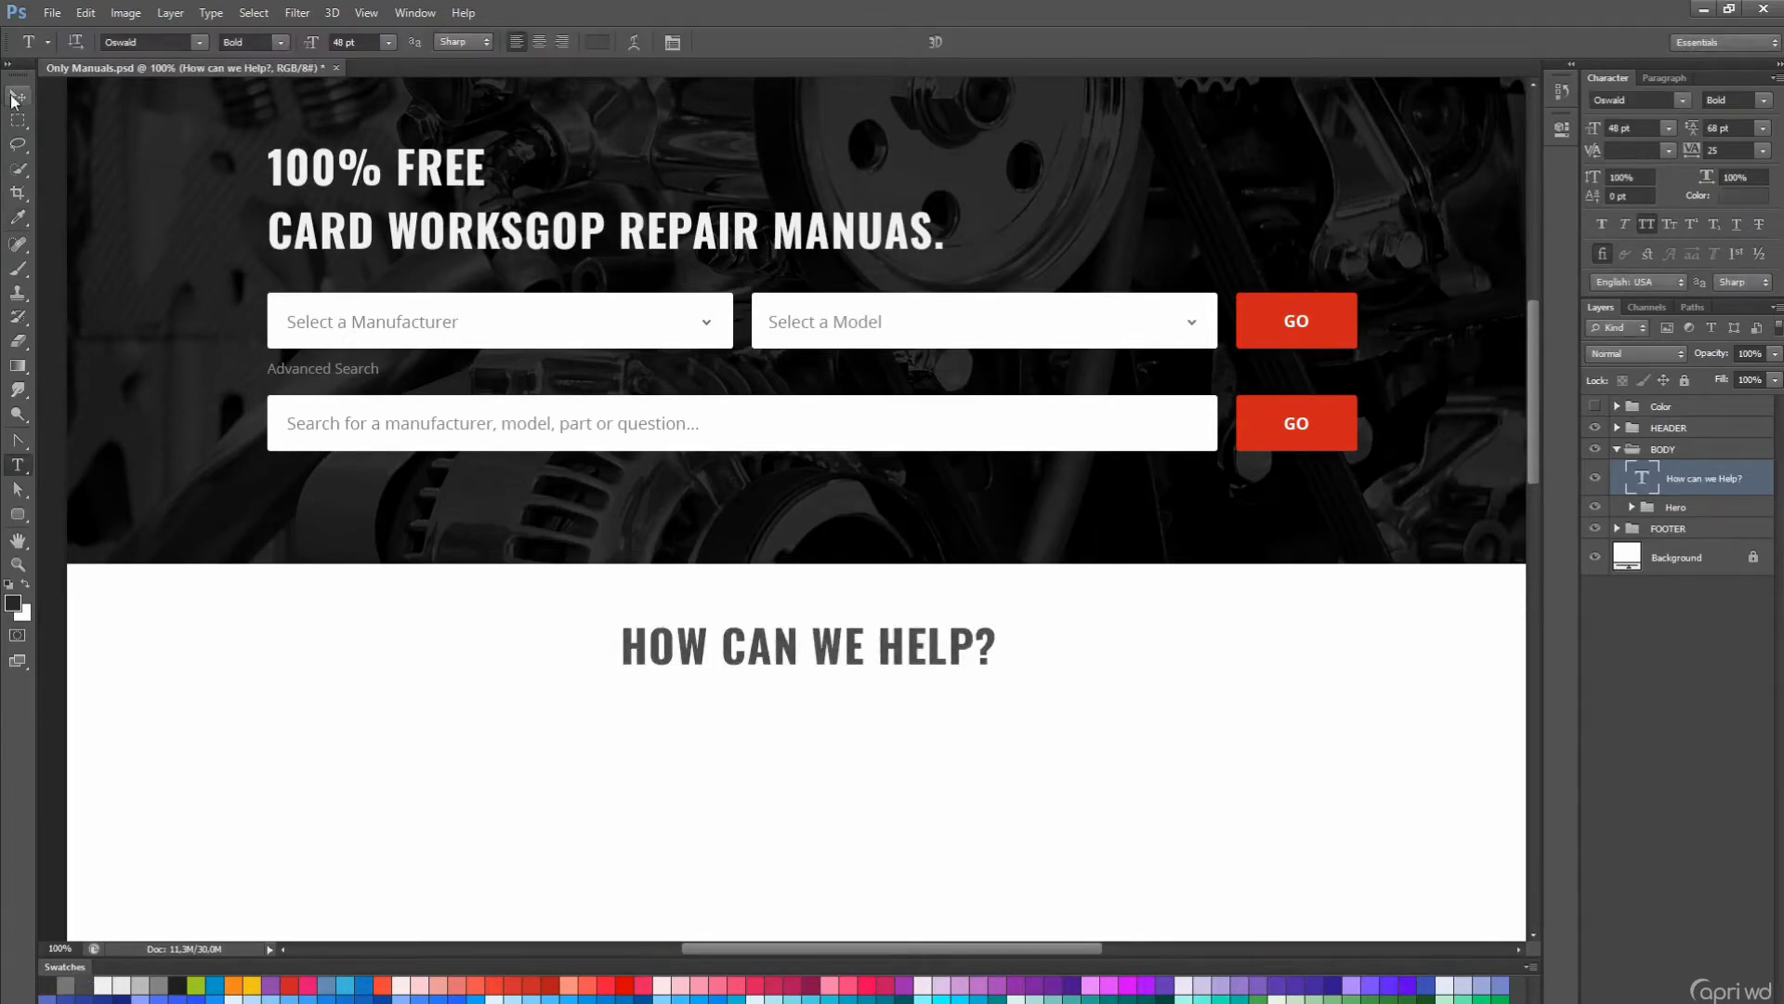
# - Centre the "How can we Help?" heading horizontally on the page and move it 40 px down
pyautogui.click(17, 95)
pyautogui.scroll(-1, 428, 98)
pyautogui.hotkey('ctrl', 'a')
pyautogui.click(464, 43)
pyautogui.hotkey('ctrl', 'd')
pyautogui.hotkey('shift', 'Down')
pyautogui.hotkey('shift', 'Down')
pyautogui.hotkey('shift', 'Down')
pyautogui.hotkey('shift', 'Down')
pyautogui.scroll(-1, 904, 510)
# - Reduce the "How can we Help?" heading to 36 pt, centre it on the page again and nudge it 5 px down
pyautogui.press('t')
pyautogui.click(389, 43)
pyautogui.click(396, 290)
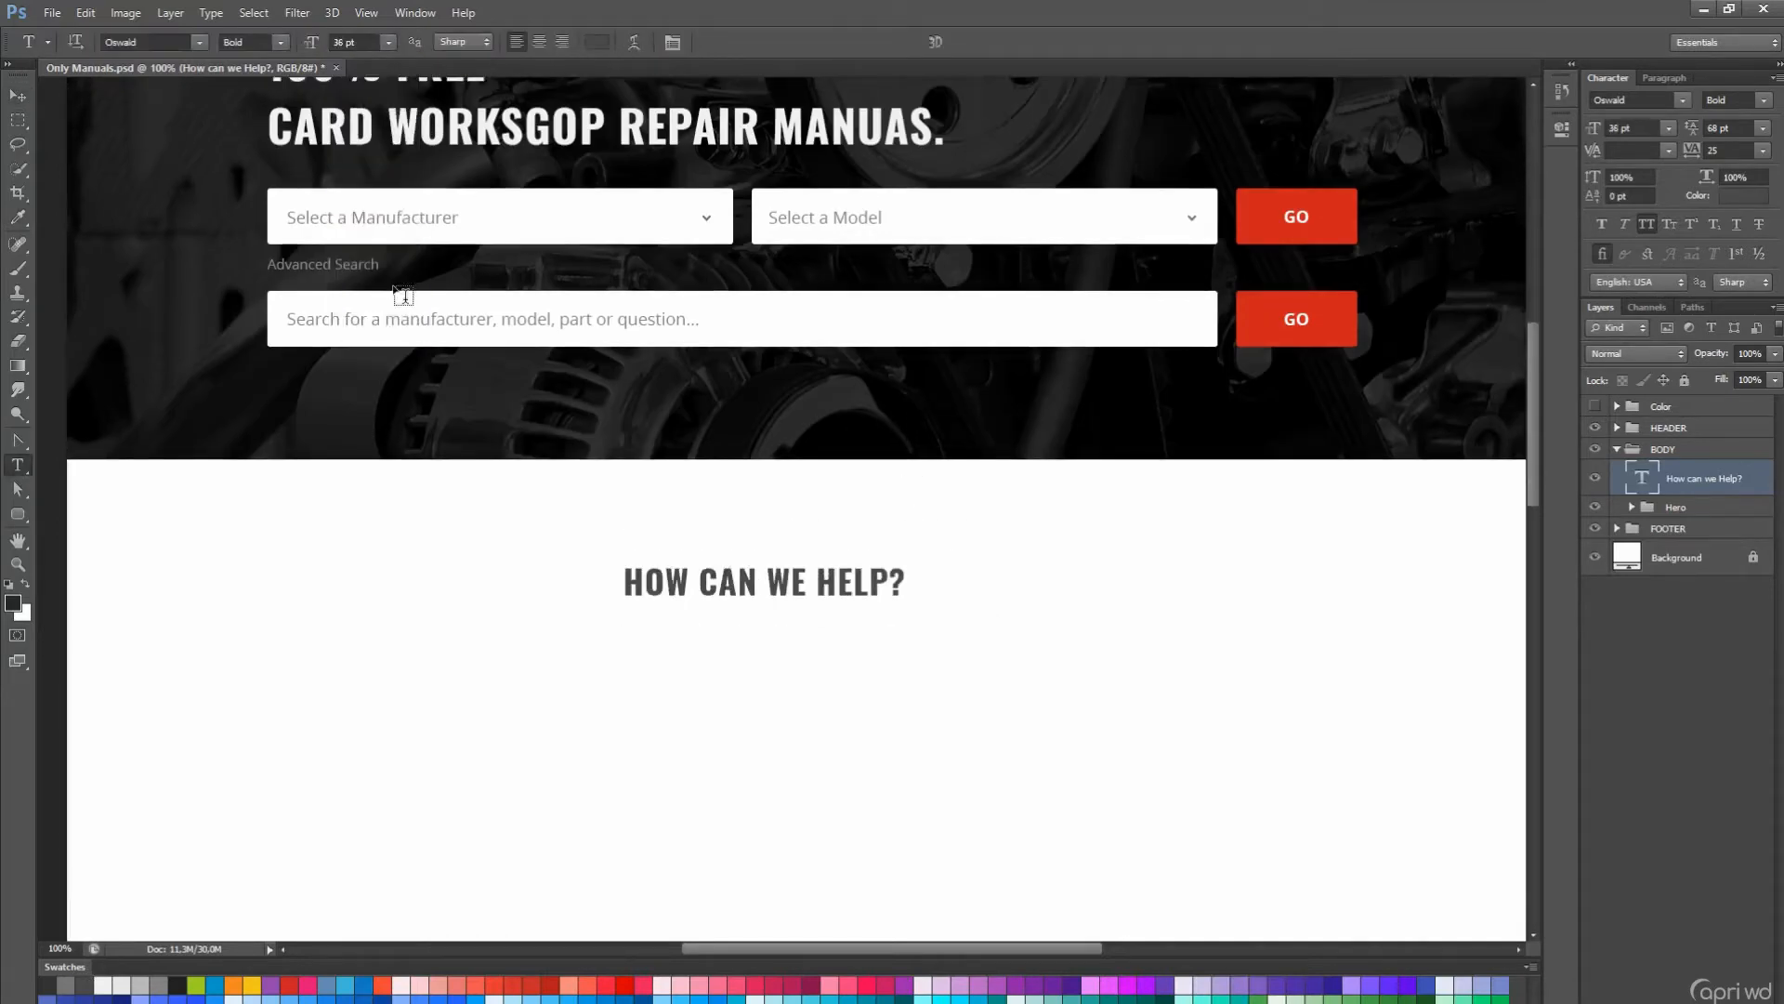
pyautogui.click(25, 102)
pyautogui.hotkey('ctrl', 'a')
pyautogui.click(460, 45)
pyautogui.hotkey('ctrl', 'd')
pyautogui.scroll(-3, 855, 510)
pyautogui.press('Down')
pyautogui.press('Down')
pyautogui.press('Down')
pyautogui.press('Down')
pyautogui.press('Down')
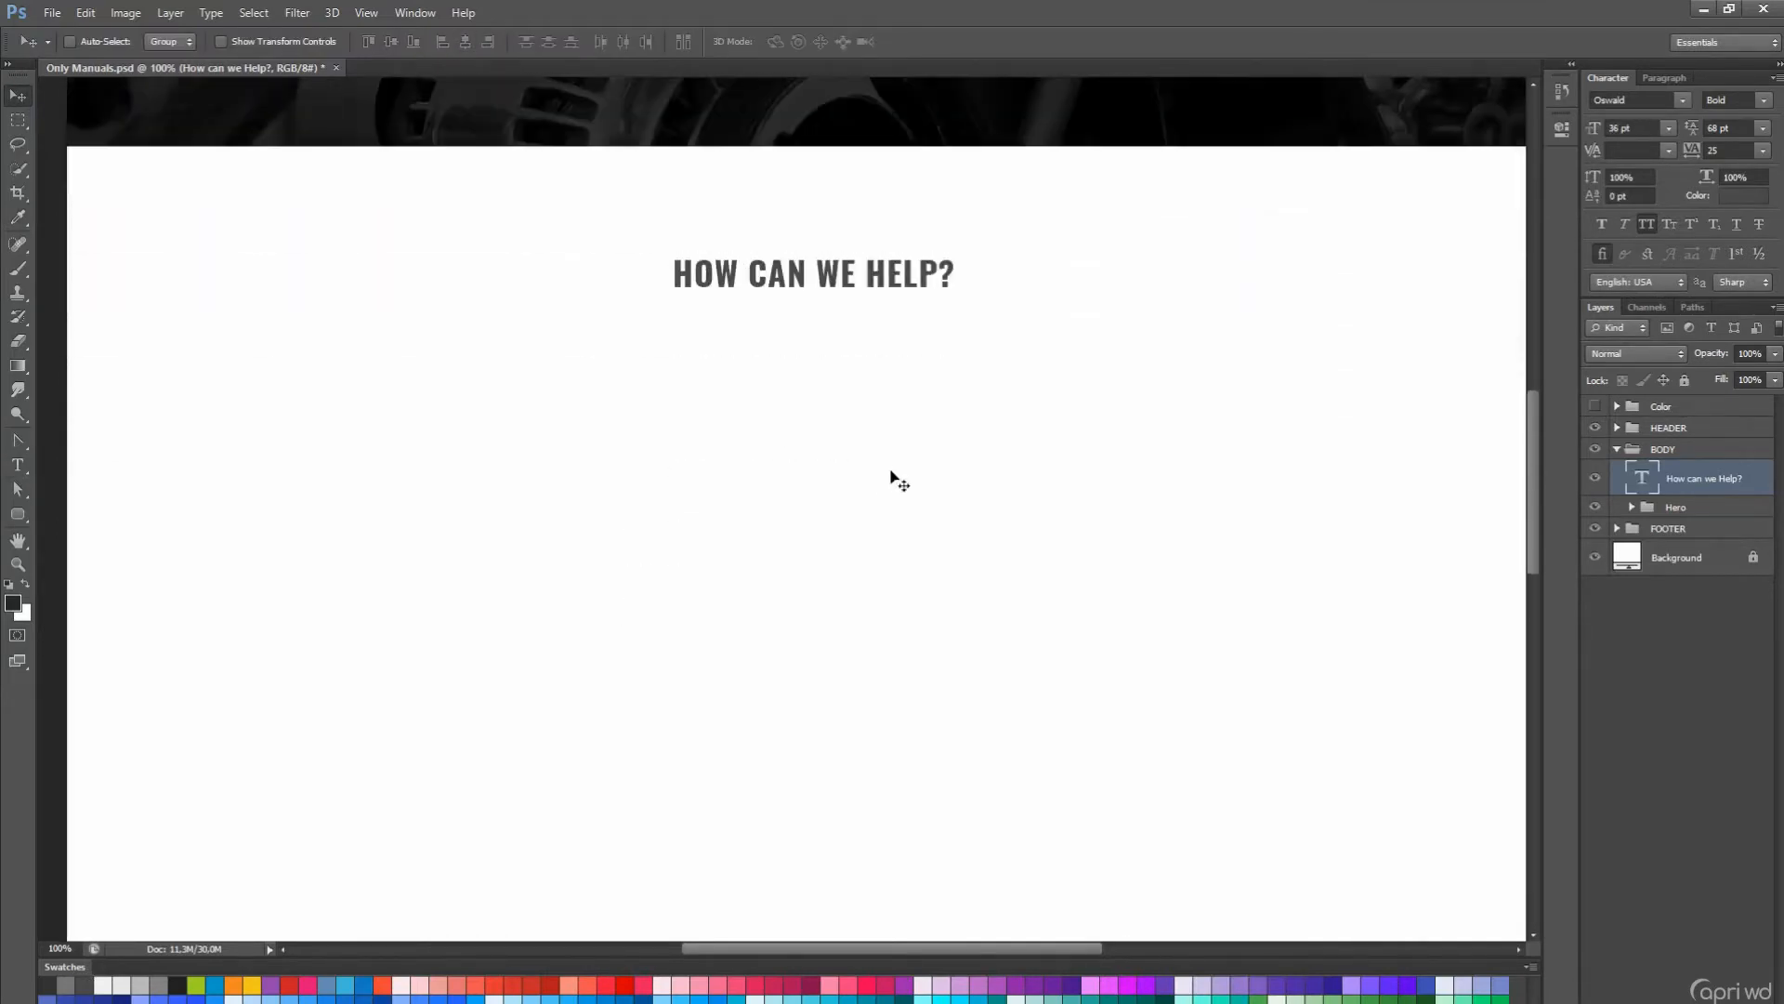
pyautogui.press('t')
pyautogui.click(852, 409)
pyautogui.click(1703, 481)
pyautogui.click(20, 515)
pyautogui.scroll(-1, 223, 511)
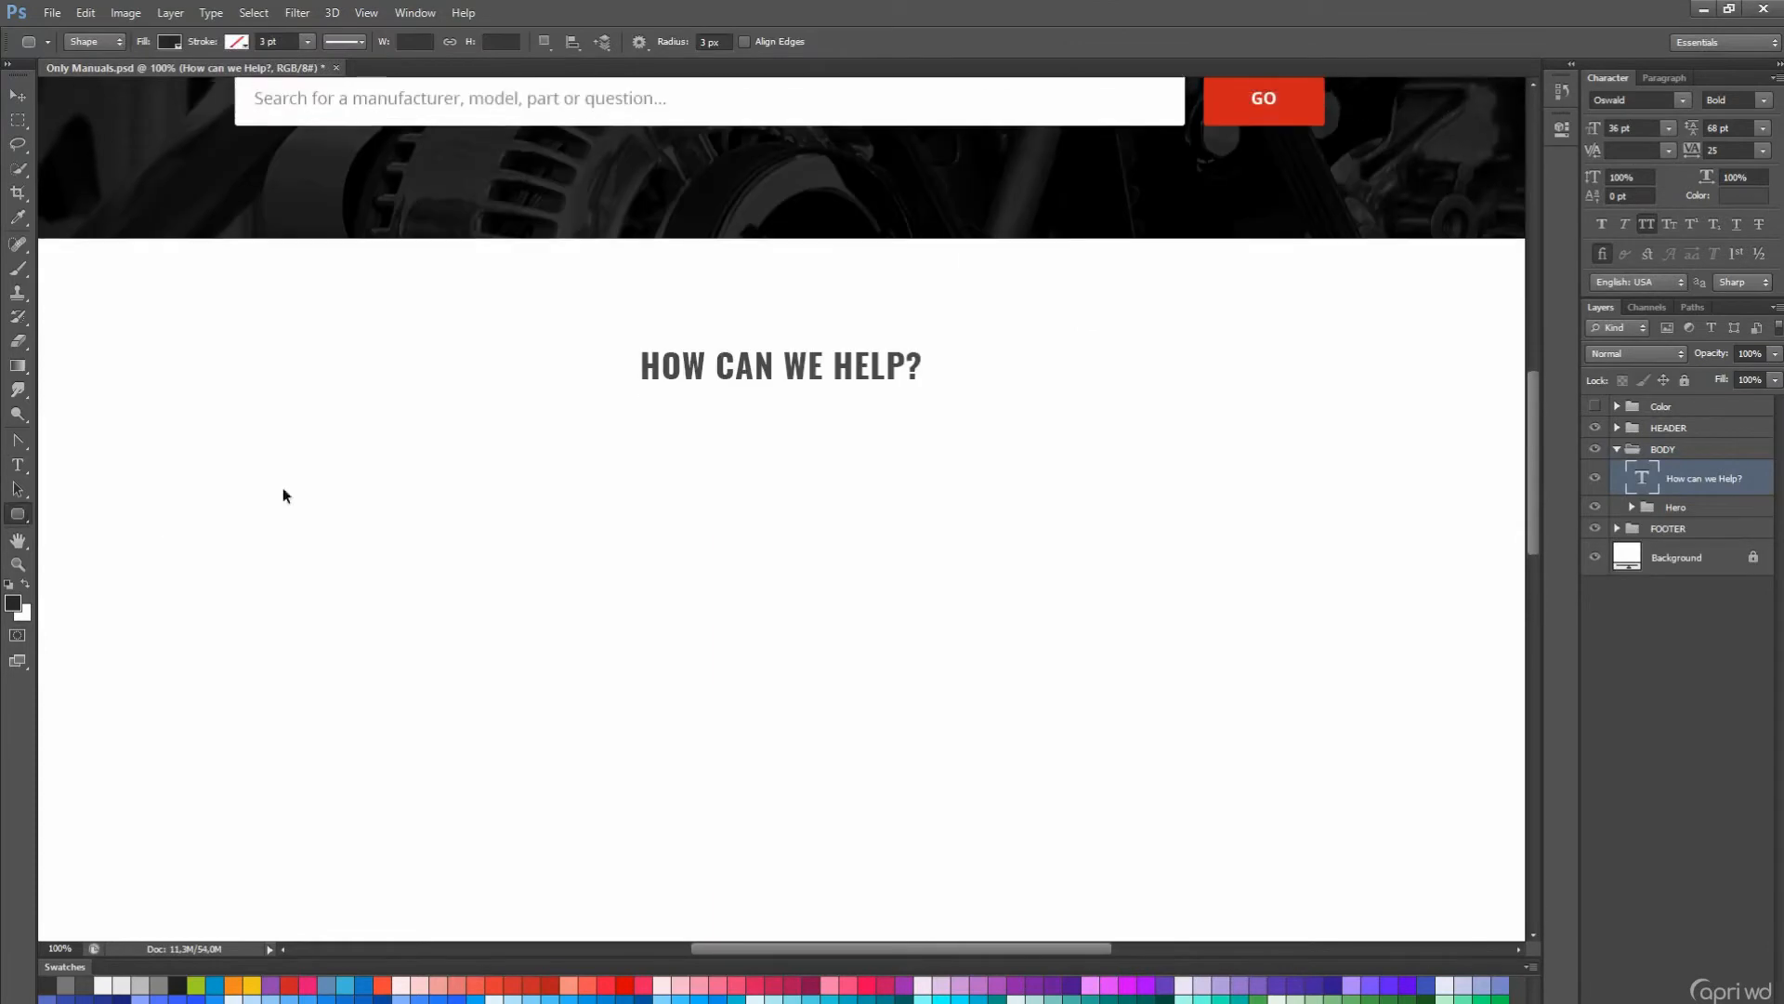
# - Show the guides and draw a thin vertical line with the Line tool on the left content guide below the heading
pyautogui.hotkey('ctrl', ';')
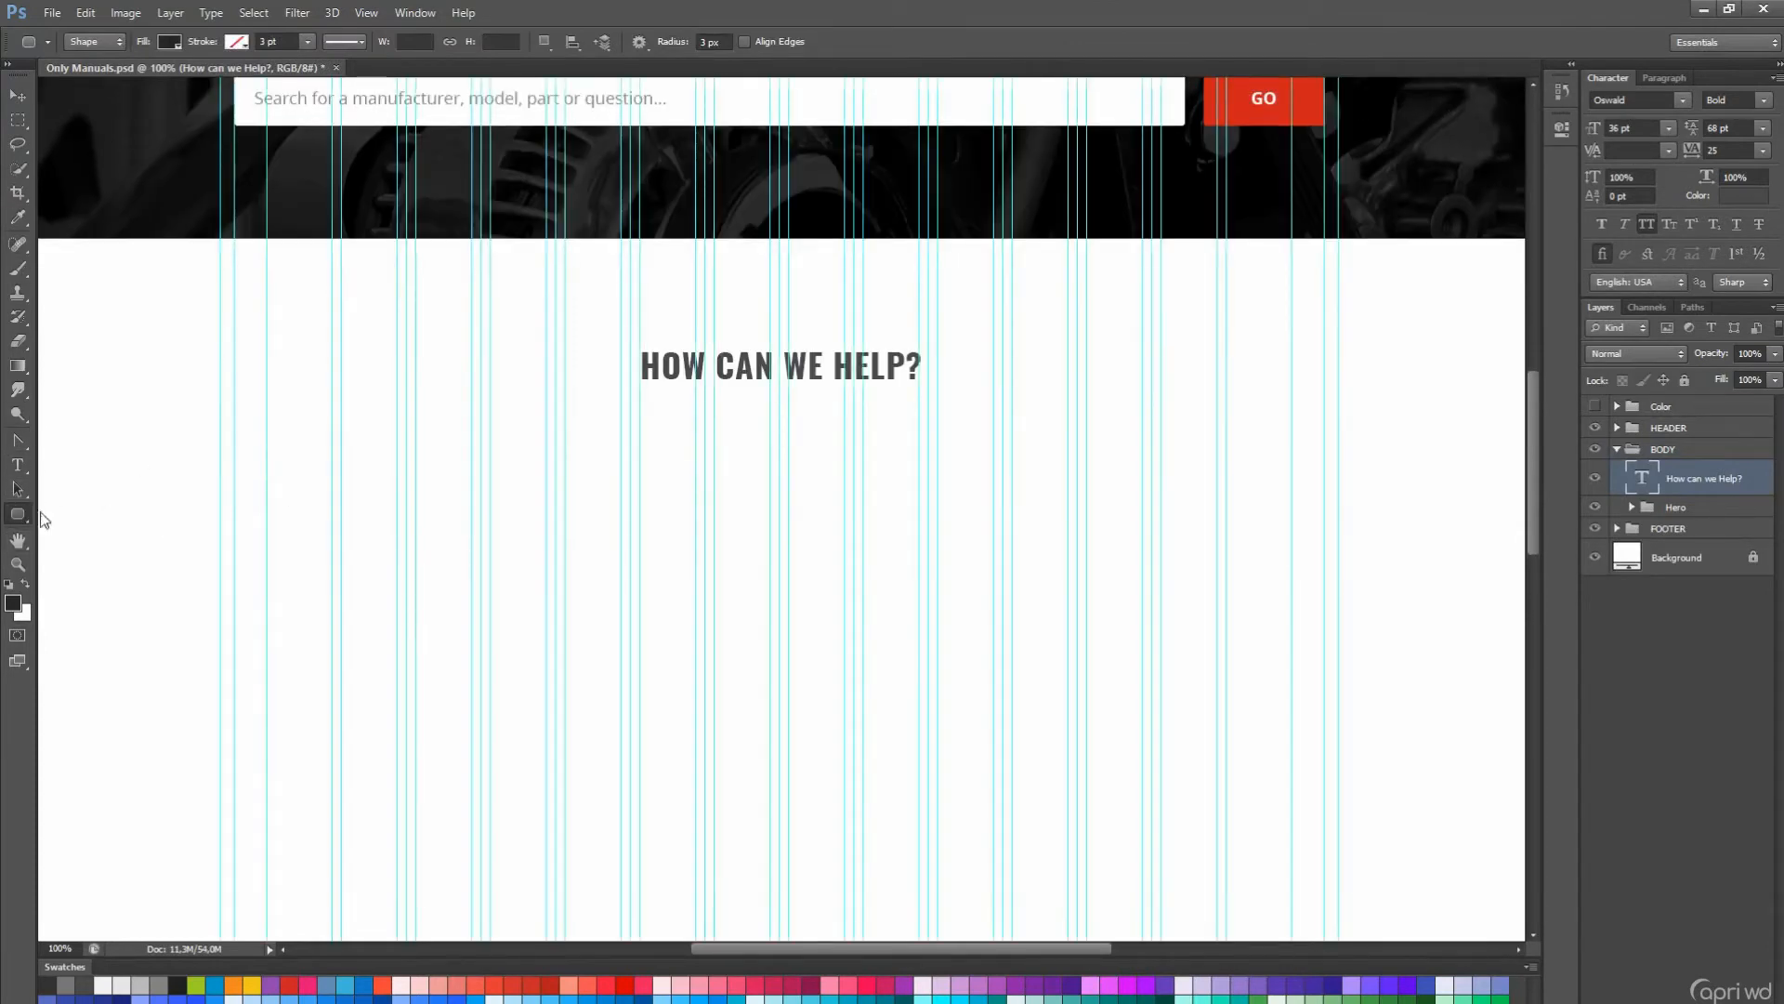
pyautogui.rightClick(19, 515)
pyautogui.click(93, 587)
pyautogui.moveTo(234, 459); pyautogui.dragTo(358, 676)
pyautogui.press('v')
pyautogui.scroll(-1, 243, 678)
pyautogui.hotkey('ctrl', 'z')
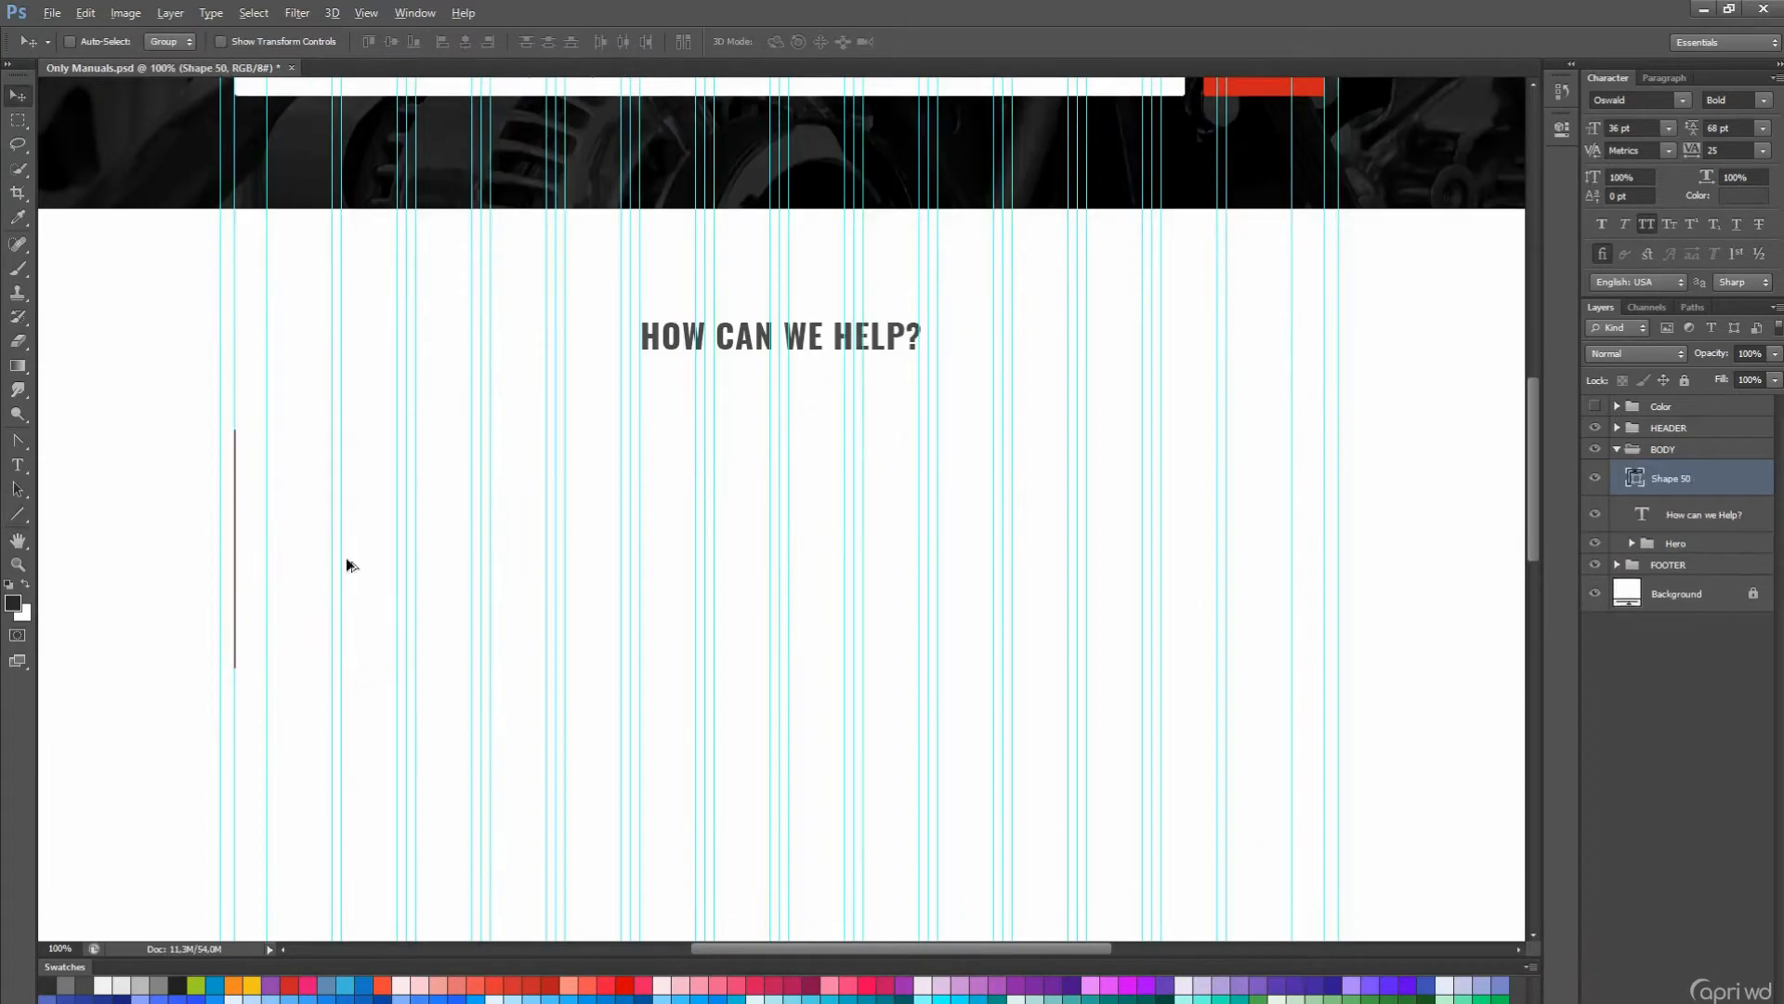
# - Duplicate the vertical line four times, placing one copy on the right content guide and the others between
pyautogui.hotkey('ctrl', 'j')
pyautogui.moveTo(293, 576); pyautogui.dragTo(1360, 633)
pyautogui.hotkey('ctrl', 'j')
pyautogui.hotkey('ctrl', 'j')
pyautogui.hotkey('ctrl', 'j')
pyautogui.scroll(1, 1372, 634)
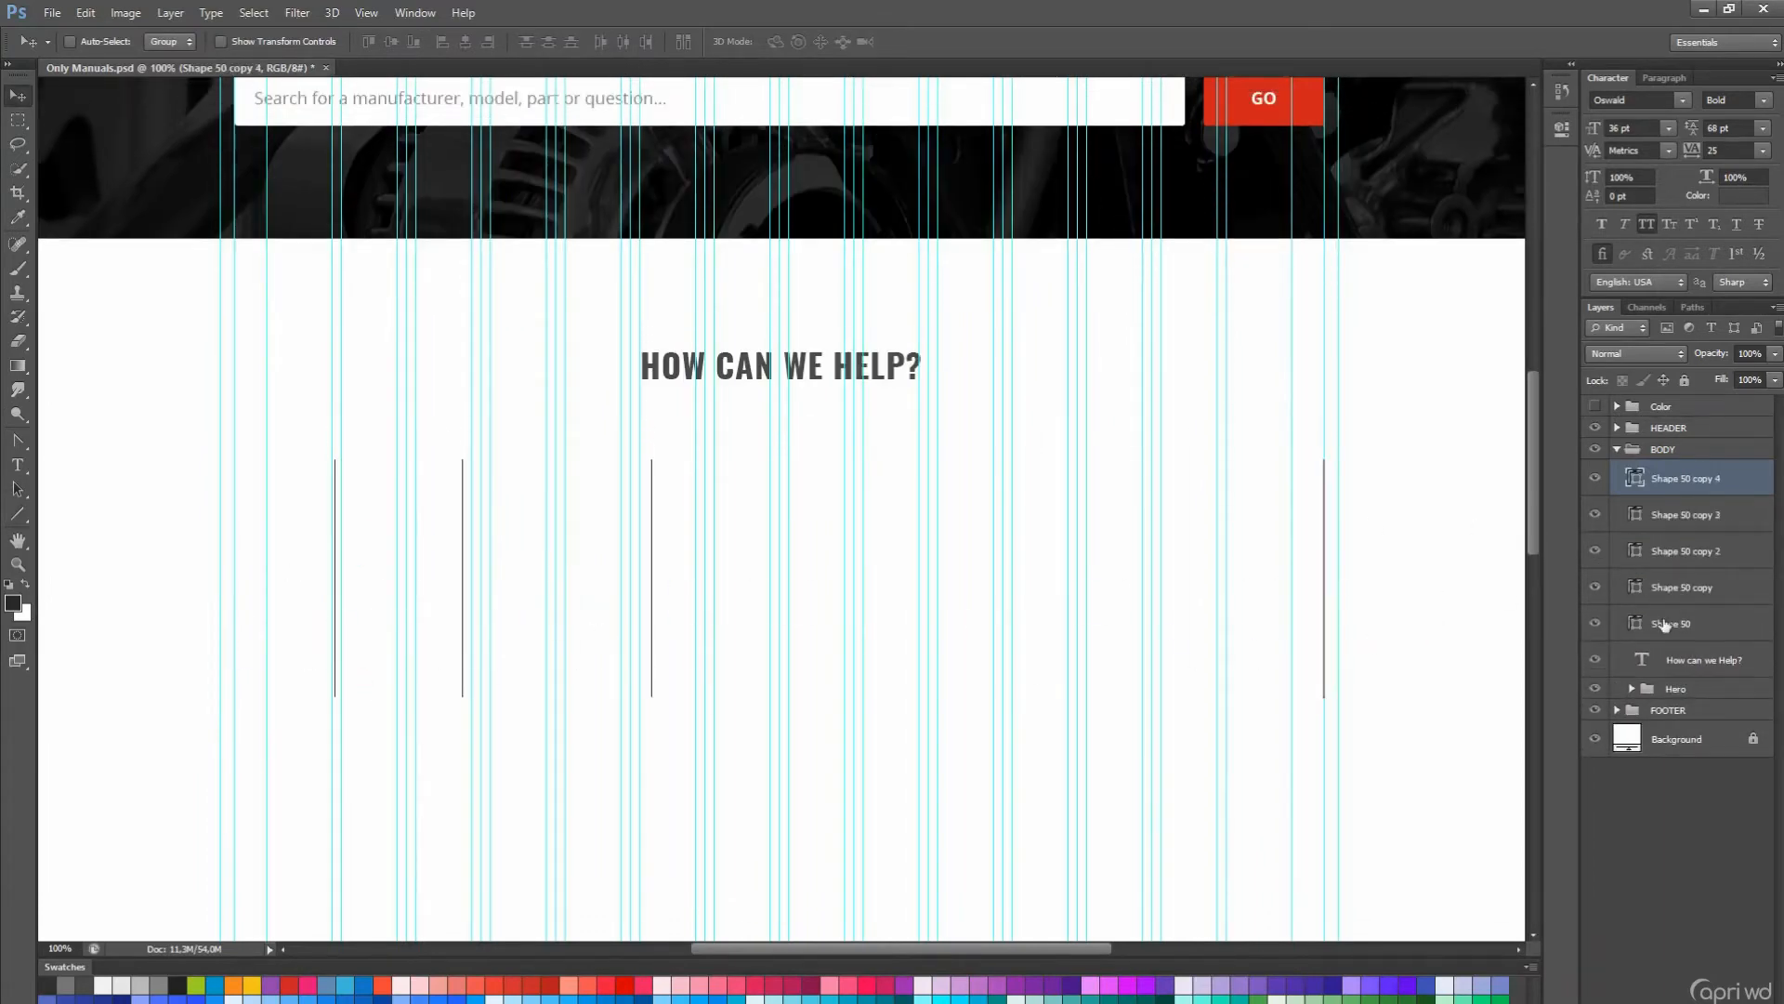
# - Distribute the five vertical lines evenly across the content width and merge them into one shape layer, with the guides hidden
pyautogui.click(1664, 625)
pyautogui.keyDown('shift'); pyautogui.click(1699, 481); pyautogui.keyUp('shift')
pyautogui.click(625, 41)
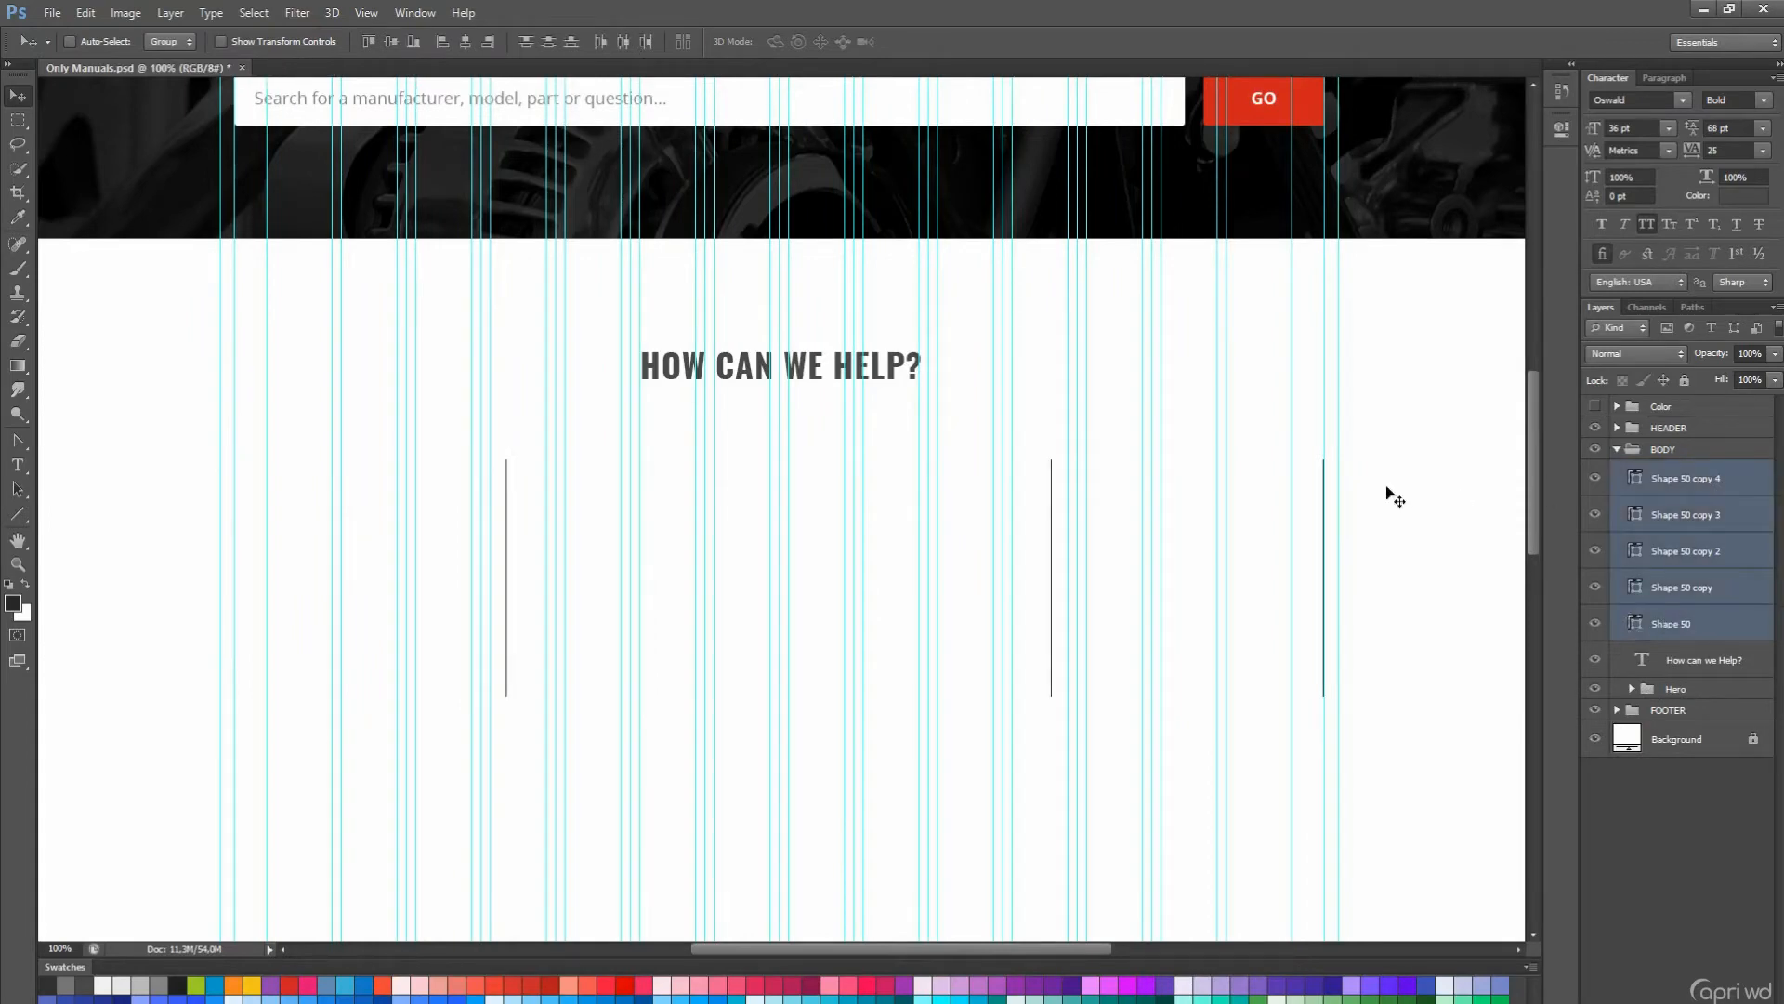
pyautogui.hotkey('ctrl', ';')
pyautogui.scroll(-1, 1300, 549)
pyautogui.rightClick(1713, 510)
pyautogui.click(1580, 753)
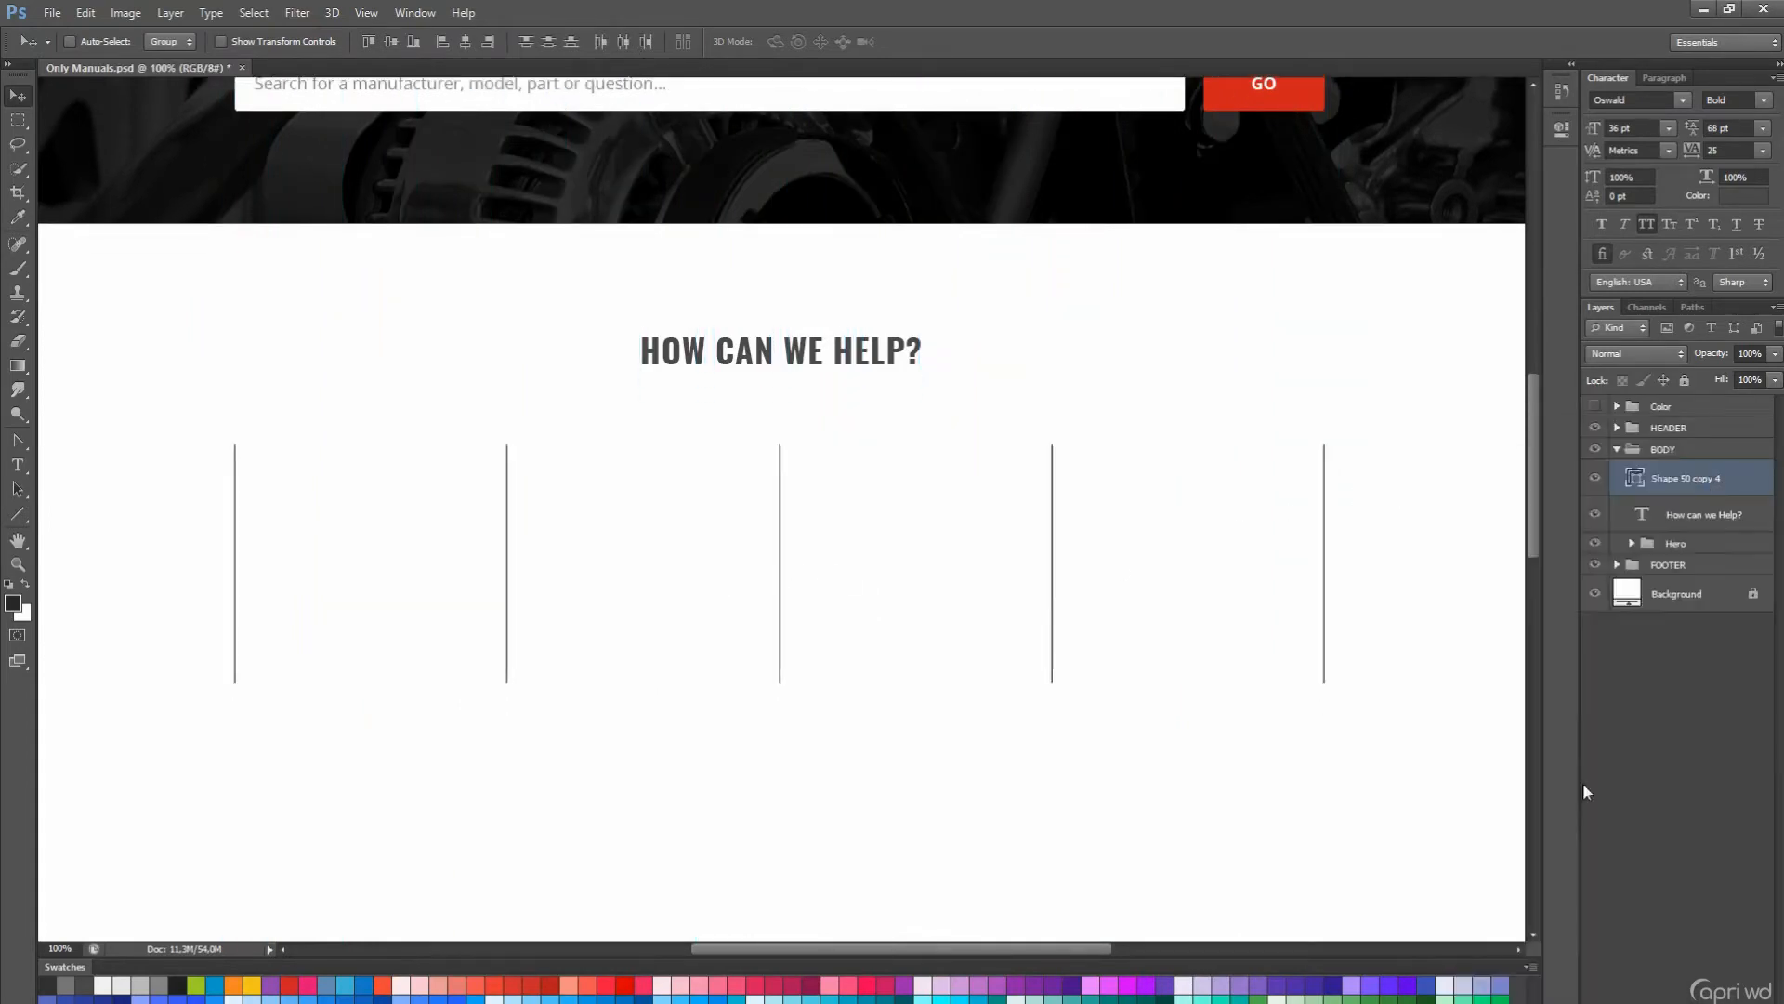
# - Show the guides and draw a dark rounded square card inside the first column between the vertical lines
pyautogui.click(18, 514)
pyautogui.rightClick(18, 514)
pyautogui.click(93, 519)
pyautogui.hotkey('ctrl', ';')
pyautogui.moveTo(237, 444); pyautogui.dragTo(489, 759)
pyautogui.press('a')
pyautogui.press('v')
# - Copy the rounded card three times across the row and distribute the four cards evenly over the content width
pyautogui.moveTo(460, 681); pyautogui.dragTo(748, 683)
pyautogui.keyDown('shift'); pyautogui.click(1710, 586); pyautogui.keyUp('shift')
pyautogui.click(624, 42)
pyautogui.click(1689, 517)
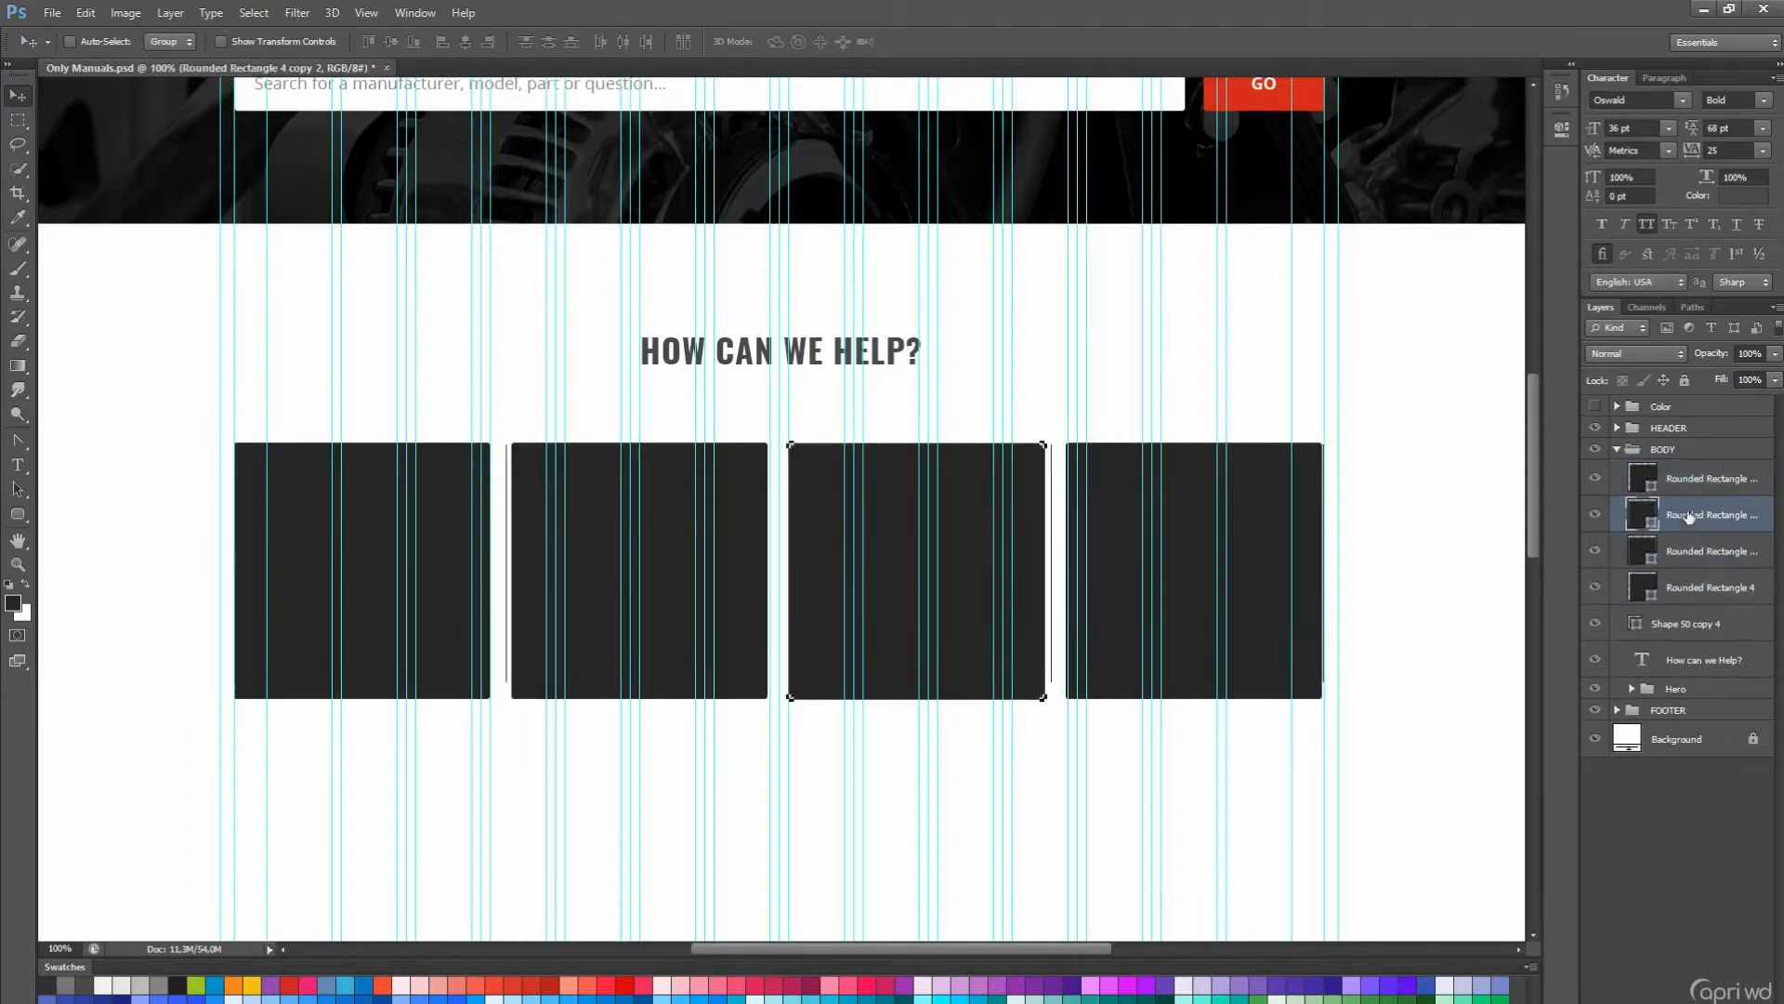
# - Nudge the copied cards slightly to the right and distribute all four cards evenly across the row
pyautogui.click(1692, 554)
pyautogui.press('Right')
pyautogui.press('Right')
pyautogui.press('Right')
pyautogui.click(1719, 591)
pyautogui.keyDown('shift'); pyautogui.click(1701, 478); pyautogui.keyUp('shift')
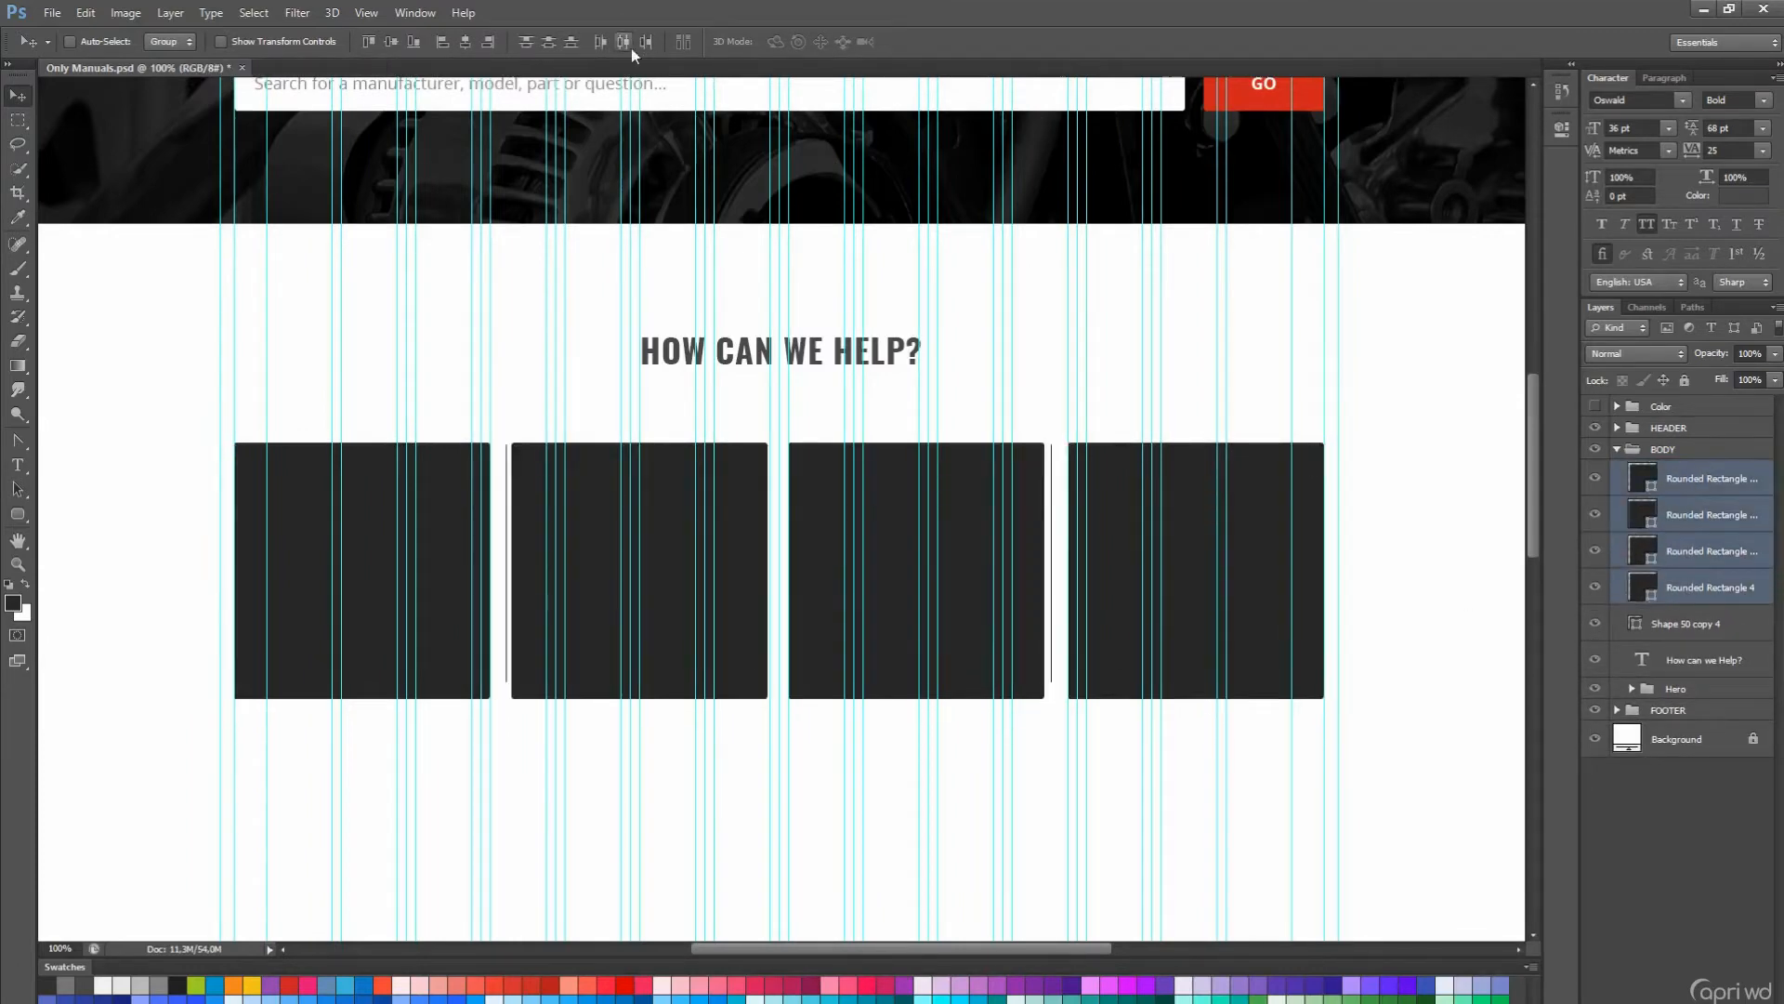
pyautogui.click(623, 43)
# - Hide the guides and delete the vertical divider lines layer between the cards
pyautogui.hotkey('ctrl', ';')
pyautogui.click(1640, 632)
pyautogui.press('Delete')
pyautogui.press('a')
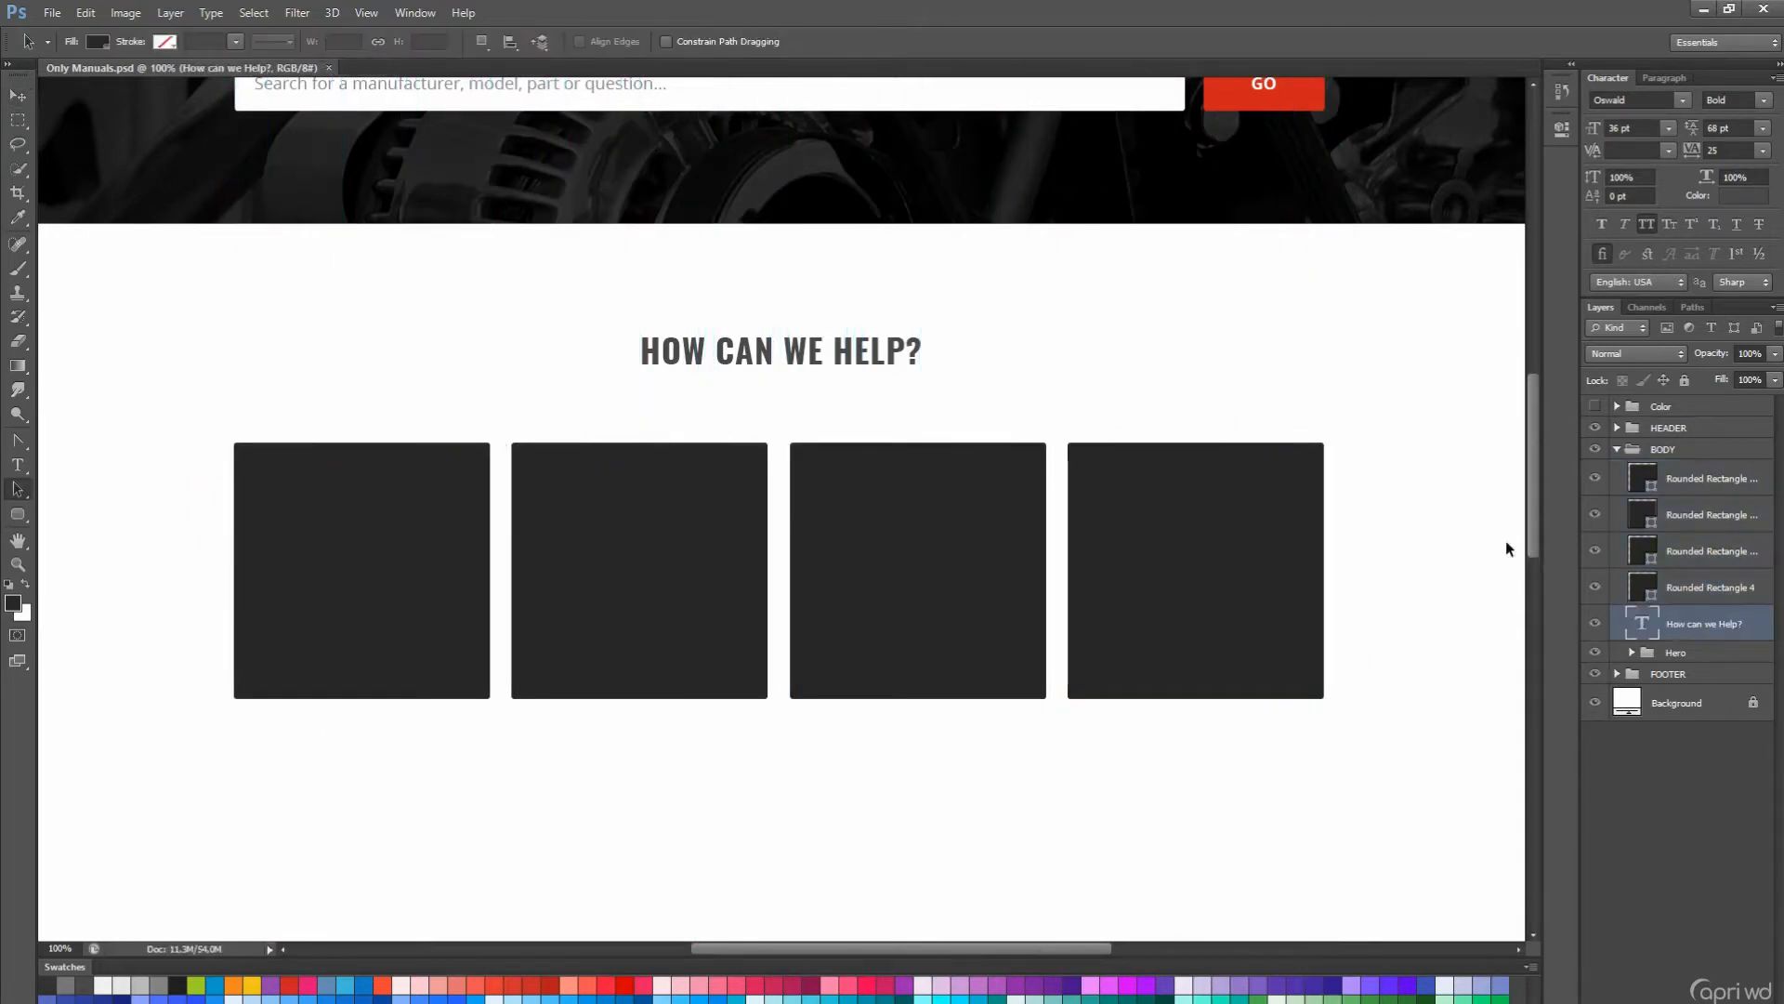
# - Delete the three copied cards and recolour the remaining first card light grey
pyautogui.click(1670, 588)
pyautogui.click(1664, 553)
pyautogui.keyDown('shift'); pyautogui.click(1675, 483); pyautogui.keyUp('shift')
pyautogui.press('Delete')
pyautogui.moveTo(1018, 475); pyautogui.dragTo(1098, 486)
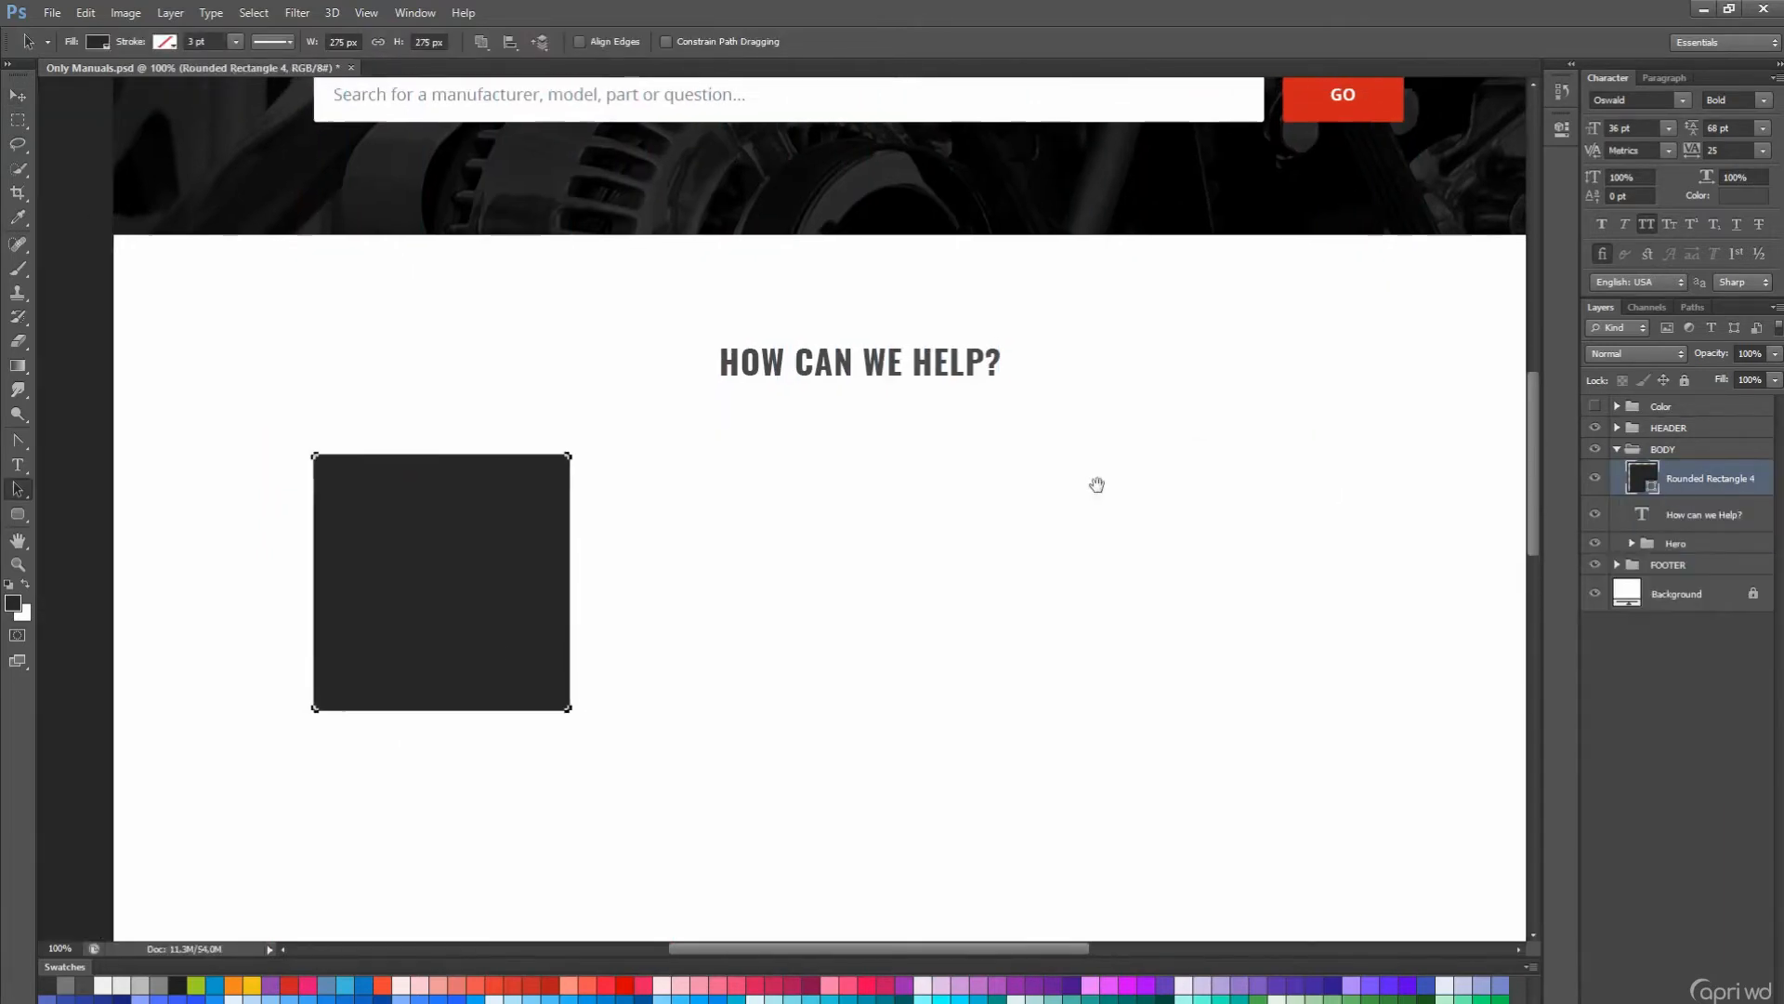
pyautogui.doubleClick(1642, 477)
pyautogui.press('Return')
# - Add the heading "Free Workshop Manuals" at 22 pt in Oswald Bold just below the grey card
pyautogui.press('t')
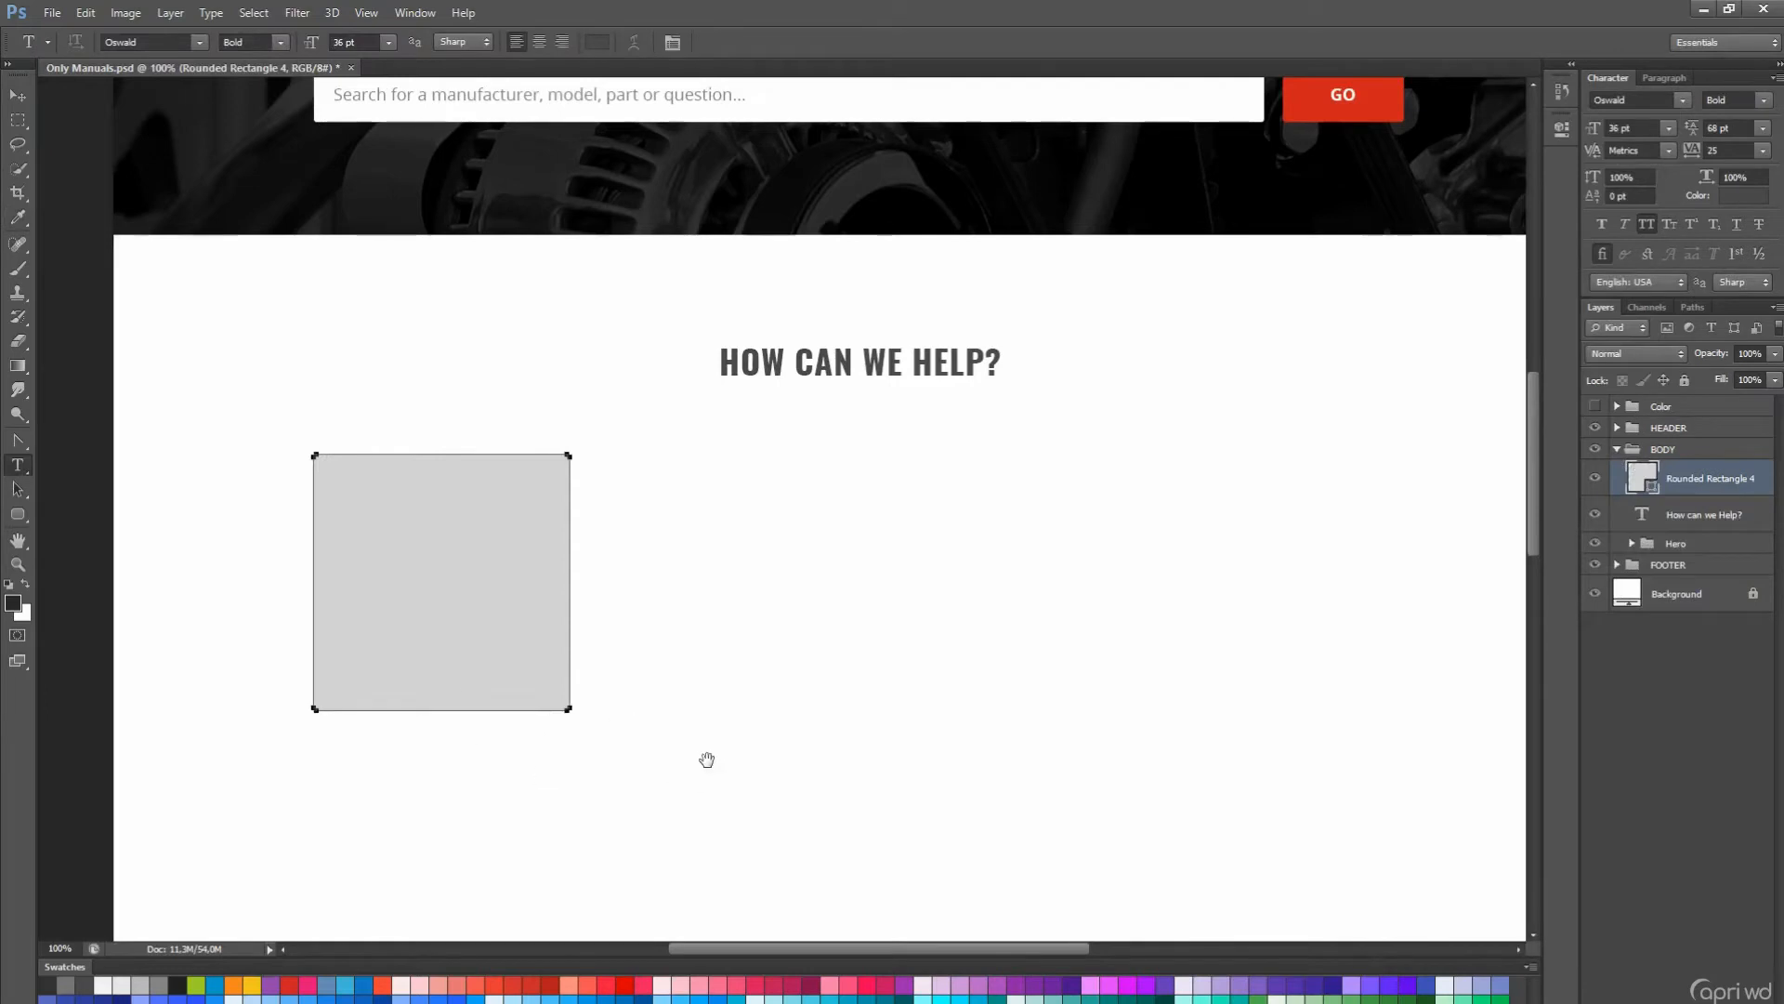
pyautogui.moveTo(707, 760); pyautogui.dragTo(828, 596)
pyautogui.click(455, 555)
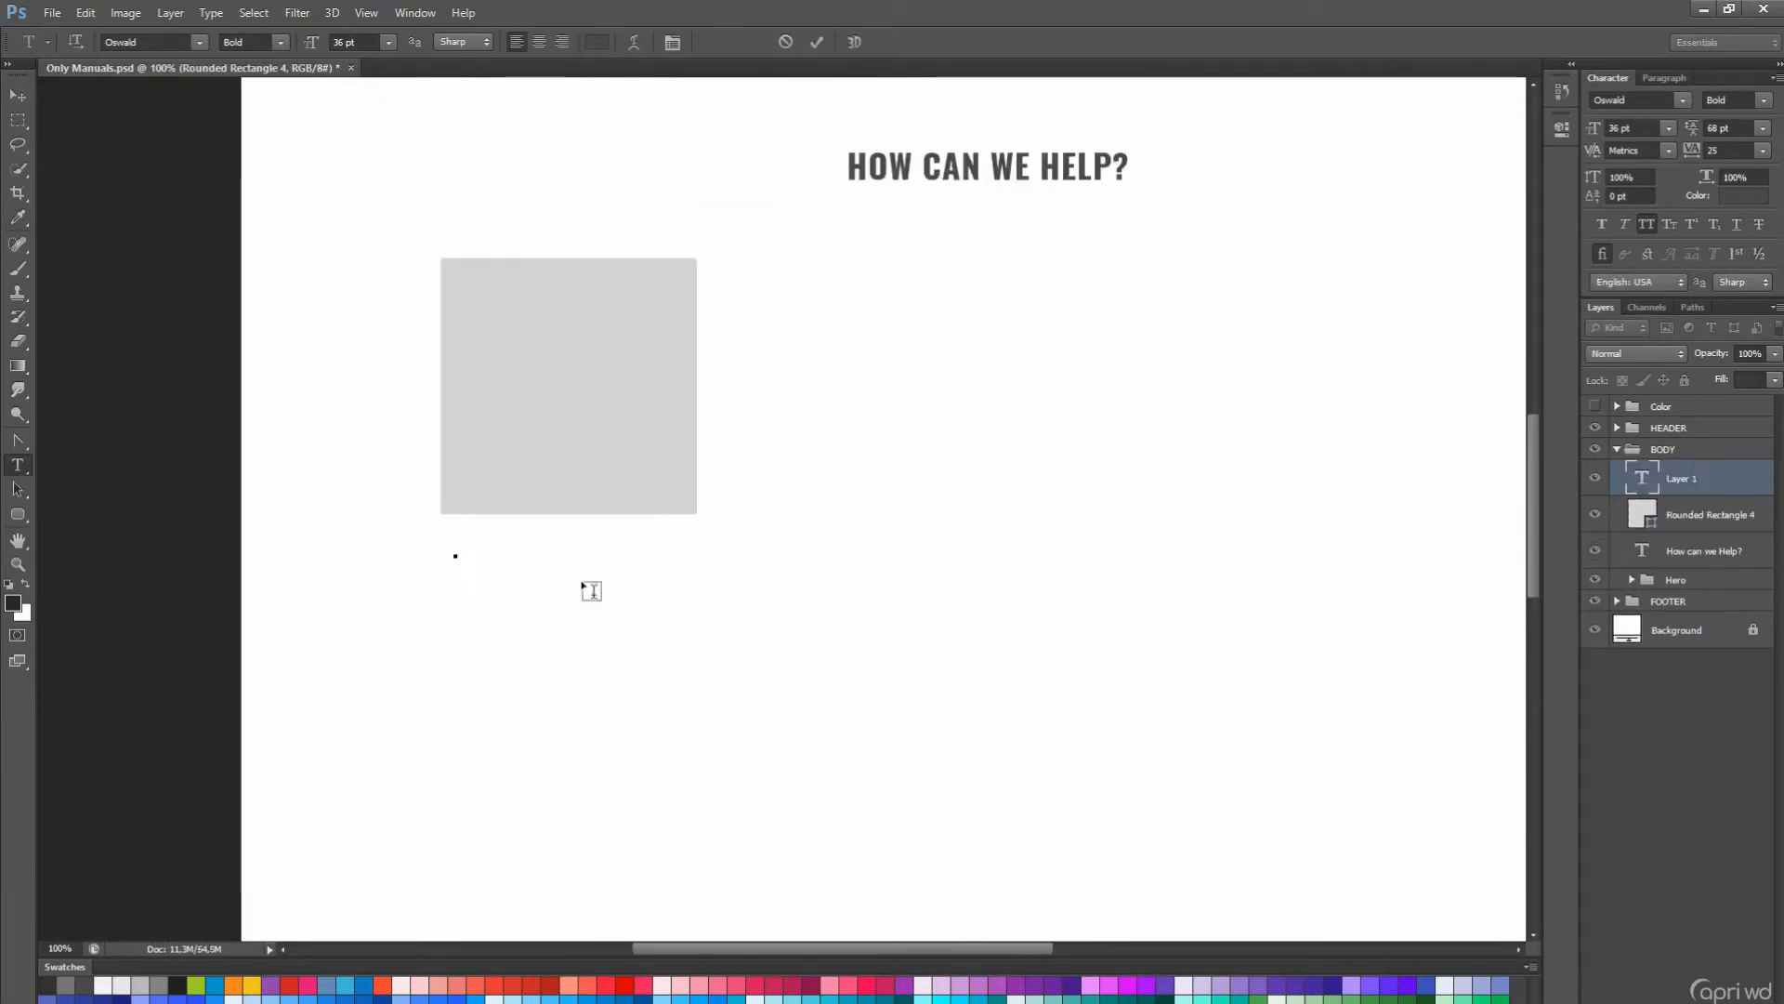
pyautogui.write('Free Workshop Ma')
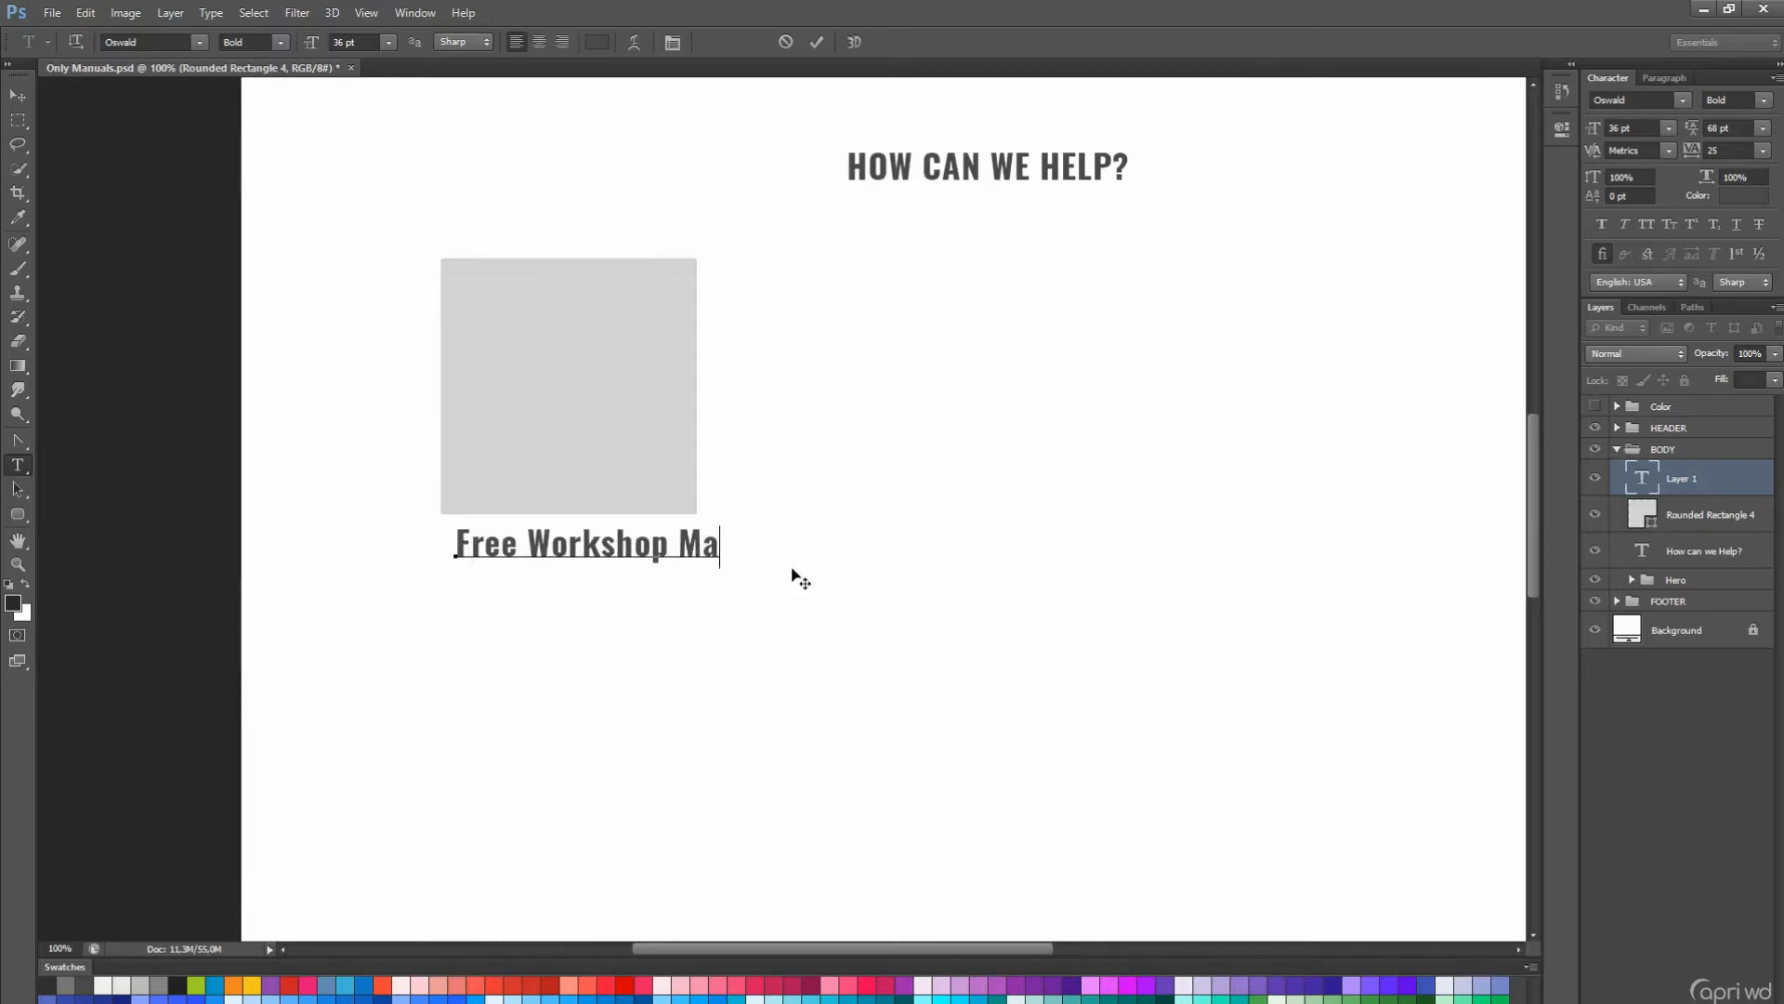
pyautogui.write('l')
pyautogui.hotkey('ctrl', 'Return')
pyautogui.click(389, 42)
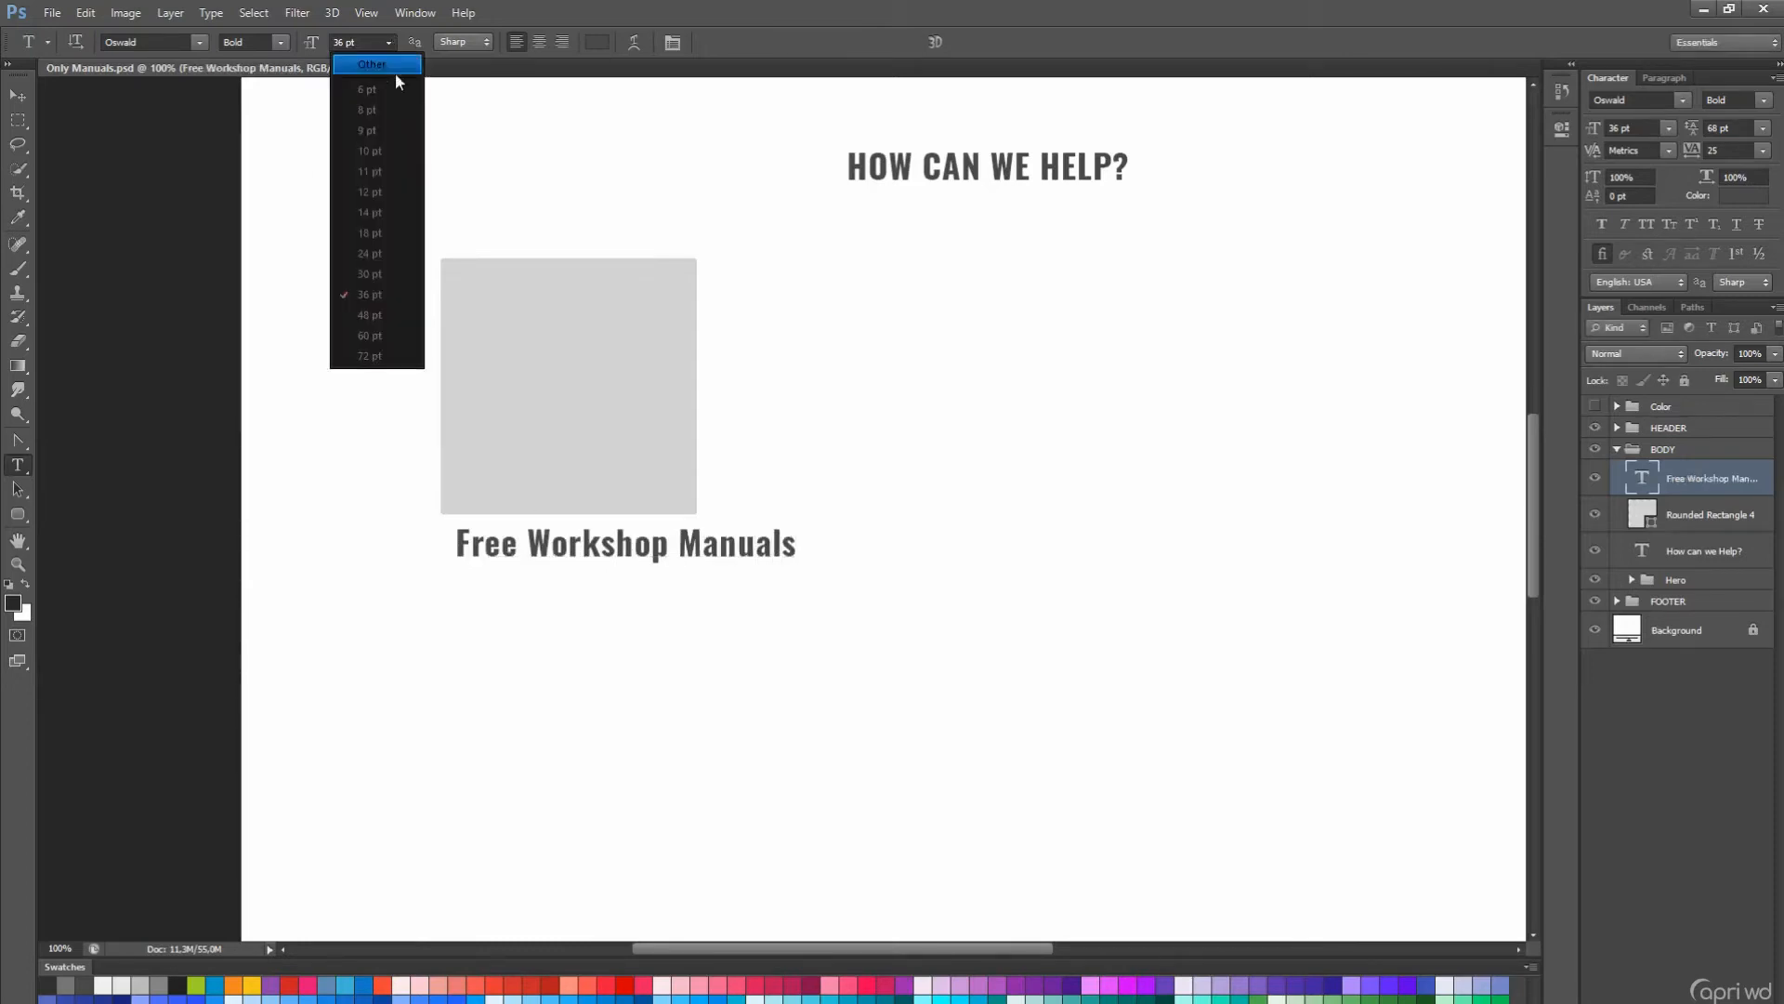
pyautogui.click(390, 237)
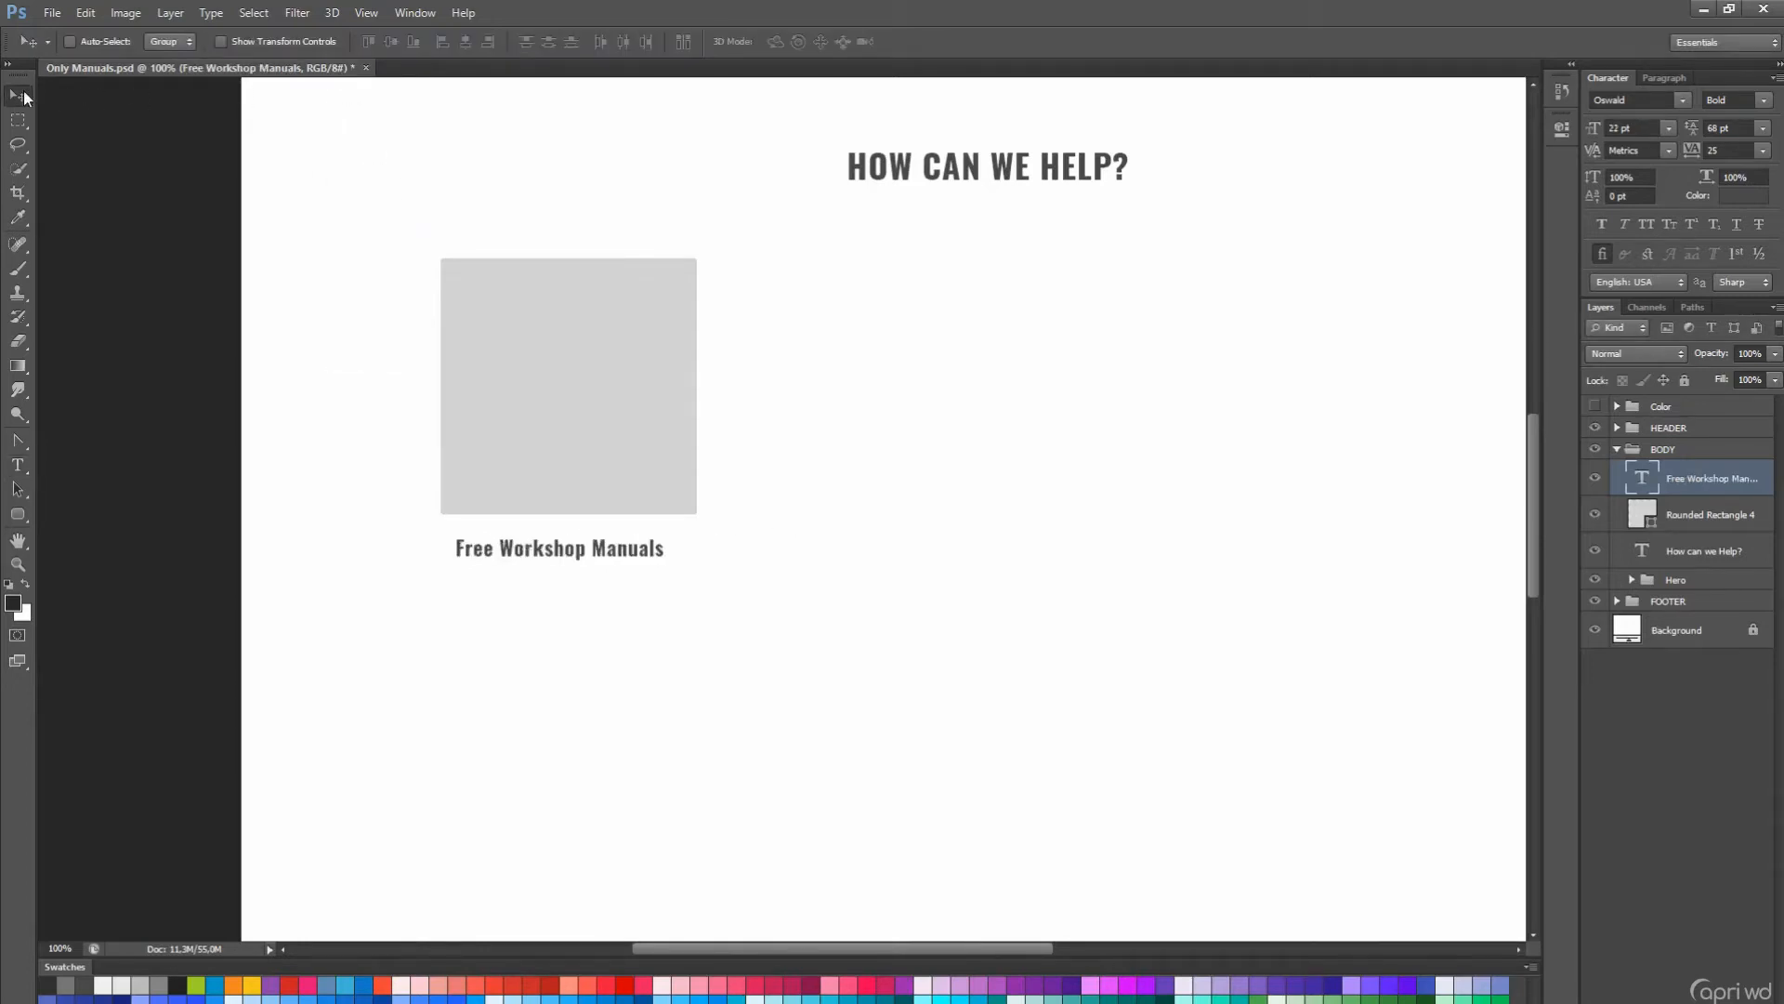
pyautogui.moveTo(626, 540); pyautogui.dragTo(625, 477)
# - Add the description "Discounted print service available" below the heading in Open Sans Regular at 18 pt
pyautogui.click(450, 546)
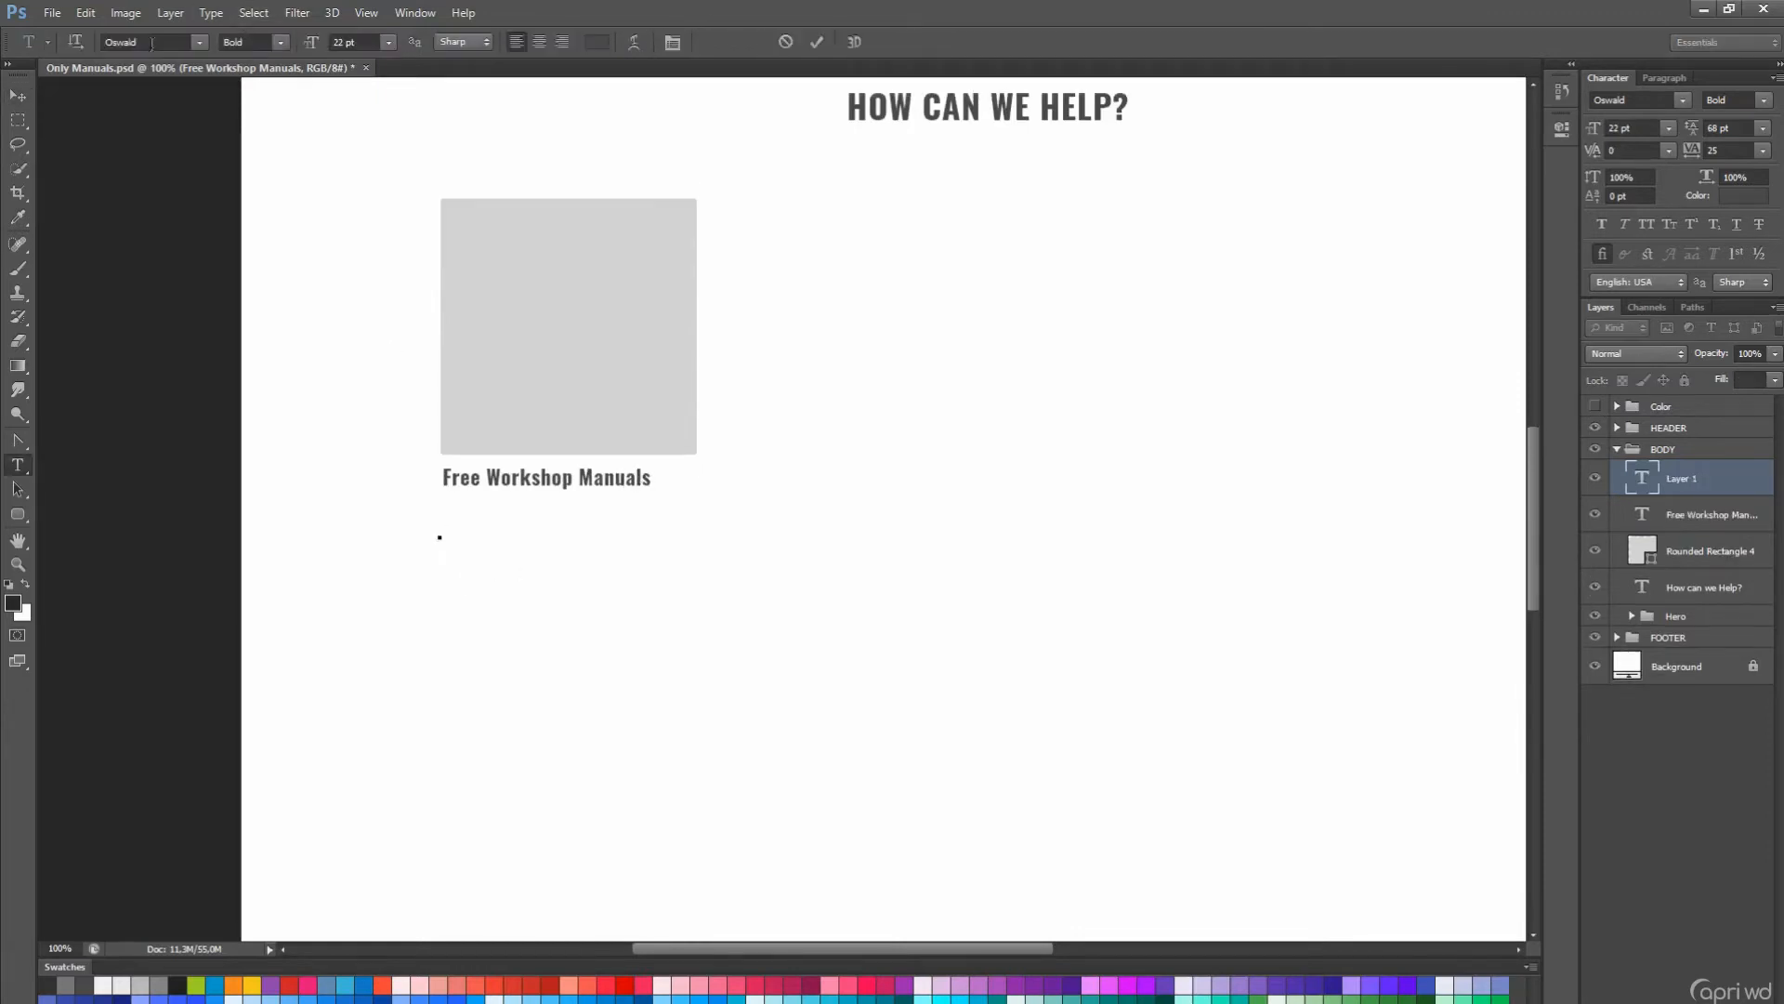
pyautogui.click(388, 42)
pyautogui.click(389, 281)
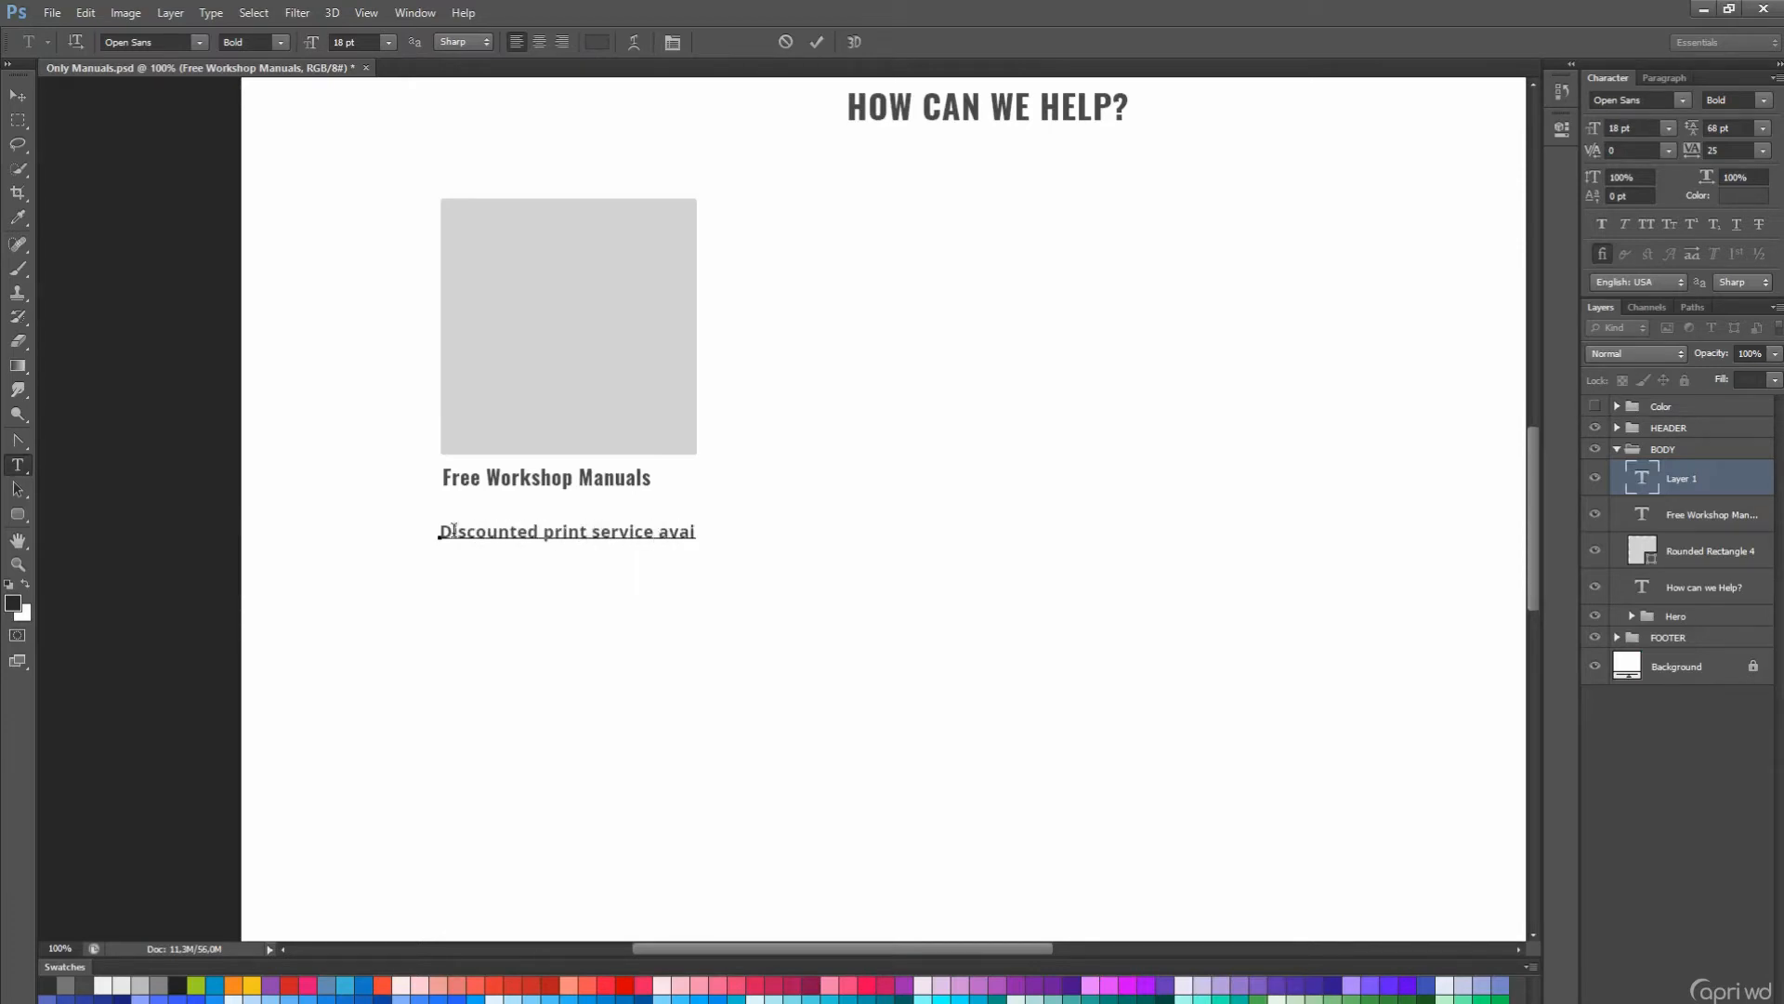
pyautogui.hotkey('ctrl', 'Return')
pyautogui.click(280, 42)
pyautogui.click(251, 82)
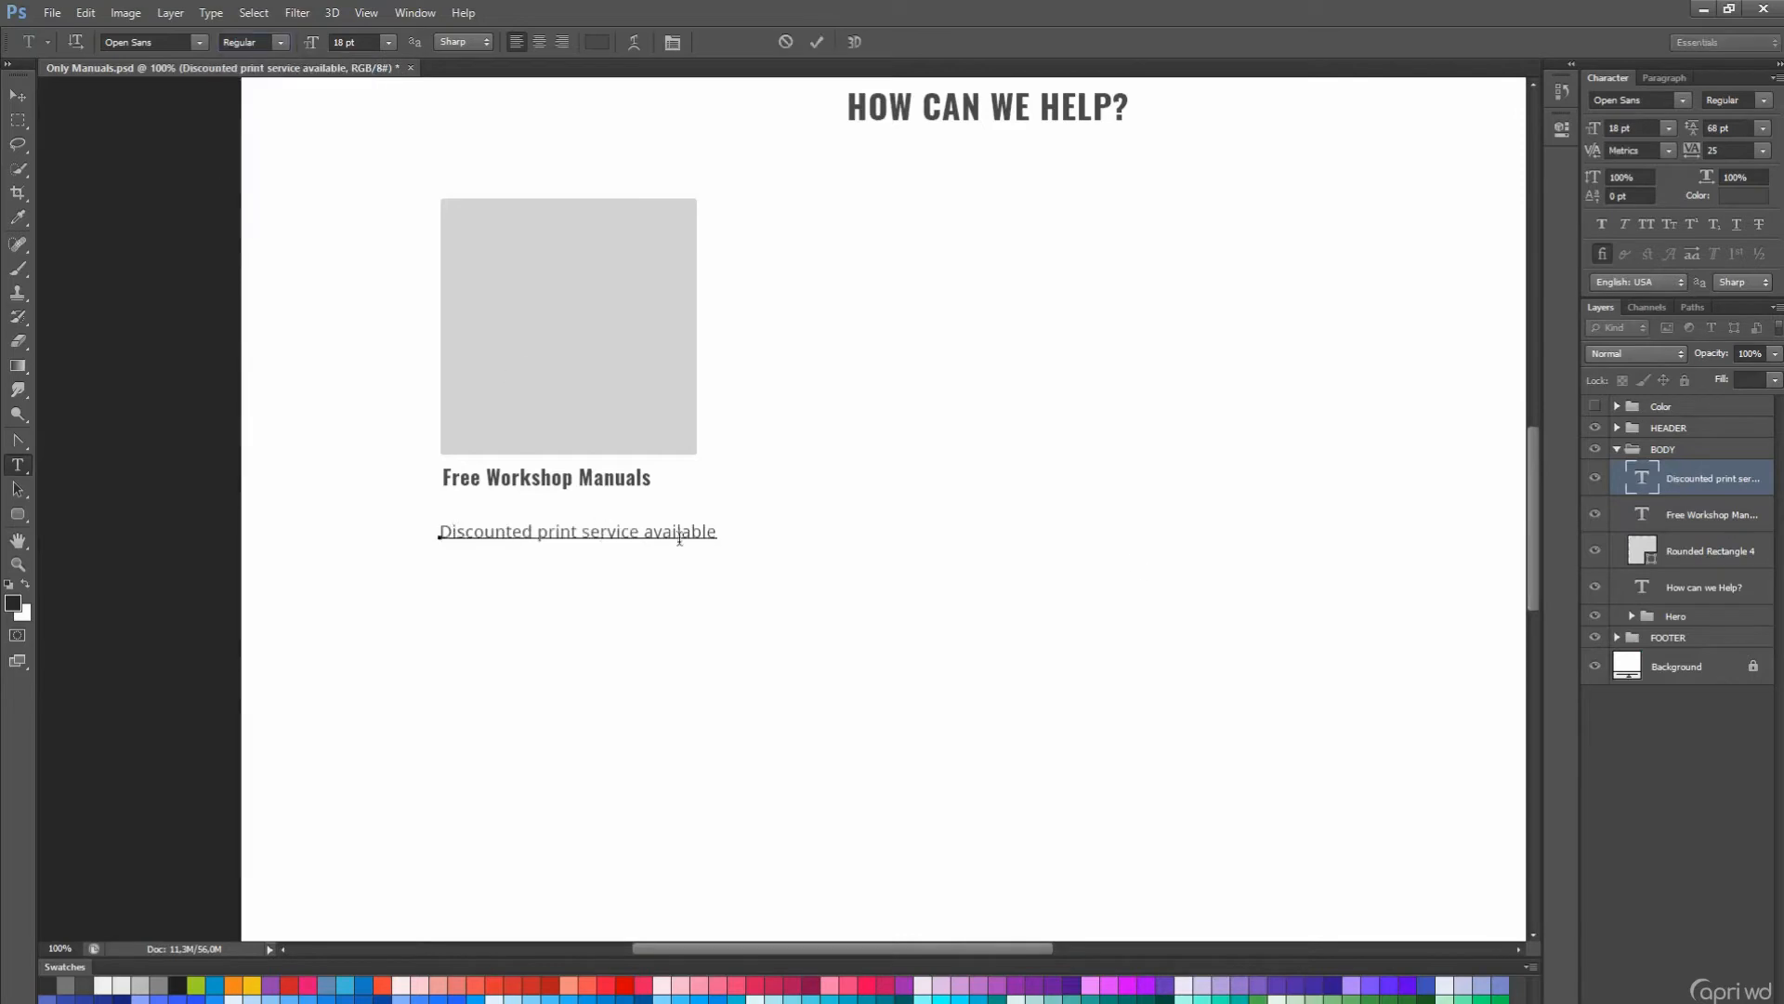
# - Wrap the description inside a text box about 245 px wide and set its line spacing to 26 pt
pyautogui.click(707, 531)
pyautogui.moveTo(736, 546); pyautogui.dragTo(671, 623)
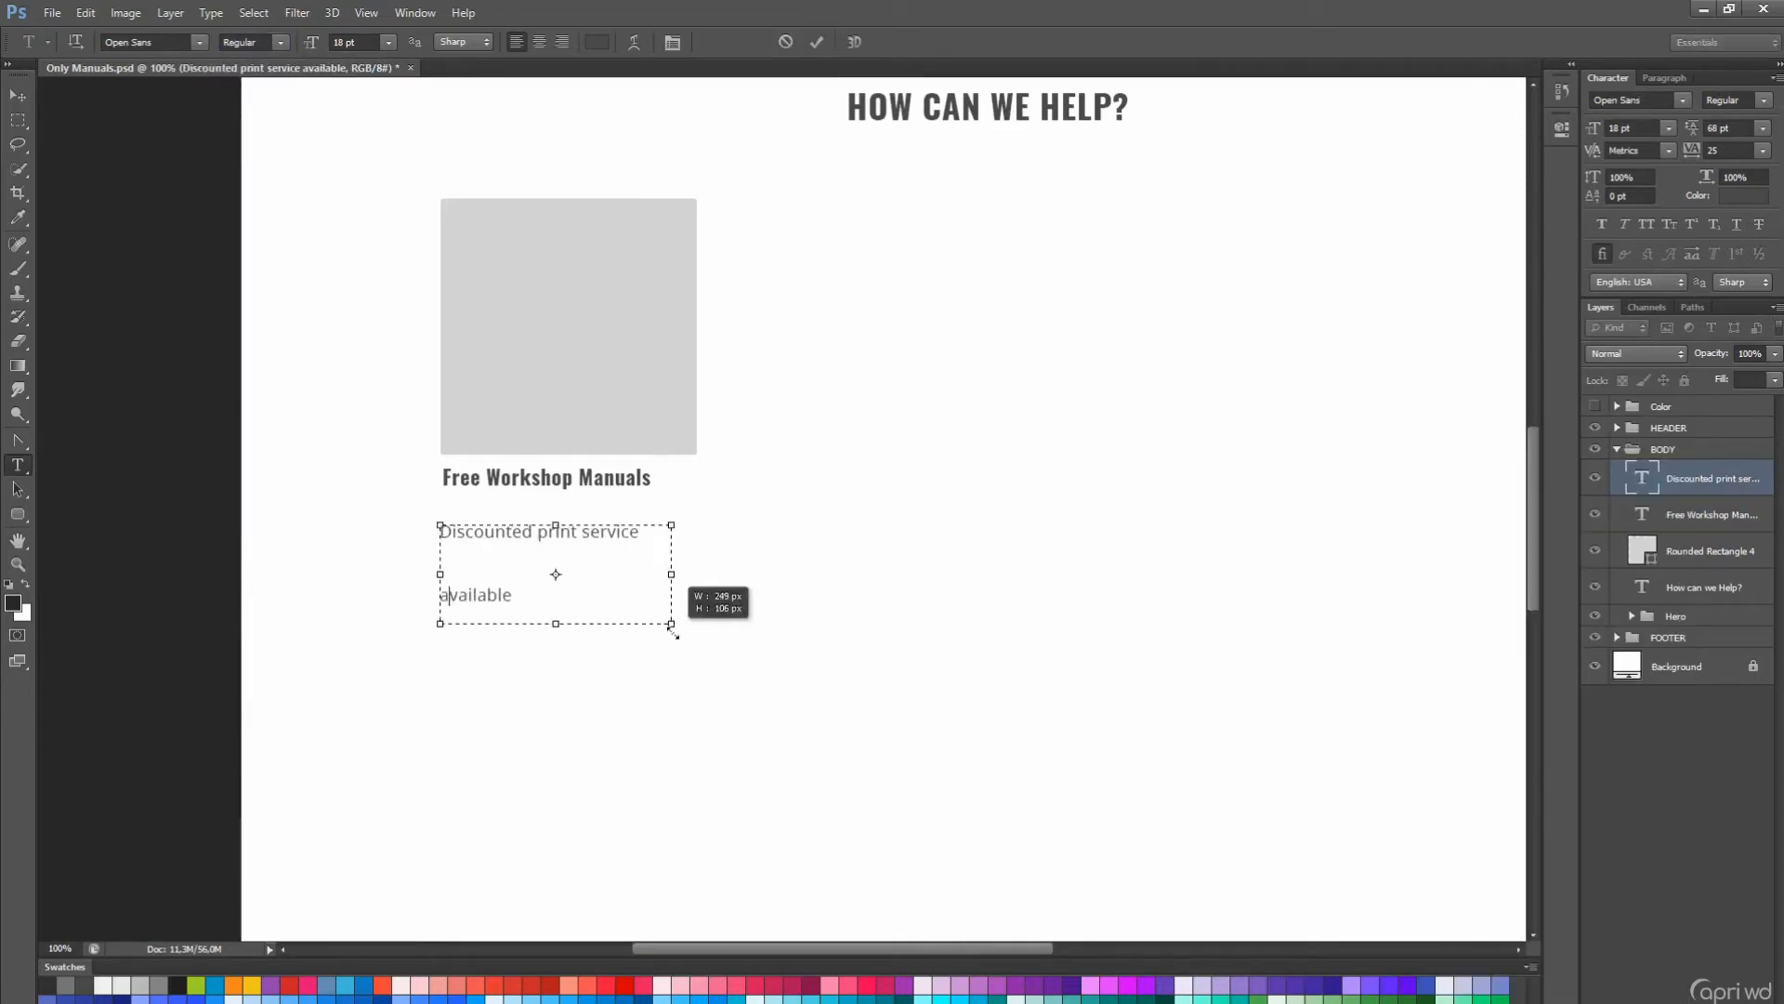
pyautogui.hotkey('ctrl', 'a')
pyautogui.hotkey('alt', 'Up')
pyautogui.hotkey('alt', 'Up')
pyautogui.hotkey('alt', 'Up')
pyautogui.hotkey('alt', 'Up')
pyautogui.hotkey('alt', 'Up')
pyautogui.hotkey('alt', 'Up')
pyautogui.hotkey('alt', 'Up')
pyautogui.hotkey('alt', 'Up')
pyautogui.hotkey('alt', 'Up')
pyautogui.hotkey('alt', 'Up')
pyautogui.hotkey('alt', 'Up')
pyautogui.hotkey('alt', 'Up')
pyautogui.hotkey('alt', 'Up')
pyautogui.hotkey('alt', 'Up')
pyautogui.hotkey('alt', 'Up')
pyautogui.hotkey('alt', 'Up')
pyautogui.hotkey('alt', 'Up')
pyautogui.hotkey('alt', 'Up')
pyautogui.hotkey('alt', 'Up')
pyautogui.hotkey('alt', 'Up')
pyautogui.hotkey('ctrl', 'Return')
pyautogui.press('v')
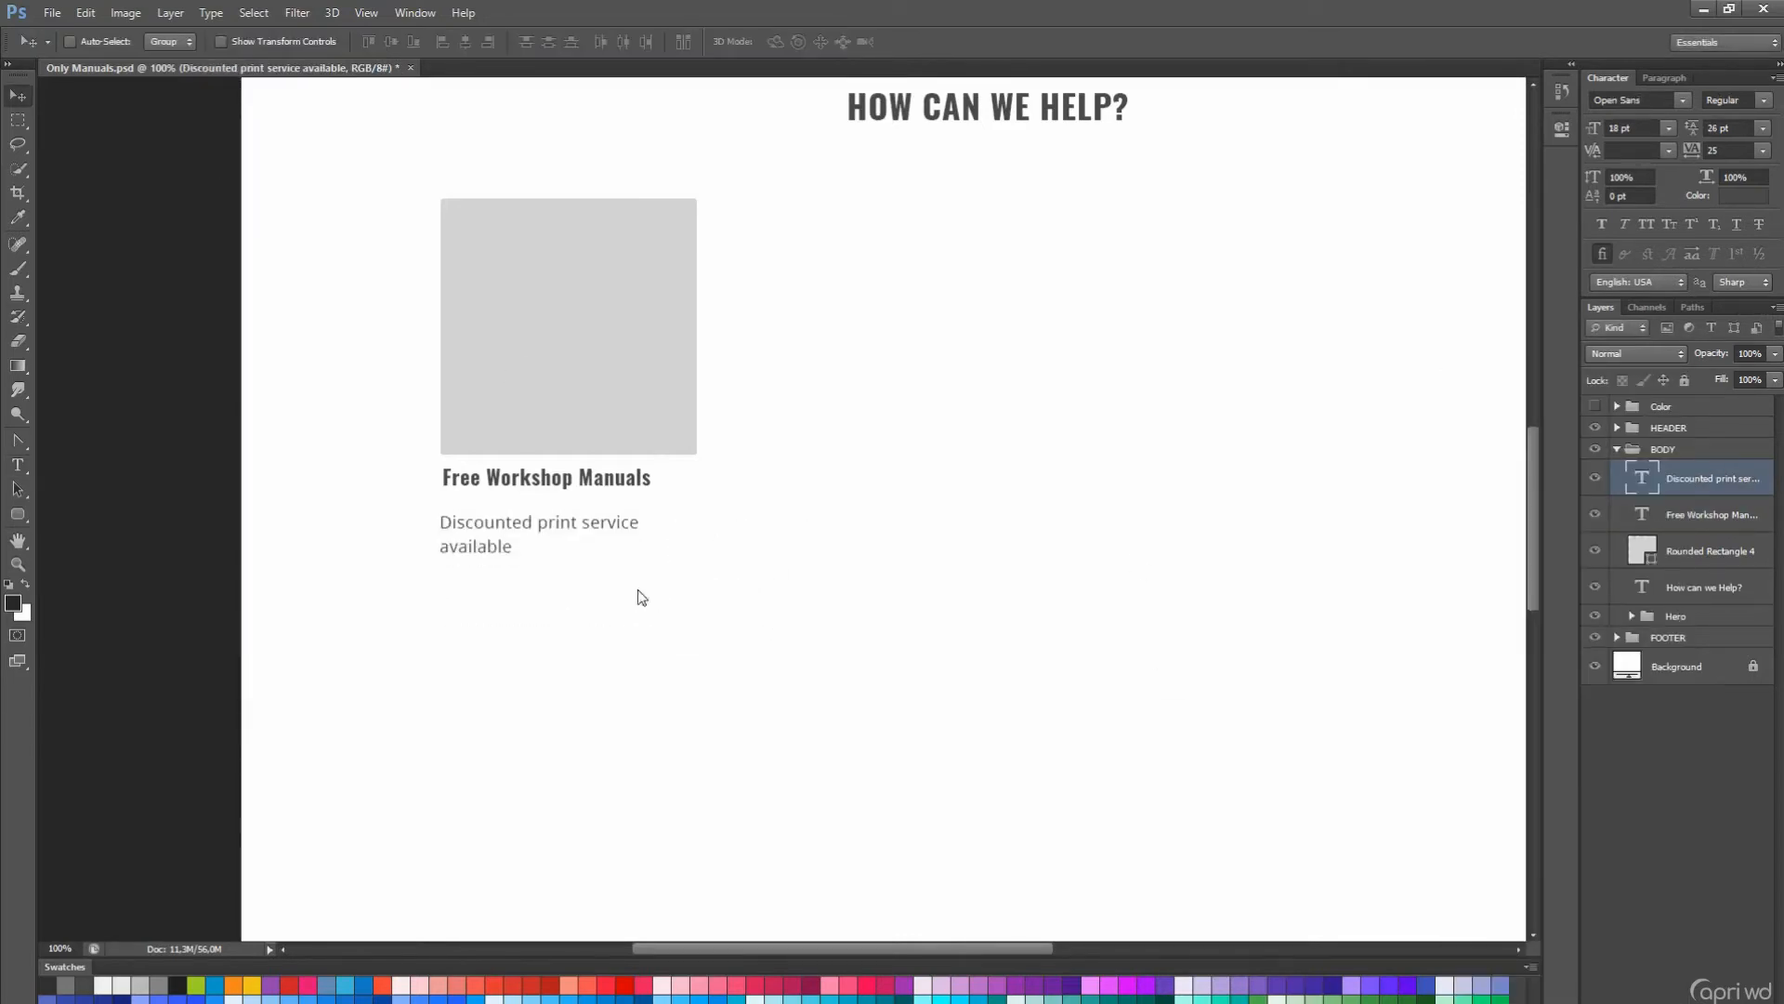
# - Centre-align the heading and description text and centre both horizontally beneath the grey card
pyautogui.keyDown('shift'); pyautogui.click(1715, 526); pyautogui.keyUp('shift')
pyautogui.click(444, 43)
pyautogui.scroll(3, 738, 364)
pyautogui.press('t')
pyautogui.click(539, 43)
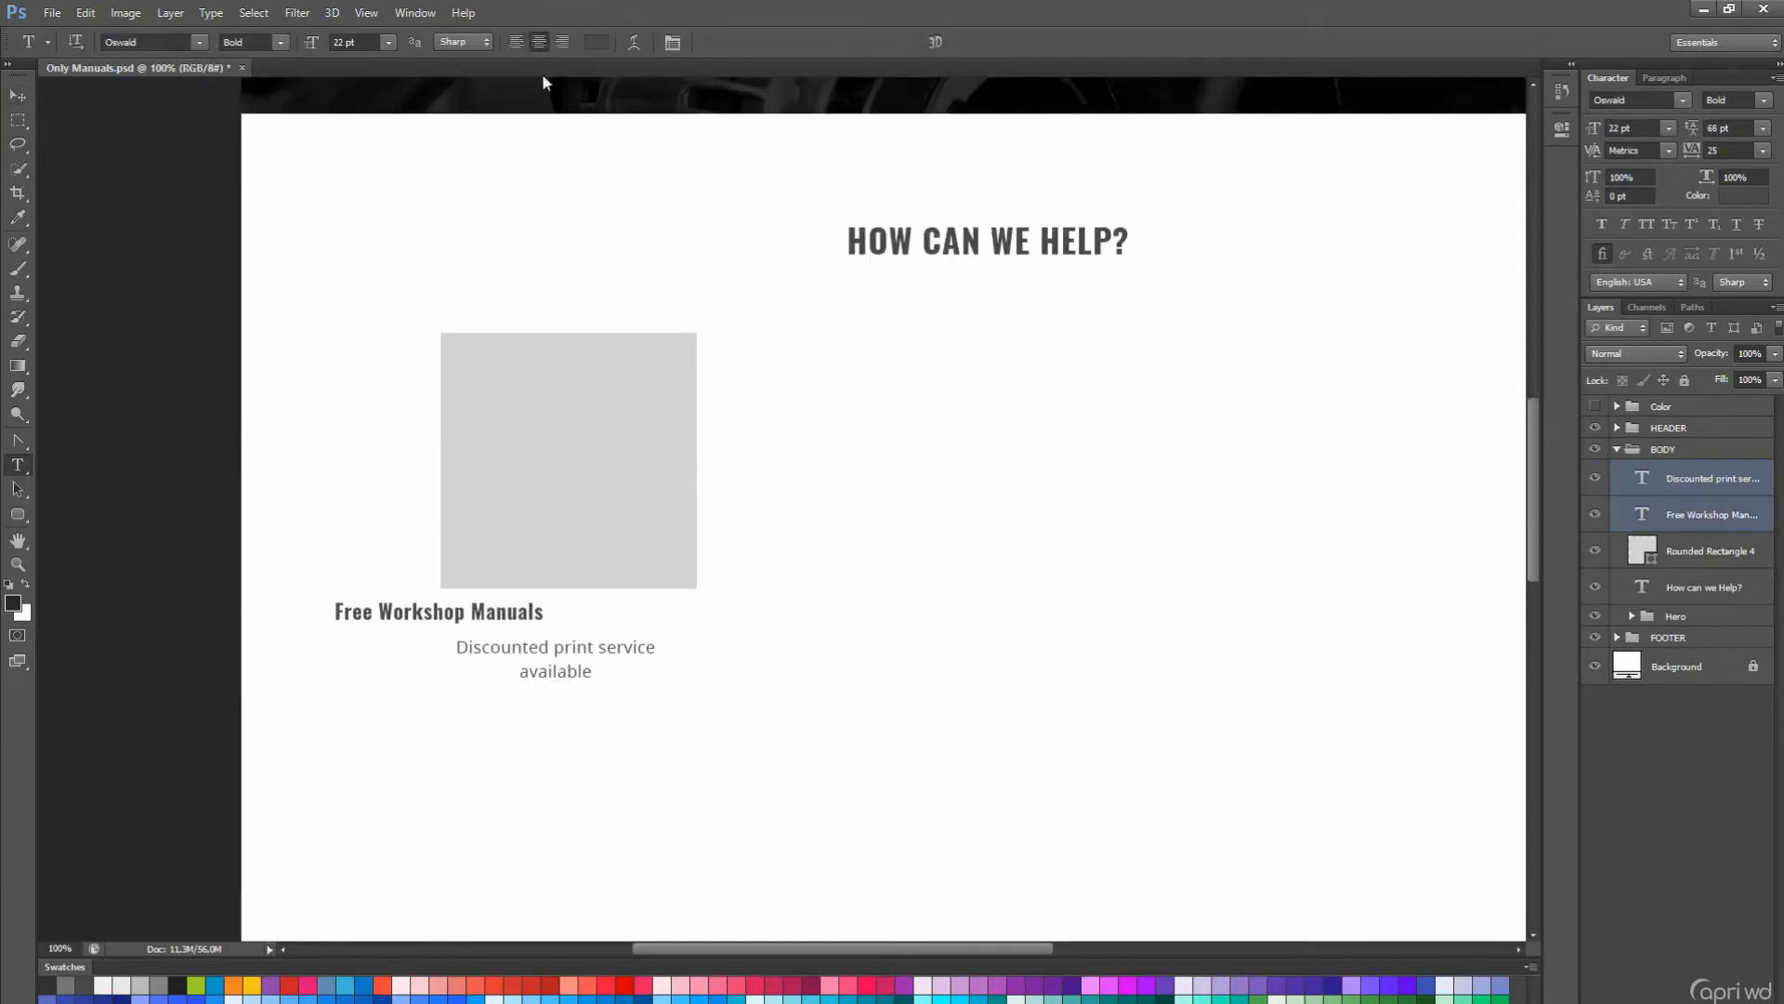
pyautogui.press('v')
pyautogui.click(465, 42)
pyautogui.scroll(2, 539, 669)
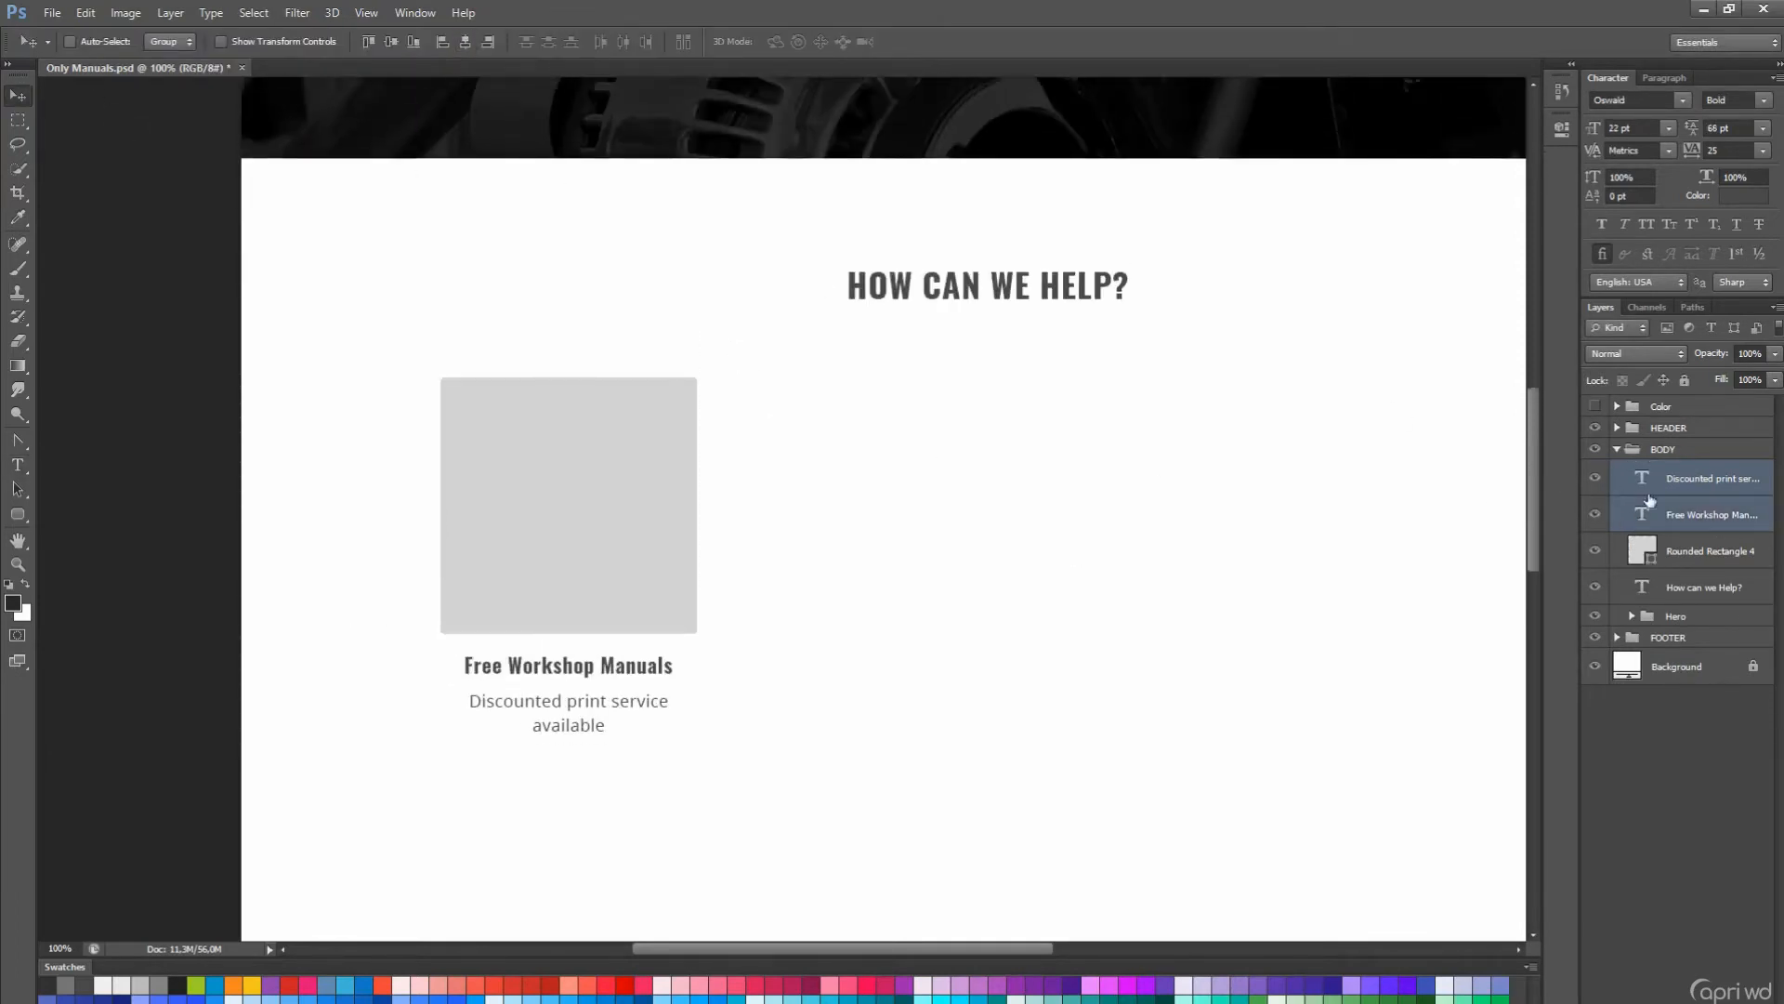
# - Hide the grey card rectangle and make the "Free Workshop Manuals" heading the active layer
pyautogui.keyDown('ctrl'); pyautogui.click(539, 721); pyautogui.keyUp('ctrl')
pyautogui.scroll(1, 557, 716)
pyautogui.press('a')
pyautogui.click(569, 520)
pyautogui.click(1595, 550)
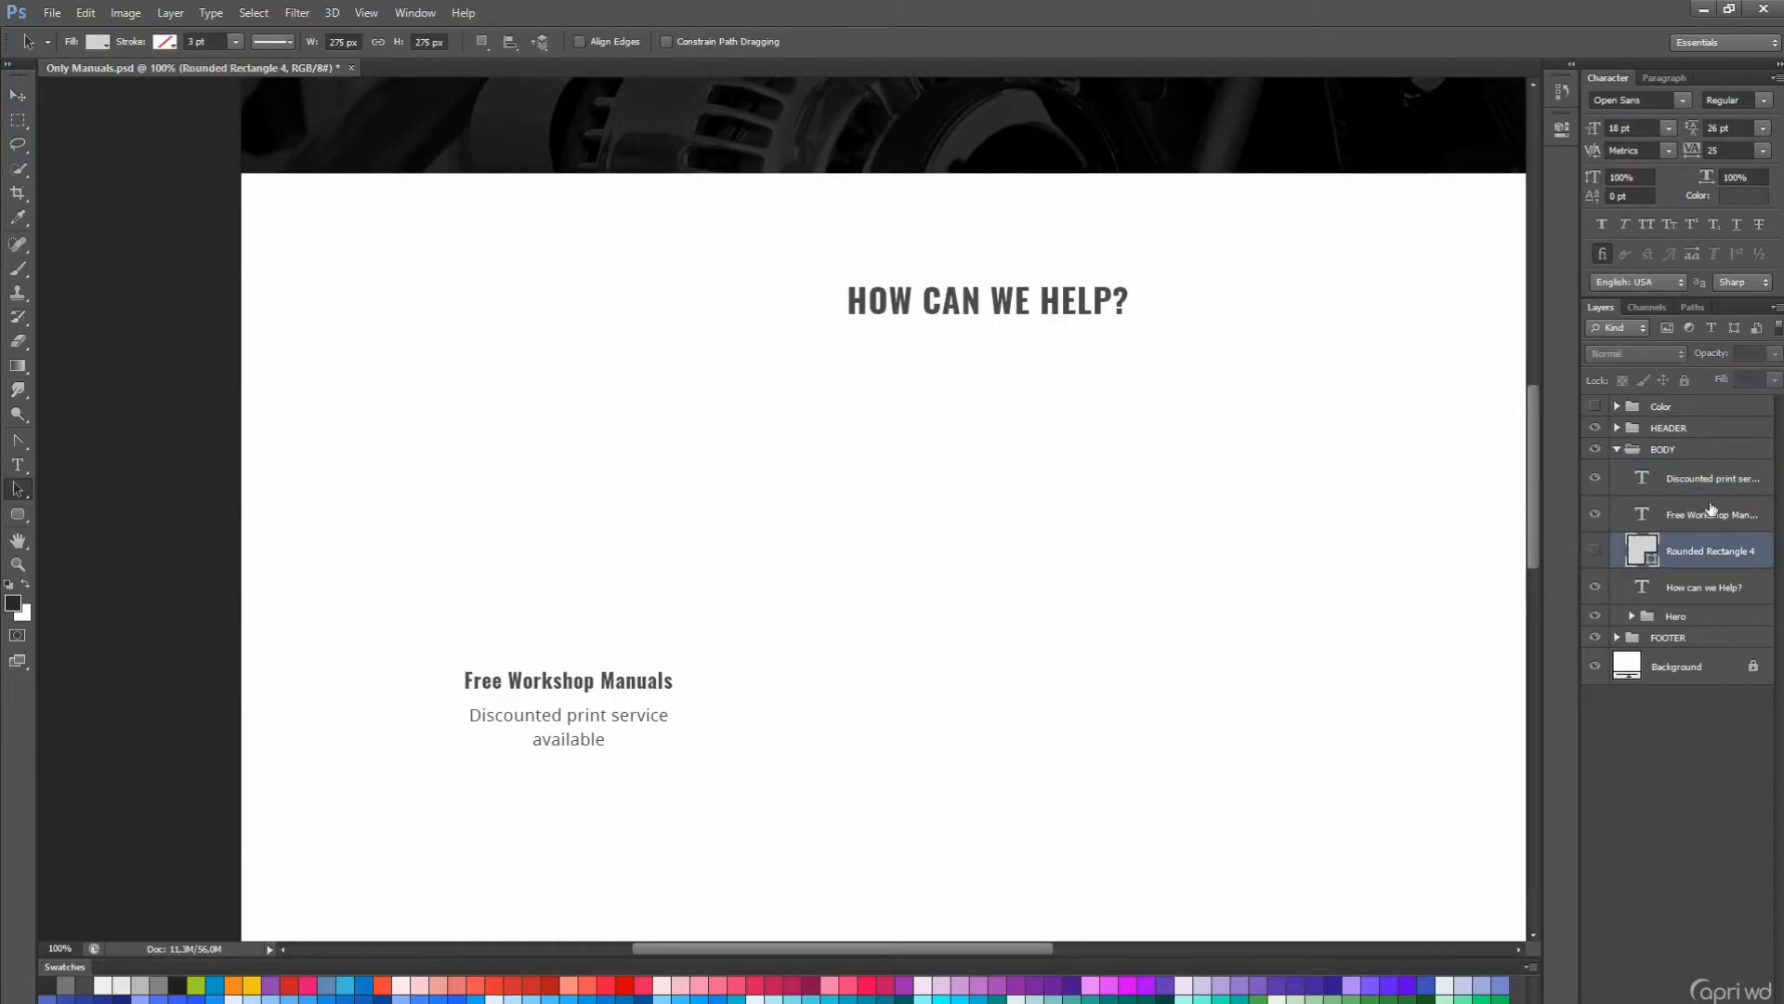
pyautogui.click(1710, 514)
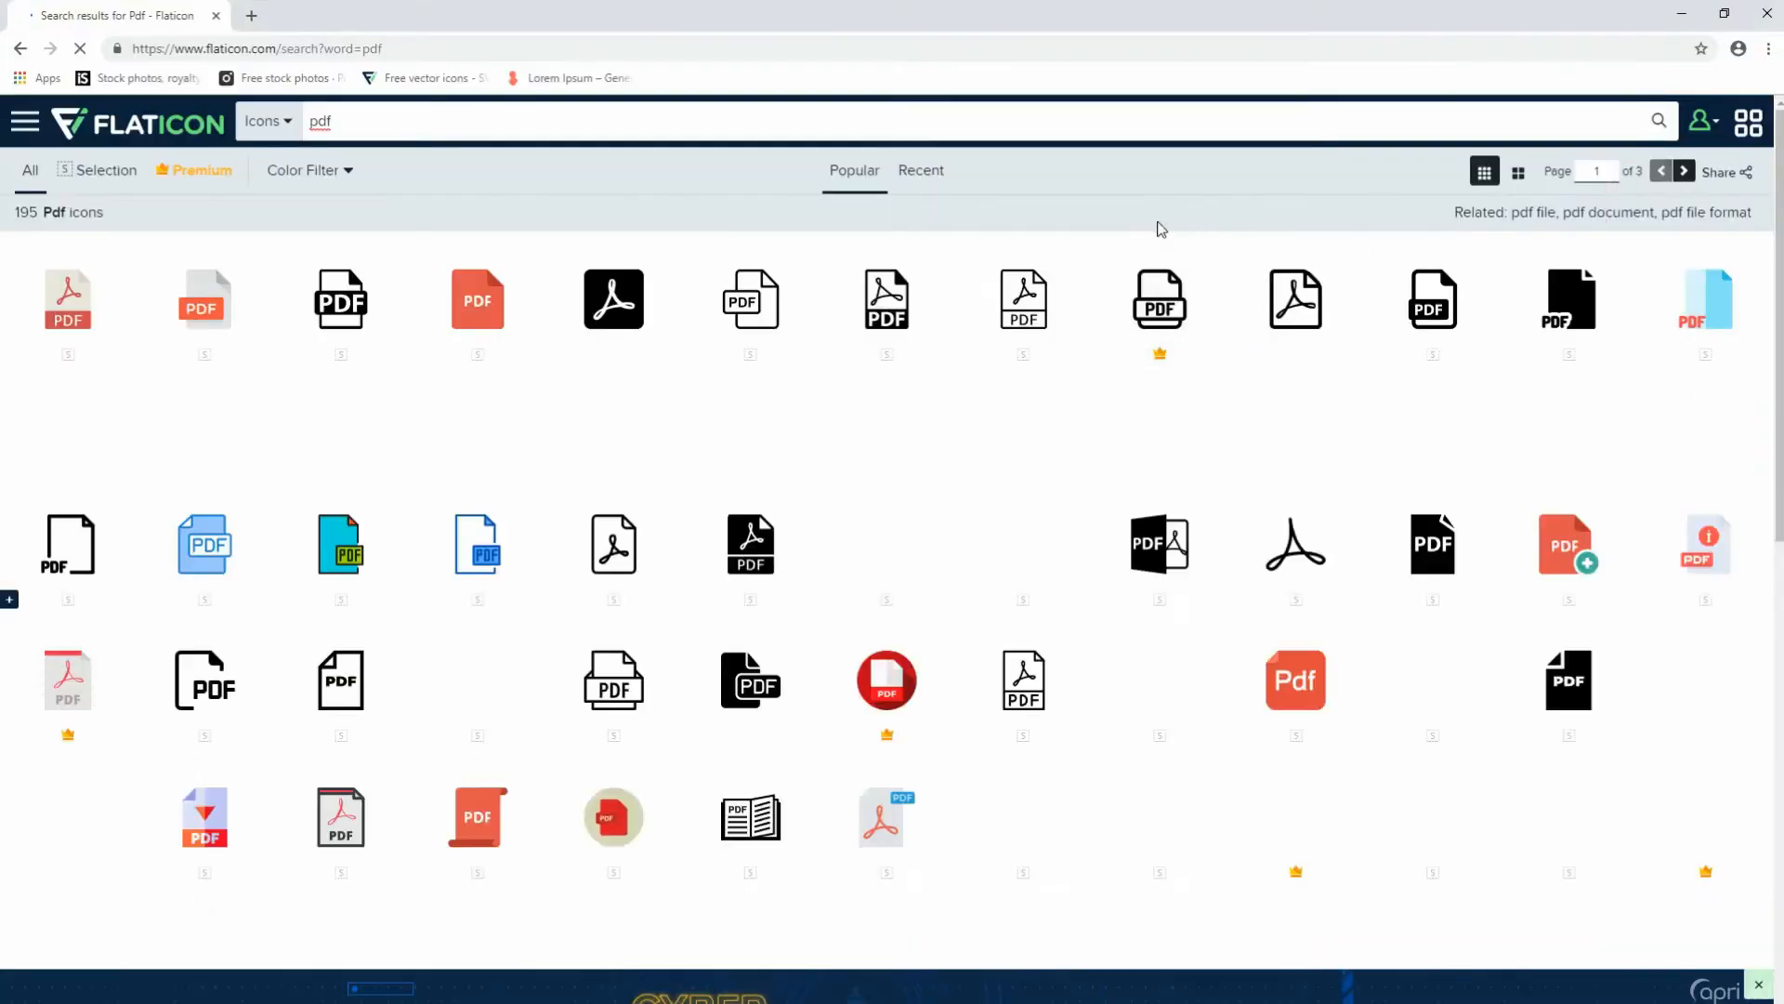
# - On Flaticon, download the outlined PDF document icon with the Acrobat symbol as a PSD file
pyautogui.scroll(-1, 1153, 192)
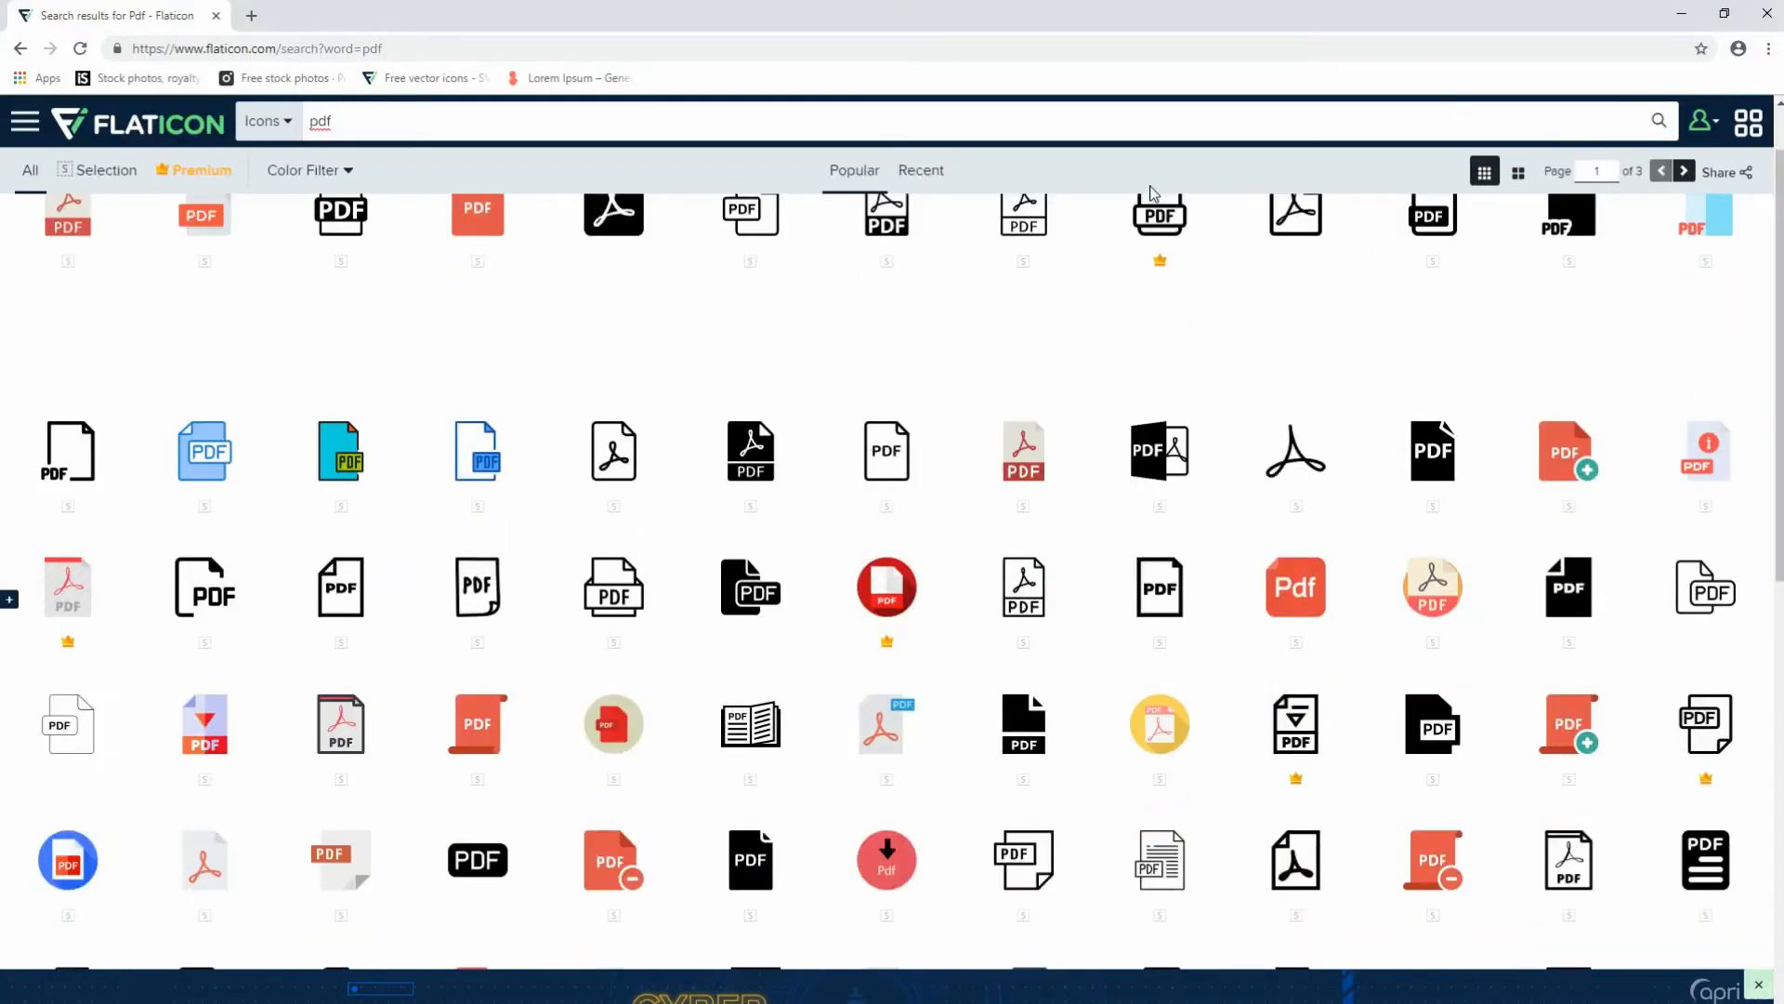
pyautogui.click(613, 451)
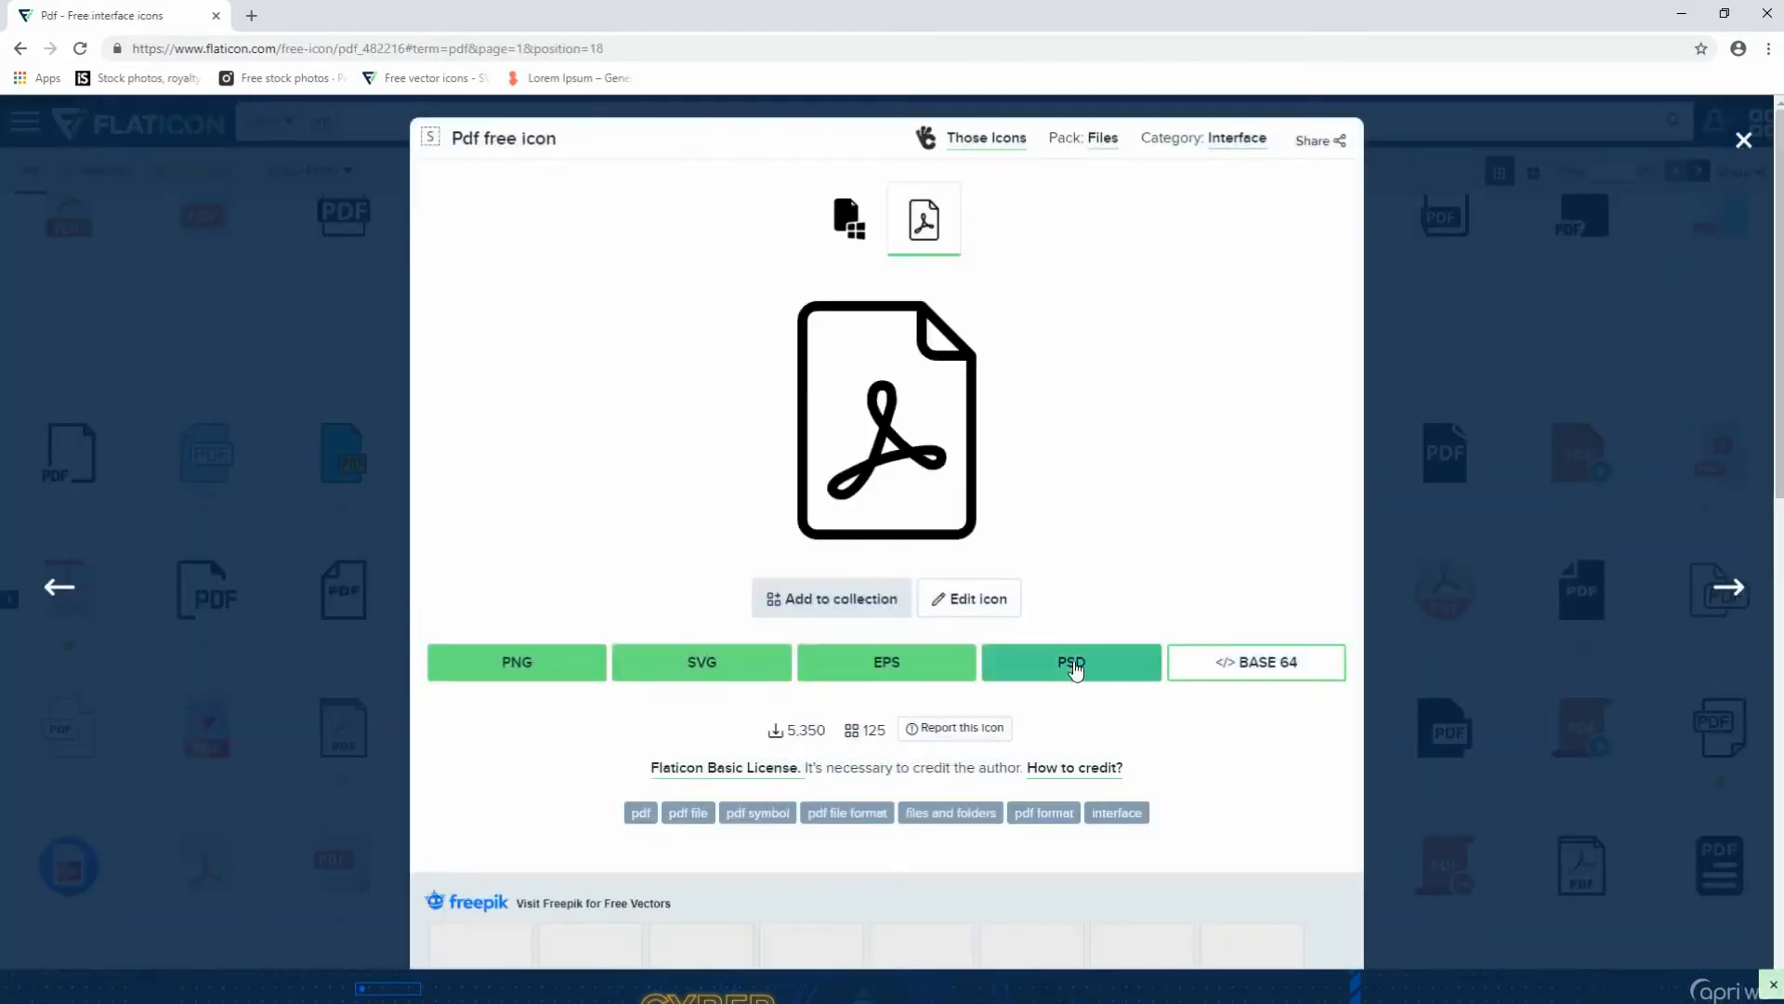
pyautogui.click(1071, 662)
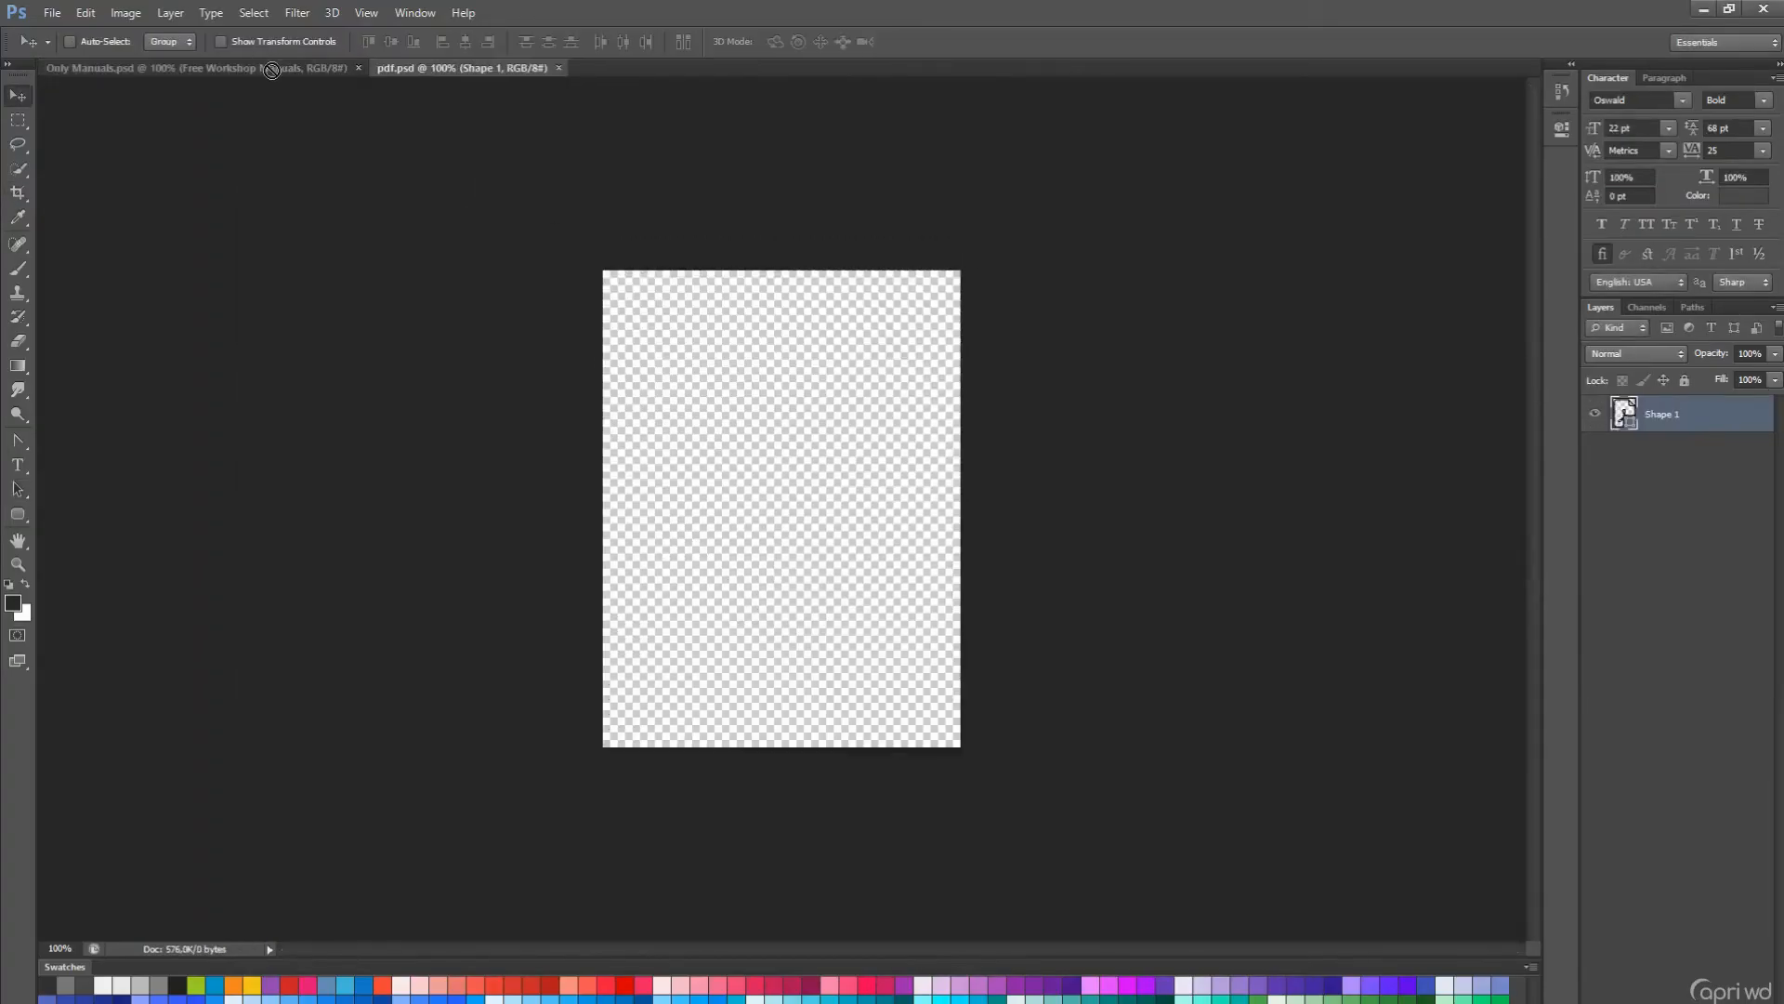
# - Copy the PDF icon into the Only Manuals document, scale it down and centre it above the heading
pyautogui.moveTo(271, 70); pyautogui.dragTo(860, 534)
pyautogui.hotkey('ctrl', 't')
pyautogui.moveTo(1041, 301); pyautogui.dragTo(609, 568)
pyautogui.press('Return')
pyautogui.scroll(-2, 832, 390)
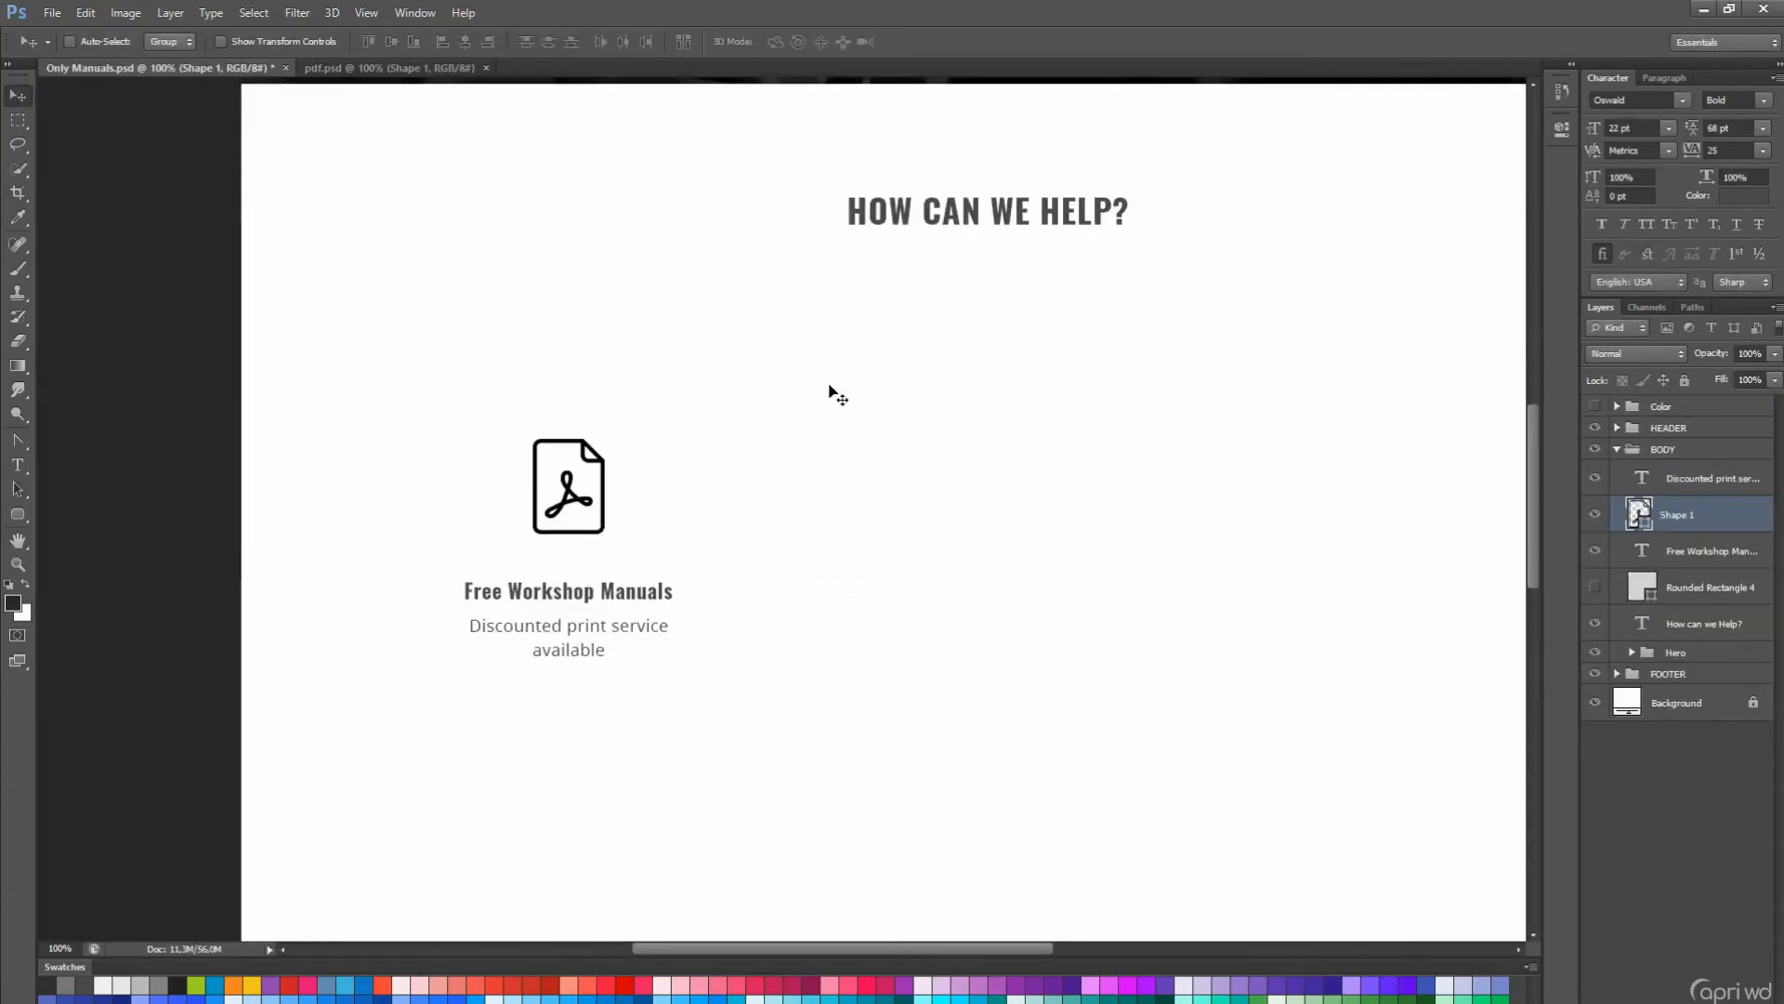
# - Recolour the PDF icon with the blue of the page header bar
pyautogui.scroll(8, 1540, 348)
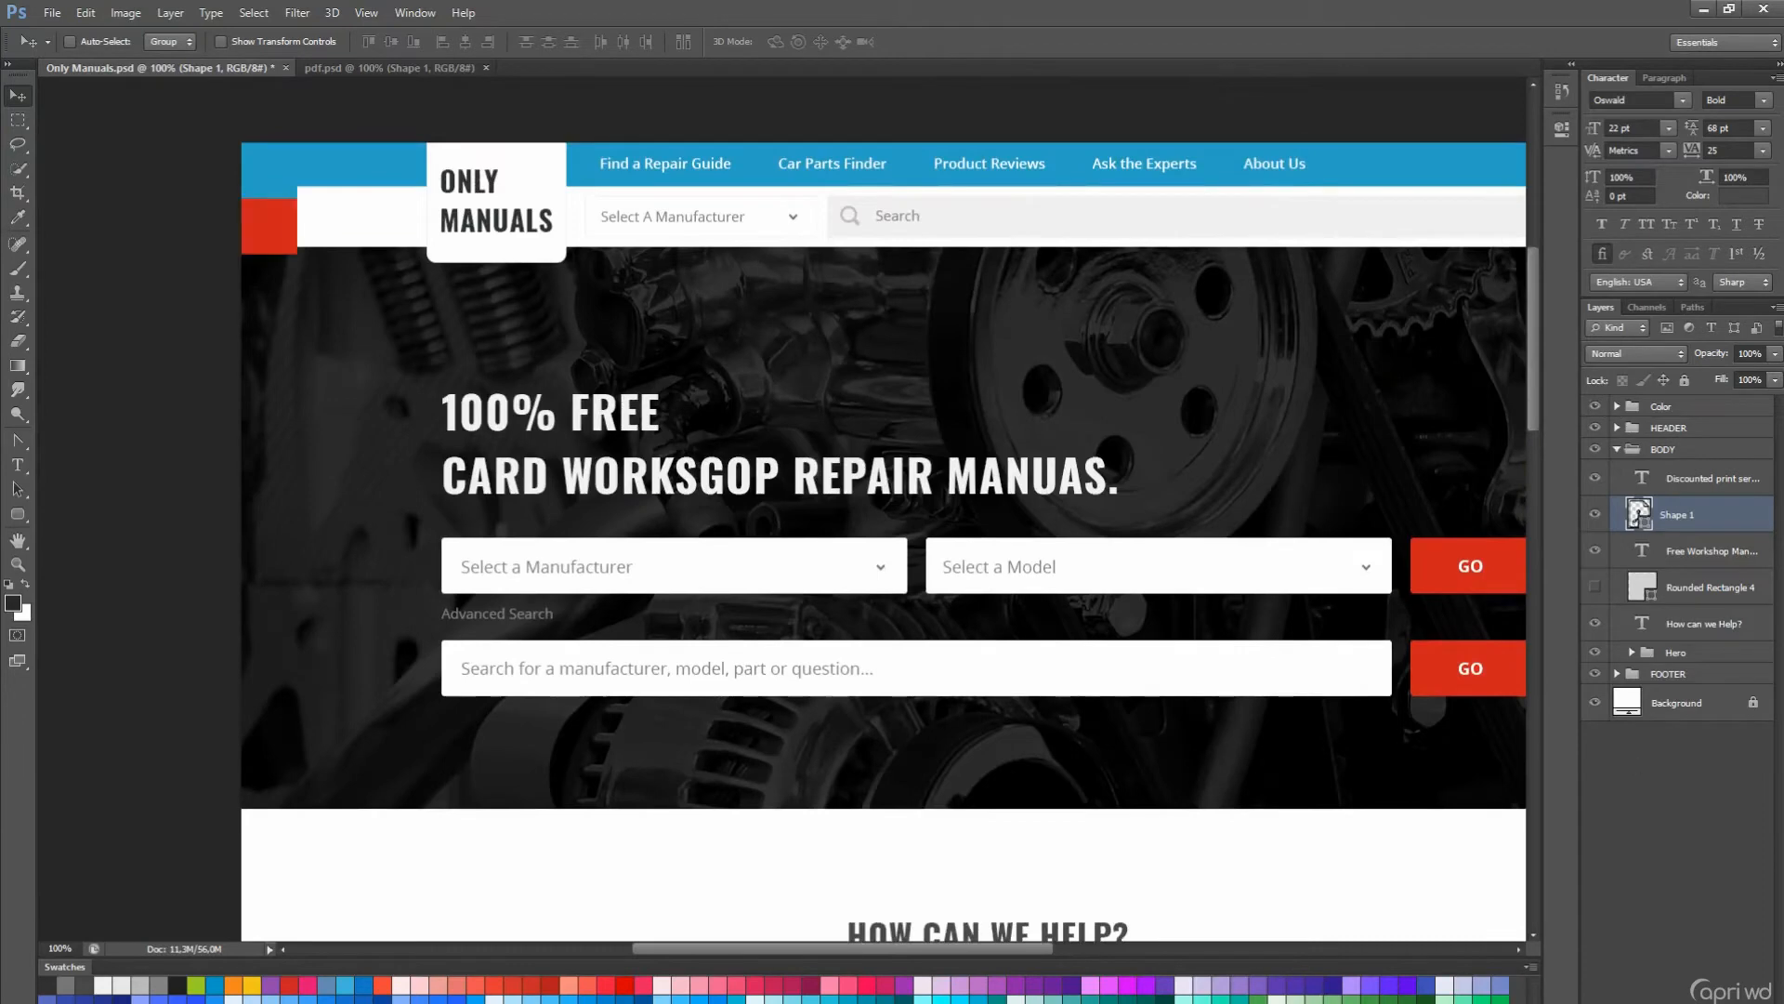
pyautogui.doubleClick(1640, 514)
pyautogui.press('Escape')
pyautogui.scroll(-8, 1530, 271)
# - Group the icon, heading, description and card rectangle, and show the grey rectangle again
pyautogui.keyDown('shift'); pyautogui.click(1685, 555); pyautogui.keyUp('shift')
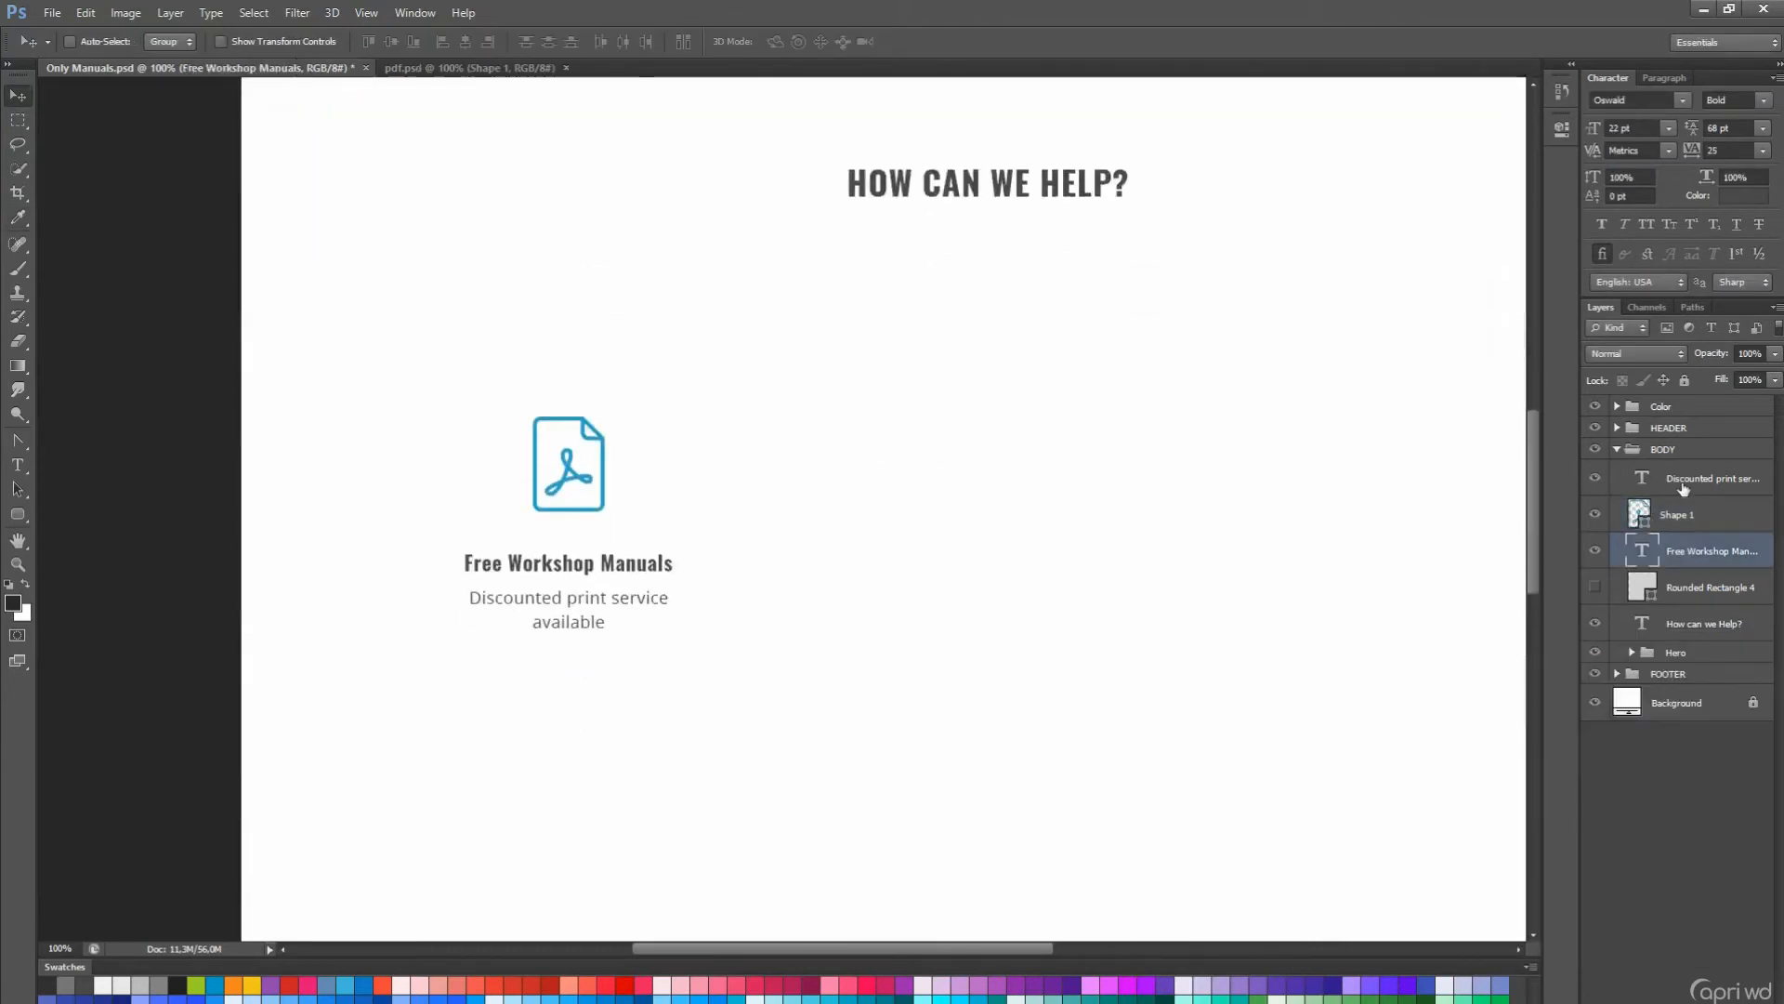
pyautogui.hotkey('ctrl', 'g')
pyautogui.click(1631, 470)
pyautogui.click(1594, 607)
# - Lower the top edge of the grey rectangle until it is 135 px high and frames the icon
pyautogui.press('a')
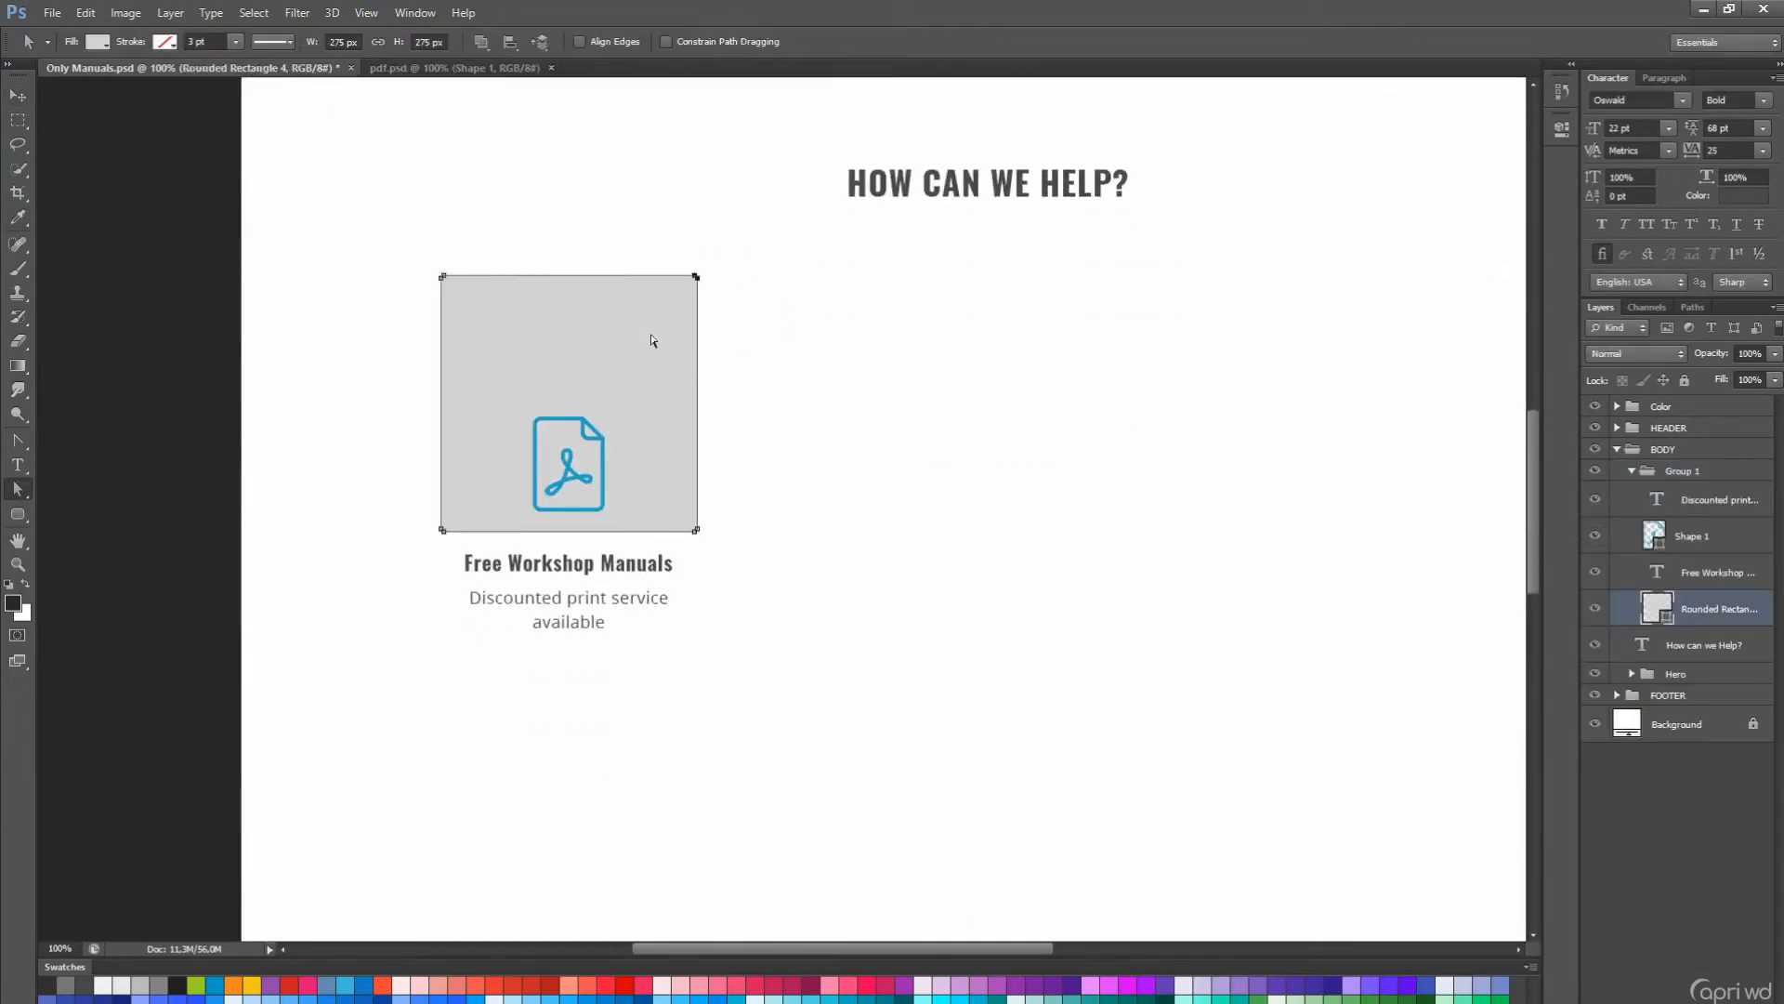
pyautogui.moveTo(716, 320); pyautogui.dragTo(303, 239)
pyautogui.hotkey('shift', 'Down')
pyautogui.hotkey('shift', 'Down')
pyautogui.hotkey('shift', 'Down')
pyautogui.hotkey('shift', 'Down')
pyautogui.hotkey('shift', 'Down')
pyautogui.hotkey('shift', 'Down')
pyautogui.hotkey('shift', 'Down')
pyautogui.hotkey('shift', 'Down')
pyautogui.hotkey('shift', 'Down')
pyautogui.hotkey('shift', 'Down')
pyautogui.hotkey('shift', 'Down')
pyautogui.hotkey('shift', 'Down')
pyautogui.hotkey('shift', 'Down')
pyautogui.hotkey('shift', 'Down')
pyautogui.click(1632, 471)
pyautogui.press('v')
pyautogui.scroll(1, 620, 543)
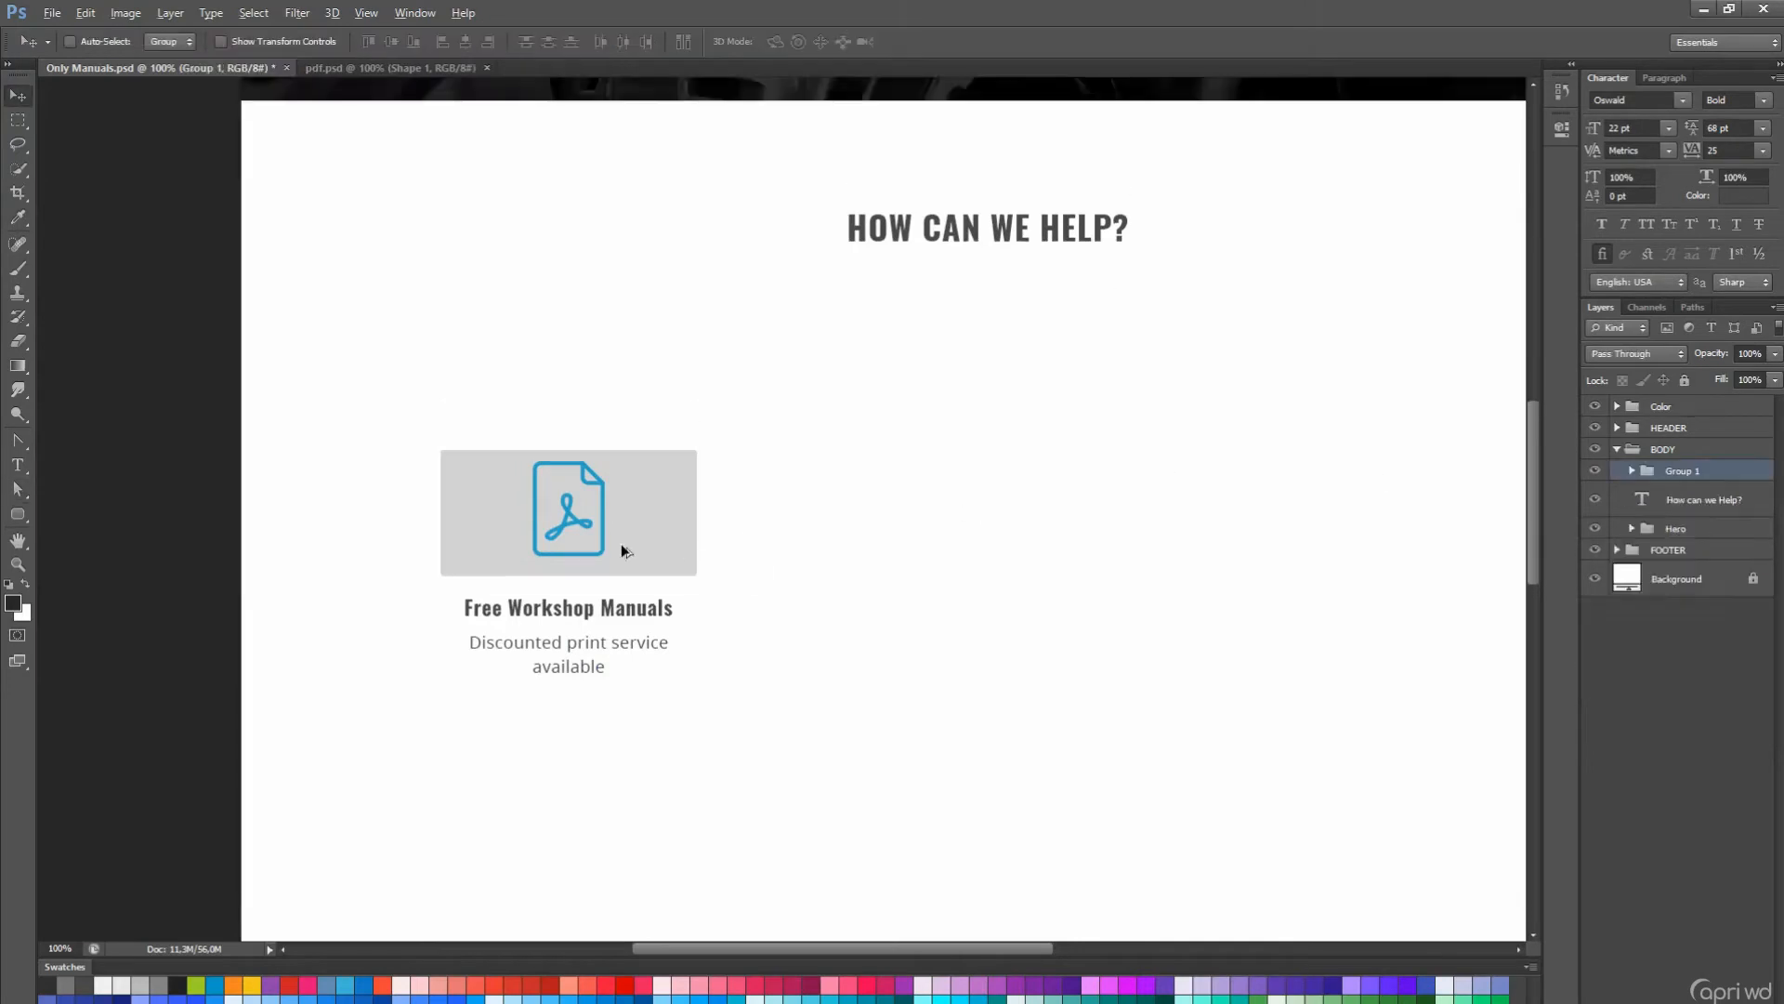
# - Duplicate the card group three times across the row and distribute the four groups evenly over the content width
pyautogui.moveTo(620, 544); pyautogui.dragTo(718, 569)
pyautogui.moveTo(718, 569); pyautogui.dragTo(1327, 546)
pyautogui.hotkey('ctrl', ';')
pyautogui.keyDown('shift'); pyautogui.click(1683, 535); pyautogui.keyUp('shift')
pyautogui.click(623, 42)
pyautogui.hotkey('ctrl', ';')
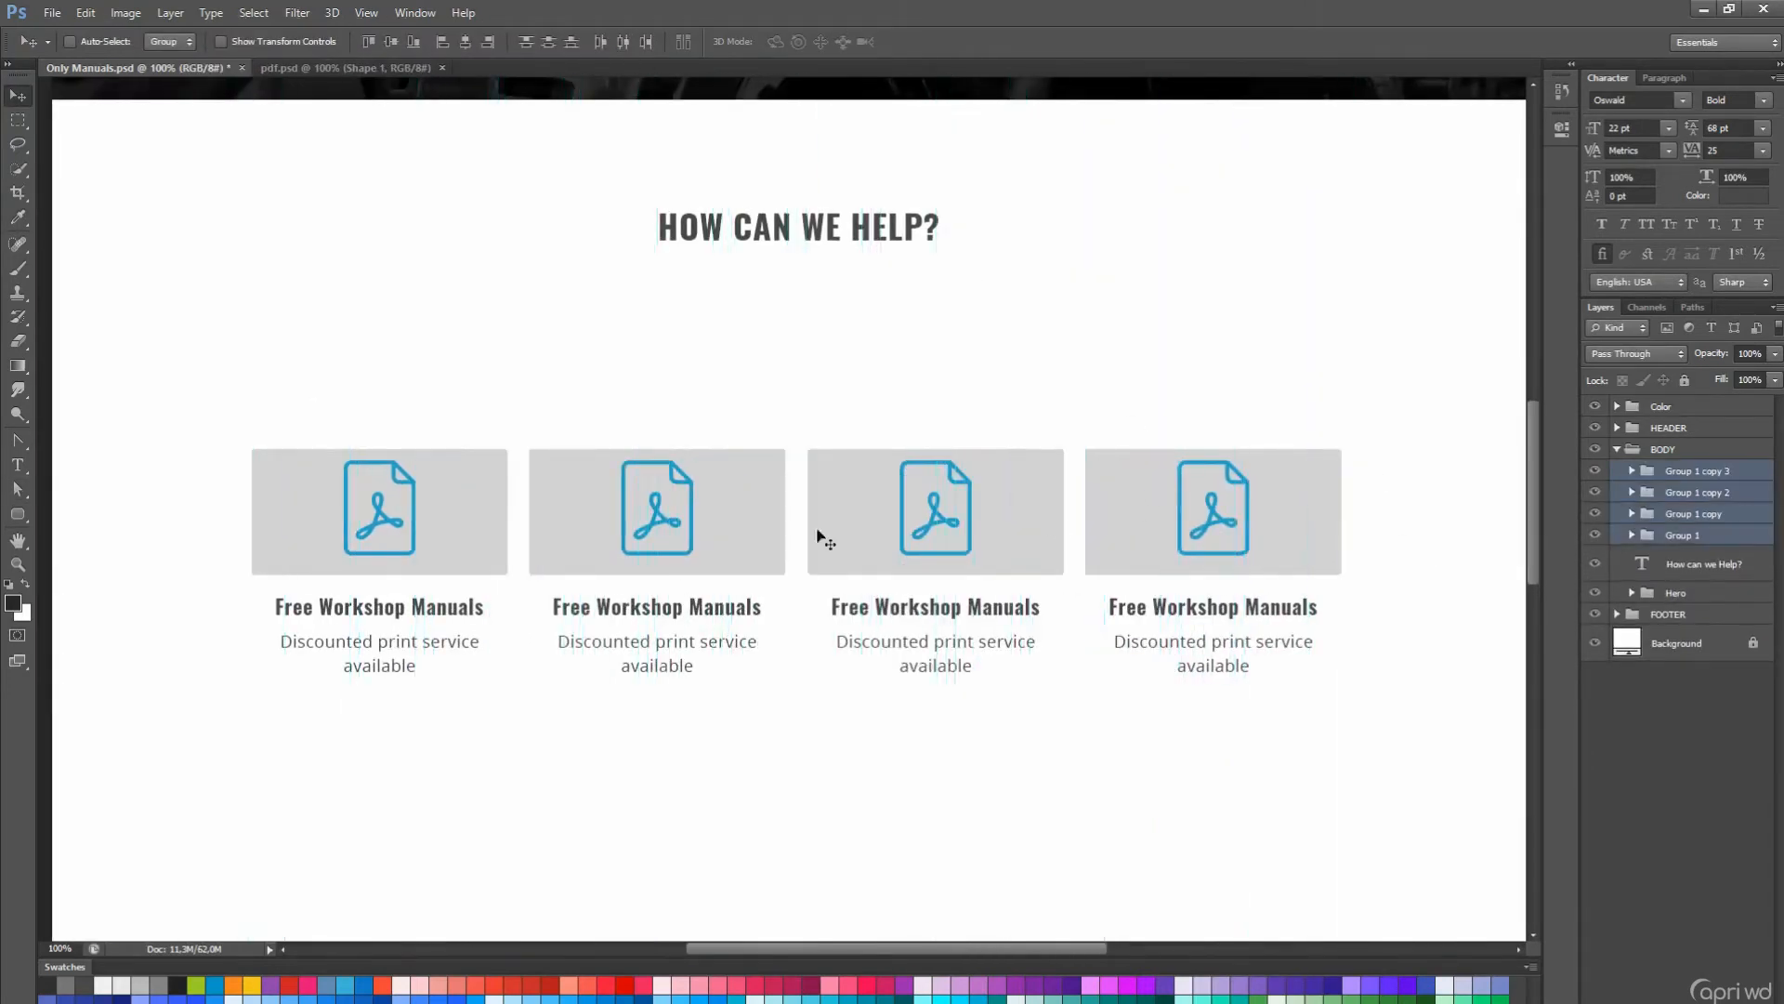
# - Hide the grey rectangle behind the first card's icon
pyautogui.keyDown('ctrl'); pyautogui.click(288, 548); pyautogui.keyUp('ctrl')
pyautogui.click(1595, 666)
pyautogui.scroll(1, 650, 557)
# - Change the second card's heading to "Ask the experts" and its description to "Mechanics on hand to hepl and advise"
pyautogui.press('t')
pyautogui.doubleClick(641, 622)
pyautogui.hotkey('ctrl', 'a')
pyautogui.write('As')
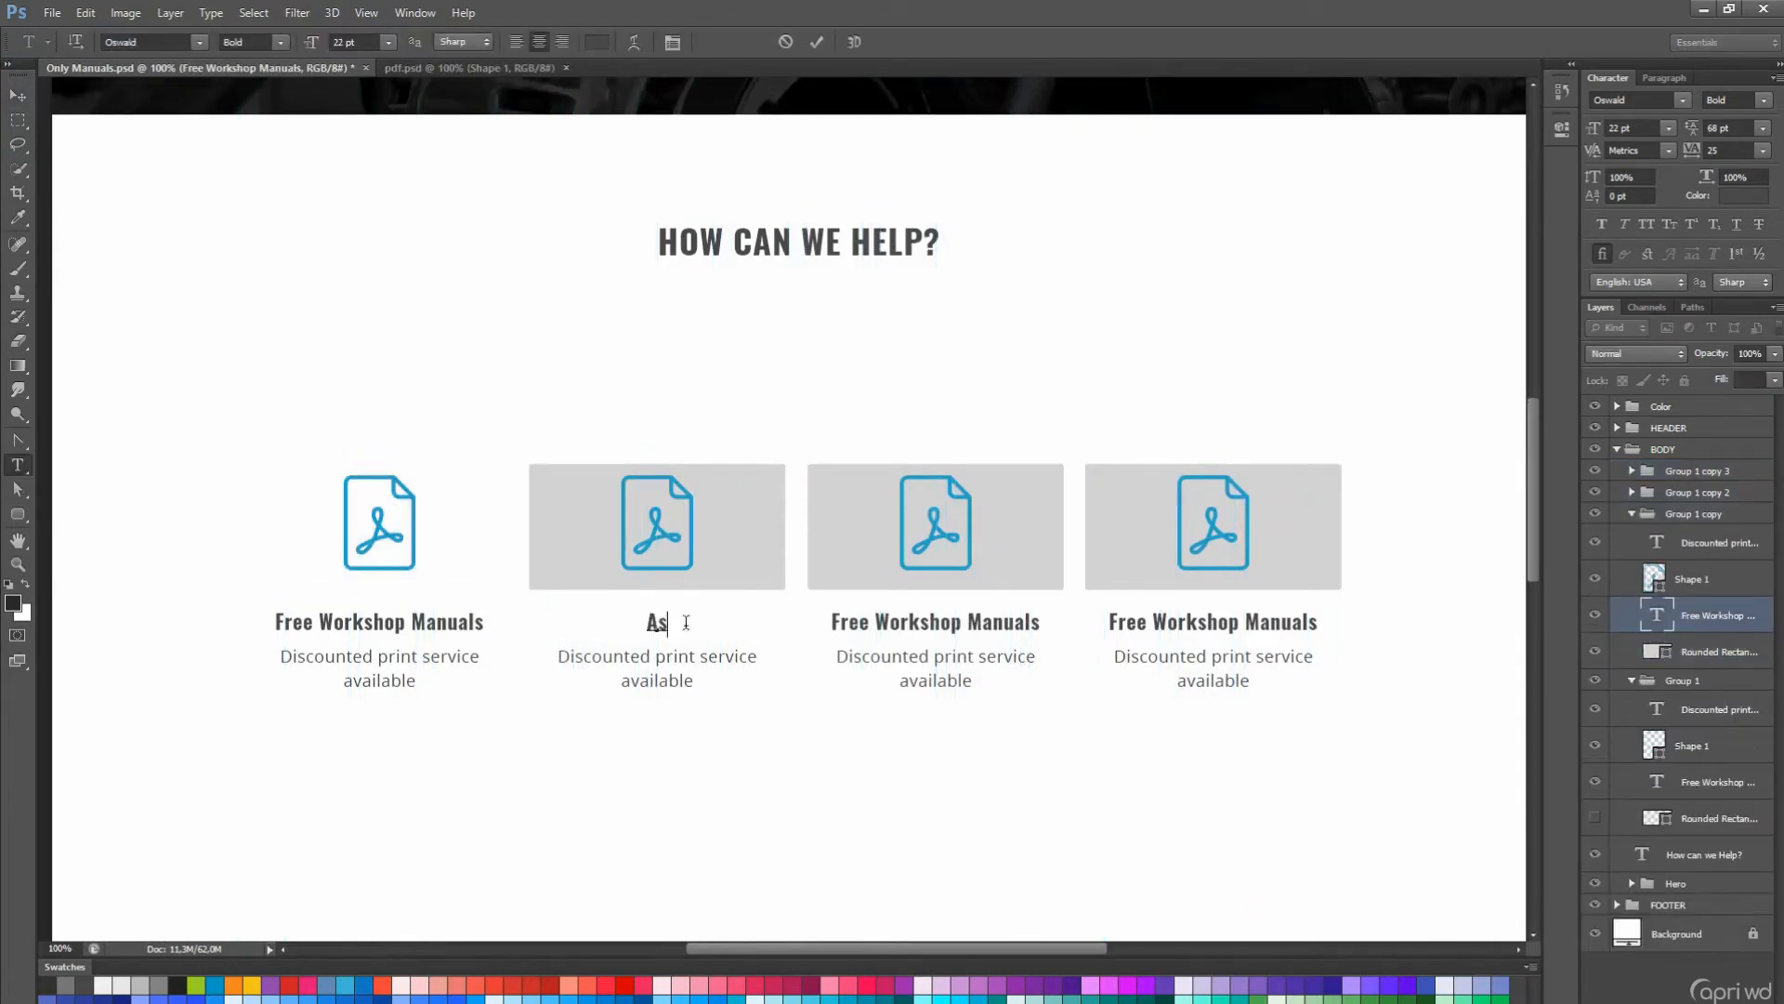
pyautogui.write('k the experts')
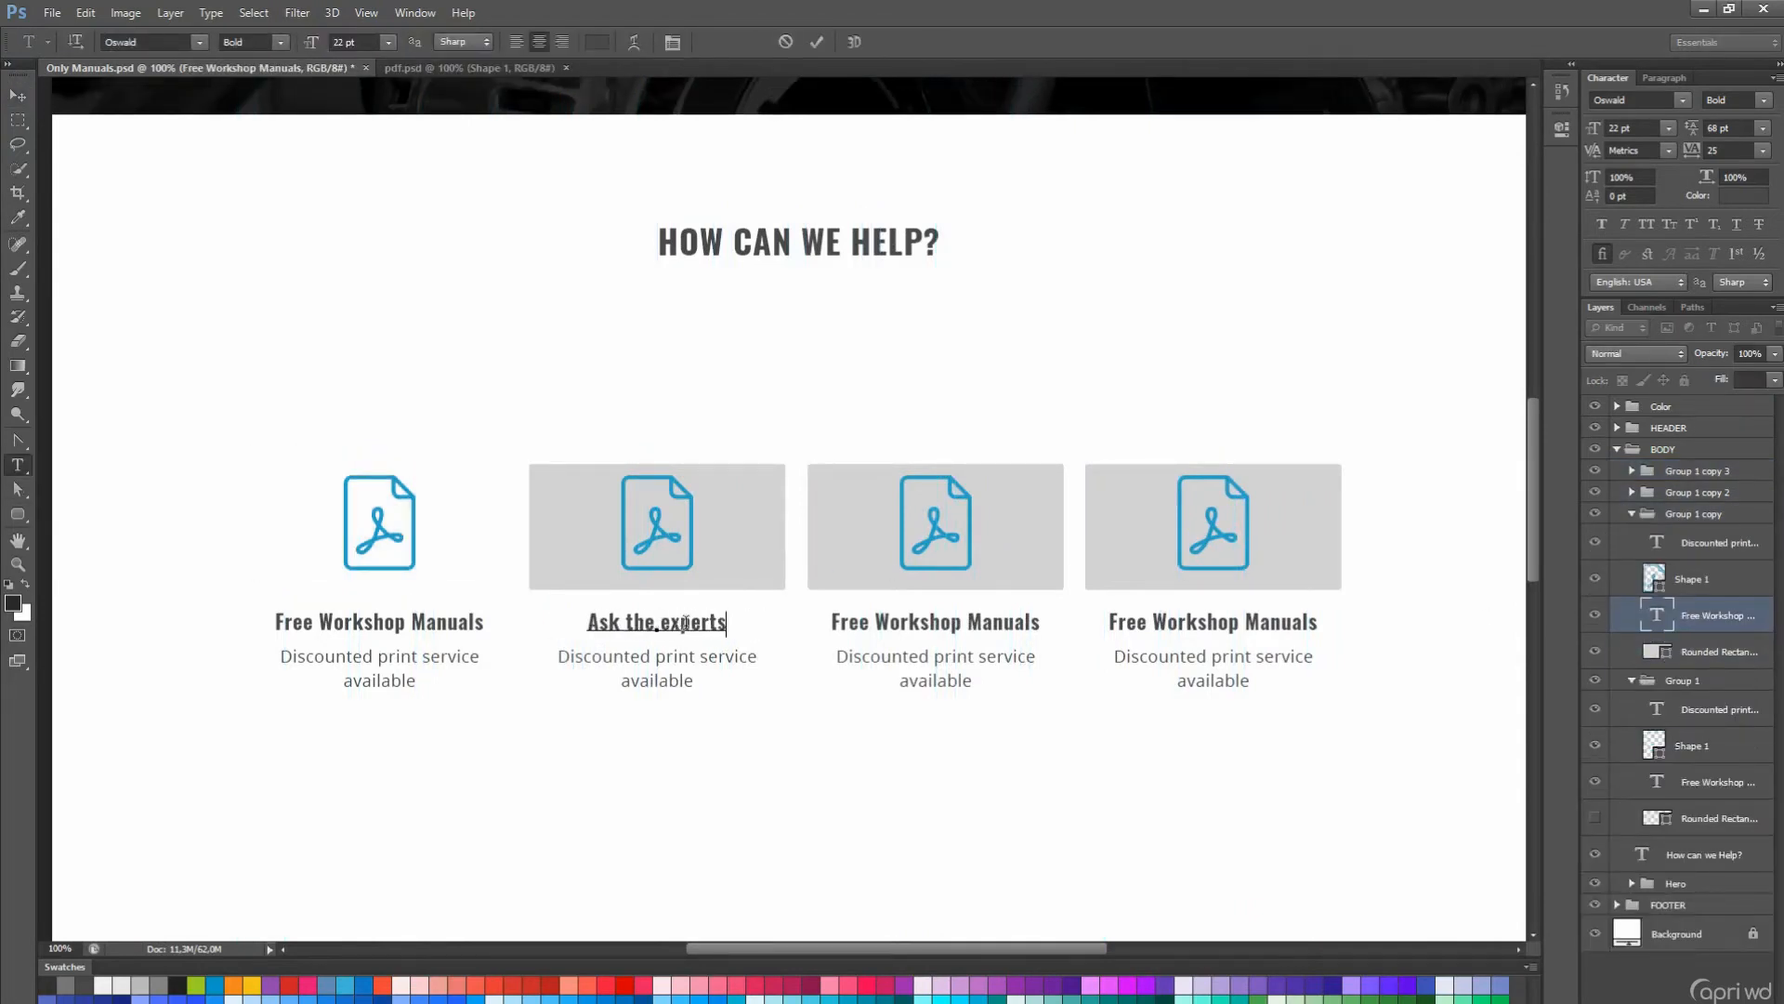
pyautogui.click(689, 657)
pyautogui.hotkey('ctrl', 'a')
pyautogui.write('Mec')
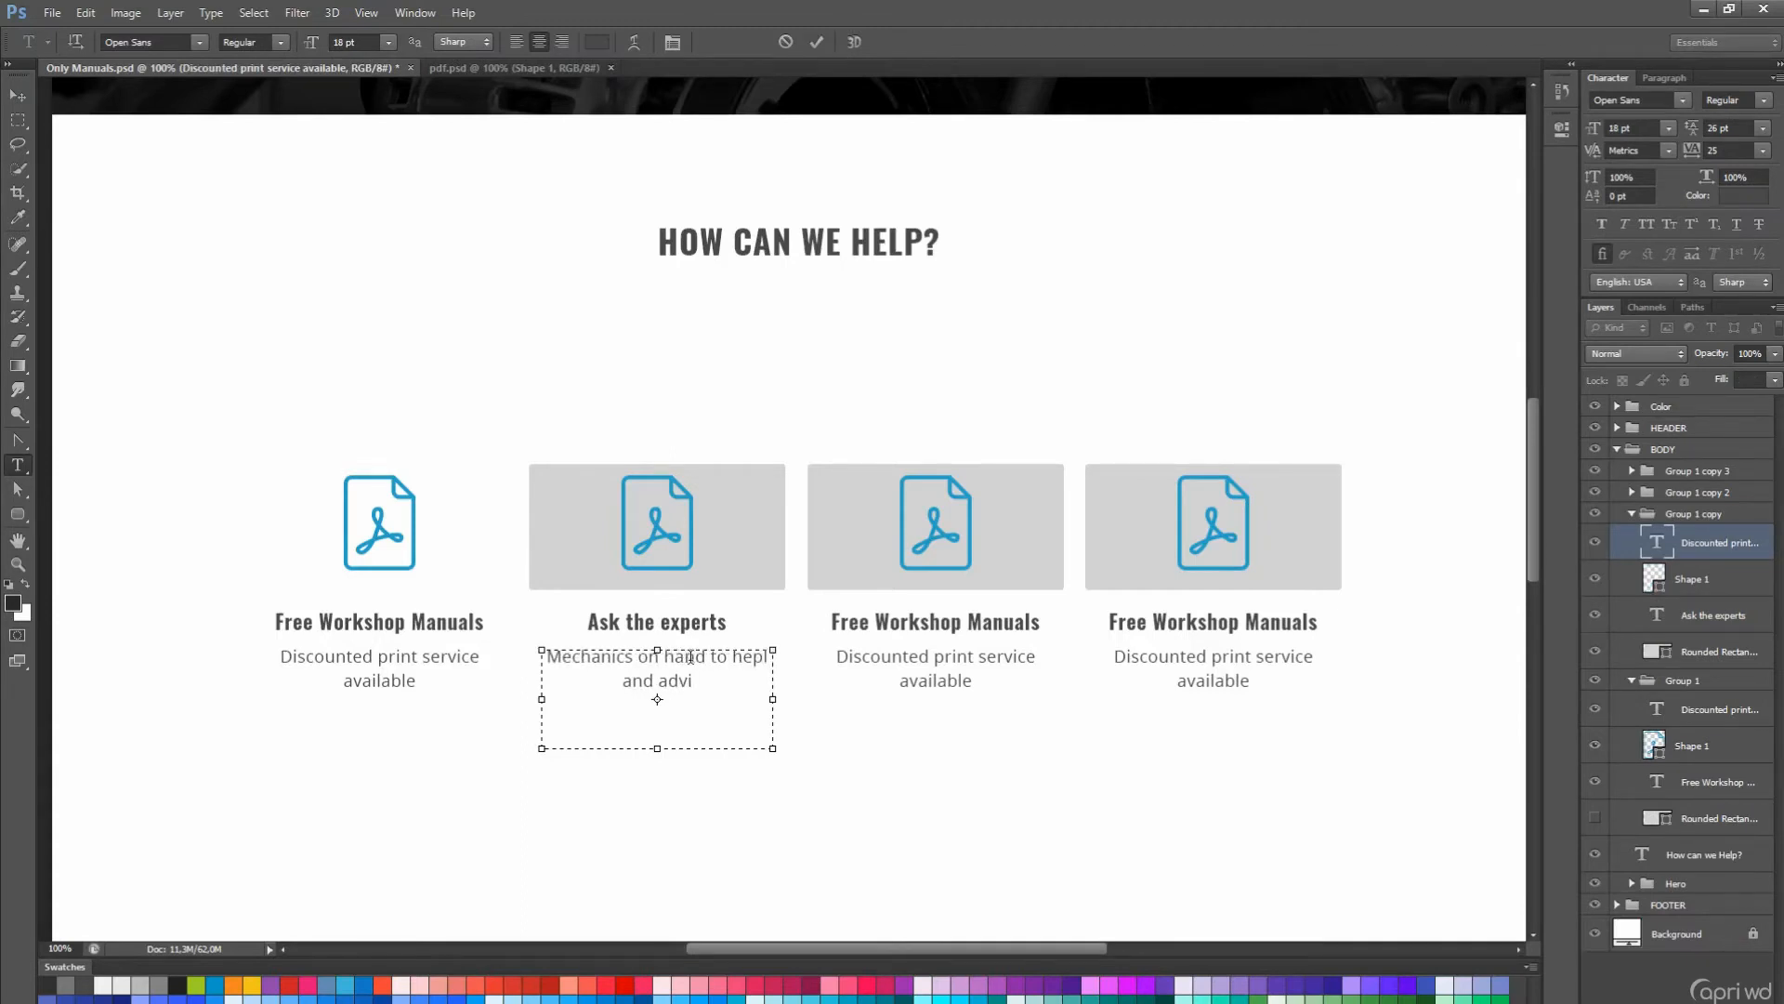
pyautogui.hotkey('ctrl', 'Return')
# - Change the third card's heading to "Car Part Finder" and its description to "Quicky search scrap yards and more"
pyautogui.click(916, 617)
pyautogui.hotkey('ctrl', 'a')
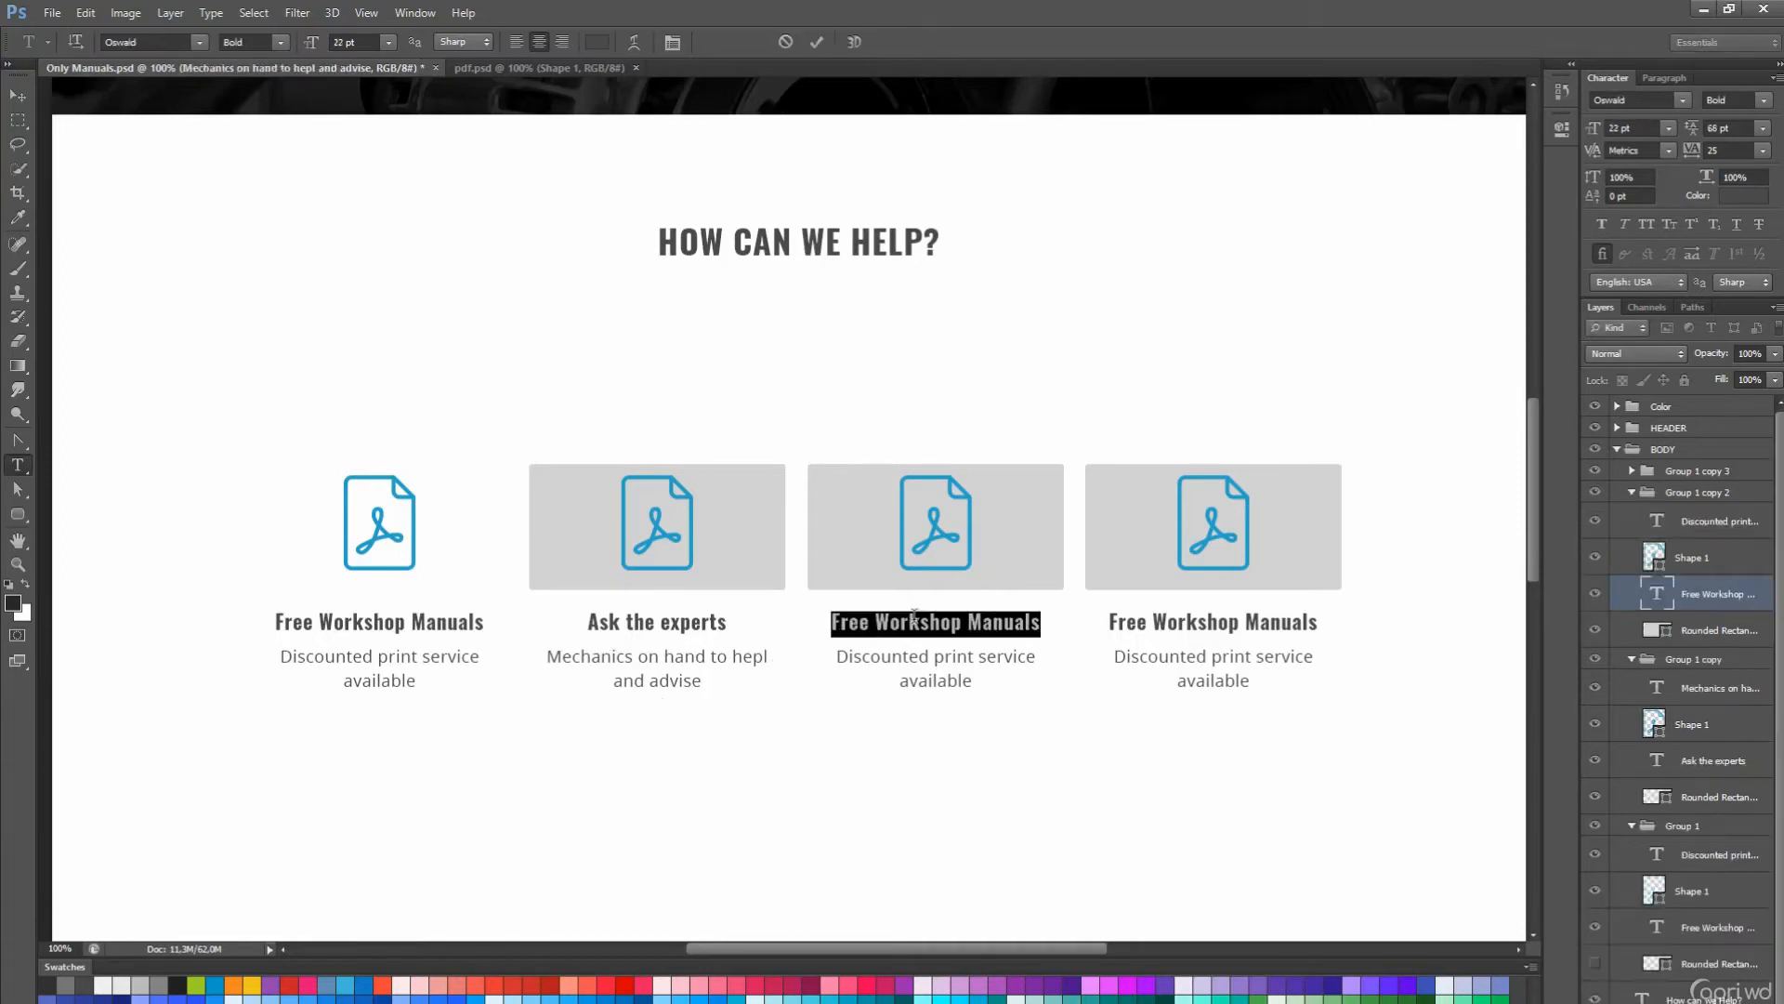
pyautogui.write('Car Part Fin')
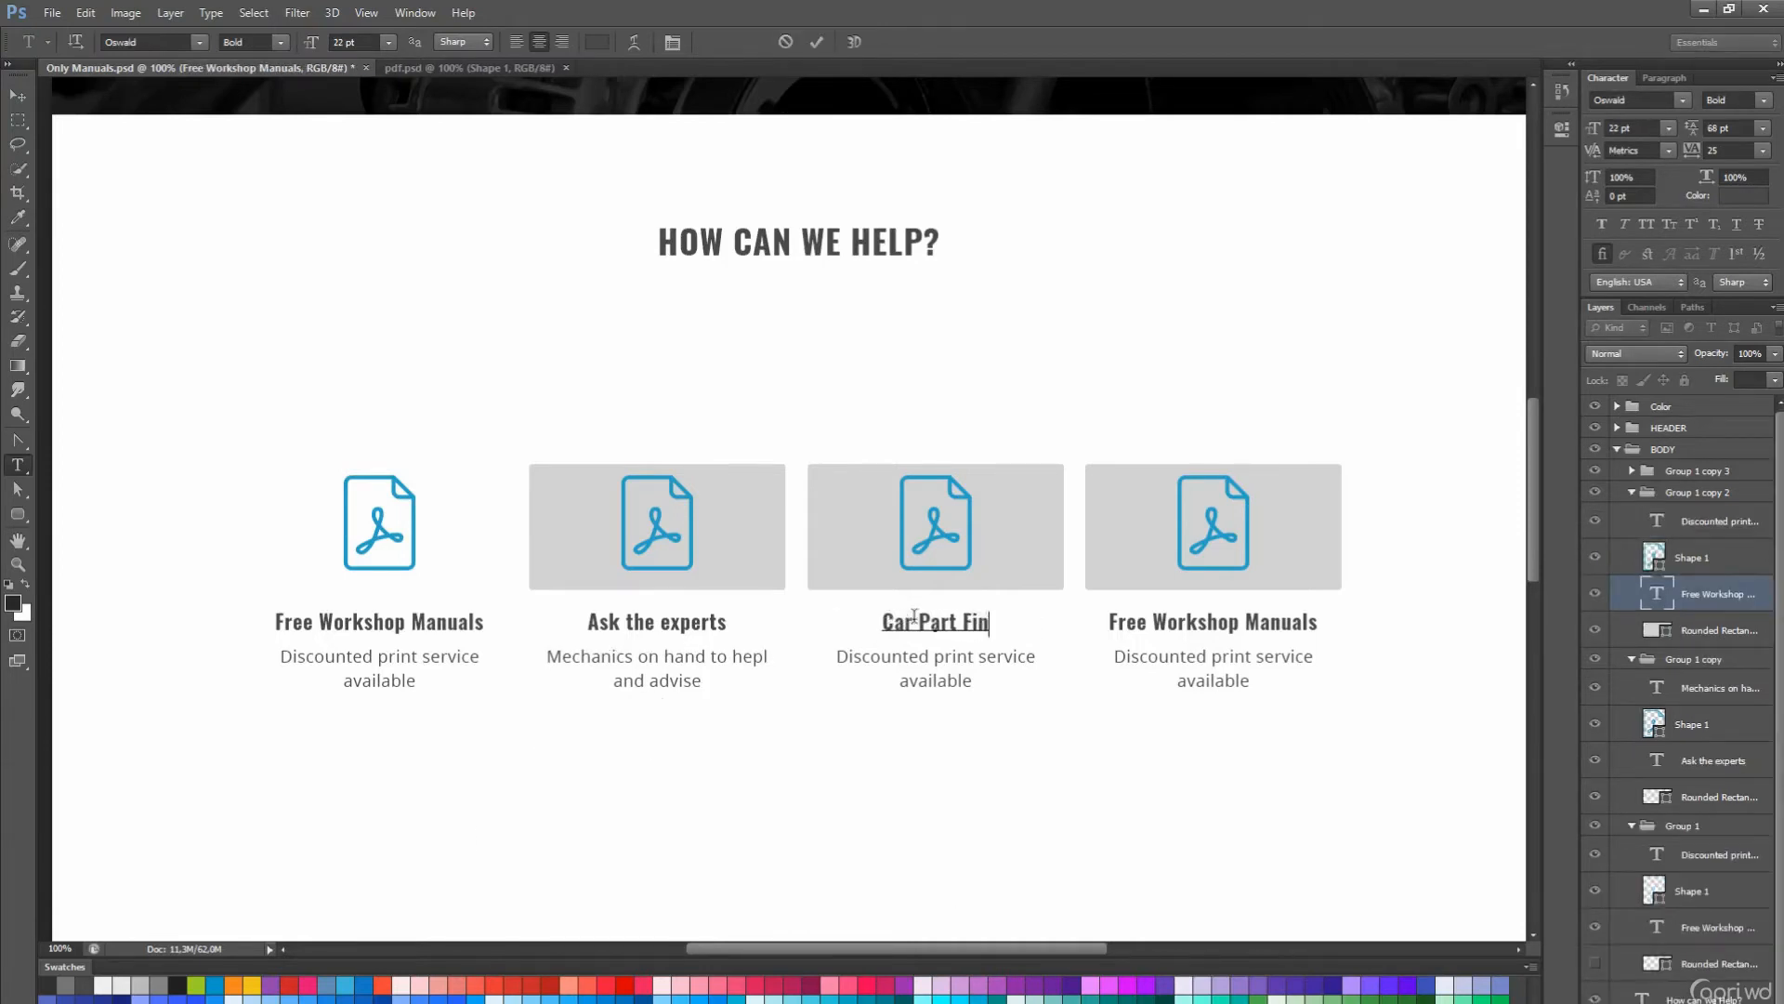
pyautogui.write('der')
pyautogui.hotkey('ctrl', 'Return')
pyautogui.click(941, 662)
pyautogui.hotkey('ctrl', 'a')
pyautogui.write('Qui')
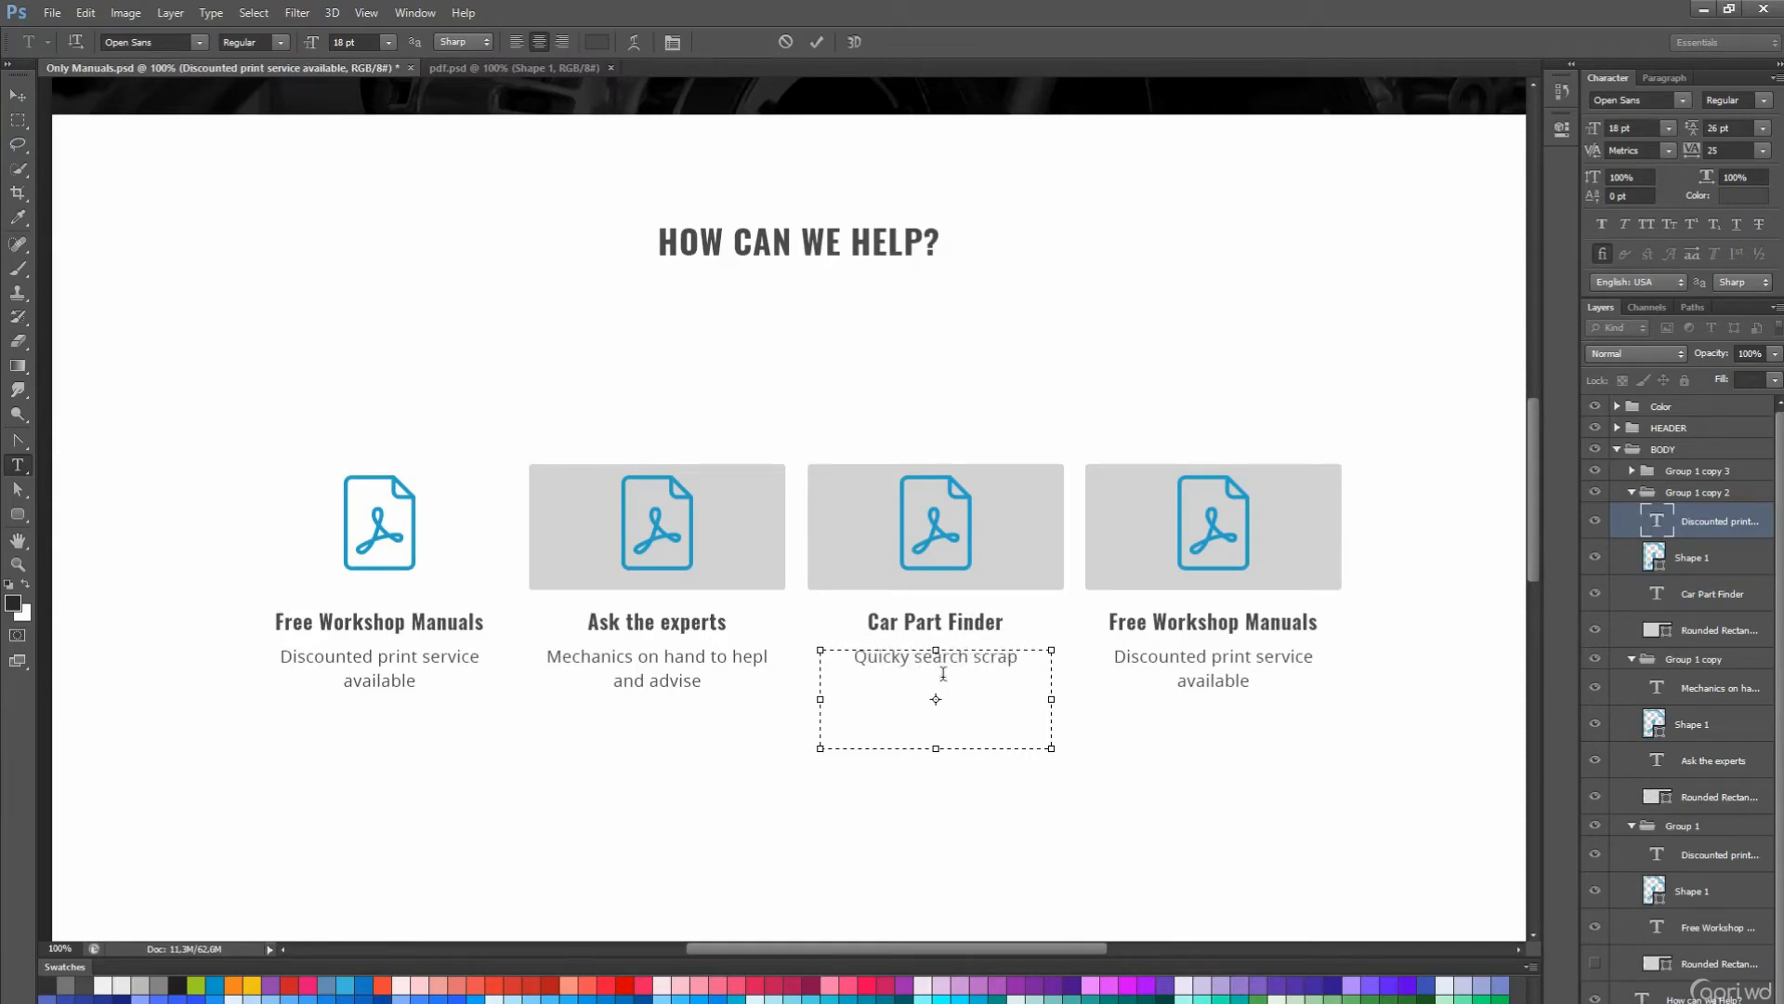
pyautogui.write('more')
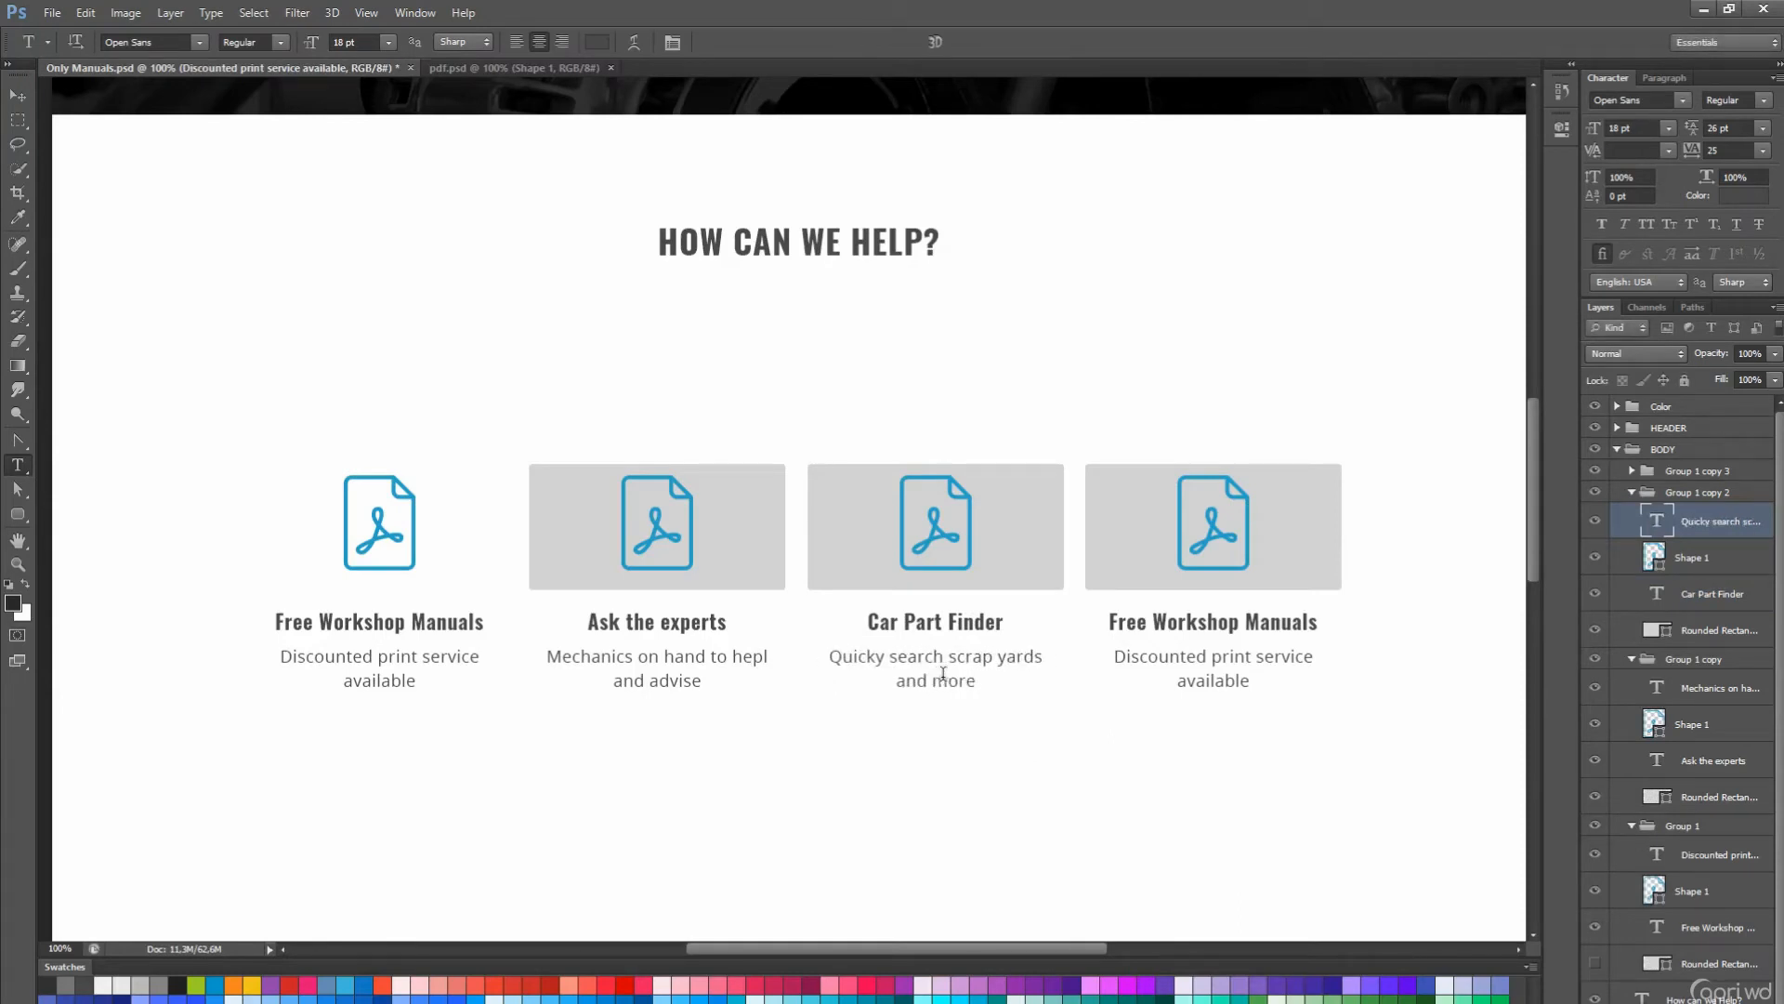
pyautogui.hotkey('ctrl', 'Return')
# - Change the fourth card's heading to "Product reviews" and its description to "In depth reviews of popular car parts"
pyautogui.click(1196, 622)
pyautogui.hotkey('ctrl', 'a')
pyautogui.write('Produ')
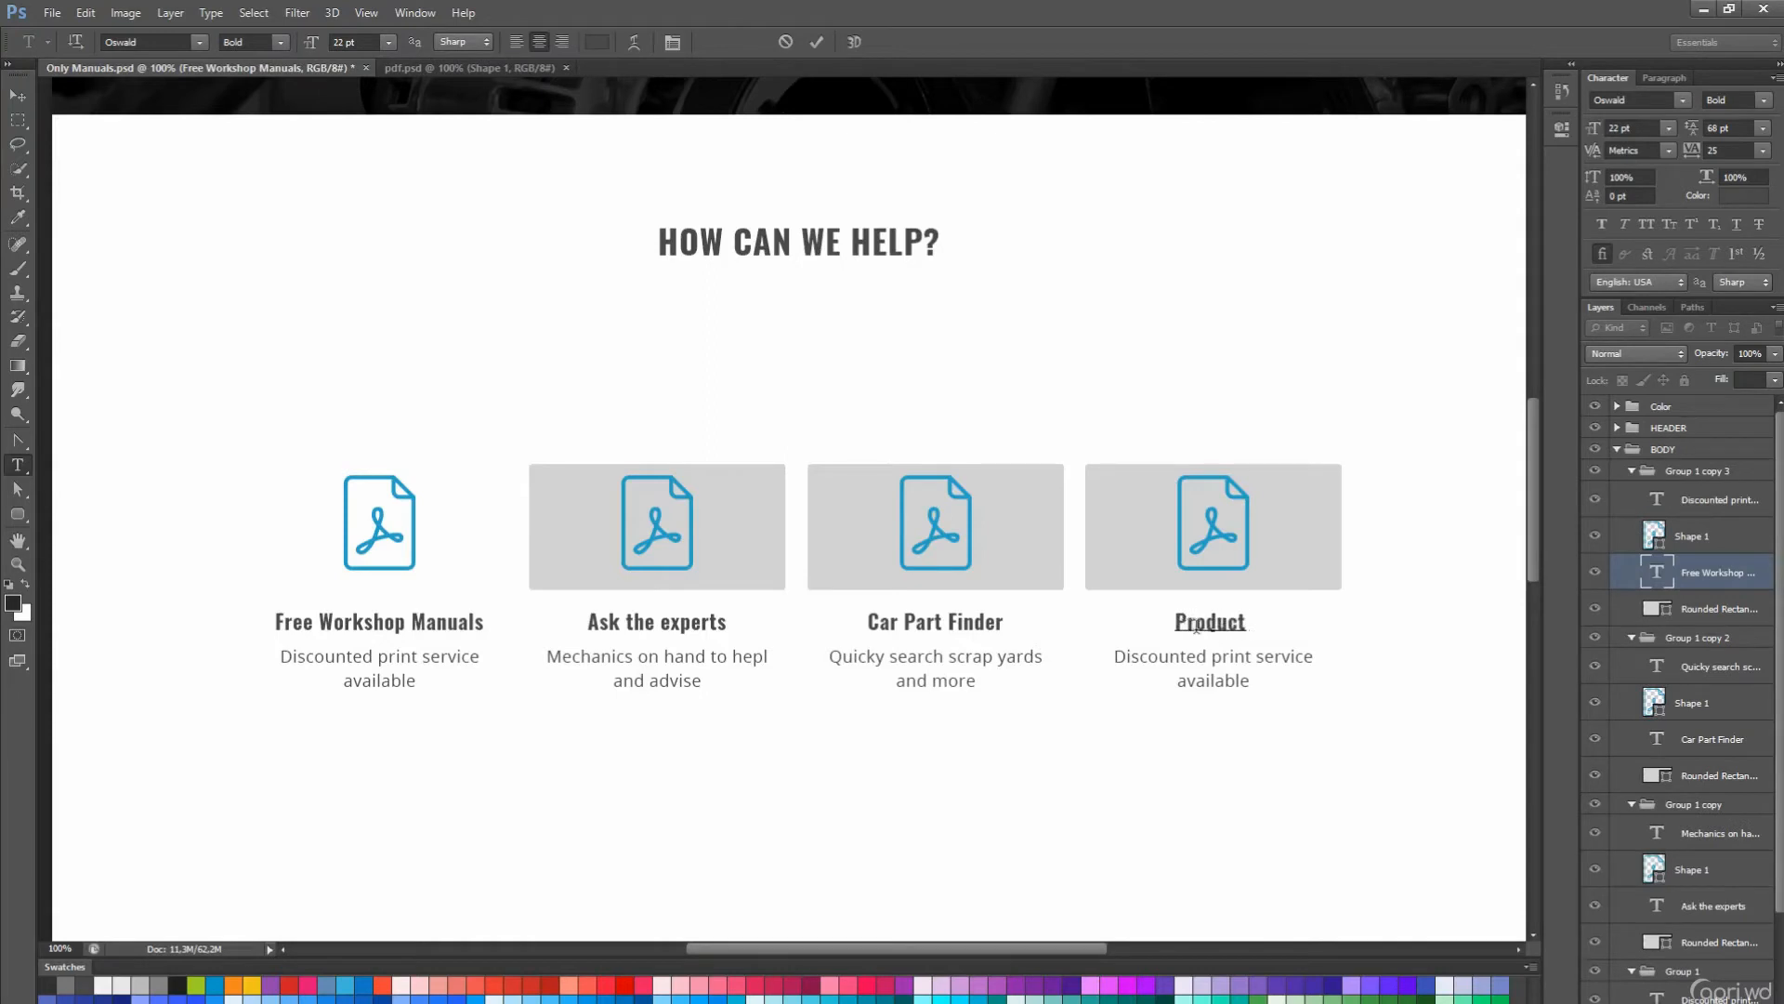
pyautogui.hotkey('ctrl', 'Return')
pyautogui.click(1227, 677)
pyautogui.hotkey('ctrl', 'a')
pyautogui.write('In de')
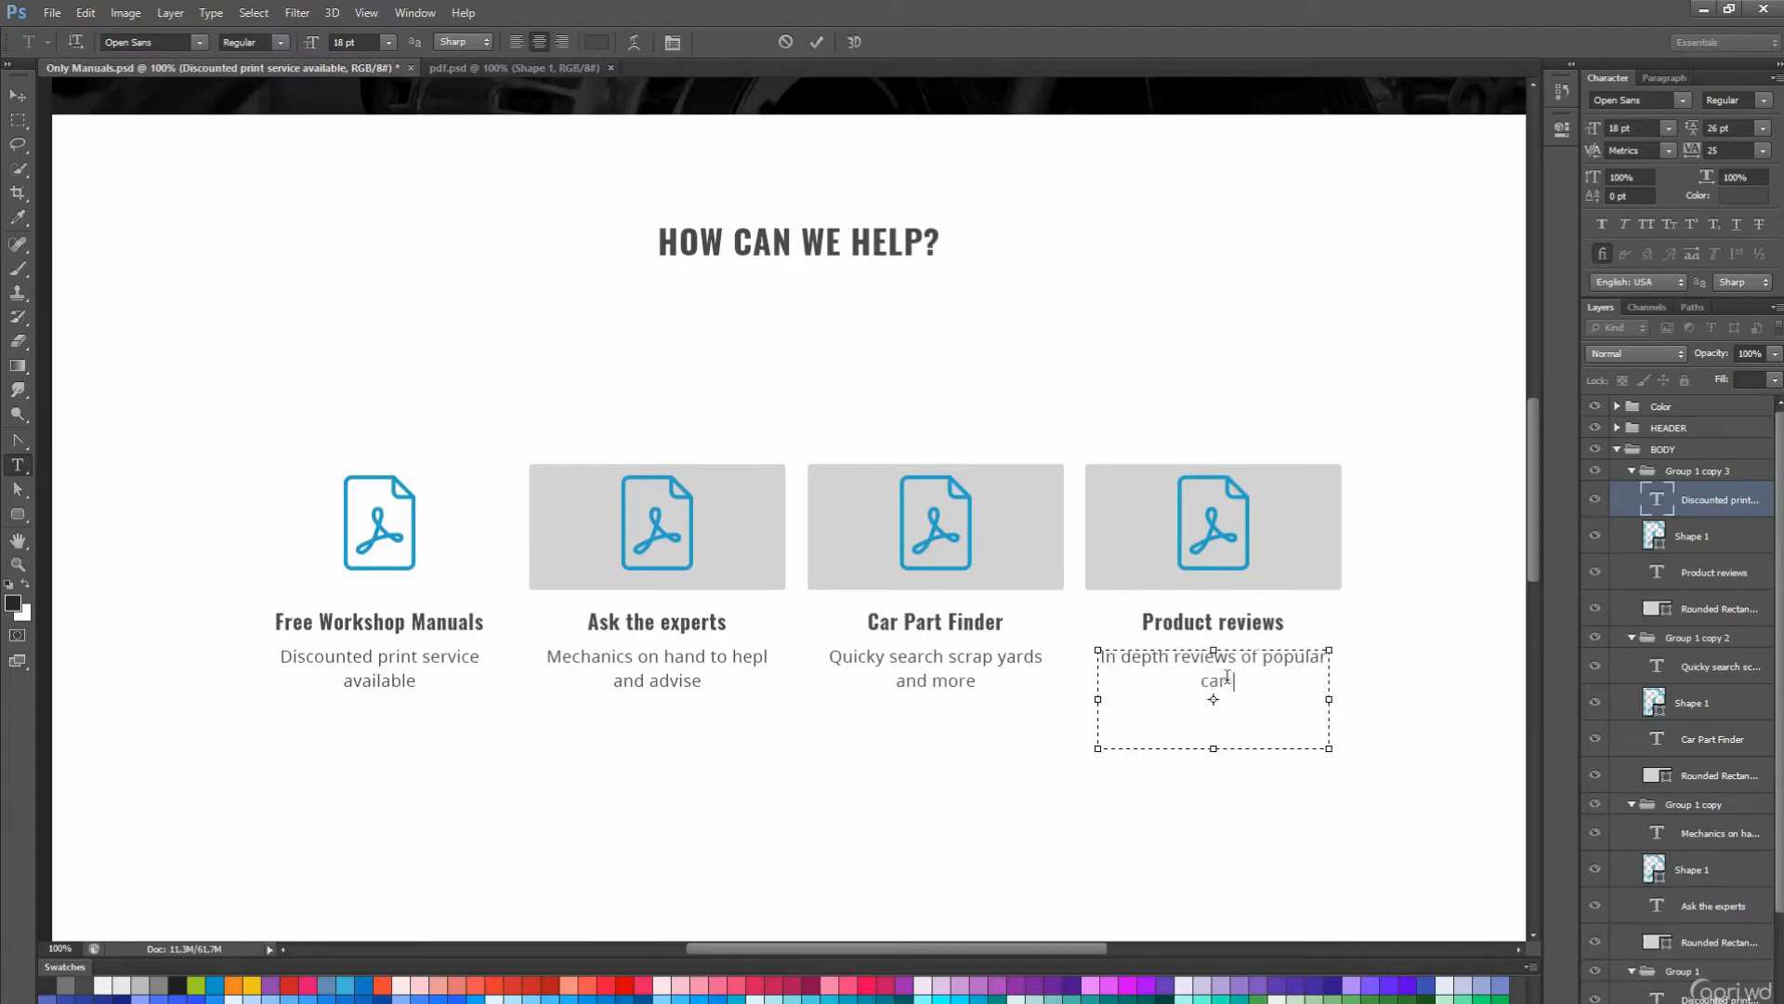
pyautogui.write('pth reviews of popular car parts')
pyautogui.hotkey('ctrl', 'Return')
# - Select the second card's grey rectangle, save the document, and search Flaticon for "mechanic" icons
pyautogui.press('v')
pyautogui.click(706, 517)
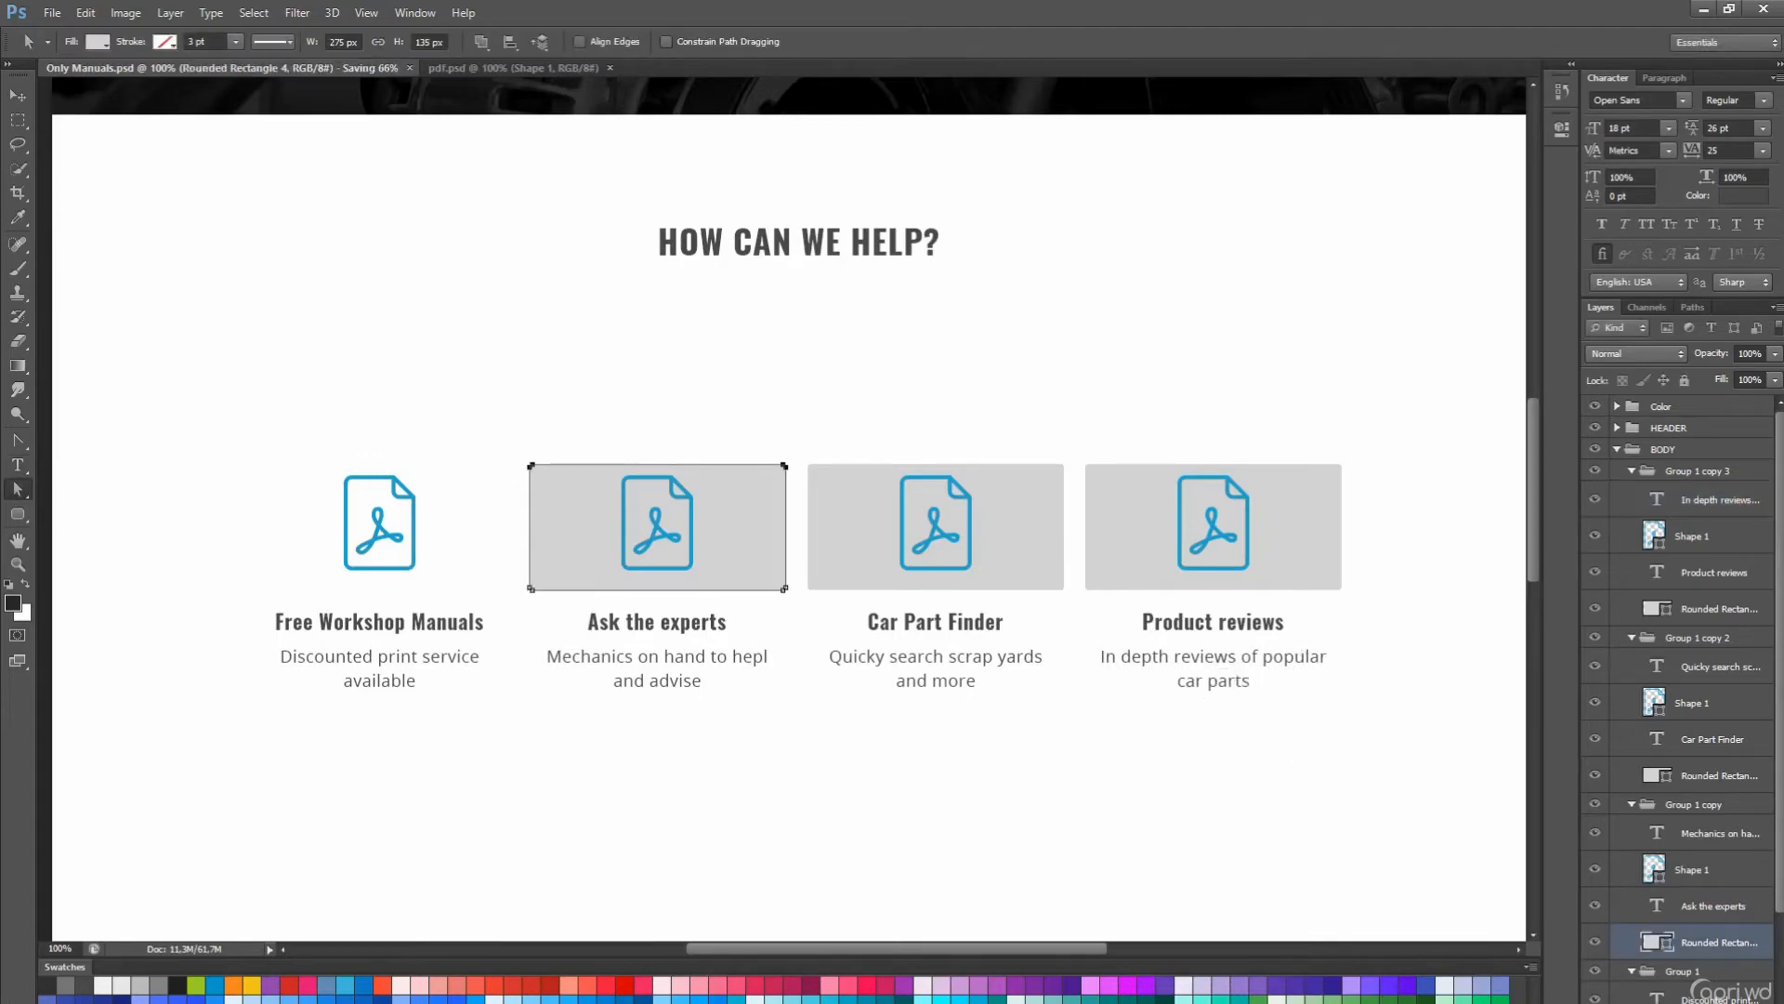
pyautogui.write('h')
pyautogui.write('ani')
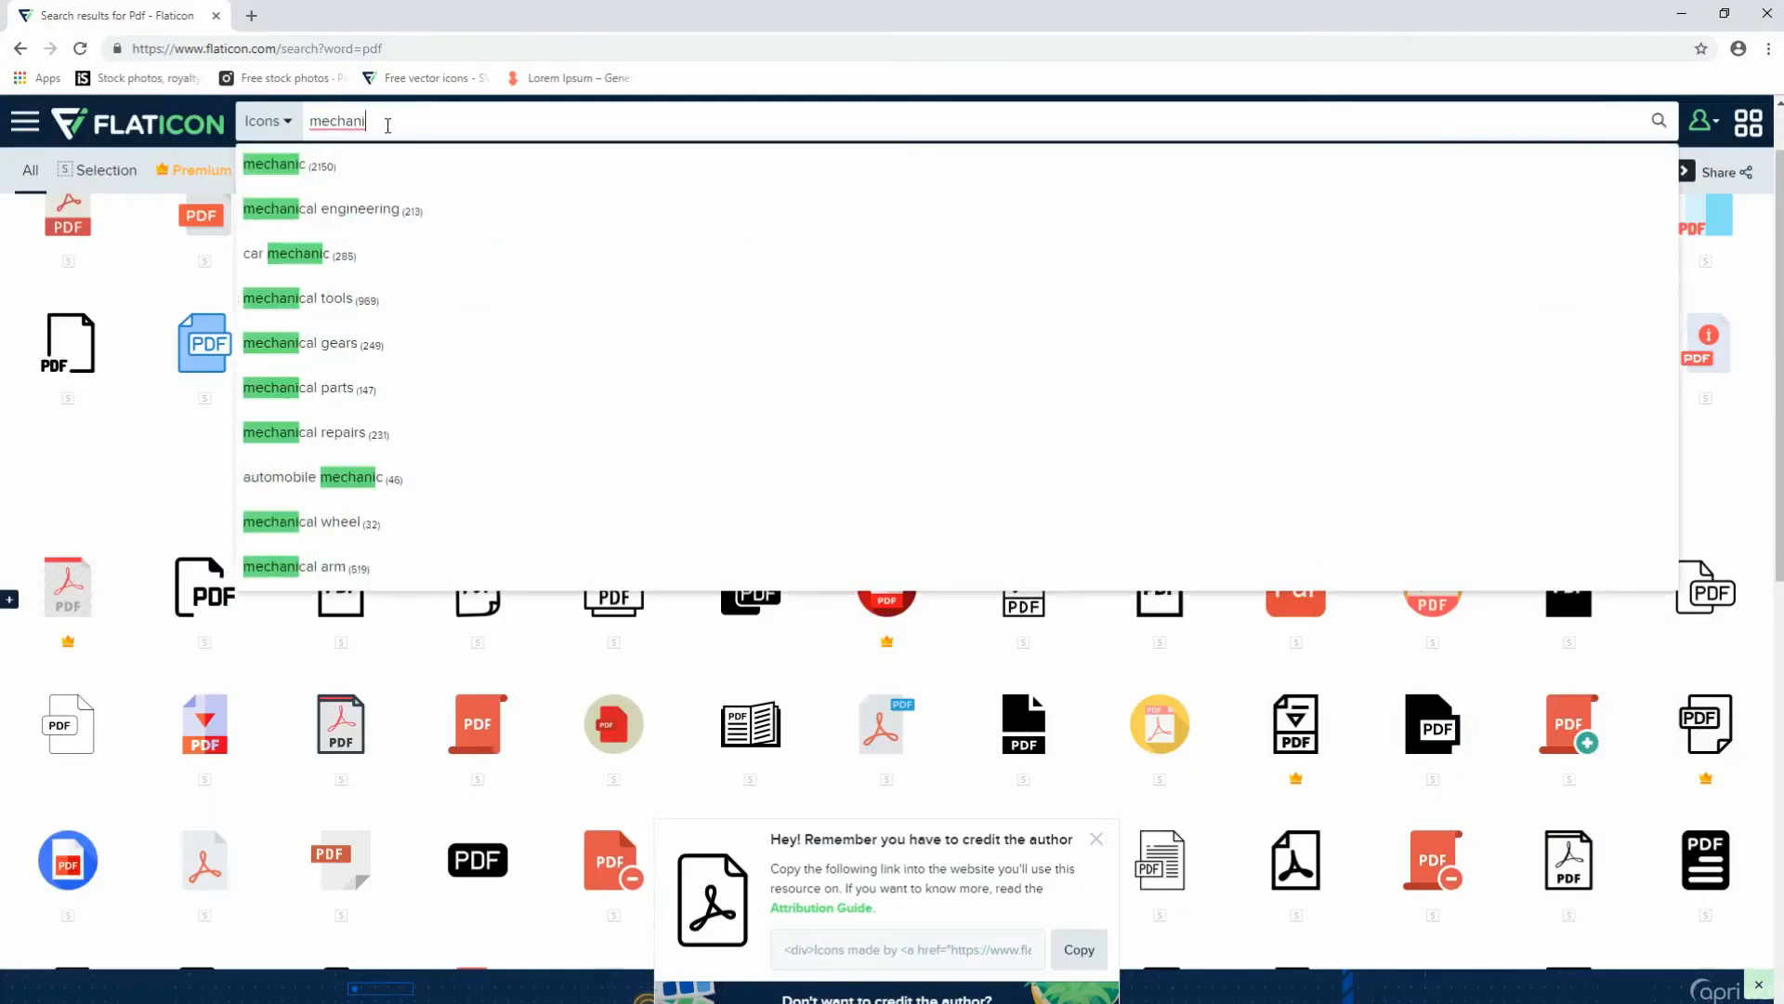
pyautogui.write('c')
pyautogui.press('Return')
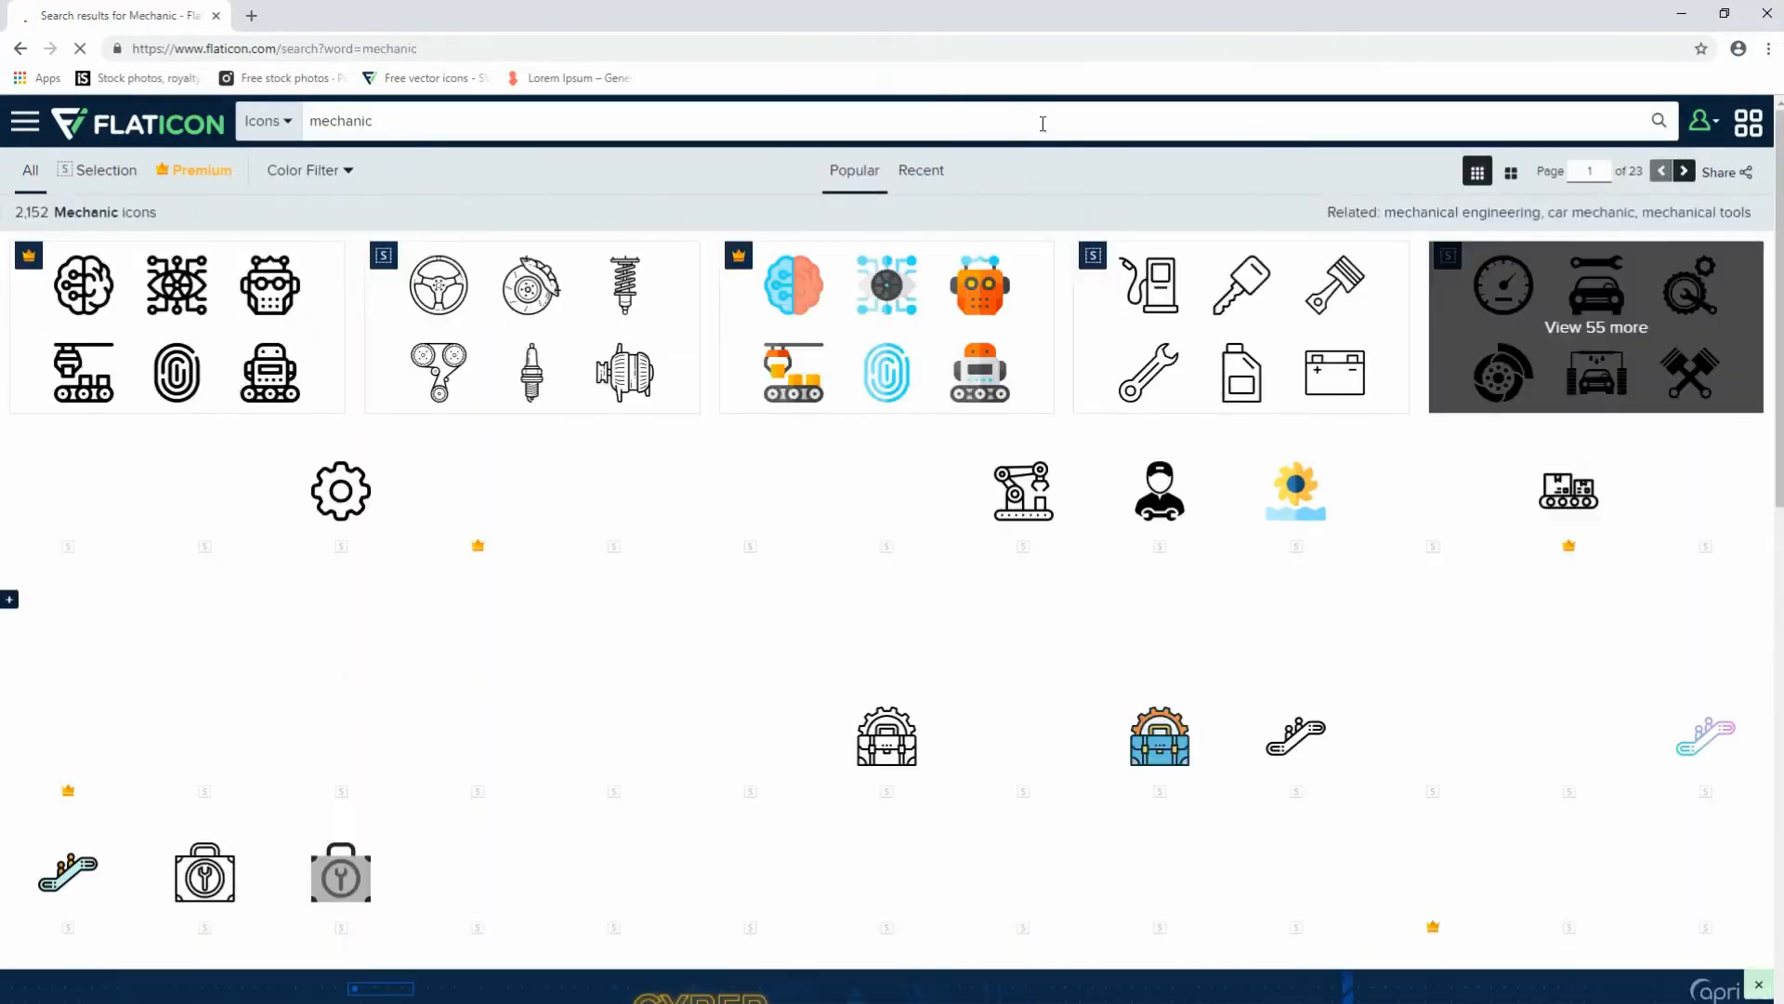
# - Open the "Automobile with Wrench" icon of a mechanic from the search results and download it
pyautogui.scroll(-4, 1688, 743)
pyautogui.scroll(2, 1710, 855)
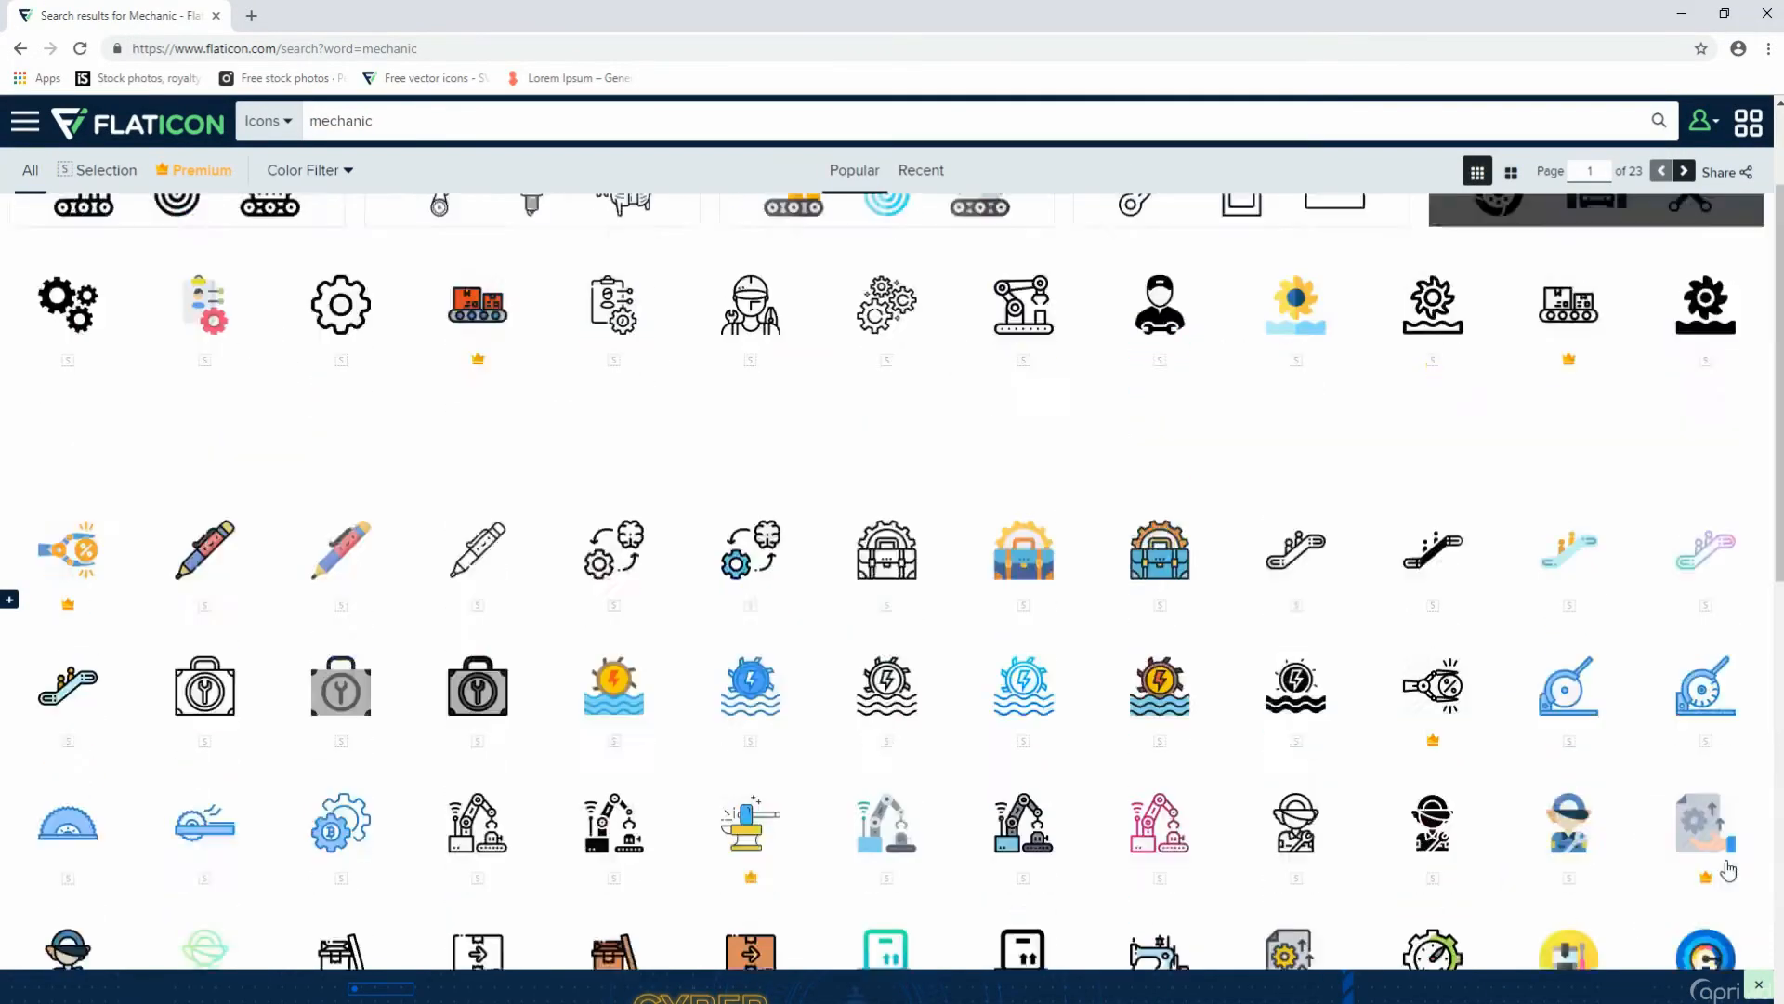
pyautogui.scroll(2, 1301, 650)
pyautogui.click(1160, 490)
pyautogui.click(1338, 558)
pyautogui.click(1449, 832)
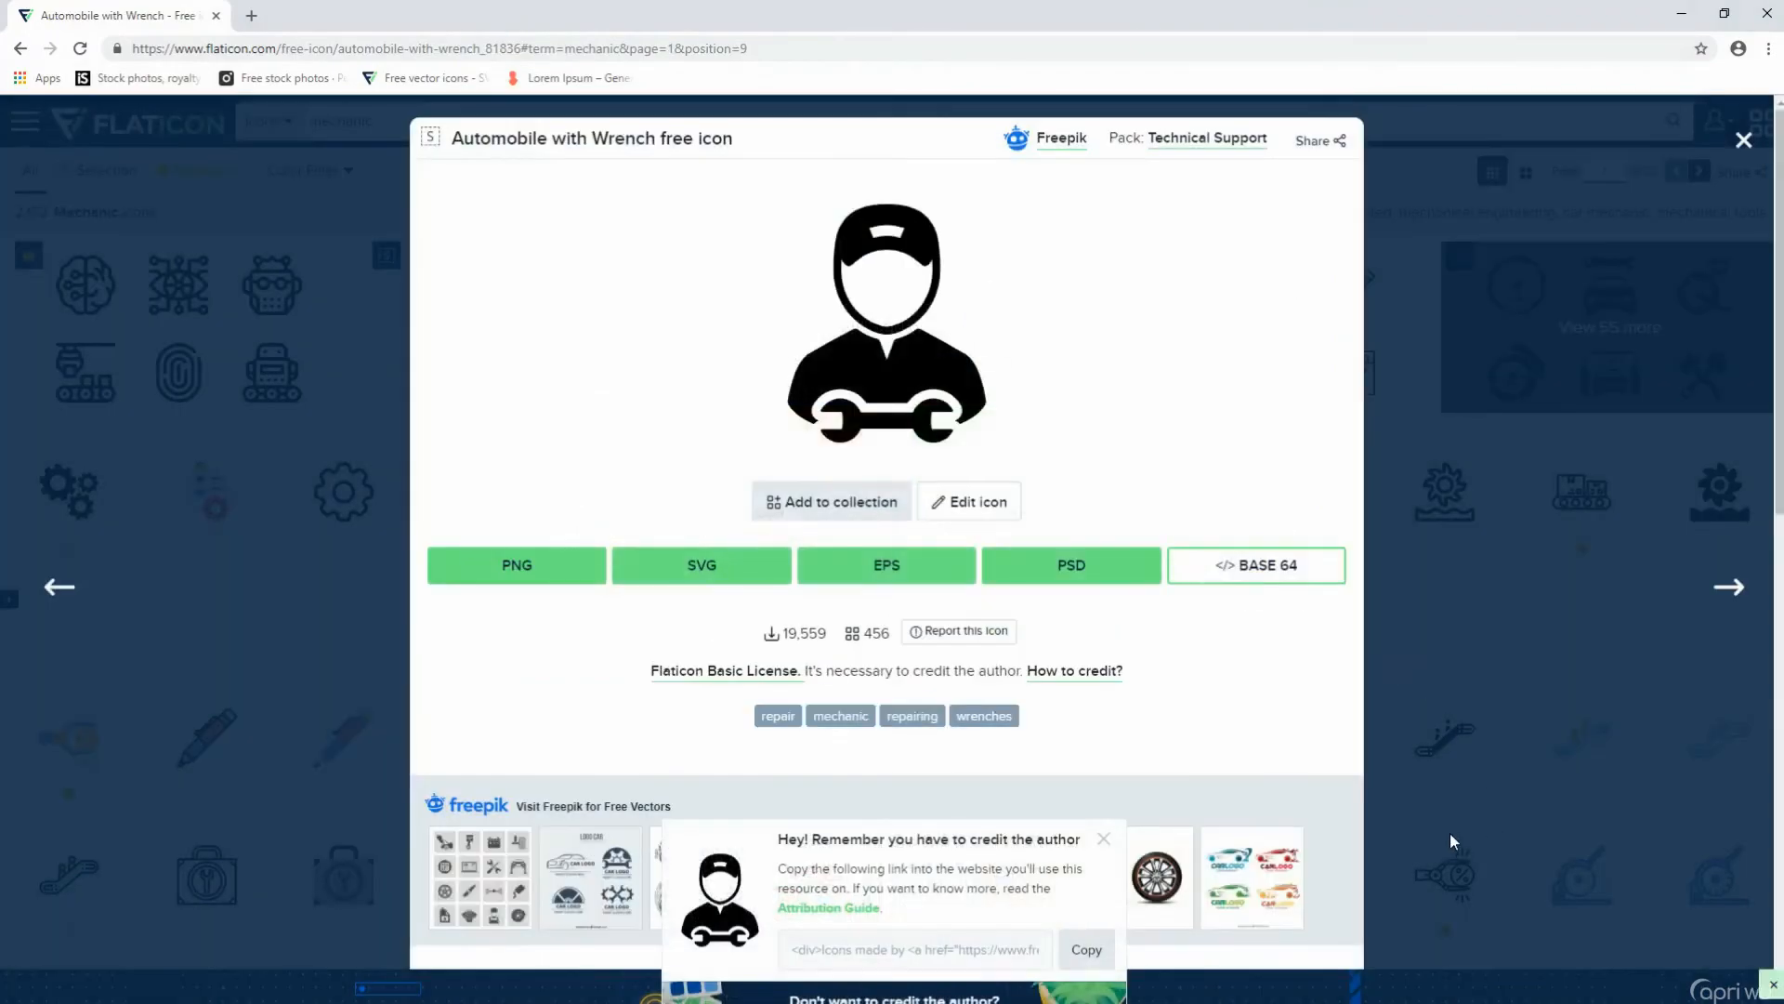
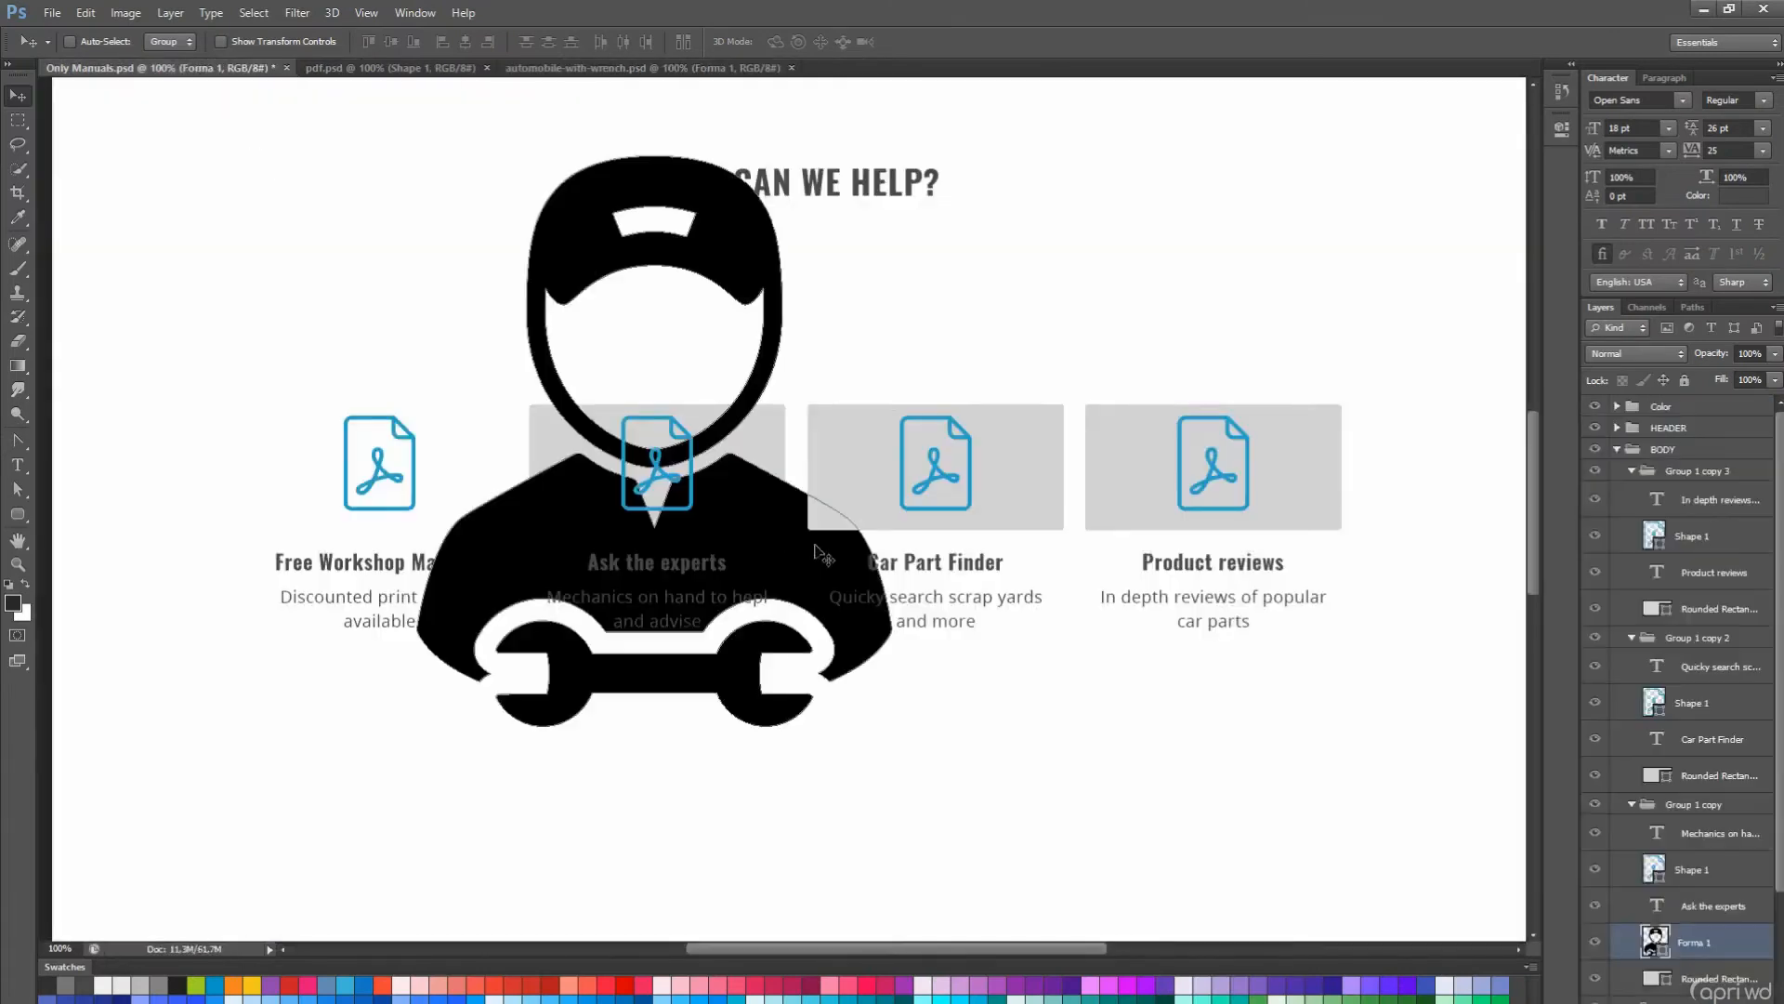
# - Scale the mechanic icon down to fit above "Ask the experts" and hide that column's grey placeholder rectangle
pyautogui.moveTo(892, 156); pyautogui.dragTo(665, 479)
pyautogui.press('Return')
pyautogui.click(1594, 978)
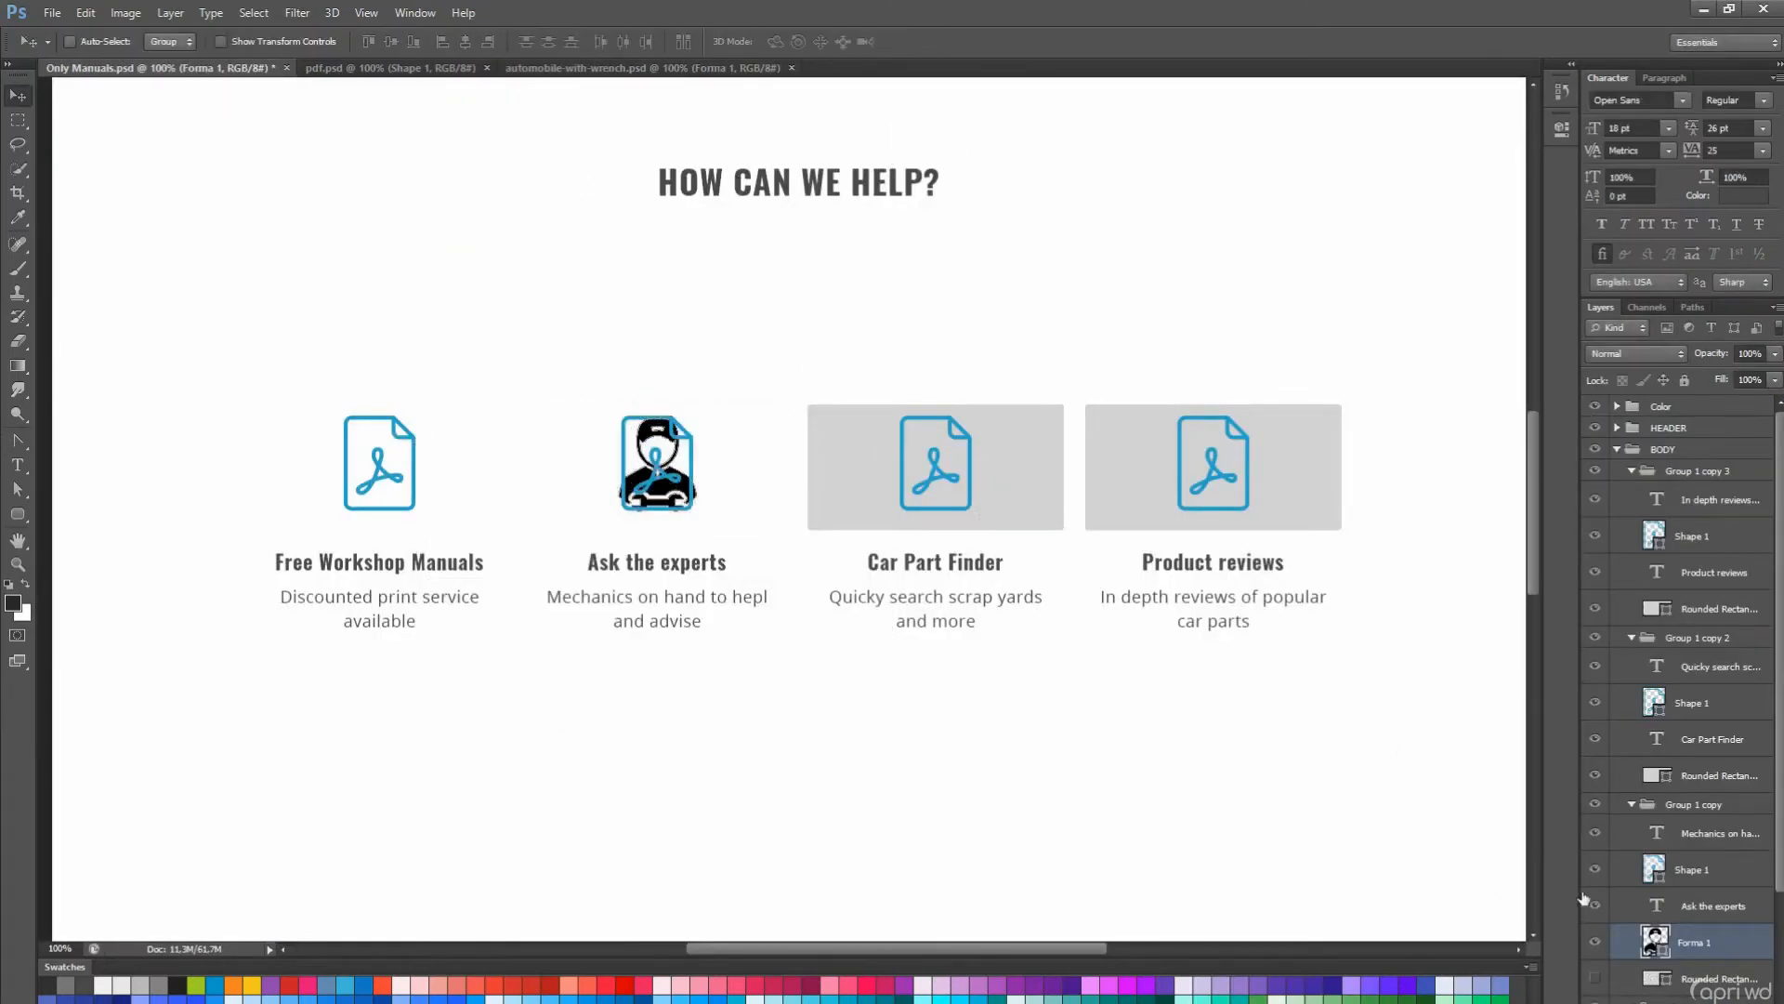
# - Hide the old PDF icon behind the mechanic icon and colour the mechanic icon the same blue as the PDF icons
pyautogui.click(1595, 869)
pyautogui.moveTo(1537, 591); pyautogui.dragTo(1535, 295)
pyautogui.scroll(-5, 1302, 466)
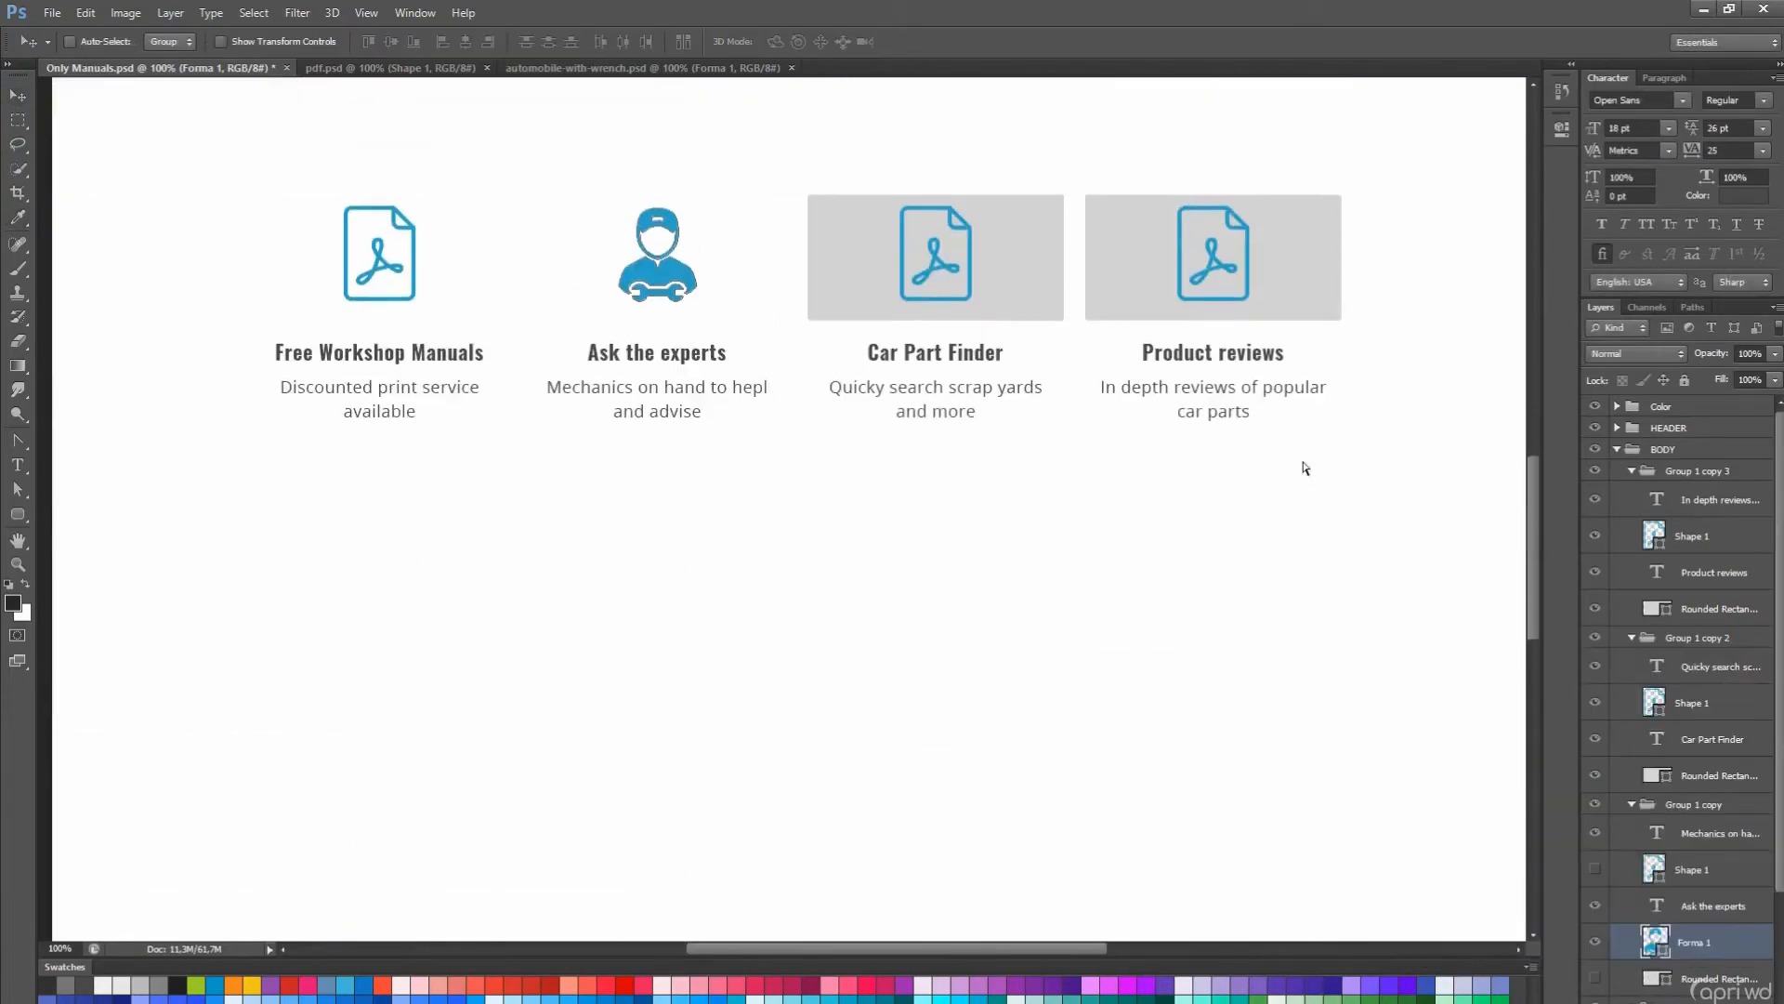
# - Switch to Flaticon in the browser, search for "search" icons and open the solid document icon with a magnifier
pyautogui.press('a')
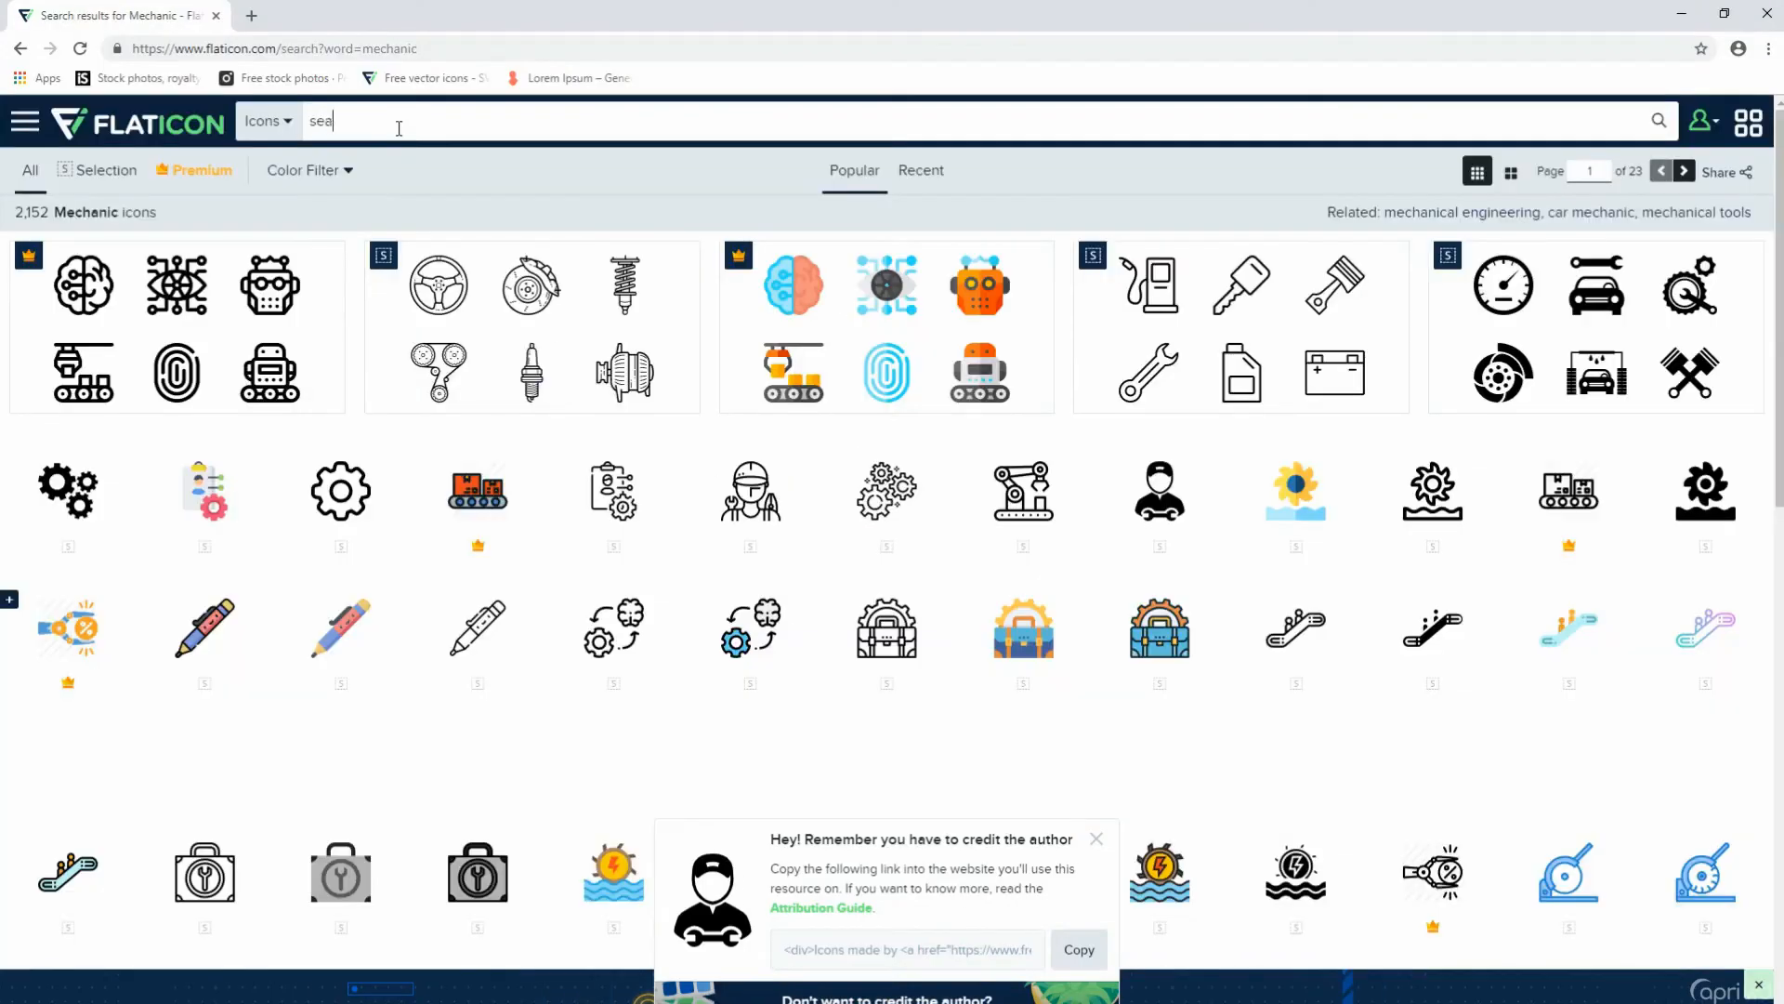
pyautogui.press('Return')
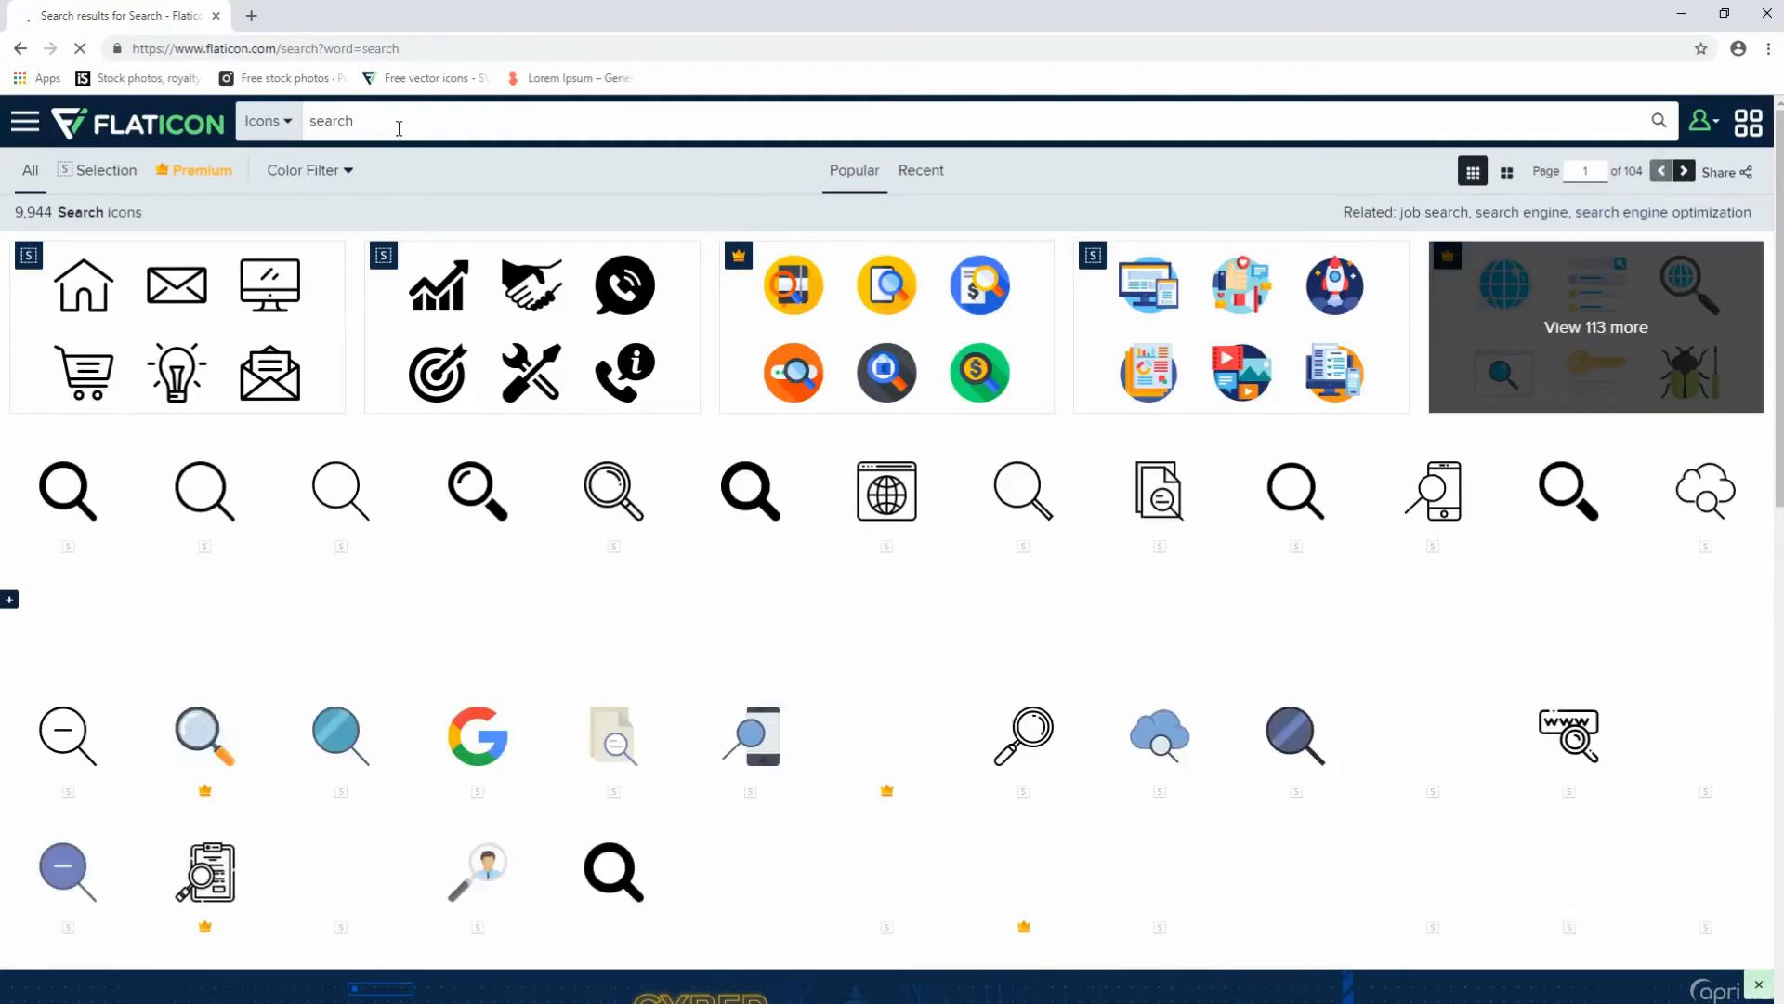
pyautogui.scroll(-4, 1231, 583)
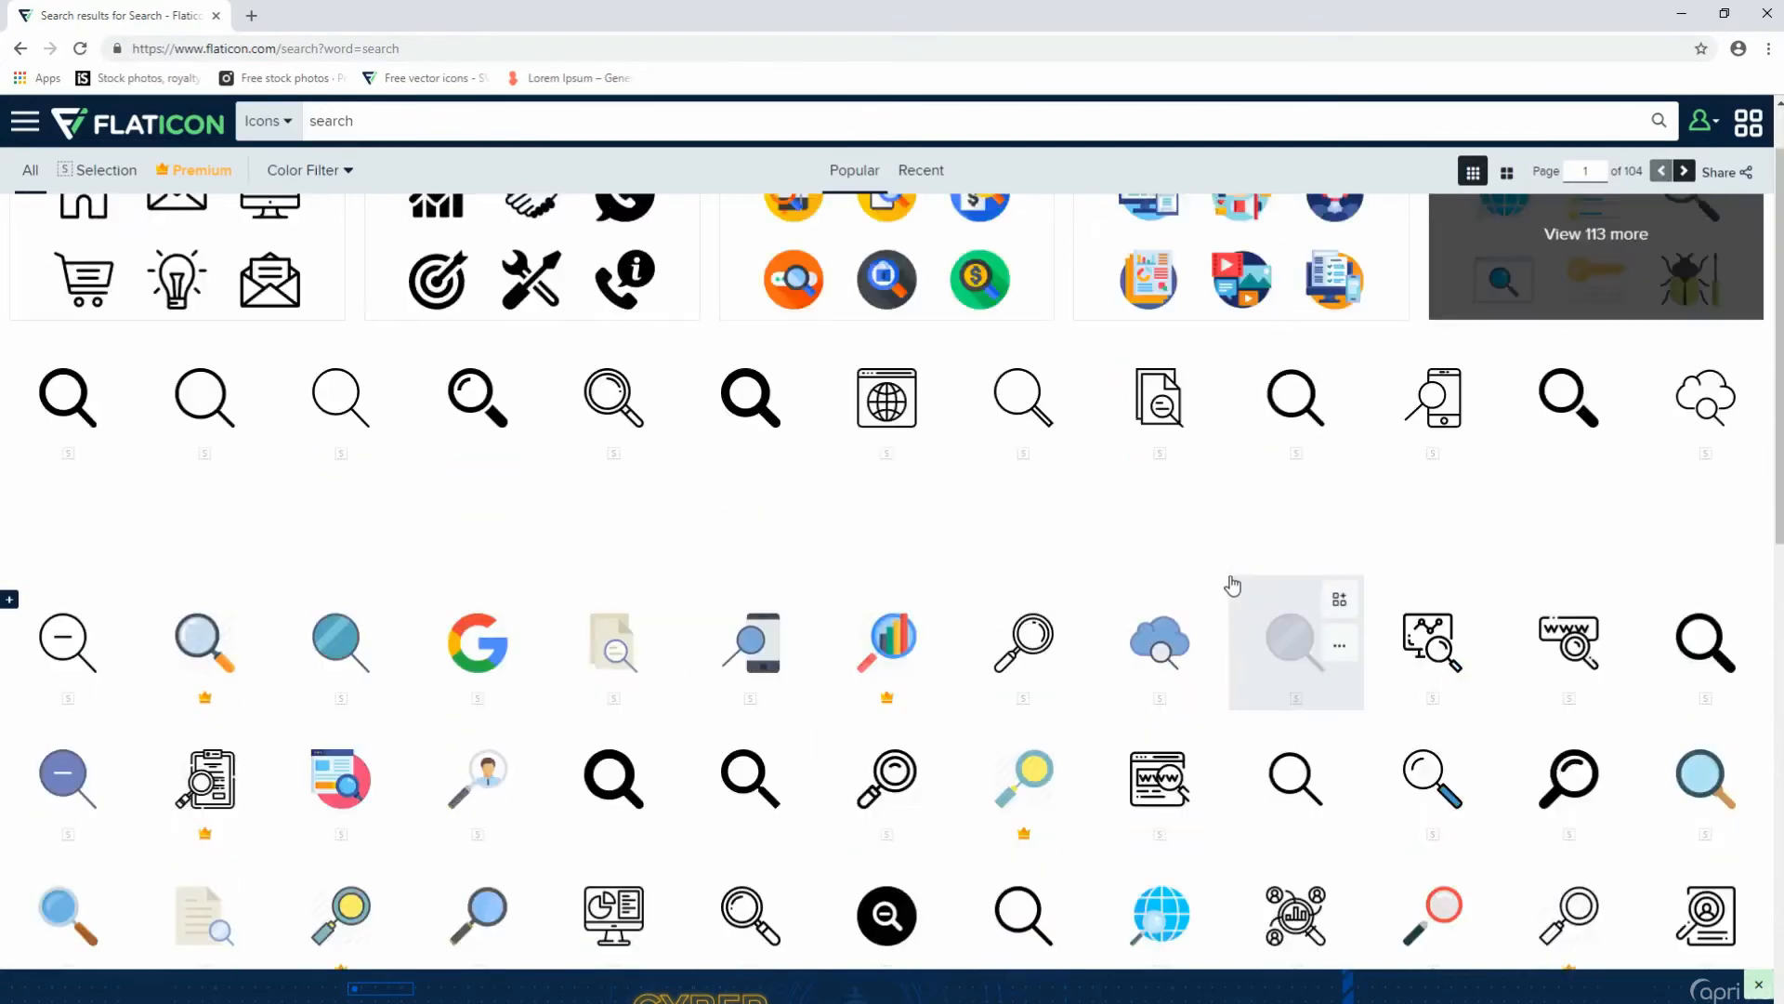
pyautogui.scroll(-5, 1231, 582)
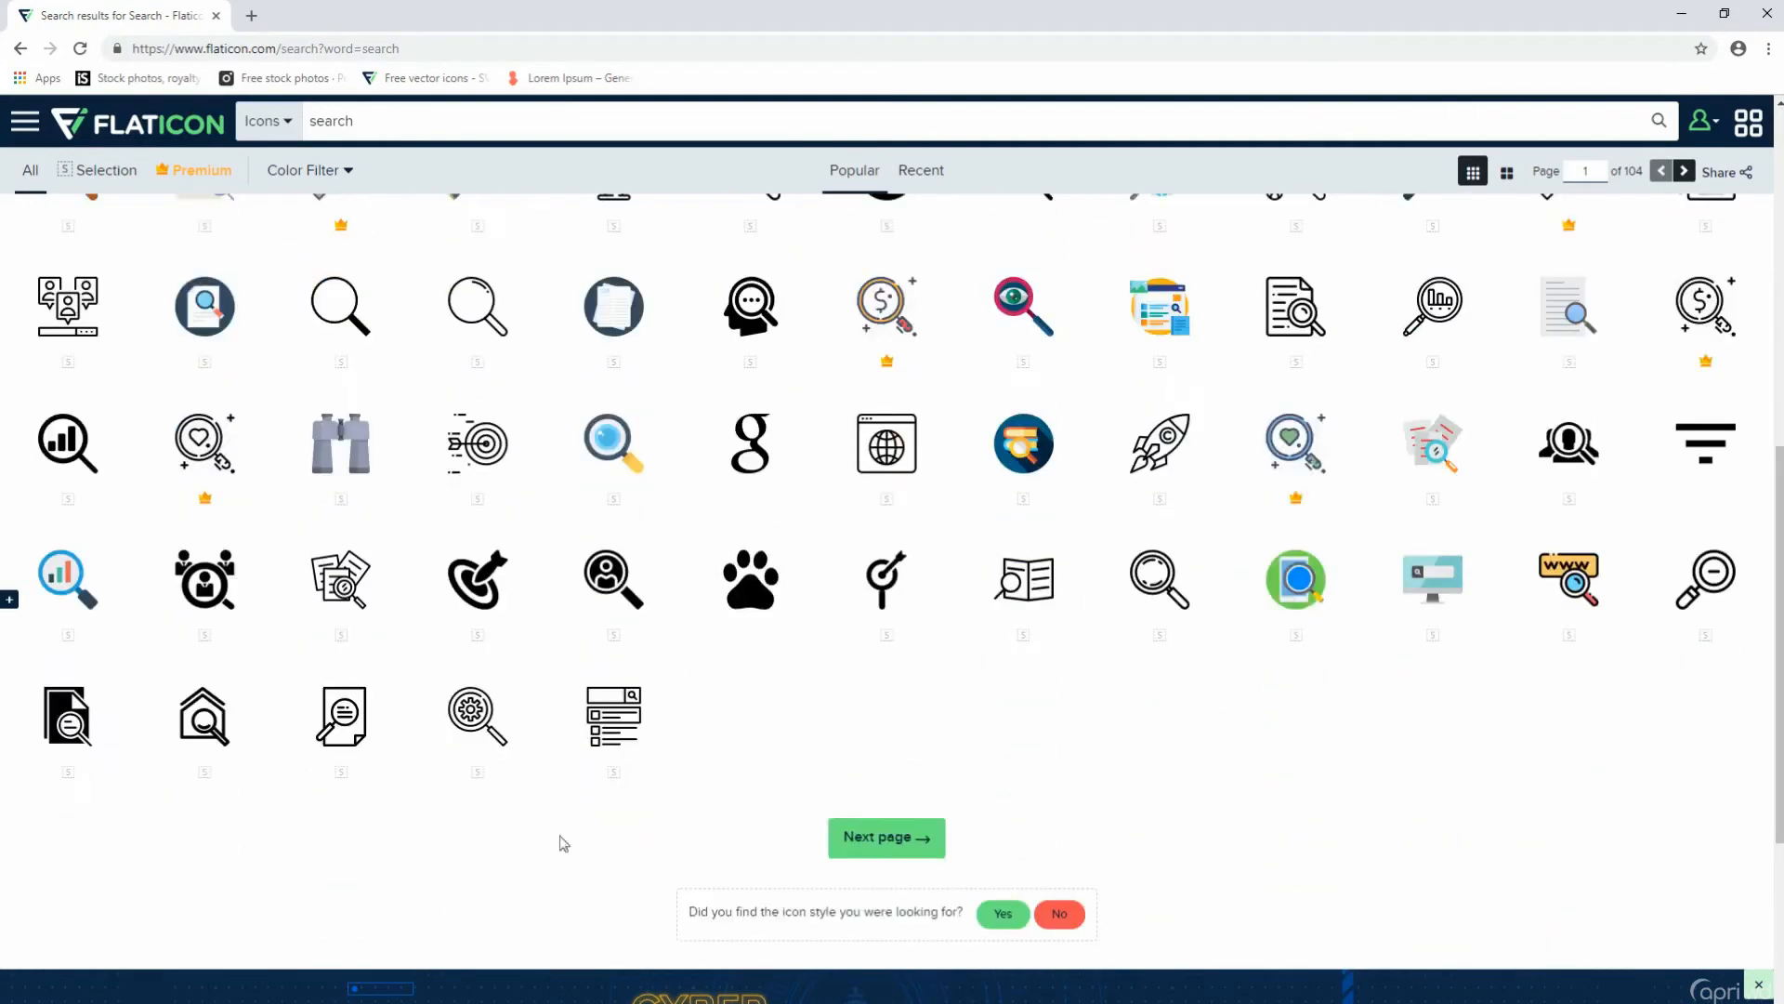
pyautogui.click(58, 730)
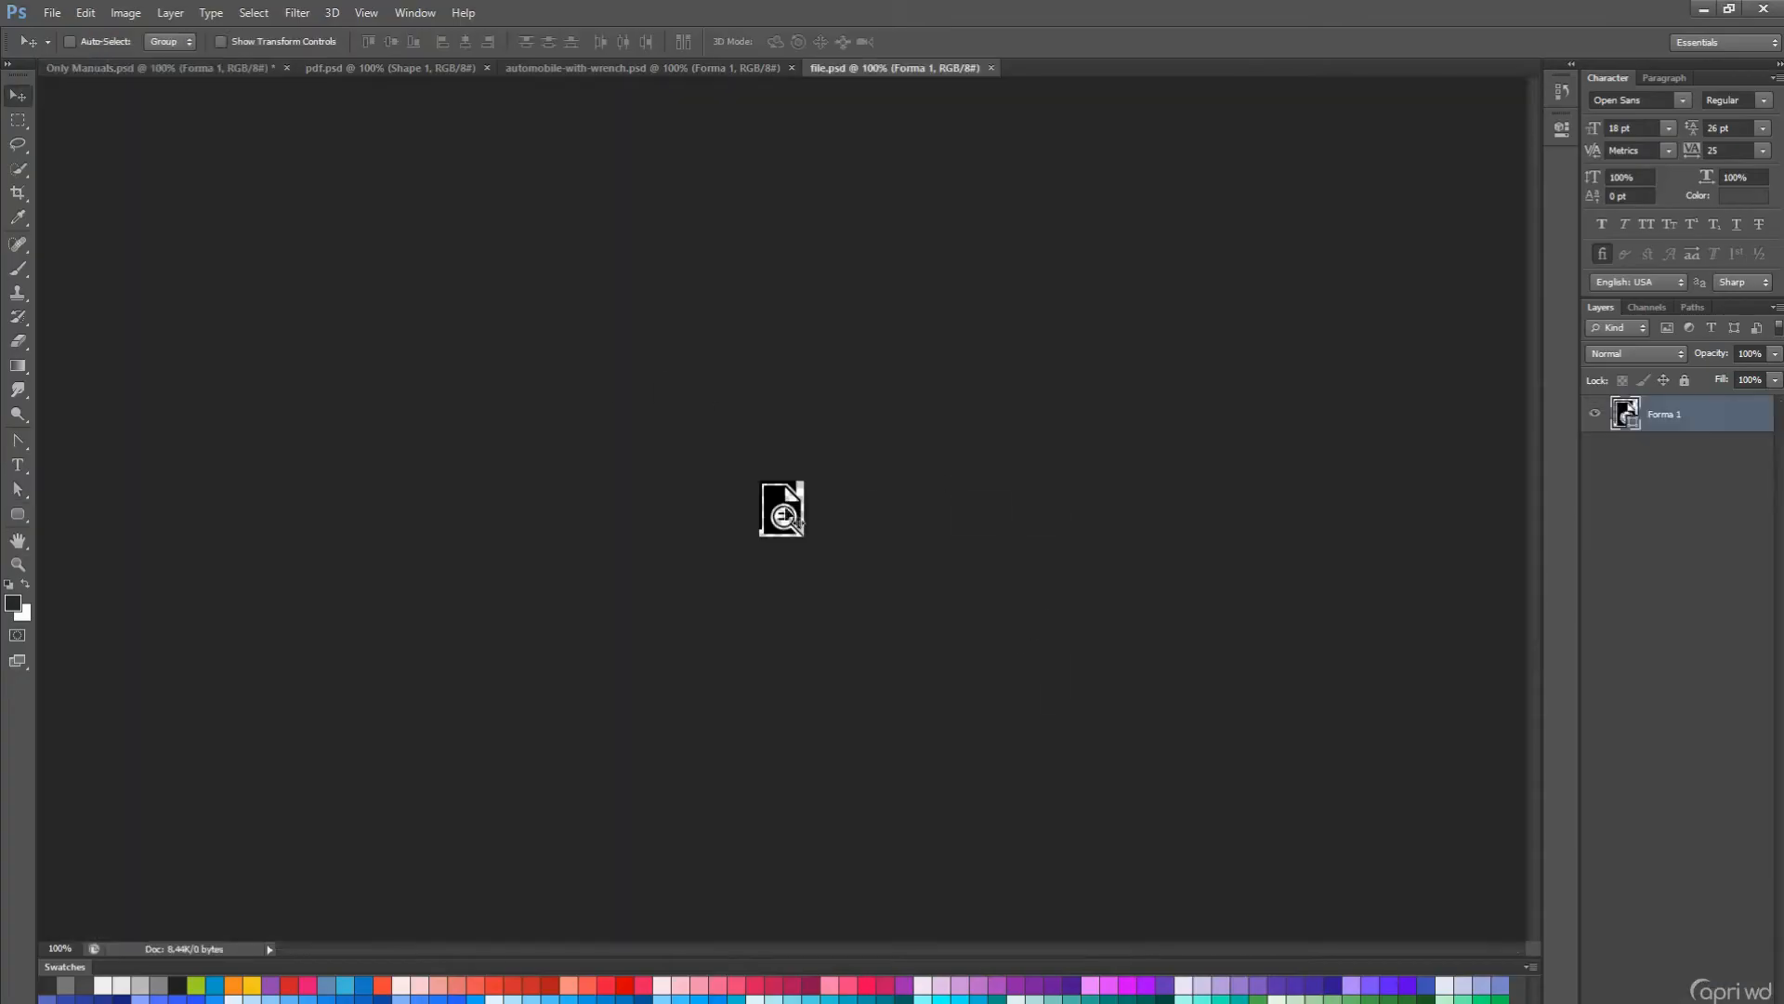
# - Copy the document icon from file.psd into the Car Part Finder group of Only Manuals.psd and scale it over the PDF icon
pyautogui.moveTo(784, 506); pyautogui.dragTo(983, 402)
pyautogui.moveTo(1752, 929); pyautogui.dragTo(1654, 726)
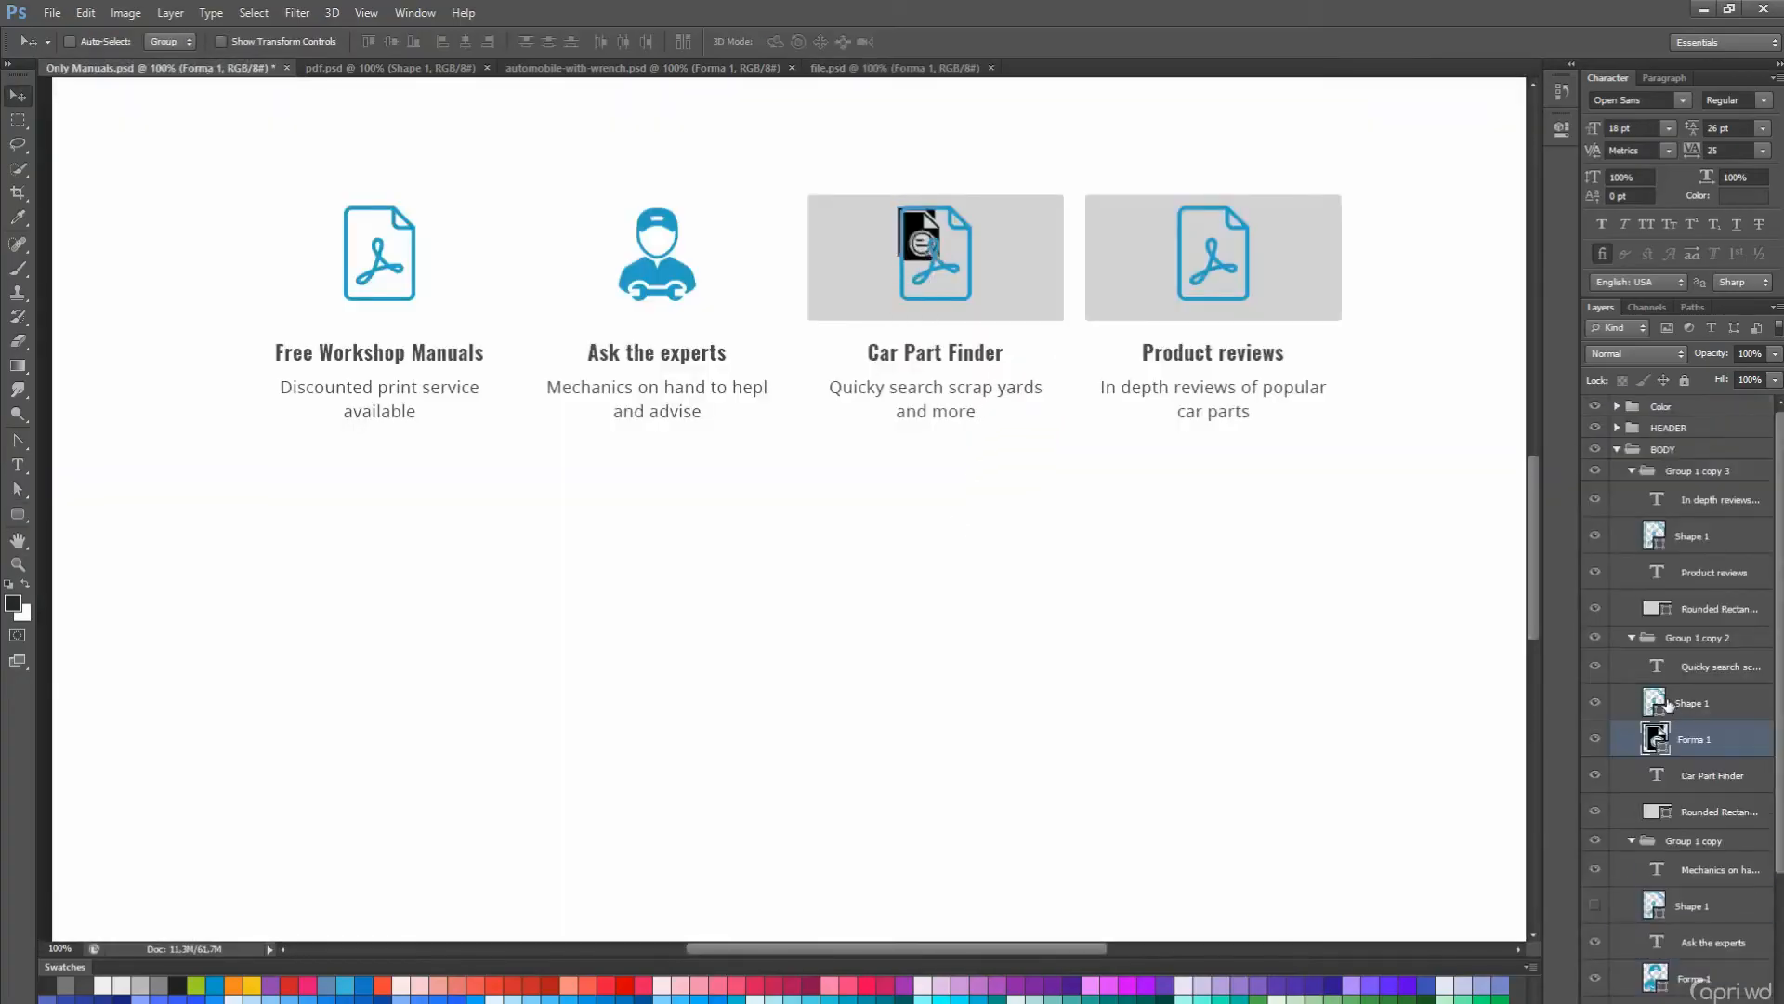
pyautogui.hotkey('ctrl', 't')
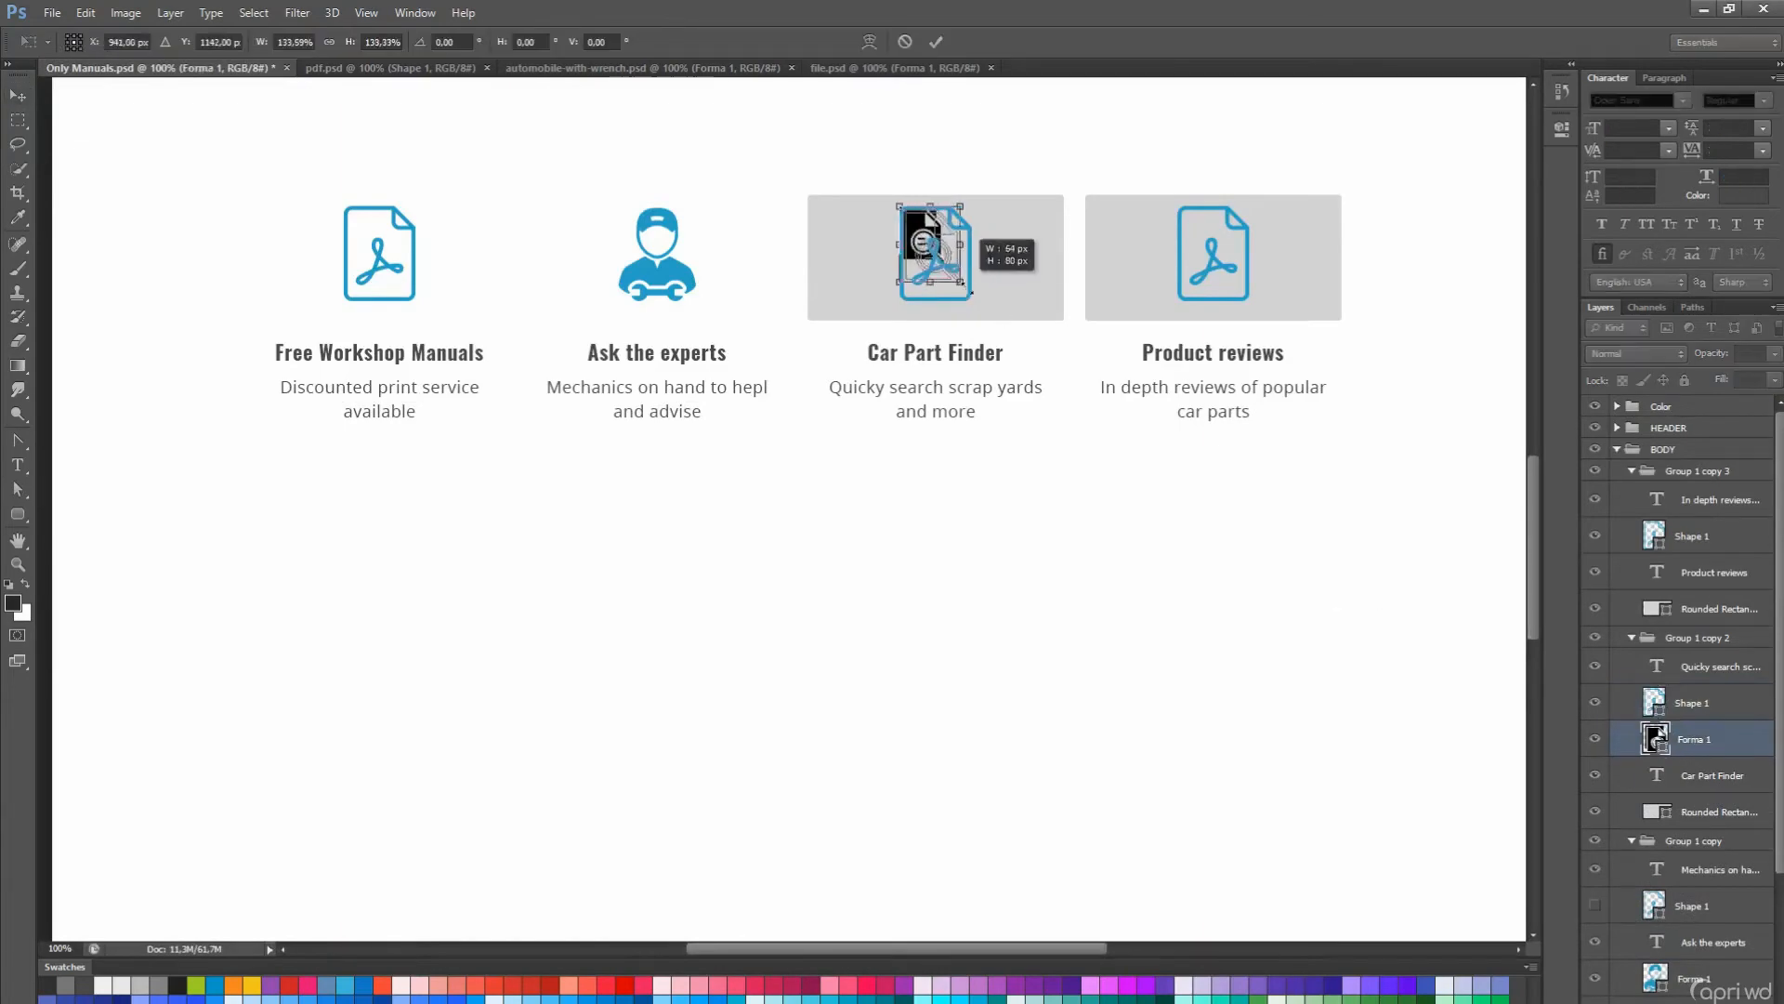
pyautogui.moveTo(983, 301); pyautogui.dragTo(983, 301)
pyautogui.press('Return')
# - Recolour the Car Part Finder document icon with the blue sampled from the existing icons
pyautogui.doubleClick(1659, 740)
pyautogui.moveTo(1535, 539); pyautogui.dragTo(1548, 467)
pyautogui.click(1324, 139)
pyautogui.press('Return')
# - Delete the old PDF icon in the Car Part Finder group and hide its grey placeholder rectangle
pyautogui.click(1692, 708)
pyautogui.press('Delete')
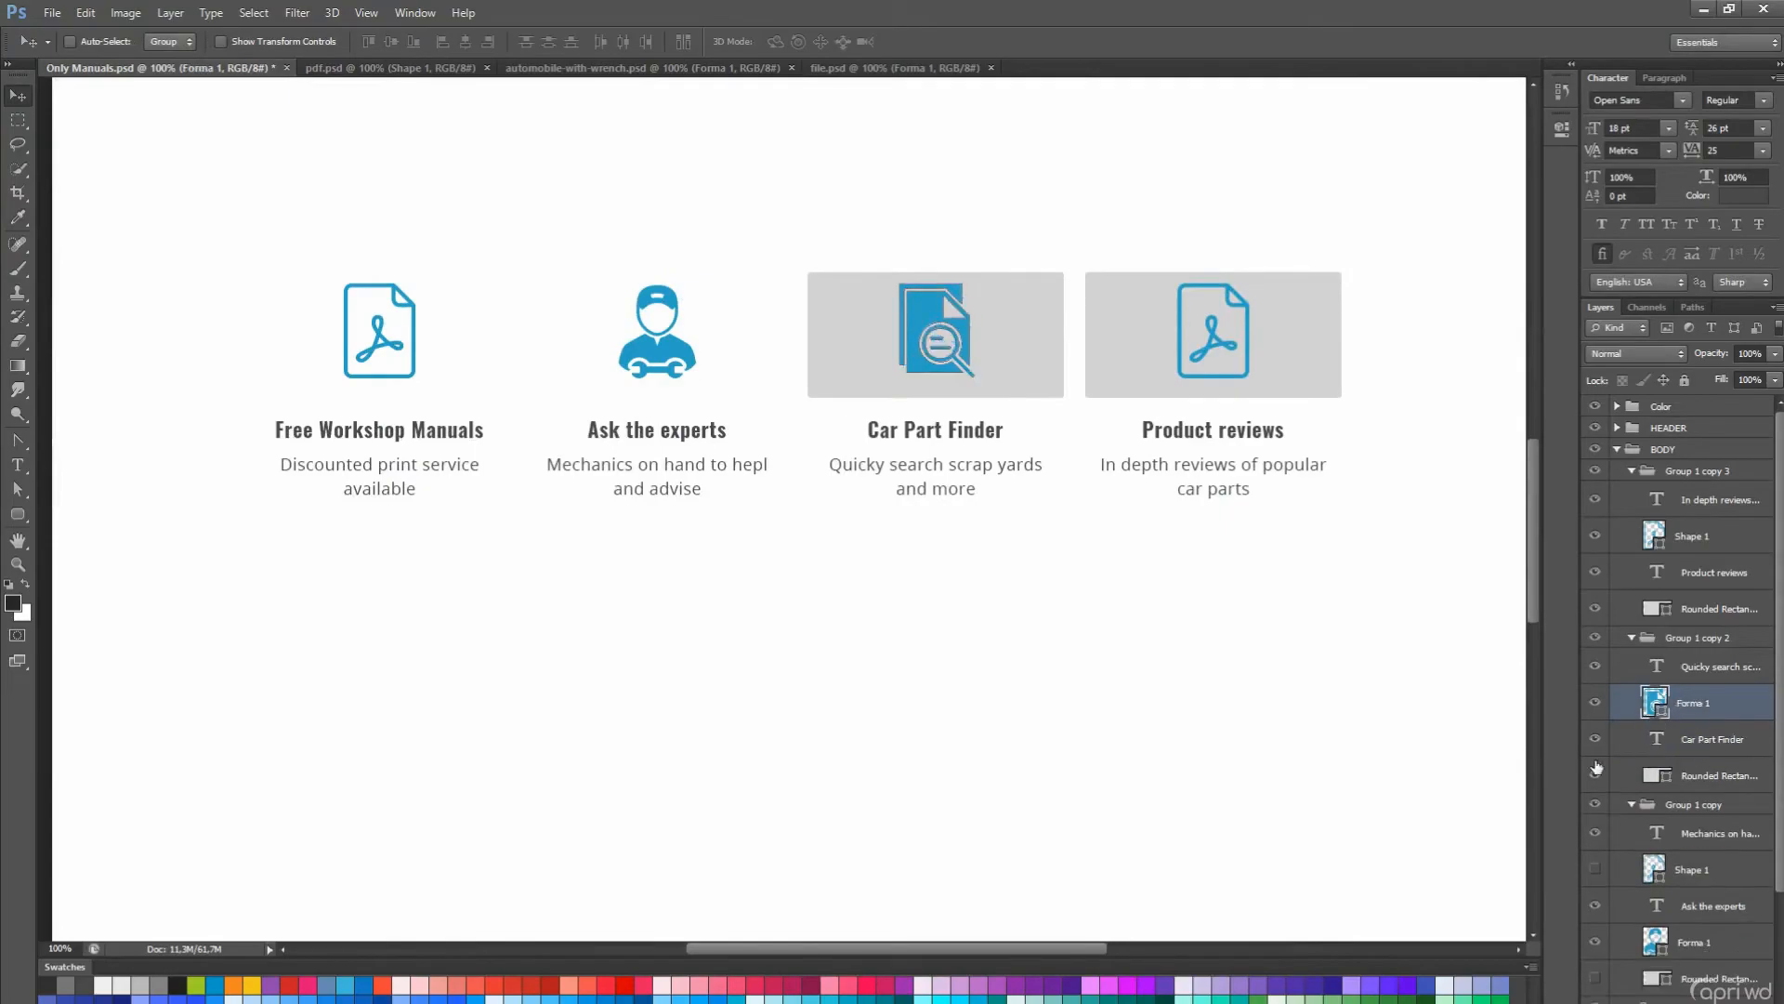
pyautogui.click(1595, 773)
# - Switch back to Flaticon, leave the document icon's details and search for "reviews" icons
pyautogui.press('a')
pyautogui.scroll(1, 1215, 624)
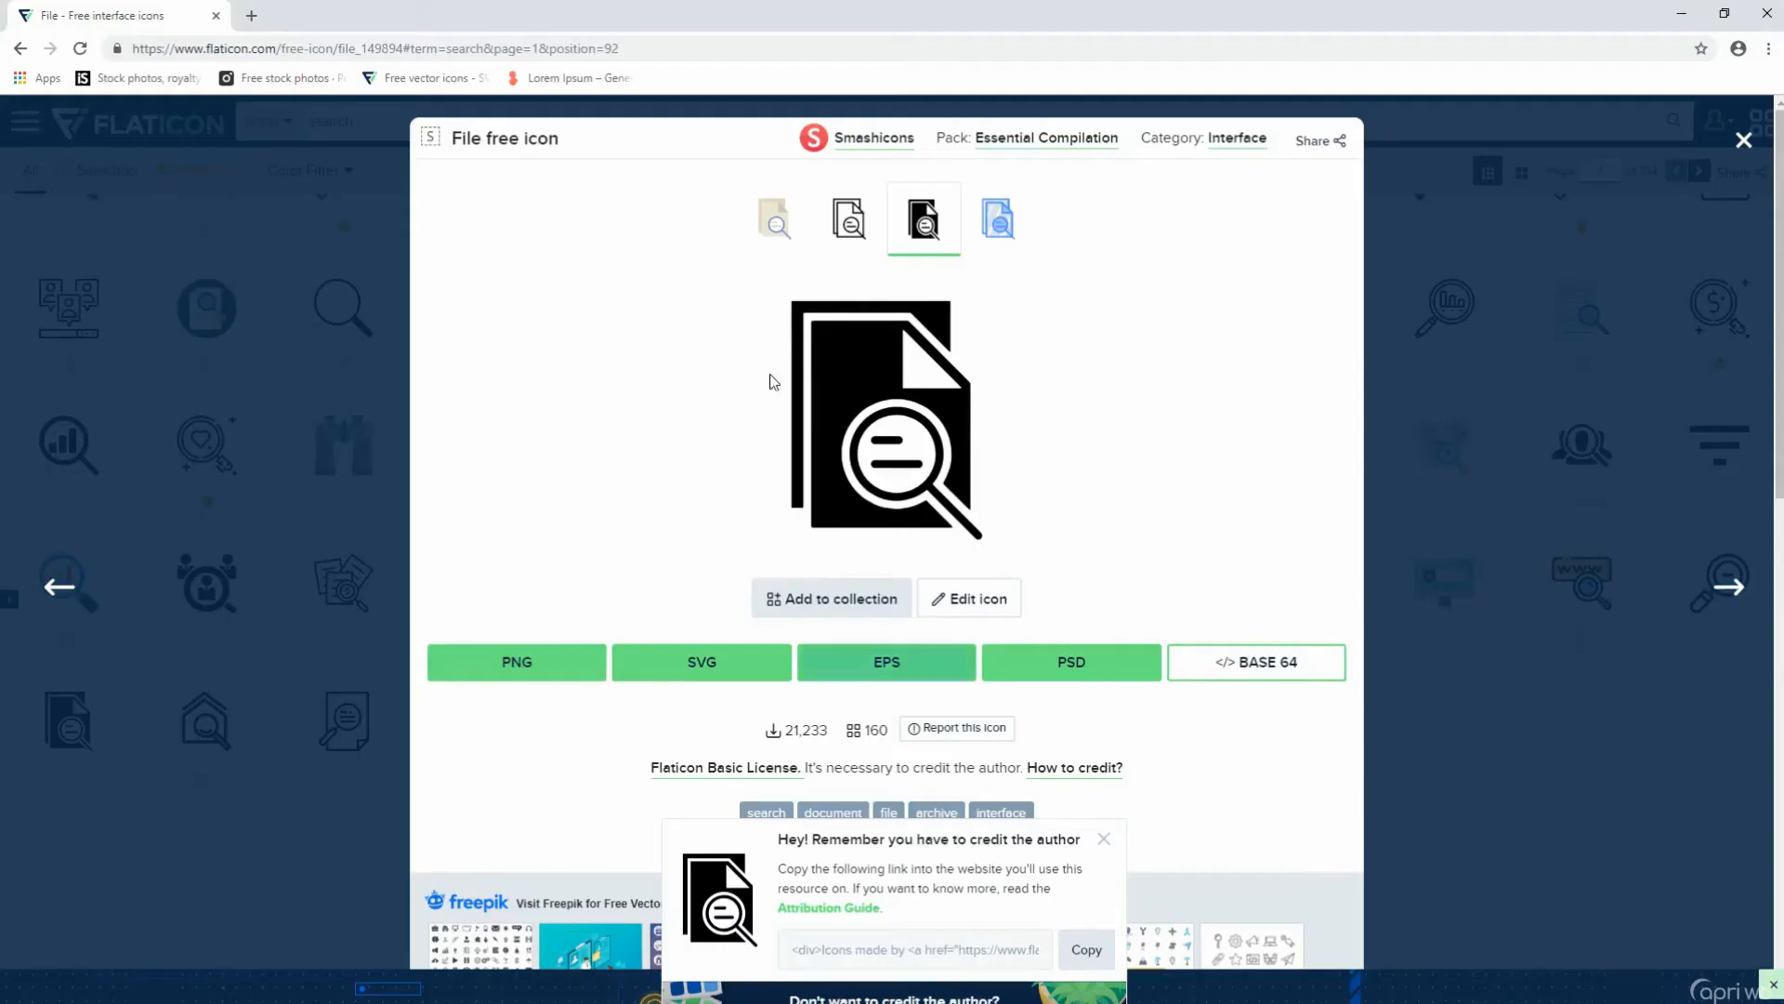
pyautogui.click(499, 133)
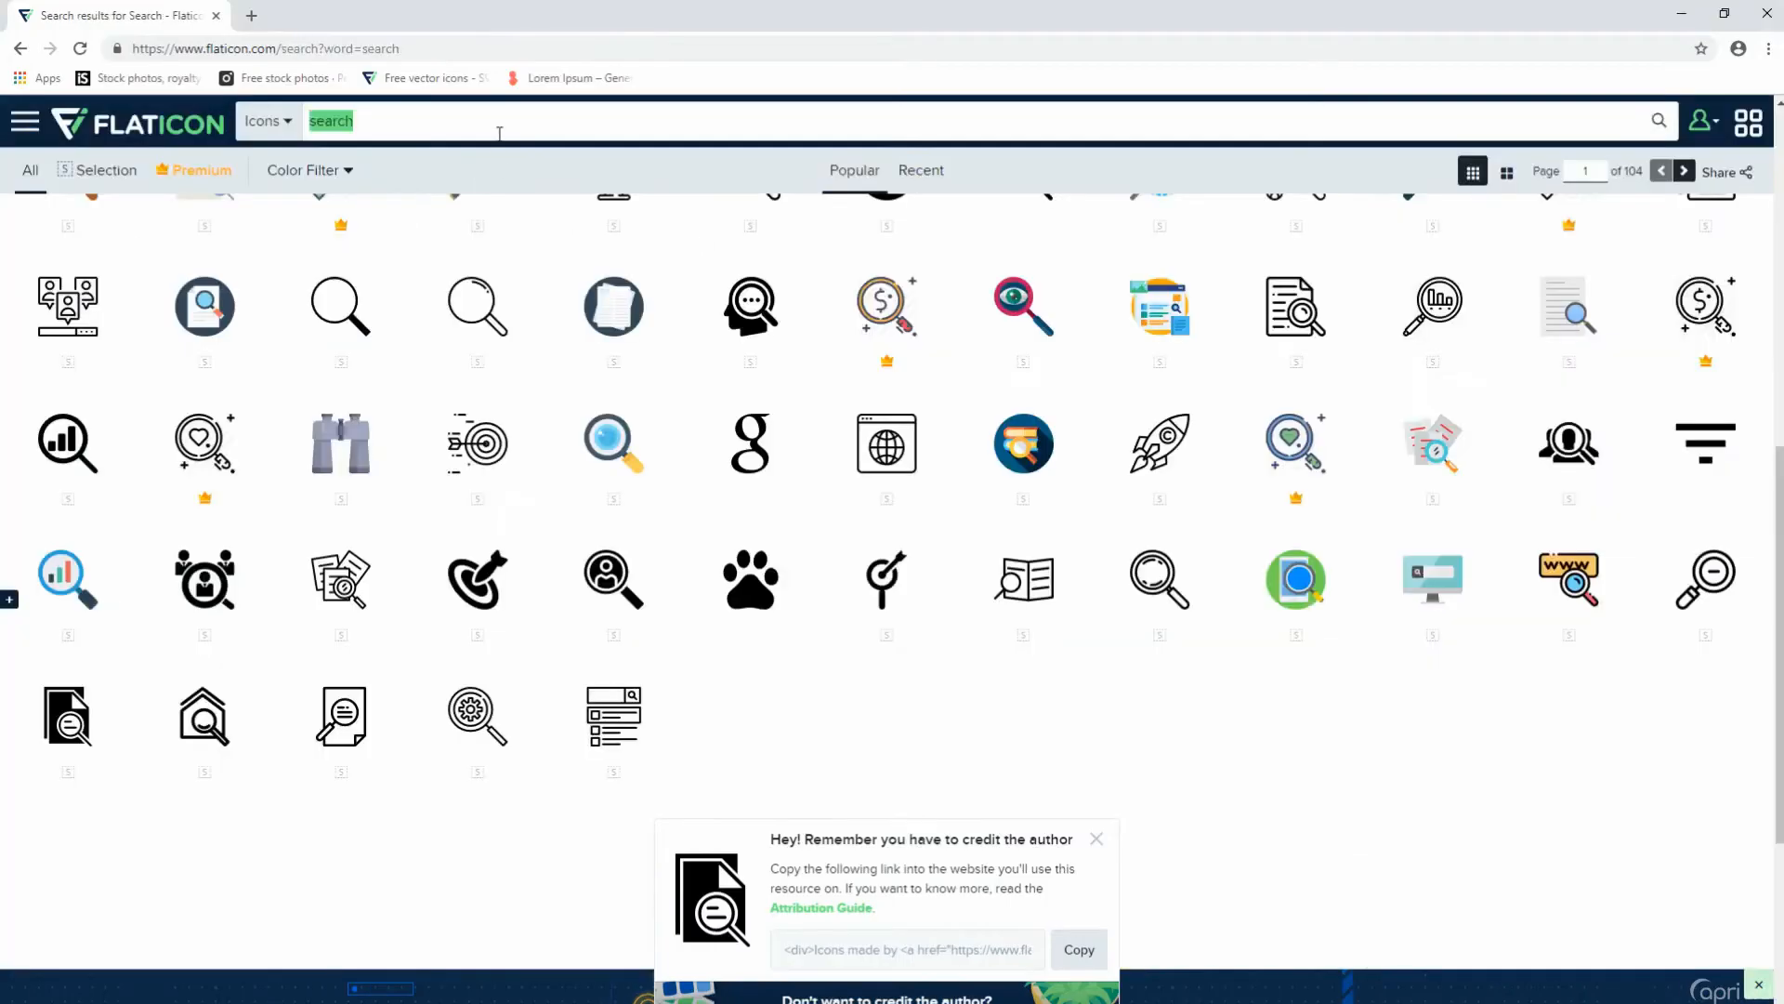
pyautogui.write('reviews')
pyautogui.press('Return')
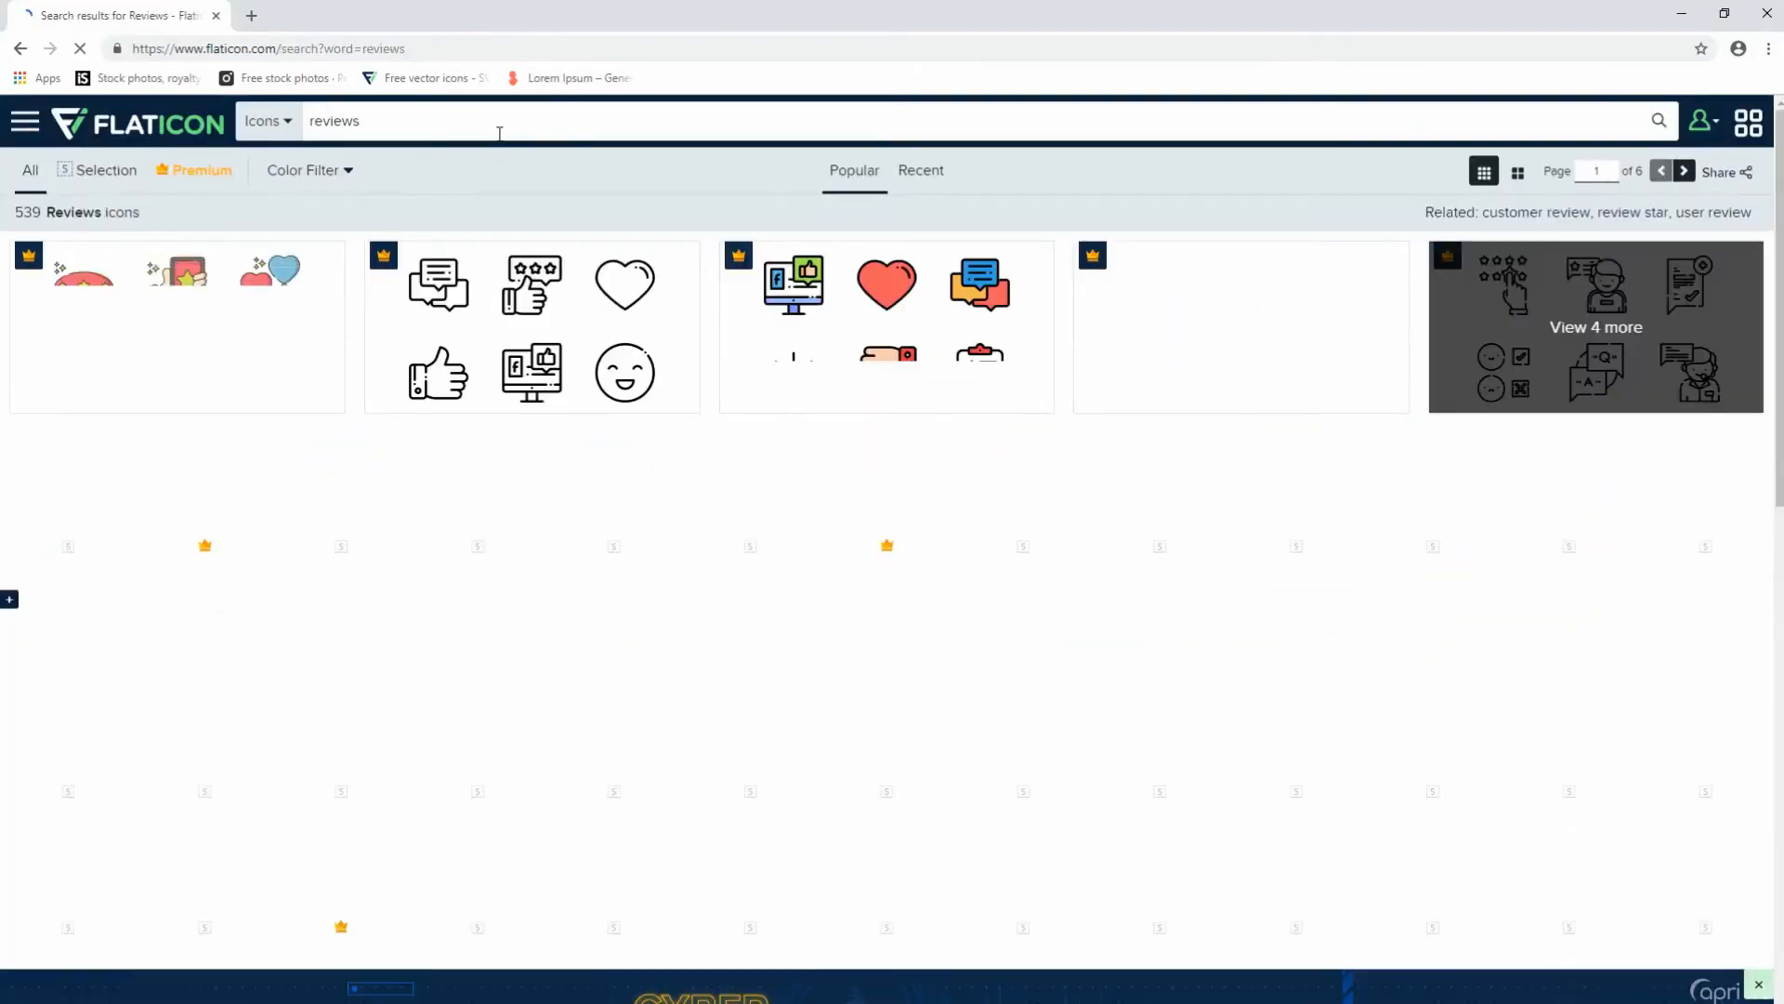
# - Examine the first two pages of reviews icons for one that suits the Product reviews column
pyautogui.scroll(-3, 1473, 521)
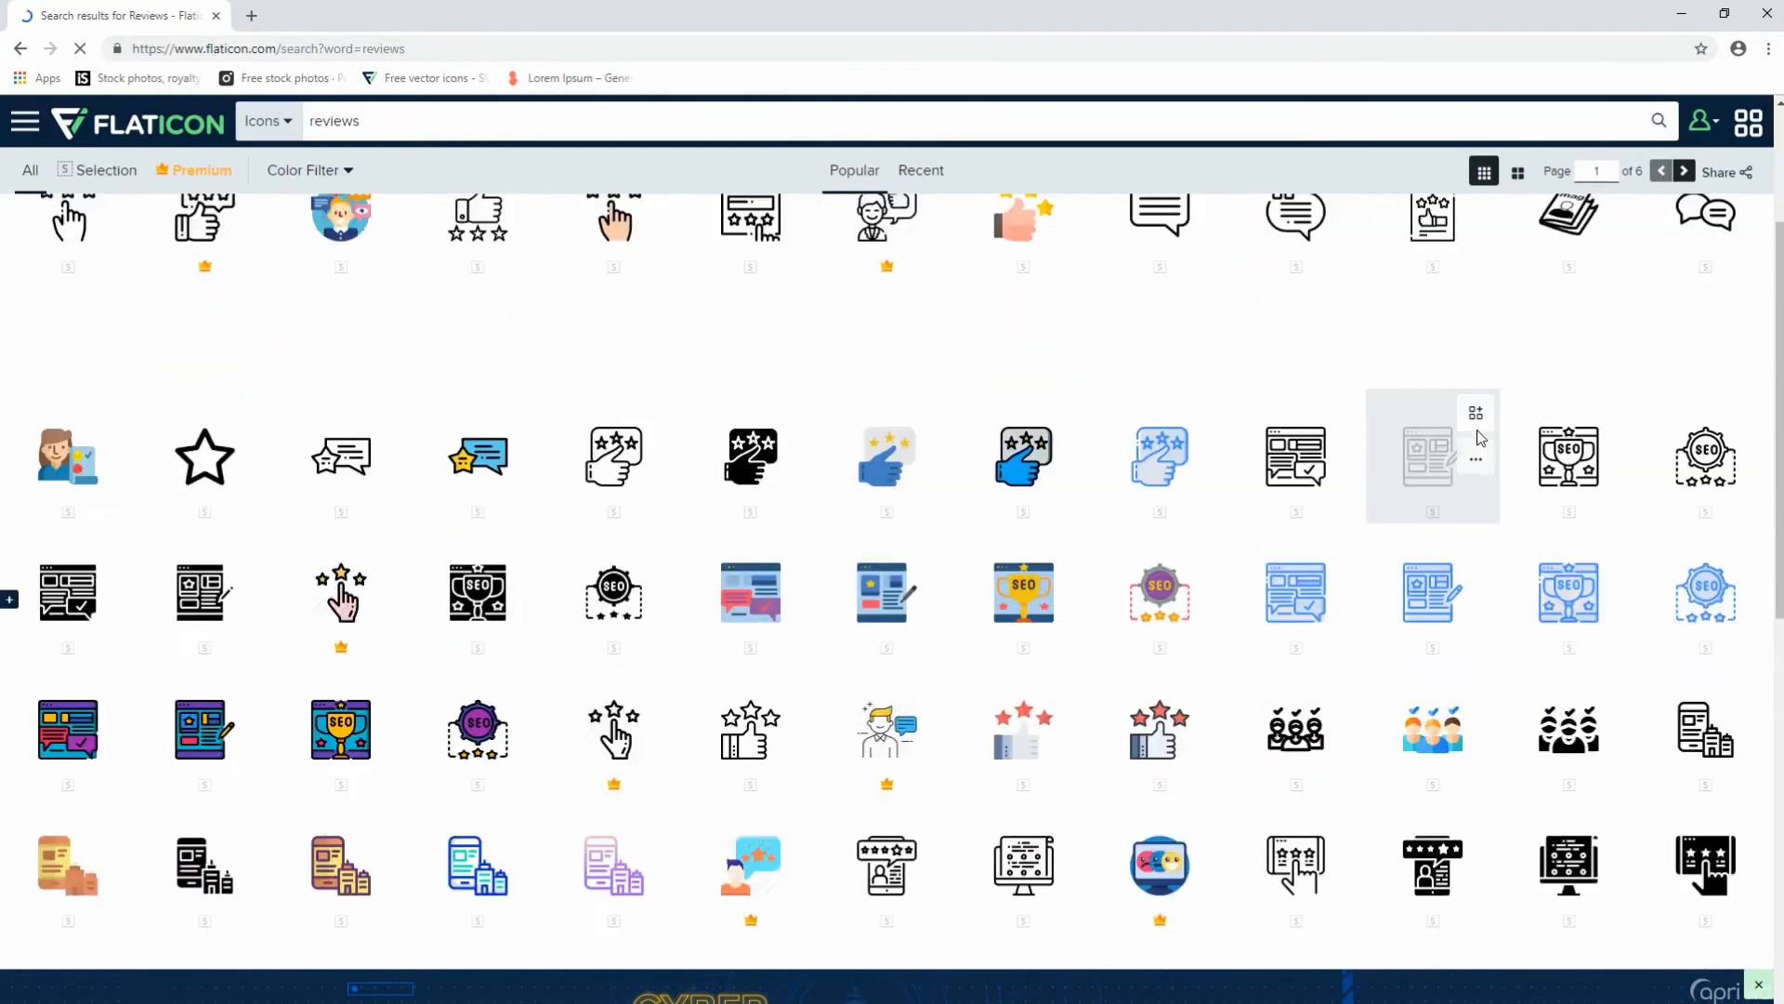
pyautogui.scroll(-4, 1471, 628)
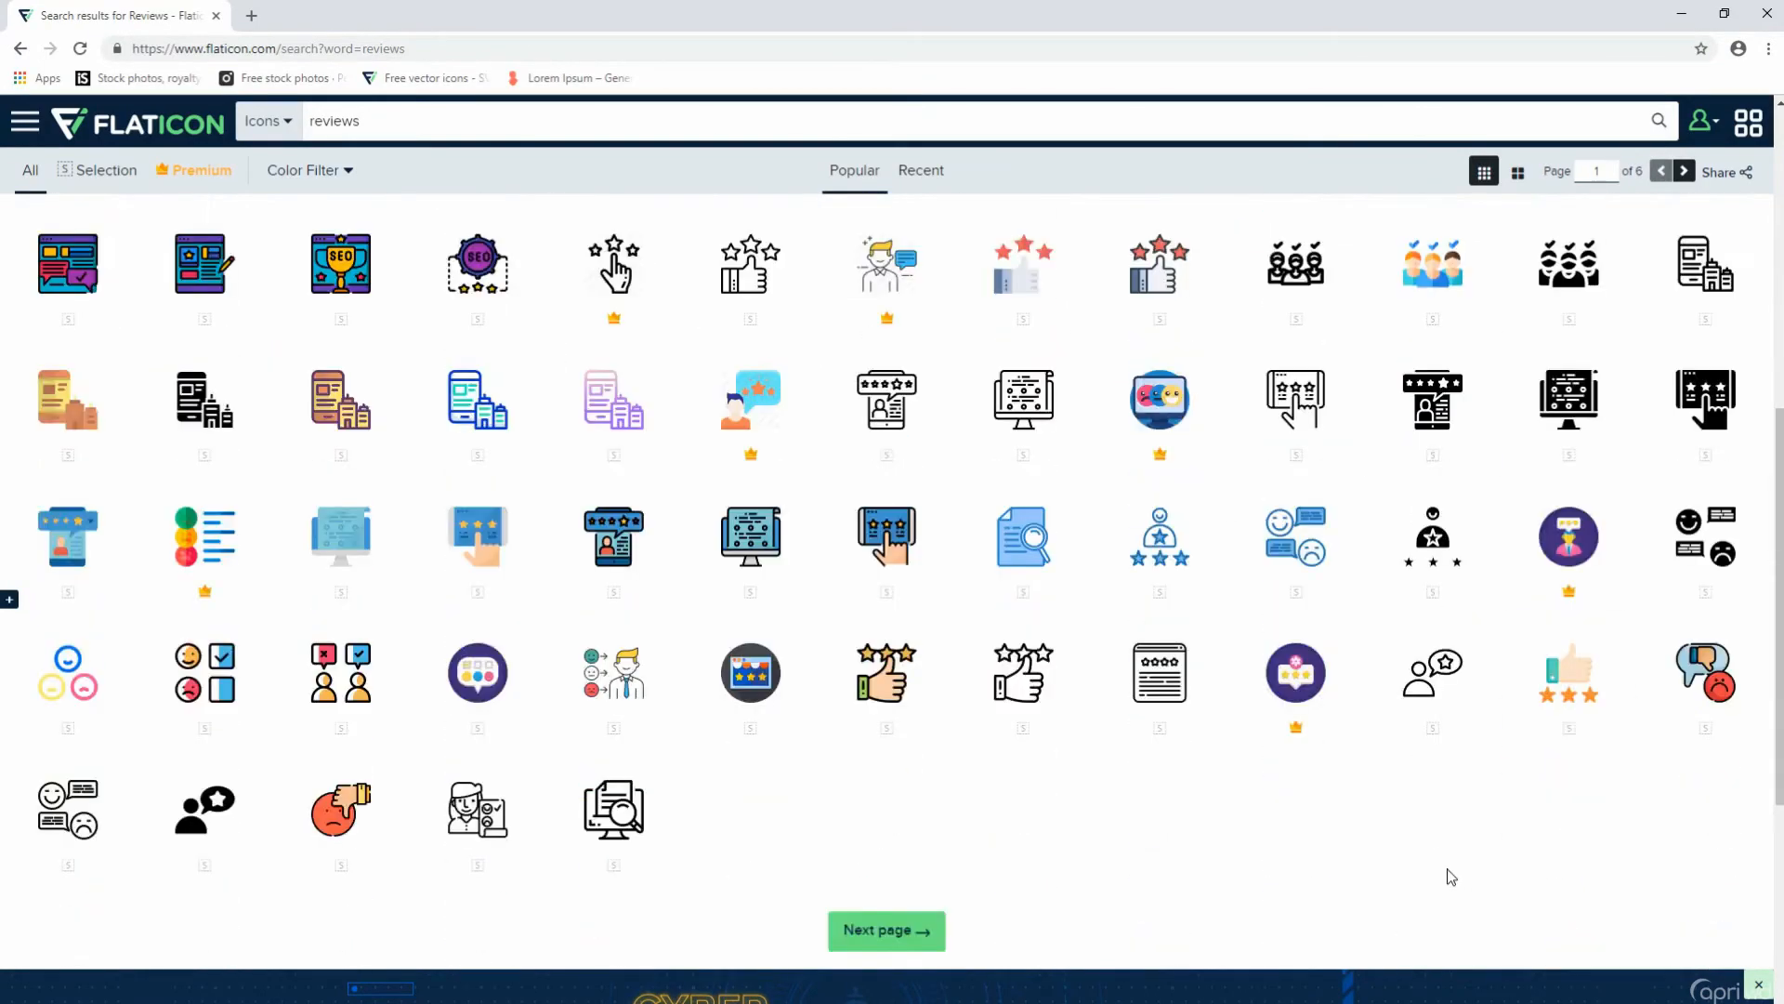
pyautogui.scroll(-1, 1299, 860)
pyautogui.scroll(5, 1299, 853)
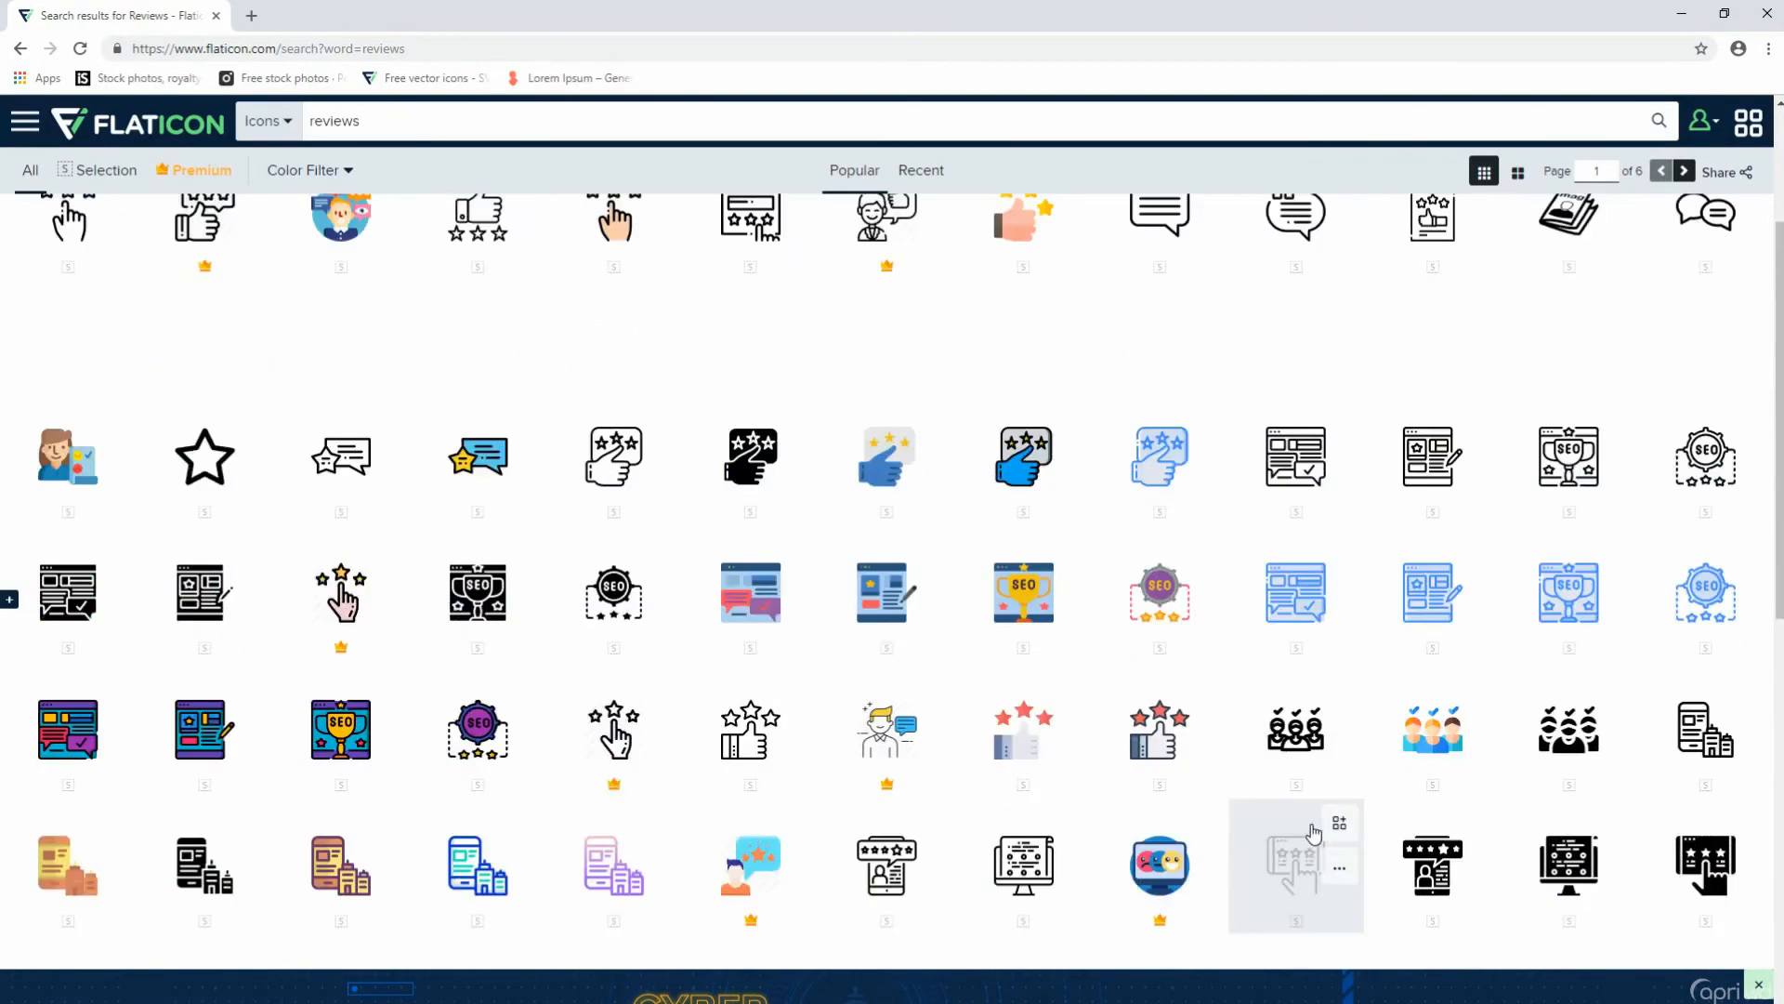
pyautogui.scroll(-5, 1296, 827)
pyautogui.click(912, 949)
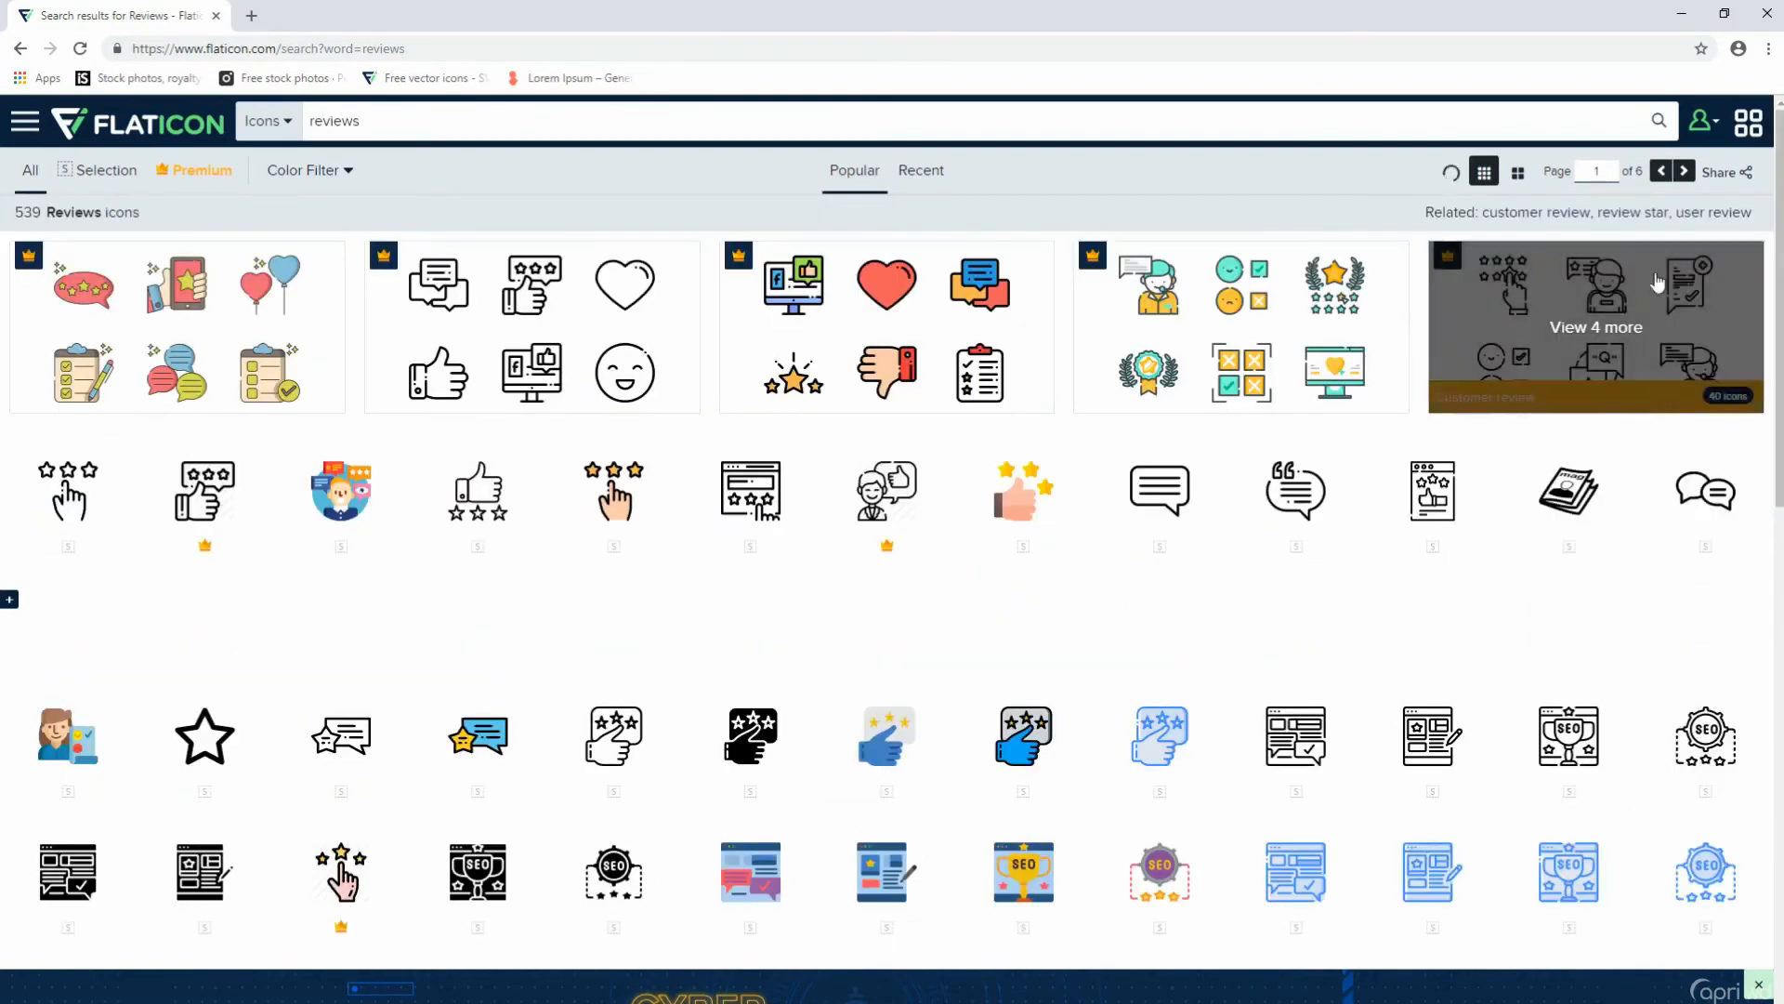
pyautogui.scroll(-6, 1319, 218)
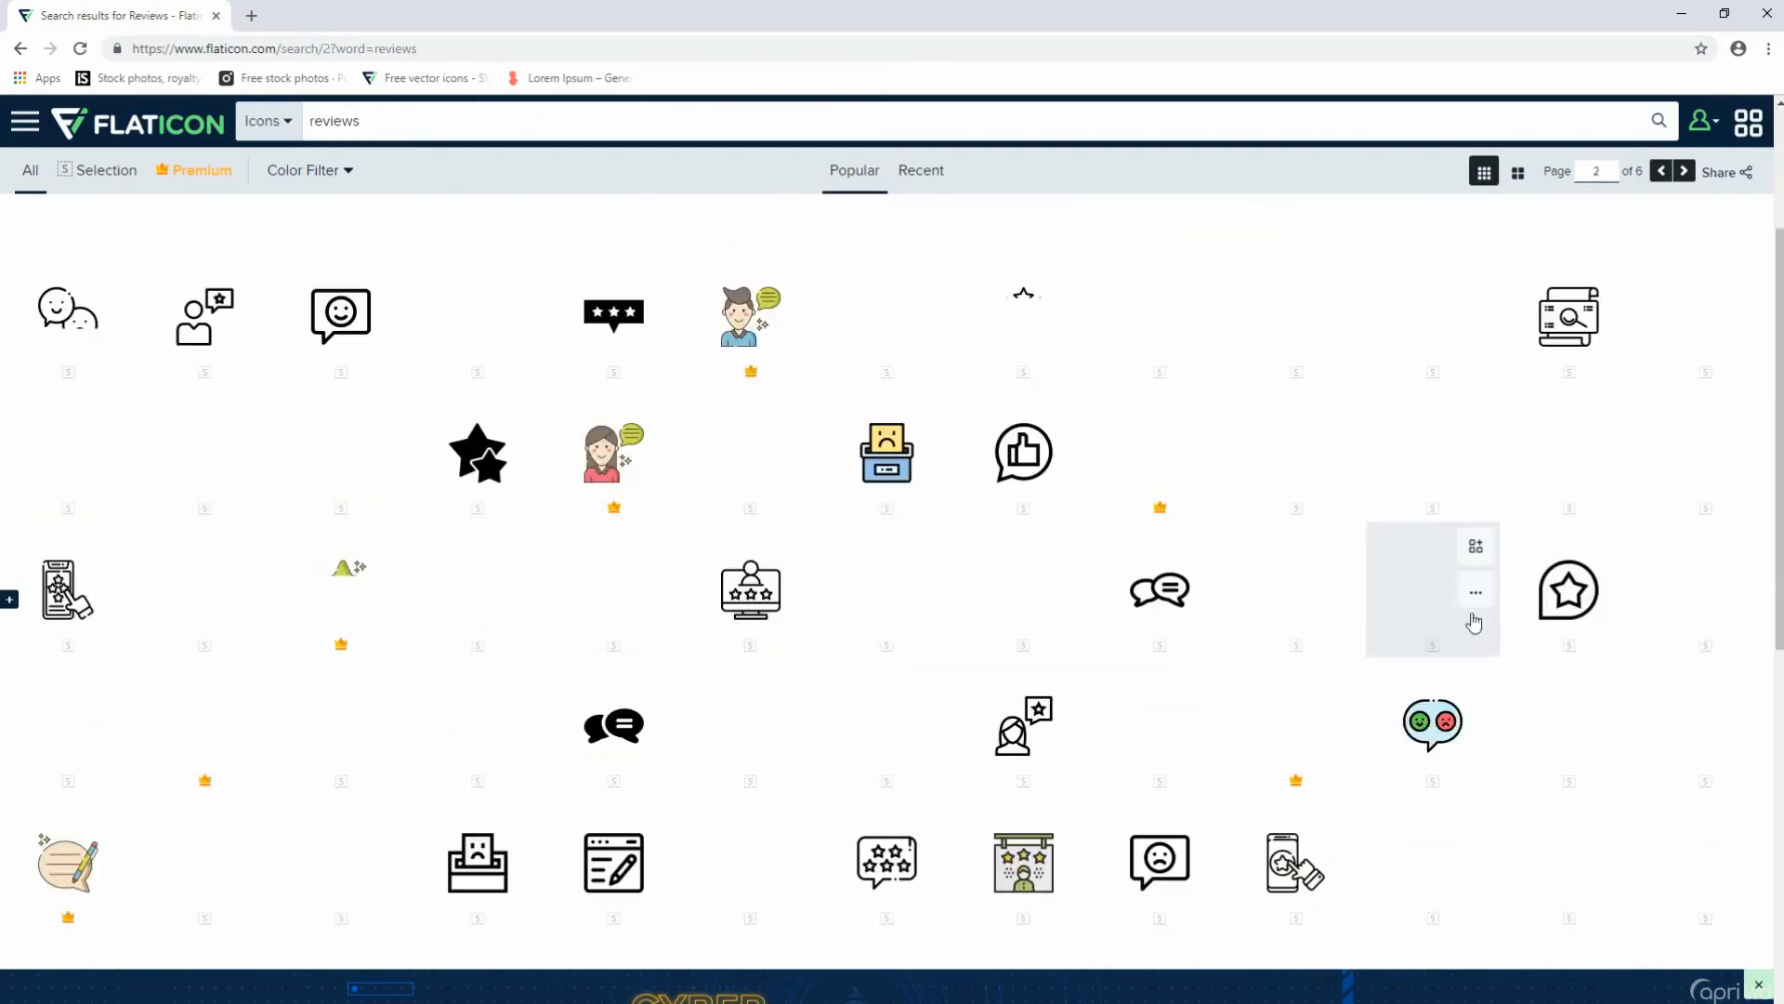
pyautogui.scroll(2, 1375, 688)
pyautogui.scroll(-6, 1375, 687)
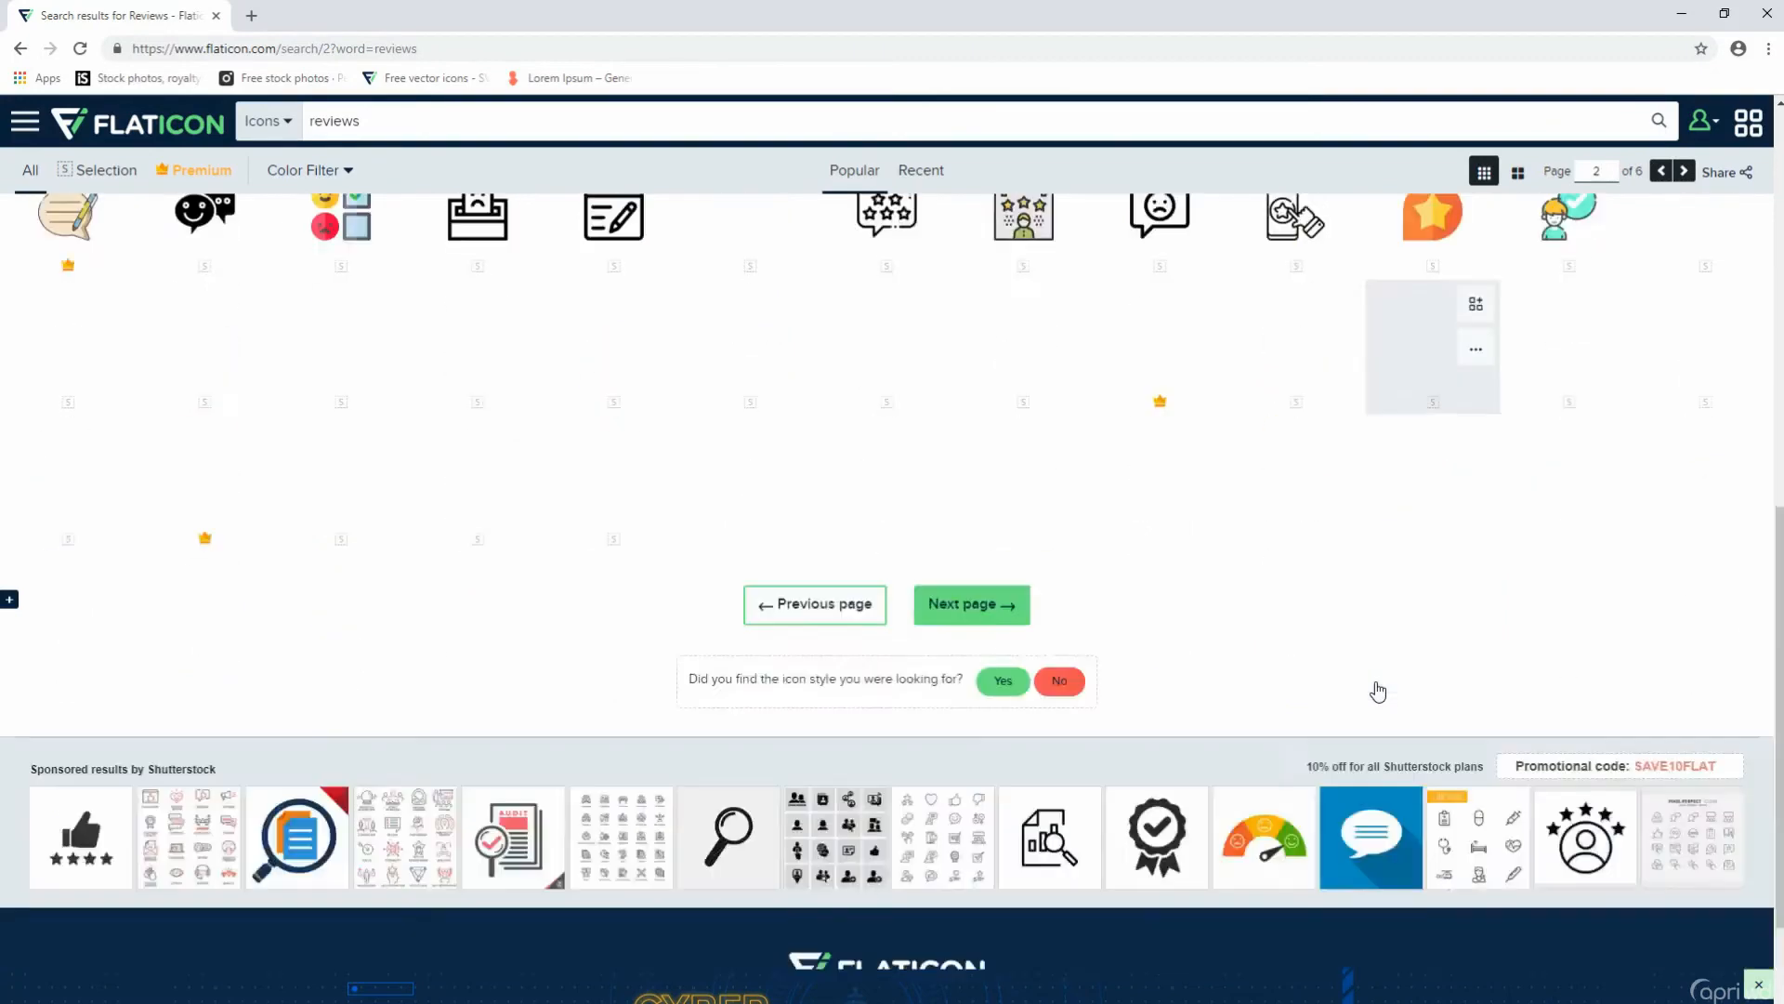
pyautogui.scroll(7, 1375, 688)
# - Open the solid Stars icon and download it as a PSD file
pyautogui.click(474, 458)
pyautogui.scroll(-4, 1448, 644)
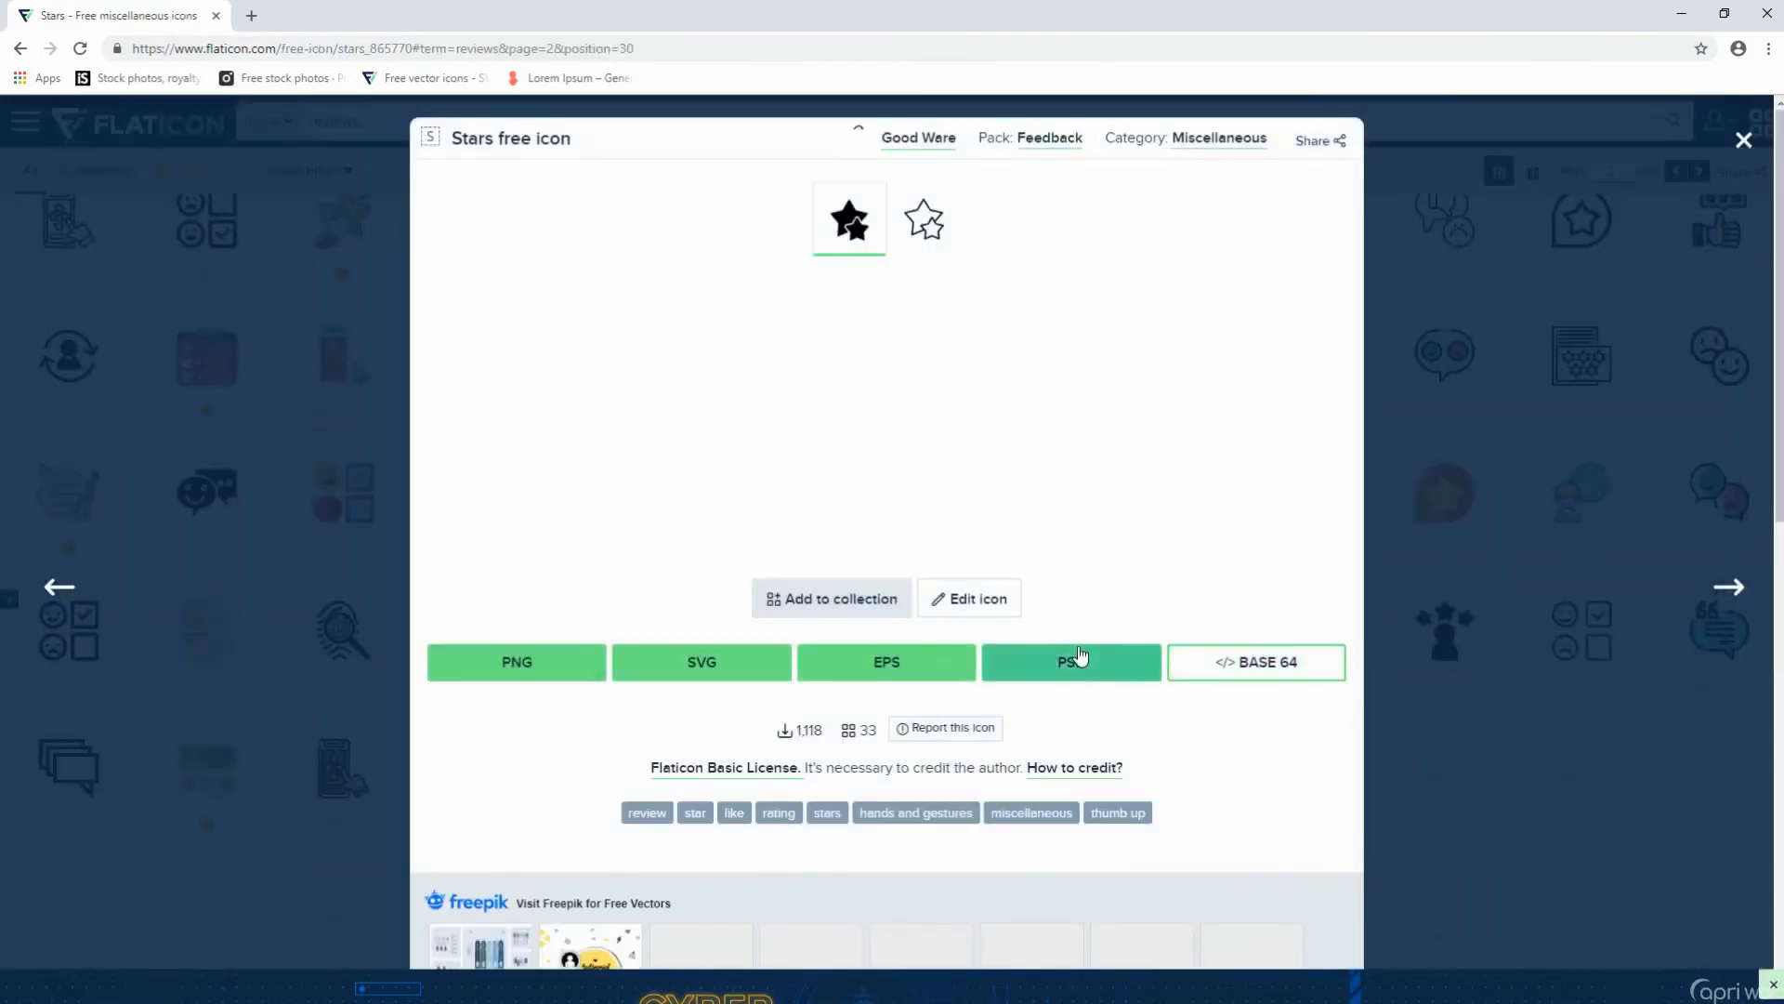
pyautogui.click(1081, 661)
pyautogui.click(1087, 485)
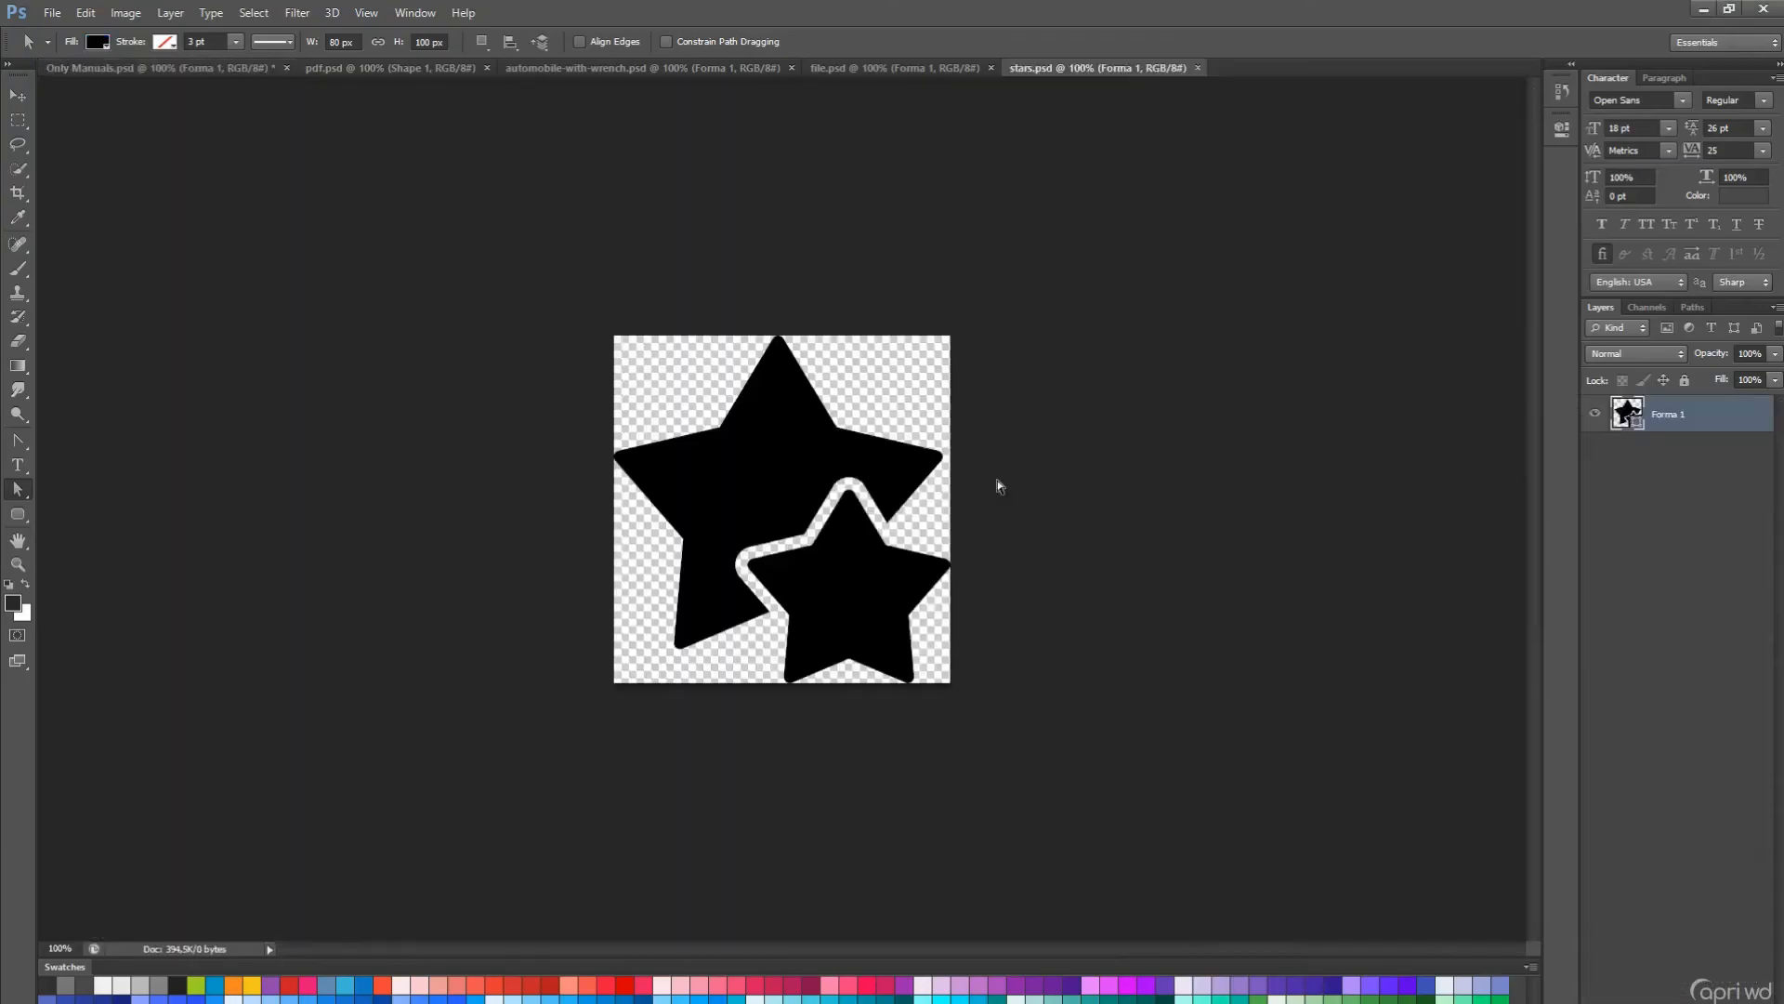
# - Copy the stars from stars.psd into the Product reviews group of Only Manuals.psd and scale them down over the PDF icon
pyautogui.moveTo(995, 486); pyautogui.dragTo(1421, 391)
pyautogui.moveTo(1661, 702); pyautogui.dragTo(1663, 520)
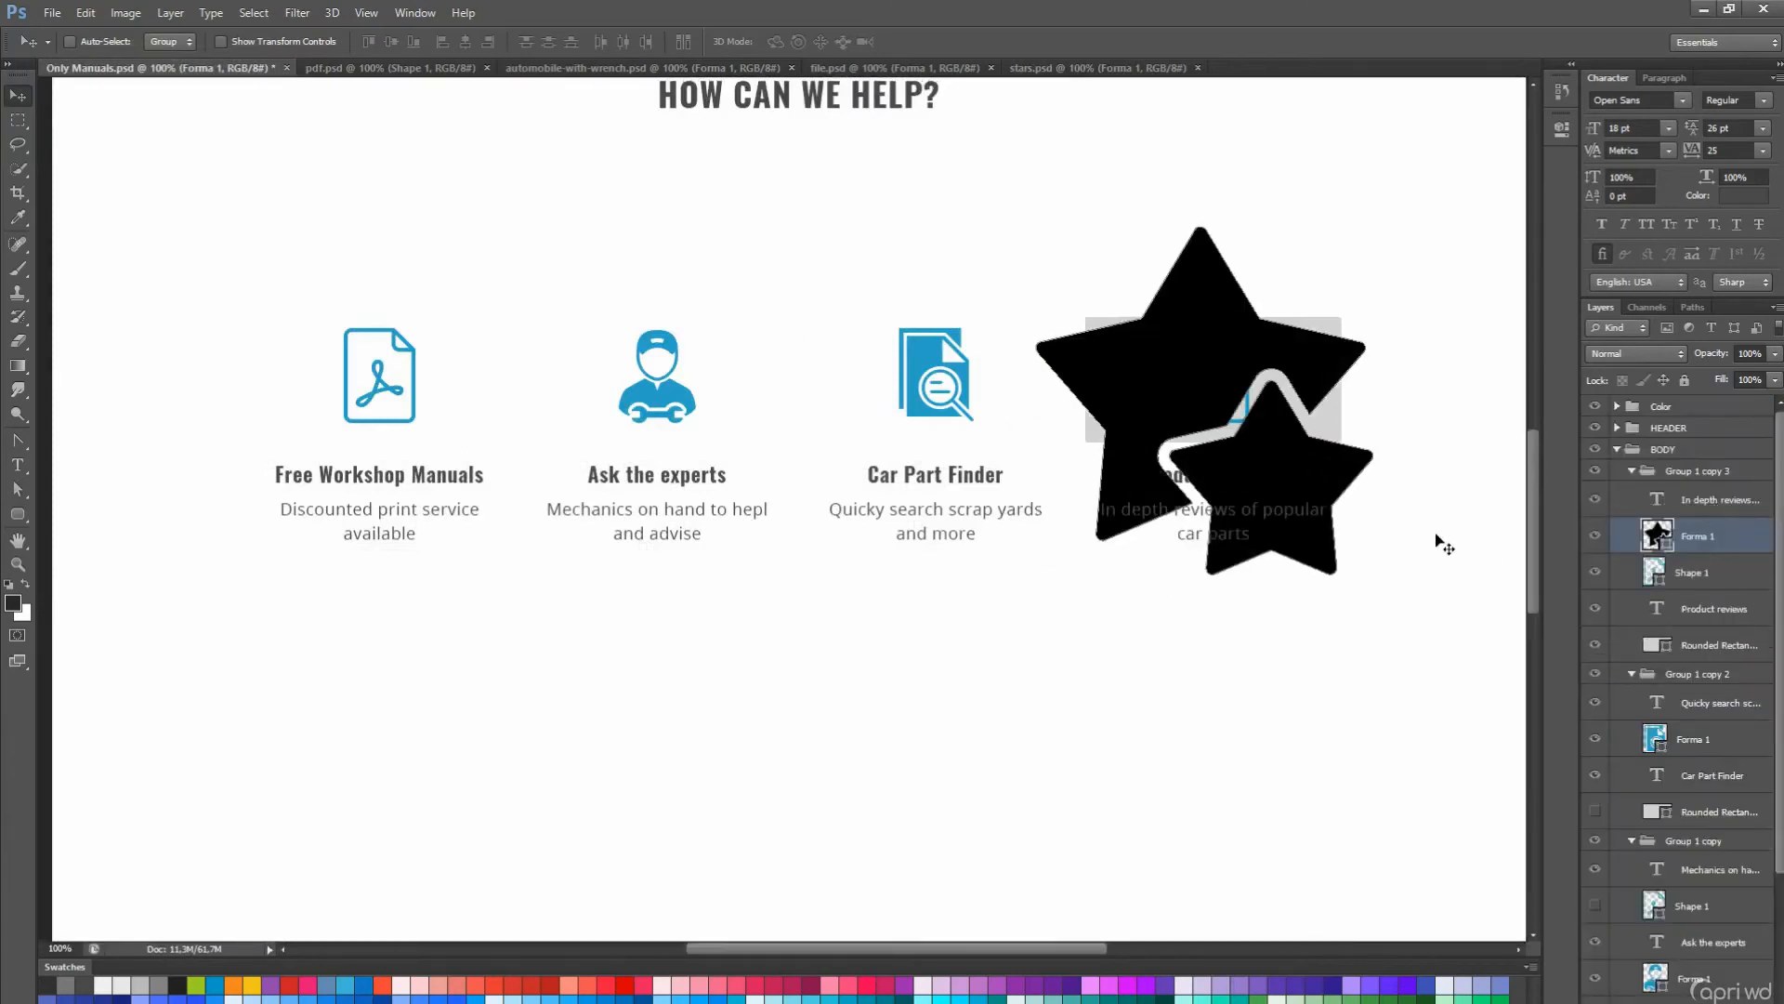
pyautogui.hotkey('ctrl', 't')
pyautogui.moveTo(1376, 577); pyautogui.dragTo(1245, 440)
pyautogui.moveTo(1221, 425); pyautogui.dragTo(1260, 425)
pyautogui.press('Return')
# - Recolour the stars icon with the blue sampled from the Car Part Finder icon
pyautogui.doubleClick(1657, 536)
pyautogui.click(937, 347)
pyautogui.press('Return')
# - Centre the stars icon horizontally on the Product reviews placeholder rectangle and clear the selection
pyautogui.keyDown('ctrl'); pyautogui.click(1652, 645); pyautogui.keyUp('ctrl')
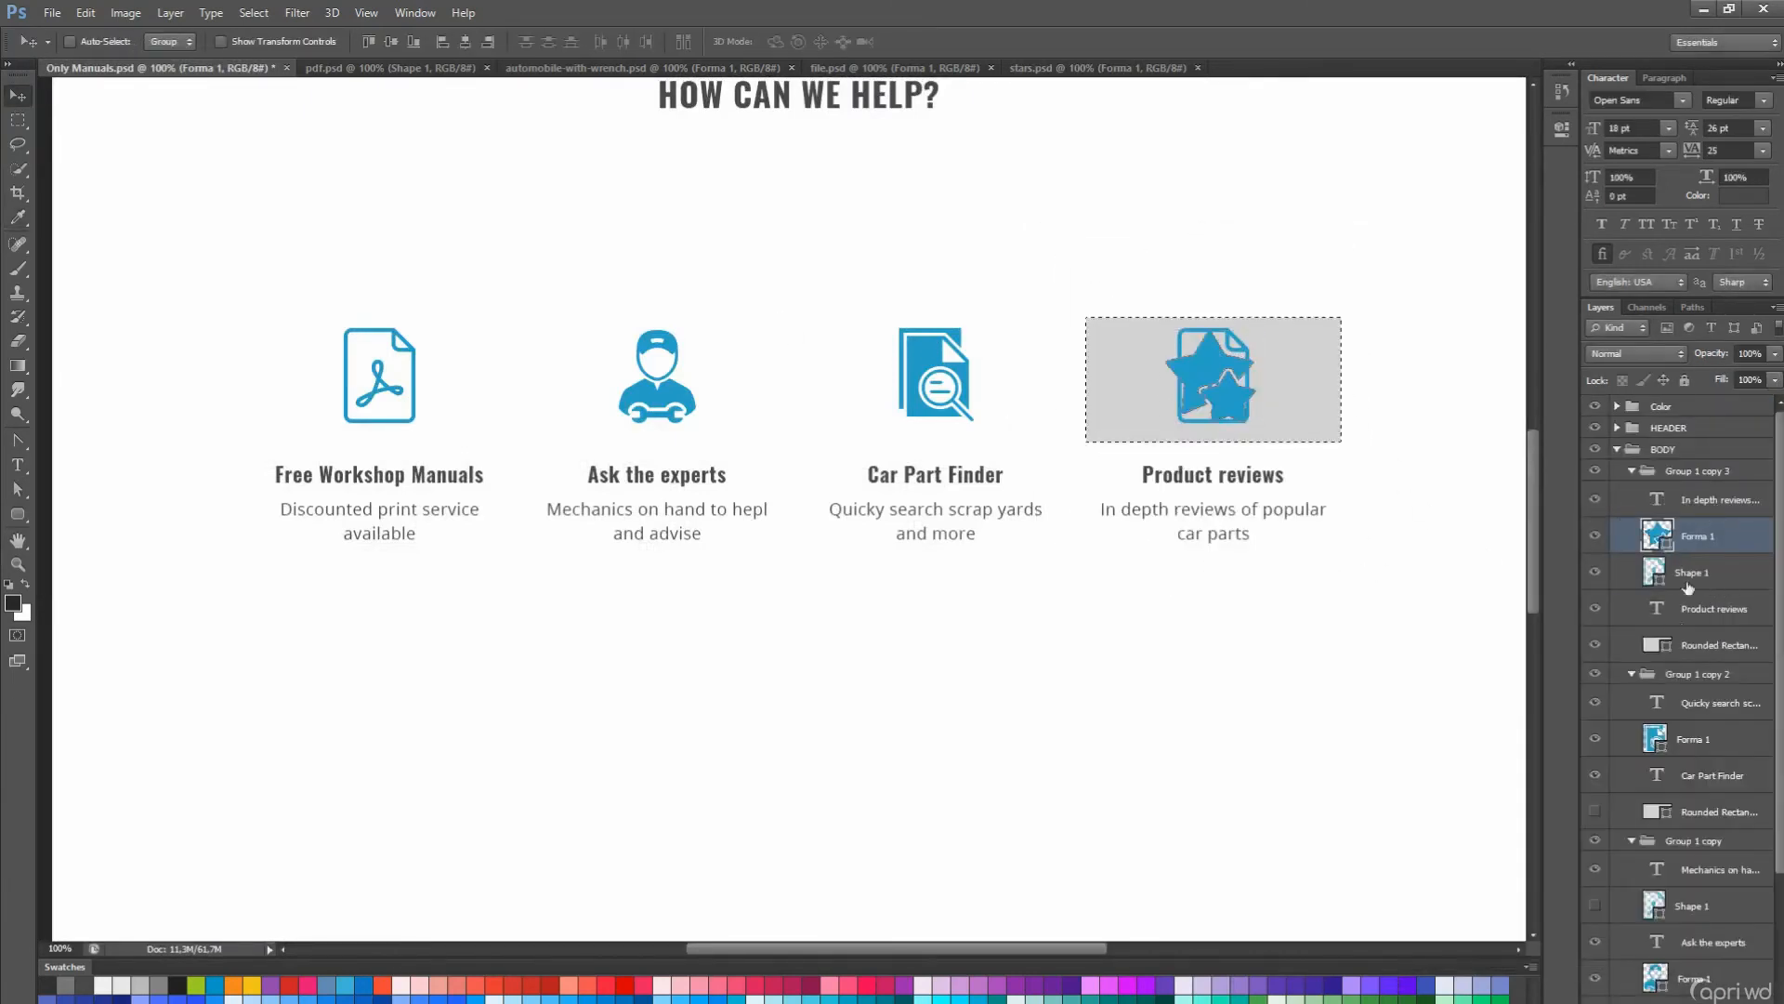
pyautogui.click(466, 47)
pyautogui.hotkey('ctrl', 'd')
# - Delete the old PDF icon in the Product reviews group and hide its grey placeholder rectangle
pyautogui.click(1699, 578)
pyautogui.press('Delete')
pyautogui.click(1595, 608)
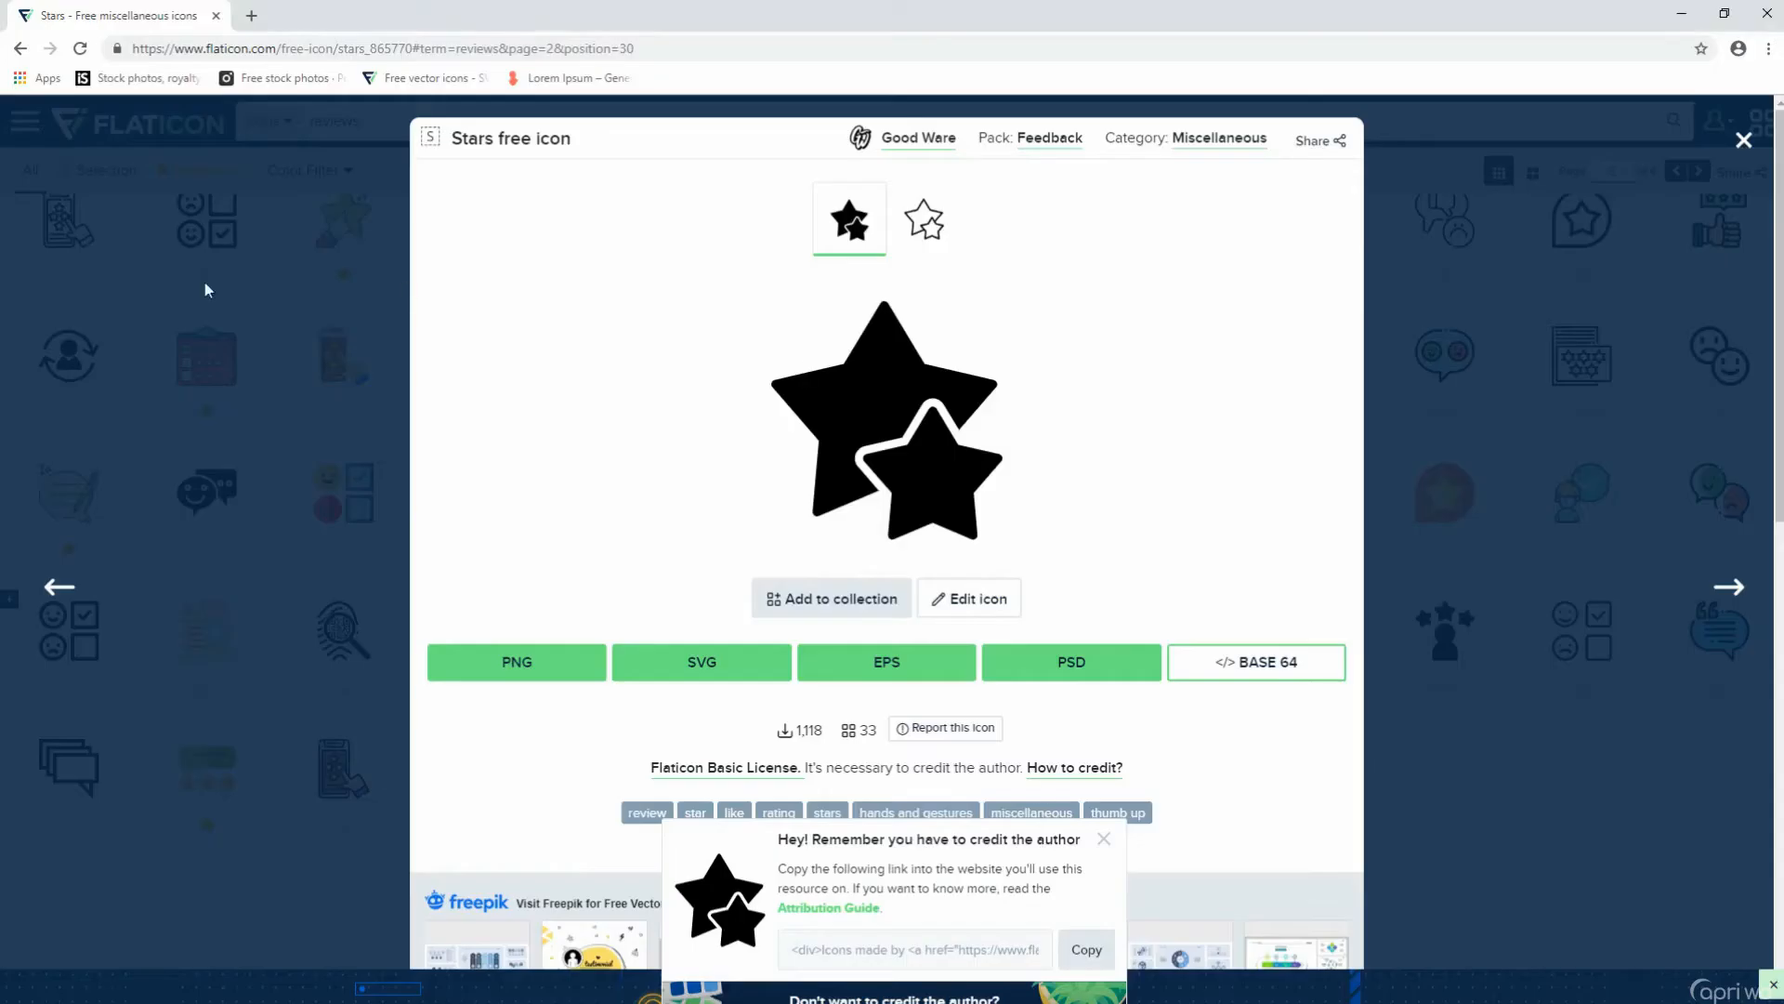
# - Return to Flaticon, leave the stars icon's details and search for "pdf" icons
pyautogui.click(204, 282)
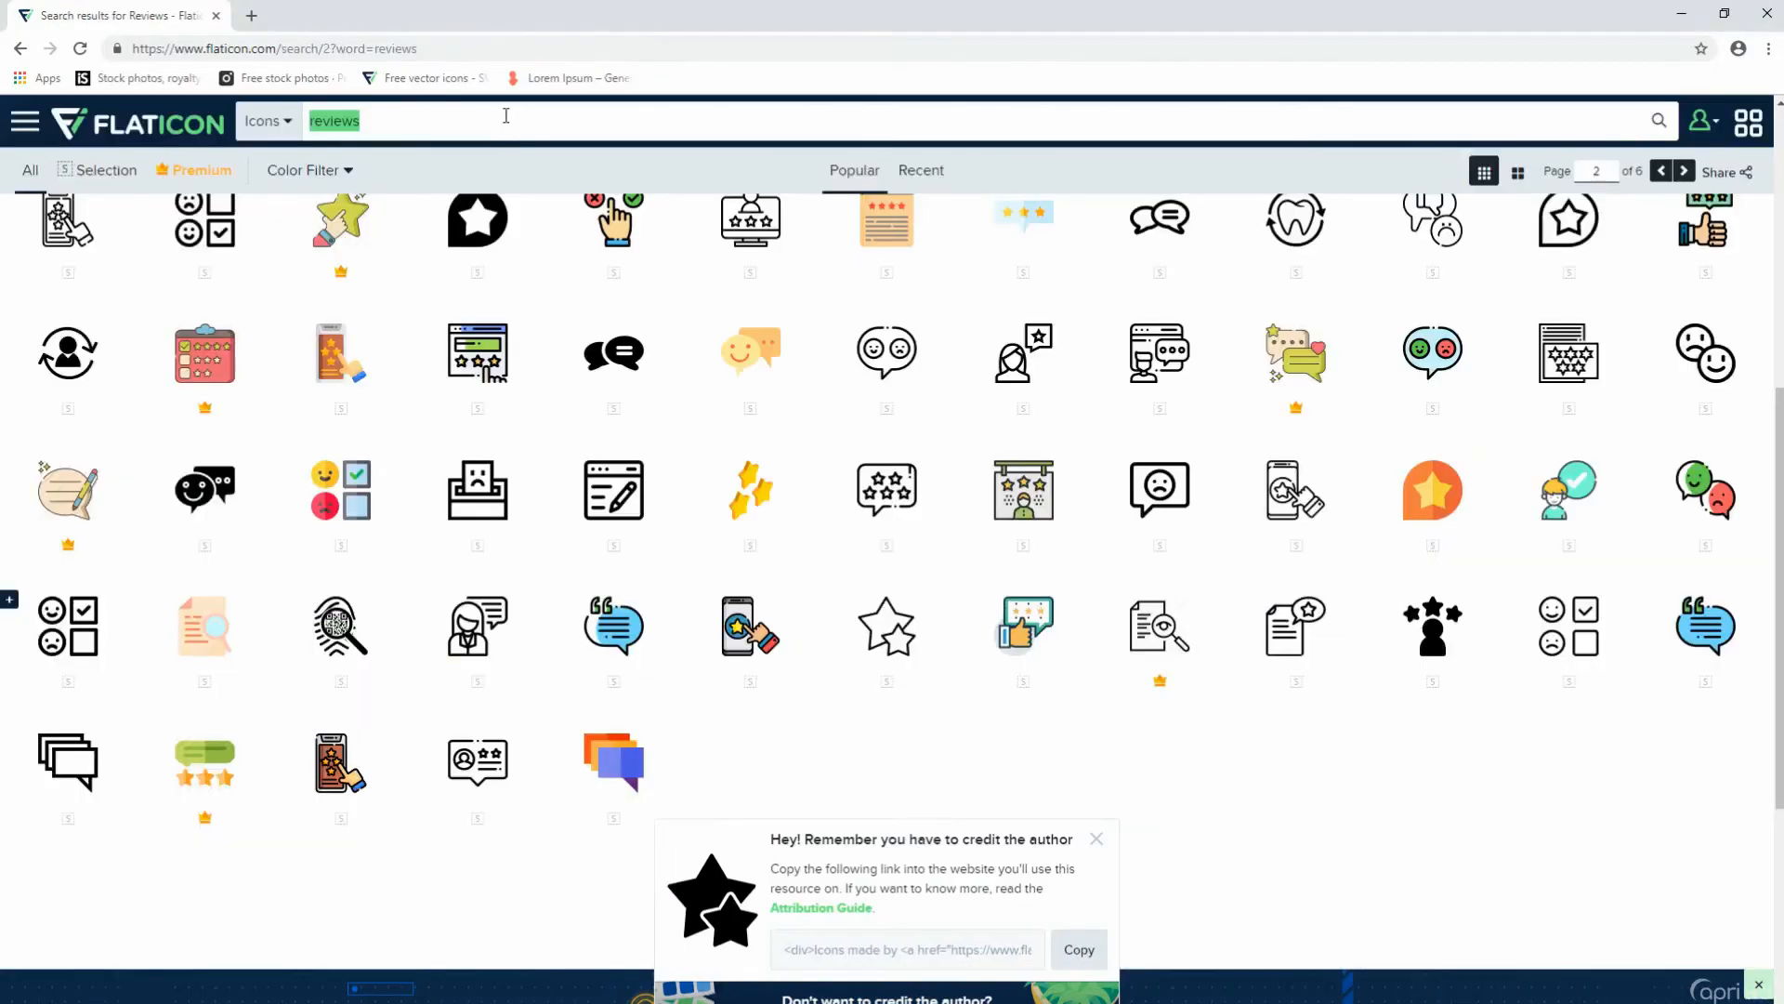
pyautogui.press('Return')
pyautogui.scroll(-1, 1296, 458)
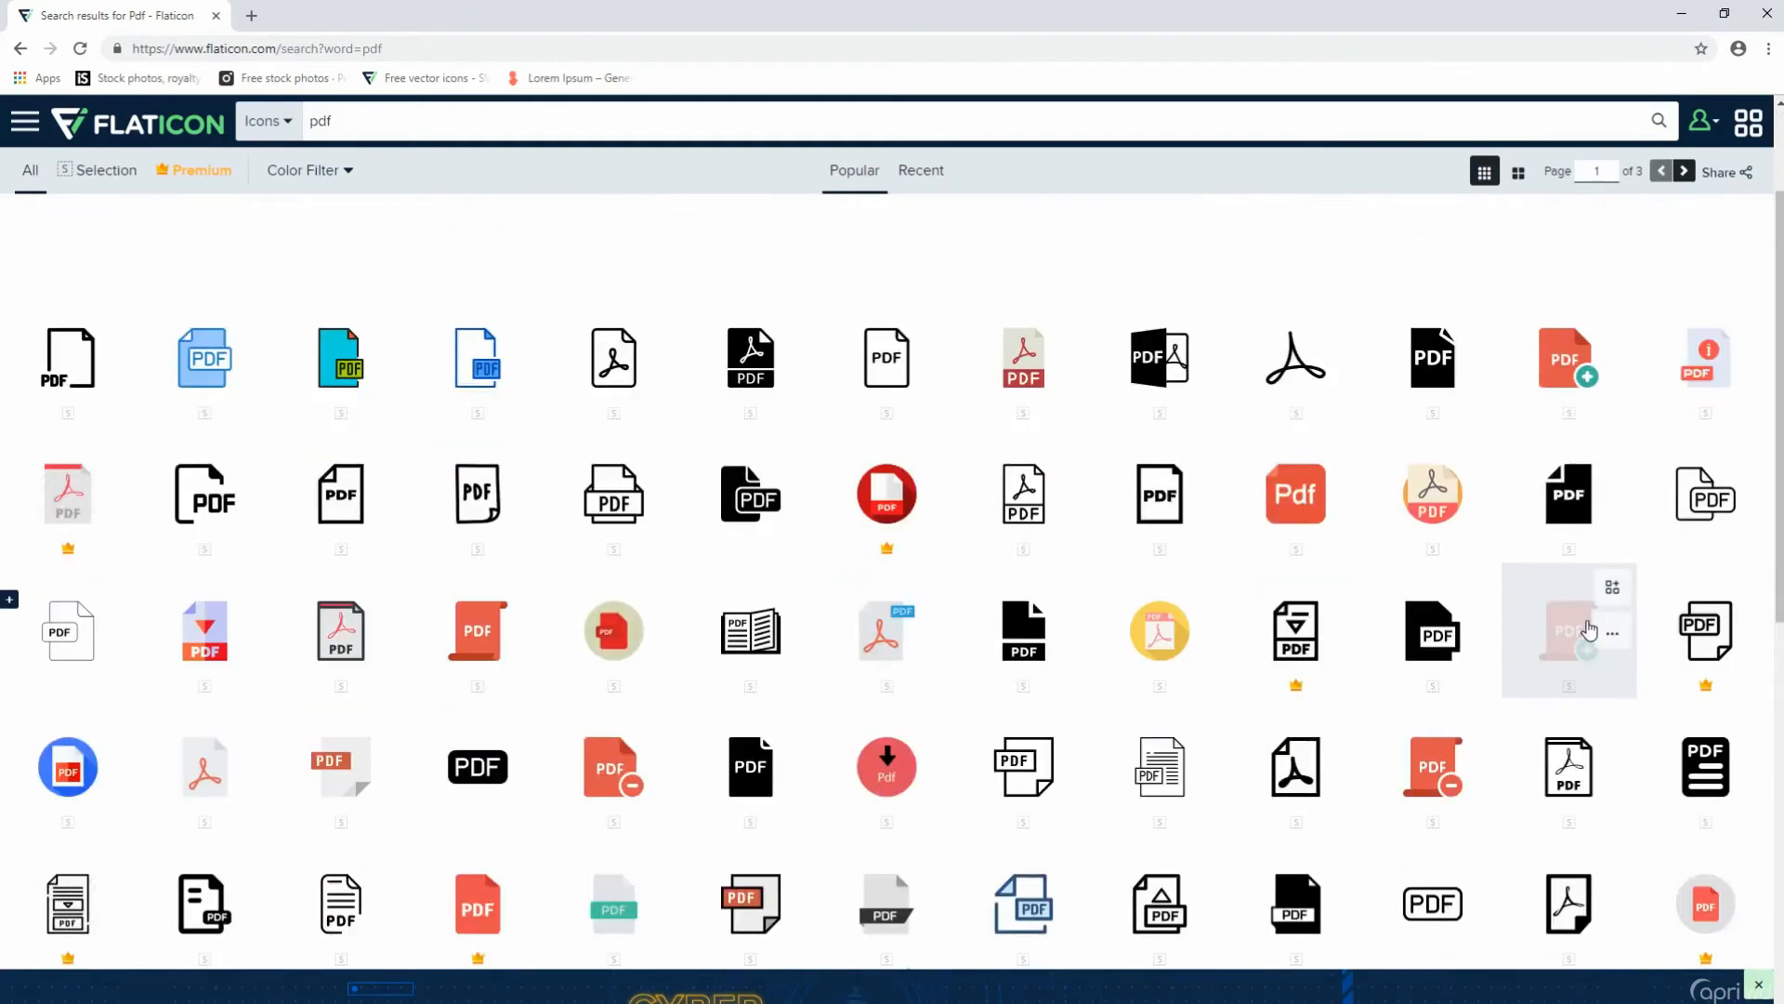
pyautogui.scroll(-1, 1543, 739)
# - Pick a solid book-style PDF icon from the results and download it as a PSD file
pyautogui.click(1425, 388)
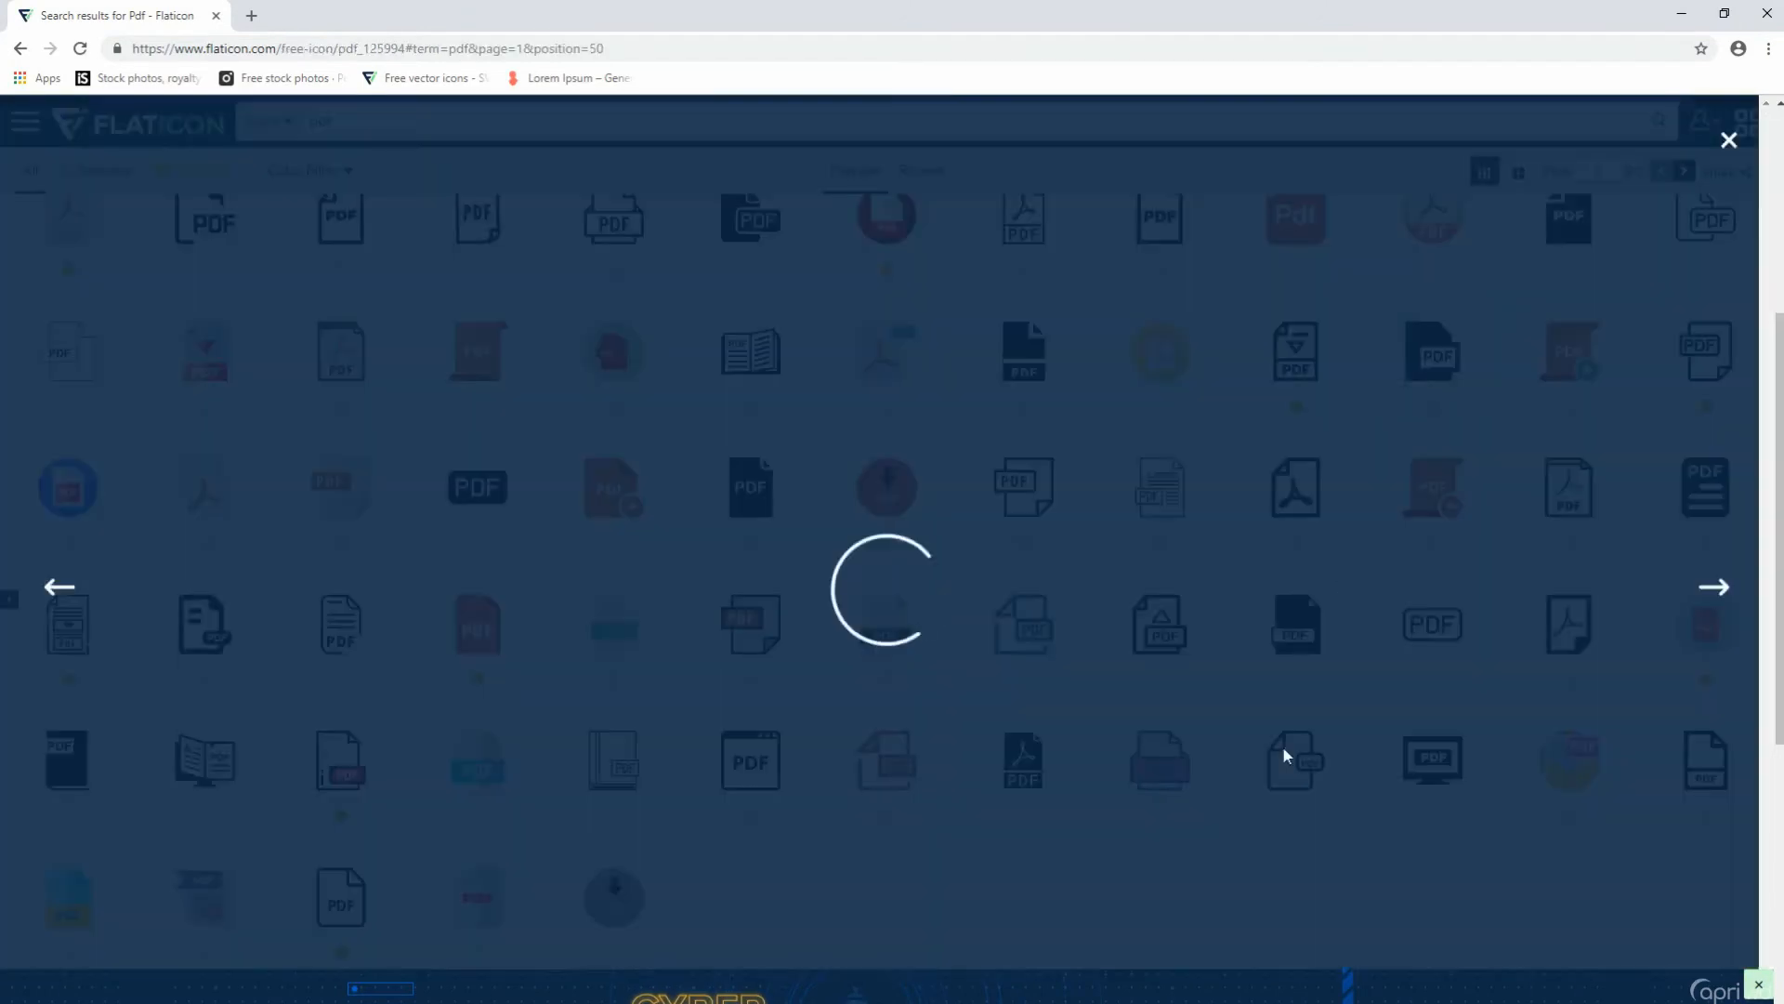
pyautogui.press('Escape')
pyautogui.click(1281, 660)
pyautogui.click(1050, 577)
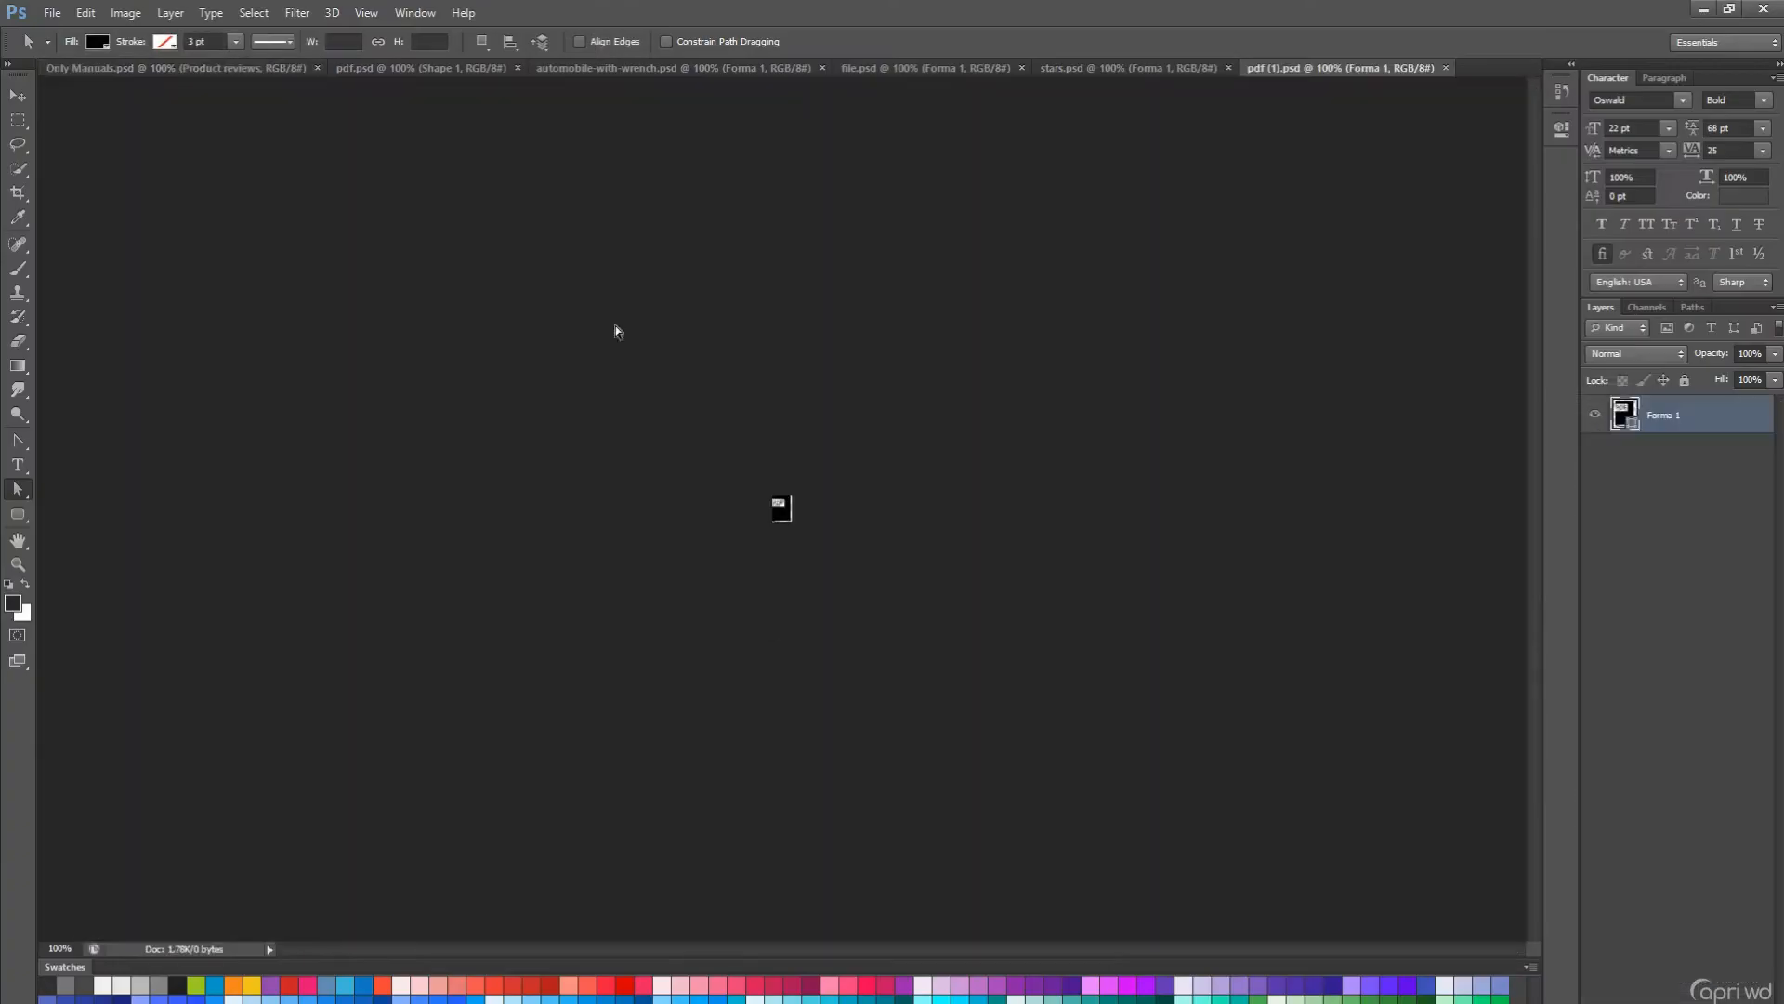
# - Copy the book icon from pdf (1).psd into the Free Workshop Manuals group of Only Manuals.psd and scale it over the old icon
pyautogui.click(261, 71)
pyautogui.keyDown('ctrl'); pyautogui.click(386, 477); pyautogui.keyUp('ctrl')
pyautogui.press('Return')
pyautogui.keyDown('ctrl'); pyautogui.click(386, 477); pyautogui.keyUp('ctrl')
pyautogui.click(1284, 72)
pyautogui.press('v')
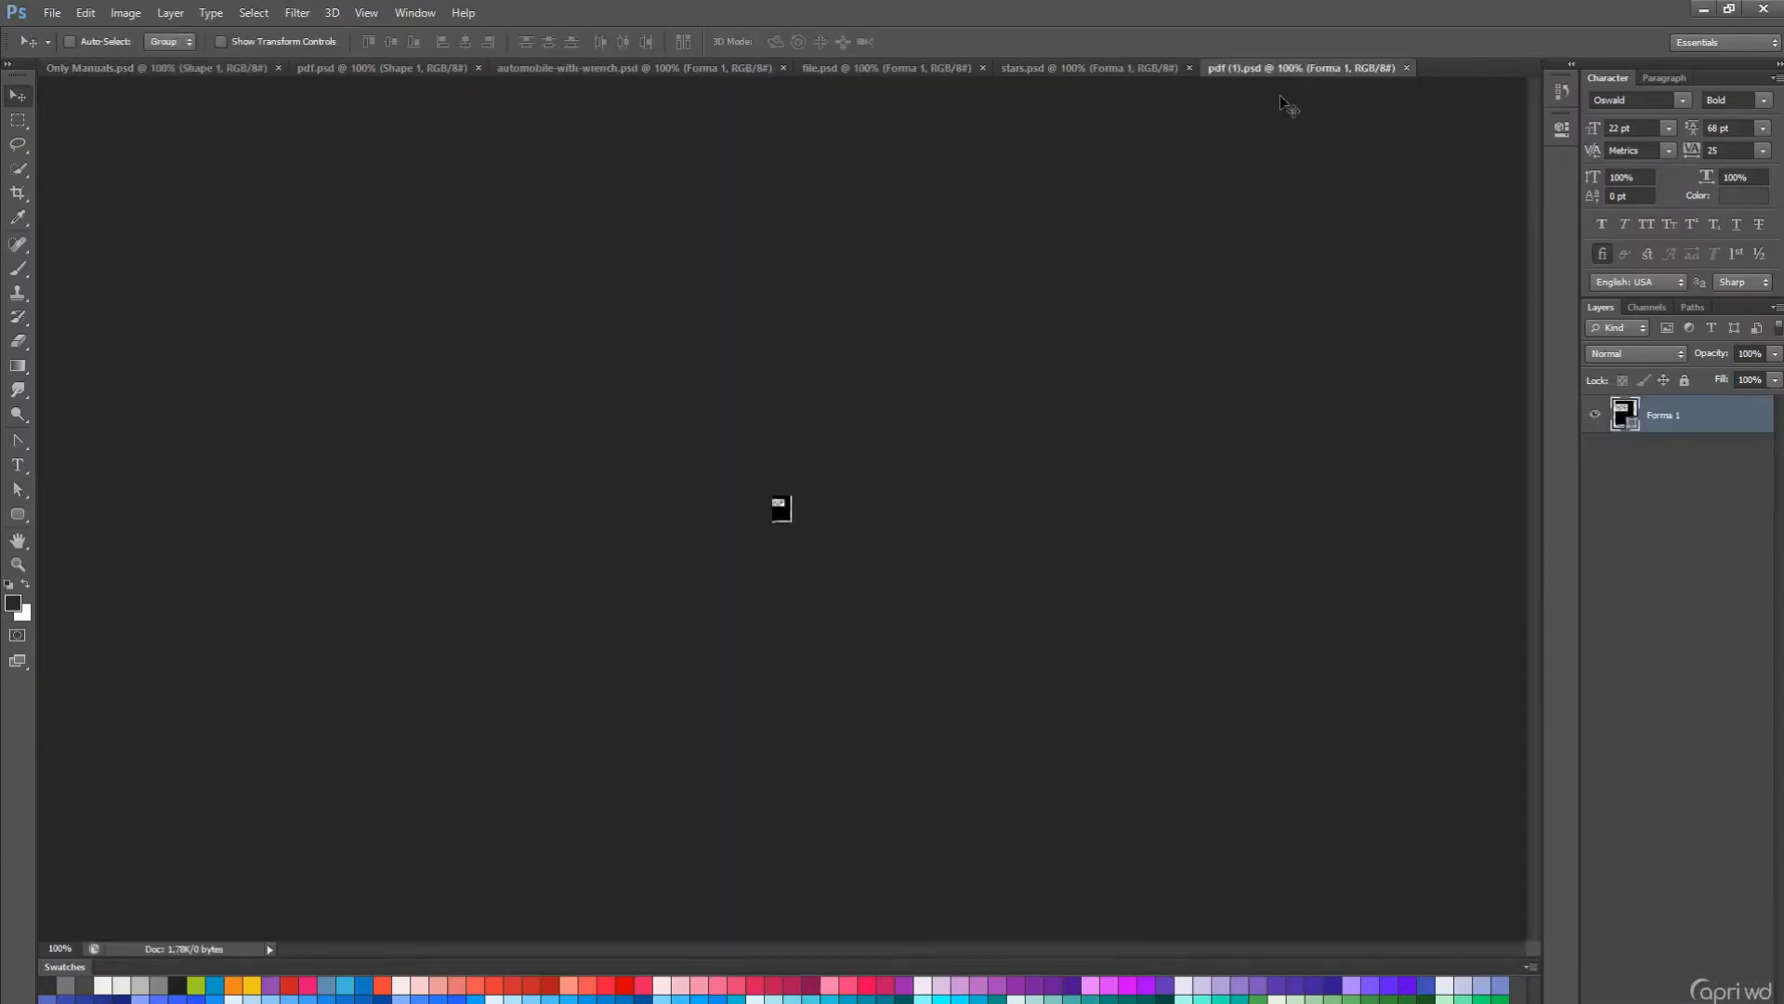
pyautogui.moveTo(436, 198); pyautogui.dragTo(448, 437)
pyautogui.hotkey('ctrl', 't')
pyautogui.press('Return')
# - Recolour the PDF book icon with the blue sampled from the Car Part Finder icon
pyautogui.scroll(-3, 1663, 892)
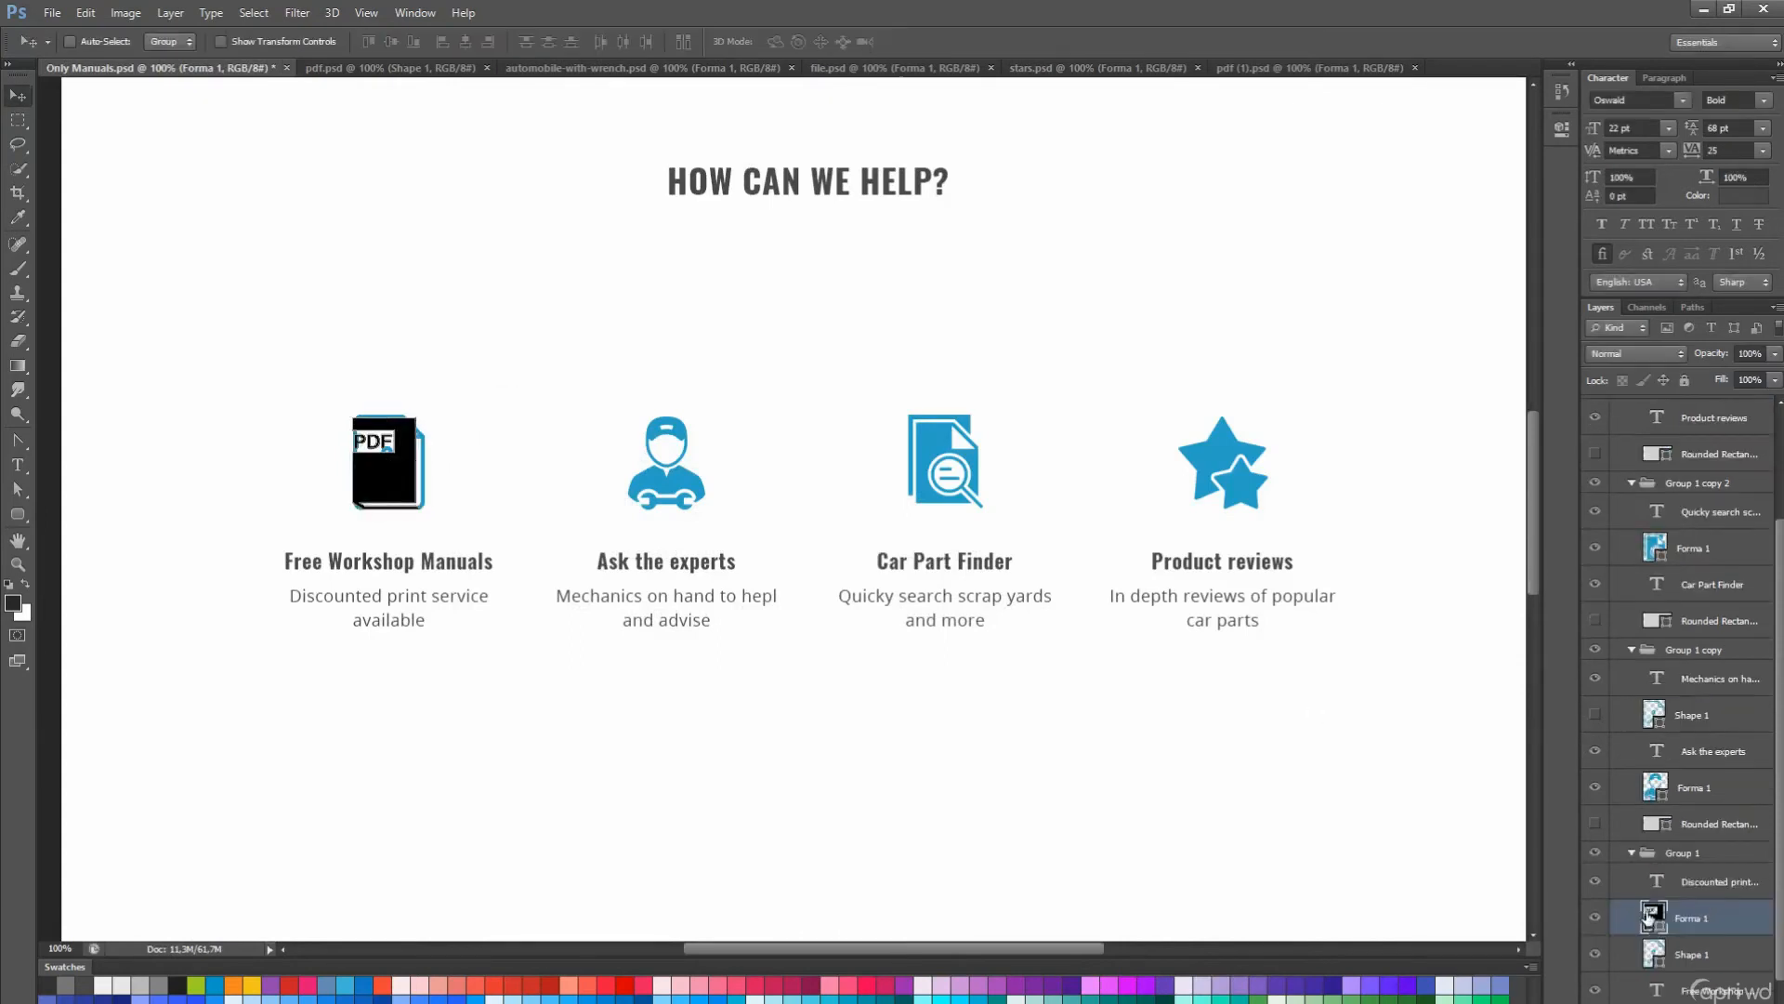
pyautogui.doubleClick(1653, 916)
pyautogui.click(936, 446)
pyautogui.press('Return')
# - Delete the old outlined PDF icon layer from the Free Workshop Manuals group
pyautogui.scroll(-1, 1681, 915)
pyautogui.click(1684, 946)
pyautogui.click(1681, 918)
pyautogui.press('Delete')
# - Centre the PDF book icon horizontally on the Free Workshop Manuals placeholder rectangle and clear the selection
pyautogui.keyDown('ctrl'); pyautogui.click(1657, 948); pyautogui.keyUp('ctrl')
pyautogui.click(1689, 876)
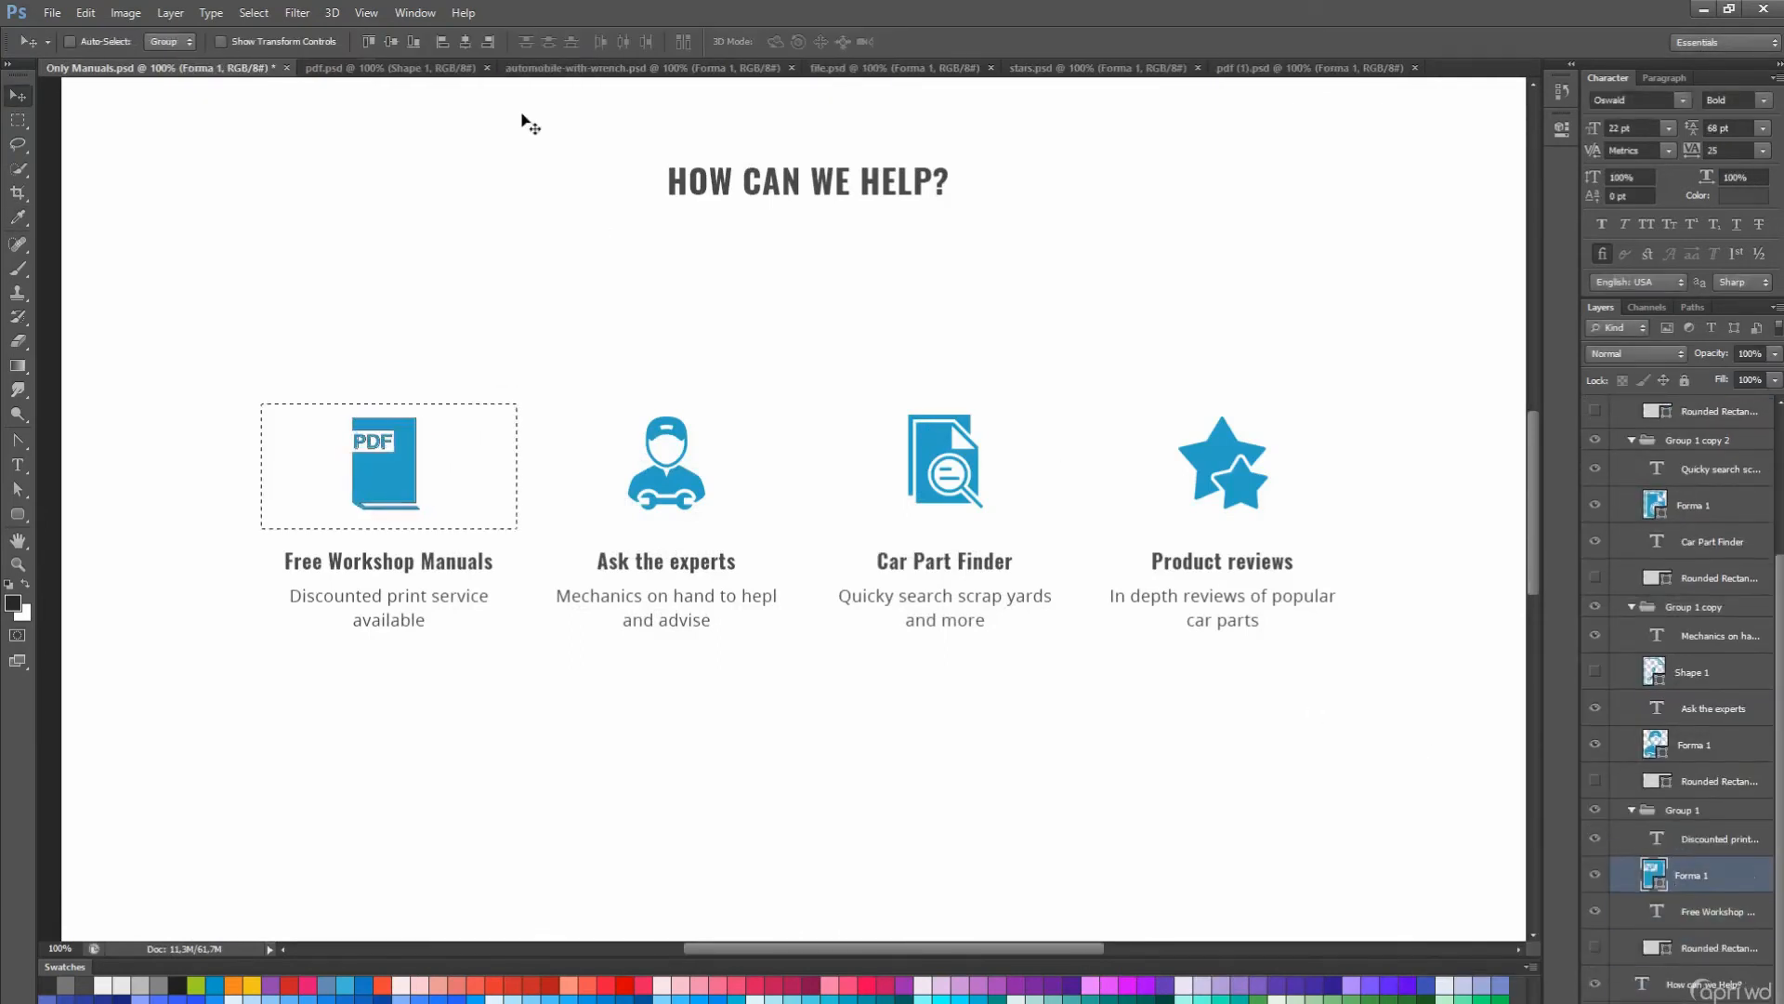
pyautogui.click(465, 43)
pyautogui.hotkey('ctrl', 'd')
# - Select the PDF book, mechanic, document and stars icon layers together
pyautogui.scroll(-1, 769, 522)
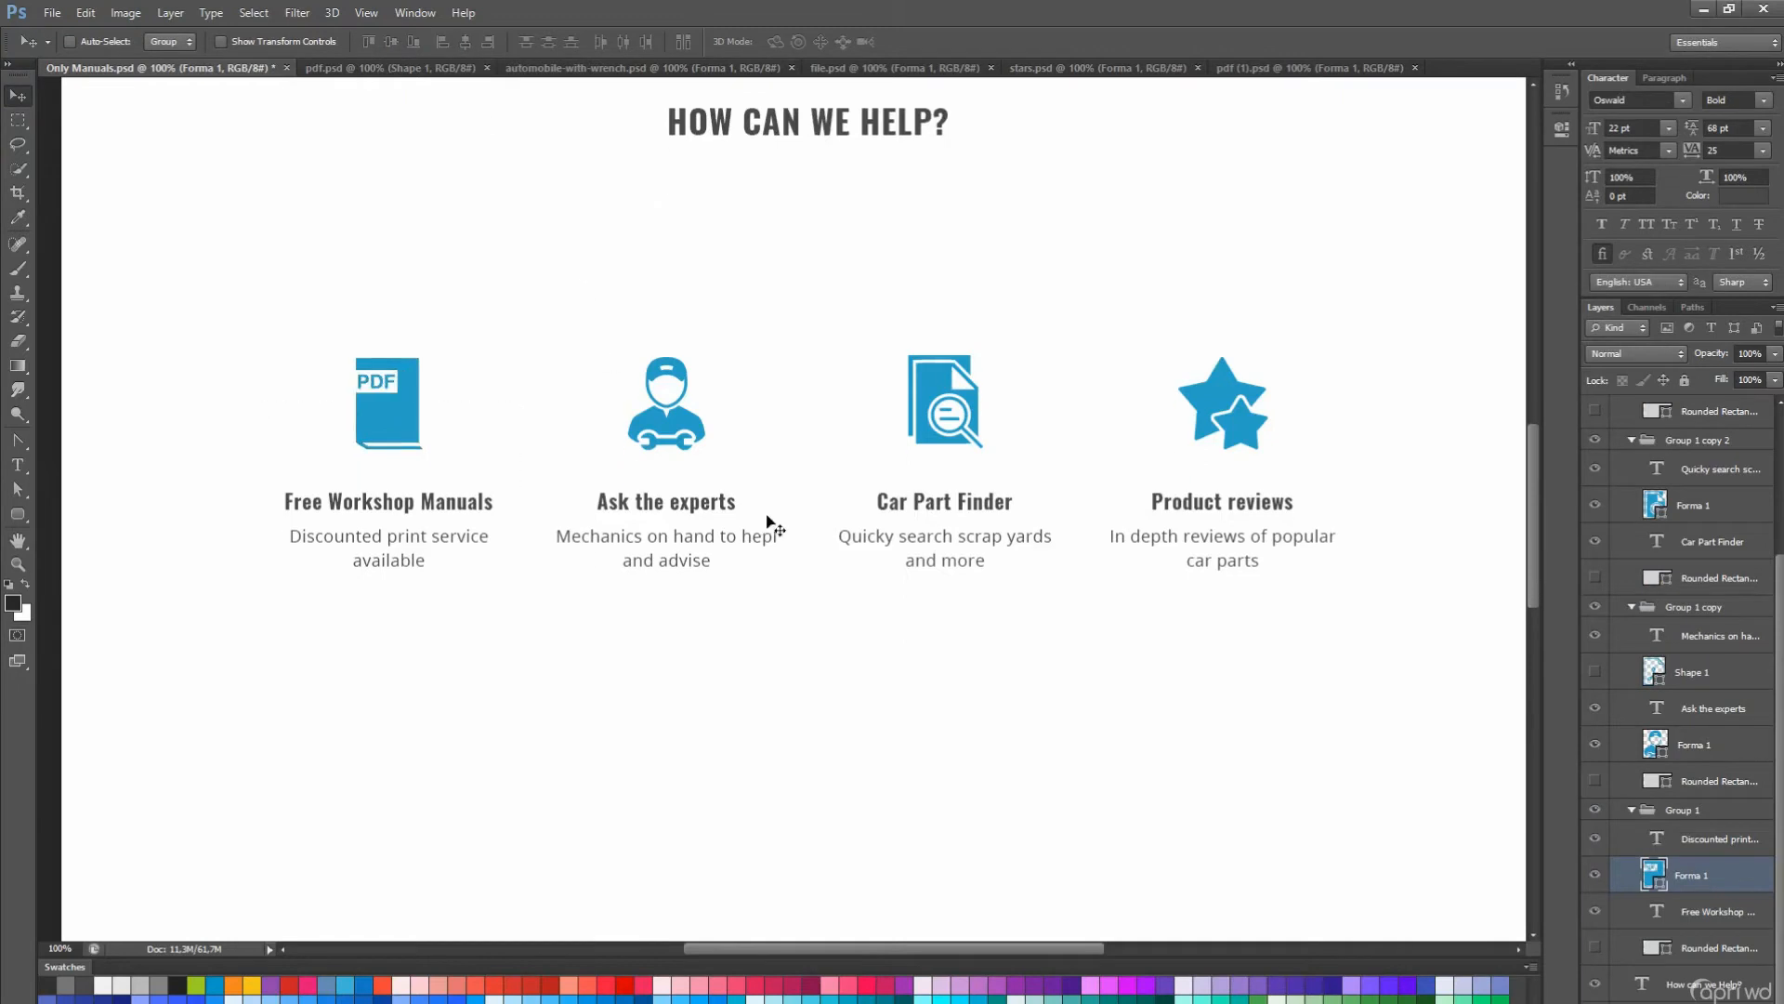
pyautogui.keyDown('ctrl'); pyautogui.click(1694, 745); pyautogui.keyUp('ctrl')
pyautogui.keyDown('ctrl'); pyautogui.click(1693, 505); pyautogui.keyUp('ctrl')
pyautogui.scroll(2, 1695, 483)
pyautogui.keyDown('ctrl'); pyautogui.click(1697, 425); pyautogui.keyUp('ctrl')
pyautogui.scroll(1, 837, 390)
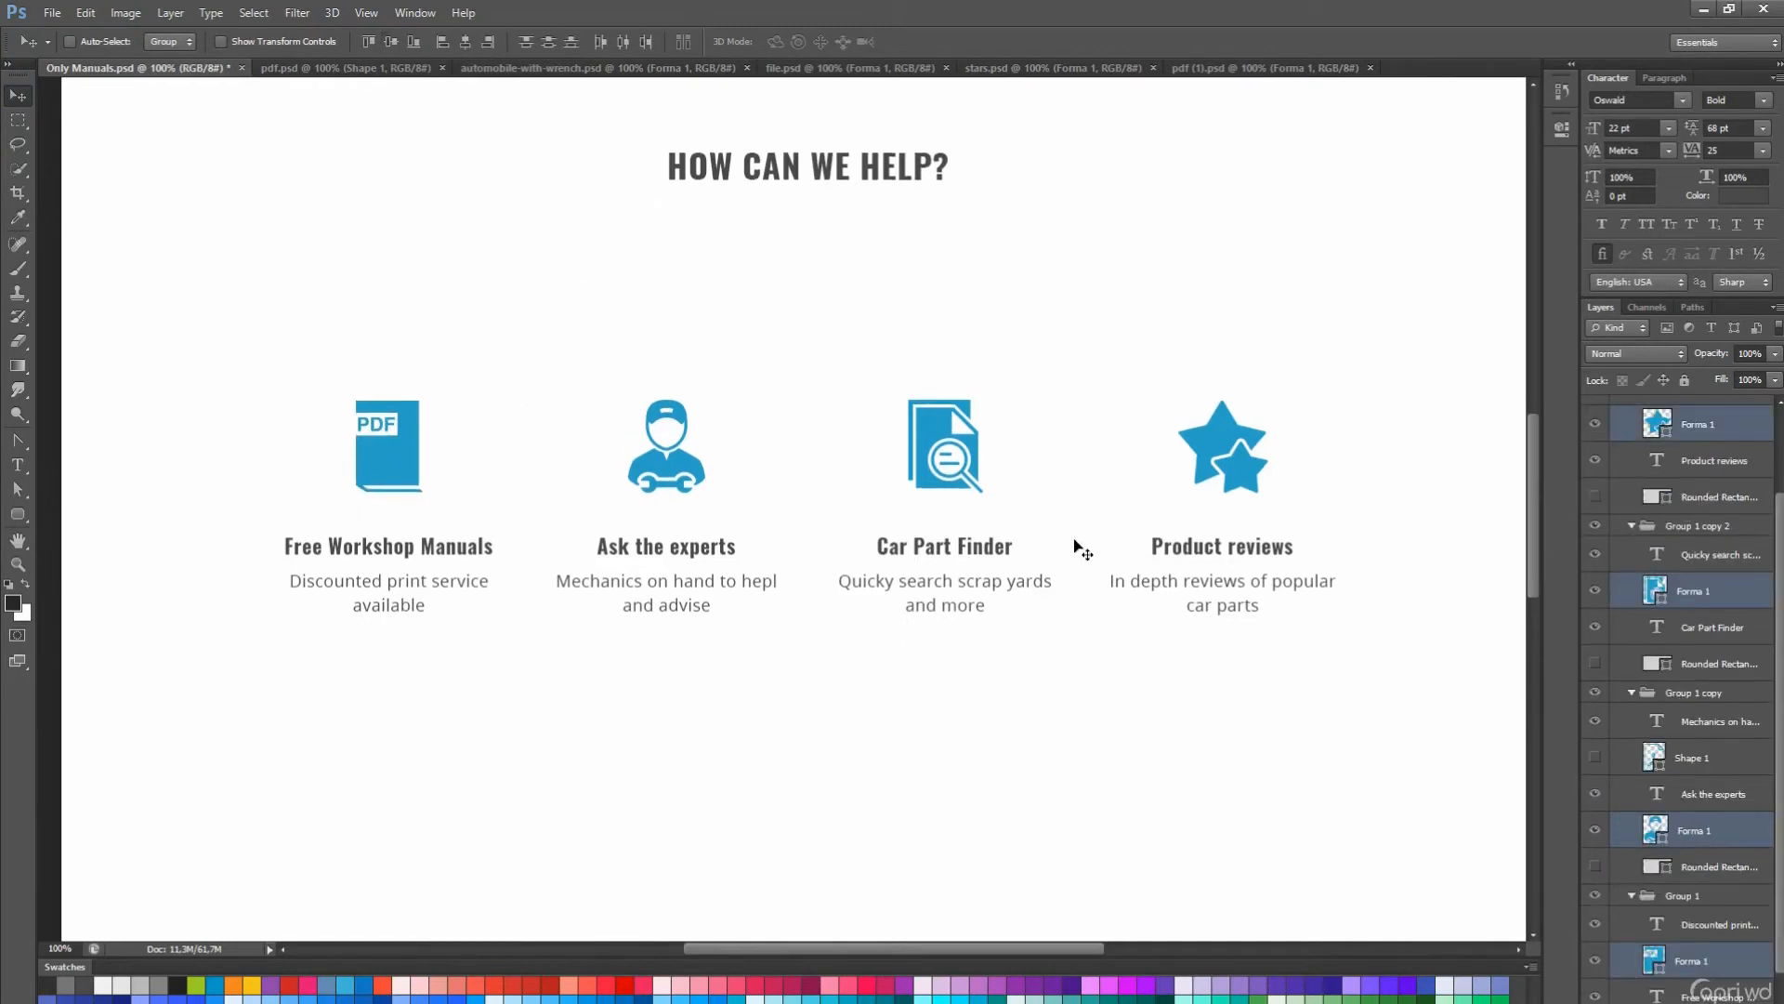
# - Collapse the four column groups and rename them Product reviews, Car Part Finder, Ask the experts and Free Workshop Manuals
pyautogui.scroll(3, 1652, 569)
pyautogui.click(1687, 605)
pyautogui.click(1632, 471)
pyautogui.click(1632, 492)
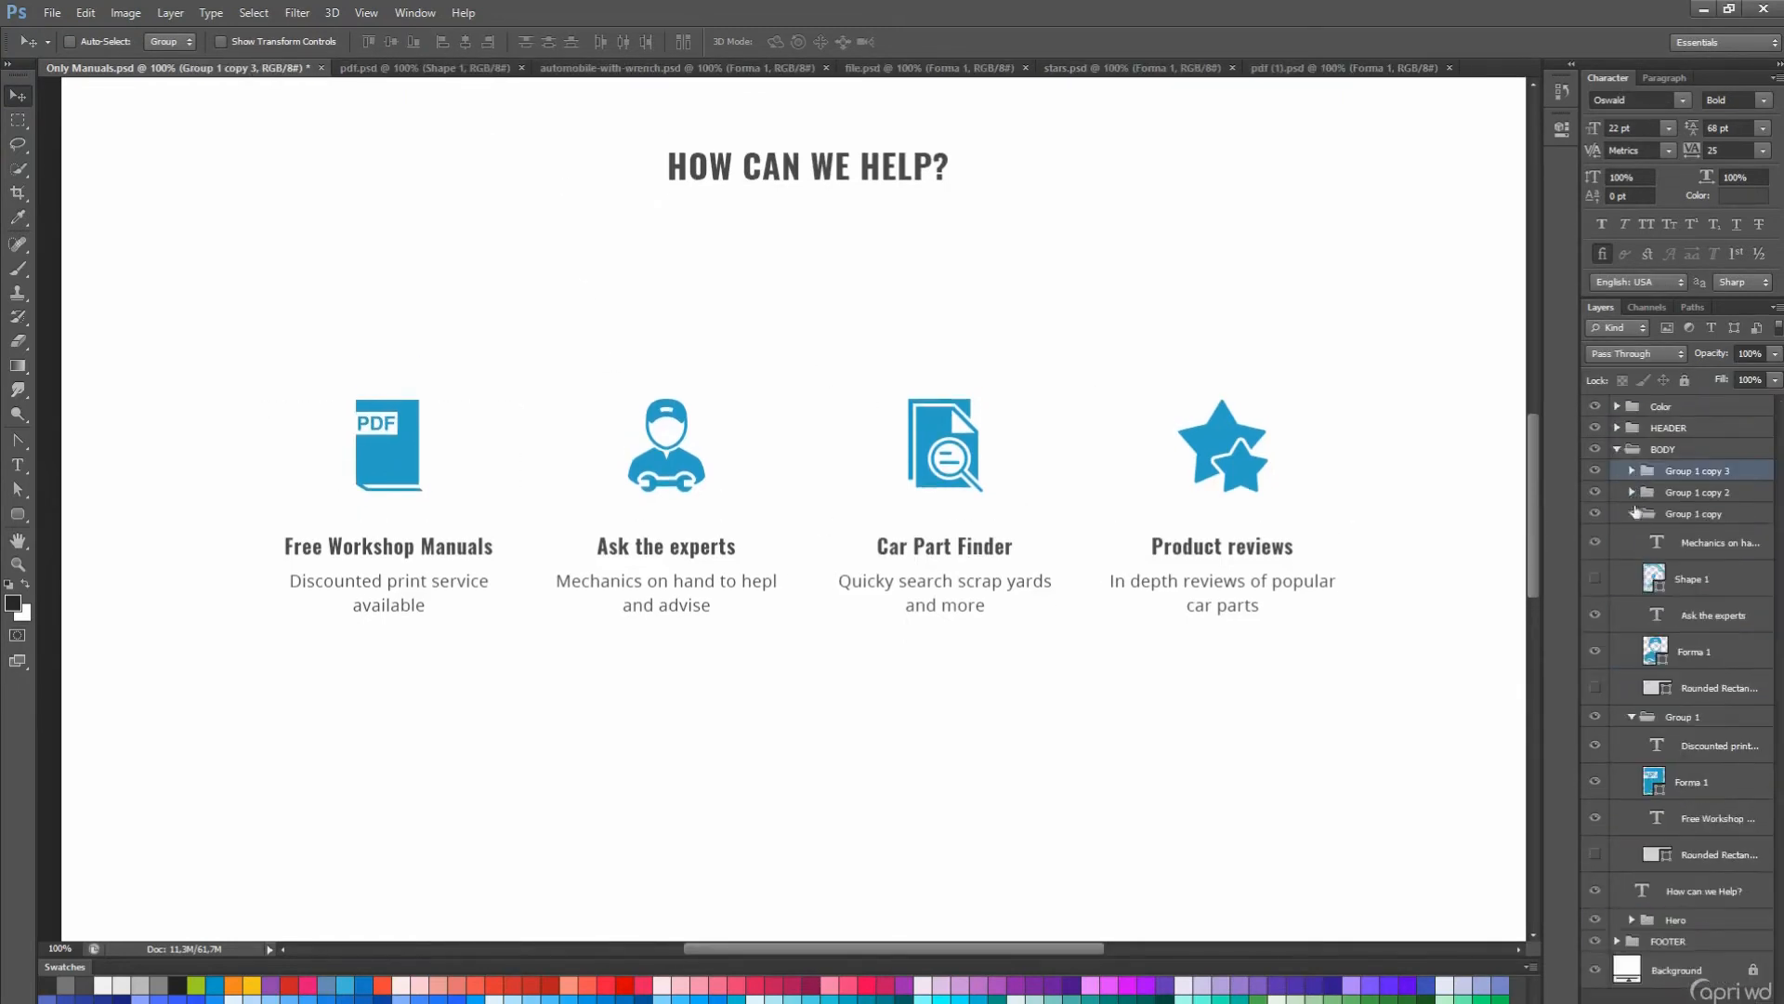
pyautogui.click(1631, 514)
pyautogui.doubleClick(1709, 564)
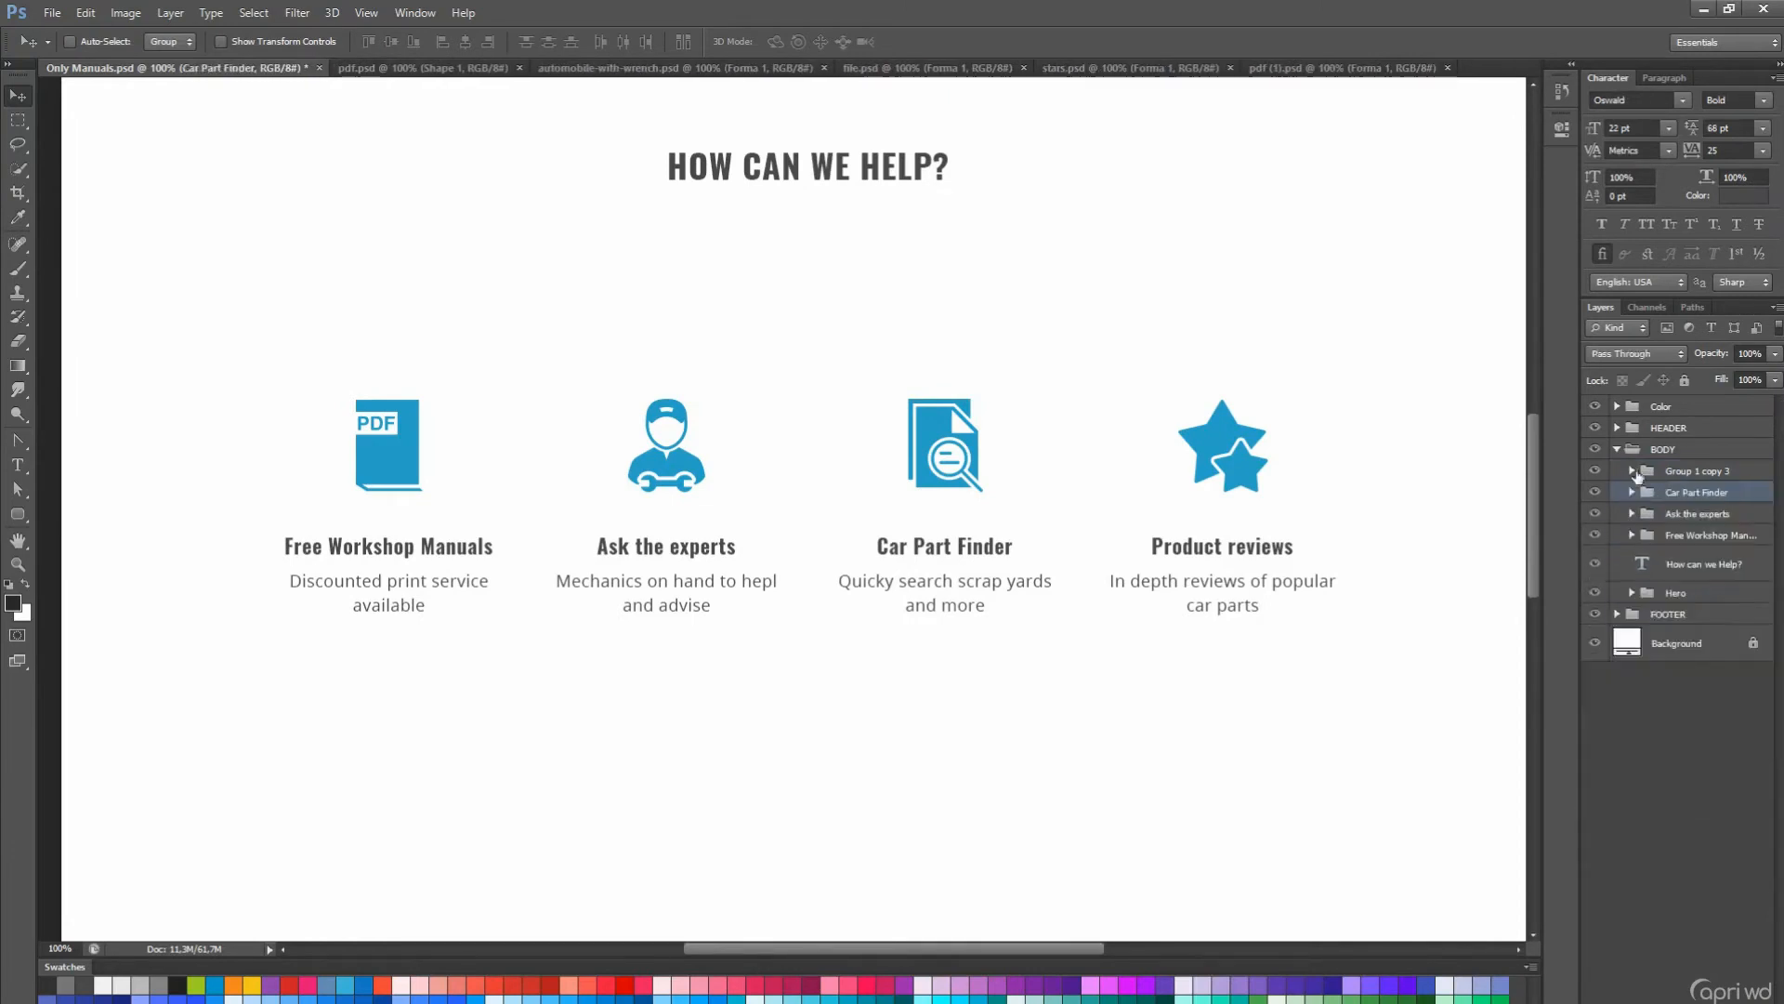
pyautogui.click(1632, 472)
pyautogui.doubleClick(1708, 572)
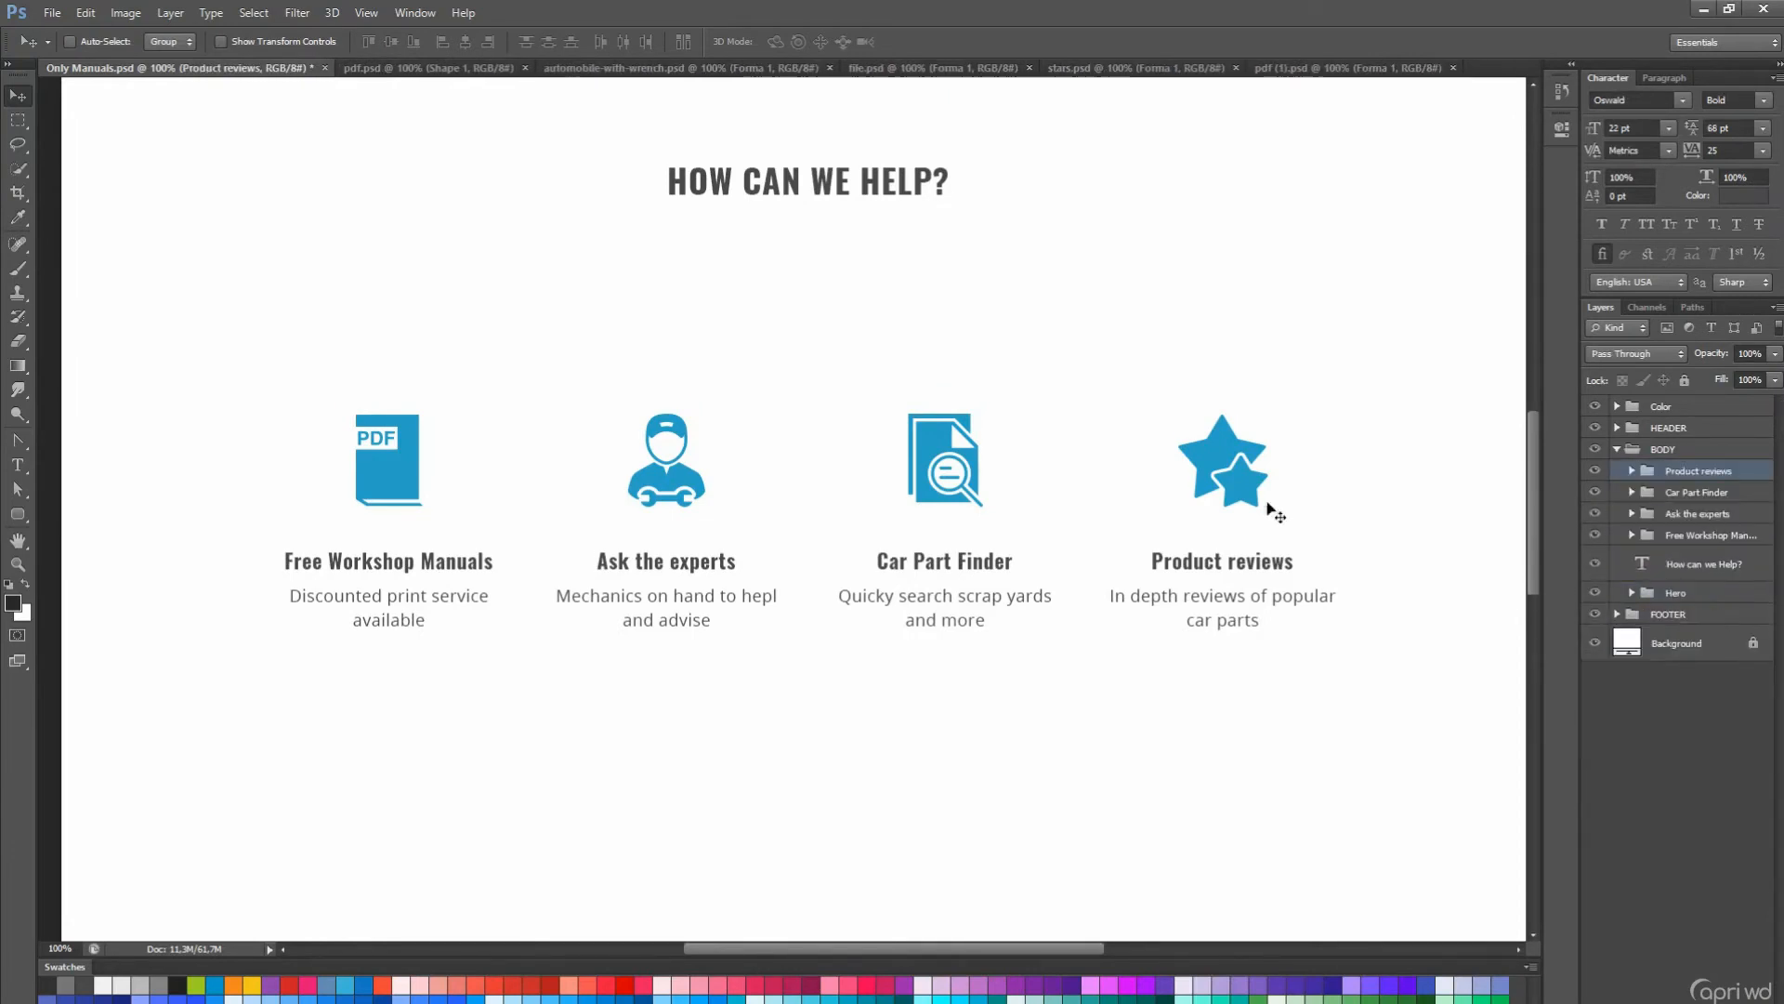
# - Save the document and gather the section heading and four column groups into a group named How can we Help?
pyautogui.press('h')
pyautogui.scroll(3, 1147, 557)
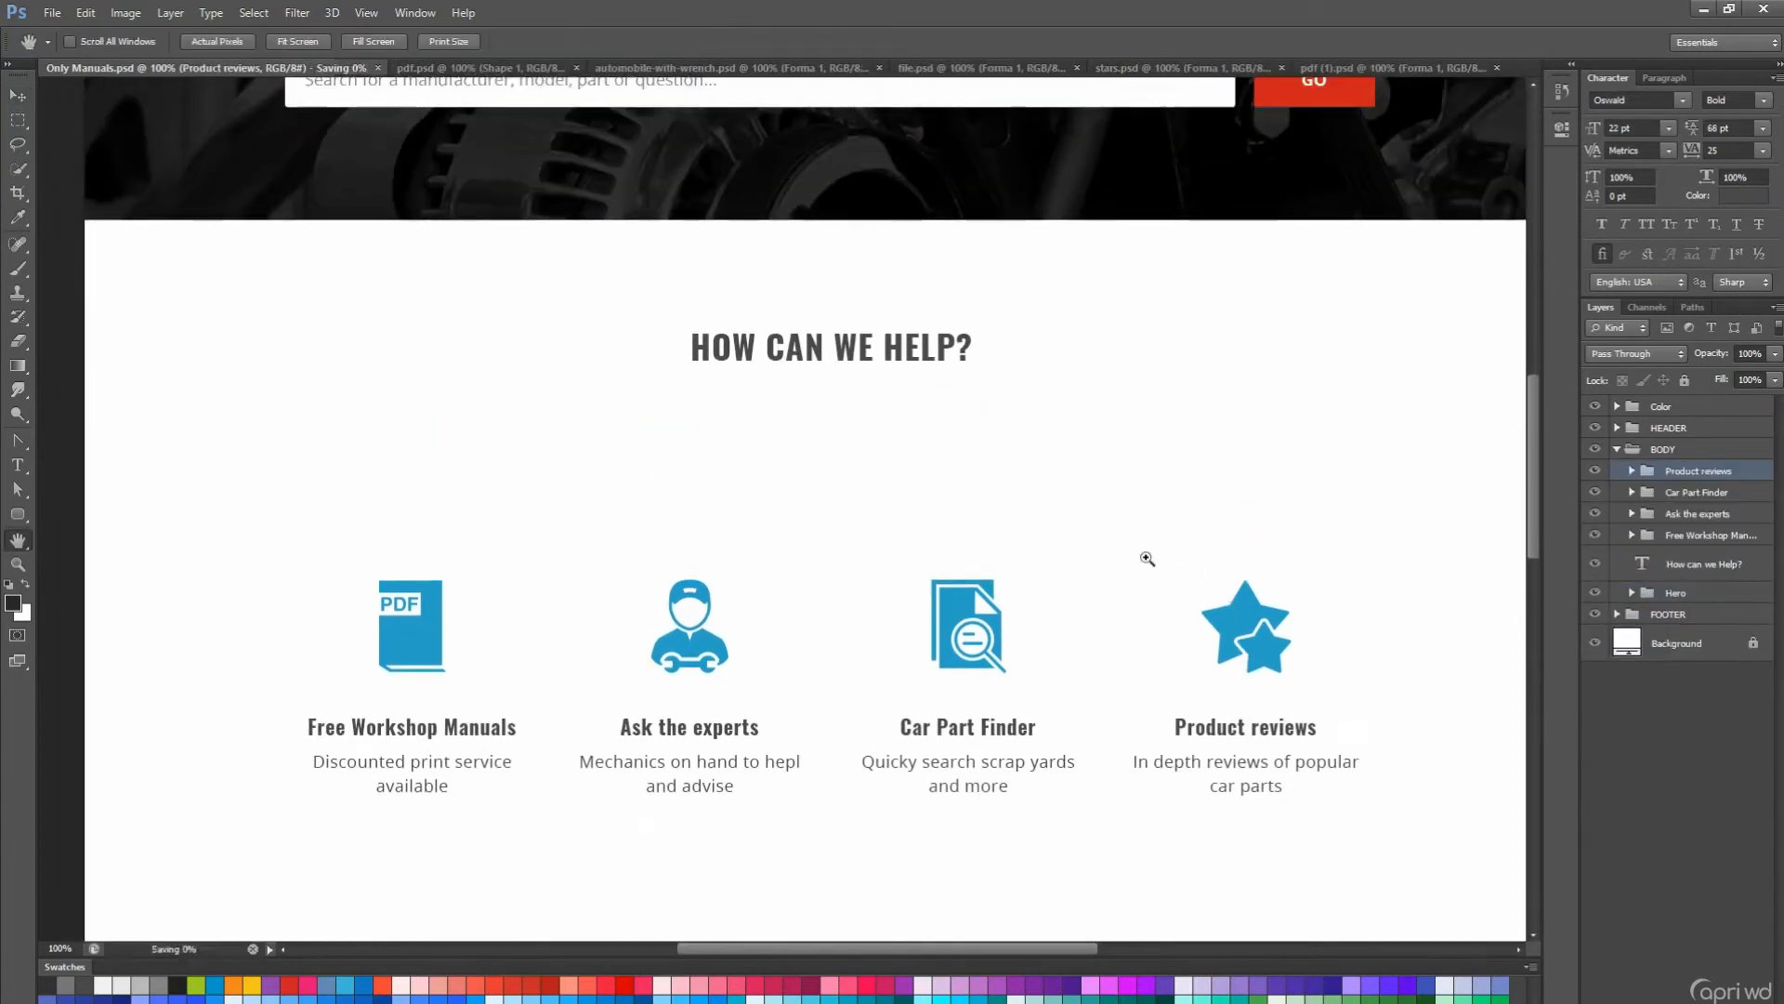
pyautogui.scroll(-1, 849, 522)
pyautogui.scroll(3, 897, 522)
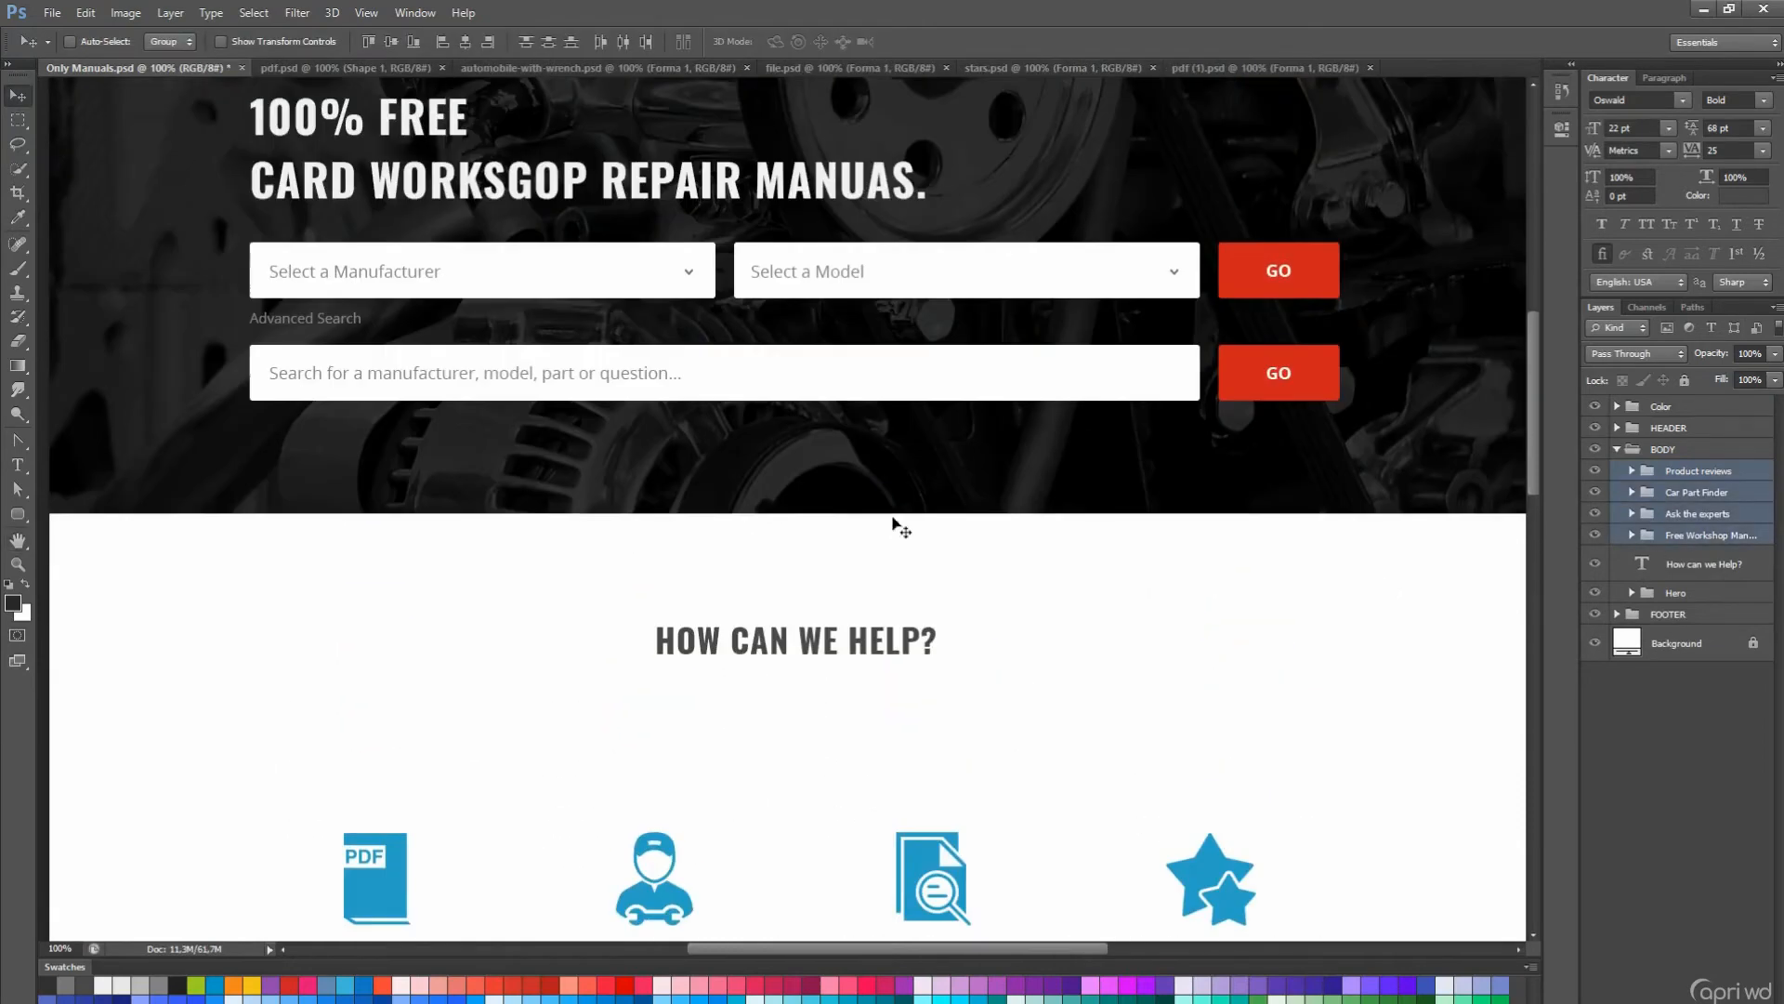
pyautogui.scroll(-1, 992, 737)
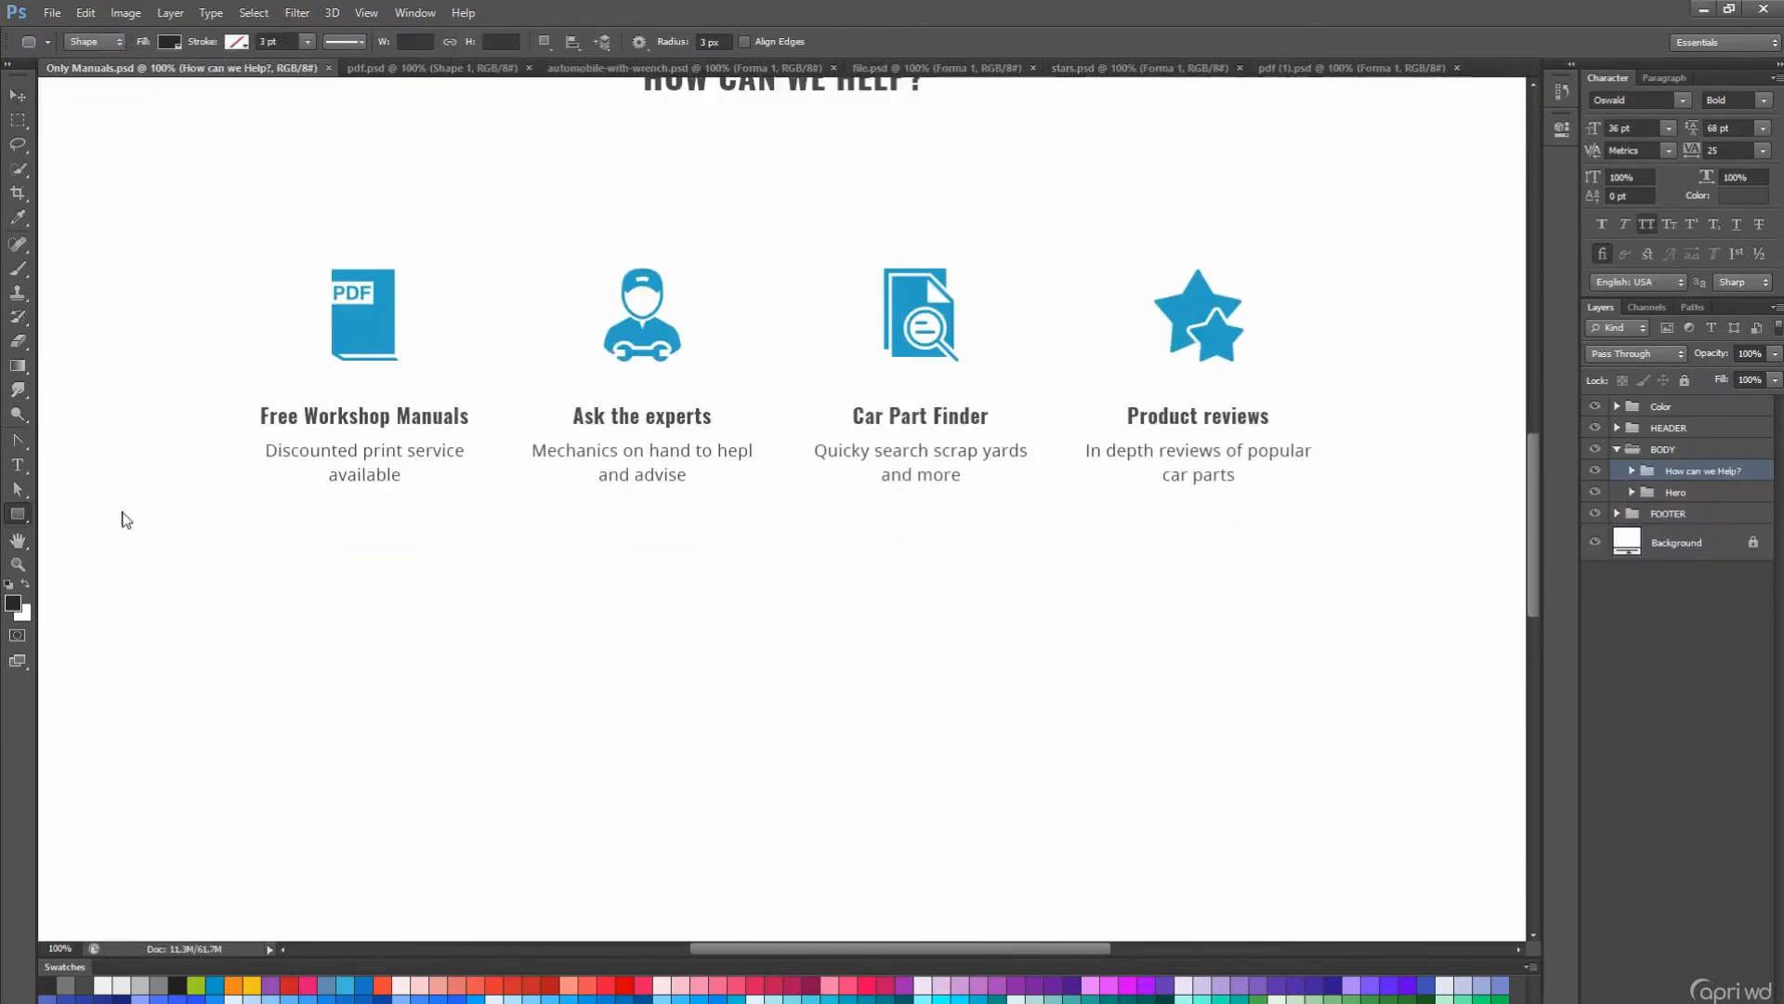
# - Draw a rectangle about 1671 by 476 px spanning the full page width directly below the service columns
pyautogui.scroll(-10, 135, 529)
pyautogui.moveTo(88, 536)
pyautogui.mouseDown()
pyautogui.moveTo(567, 653)
pyautogui.moveTo(687, 708)
pyautogui.mouseUp()
pyautogui.press('v')
pyautogui.moveTo(434, 597); pyautogui.dragTo(440, 600)
pyautogui.press('a')
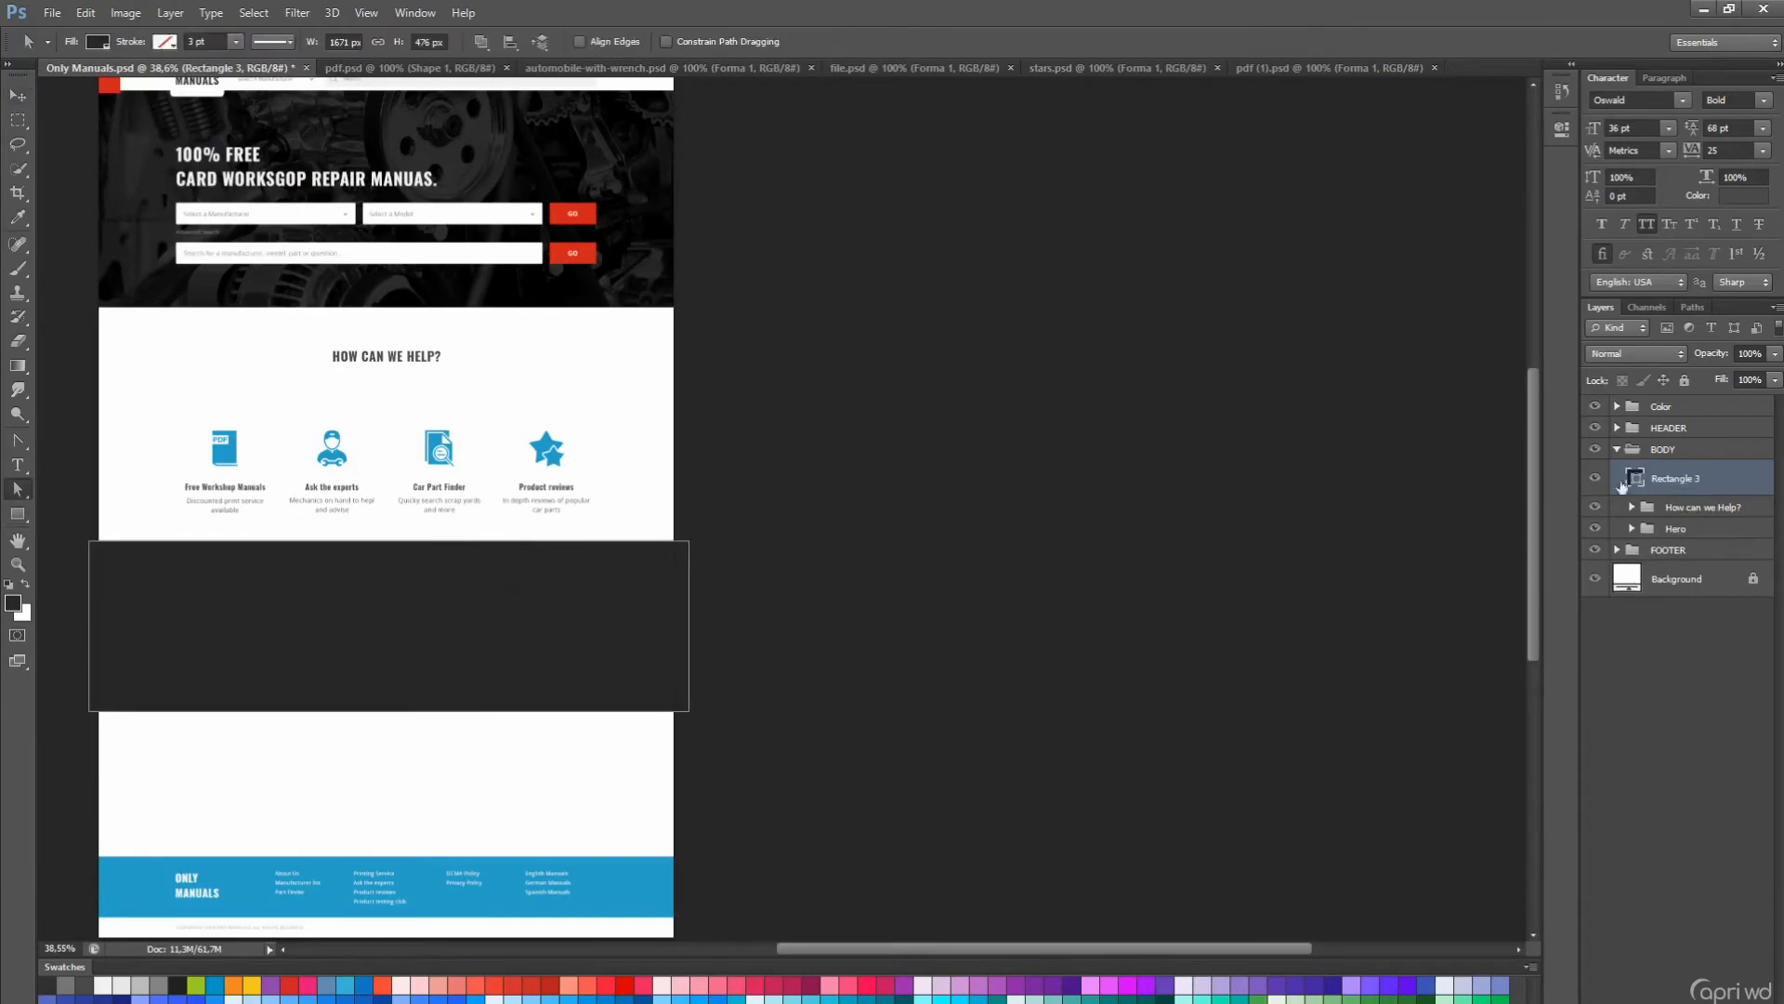
# - Change the fill of the full-width rectangle to light grey
pyautogui.doubleClick(1624, 483)
pyautogui.click(104, 981)
pyautogui.click(1676, 624)
pyautogui.scroll(5, 561, 557)
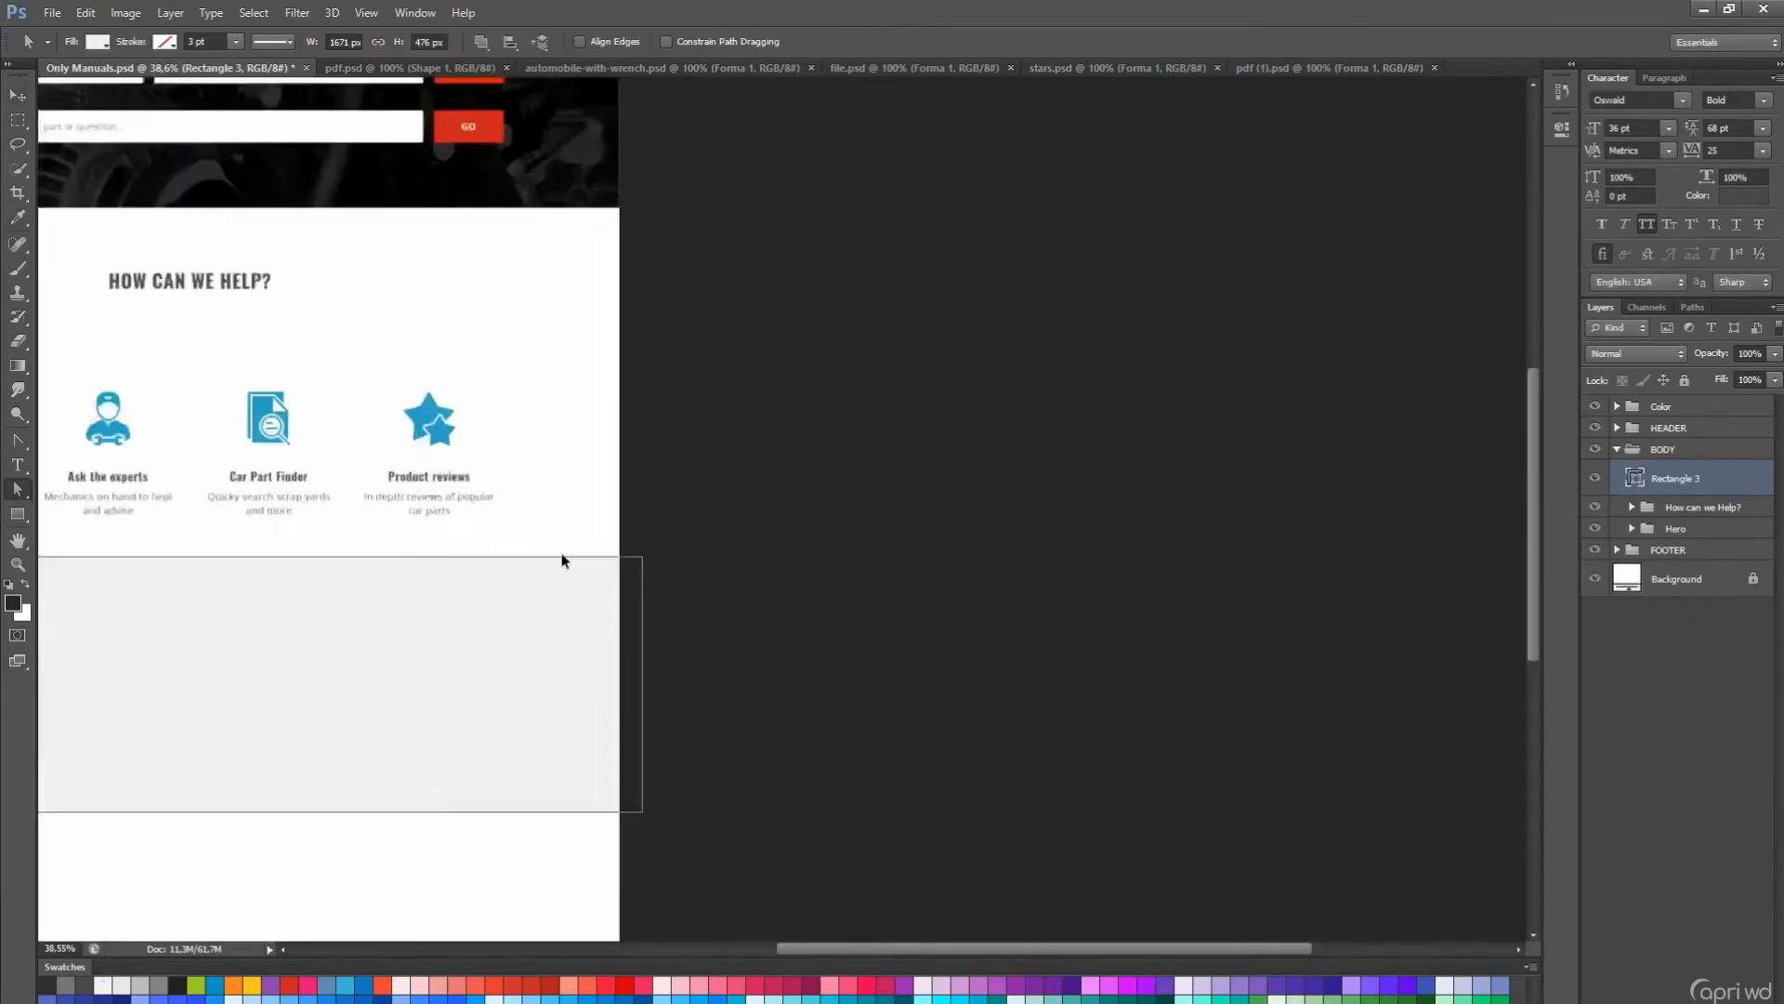
# - Draw a short horizontal bar 5 px high just beneath the How can we help? heading, layered directly above the heading text
pyautogui.moveTo(561, 558); pyautogui.dragTo(804, 645)
pyautogui.press('t')
pyautogui.click(810, 337)
pyautogui.hotkey('ctrl', 'Return')
pyautogui.press('v')
pyautogui.moveTo(968, 377); pyautogui.dragTo(992, 616)
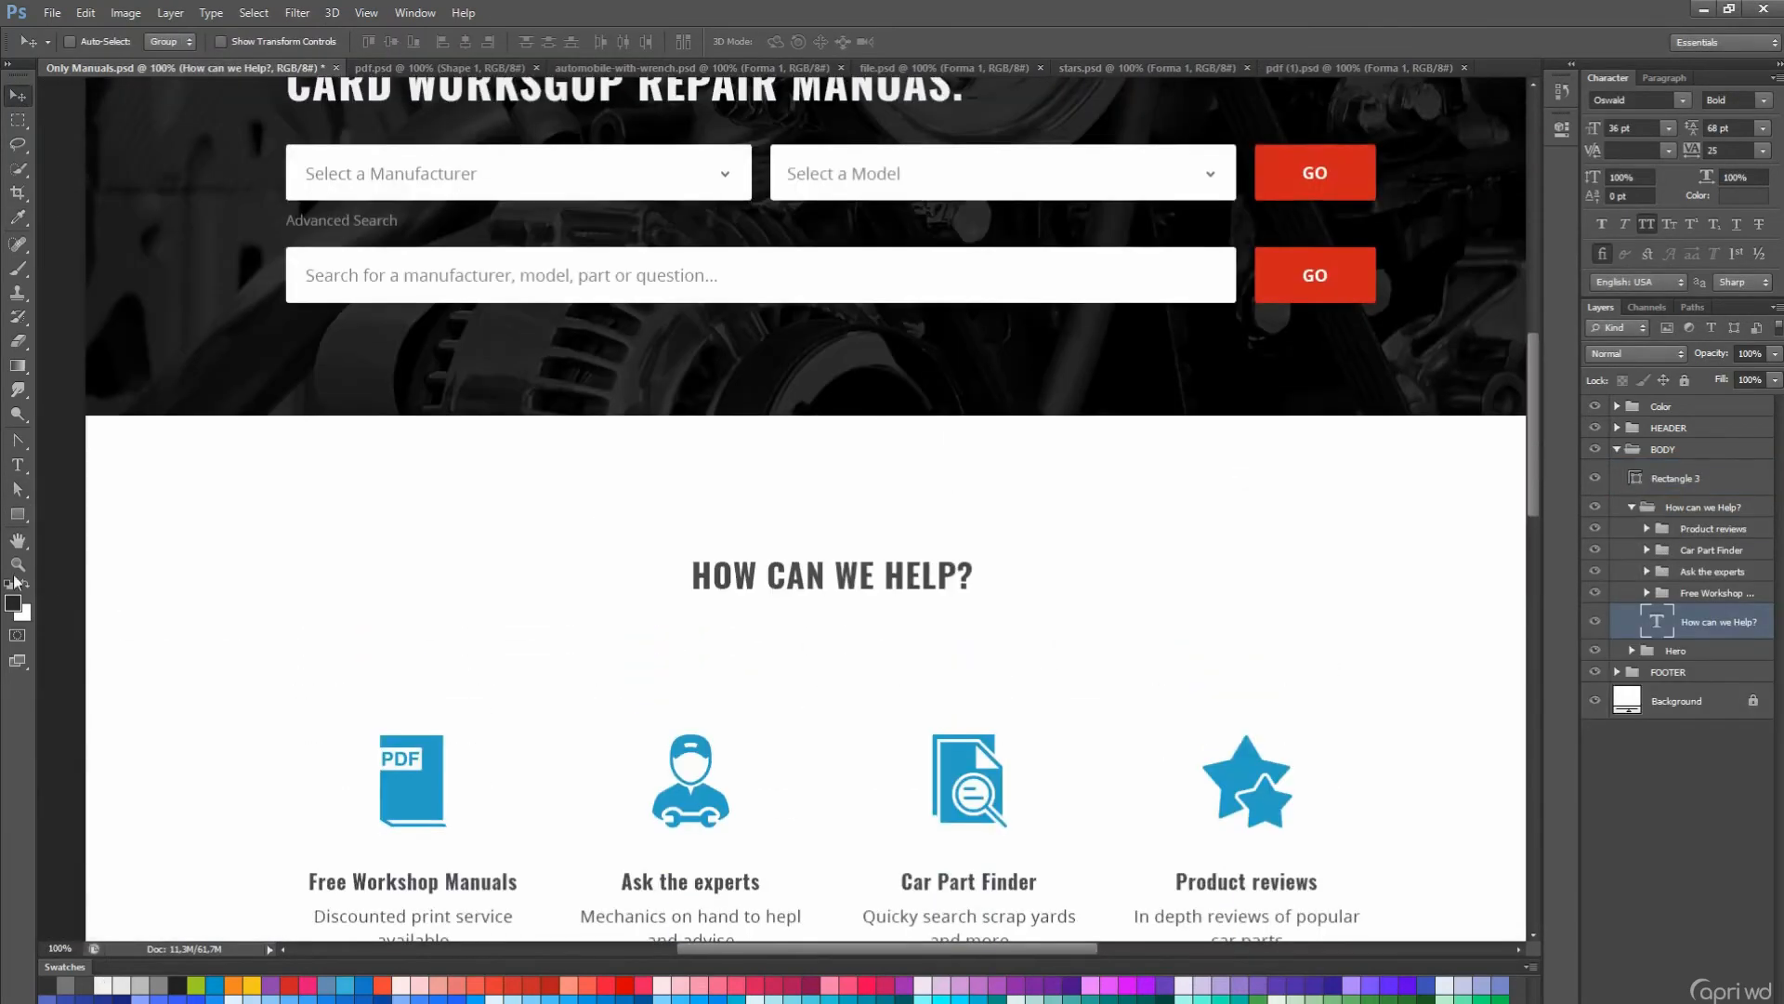
pyautogui.moveTo(847, 619); pyautogui.dragTo(846, 618)
pyautogui.press('a')
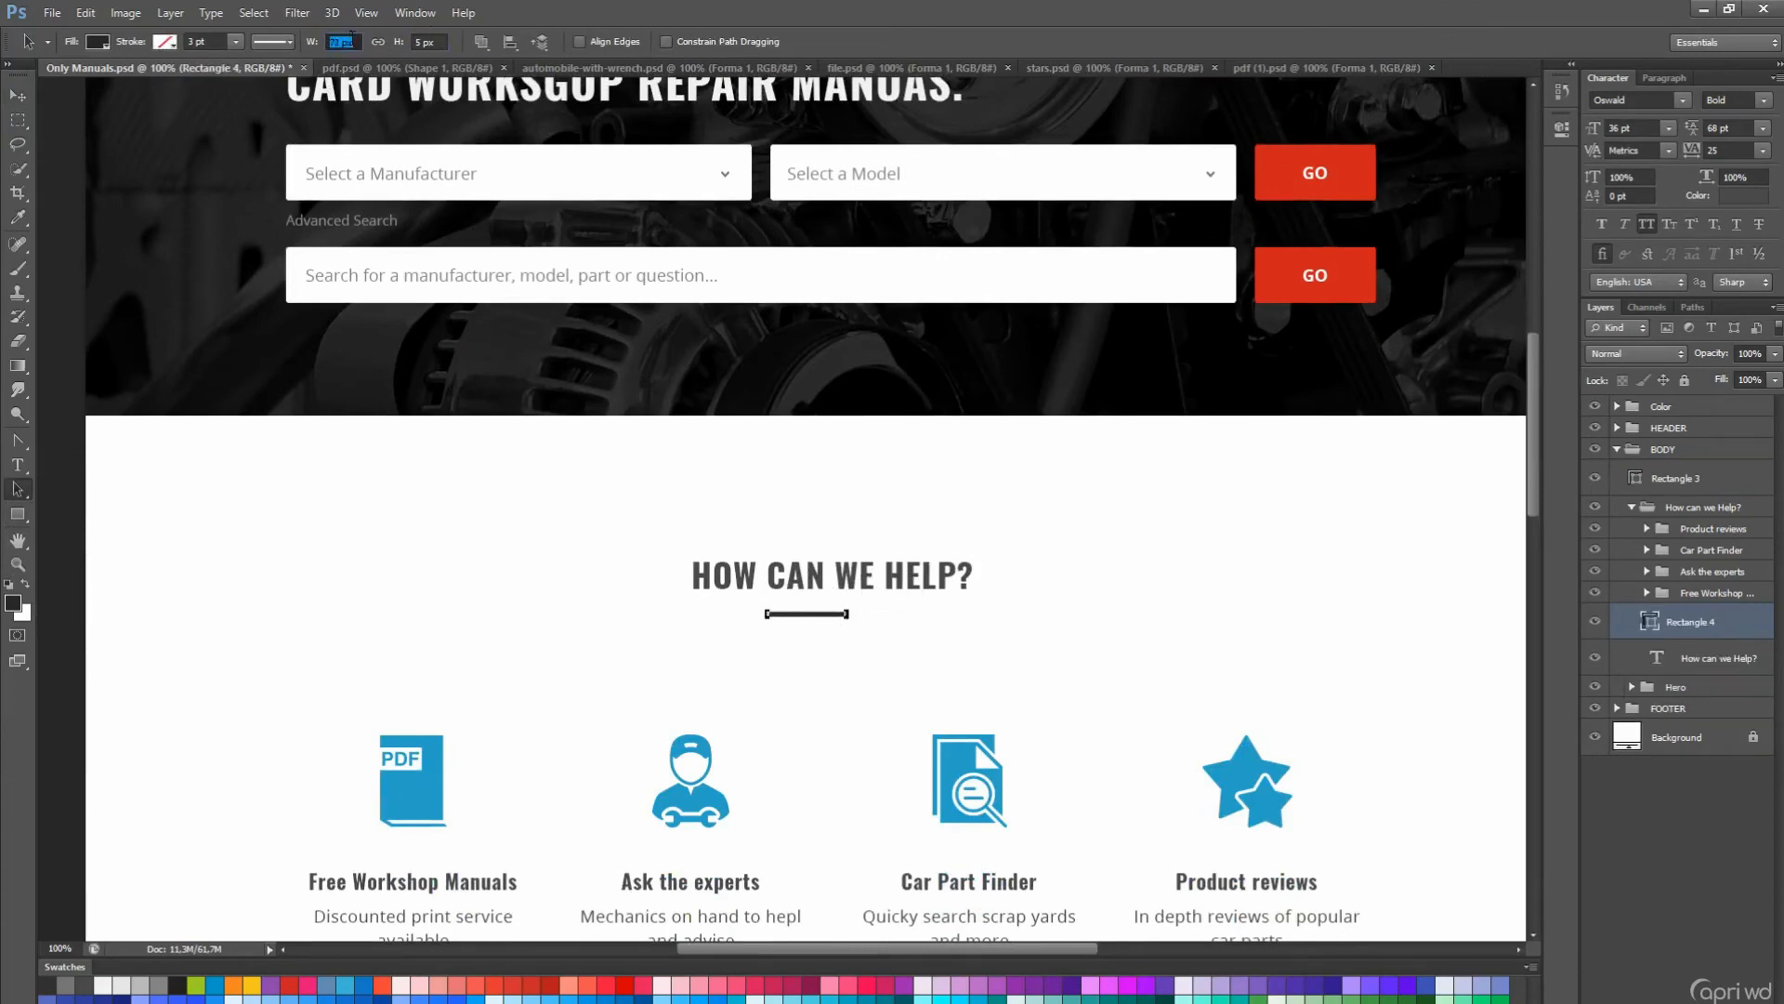
# - Recolour the bar under the heading with the red sampled from the GO button
pyautogui.doubleClick(1649, 622)
pyautogui.click(1348, 274)
pyautogui.press('Return')
# - Centre the red bar horizontally on the canvas and adjust its vertical spacing from the heading
pyautogui.click(20, 97)
pyautogui.hotkey('ctrl', 'a')
pyautogui.click(466, 43)
pyautogui.hotkey('ctrl', 'd')
pyautogui.scroll(-1, 824, 311)
pyautogui.hotkey('shift', 'Up')
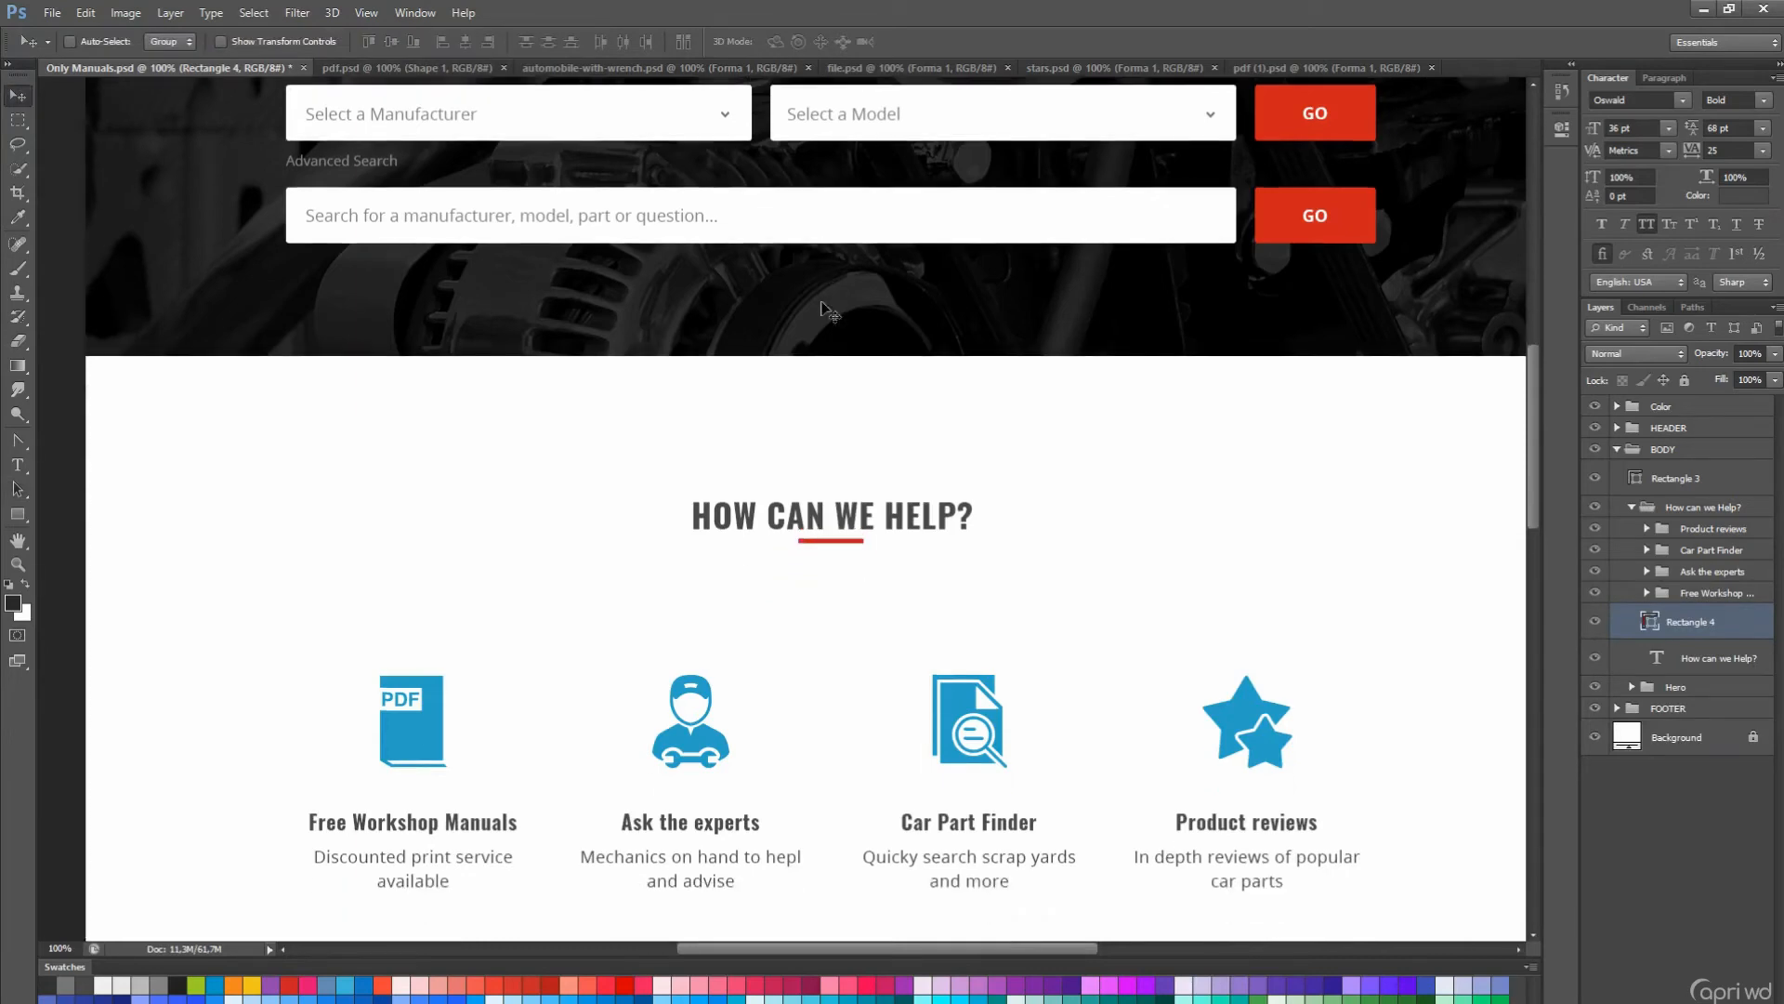
# - Select the four service column groups together and move them up closer to the red bar
pyautogui.click(1698, 594)
pyautogui.keyDown('shift'); pyautogui.click(1694, 529); pyautogui.keyUp('shift')
pyautogui.scroll(-2, 1066, 595)
pyautogui.hotkey('shift', 'Up')
pyautogui.hotkey('shift', 'Up')
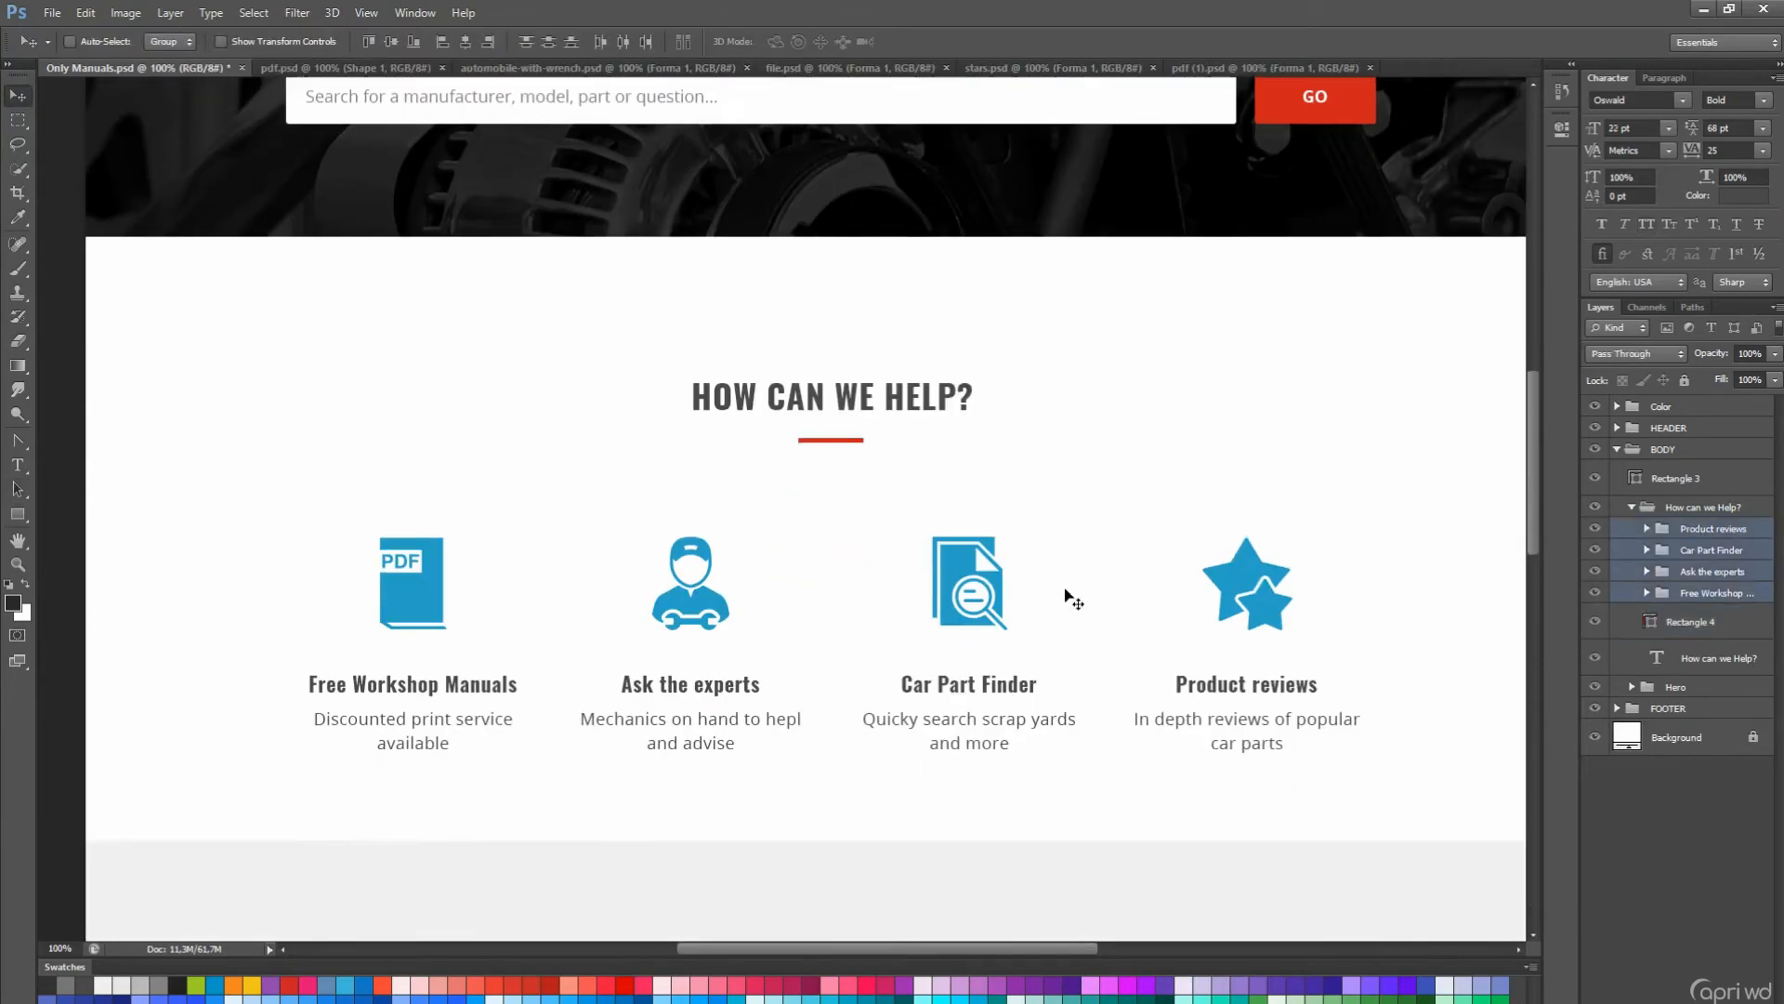
# - Collapse the How can we Help? group and move the whole section up towards the hero image
pyautogui.click(1632, 507)
pyautogui.hotkey('shift', 'Up')
pyautogui.hotkey('shift', 'Up')
pyautogui.hotkey('shift', 'Up')
pyautogui.hotkey('shift', 'Up')
pyautogui.hotkey('shift', 'Up')
pyautogui.hotkey('shift', 'Up')
pyautogui.hotkey('shift', 'Down')
# - Move the light grey rectangle up to tighten the gap below the service columns
pyautogui.click(1675, 478)
pyautogui.hotkey('shift', 'Up')
pyautogui.hotkey('shift', 'Up')
pyautogui.hotkey('shift', 'Up')
pyautogui.scroll(-4, 1167, 582)
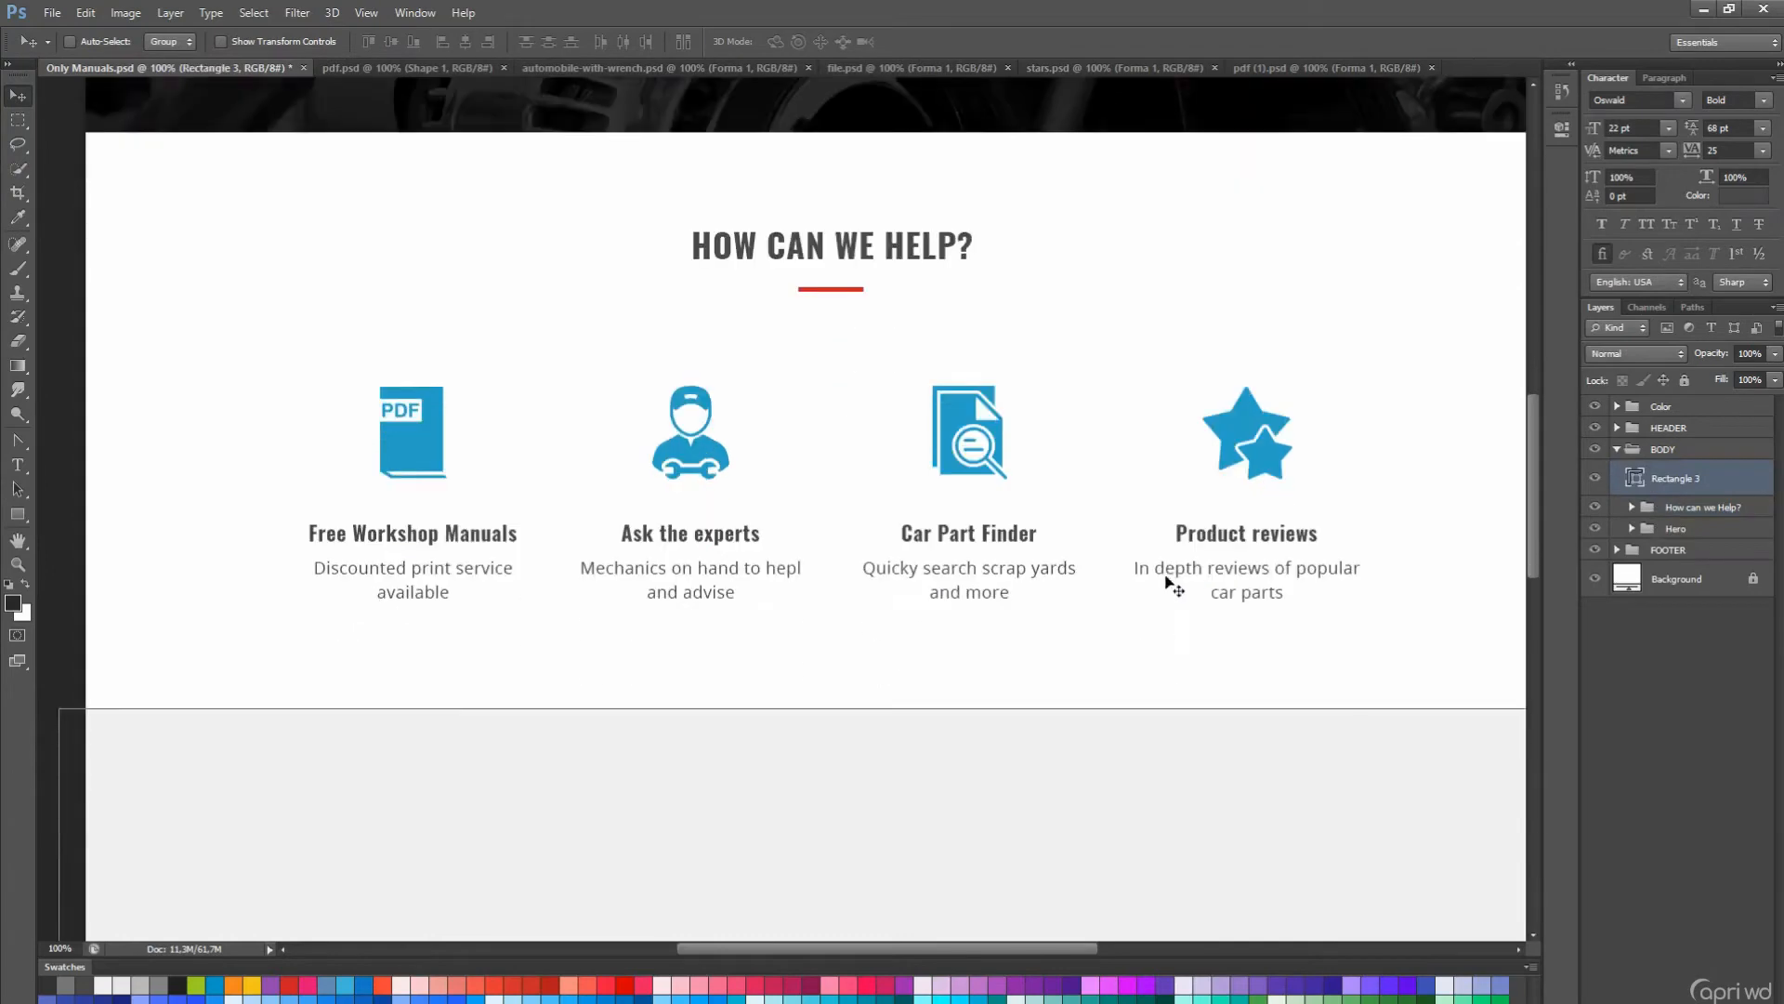
pyautogui.press('a')
pyautogui.press('Return')
pyautogui.scroll(3, 1214, 555)
# - Show the guides and draw a vertical 1 px line about 269 px long at the outer edge of the Free Workshop Manuals column
pyautogui.click(1633, 507)
pyautogui.click(1712, 529)
pyautogui.moveTo(18, 514); pyautogui.dragTo(131, 585)
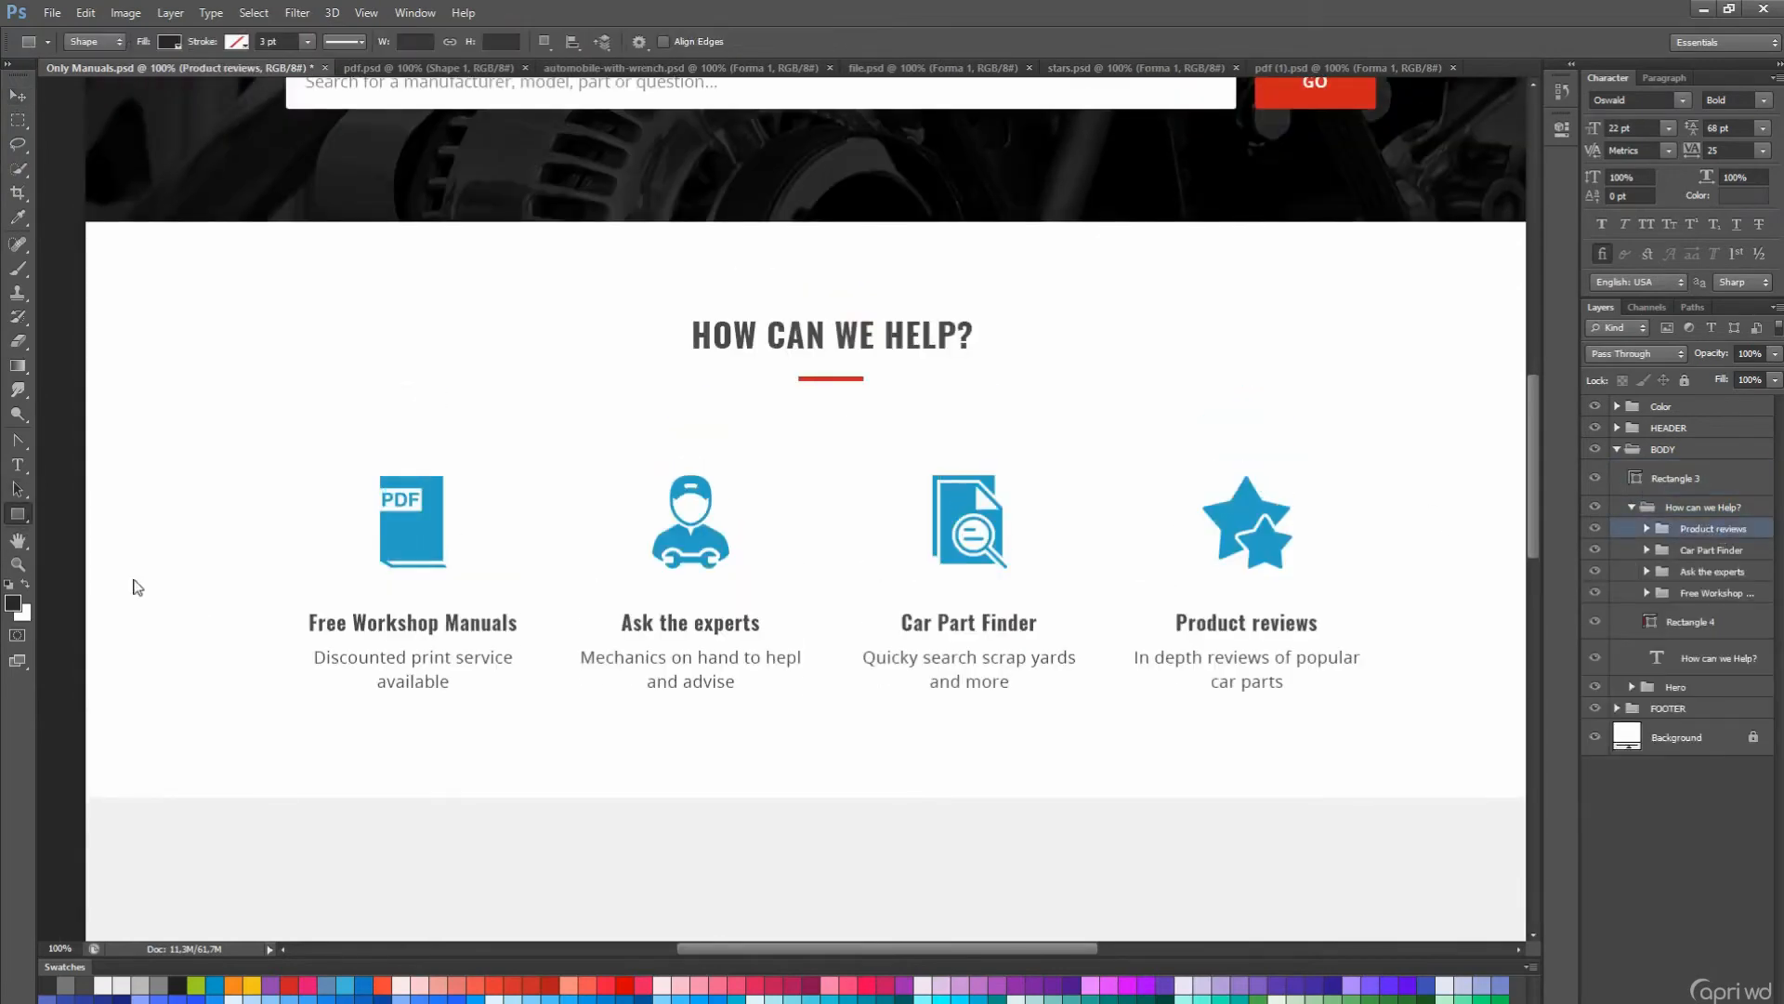
pyautogui.scroll(1, 510, 556)
pyautogui.hotkey('ctrl', ';')
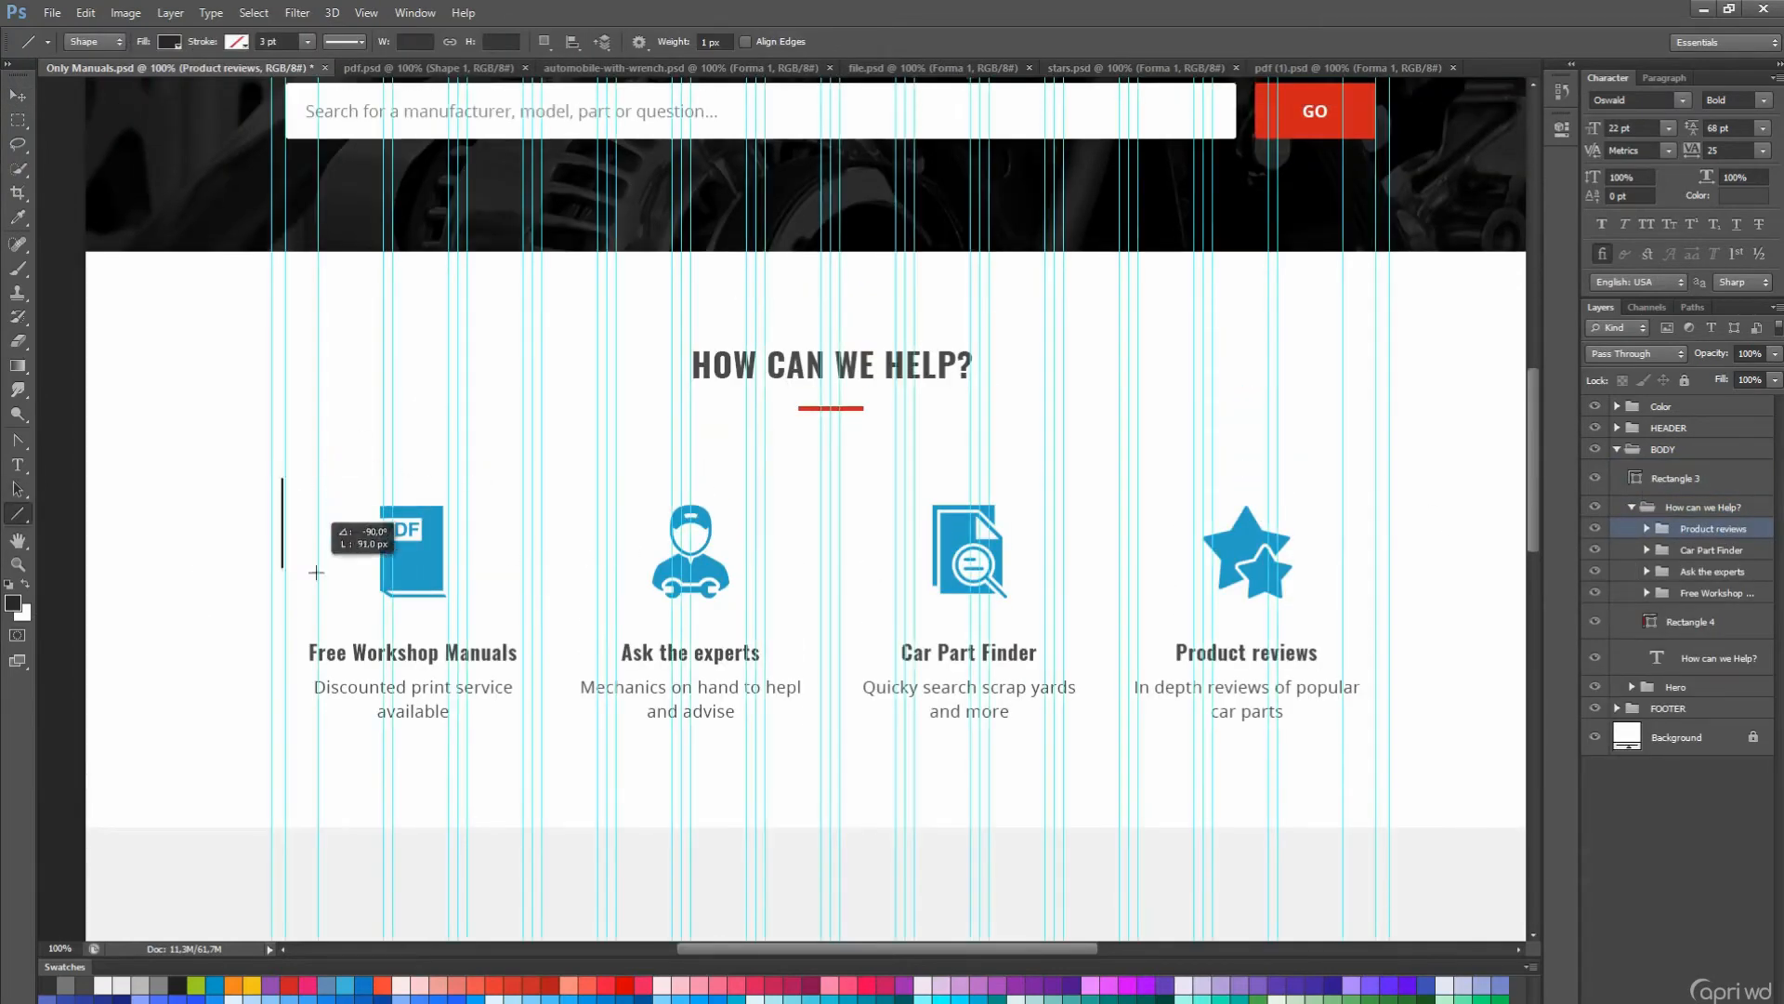
pyautogui.moveTo(326, 725); pyautogui.dragTo(327, 734)
pyautogui.press('v')
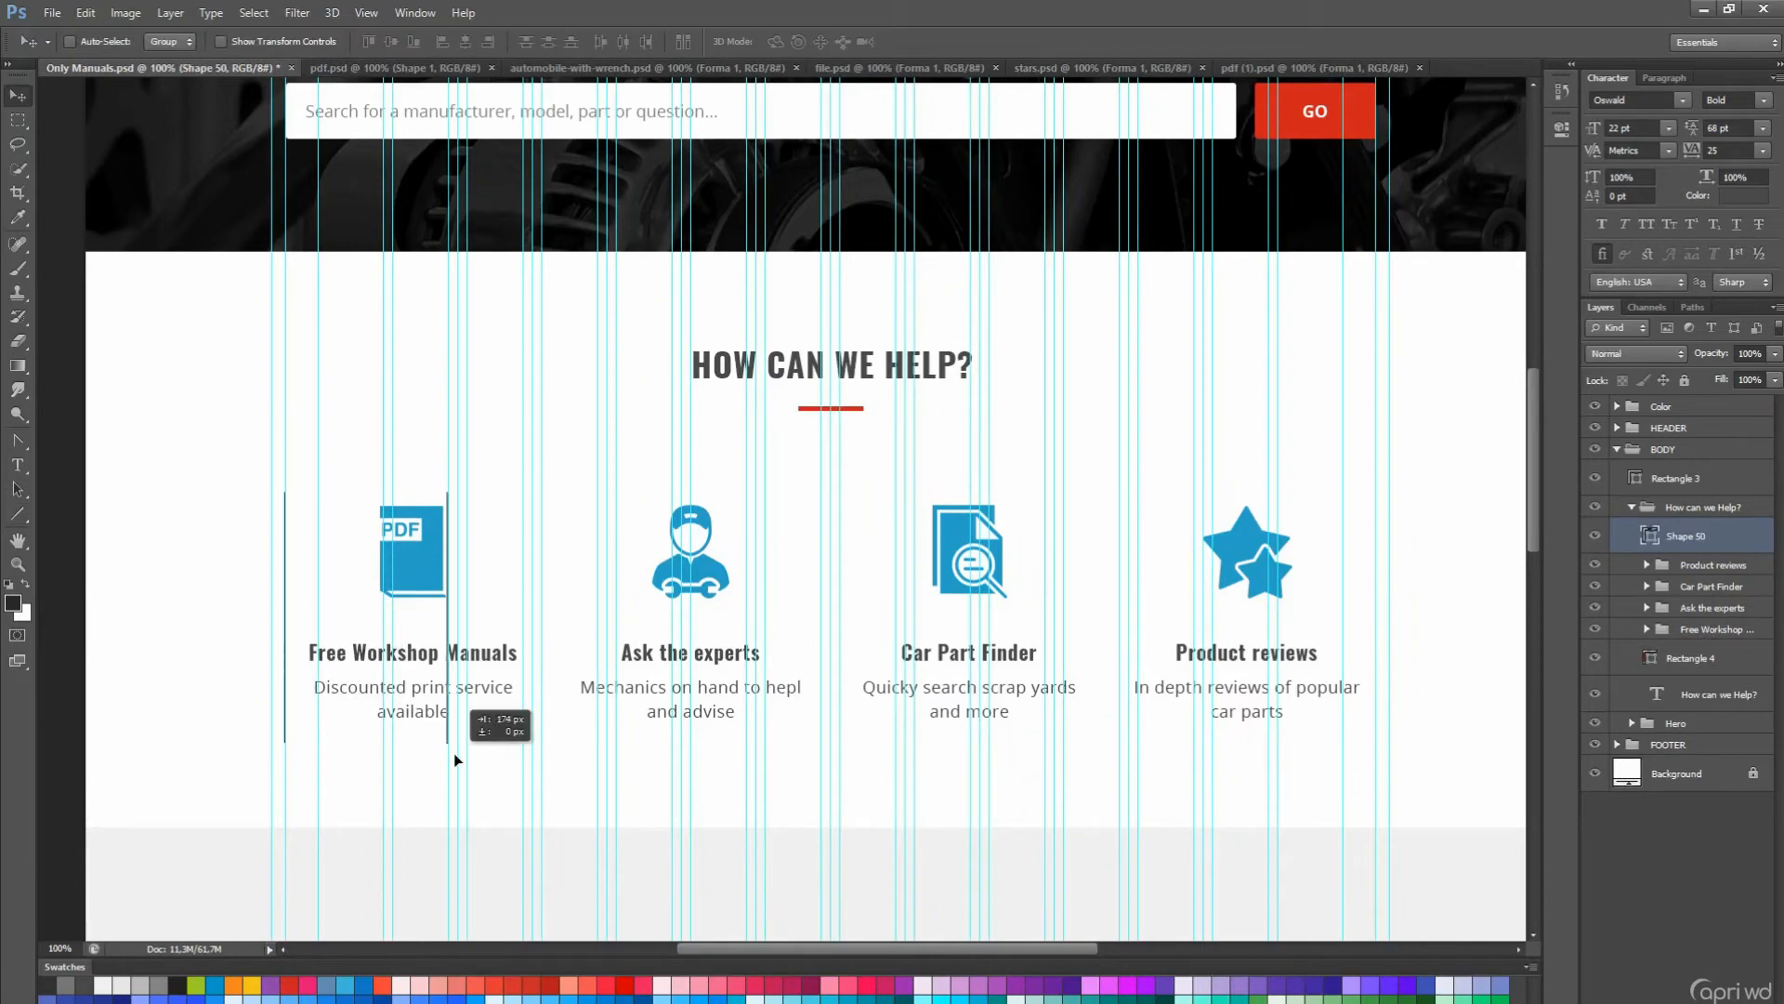
# - Duplicate the vertical line four times across the columns, distribute the five lines evenly and hide the guides
pyautogui.moveTo(454, 760); pyautogui.dragTo(486, 760)
pyautogui.moveTo(504, 757); pyautogui.dragTo(861, 757)
pyautogui.moveTo(855, 749); pyautogui.dragTo(1092, 749)
pyautogui.moveTo(1083, 771); pyautogui.dragTo(1362, 773)
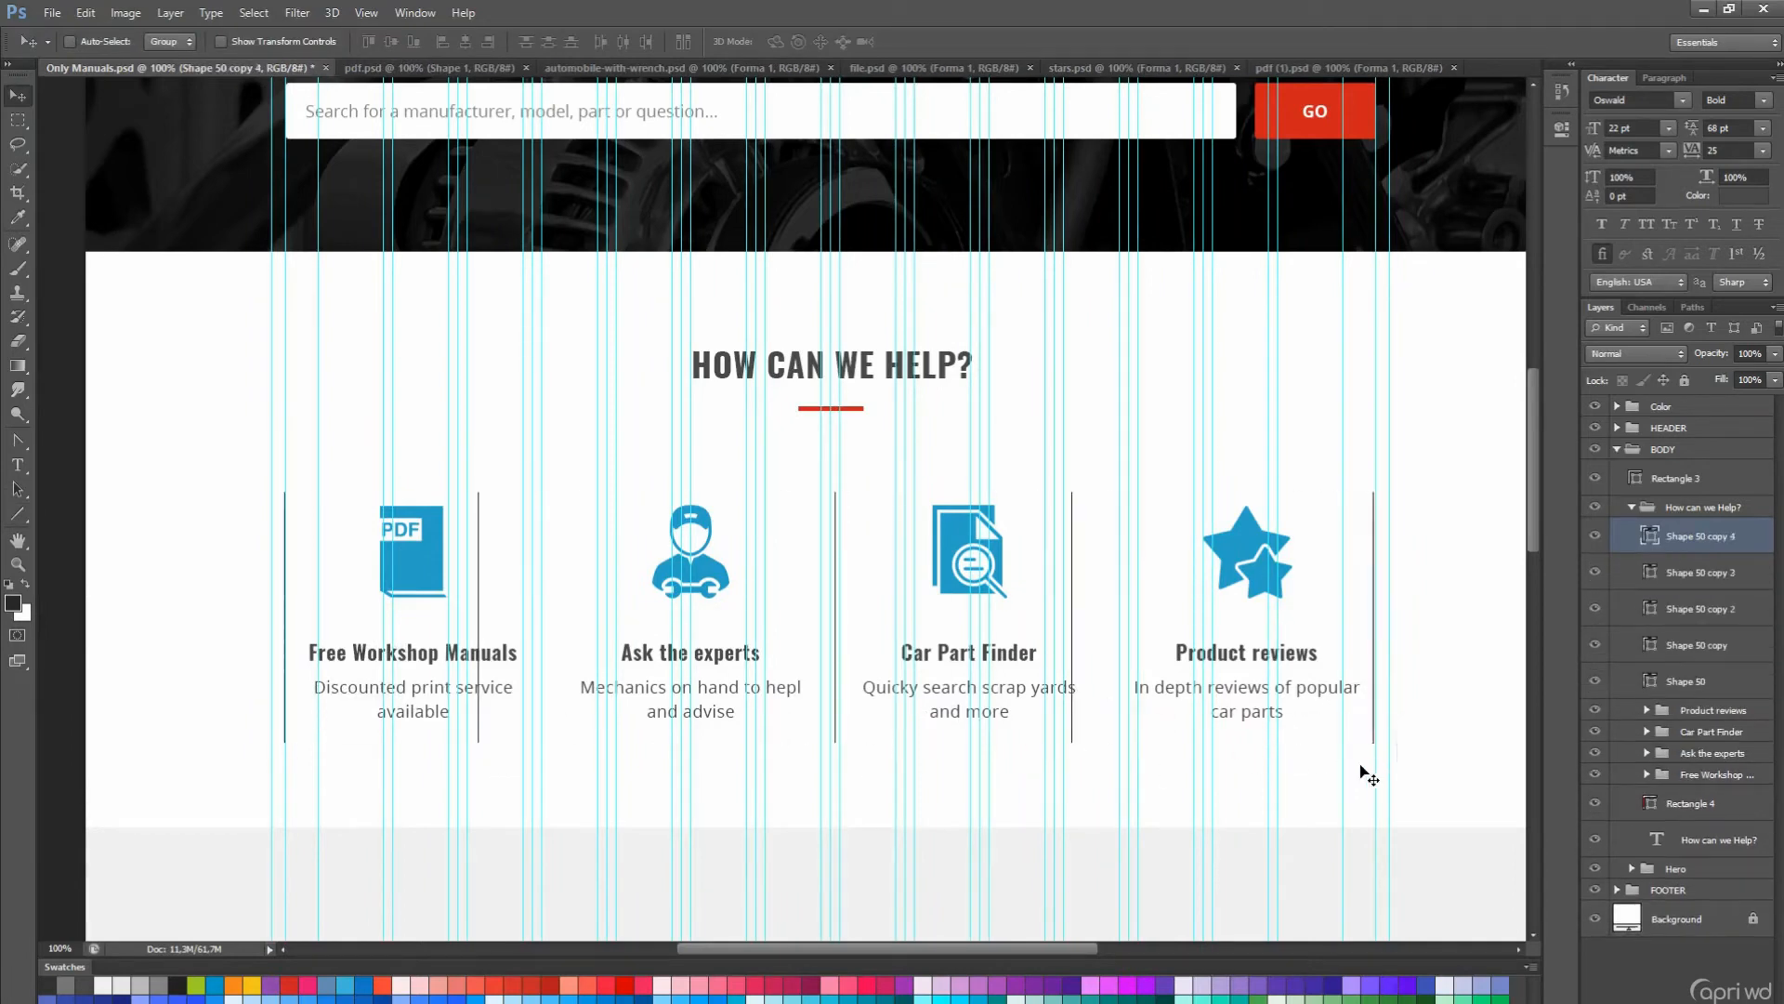
pyautogui.keyDown('shift'); pyautogui.click(1719, 679); pyautogui.keyUp('shift')
pyautogui.hotkey('ctrl', ';')
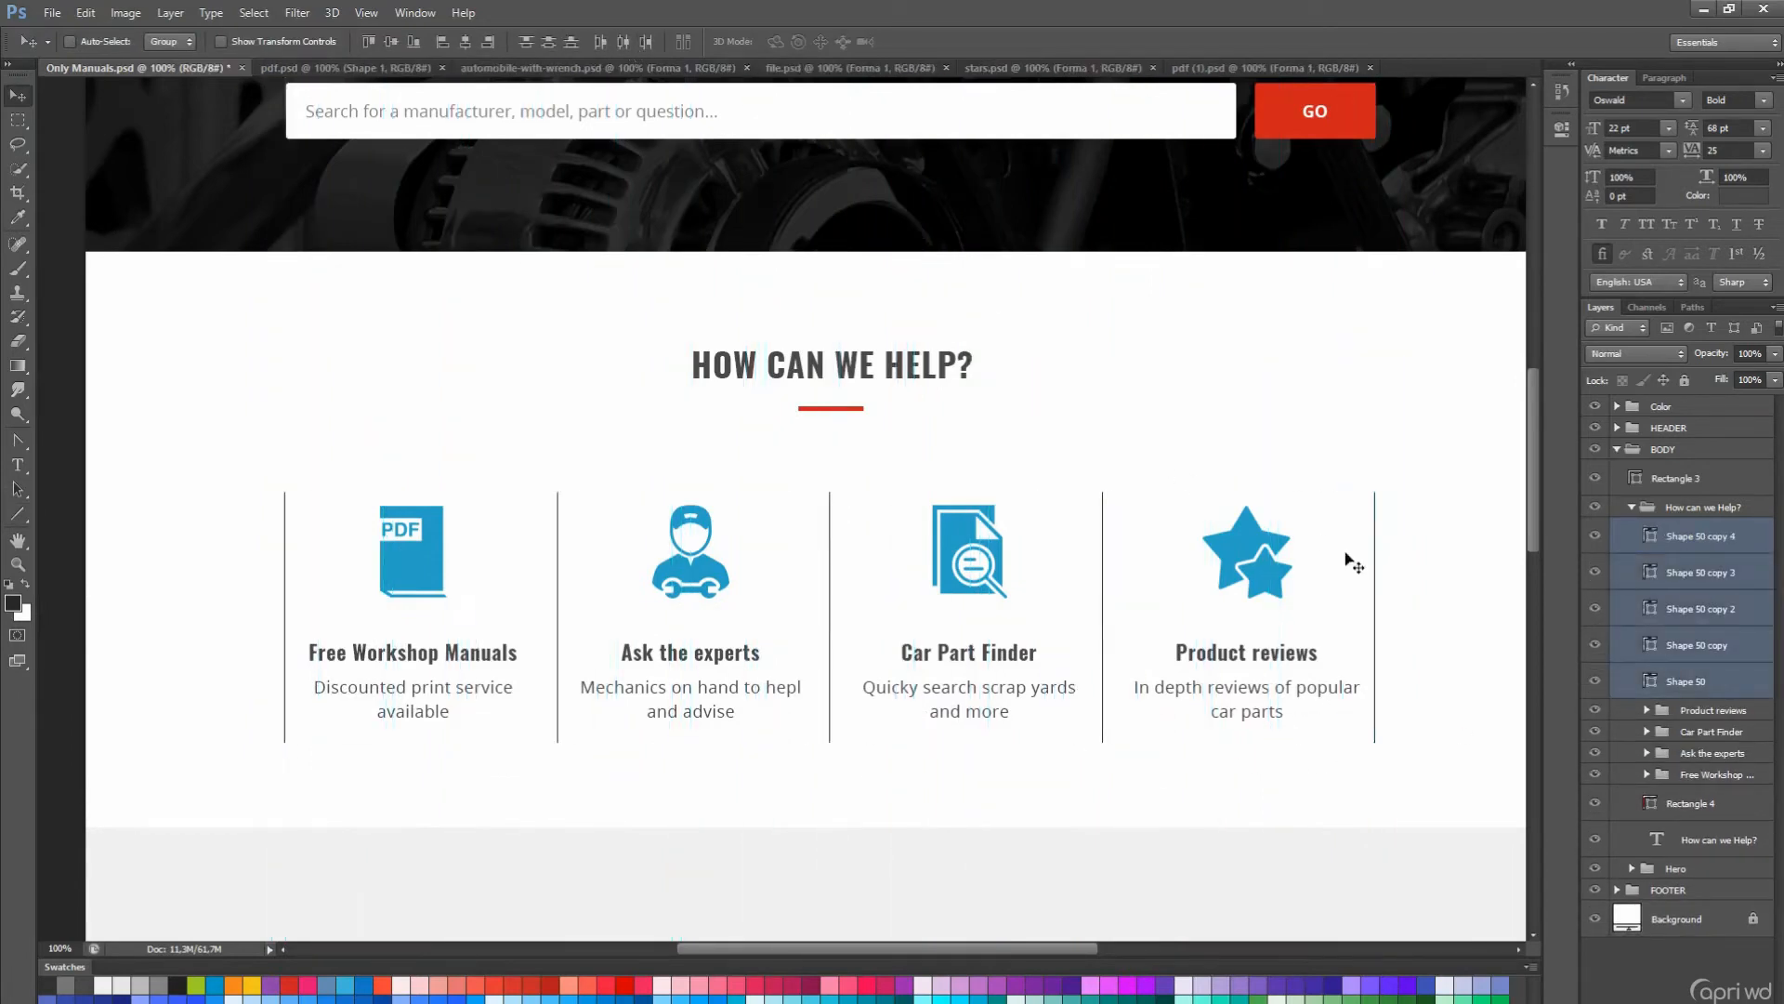
# - Delete the two outermost vertical lines, beyond Product reviews and before Free Workshop Manuals
pyautogui.press('a')
pyautogui.click(1375, 614)
pyautogui.press('Delete')
pyautogui.click(284, 614)
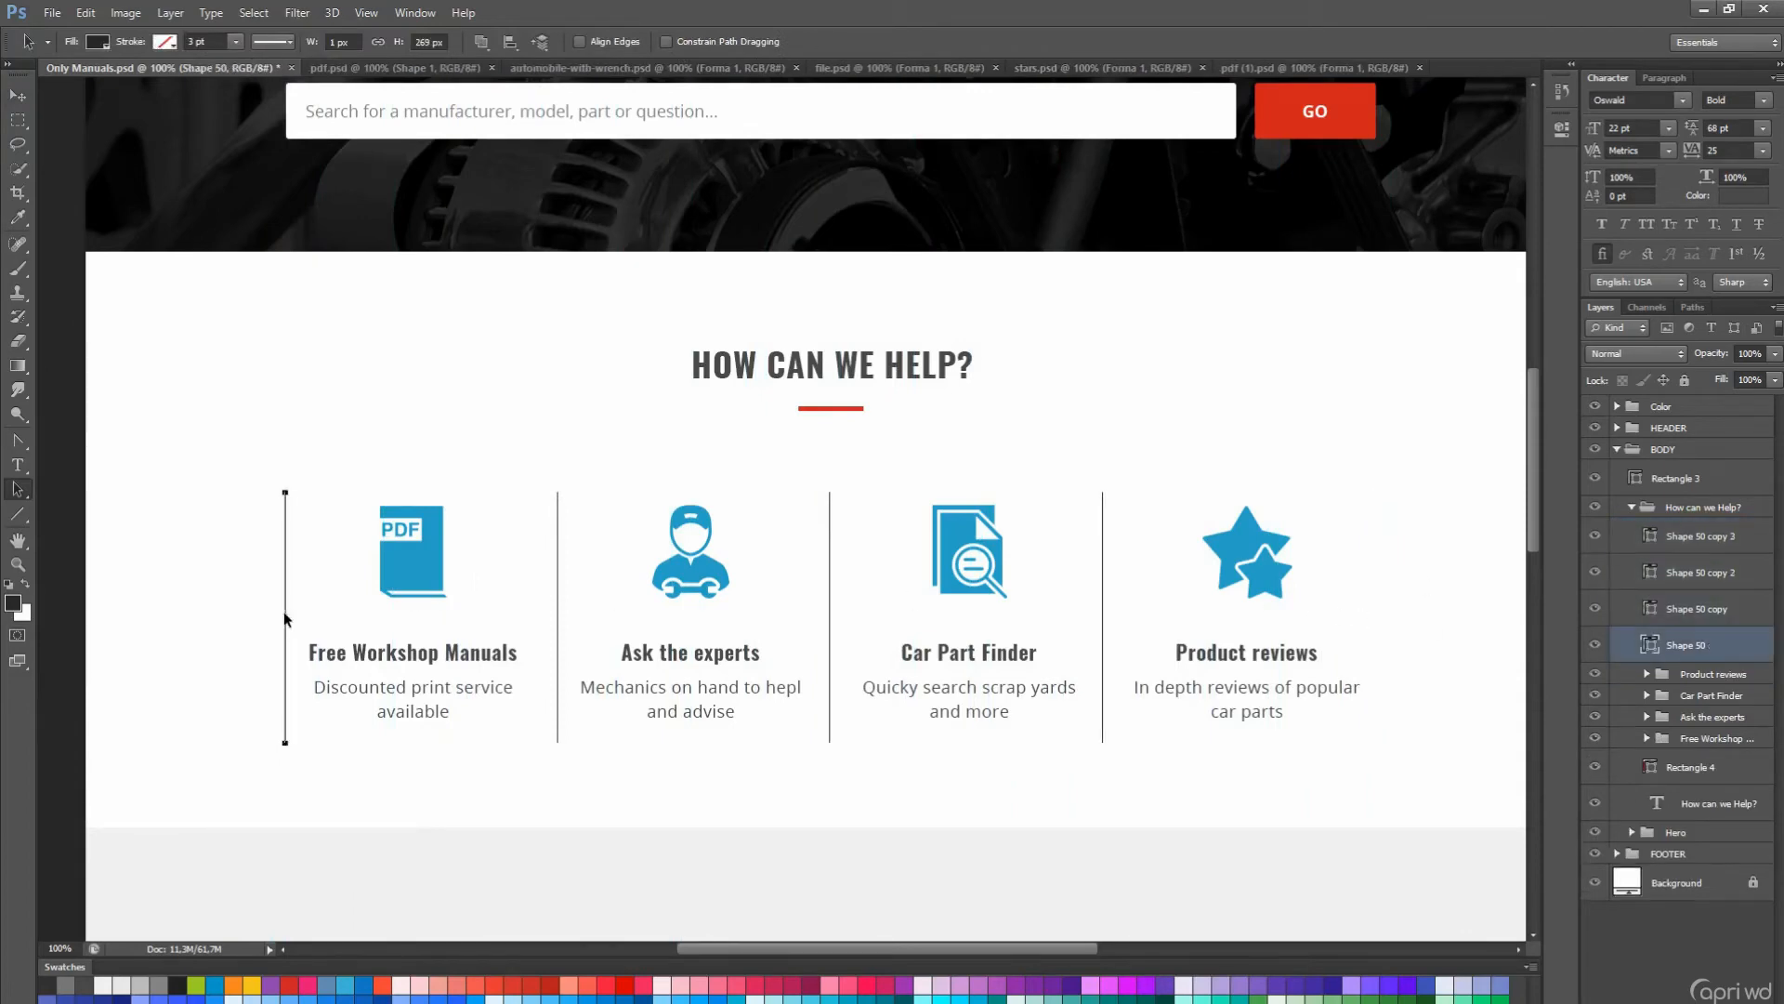
pyautogui.press('Delete')
# - Merge the three remaining vertical divider lines into a single shape layer
pyautogui.keyDown('shift'); pyautogui.click(1712, 609); pyautogui.keyUp('shift')
pyautogui.click(1711, 538)
pyautogui.keyDown('shift'); pyautogui.click(1712, 610); pyautogui.keyUp('shift')
pyautogui.rightClick(1706, 609)
pyautogui.click(1628, 796)
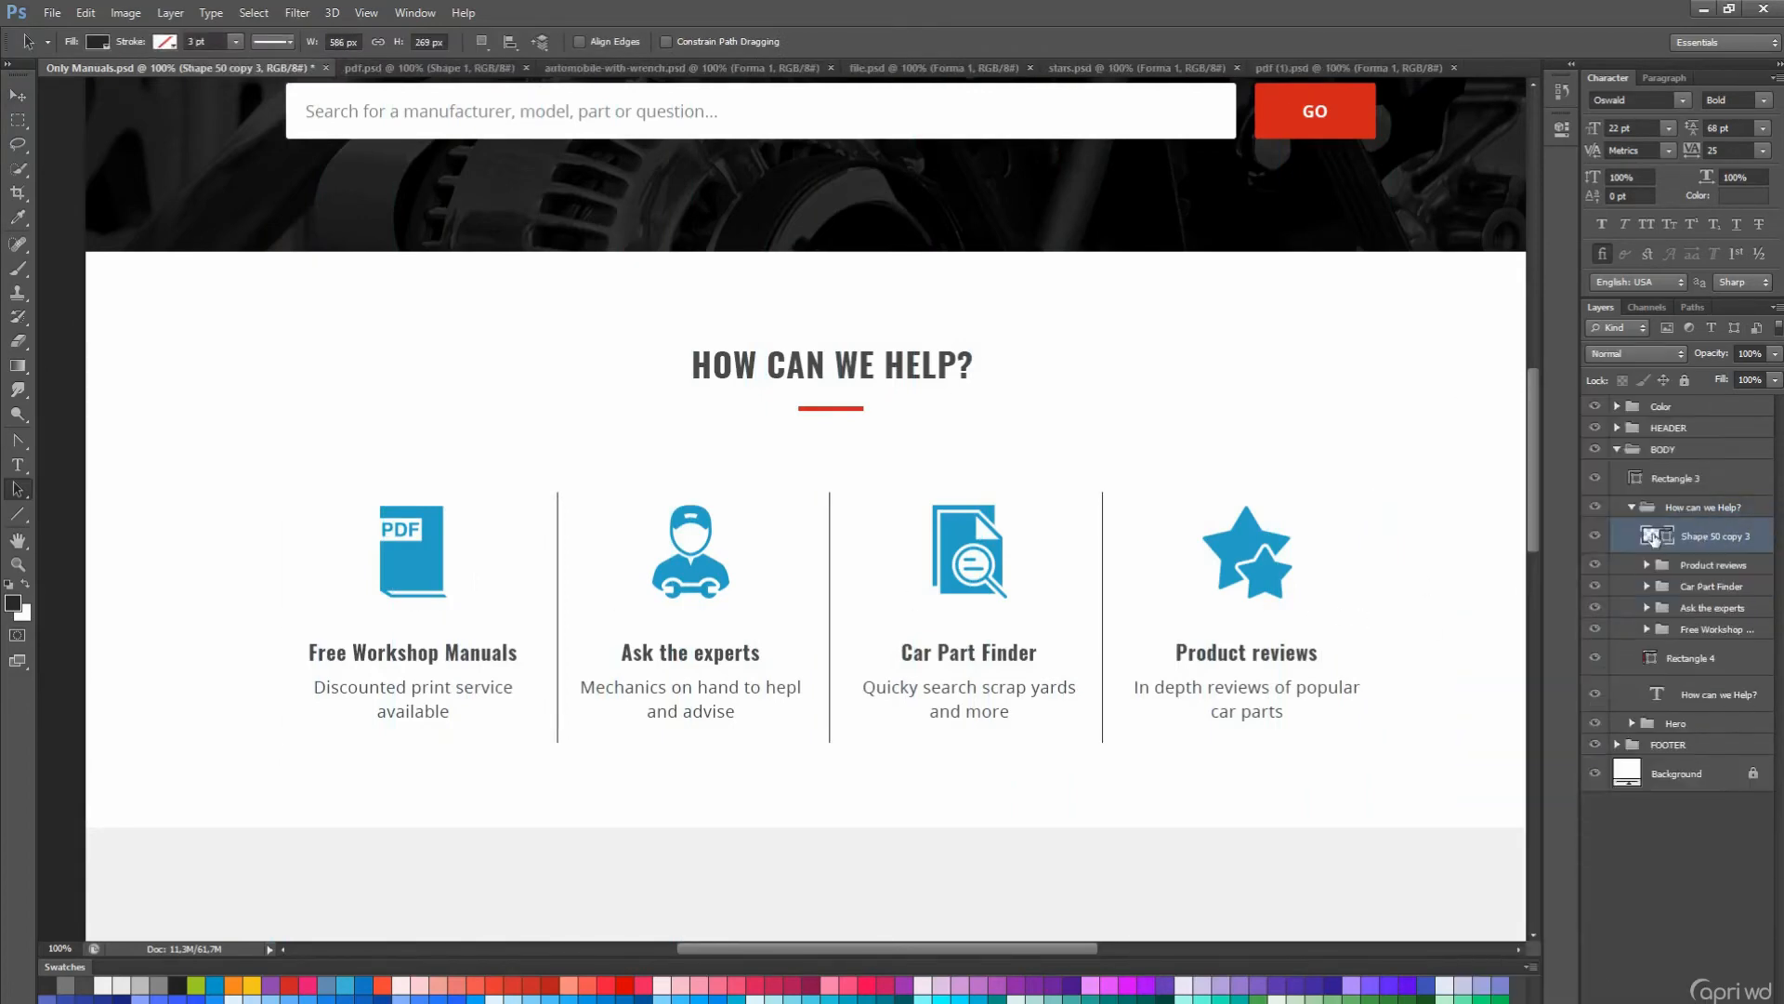
# - Recolour the merged divider lines to a very light grey and check the section without the interface panels
pyautogui.press('Tab')
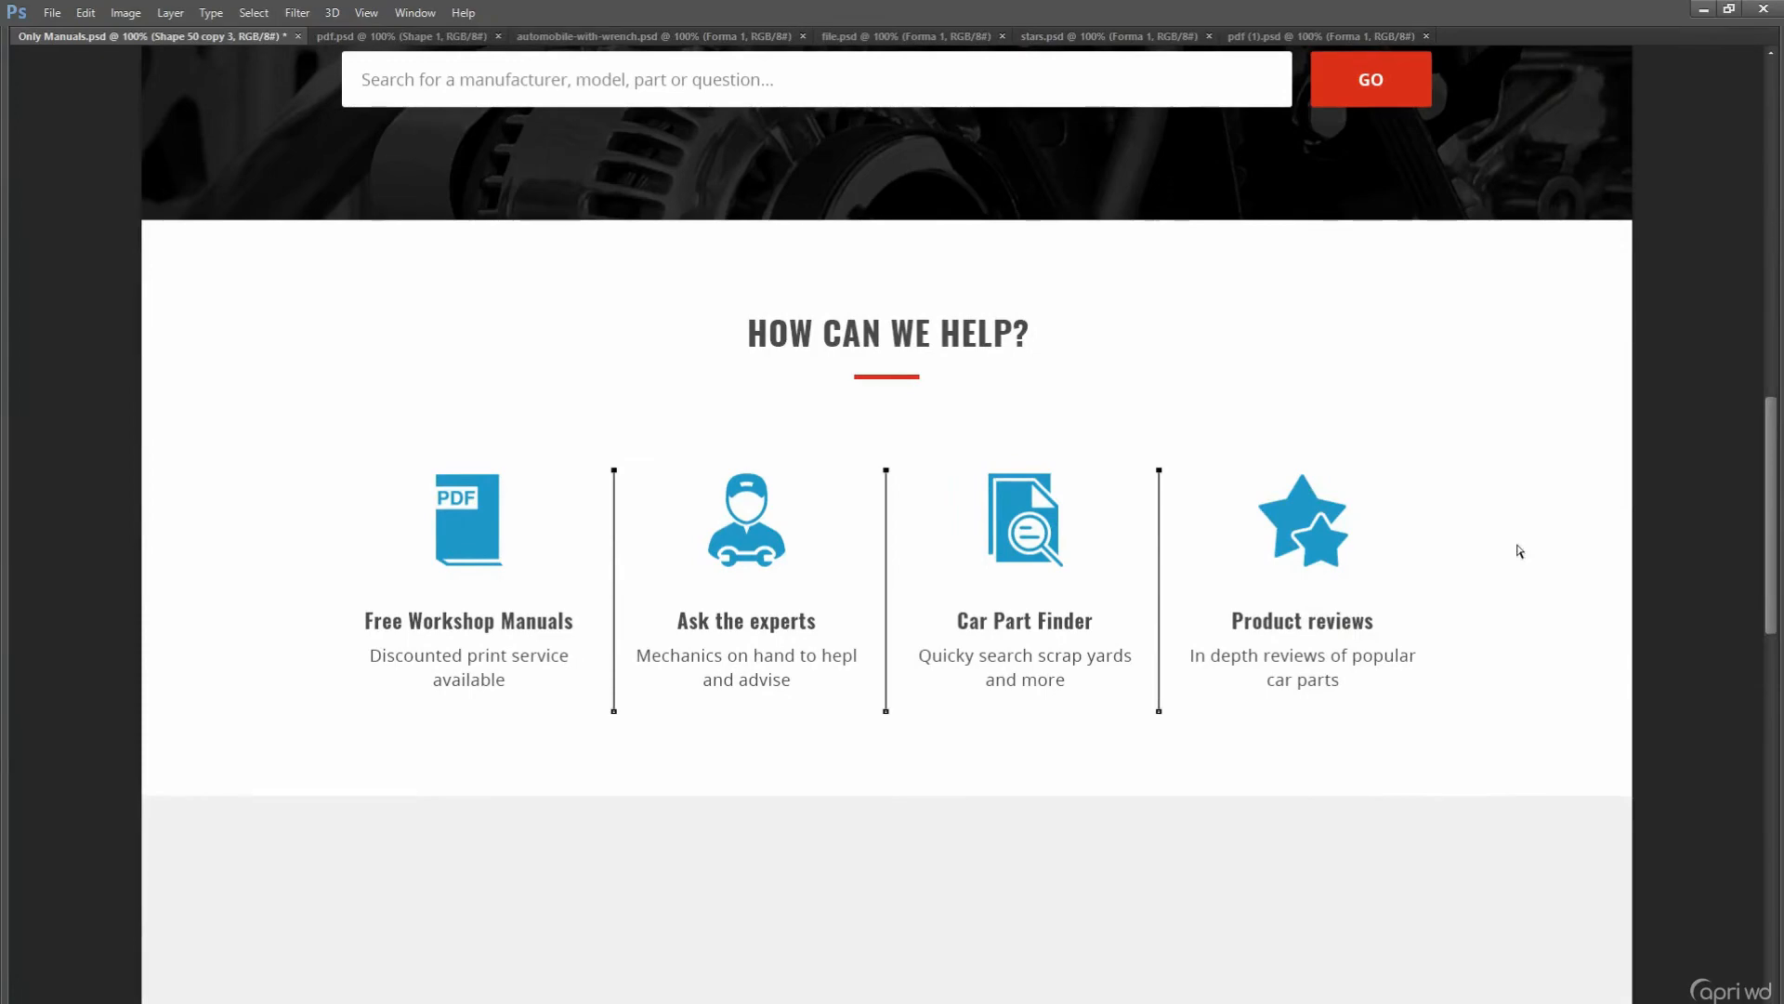
pyautogui.press('Tab')
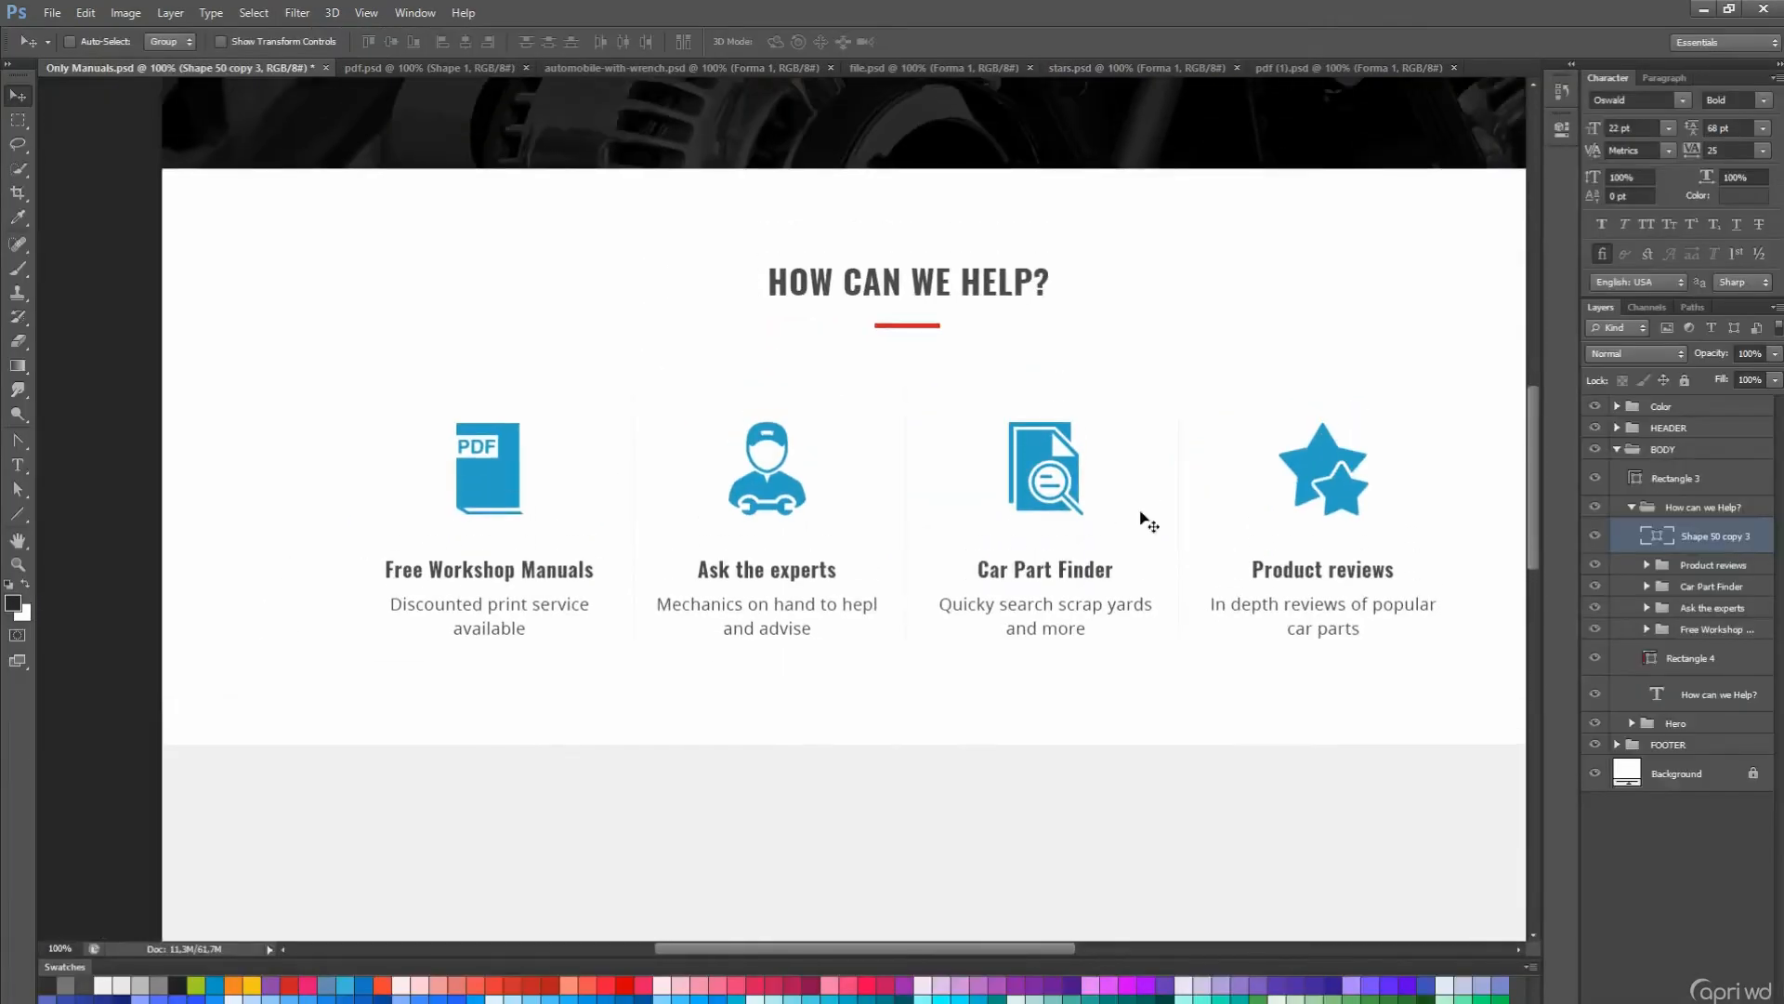
pyautogui.scroll(2, 1083, 490)
# - Put the light grey full-width rectangle into its own new layer group
pyautogui.press('a')
pyautogui.scroll(-5, 828, 661)
pyautogui.click(828, 661)
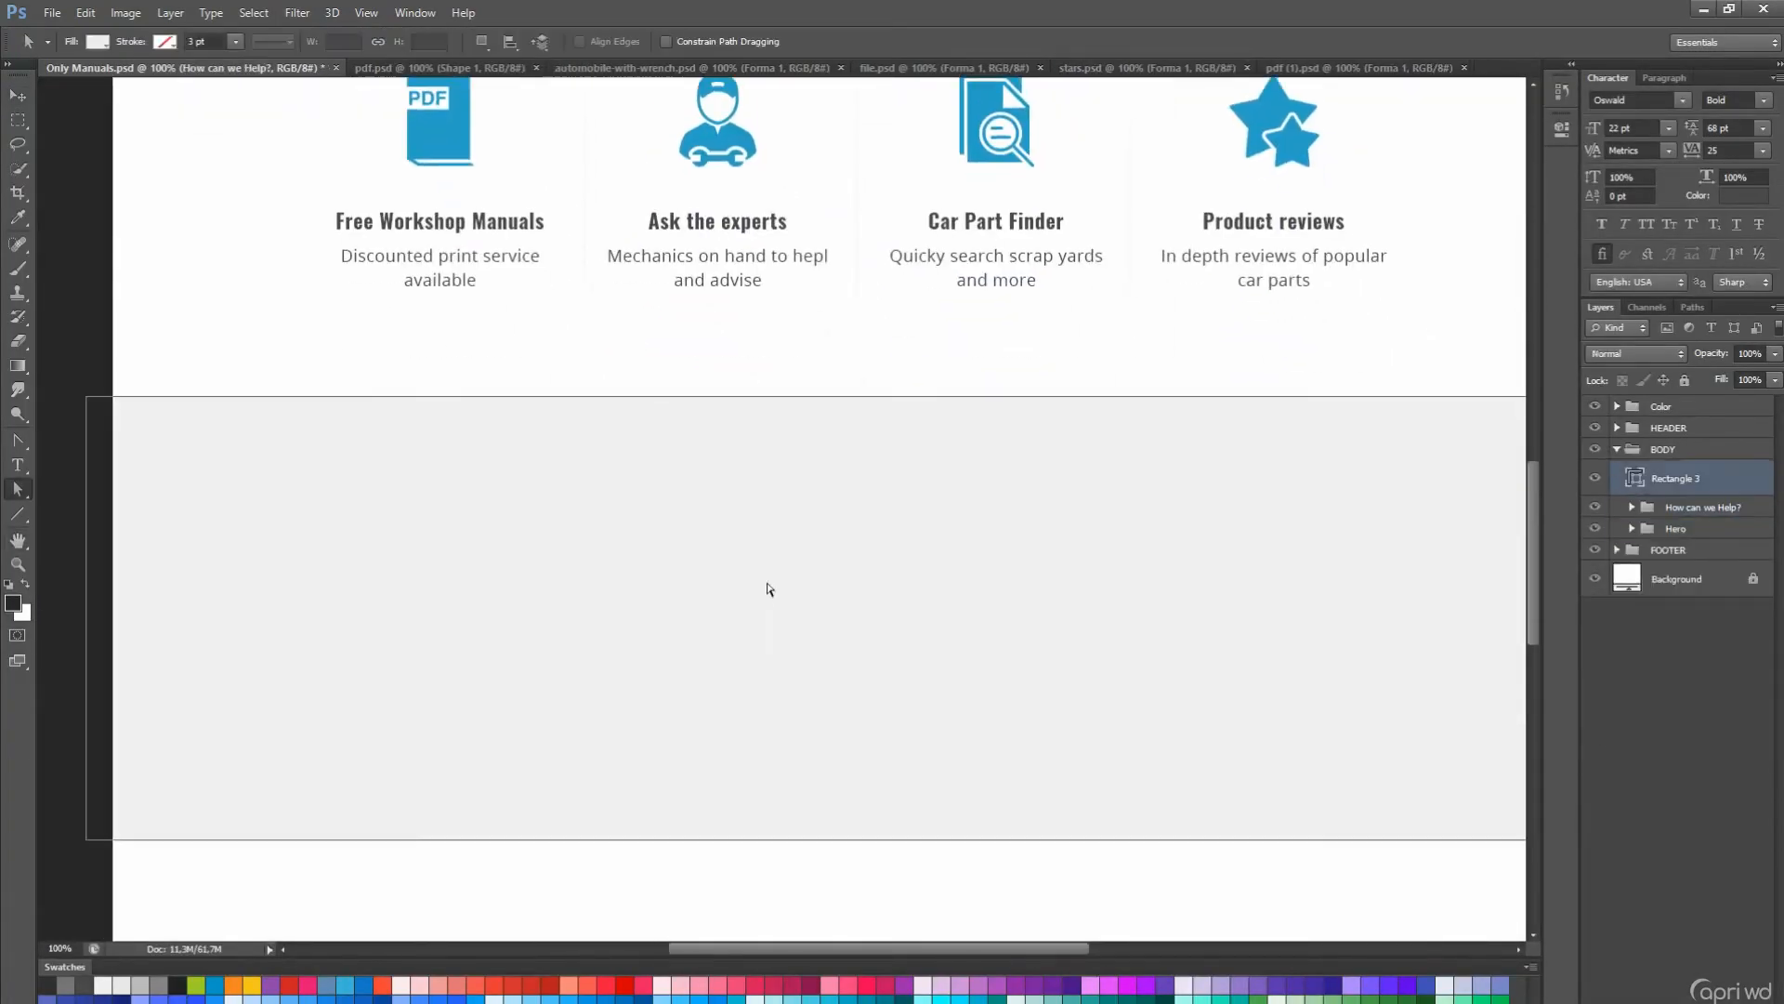
pyautogui.hotkey('ctrl', 'g')
pyautogui.click(1686, 499)
# - Show the guides and draw a circle about 112 px across on the grey band, aligned with the first column's outer edge
pyautogui.click(18, 514)
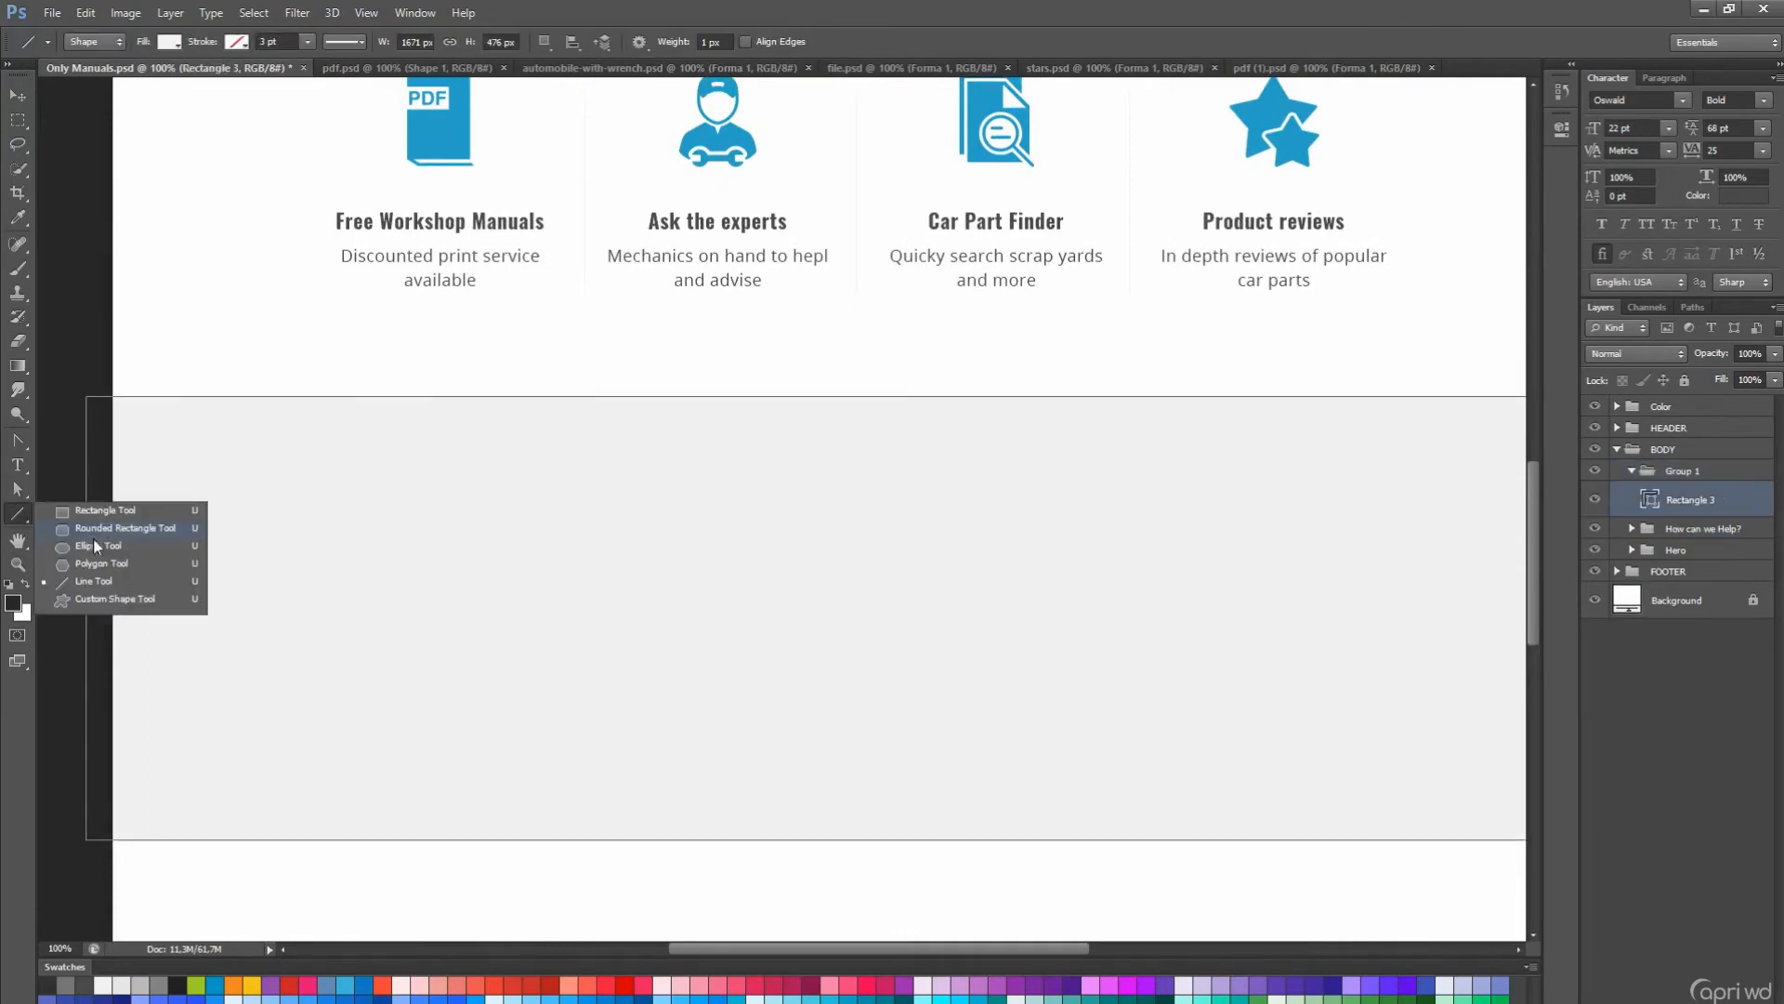
pyautogui.click(95, 545)
pyautogui.scroll(-1, 688, 514)
pyautogui.hotkey('ctrl', ';')
pyautogui.moveTo(314, 543); pyautogui.dragTo(416, 704)
# - Change the circle's fill to white
pyautogui.press('a')
pyautogui.click(884, 601)
pyautogui.doubleClick(1656, 500)
pyautogui.click(1485, 324)
pyautogui.press('Return')
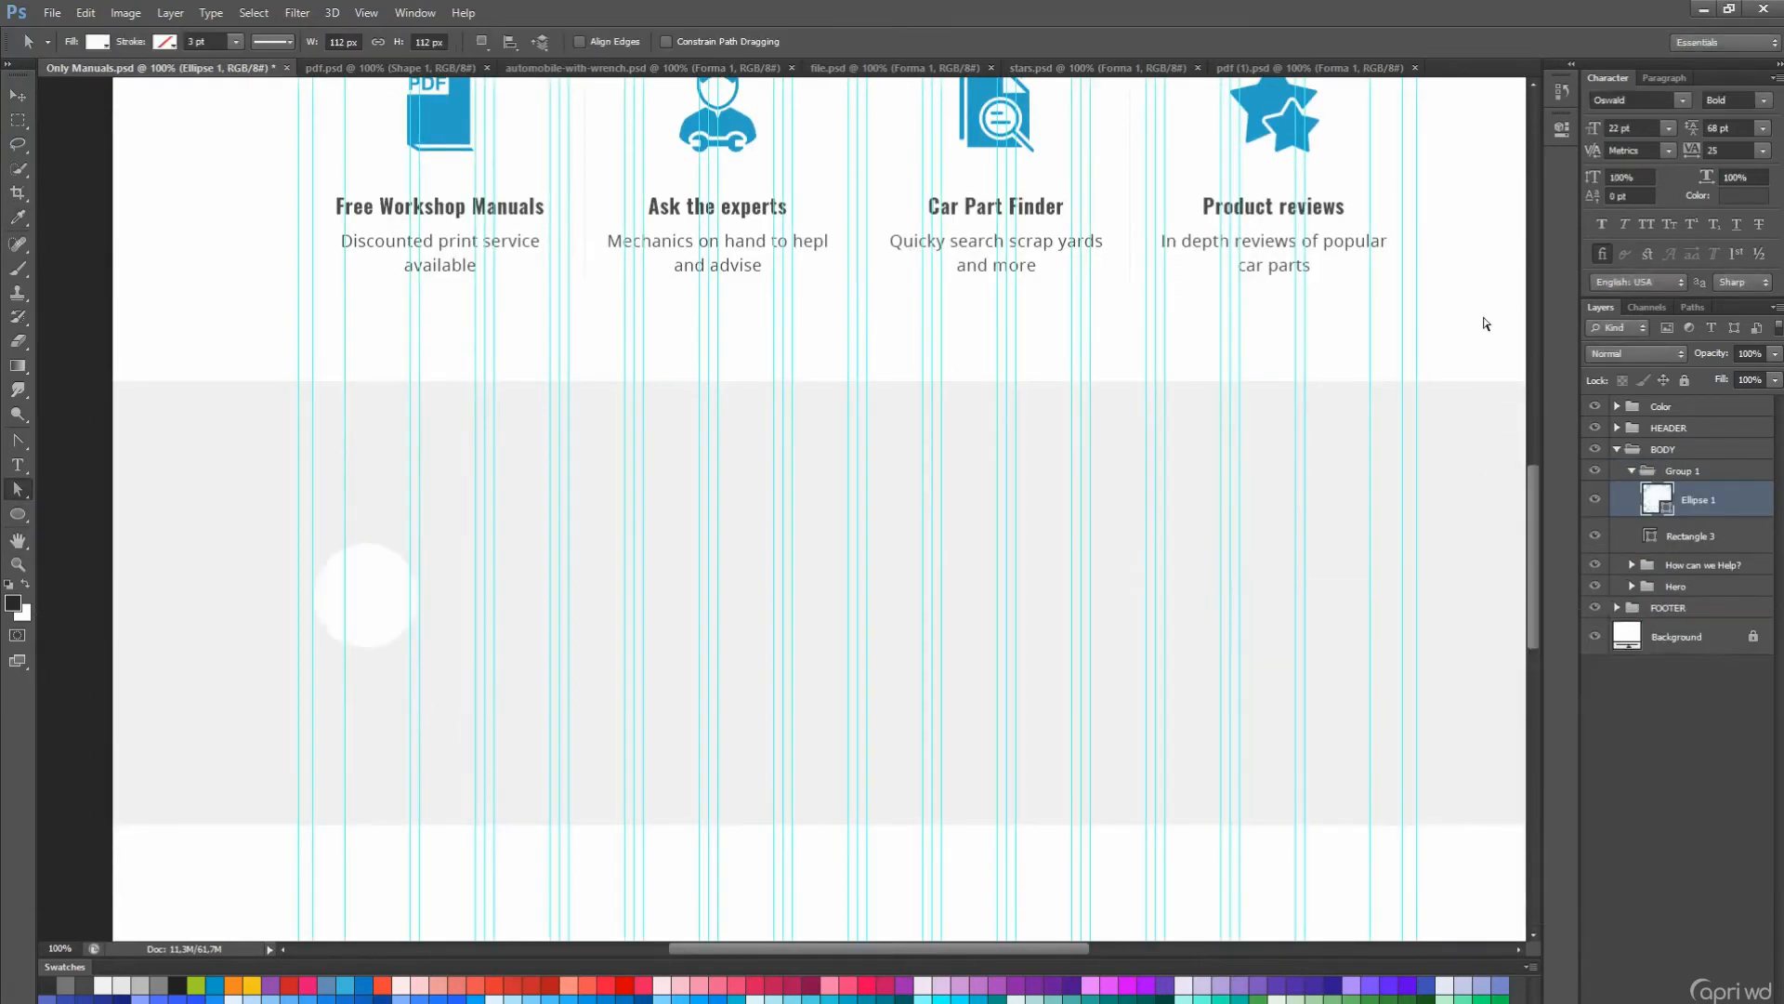
# - Add two-line 22 pt Oswald text reading 64,333 and Brands beside the white circle, with Brands in Regular weight
pyautogui.click(1653, 469)
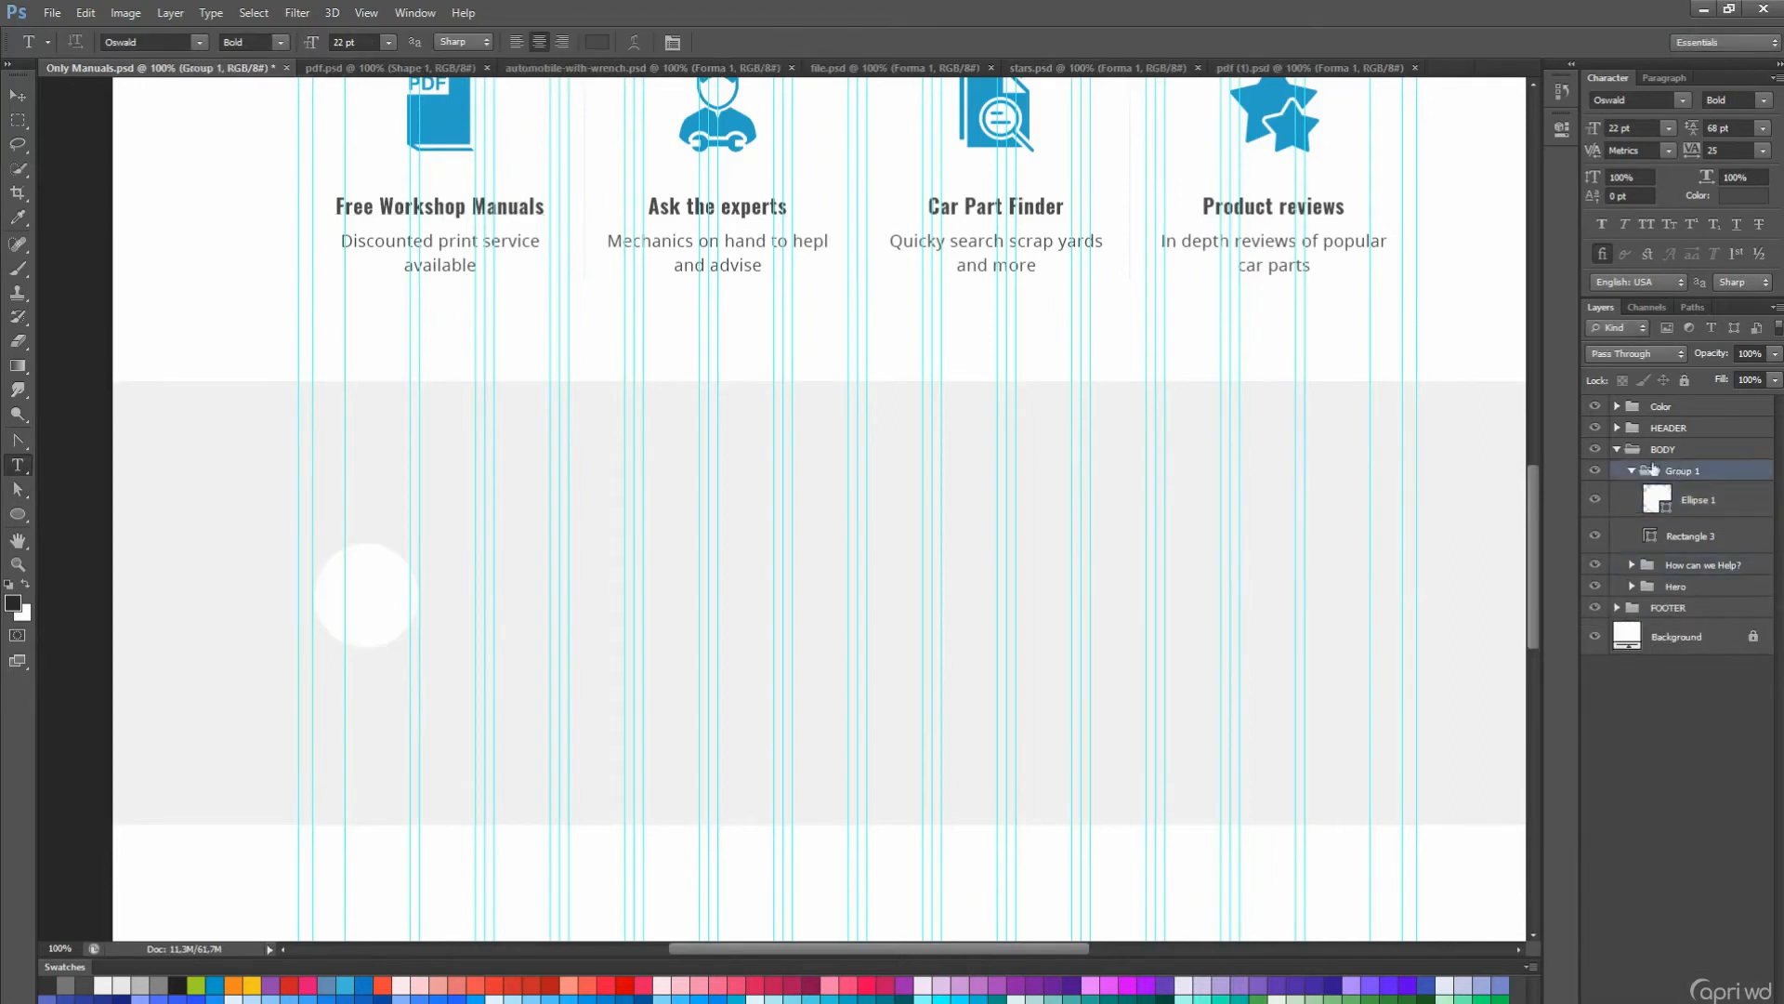
pyautogui.click(449, 586)
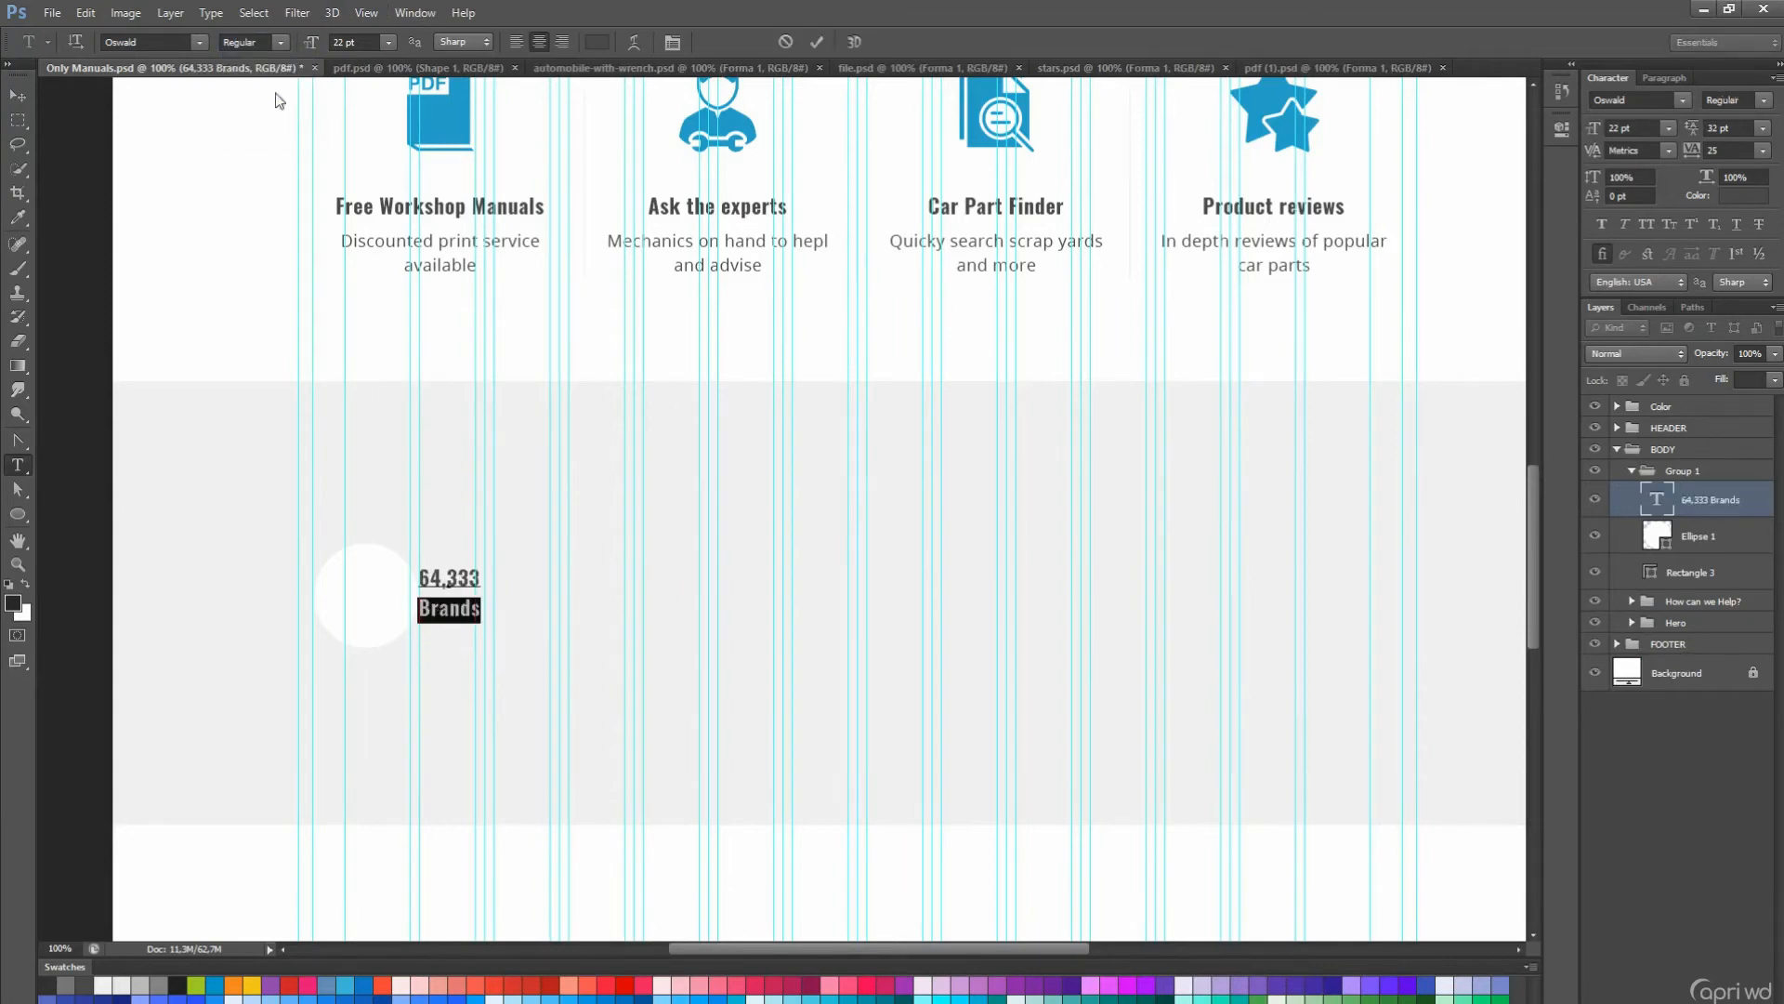
pyautogui.hotkey('ctrl', 'Return')
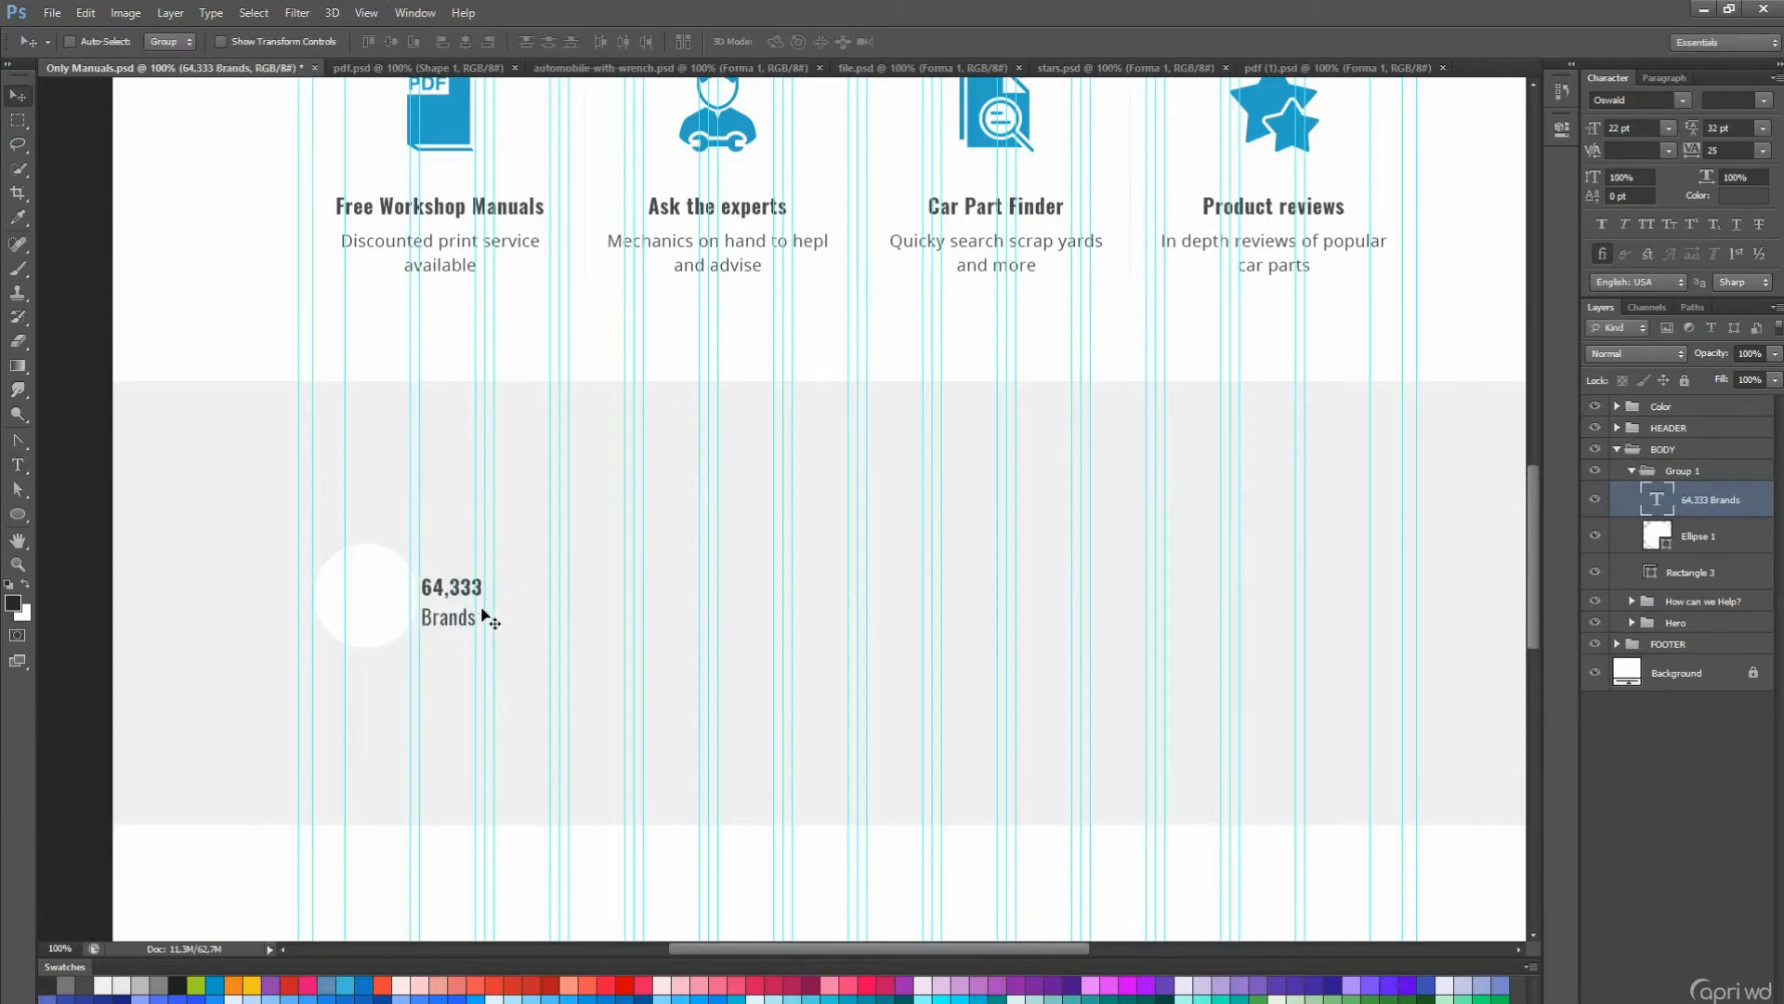
# - Hide the guides and nudge the 64,333 Brands text farther right of the circle
pyautogui.press('Up')
pyautogui.hotkey('ctrl', ';')
pyautogui.hotkey('shift', 'Right')
pyautogui.hotkey('shift', 'Right')
pyautogui.hotkey('shift', 'Right')
pyautogui.press('Right')
pyautogui.press('Right')
pyautogui.press('Right')
pyautogui.scroll(5, 574, 726)
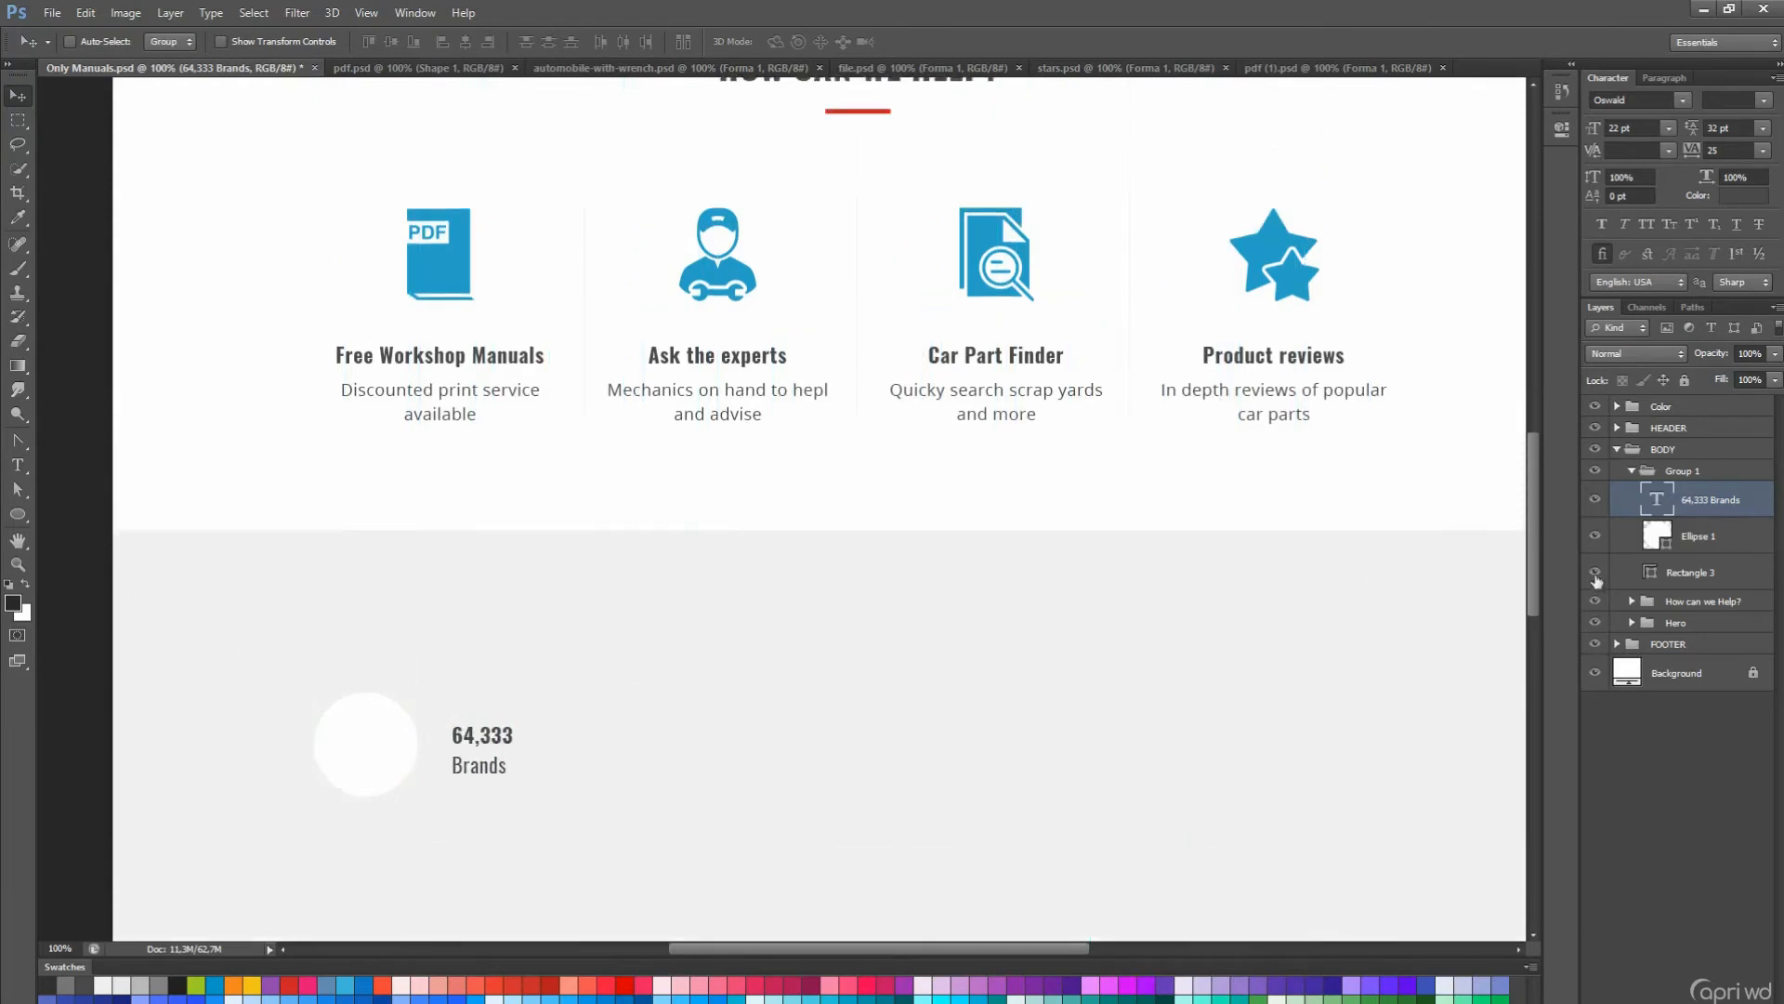
# - Copy the Free Workshop Manuals placeholder rectangle out of its group and move the copy down over the 64,333 Brands item
pyautogui.click(1631, 601)
pyautogui.click(1703, 863)
pyautogui.moveTo(1740, 467); pyautogui.dragTo(1729, 474)
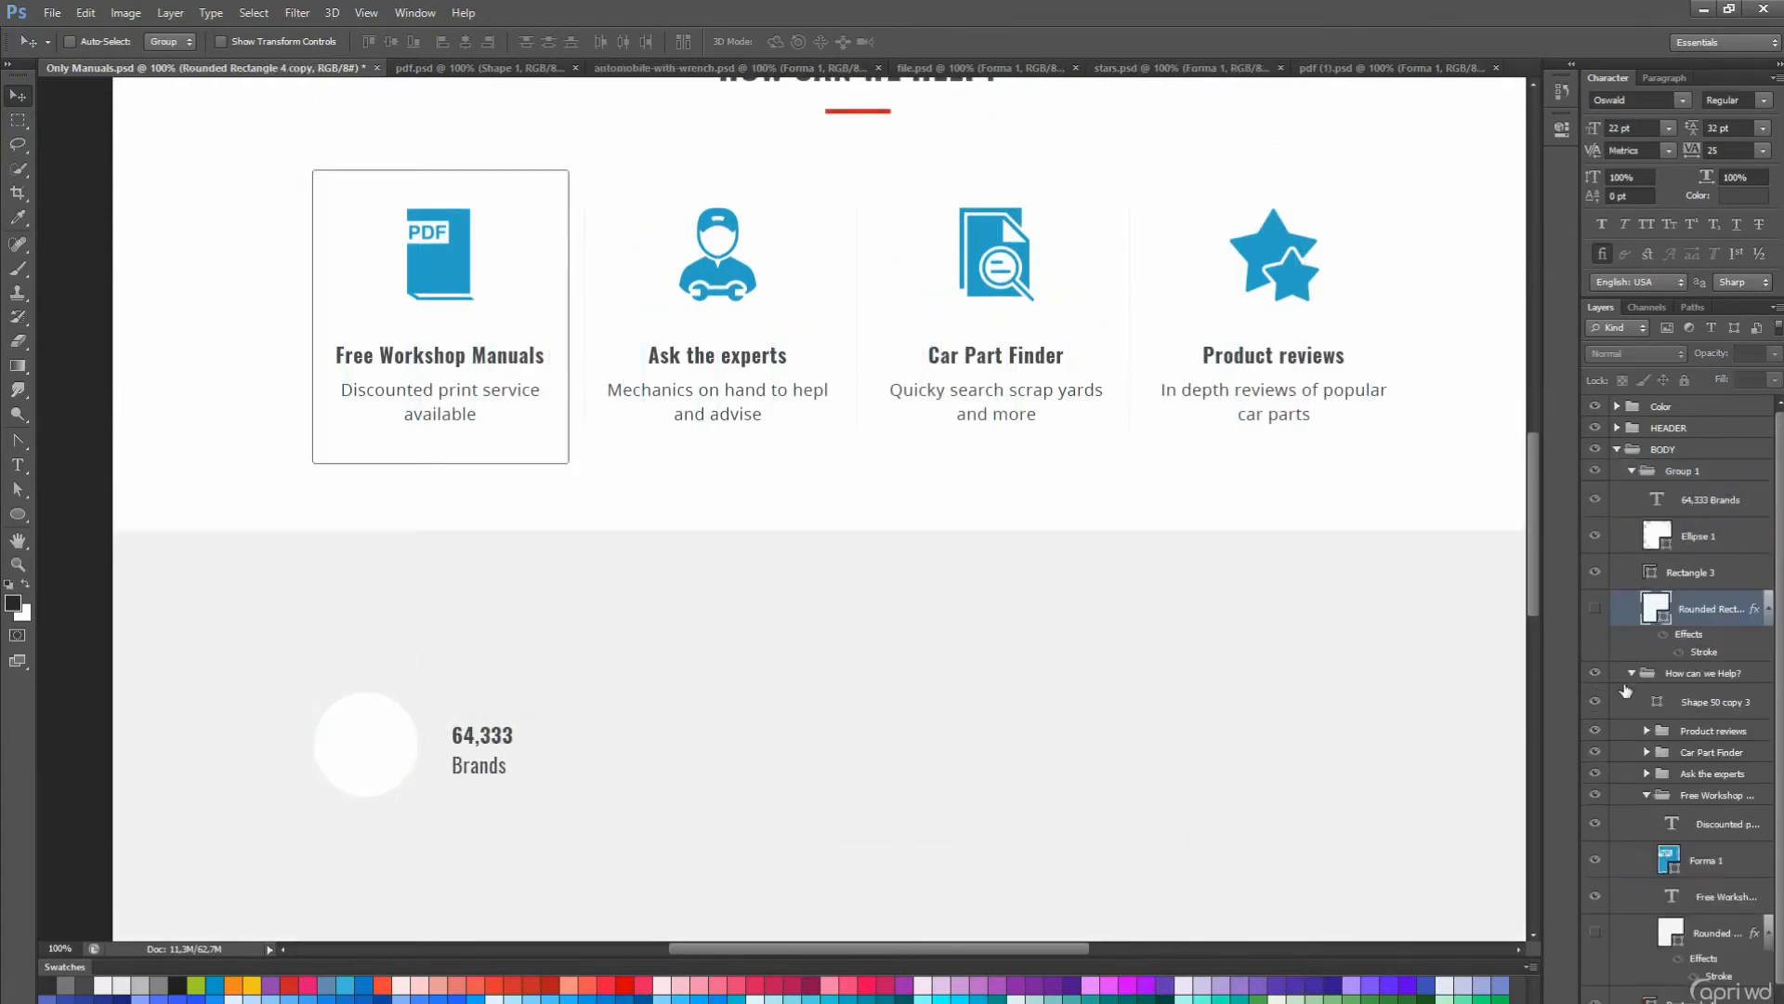
pyautogui.click(1632, 673)
pyautogui.moveTo(554, 322); pyautogui.dragTo(555, 788)
# - Place the copied placeholder above the grey band in the layer order and reduce its height to 95 px
pyautogui.press('a')
pyautogui.scroll(-3, 523, 721)
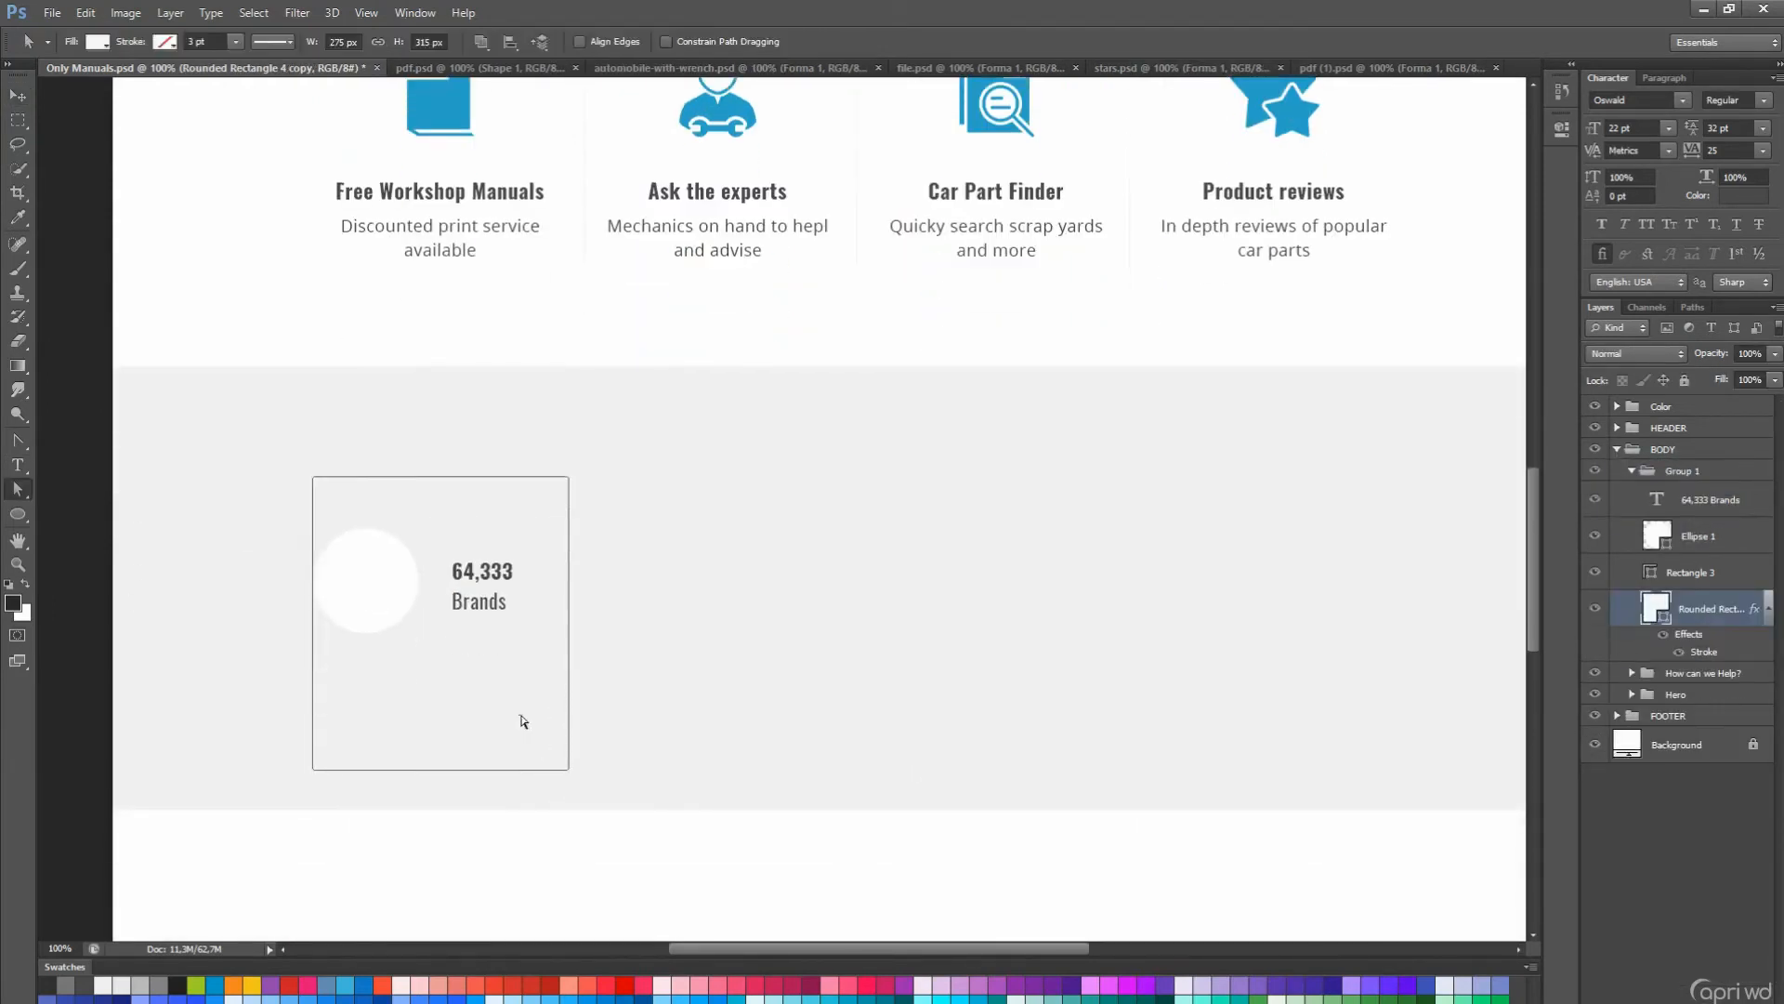
pyautogui.moveTo(1647, 615); pyautogui.dragTo(1663, 557)
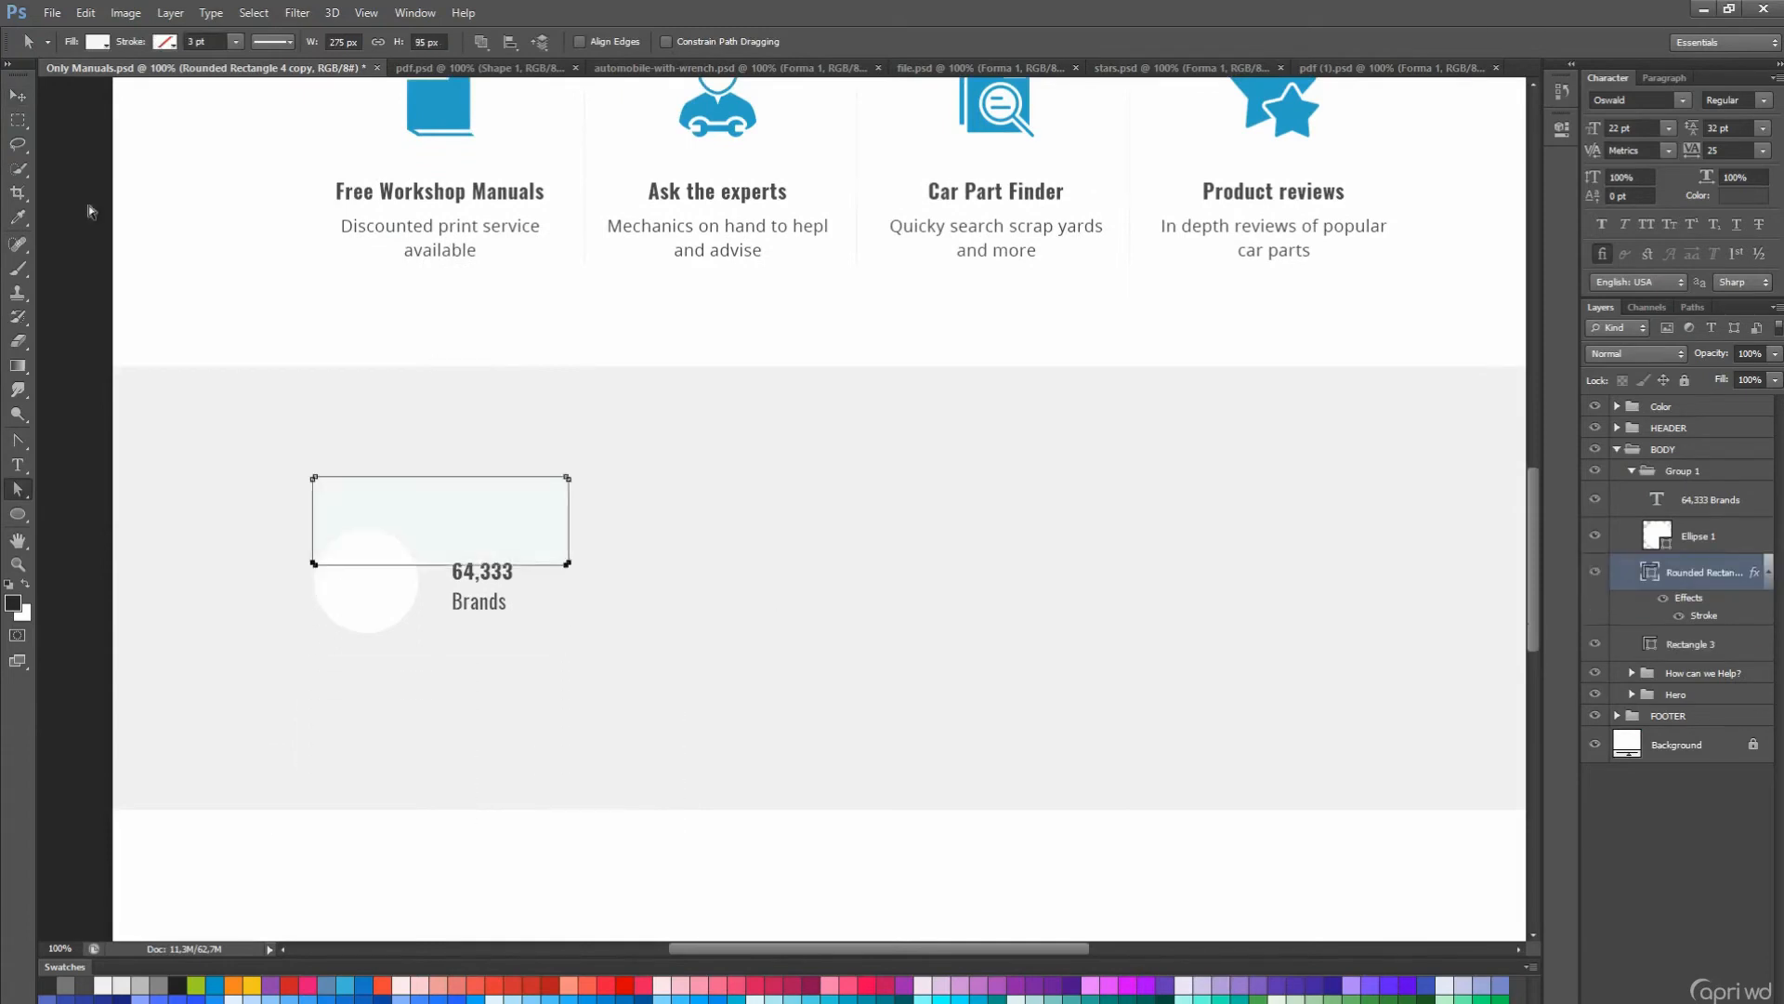
# - Move the placeholder down behind the circle, shift the 64,333 Brands text right and centre the circle vertically on the placeholder
pyautogui.press('v')
pyautogui.click(1666, 502)
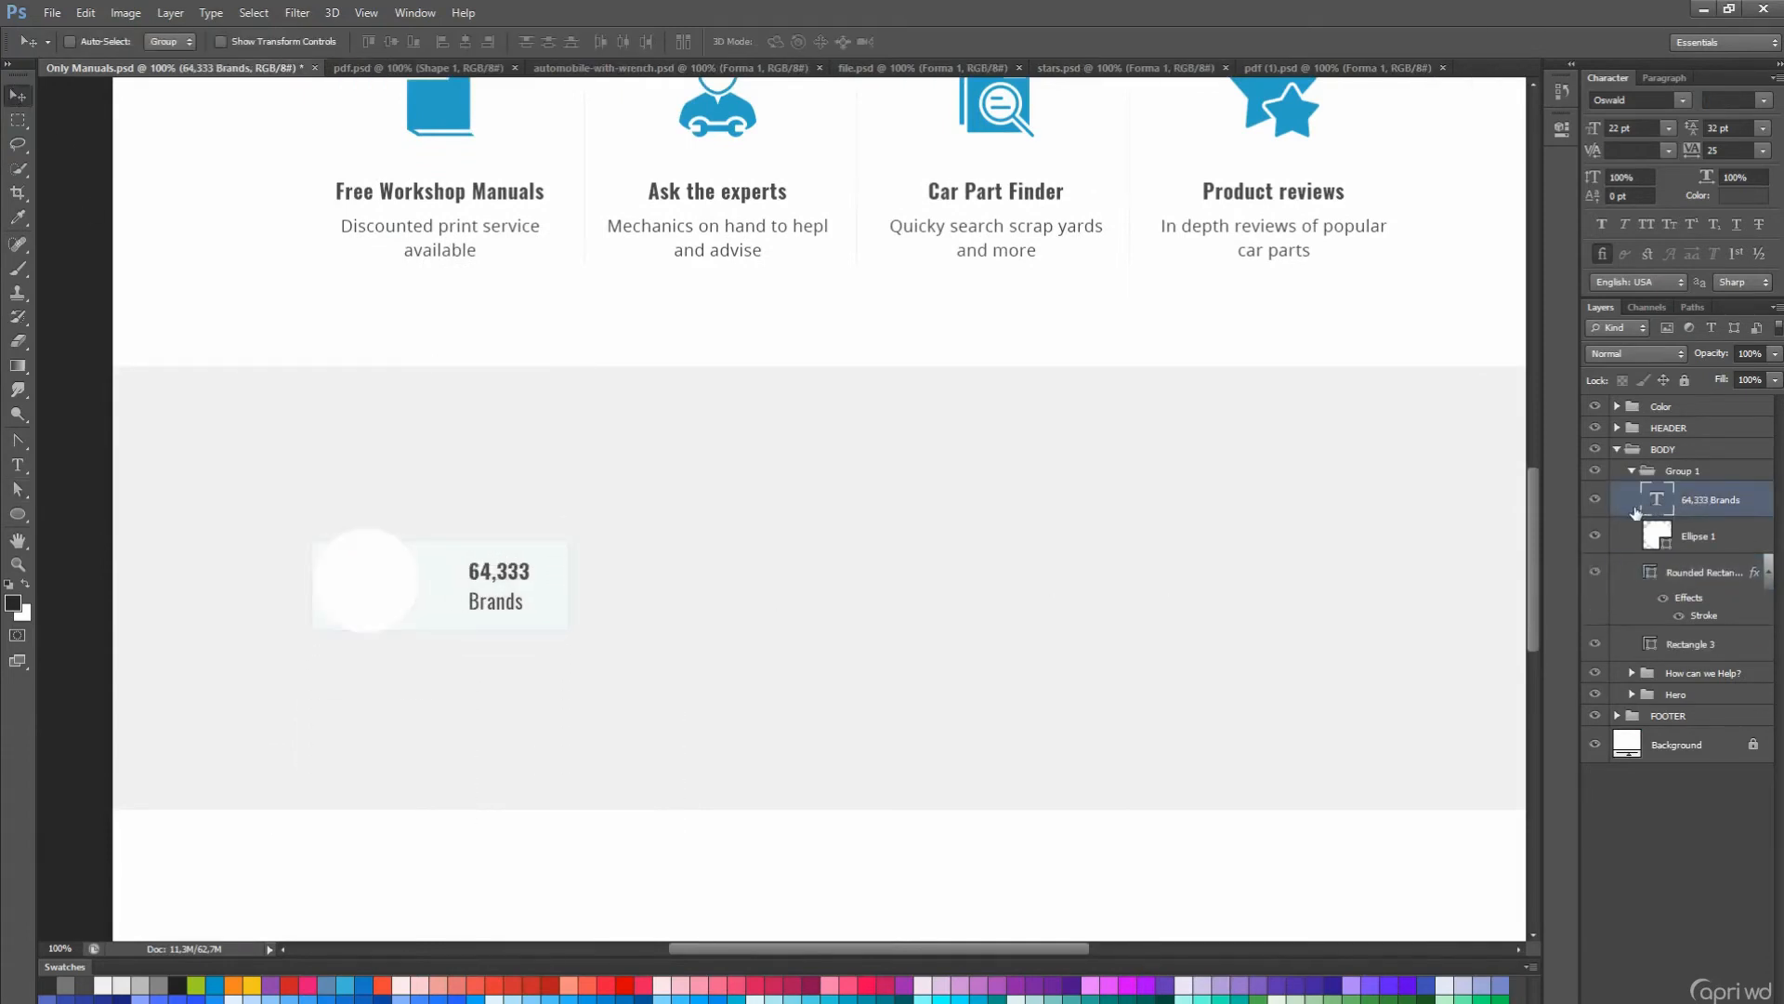
pyautogui.click(1648, 544)
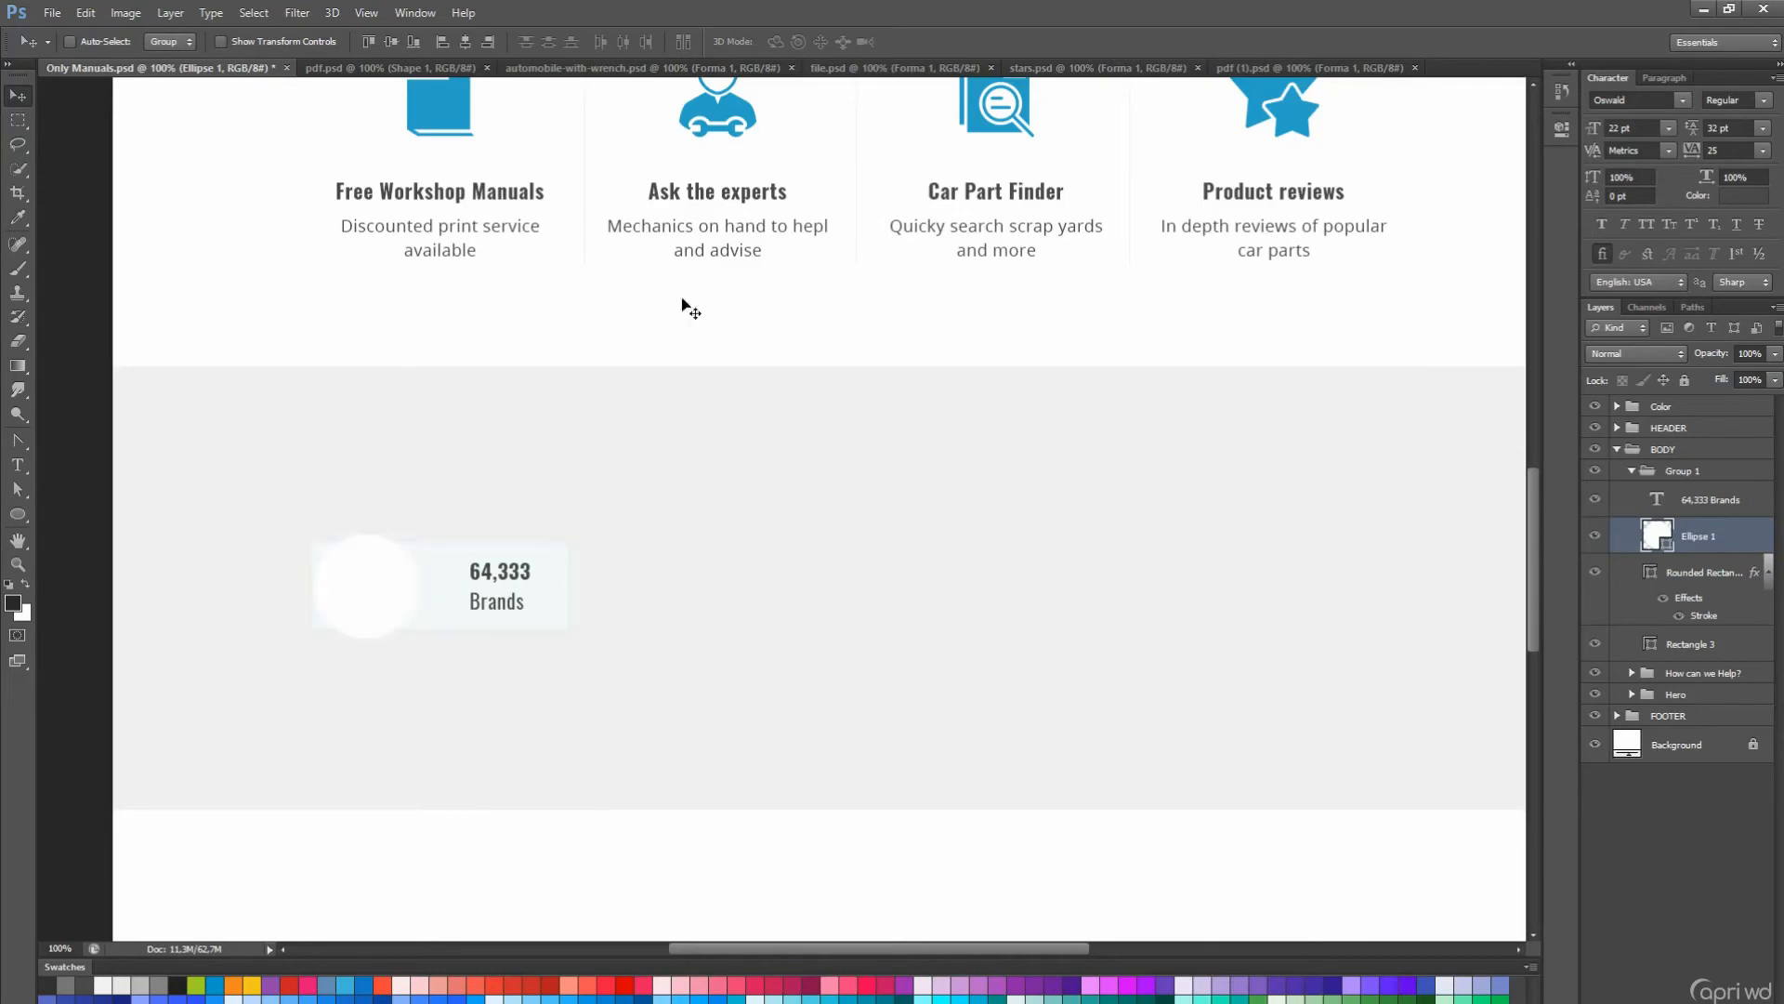
pyautogui.press('a')
pyautogui.scroll(1, 700, 319)
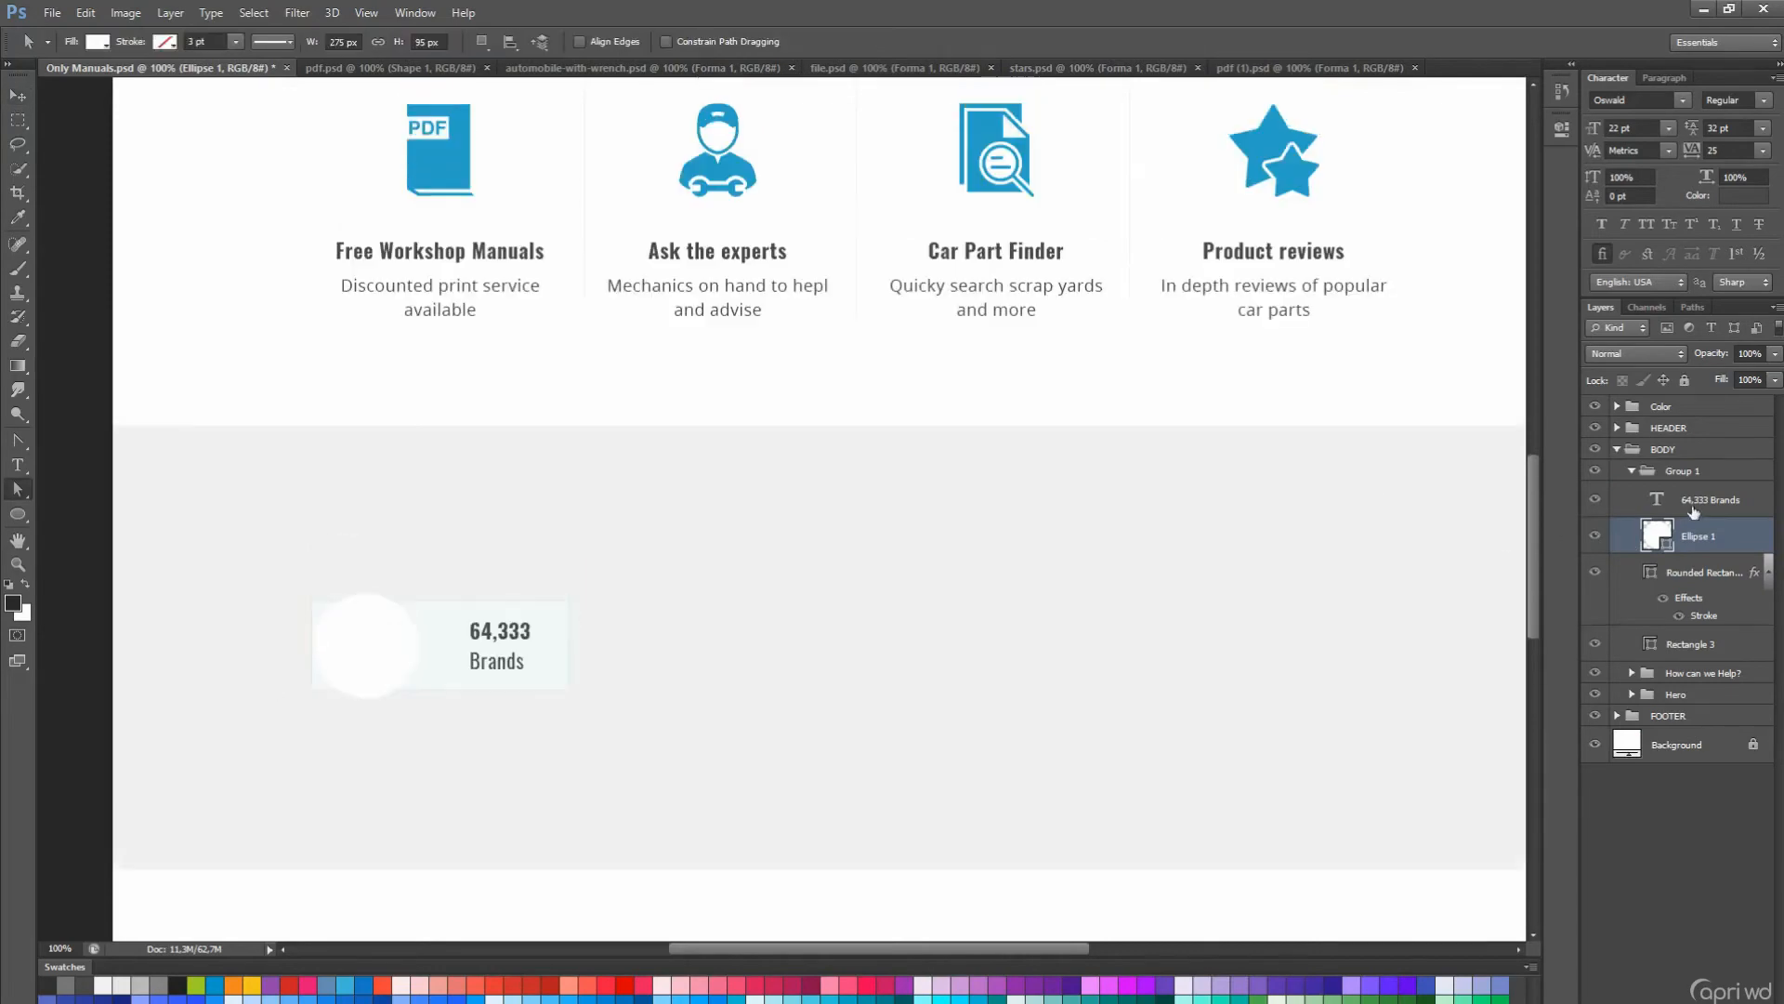
# - Move the whole footer group up to close most of the empty space beneath the grey statistics band
pyautogui.hotkey('alt', ']')
pyautogui.press('h')
pyautogui.scroll(3, 885, 590)
pyautogui.scroll(4, 905, 320)
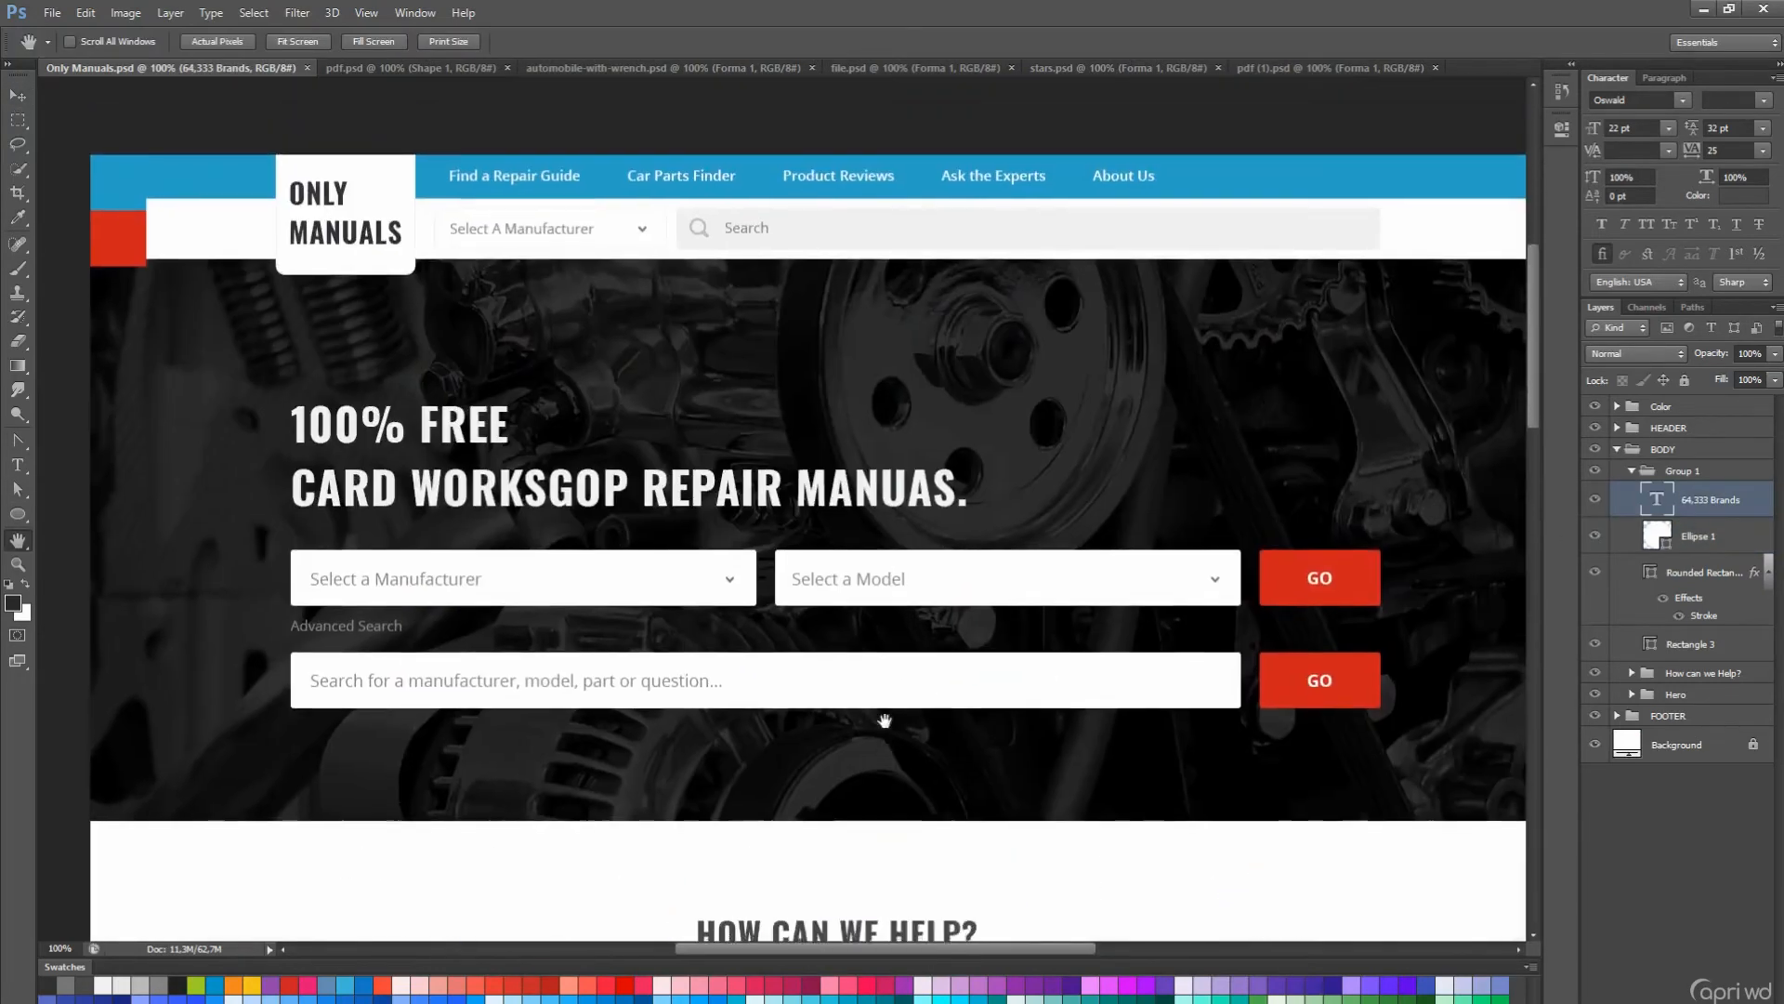
pyautogui.scroll(-7, 909, 338)
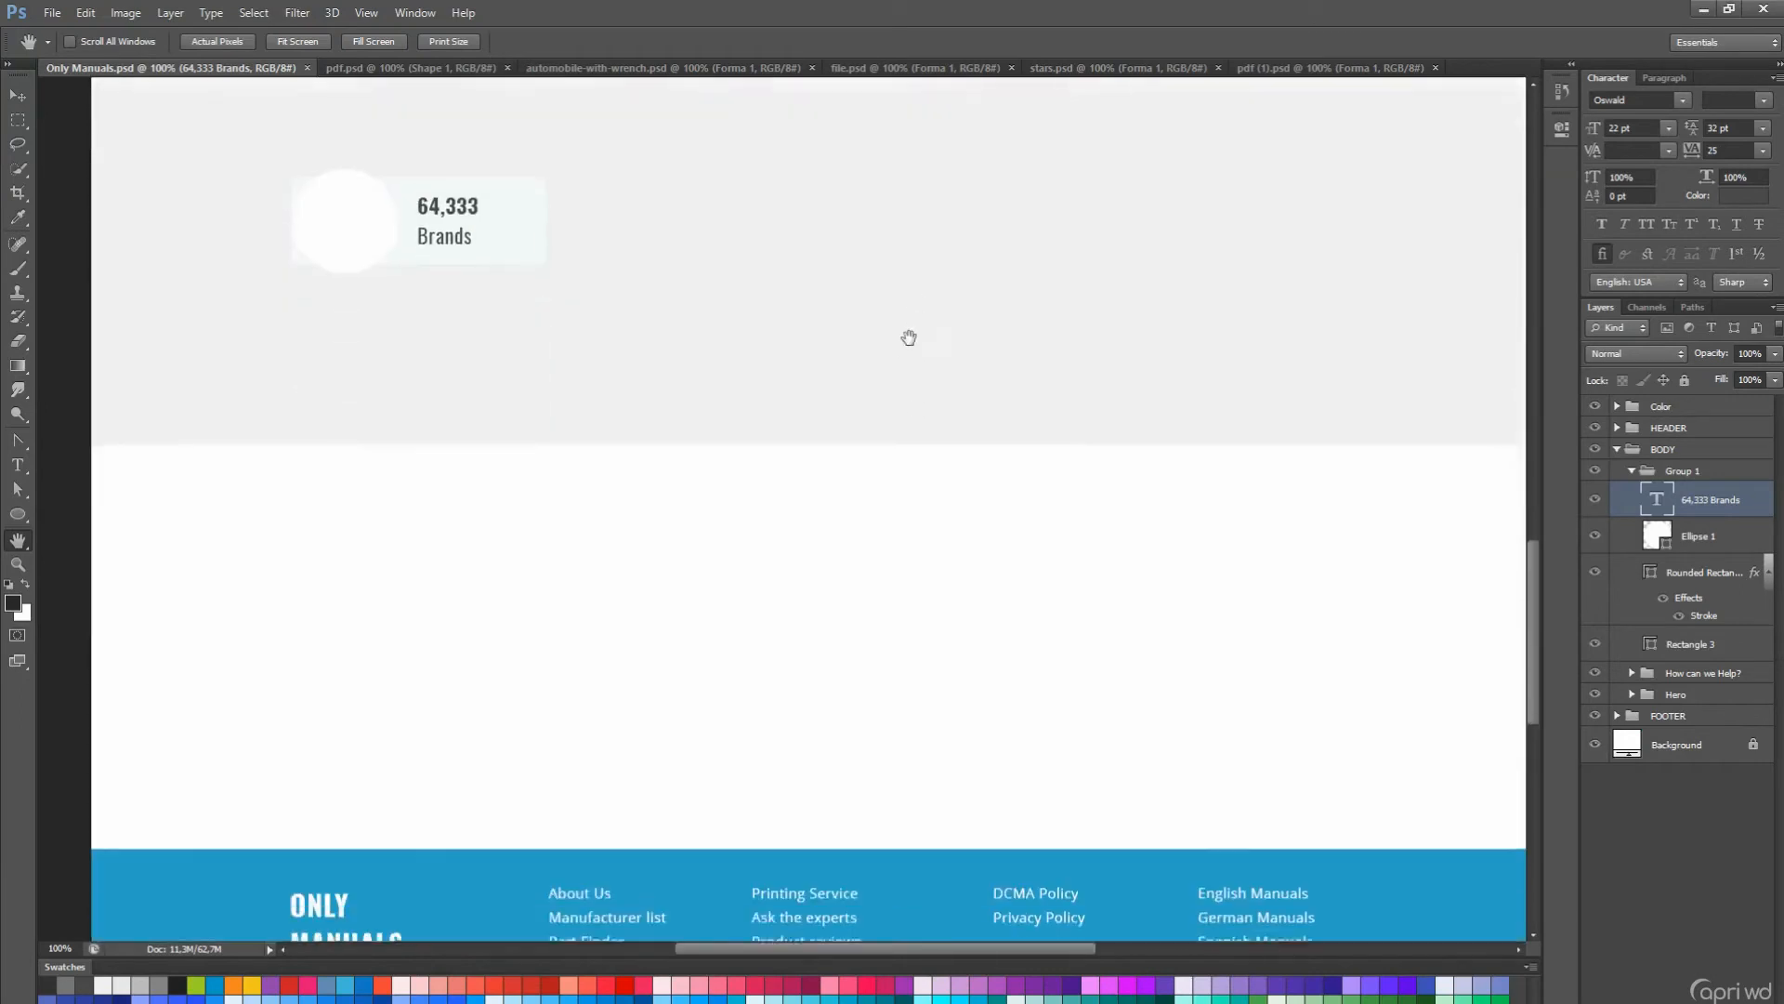
pyautogui.click(1668, 716)
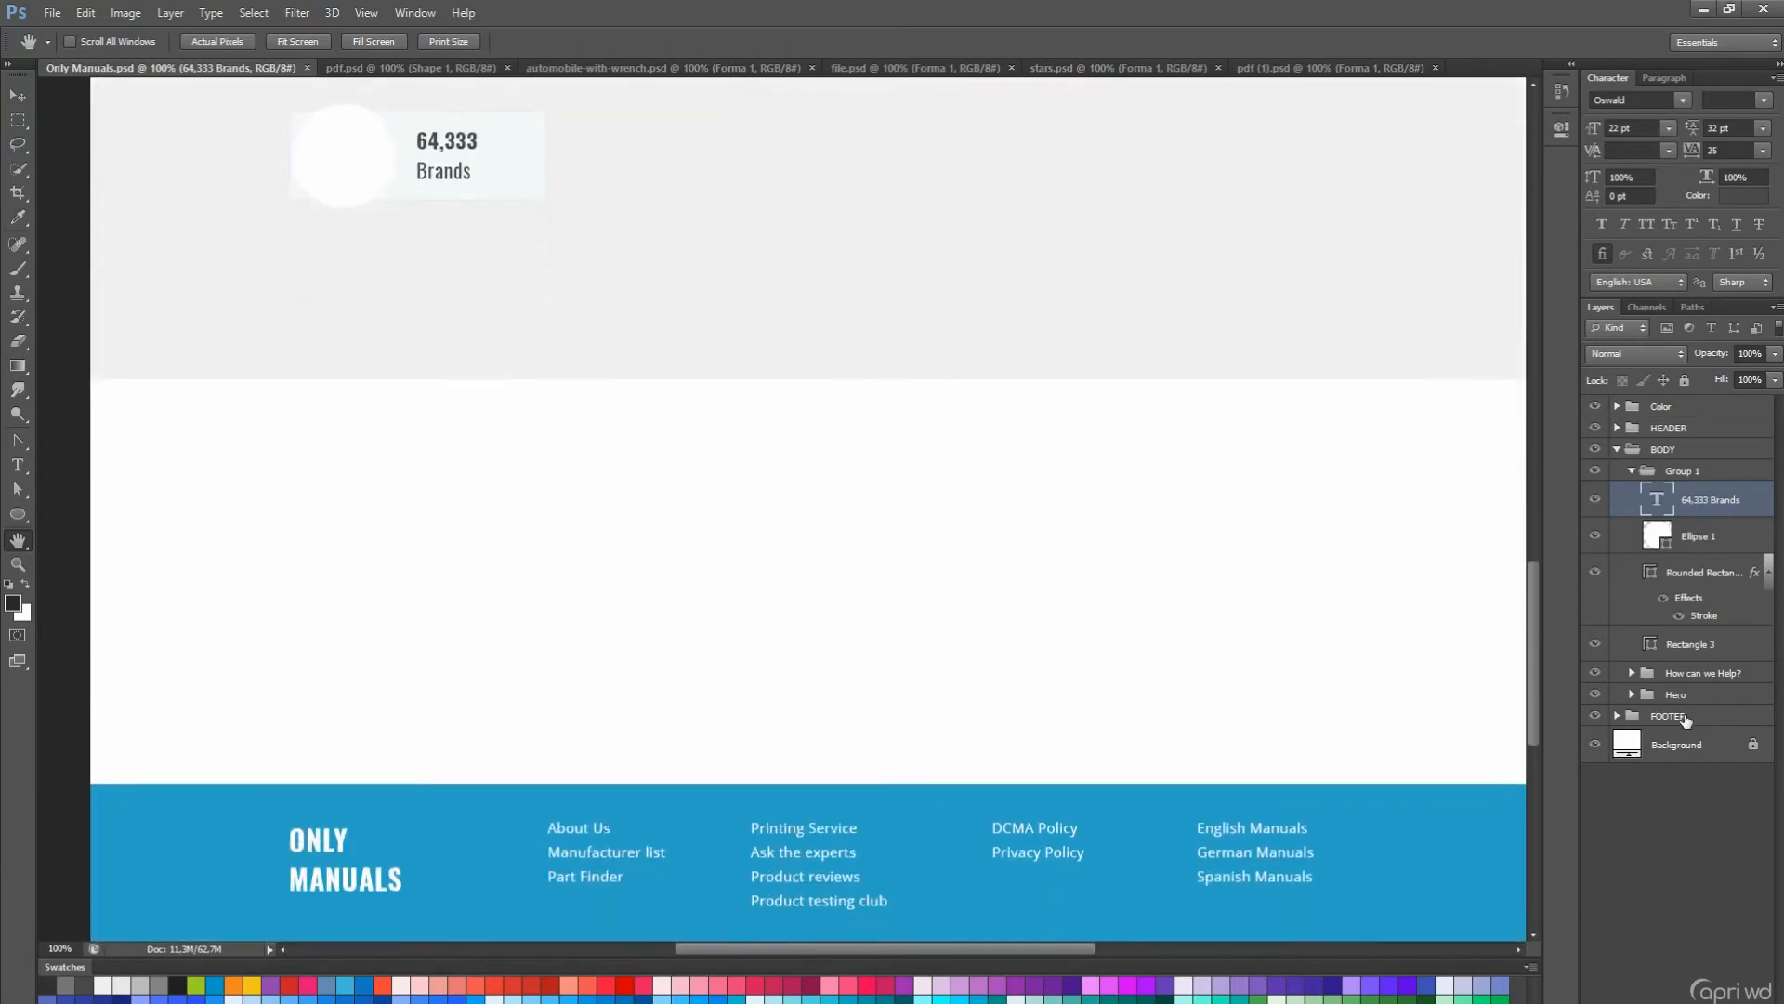
pyautogui.press('v')
pyautogui.moveTo(1050, 725); pyautogui.dragTo(1050, 349)
# - Move the statistics section down to meet the footer, and move the grouped 64,333 Brands item up about 128 px within the band
pyautogui.scroll(3, 1057, 623)
pyautogui.click(1632, 470)
pyautogui.scroll(1, 892, 626)
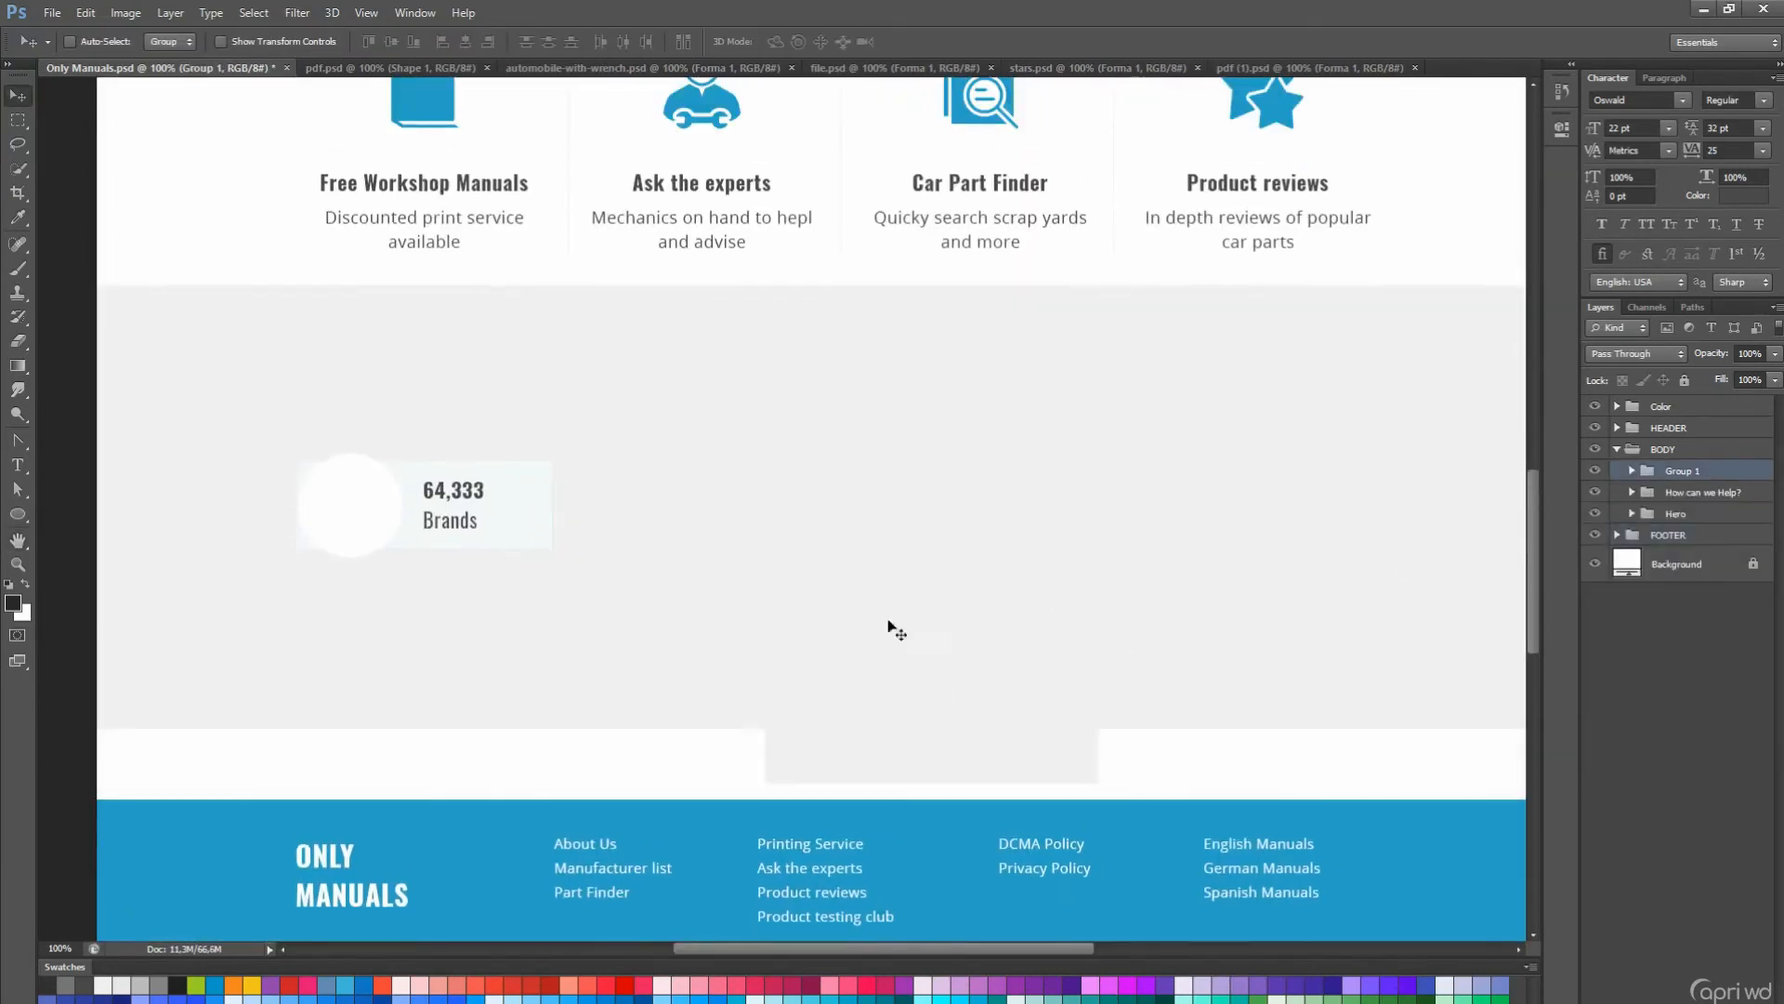
pyautogui.keyDown('ctrl'); pyautogui.click(437, 576); pyautogui.keyUp('ctrl')
pyautogui.press('a')
pyautogui.moveTo(920, 653); pyautogui.dragTo(920, 541)
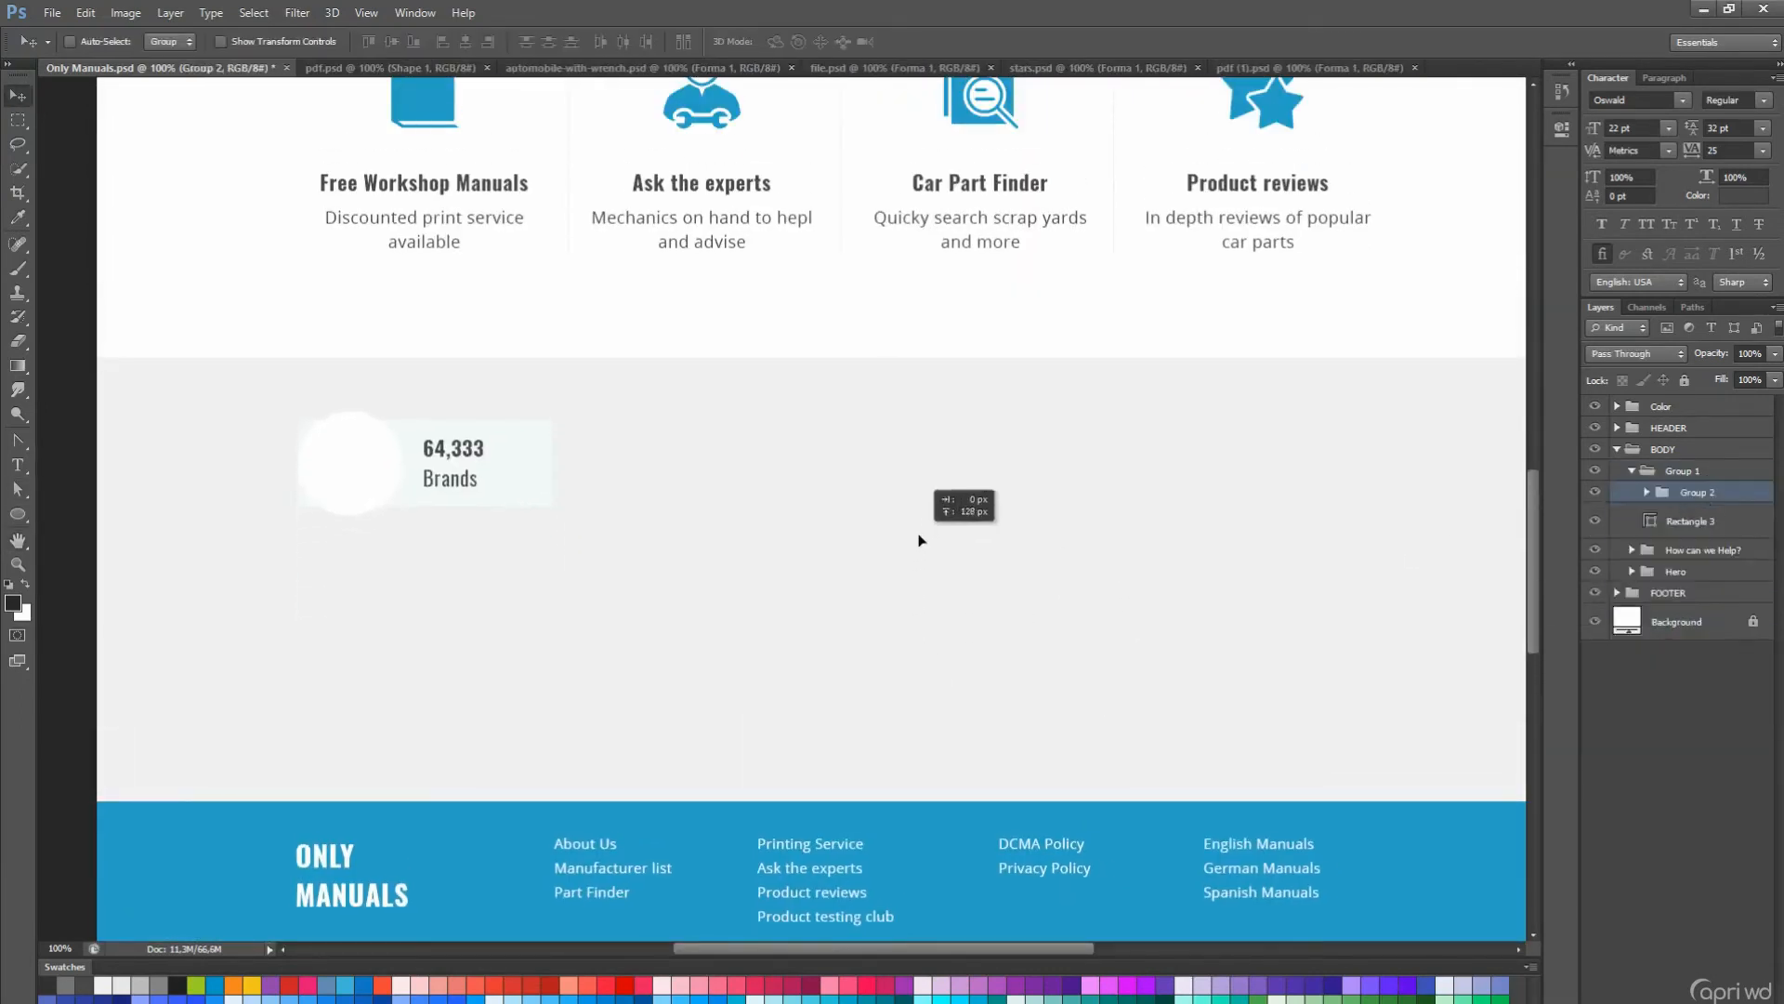
# - Hide the rounded placeholder and shorten the grey band from its lower edge to a height of 240 px
pyautogui.keyDown('ctrl'); pyautogui.click(498, 505); pyautogui.keyUp('ctrl')
pyautogui.scroll(1, 1001, 723)
pyautogui.click(1000, 724)
pyautogui.hotkey('ctrl', 't')
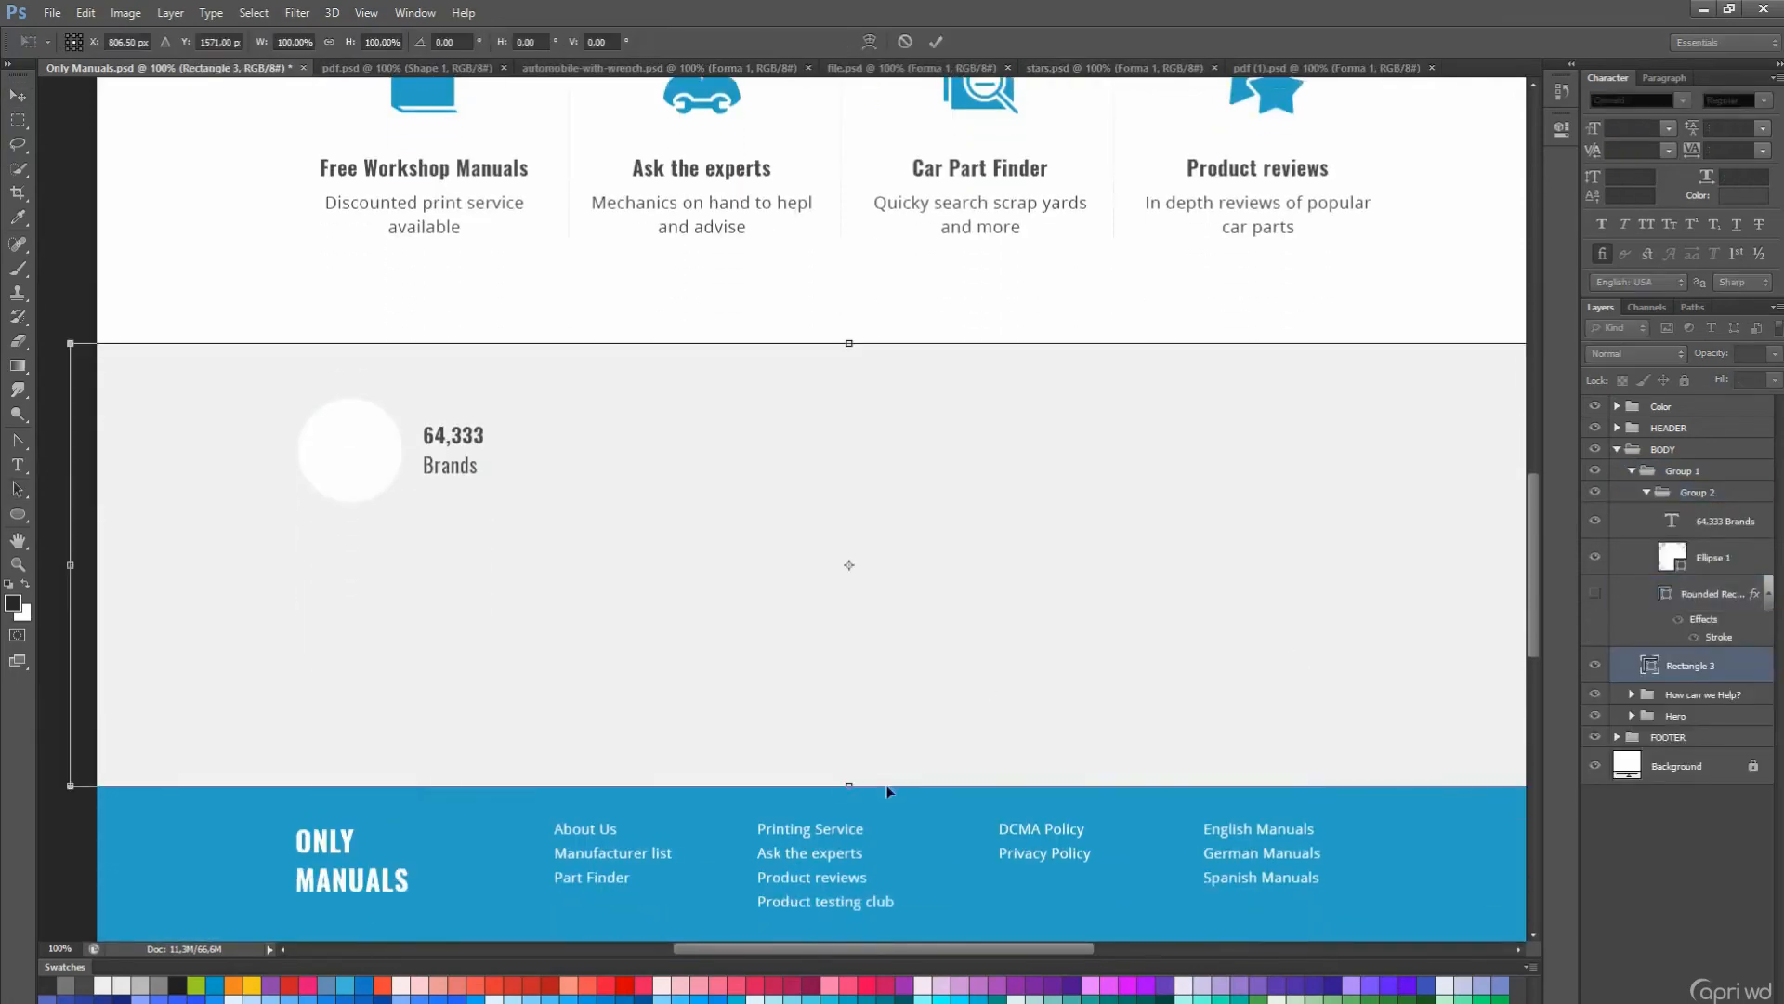
pyautogui.moveTo(849, 786); pyautogui.dragTo(851, 566)
pyautogui.press('Return')
# - Move the footer group up until it meets the lower edge of the shortened grey band
pyautogui.scroll(1, 851, 566)
pyautogui.click(1668, 737)
pyautogui.press('v')
pyautogui.moveTo(1060, 933); pyautogui.dragTo(1059, 715)
# - Crop the empty area below the copyright line off the canvas and nudge the footer group up slightly
pyautogui.scroll(-3, 985, 813)
pyautogui.press('c')
pyautogui.hotkey('ctrl', '0')
pyautogui.moveTo(807, 911); pyautogui.dragTo(808, 706)
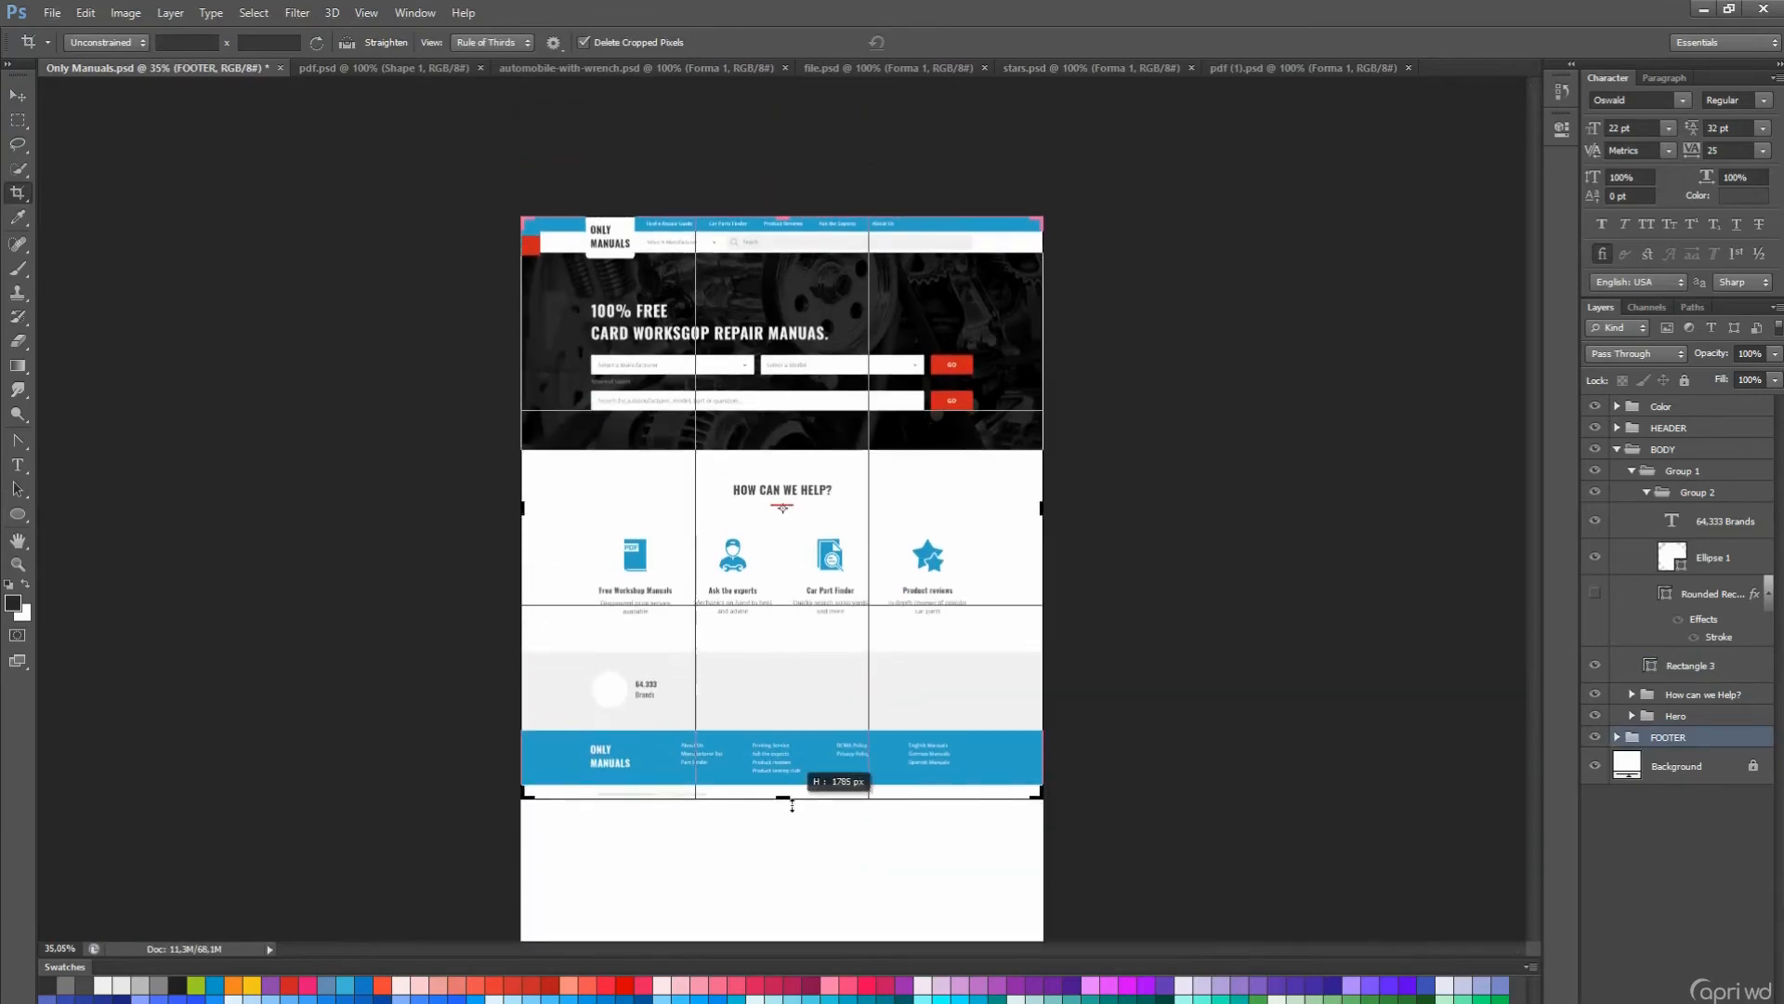
pyautogui.press('Return')
pyautogui.press('v')
pyautogui.hotkey('ctrl', '1')
pyautogui.scroll(-5, 943, 512)
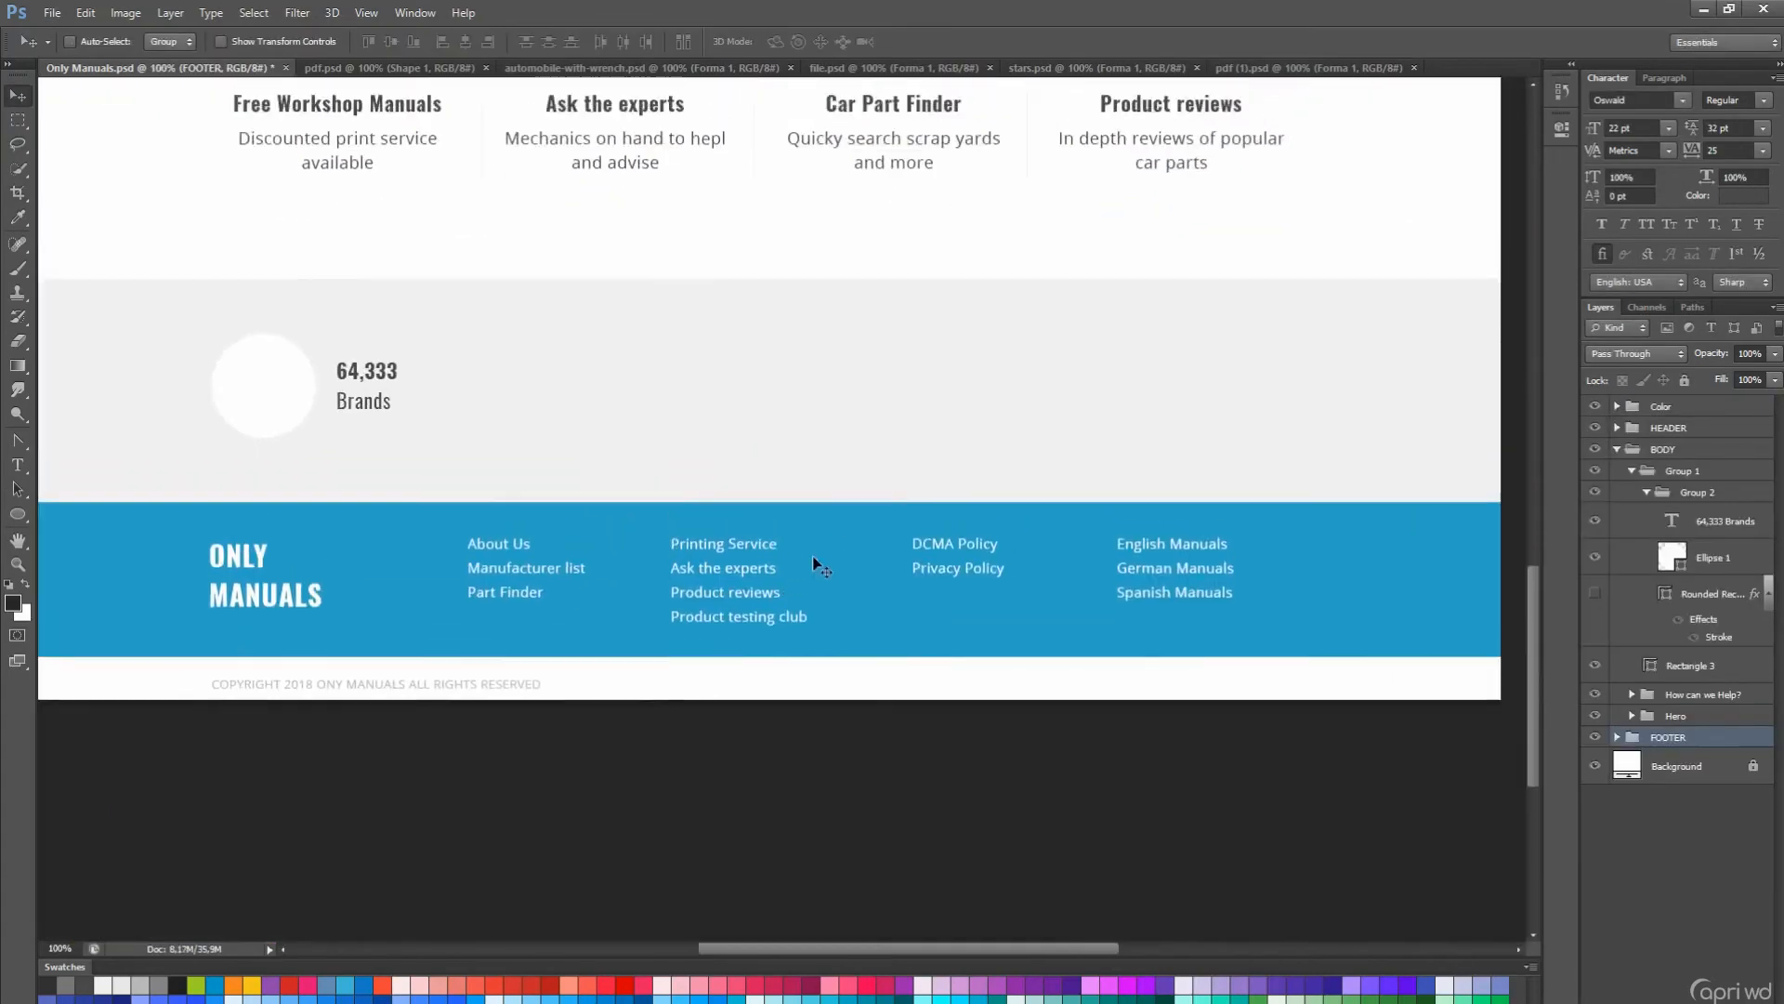
pyautogui.scroll(5, 811, 541)
# - Fill the statistics band with the design's red accent colour
pyautogui.doubleClick(1651, 520)
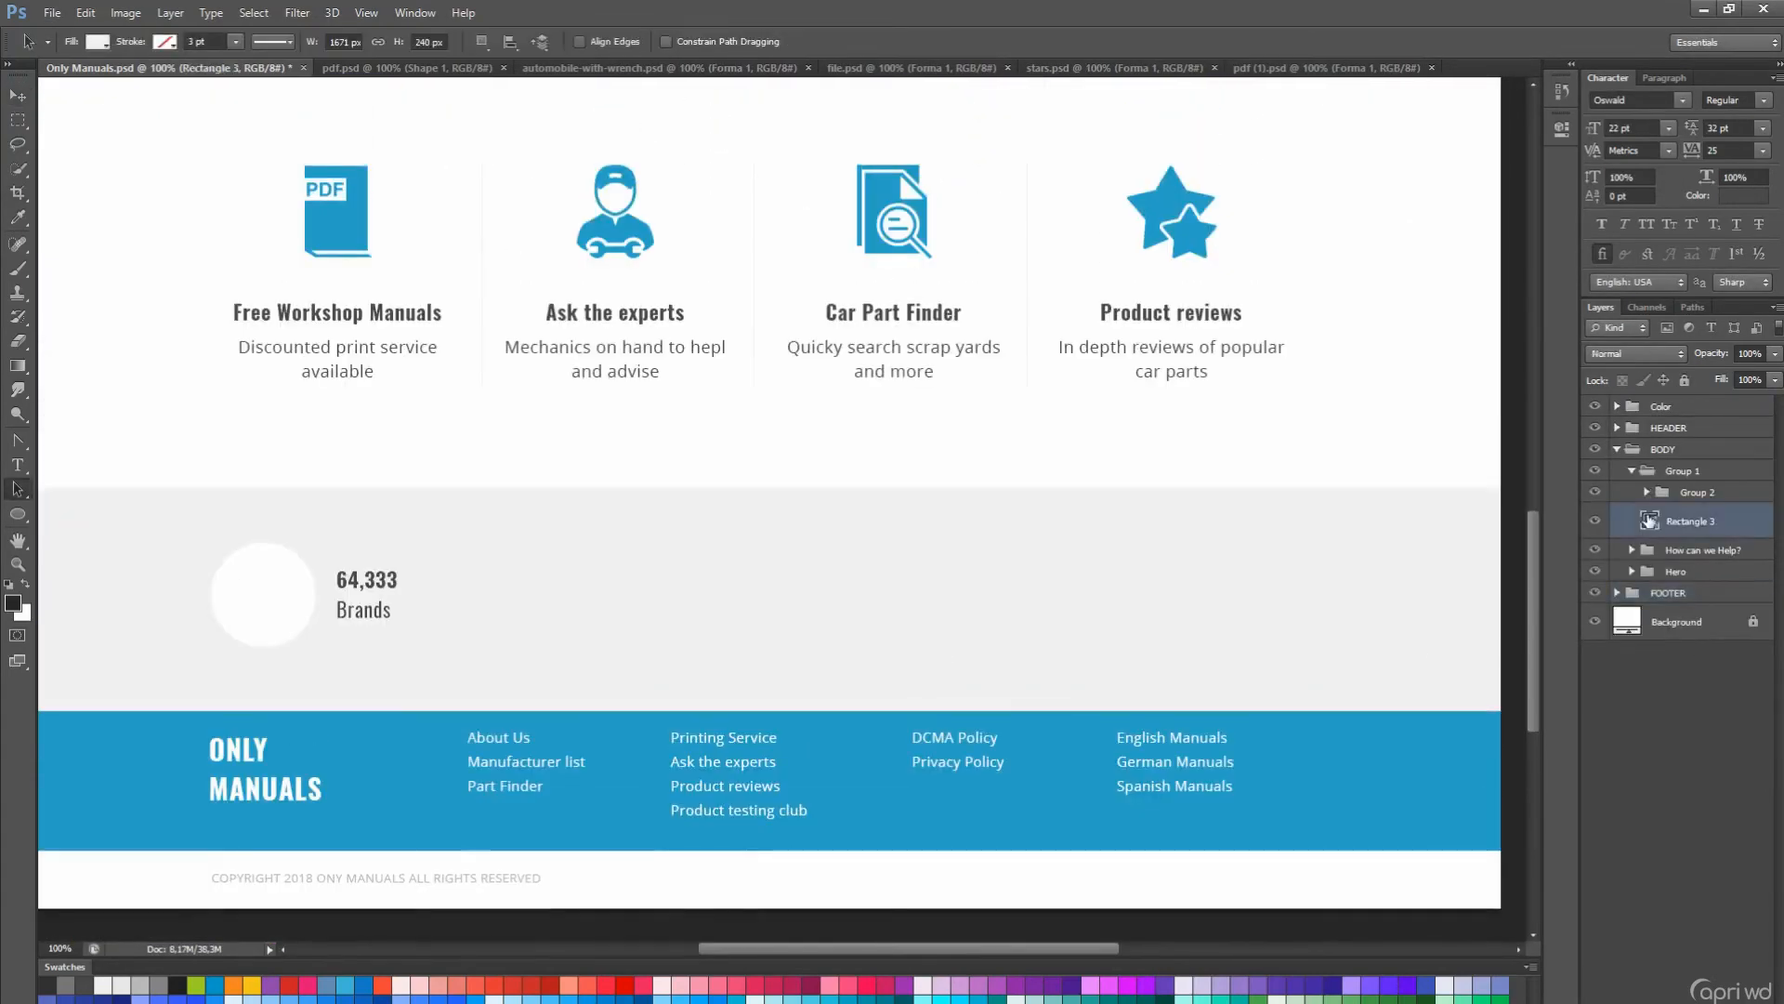
pyautogui.scroll(8, 930, 418)
pyautogui.click(1235, 390)
pyautogui.scroll(-8, 929, 418)
pyautogui.press('Return')
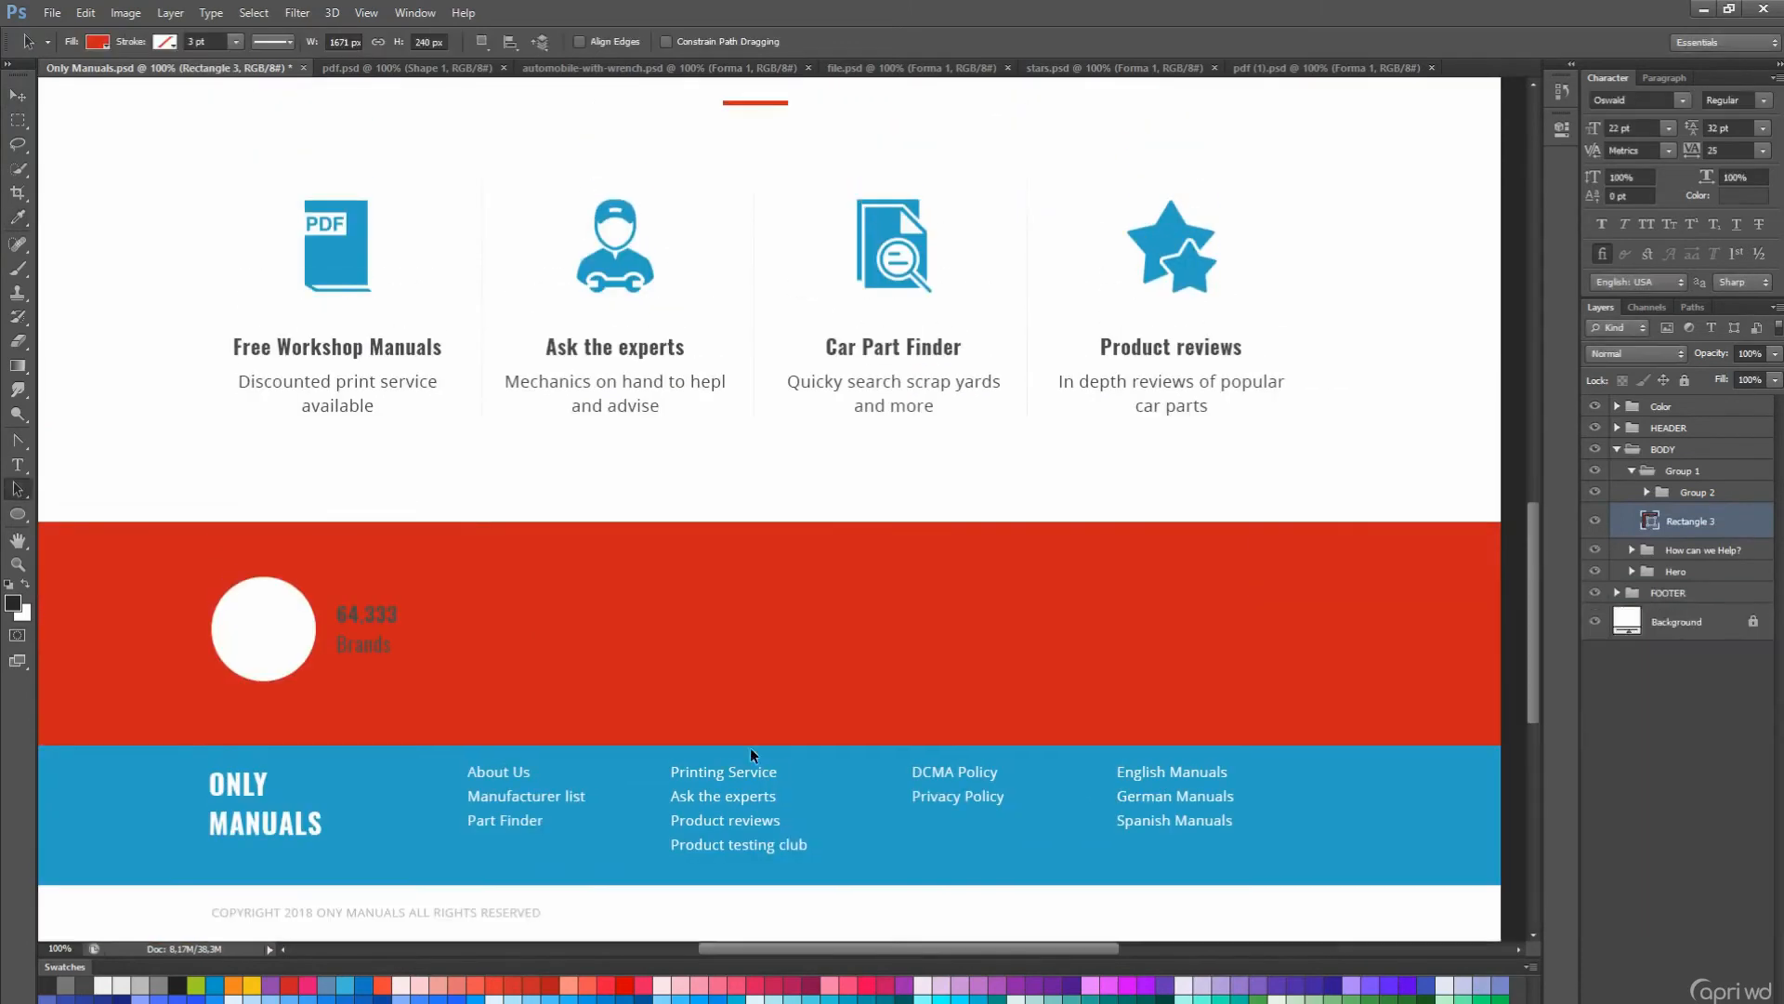
# - Recolour the 64,333 Brands text white (#ffffff)
pyautogui.scroll(2, 750, 747)
pyautogui.press('t')
pyautogui.click(598, 41)
pyautogui.click(577, 218)
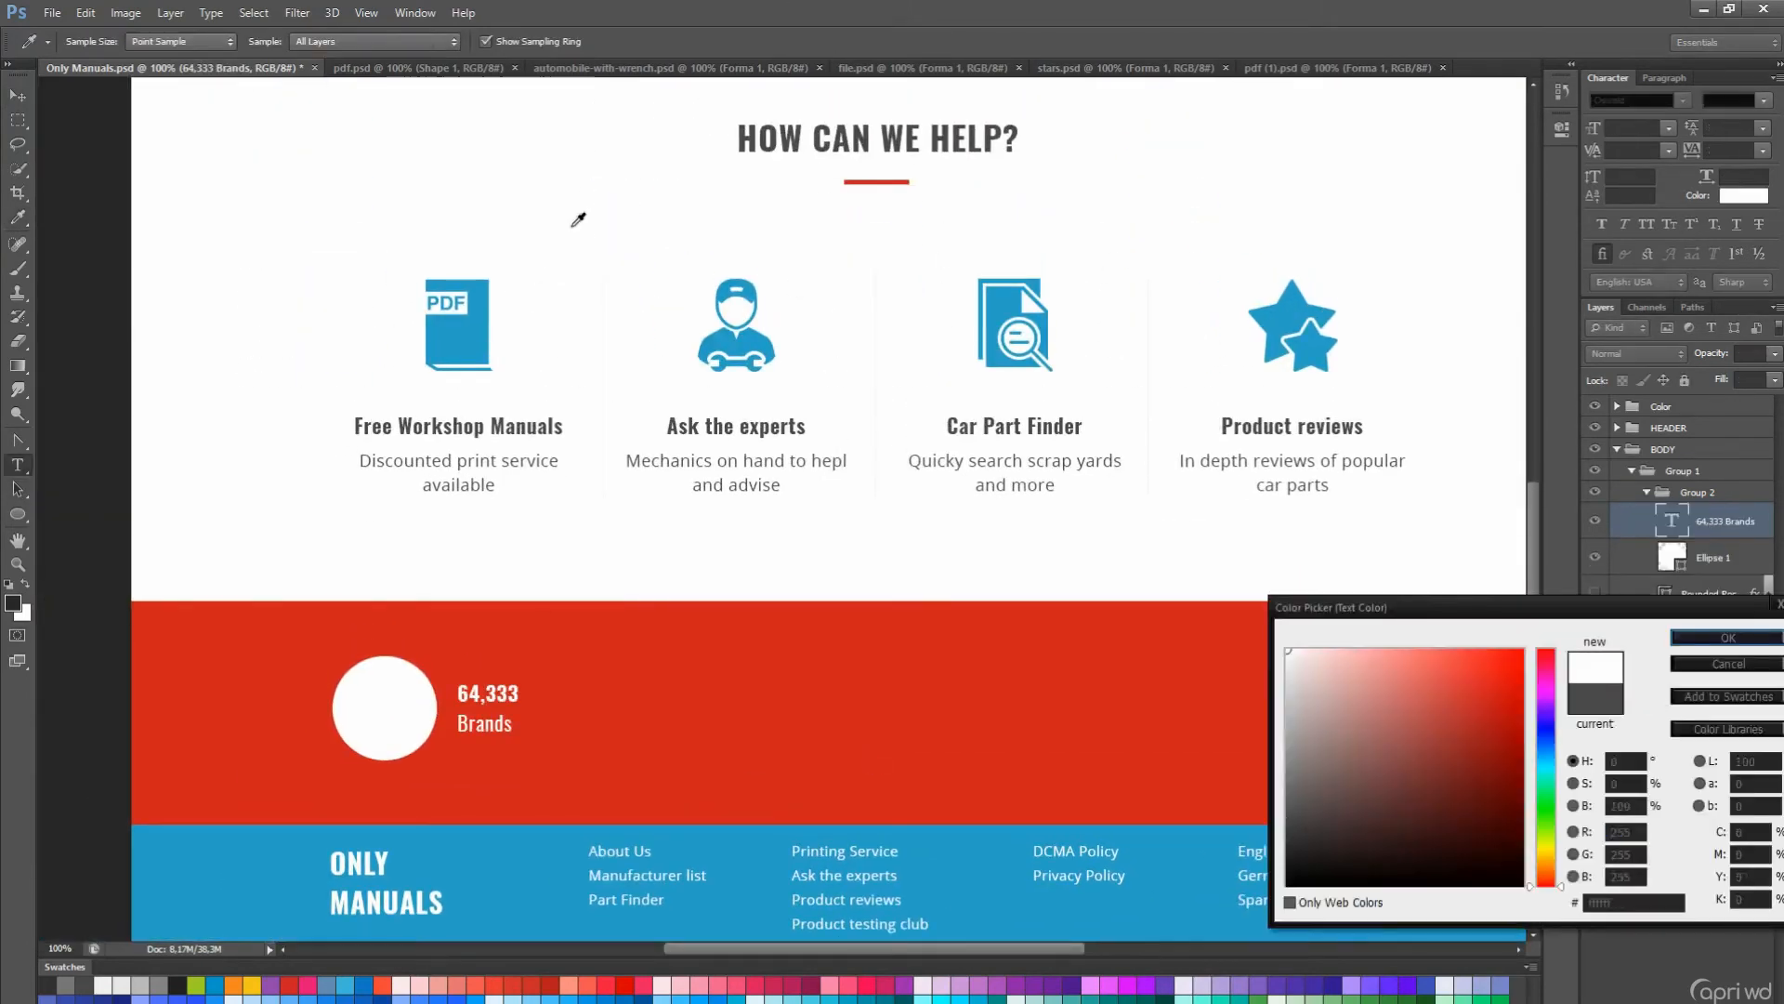
pyautogui.press('Return')
pyautogui.press('v')
pyautogui.scroll(-3, 768, 490)
pyautogui.scroll(2, 851, 351)
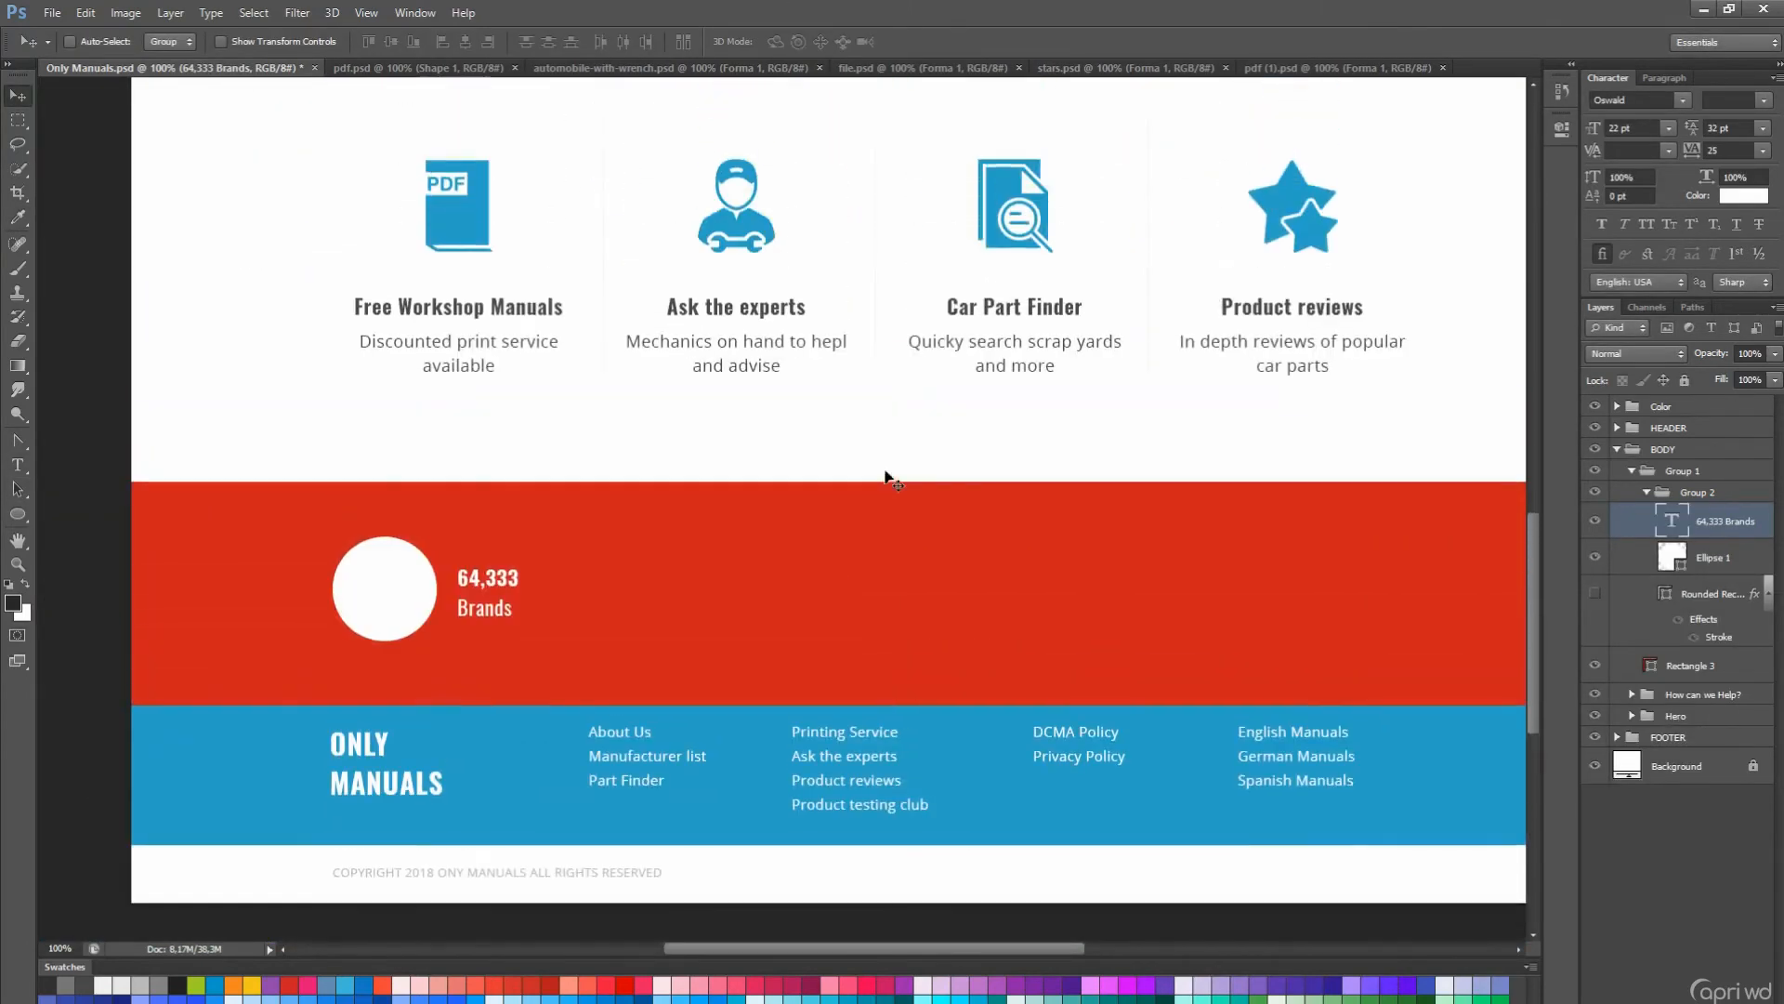
# - Show the rounded placeholder, set its fill to 0% and pull its left edge in behind the circle
pyautogui.click(1594, 592)
pyautogui.click(1672, 595)
pyautogui.press('a')
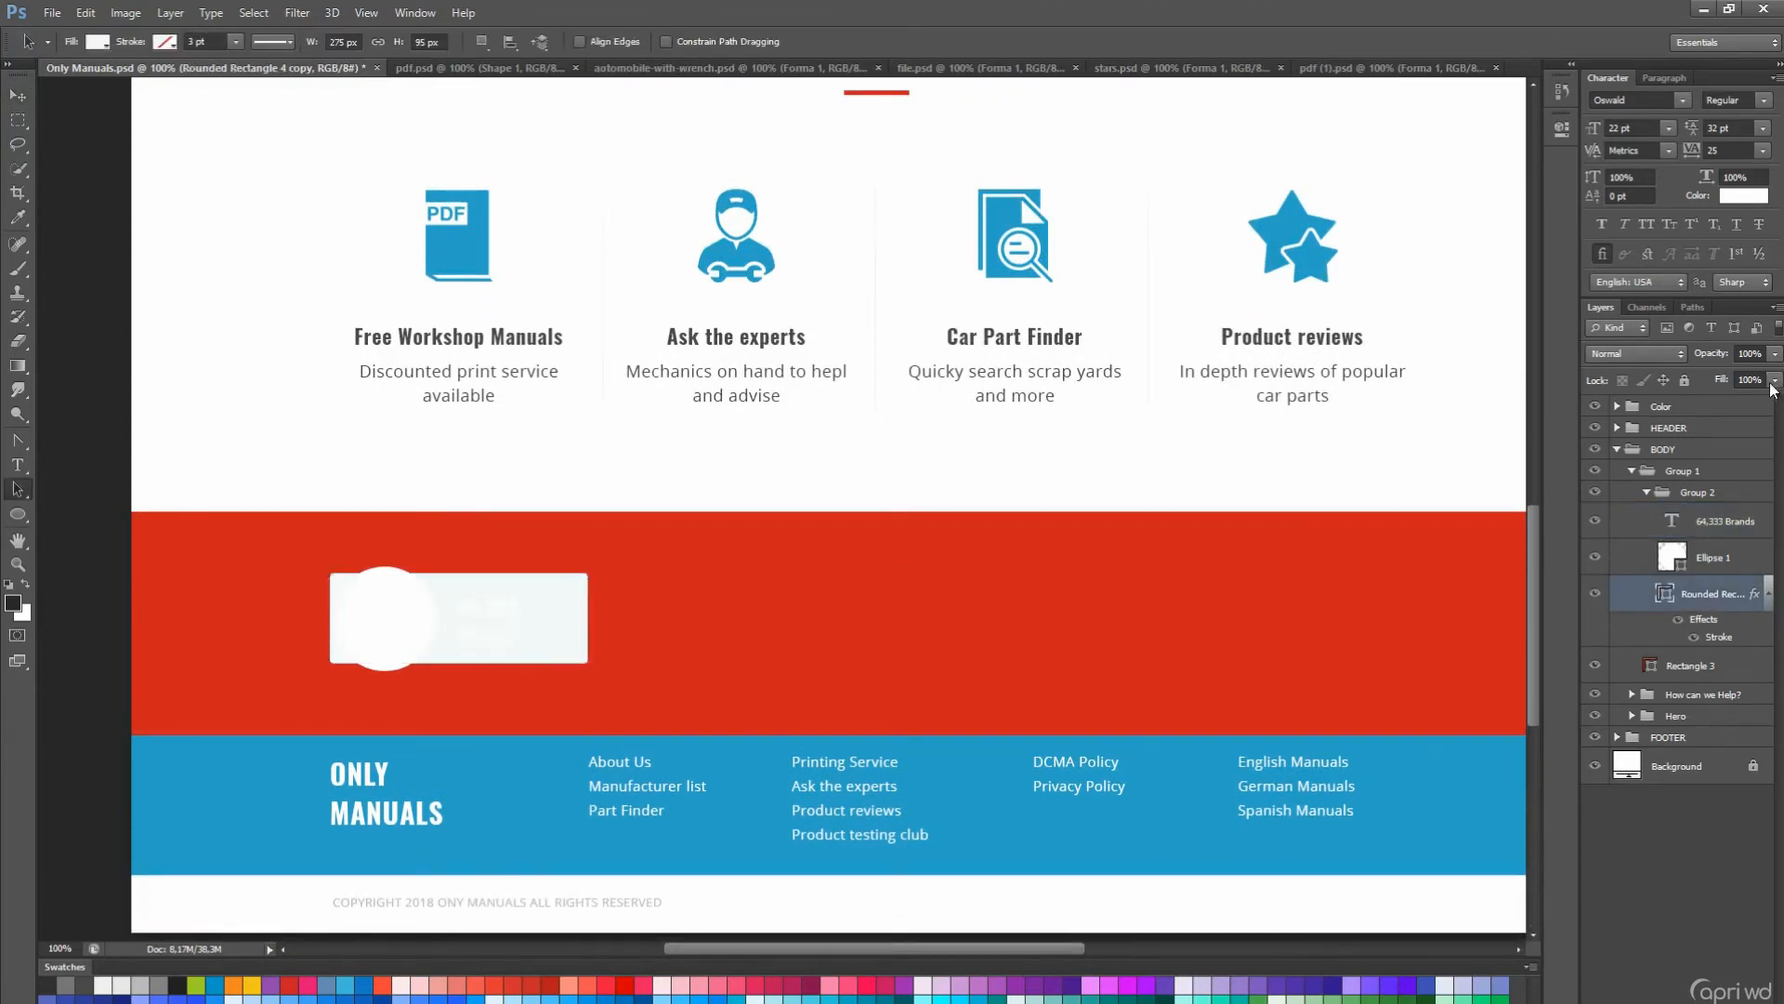
pyautogui.moveTo(1771, 386); pyautogui.dragTo(1614, 411)
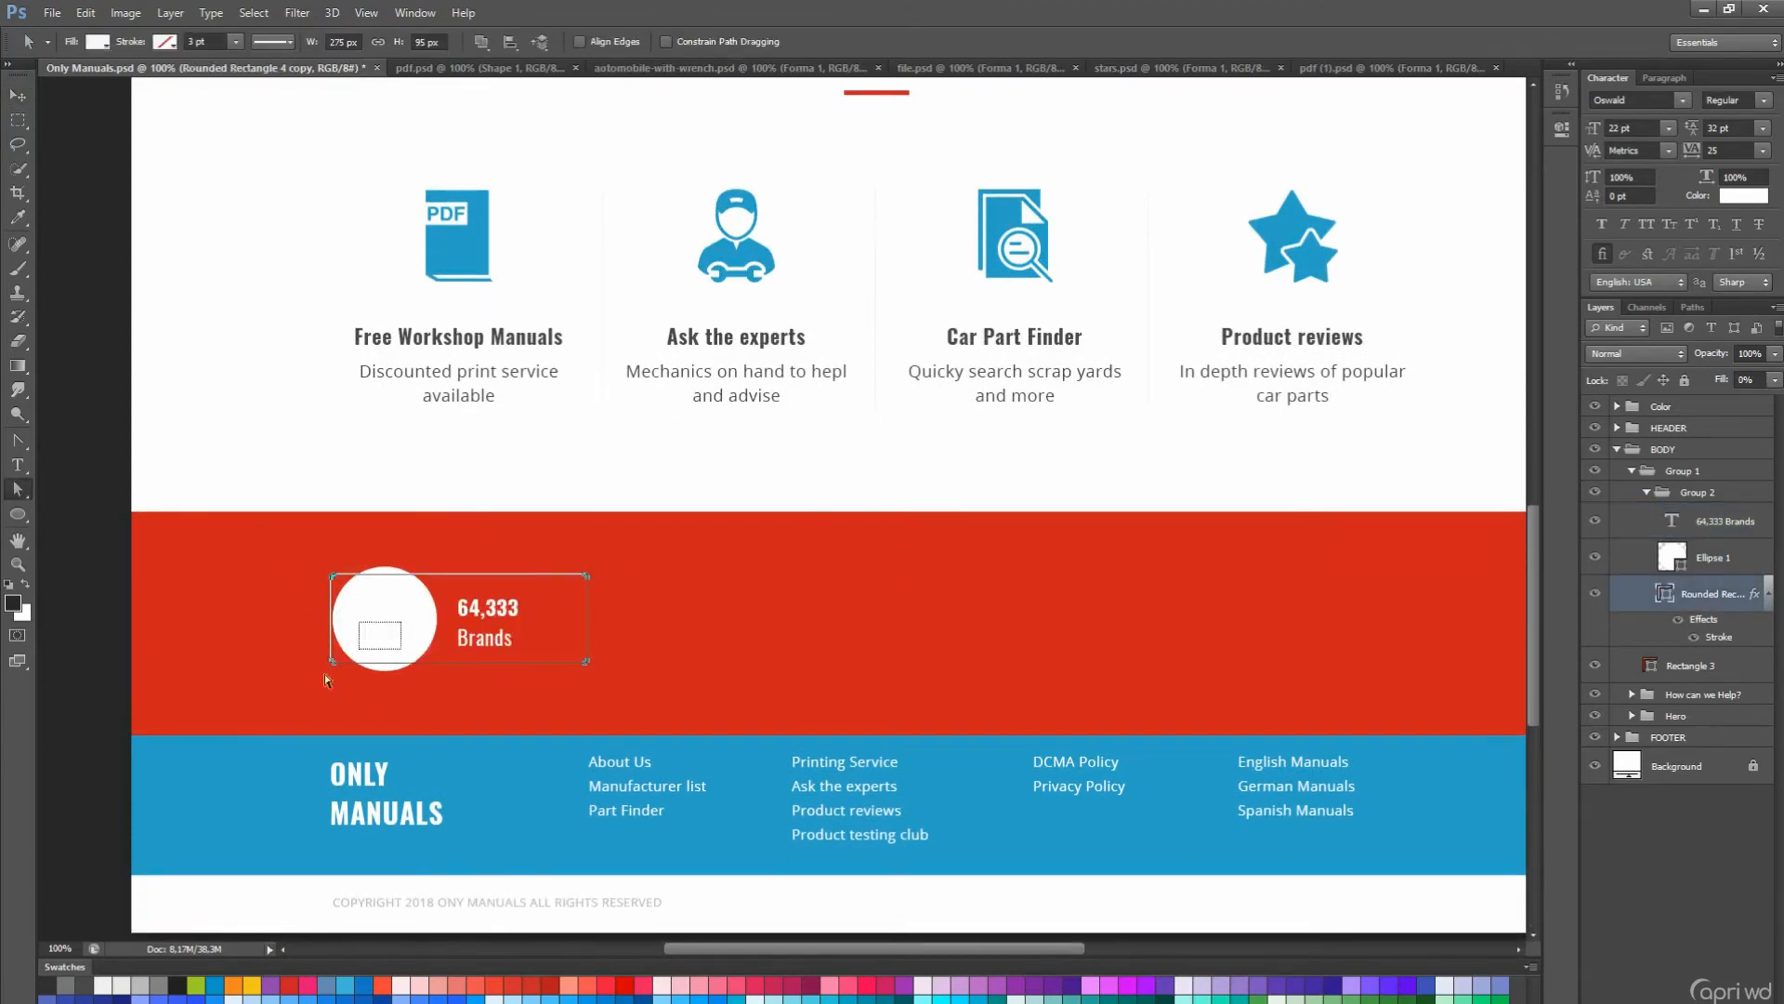
pyautogui.scroll(1, 421, 724)
pyautogui.keyDown('ctrl'); pyautogui.click(514, 684); pyautogui.keyUp('ctrl')
pyautogui.press('v')
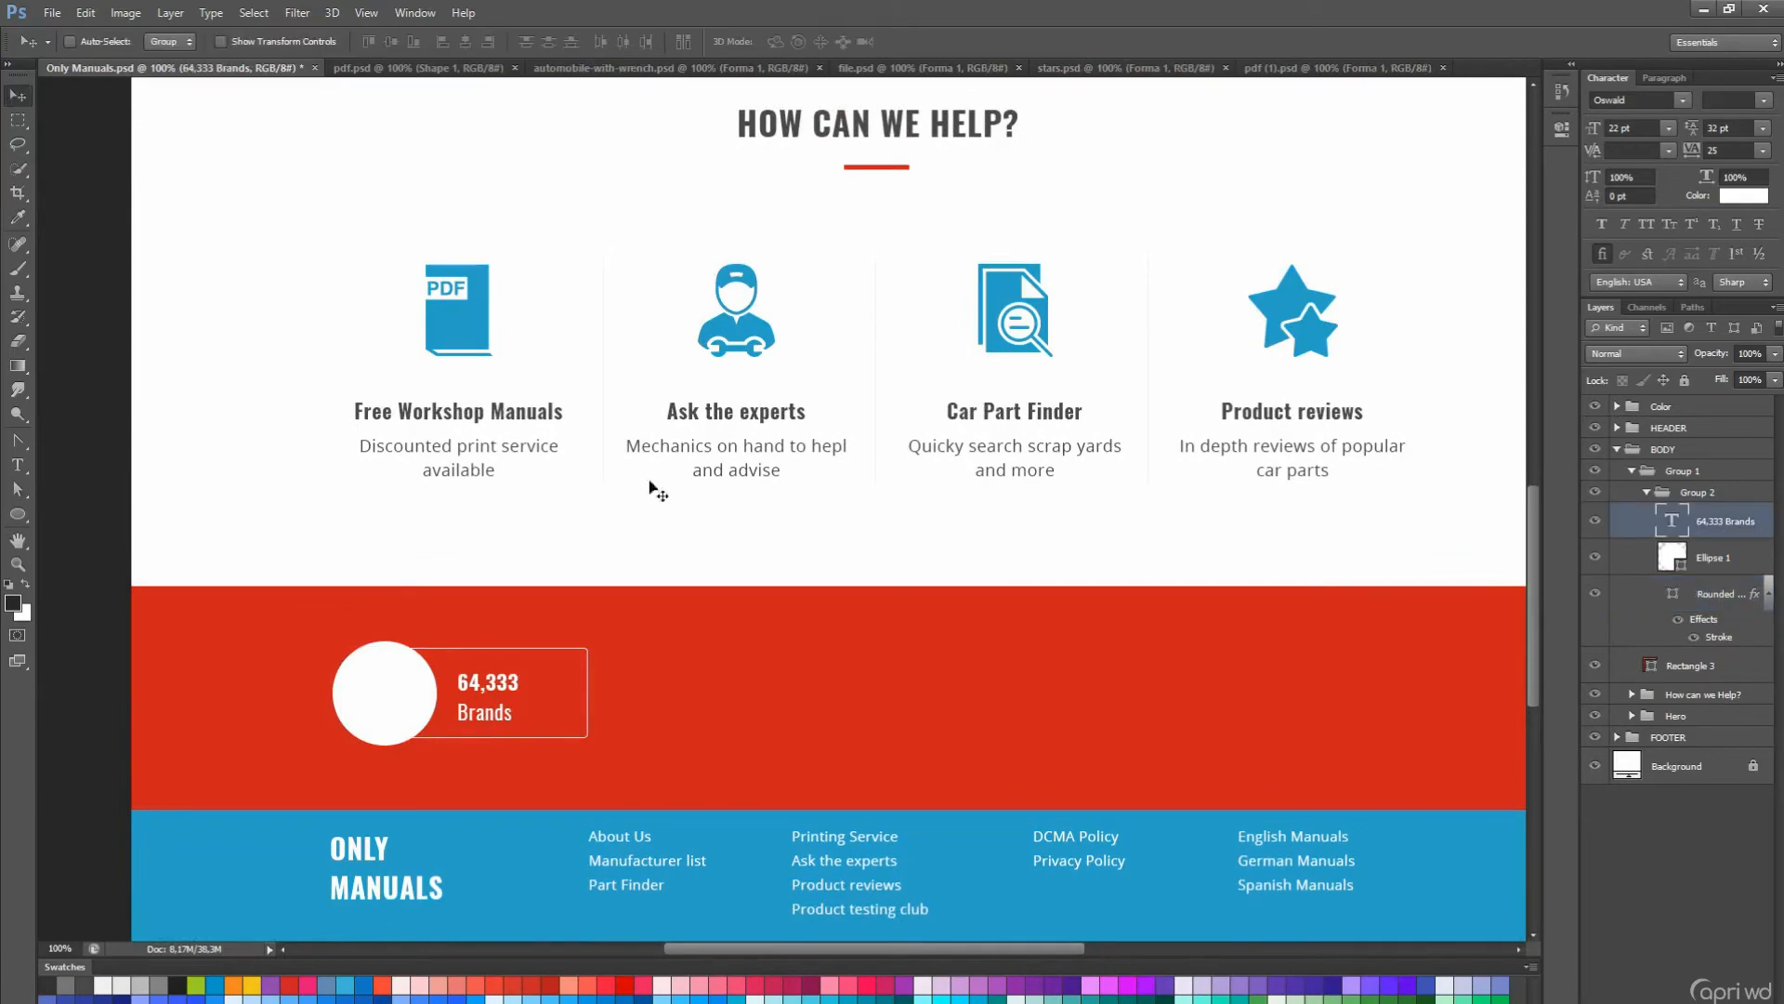
# - Recolour the statistics band very light grey, and the circle and 64,333 Brands text in the design's red
pyautogui.doubleClick(1650, 665)
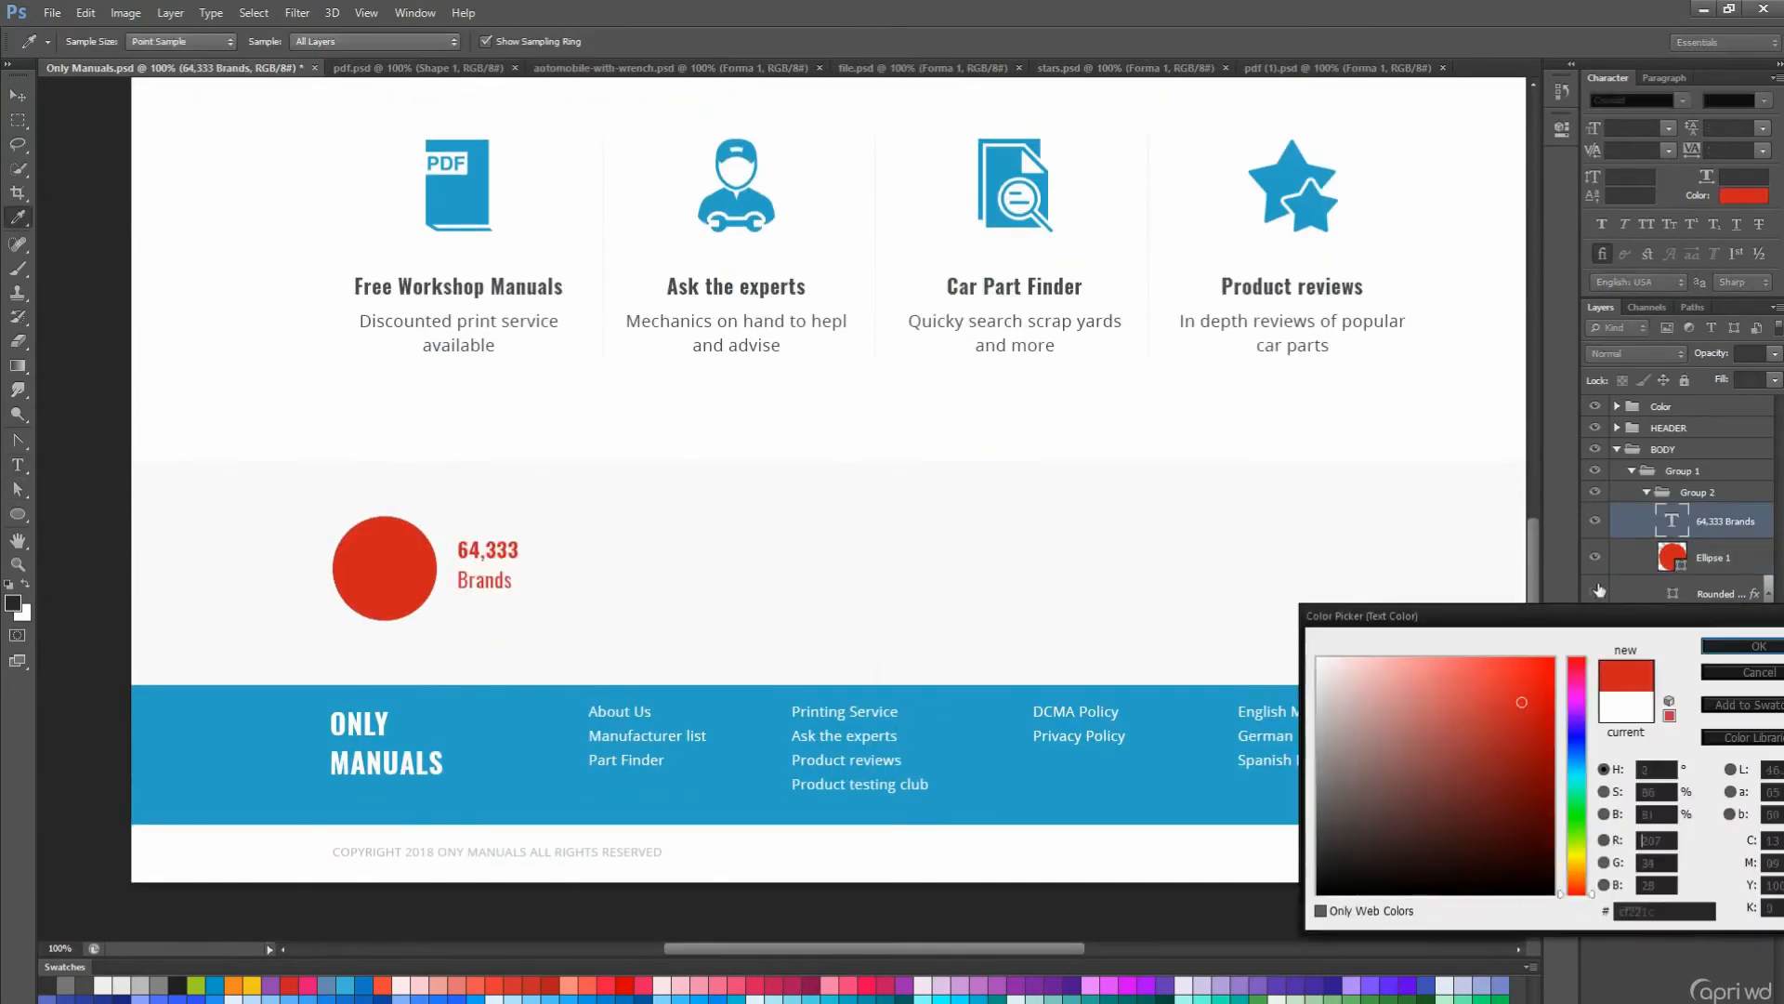
pyautogui.press('Return')
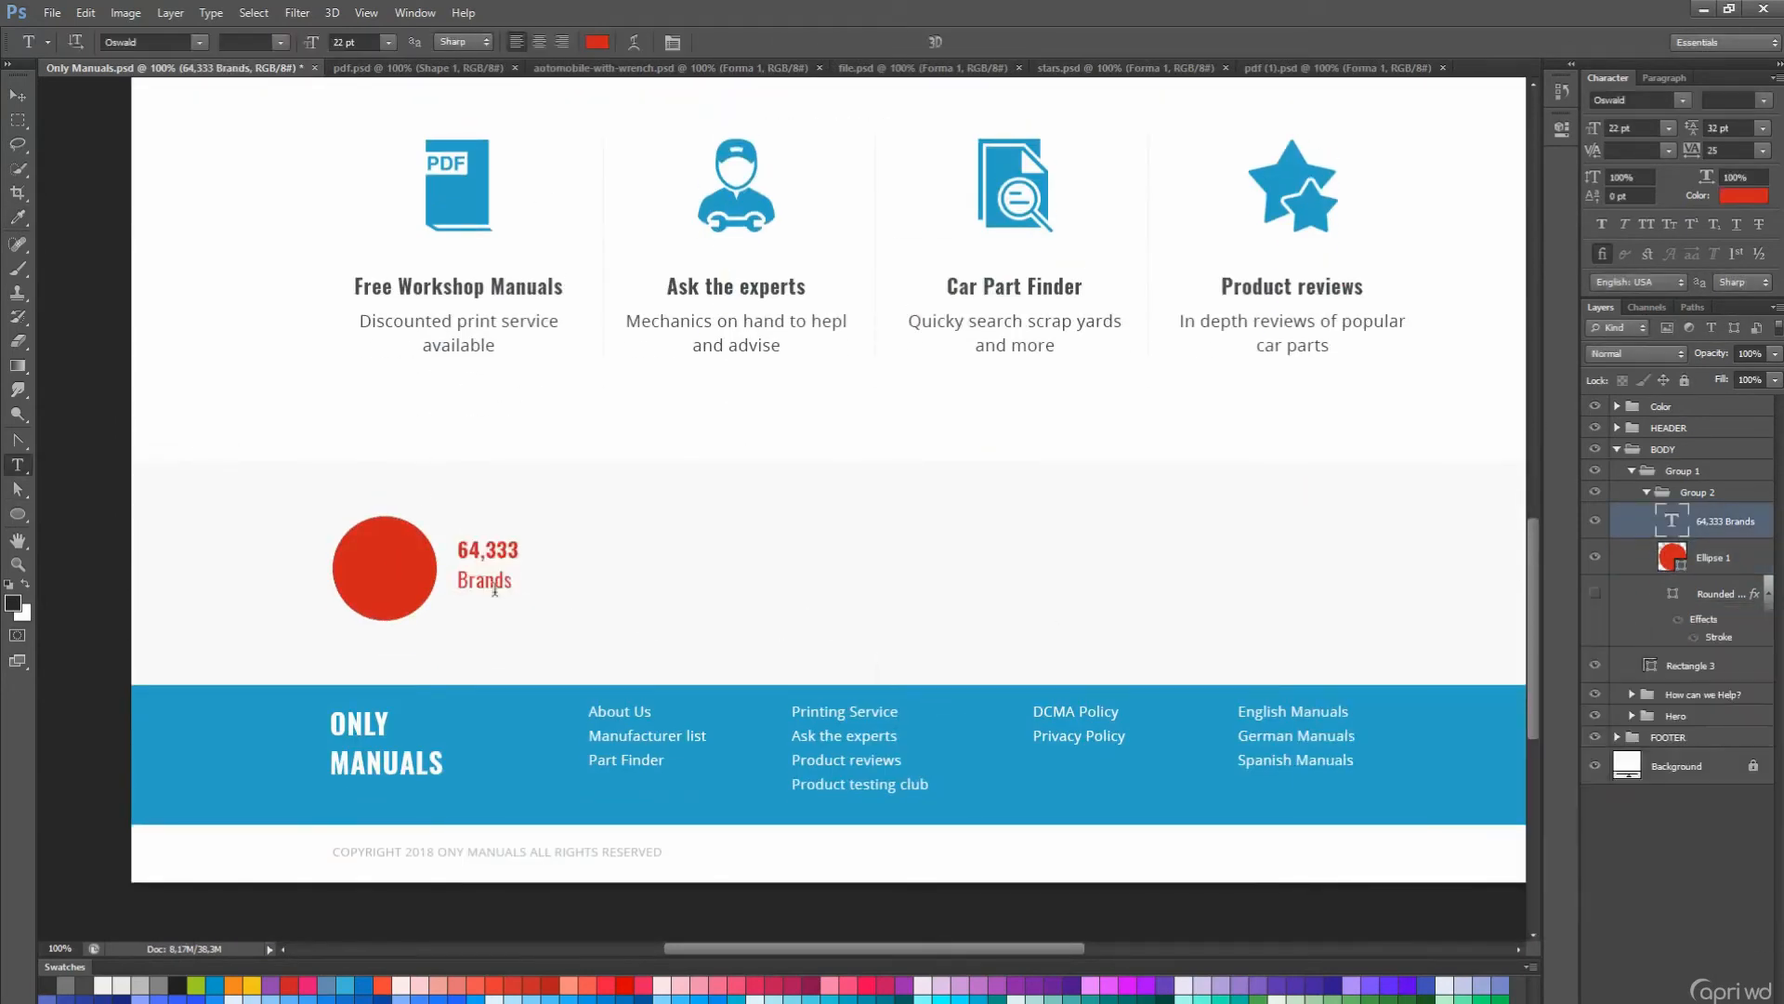
# - Recolour the word Brands grey and set the number 64,333 to a font size of 28 pt
pyautogui.click(596, 42)
pyautogui.press('Return')
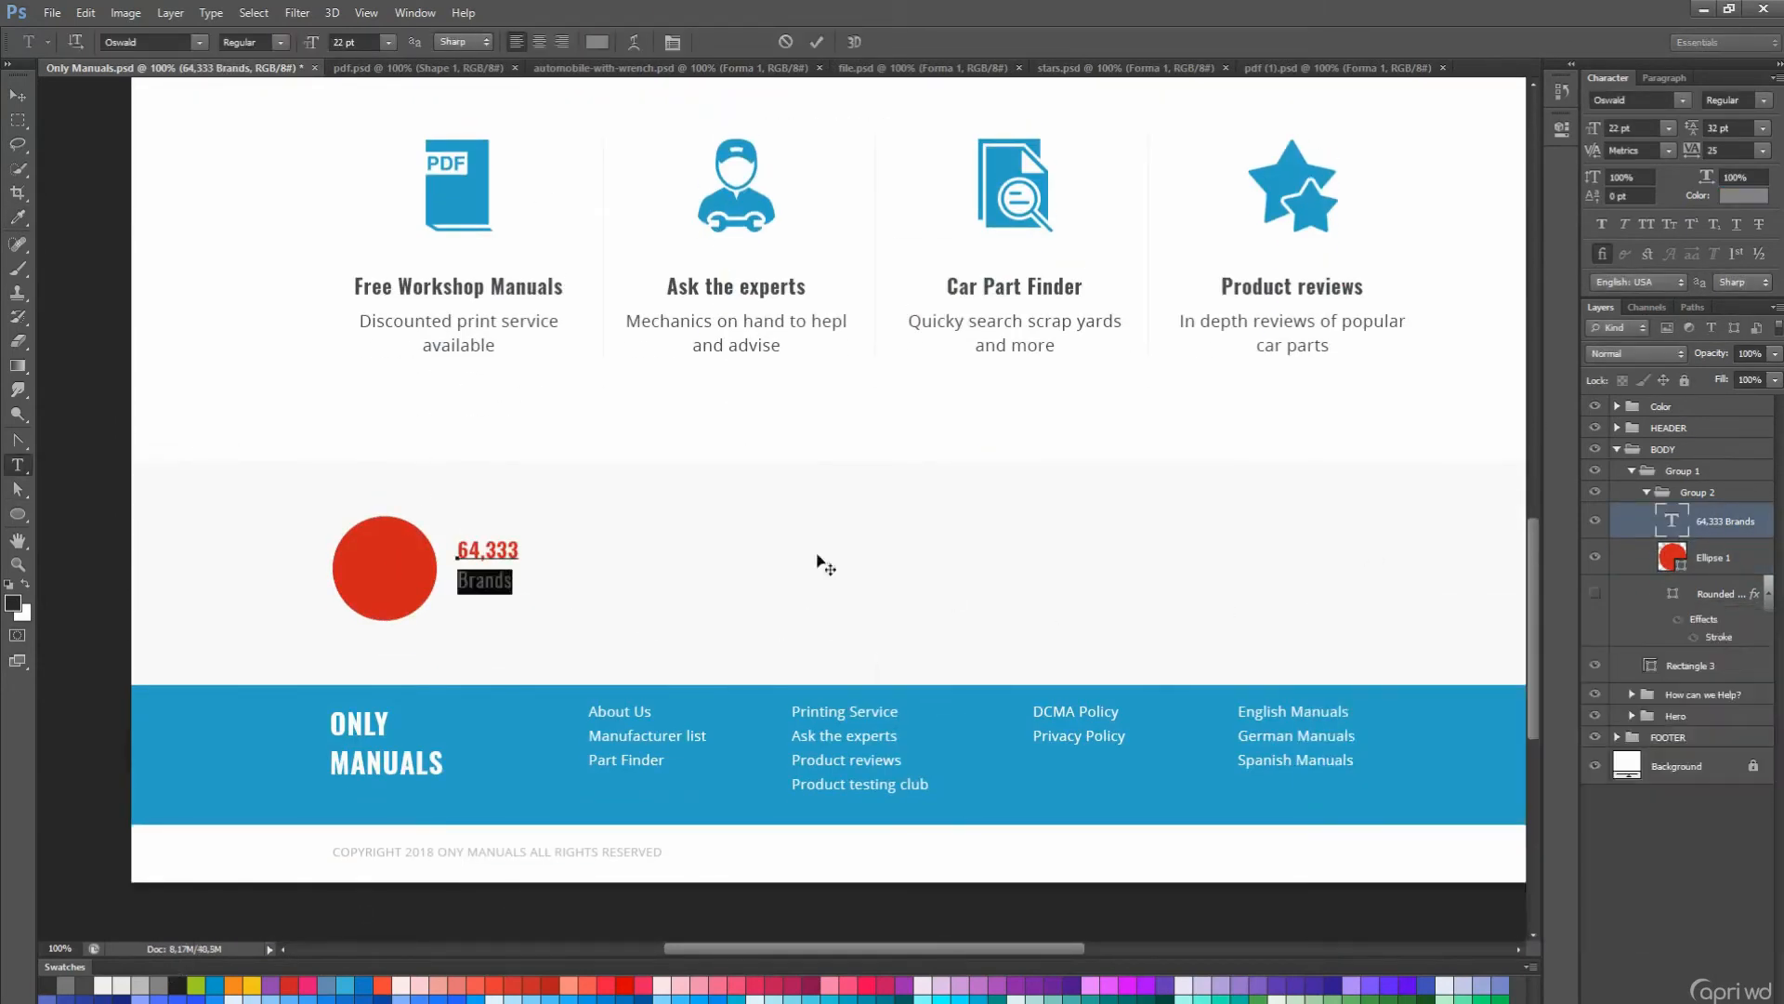
pyautogui.scroll(-1, 625, 526)
pyautogui.moveTo(519, 522); pyautogui.dragTo(486, 523)
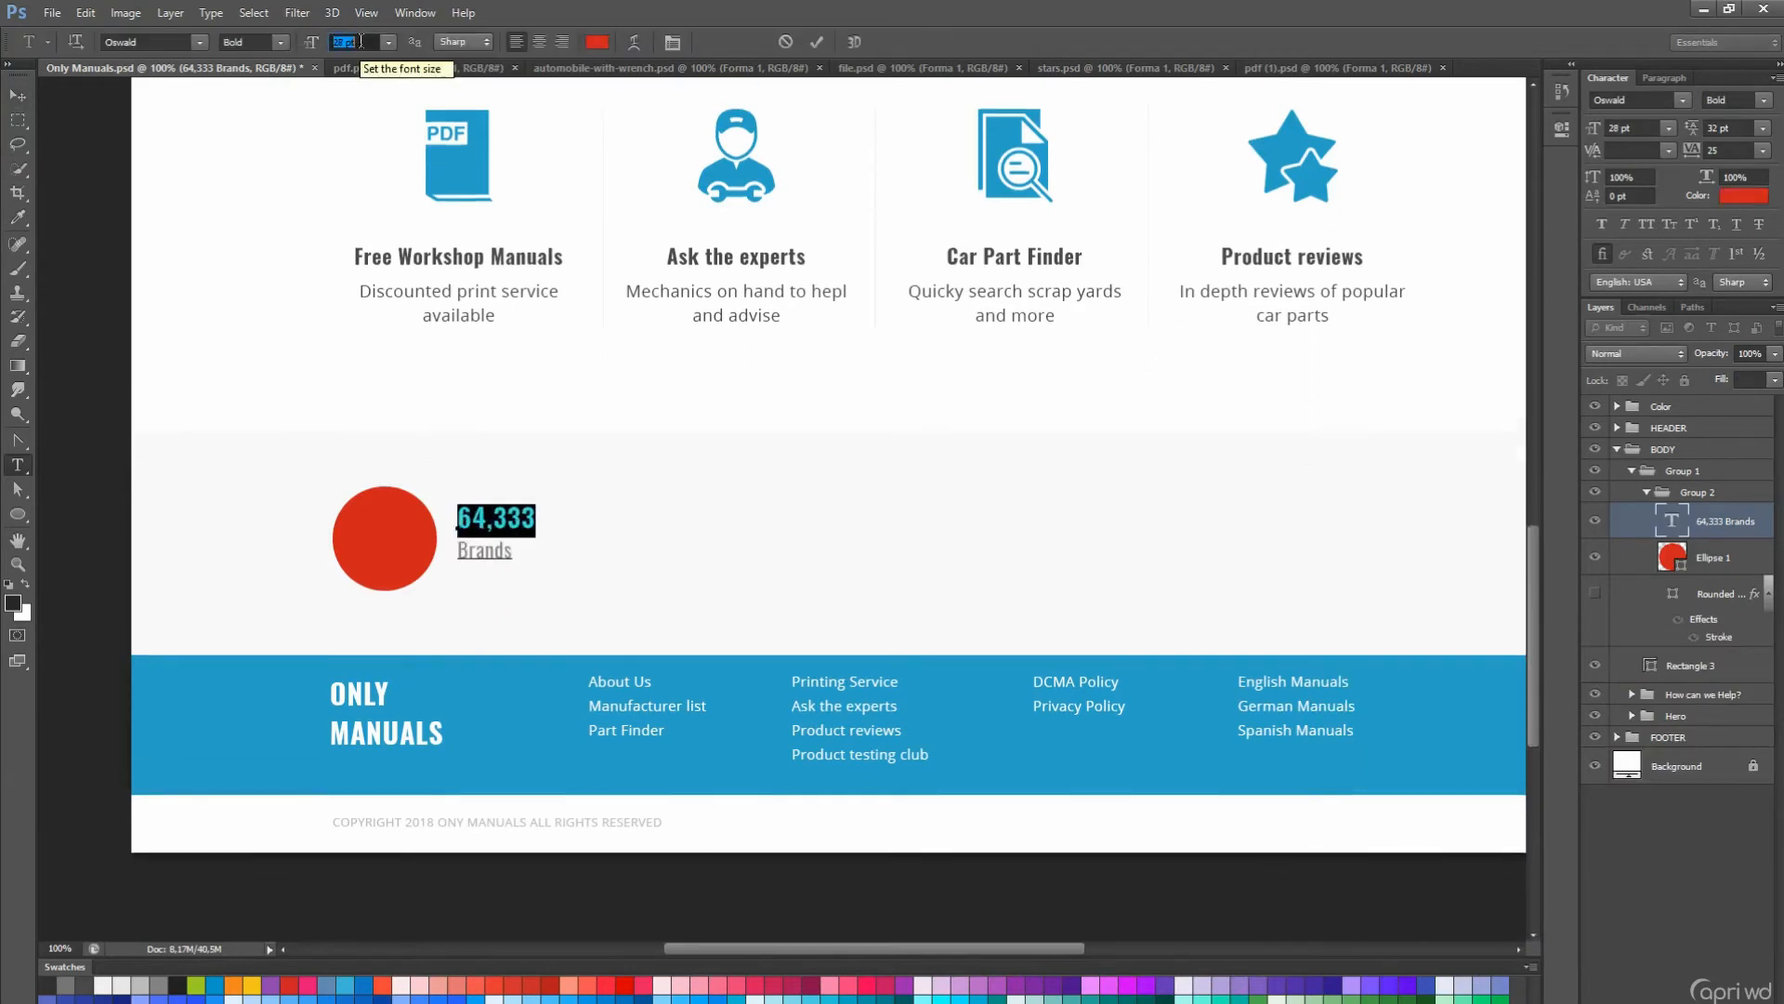
pyautogui.hotkey('ctrl', 'Return')
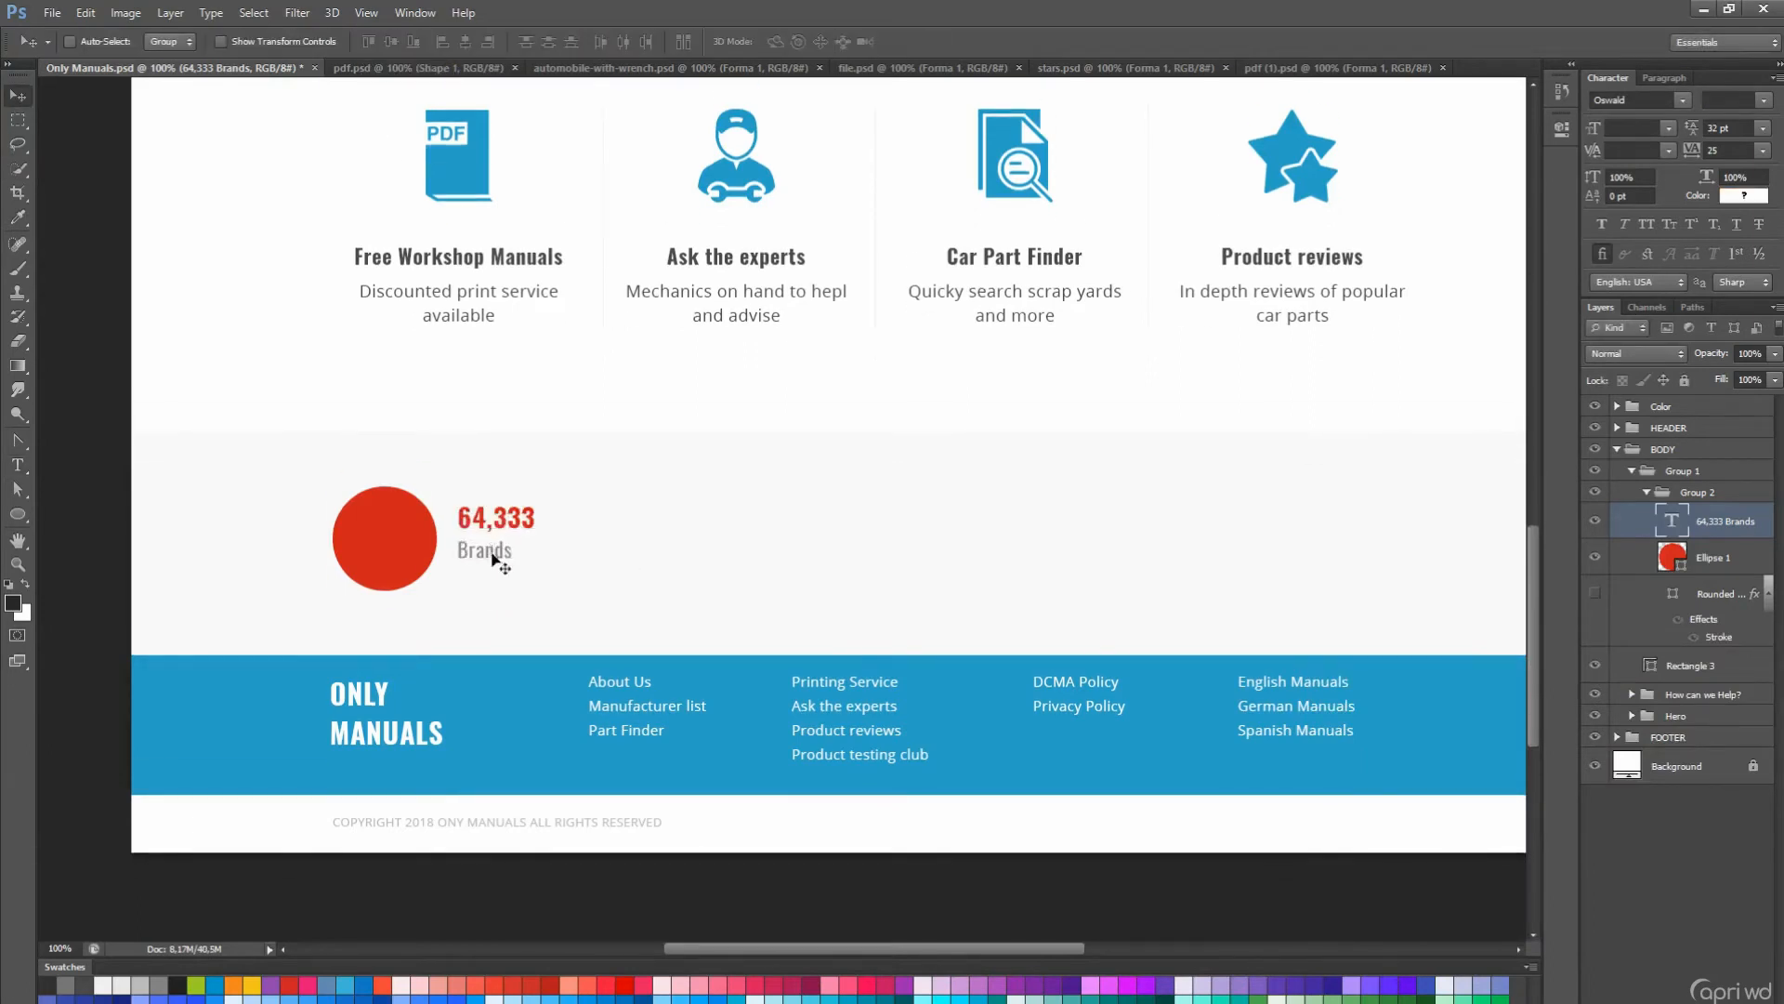
# - Show the rounded placeholder again and extend its left edge to the circle's outer edge, making it 275 px wide
pyautogui.scroll(-2, 1019, 589)
pyautogui.scroll(1, 1019, 589)
pyautogui.click(1712, 593)
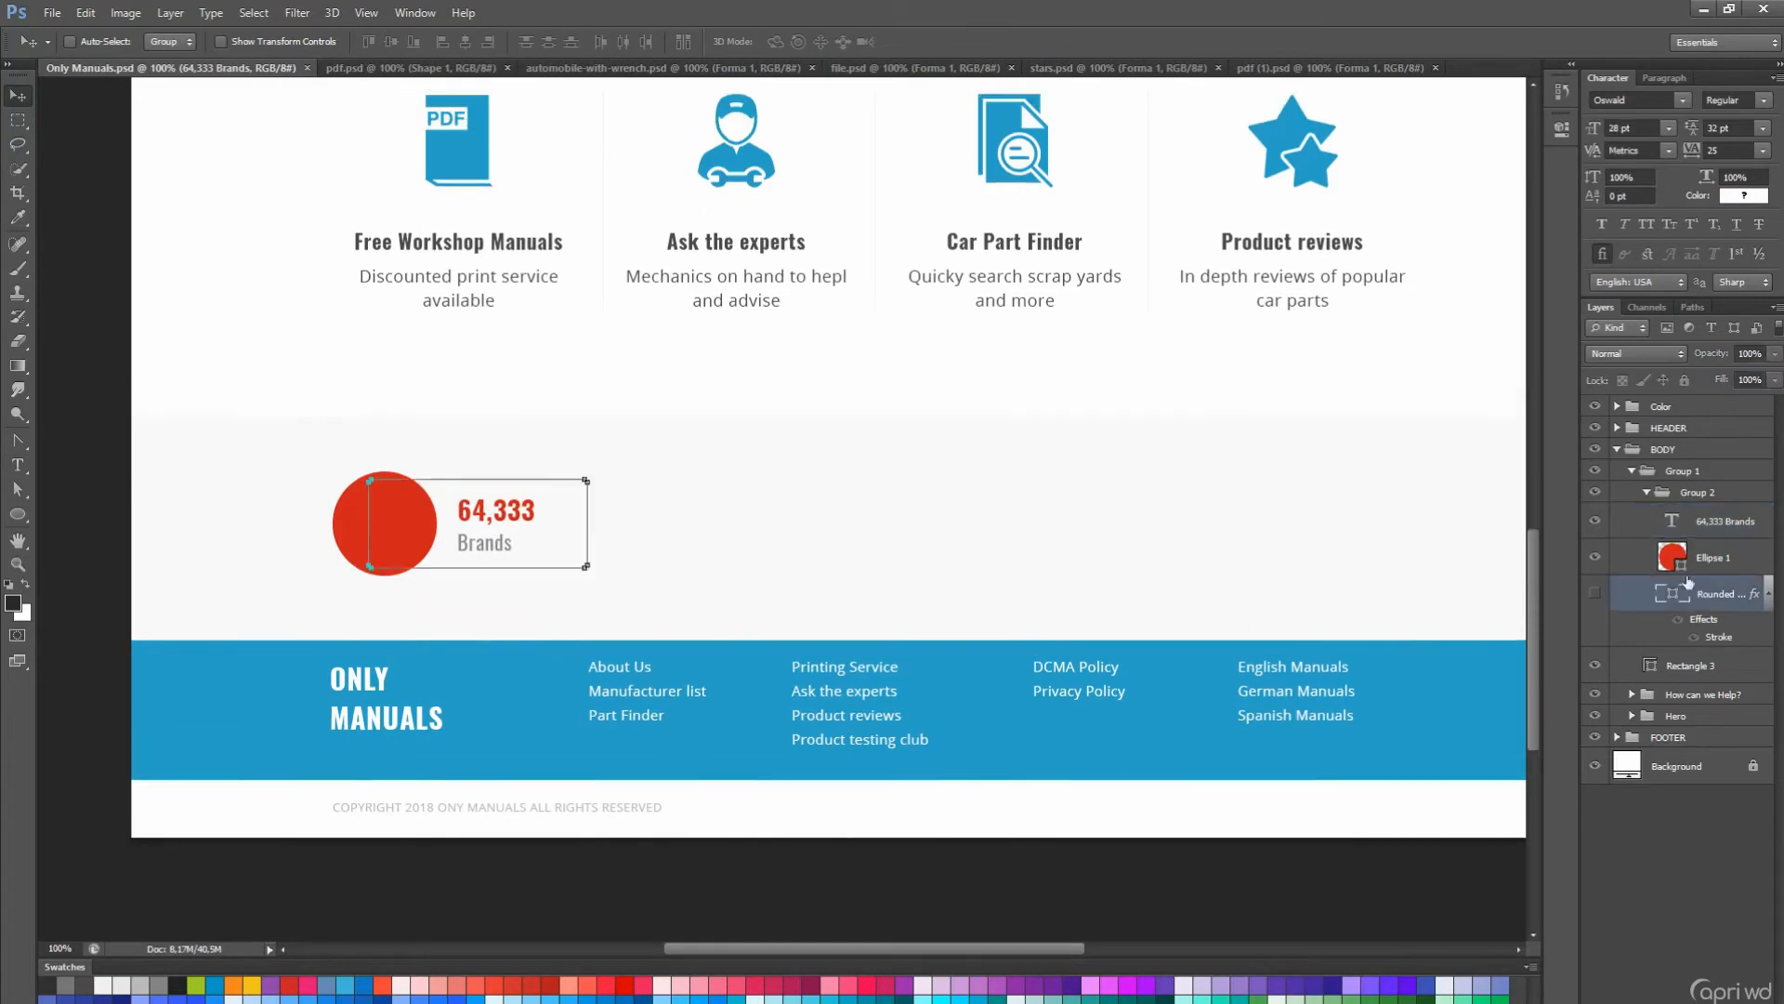
pyautogui.click(1594, 591)
pyautogui.press('a')
pyautogui.hotkey('ctrl', ';')
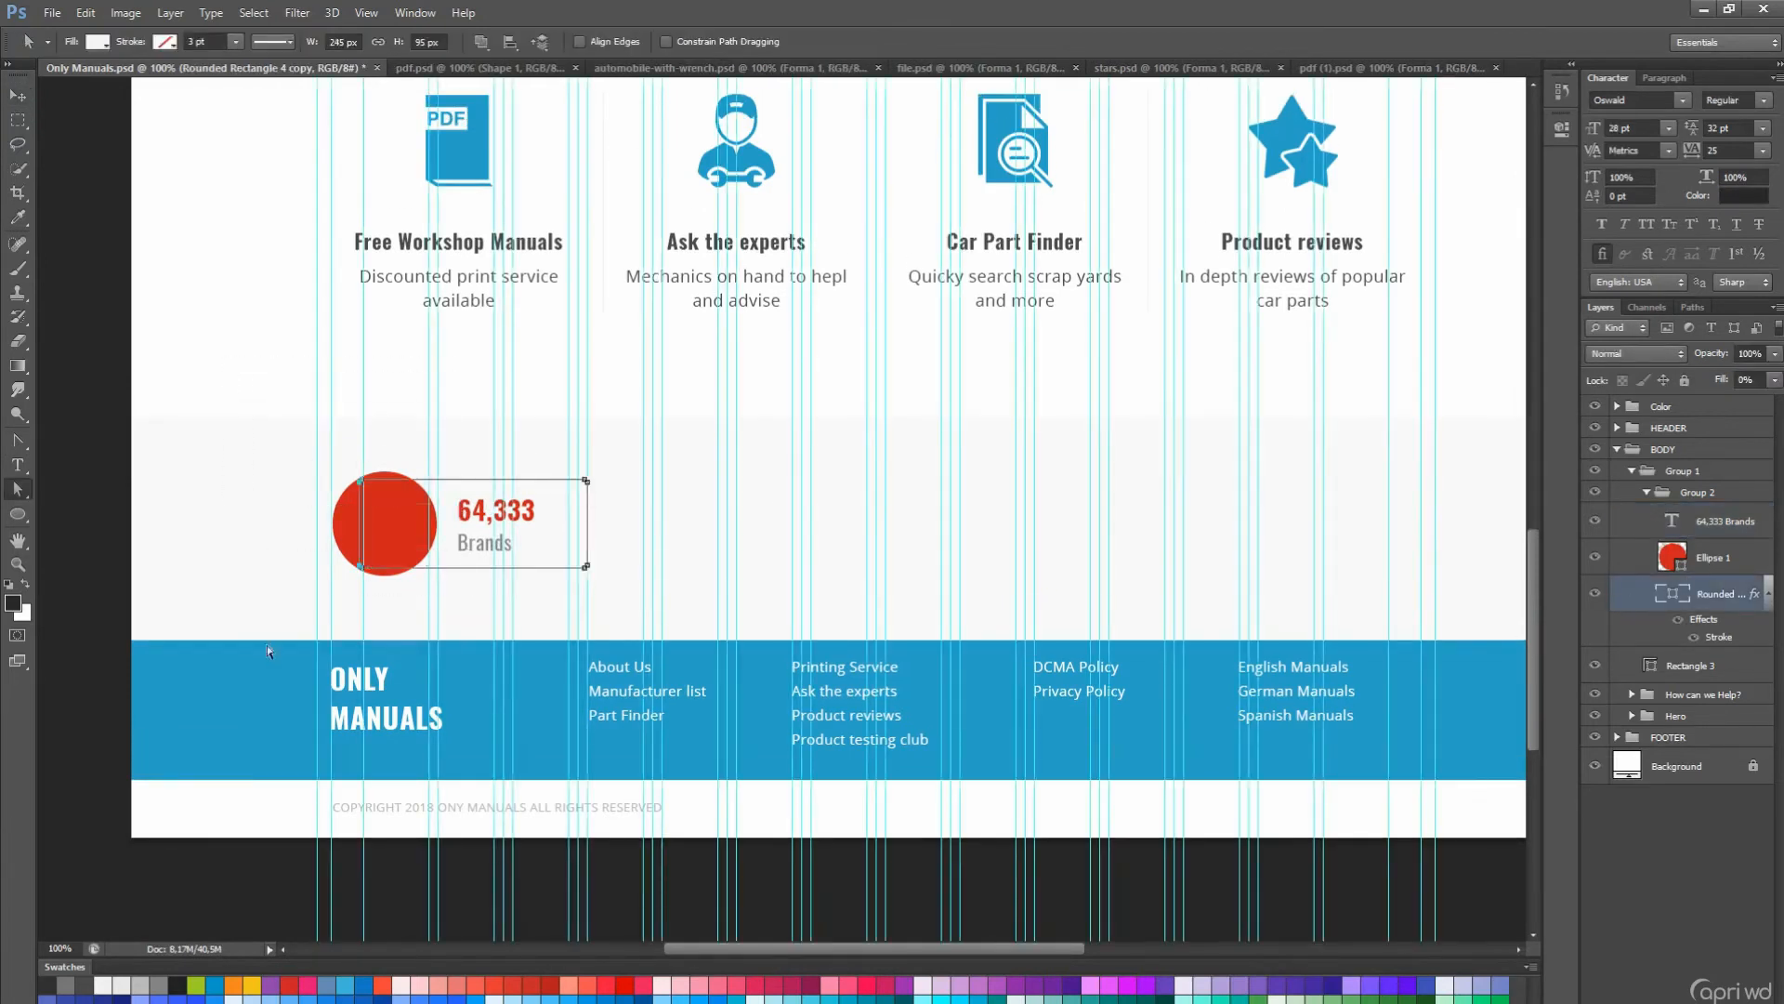
pyautogui.hotkey('ctrl', ';')
# - Duplicate the 64,333 Brands item group three times across the band to make a row of four
pyautogui.click(1640, 492)
pyautogui.press('v')
pyautogui.scroll(2, 696, 521)
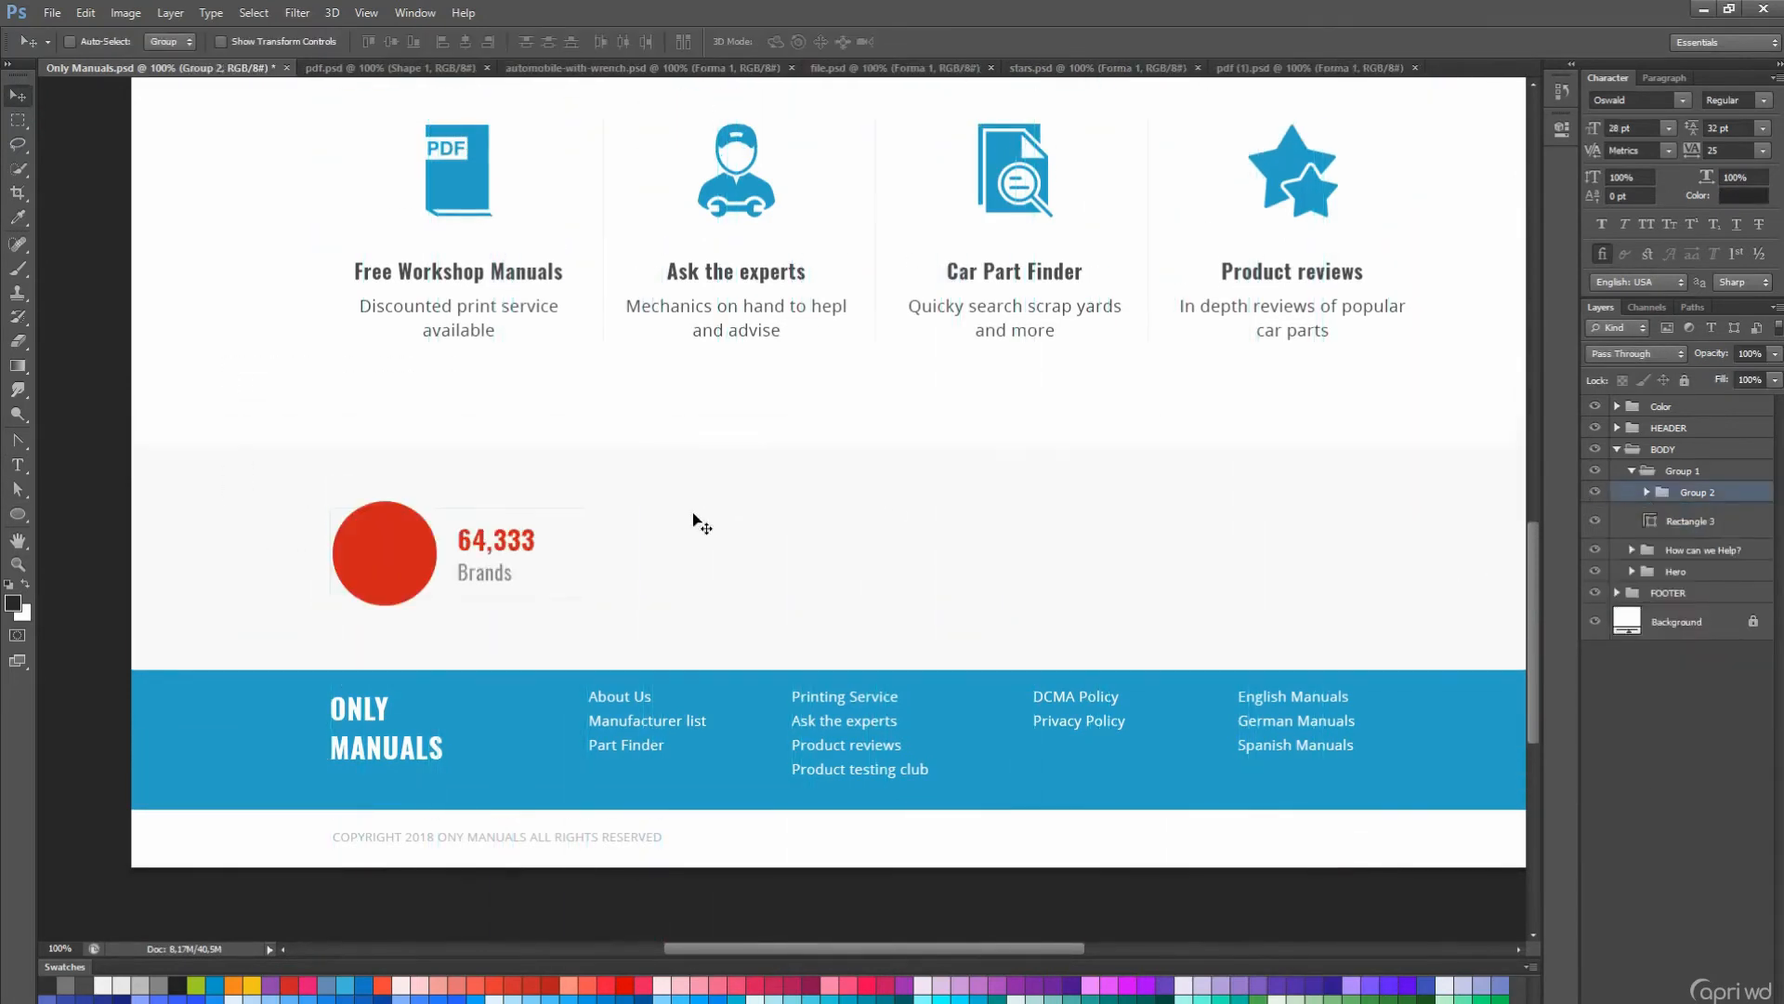
pyautogui.moveTo(449, 611); pyautogui.dragTo(993, 611)
pyautogui.moveTo(992, 610); pyautogui.dragTo(1270, 625)
# - Align the last copy with the right column guide and space the four items evenly across the band
pyautogui.hotkey('ctrl', ';')
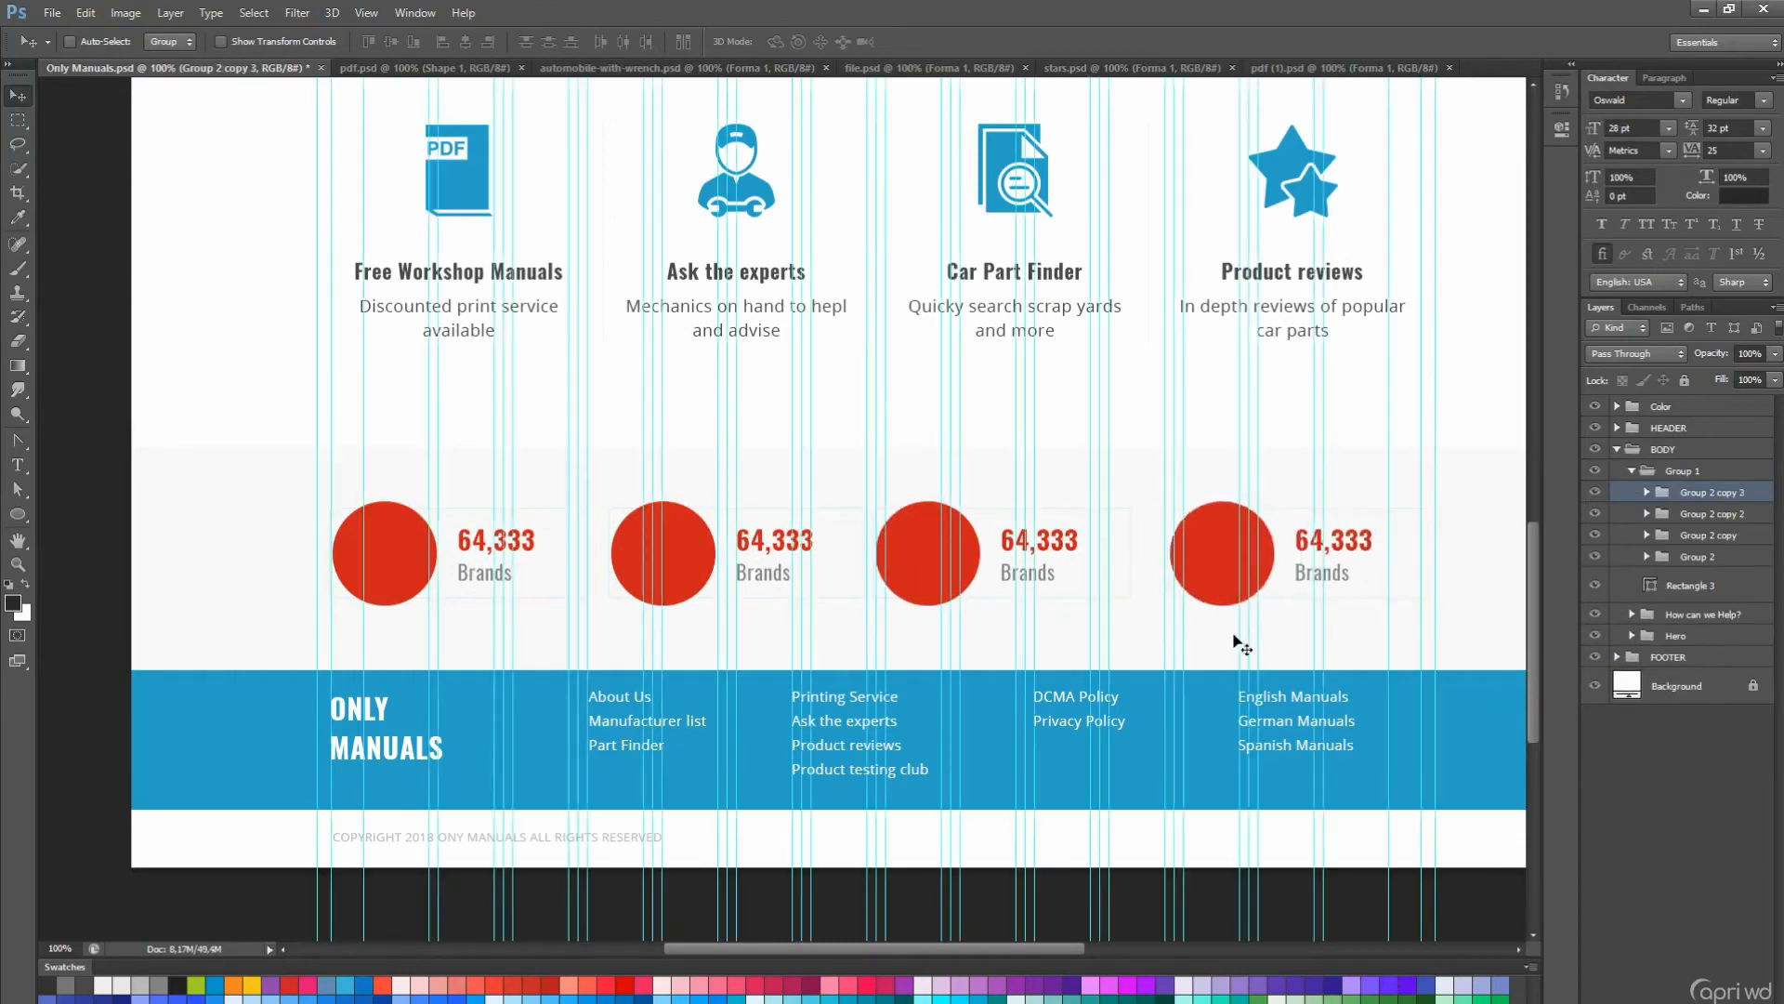
pyautogui.press('a')
pyautogui.hotkey('ctrl', ';')
pyautogui.scroll(5, 848, 626)
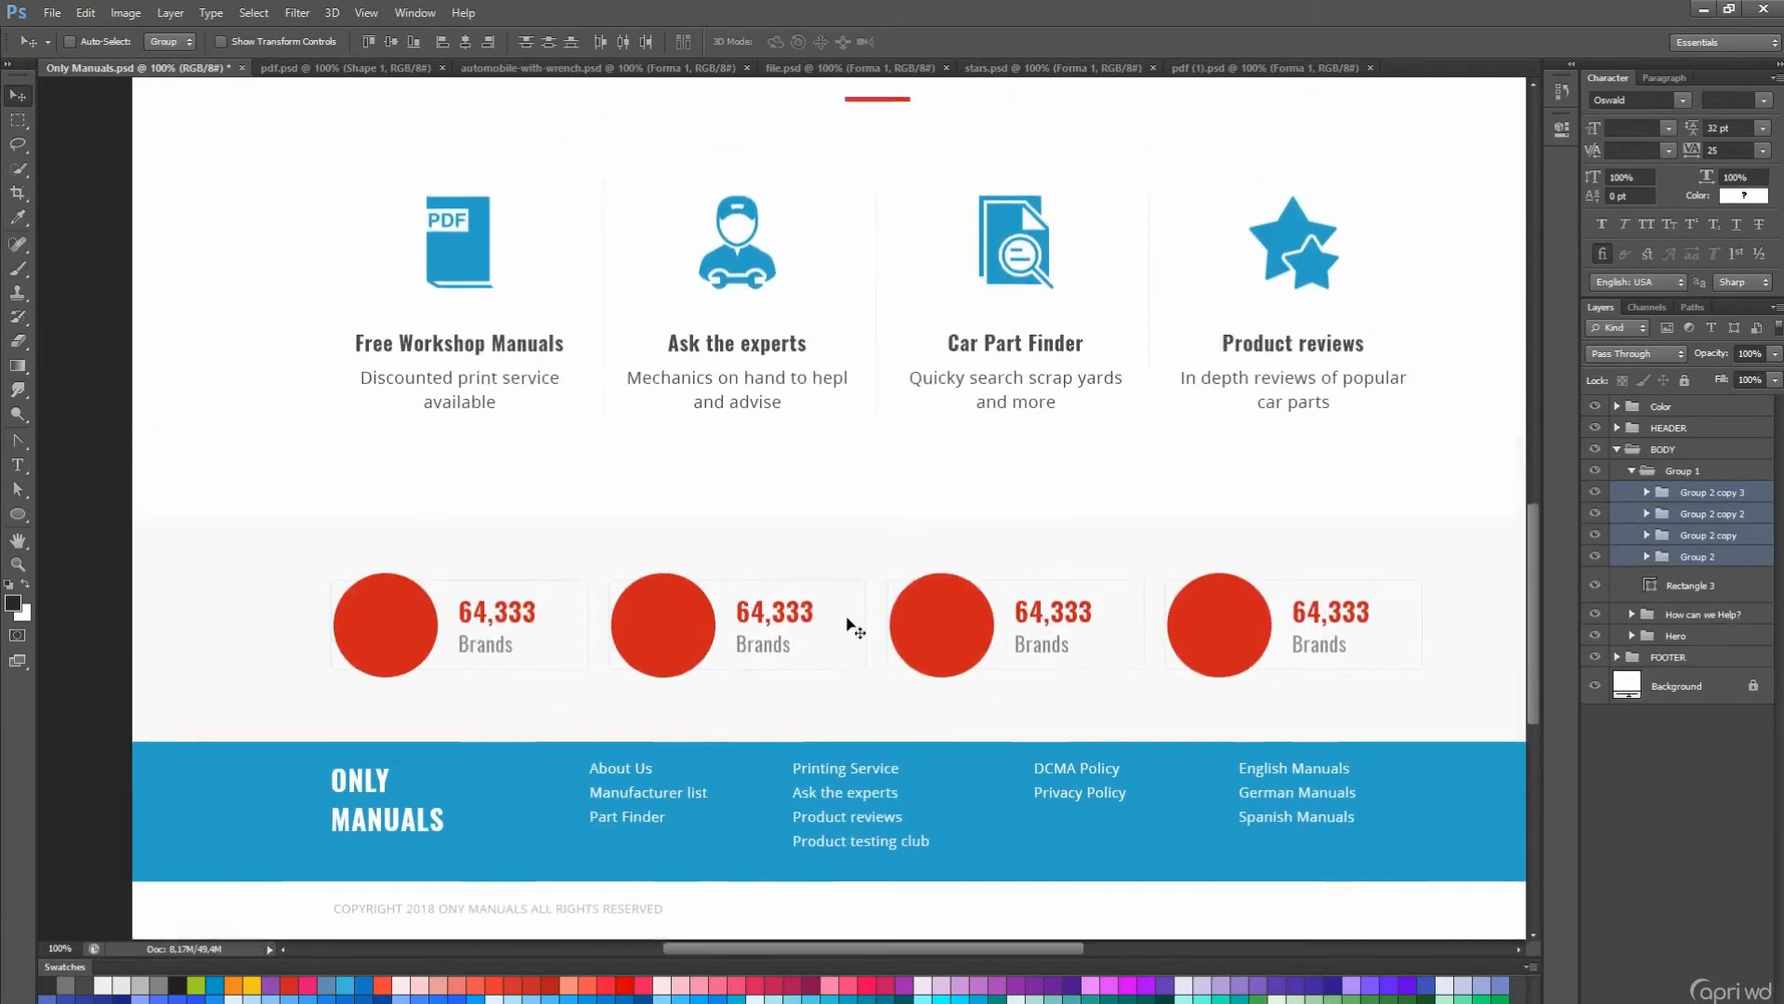
# - Hide the rounded placeholder rectangles in all four statistics items
pyautogui.click(492, 706)
pyautogui.doubleClick(1664, 657)
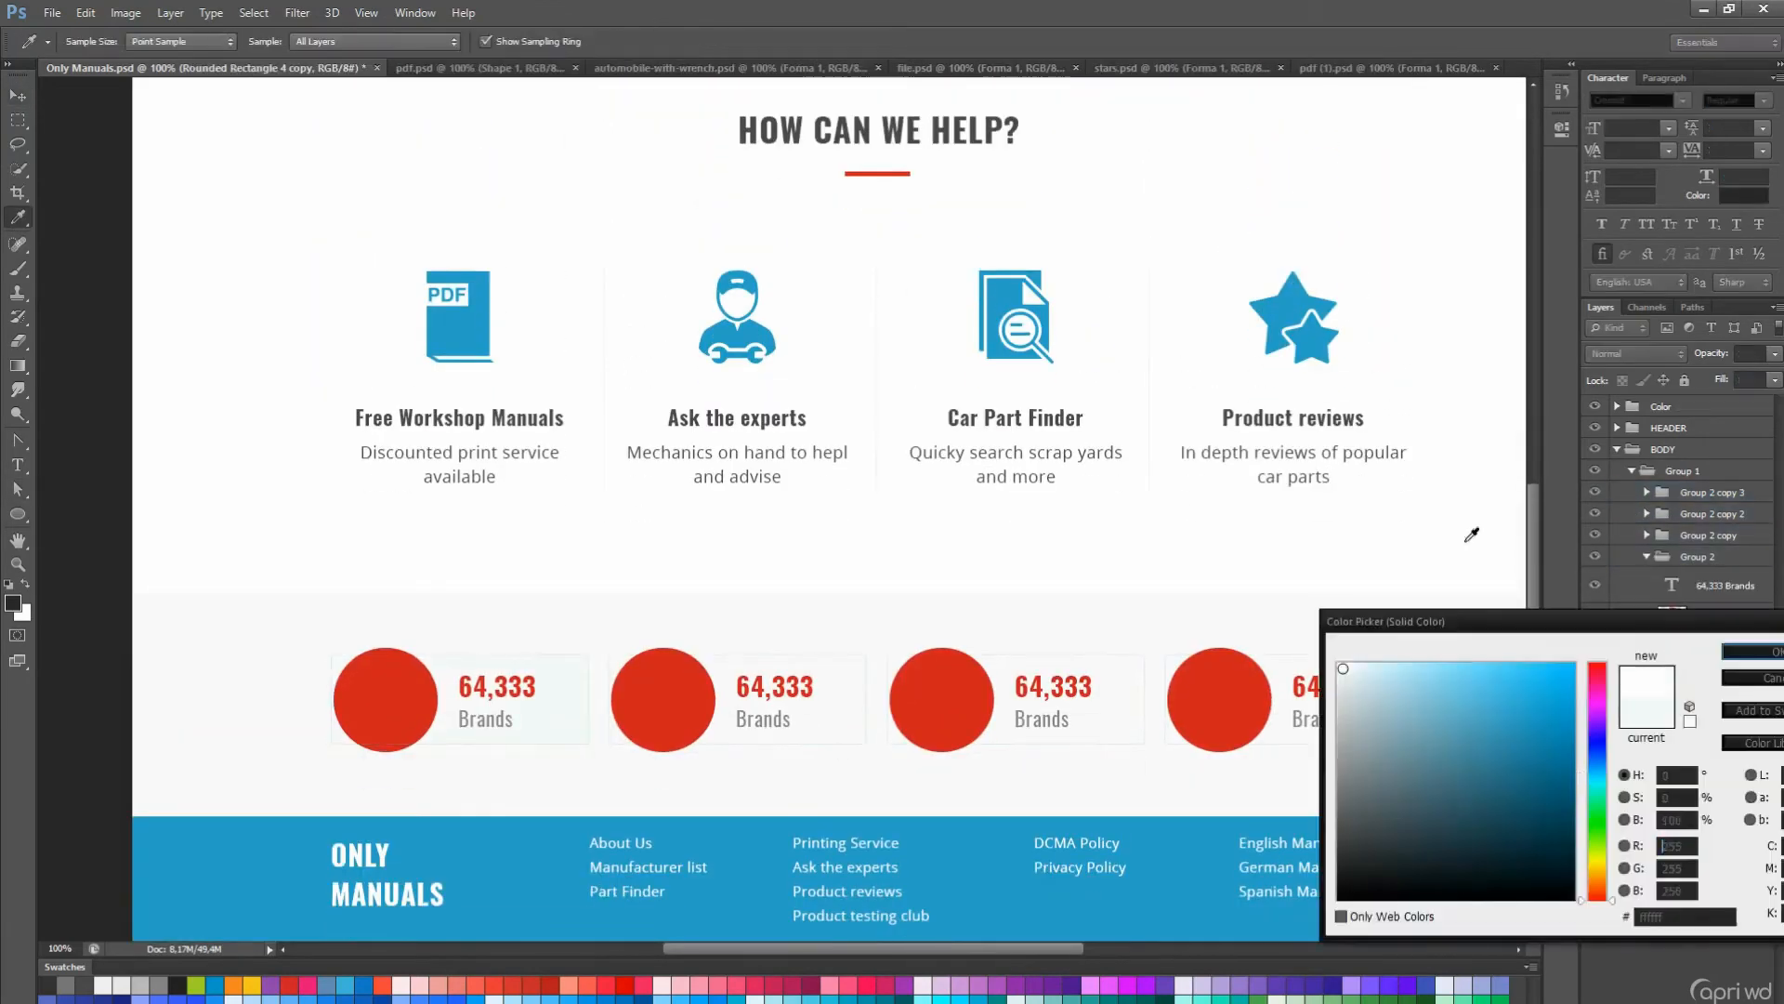
pyautogui.press('Escape')
pyautogui.scroll(-2, 1115, 641)
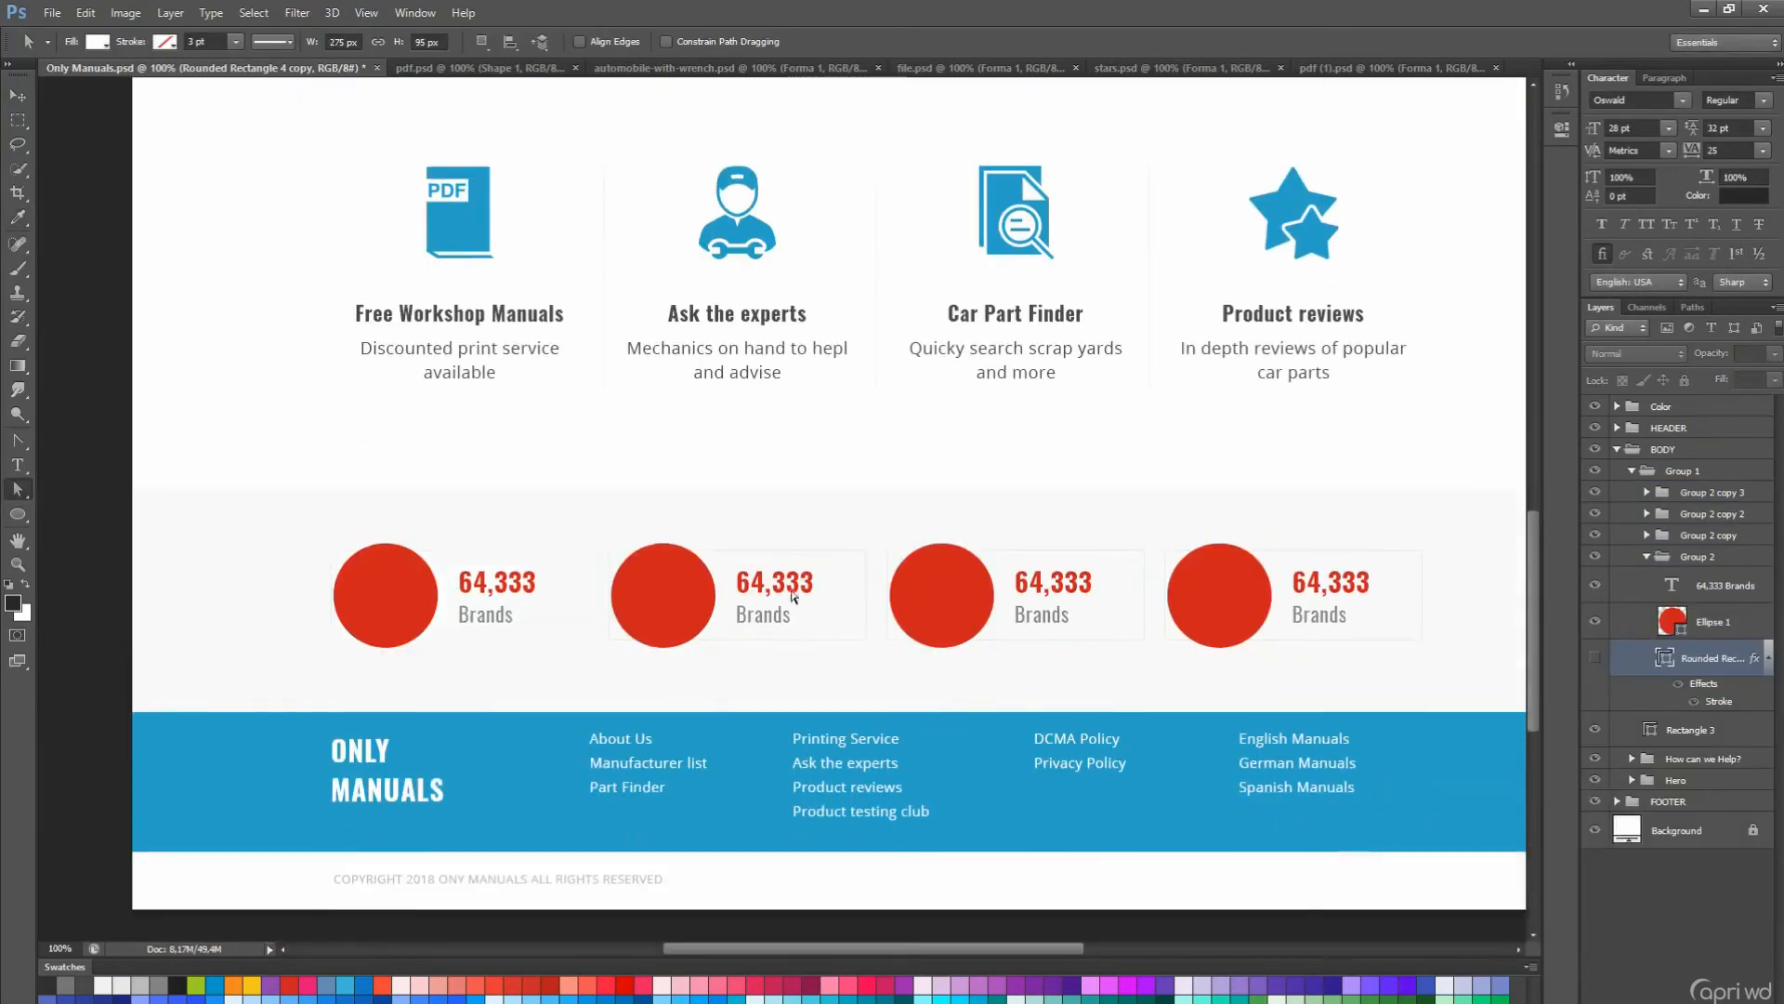
pyautogui.click(792, 596)
pyautogui.click(1022, 599)
pyautogui.click(1208, 599)
pyautogui.click(1126, 605)
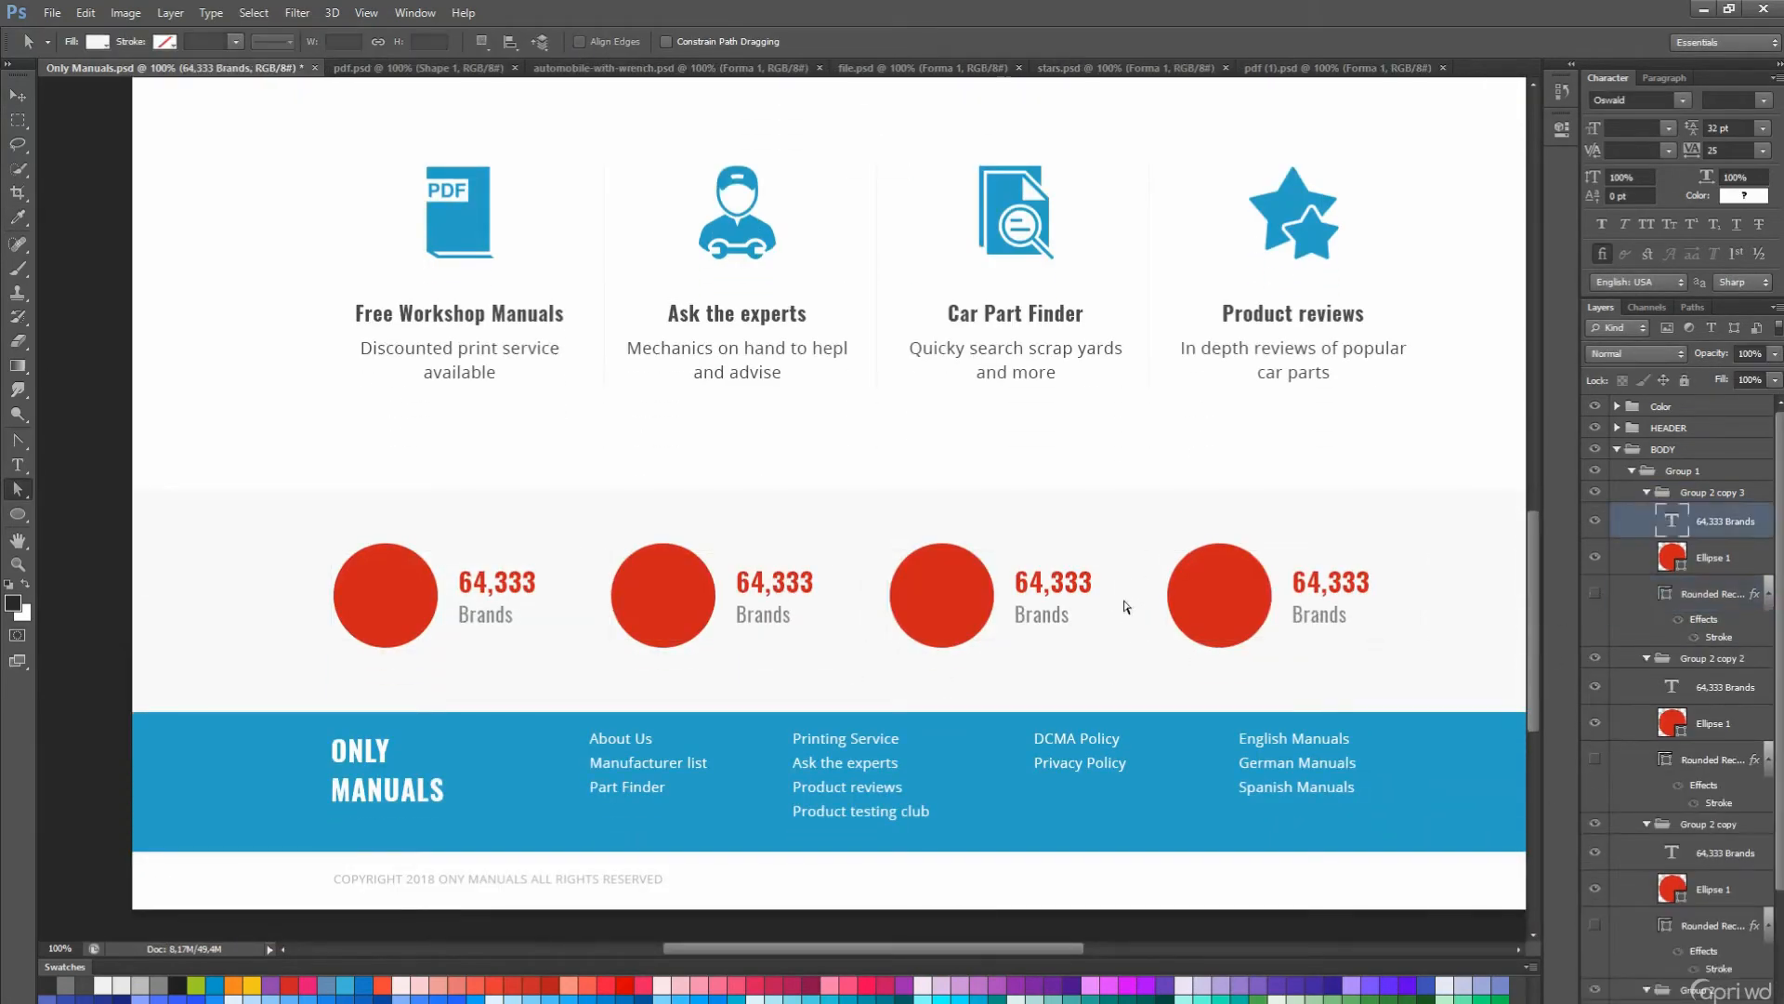
# - Replace the second item's text with 2,688,443 and Manuals
pyautogui.scroll(1, 1125, 606)
pyautogui.press('t')
pyautogui.moveTo(765, 627); pyautogui.dragTo(739, 626)
pyautogui.moveTo(738, 628); pyautogui.dragTo(785, 626)
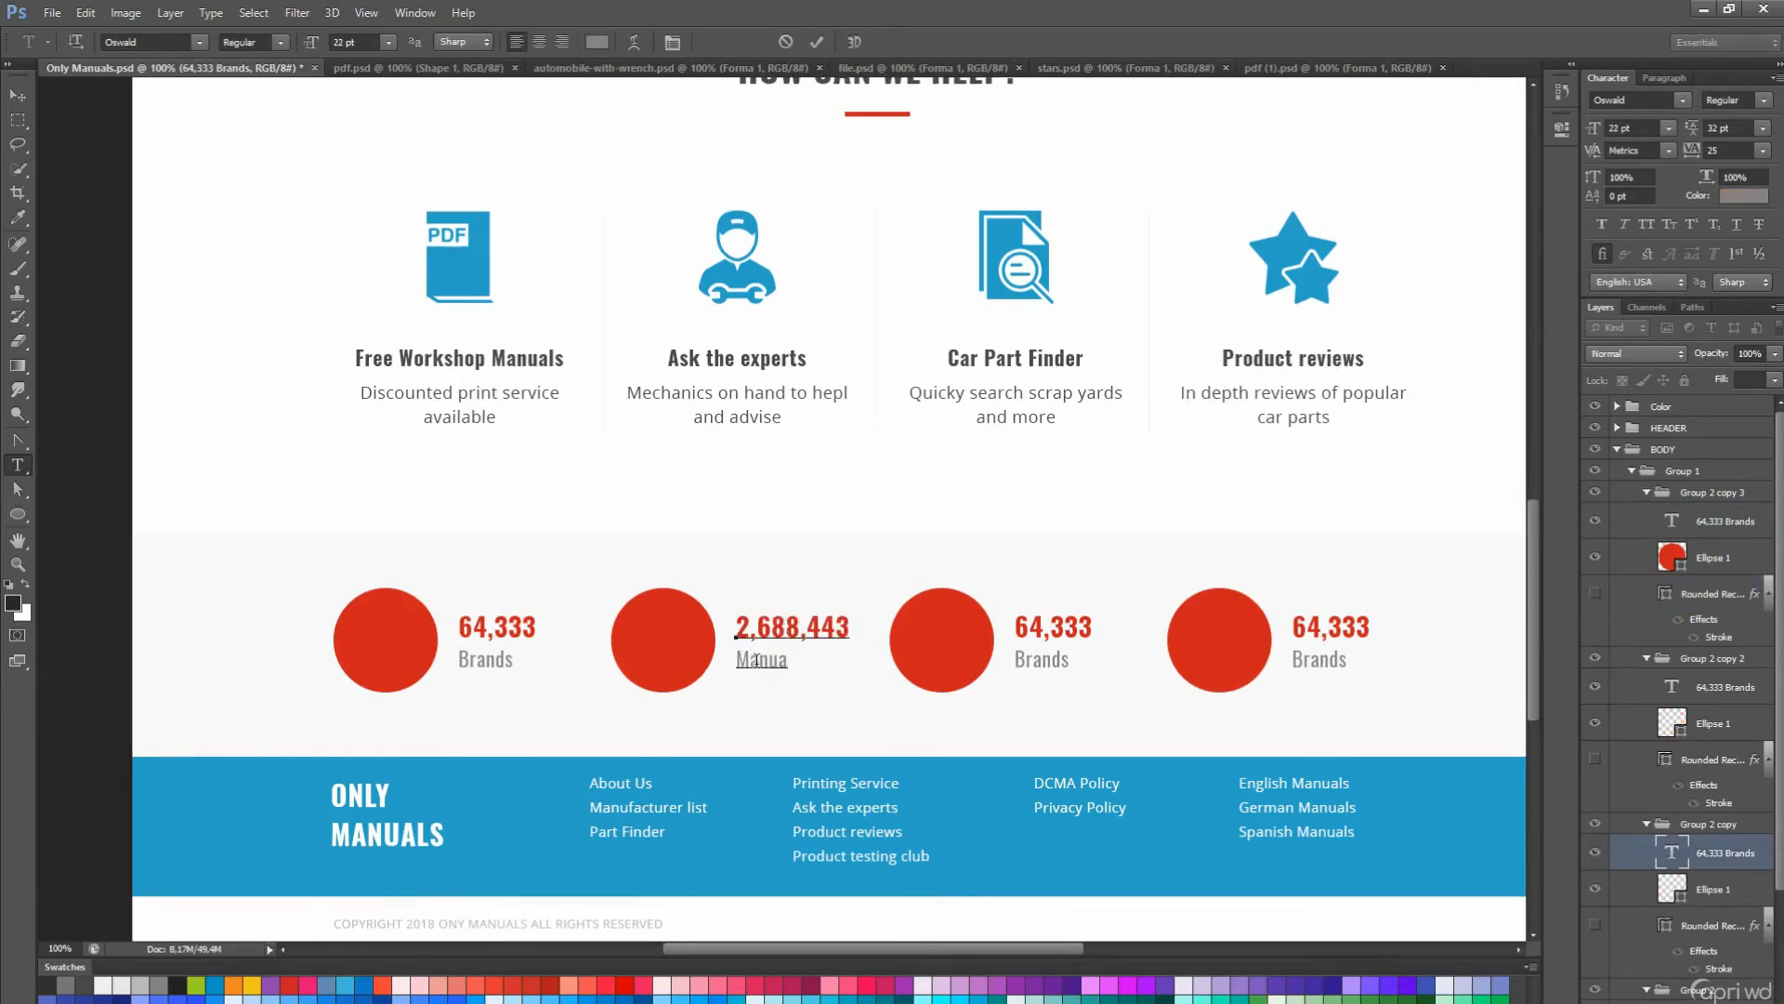
pyautogui.write('s')
# - Change the third item's text to 451,443 Models and the fourth item's text to 717,333 MB of Data
pyautogui.doubleClick(1032, 619)
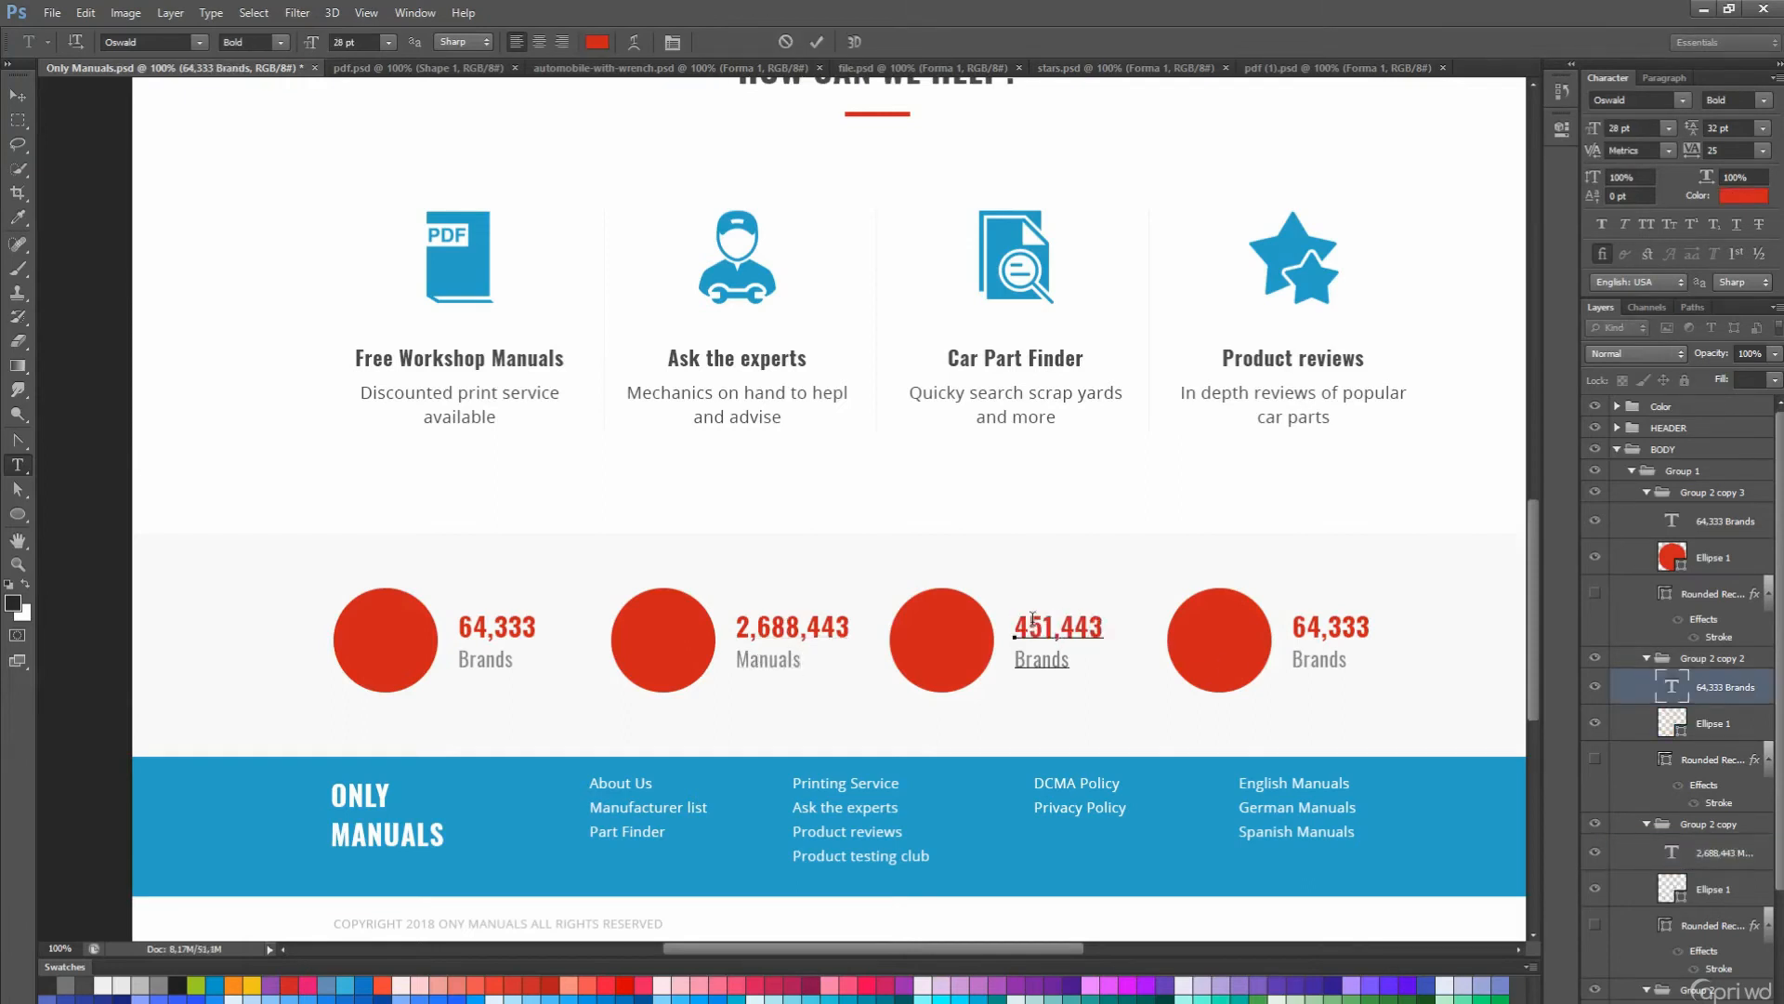
pyautogui.write('s')
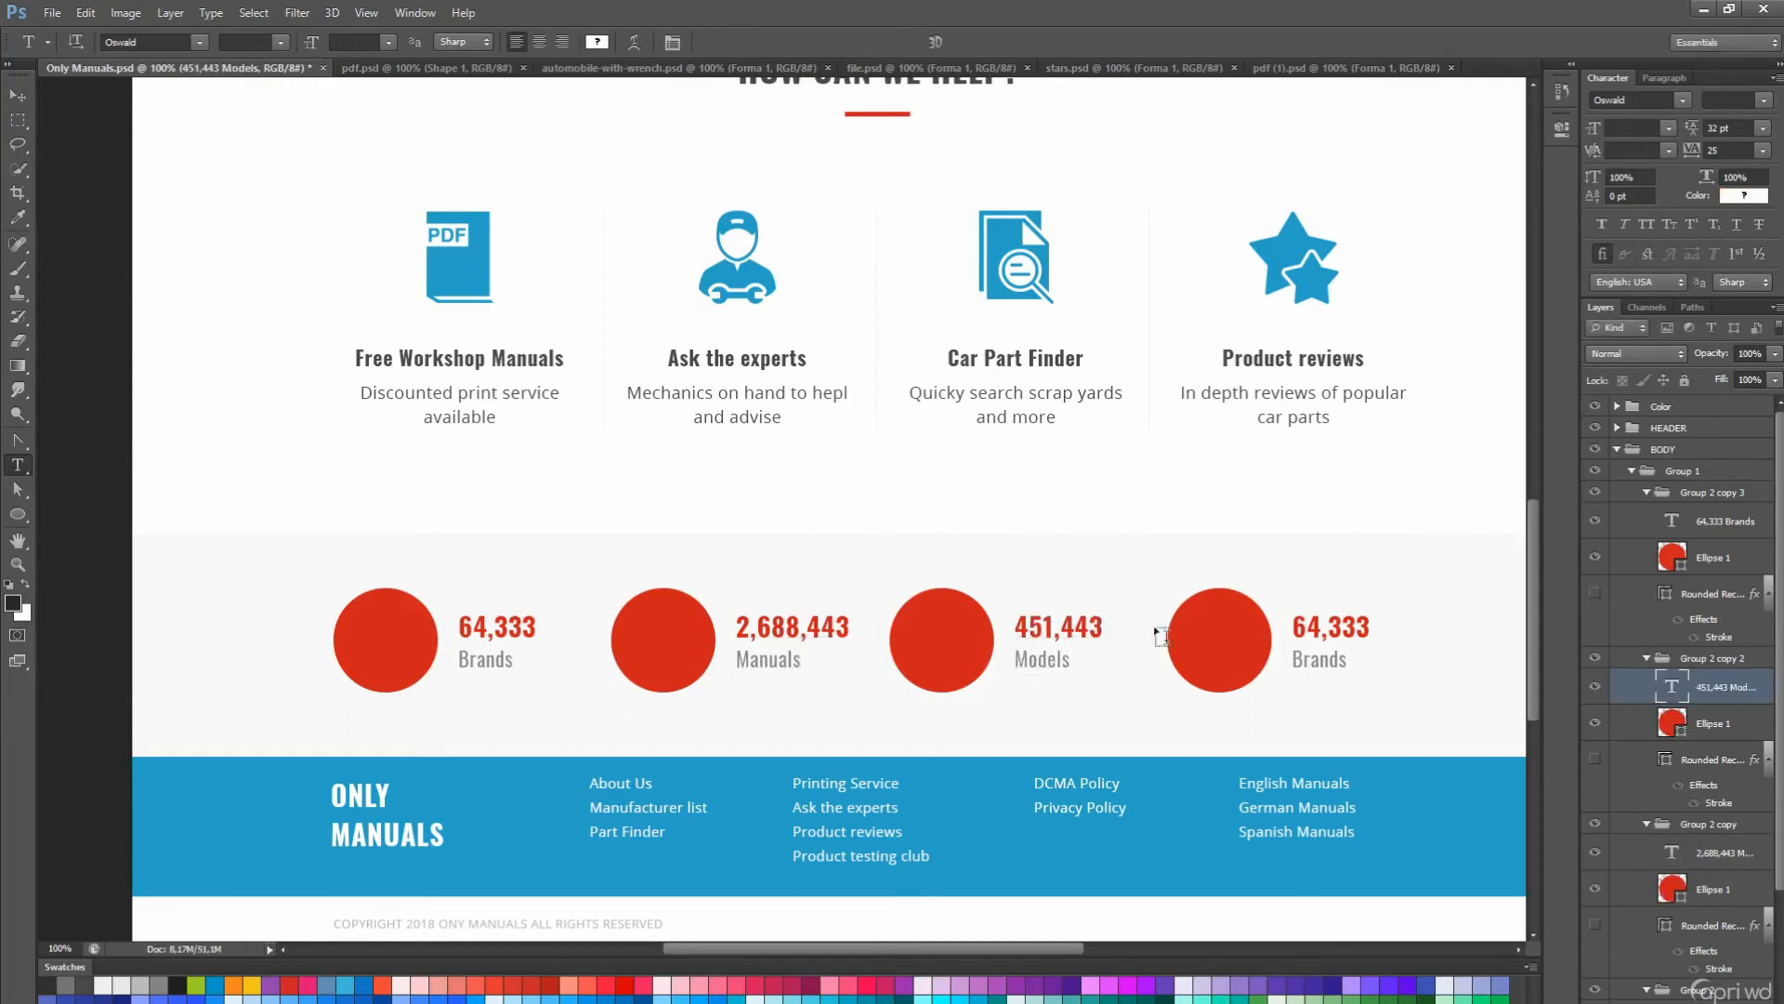
pyautogui.doubleClick(1327, 628)
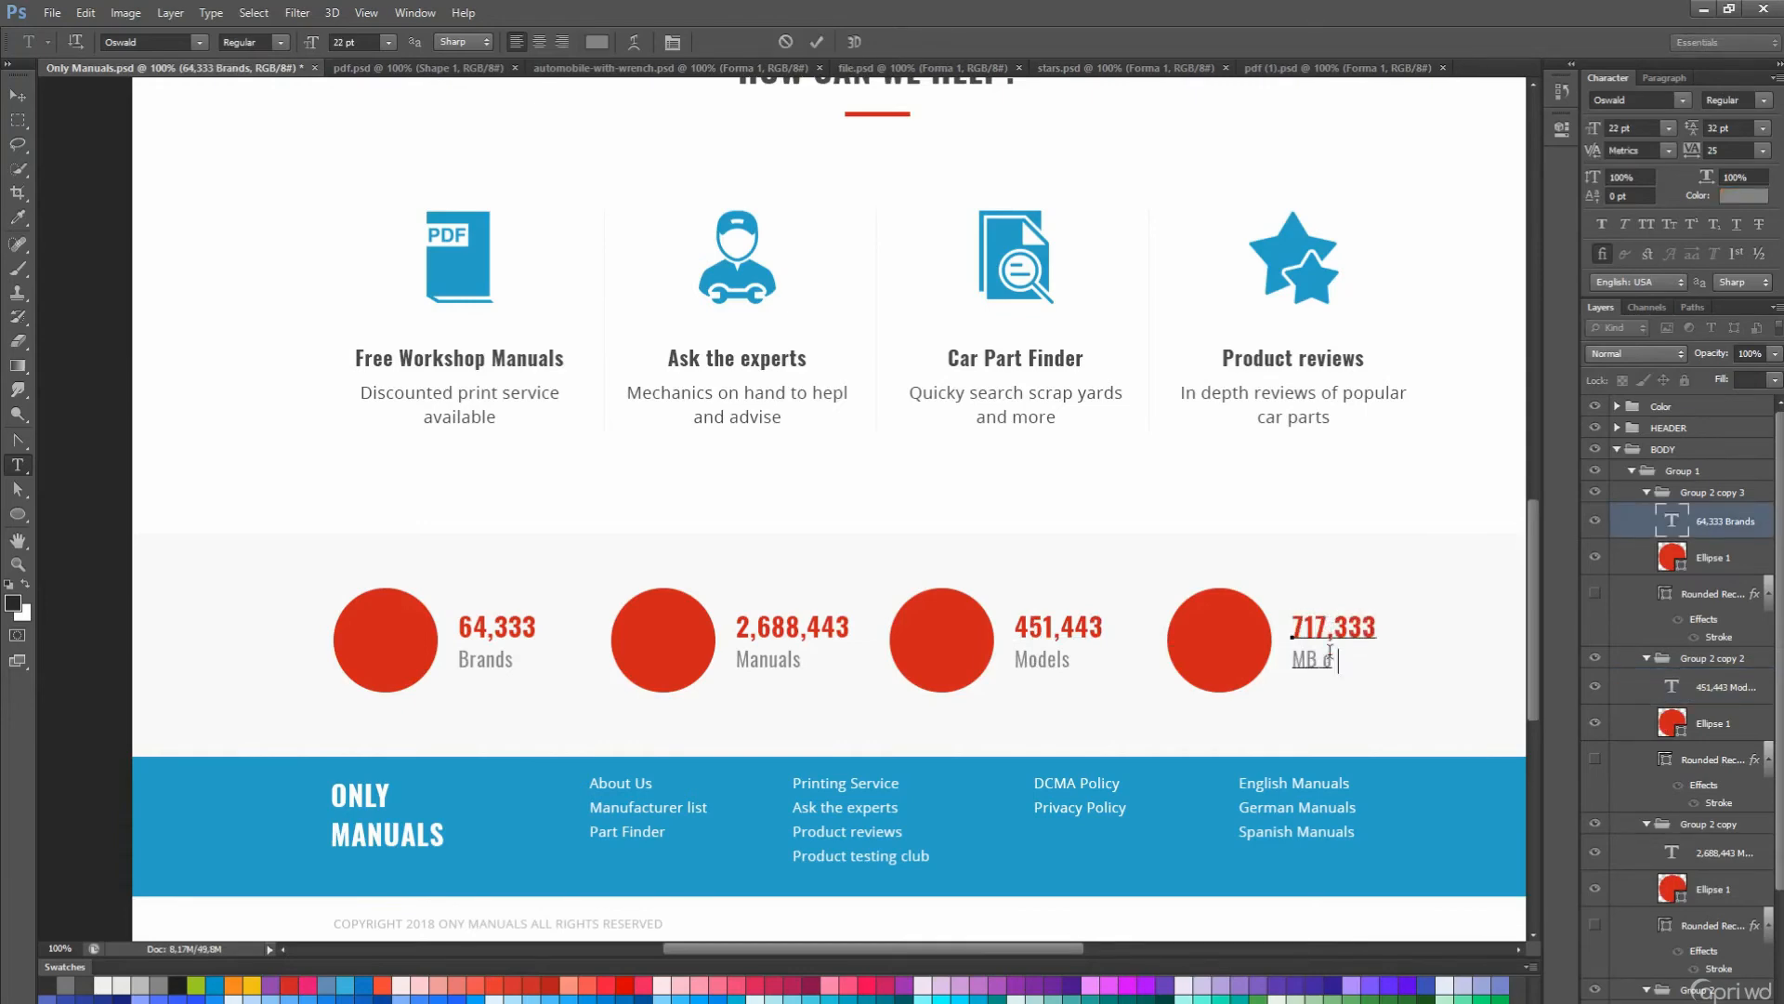
pyautogui.write('ta')
pyautogui.hotkey('ctrl', 'Return')
# - Nudge the 717,333 MB of Data and 451,443 Models texts left, closer to their circles
pyautogui.press('v')
pyautogui.scroll(-3, 1339, 666)
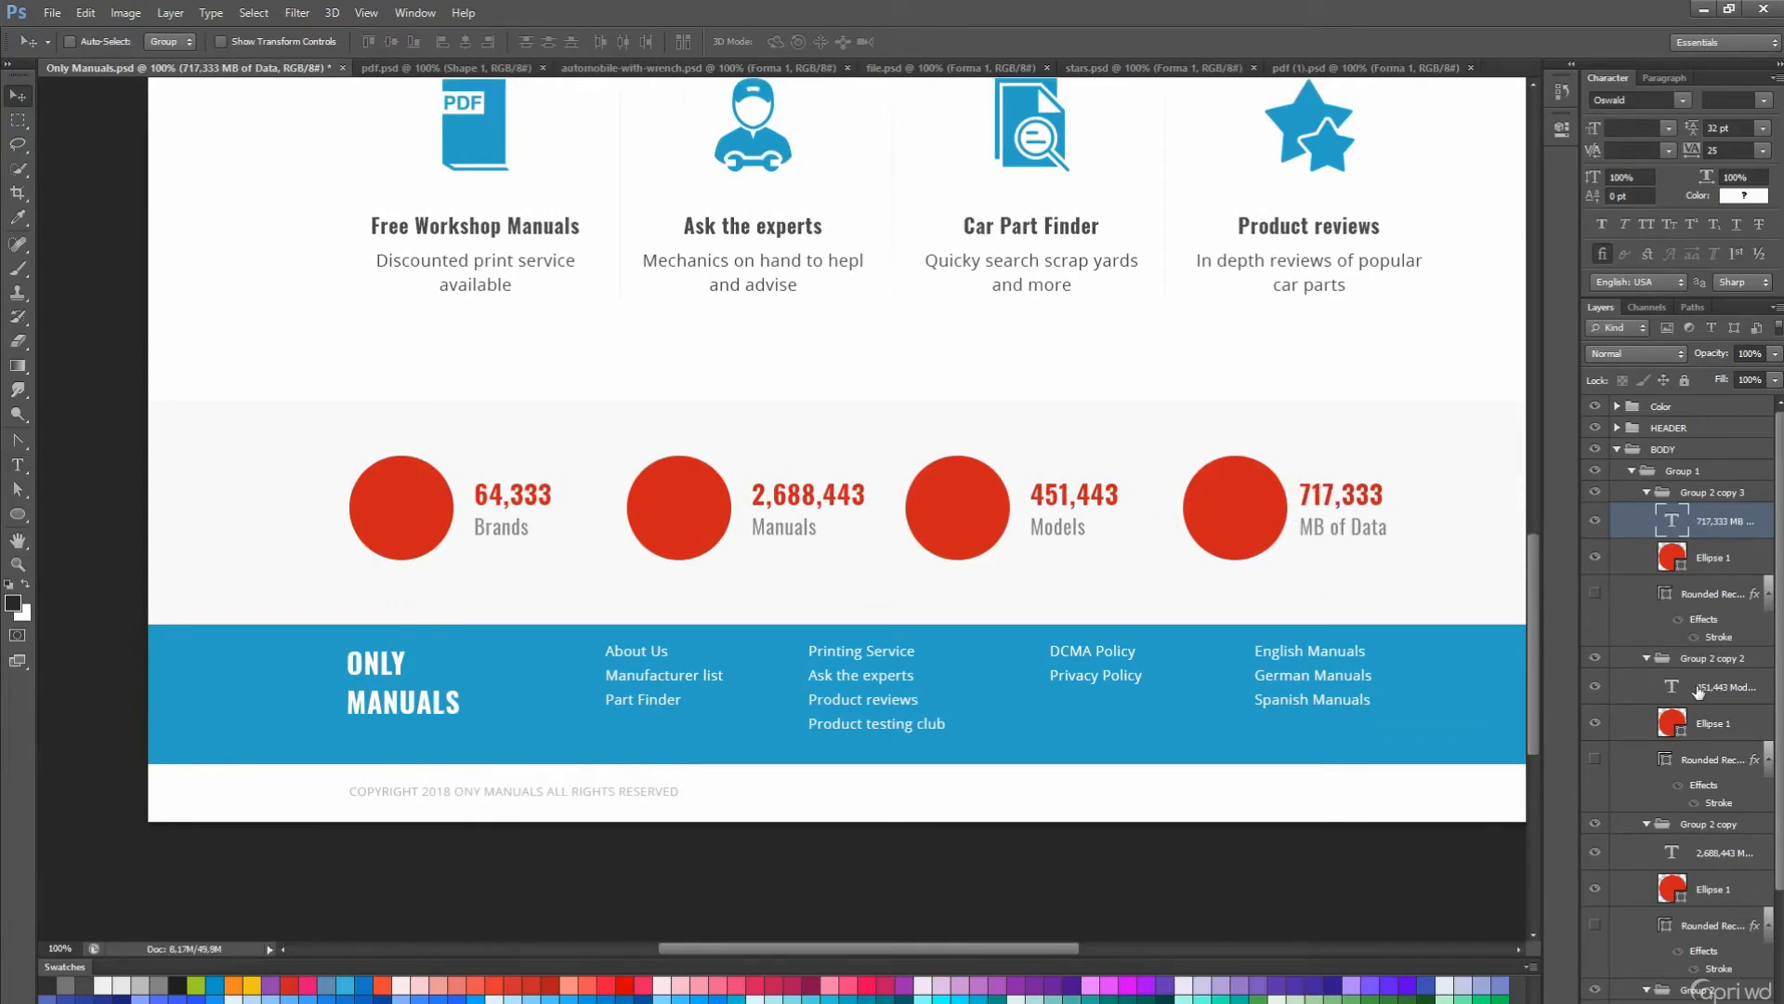
pyautogui.click(1698, 690)
pyautogui.hotkey('shift', 'Left')
pyautogui.hotkey('shift', 'Left')
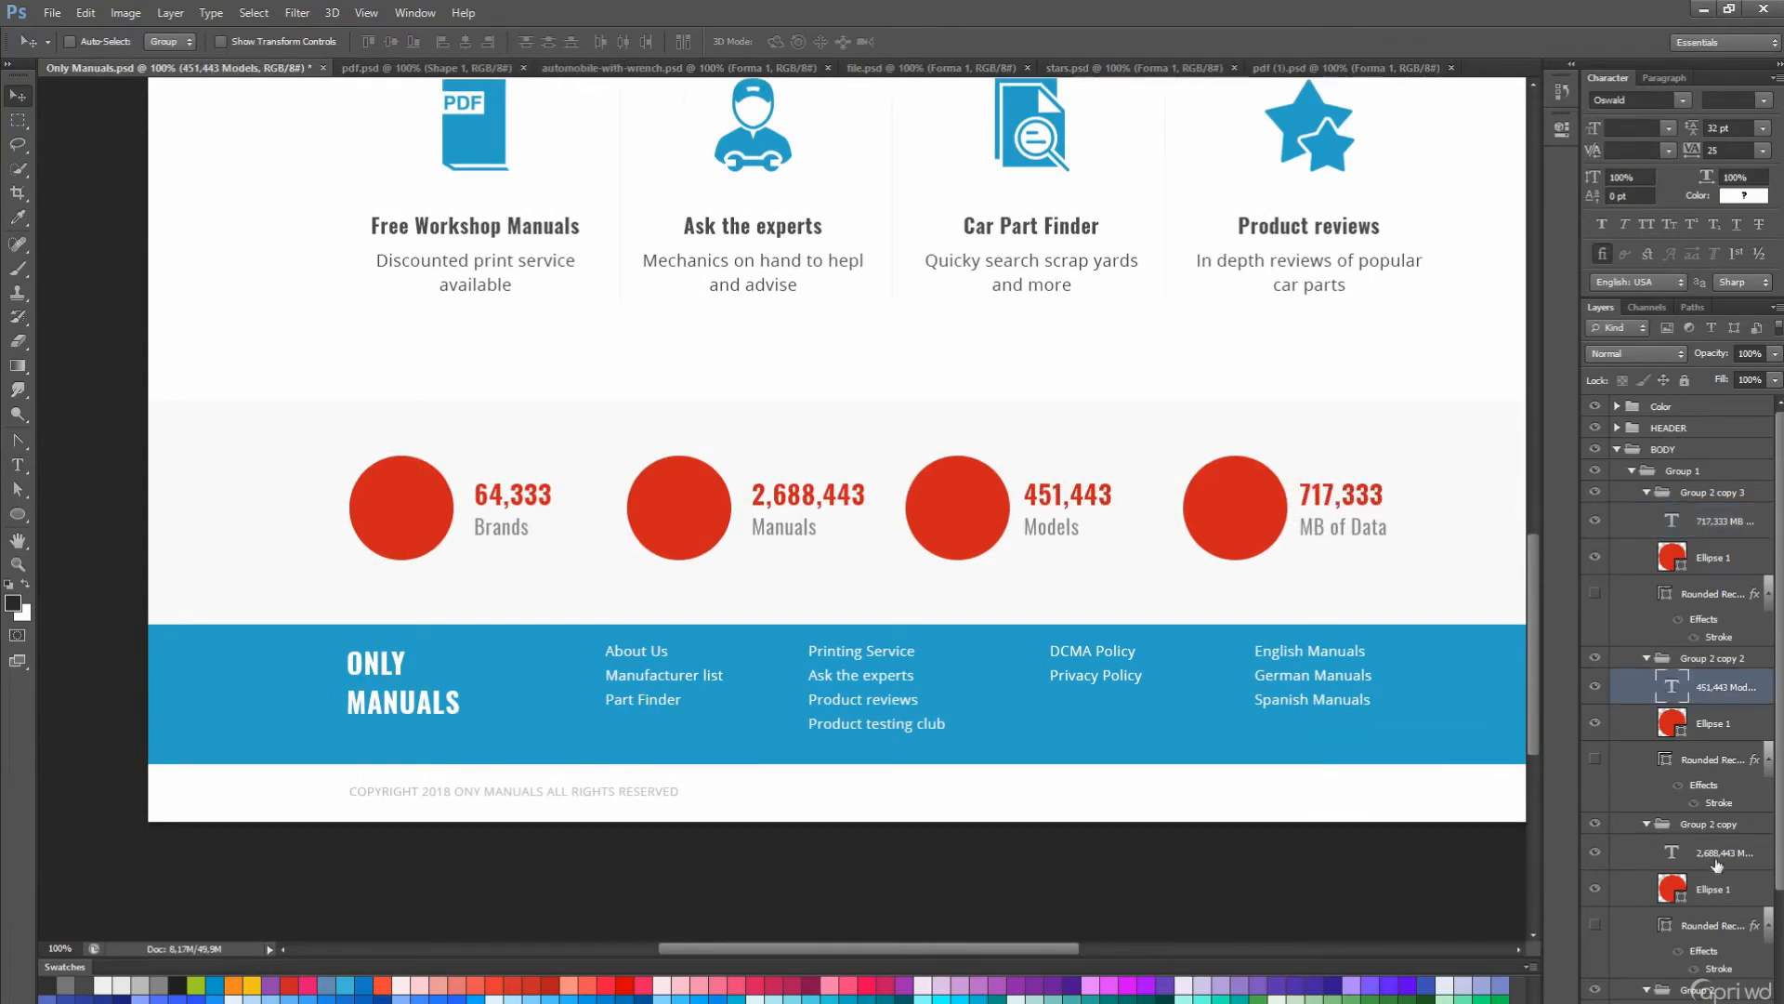
# - Nudge the 2,688,443 Manuals and 64,333 Brands texts left, closer to their circles
pyautogui.click(1718, 856)
pyautogui.hotkey('shift', 'Left')
pyautogui.hotkey('shift', 'Left')
pyautogui.press('Right')
pyautogui.press('Right')
pyautogui.scroll(-3, 1712, 892)
pyautogui.click(1716, 872)
pyautogui.hotkey('shift', 'Left')
pyautogui.hotkey('shift', 'Left')
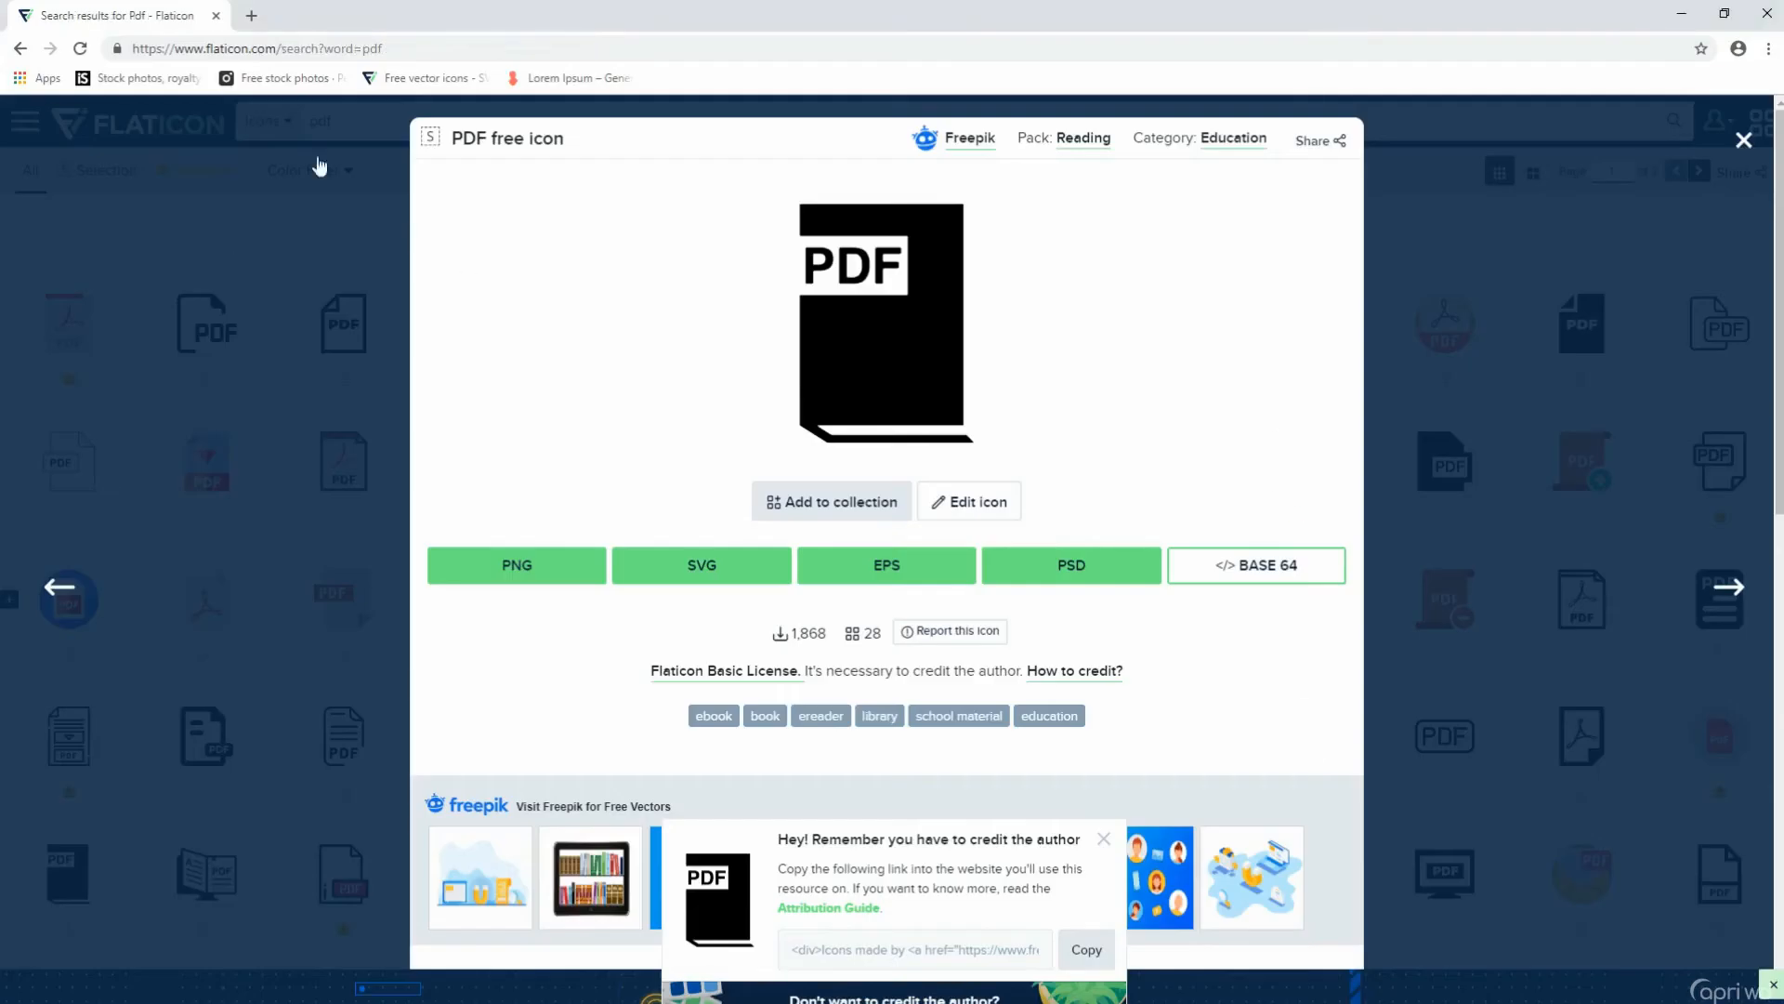
# - Switch to Flaticon, close the PDF icon preview and search the icons for brands
pyautogui.click(319, 167)
pyautogui.doubleClick(321, 122)
pyautogui.press('Return')
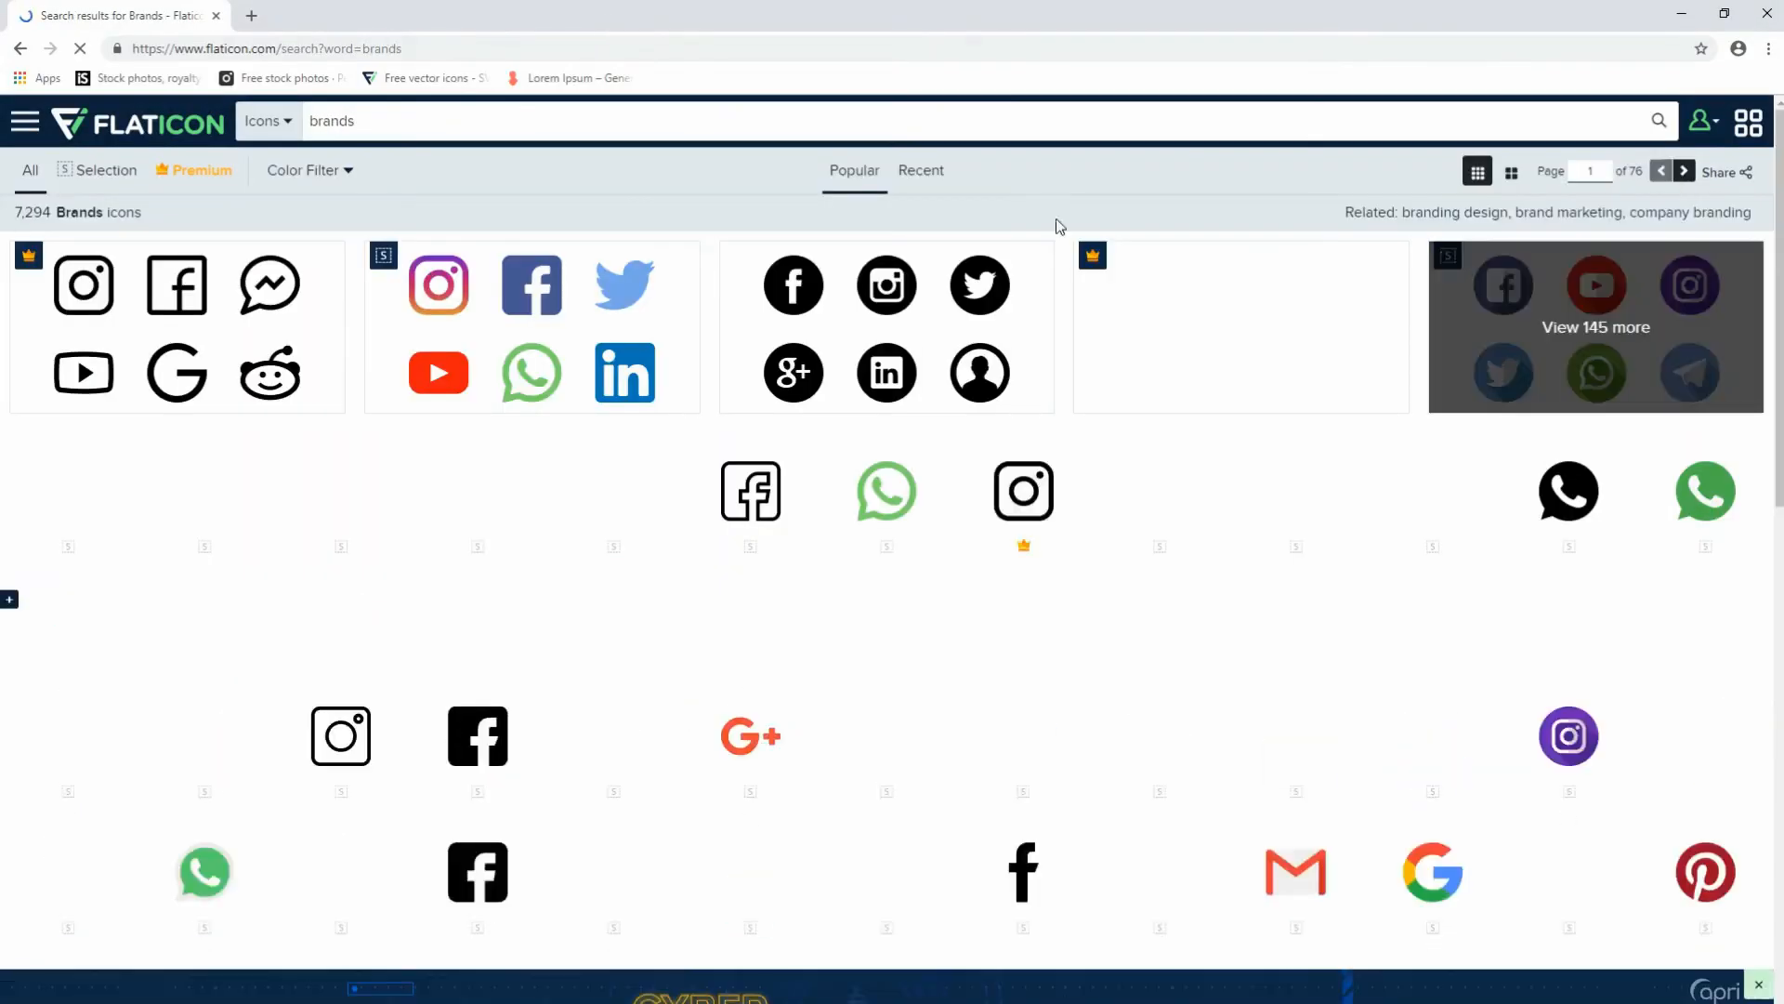
pyautogui.scroll(-3, 1429, 517)
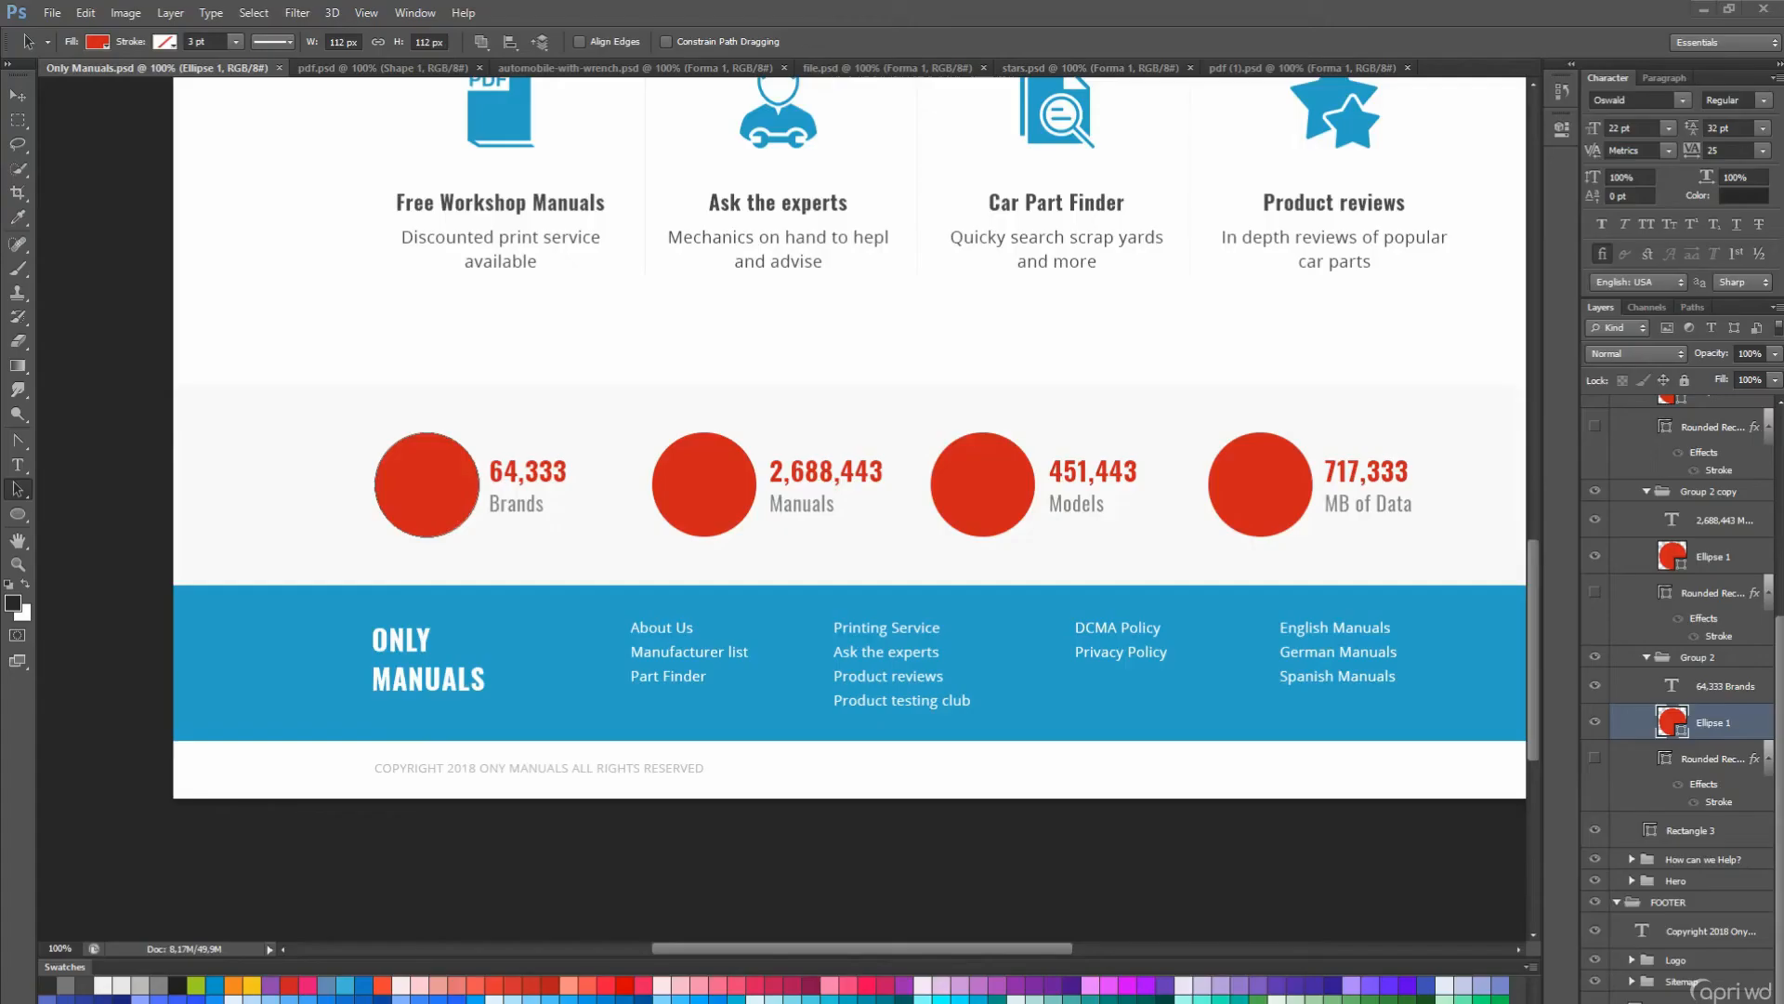
# - Copy the blue PDF icon from Free Workshop Manuals into the second item's group, above its red circle, in the Only Manuals design
pyautogui.scroll(3, 510, 280)
pyautogui.click(510, 280)
pyautogui.hotkey('ctrl', 'c')
pyautogui.click(1754, 553)
pyautogui.hotkey('ctrl', 'v')
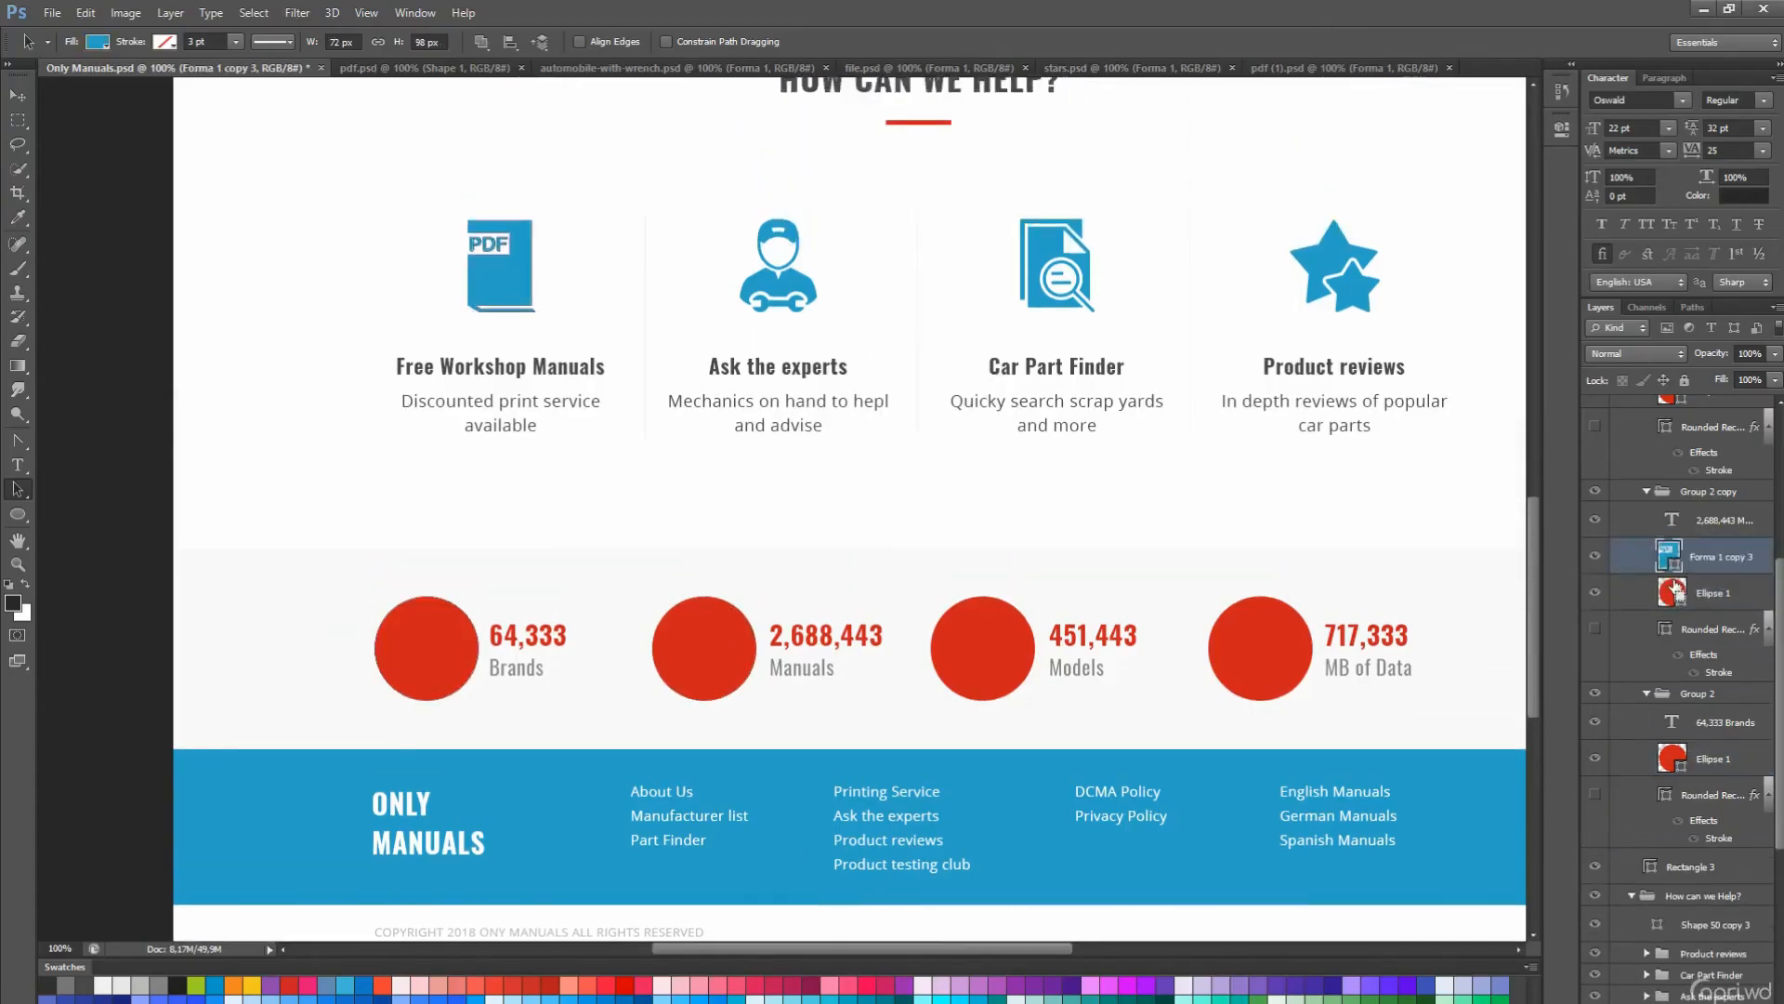
# - Scale down the copied PDF icon, recoloured white and centred inside the 2,688,443 Manuals circle
pyautogui.keyDown('ctrl'); pyautogui.click(1673, 592); pyautogui.keyUp('ctrl')
pyautogui.press('v')
pyautogui.click(465, 42)
pyautogui.click(386, 44)
pyautogui.hotkey('ctrl', 'd')
pyautogui.hotkey('ctrl', 't')
pyautogui.moveTo(738, 602); pyautogui.dragTo(722, 624)
pyautogui.press('Return')
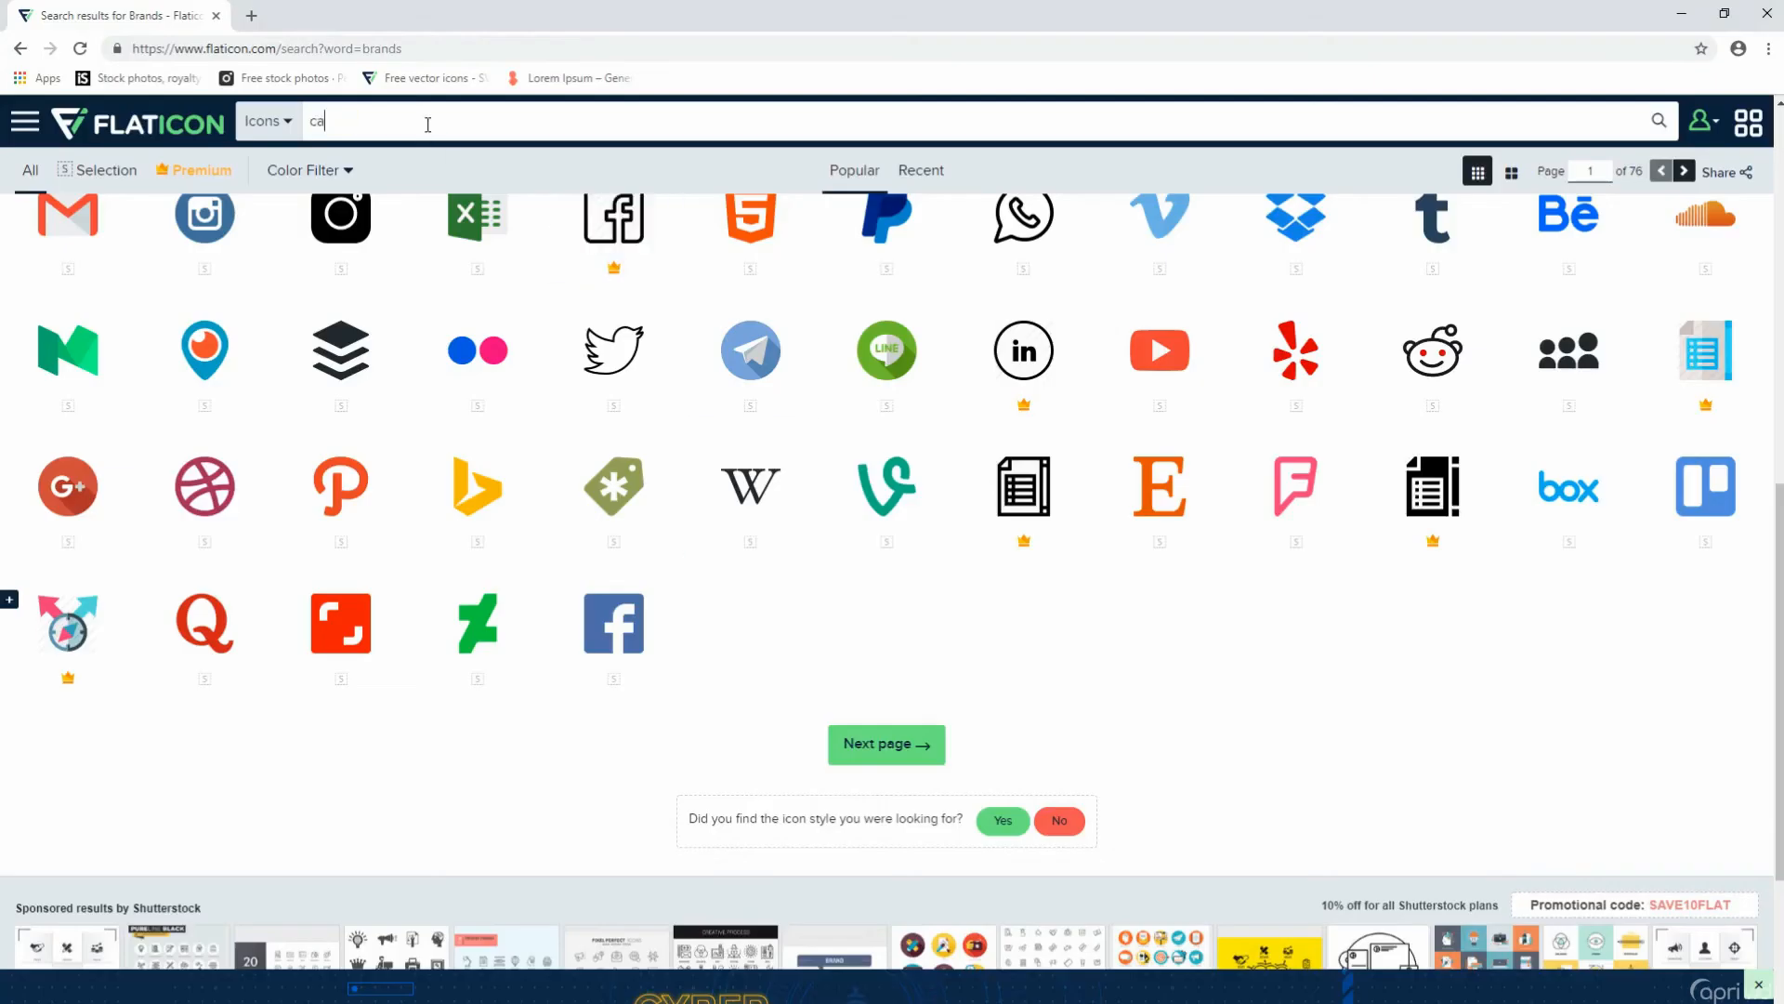
# - Search Flaticon for car icons
pyautogui.write('r')
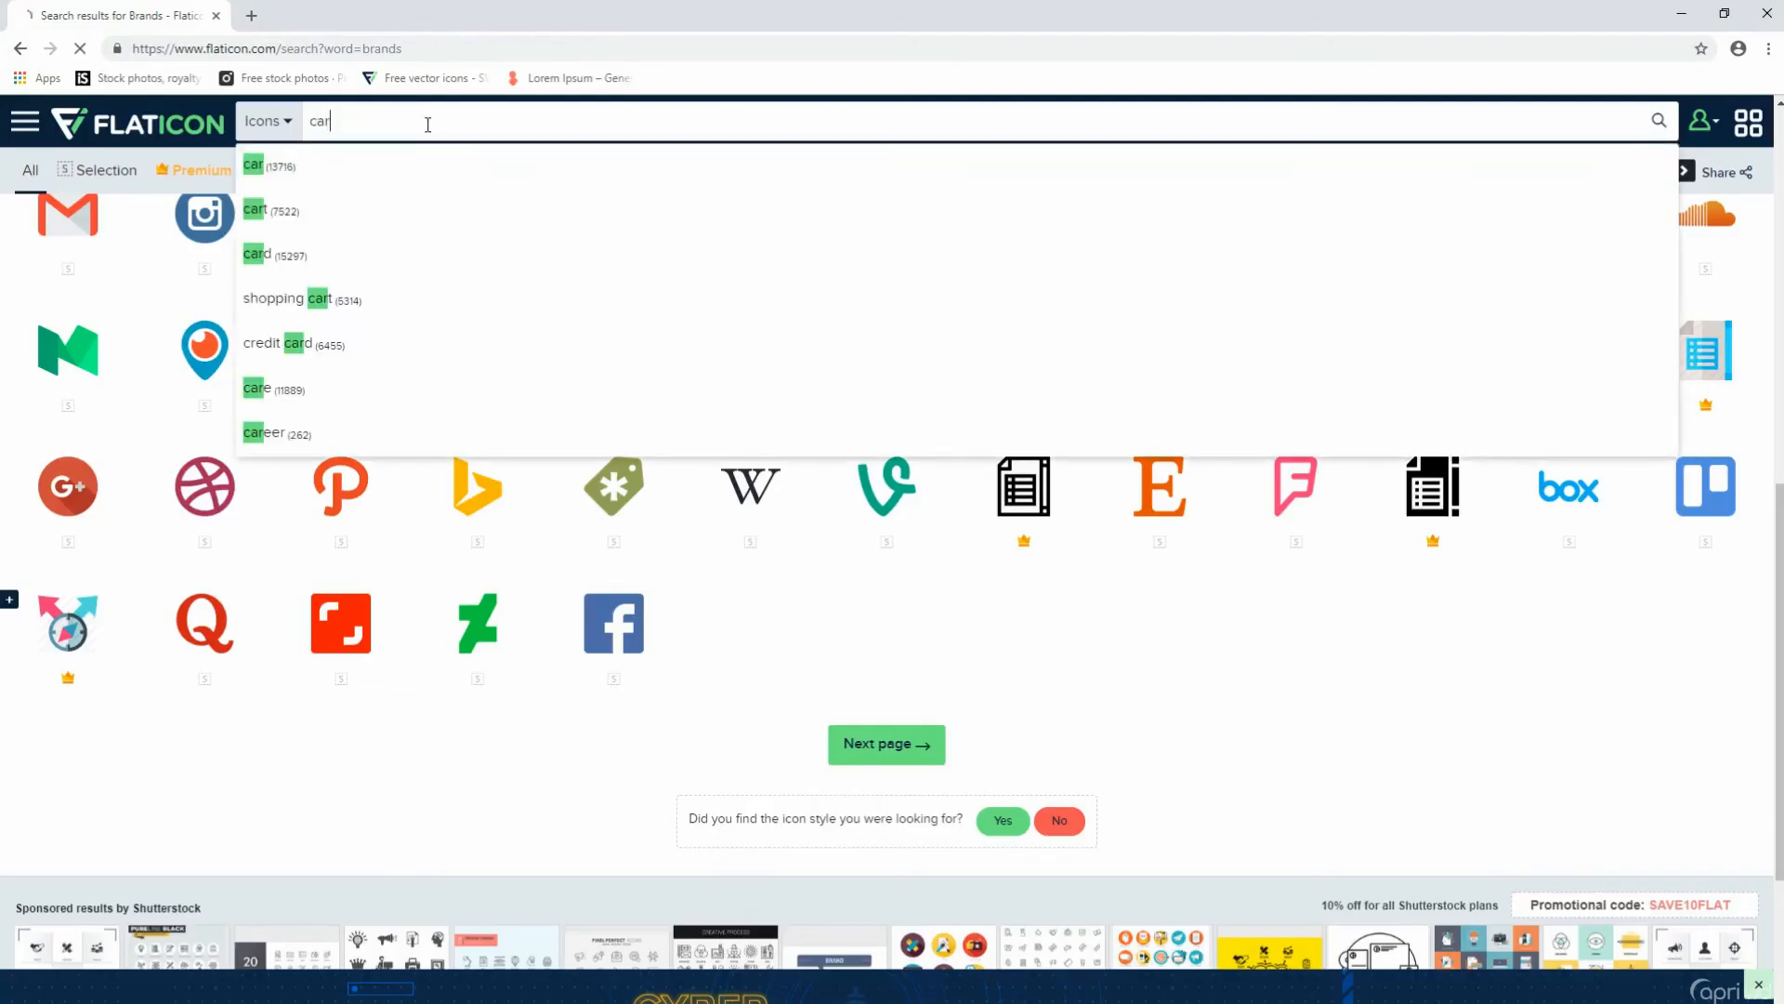
pyautogui.press('Return')
pyautogui.scroll(-2, 343, 964)
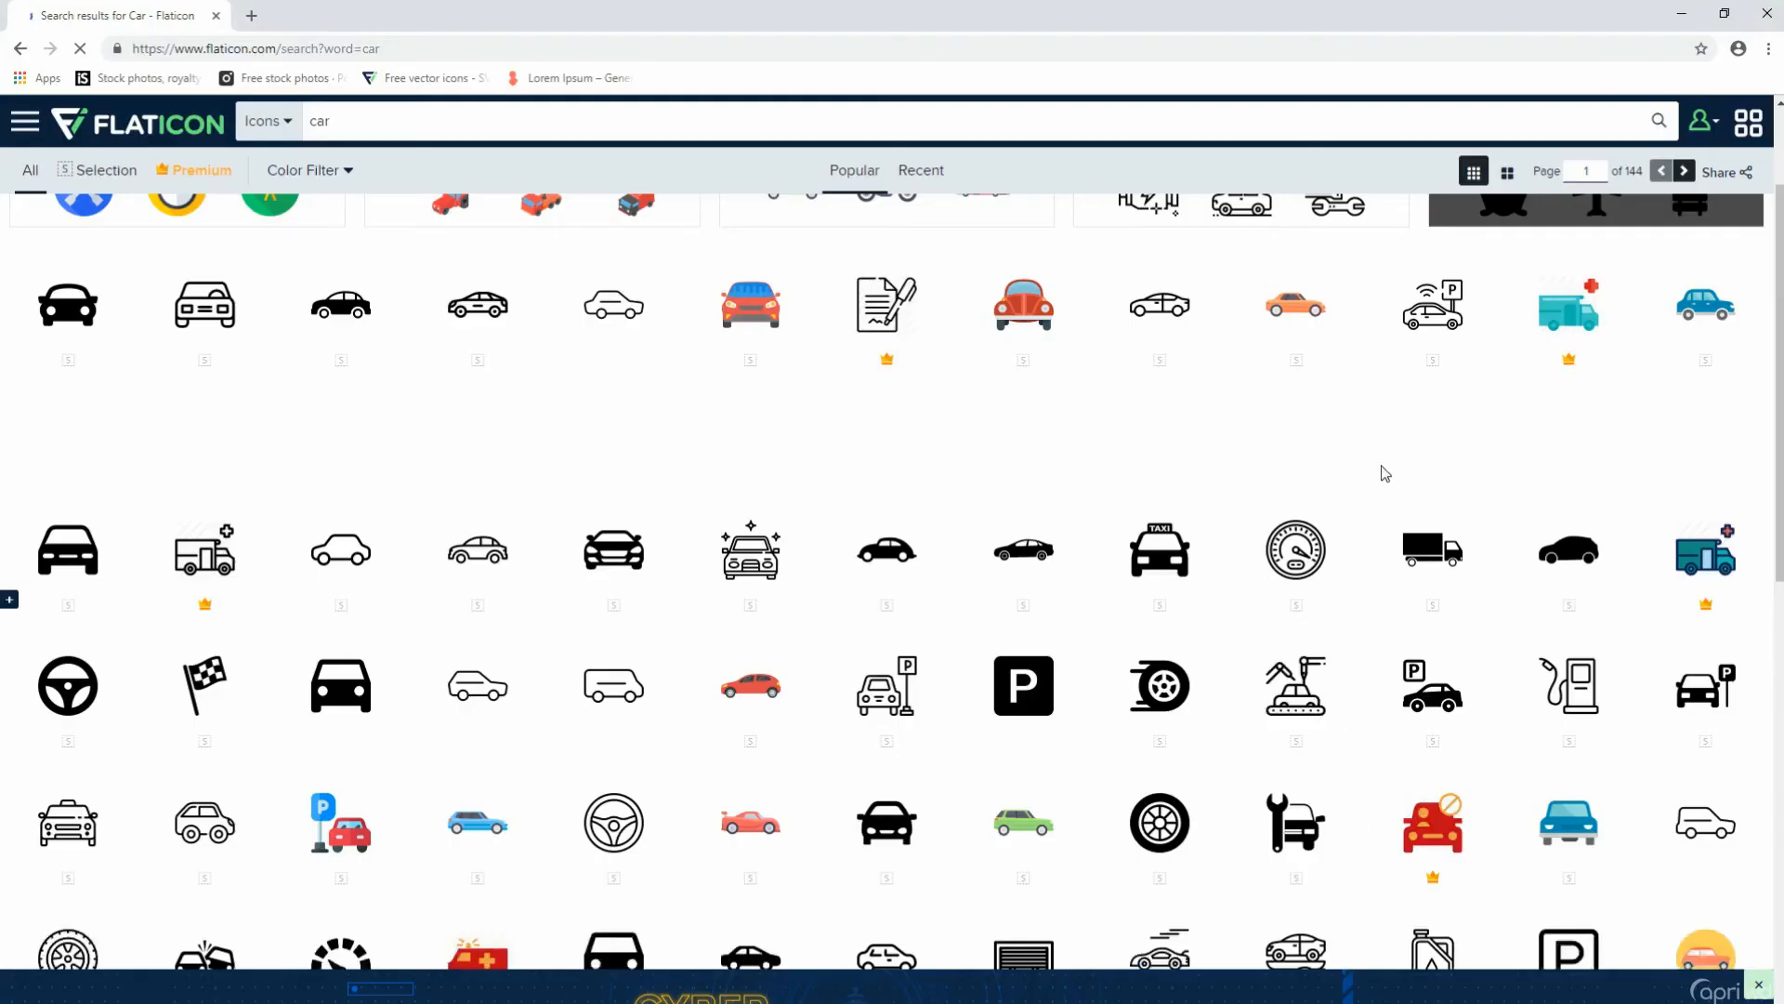
pyautogui.scroll(-1, 1380, 470)
# - Open the Car compact icon from the results and download it in PSD format
pyautogui.click(77, 470)
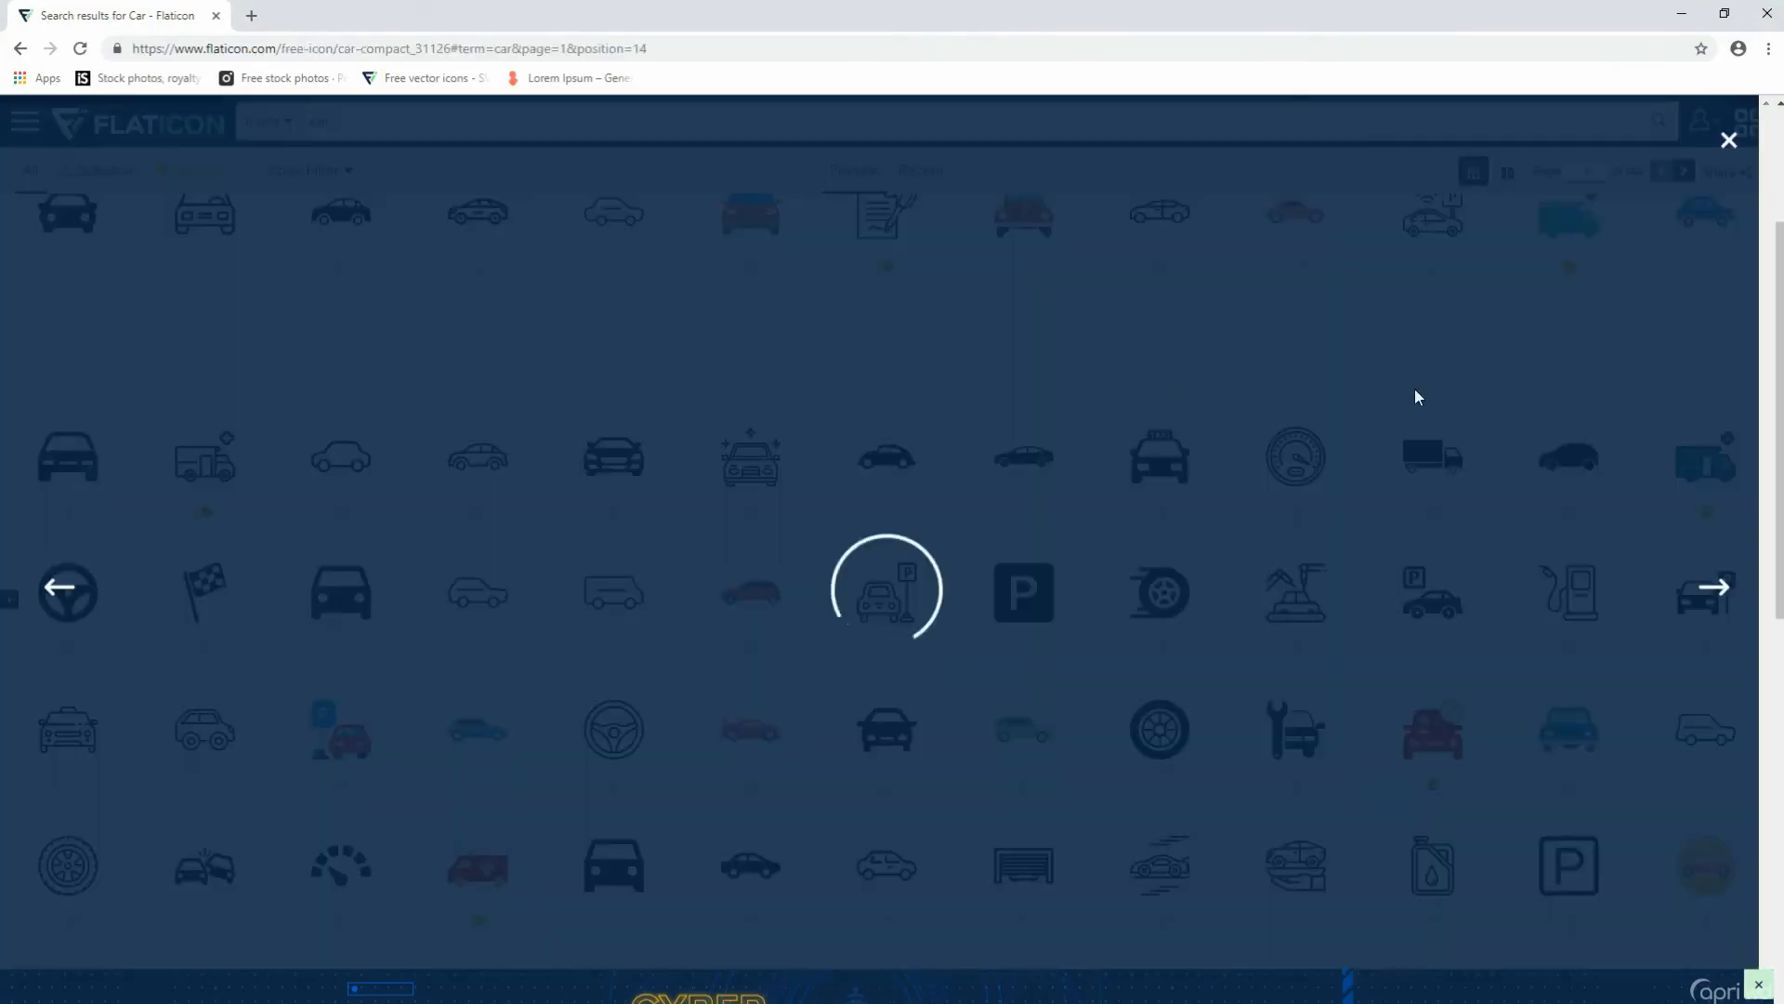
pyautogui.click(1414, 389)
pyautogui.click(83, 463)
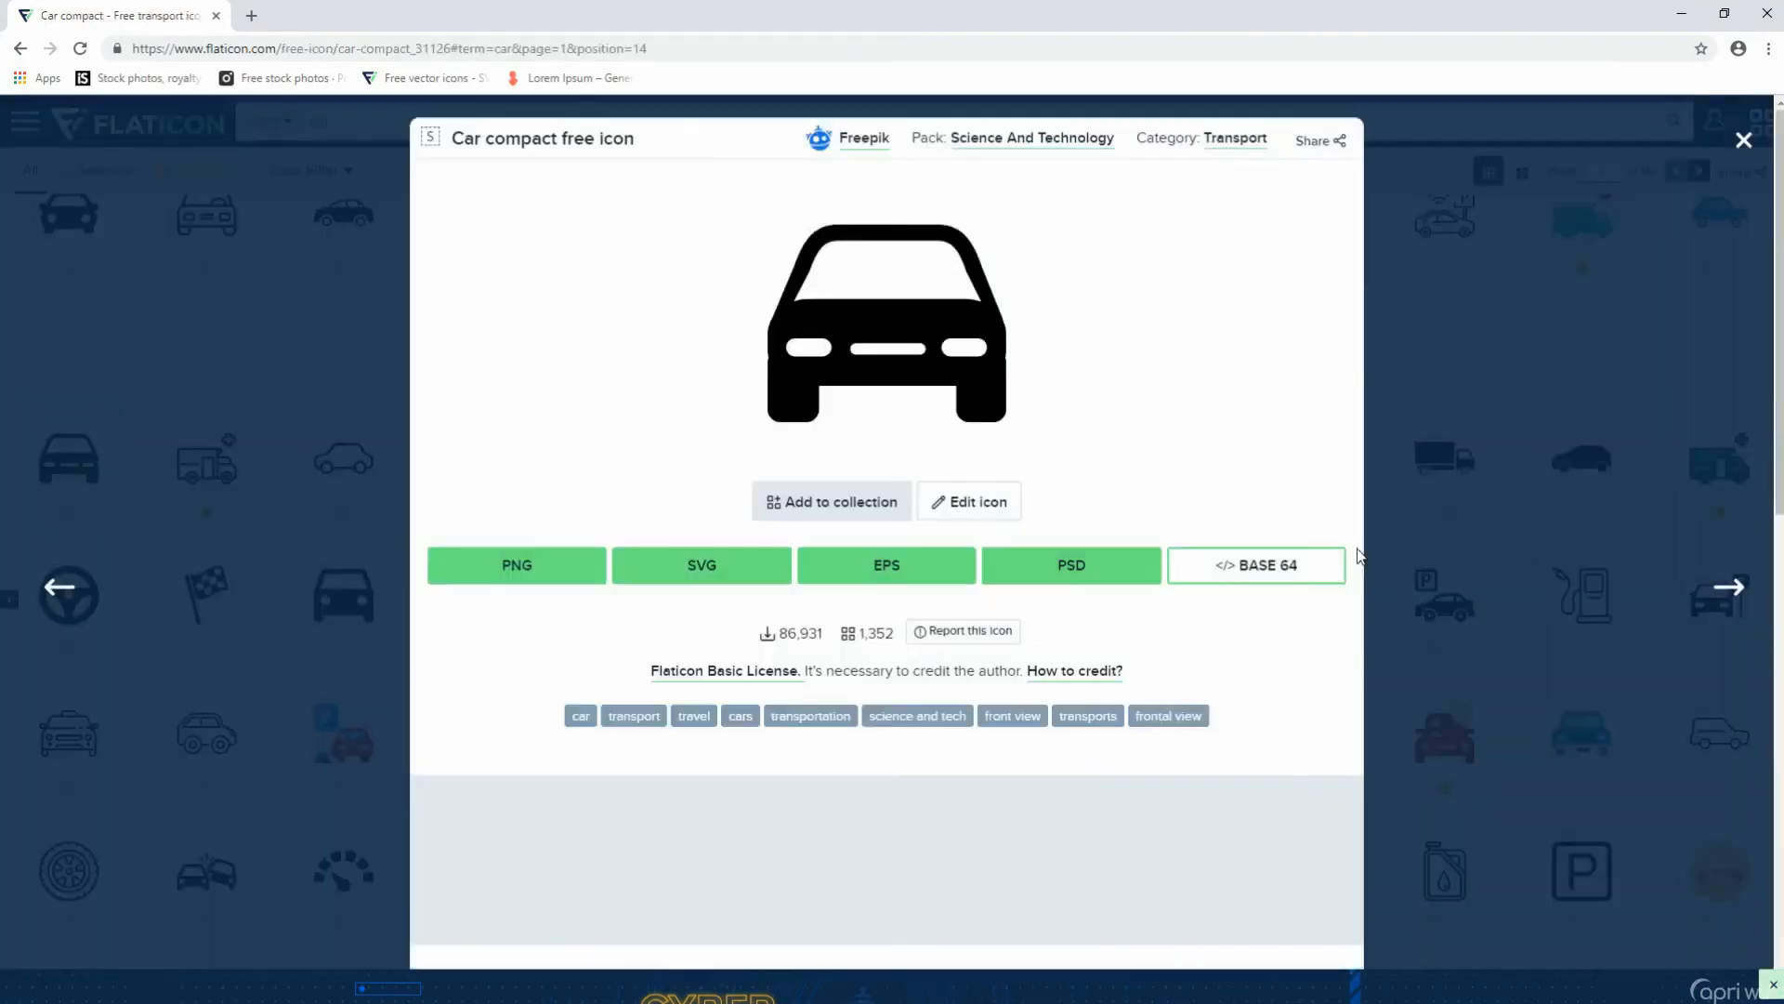
pyautogui.click(1051, 569)
pyautogui.click(1068, 469)
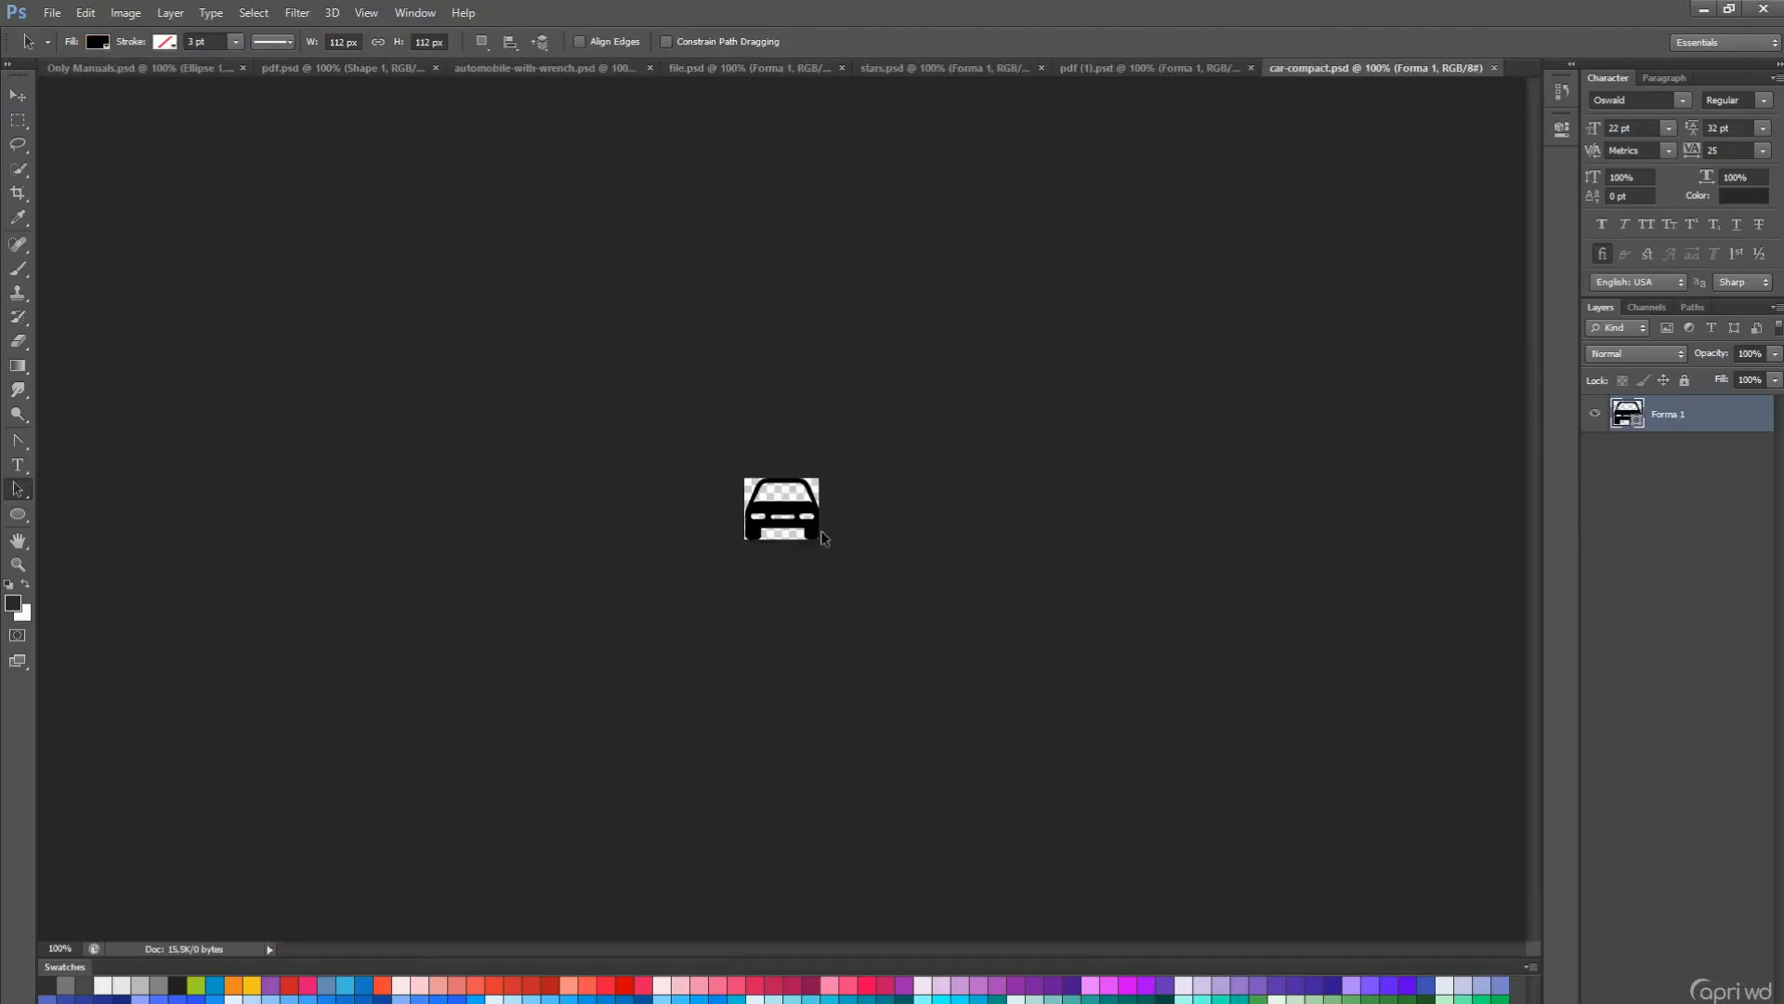
# - Bring the car icon into the Only Manuals design as a white icon centred in the 451,443 Models circle
pyautogui.moveTo(817, 522); pyautogui.dragTo(1029, 777)
pyautogui.hotkey('ctrl', 'i')
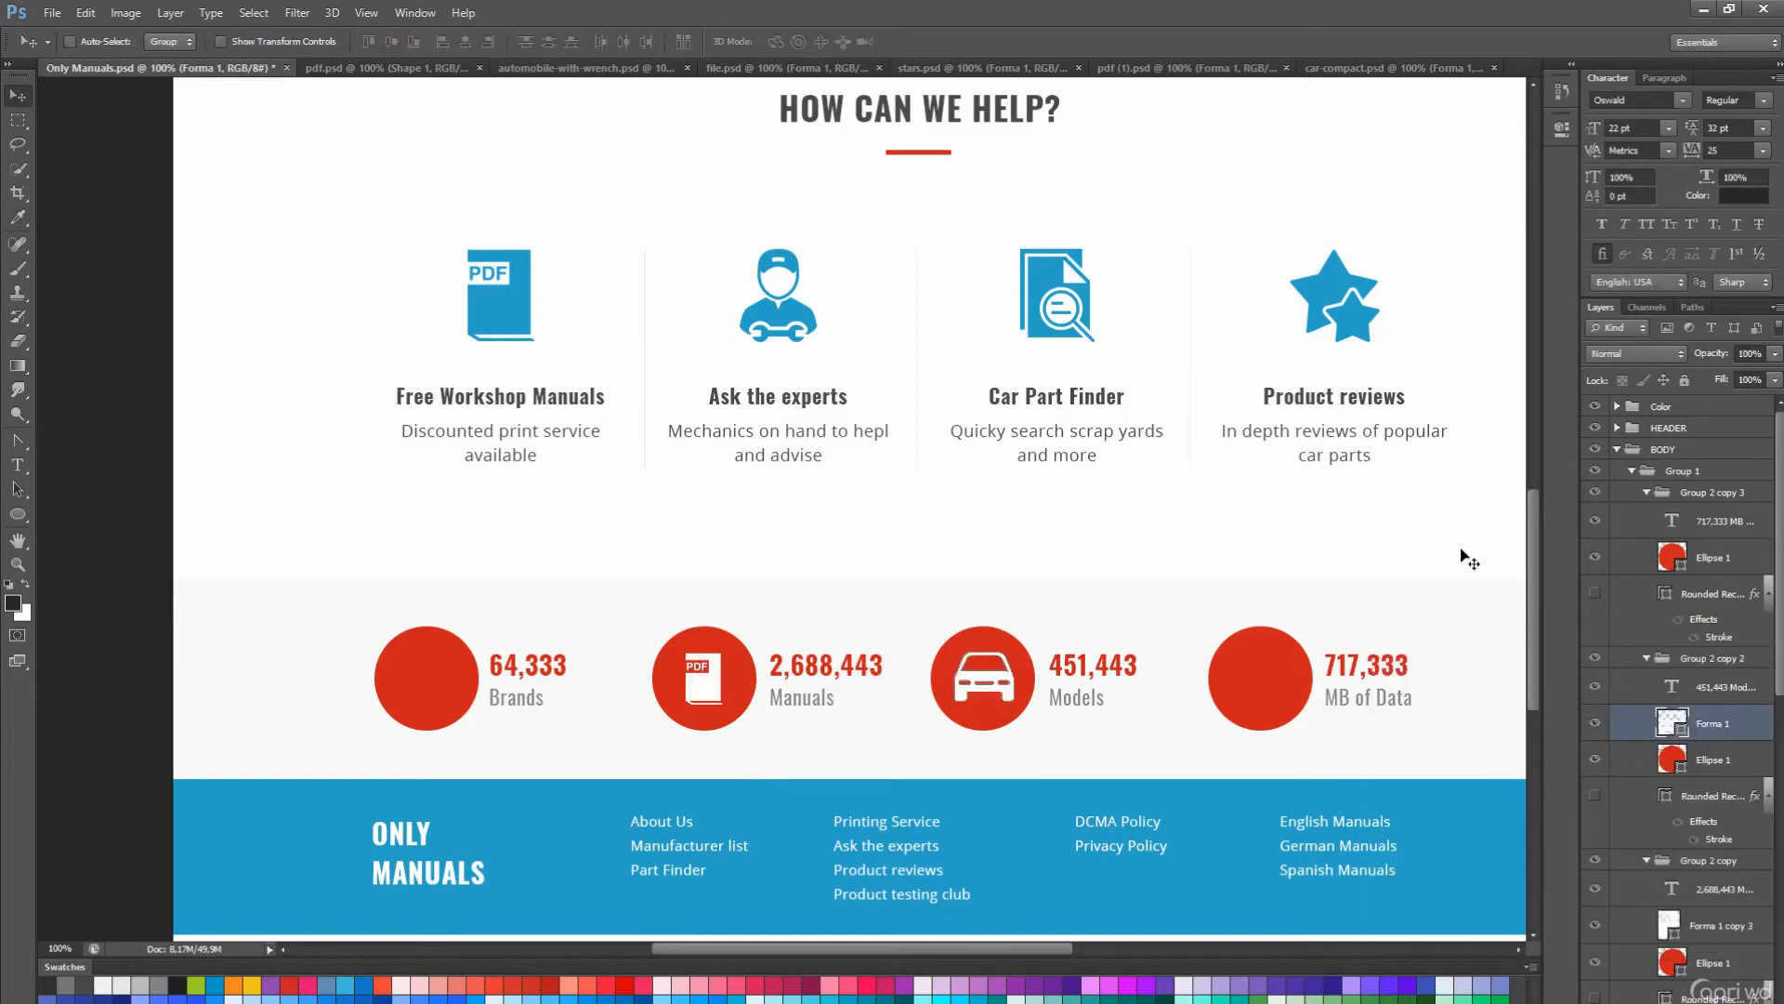
pyautogui.hotkey('ctrl', 't')
pyautogui.press('Return')
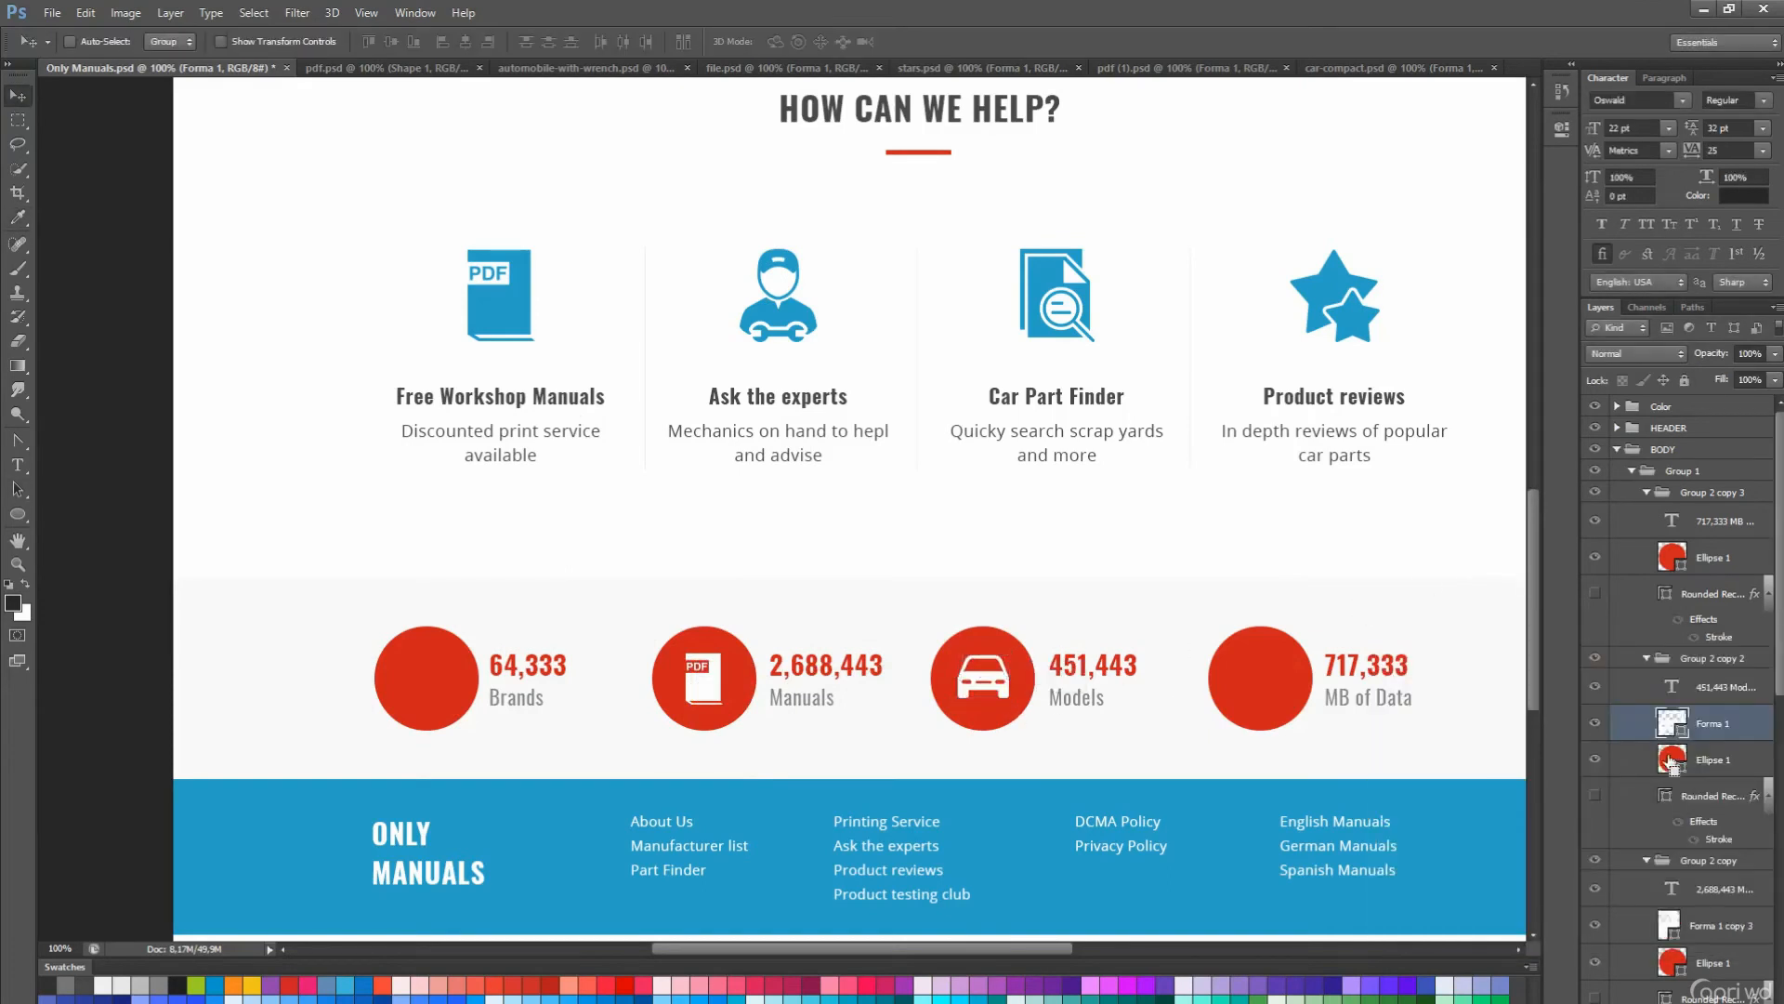
pyautogui.hotkey('ctrl', 'd')
pyautogui.scroll(1, 1036, 610)
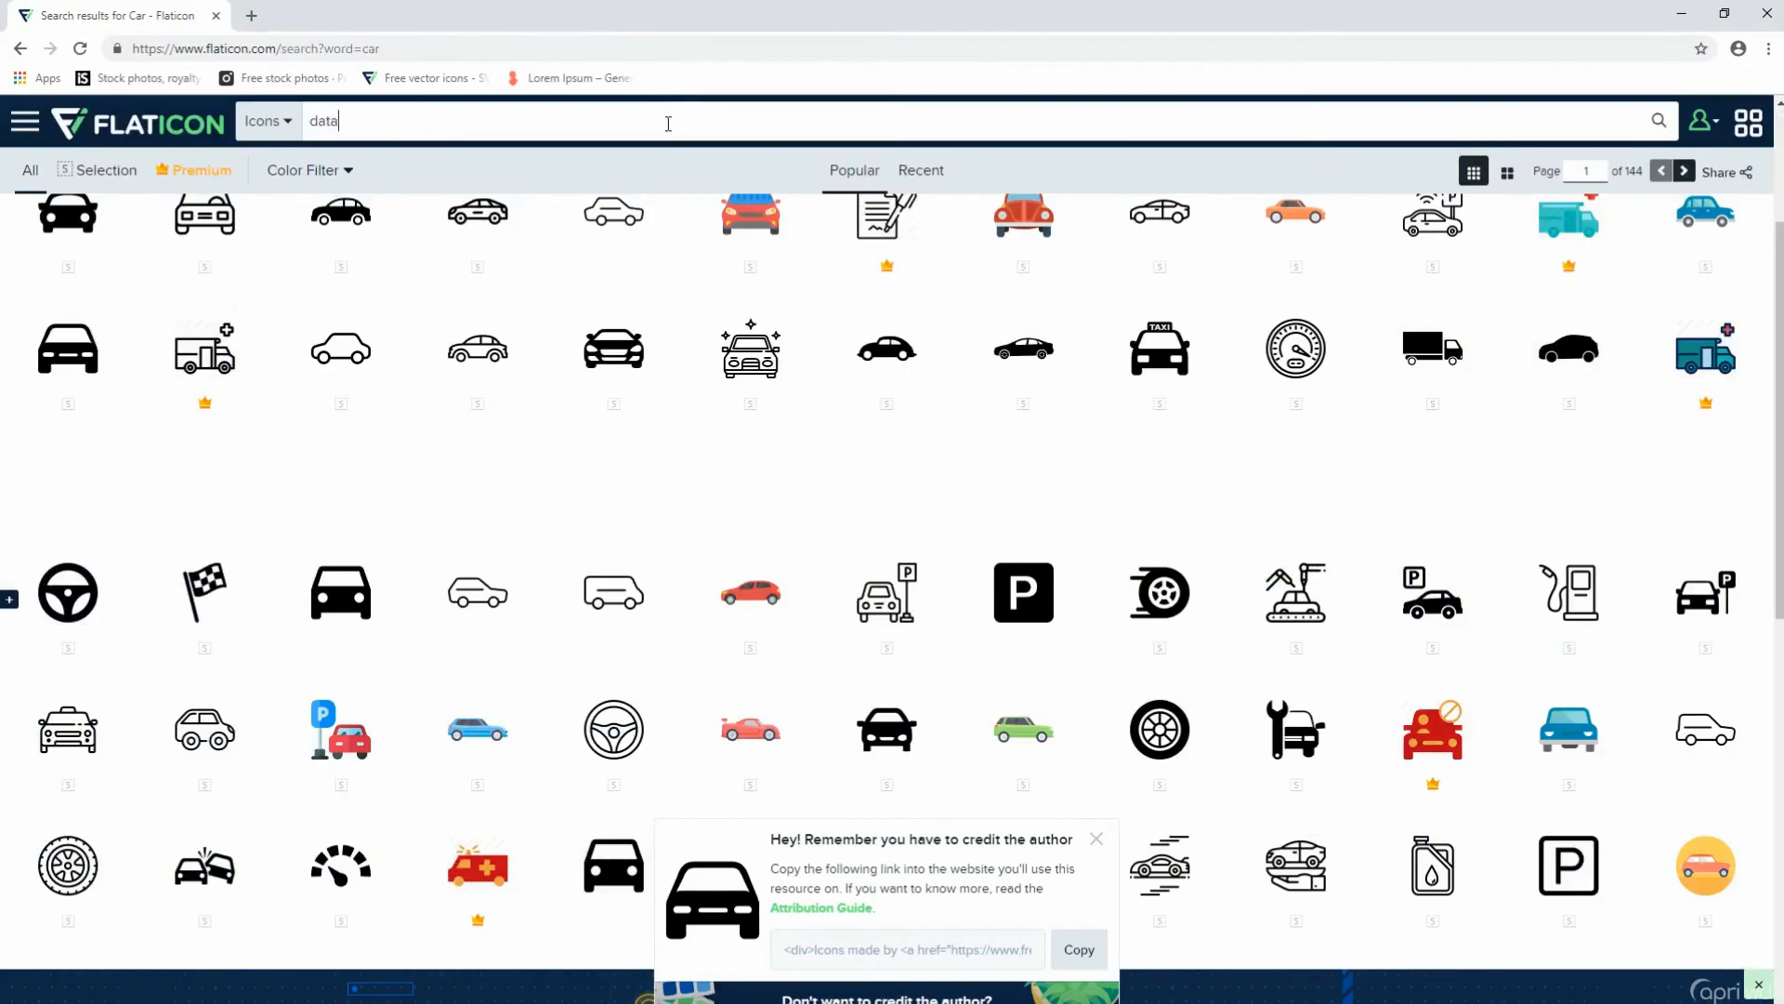
# - Search Flaticon for data icons and download the Server icon in PSD format
pyautogui.click(668, 123)
pyautogui.write('data')
pyautogui.press('Return')
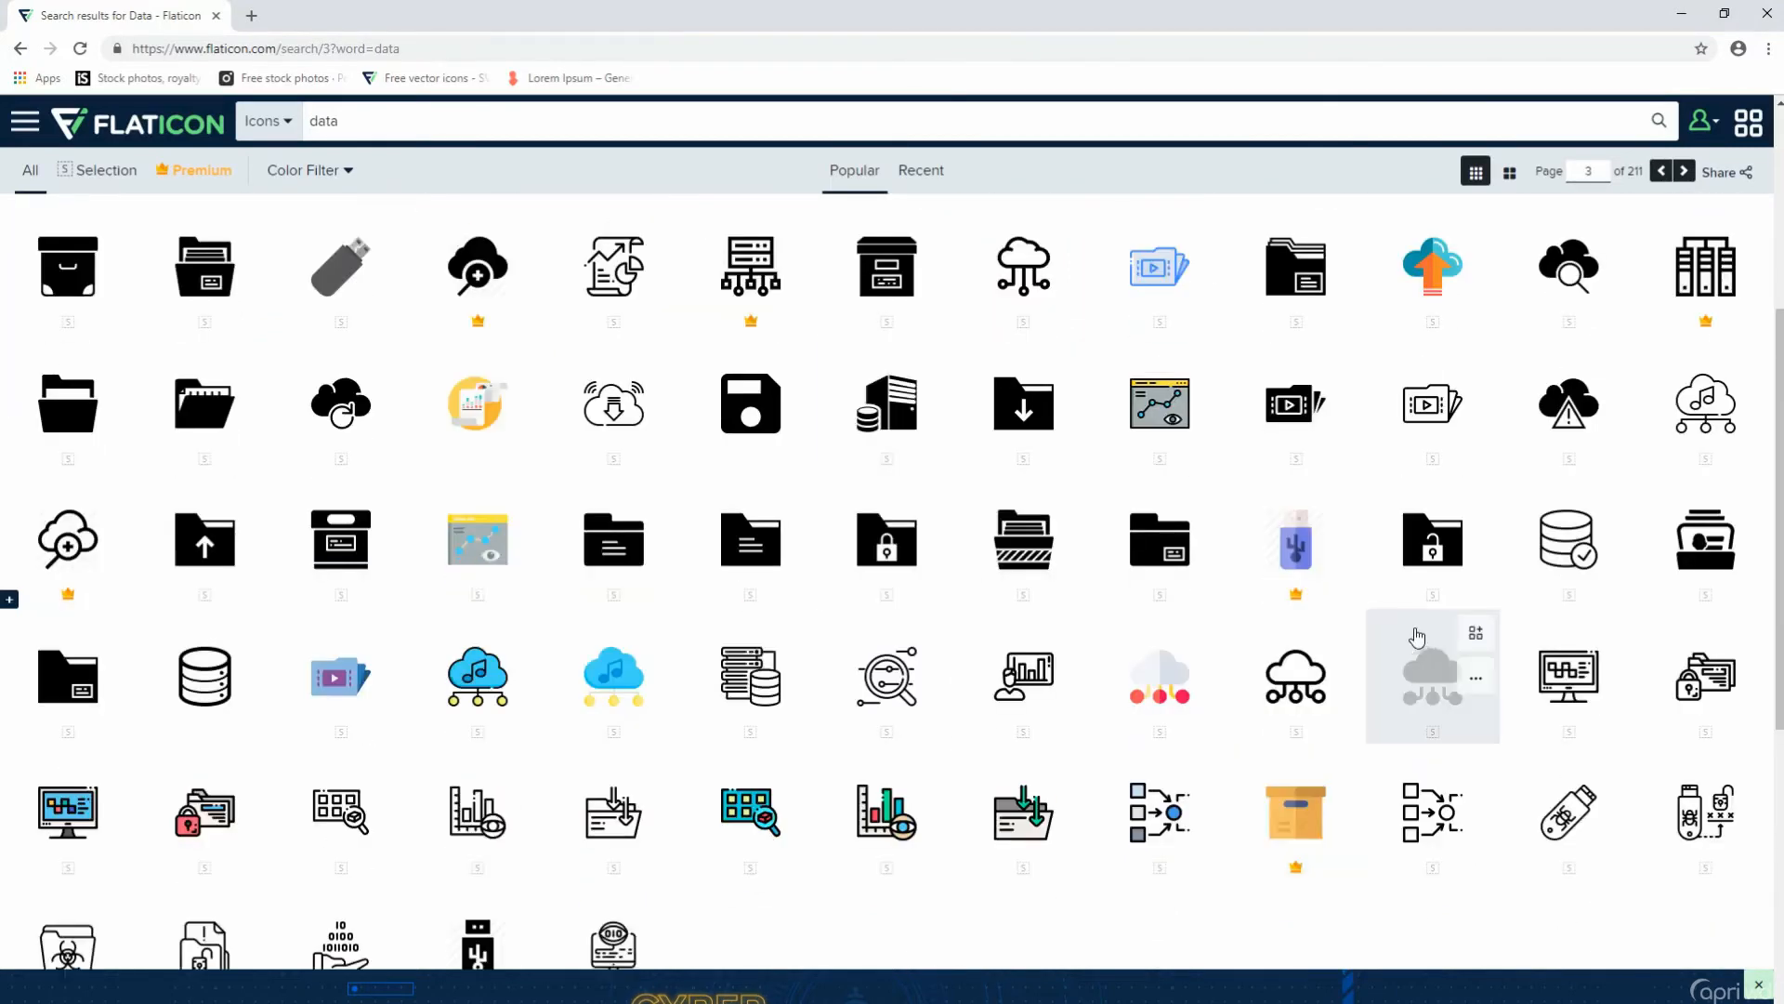
pyautogui.scroll(-1, 821, 338)
pyautogui.click(822, 338)
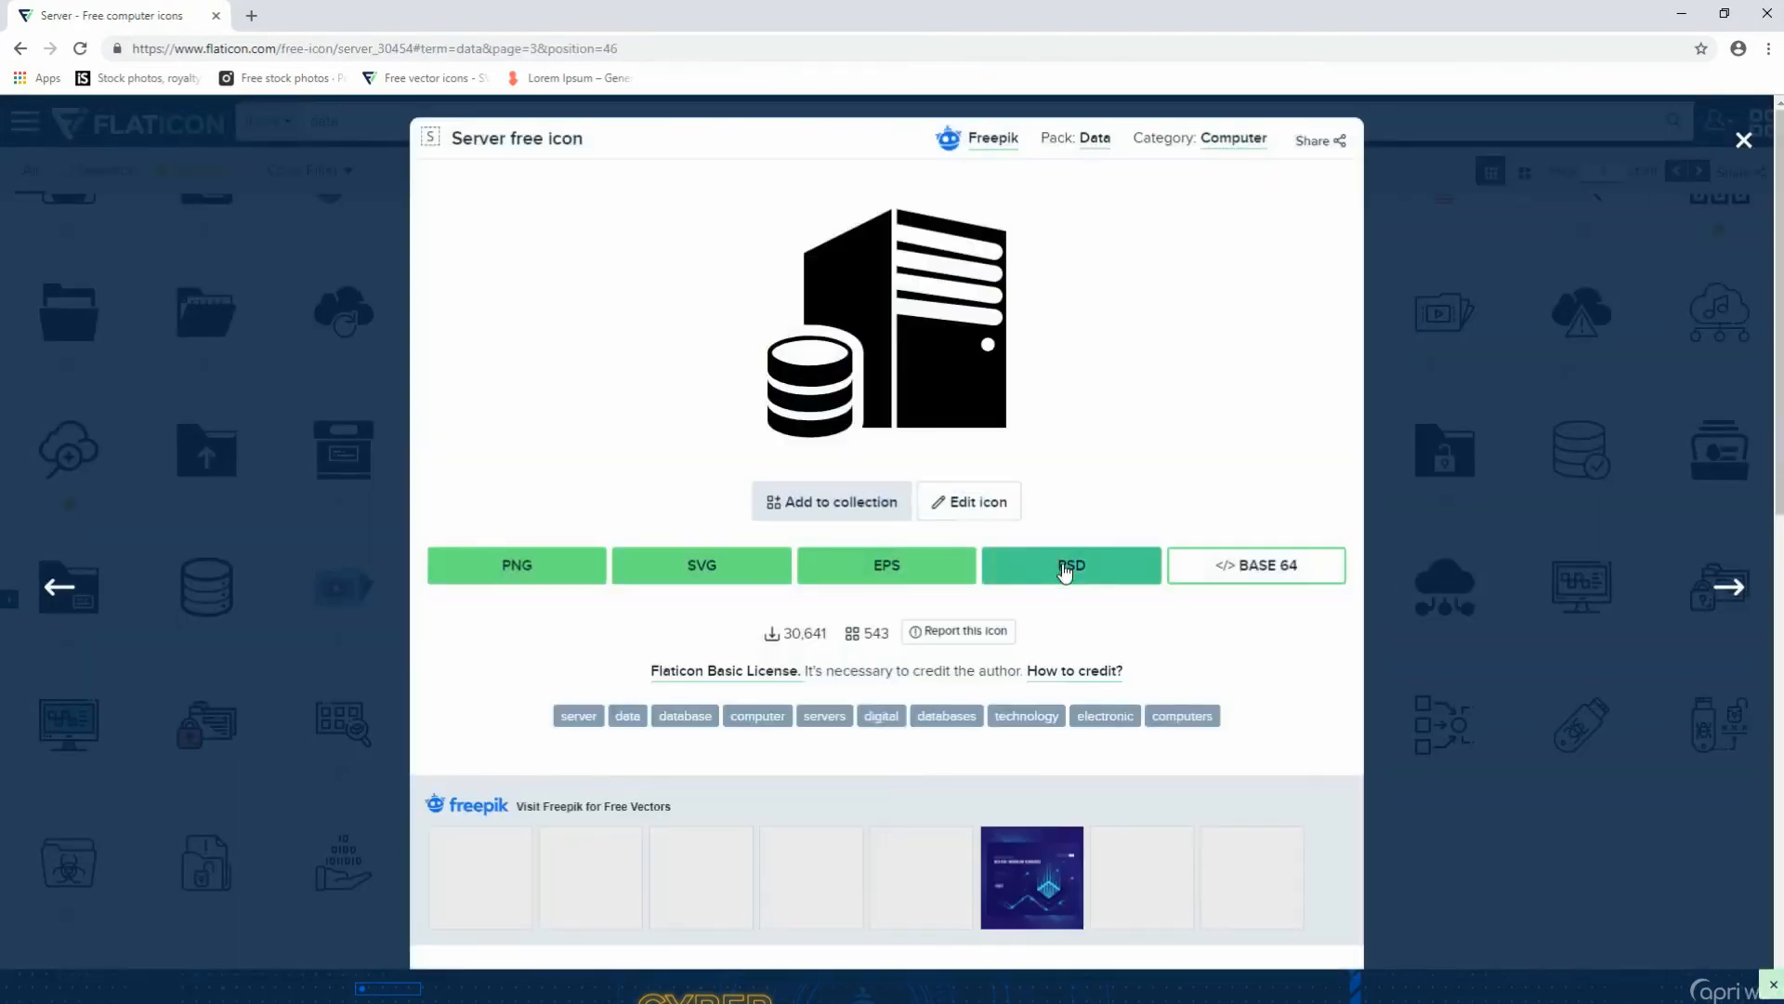
pyautogui.click(1111, 562)
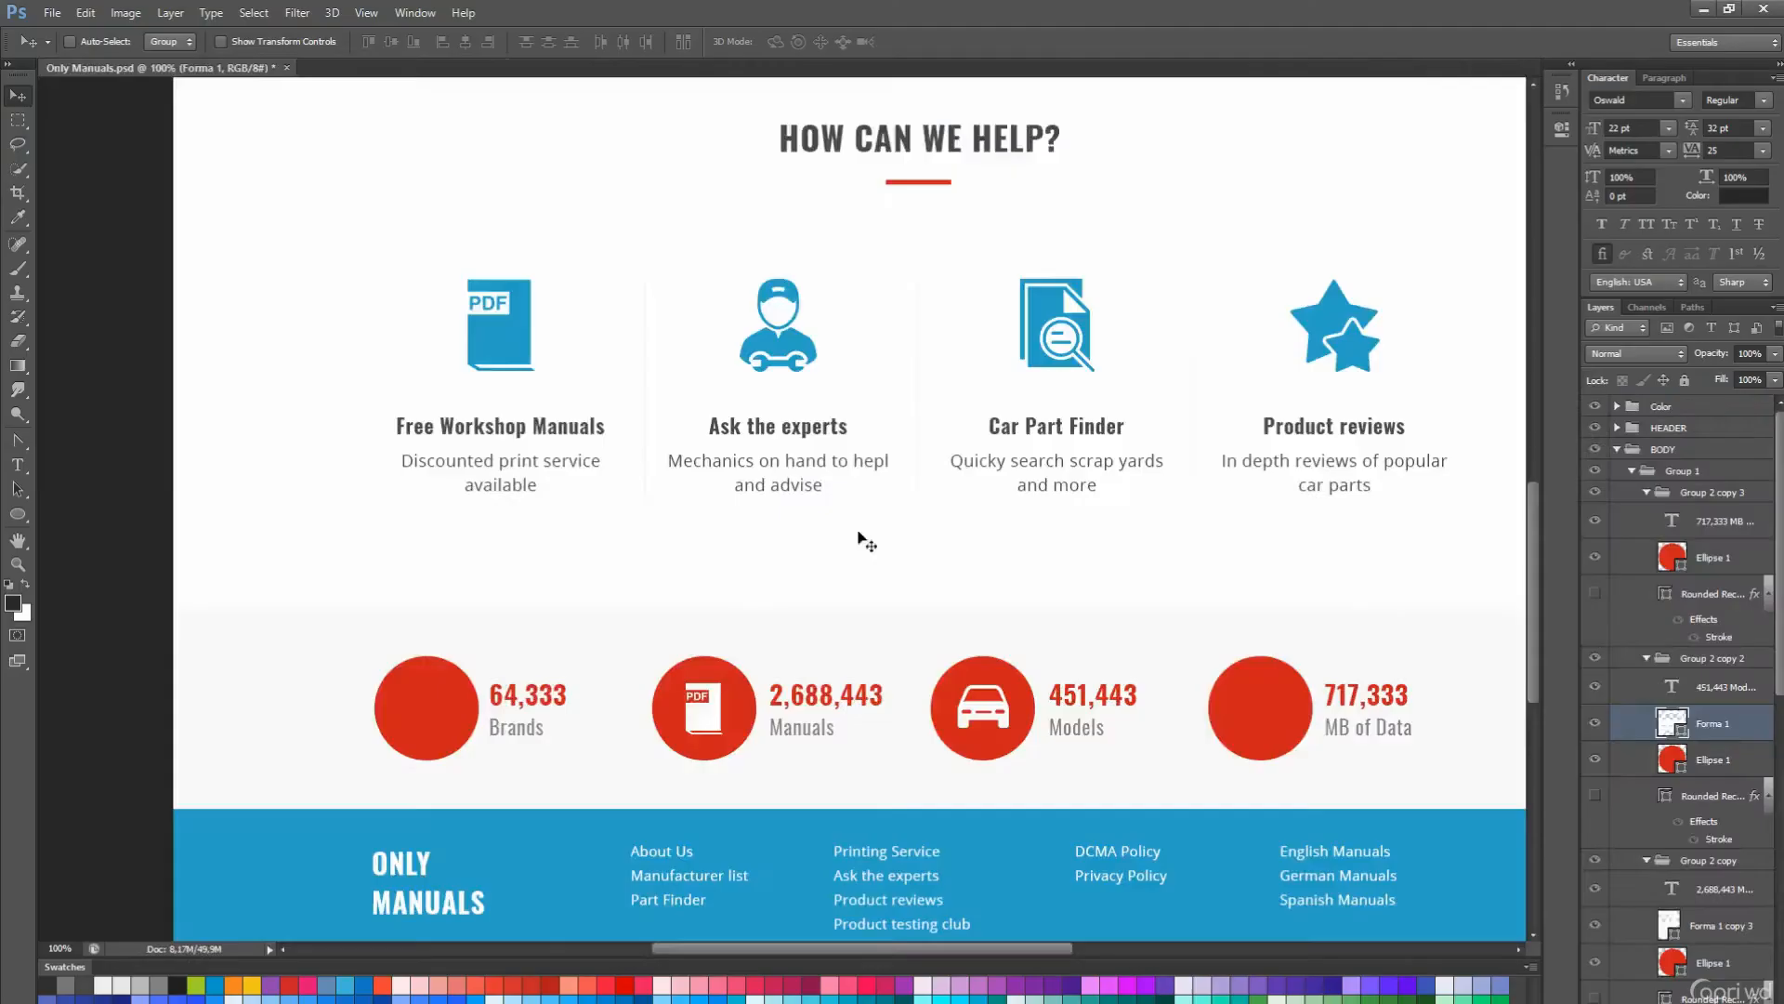
# - Bring the server icon into the Only Manuals design and place its layer in Group 2 copy 3, above Ellipse 1
pyautogui.click(399, 68)
pyautogui.moveTo(780, 506); pyautogui.dragTo(1112, 796)
pyautogui.moveTo(1683, 728); pyautogui.dragTo(1677, 544)
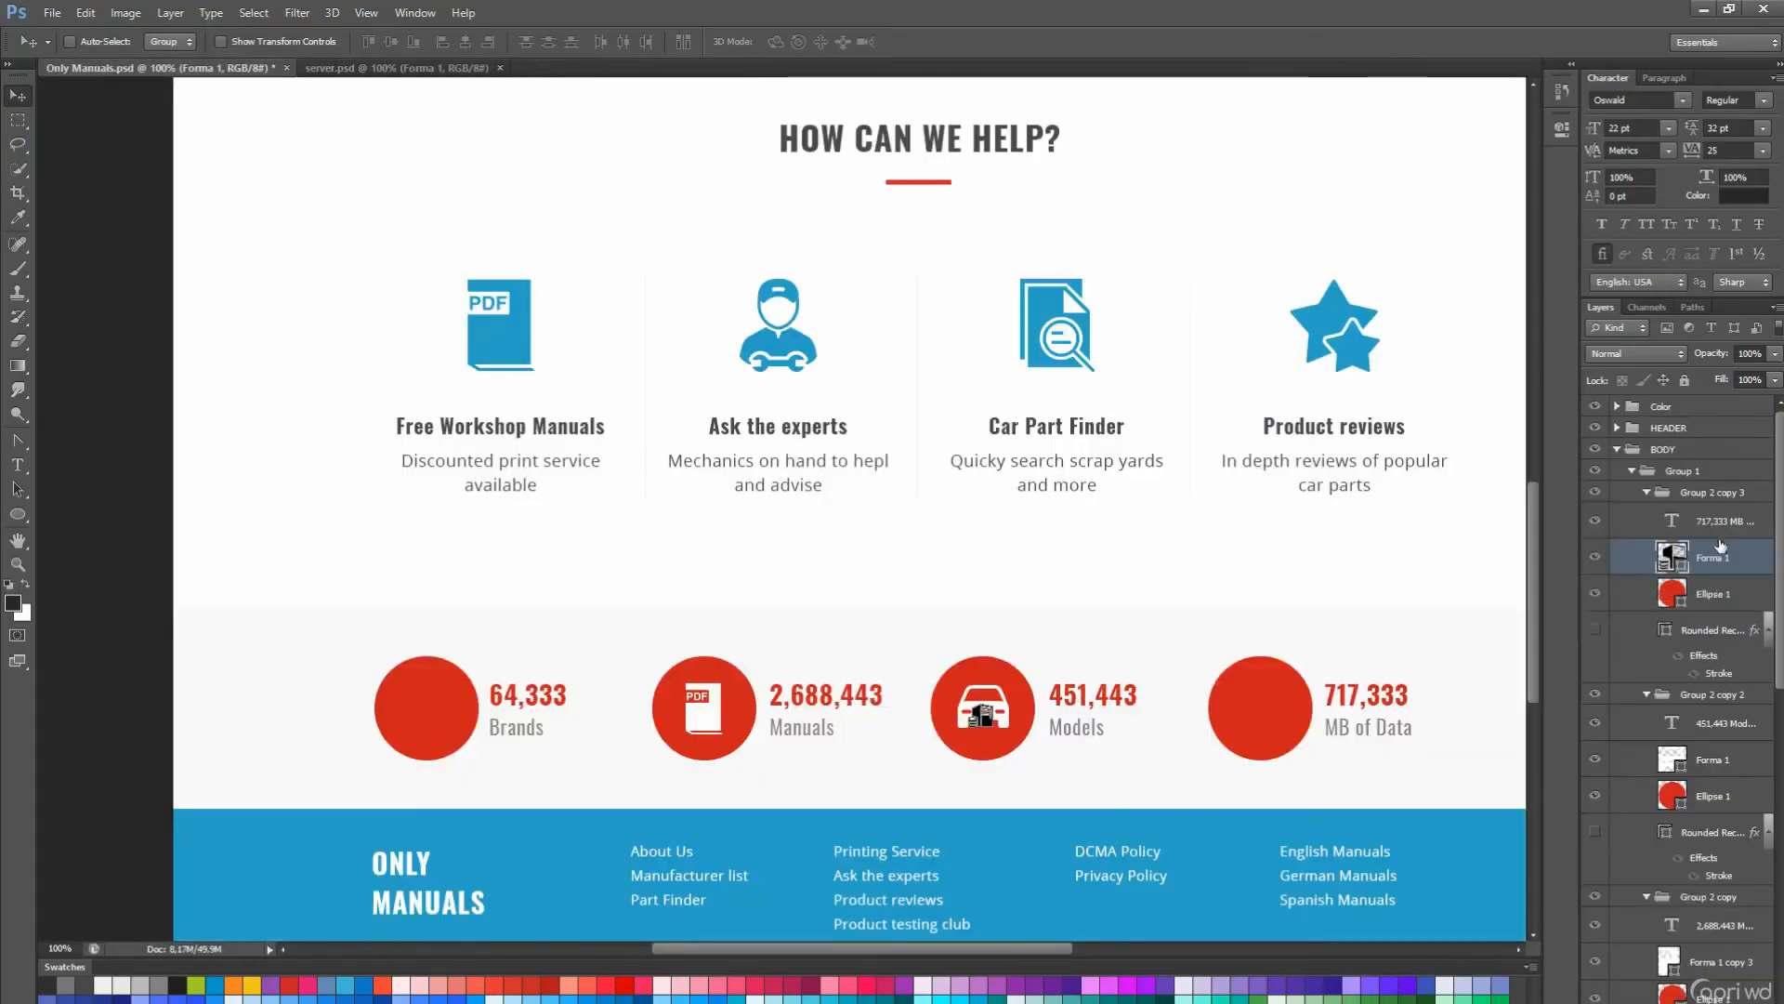
# - Colour the server icon white and centre it in the 717,333 MB of Data circle
pyautogui.hotkey('ctrl', 't')
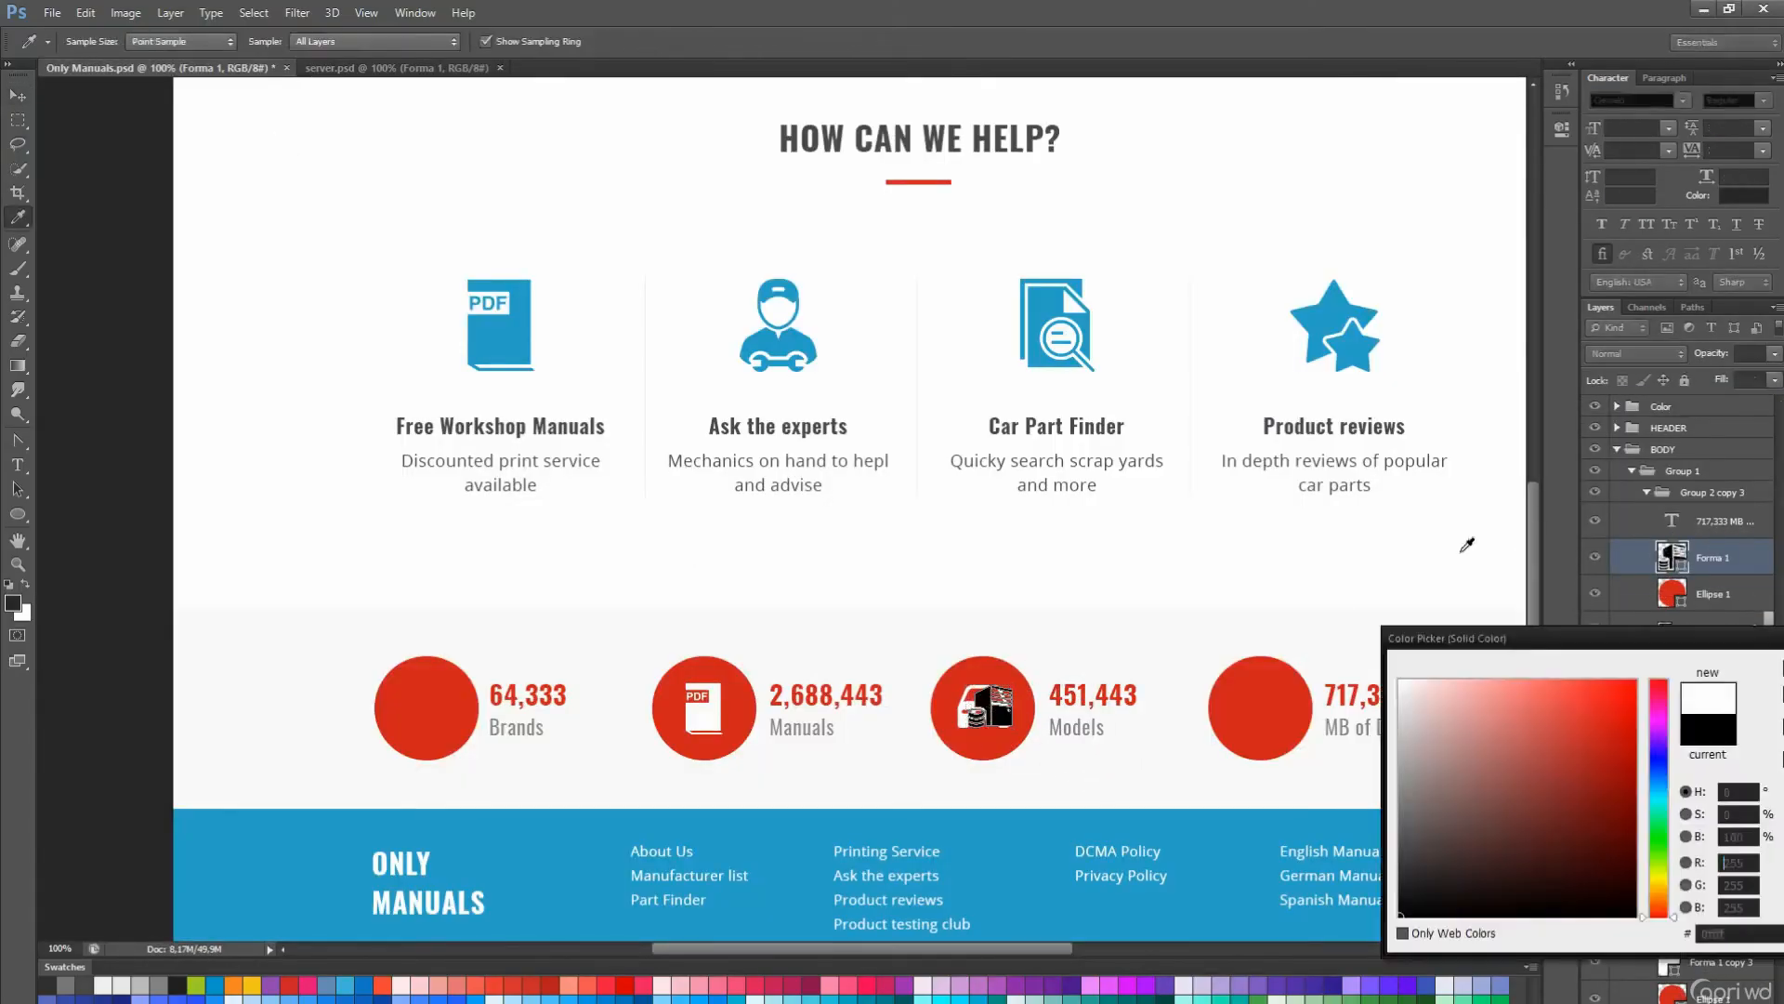
pyautogui.press('Return')
pyautogui.press('a')
pyautogui.scroll(-1, 1330, 558)
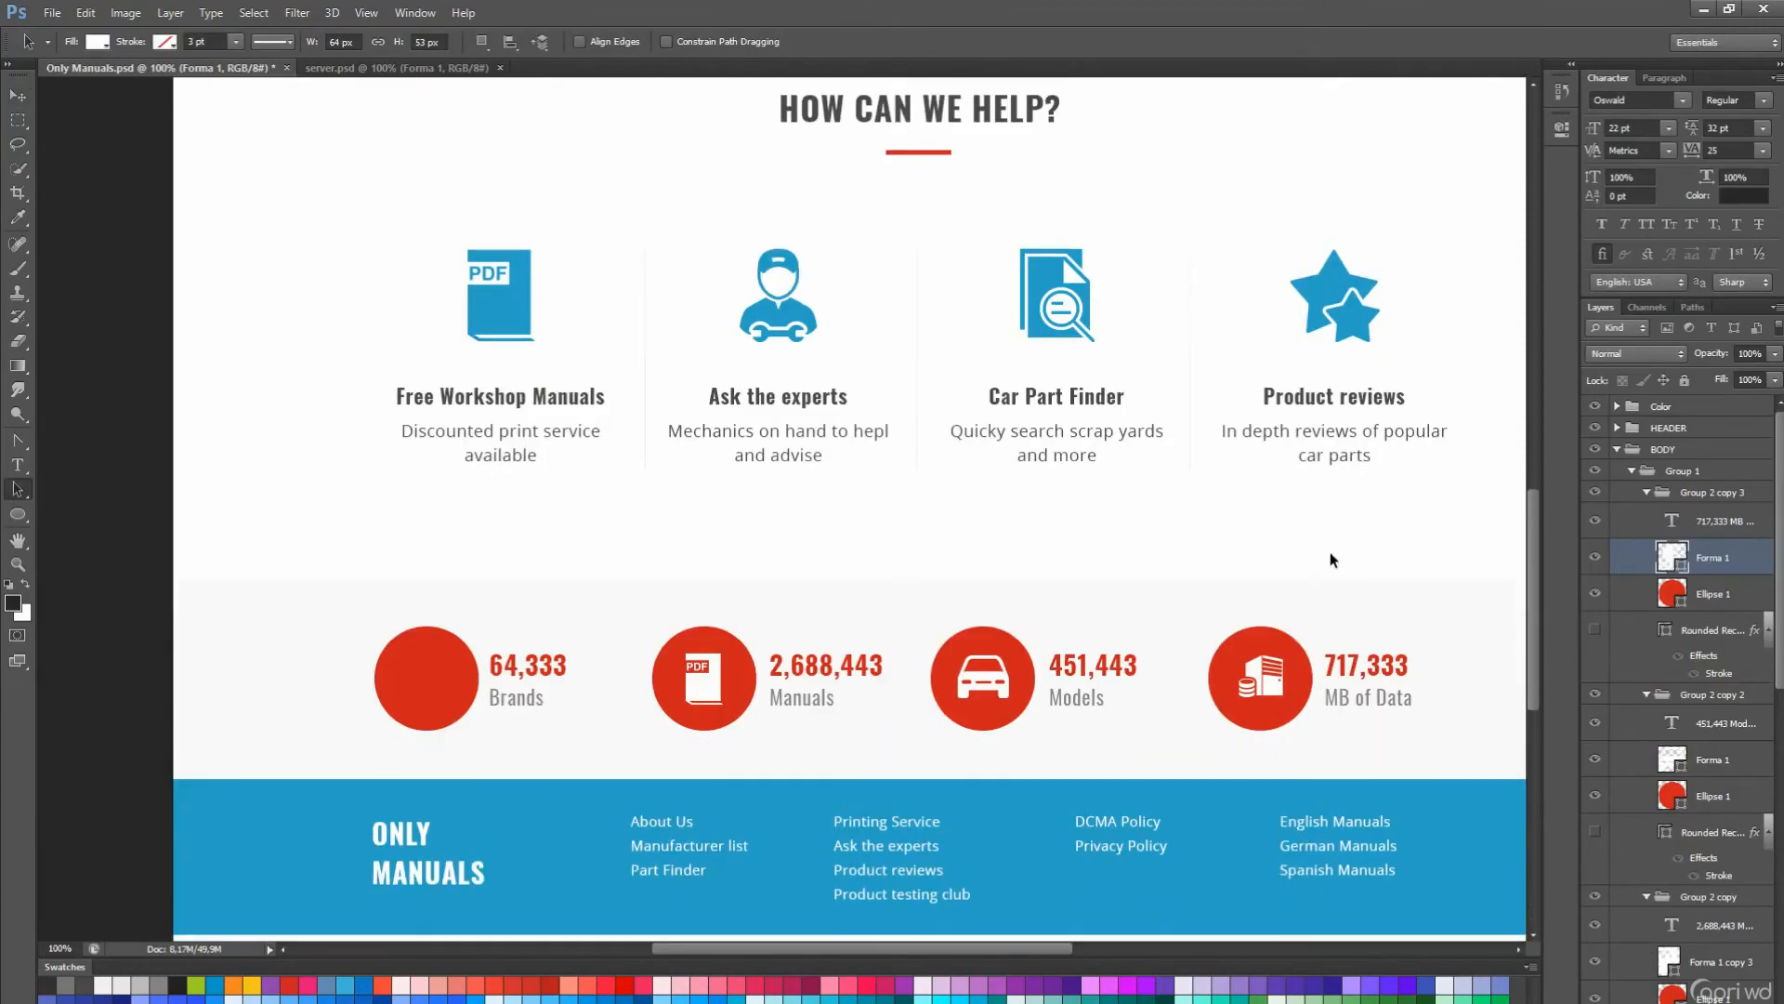
pyautogui.scroll(-2, 1330, 558)
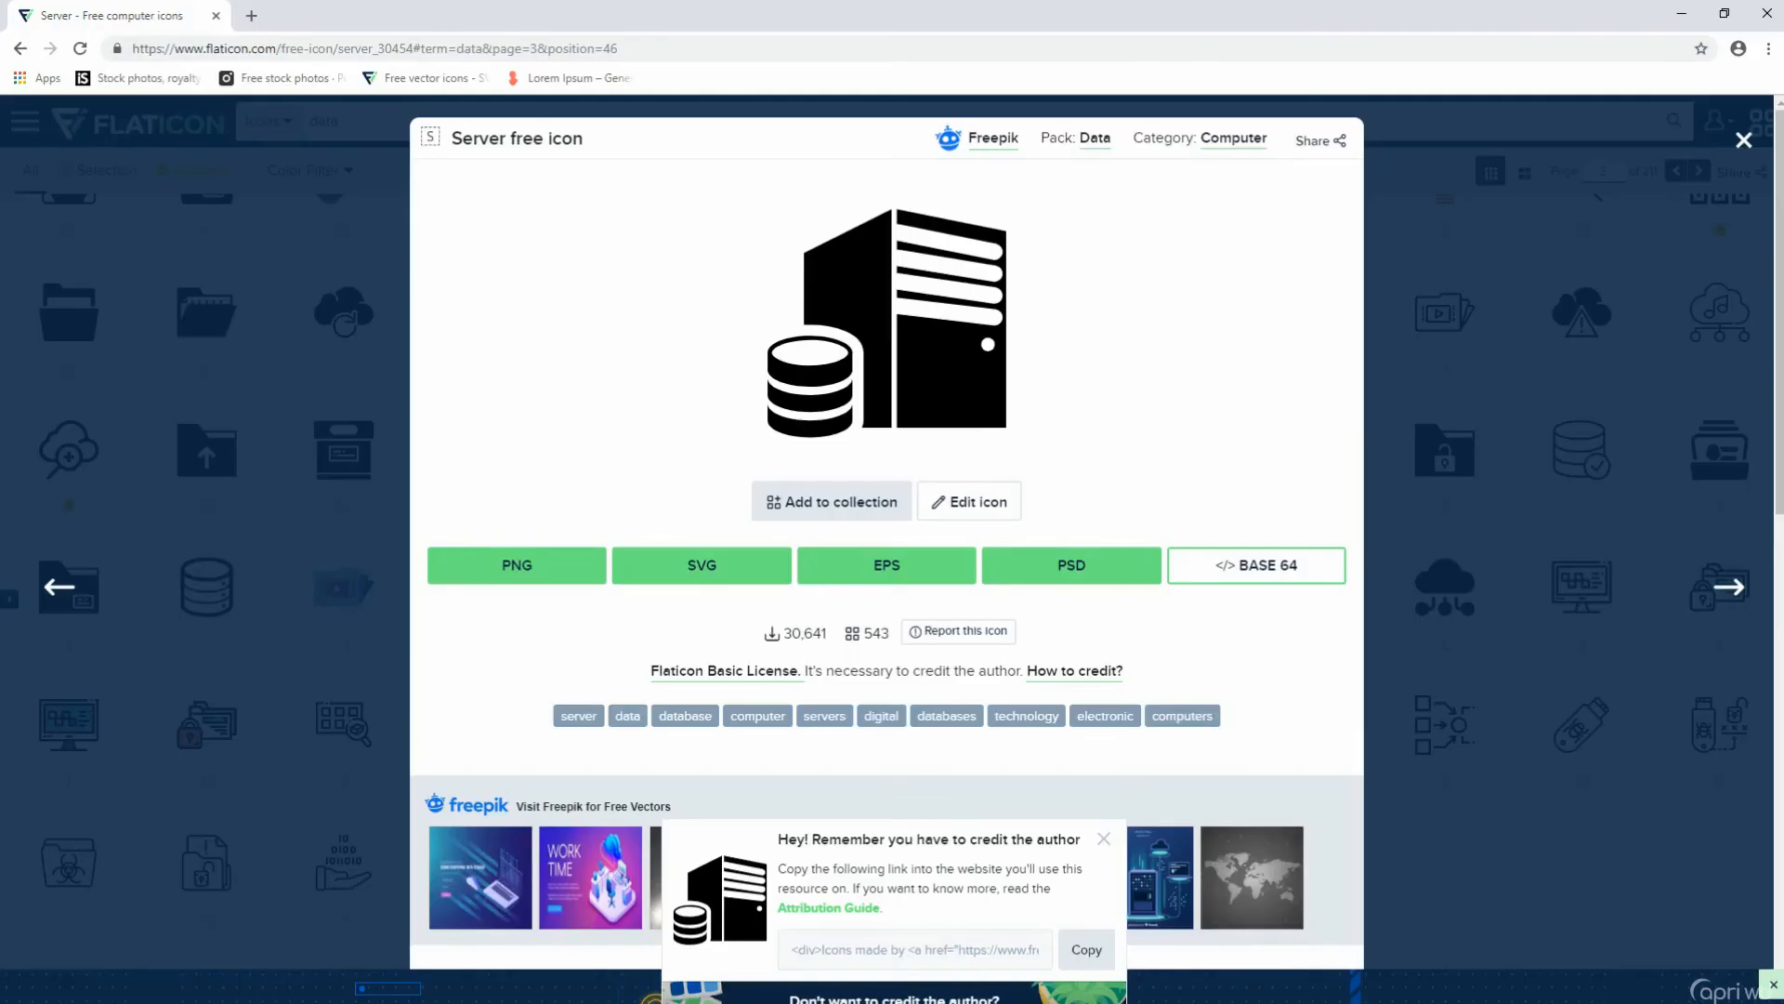
# - Close the Server icon preview on Flaticon and search for volkswagen icons
pyautogui.click(1478, 885)
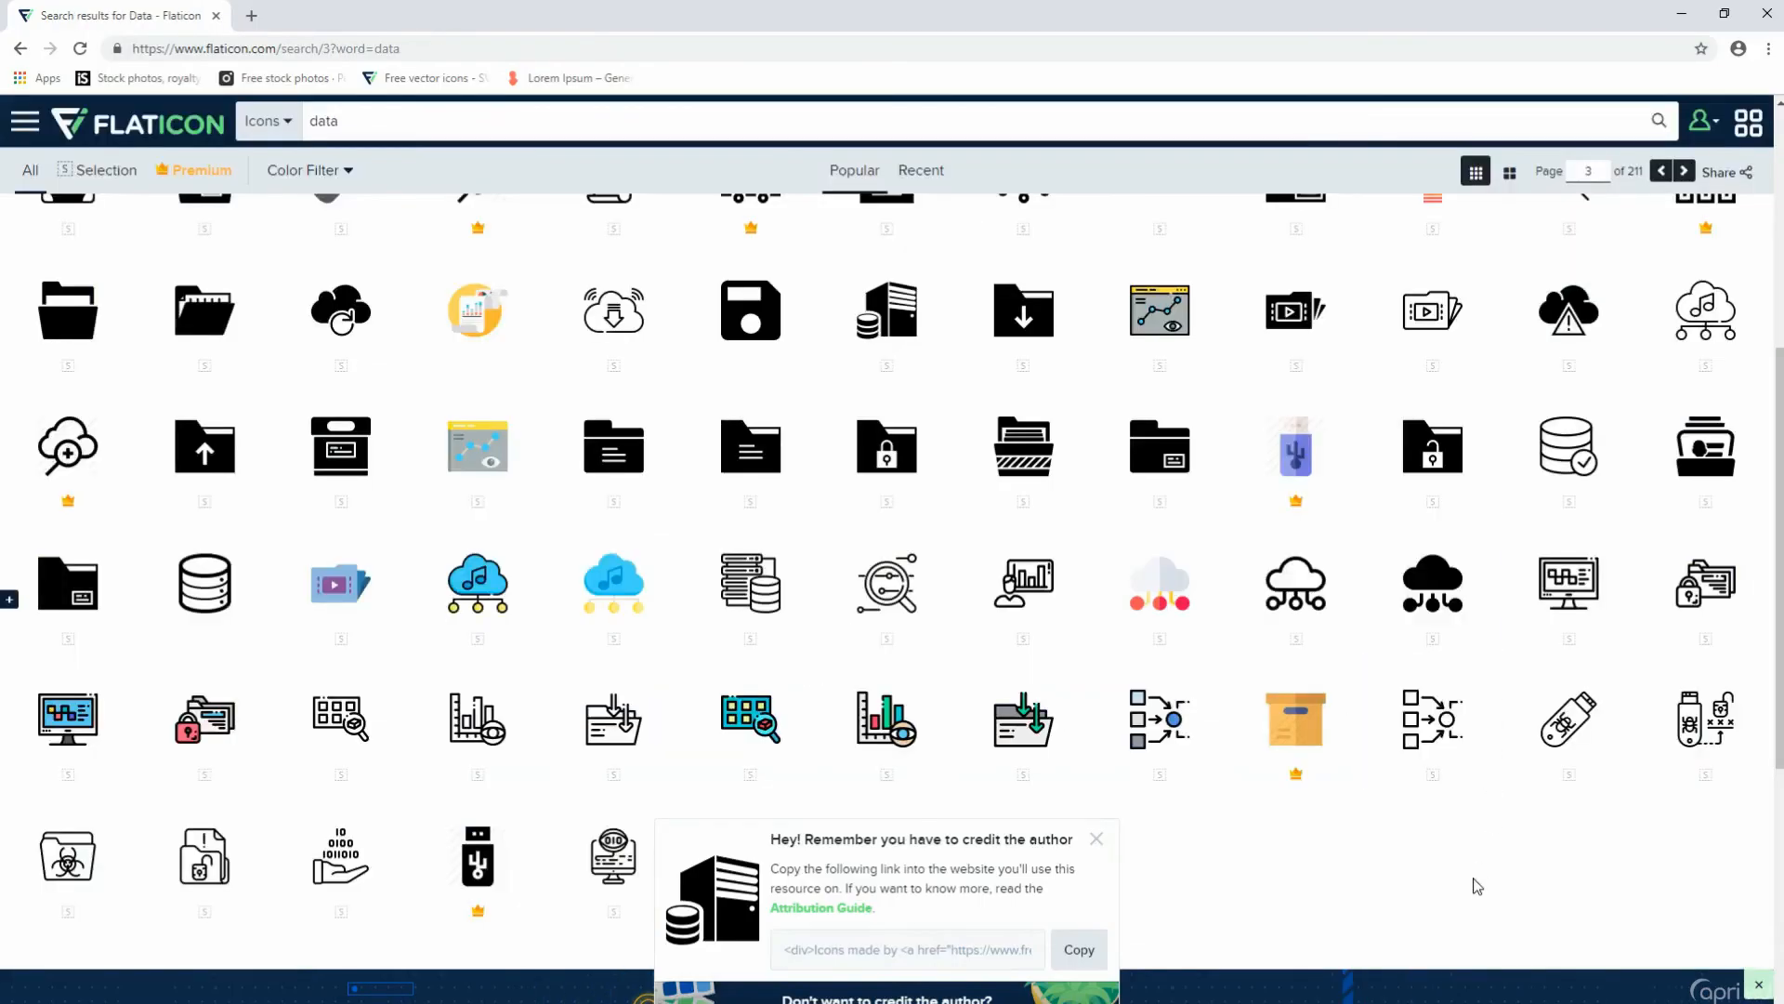
pyautogui.scroll(6, 1477, 886)
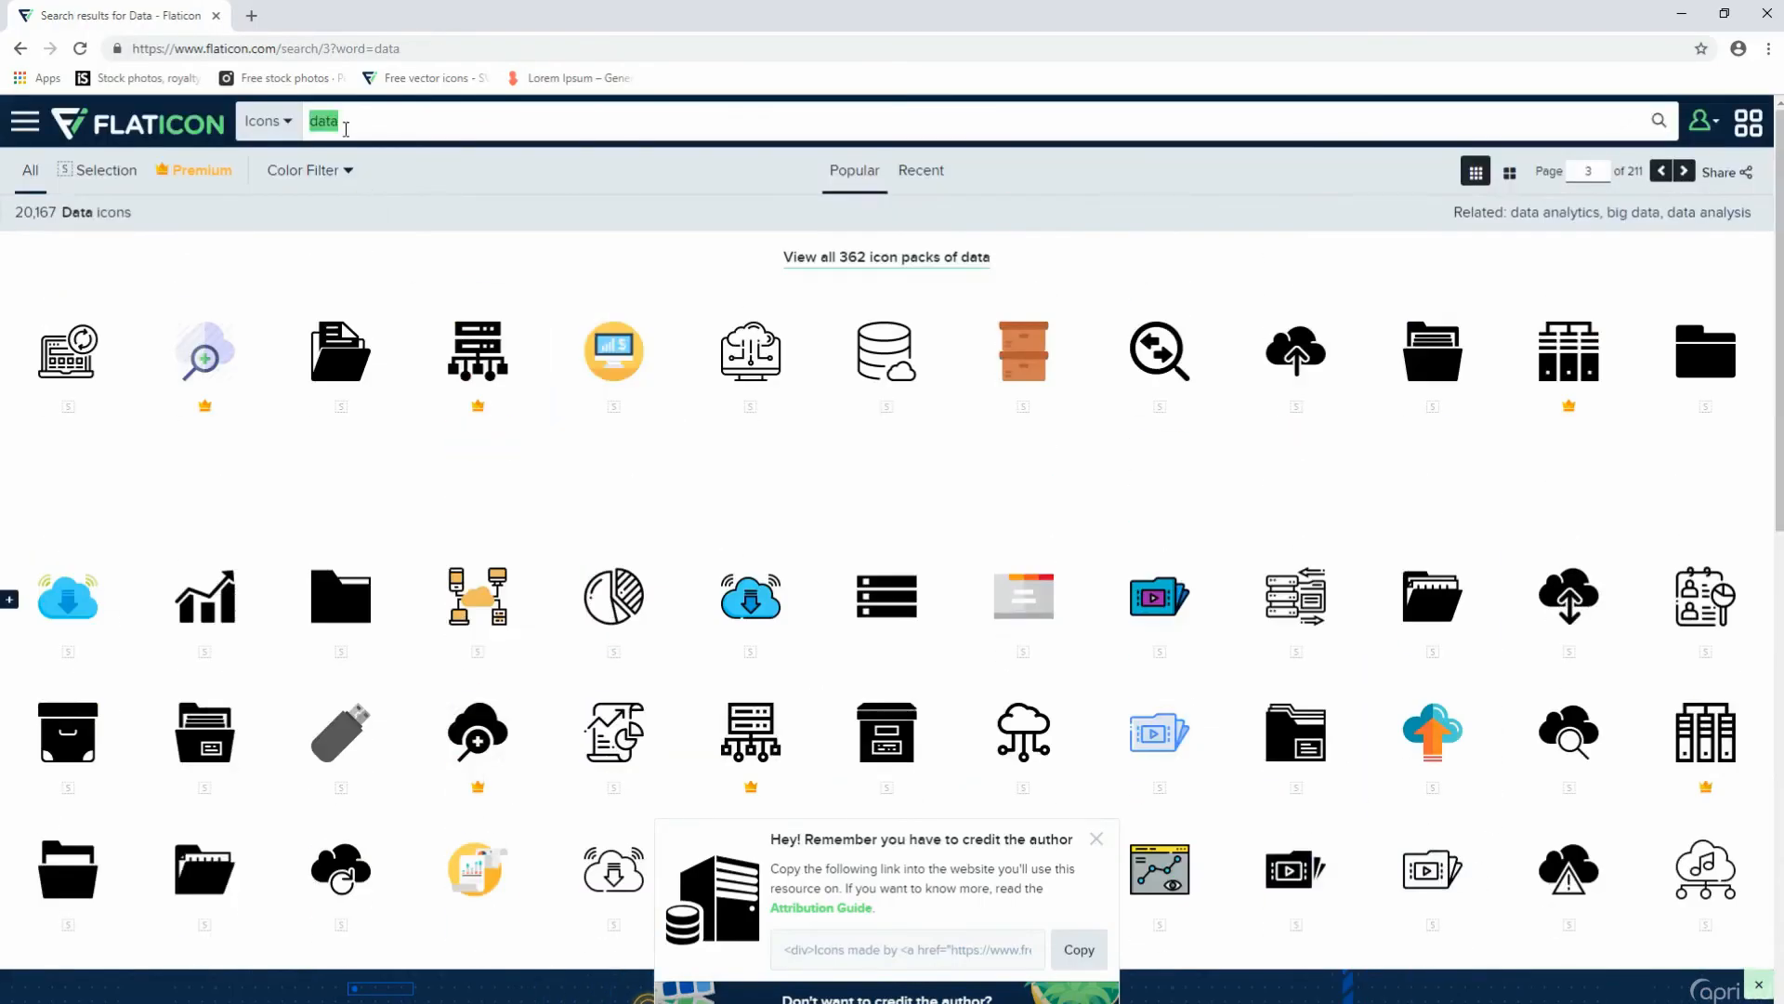
pyautogui.click(345, 130)
pyautogui.write('brand car')
pyautogui.press('Return')
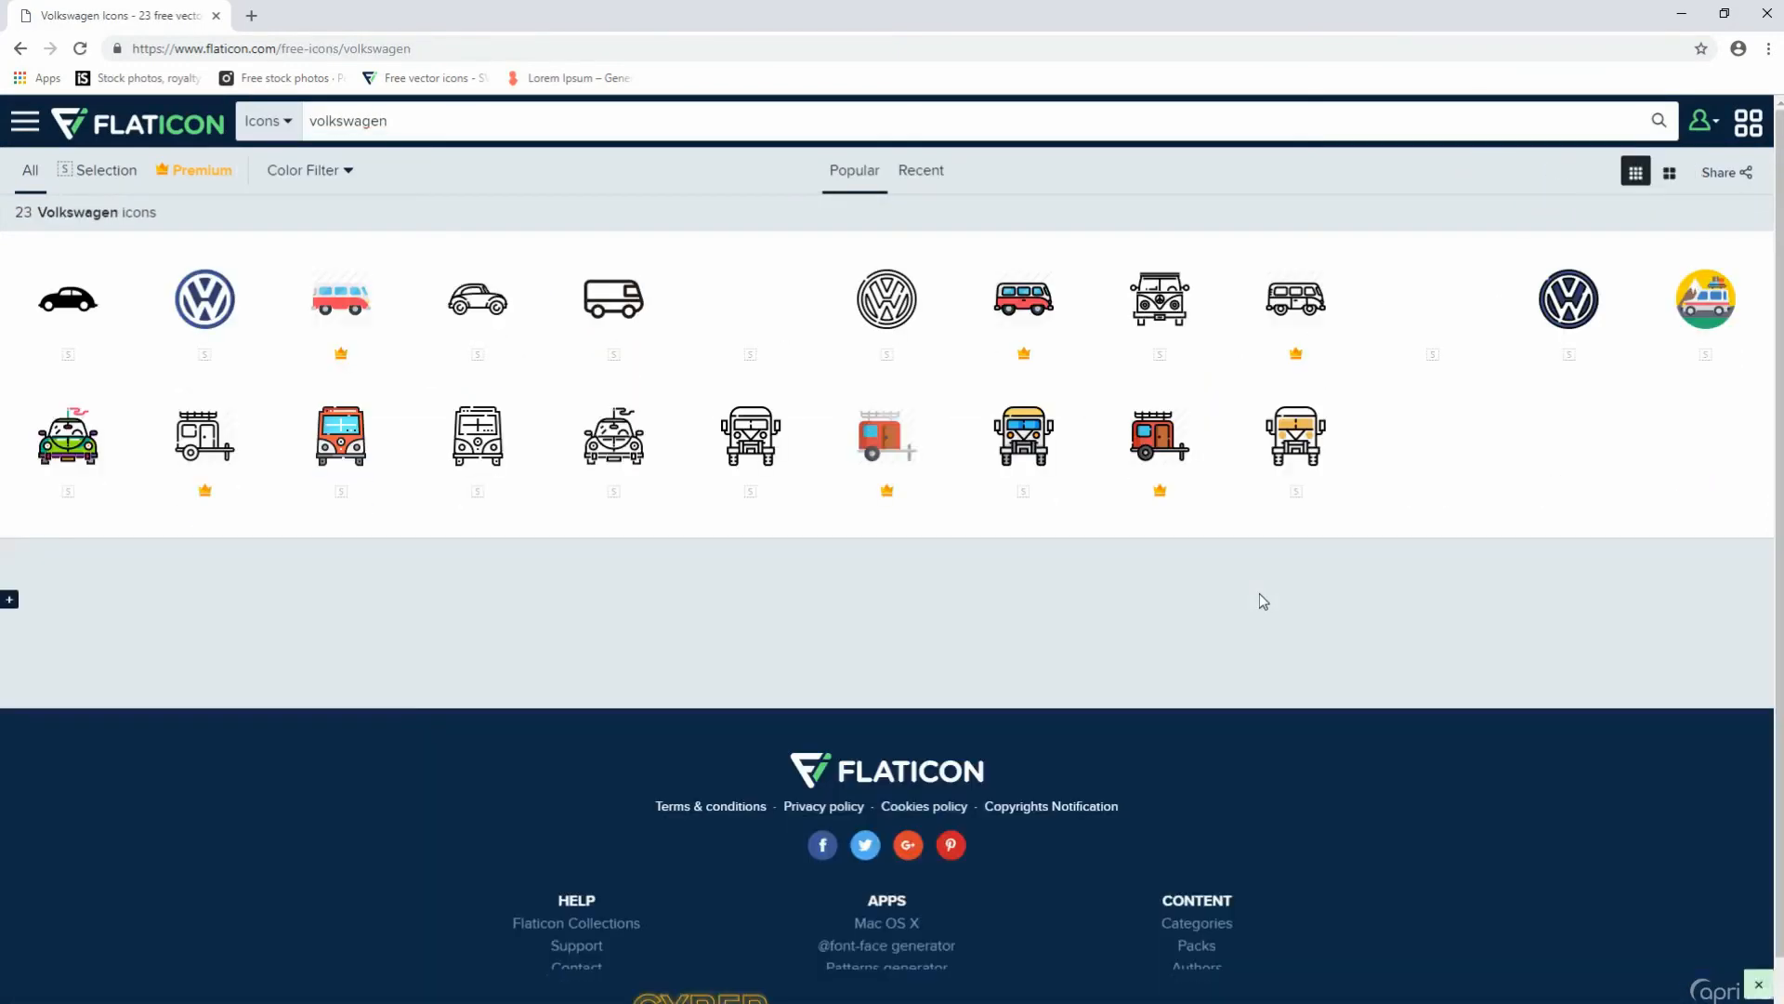
# - Open the blue Volkswagen logo from the results and download it in PSD format
pyautogui.click(209, 306)
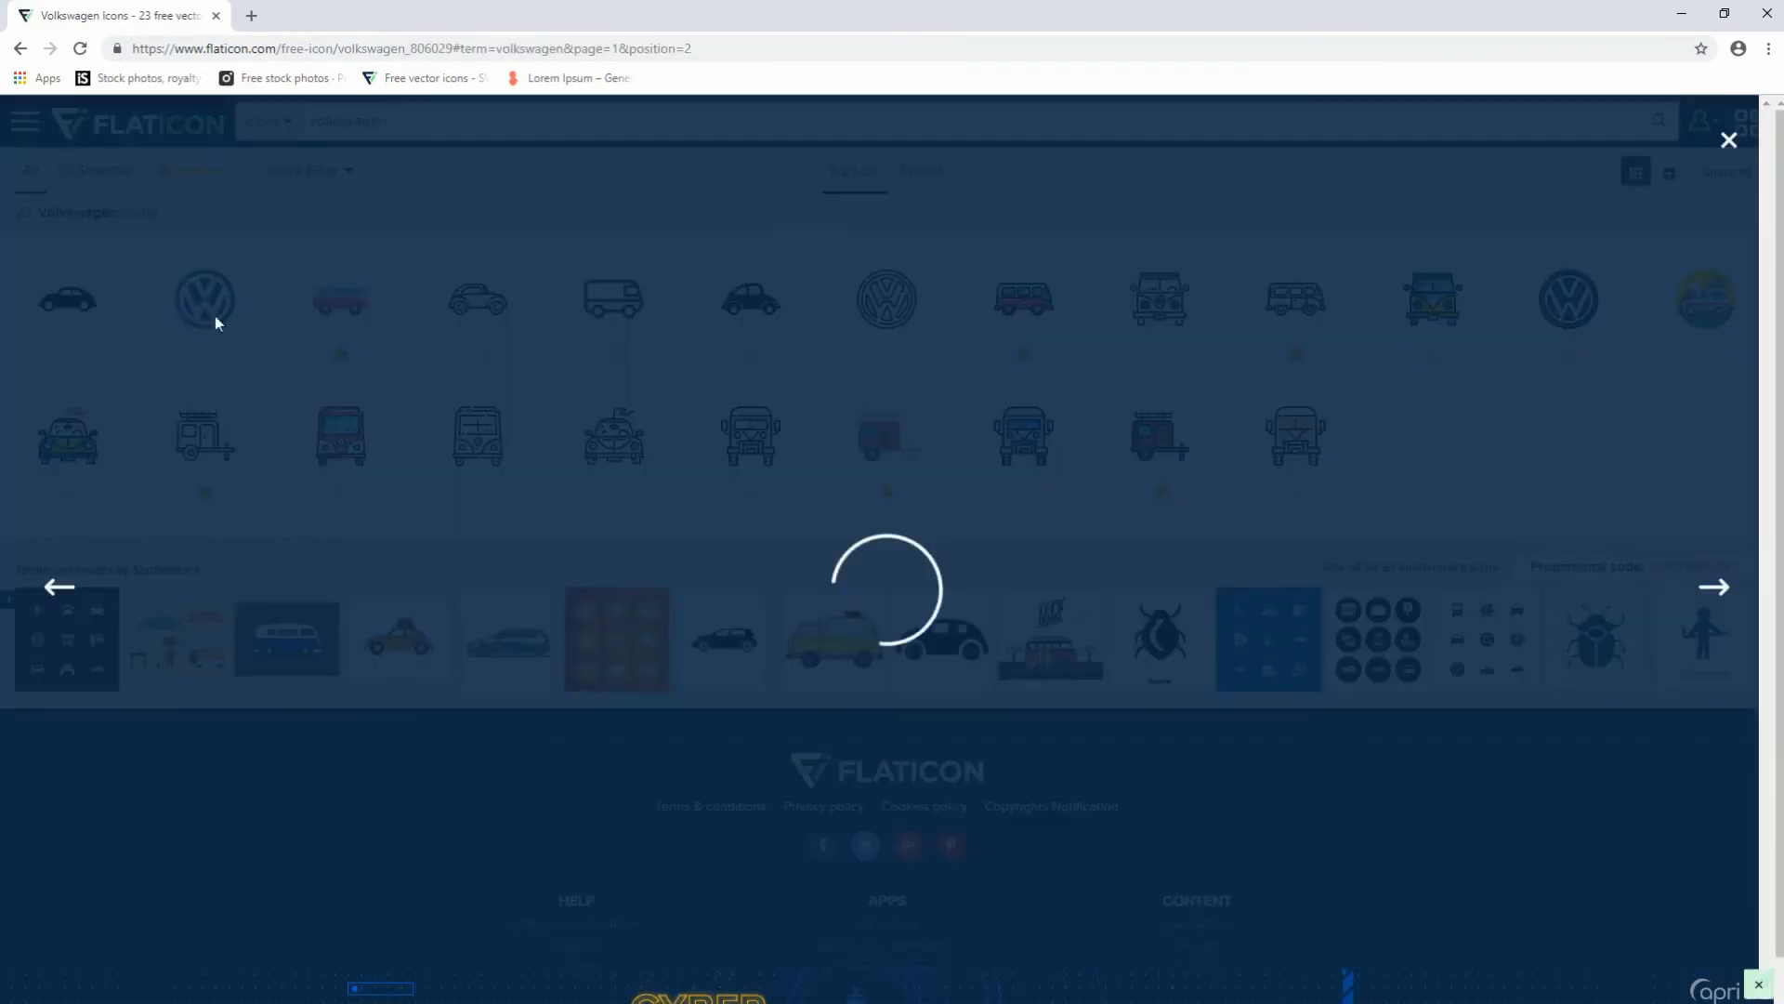
pyautogui.click(1092, 577)
pyautogui.click(1073, 465)
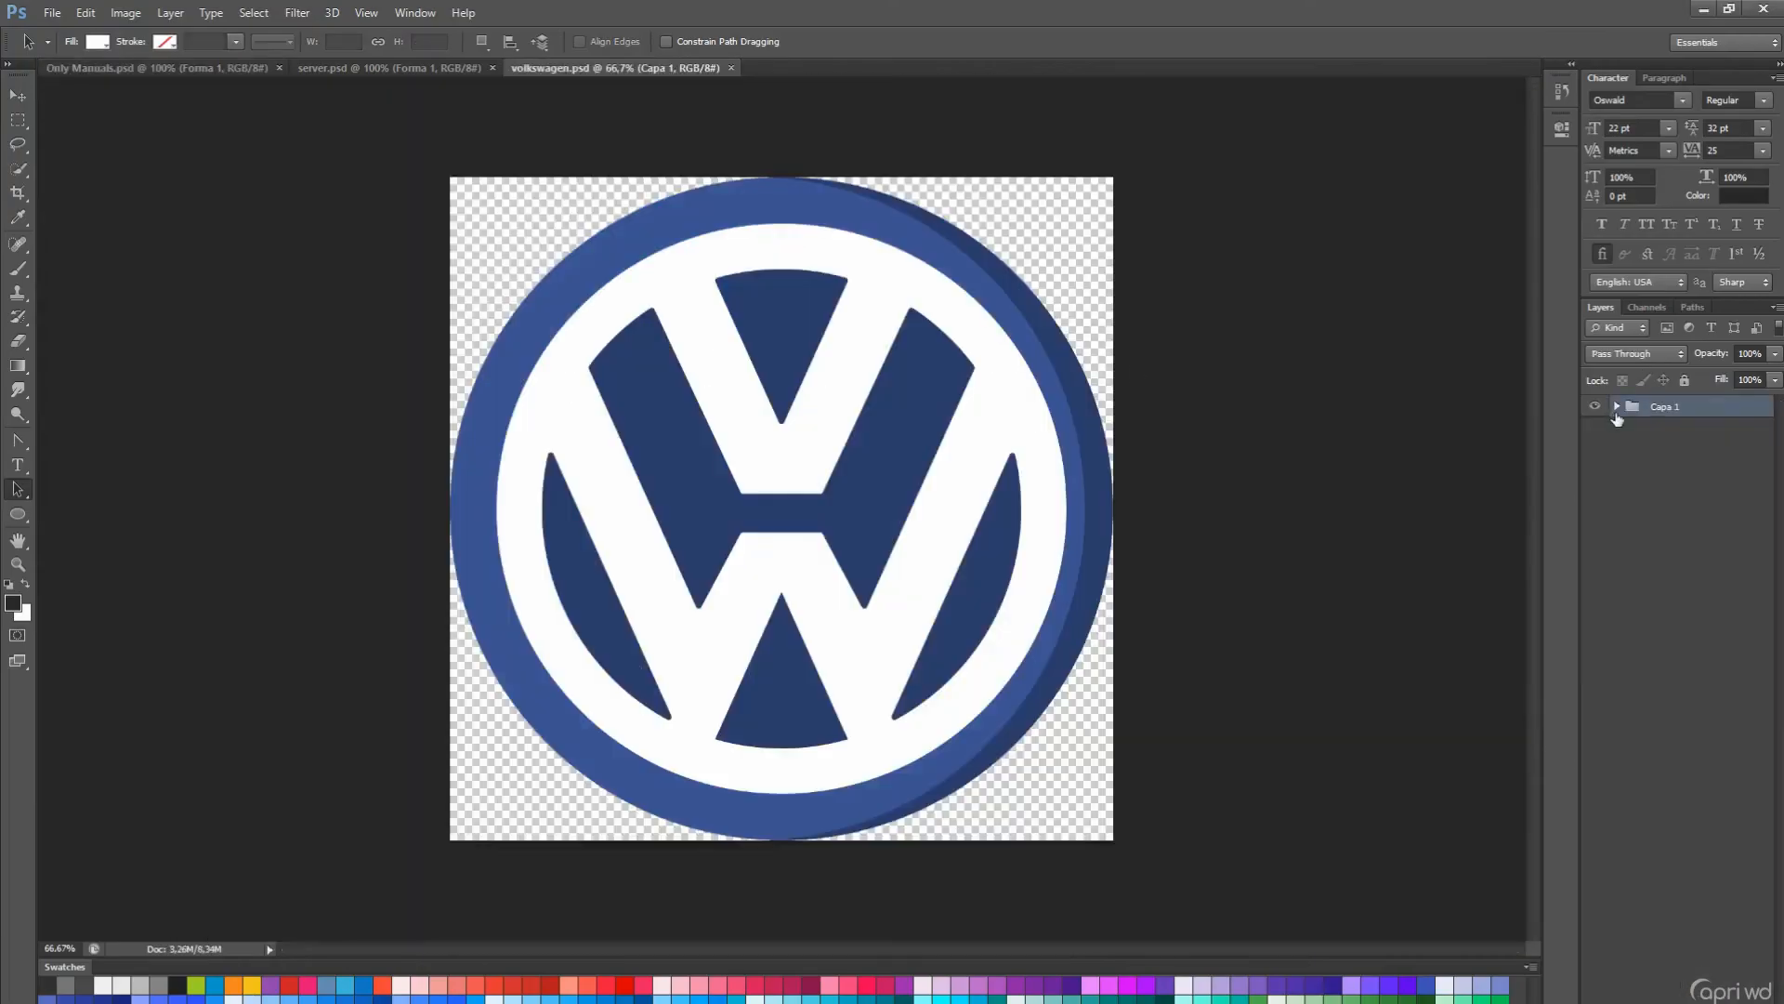
# - Isolate the VW symbol layer <Grupo> in the Volkswagen file by hiding the round background layer
pyautogui.click(1617, 407)
pyautogui.click(1594, 436)
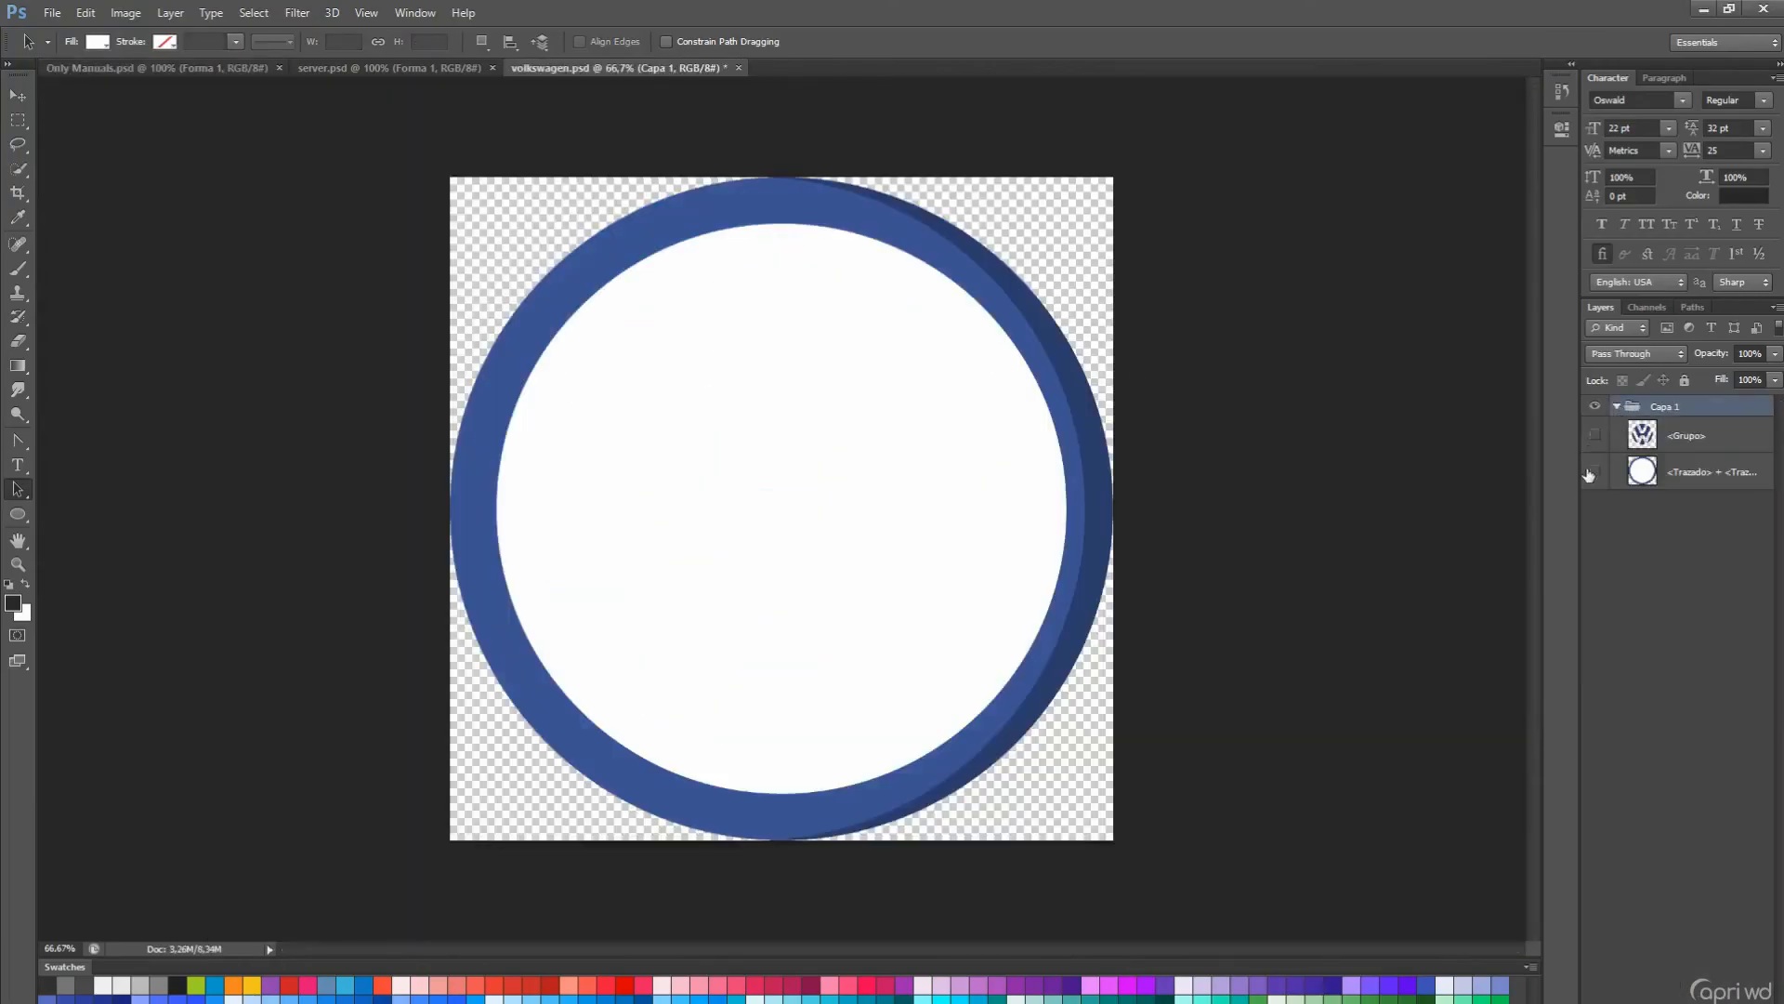
pyautogui.click(1595, 472)
pyautogui.click(1595, 435)
pyautogui.click(1687, 436)
# - Bring the VW symbol into the Only Manuals design and convert it to a smart object
pyautogui.press('v')
pyautogui.moveTo(1351, 491); pyautogui.dragTo(940, 405)
pyautogui.rightClick(1736, 558)
pyautogui.click(1653, 565)
# - Scale down the VW symbol and position it over the 64,333 Brands circle
pyautogui.hotkey('ctrl', 't')
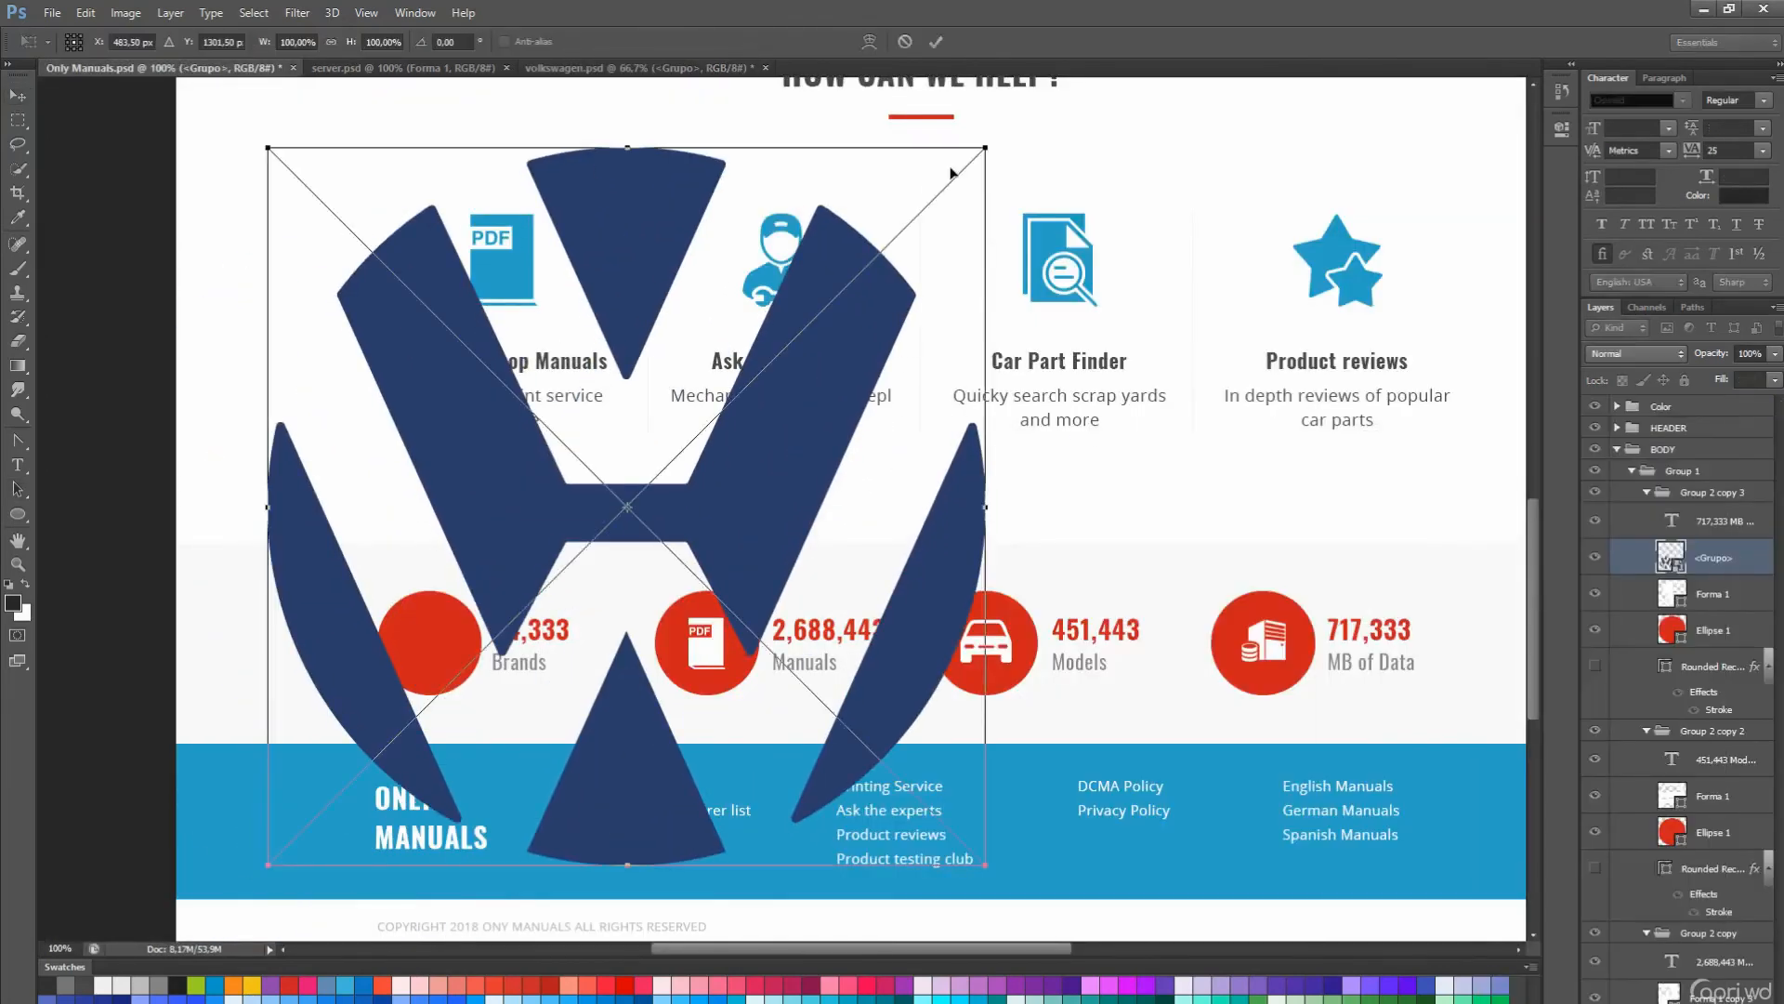
pyautogui.moveTo(985, 148); pyautogui.dragTo(654, 480)
pyautogui.press('Return')
pyautogui.moveTo(719, 547); pyautogui.dragTo(542, 671)
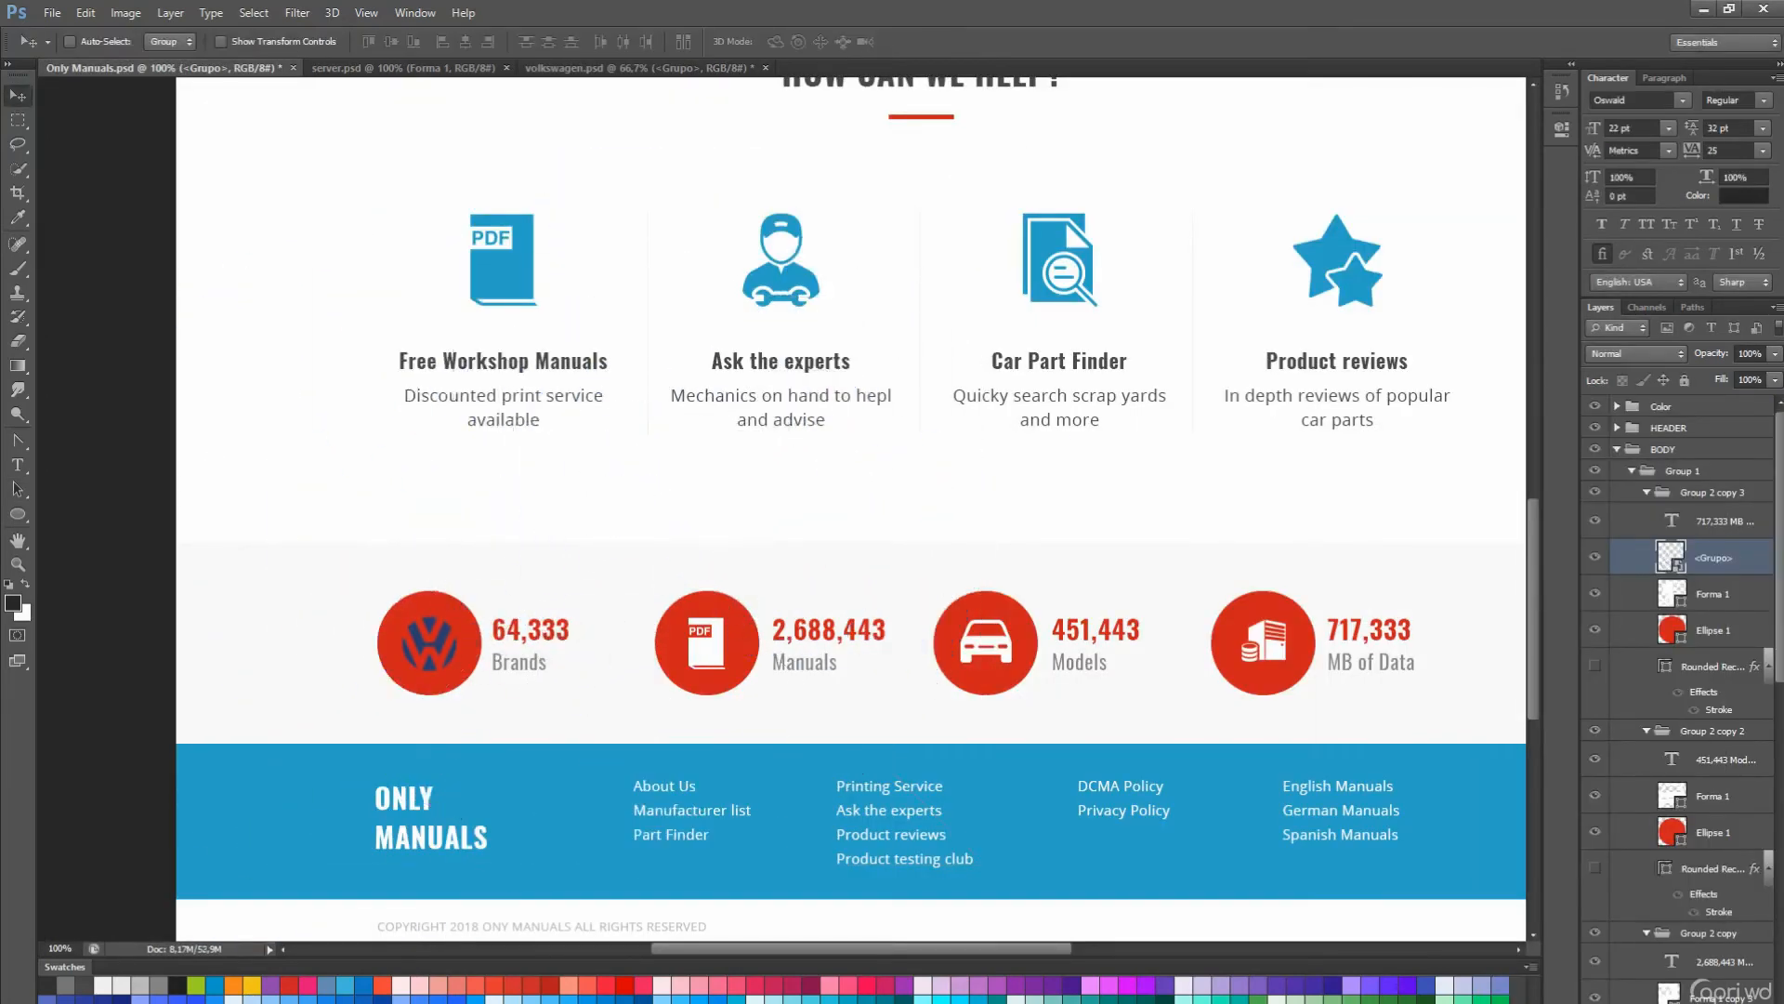
# - Apply a white Color Overlay to the VW symbol and scale it to about 57 × 57 px
pyautogui.click(1654, 1000)
pyautogui.click(1677, 981)
pyautogui.click(1014, 623)
pyautogui.moveTo(1486, 716); pyautogui.dragTo(1339, 656)
pyautogui.press('Return')
pyautogui.press('Return')
pyautogui.scroll(1, 518, 708)
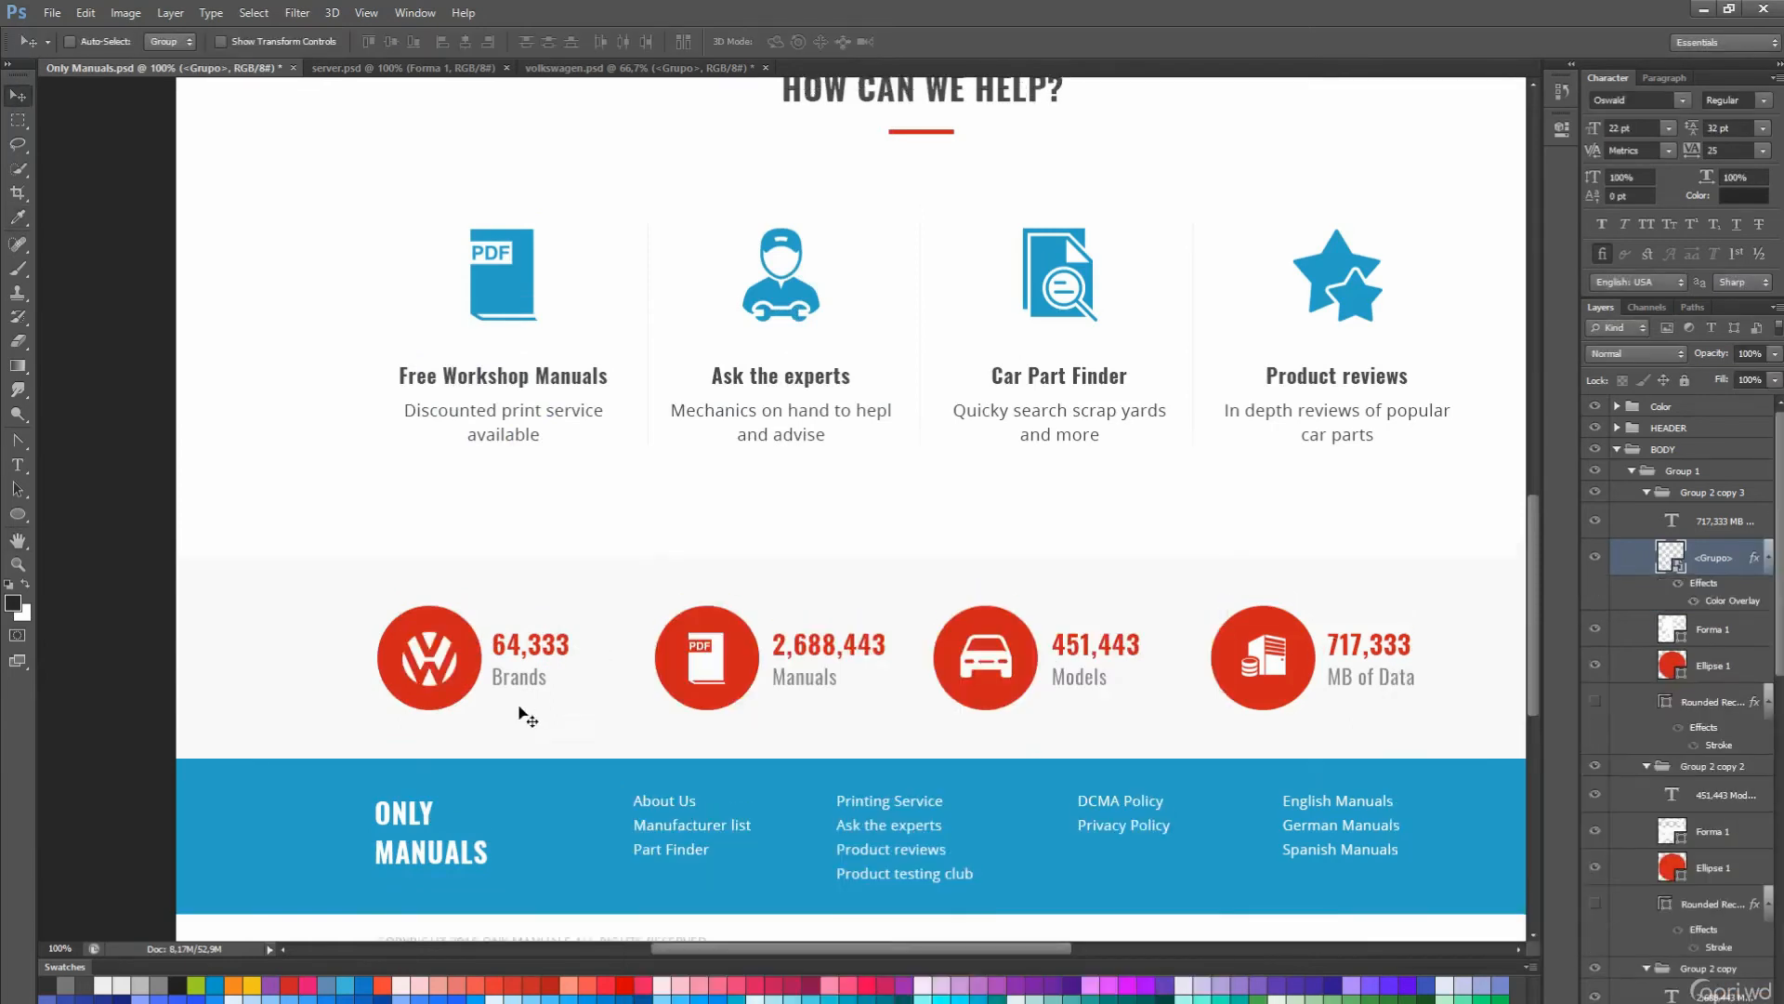
pyautogui.hotkey('ctrl', 't')
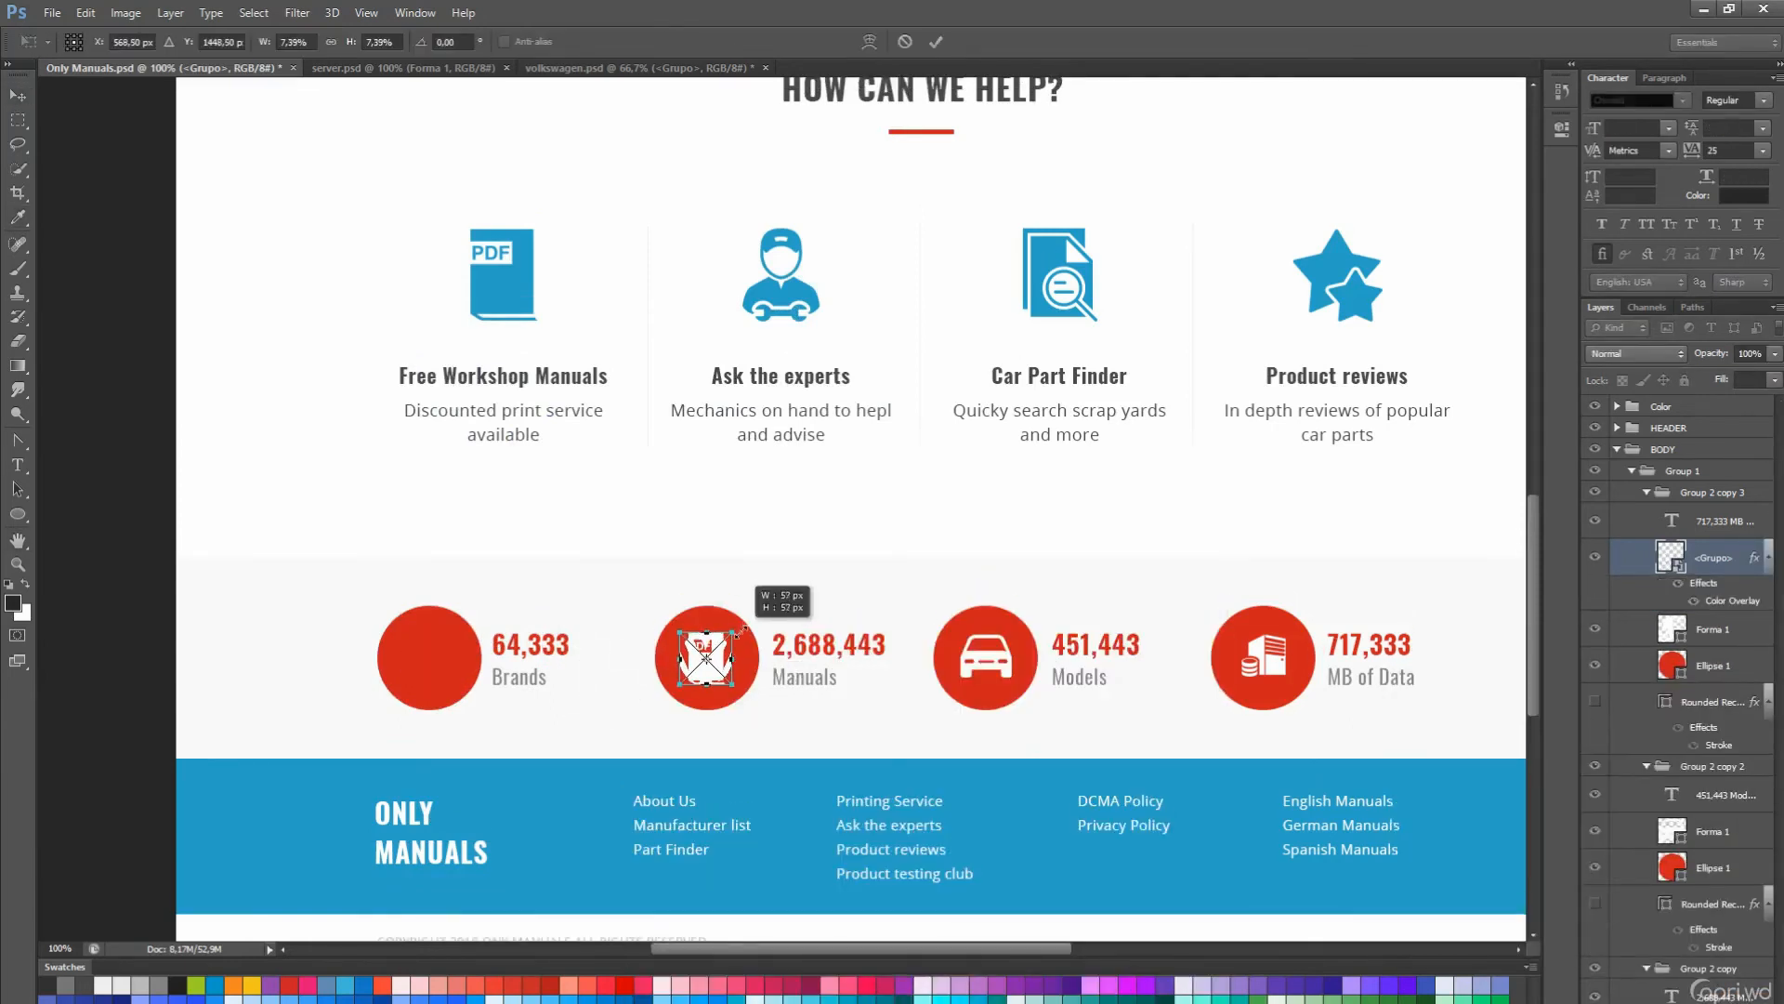
pyautogui.press('Return')
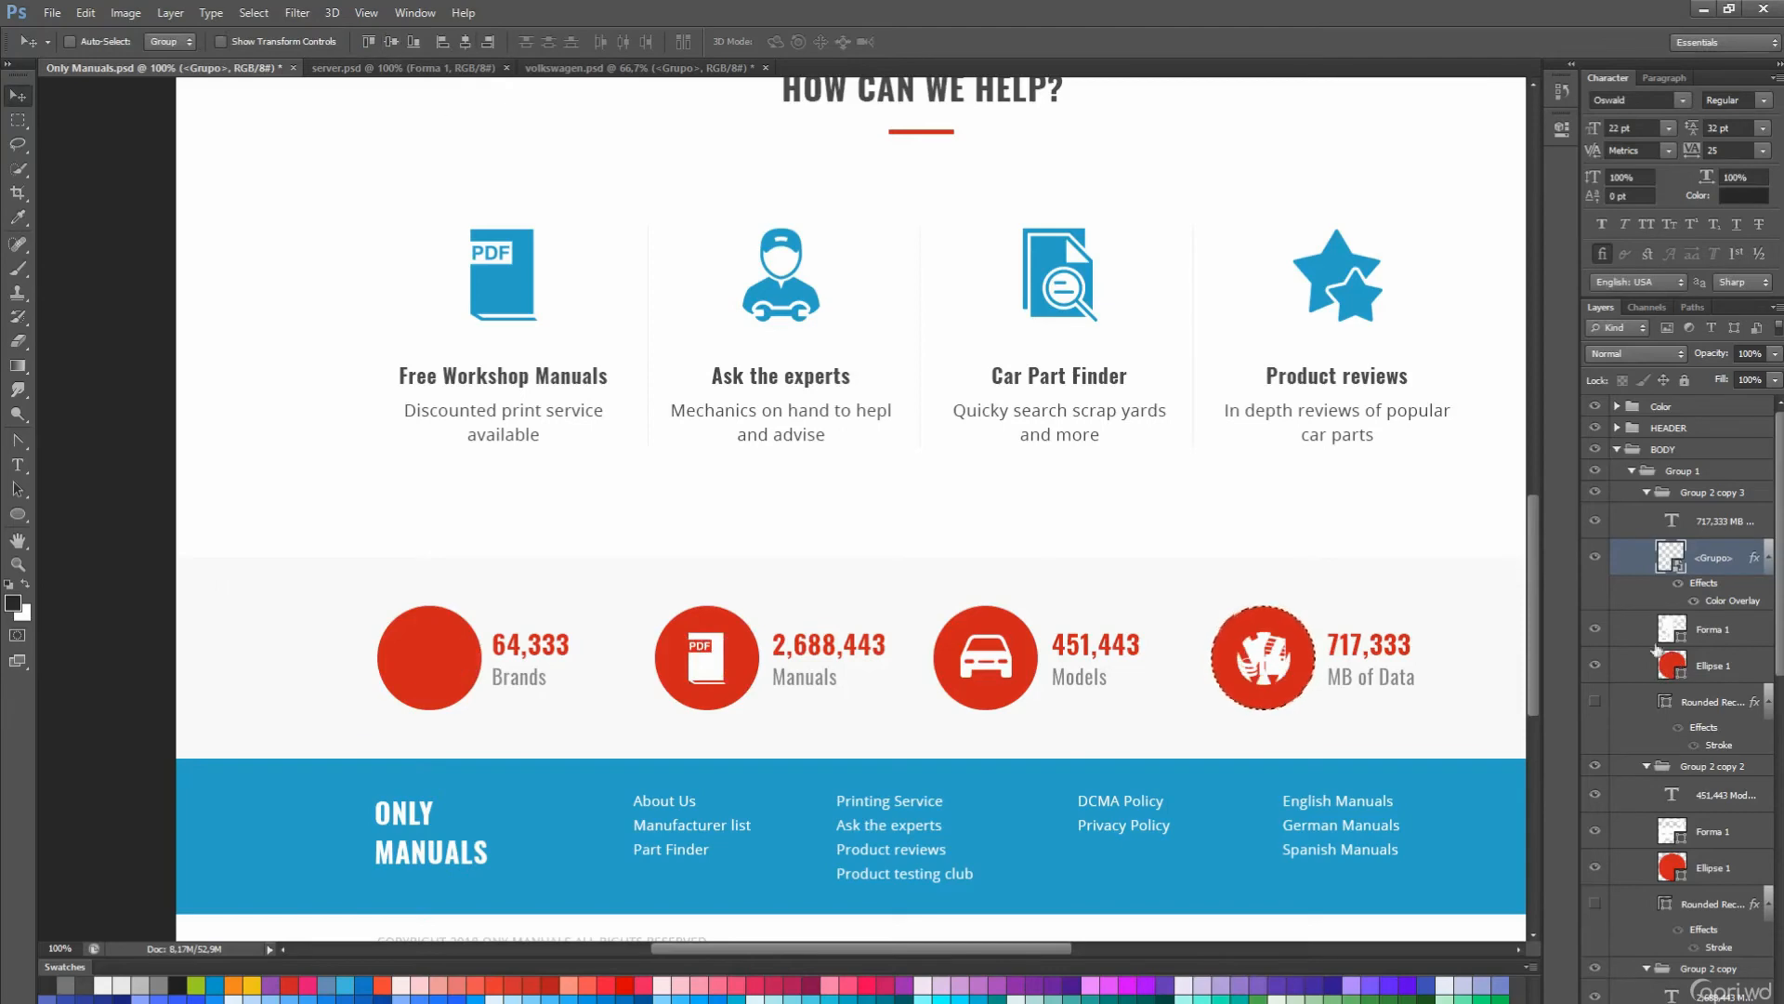
# - Move the VW symbol layer into Group 2 above Ellipse 1 and centre it on the 64,333 Brands circle
pyautogui.scroll(-1, 1678, 565)
pyautogui.moveTo(1712, 451); pyautogui.dragTo(1712, 946)
pyautogui.scroll(-3, 1712, 946)
pyautogui.moveTo(1692, 570); pyautogui.dragTo(1692, 697)
pyautogui.click(1676, 533)
pyautogui.moveTo(1662, 814); pyautogui.dragTo(1664, 816)
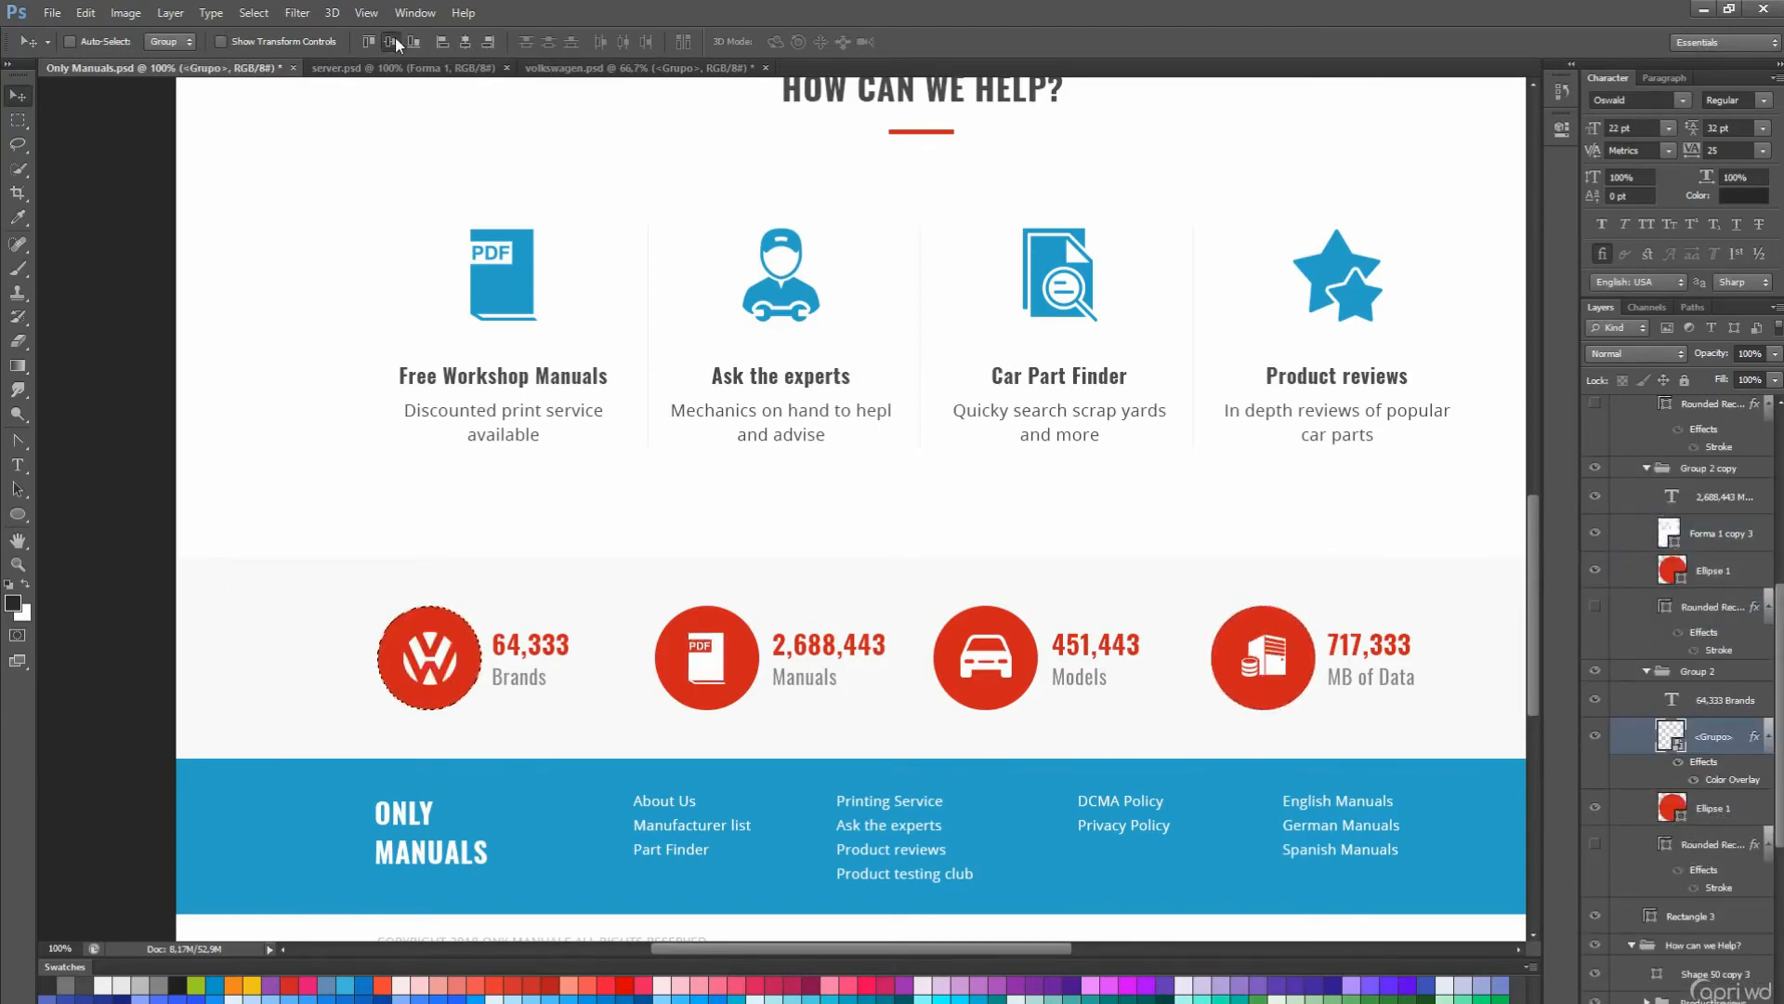
# - Save the document and review the page layout from the footer up to the hero section
pyautogui.scroll(2, 958, 502)
pyautogui.hotkey('ctrl', 's')
pyautogui.scroll(-4, 788, 758)
pyautogui.press('space')
pyautogui.moveTo(986, 621); pyautogui.dragTo(912, 612)
pyautogui.scroll(-3, 913, 612)
pyautogui.scroll(13, 912, 613)
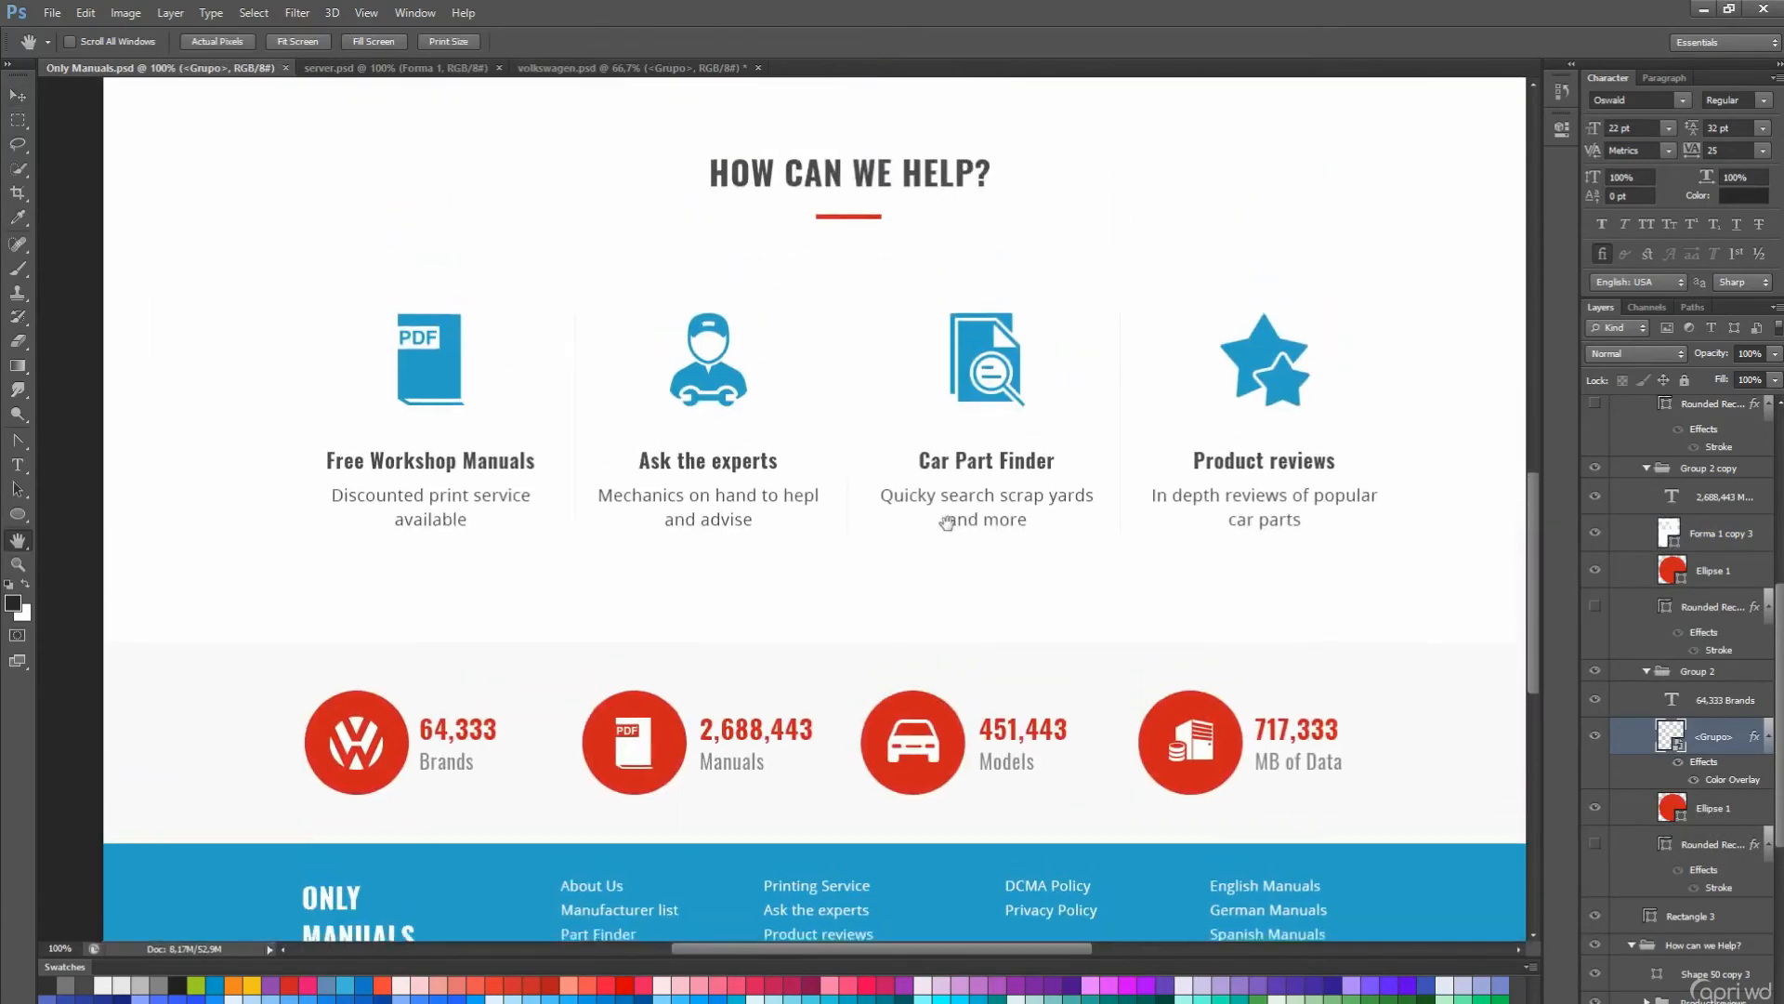
pyautogui.scroll(4, 1685, 627)
pyautogui.scroll(2, 1684, 627)
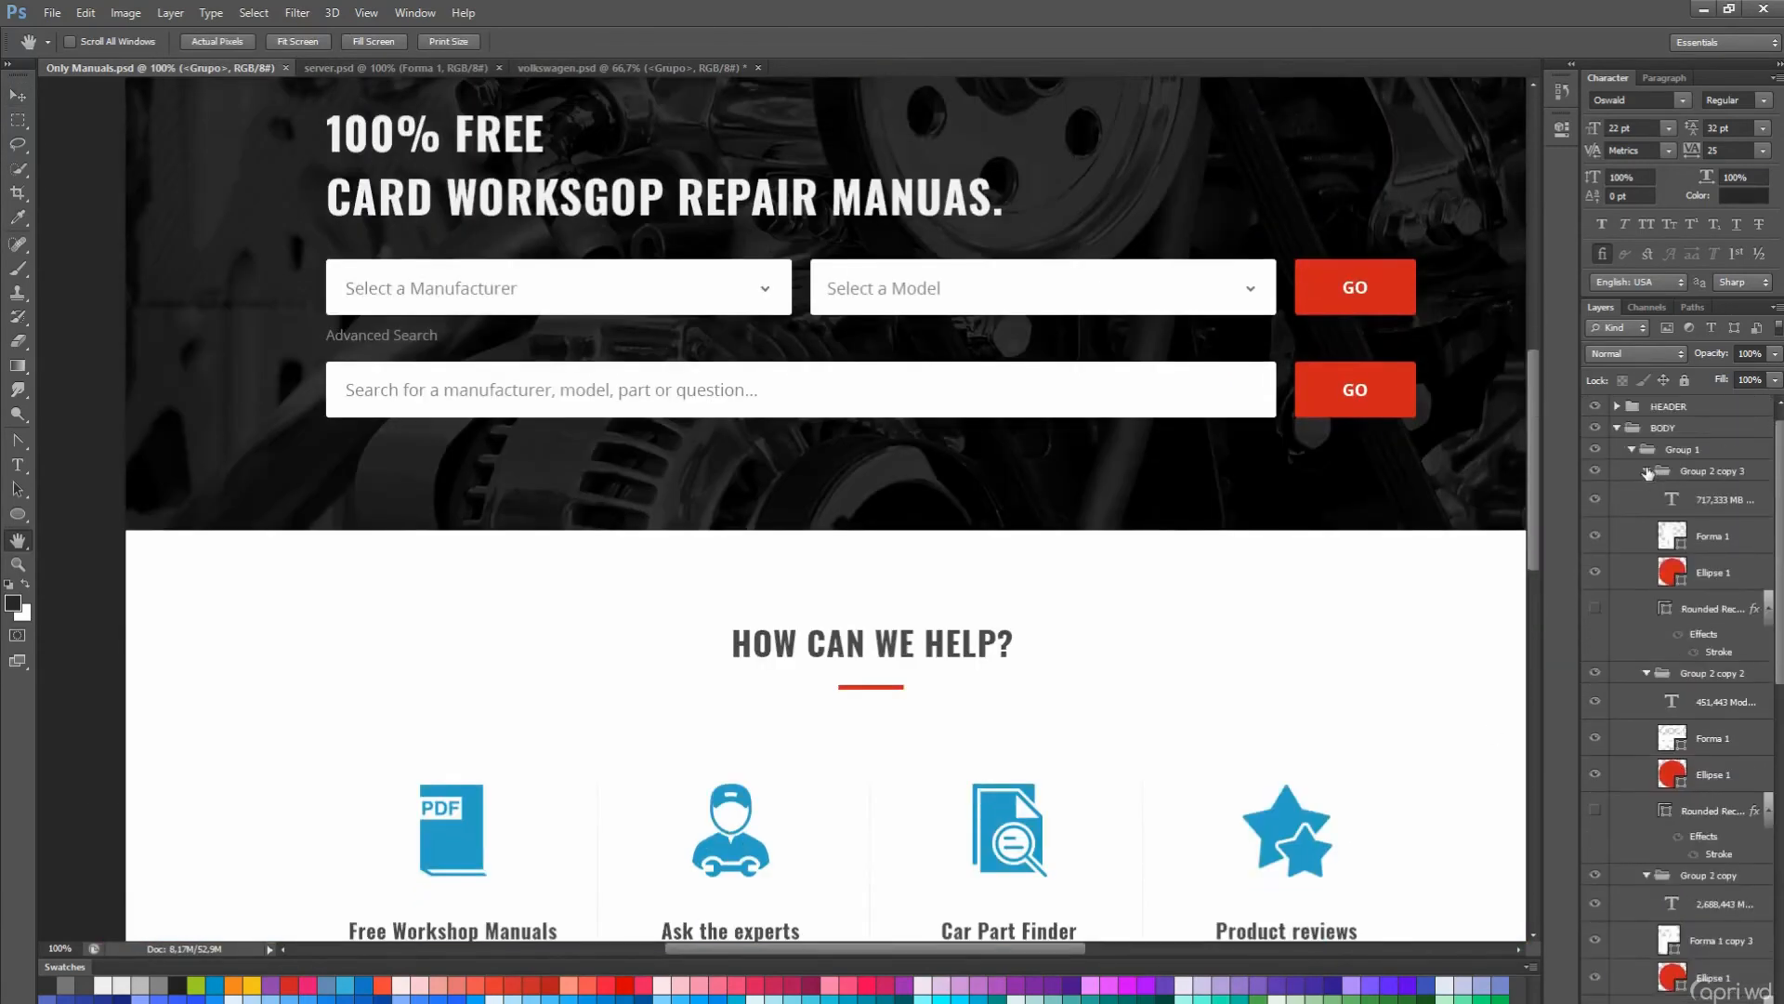
# - Collapse the first statistics item's layer group and rename it Brands
pyautogui.moveTo(1314, 750); pyautogui.dragTo(1196, 55)
pyautogui.scroll(-4, 1632, 750)
pyautogui.doubleClick(1693, 910)
pyautogui.write('Brands')
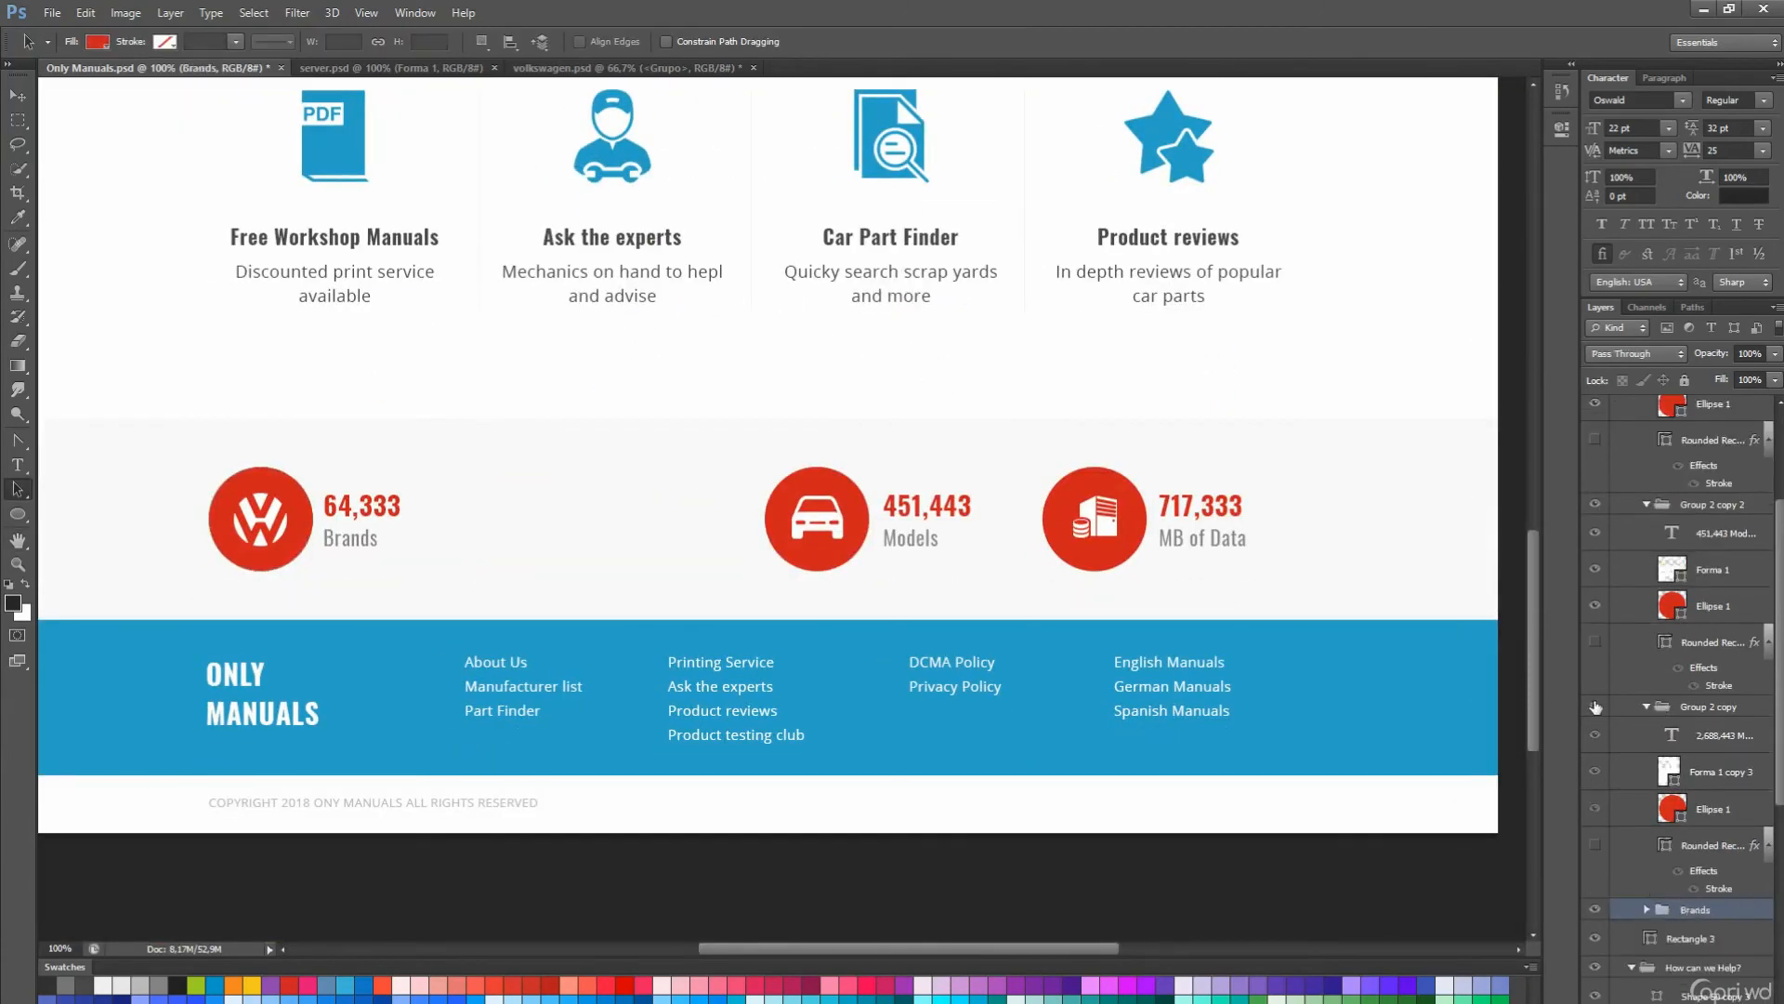
# - Rename the 2,688,443 item's layer group Manuals and the 451,443 item's group Models, and collapse both
pyautogui.doubleClick(1709, 706)
pyautogui.write('M')
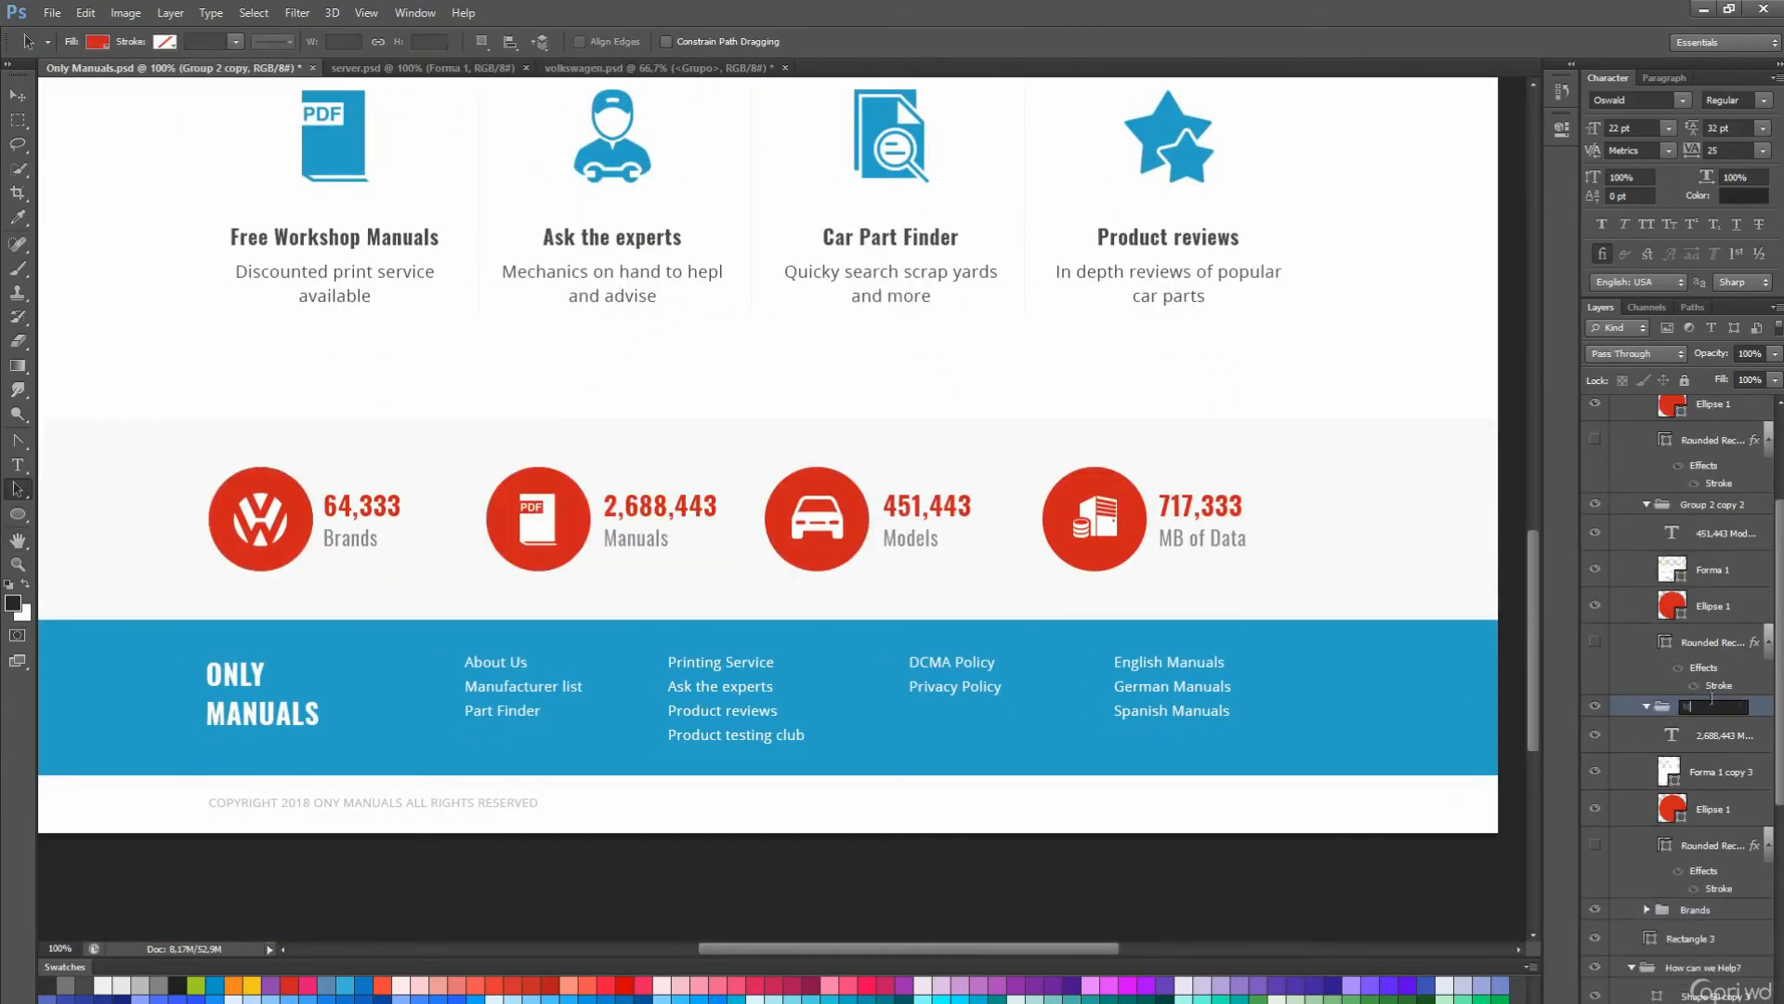
pyautogui.write('anuals')
pyautogui.press('Return')
pyautogui.click(1646, 706)
pyautogui.doubleClick(1711, 504)
pyautogui.write('Models')
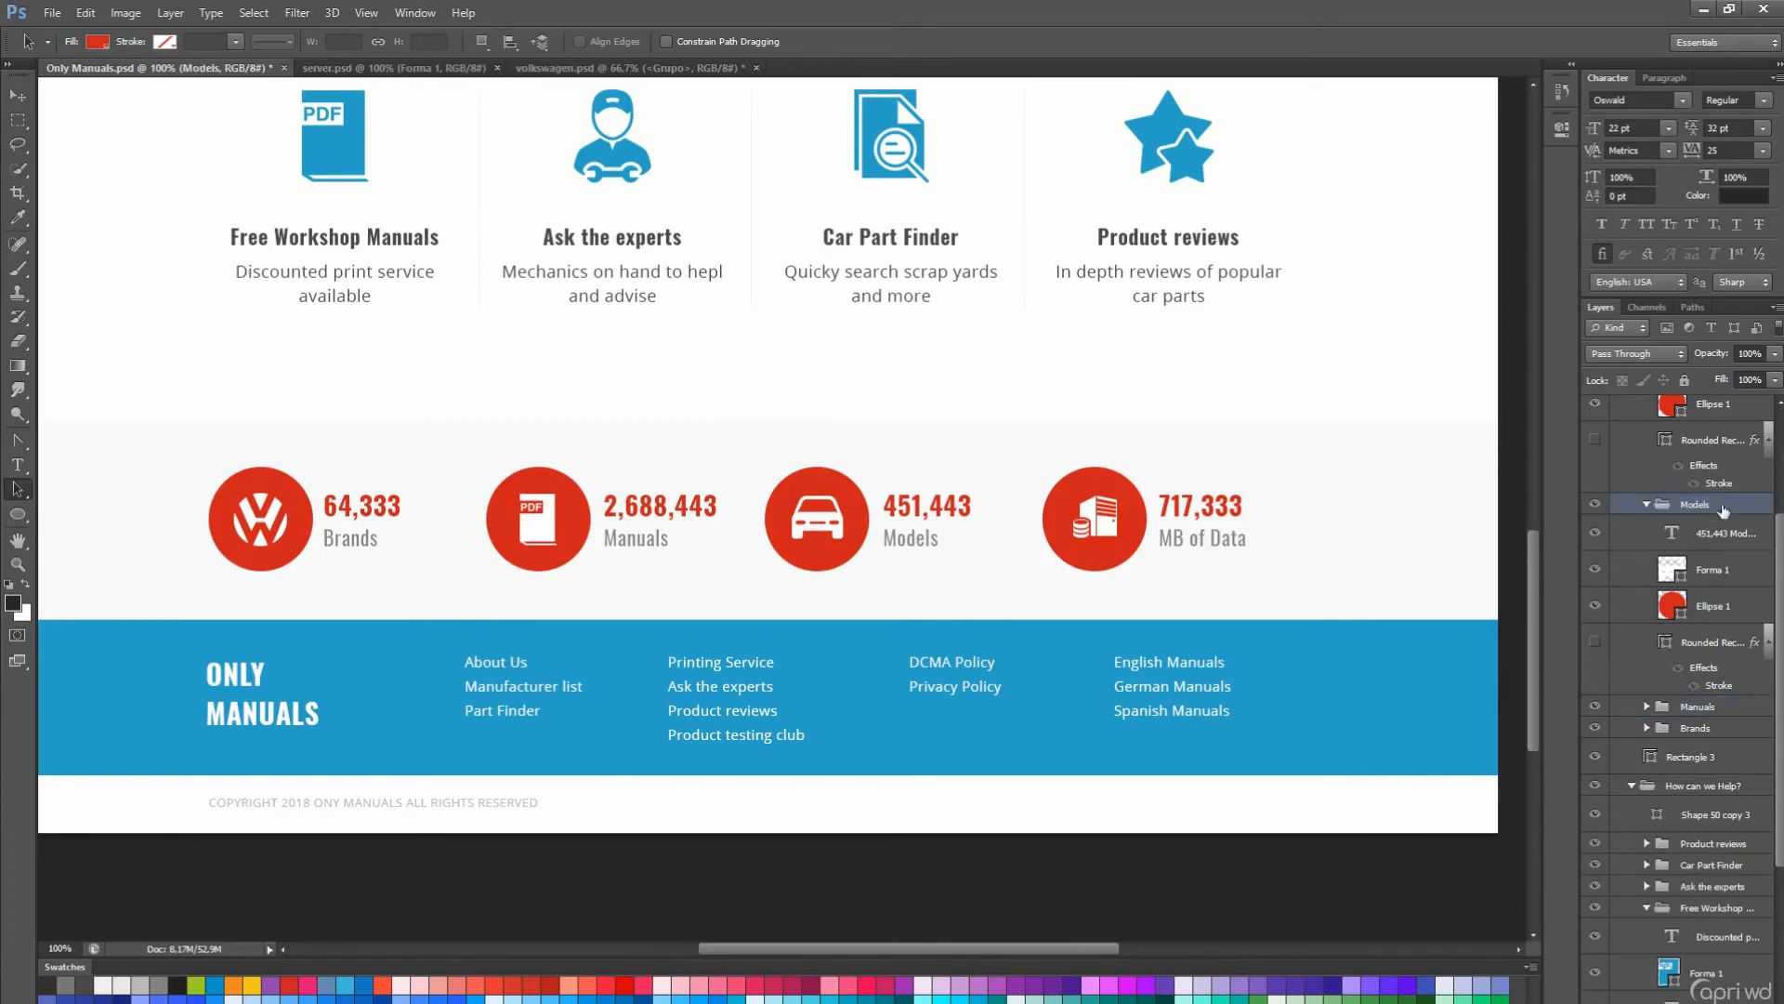
pyautogui.click(1645, 503)
# - Rename the 717,333 item's layer group Data and the enclosing Group 1 Statistic, and collapse both
pyautogui.doubleClick(1703, 474)
pyautogui.write('D')
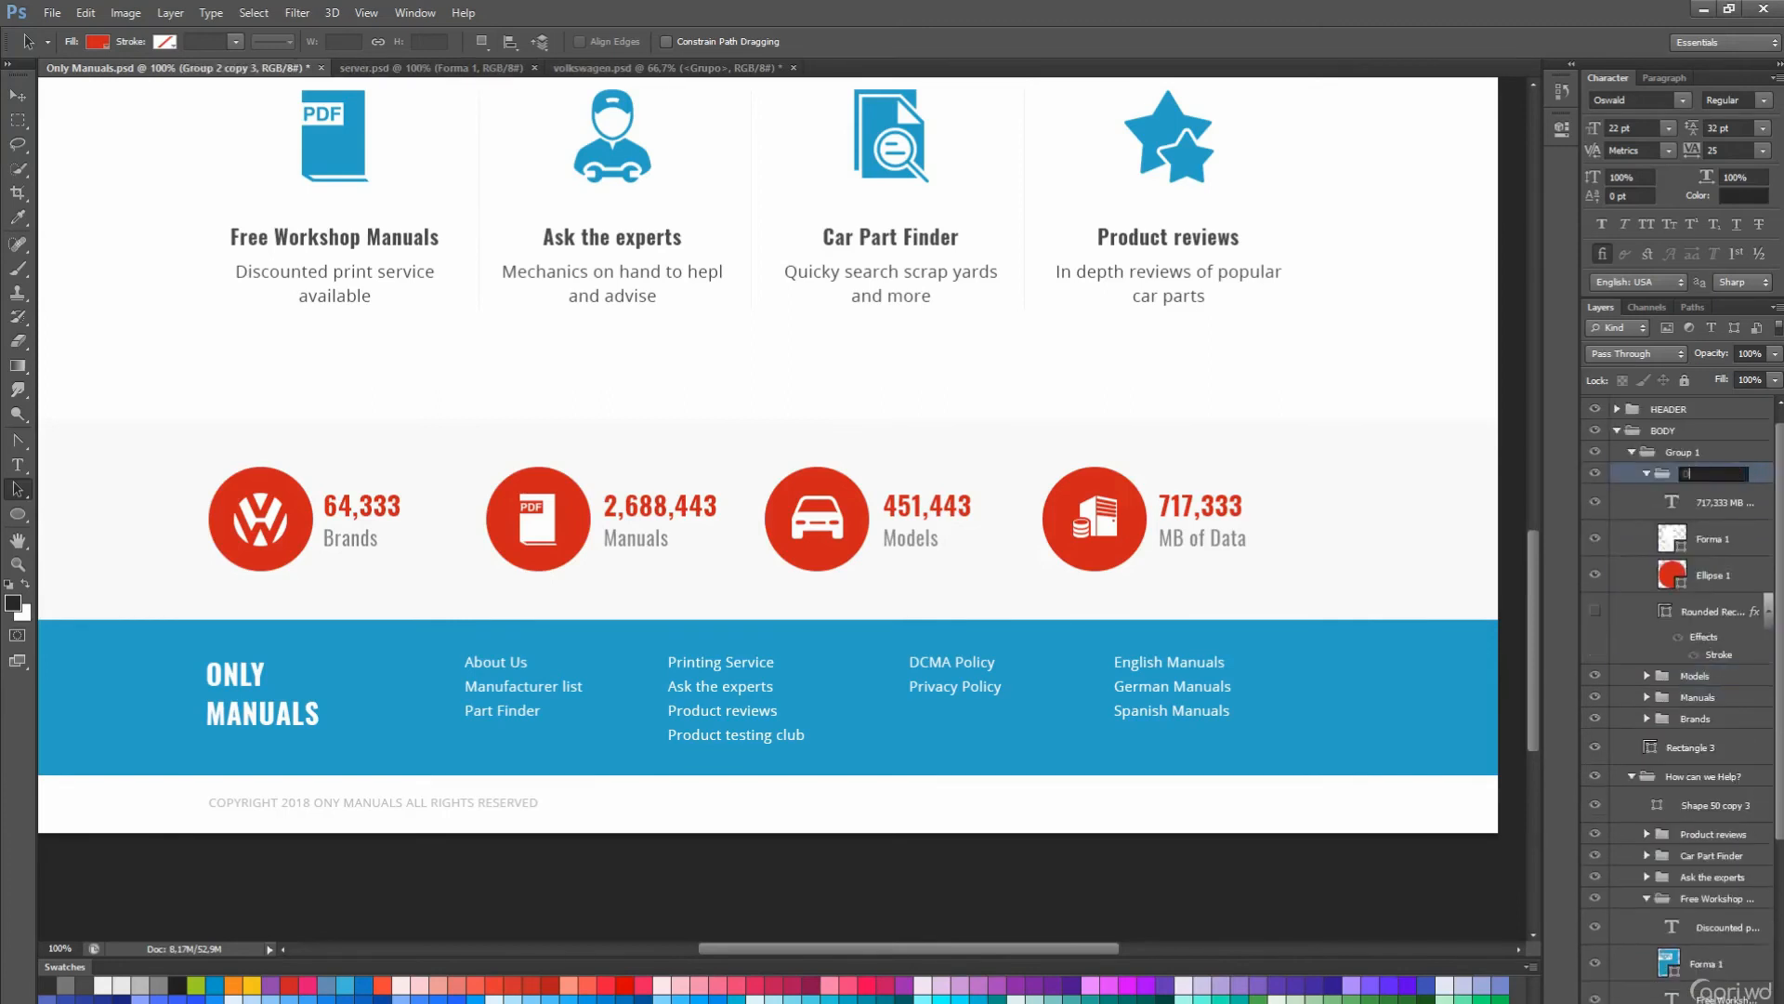
pyautogui.write('ata')
pyautogui.press('Return')
pyautogui.click(1645, 474)
pyautogui.click(1631, 452)
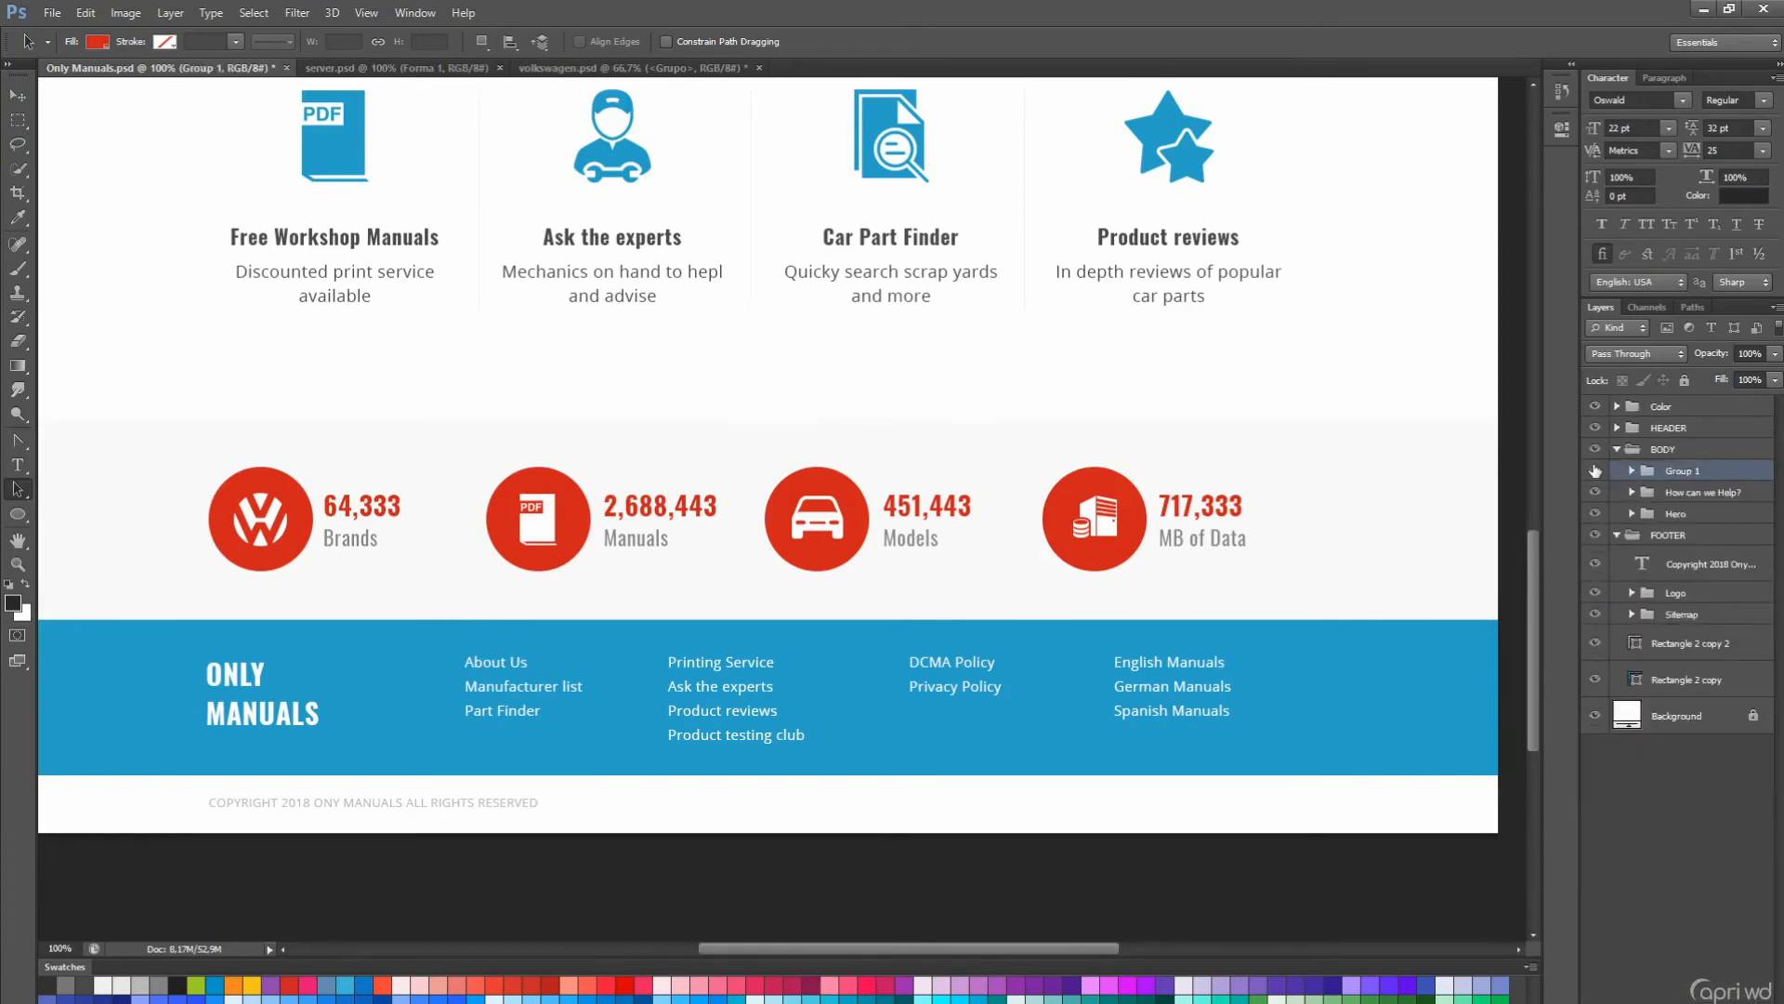
# - Set the word ONLY in the header logo to the Light weight of Oswald
pyautogui.press('h')
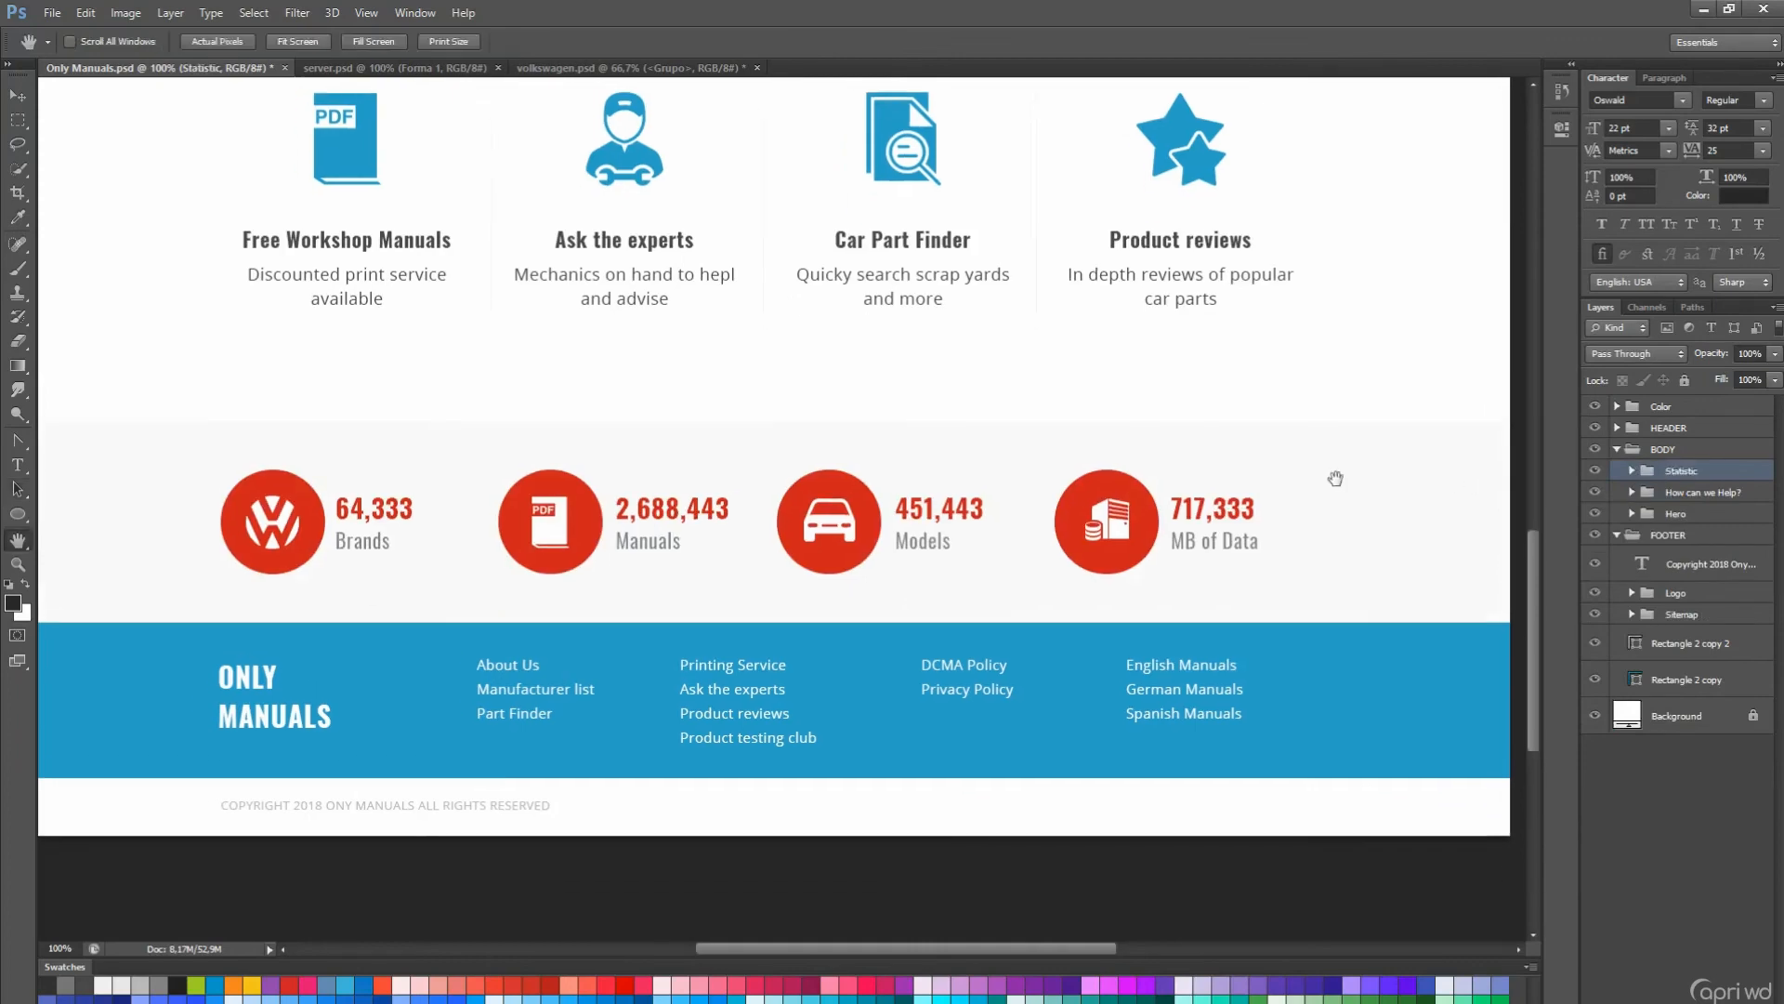
pyautogui.moveTo(1334, 478); pyautogui.dragTo(1195, 908)
pyautogui.press('t')
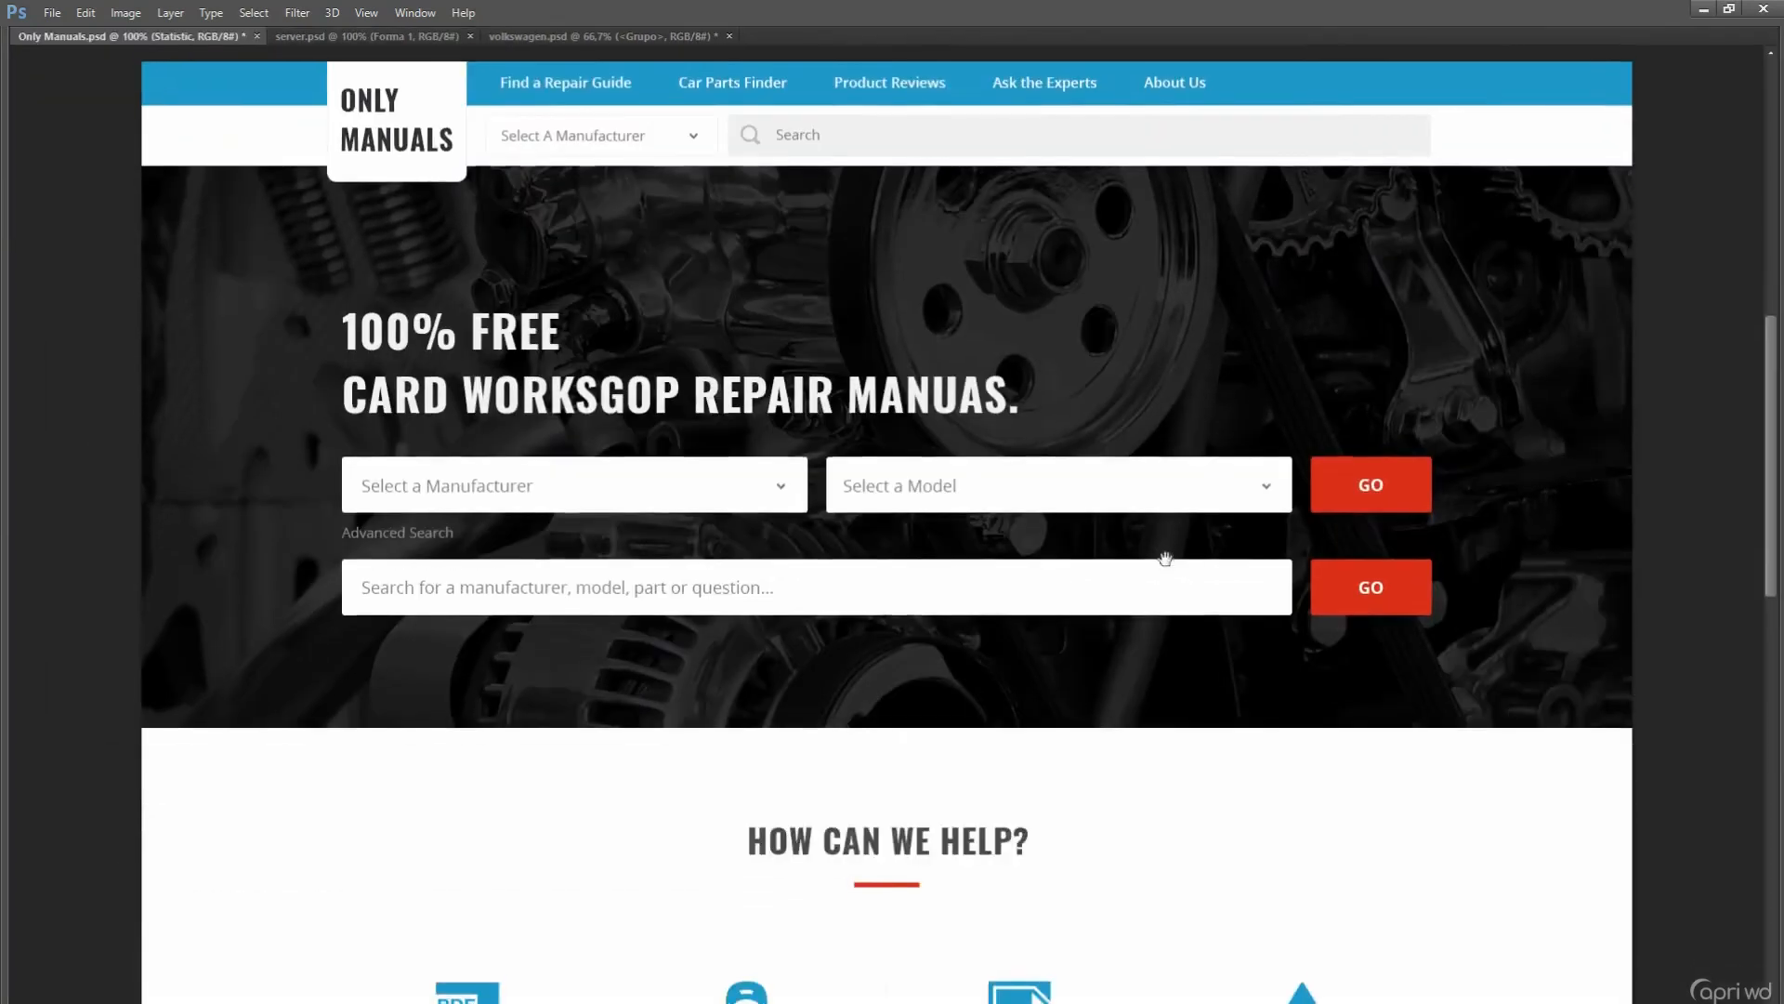
pyautogui.doubleClick(325, 219)
pyautogui.click(256, 41)
pyautogui.click(285, 61)
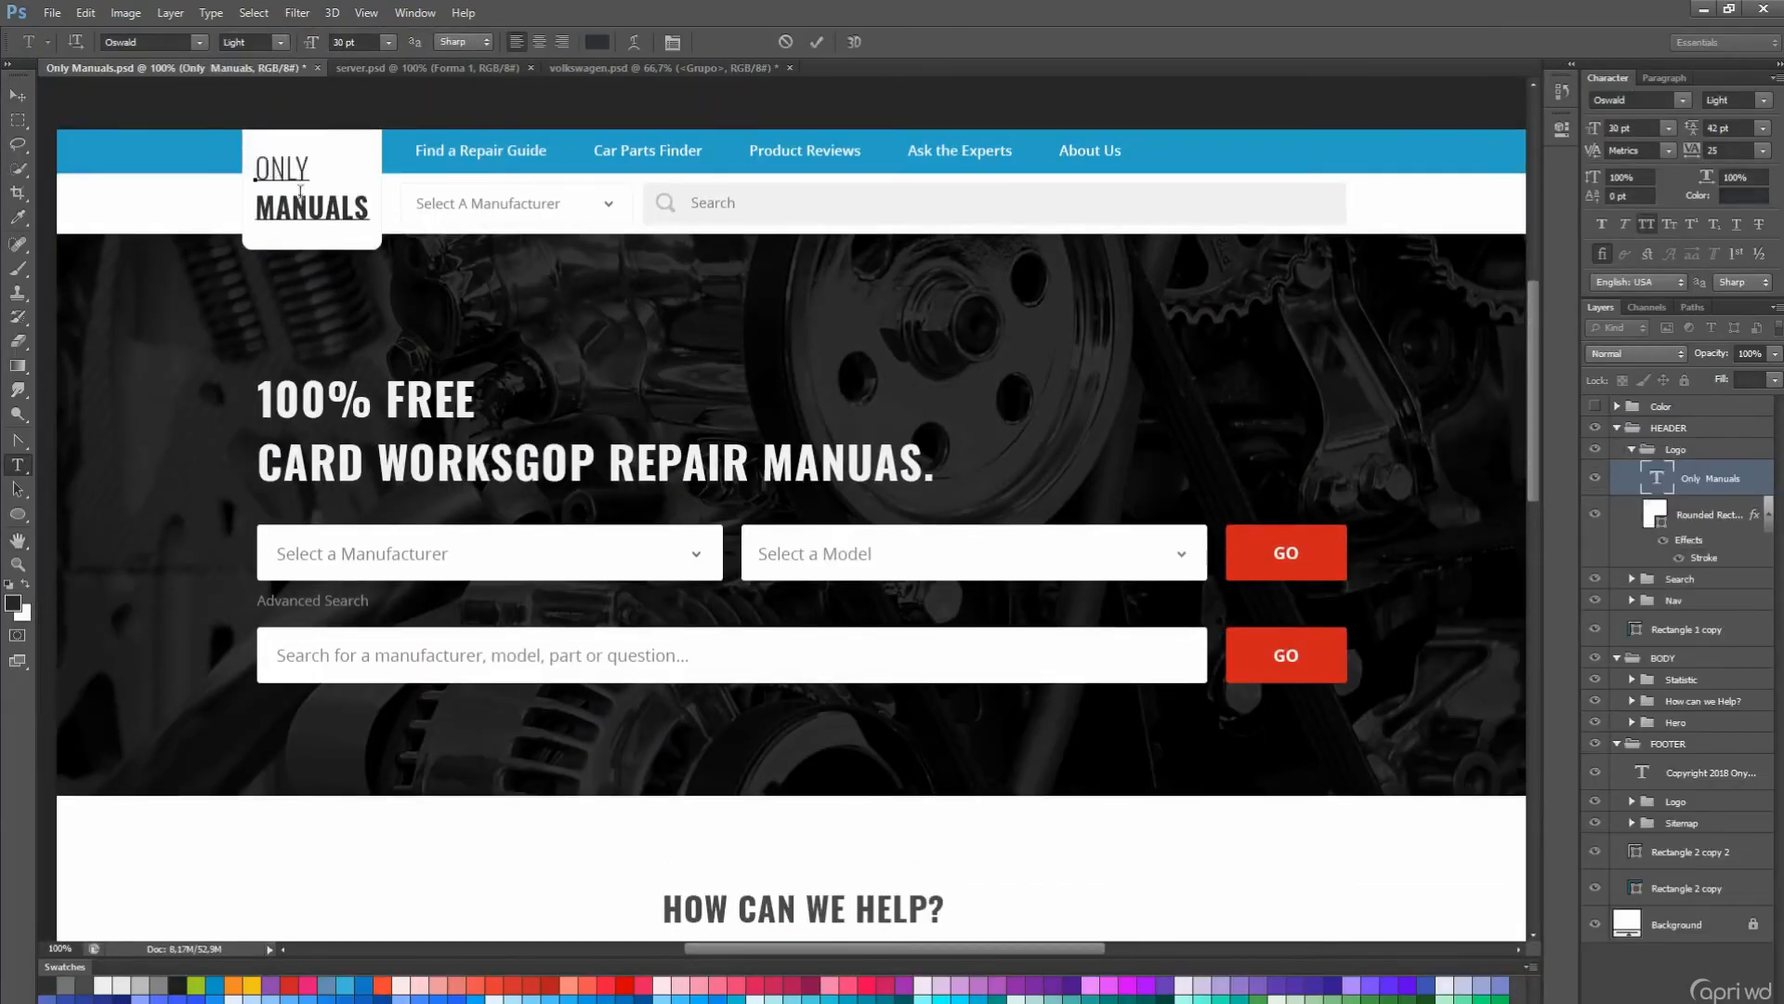
# - Enlarge the whole header logo text to 40 pt with 54 pt leading and nudge it slightly inward in its white box
pyautogui.hotkey('ctrl', 'a')
pyautogui.scroll(10, 371, 42)
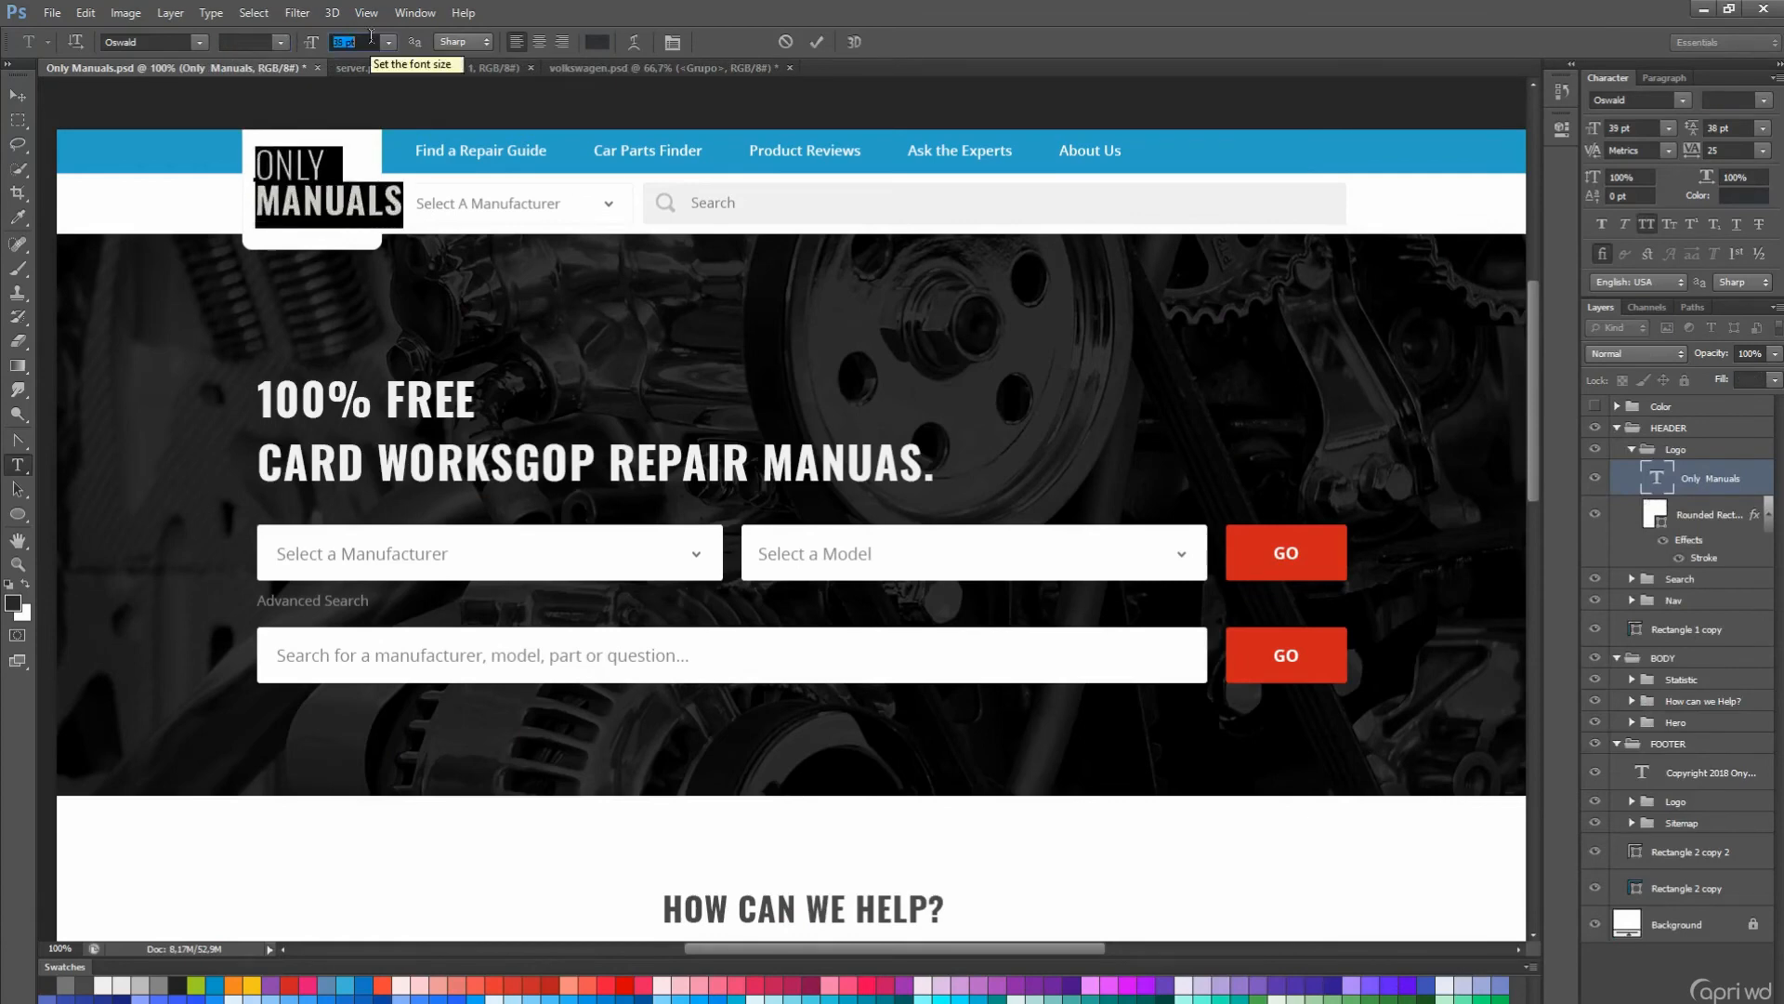
pyautogui.hotkey('ctrl', 'Return')
pyautogui.press('v')
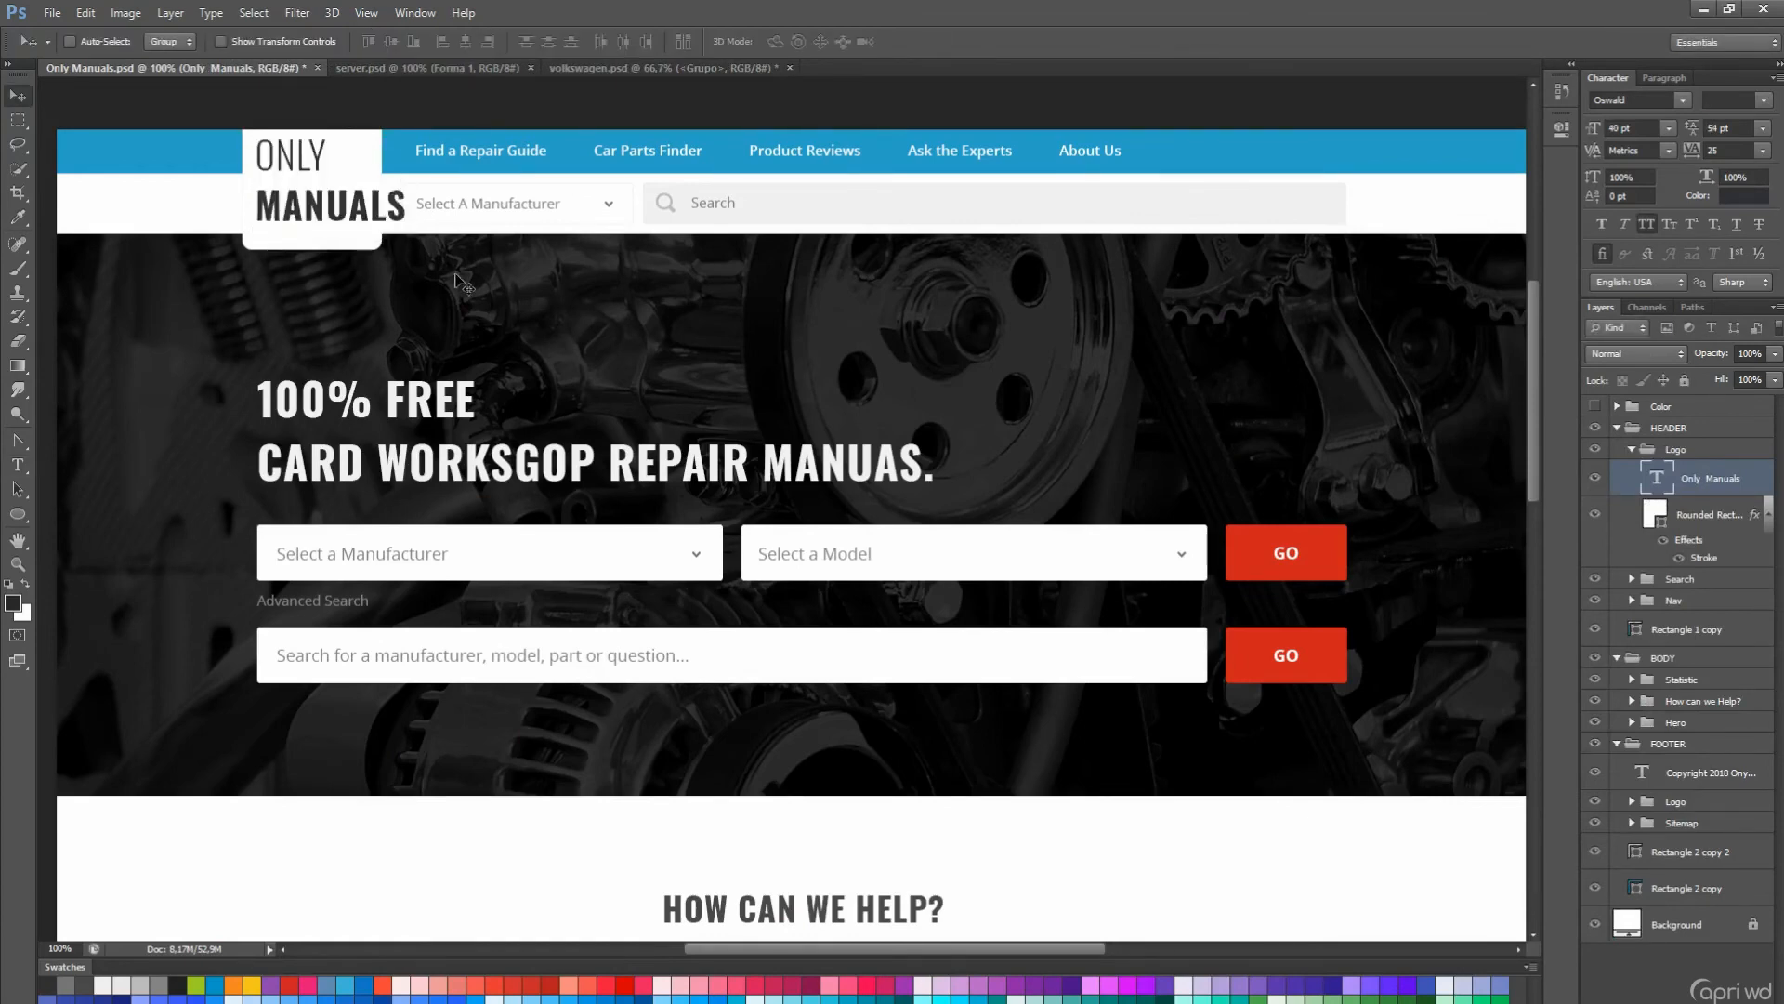
pyautogui.press('Right')
pyautogui.press('Right')
pyautogui.press('Right')
pyautogui.press('Right')
pyautogui.press('Right')
pyautogui.press('Right')
# - Widen the white logo box from its right edge to about 199 px so it encloses the larger text
pyautogui.press('a')
pyautogui.moveTo(323, 193); pyautogui.dragTo(446, 290)
pyautogui.hotkey('ctrl', 'z')
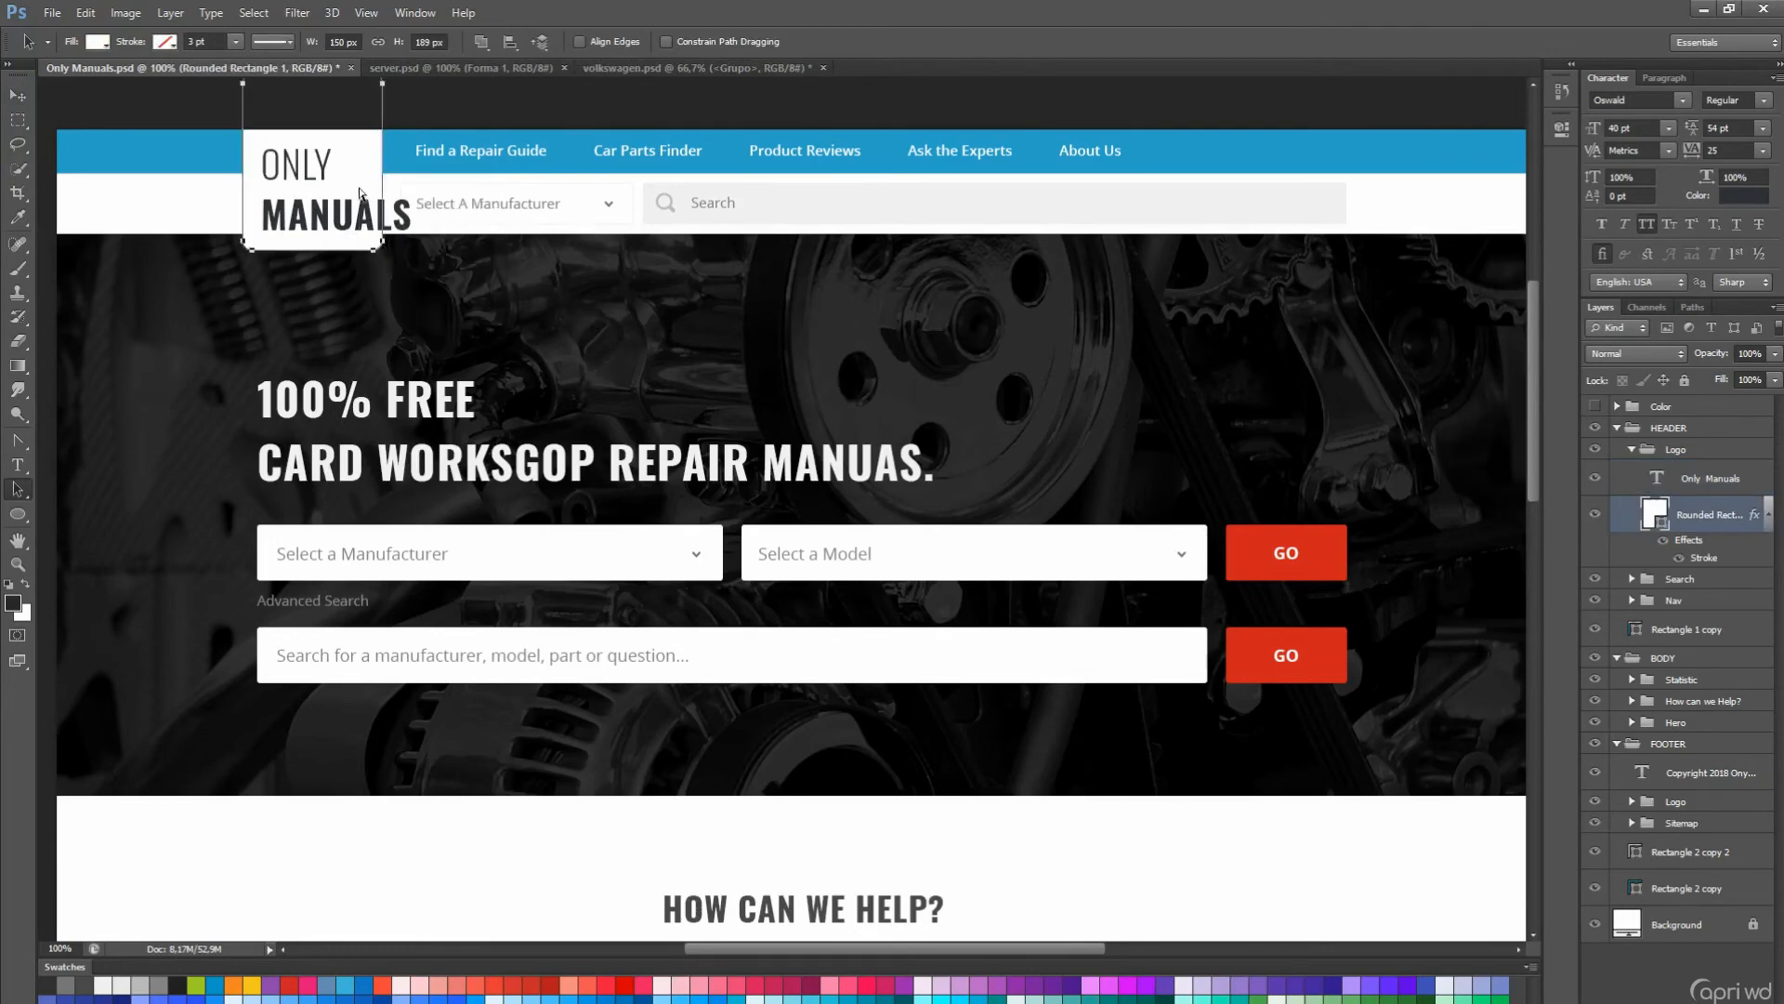
pyautogui.scroll(2, 446, 279)
pyautogui.moveTo(346, 158); pyautogui.dragTo(520, 409)
pyautogui.hotkey('shift', 'Right')
pyautogui.hotkey('shift', 'Right')
pyautogui.hotkey('shift', 'Right')
pyautogui.hotkey('shift', 'Right')
pyautogui.hotkey('shift', 'Right')
pyautogui.hotkey('shift', 'Right')
pyautogui.hotkey('shift', 'Right')
pyautogui.hotkey('shift', 'Right')
pyautogui.hotkey('shift', 'Left')
pyautogui.hotkey('shift', 'Left')
pyautogui.hotkey('shift', 'Left')
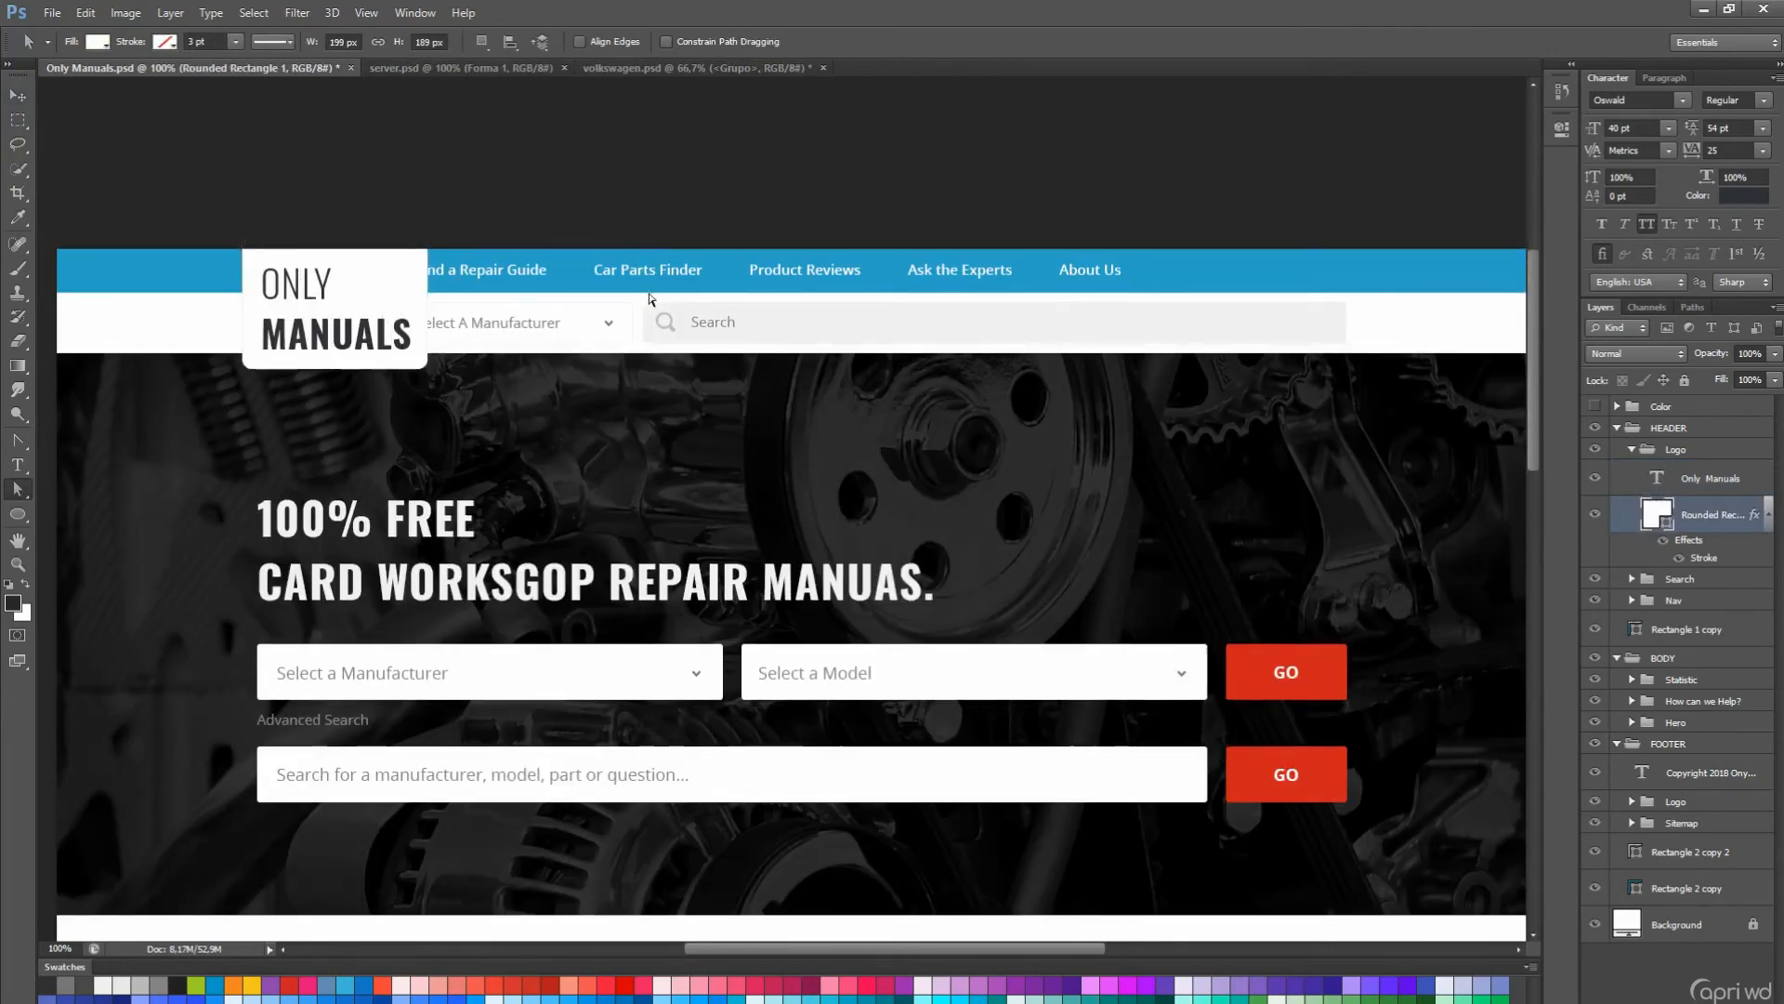
# - Shift the header navigation links to the right, clear of the widened logo box
pyautogui.scroll(2, 706, 312)
pyautogui.press('v')
pyautogui.keyDown('ctrl'); pyautogui.click(706, 312); pyautogui.keyUp('ctrl')
# - Shorten the header's Select A Manufacturer box from its left edge to about 200 px, clear of the logo
pyautogui.keyDown('ctrl'); pyautogui.click(529, 360); pyautogui.keyUp('ctrl')
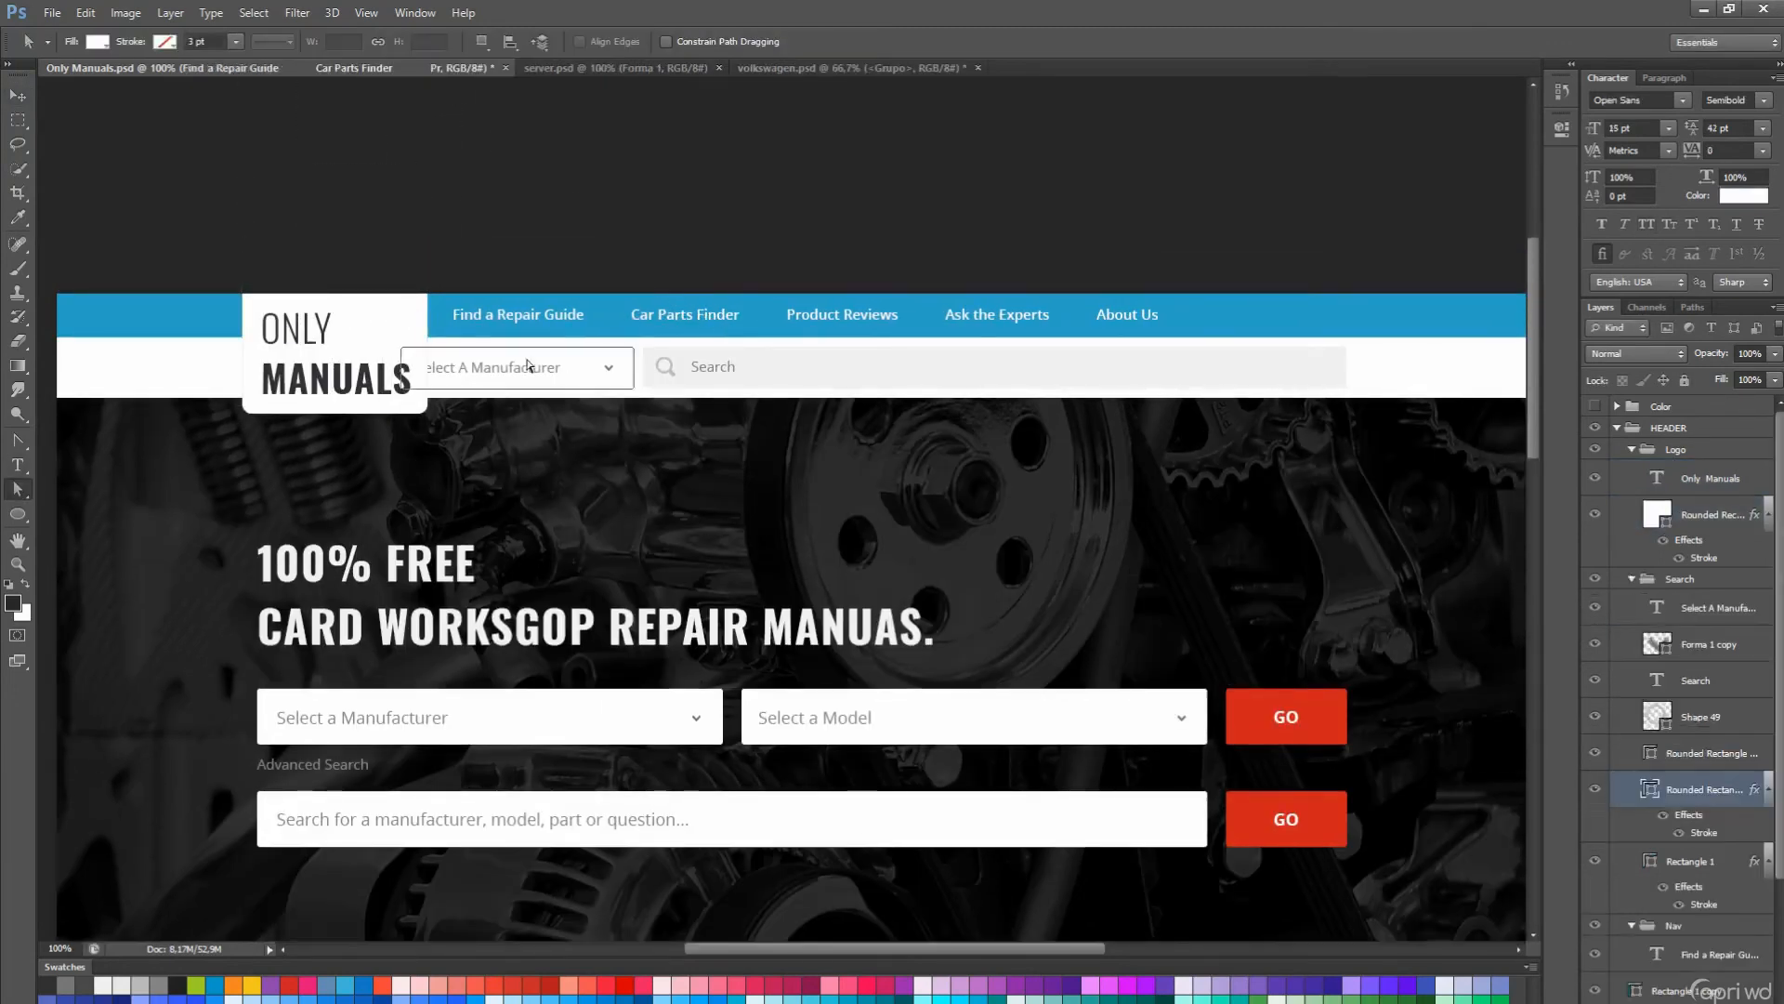
pyautogui.press('a')
pyautogui.hotkey('shift', 'Right')
pyautogui.hotkey('shift', 'Right')
pyautogui.hotkey('shift', 'Right')
pyautogui.hotkey('shift', 'Left')
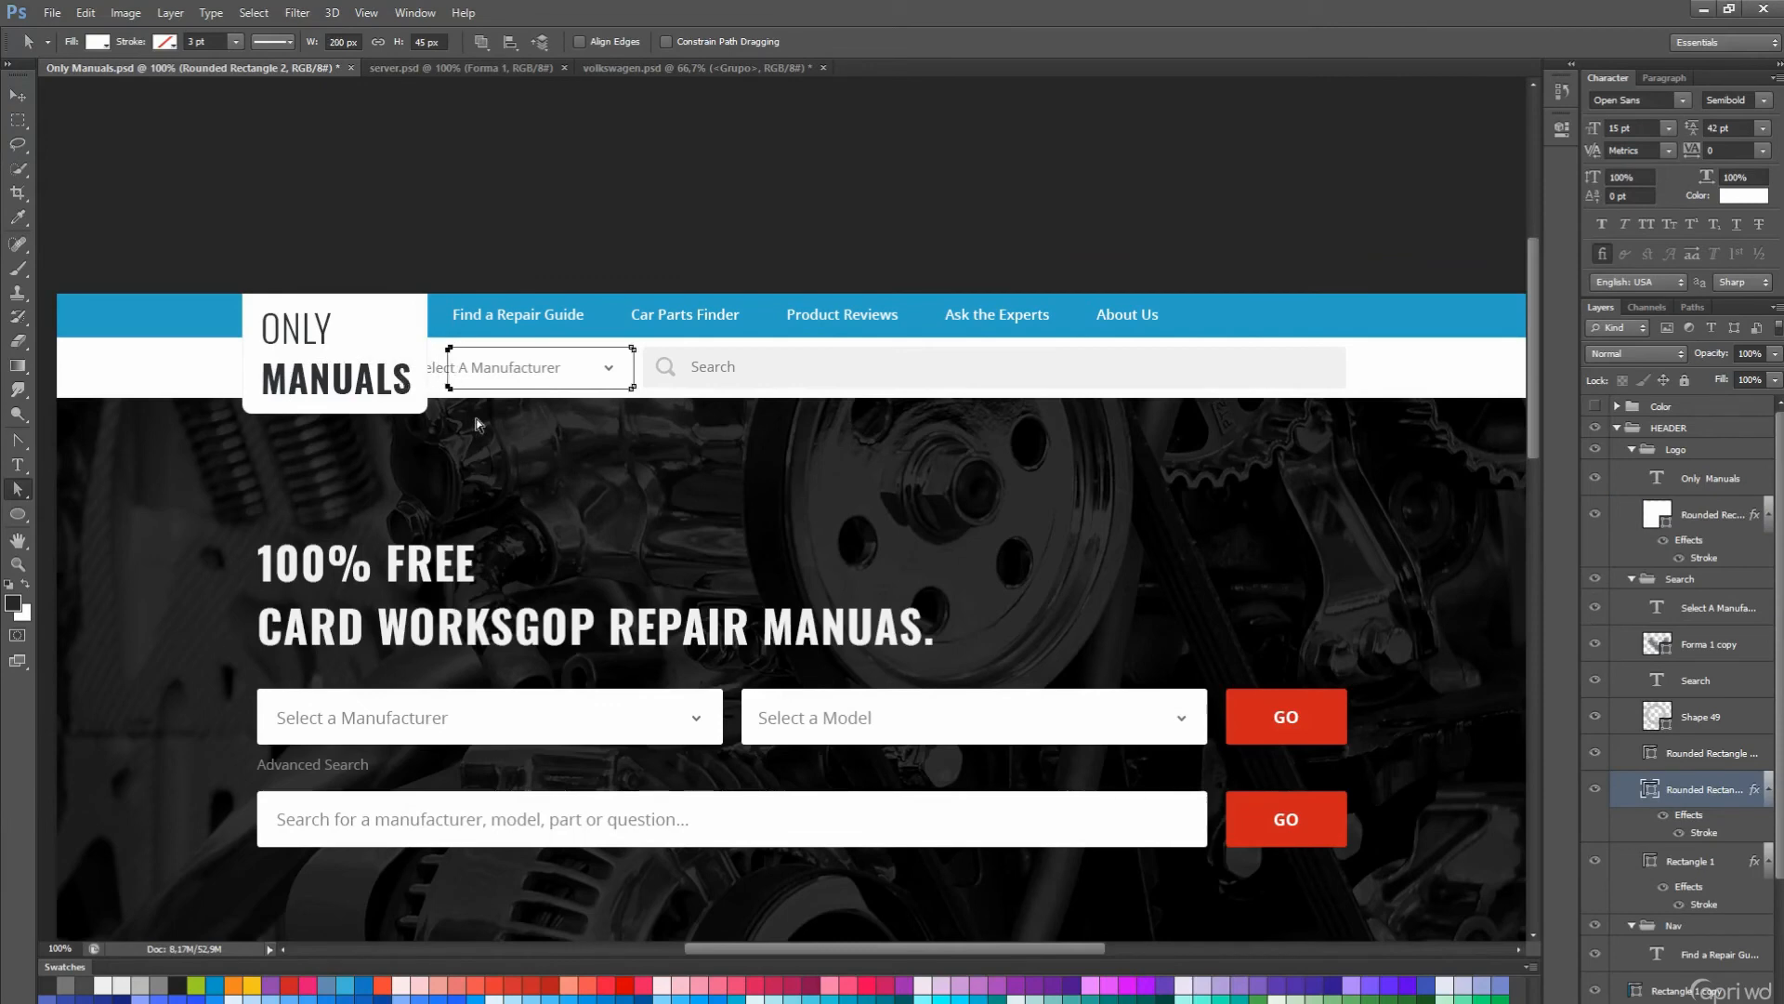
pyautogui.press('Return')
# - Move the Select A Manufacturer label and its arrow right to fit the shortened box
pyautogui.scroll(2, 477, 418)
pyautogui.press('t')
pyautogui.click(472, 398)
pyautogui.click(17, 95)
pyautogui.moveTo(598, 467); pyautogui.dragTo(661, 504)
# - Shorten the header search box from its left edge to about 735 px and shift its magnifier icon and Search label right
pyautogui.scroll(3, 650, 476)
pyautogui.press('a')
pyautogui.click(671, 442)
pyautogui.press('v')
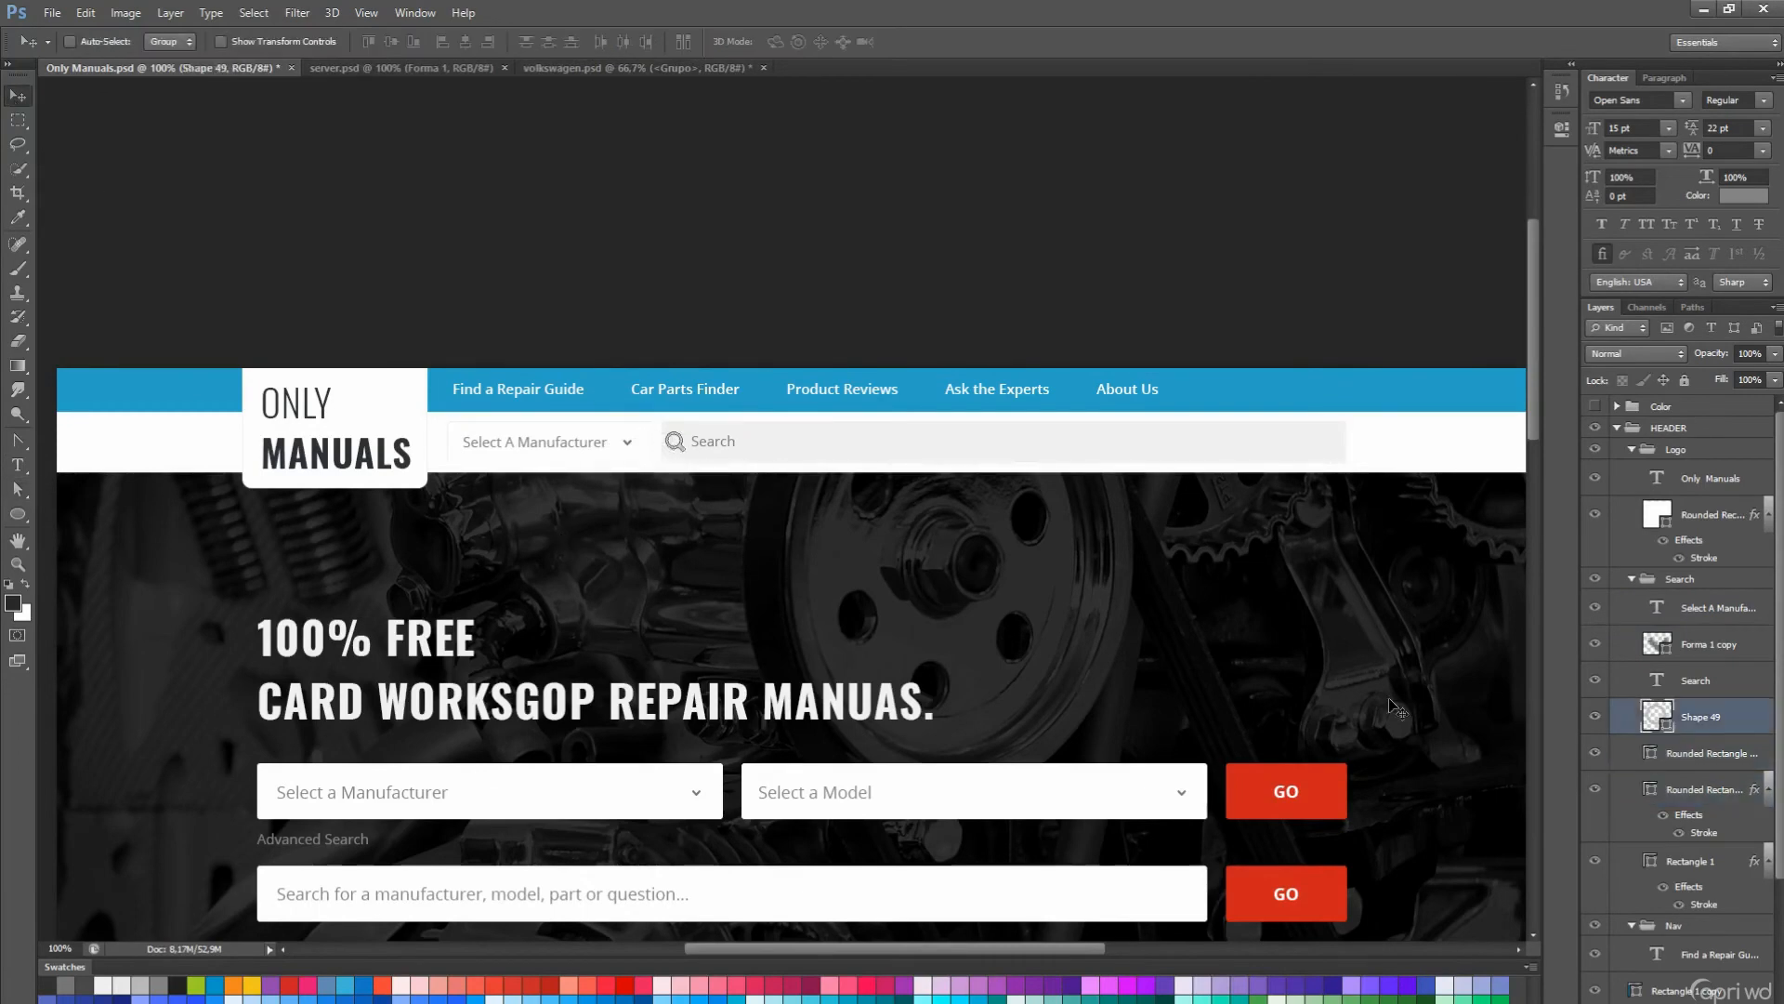
pyautogui.click(1696, 680)
pyautogui.moveTo(1388, 685); pyautogui.dragTo(1406, 686)
pyautogui.click(1701, 715)
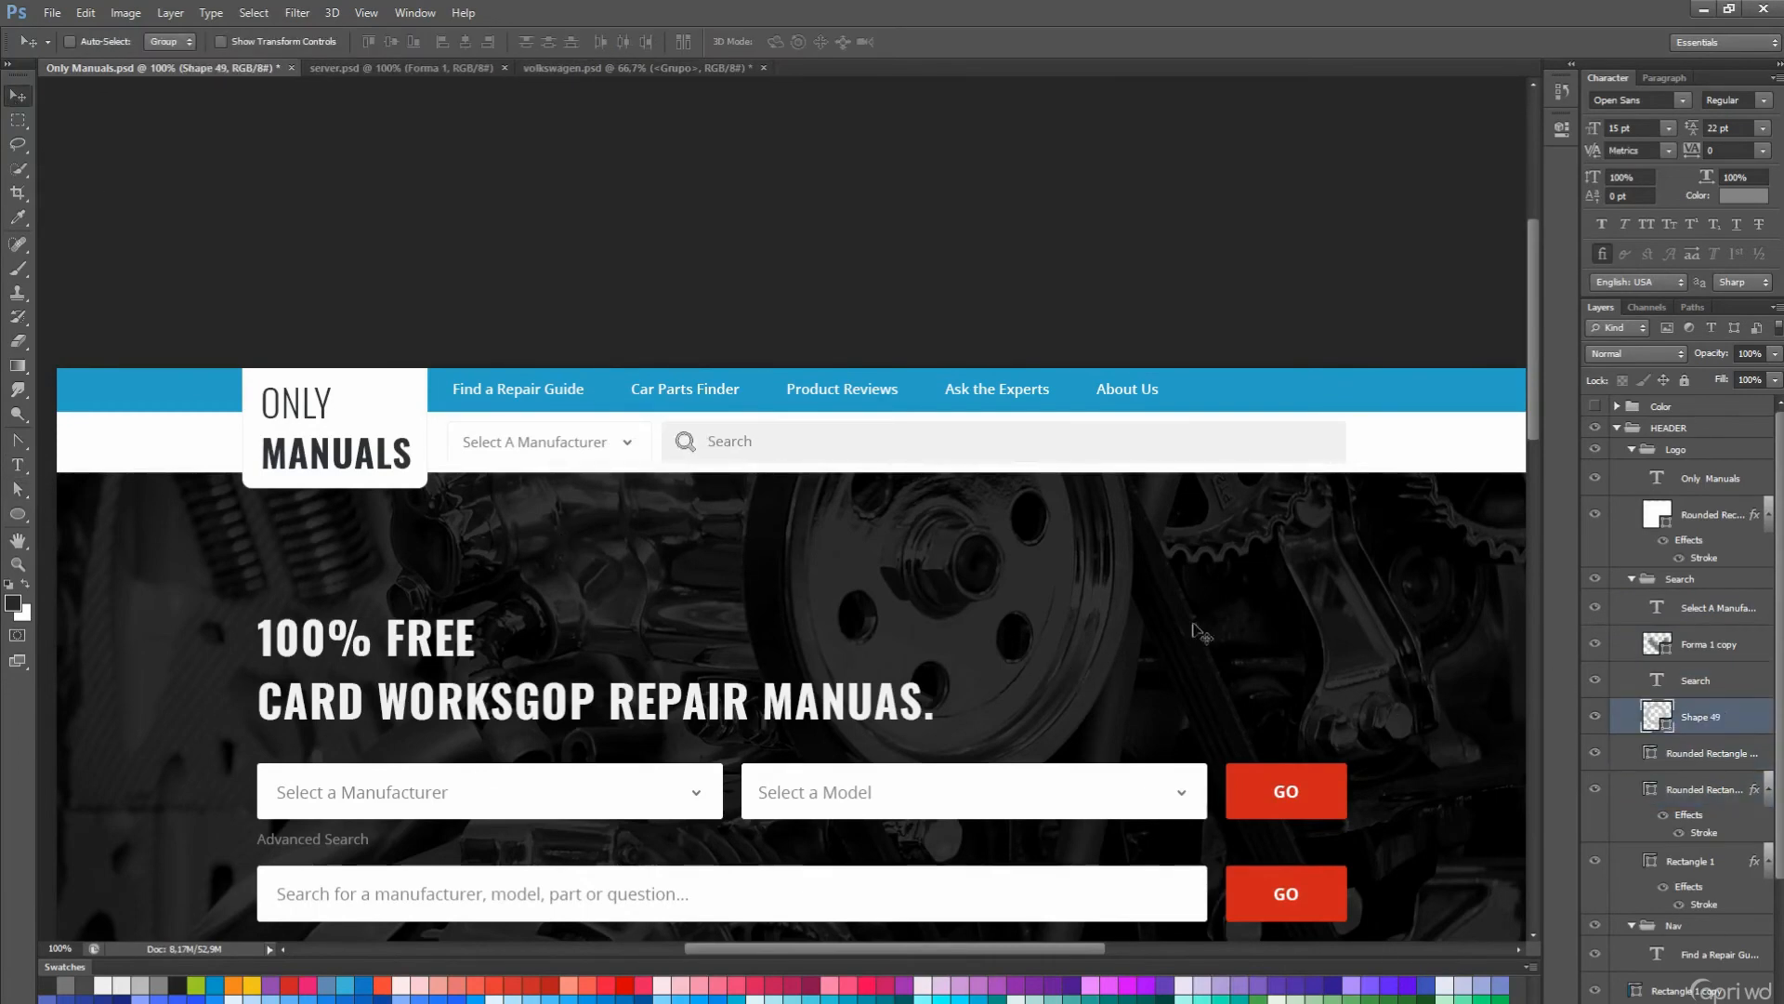
# - Colour the word MANUALS in the header logo with the red sampled from the GO button
pyautogui.press('space')
pyautogui.moveTo(1187, 617); pyautogui.dragTo(1184, 468)
pyautogui.scroll(3, 1174, 514)
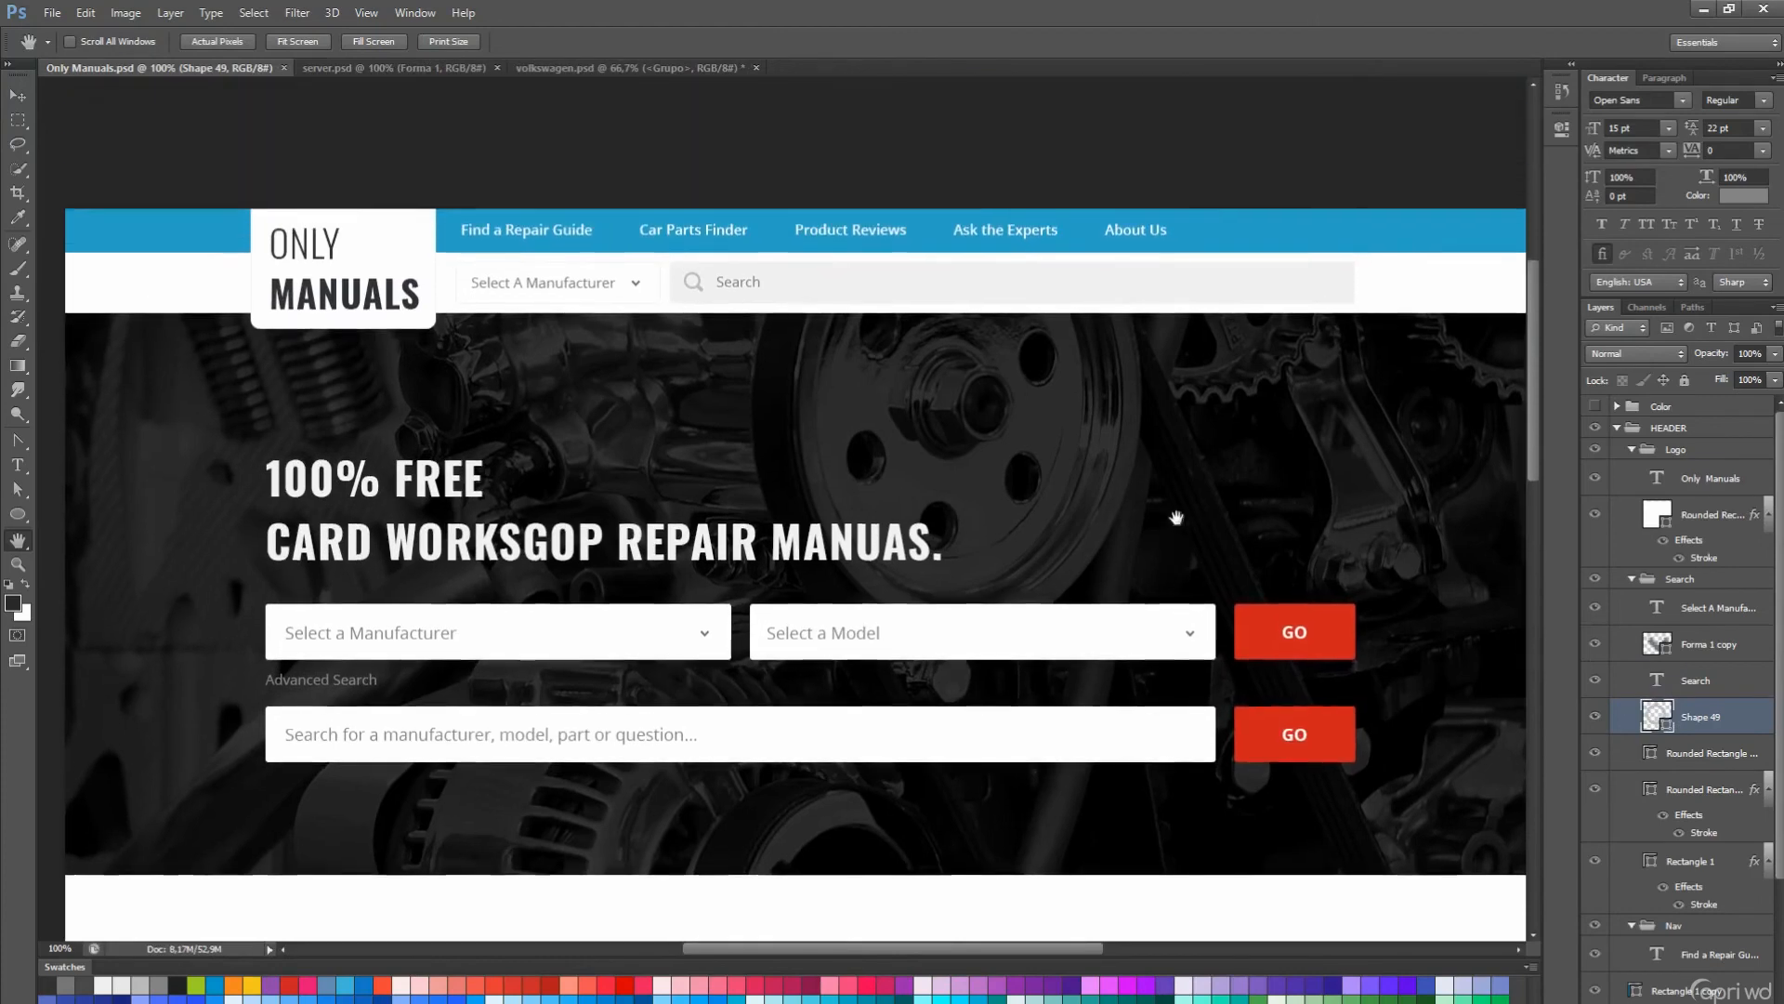
pyautogui.press('t')
pyautogui.doubleClick(343, 309)
pyautogui.click(1744, 195)
pyautogui.click(1294, 647)
pyautogui.moveTo(1567, 645); pyautogui.dragTo(1263, 645)
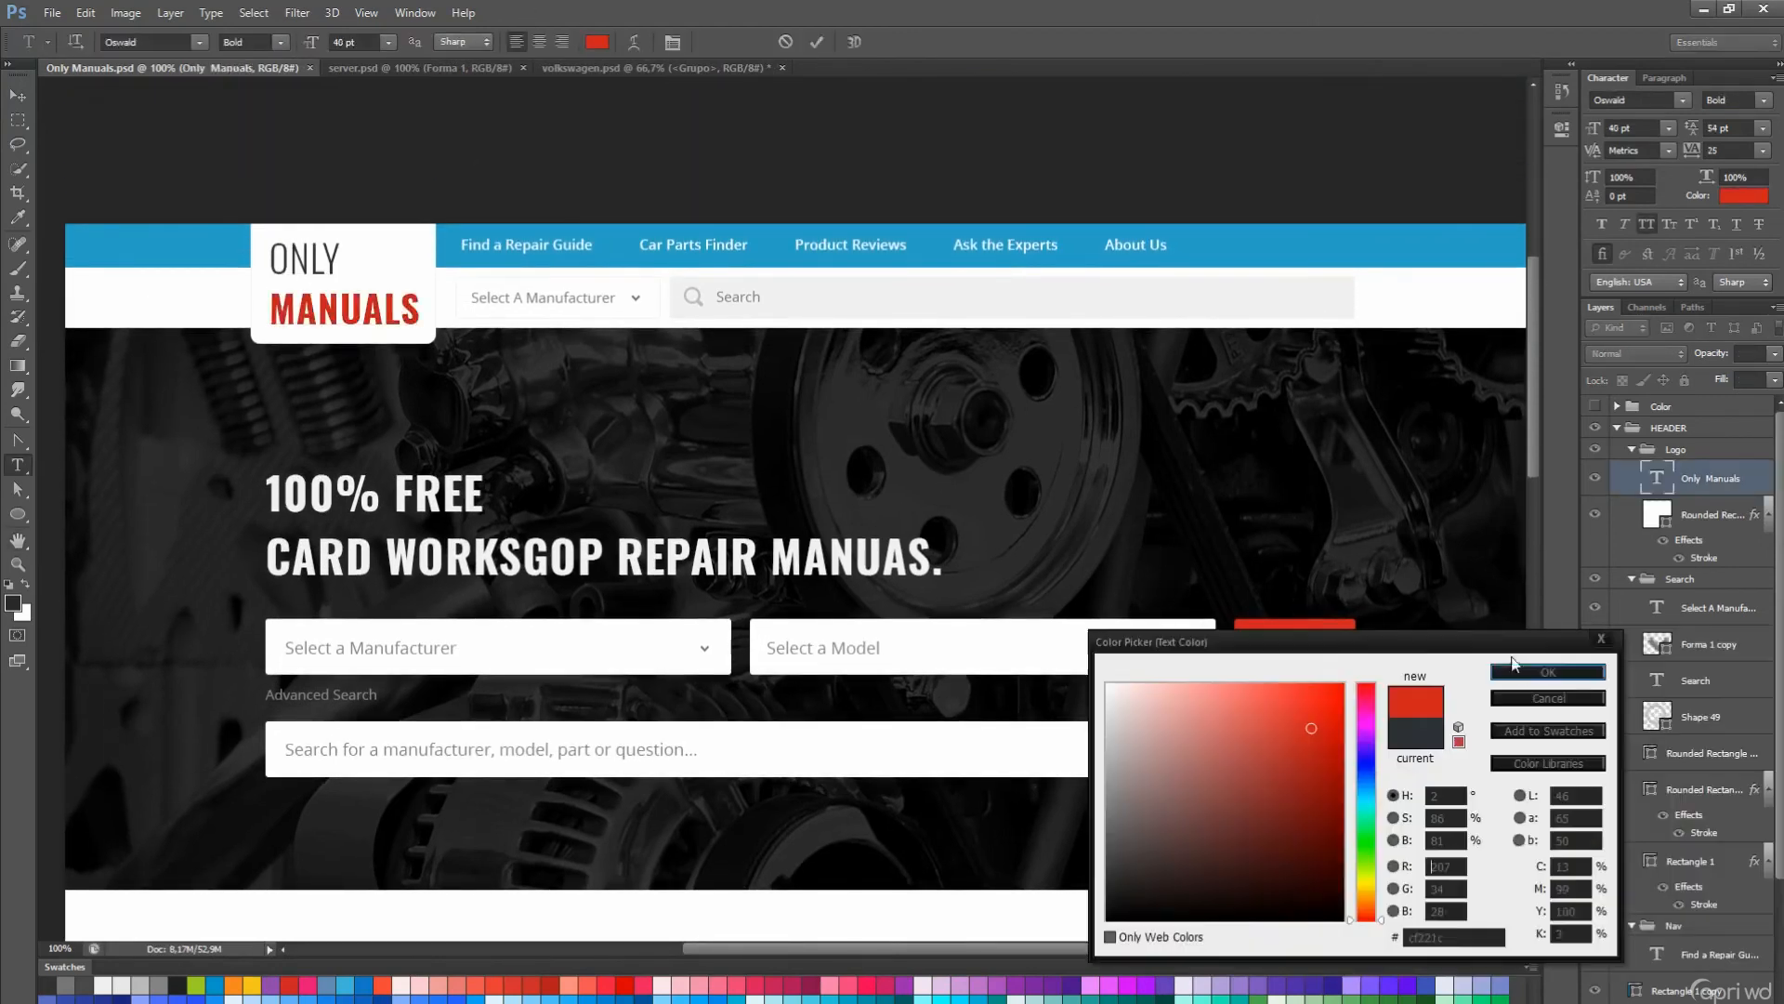
pyautogui.click(1559, 673)
# - Colour the word ONLY in the header logo with the blue sampled from the navigation bar
pyautogui.doubleClick(305, 258)
pyautogui.click(598, 42)
pyautogui.click(1366, 246)
pyautogui.click(1535, 676)
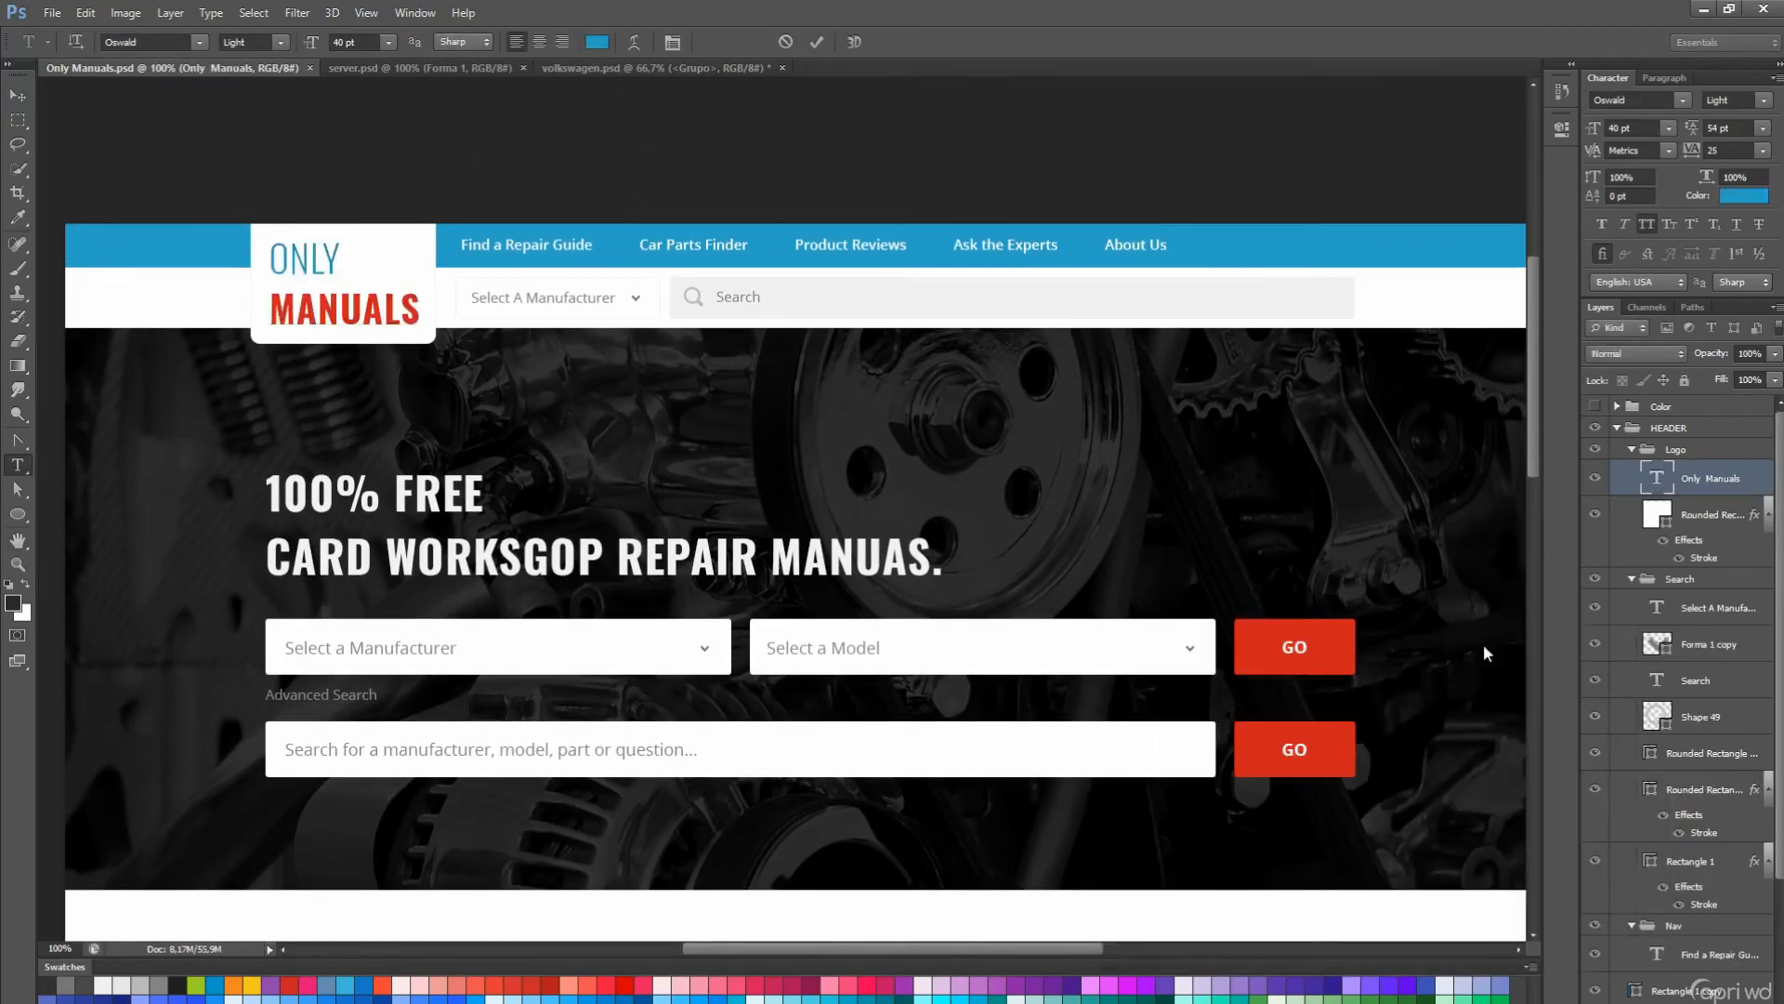
# - Tighten the header logo text's leading to 46 pt
pyautogui.tripleClick(386, 299)
pyautogui.hotkey('ctrl', 'Return')
pyautogui.scroll(-2, 318, 223)
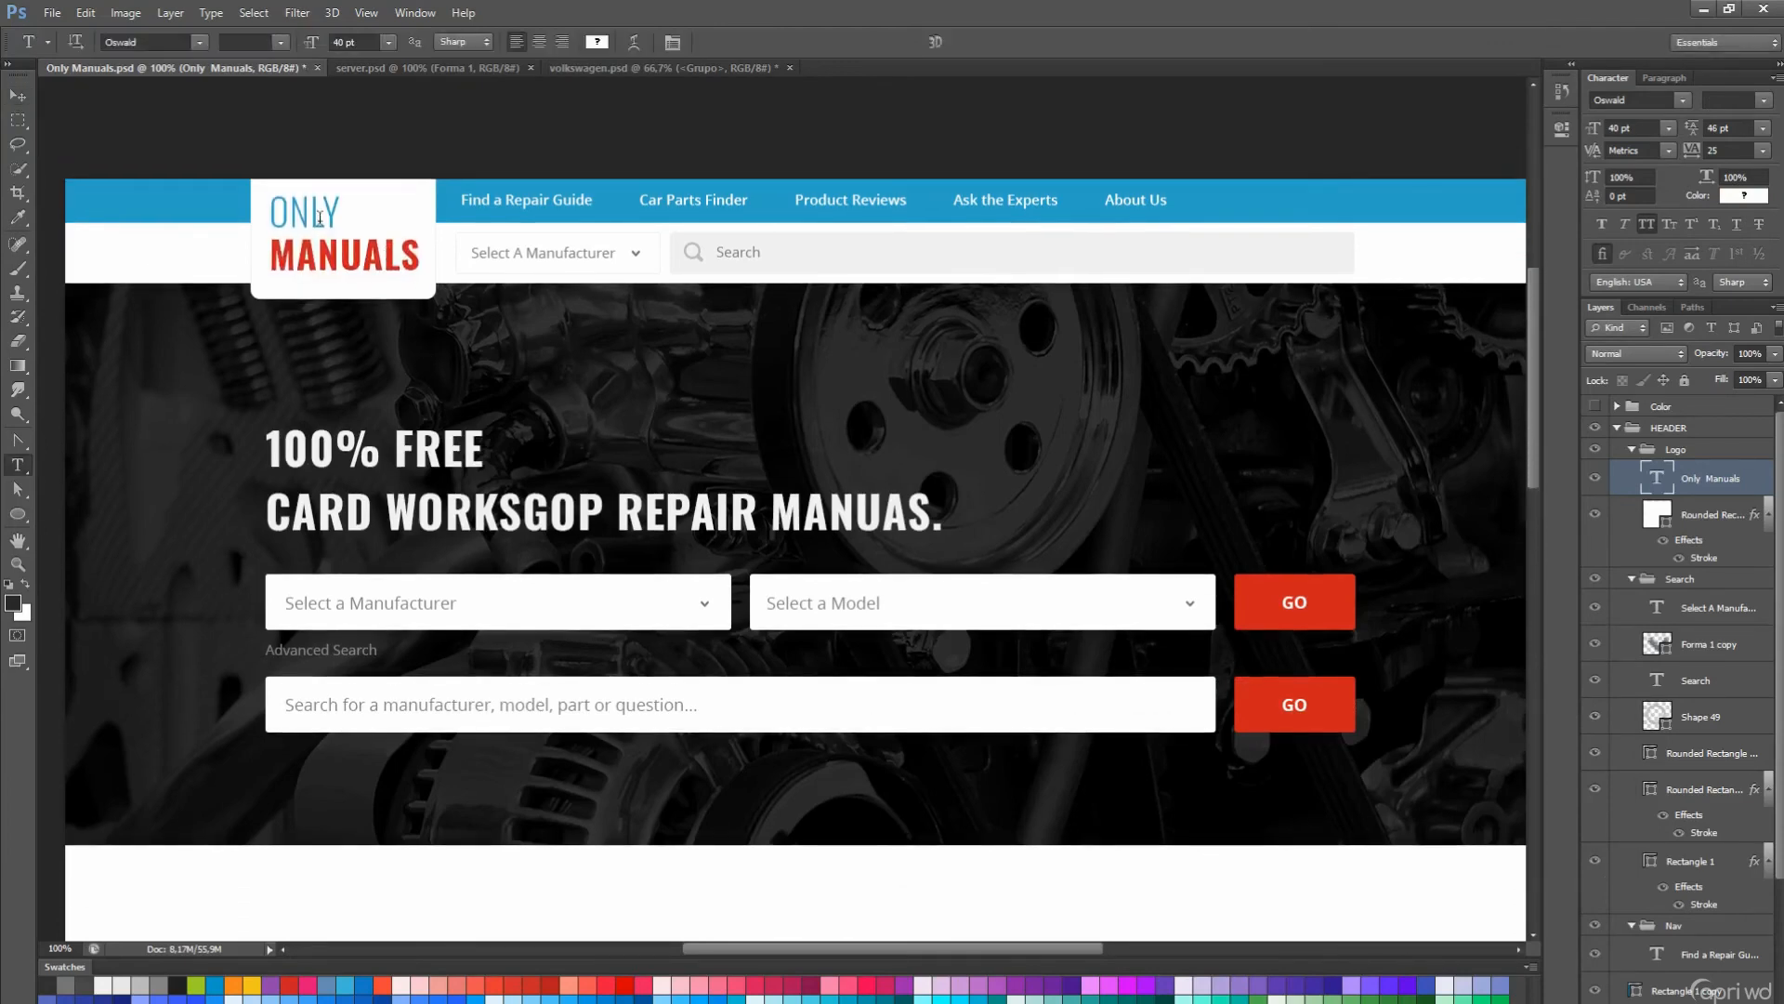
# - Change the word ONLY in the header logo to a slightly heavier Oswald weight
pyautogui.doubleClick(319, 217)
pyautogui.click(281, 42)
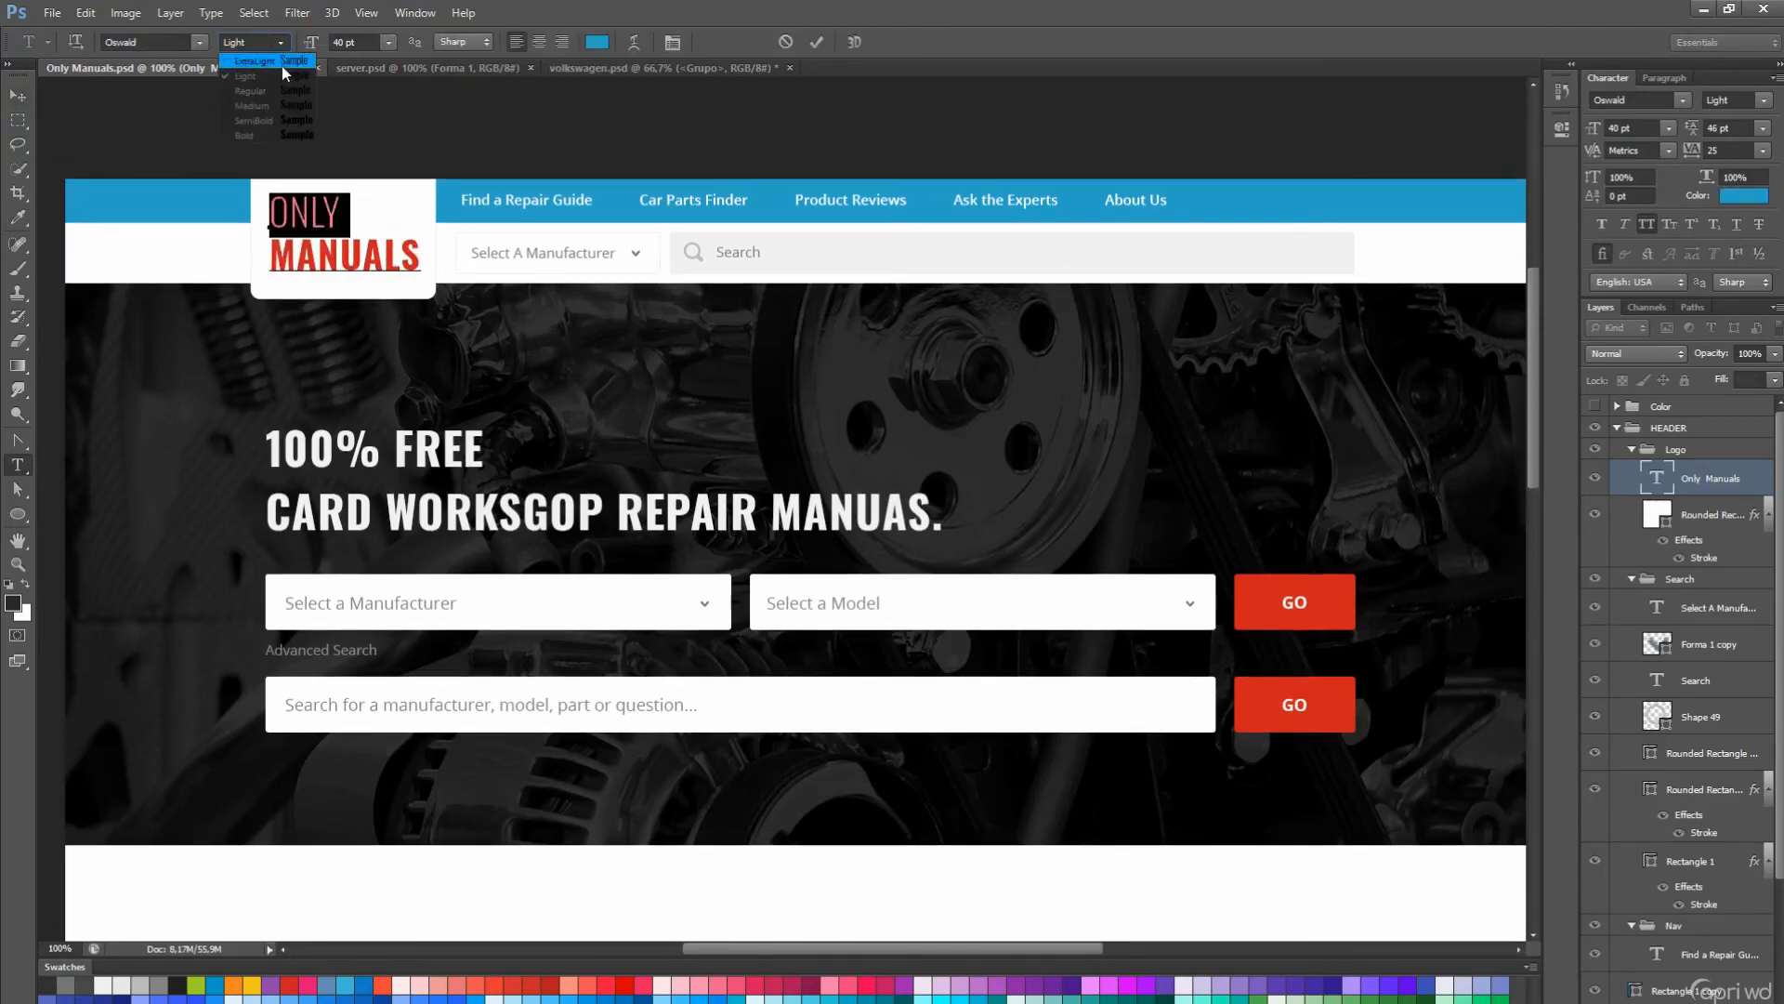
pyautogui.click(282, 65)
pyautogui.hotkey('ctrl', 'Return')
# - Add a subtle Inner Shadow to the header search box with 8% opacity and 2 px distance
pyautogui.press('h')
pyautogui.moveTo(835, 572); pyautogui.dragTo(804, 457)
pyautogui.press('a')
pyautogui.click(1710, 753)
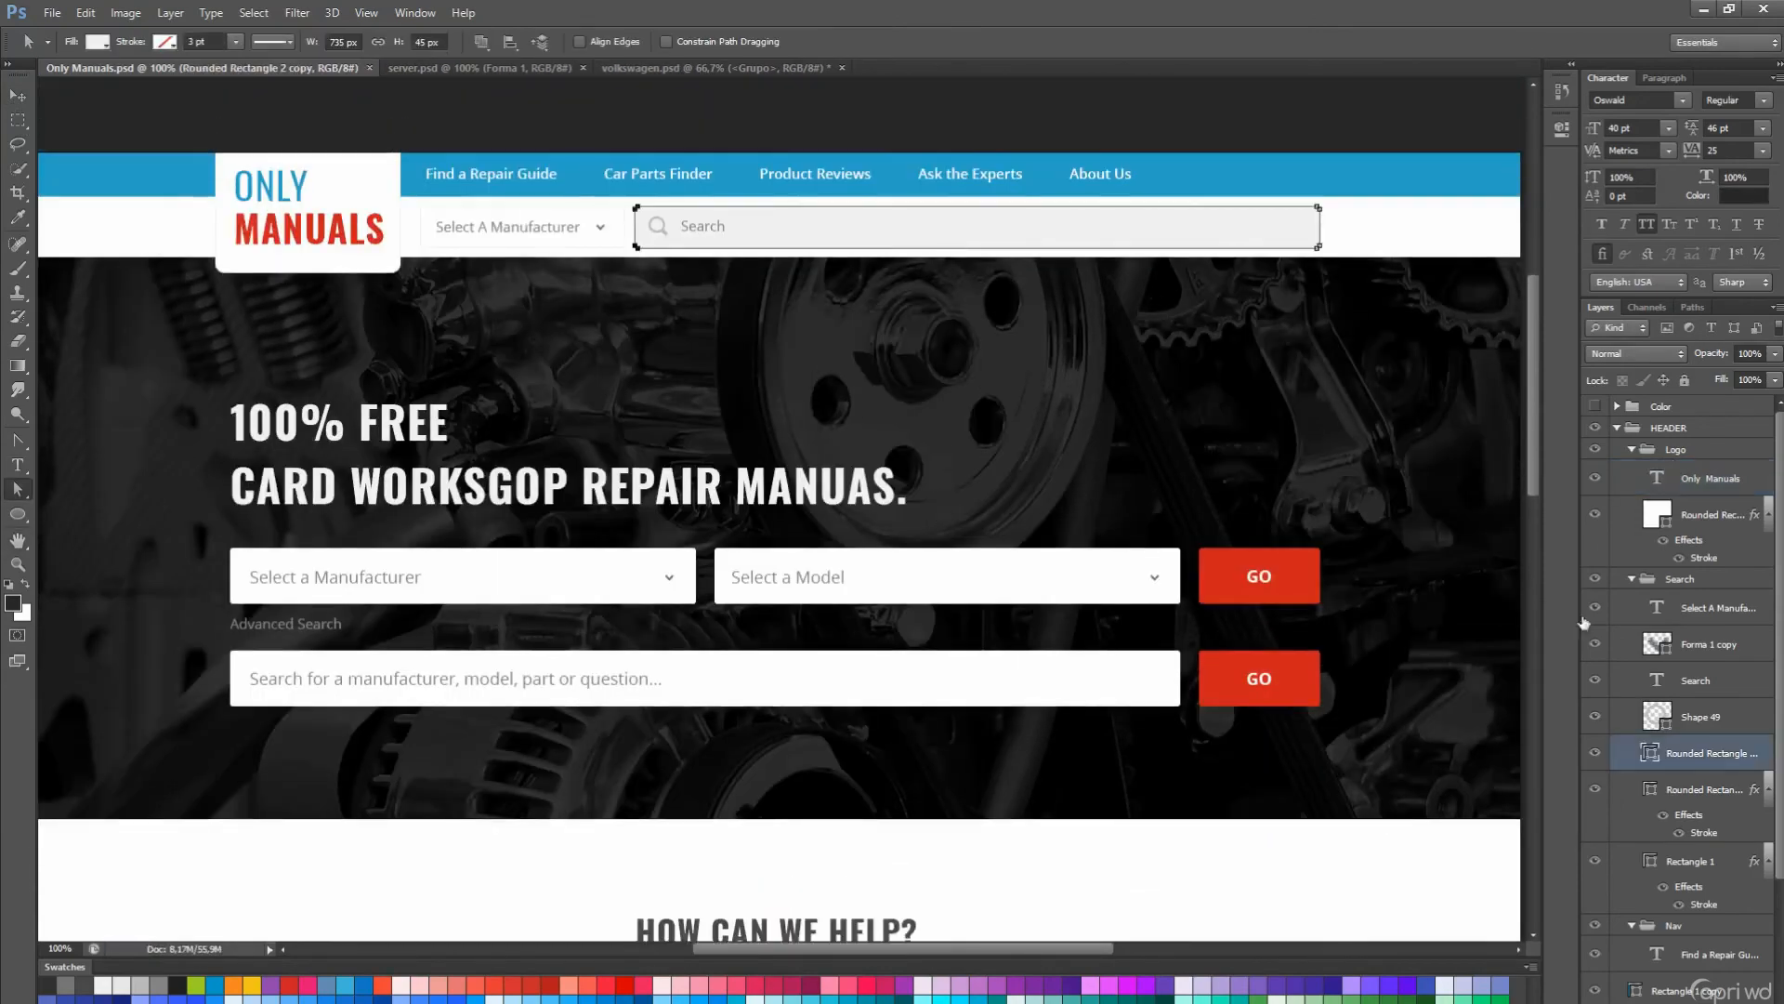
pyautogui.doubleClick(1710, 753)
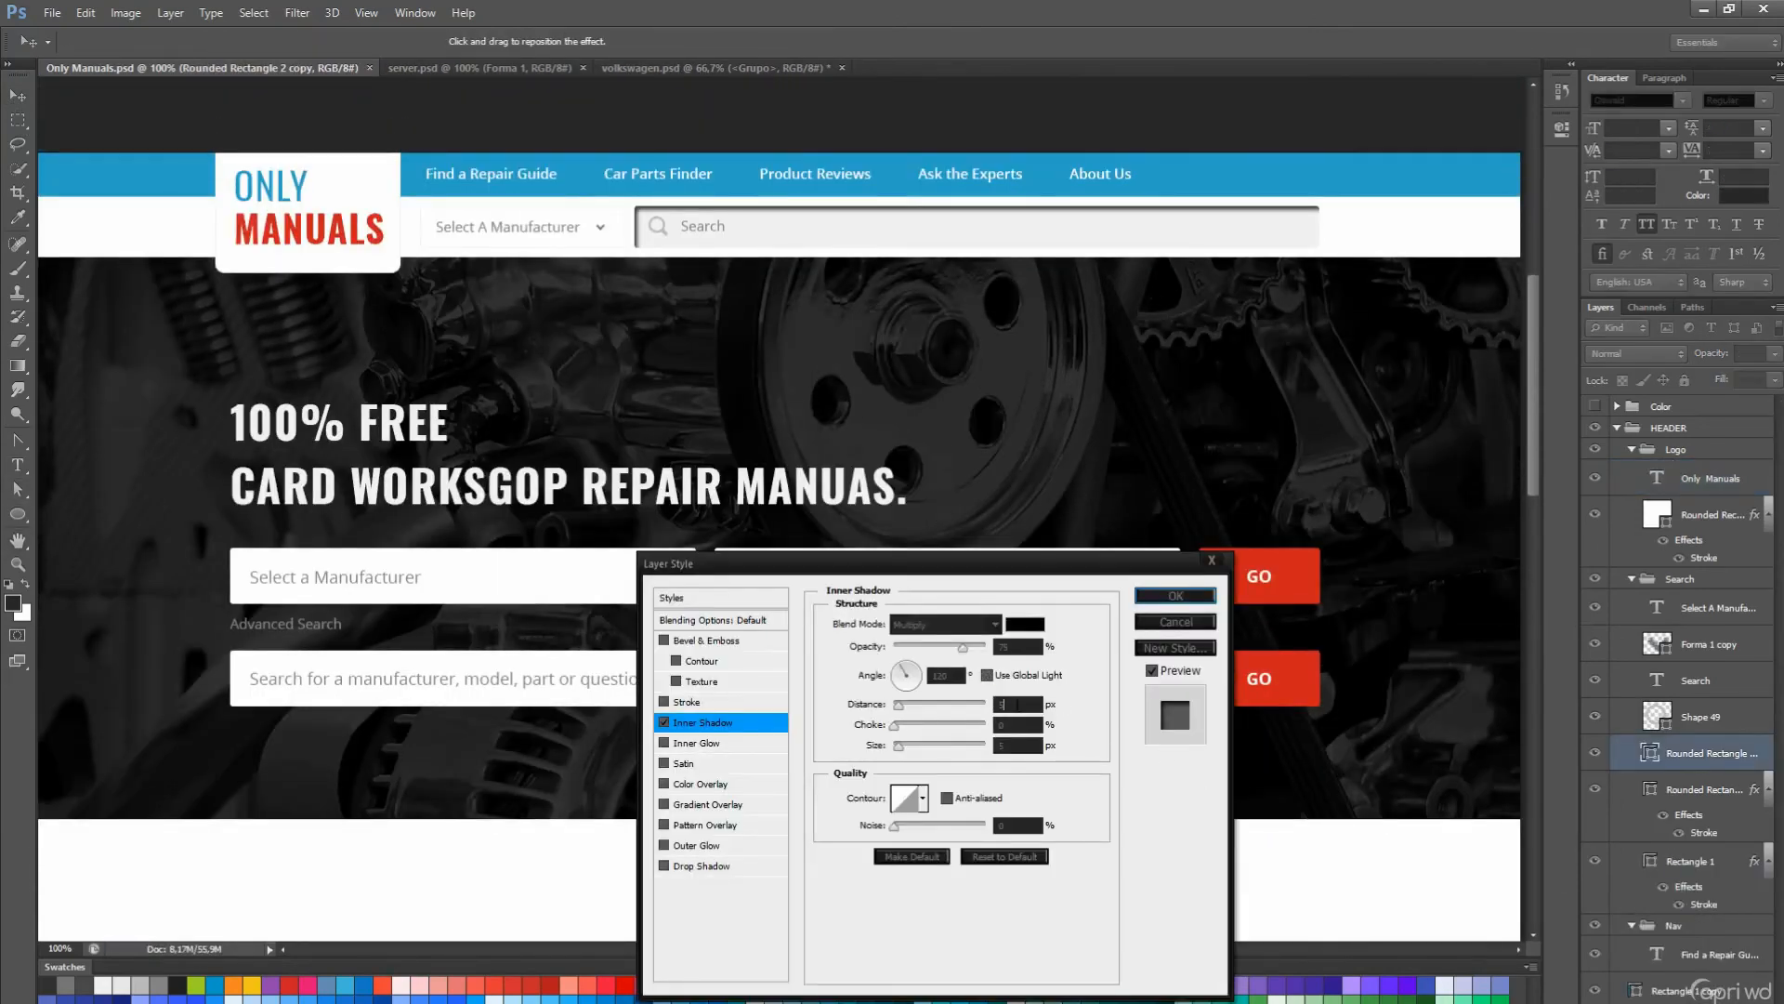
pyautogui.write('1')
pyautogui.click(1009, 745)
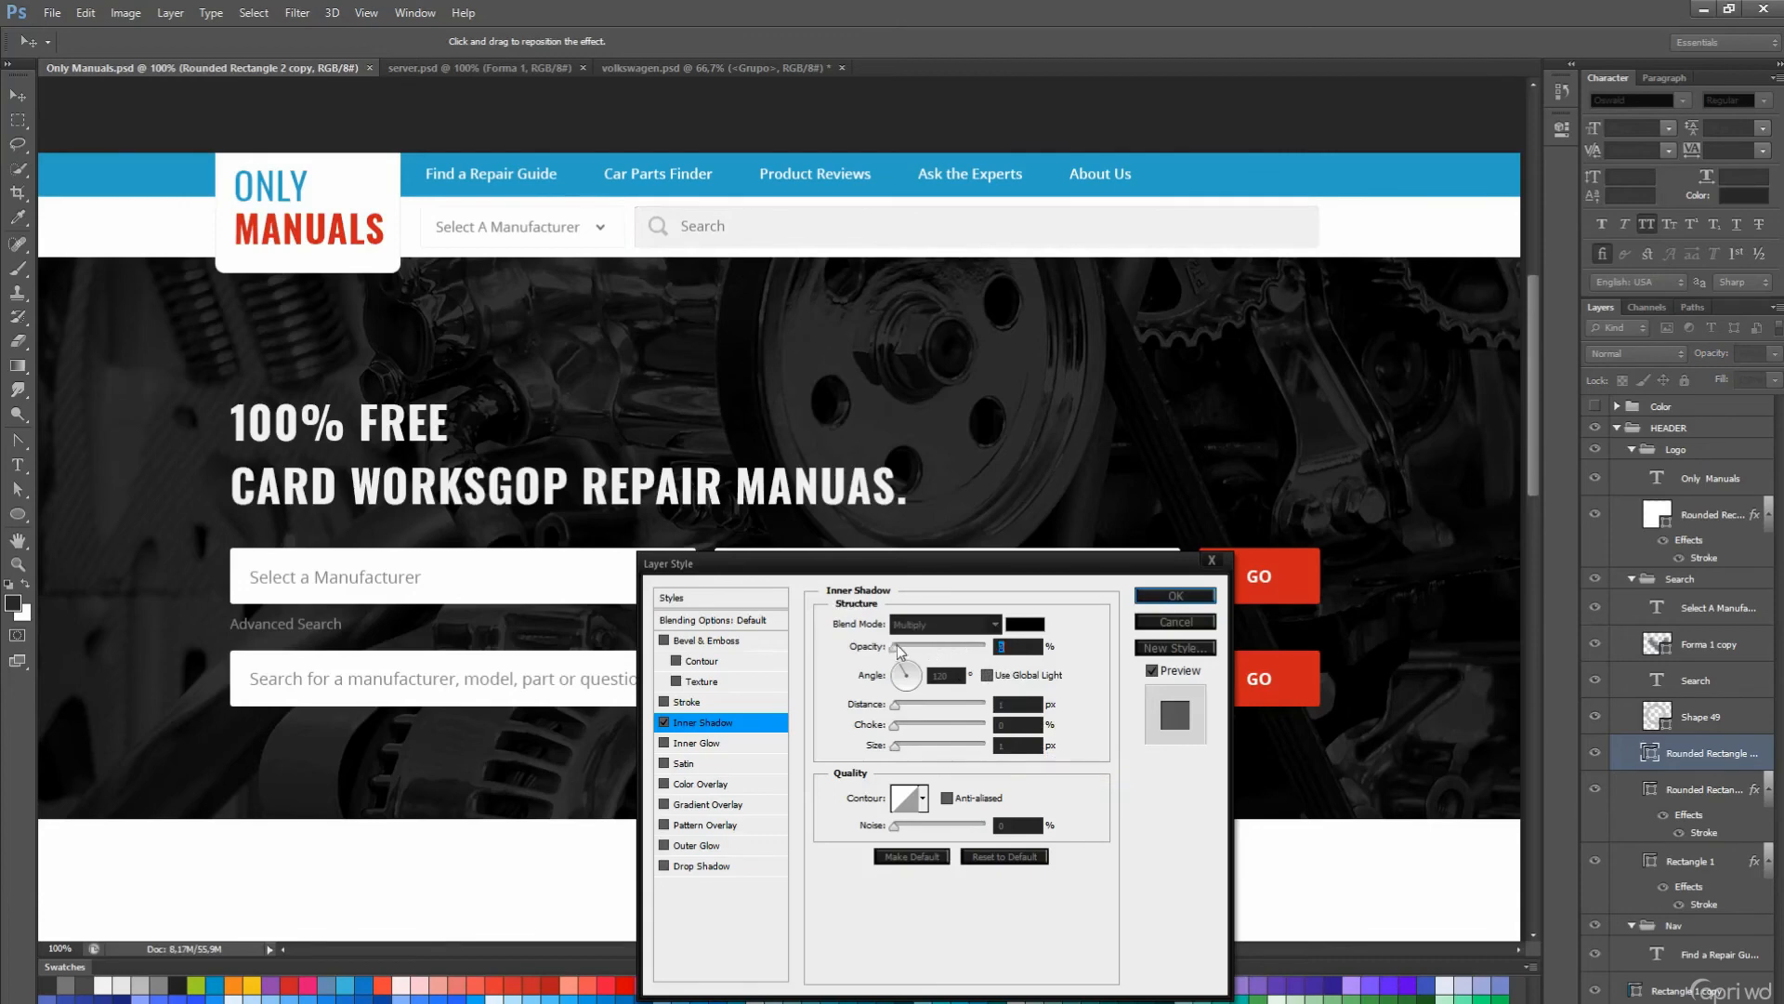
pyautogui.write('8')
pyautogui.click(1017, 703)
pyautogui.write('2')
pyautogui.click(1005, 745)
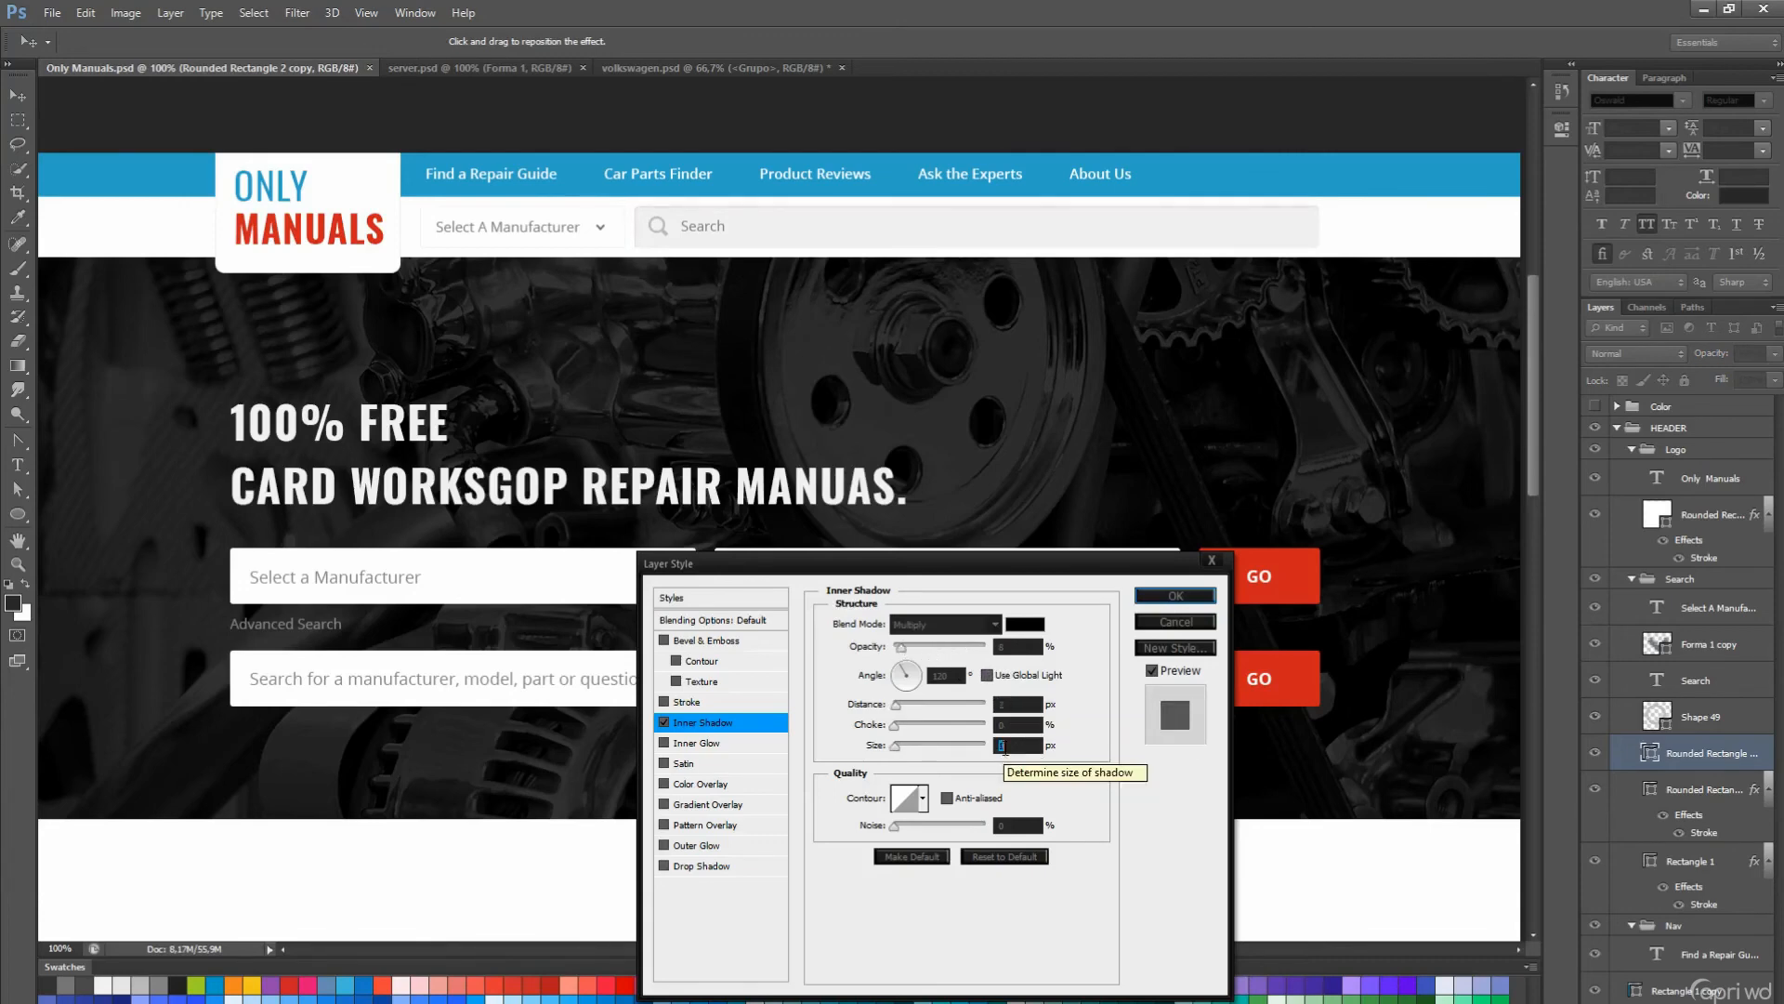
pyautogui.press('Return')
# - Lighten the header search box's fill to a near-white grey, about #fafafa
pyautogui.doubleClick(1651, 753)
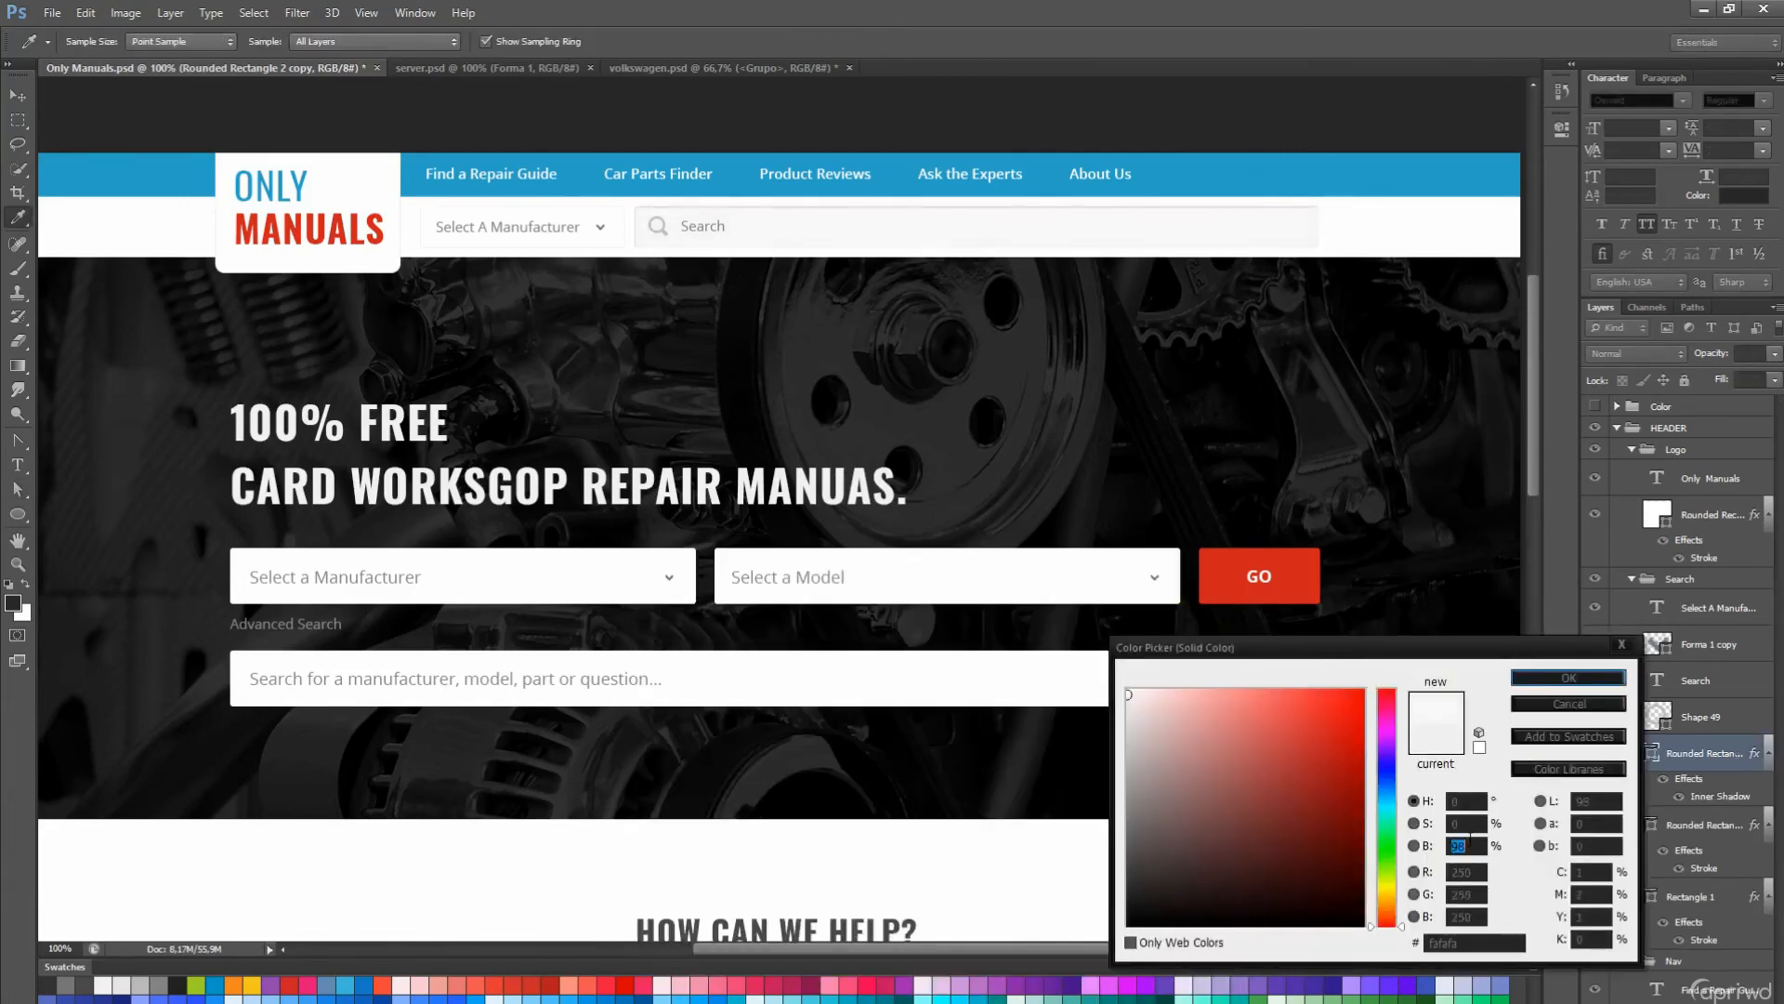
pyautogui.press('Return')
pyautogui.scroll(-1, 1487, 827)
pyautogui.scroll(-1, 1675, 799)
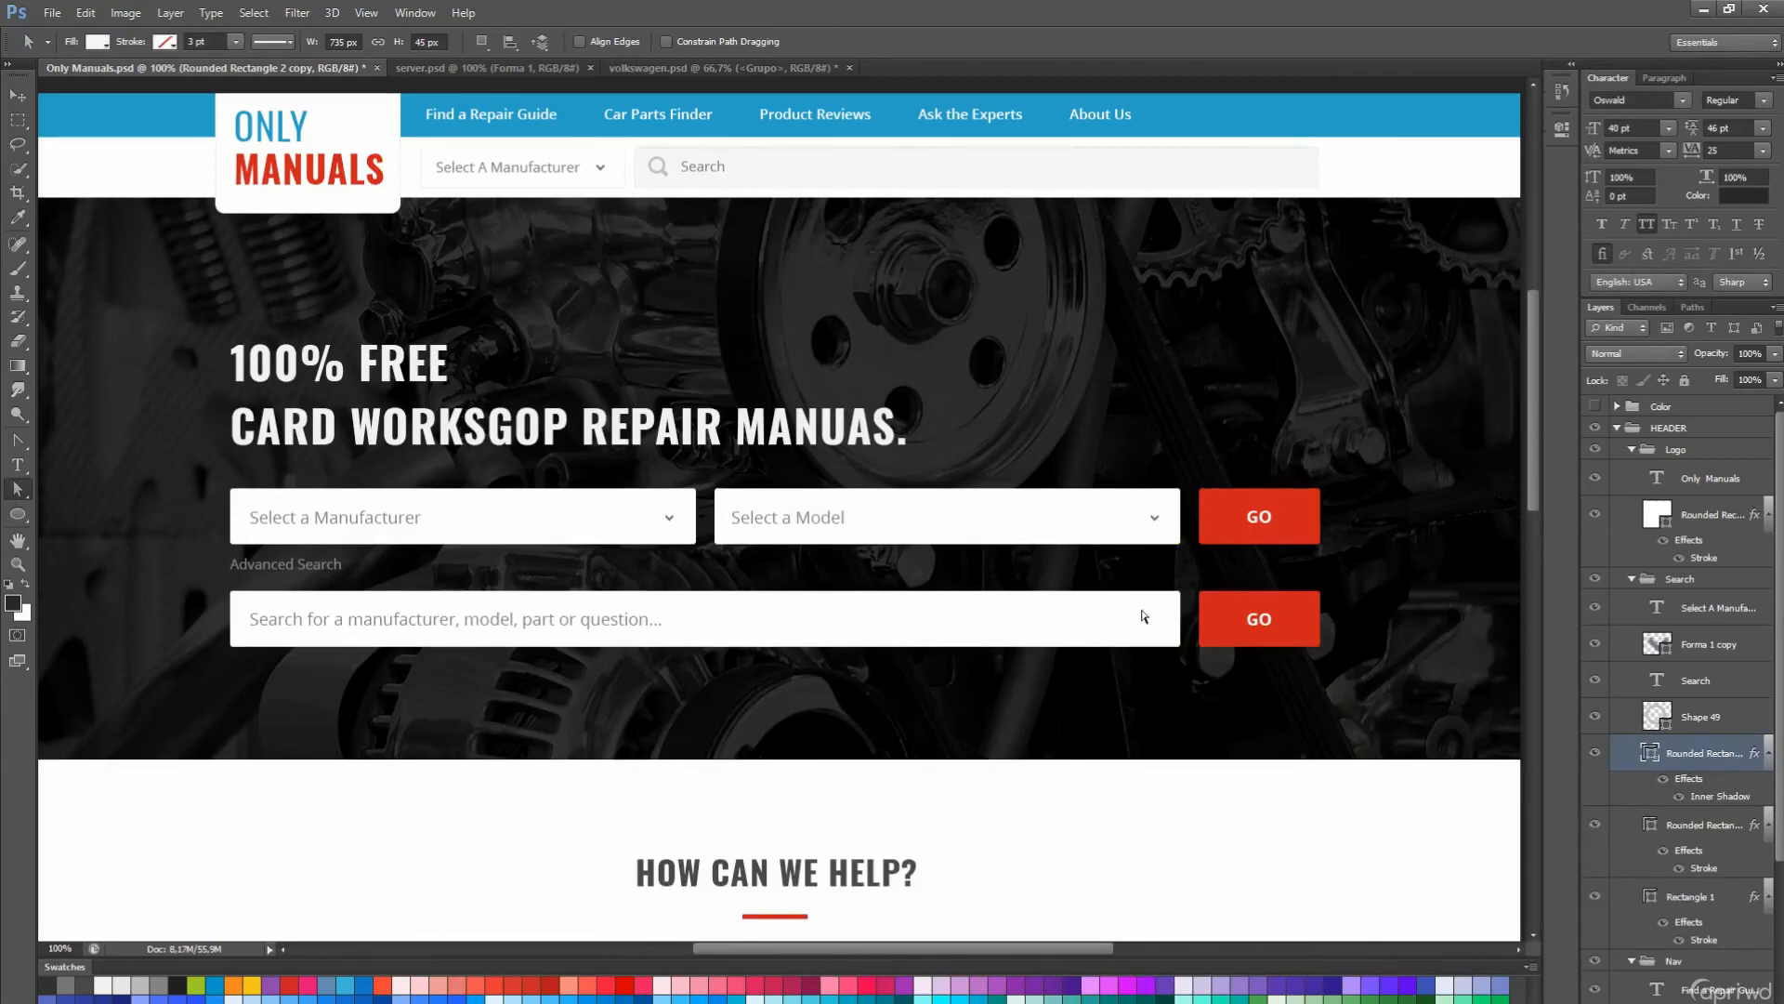
# - Add a 1 px light grey Stroke positioned inside the header search box
pyautogui.doubleClick(1717, 796)
pyautogui.click(706, 707)
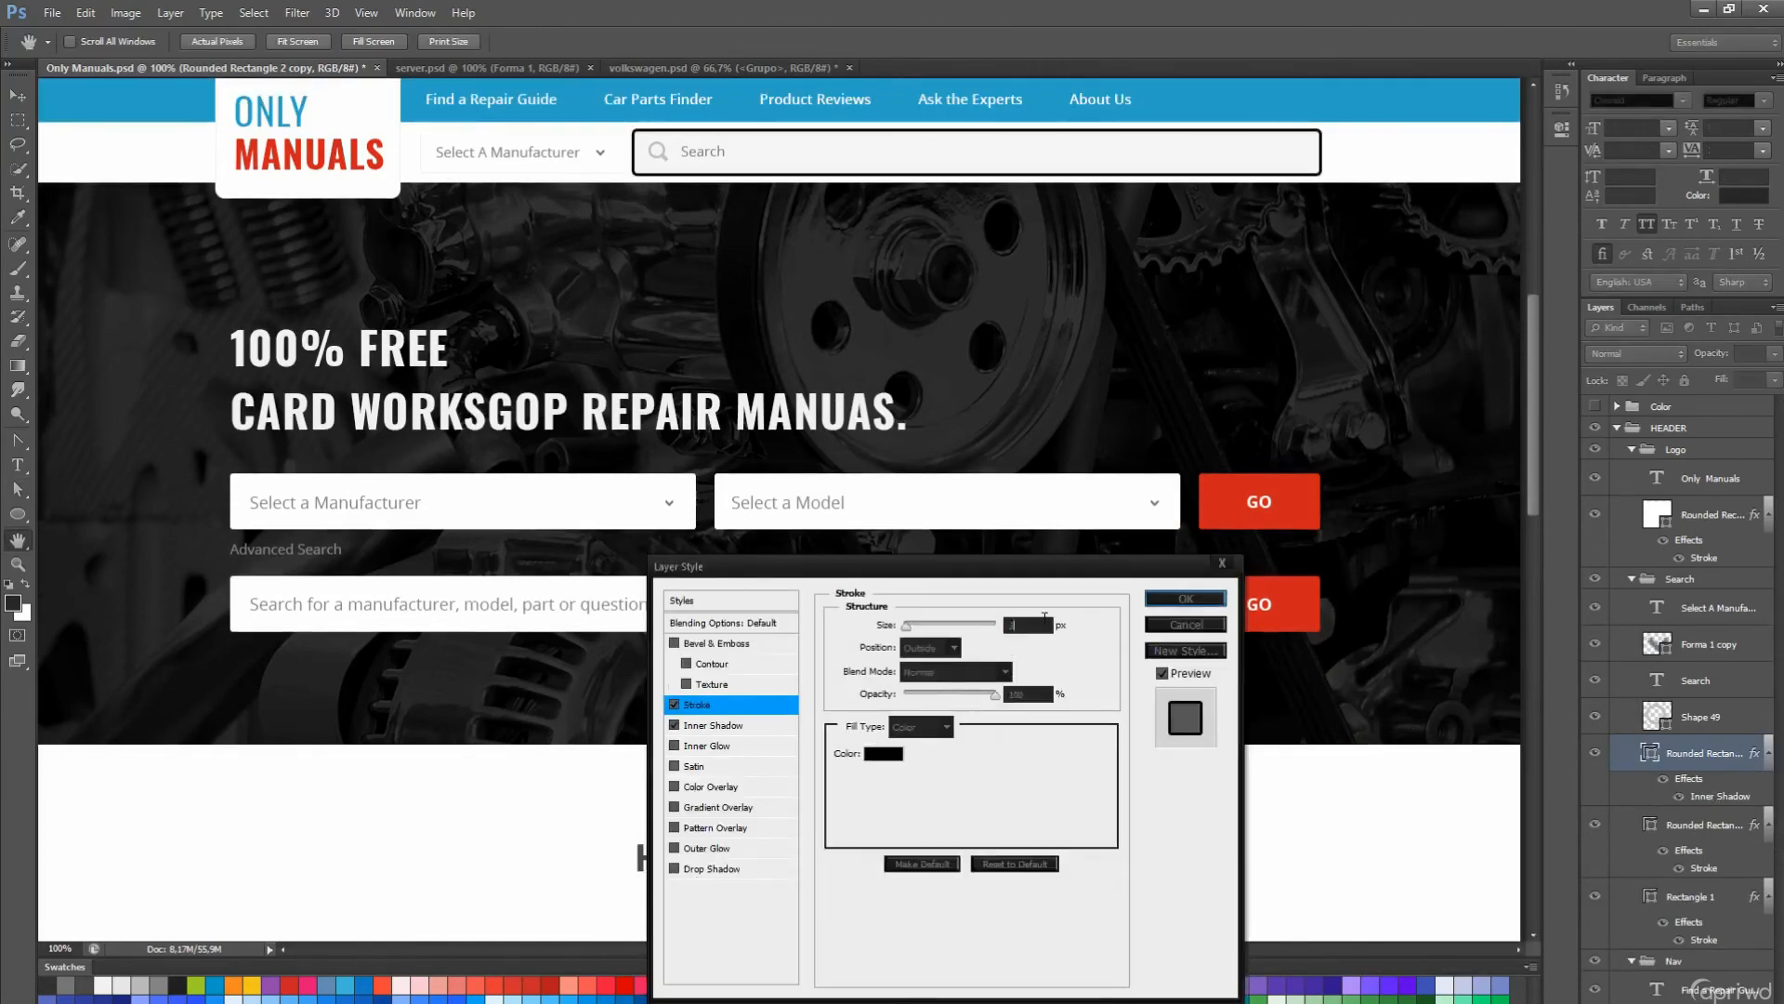
pyautogui.click(882, 752)
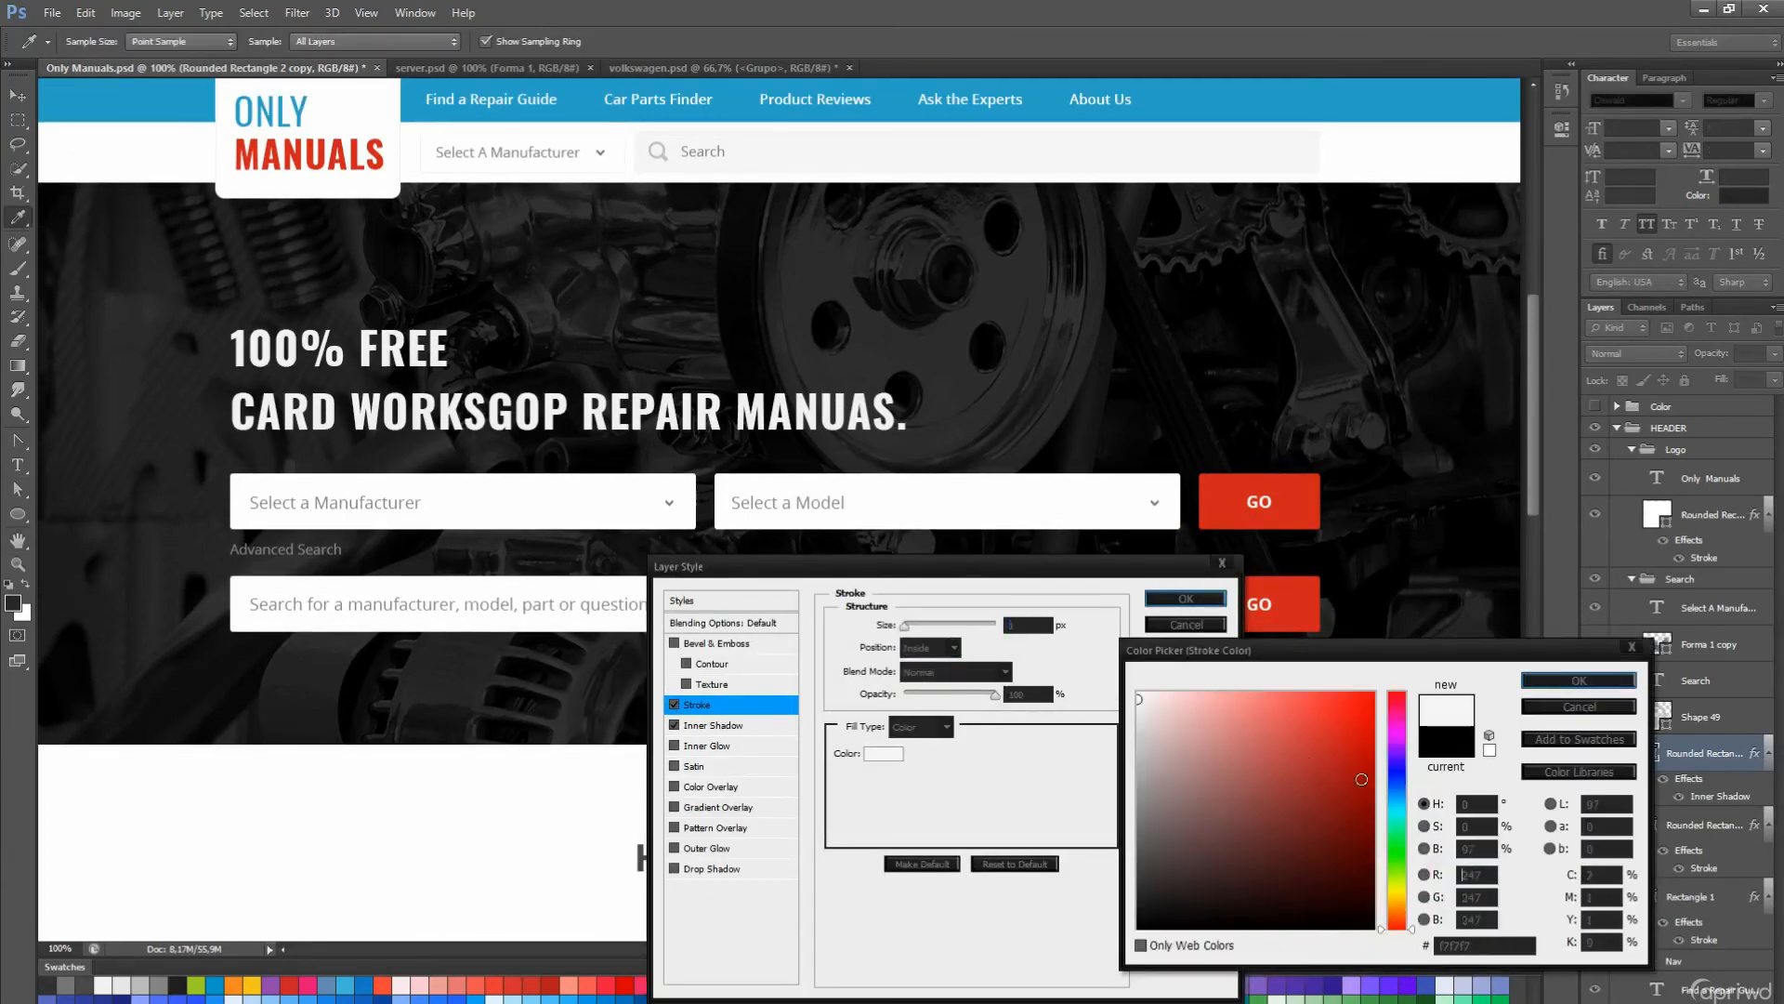
pyautogui.press('Return')
pyautogui.press('Return')
pyautogui.scroll(-1, 1035, 672)
pyautogui.scroll(1, 1027, 666)
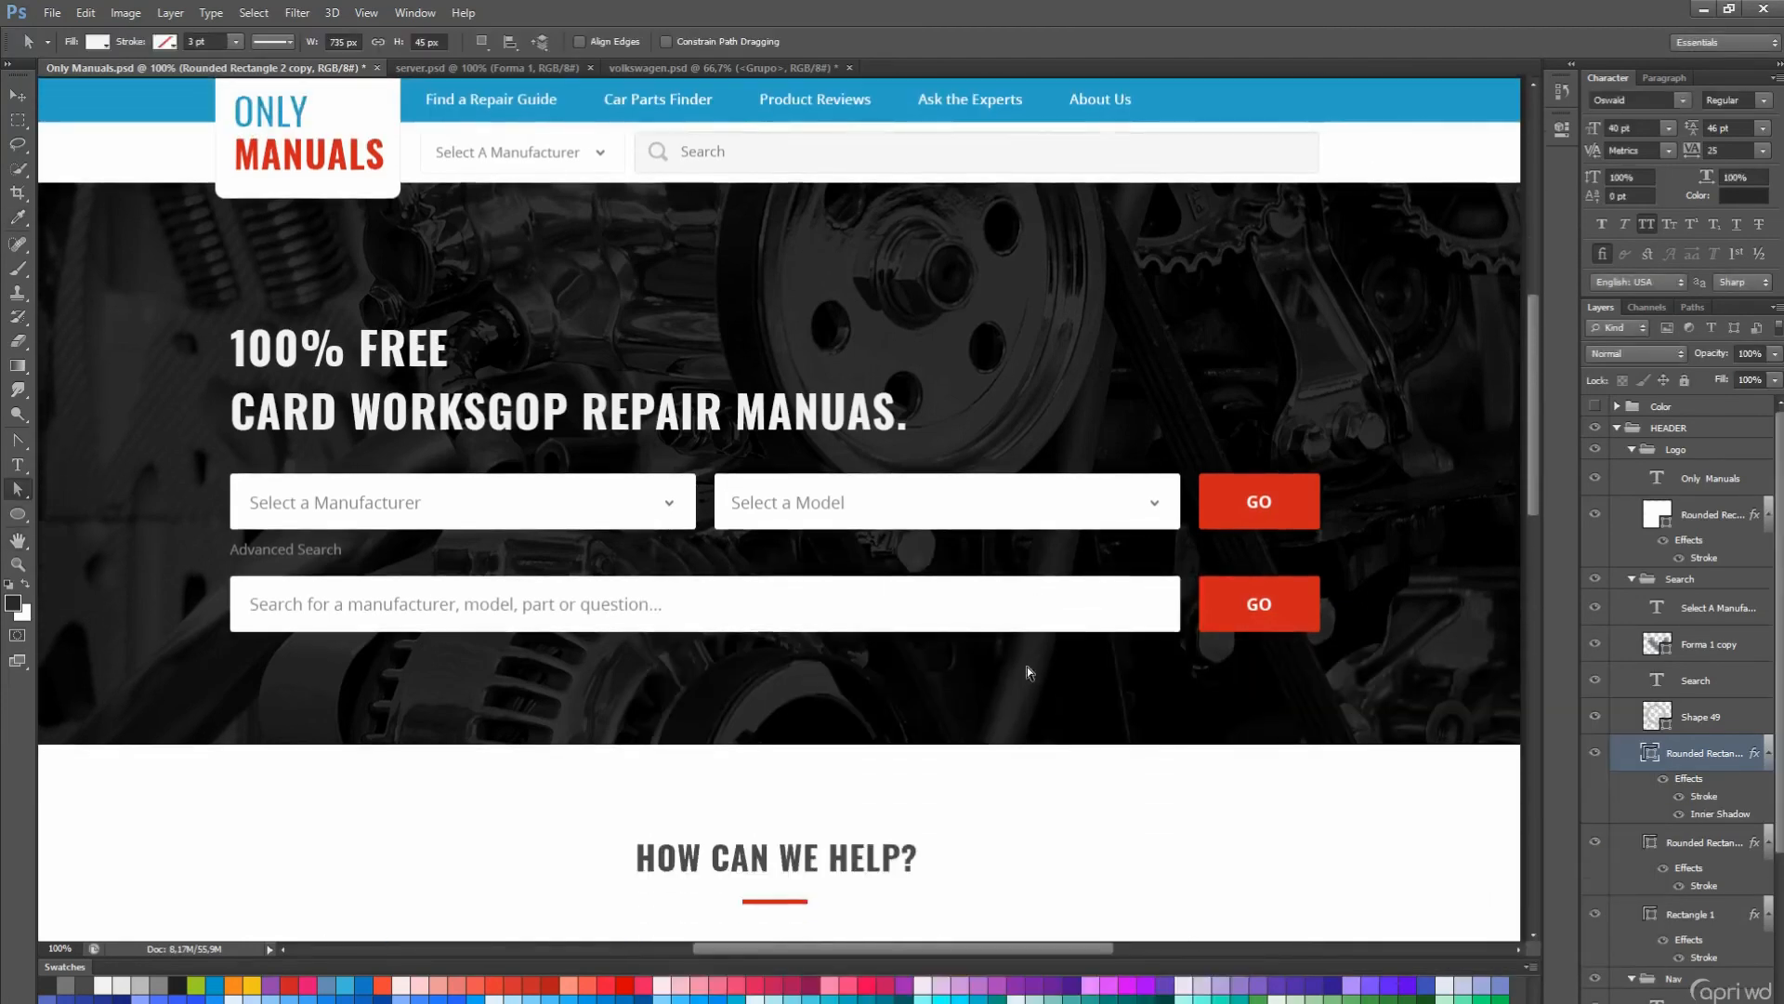
# - Colour the word FREE in the hero headline with the navigation bar's blue
pyautogui.moveTo(944, 514); pyautogui.dragTo(983, 572)
pyautogui.press('t')
pyautogui.tripleClick(371, 390)
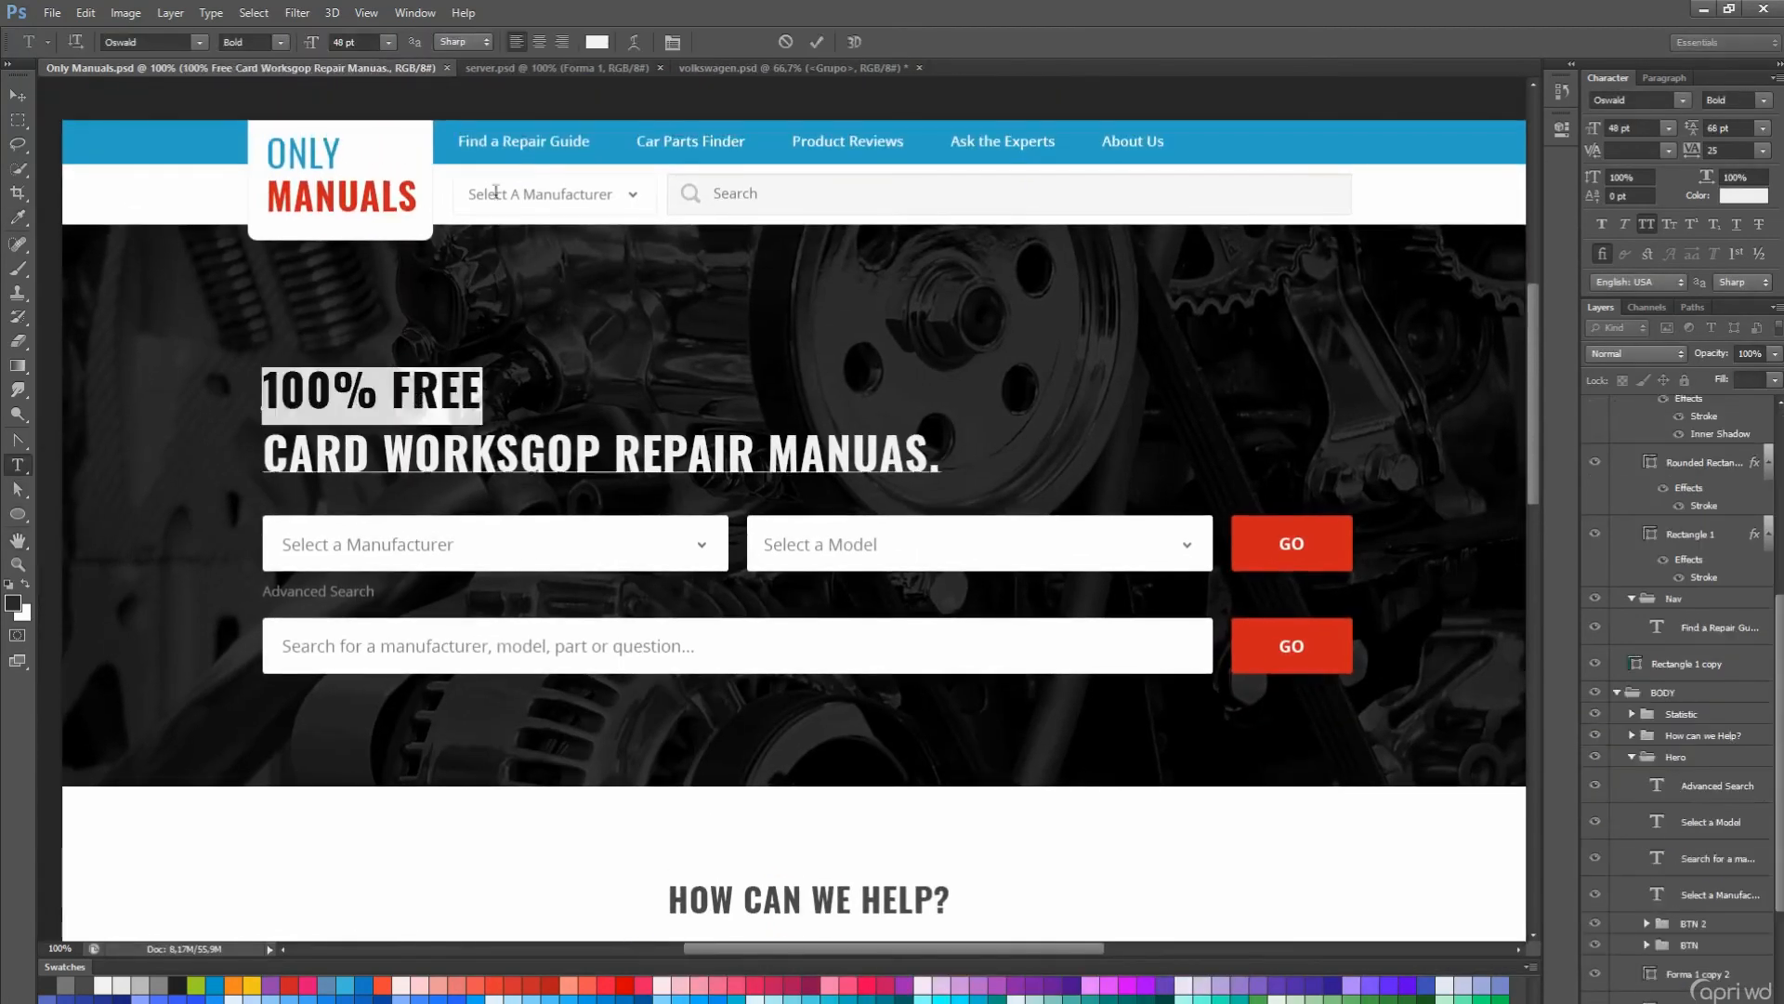
pyautogui.doubleClick(437, 390)
pyautogui.click(597, 42)
pyautogui.click(1589, 687)
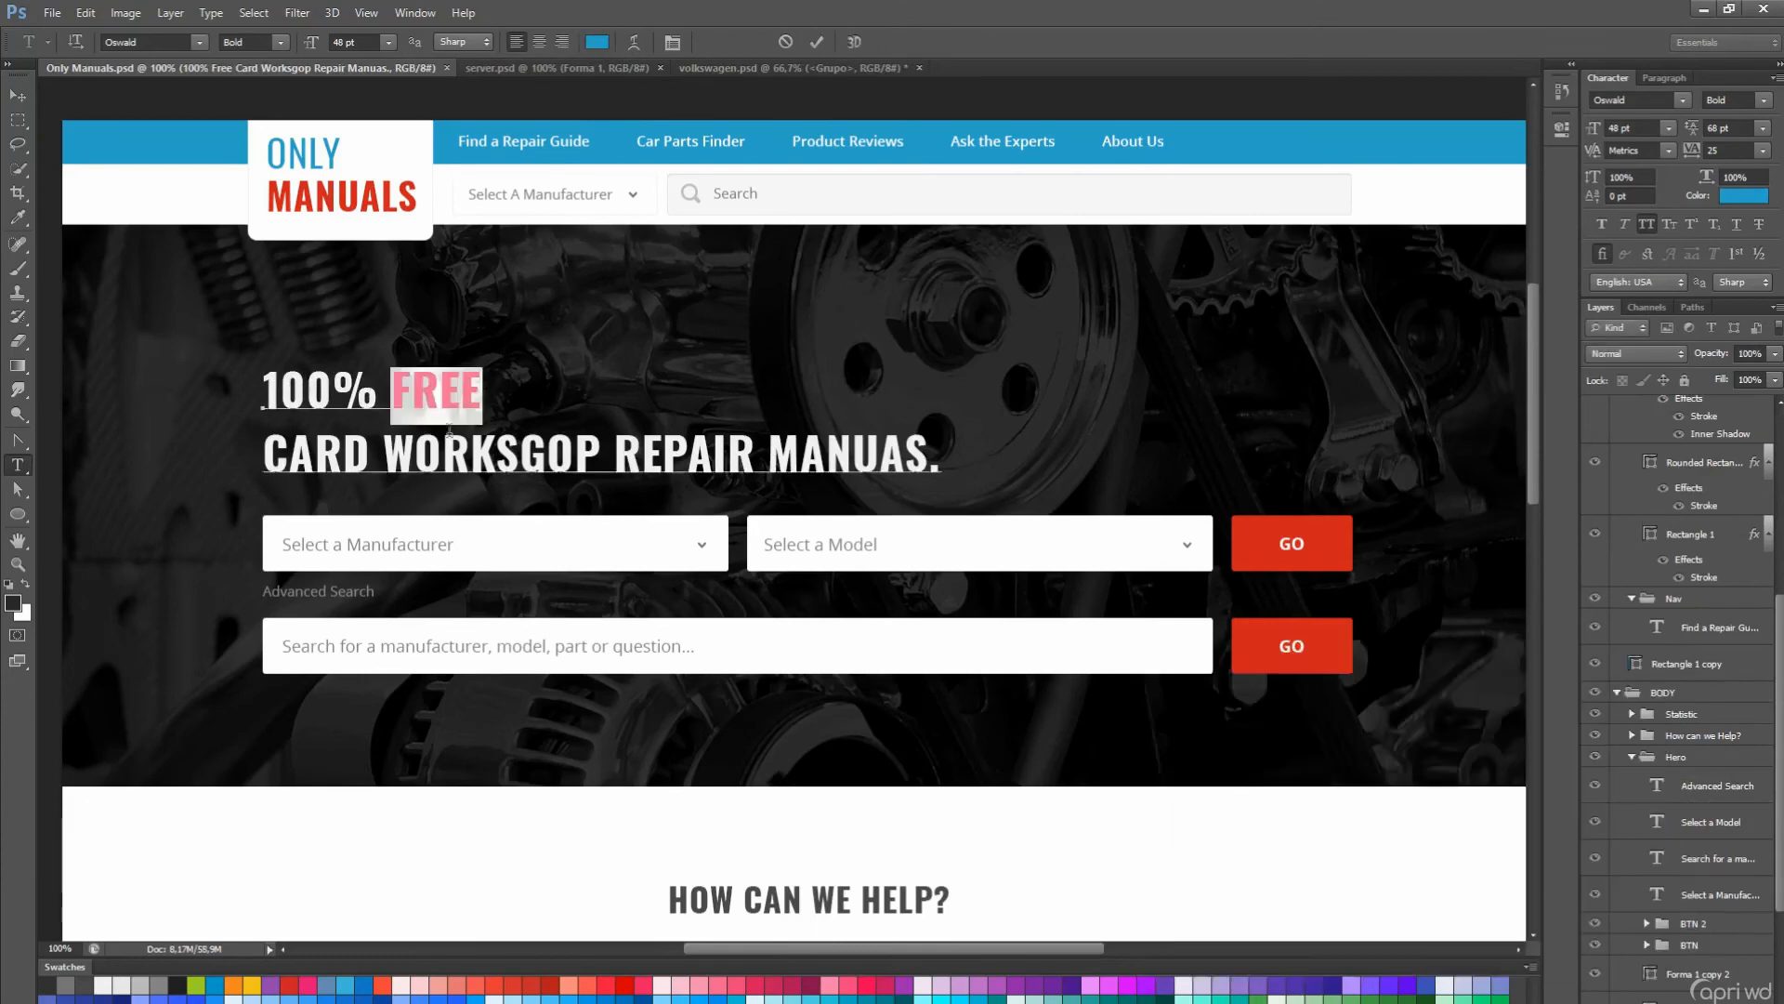
# - Set the hero headline's second line to the Regular font weight
pyautogui.tripleClick(438, 450)
pyautogui.click(279, 42)
pyautogui.click(246, 93)
# - Enlarge the 100% FREE line to 72 pt and move the hero headline down about 7 px
pyautogui.tripleClick(371, 390)
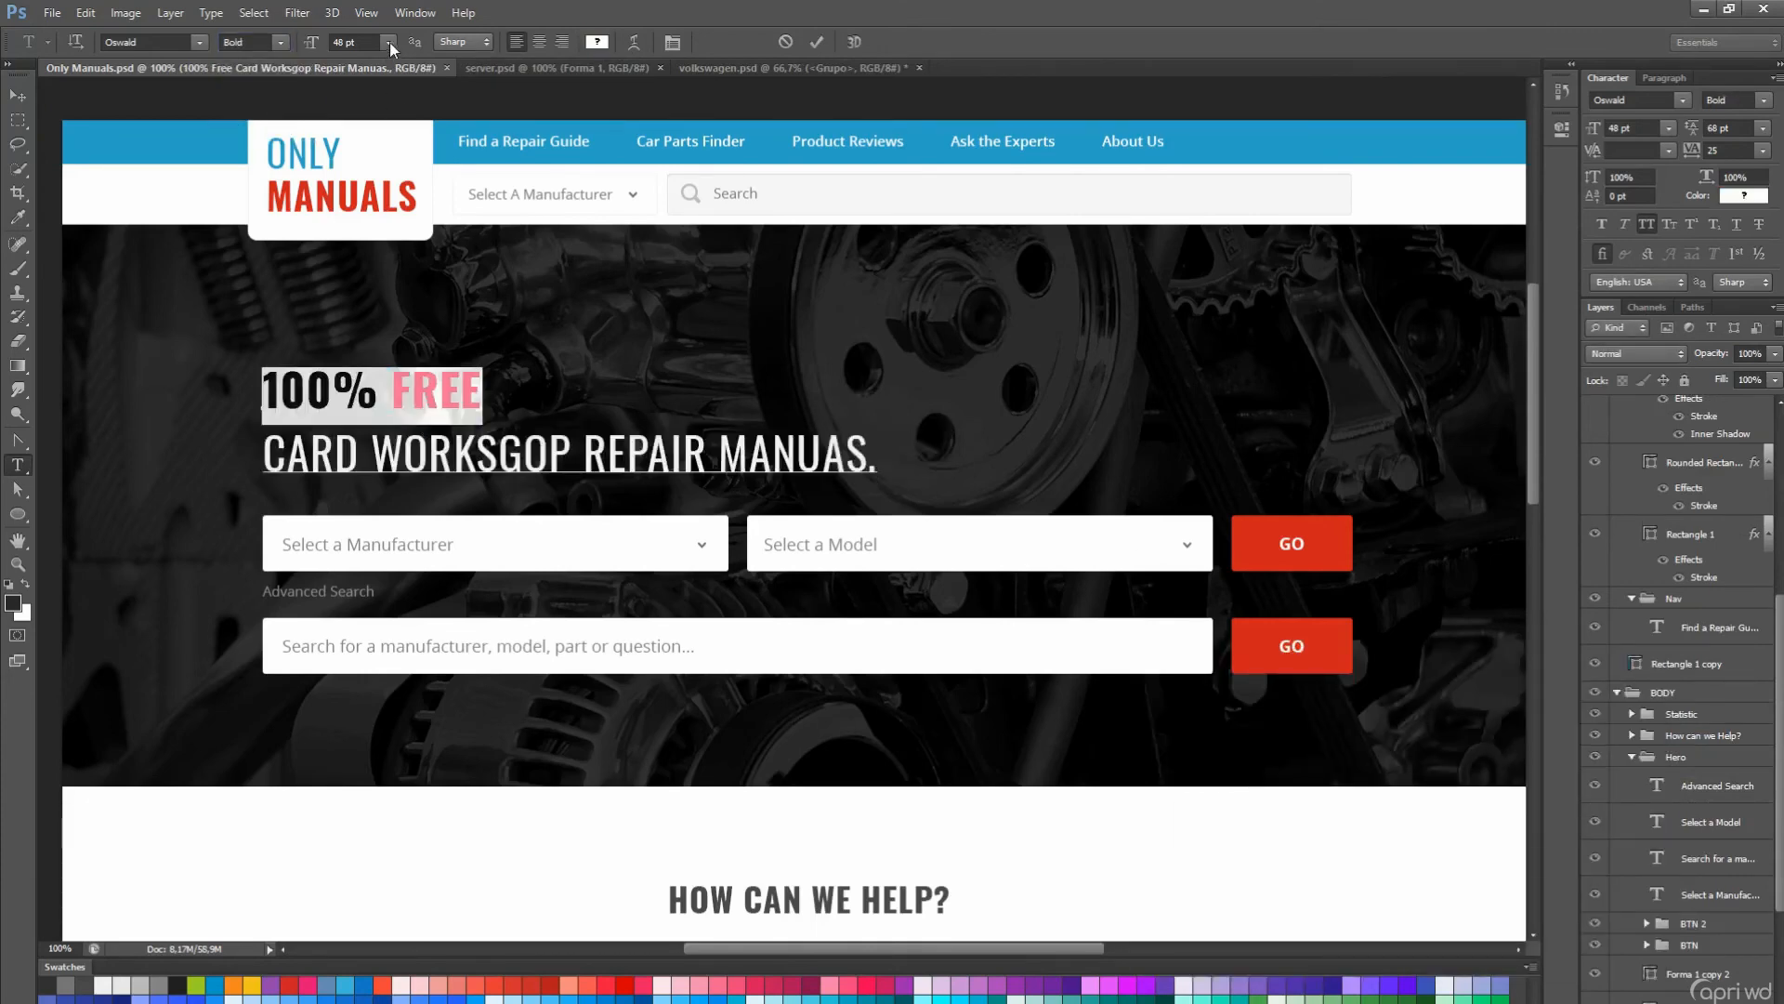
pyautogui.click(388, 42)
pyautogui.click(371, 356)
pyautogui.hotkey('ctrl', 'Return')
pyautogui.press('v')
pyautogui.scroll(-1, 651, 390)
pyautogui.moveTo(654, 388); pyautogui.dragTo(654, 395)
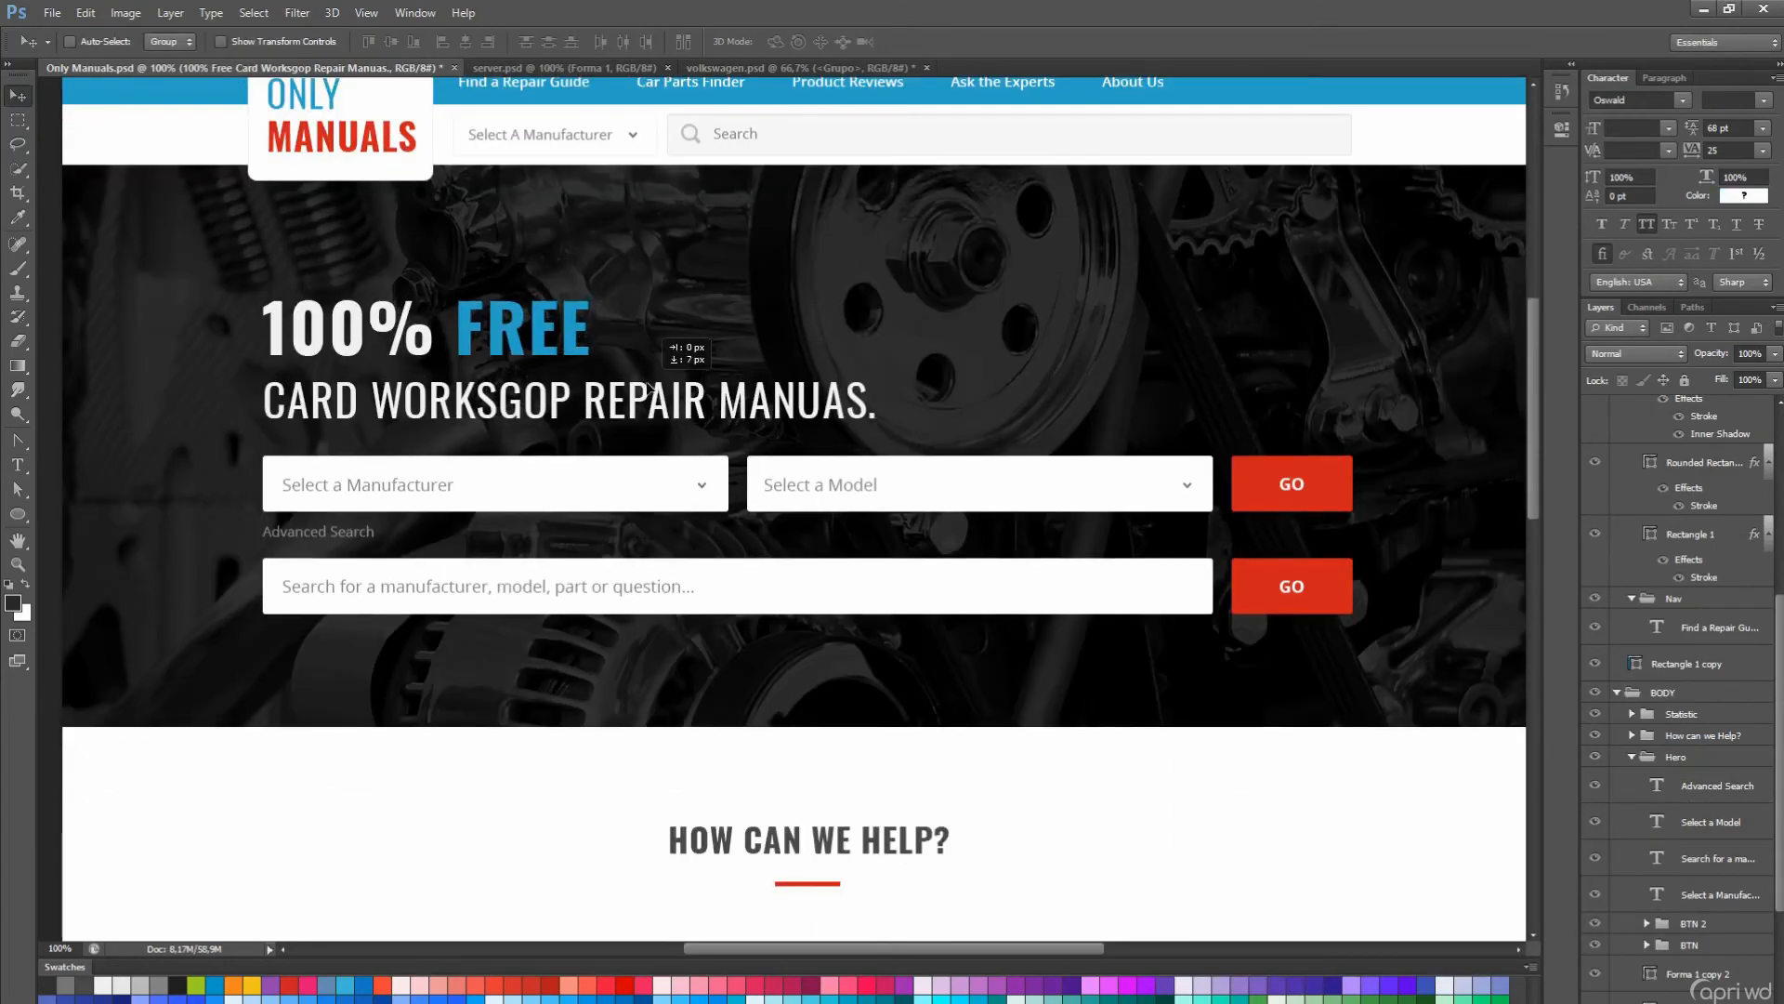
pyautogui.scroll(-1, 657, 395)
# - Review the header and hero section with the interface panels hidden
pyautogui.press('a')
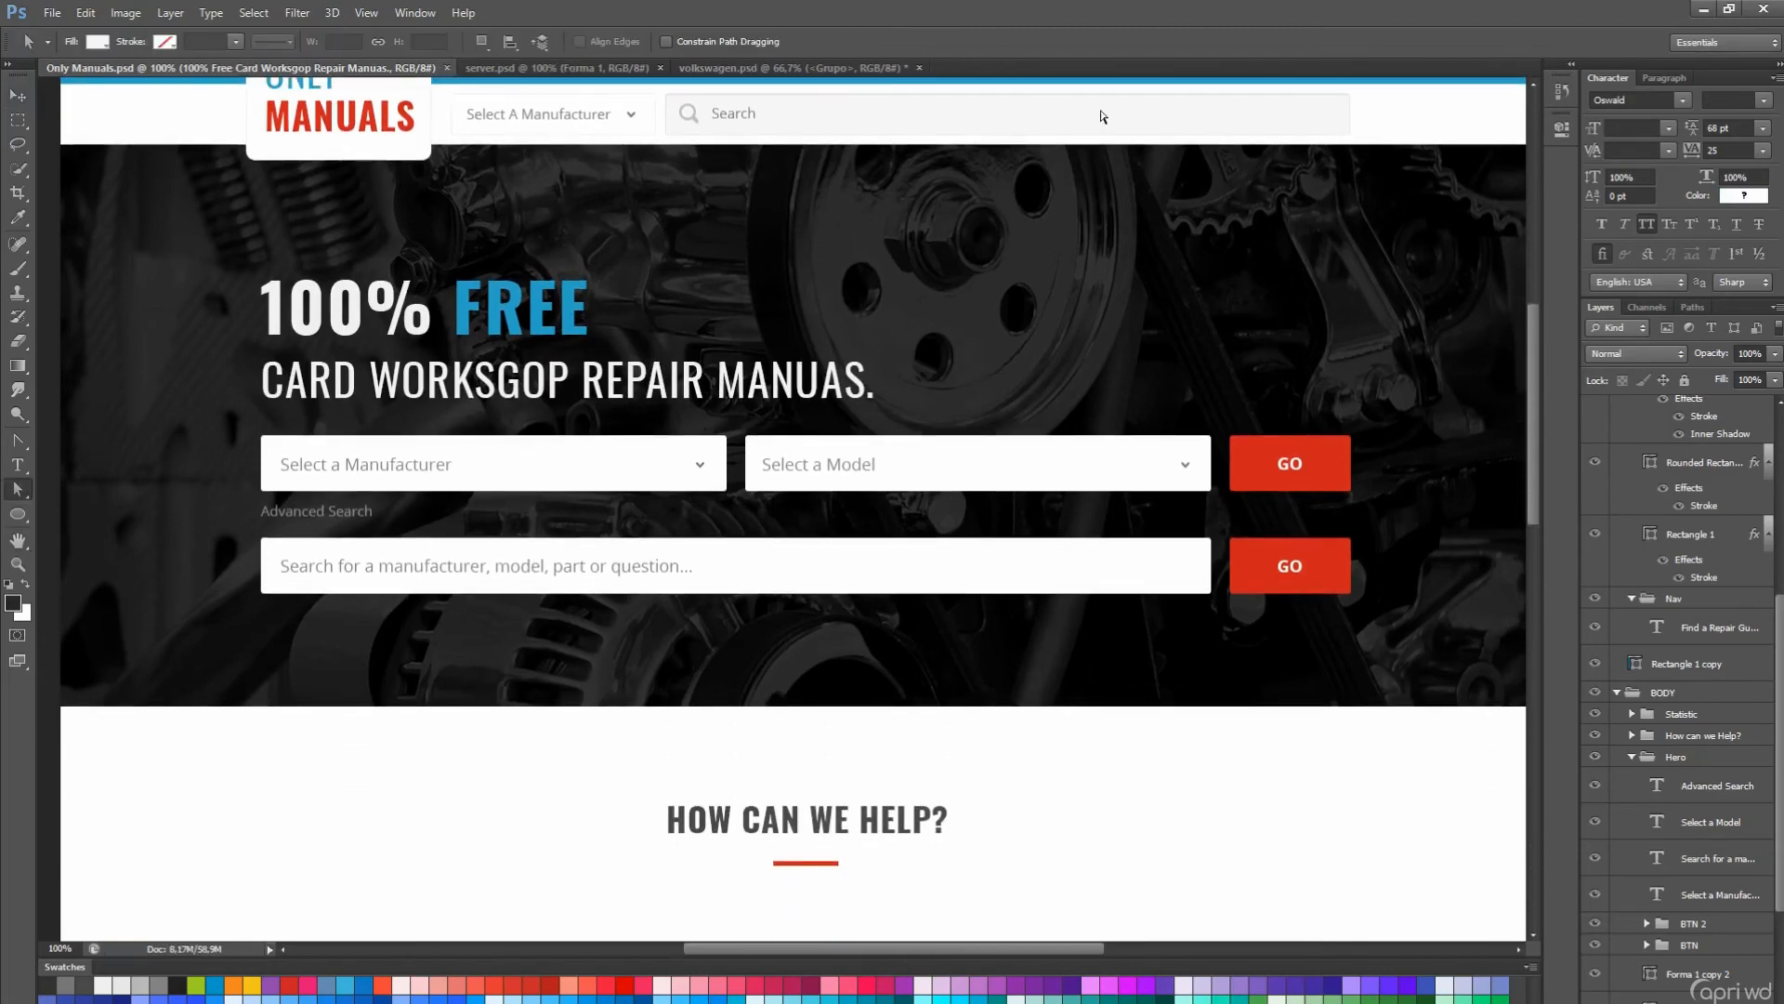
pyautogui.click(1052, 565)
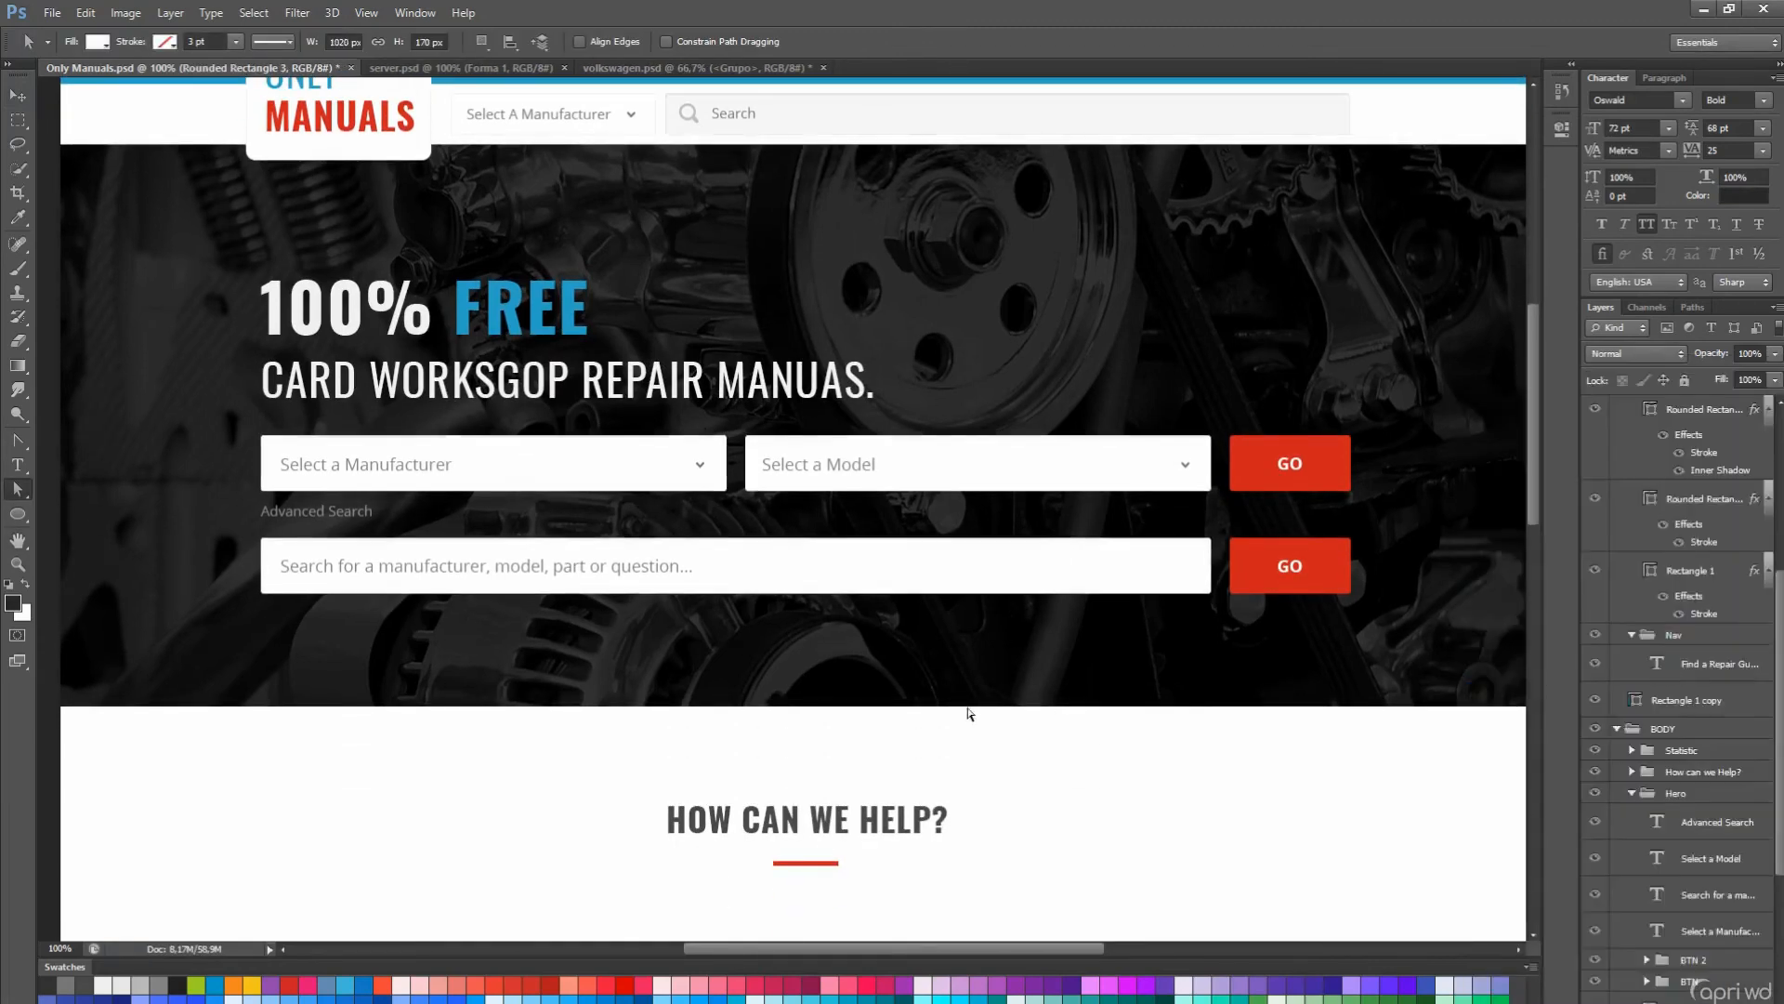
pyautogui.scroll(-3, 969, 714)
pyautogui.scroll(3, 1150, 737)
pyautogui.press('Tab')
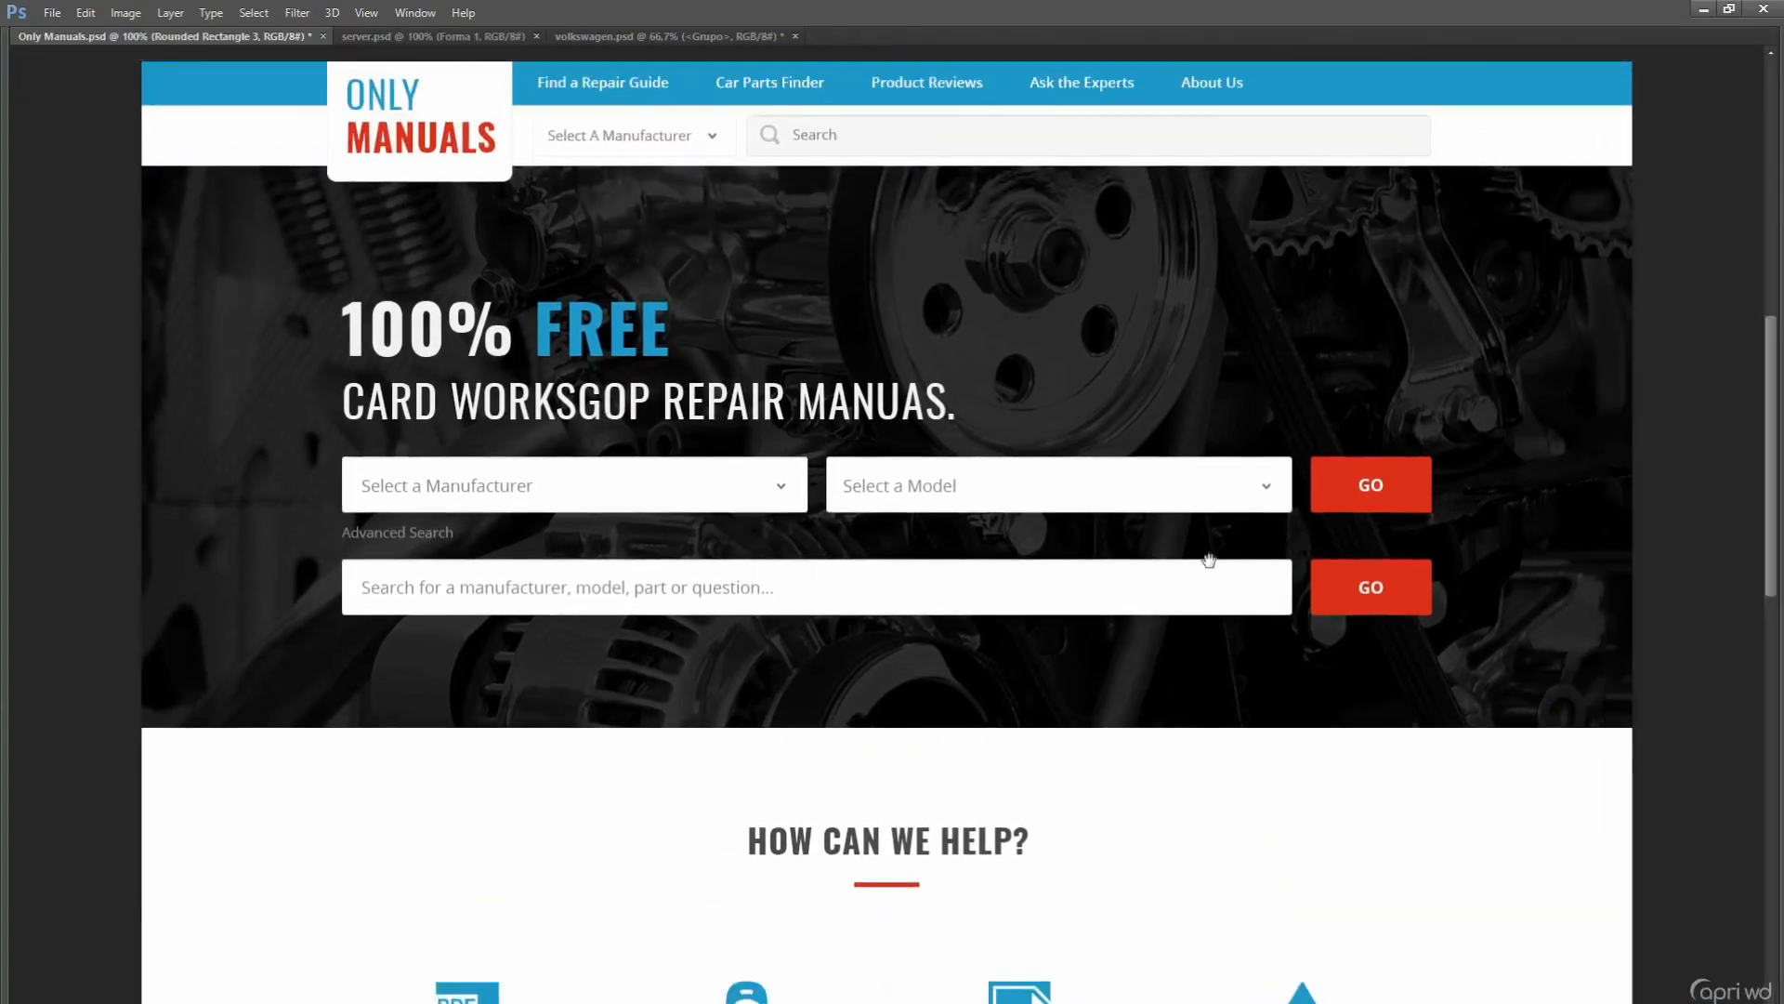
pyautogui.scroll(-3, 1254, 657)
pyautogui.scroll(3, 1167, 609)
pyautogui.press('Tab')
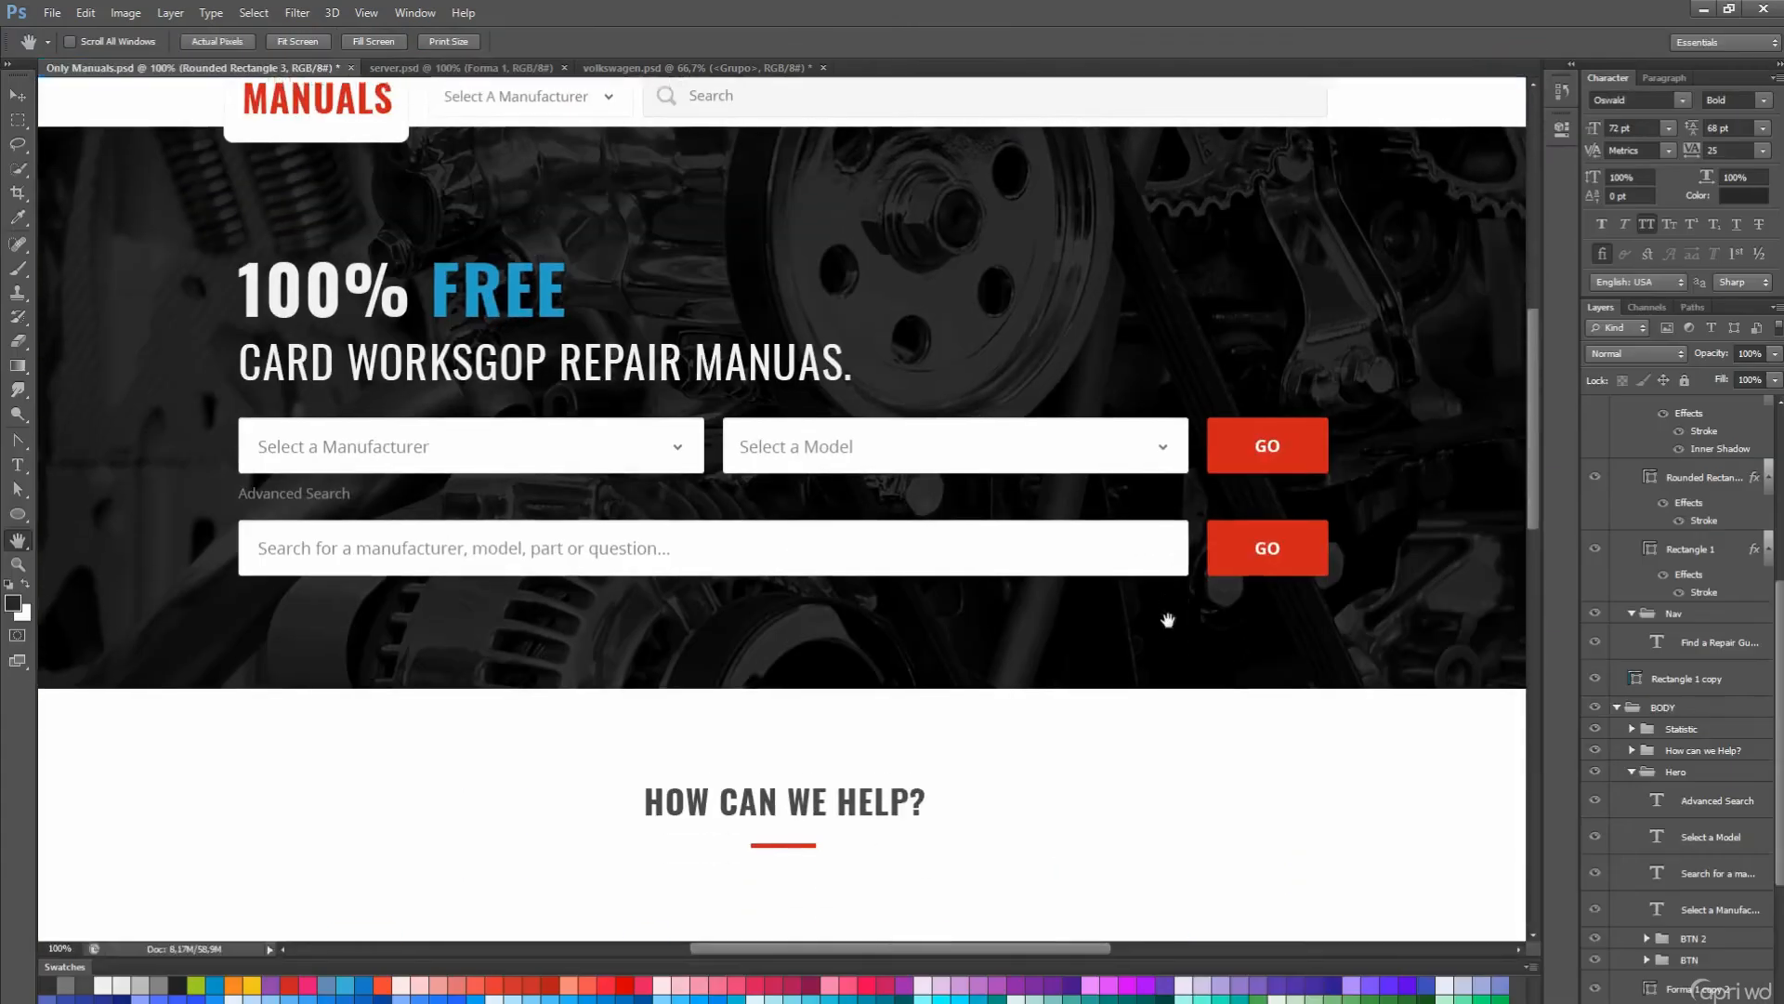
# - Select the hero search fields with their labels and GO buttons and move them lower, away from the headline
pyautogui.scroll(1, 1168, 619)
pyautogui.press('v')
pyautogui.click(1070, 648)
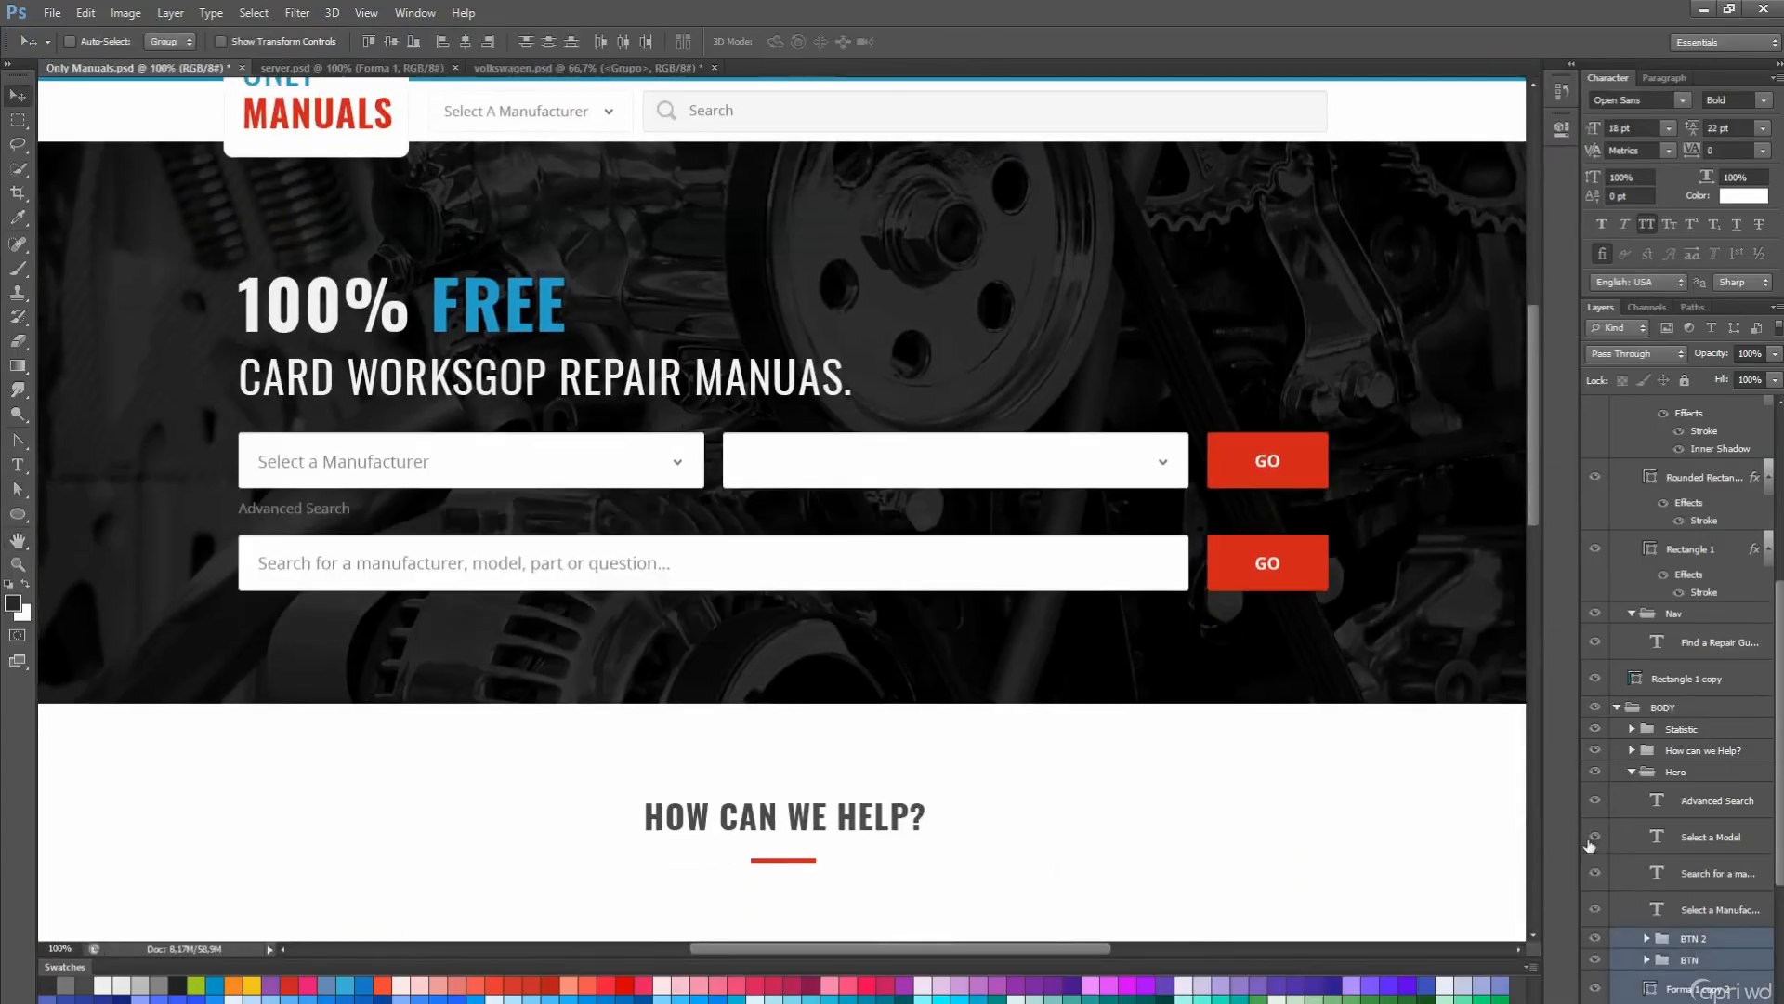
pyautogui.click(1594, 838)
pyautogui.keyDown('ctrl'); pyautogui.click(1702, 839); pyautogui.keyUp('ctrl')
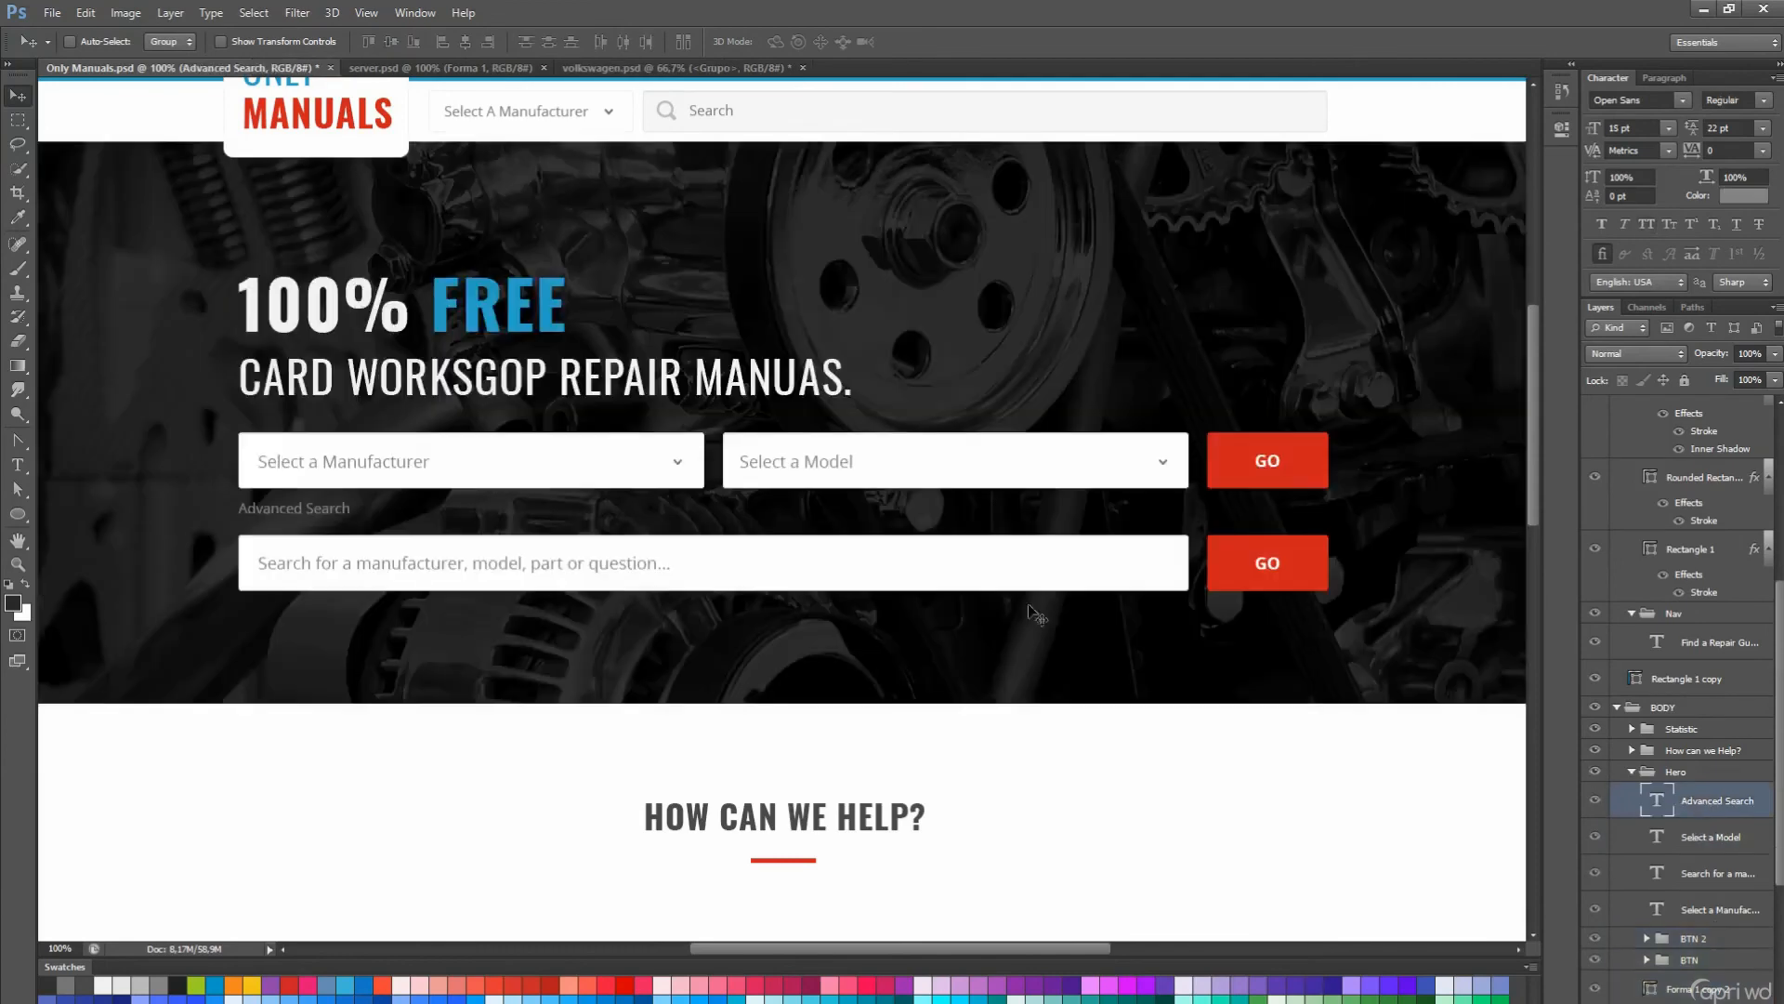
pyautogui.press('t')
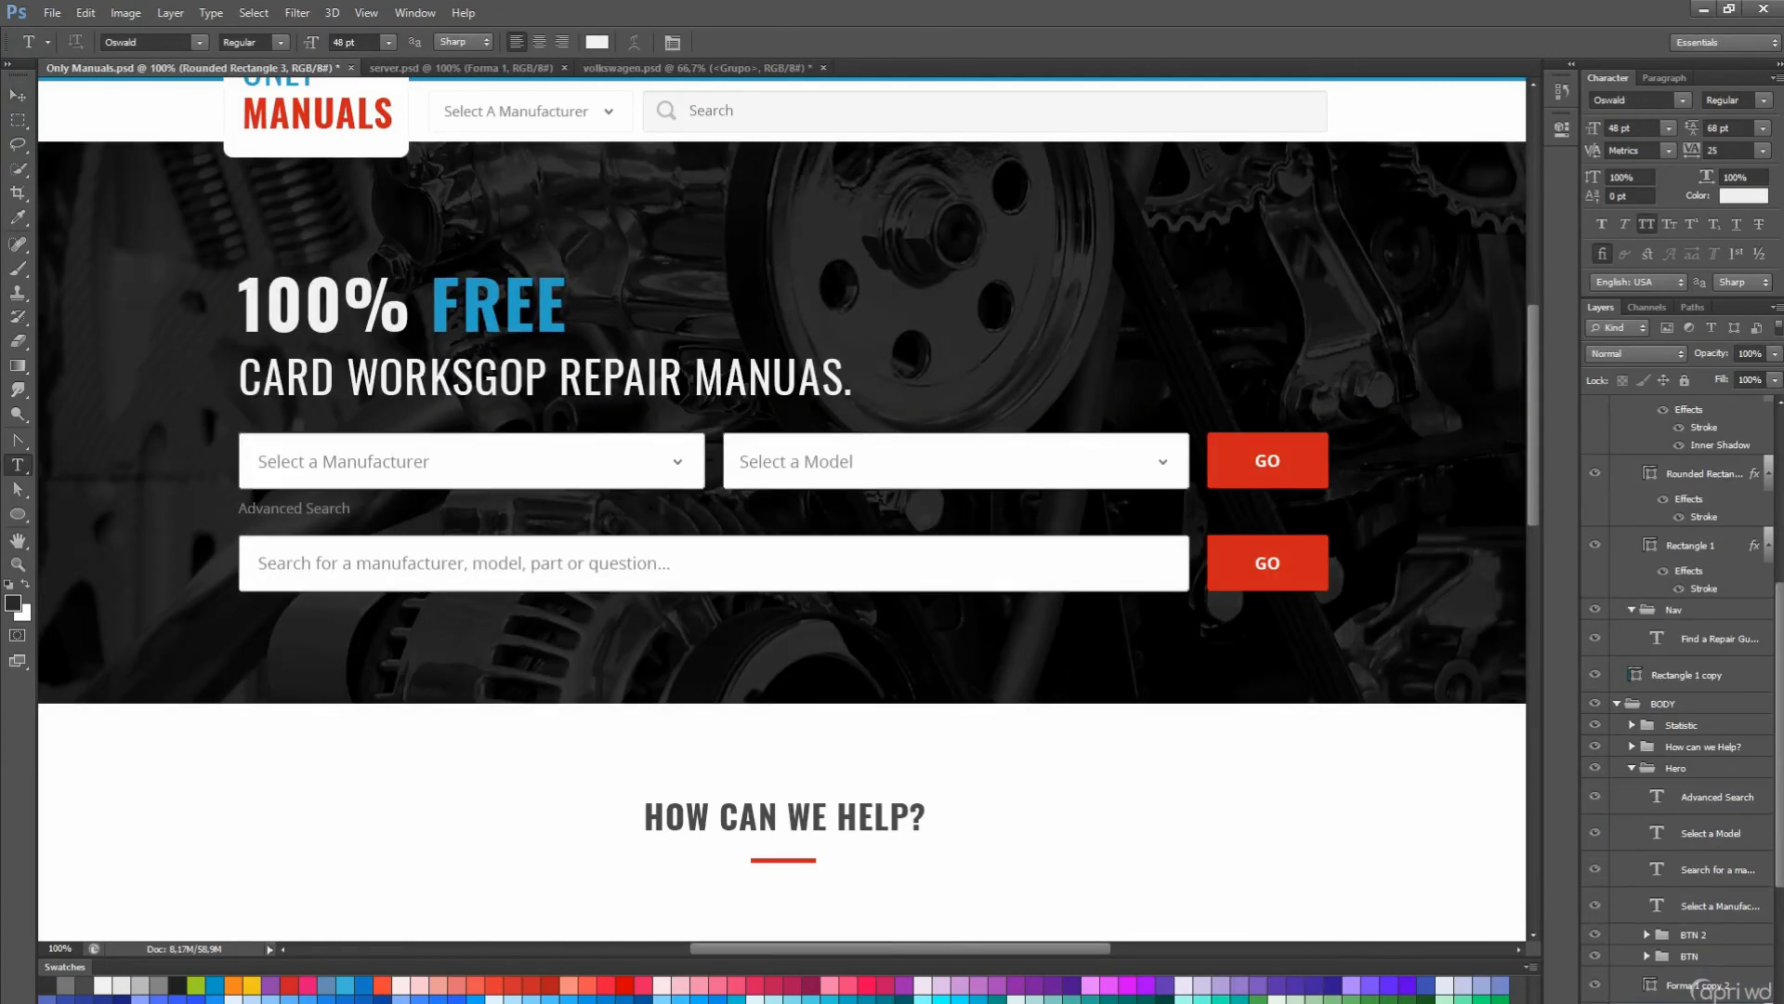
pyautogui.click(1707, 818)
pyautogui.scroll(-1, 797, 409)
pyautogui.press('a')
pyautogui.moveTo(796, 409); pyautogui.dragTo(807, 472)
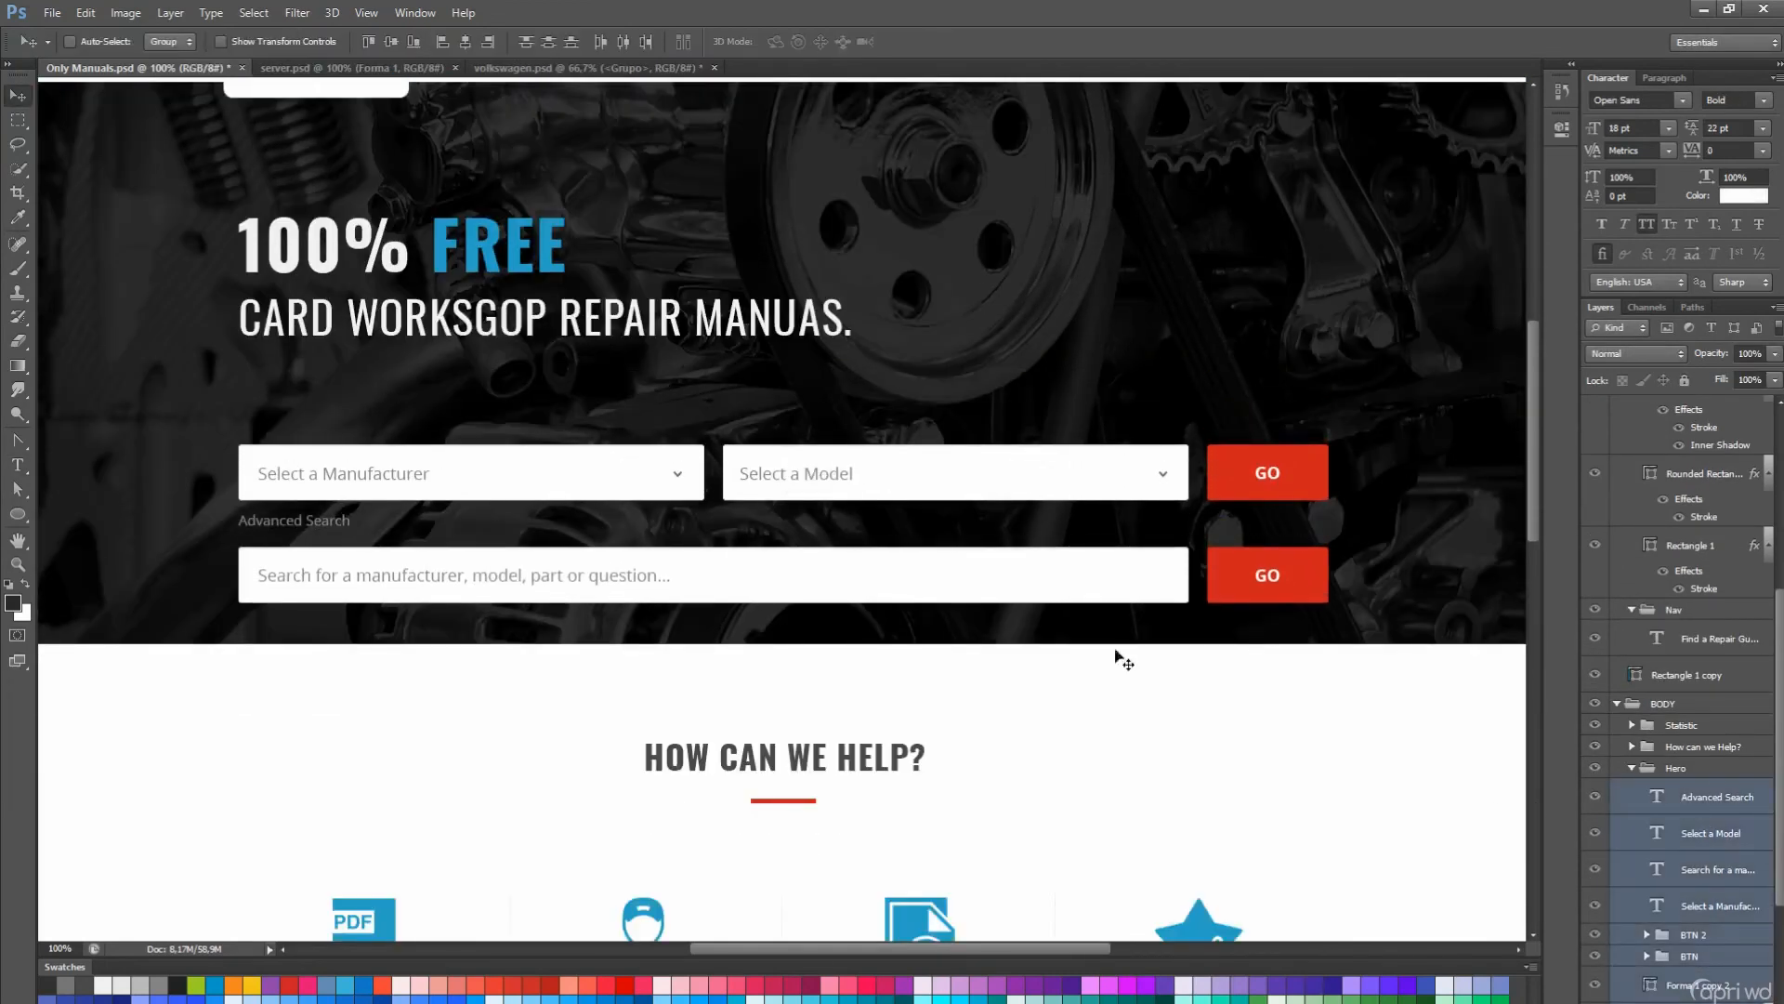
pyautogui.scroll(-3, 1682, 743)
# - Shrink the hero's dark overlay, Rectangle 2, to 272 px high so it only sits behind the search form
pyautogui.click(1691, 838)
pyautogui.hotkey('ctrl', 't')
pyautogui.scroll(2, 927, 485)
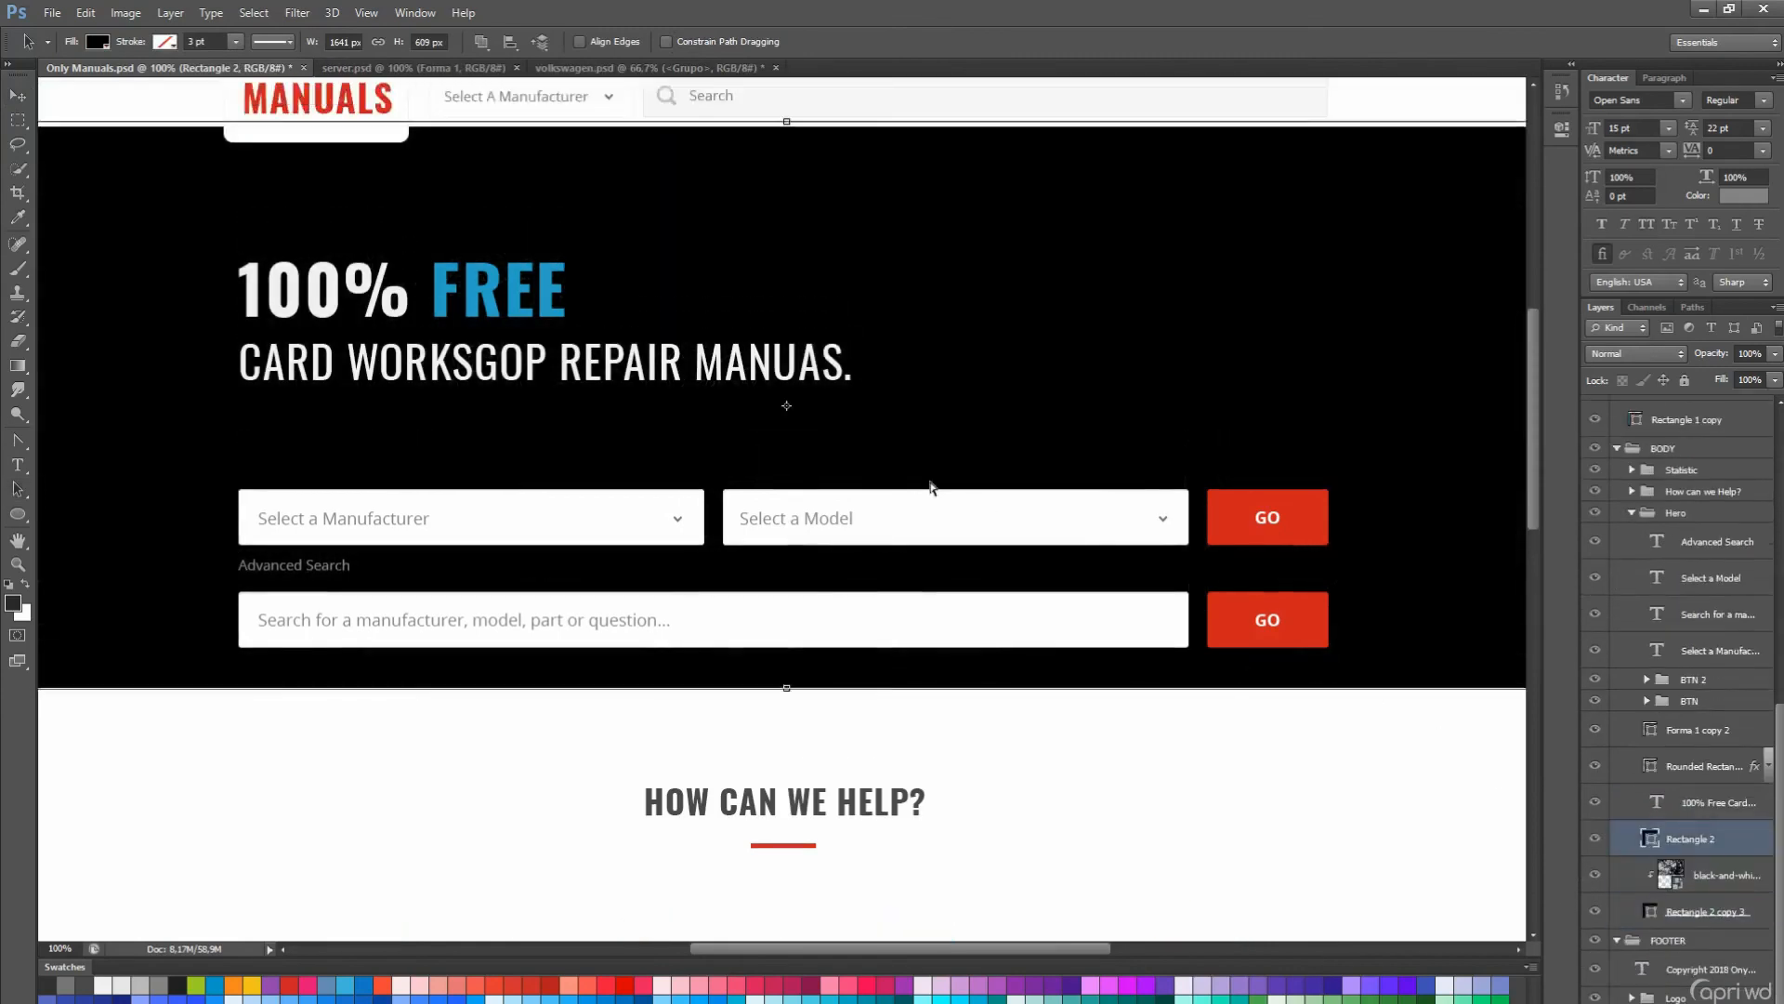
pyautogui.moveTo(786, 232); pyautogui.dragTo(815, 467)
pyautogui.press('Return')
pyautogui.scroll(5, 816, 464)
pyautogui.scroll(-3, 1601, 818)
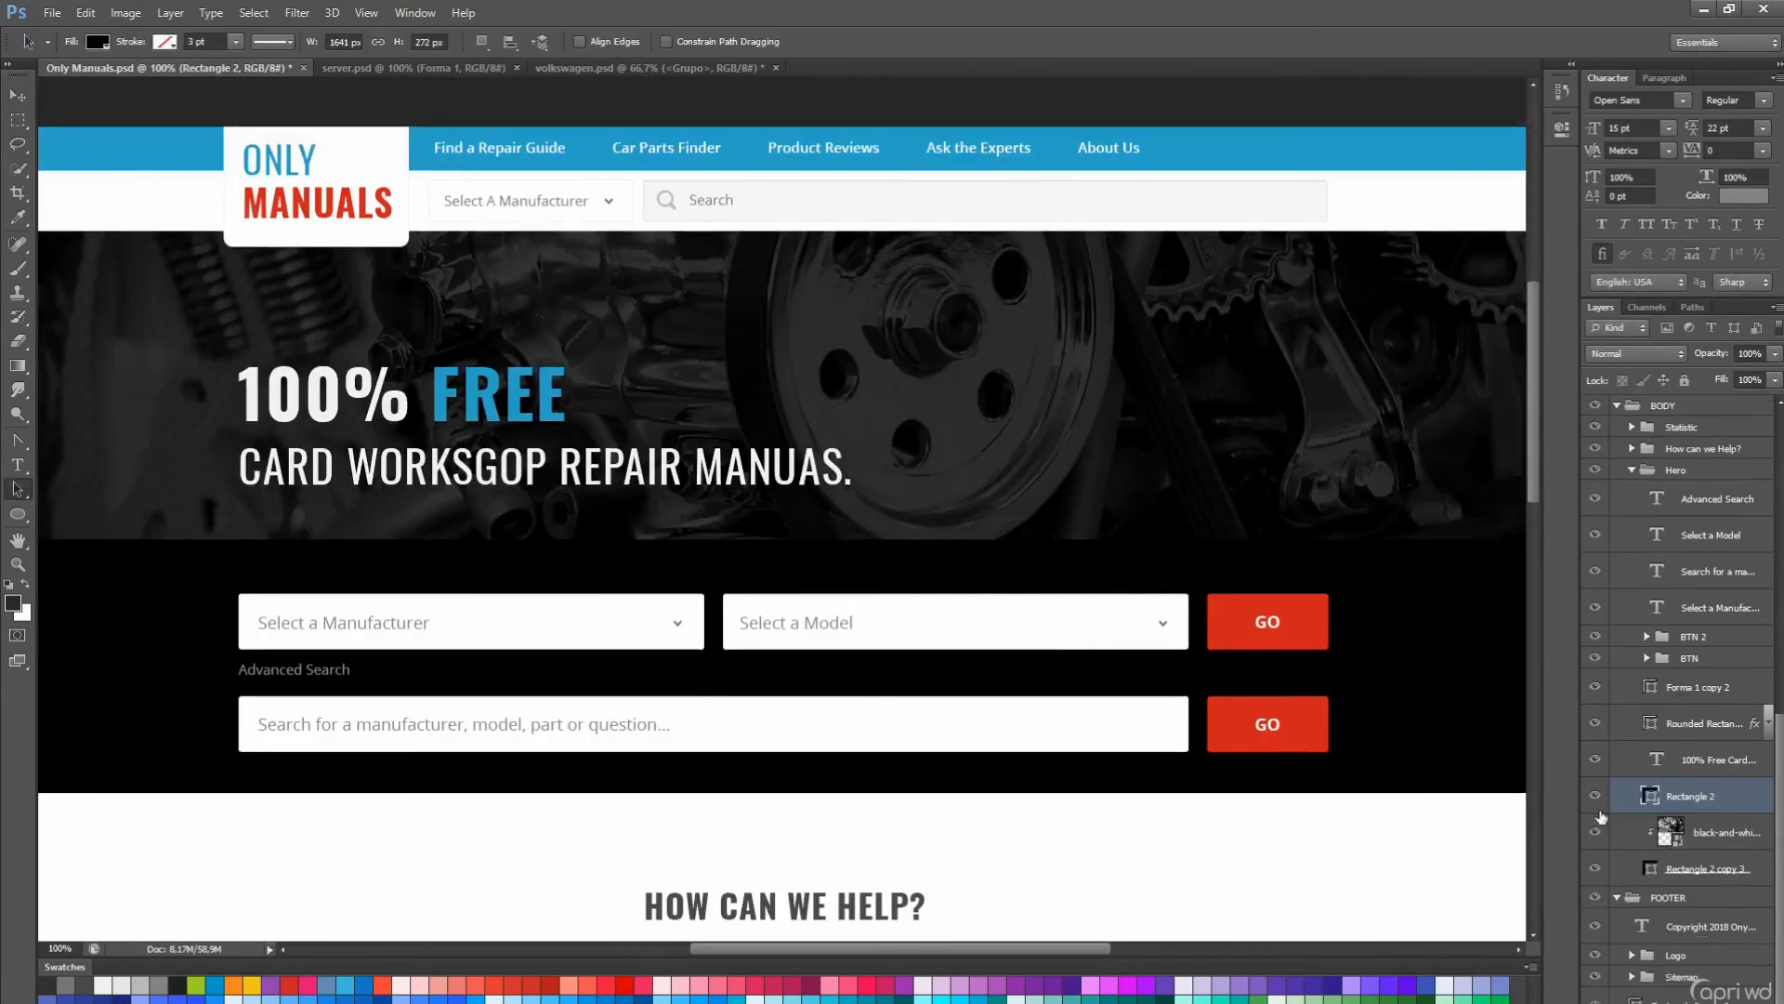
# - Fill Rectangle 2 behind the search form with the navigation bar's blue and set its opacity to 60%
pyautogui.doubleClick(1650, 774)
pyautogui.click(1250, 137)
pyautogui.press('Return')
pyautogui.scroll(-2, 1109, 531)
pyautogui.scroll(-2, 1097, 558)
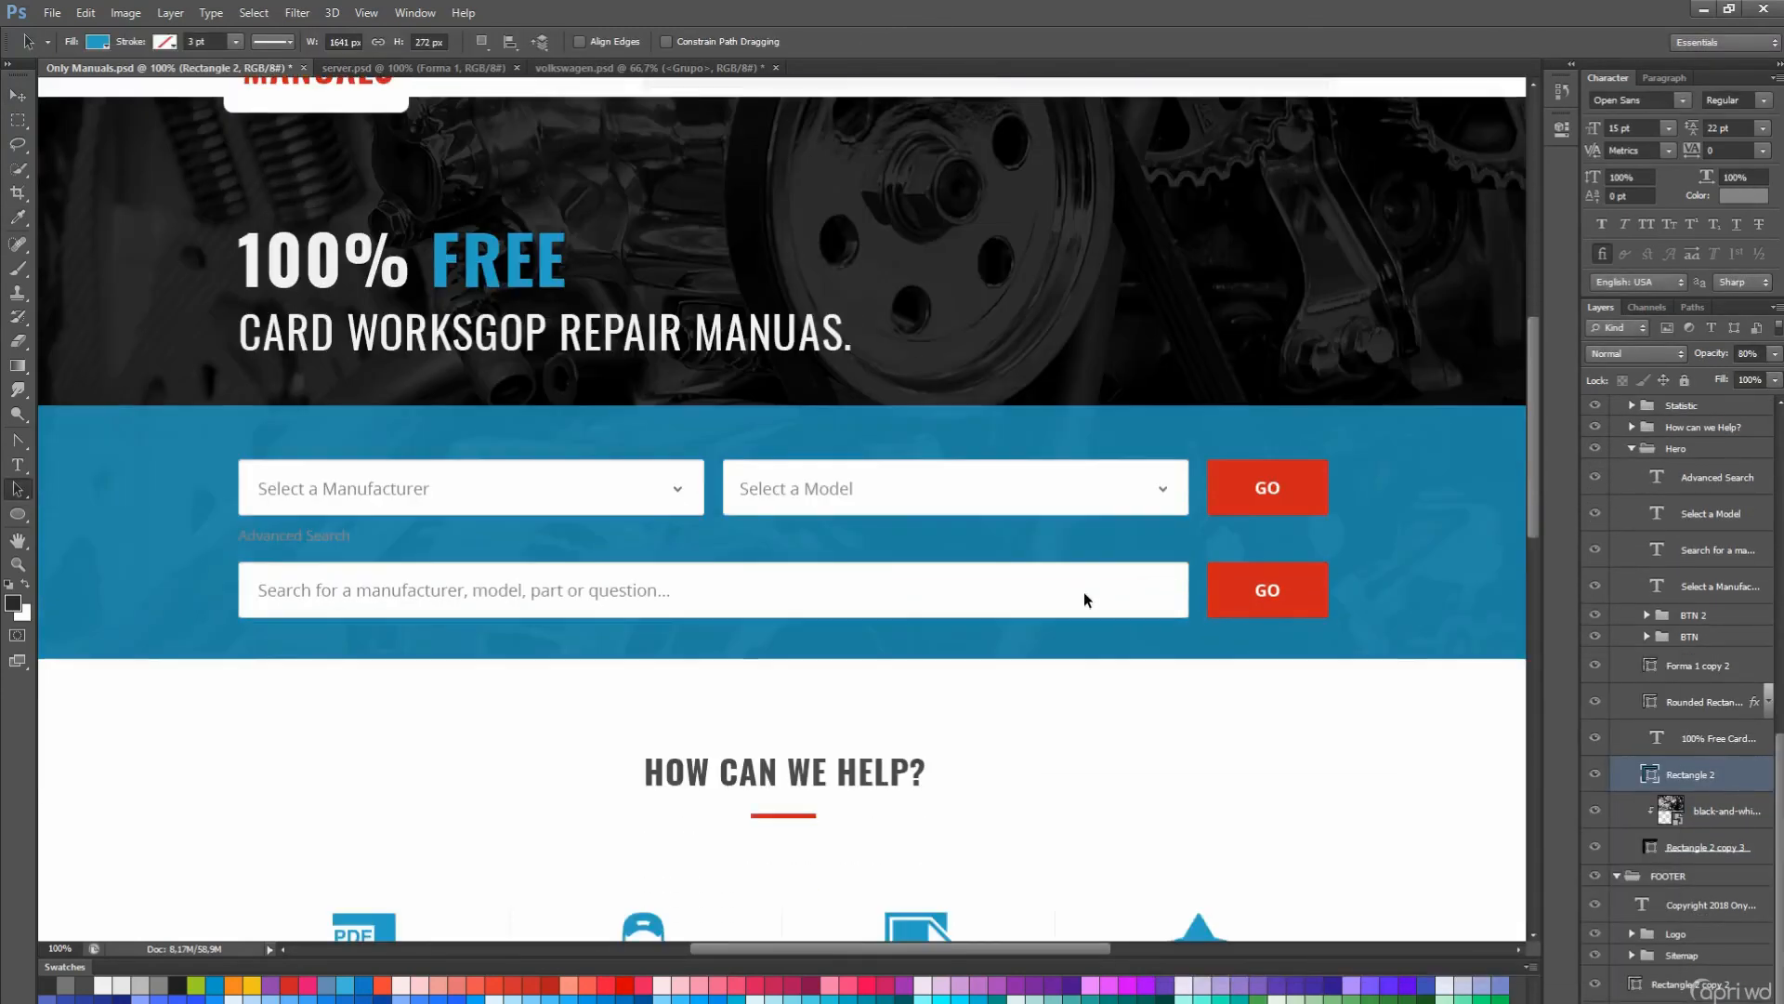
pyautogui.press('6')
# - Colour the Advanced Search text in the hero white
pyautogui.click(328, 549)
pyautogui.hotkey('ctrl', 'Return')
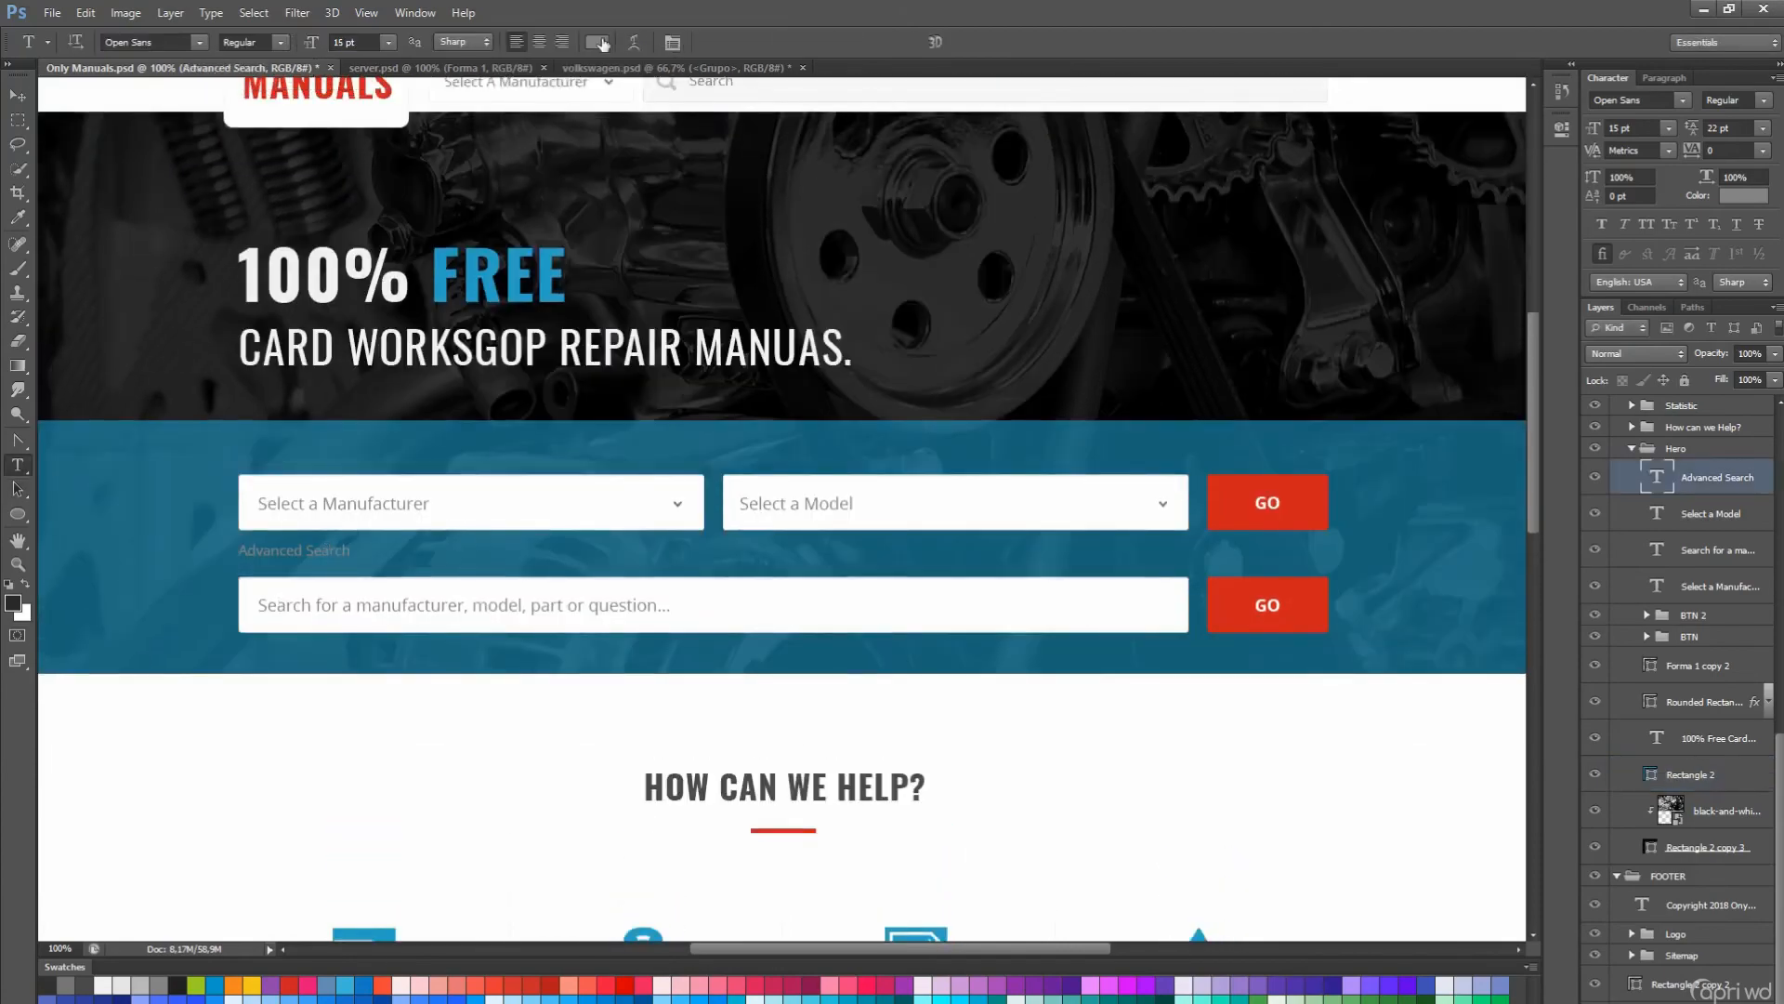
pyautogui.click(598, 42)
pyautogui.click(1121, 629)
pyautogui.press('Return')
pyautogui.press('v')
pyautogui.press('Tab')
pyautogui.press('Tab')
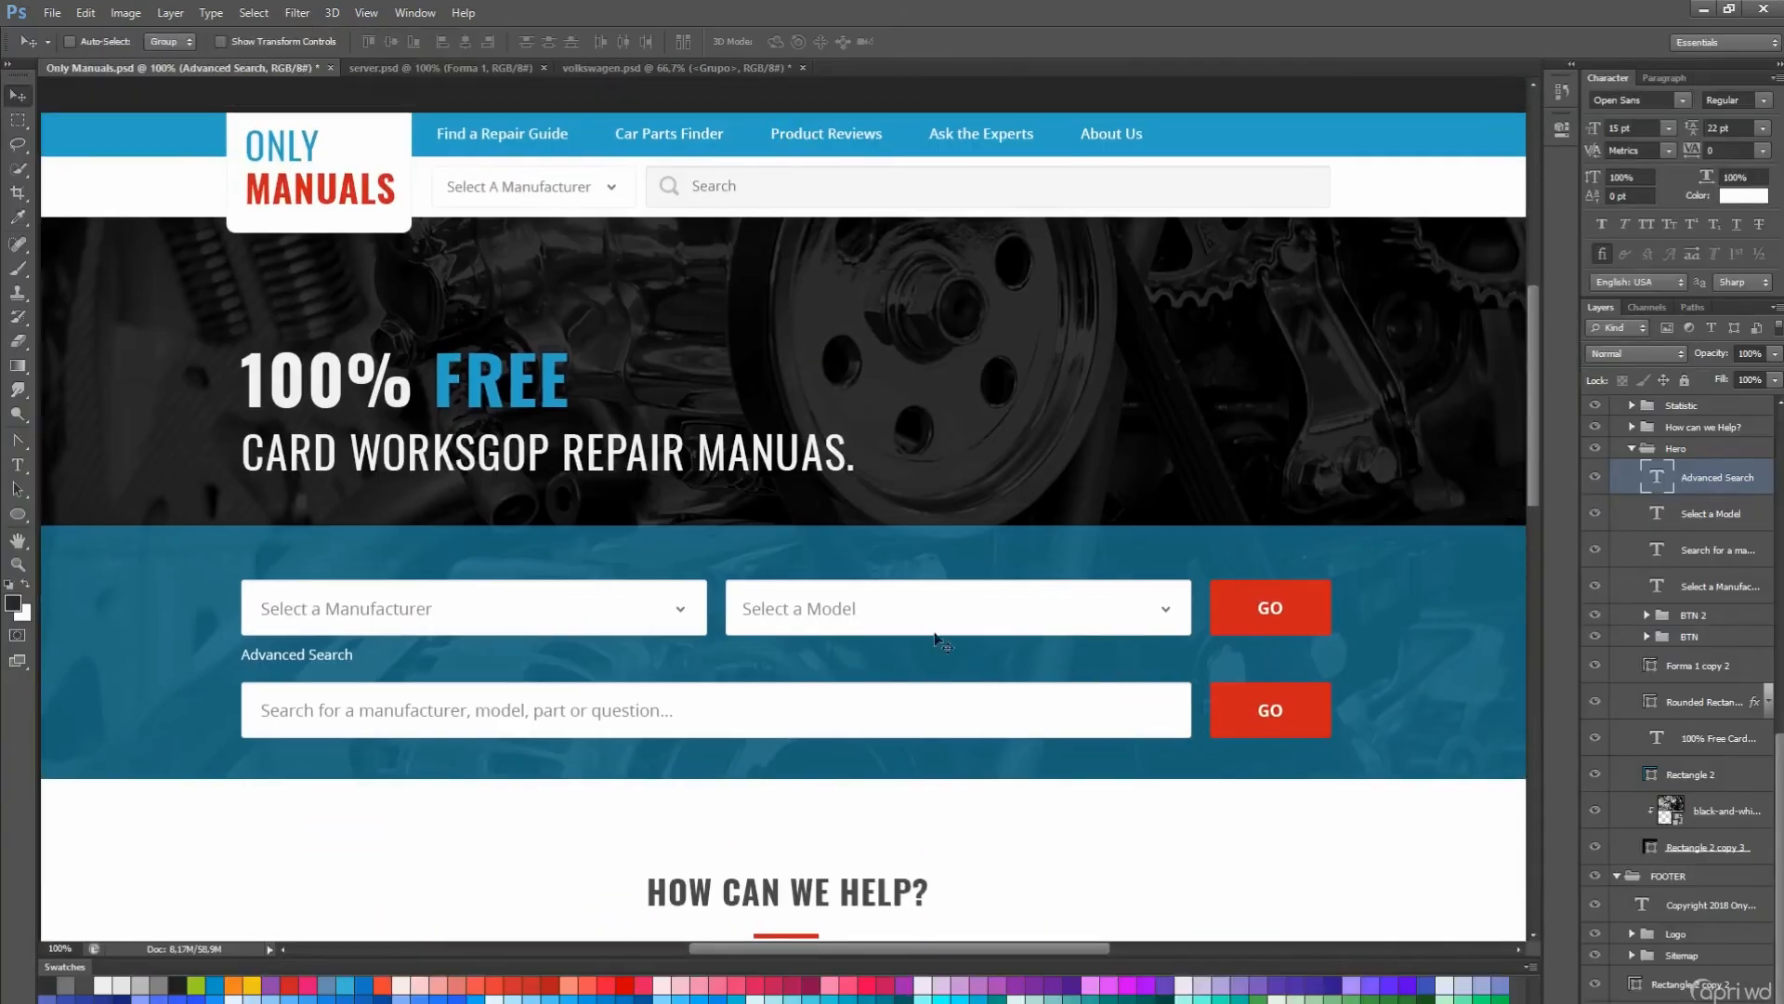
# - Move the hero headline slightly up within the dark area above the blue band and save the document
pyautogui.press('t')
pyautogui.click(703, 454)
pyautogui.hotkey('ctrl', 'Return')
pyautogui.press('v')
pyautogui.scroll(1, 703, 465)
pyautogui.moveTo(704, 474); pyautogui.dragTo(661, 561)
pyautogui.scroll(-2, 665, 502)
pyautogui.hotkey('ctrl', 's')
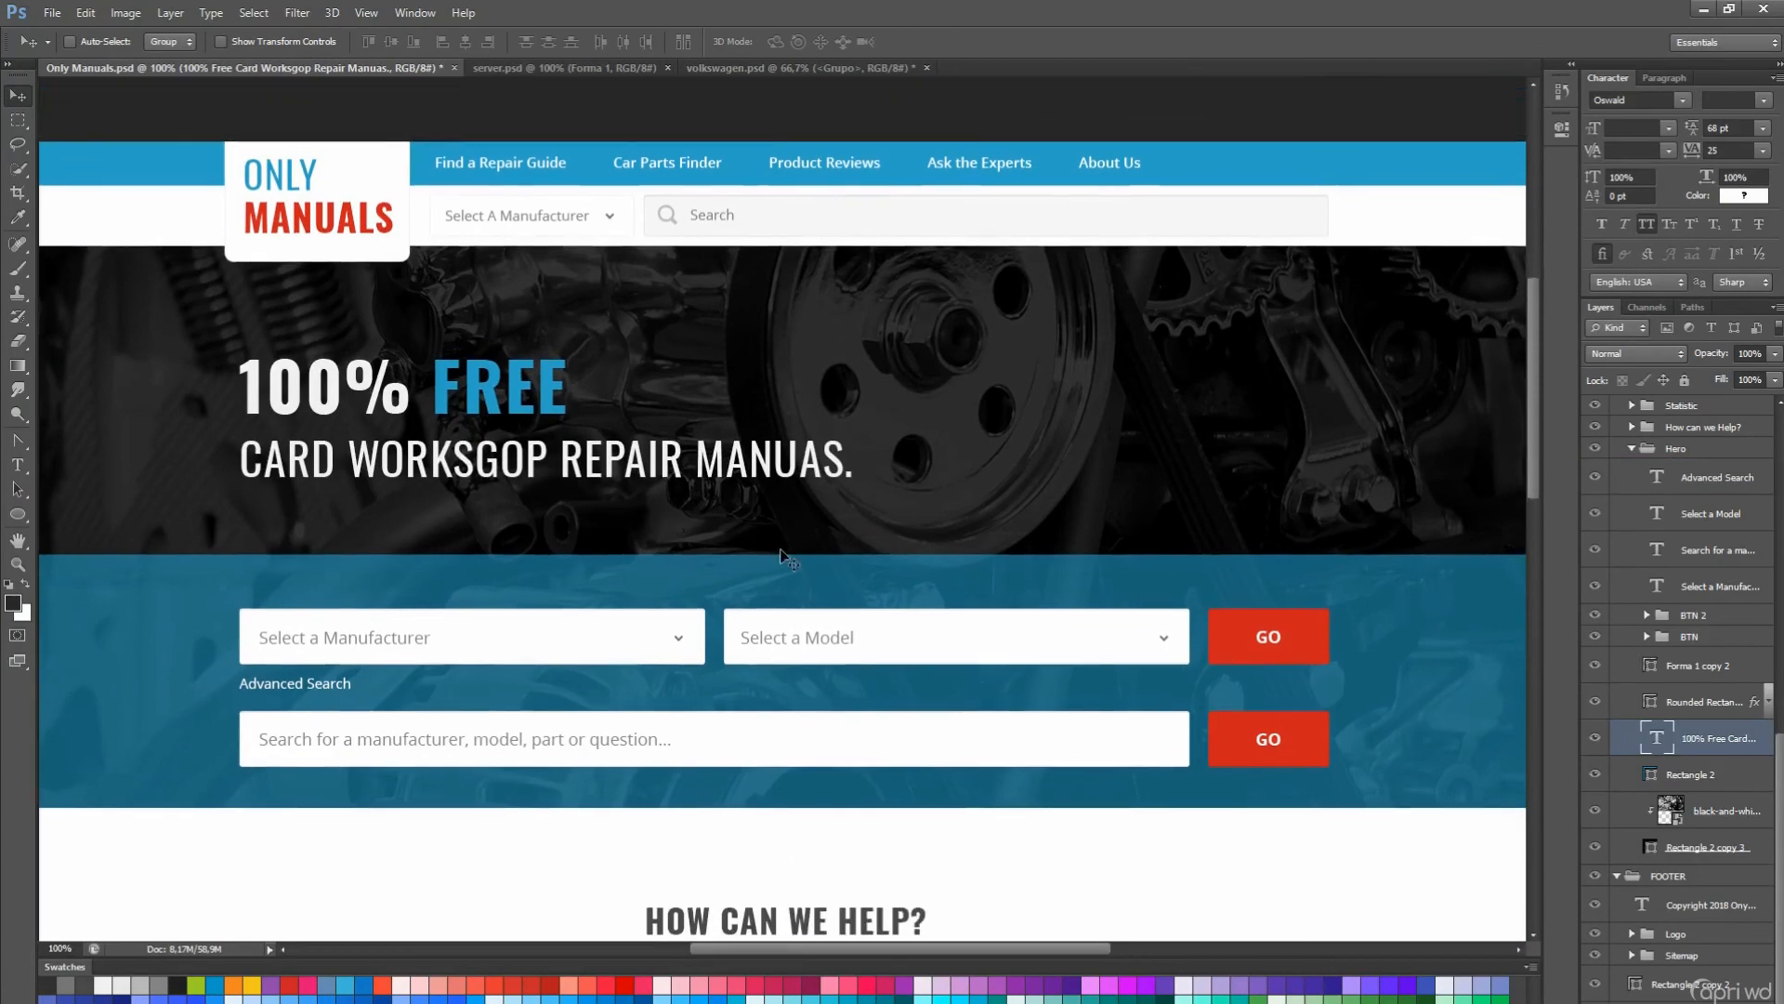
# - Duplicate the PDF icon from the How can we help? section into the Hero group beneath Rectangle 2 and place it over the hero image
pyautogui.moveTo(858, 675); pyautogui.dragTo(902, 601)
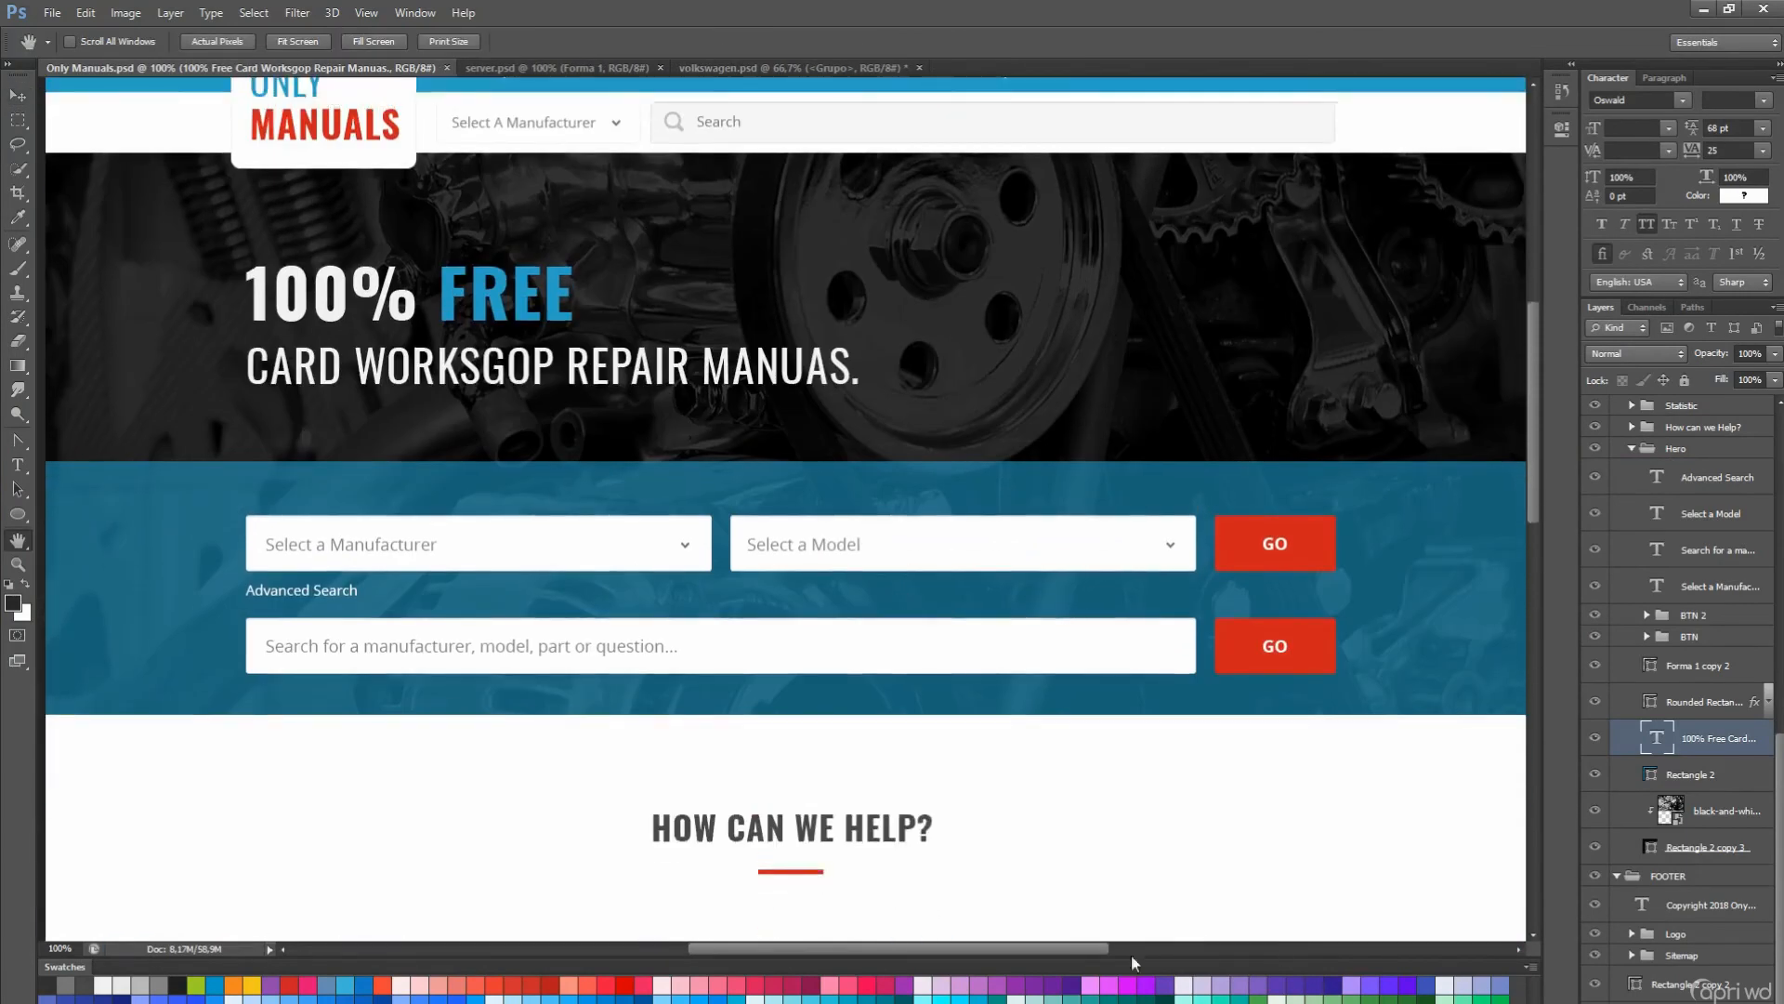
pyautogui.moveTo(1214, 821); pyautogui.dragTo(1204, 683)
pyautogui.press('a')
pyautogui.click(381, 878)
pyautogui.scroll(-2, 1663, 799)
pyautogui.click(1661, 975)
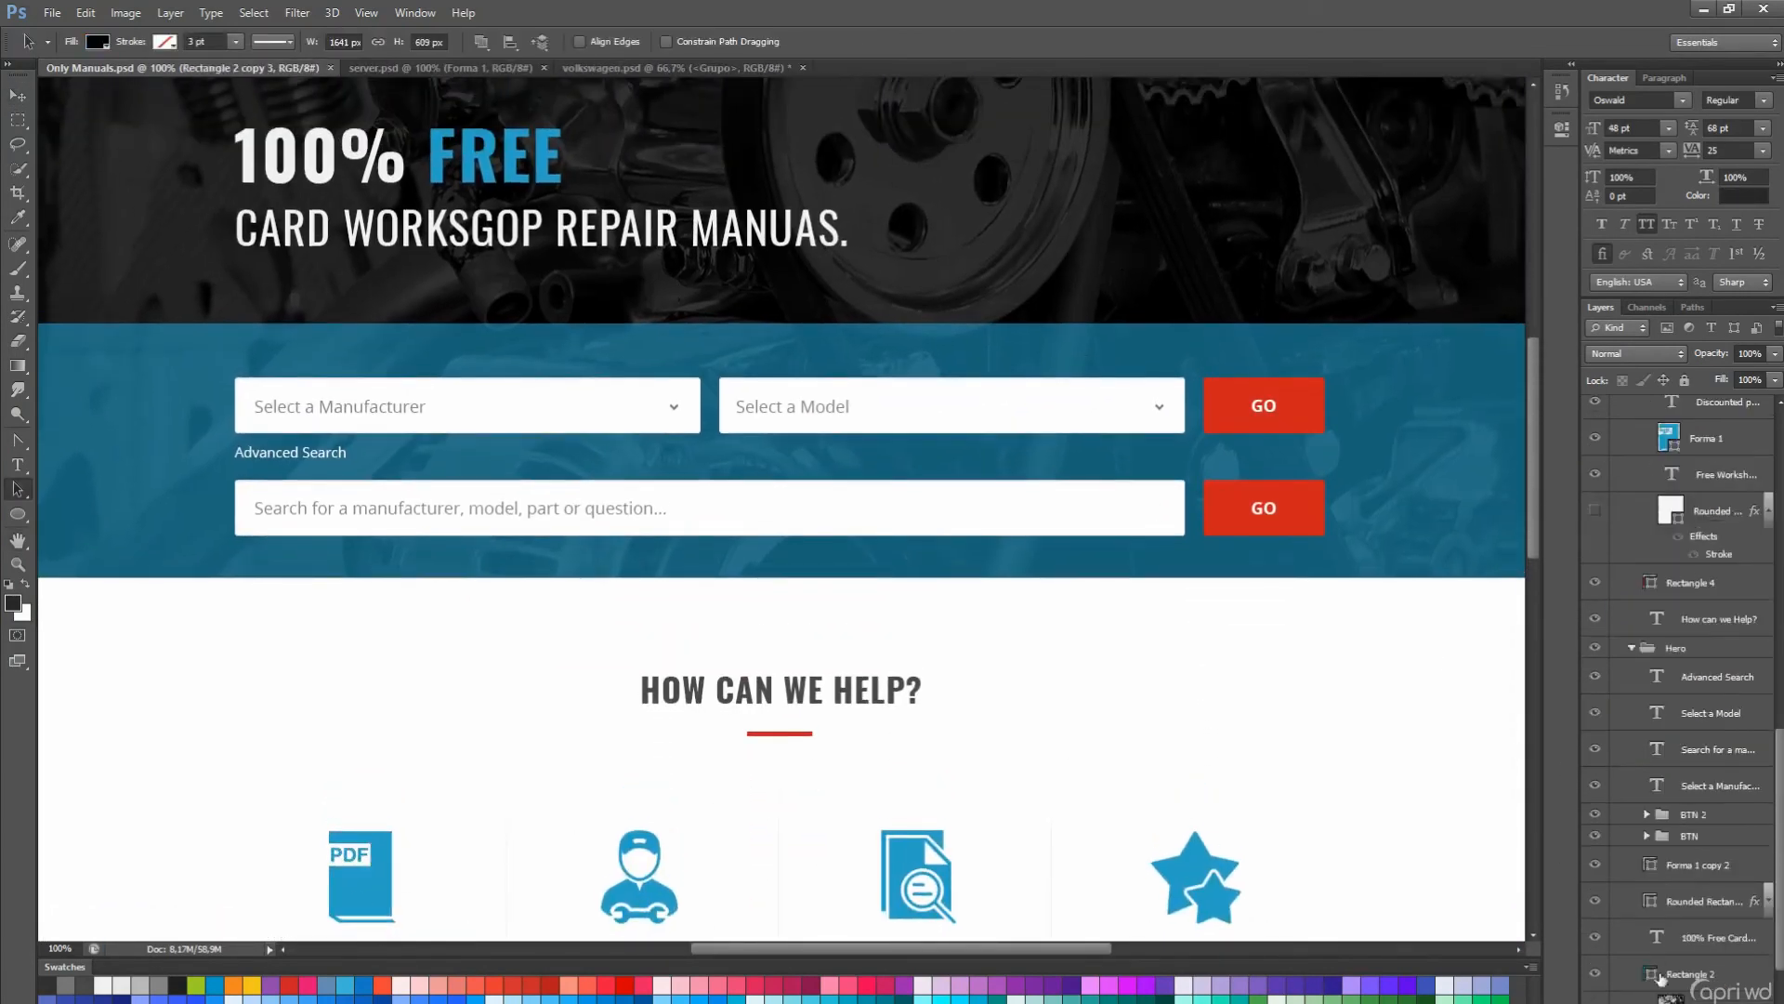
pyautogui.click(1669, 447)
pyautogui.moveTo(1699, 992); pyautogui.dragTo(1664, 920)
pyautogui.hotkey('ctrl', 't')
pyautogui.moveTo(361, 877); pyautogui.dragTo(1155, 287)
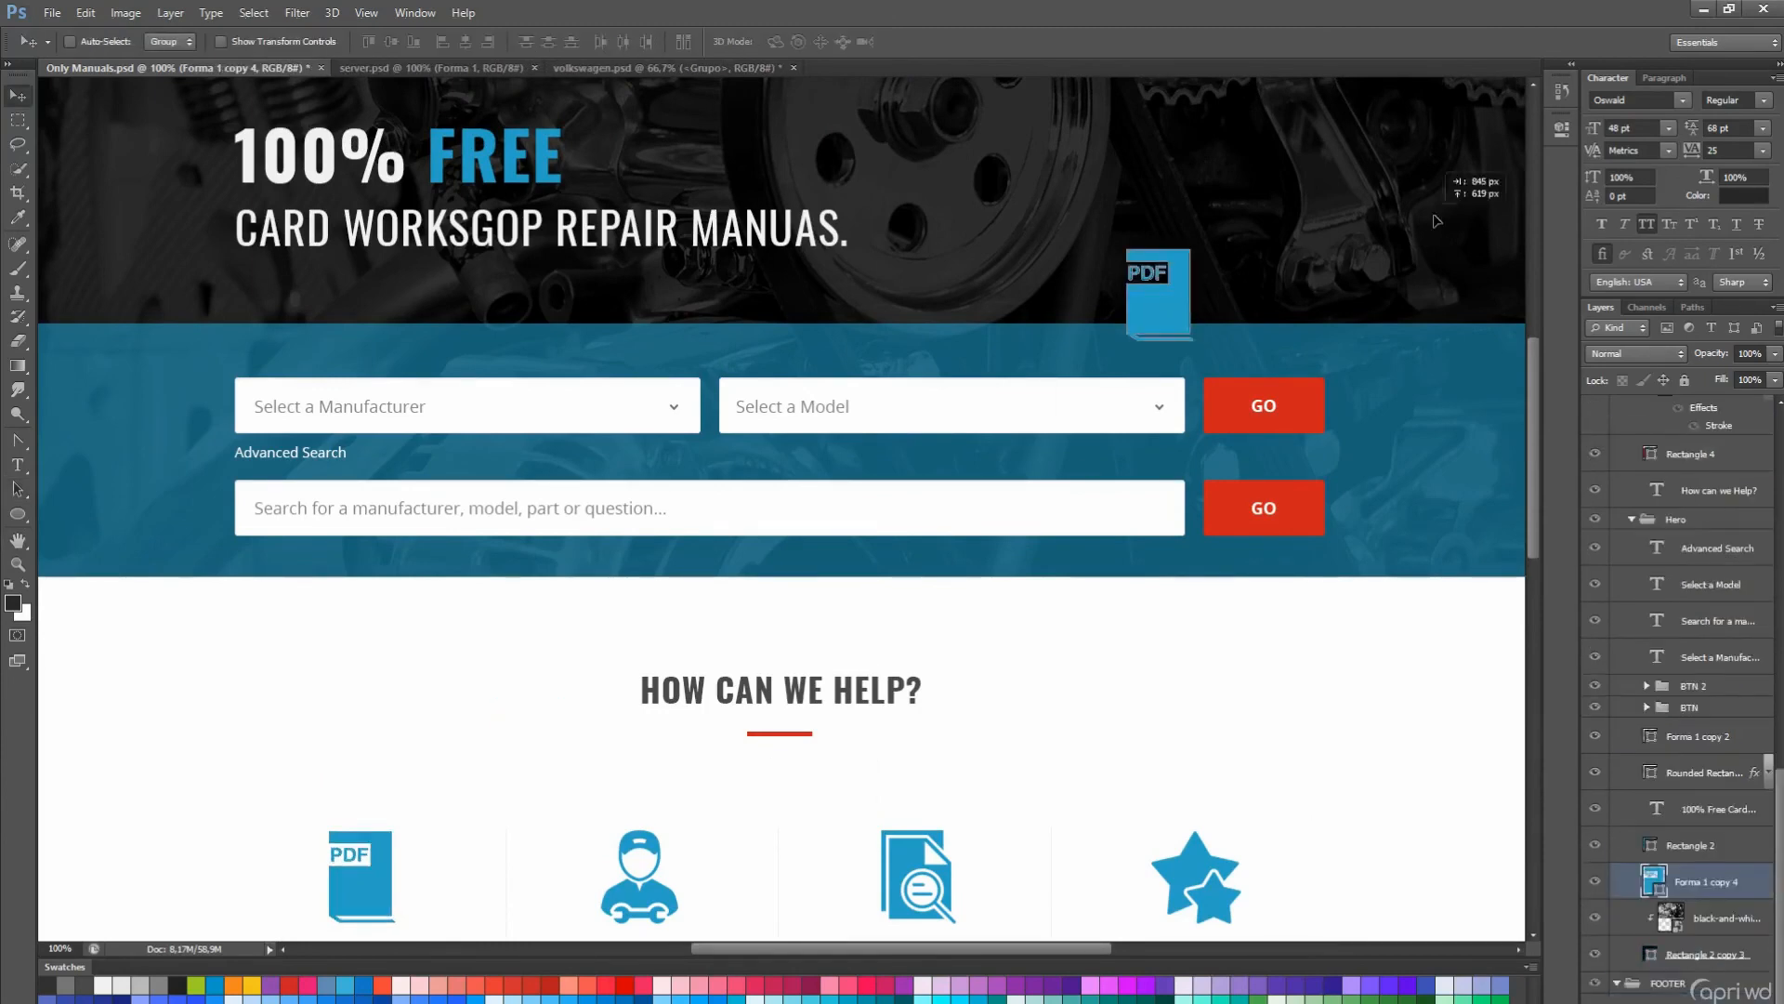
# - Enlarge the copied PDF icon beside the hero headline and fill it with white
pyautogui.scroll(3, 780, 502)
pyautogui.moveTo(1161, 424); pyautogui.dragTo(1067, 383)
pyautogui.press('Return')
pyautogui.scroll(-3, 1706, 833)
pyautogui.moveTo(1208, 490); pyautogui.dragTo(1271, 481)
pyautogui.doubleClick(1653, 774)
pyautogui.click(1118, 646)
pyautogui.press('Return')
# - Shift the white PDF icon to the right in the hero, using the grid guides for alignment
pyautogui.scroll(2, 1113, 637)
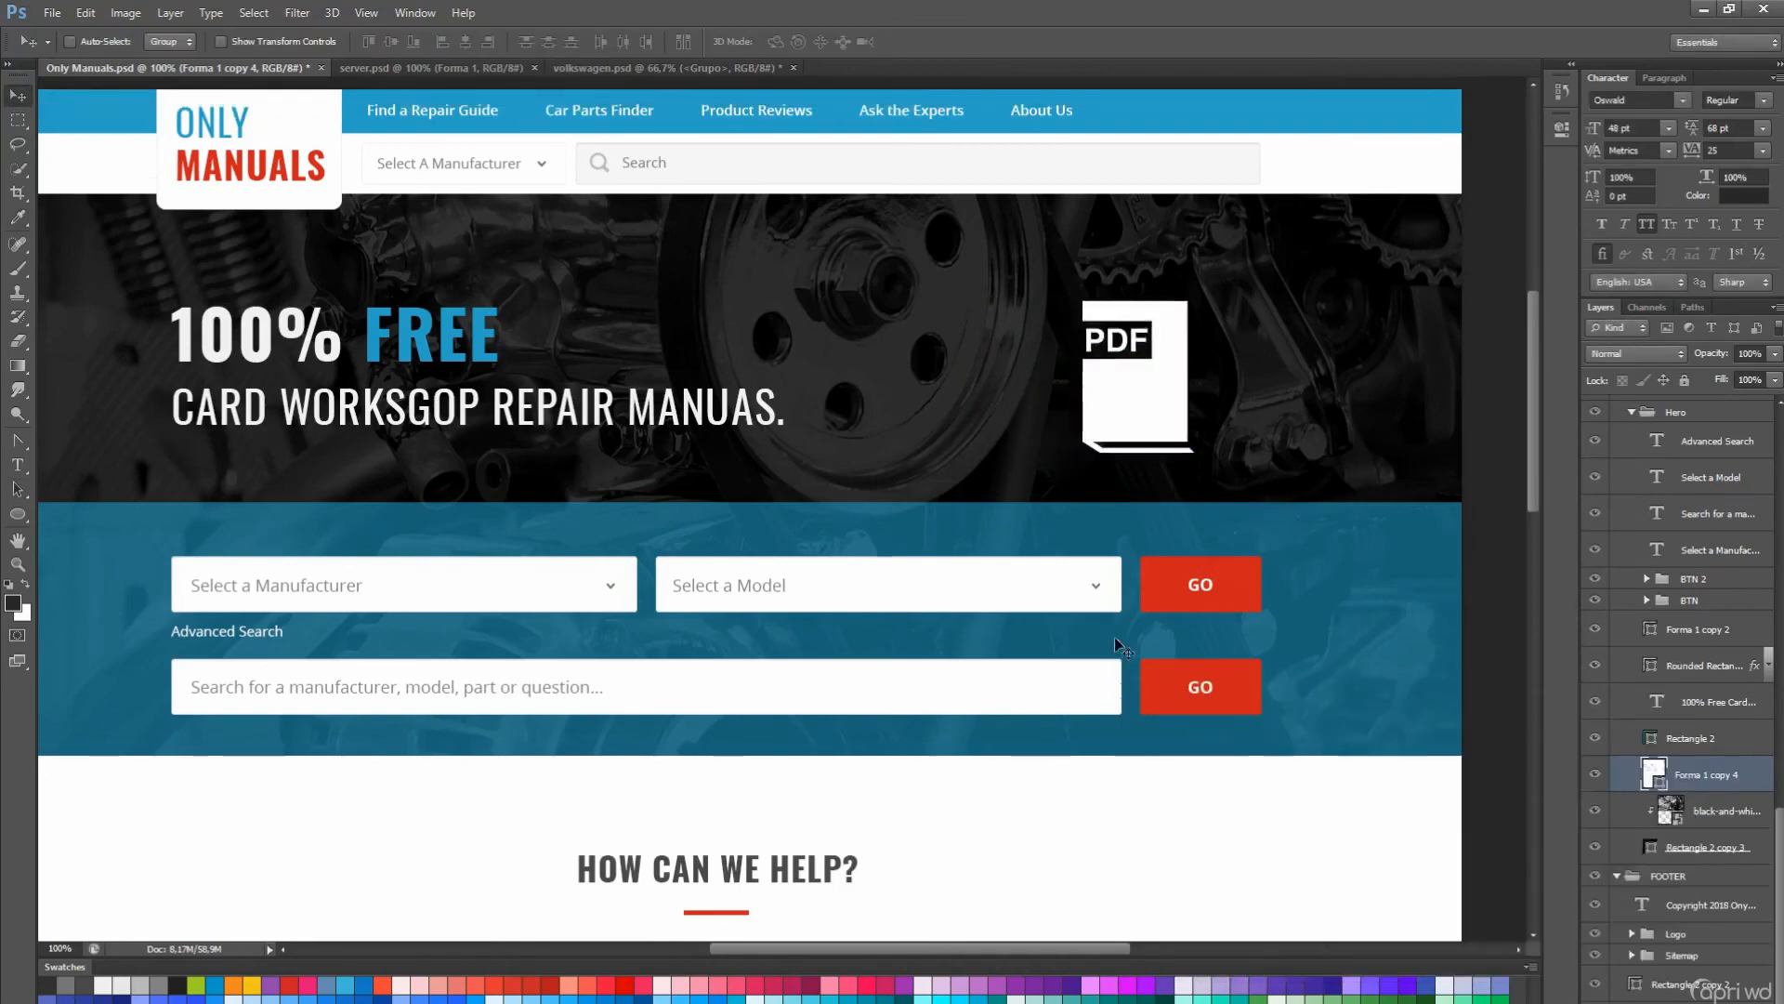
pyautogui.moveTo(1113, 637); pyautogui.dragTo(1197, 554)
pyautogui.hotkey('ctrl', ';')
pyautogui.scroll(1, 1672, 799)
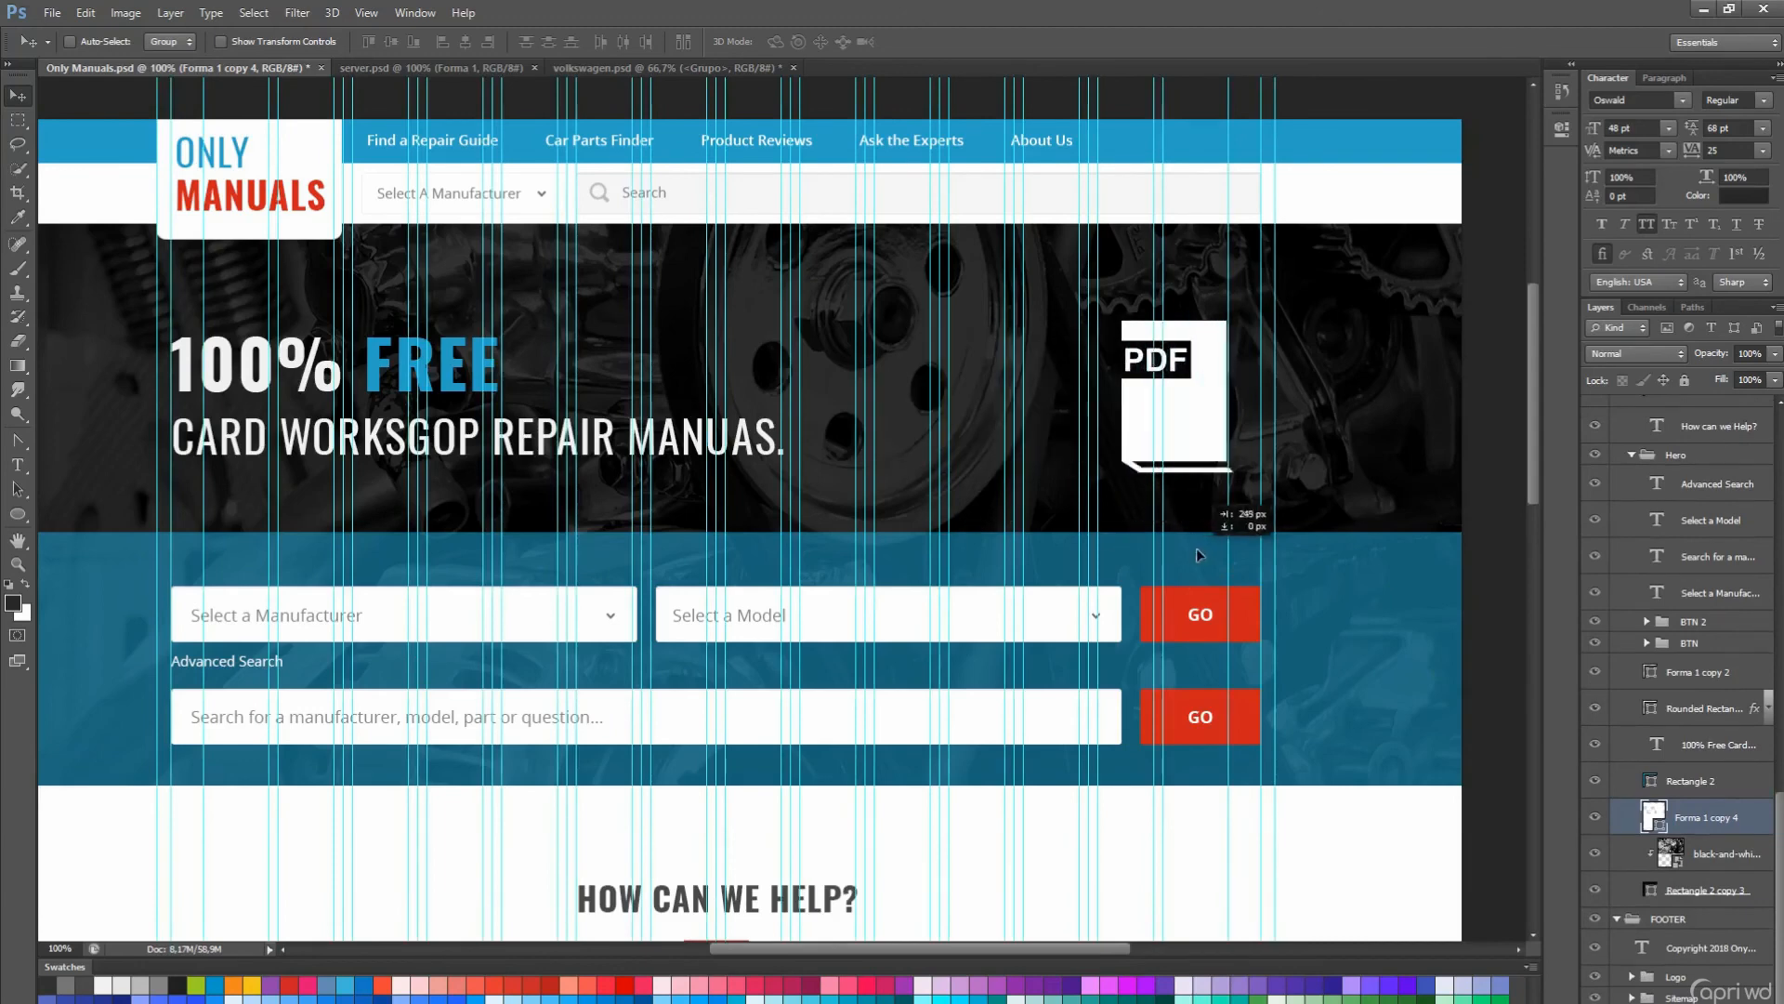
pyautogui.hotkey('ctrl', ';')
pyautogui.scroll(2, 1206, 558)
# - Increase the hero headline's leading to 80 pt and save the document
pyautogui.keyDown('ctrl'); pyautogui.click(472, 475); pyautogui.keyUp('ctrl')
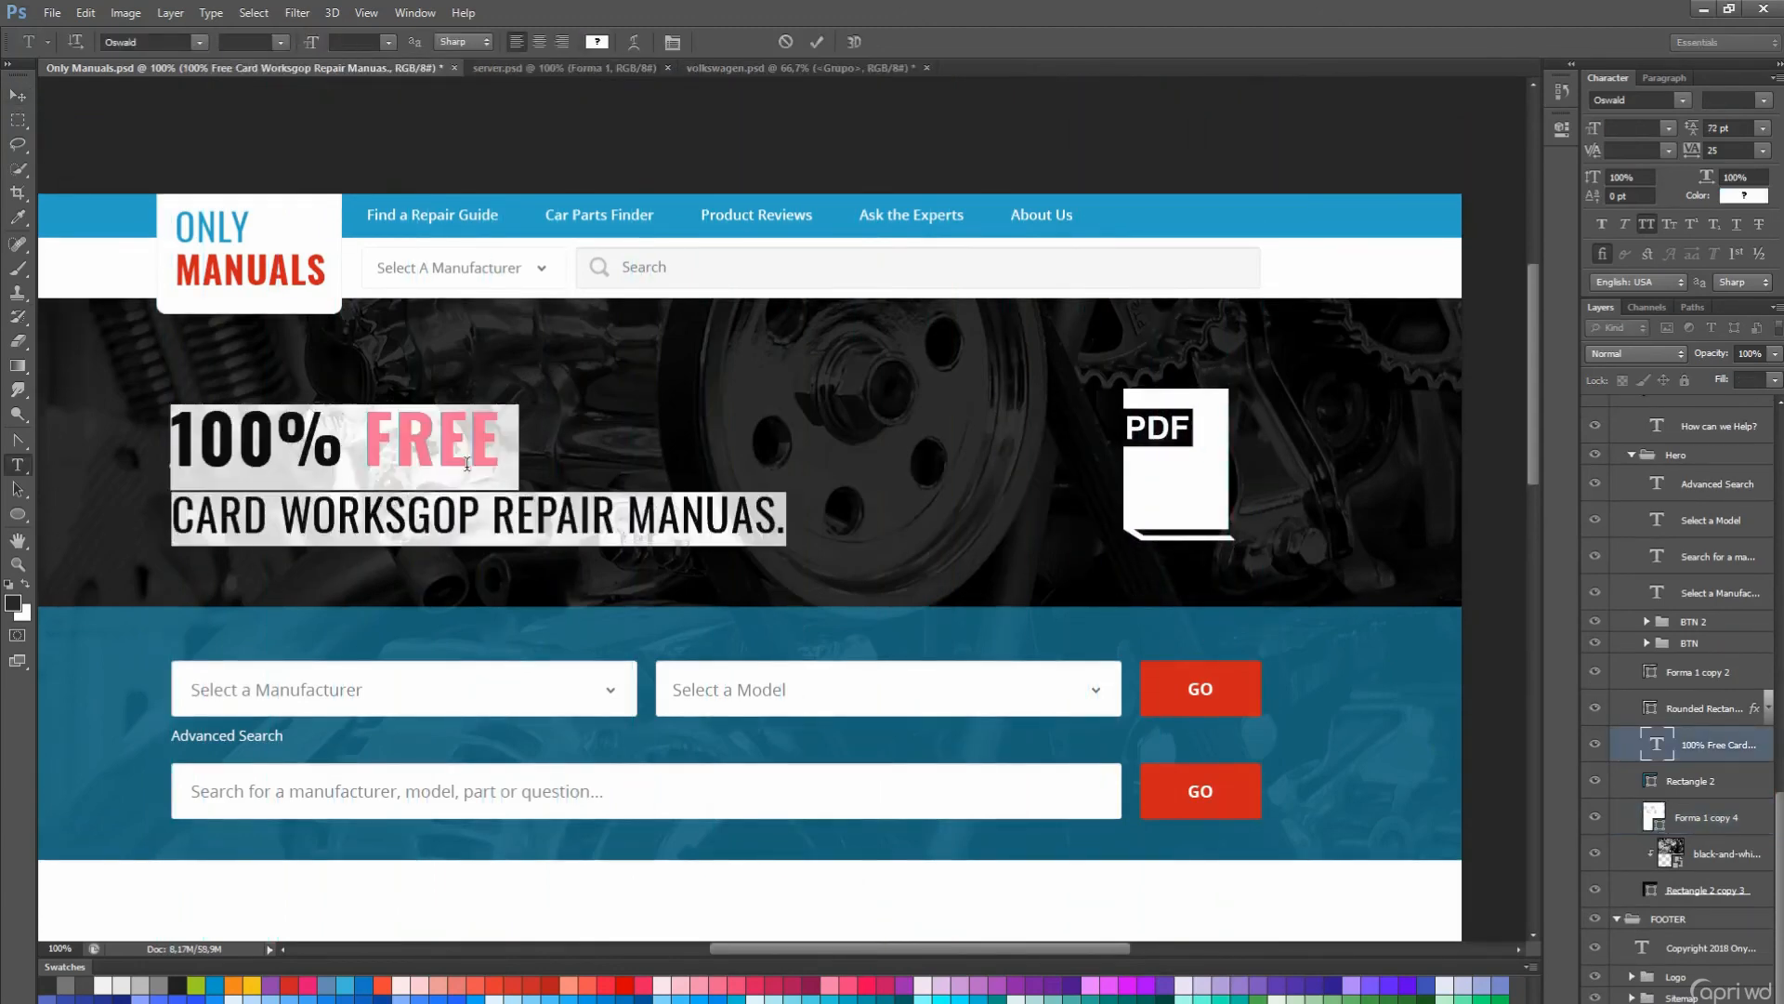
pyautogui.hotkey('shift', 'Up')
pyautogui.hotkey('shift', 'Up')
pyautogui.hotkey('ctrl', 's')
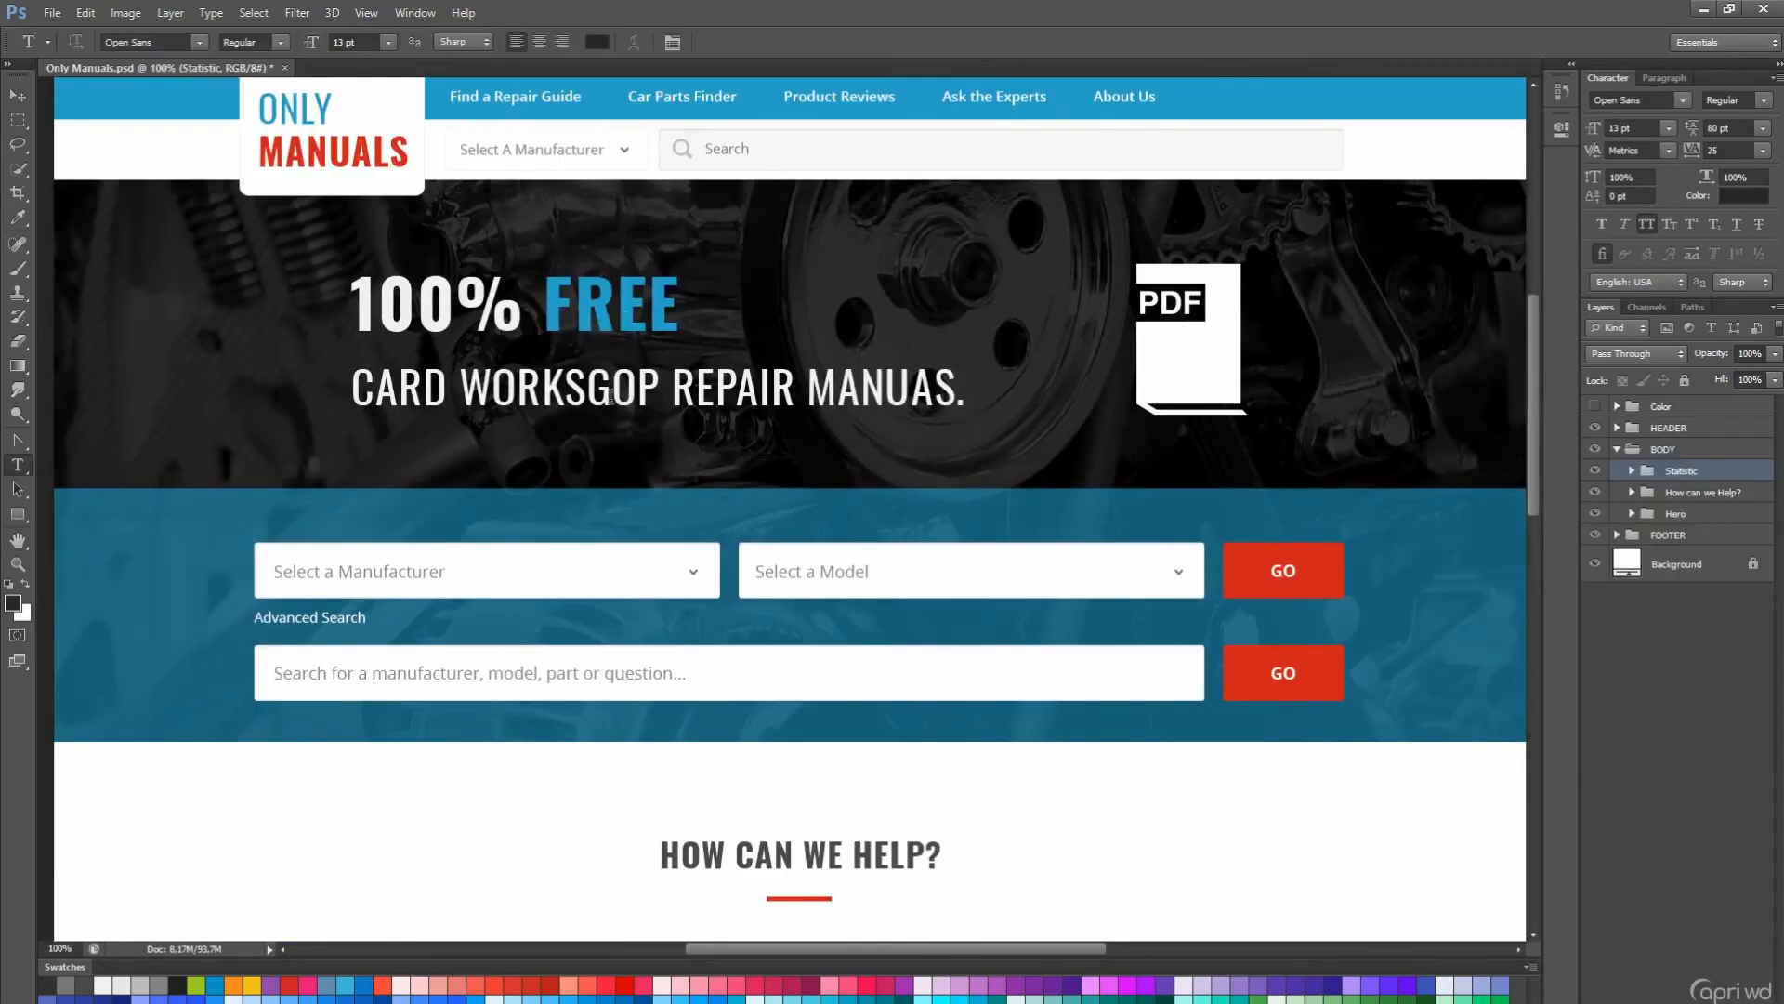
# - Correct the hero headline's second line to read CARD WORKSHOP REPAIR MANUALS
pyautogui.moveTo(587, 391); pyautogui.dragTo(615, 391)
pyautogui.write('H')
pyautogui.hotkey('ctrl', 'Return')
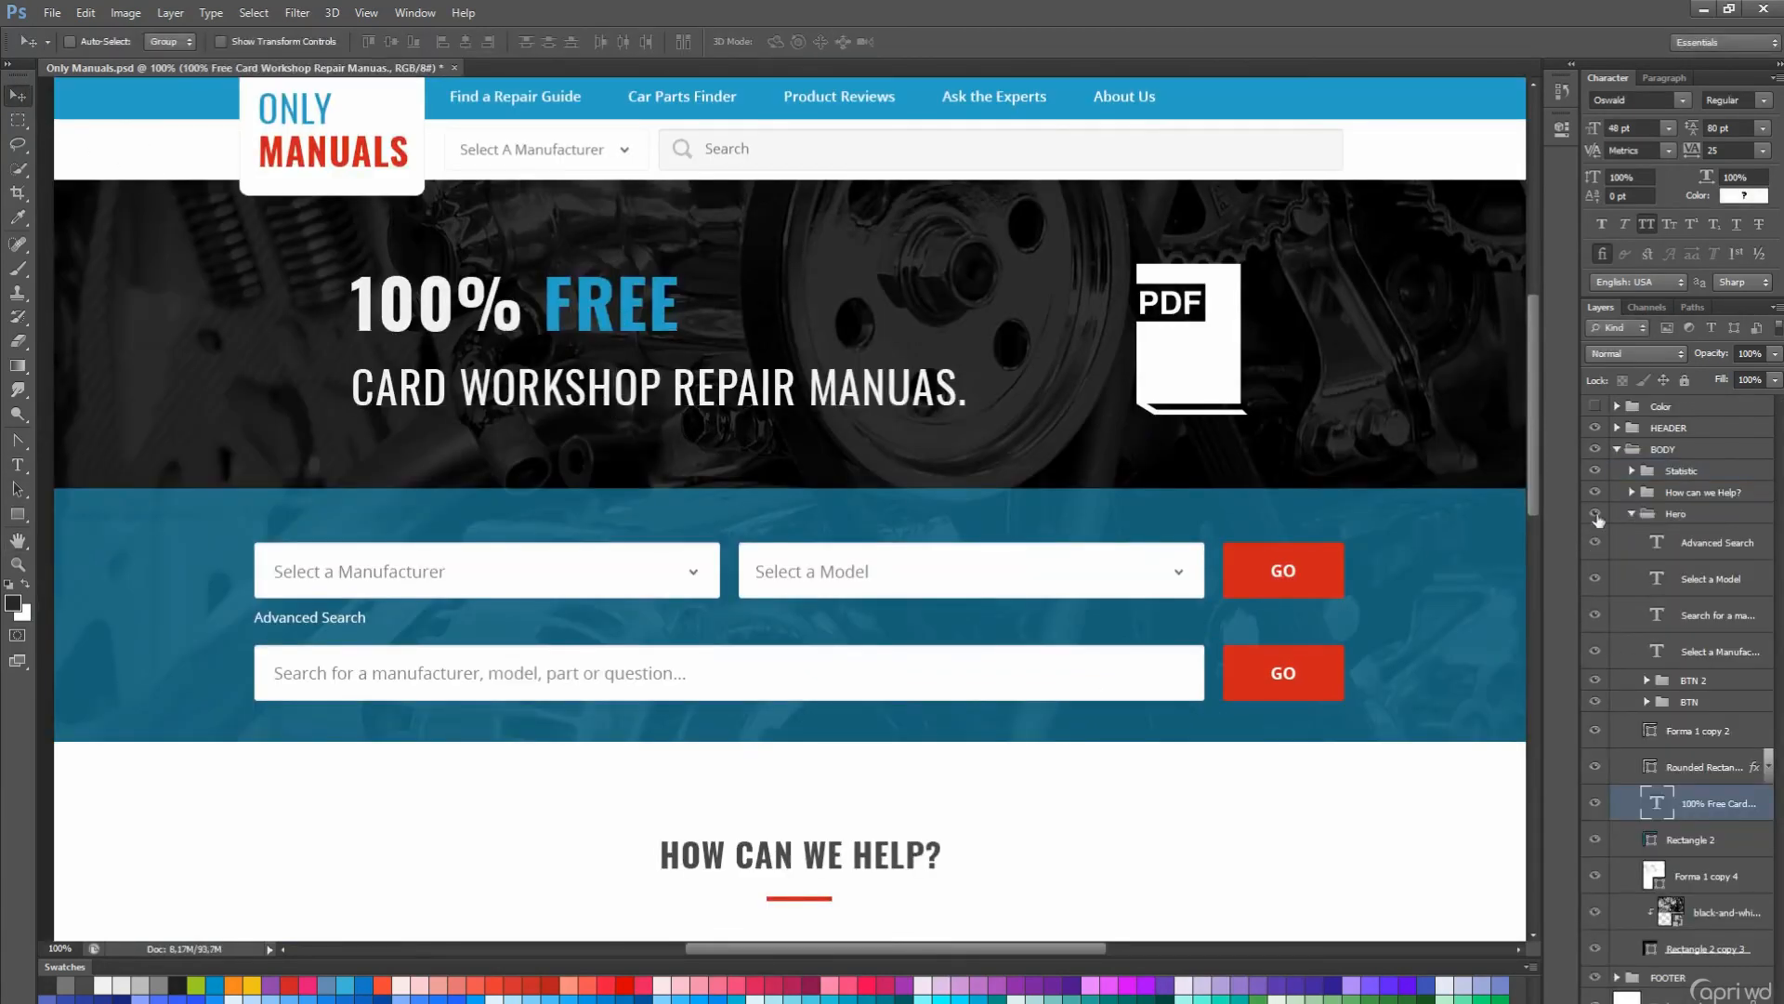
pyautogui.press('t')
pyautogui.scroll(1, 930, 418)
pyautogui.click(934, 425)
pyautogui.click(19, 96)
pyautogui.scroll(-4, 834, 617)
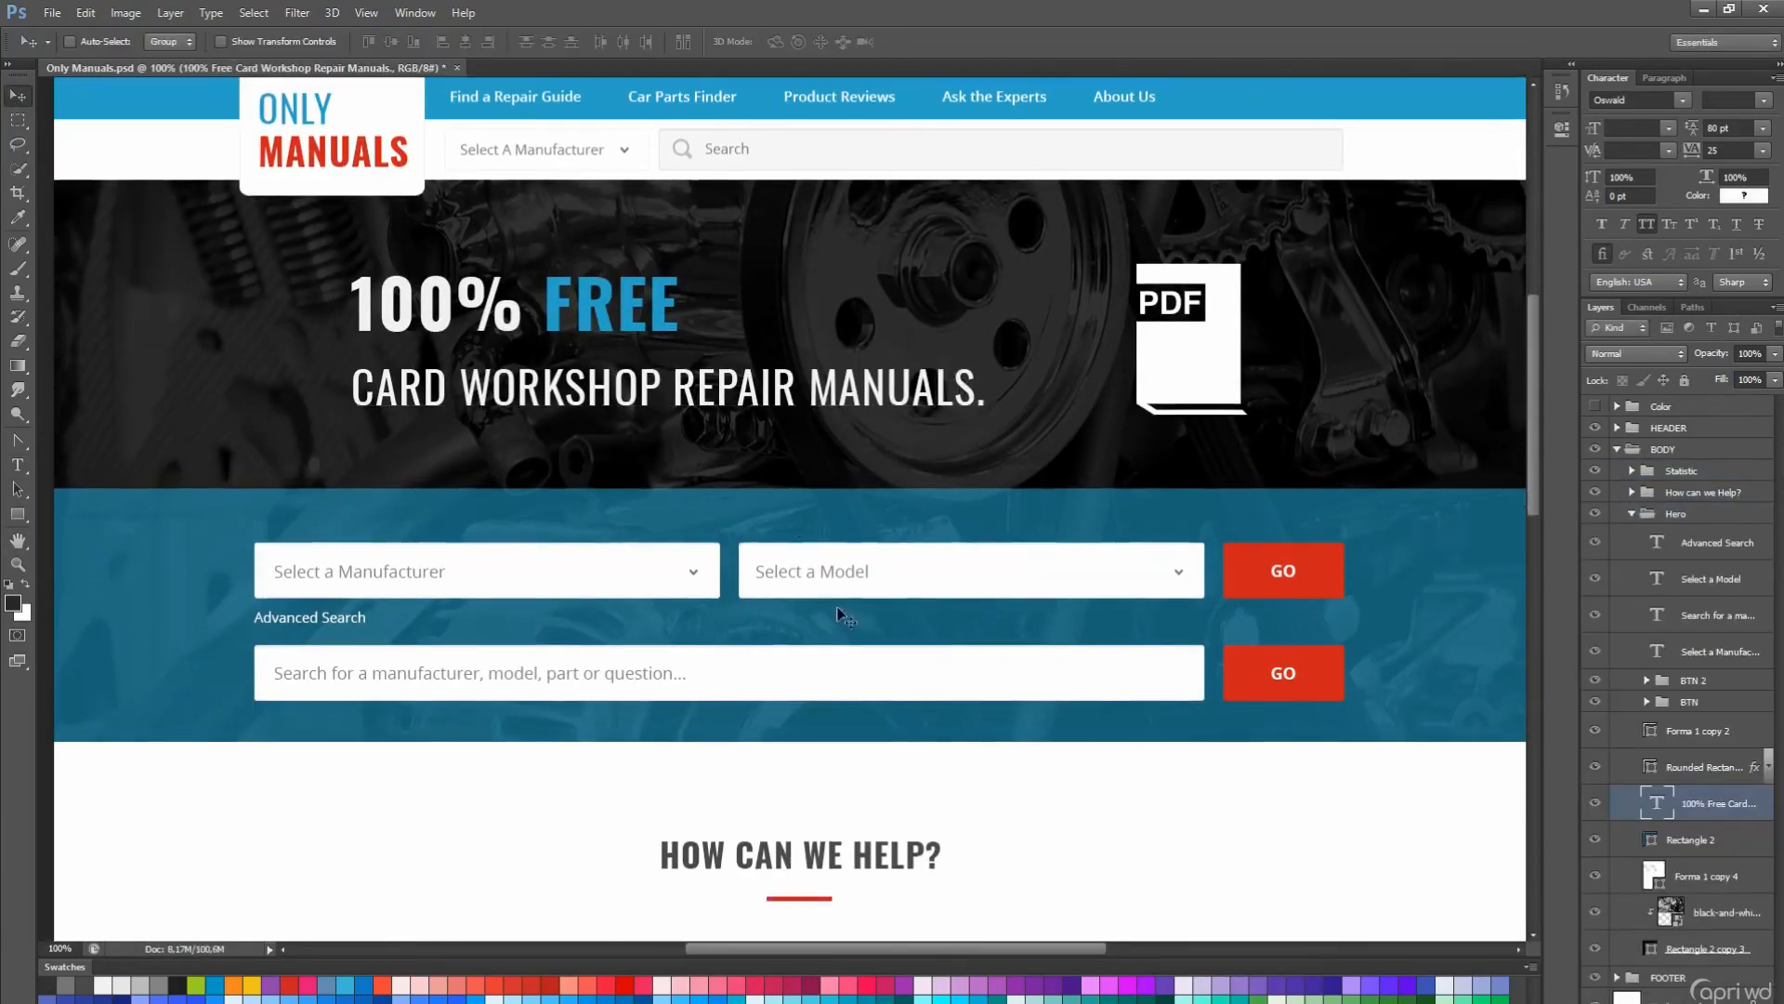
# - Fill the header's Select A Manufacturer box with the design's red
pyautogui.scroll(3, 844, 618)
pyautogui.scroll(1, 841, 614)
pyautogui.press('a')
pyautogui.click(643, 223)
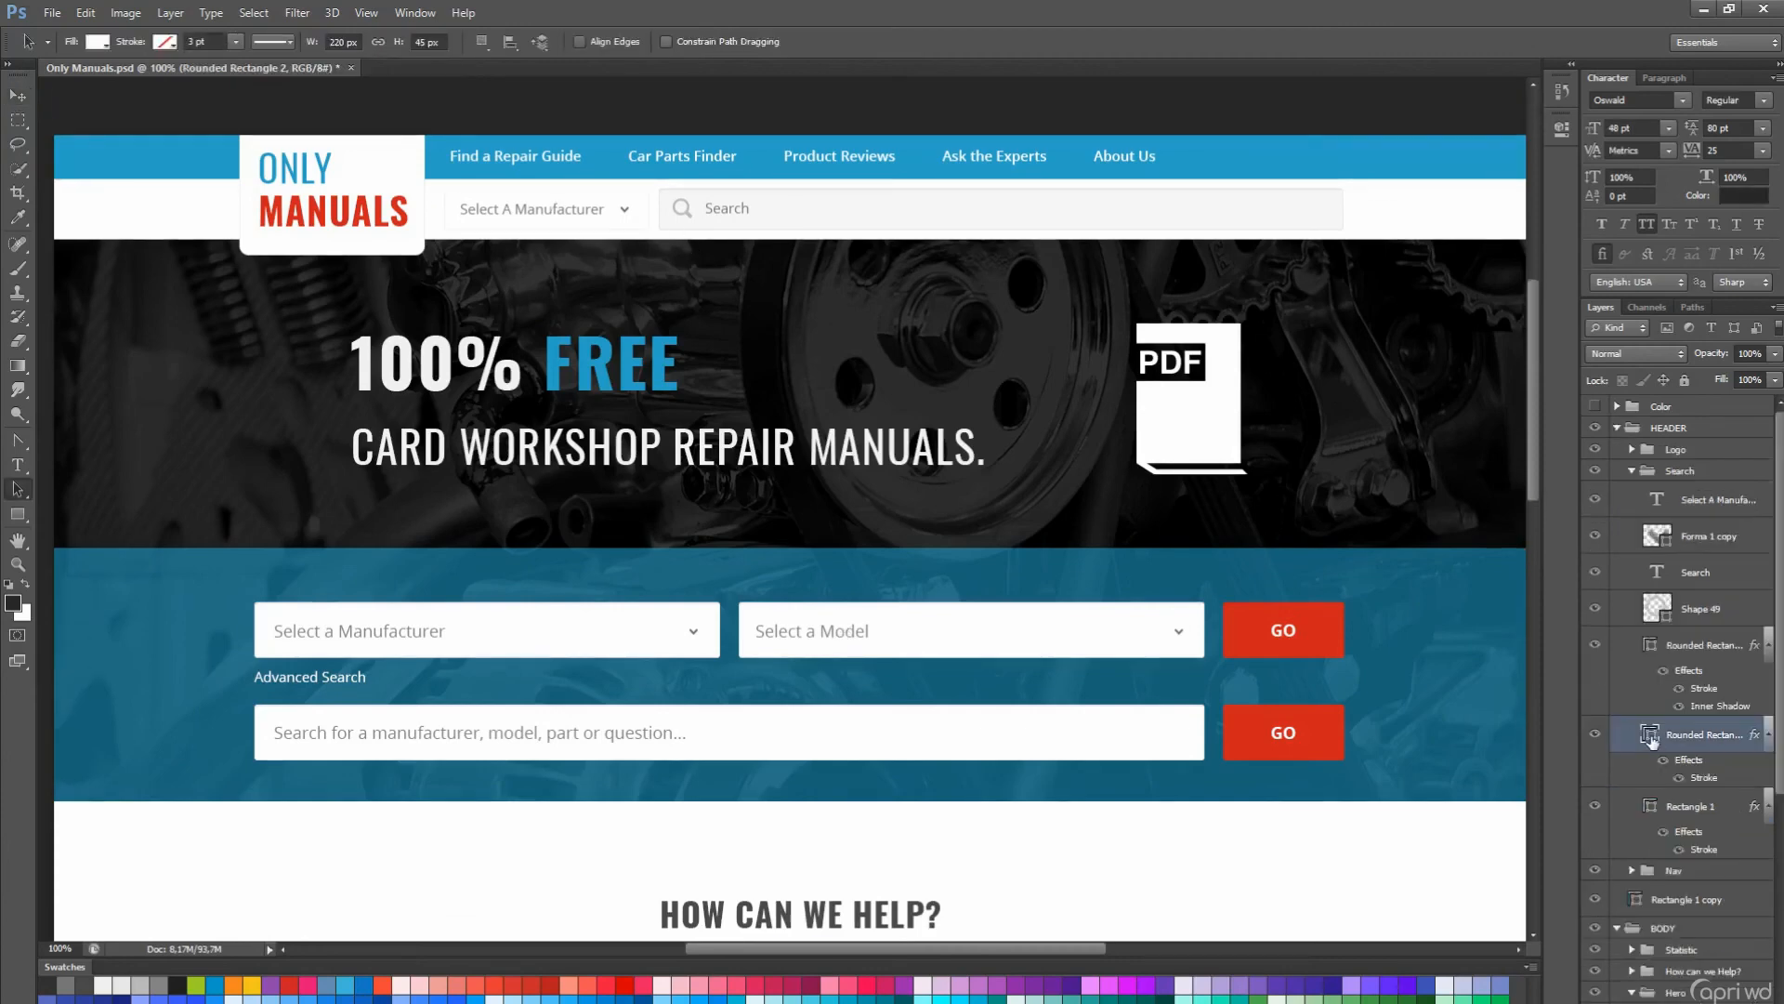
pyautogui.doubleClick(1651, 735)
pyautogui.click(1333, 615)
pyautogui.press('Return')
pyautogui.scroll(4, 620, 262)
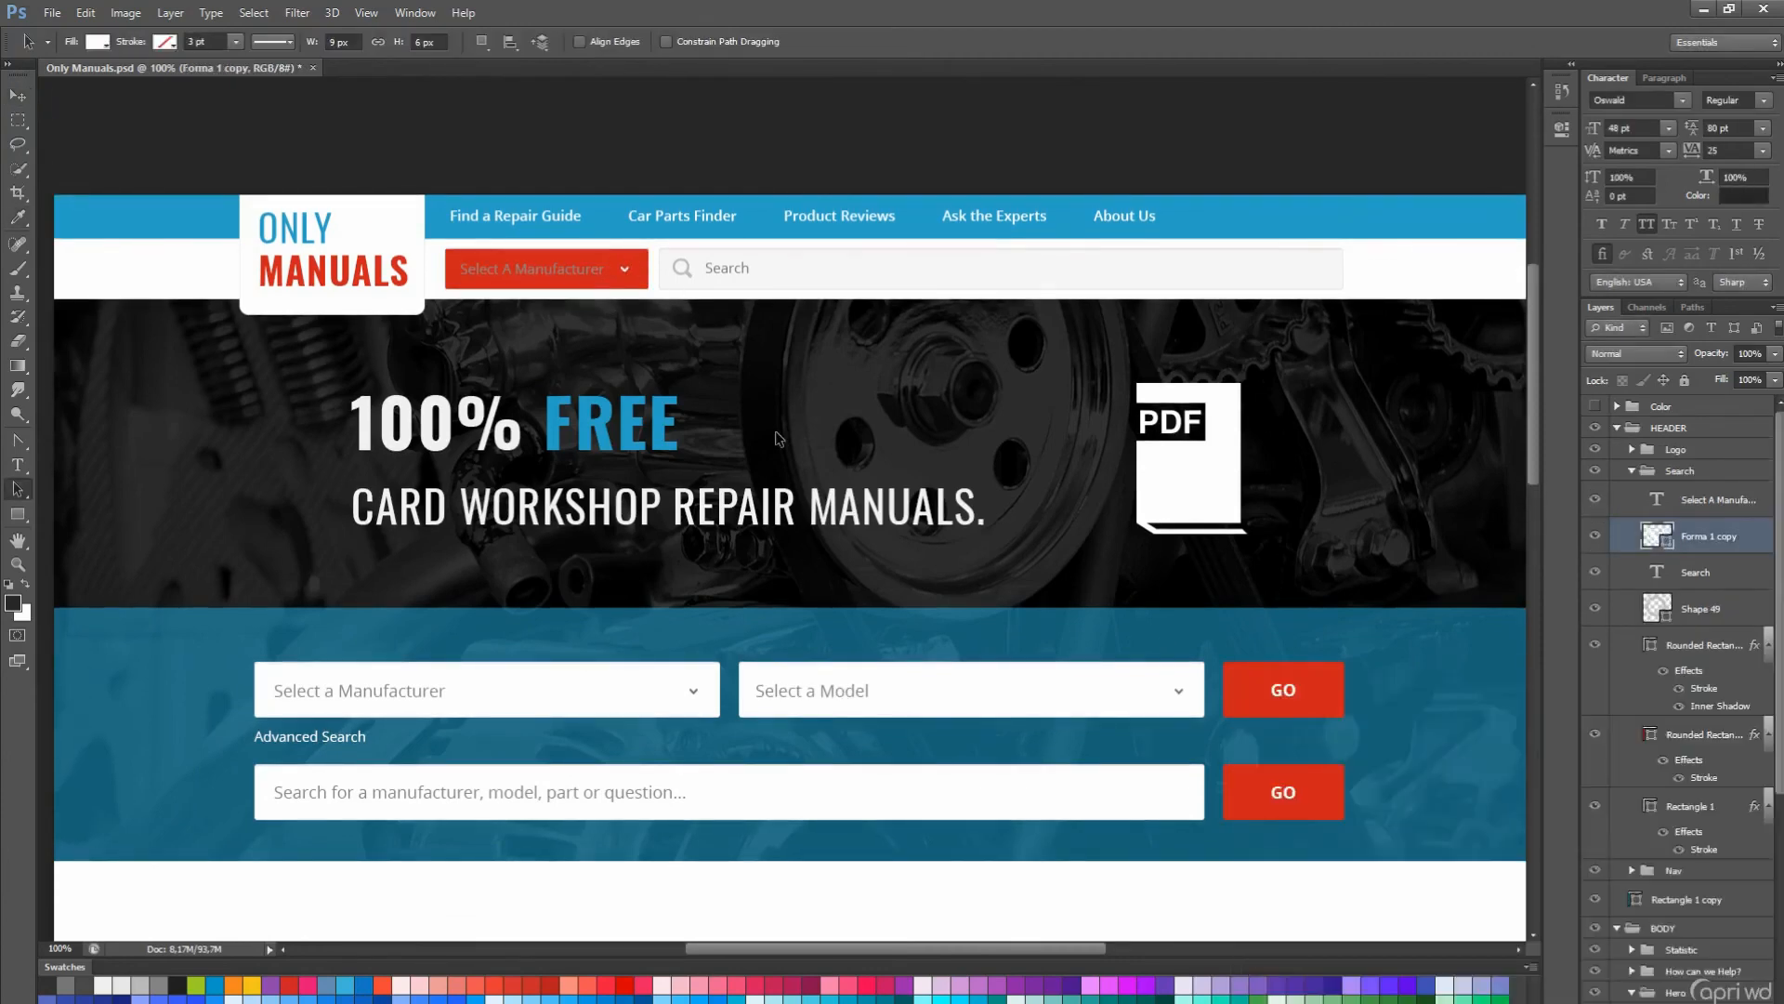
# - Colour the header dropdown's arrow and Select A Manufacturer label white, and hide the red box's Stroke effect
pyautogui.click(622, 263)
pyautogui.click(1745, 196)
pyautogui.click(1698, 740)
pyautogui.scroll(-2, 1007, 502)
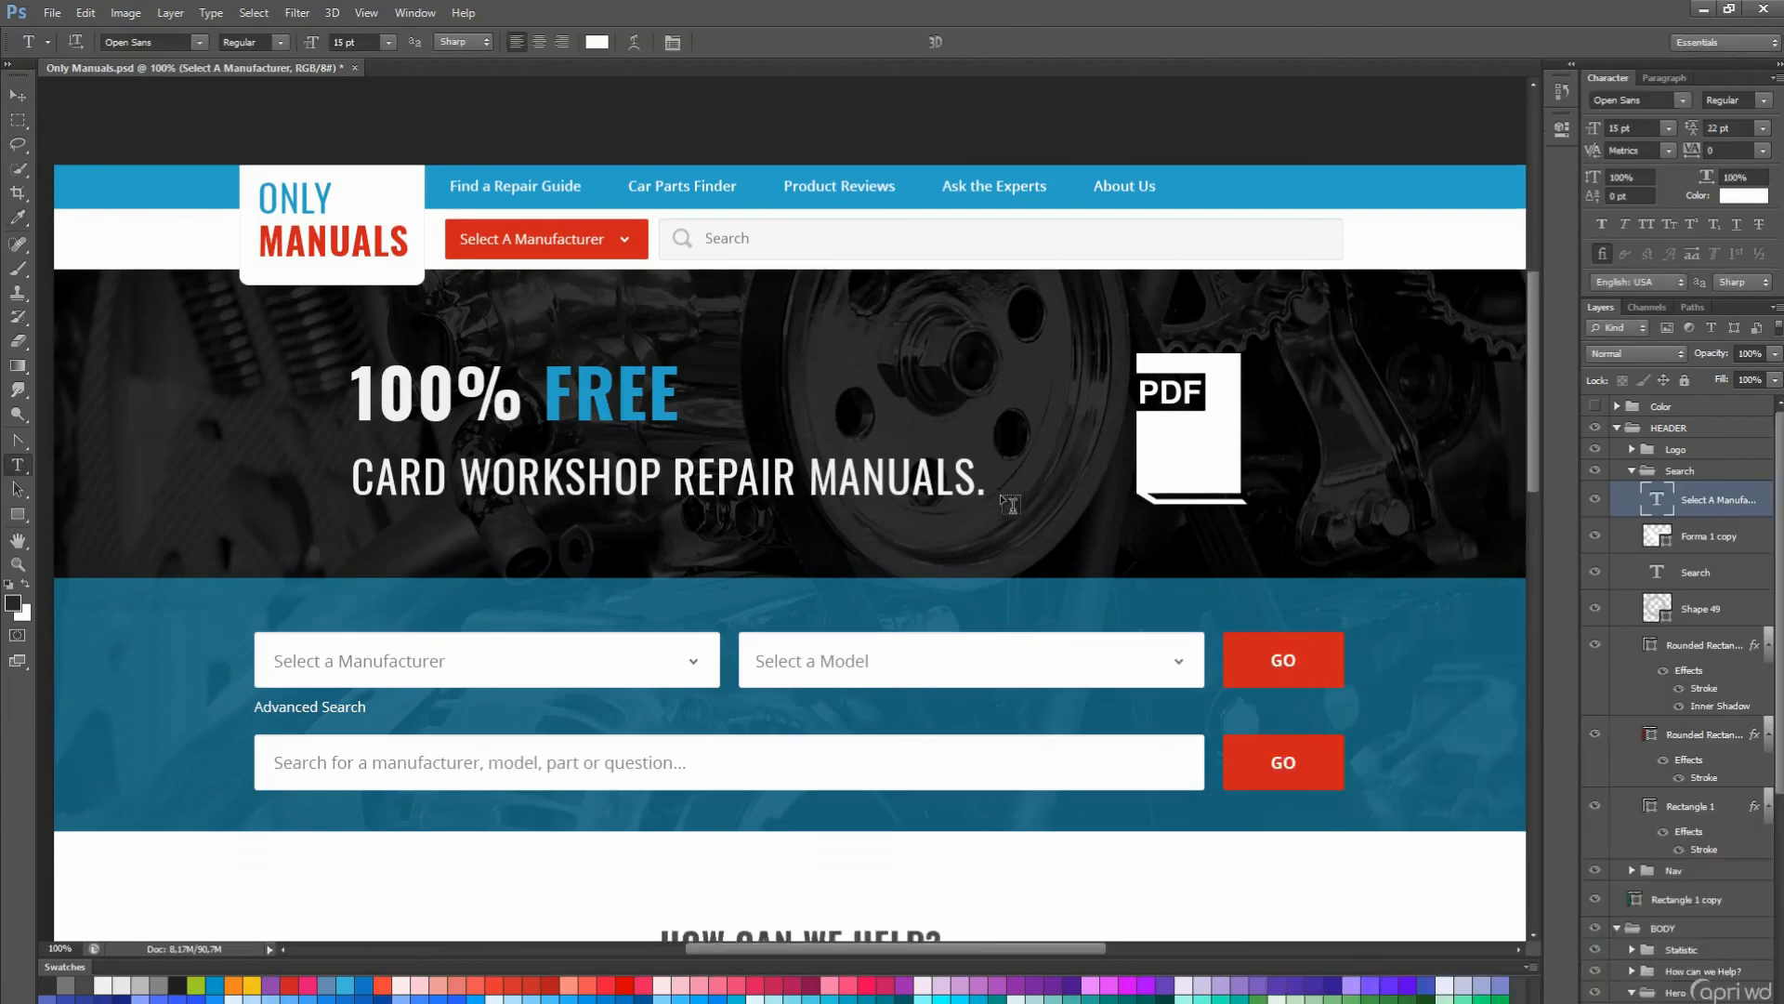
pyautogui.scroll(1, 743, 286)
pyautogui.scroll(1, 851, 388)
pyautogui.click(829, 298)
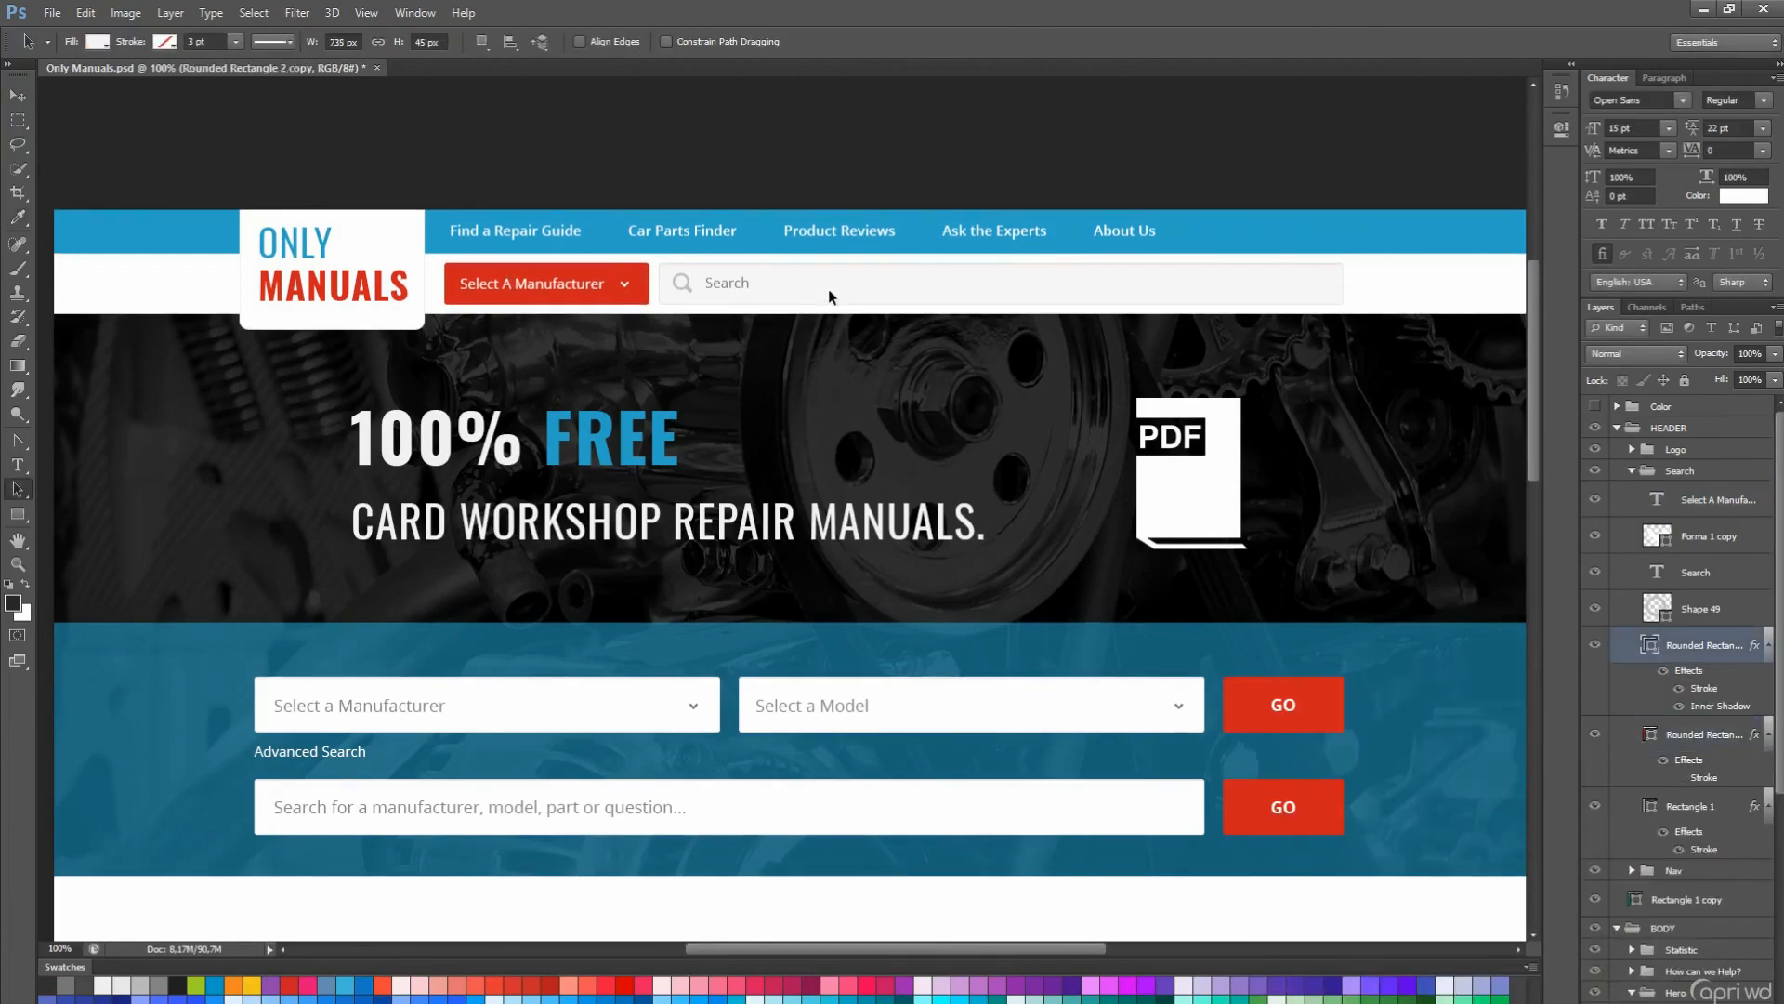
# - Hide the red circle and the VW icon of the Brands statistic
pyautogui.scroll(-1, 836, 371)
pyautogui.press('h')
pyautogui.moveTo(870, 510); pyautogui.dragTo(856, 485)
pyautogui.scroll(-3, 857, 484)
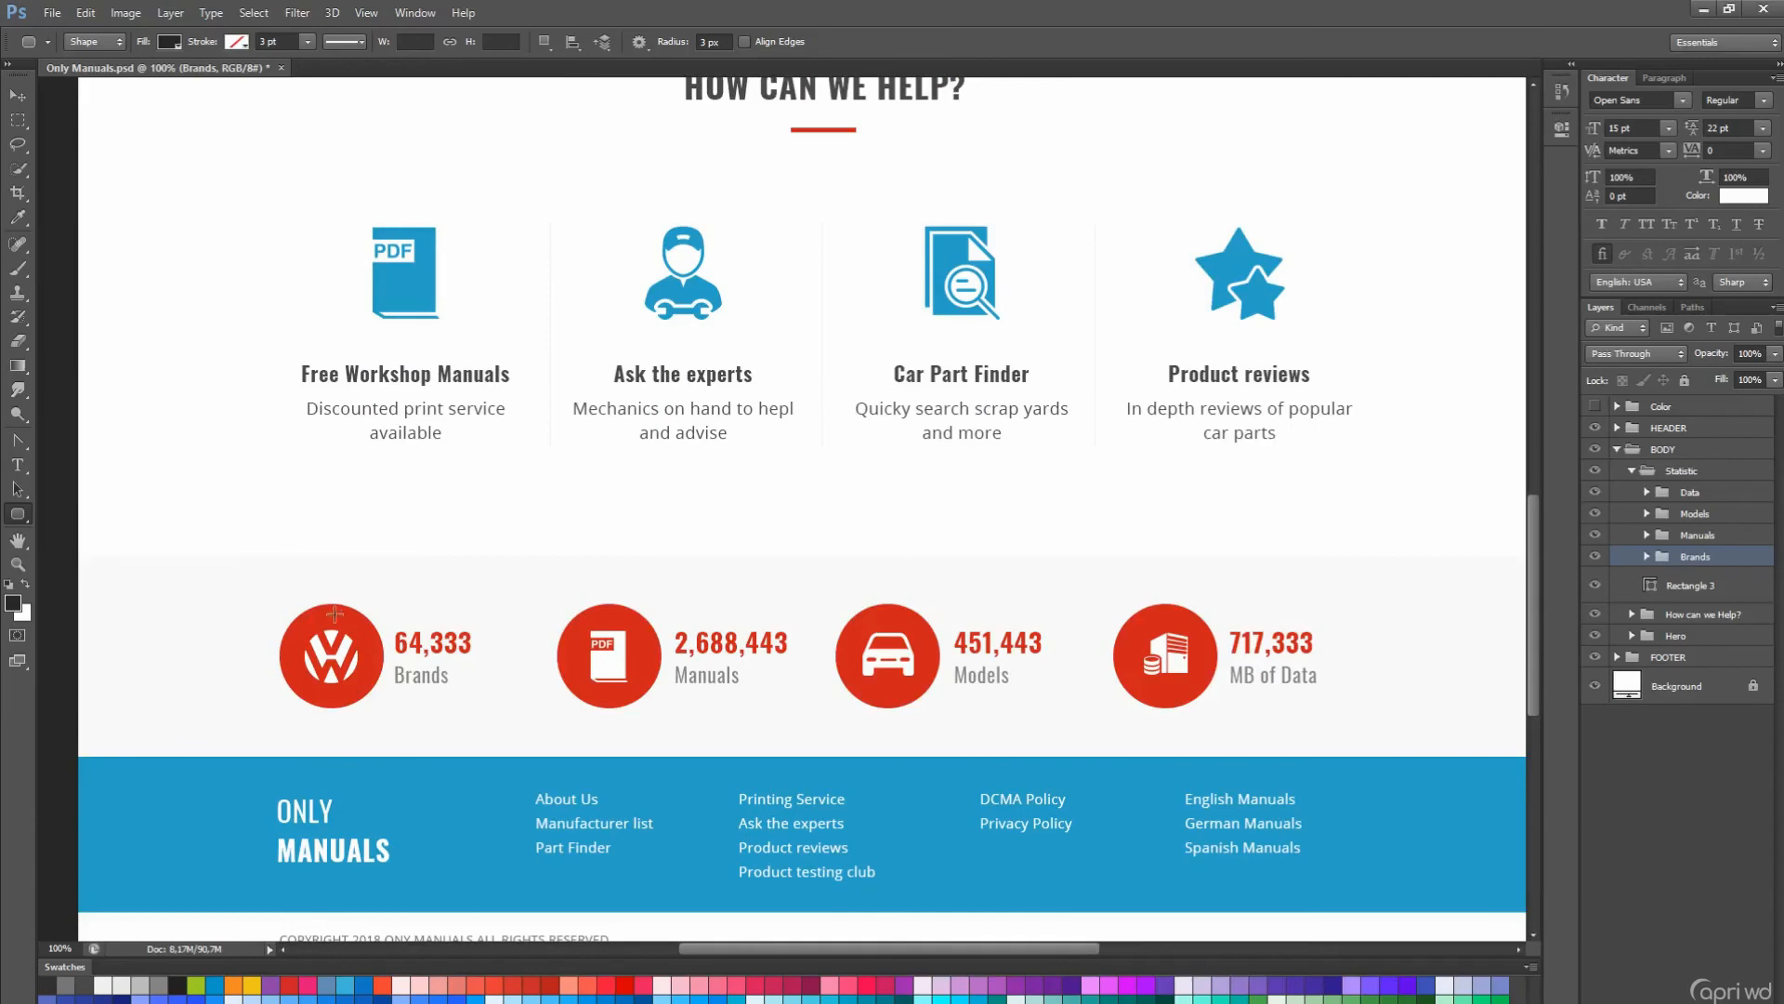
pyautogui.press('a')
pyautogui.click(335, 613)
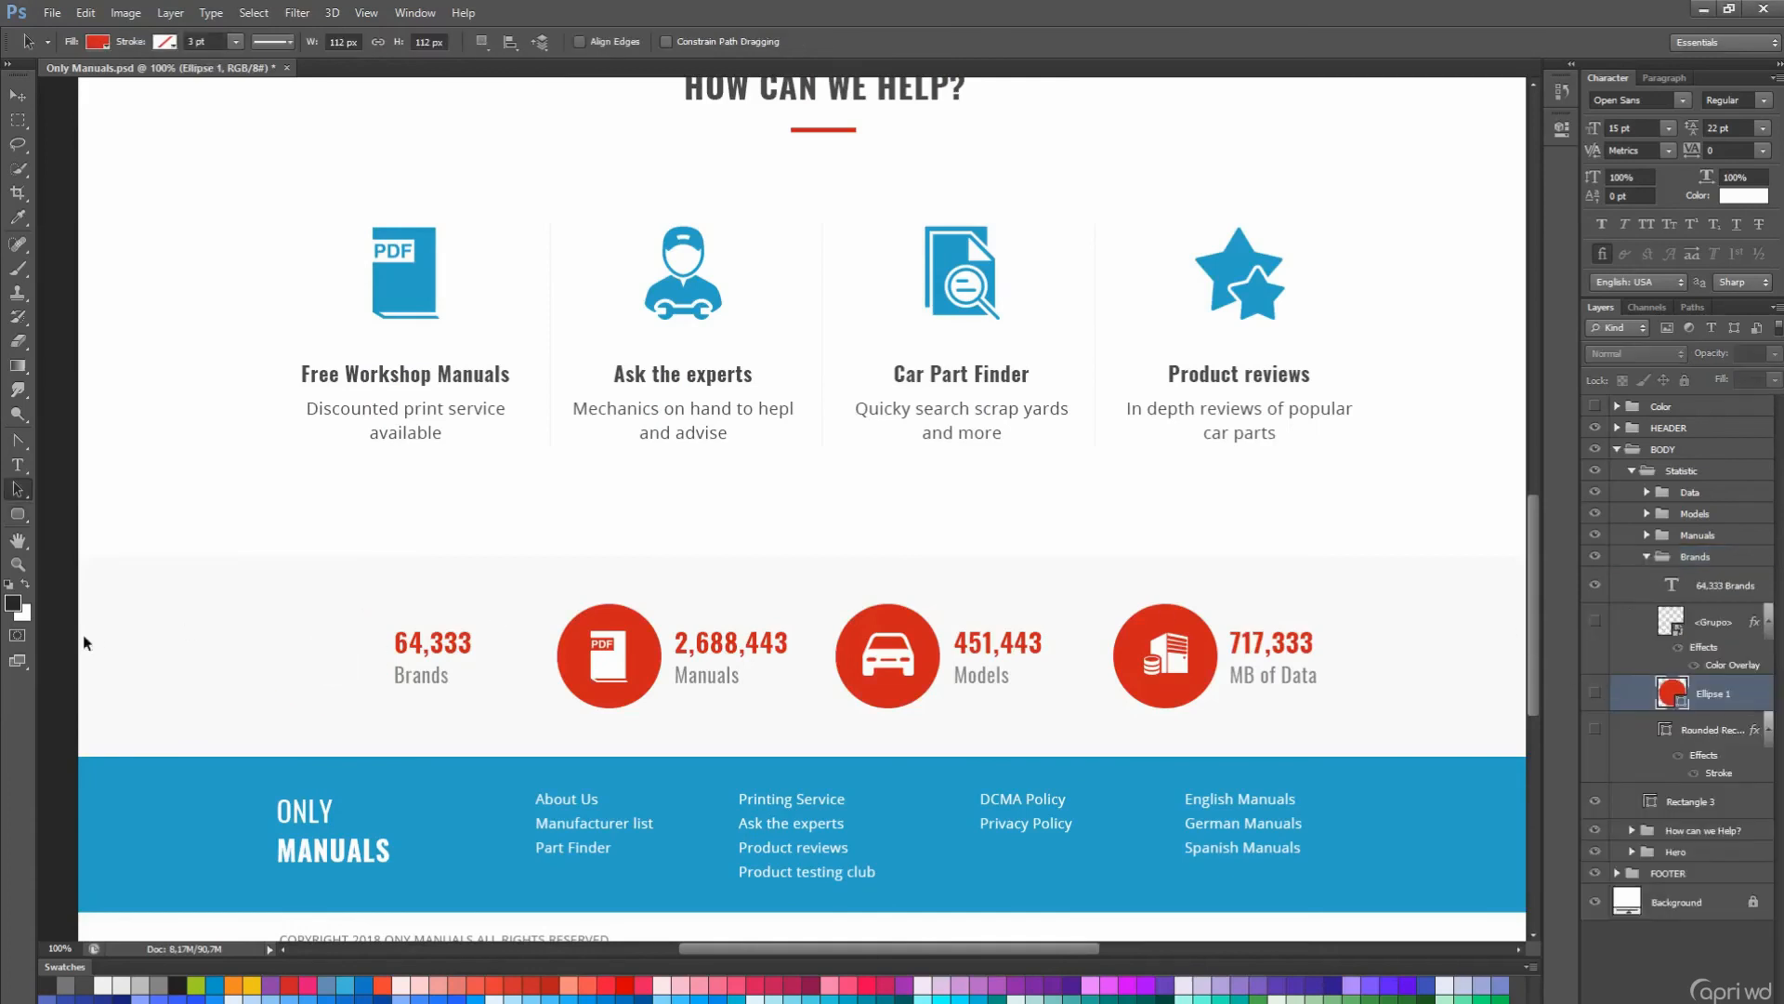
# - Draw a red rounded square for the Brands statistic, align it to the left grid guide and size it 80 × 80 px
pyautogui.press('u')
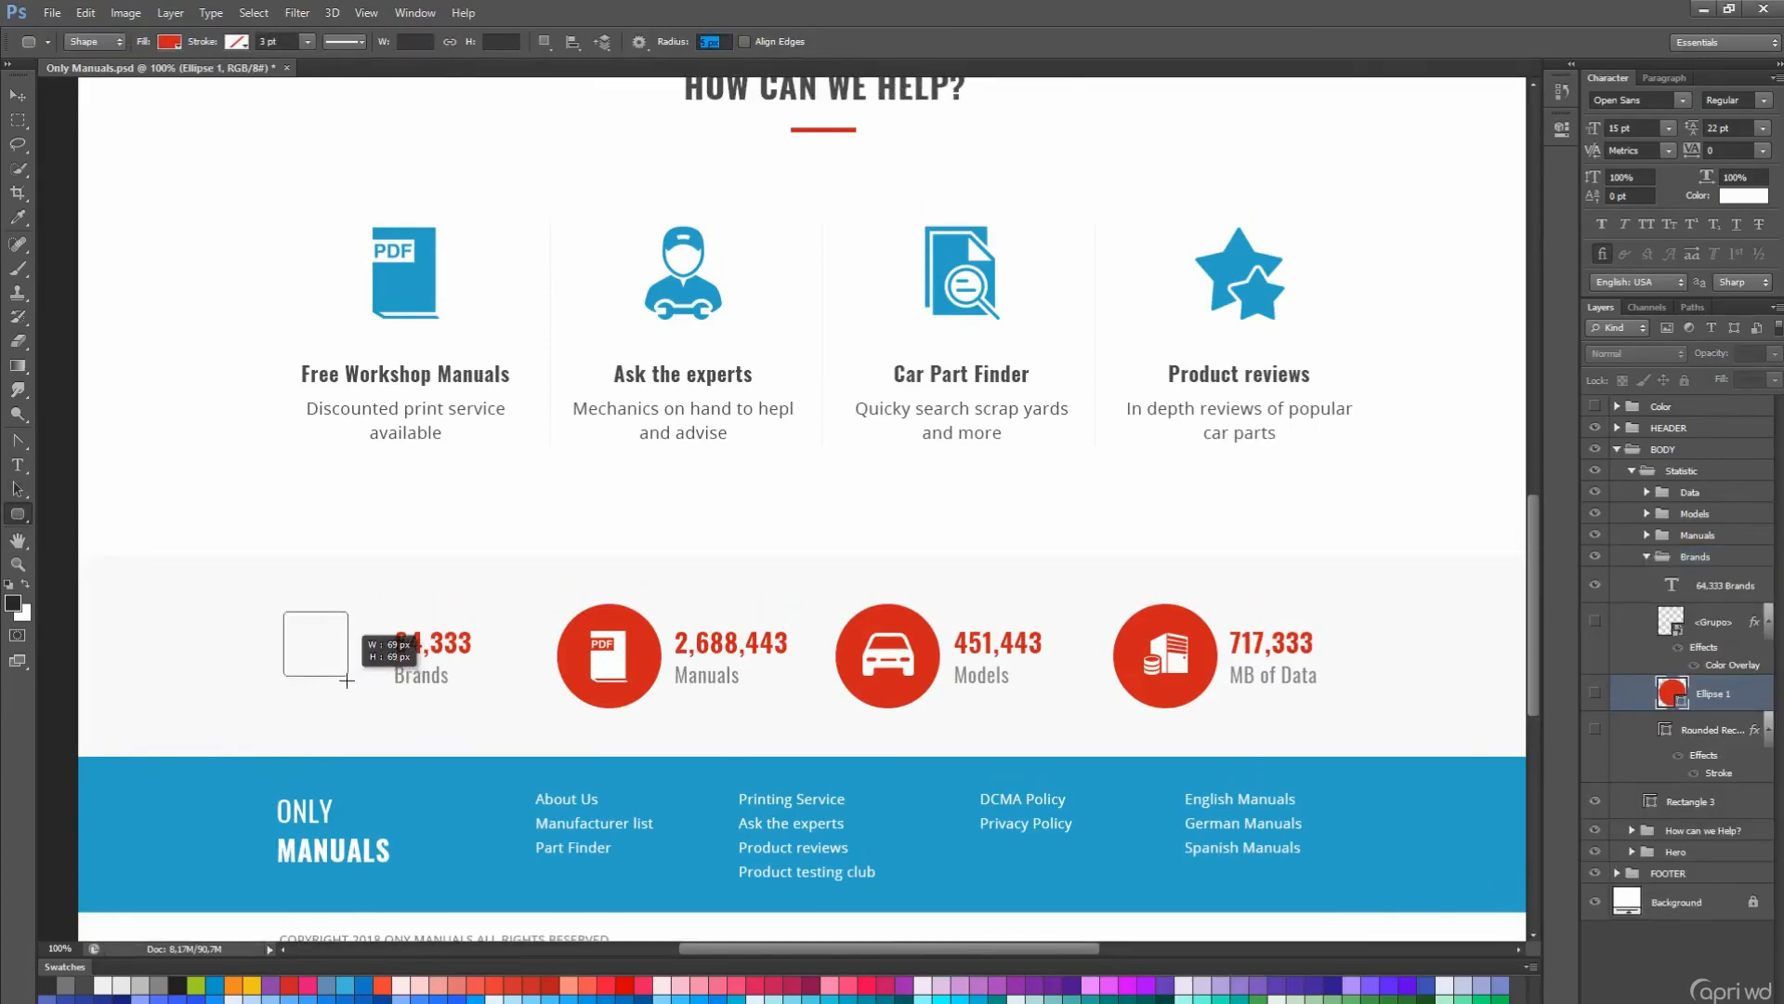
pyautogui.moveTo(347, 680); pyautogui.dragTo(351, 683)
pyautogui.press('v')
pyautogui.hotkey('ctrl', ';')
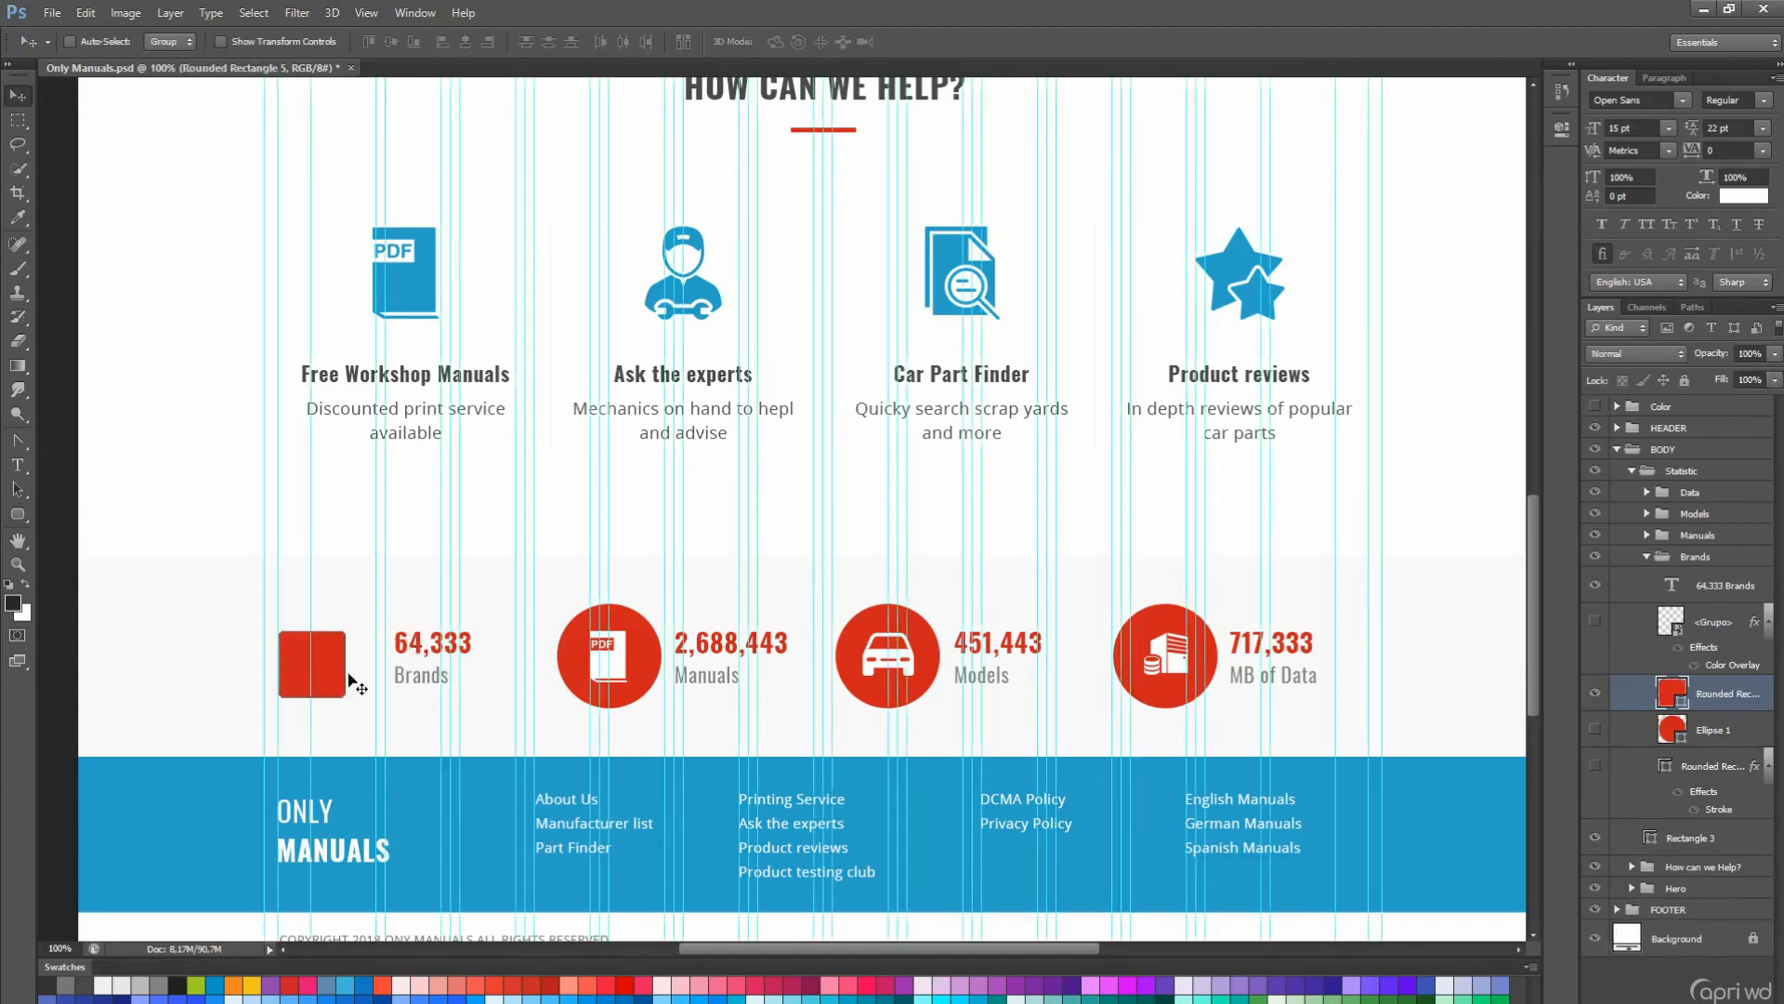
pyautogui.press('a')
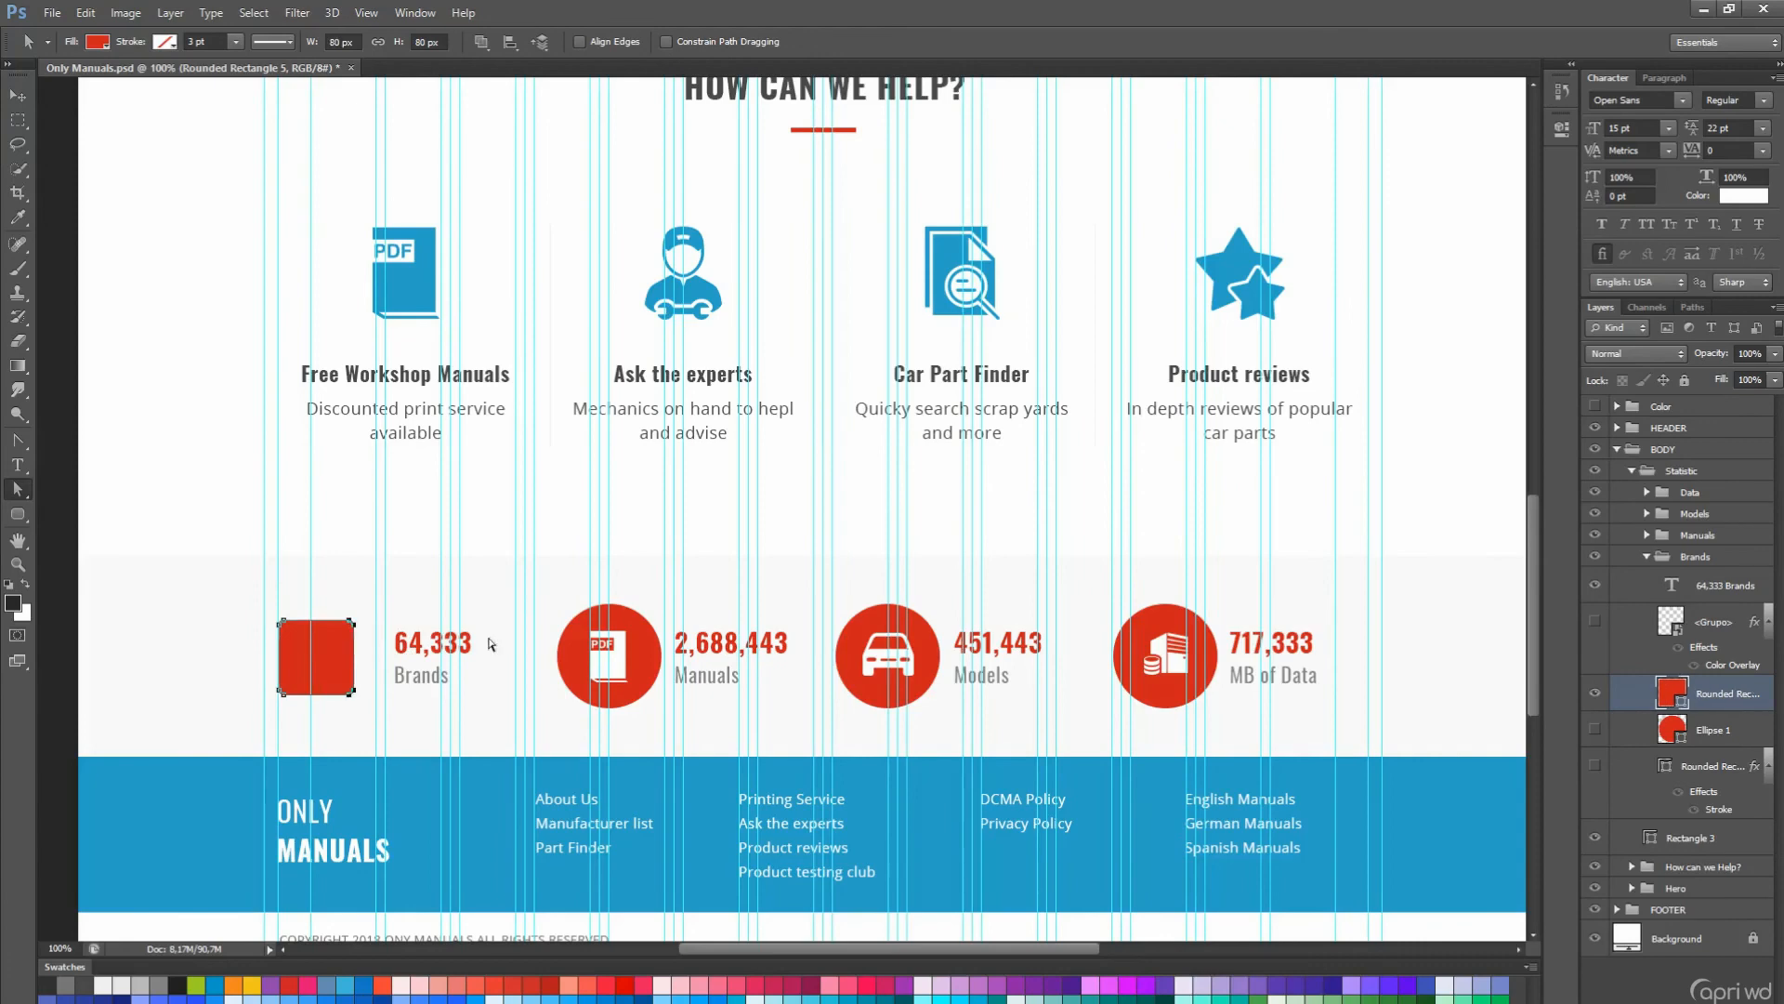
# - Move the 64,333 Brands text closer to the red square and show the VW icon centred on the square
pyautogui.click(1729, 588)
pyautogui.click(16, 99)
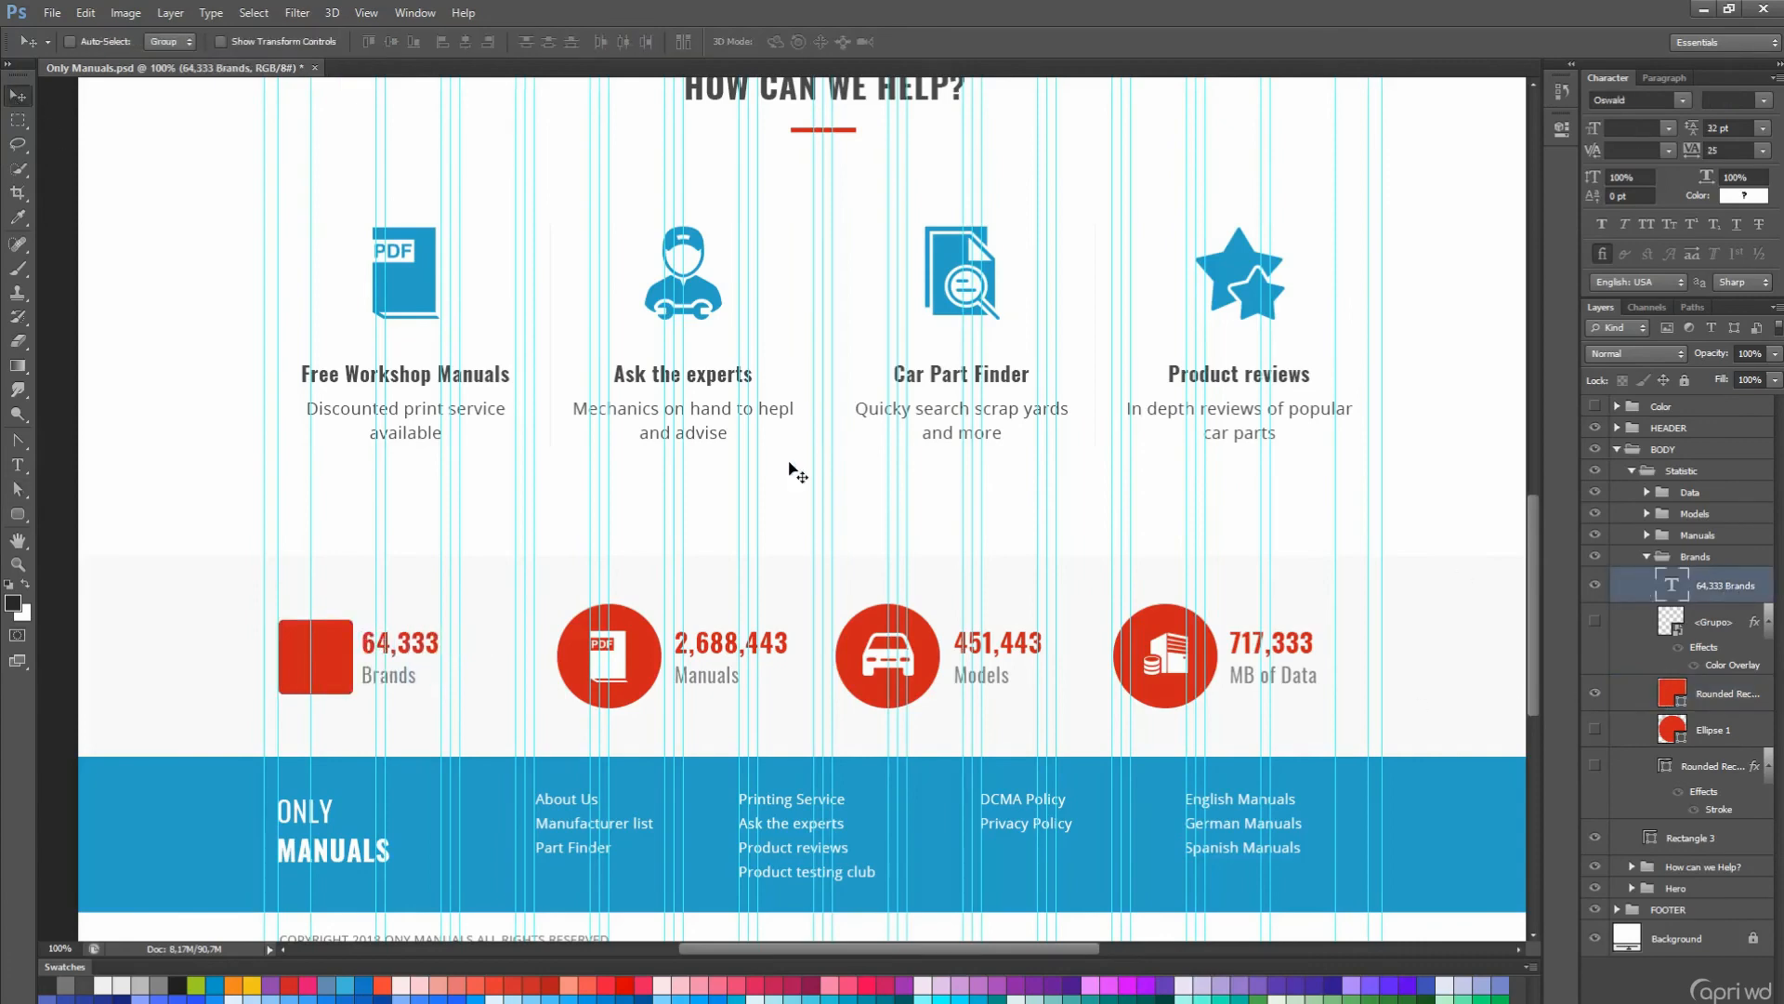
pyautogui.hotkey('shift', 'Right')
pyautogui.hotkey('ctrl', ';')
pyautogui.scroll(3, 785, 498)
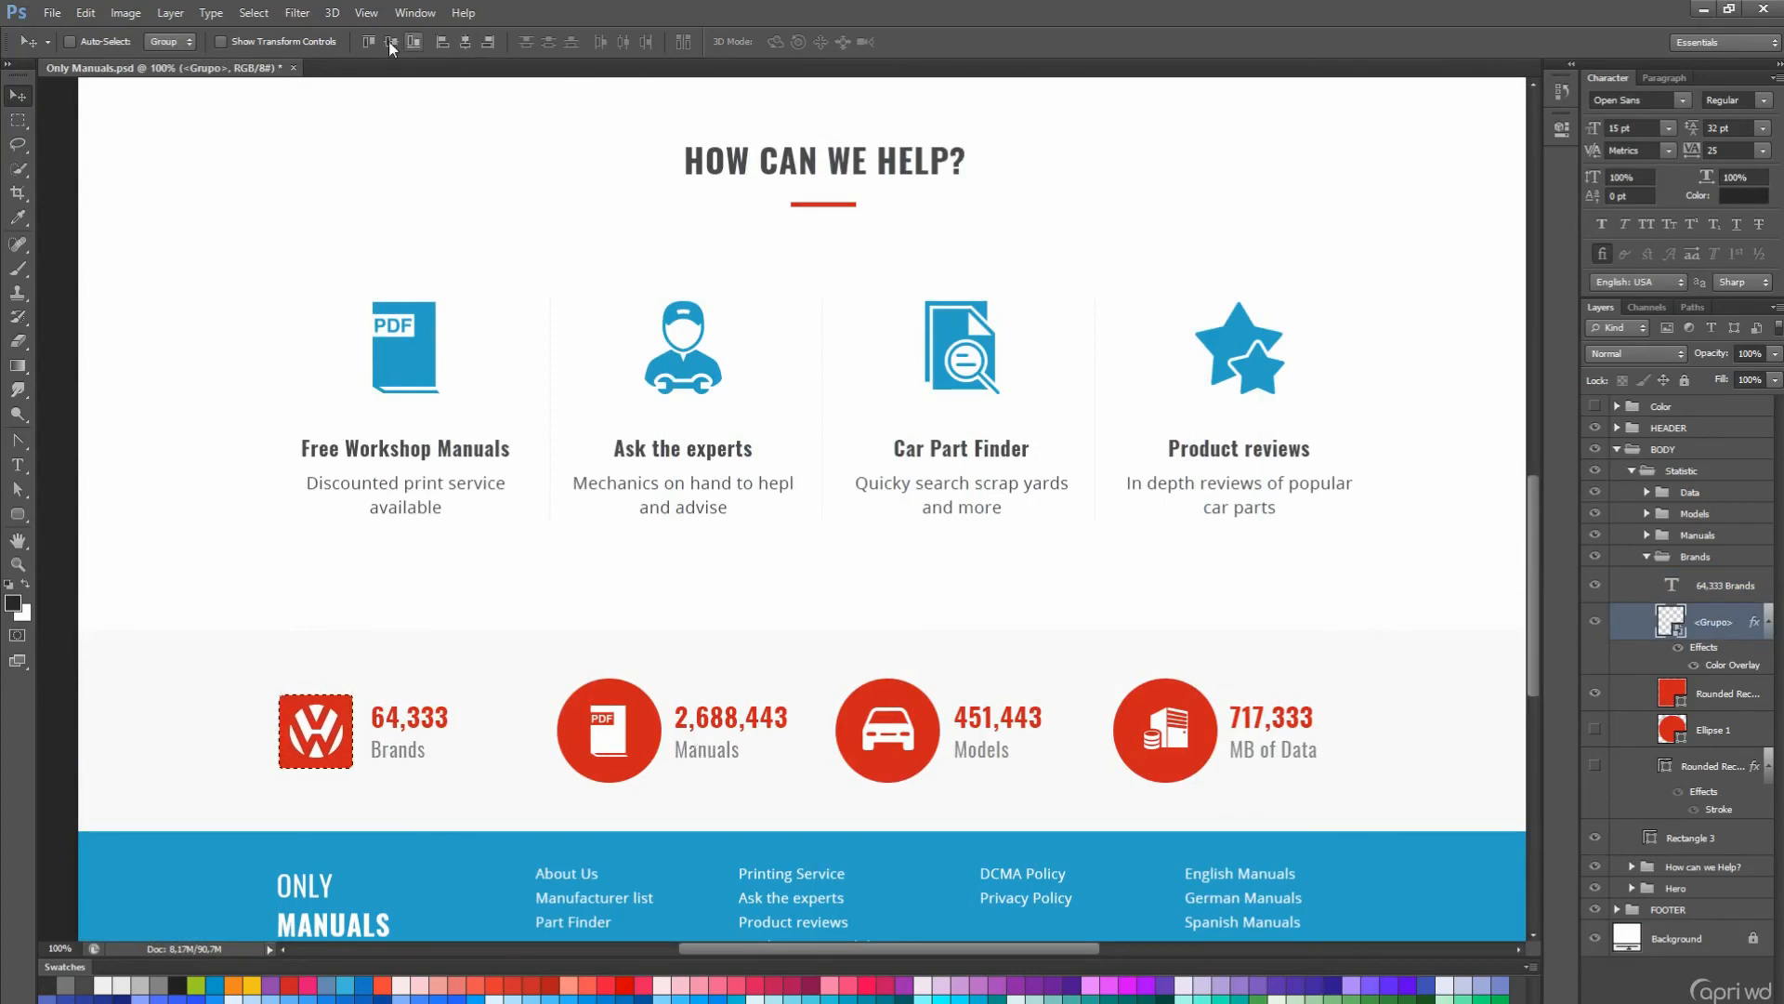
# - Place a copy of the Brands red rounded square behind the Manuals statistic's icon and hide its red circle
pyautogui.click(1647, 535)
pyautogui.scroll(-2, 1682, 651)
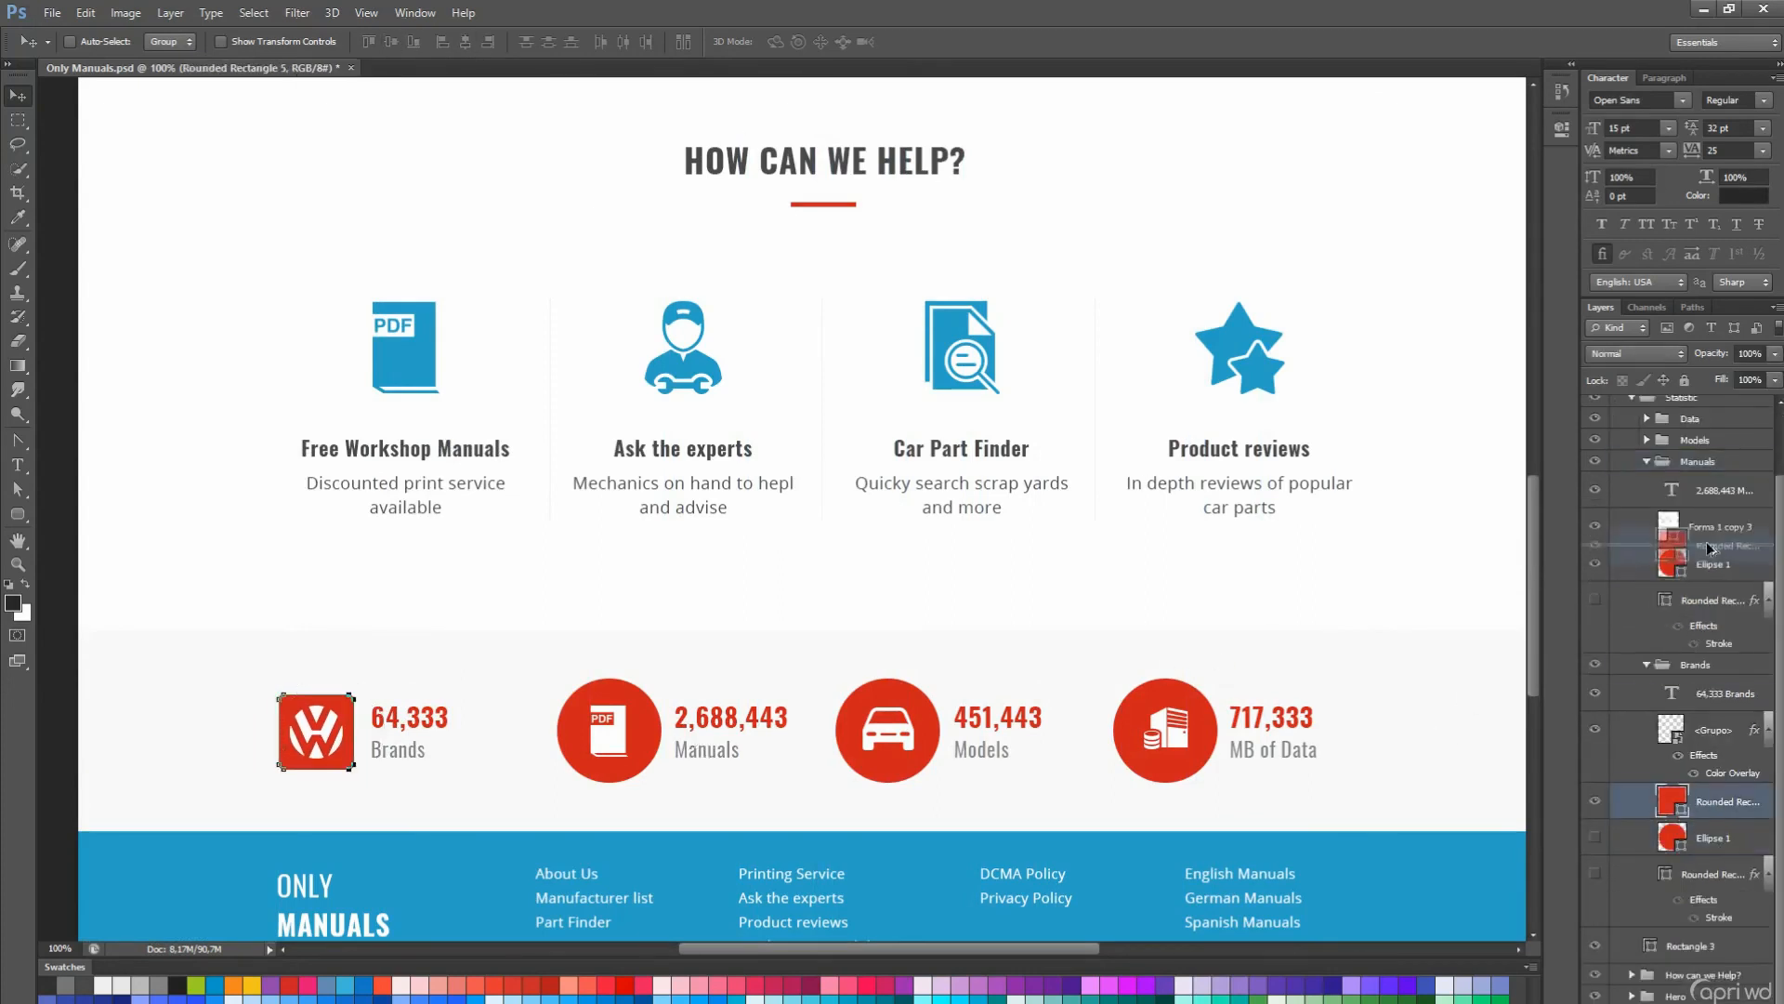
pyautogui.click(1719, 563)
pyautogui.click(1595, 600)
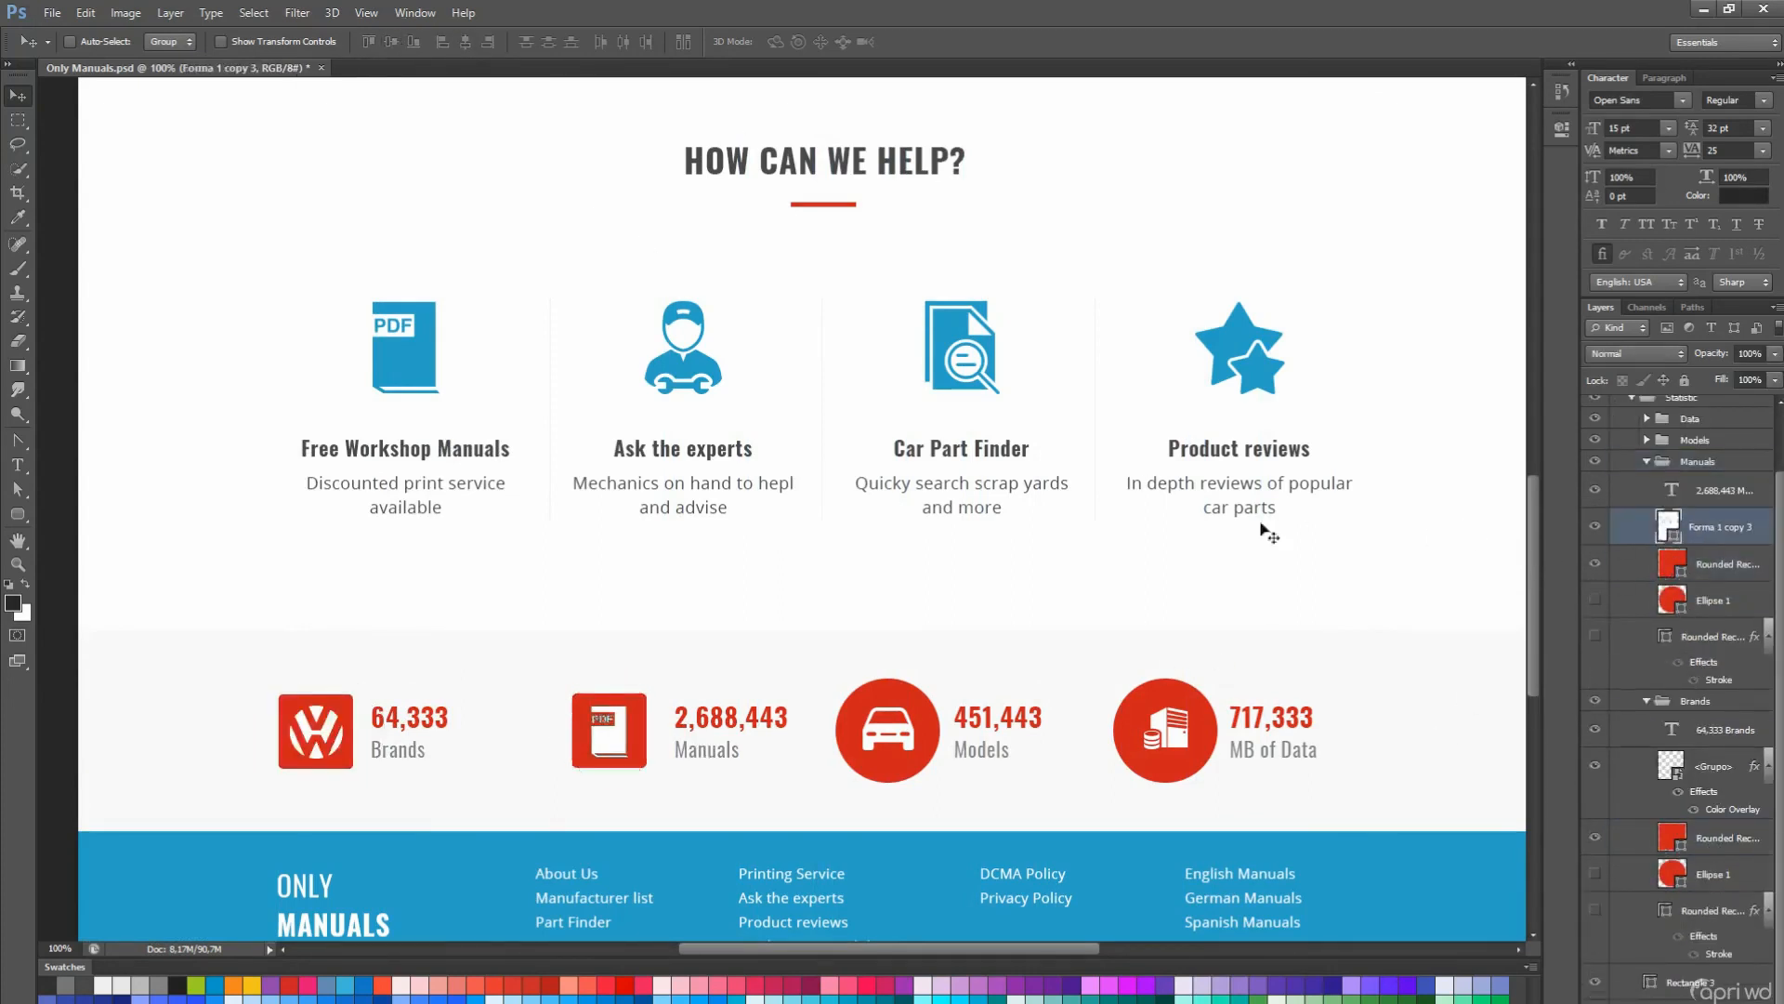
# - Place a copy of the red rounded square behind the Models statistic's car icon and hide its red circle
pyautogui.scroll(-1, 1202, 561)
pyautogui.press('a')
pyautogui.moveTo(1695, 531); pyautogui.dragTo(1694, 537)
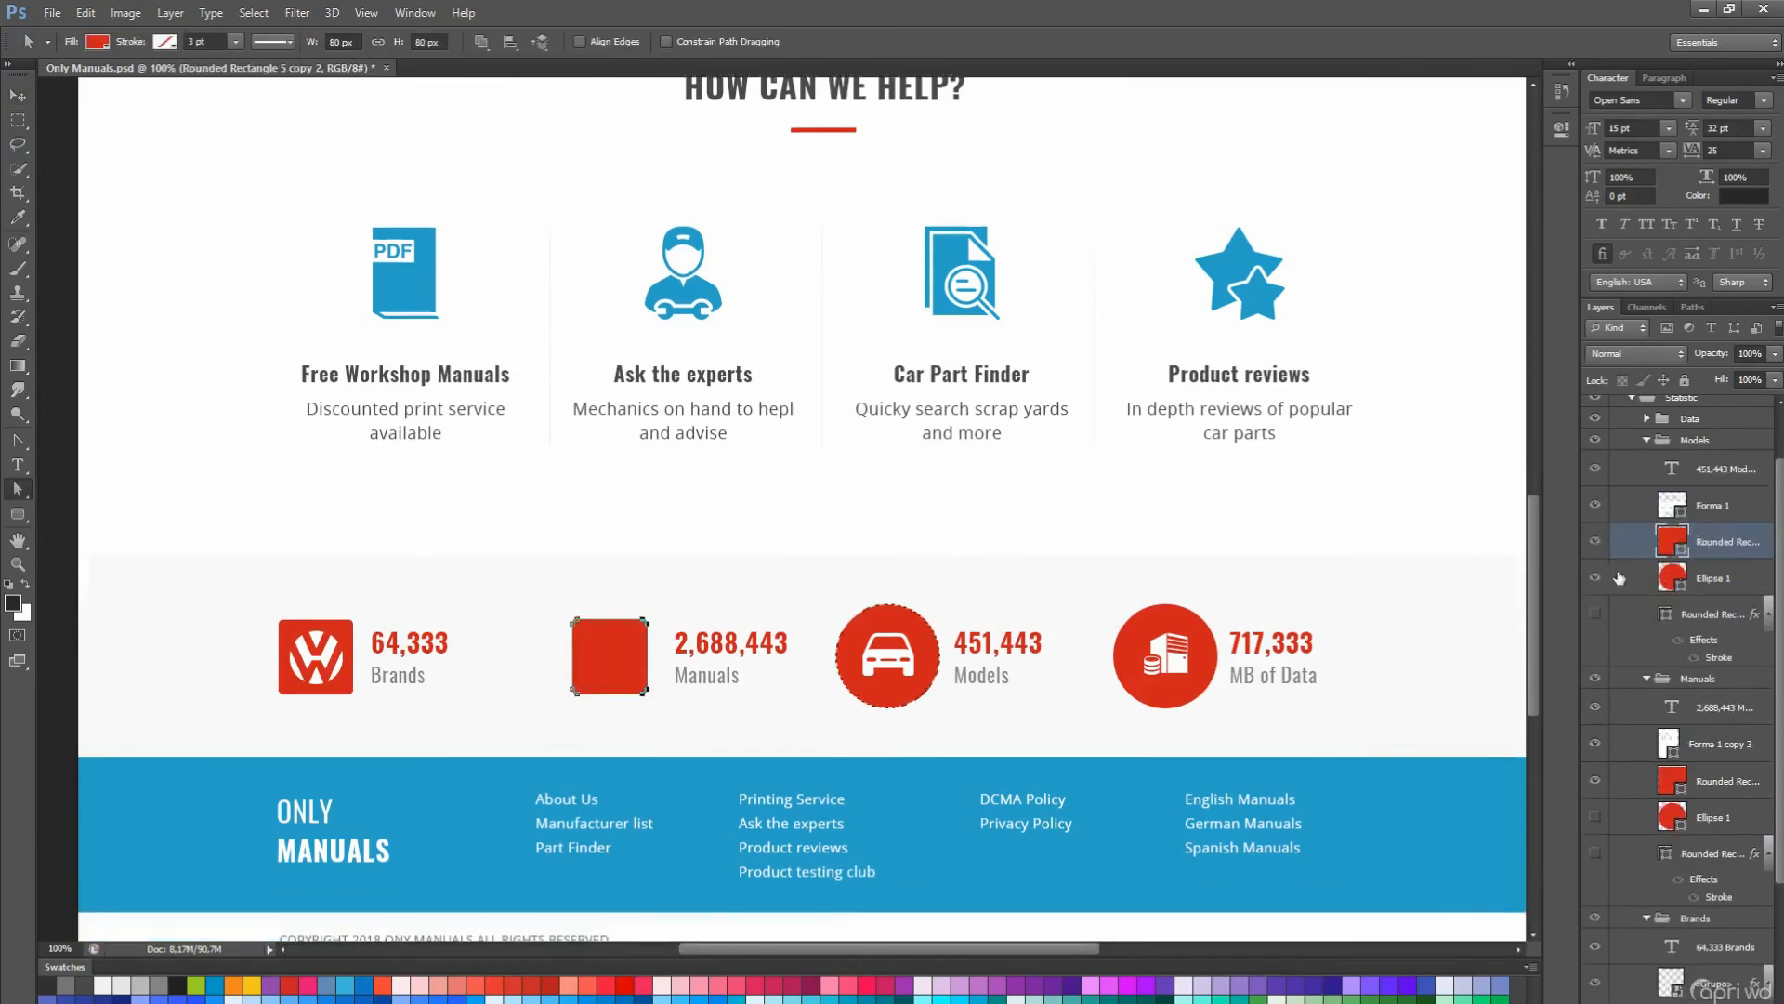
pyautogui.press('v')
pyautogui.scroll(1, 1286, 487)
pyautogui.hotkey('alt', ']')
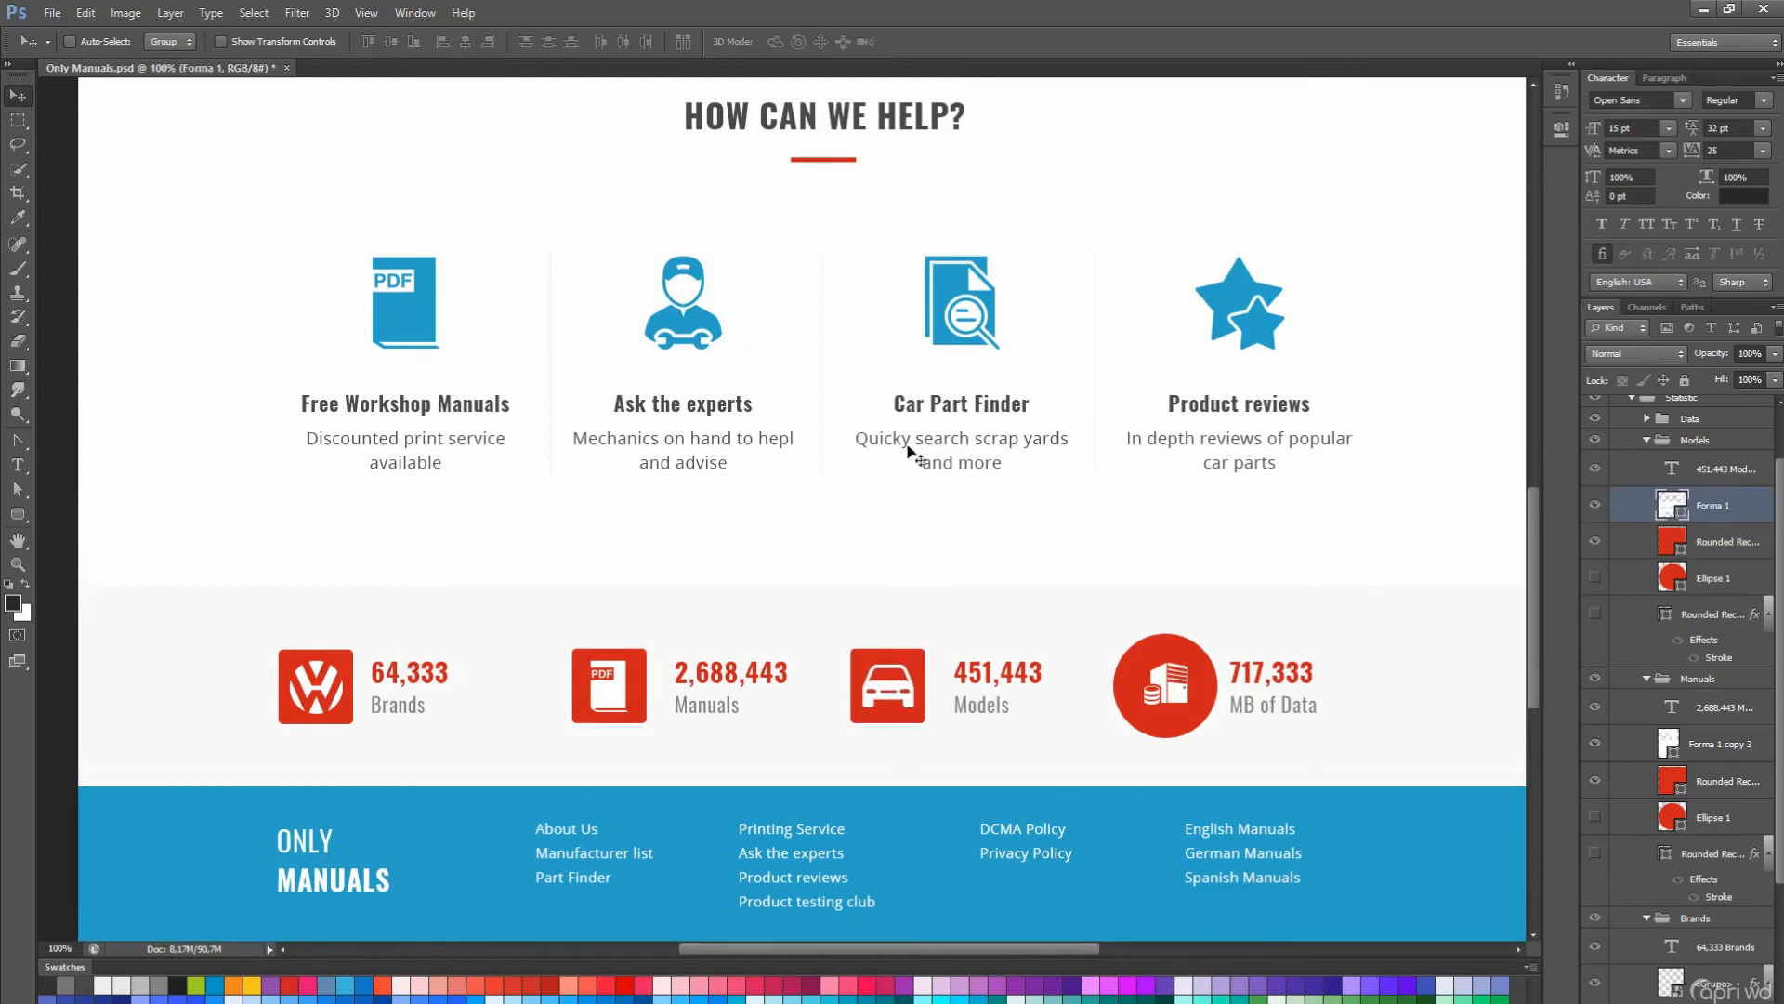
# - Place a copy of the red rounded square behind the MB of Data statistic's icon and hide its red circle
pyautogui.press('a')
pyautogui.scroll(-1, 1023, 558)
pyautogui.click(1165, 656)
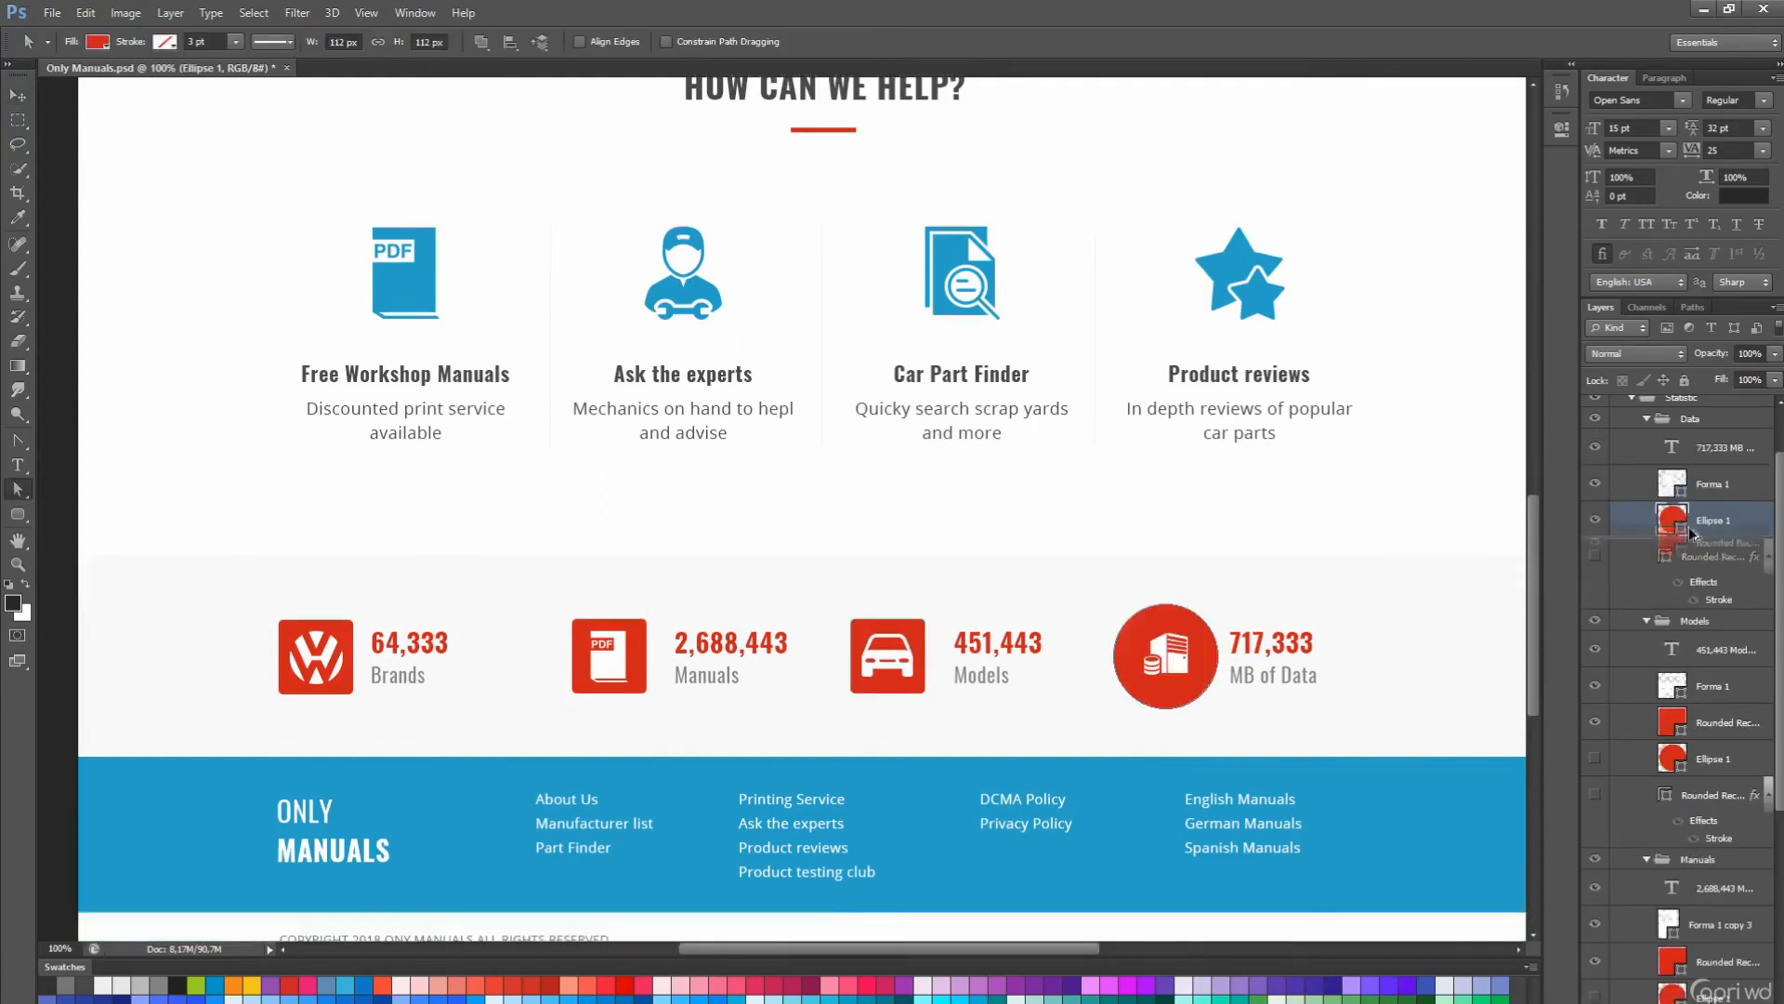
pyautogui.moveTo(1693, 534); pyautogui.dragTo(1693, 506)
pyautogui.press('v')
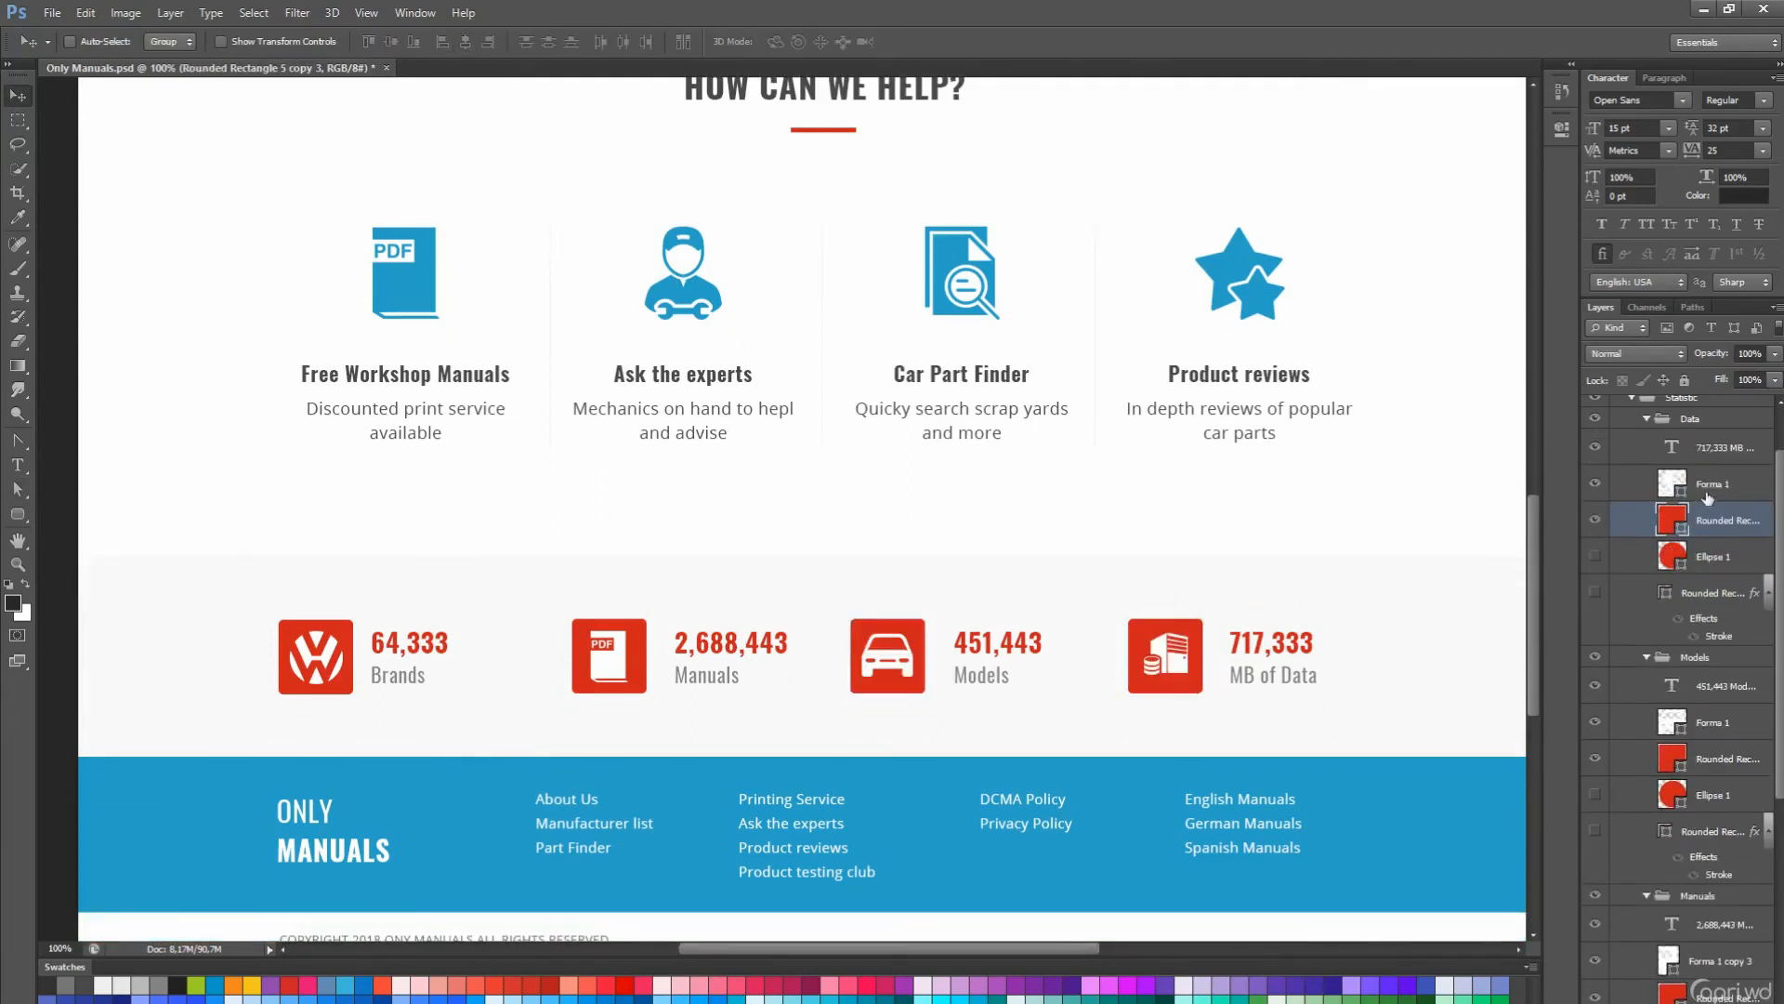
pyautogui.click(1707, 499)
# - Move the Manuals, Models and MB of Data texts closer to their red squares
pyautogui.scroll(-1, 1477, 467)
pyautogui.keyDown('ctrl'); pyautogui.click(734, 609); pyautogui.keyUp('ctrl')
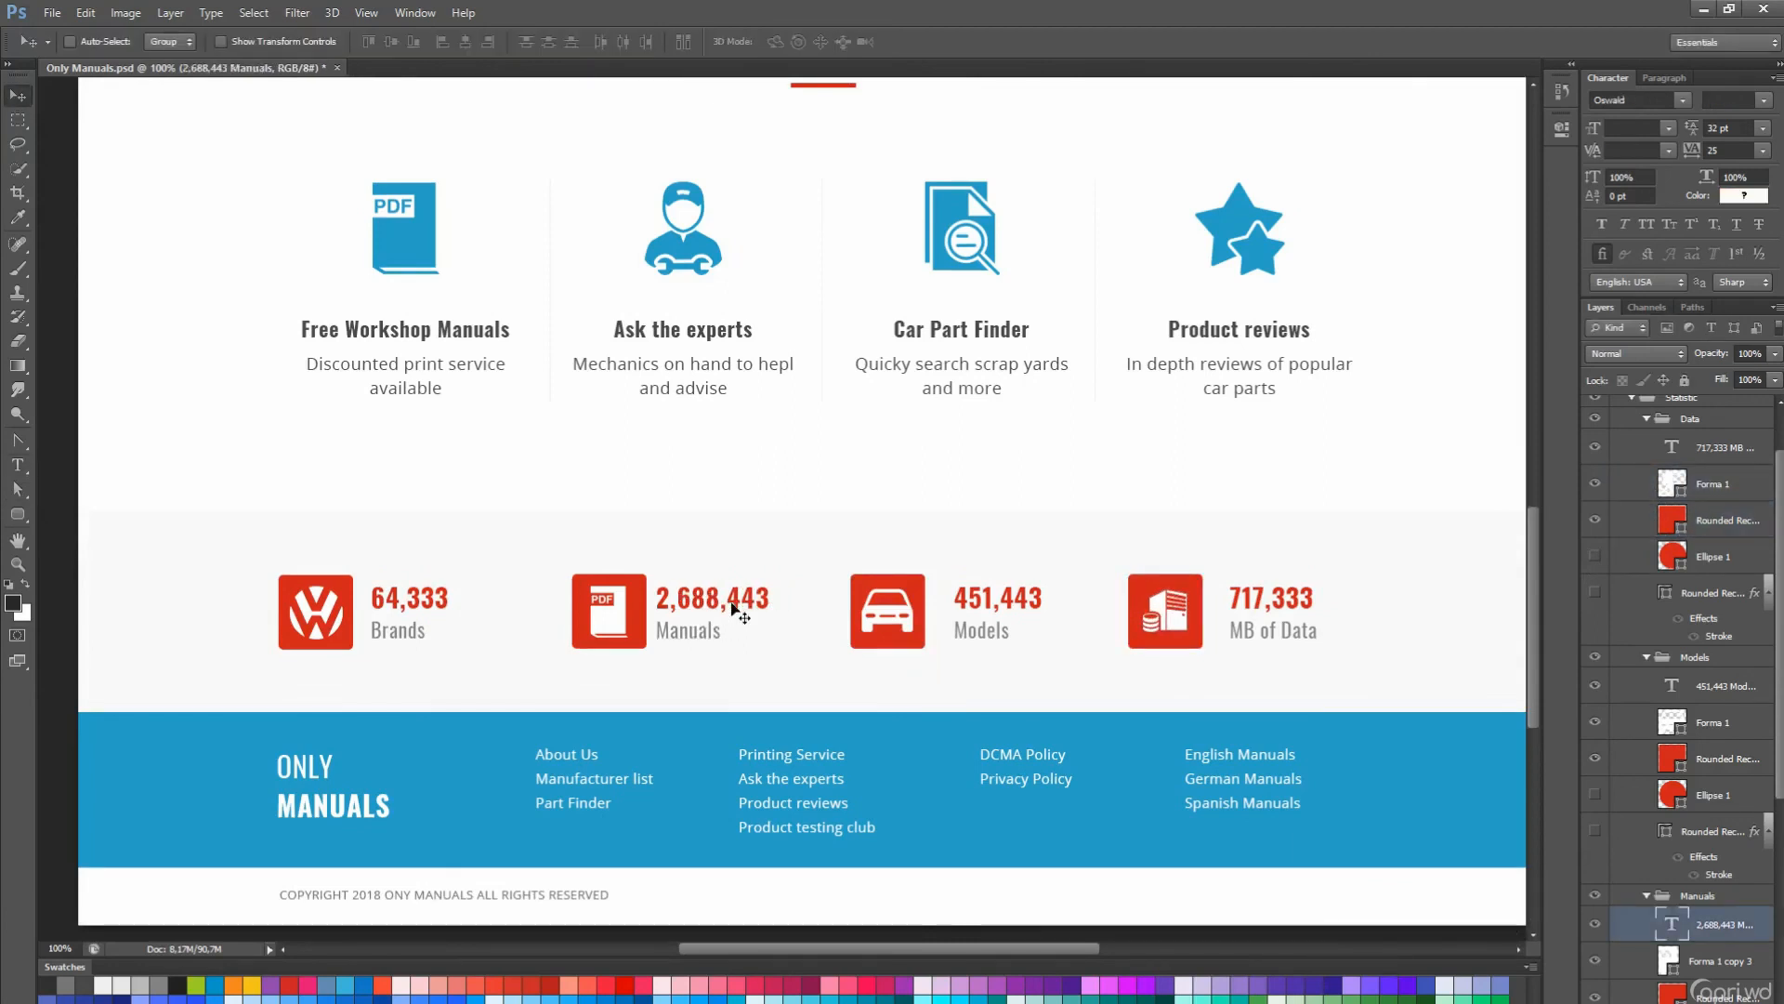
pyautogui.keyDown('ctrl'); pyautogui.click(968, 604); pyautogui.keyUp('ctrl')
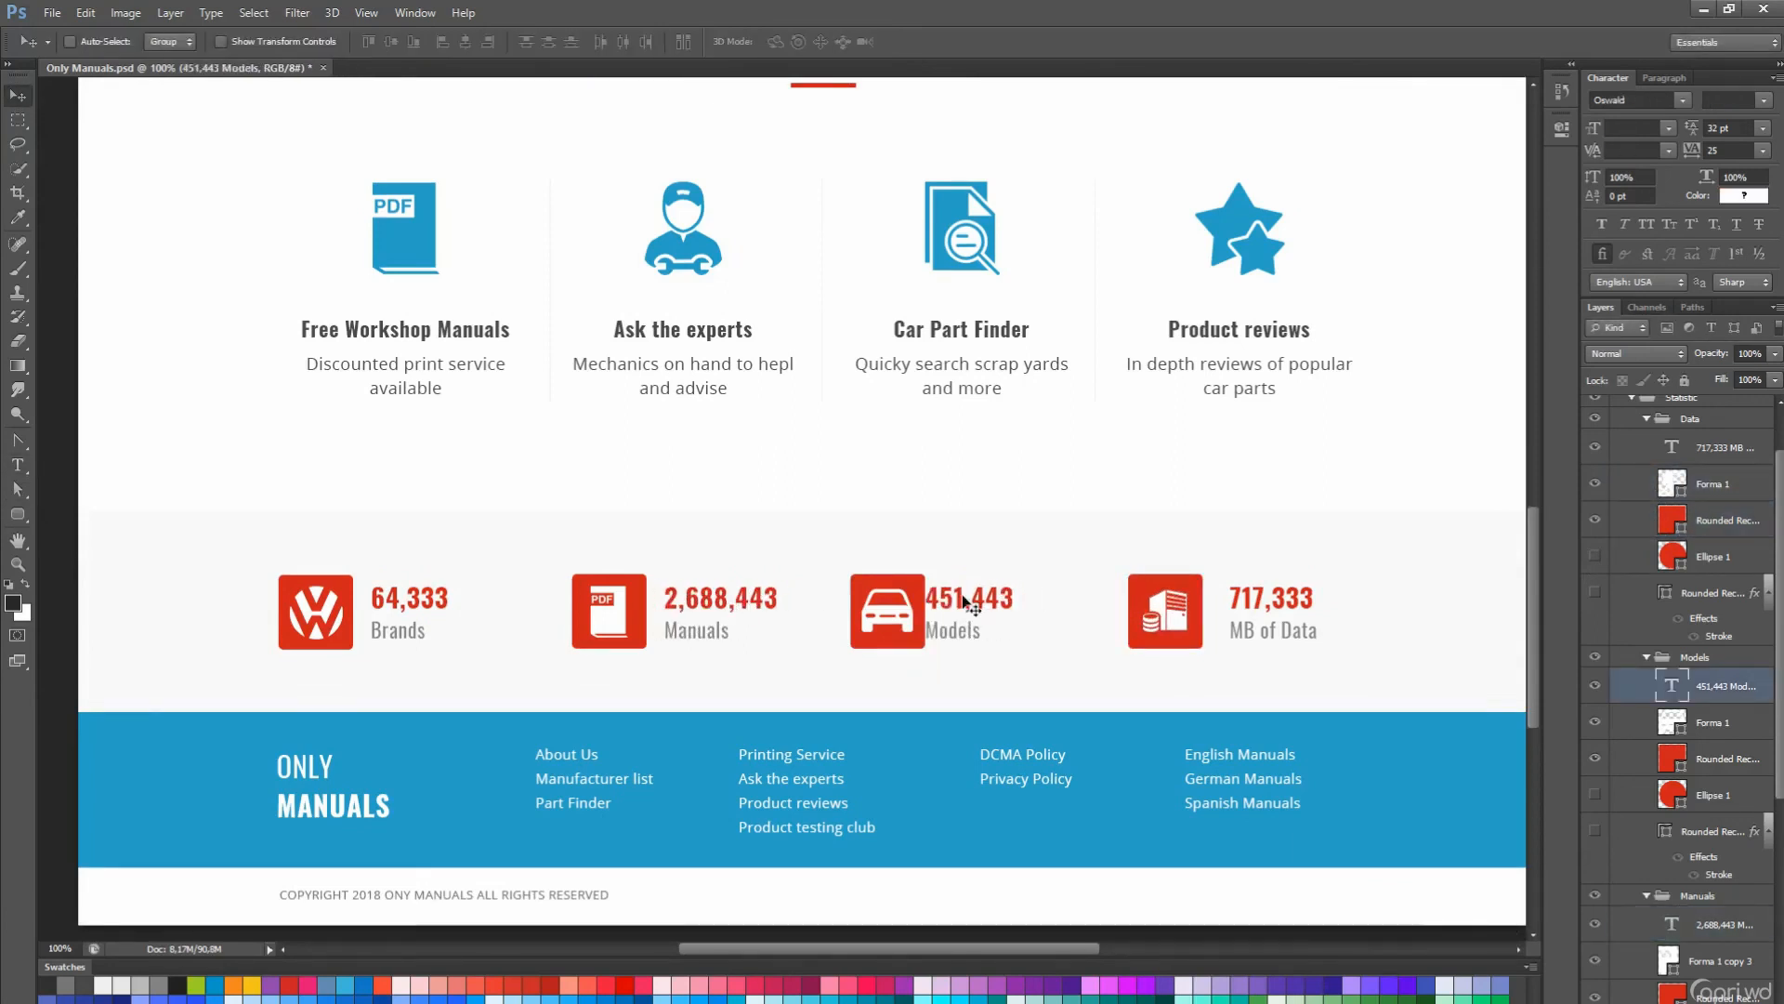
pyautogui.scroll(1, 976, 604)
pyautogui.keyDown('ctrl'); pyautogui.click(1248, 651); pyautogui.keyUp('ctrl')
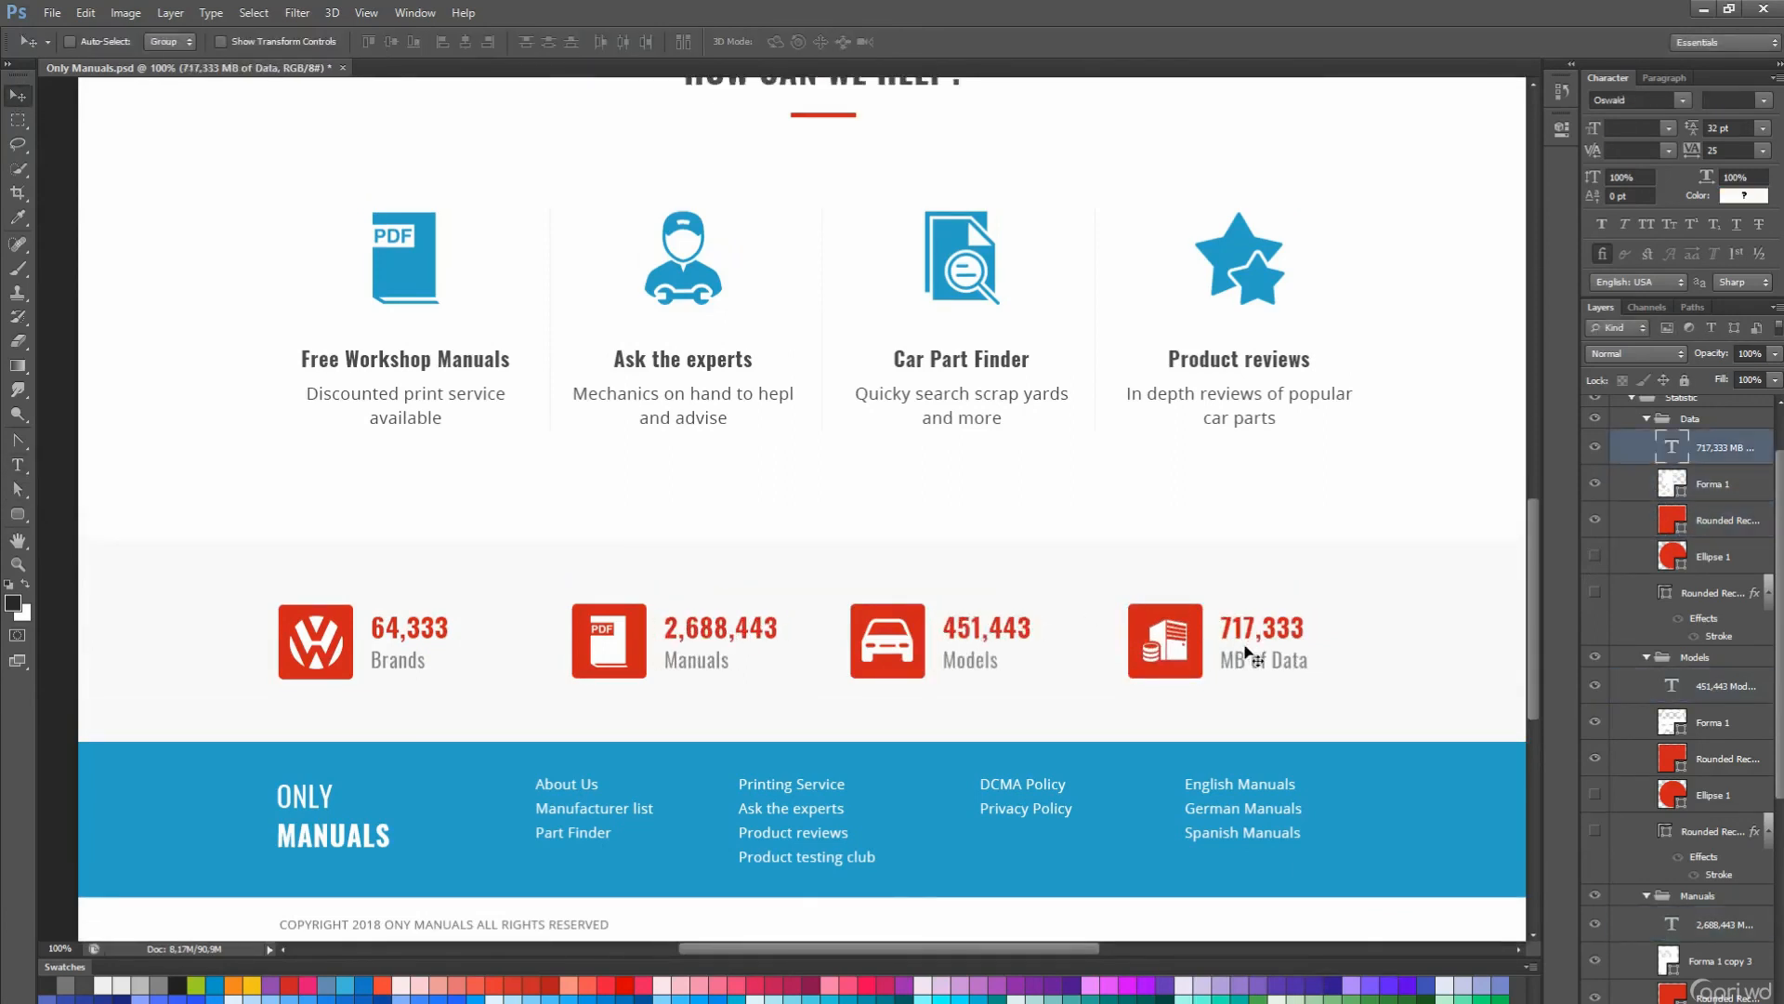
# - Delete the hidden red circle layers from all four statistic groups
pyautogui.scroll(2, 1096, 598)
pyautogui.scroll(-2, 1095, 597)
pyautogui.keyDown('ctrl'); pyautogui.click(1147, 605); pyautogui.keyUp('ctrl')
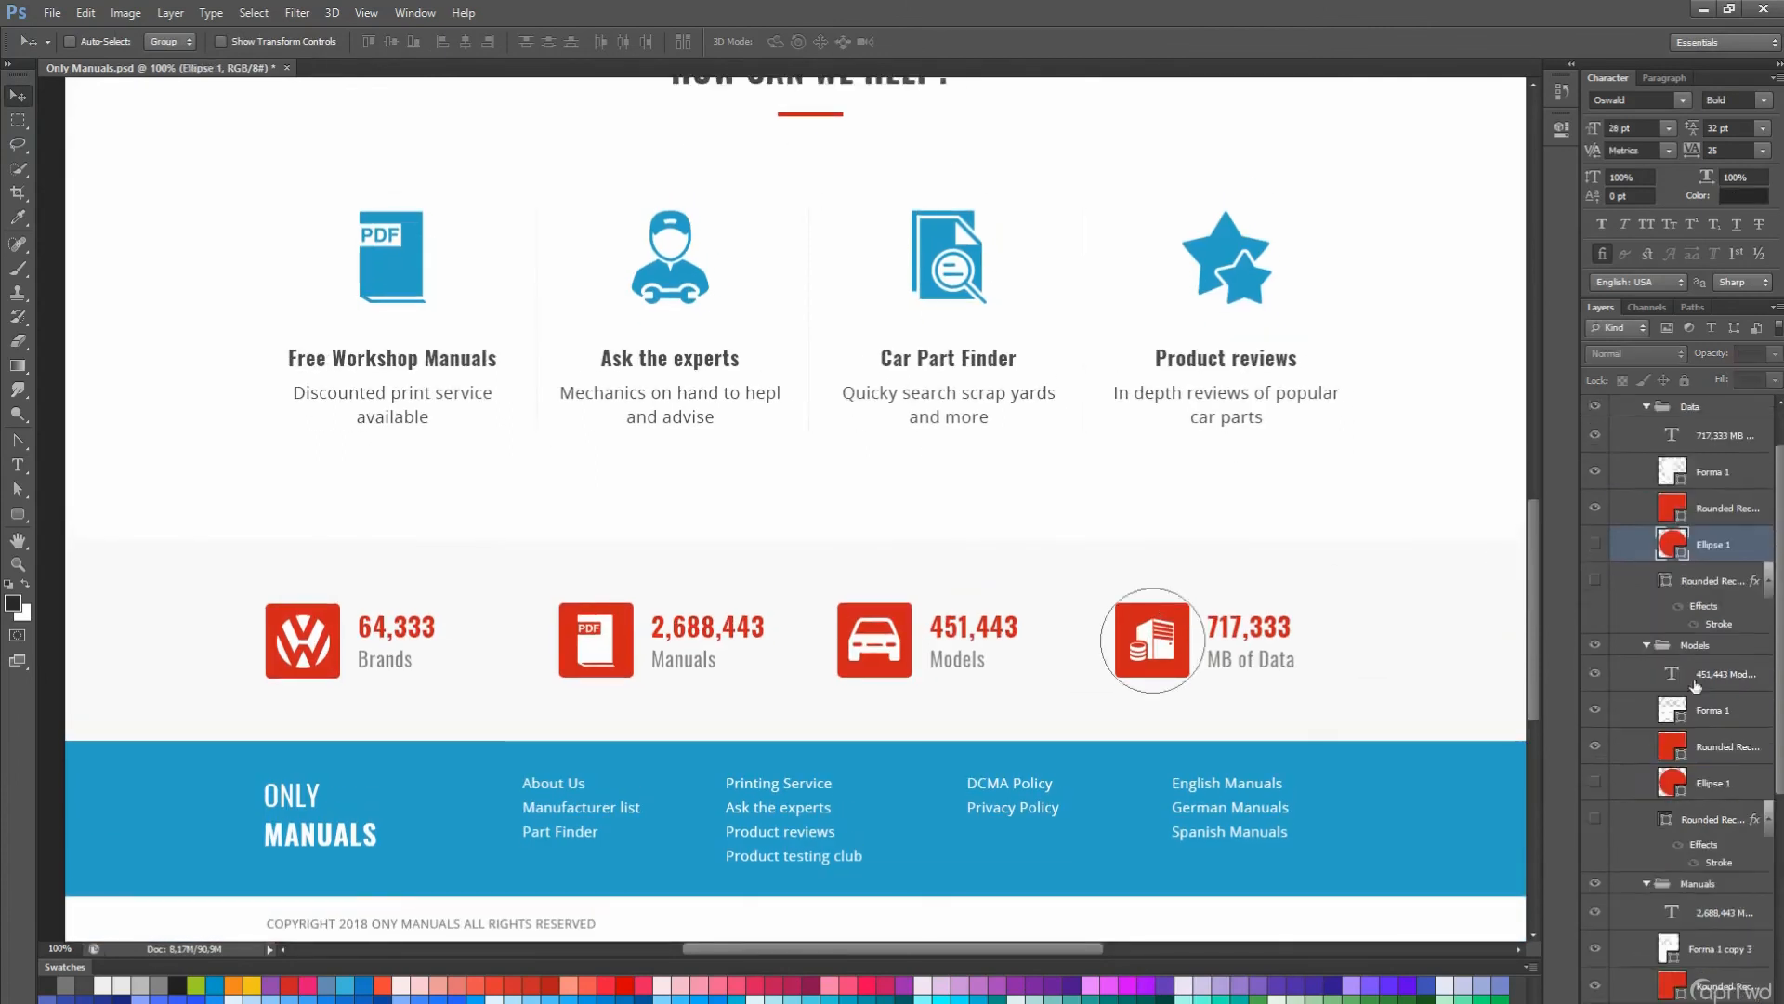
pyautogui.click(1713, 580)
pyautogui.press('a')
pyautogui.scroll(2, 1356, 435)
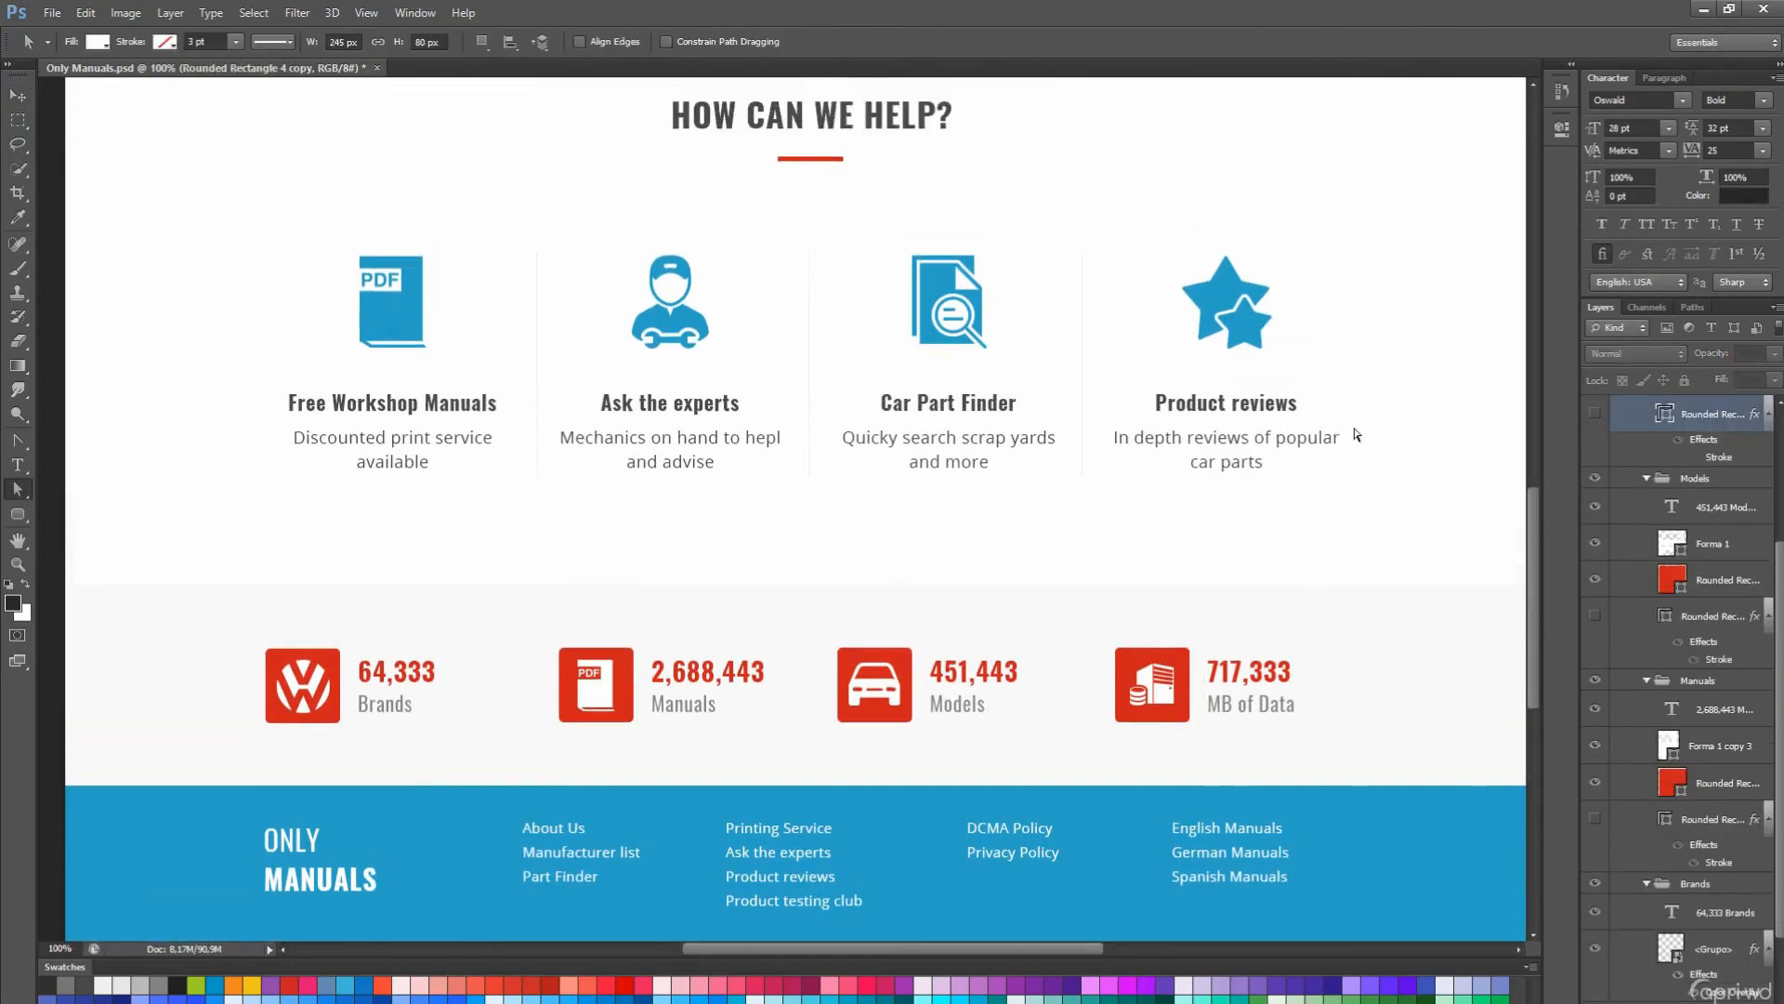
# - Collapse the four statistic groups, select them together and move them slightly up within the grey band
pyautogui.scroll(2, 1452, 487)
pyautogui.click(1647, 477)
pyautogui.click(1646, 499)
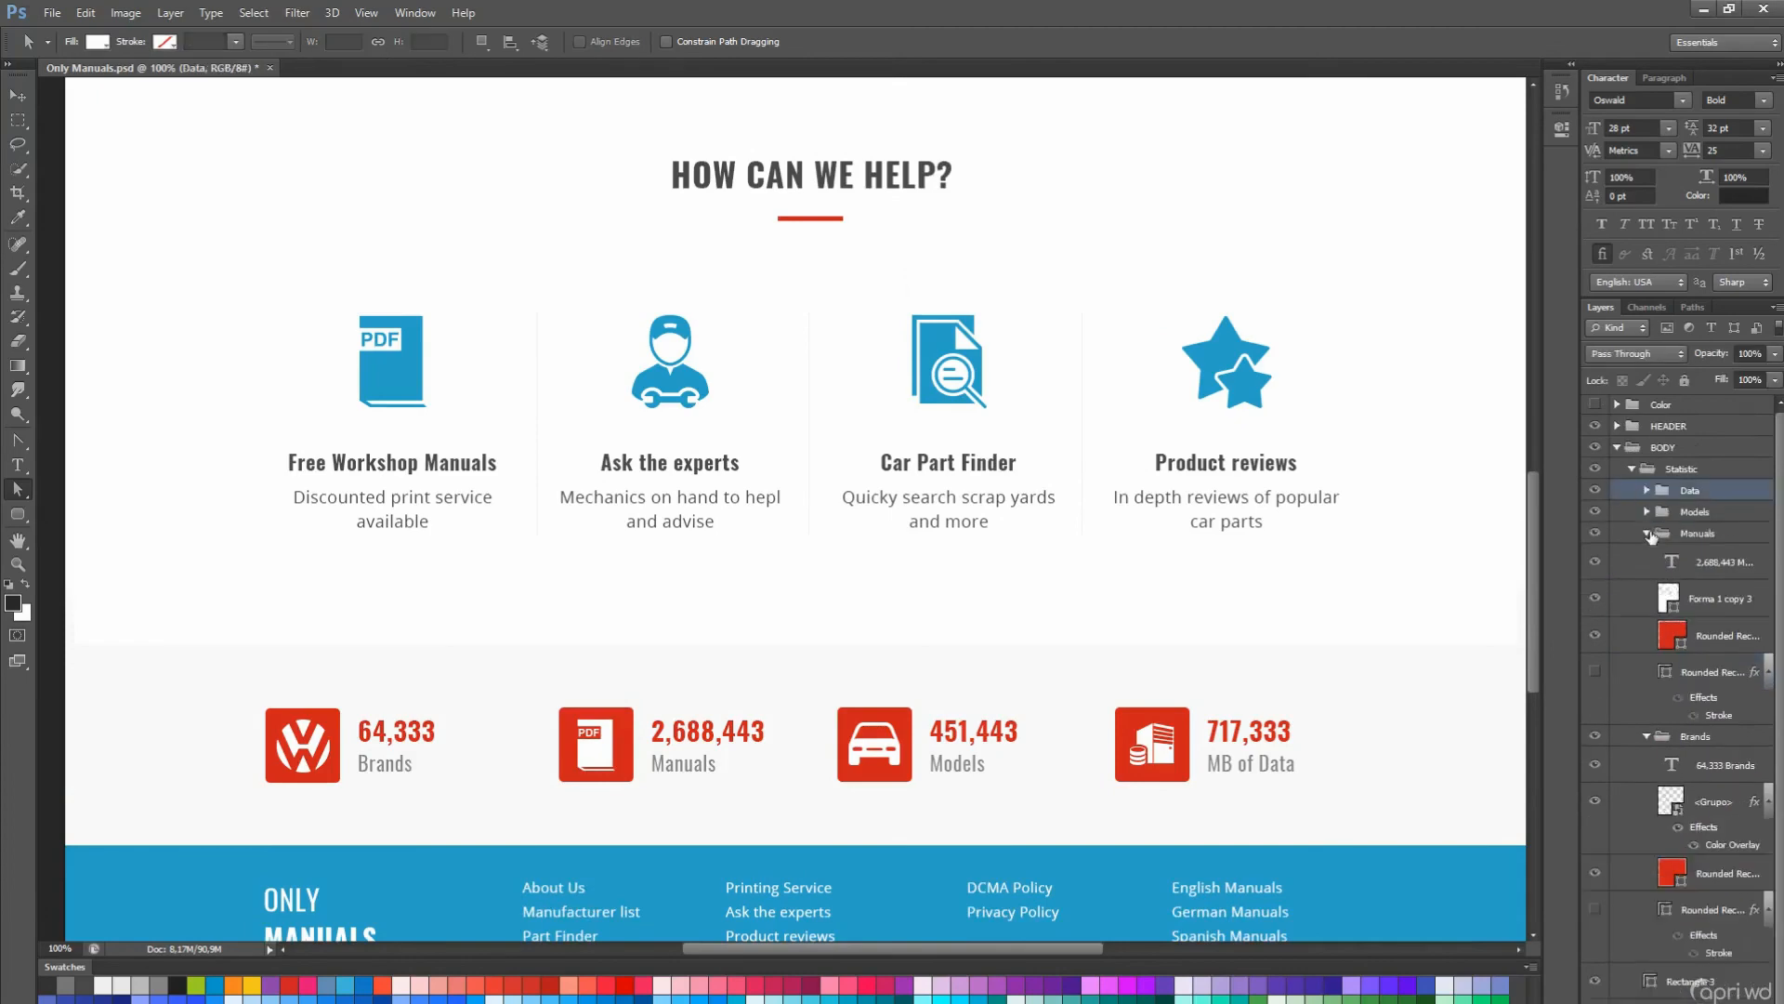
pyautogui.click(1646, 520)
pyautogui.keyDown('shift'); pyautogui.click(1704, 558); pyautogui.keyUp('shift')
pyautogui.press('v')
pyautogui.scroll(-5, 1152, 390)
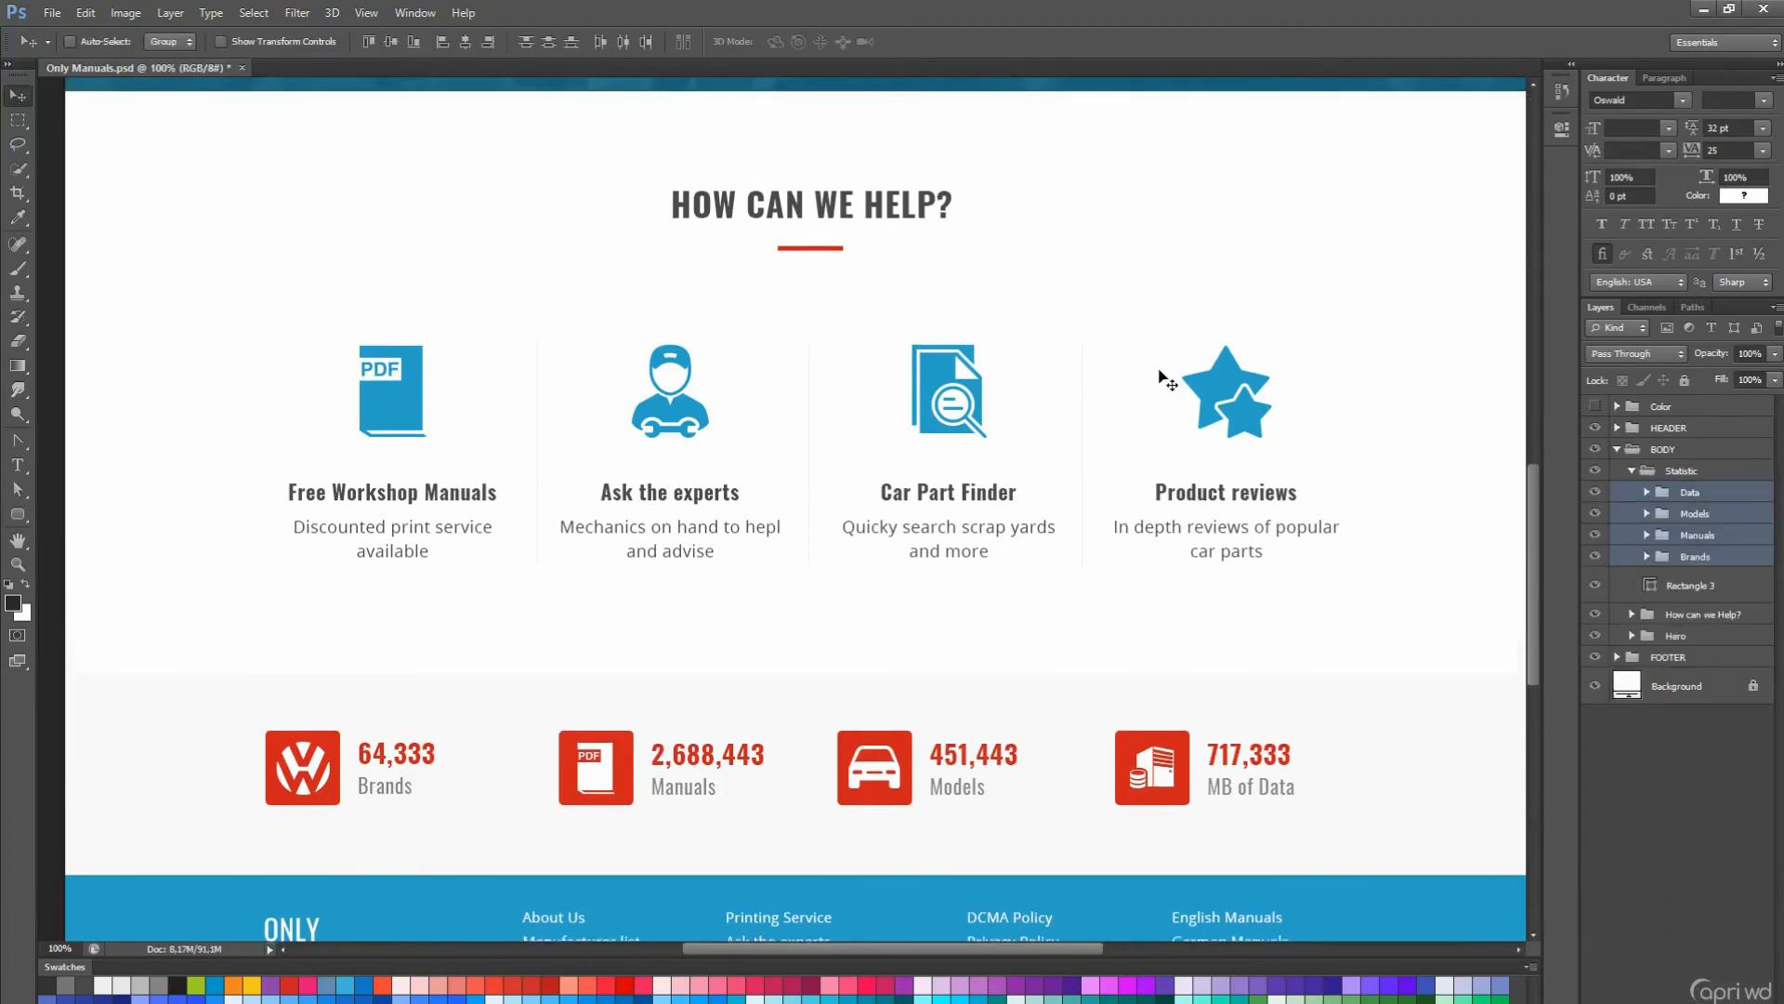
# - Add a Pattern Overlay of crossed diagonal lines to the statistics band, with a low opacity and small scale
pyautogui.click(1689, 584)
pyautogui.press('a')
pyautogui.click(1700, 993)
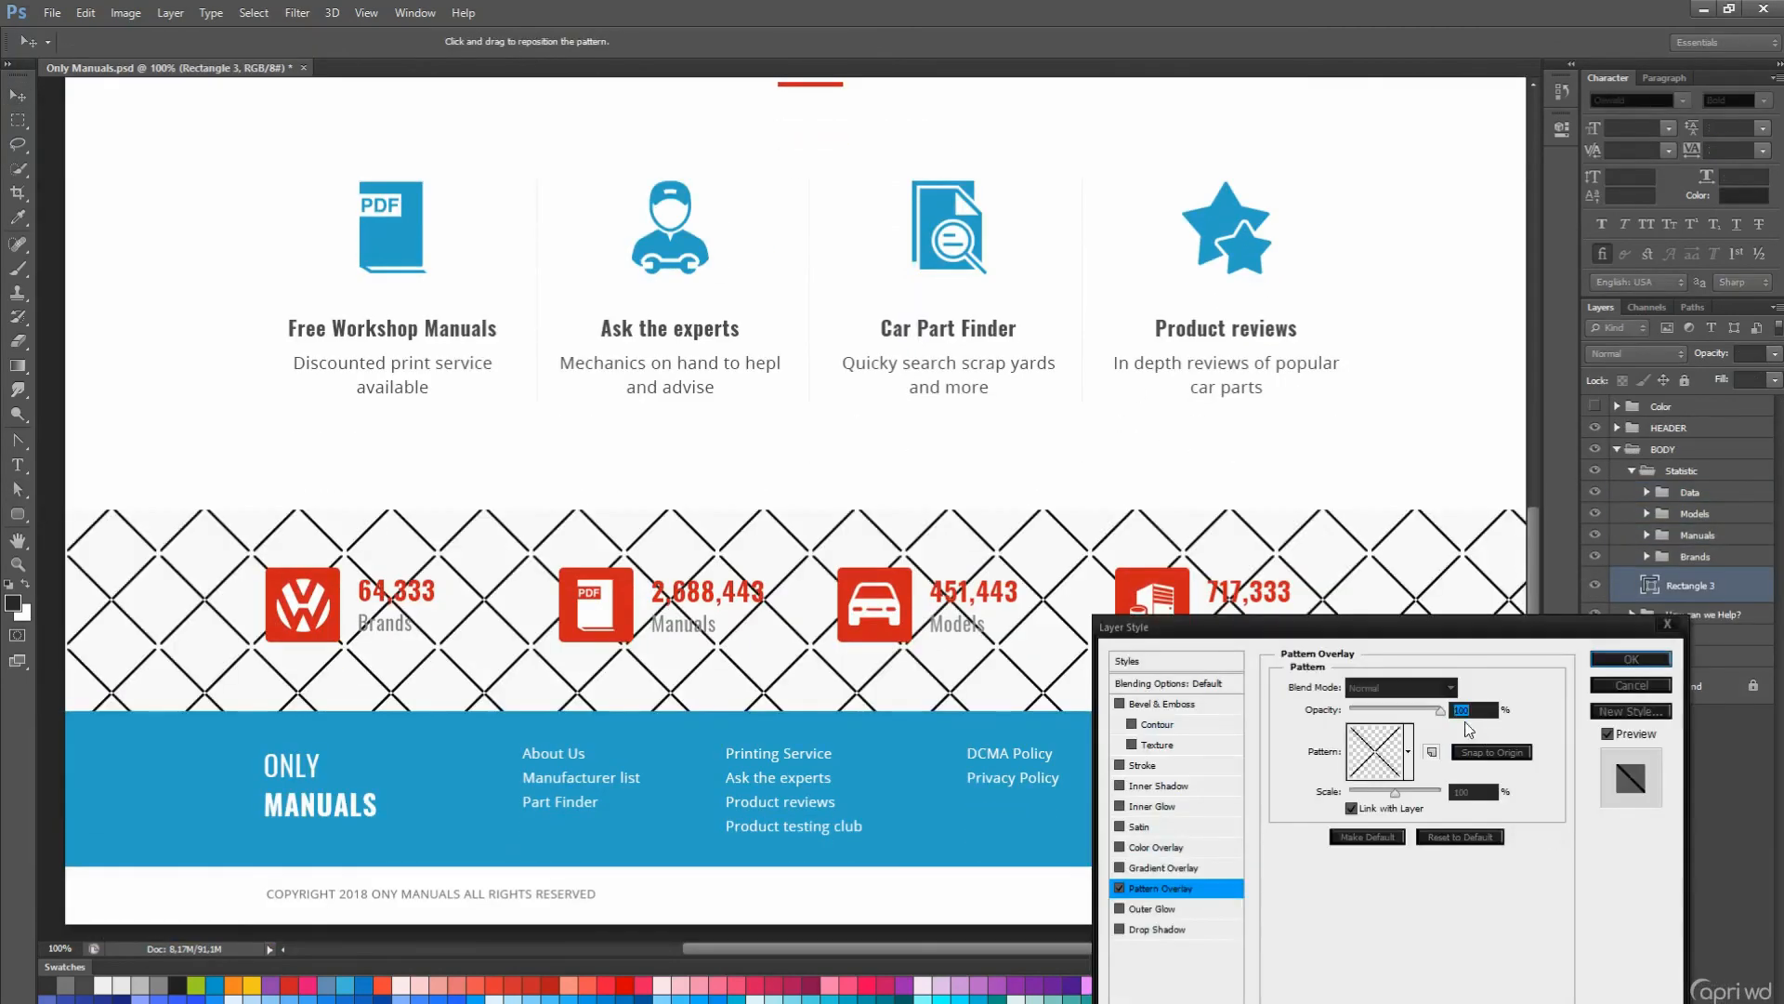
pyautogui.moveTo(1419, 711); pyautogui.dragTo(1367, 710)
pyautogui.moveTo(1376, 791); pyautogui.dragTo(1356, 796)
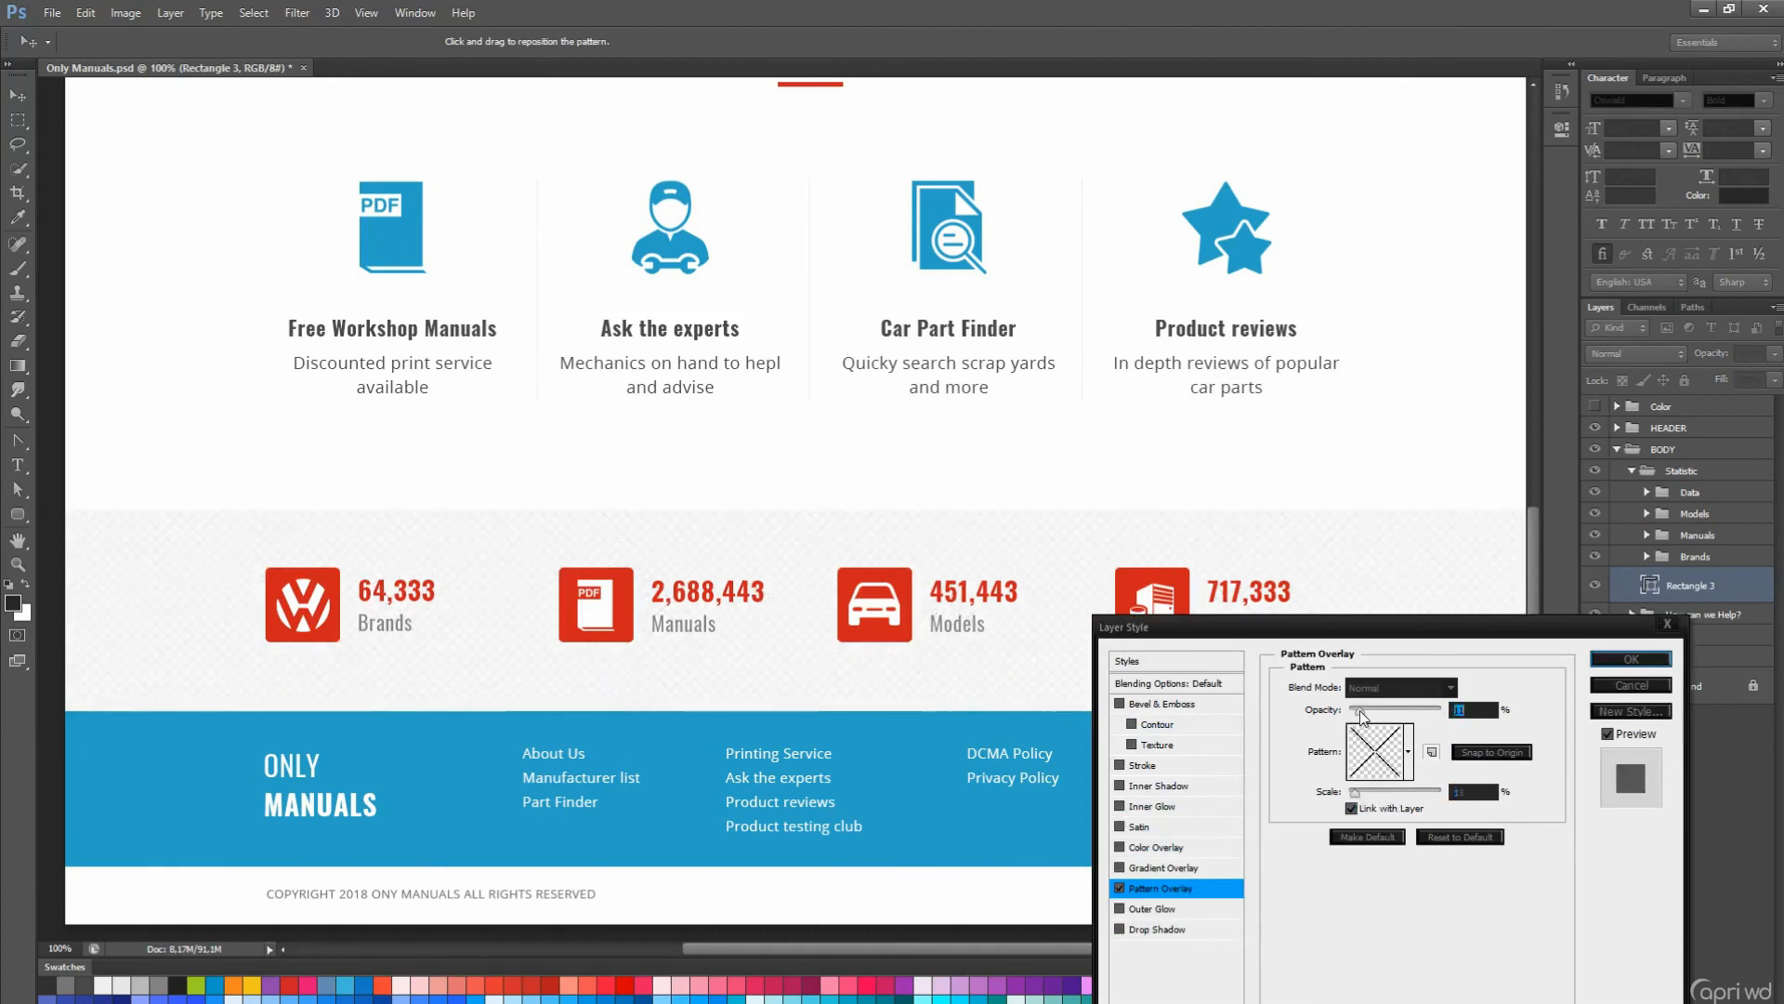
pyautogui.press('Return')
# - Add a low-opacity Inner Shadow to the statistics band rectangle
pyautogui.scroll(5, 799, 371)
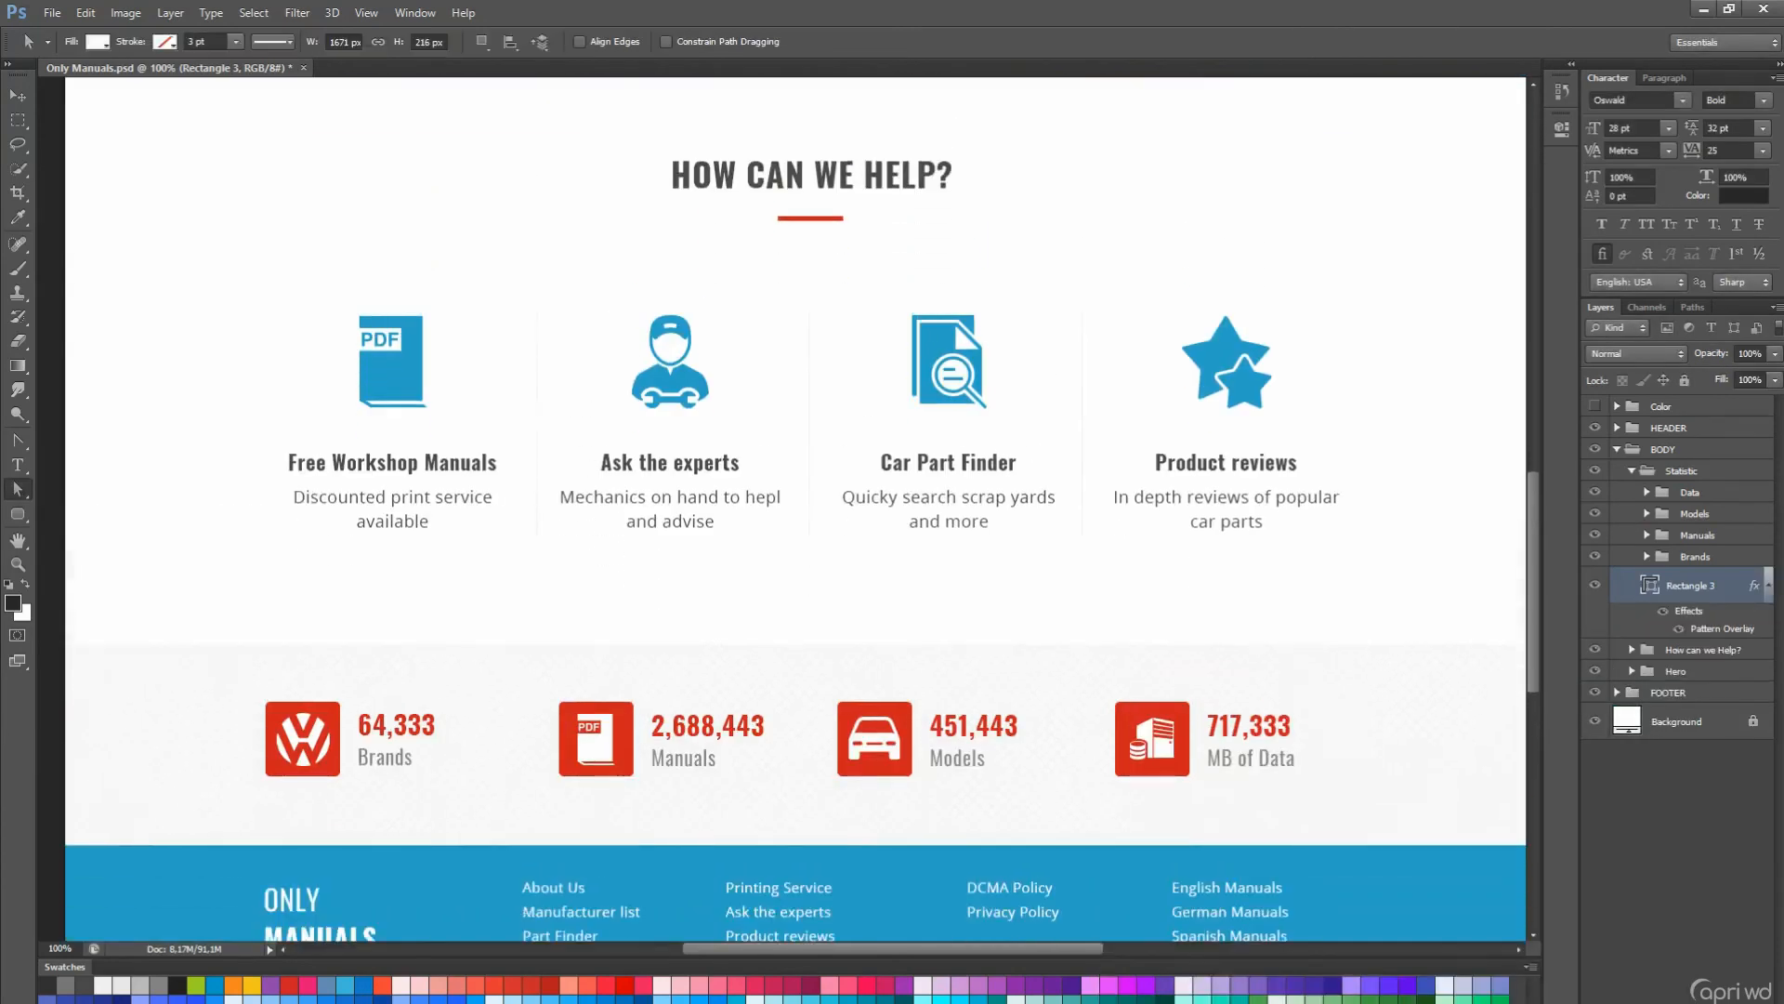
pyautogui.click(1640, 992)
pyautogui.click(1691, 926)
pyautogui.moveTo(1428, 712); pyautogui.dragTo(1360, 705)
pyautogui.press('Return')
pyautogui.scroll(-3, 907, 727)
pyautogui.scroll(1, 907, 726)
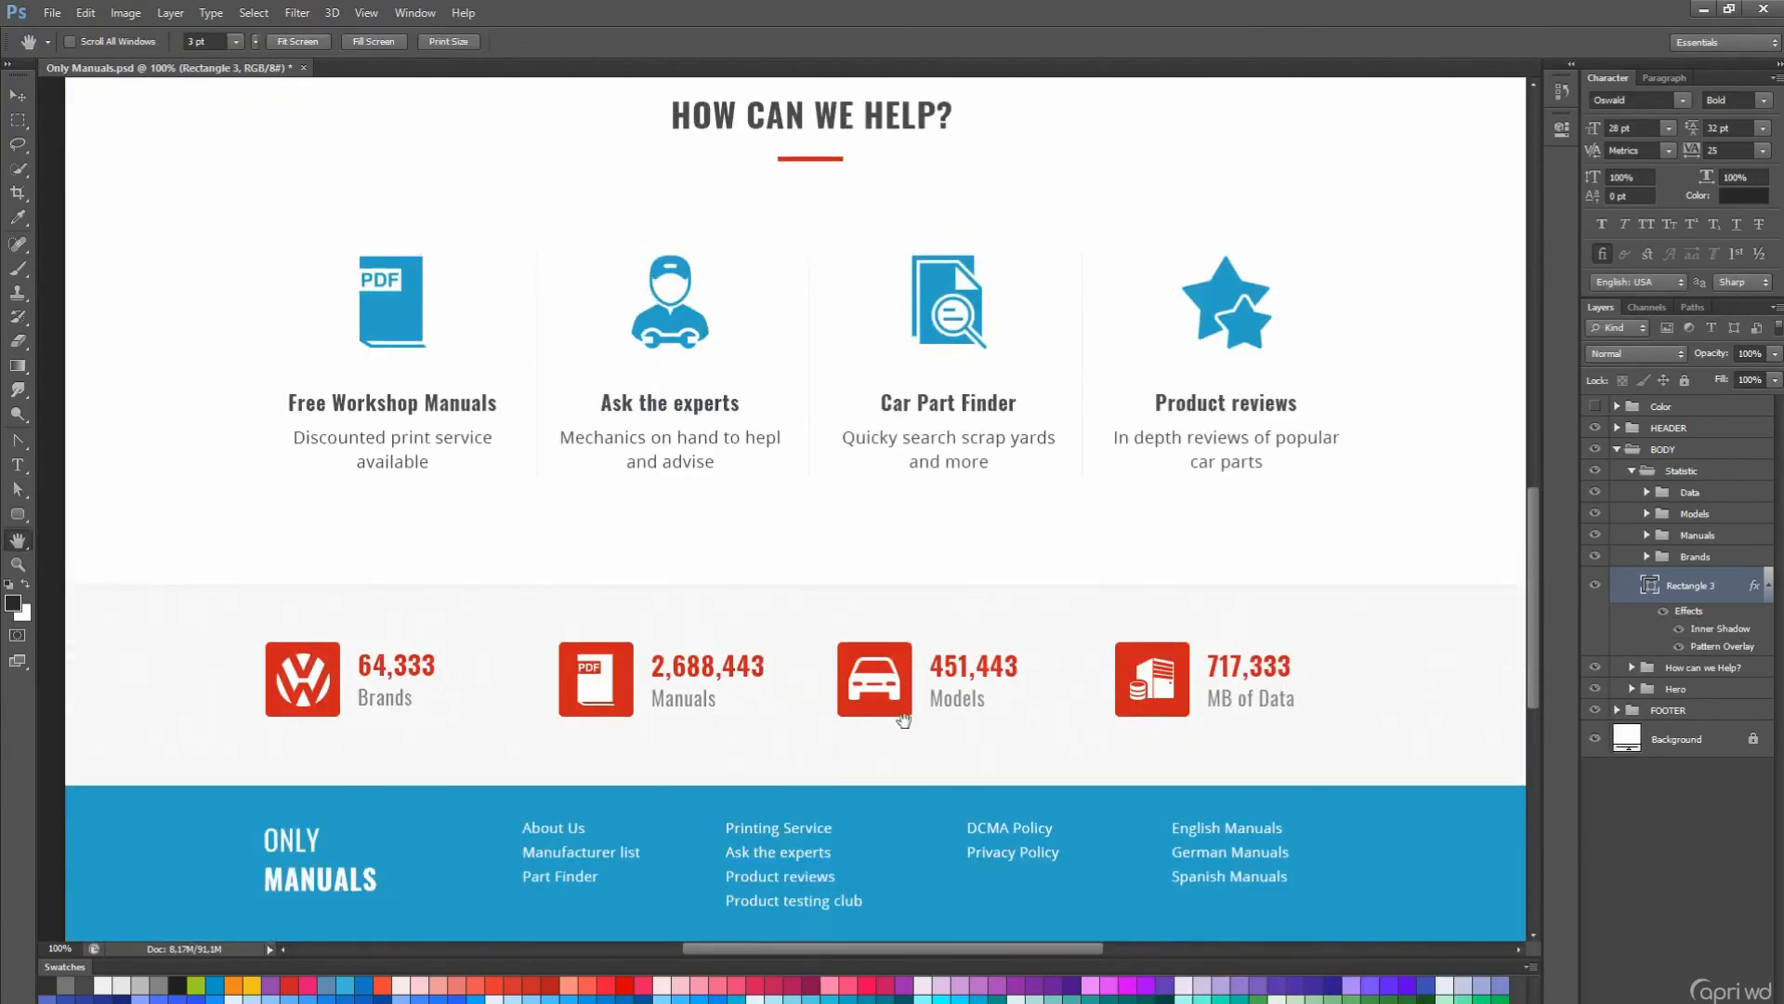
# - Show the guides and move the Data group right until its text nears the outer edge of the grid
pyautogui.click(1241, 671)
pyautogui.click(1651, 493)
pyautogui.press('v')
pyautogui.scroll(1, 1347, 641)
pyautogui.hotkey('ctrl', ';')
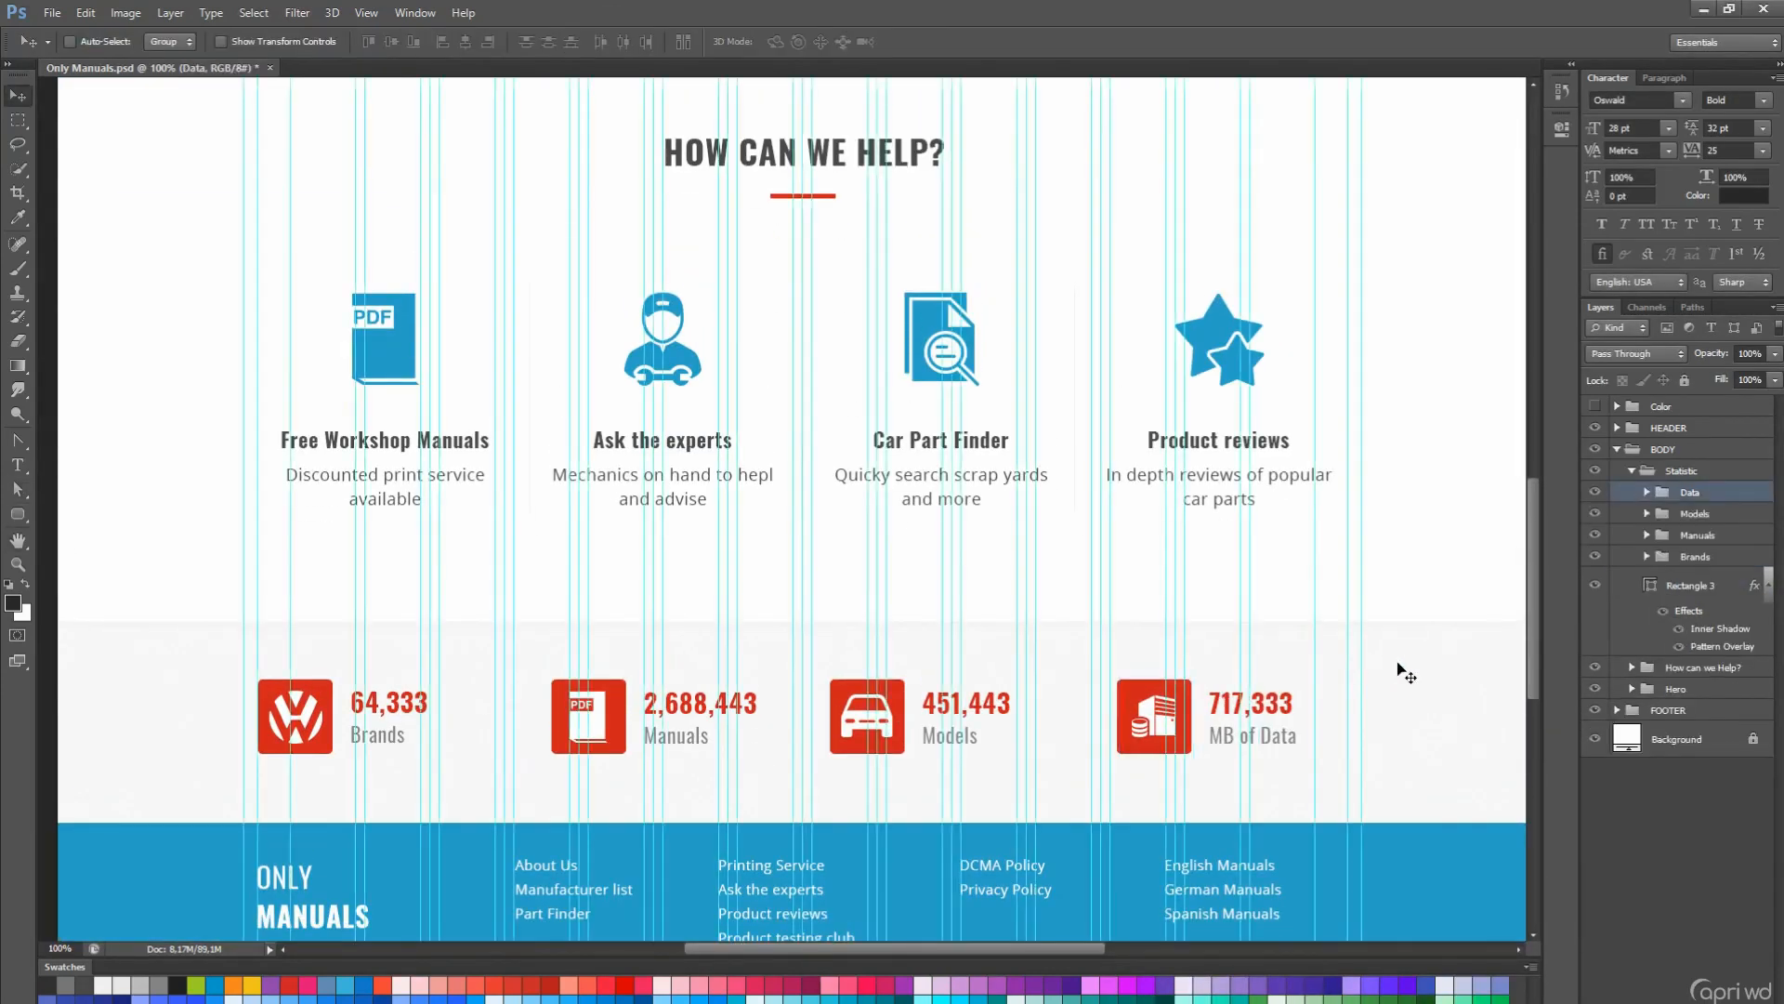
pyautogui.hotkey('shift', 'Right')
pyautogui.hotkey('shift', 'Right')
pyautogui.hotkey('shift', 'Right')
pyautogui.hotkey('shift', 'Right')
pyautogui.hotkey('shift', 'Right')
pyautogui.hotkey('shift', 'Right')
pyautogui.hotkey('shift', 'Right')
# - Distribute the four statistic groups evenly by their horizontal centres, hide the guides and collapse the Statistic group
pyautogui.keyDown('shift'); pyautogui.click(1687, 562); pyautogui.keyUp('shift')
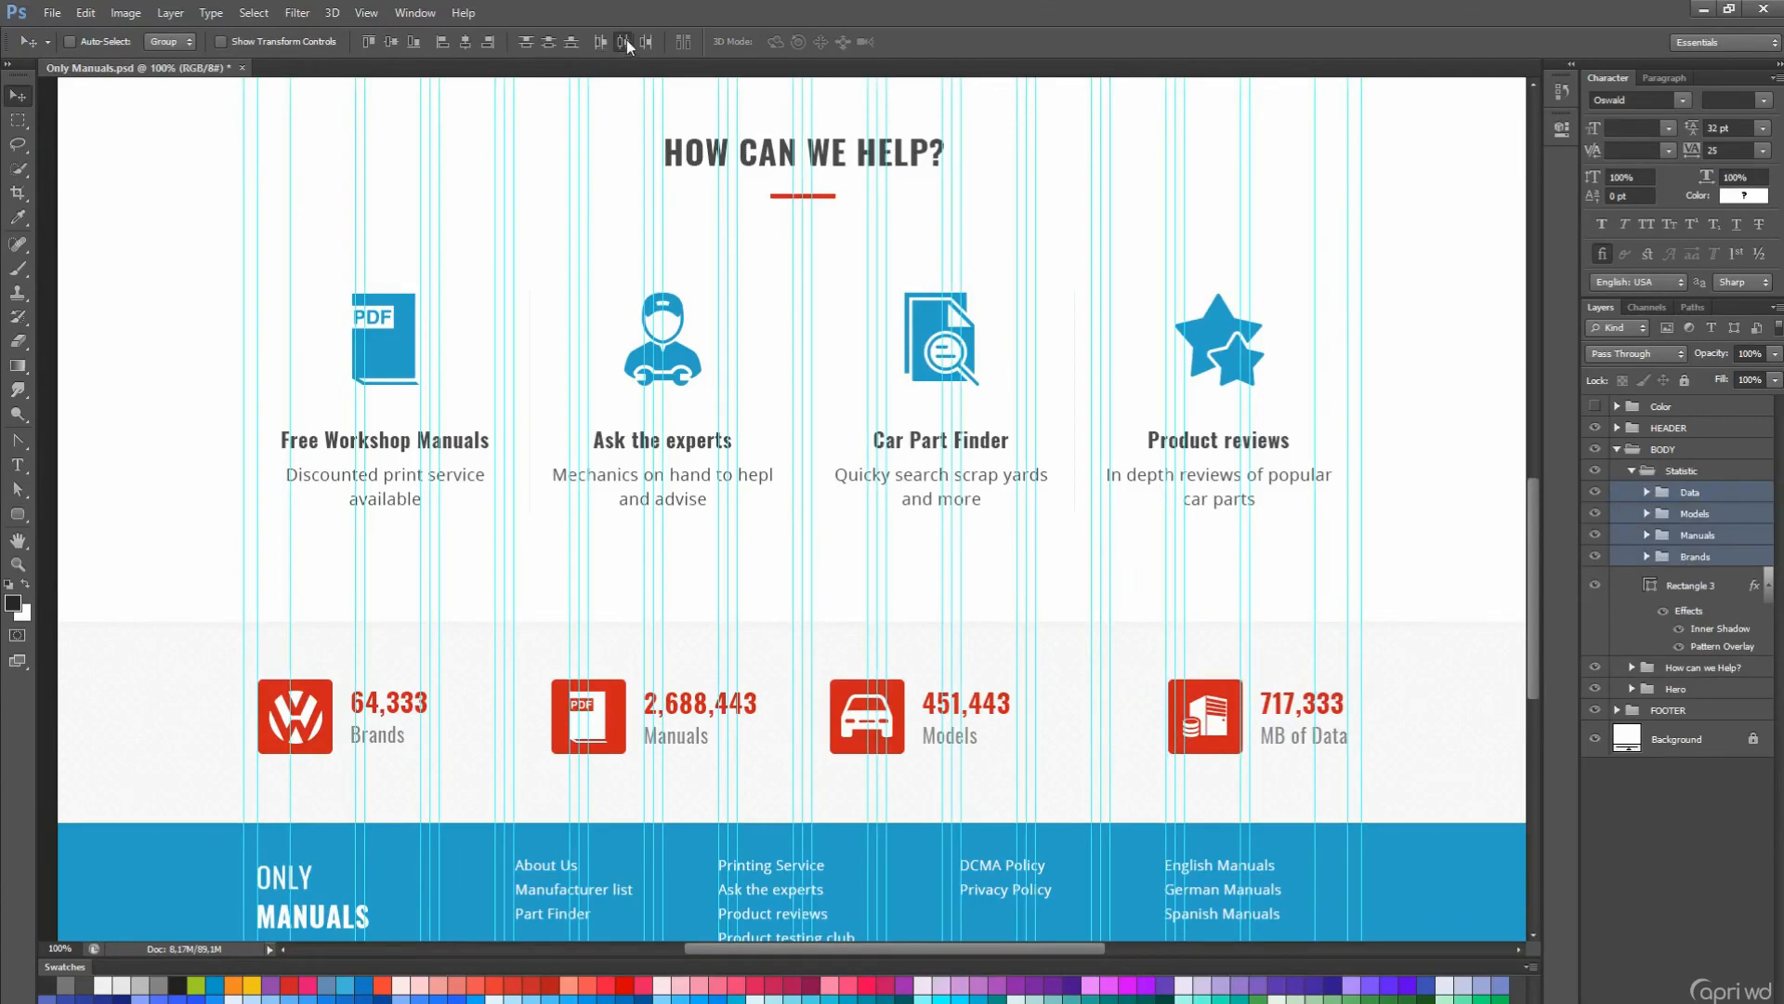
pyautogui.click(623, 42)
pyautogui.hotkey('ctrl', ';')
pyautogui.scroll(-3, 1120, 511)
pyautogui.click(1633, 472)
# - Review the whole page design with the panels hidden, then restore them and fit the page on screen
pyautogui.scroll(10, 1115, 465)
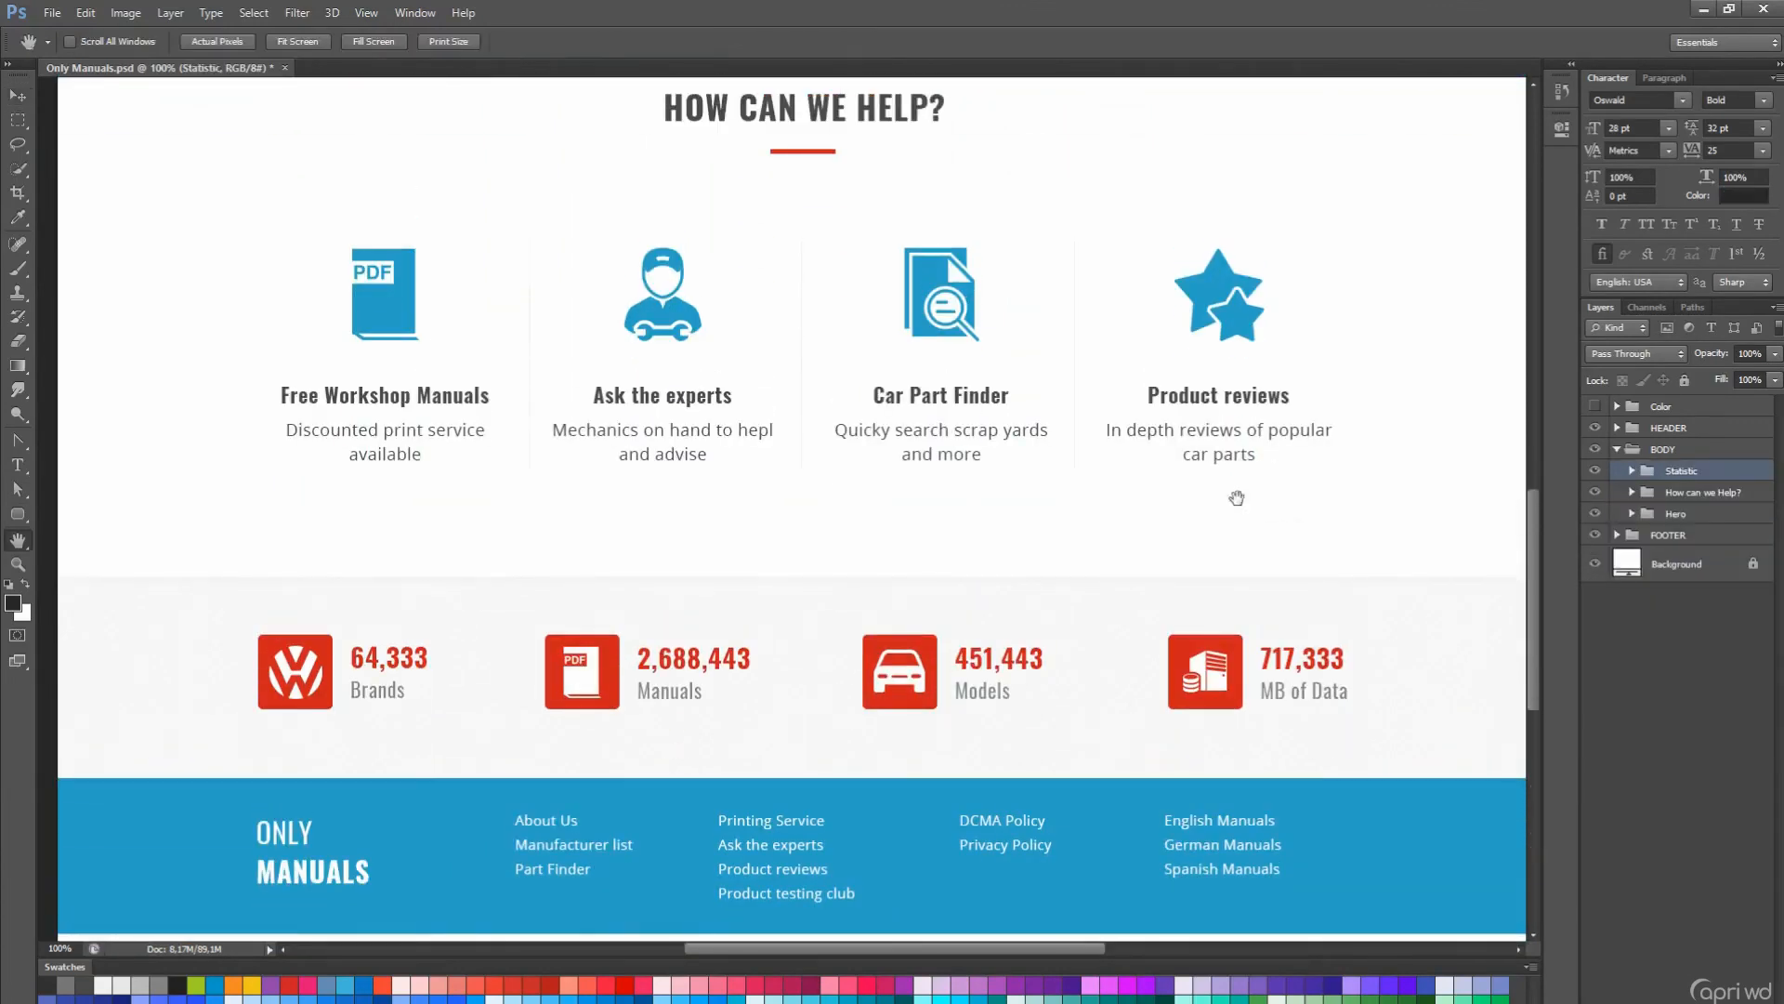
pyautogui.press('Tab')
pyautogui.scroll(-4, 1633, 232)
pyautogui.scroll(-10, 1777, 346)
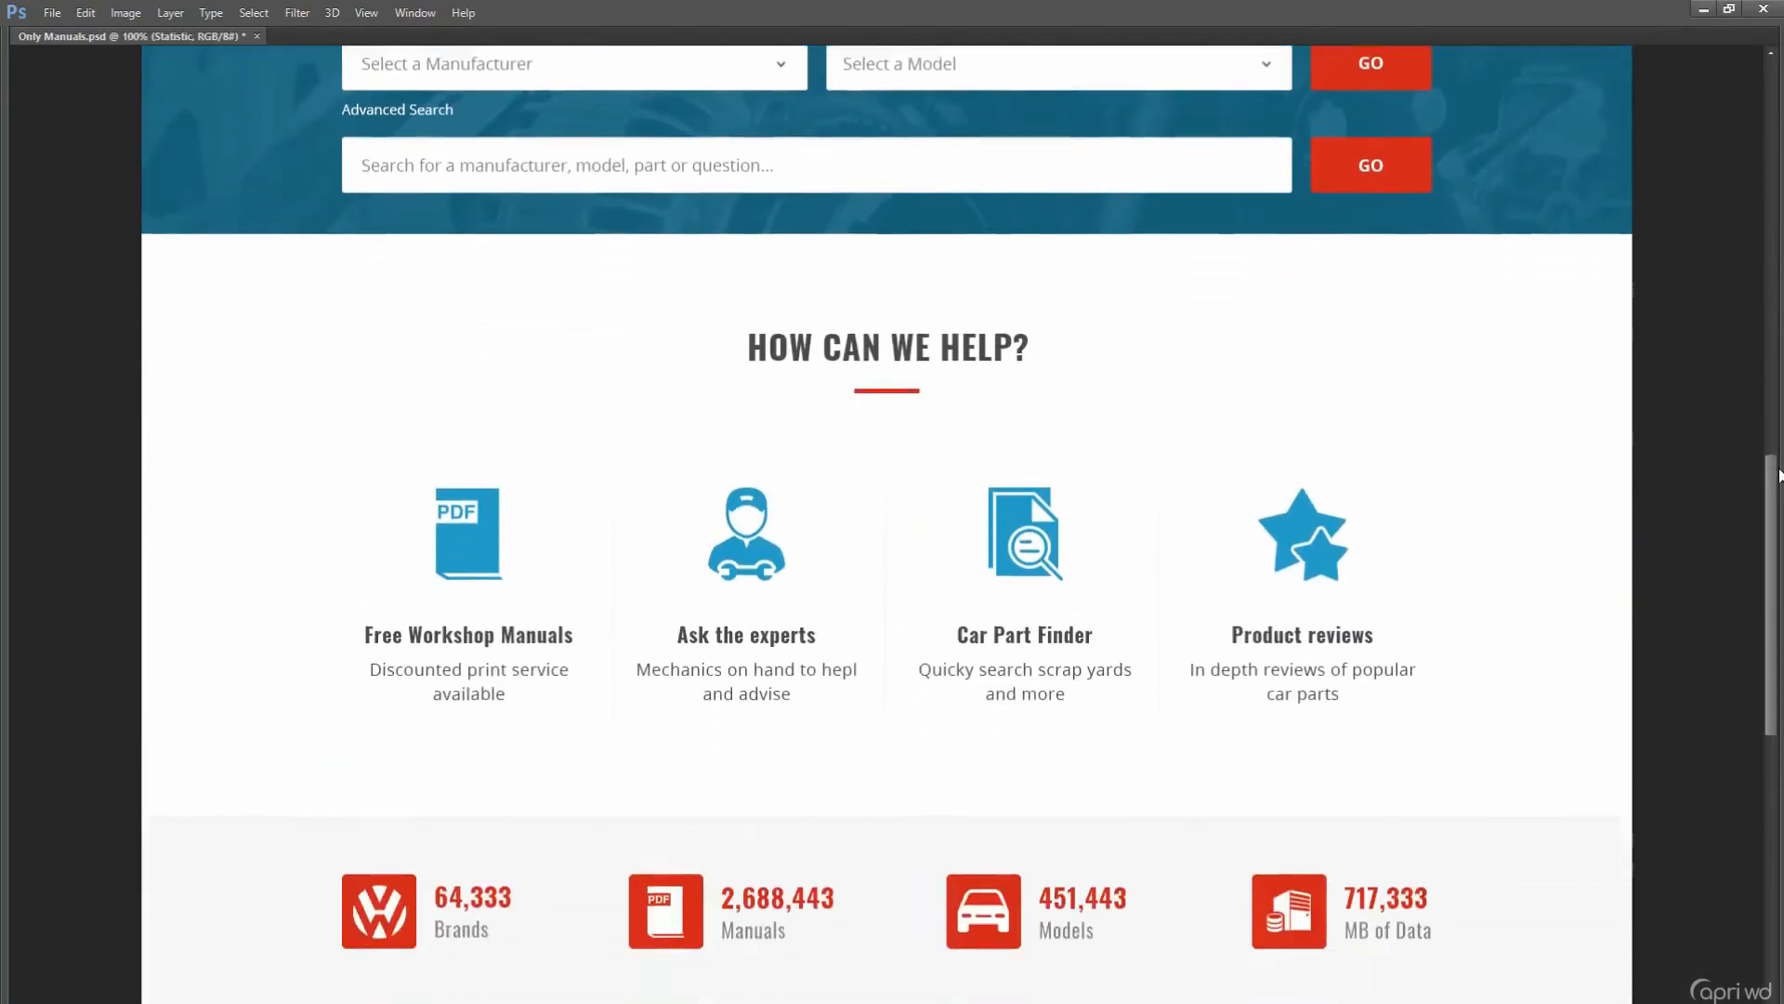
pyautogui.press('Tab')
pyautogui.hotkey('ctrl', '0')
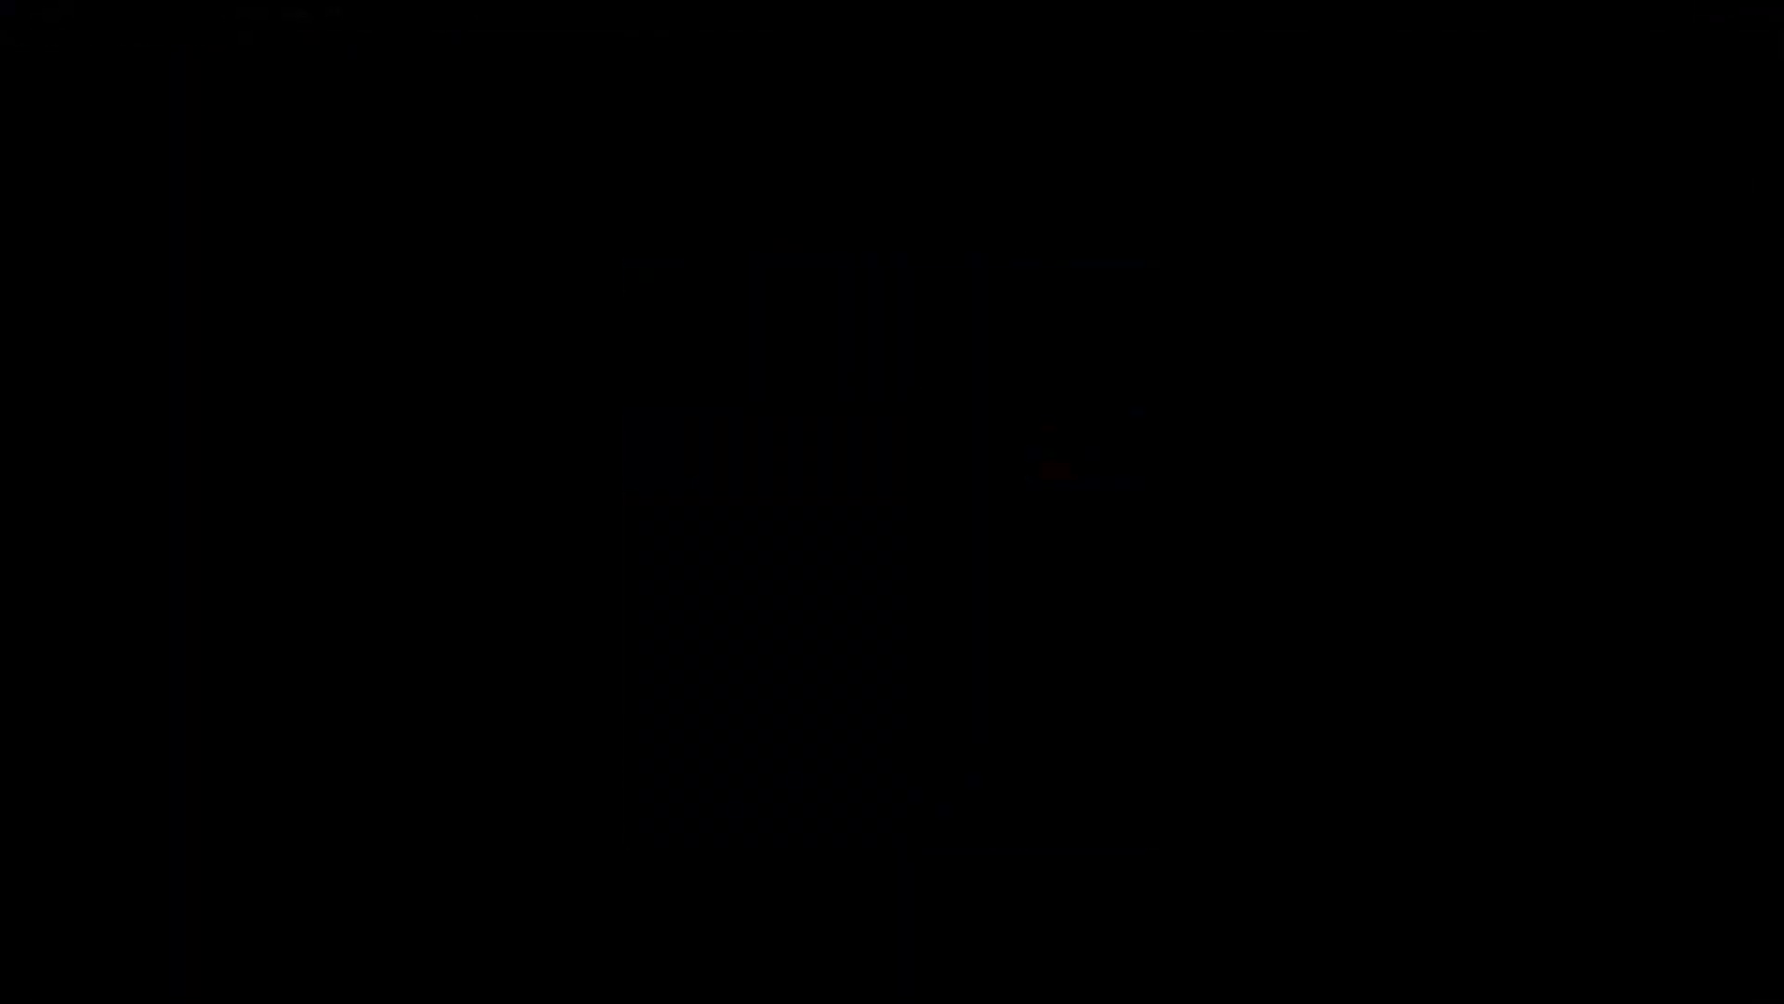